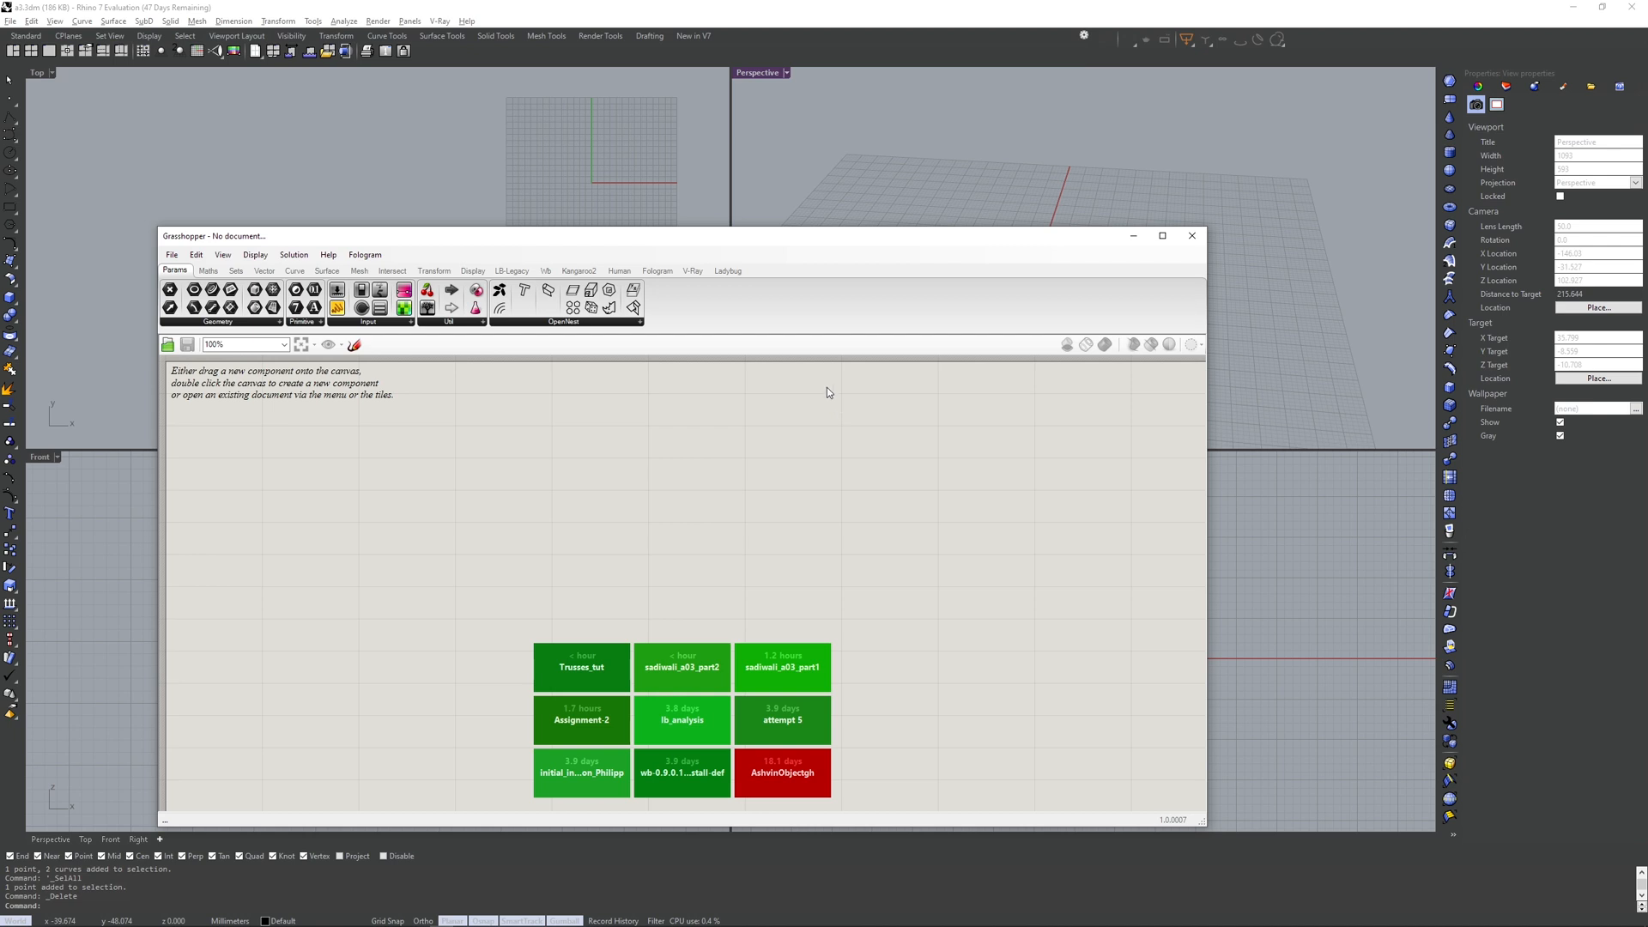
- Close the Grasshopper window and launch it again with the Grasshopper command
{"action": "left_click", "coordinate": [1189, 238]}
{"action": "type", "text": "G"}
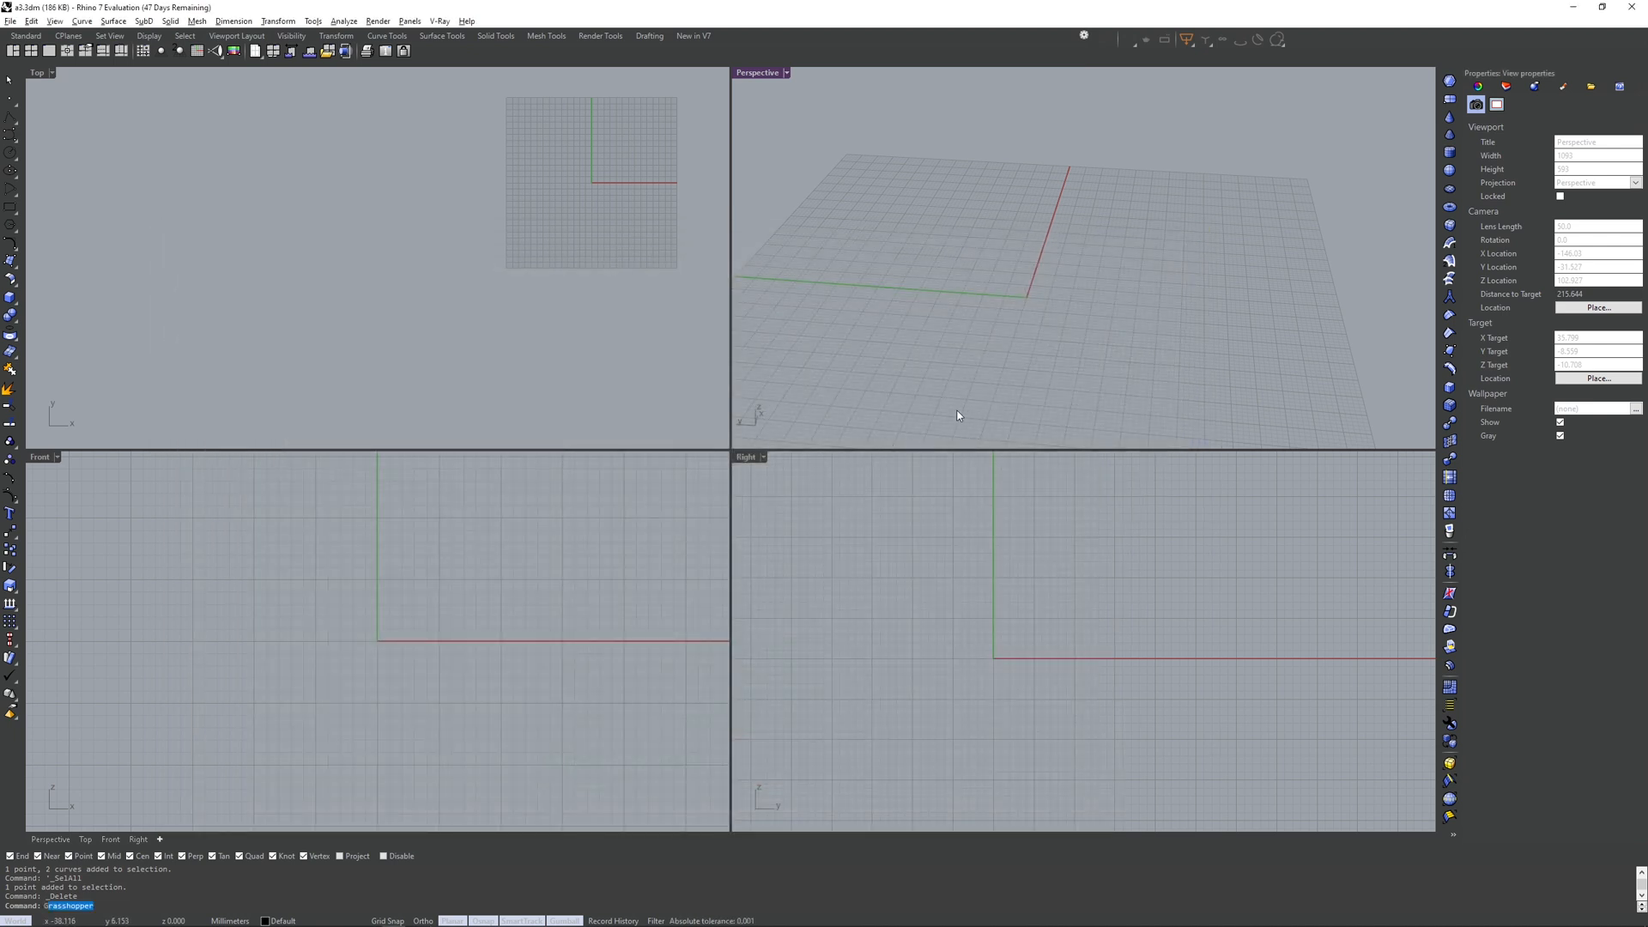
{"action": "type", "text": "rass"}
{"action": "key", "text": "Return"}
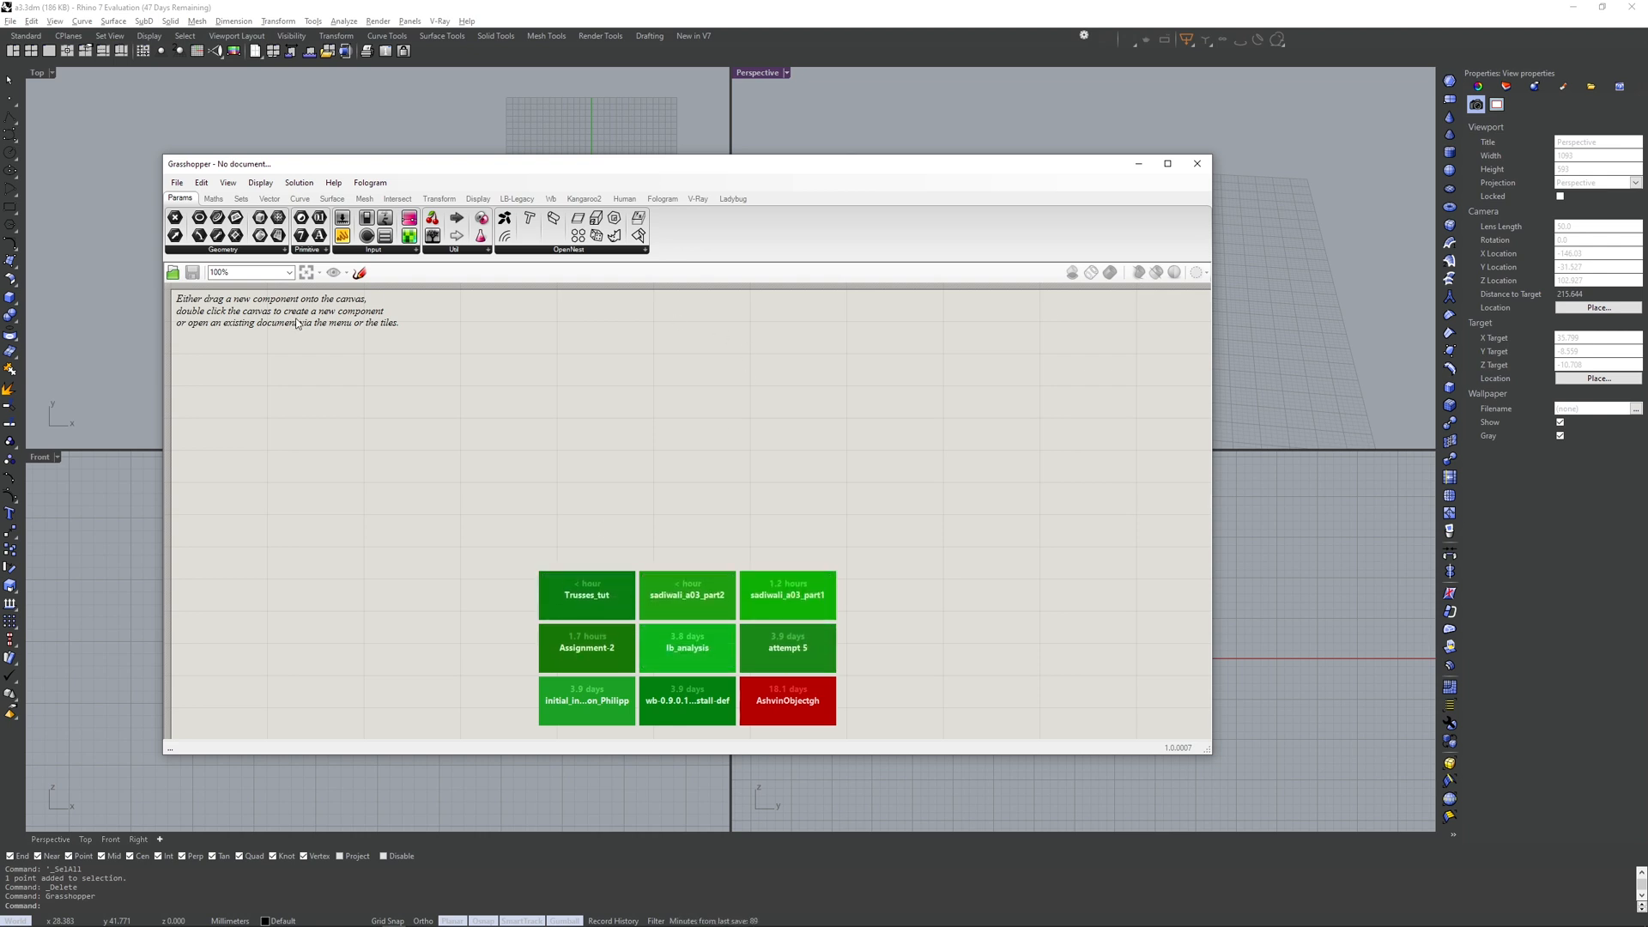
- Add a Point parameter to the empty Grasshopper canvas
{"action": "double_click", "coordinate": [346, 418]}
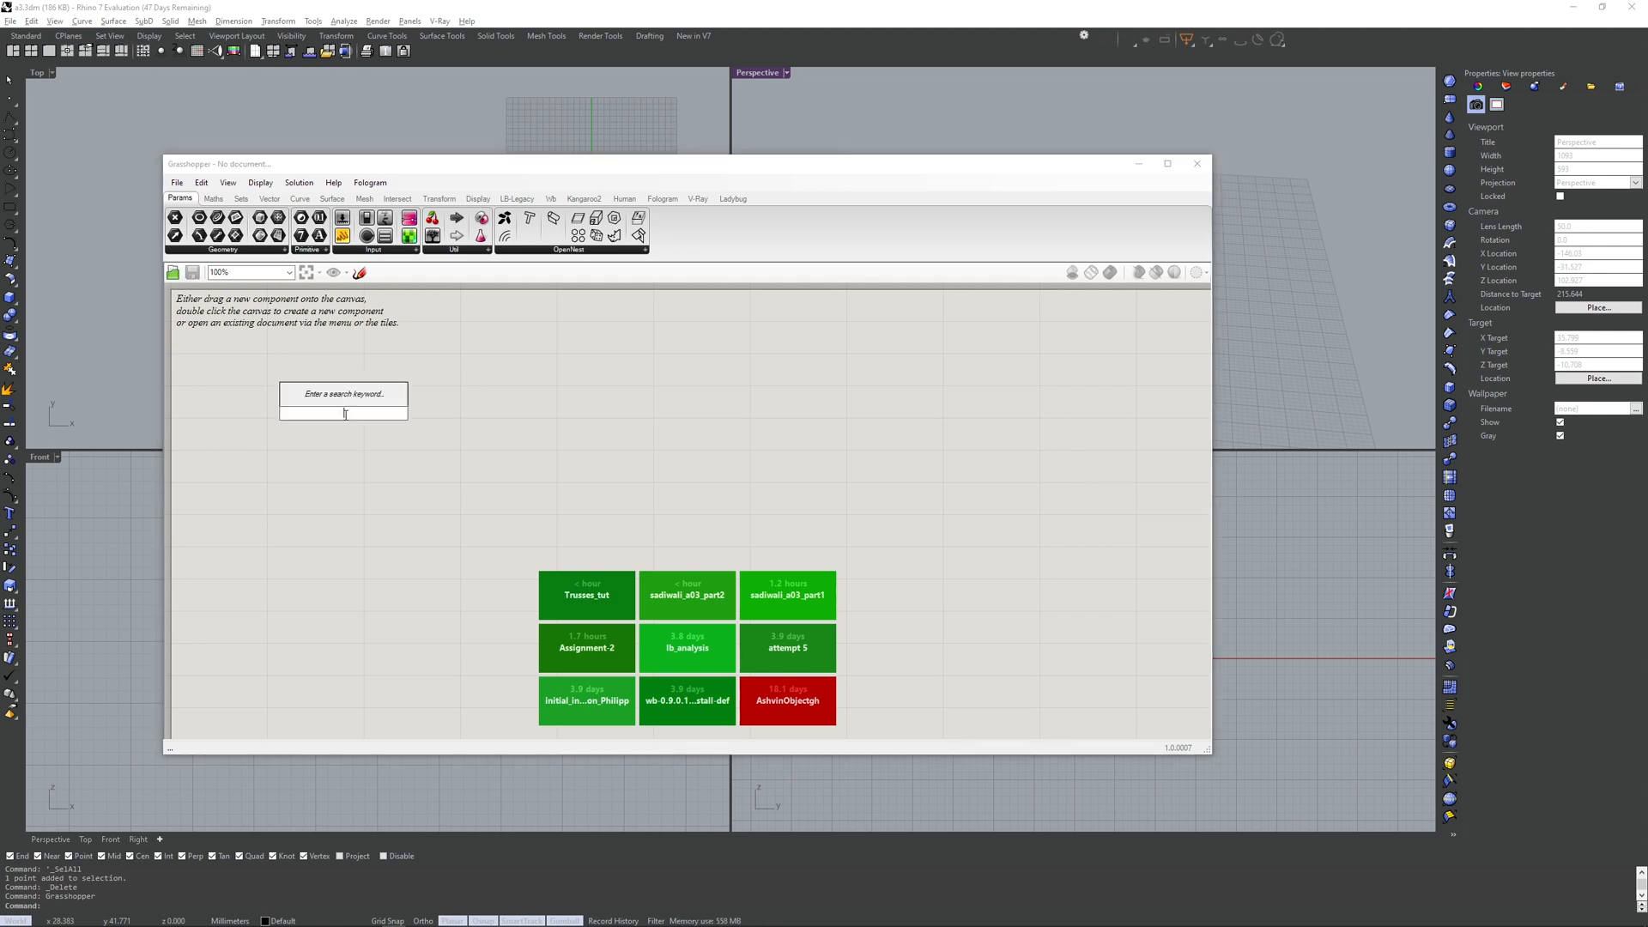
{"action": "type", "text": "point"}
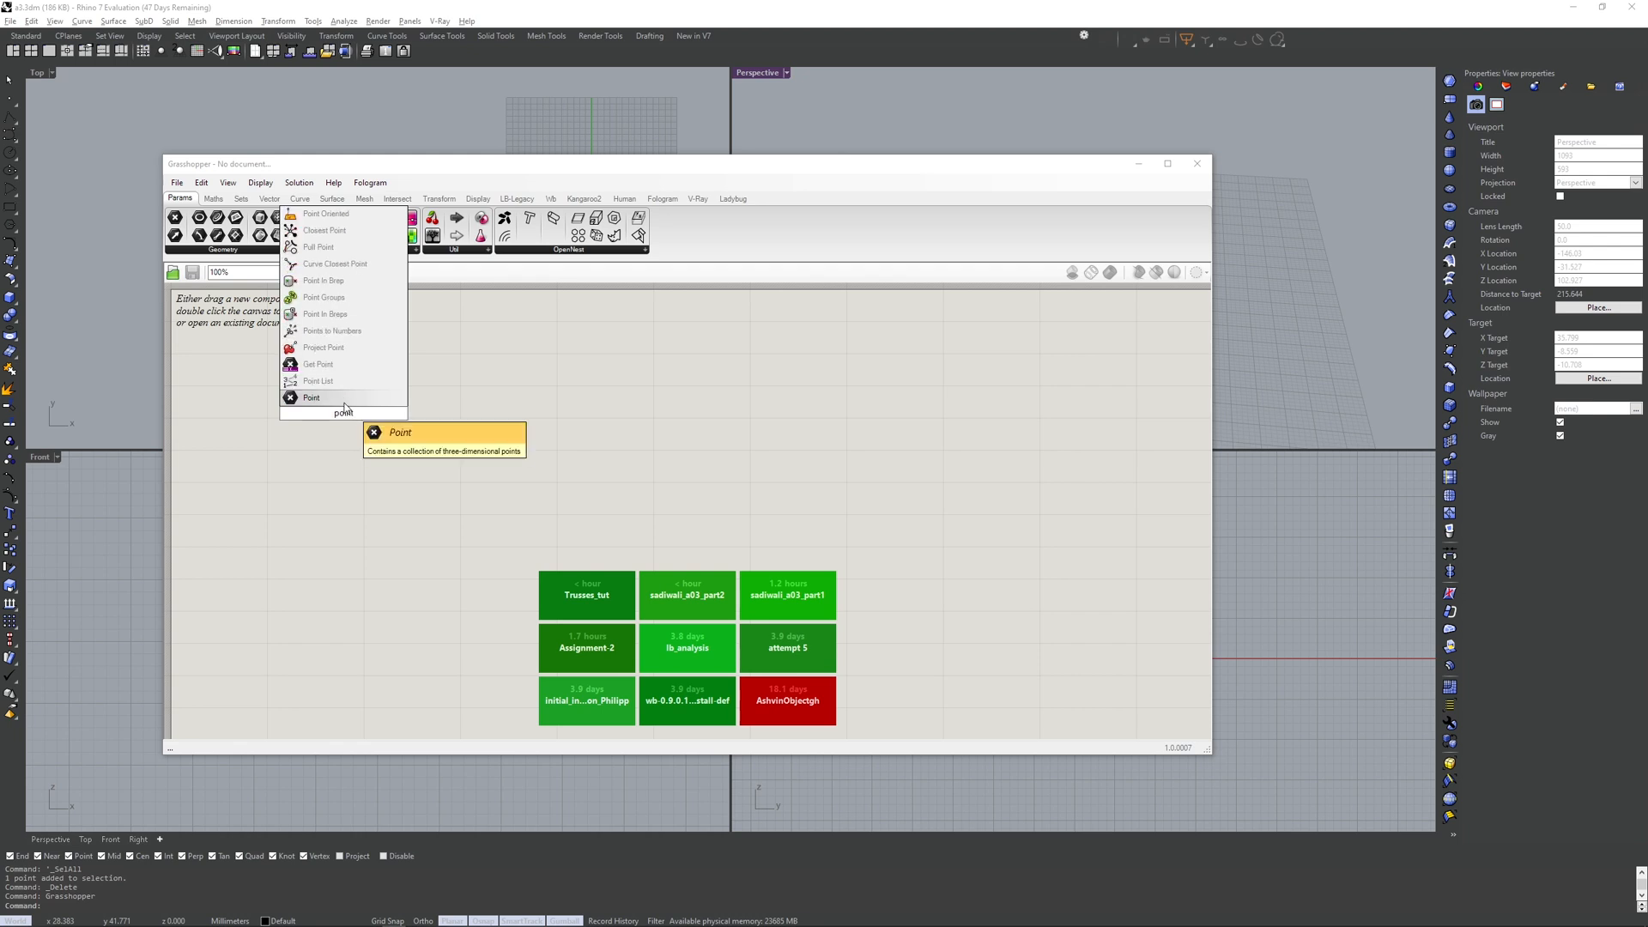
{"action": "key", "text": "Return"}
- Move Grasshopper clear of the Perspective viewport and draw two point objects there, one on each side of the red axis
{"action": "left_click_drag", "start_coordinate": [562, 166], "coordinate": [598, 353]}
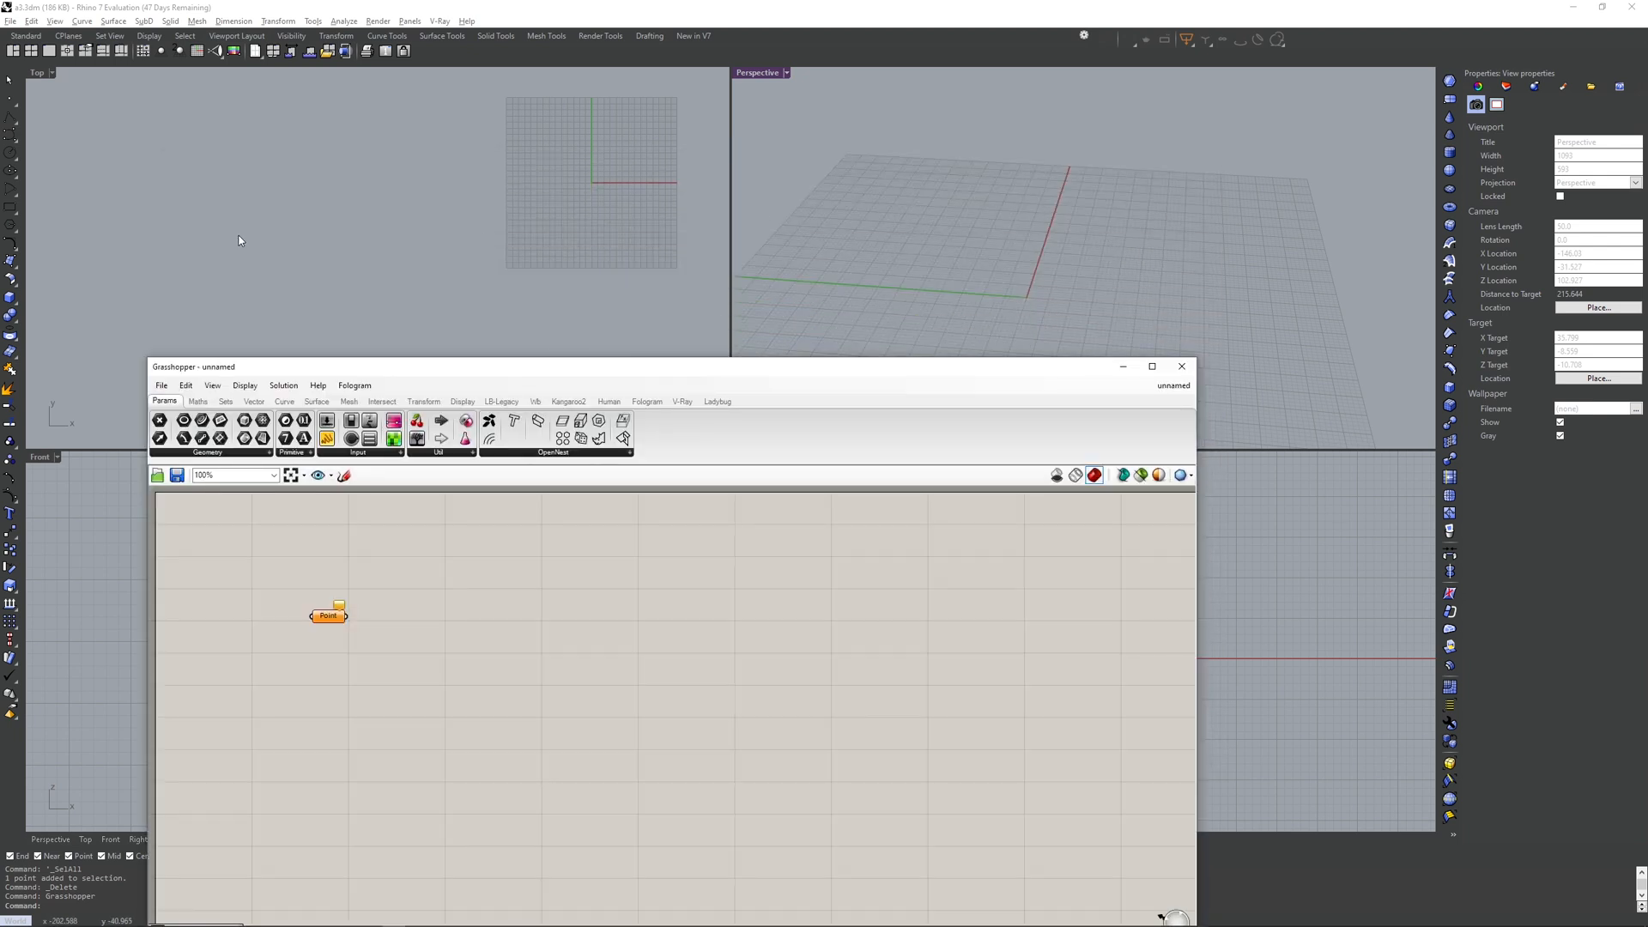
{"action": "left_click", "coordinate": [11, 131]}
{"action": "left_click", "coordinate": [10, 98]}
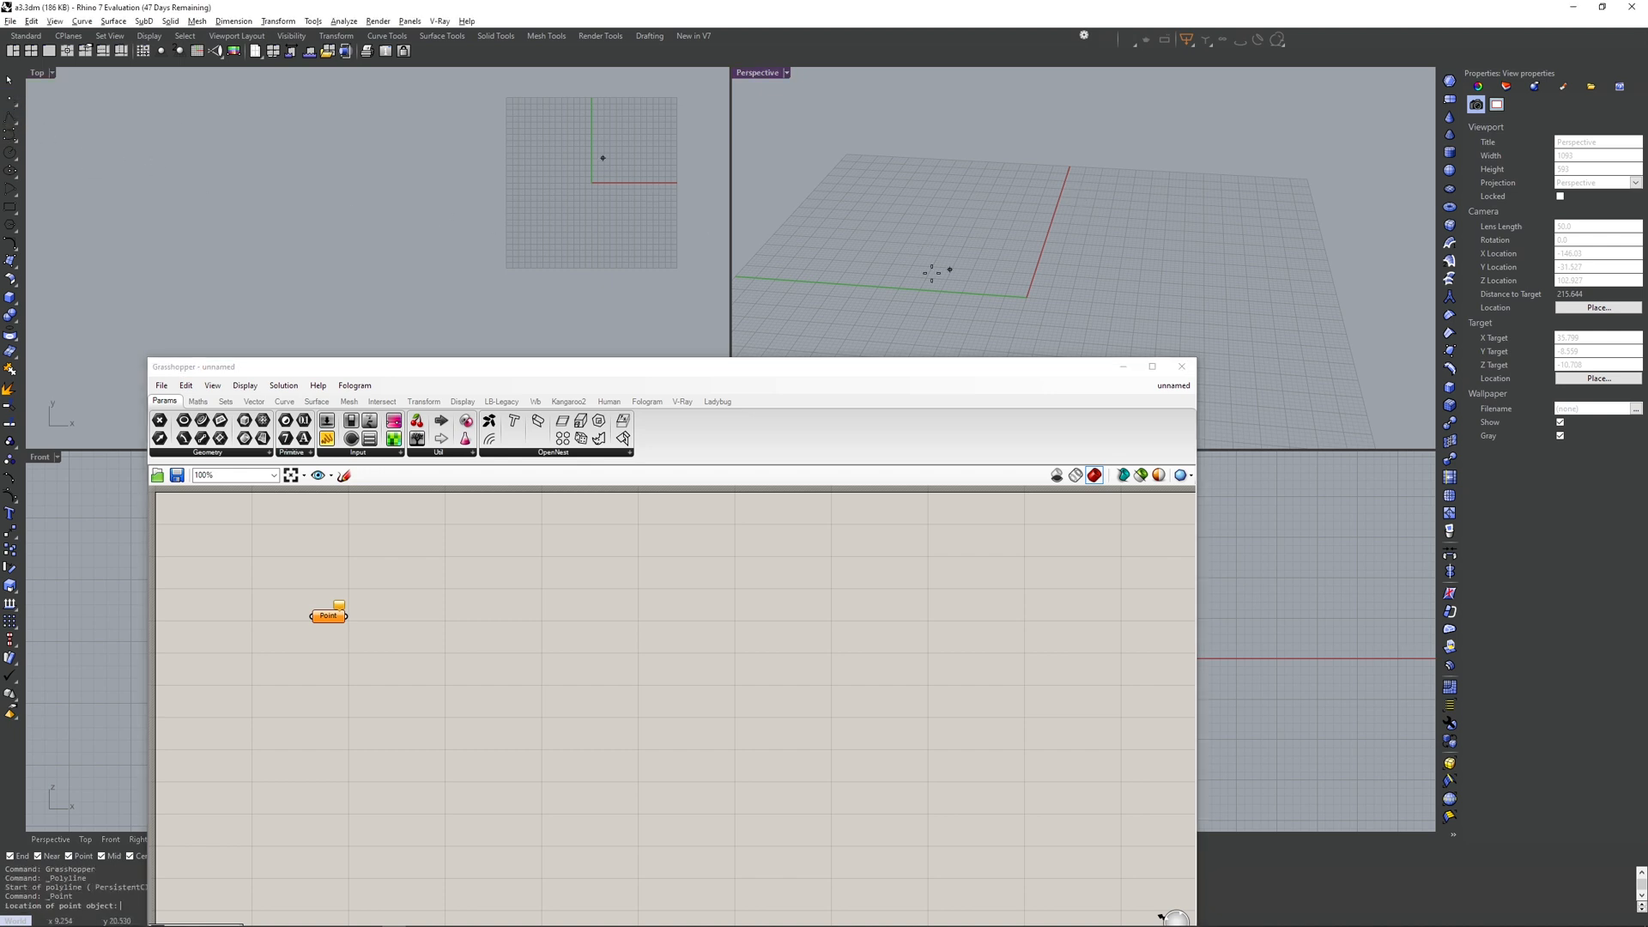
{"action": "left_click", "coordinate": [980, 277]}
{"action": "key", "text": "Return"}
{"action": "left_click", "coordinate": [1095, 240]}
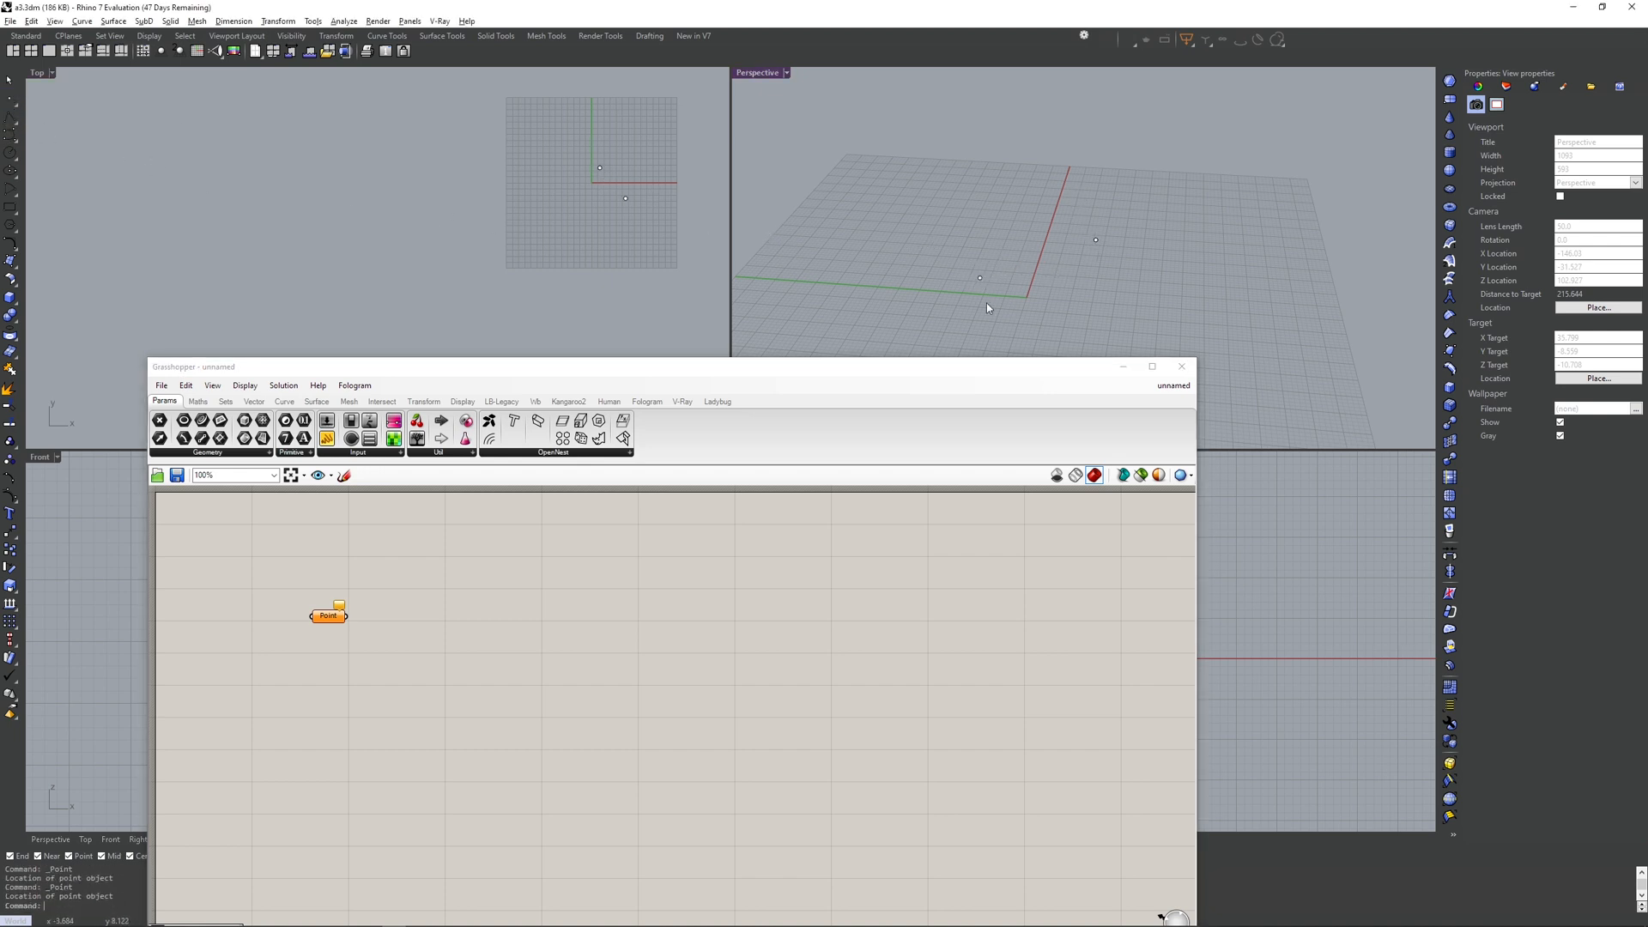
{"action": "left_click", "coordinate": [1096, 239]}
{"action": "left_click", "coordinate": [980, 277]}
{"action": "scroll", "coordinate": [996, 276], "scroll_direction": "up", "scroll_amount": 6}
{"action": "right_click_drag", "start_coordinate": [996, 276], "coordinate": [1114, 254]}
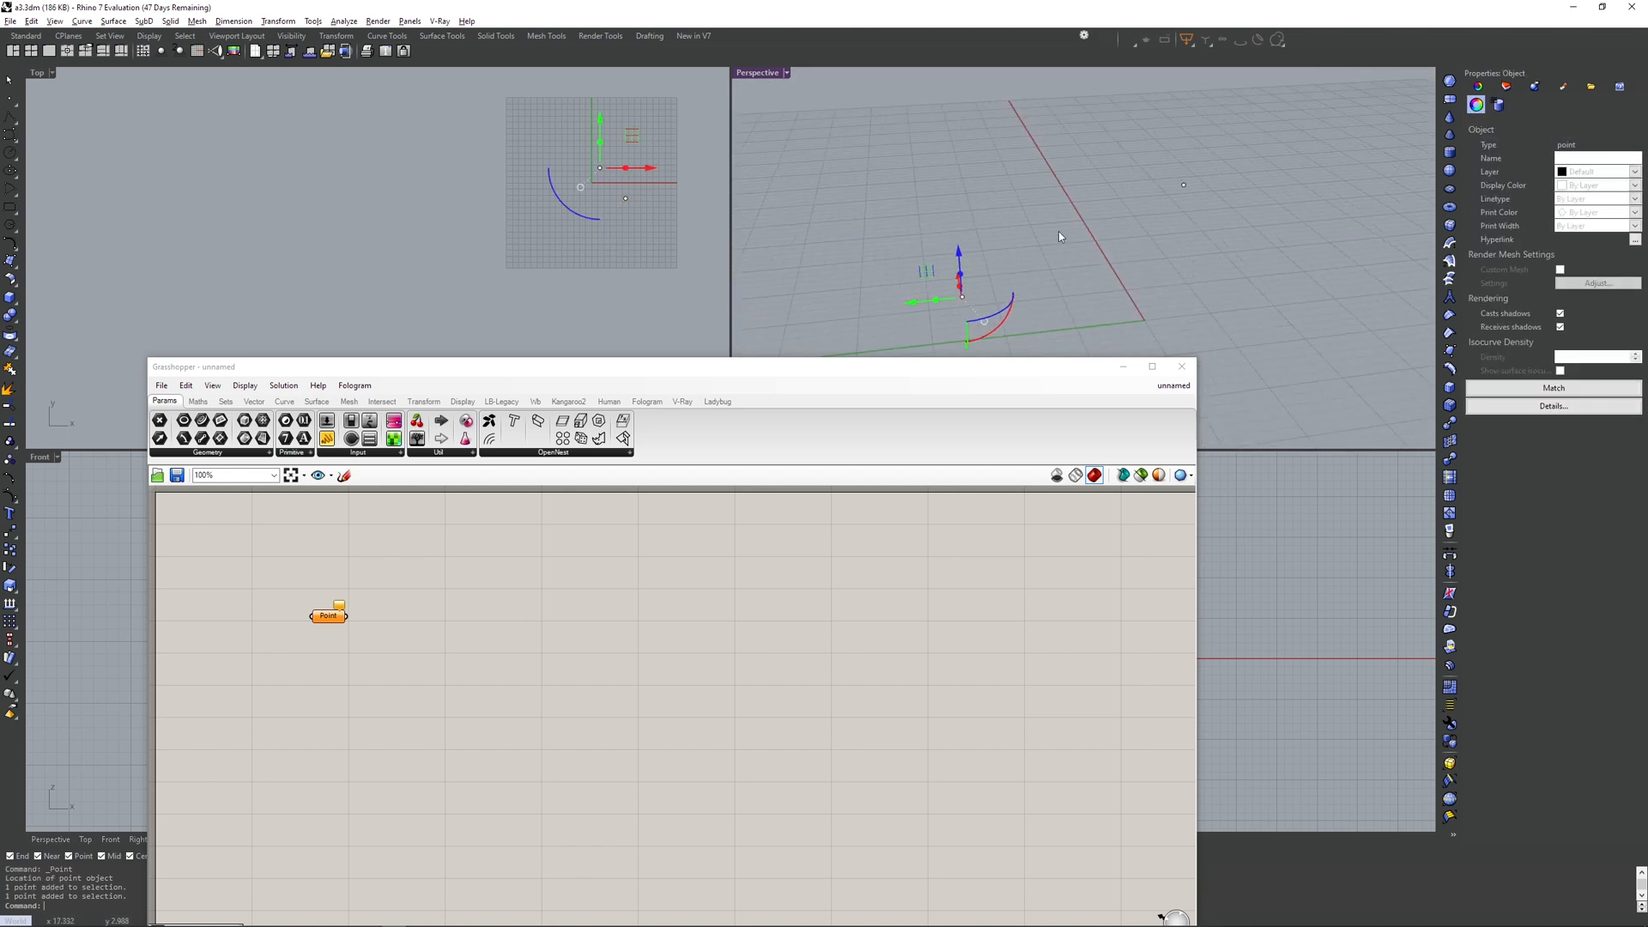
- Switch to File Explorer and open truss-poster.jpg from the Assignment_03 folder
{"action": "key", "text": "alt+Tab"}
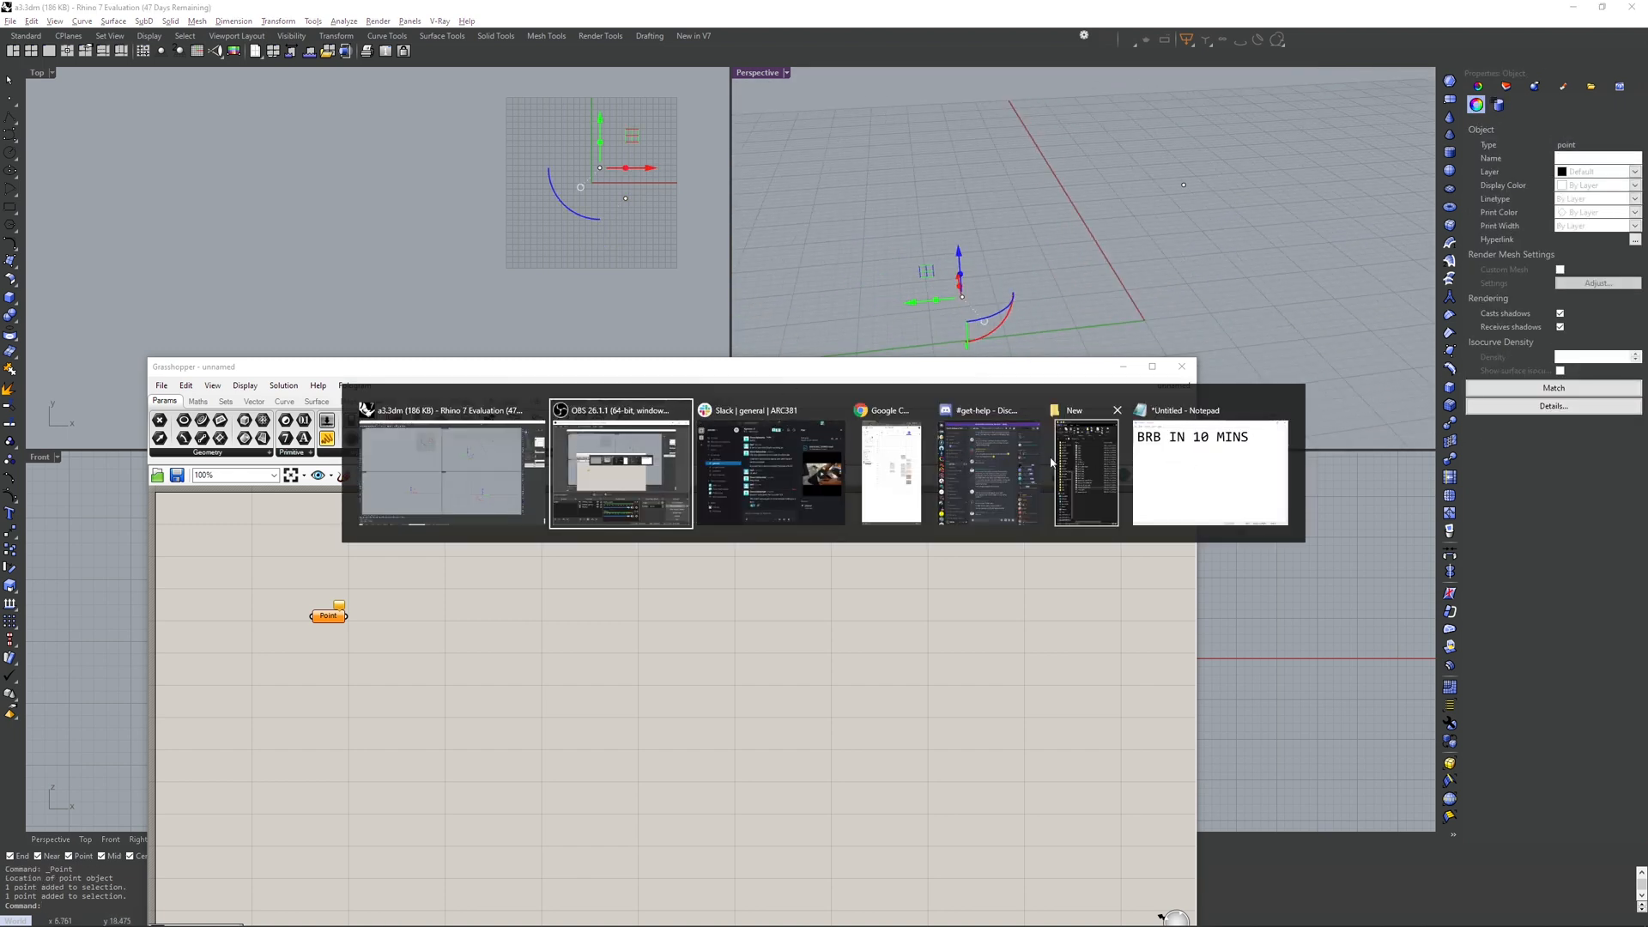
{"action": "left_click", "coordinate": [1075, 470]}
{"action": "key", "text": "alt+Left"}
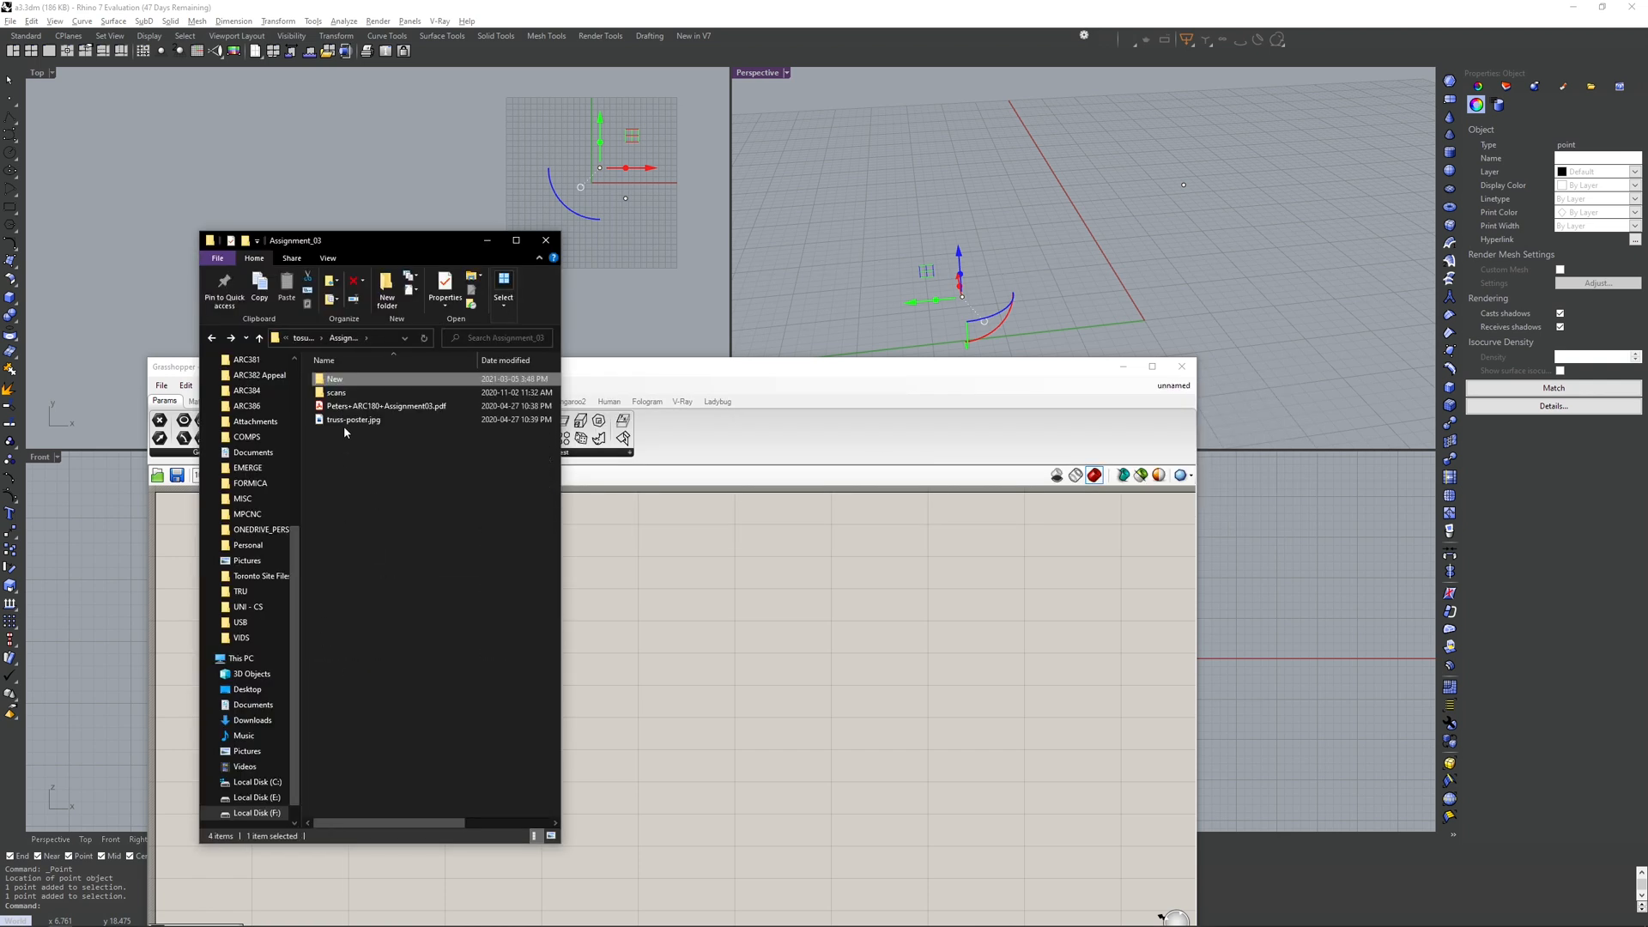
{"action": "double_click", "coordinate": [345, 424]}
- Examine the Lenticular (Parabolic) truss drawing on the poster up close and return to Rhino
{"action": "scroll", "coordinate": [1232, 375], "scroll_direction": "up", "scroll_amount": 2}
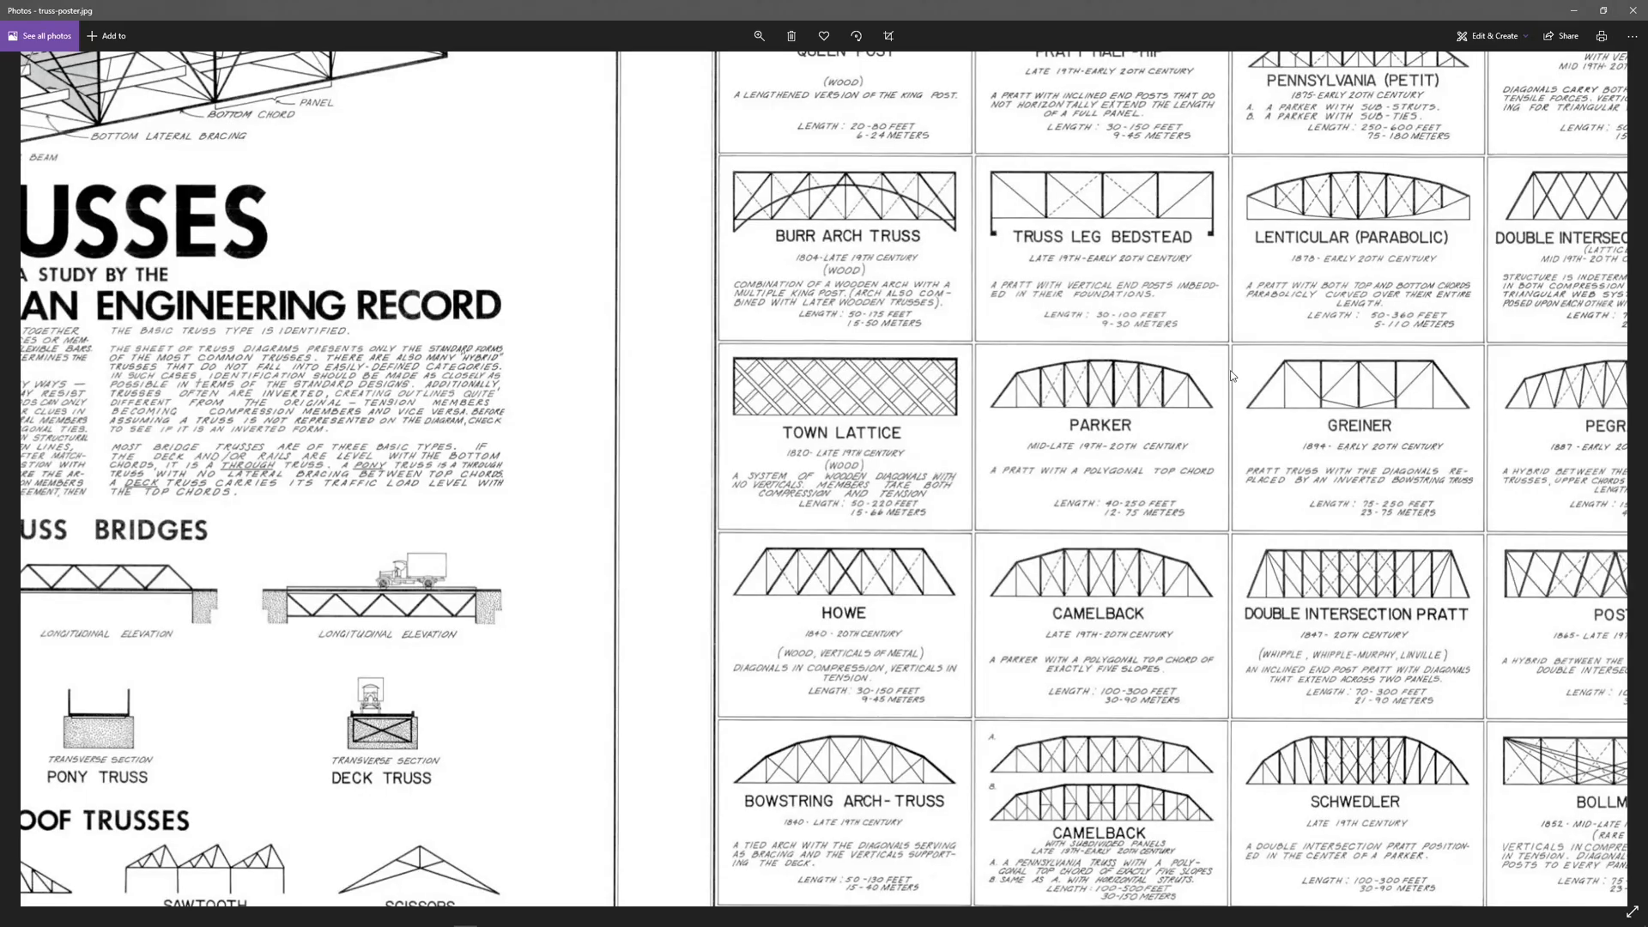
{"action": "scroll", "coordinate": [1232, 375], "scroll_direction": "down", "scroll_amount": 1}
{"action": "scroll", "coordinate": [1163, 368], "scroll_direction": "up", "scroll_amount": 3}
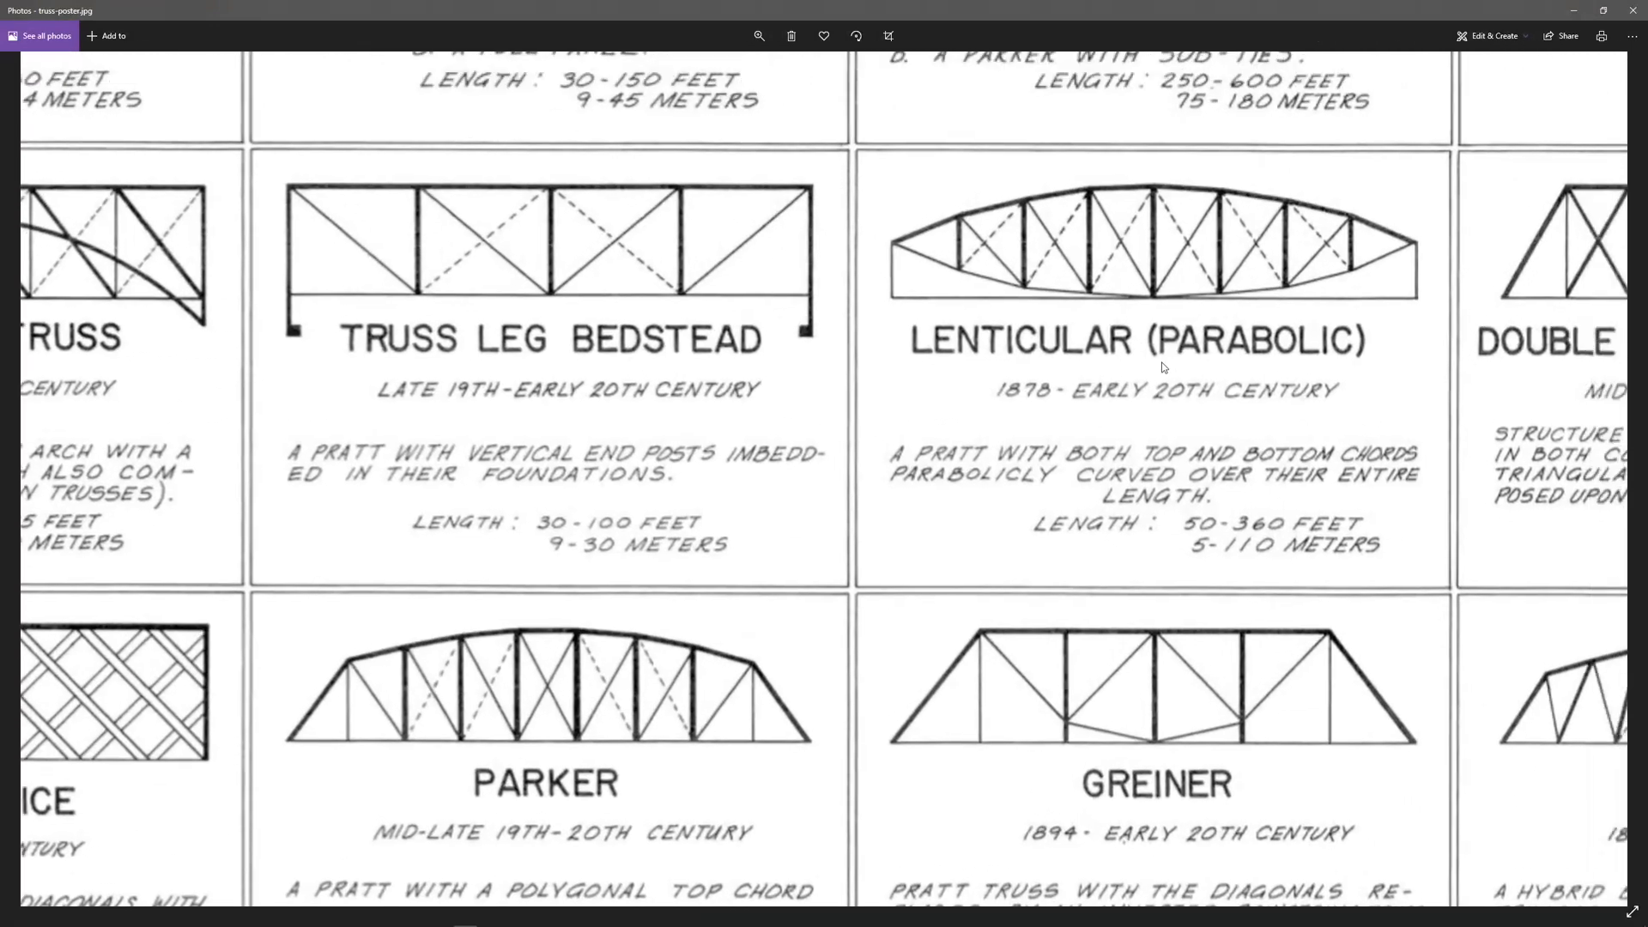
{"action": "left_click_drag", "start_coordinate": [1163, 368], "coordinate": [846, 519]}
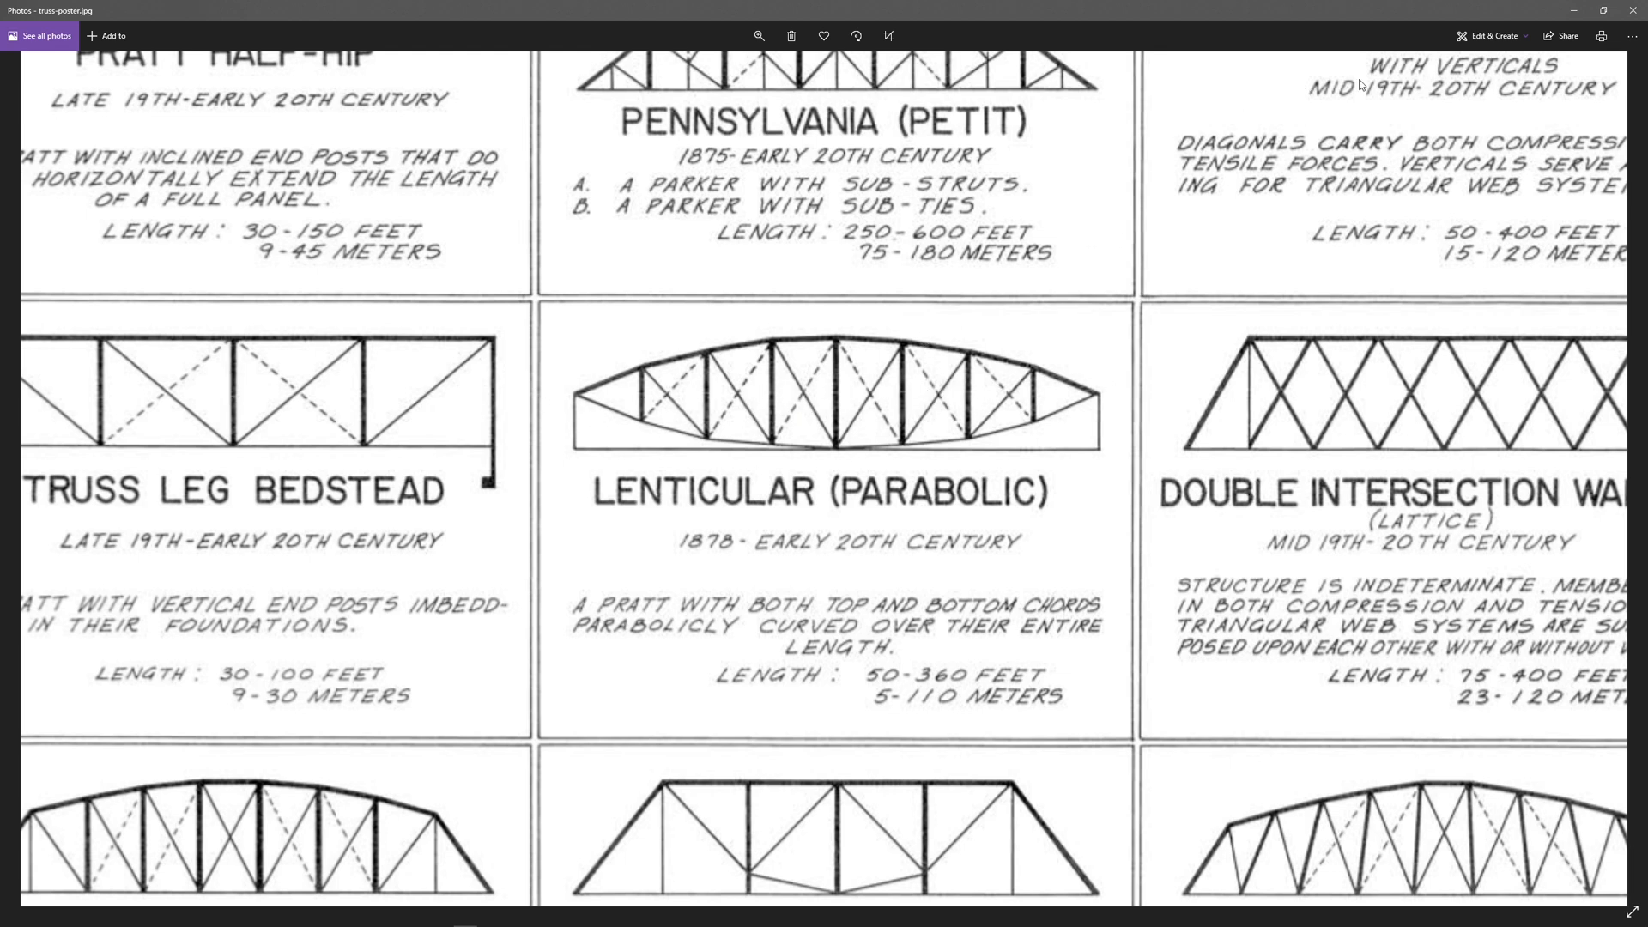
{"action": "left_click", "coordinate": [1575, 11]}
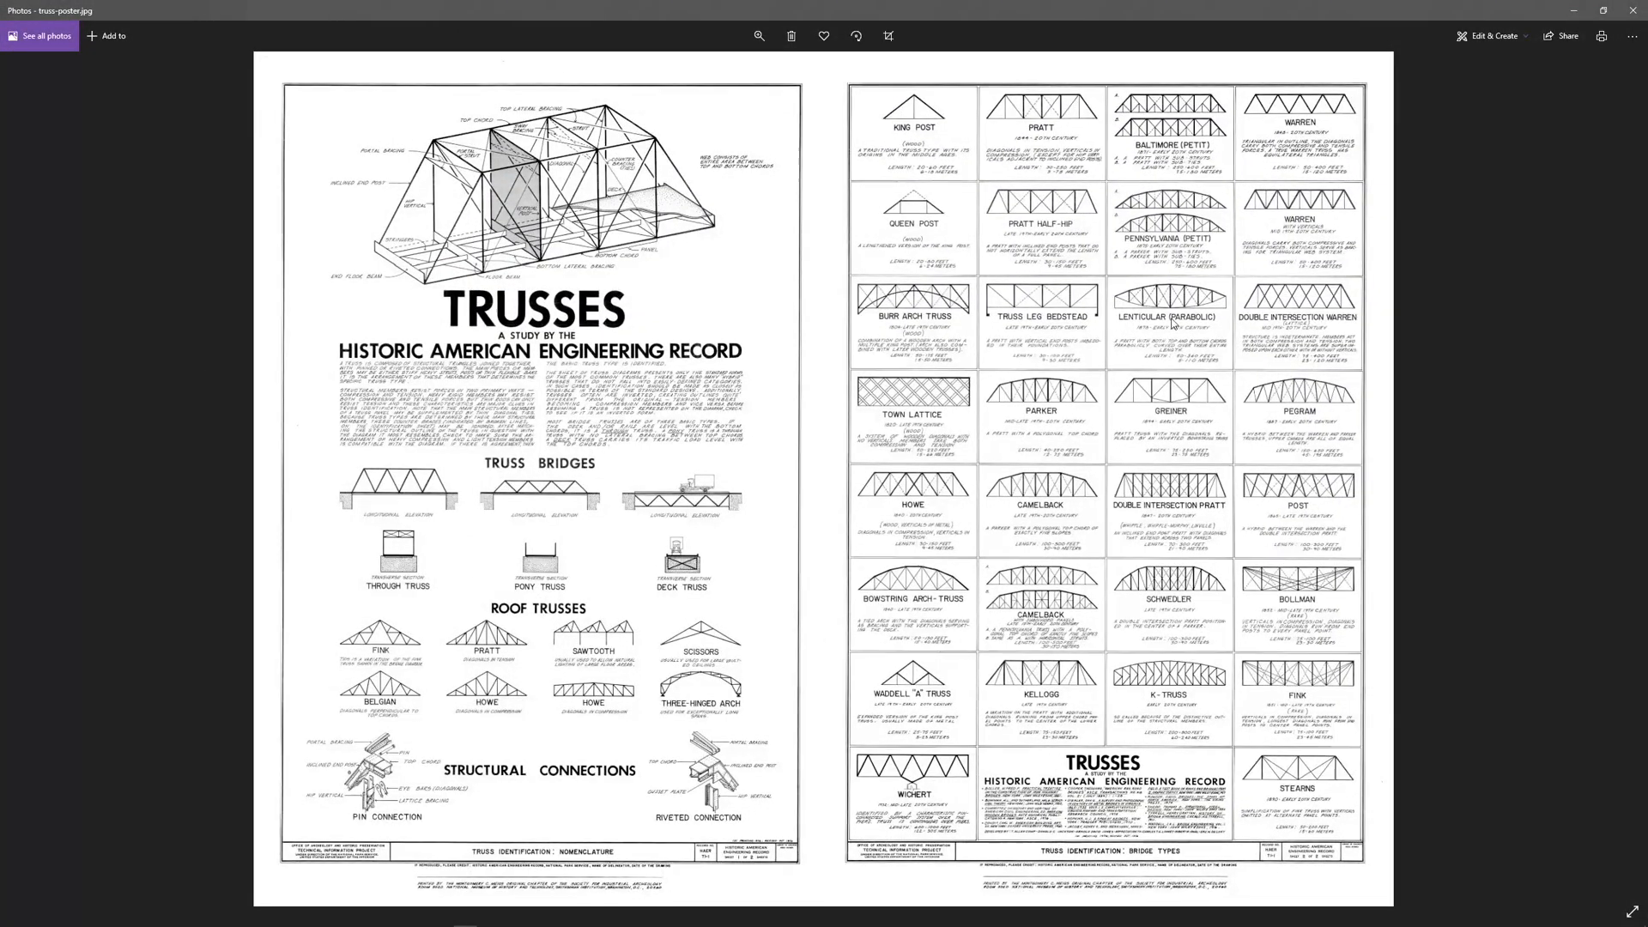
{"action": "scroll", "coordinate": [1175, 324], "scroll_direction": "up", "scroll_amount": 2, "text": "ctrl"}
{"action": "scroll", "coordinate": [1193, 294], "scroll_direction": "up", "scroll_amount": 4}
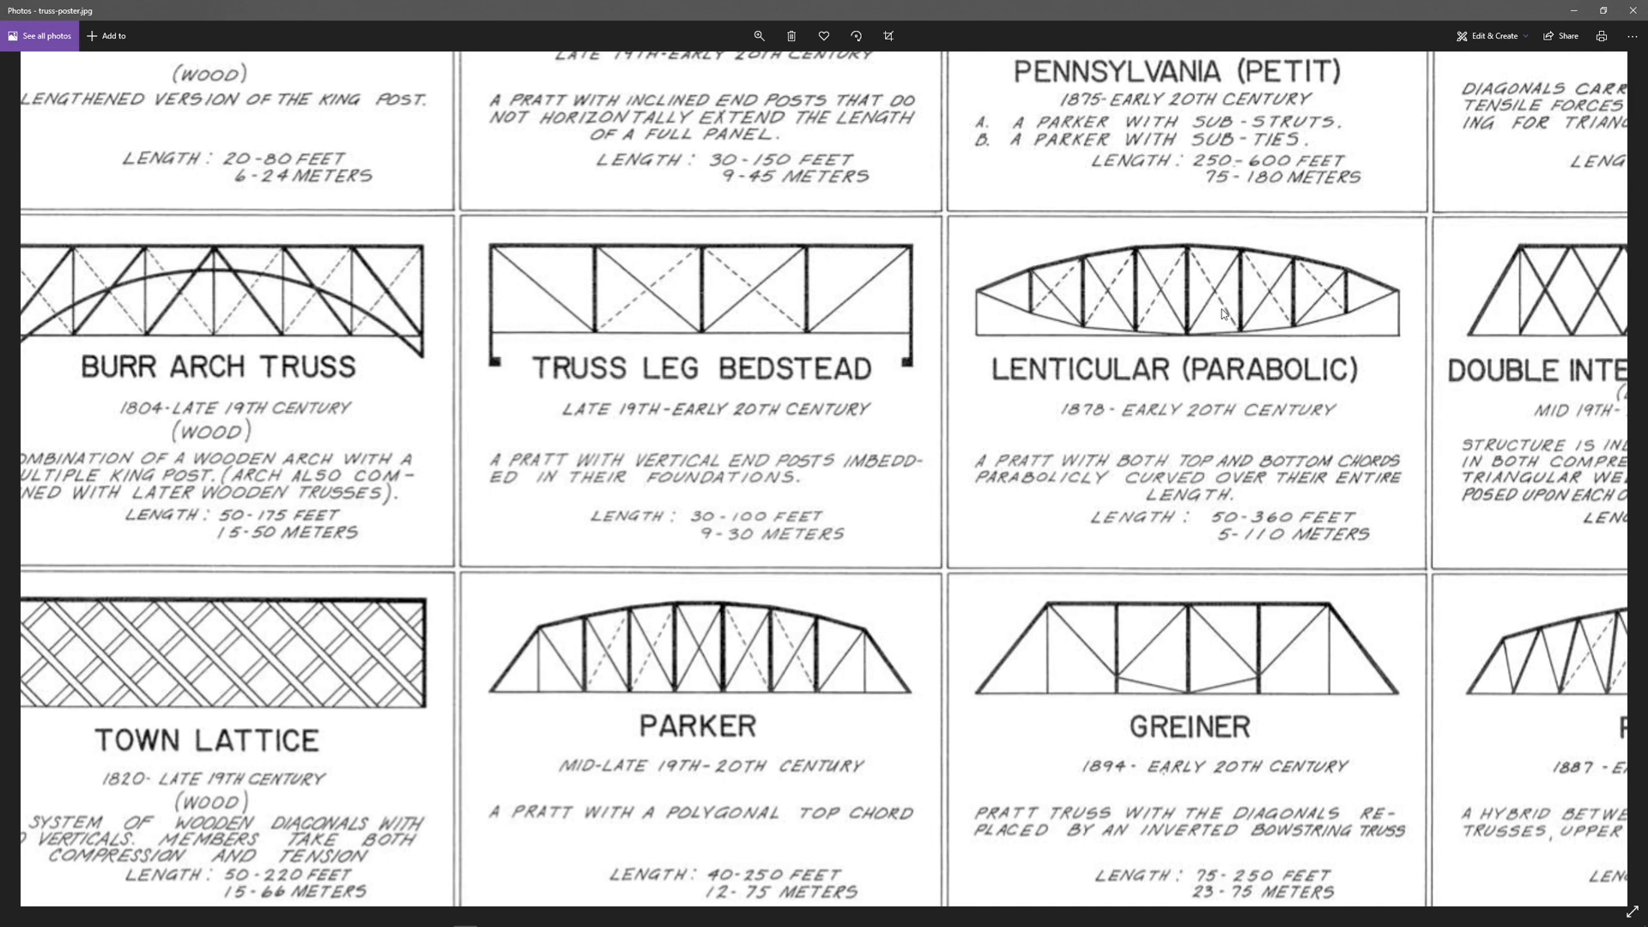
{"action": "key", "text": "alt+Tab"}
{"action": "key", "text": "alt+Tab"}
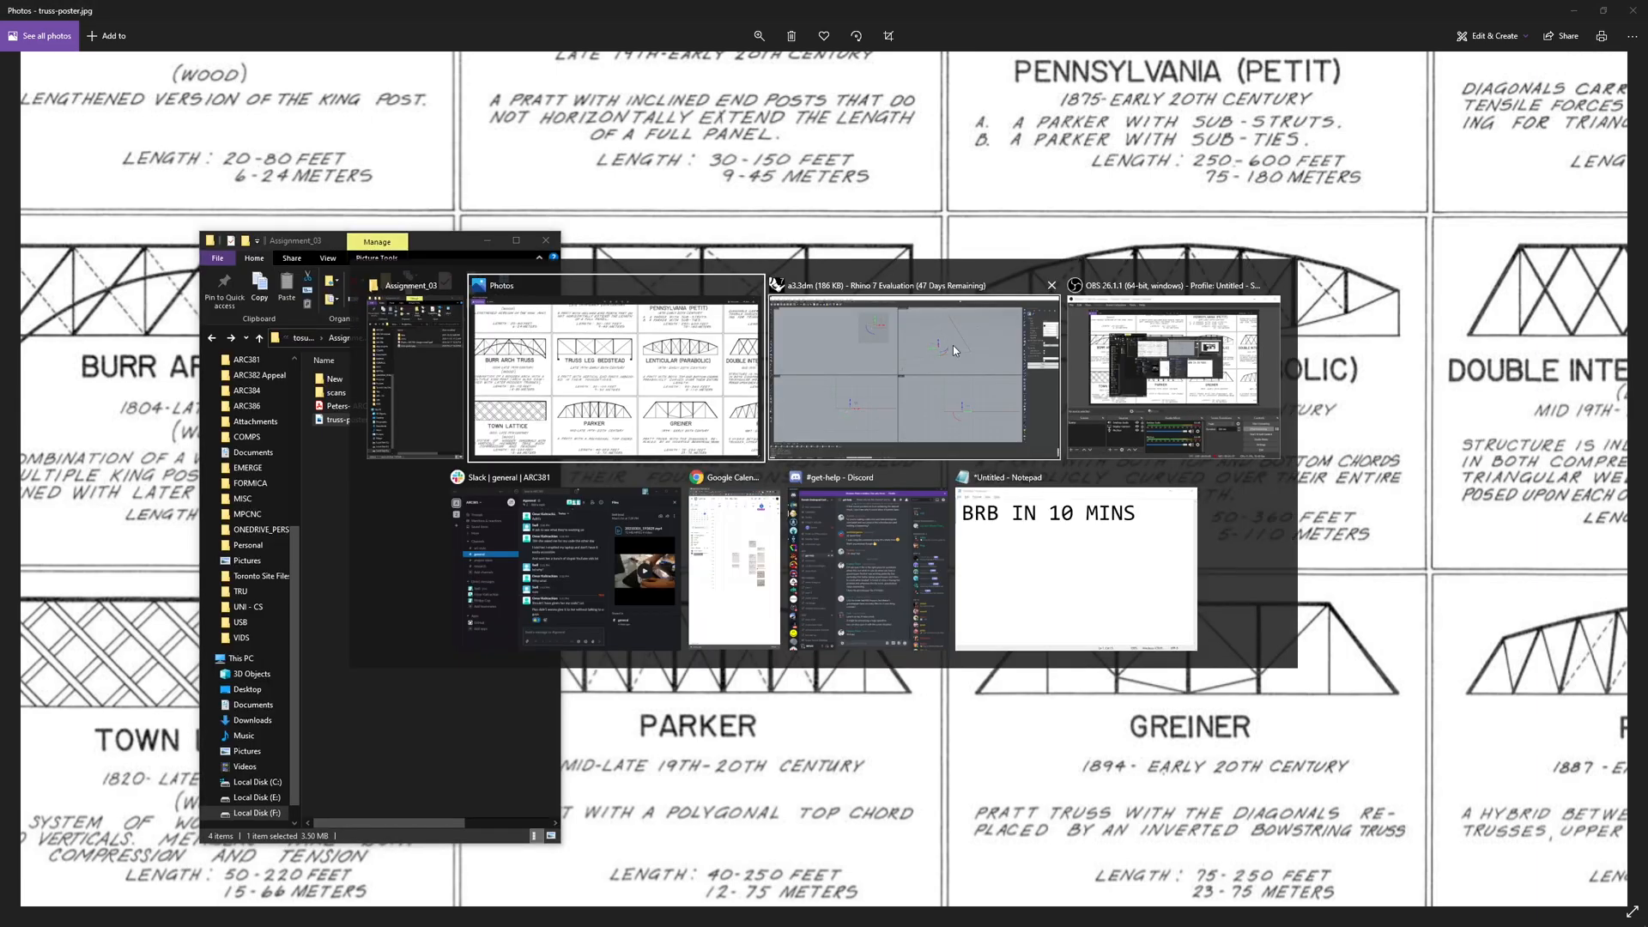
{"action": "left_click", "coordinate": [1071, 296]}
- Clear the selection in Rhino and delete the Point parameter from the Grasshopper canvas
{"action": "left_click_drag", "start_coordinate": [1044, 243], "coordinate": [940, 319]}
{"action": "left_click", "coordinate": [1086, 285]}
{"action": "left_click", "coordinate": [333, 616]}
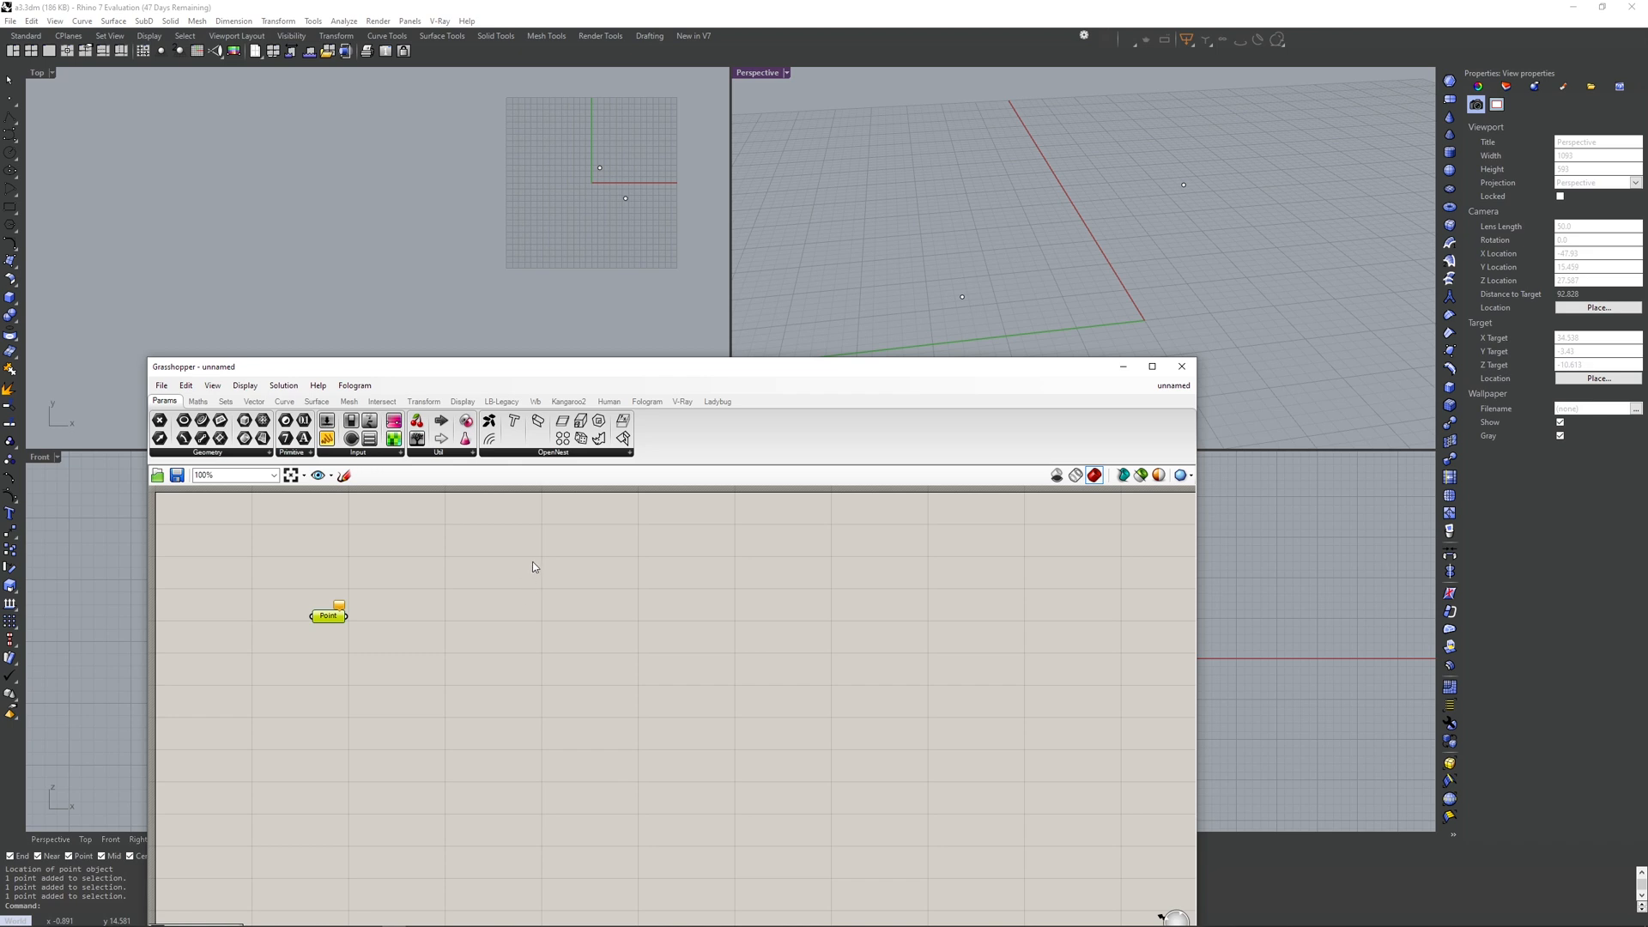
{"action": "key", "text": "Delete"}
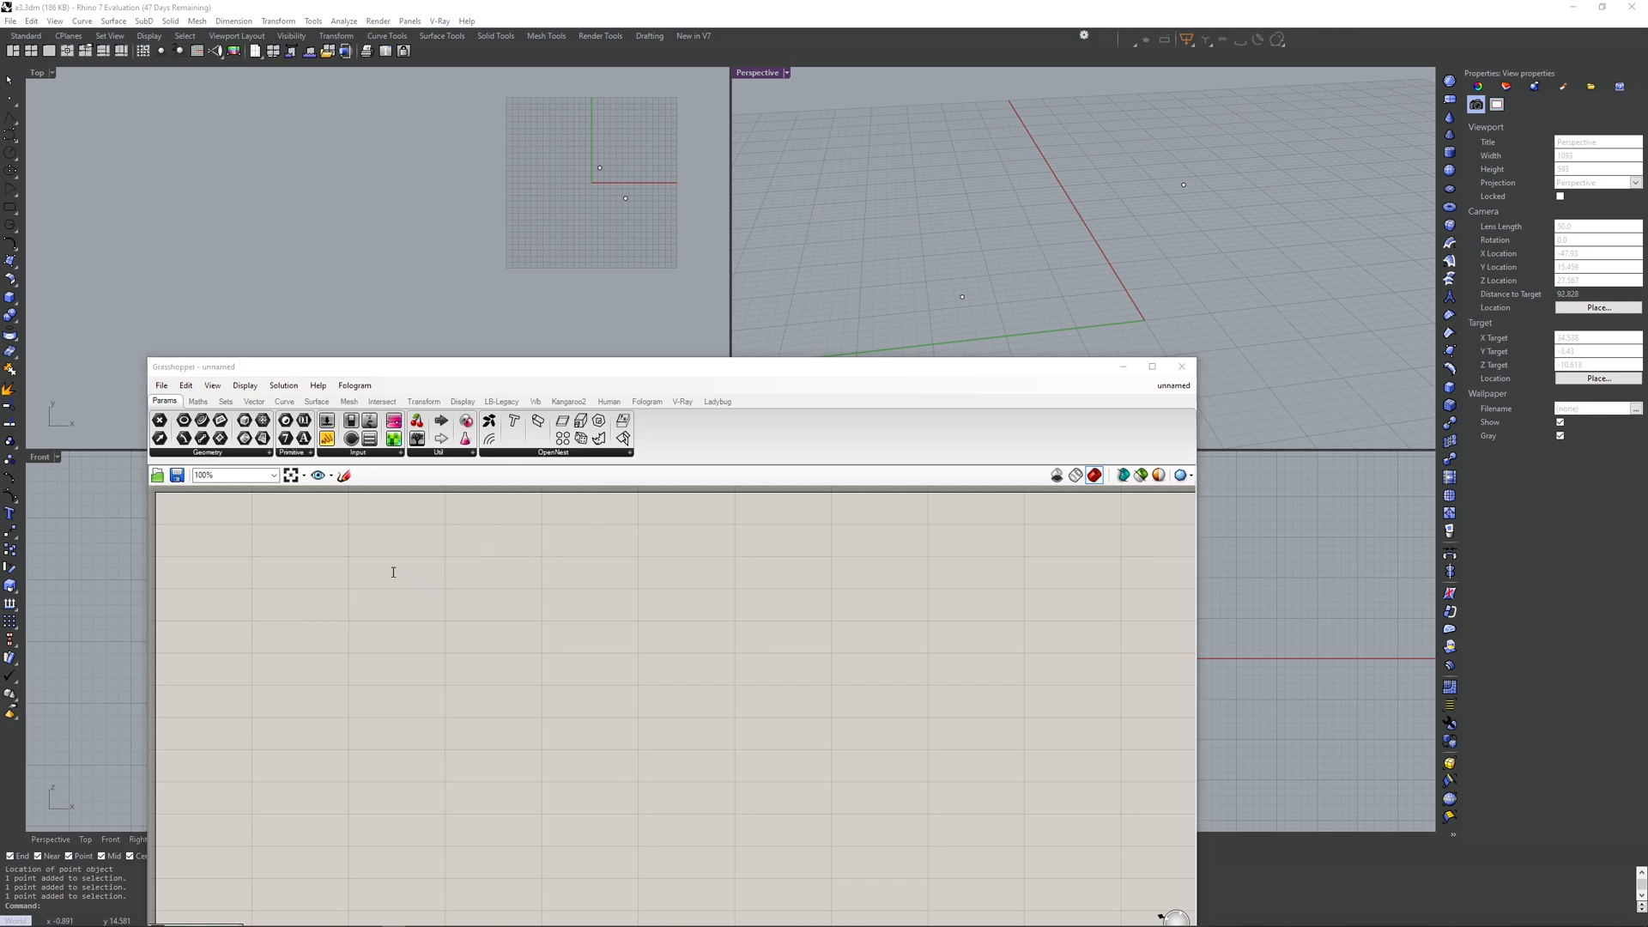
{"action": "double_click", "coordinate": [391, 572]}
{"action": "type", "text": "po"}
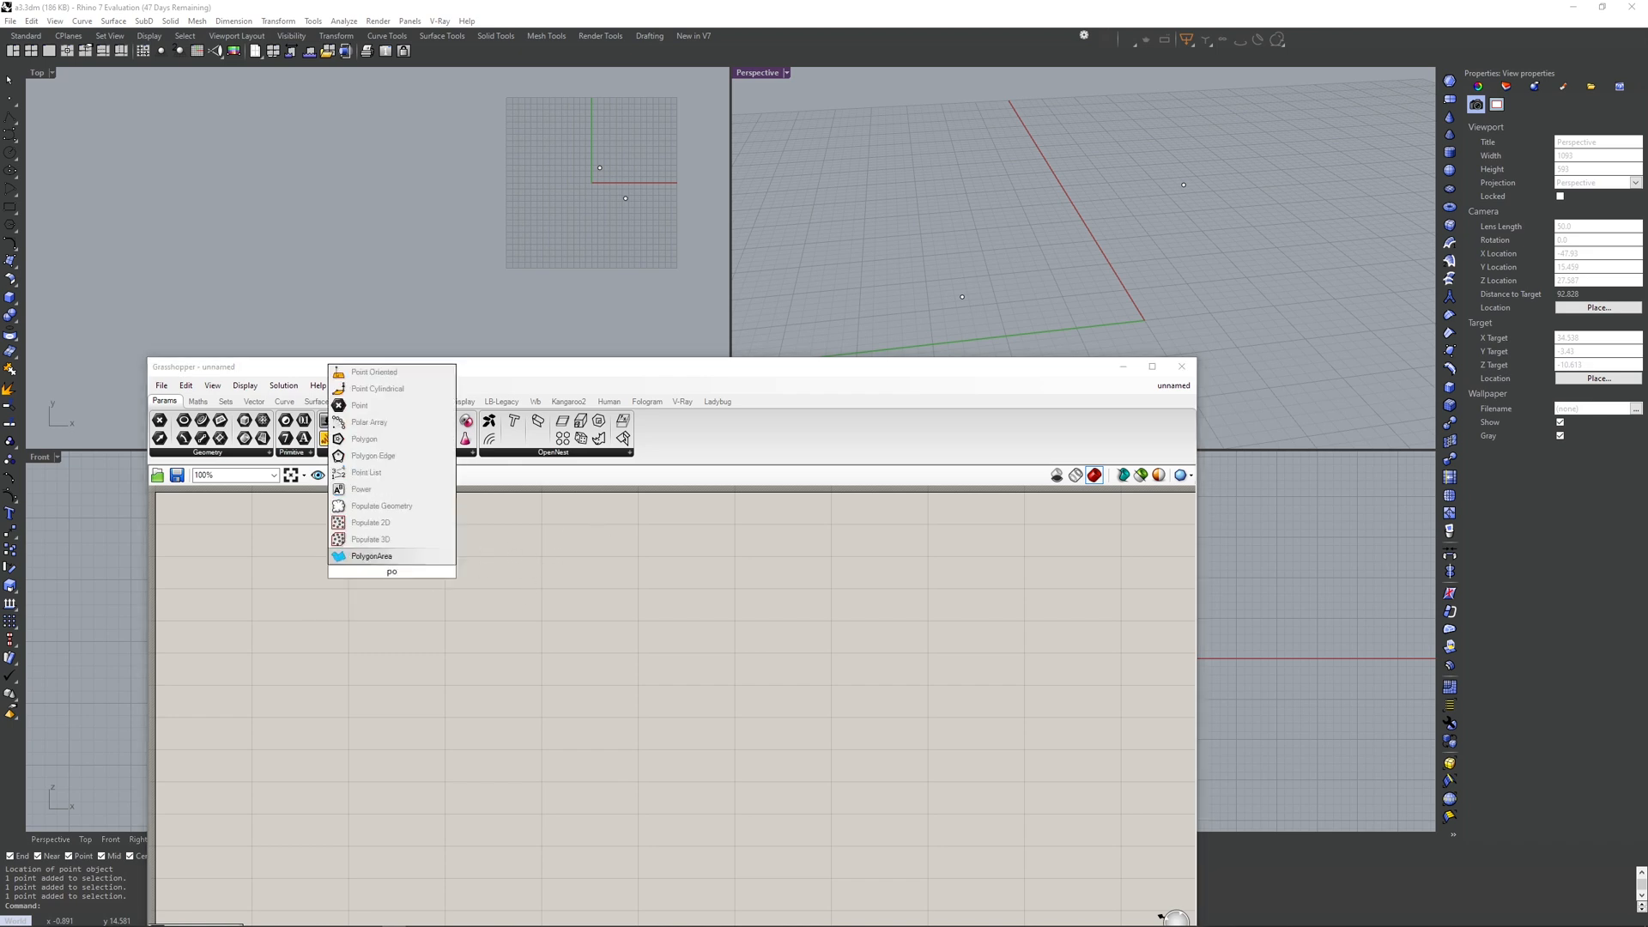
{"action": "type", "text": "int"}
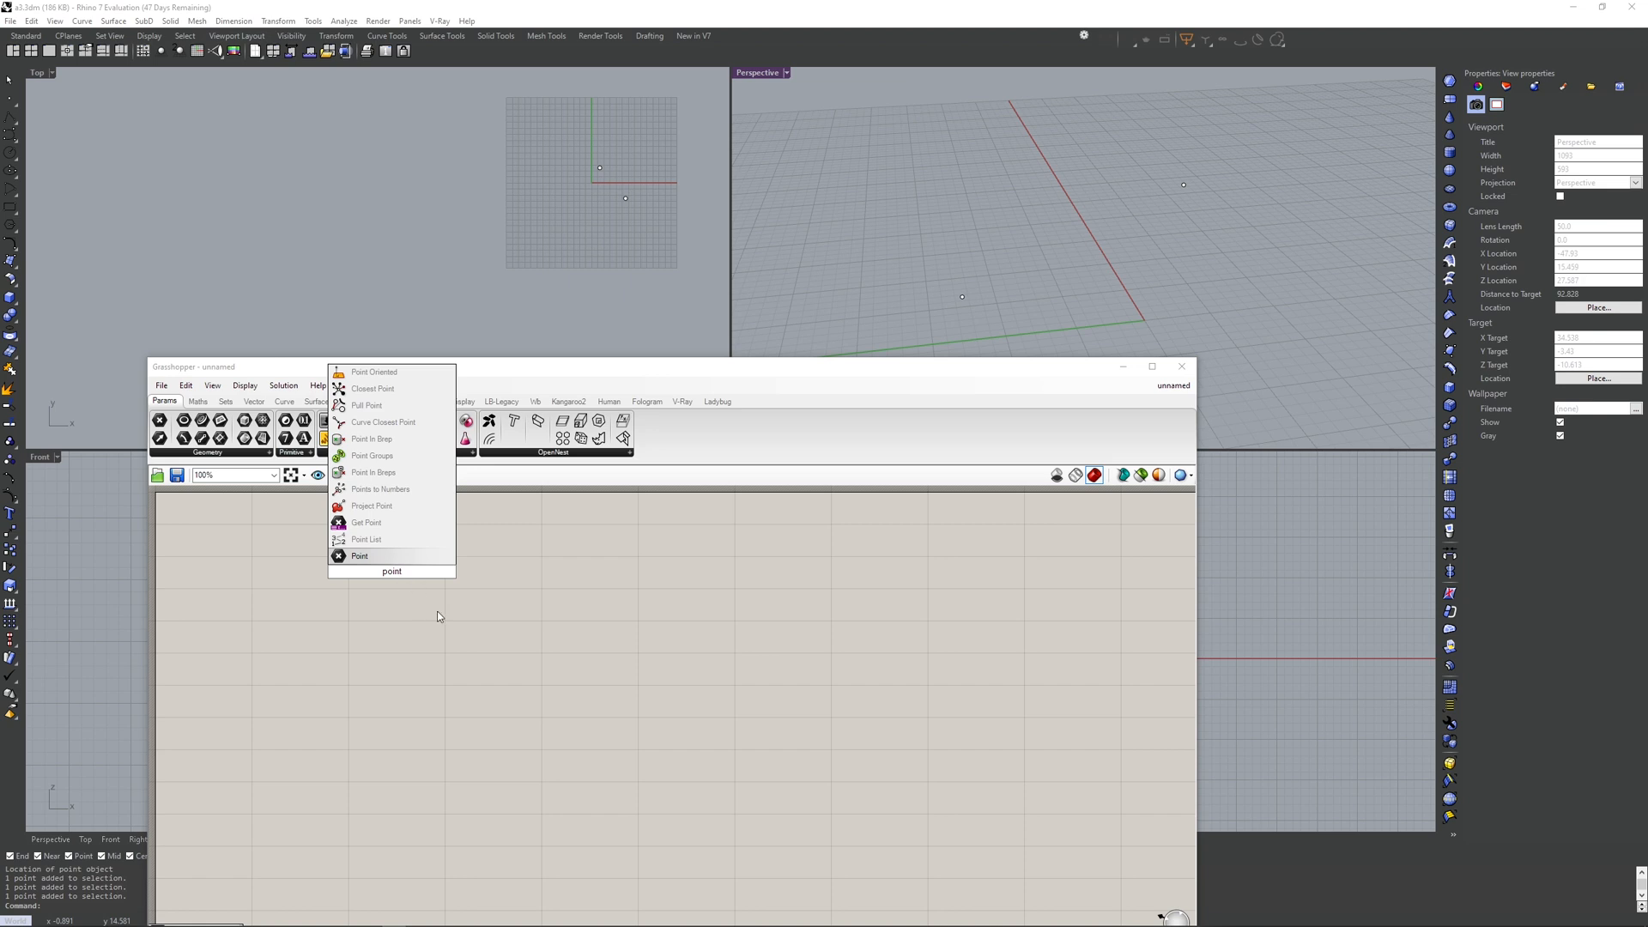
{"action": "double_click", "coordinate": [599, 593]}
{"action": "double_click", "coordinate": [391, 626]}
{"action": "left_click", "coordinate": [589, 625]}
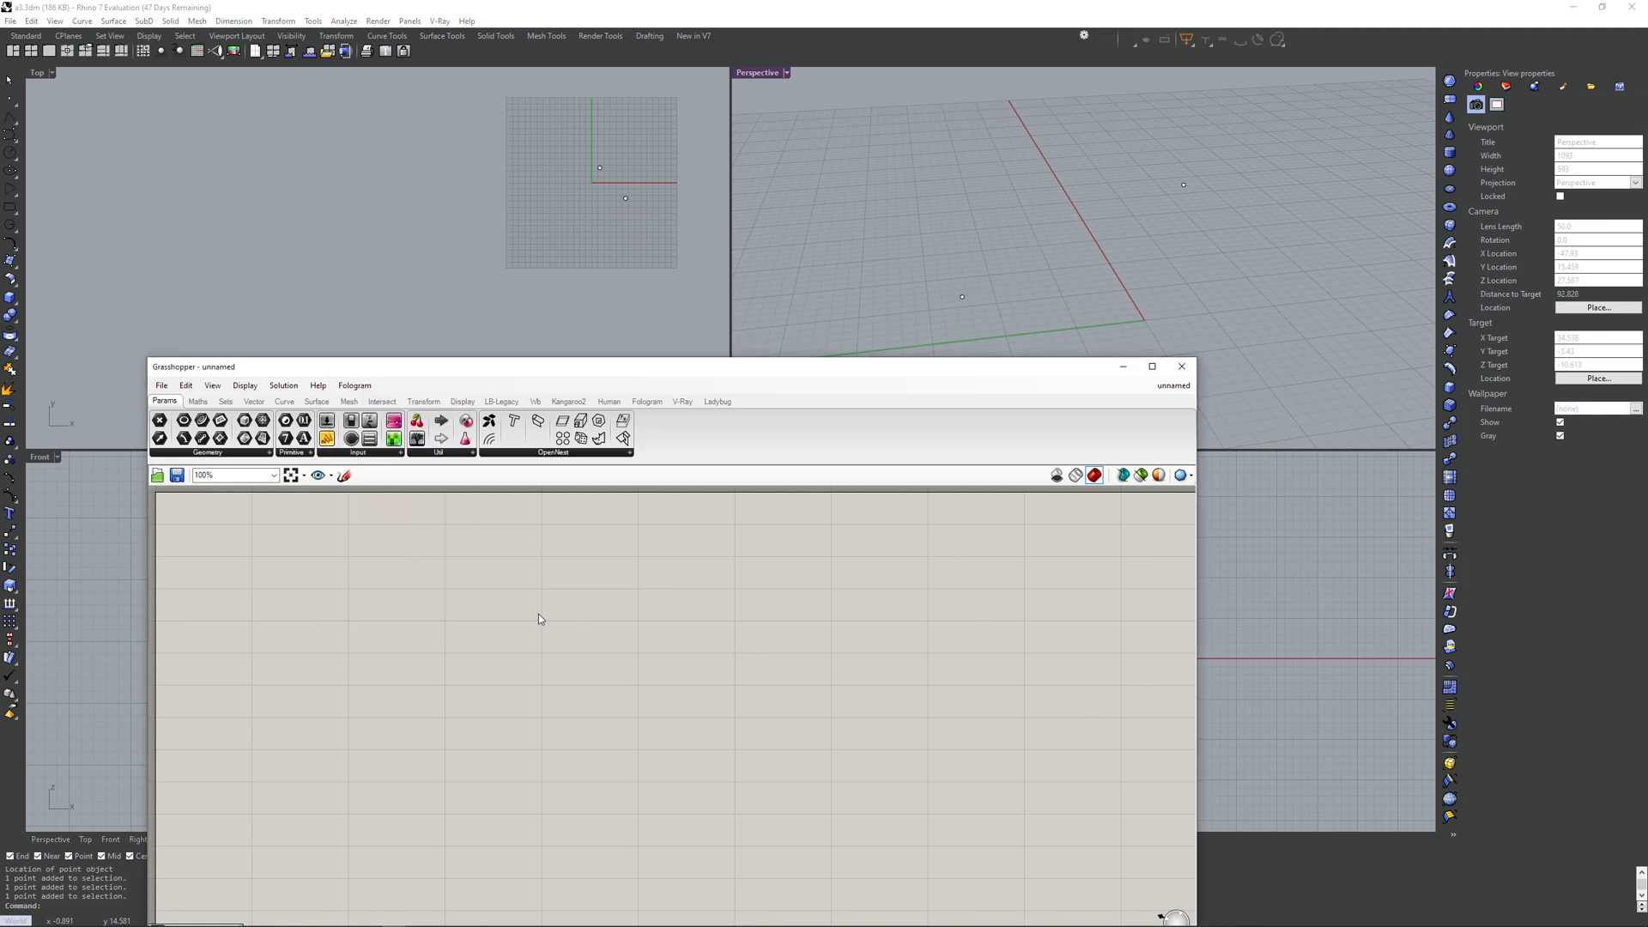
{"action": "double_click", "coordinate": [592, 620]}
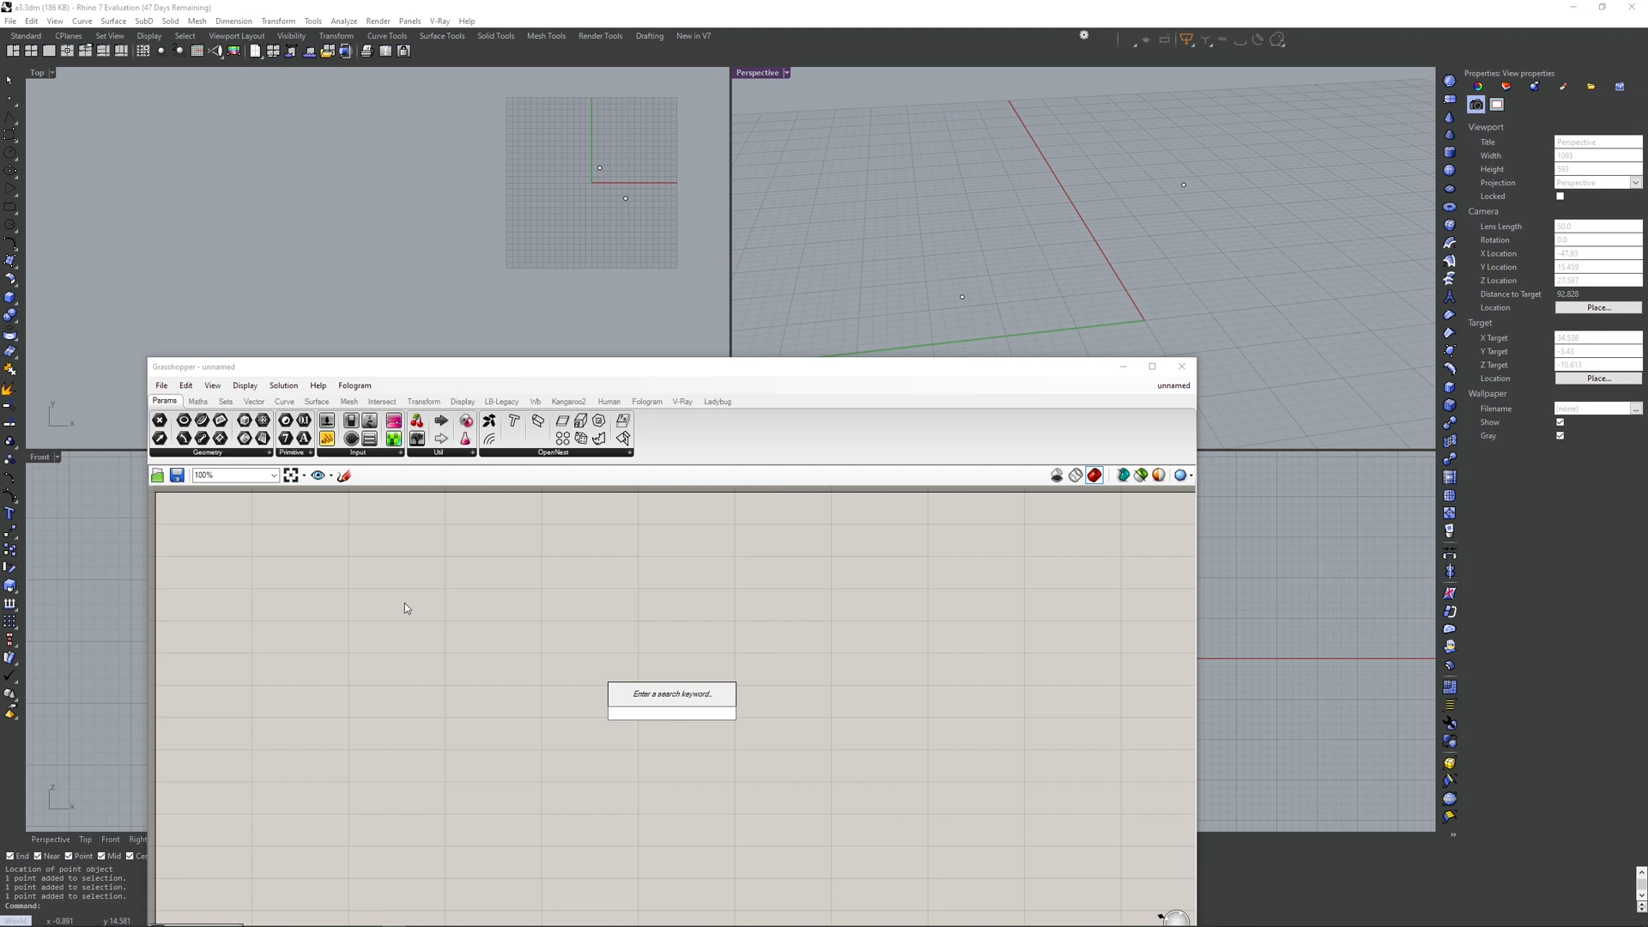
- Display the Kangaroo2 components and place a Point parameter in the upper-left area of the canvas
{"action": "left_click", "coordinate": [569, 401]}
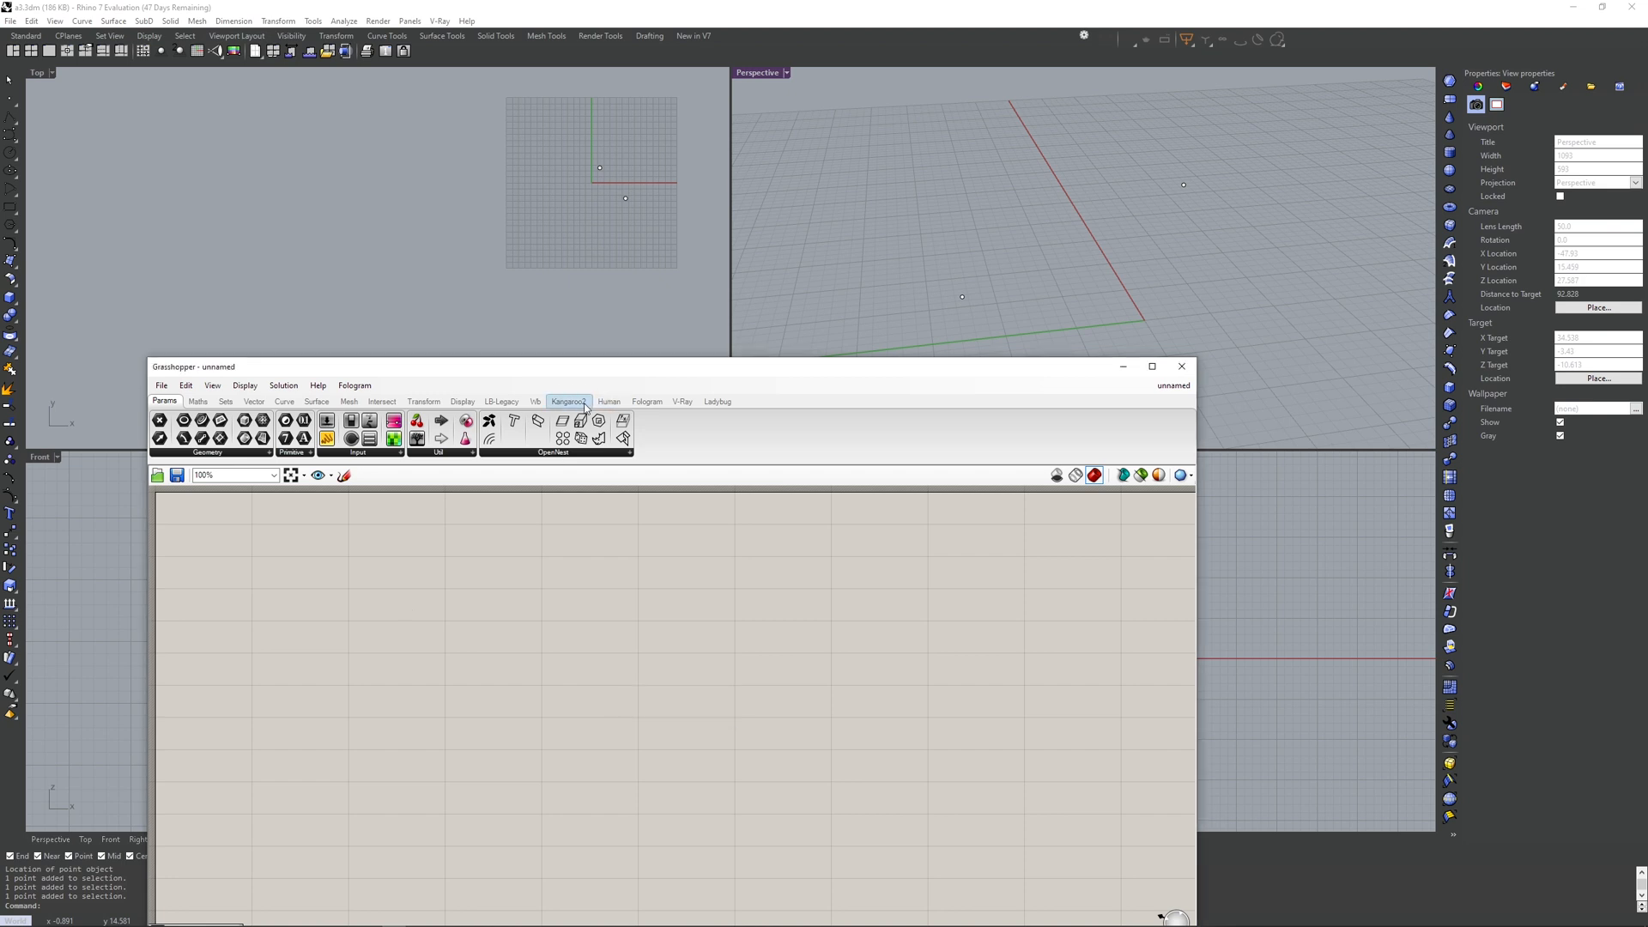
{"action": "double_click", "coordinate": [589, 568]}
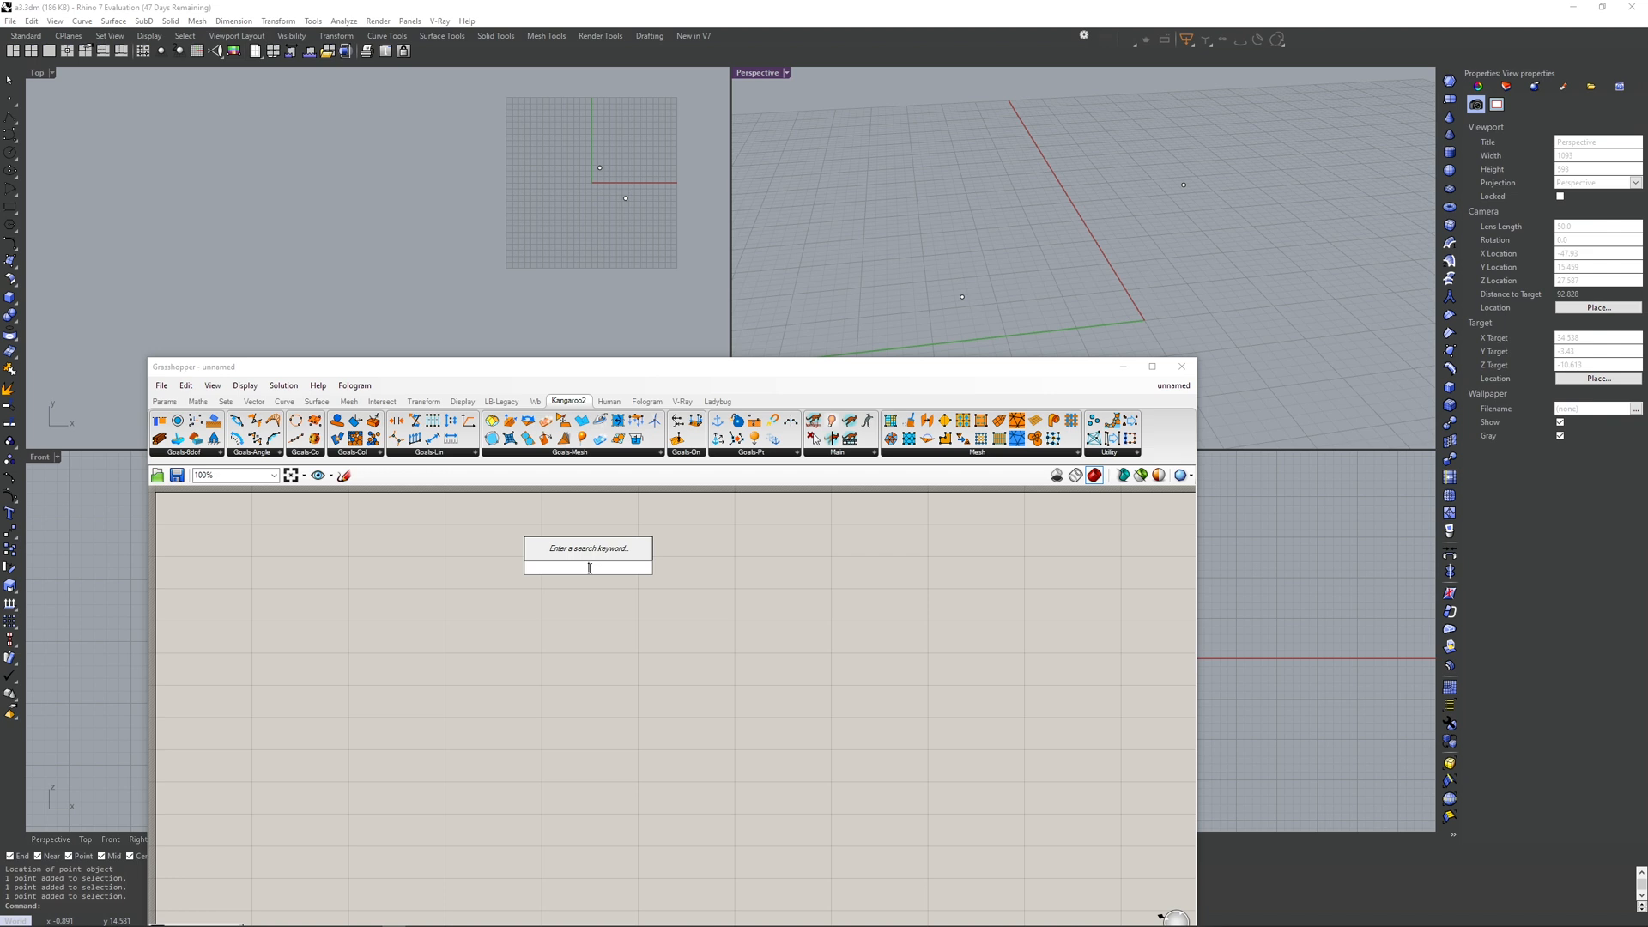
{"action": "type", "text": "point"}
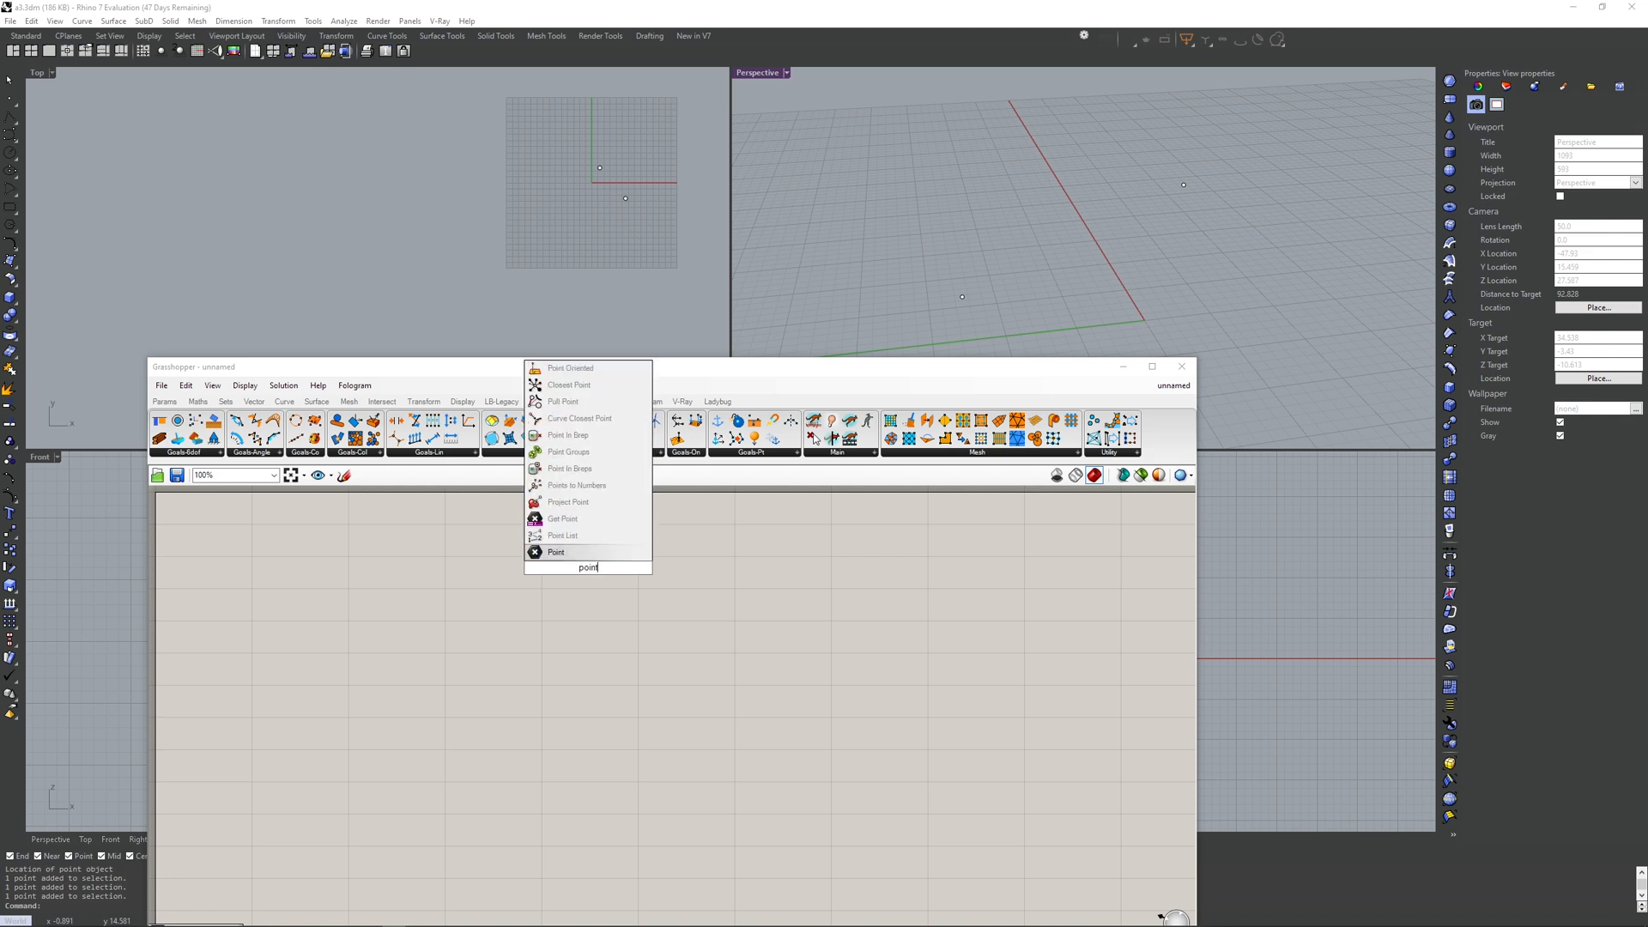
{"action": "key", "text": "Return"}
{"action": "left_click_drag", "start_coordinate": [592, 571], "coordinate": [370, 567]}
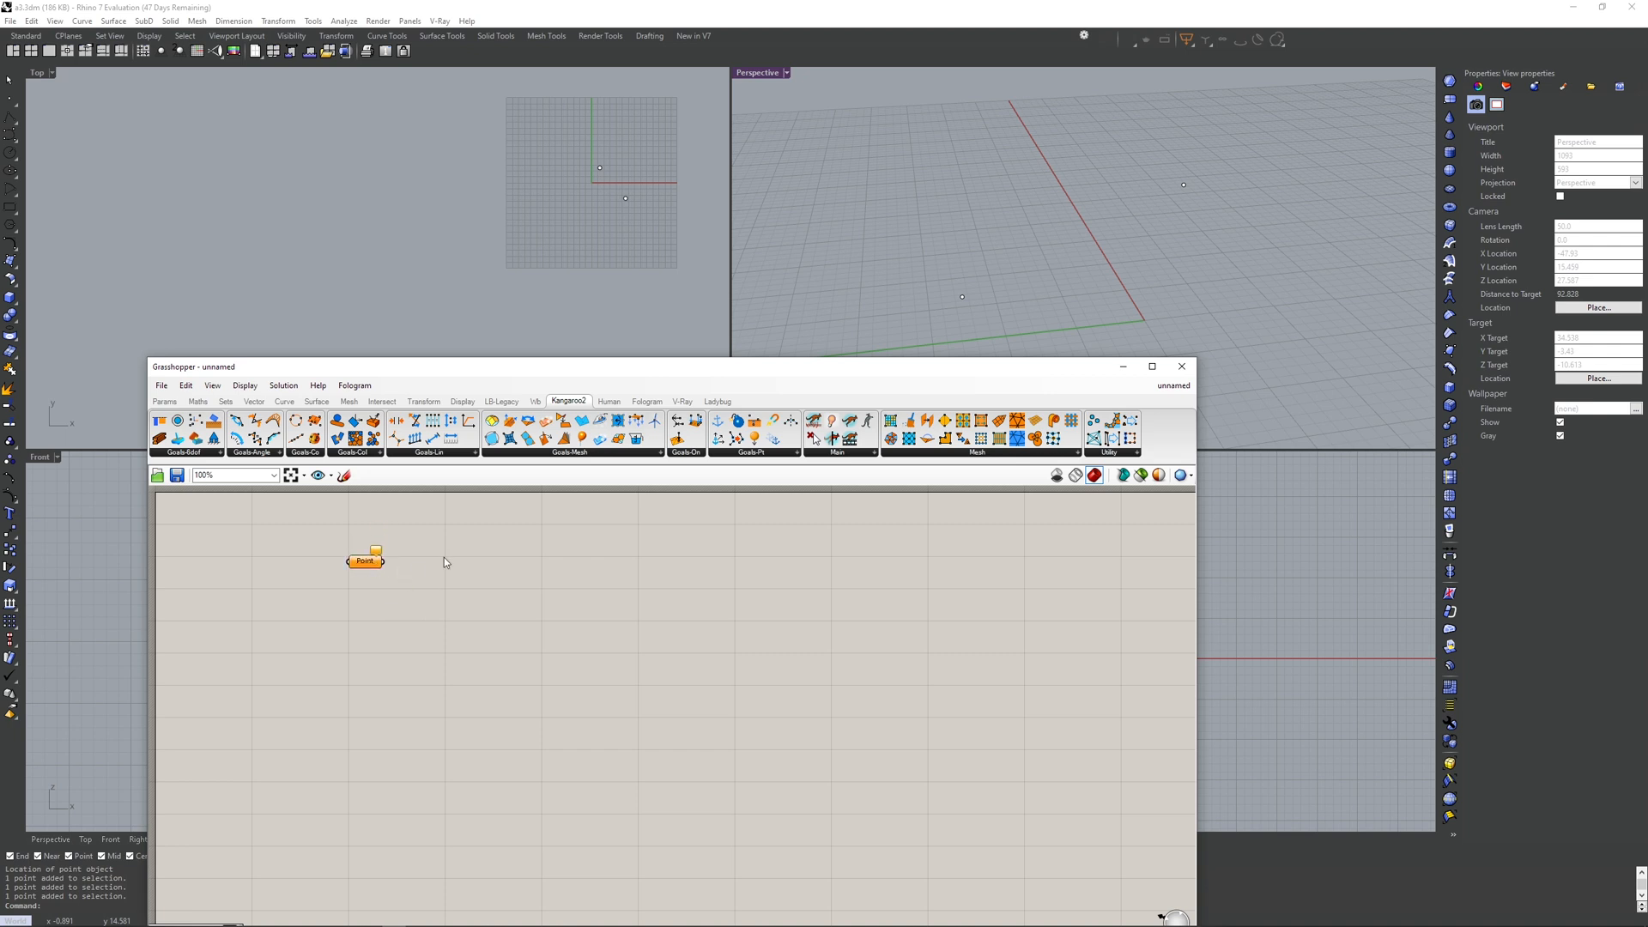
{"action": "scroll", "coordinate": [376, 569], "scroll_direction": "up", "scroll_amount": 2}
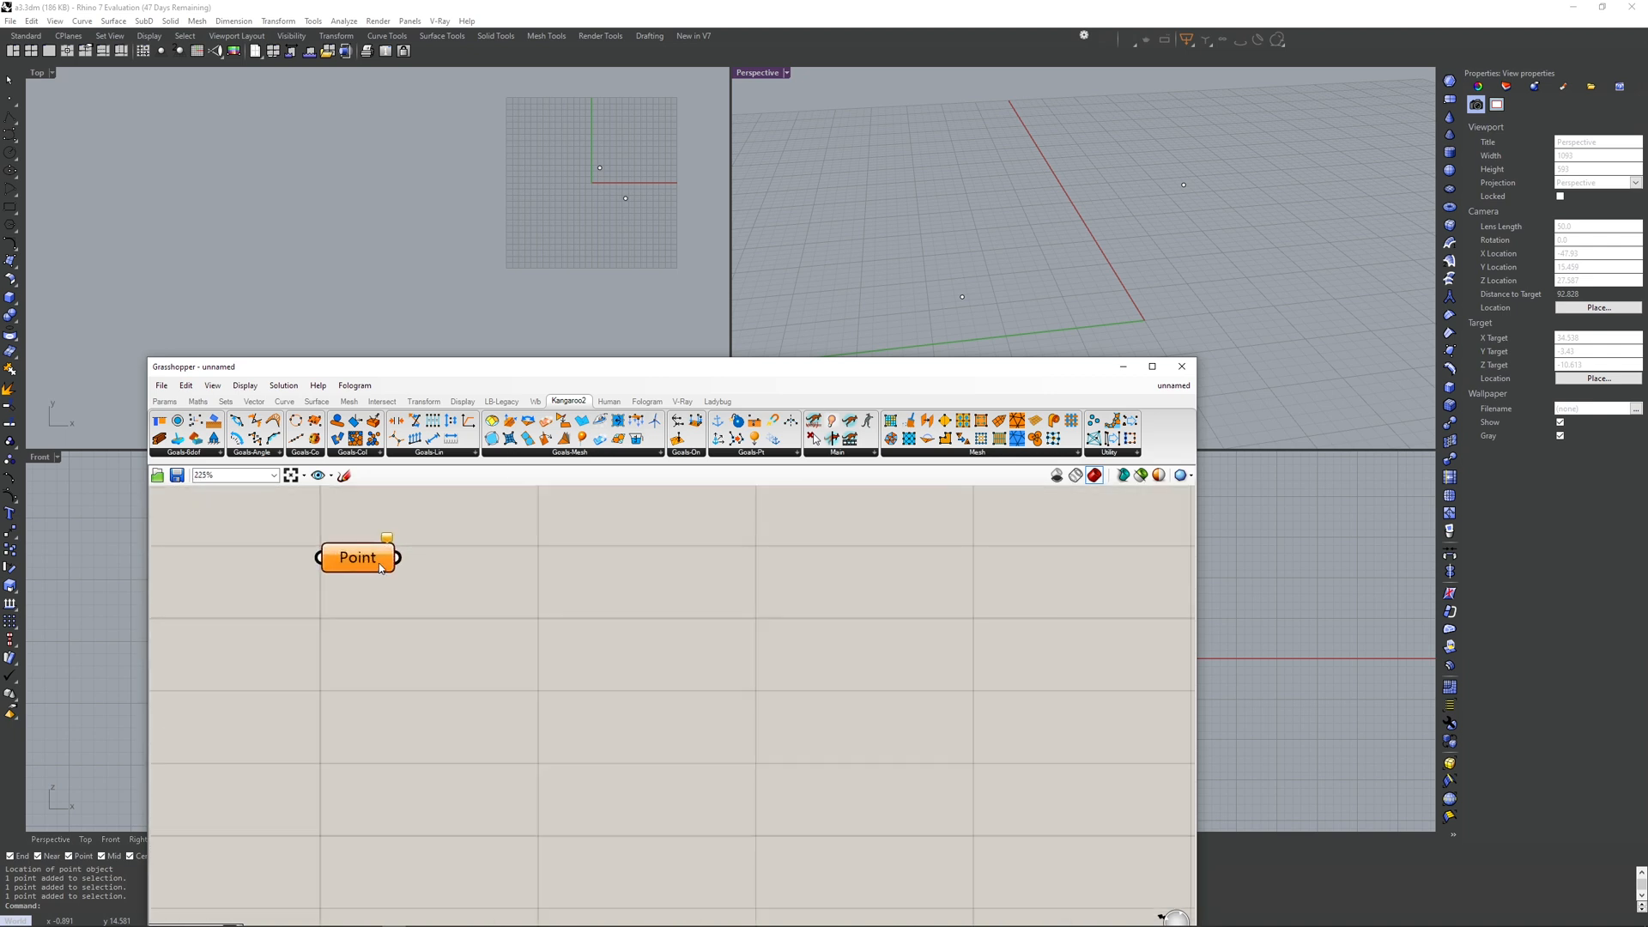
{"action": "scroll", "coordinate": [458, 565], "scroll_direction": "up", "scroll_amount": 3}
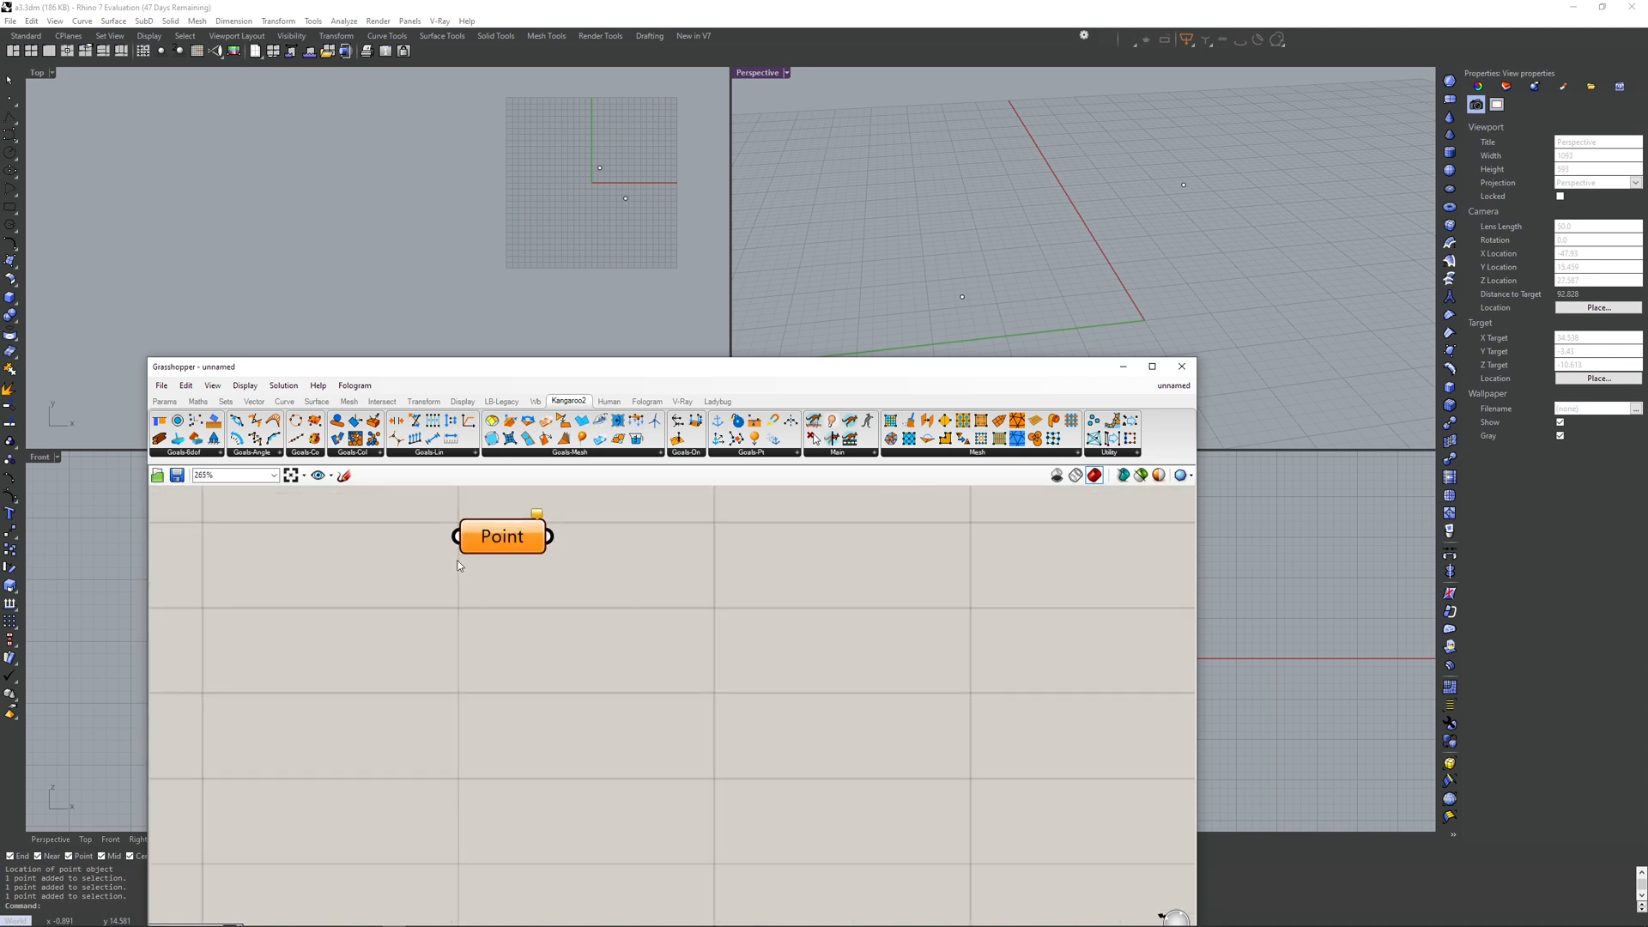
{"action": "double_click", "coordinate": [574, 637]}
{"action": "type", "text": "point"}
{"action": "key", "text": "Escape"}
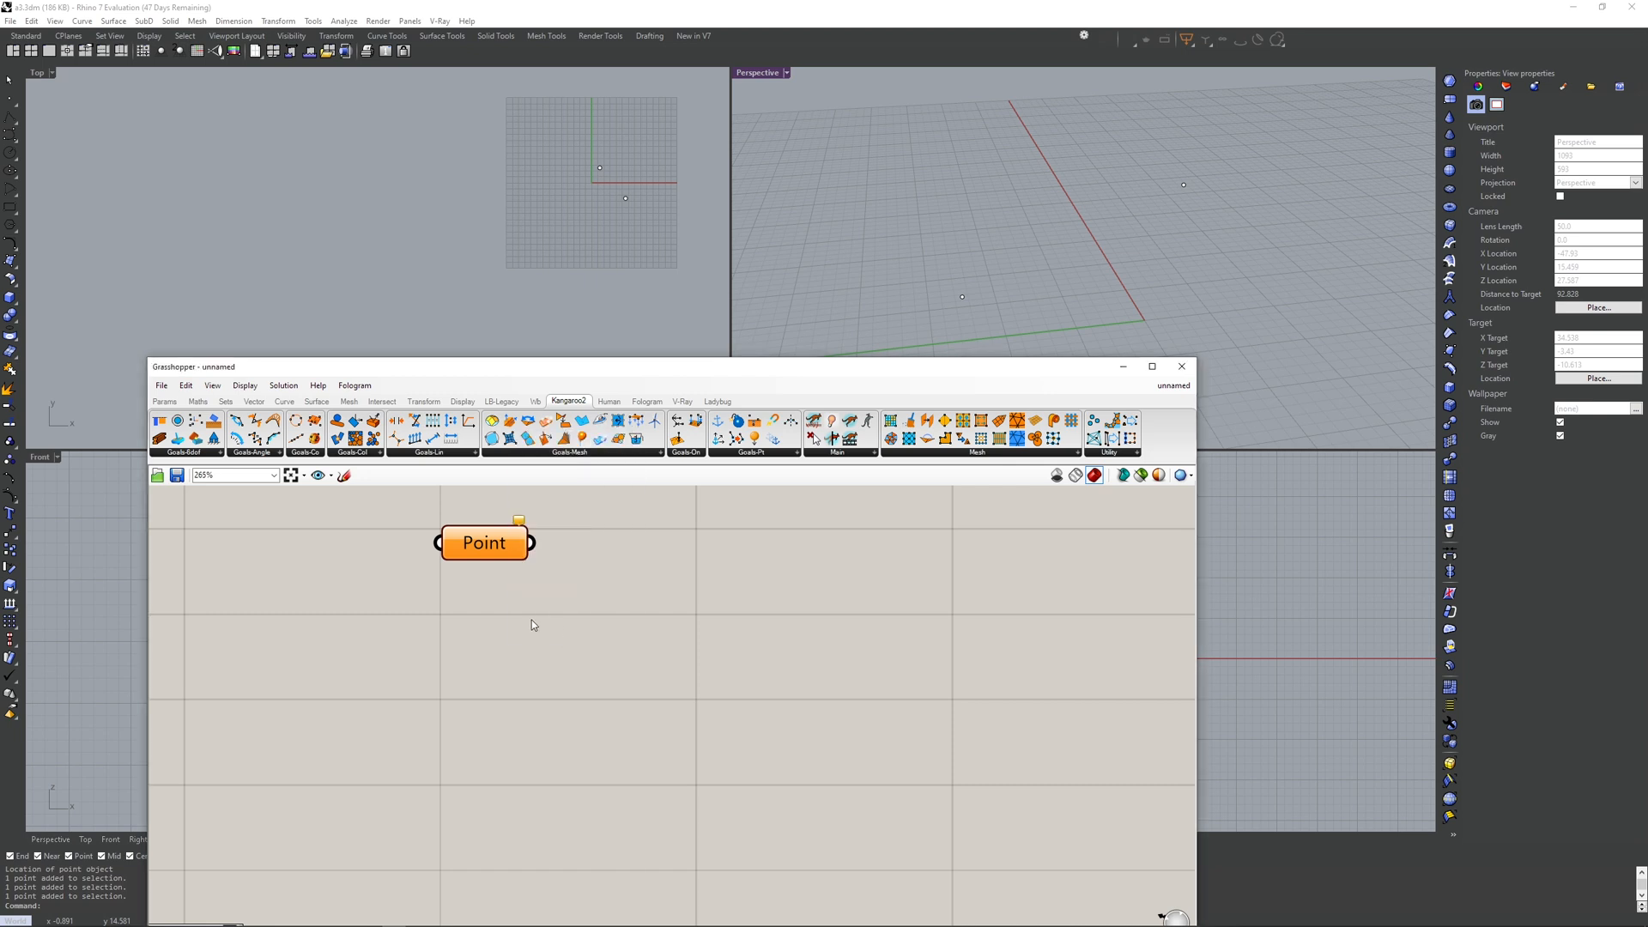
- Duplicate the Point parameter and place the copy directly below the original
{"action": "left_click_drag", "start_coordinate": [507, 547], "coordinate": [503, 669]}
{"action": "key", "text": "alt"}
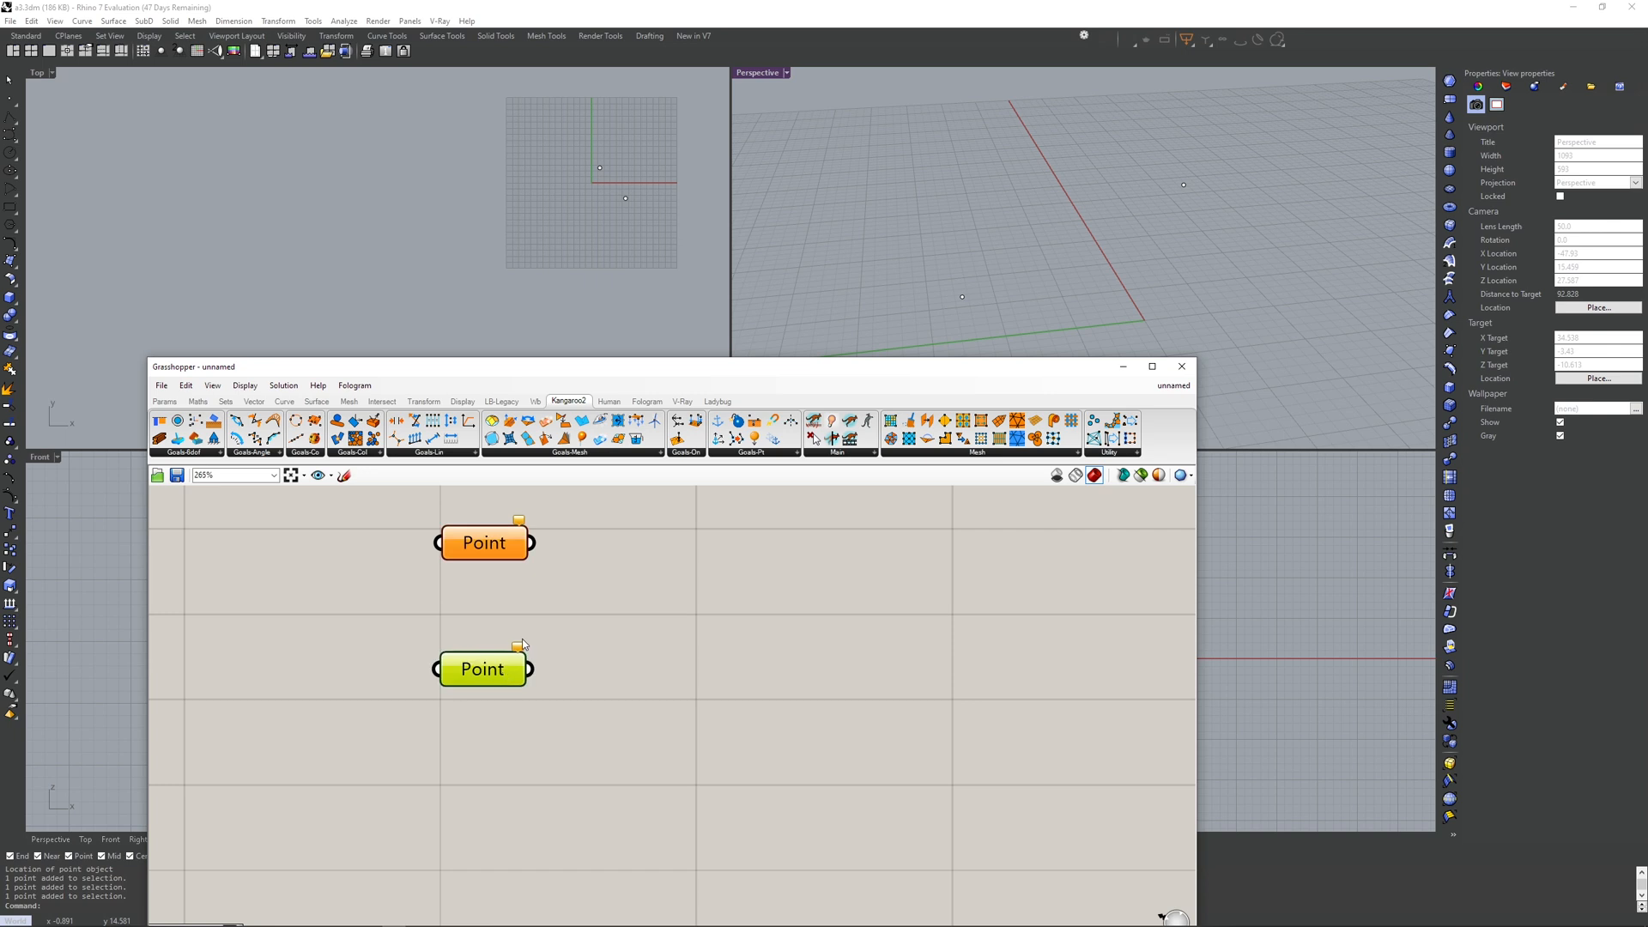
{"action": "scroll", "coordinate": [537, 643], "scroll_direction": "down", "scroll_amount": 3}
{"action": "left_click", "coordinate": [390, 625]}
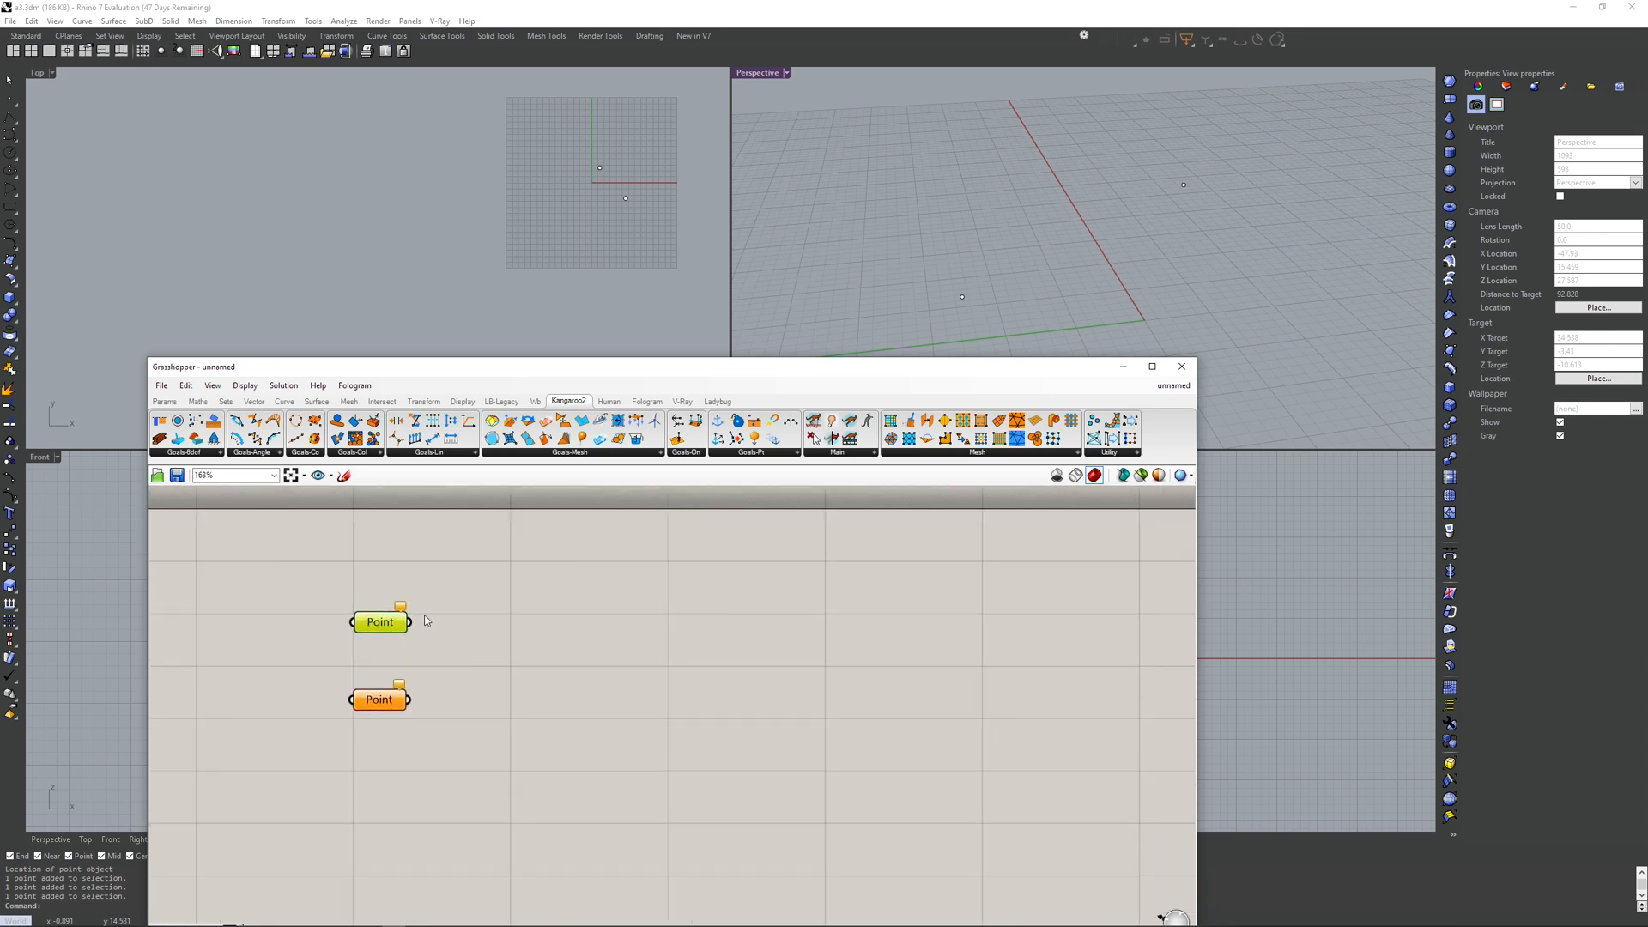
{"action": "left_click", "coordinate": [453, 594]}
{"action": "left_click_drag", "start_coordinate": [297, 570], "coordinate": [473, 779]}
{"action": "left_click", "coordinate": [428, 683]}
{"action": "scroll", "coordinate": [386, 700], "scroll_direction": "up", "scroll_amount": 3}
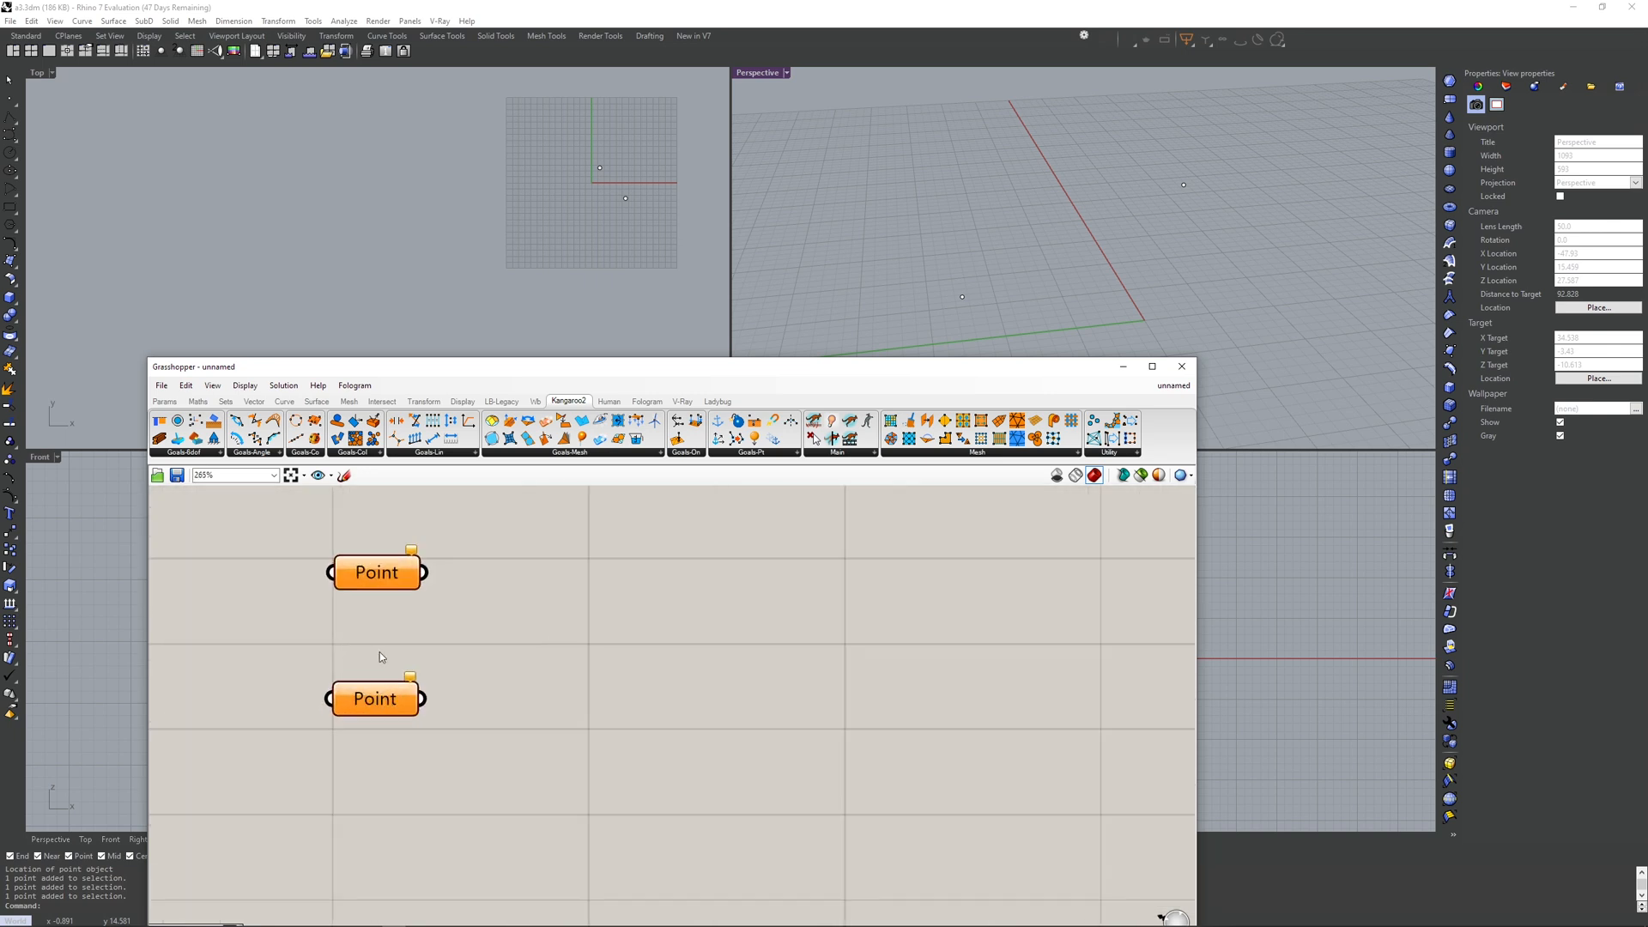
{"action": "left_click", "coordinate": [403, 572]}
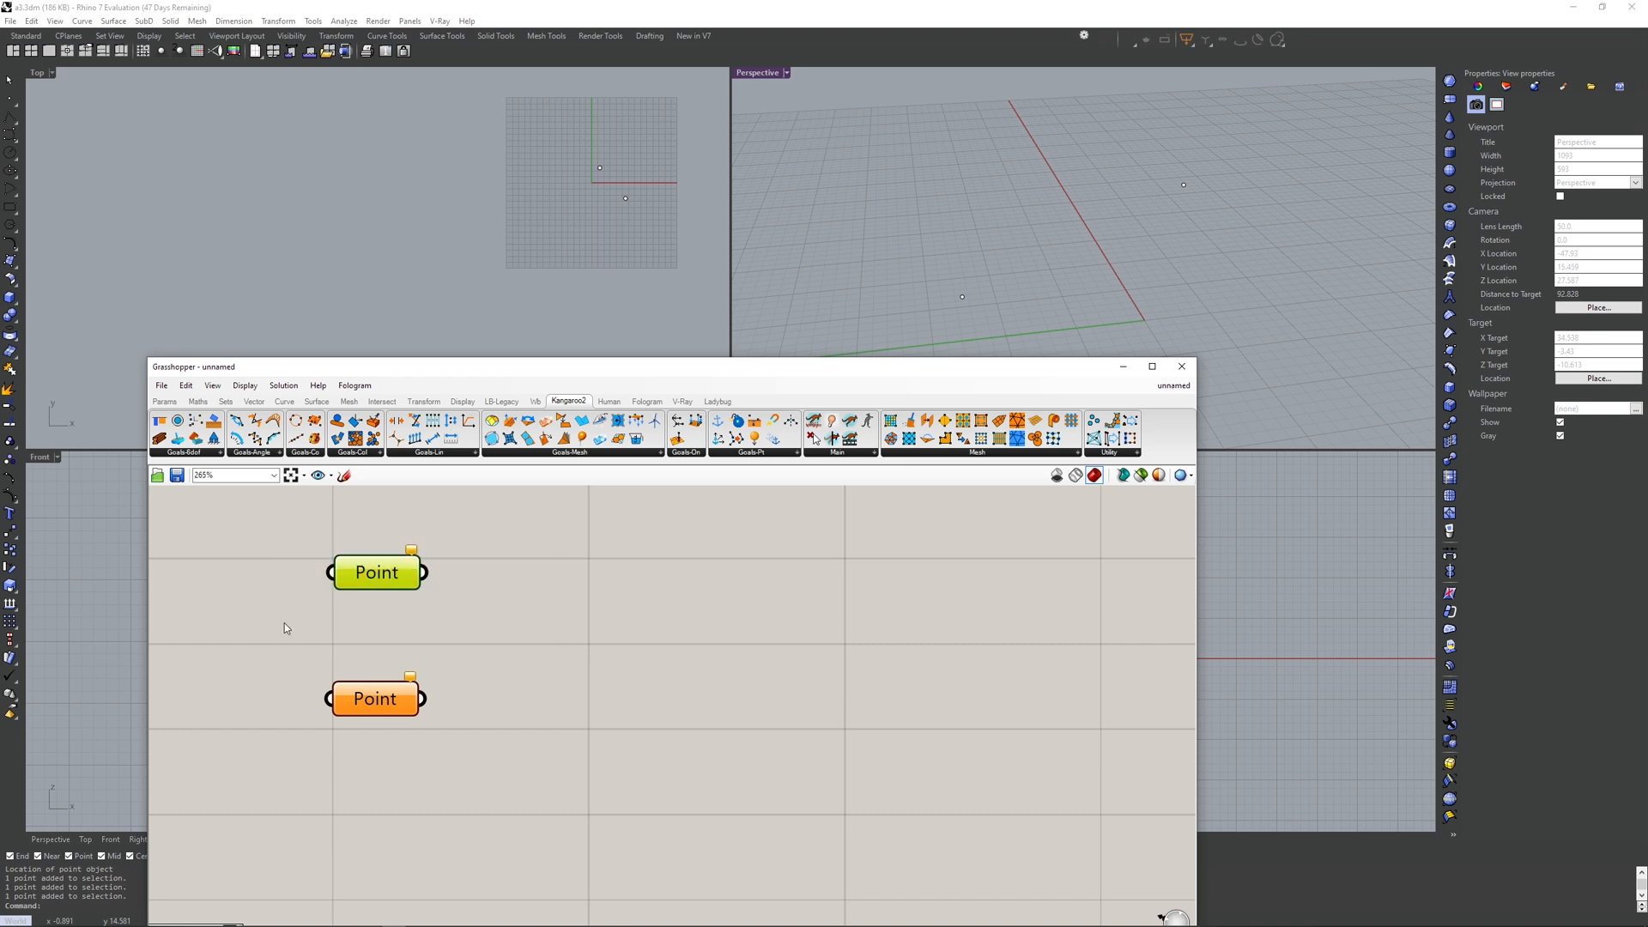
{"action": "left_click", "coordinate": [416, 534]}
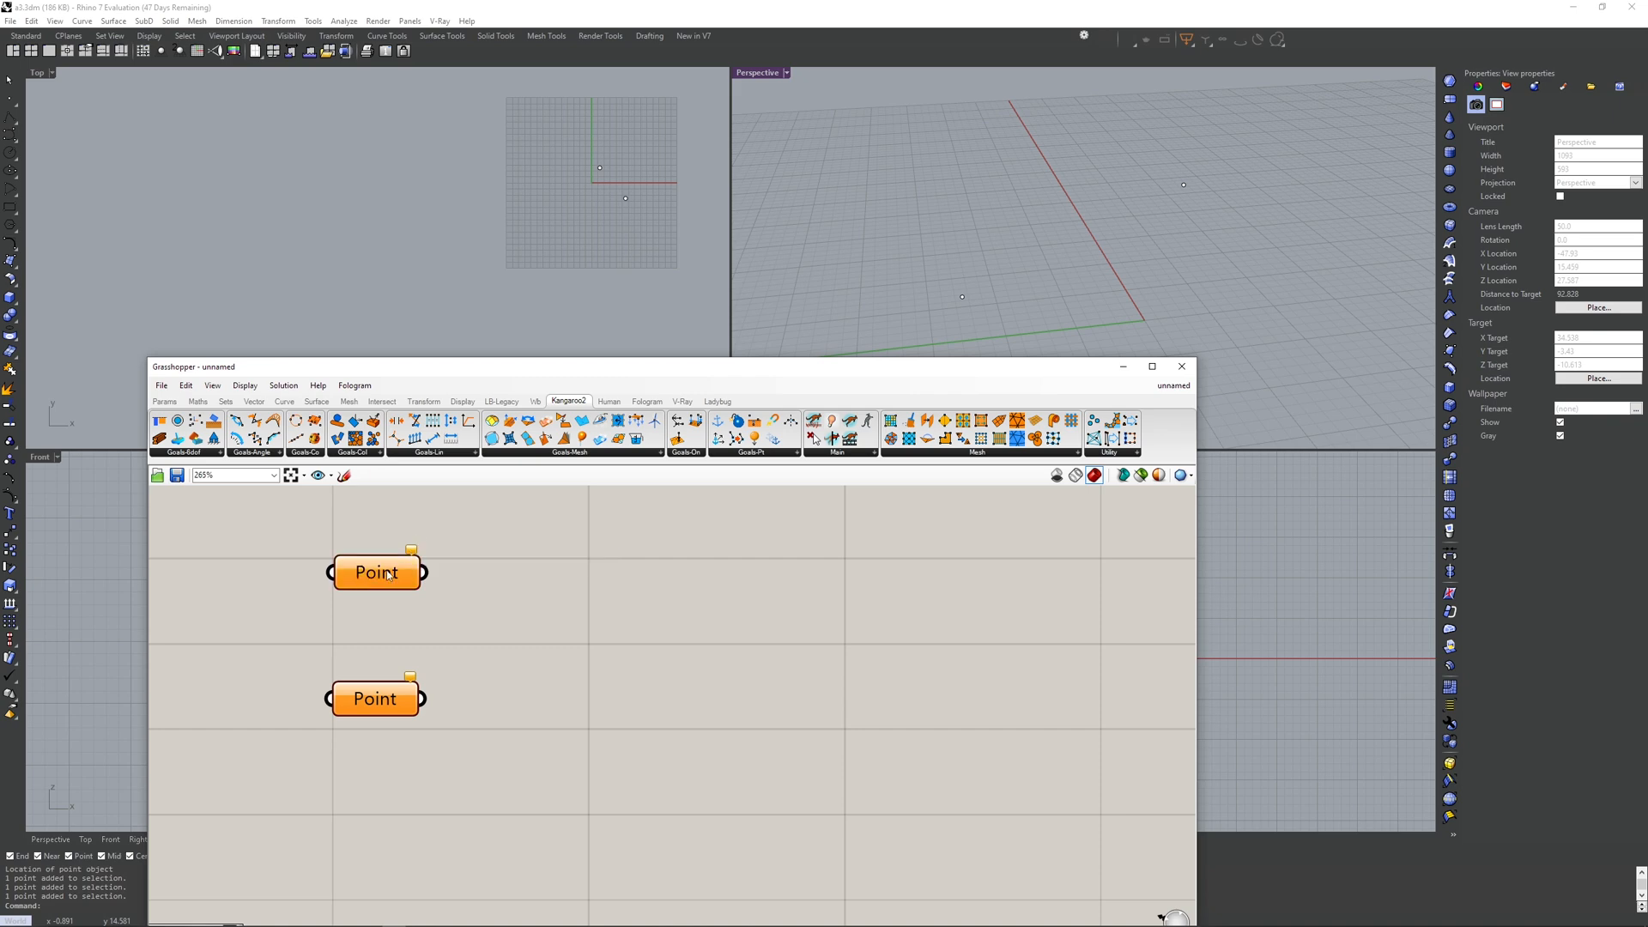
- Reference the near Rhino point in the upper Point parameter and the far Rhino point in the lower one
{"action": "scroll", "coordinate": [389, 574], "scroll_direction": "down", "scroll_amount": 2}
{"action": "right_click", "coordinate": [388, 573]}
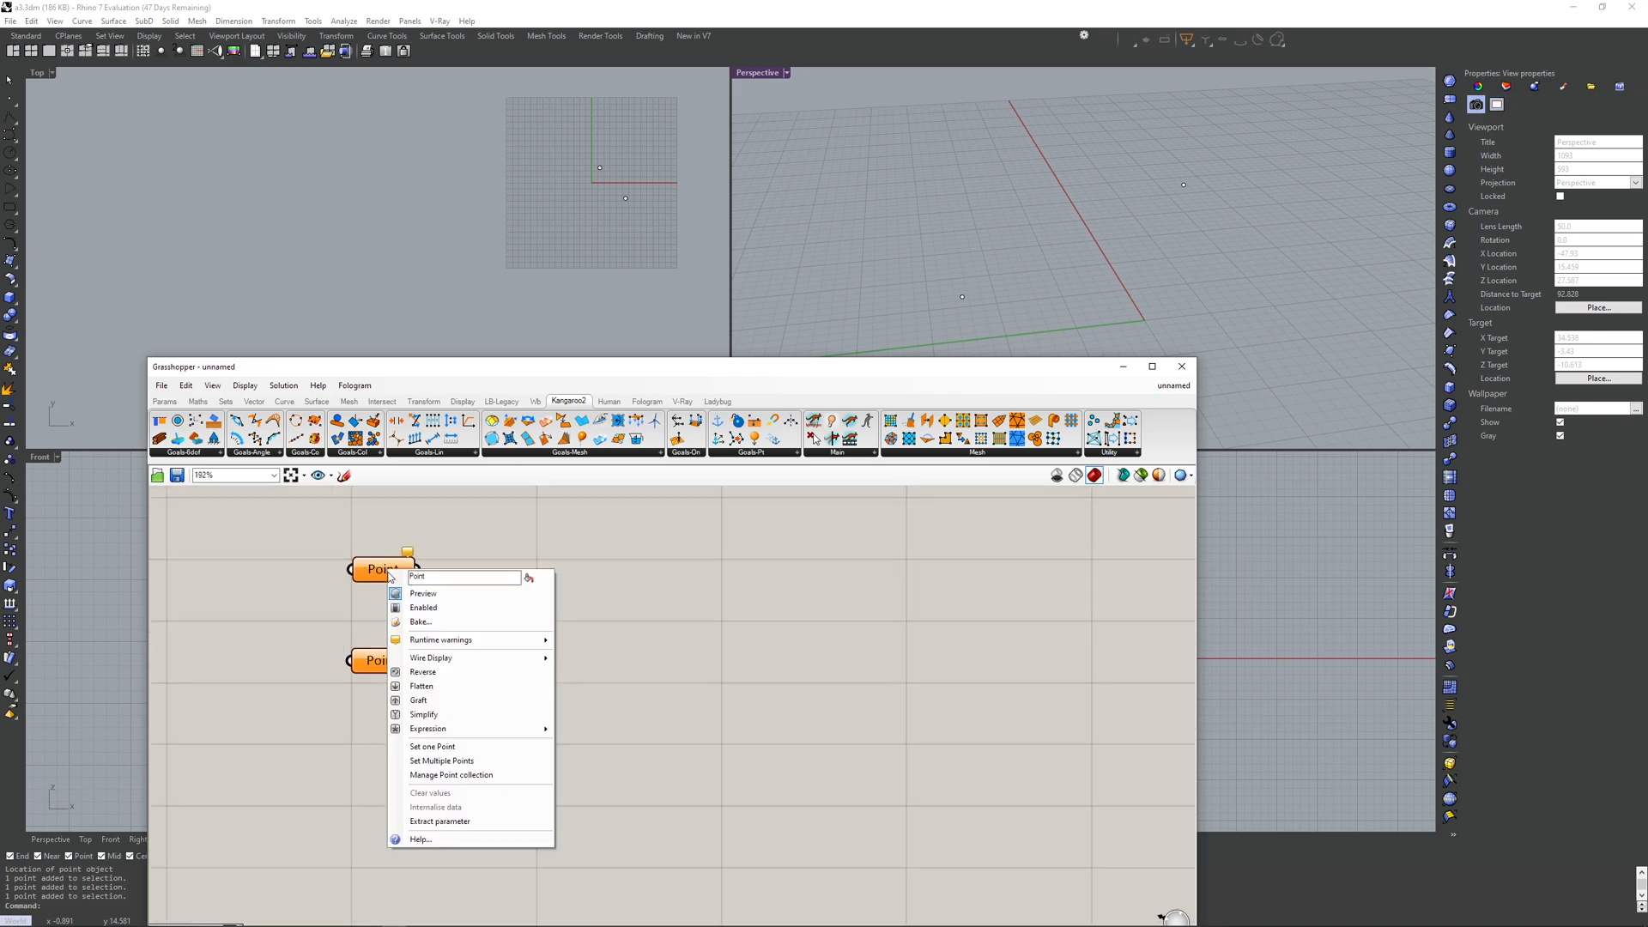
{"action": "left_click", "coordinate": [430, 748]}
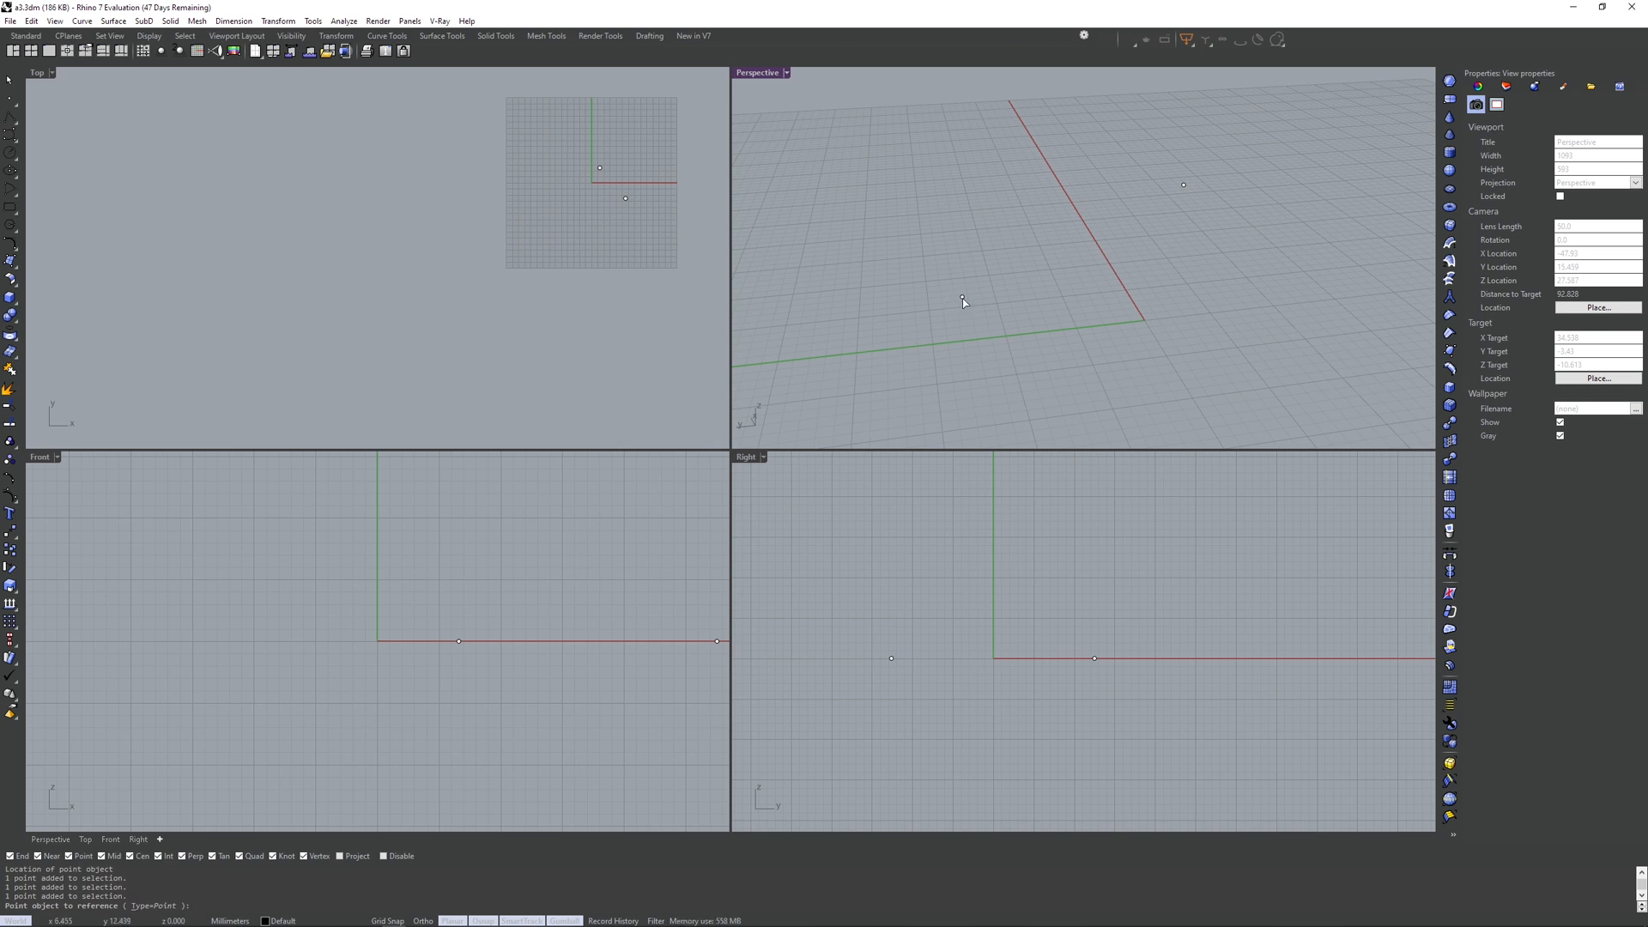
{"action": "left_click", "coordinate": [963, 298]}
{"action": "right_click", "coordinate": [391, 652]}
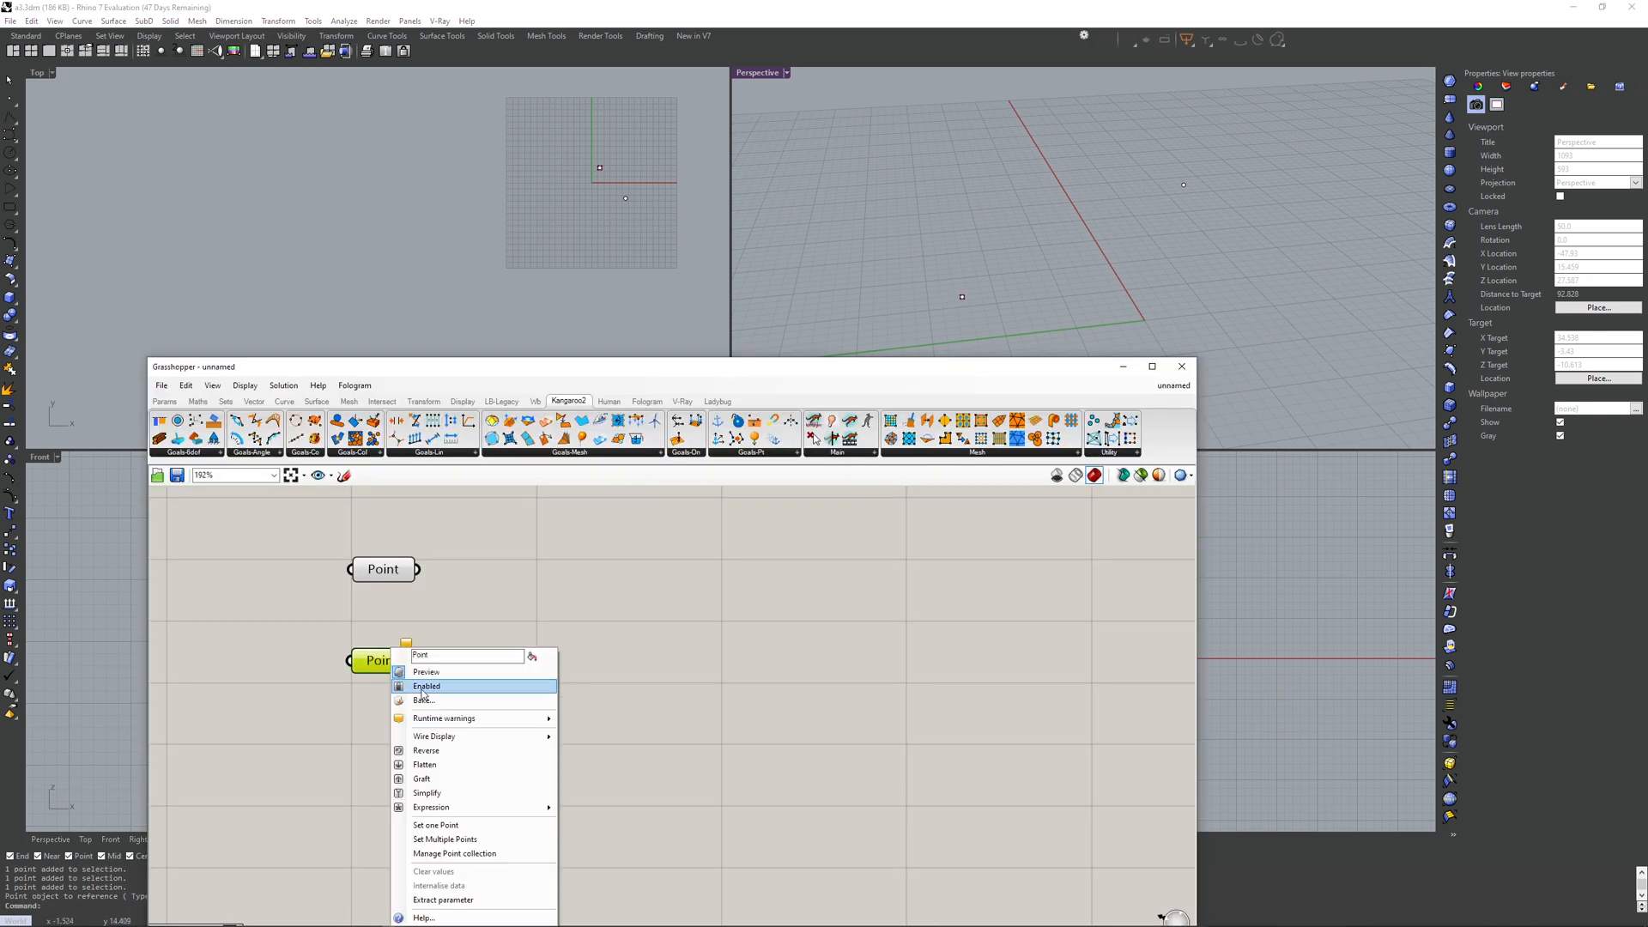
{"action": "left_click", "coordinate": [436, 826]}
{"action": "left_click", "coordinate": [1183, 186]}
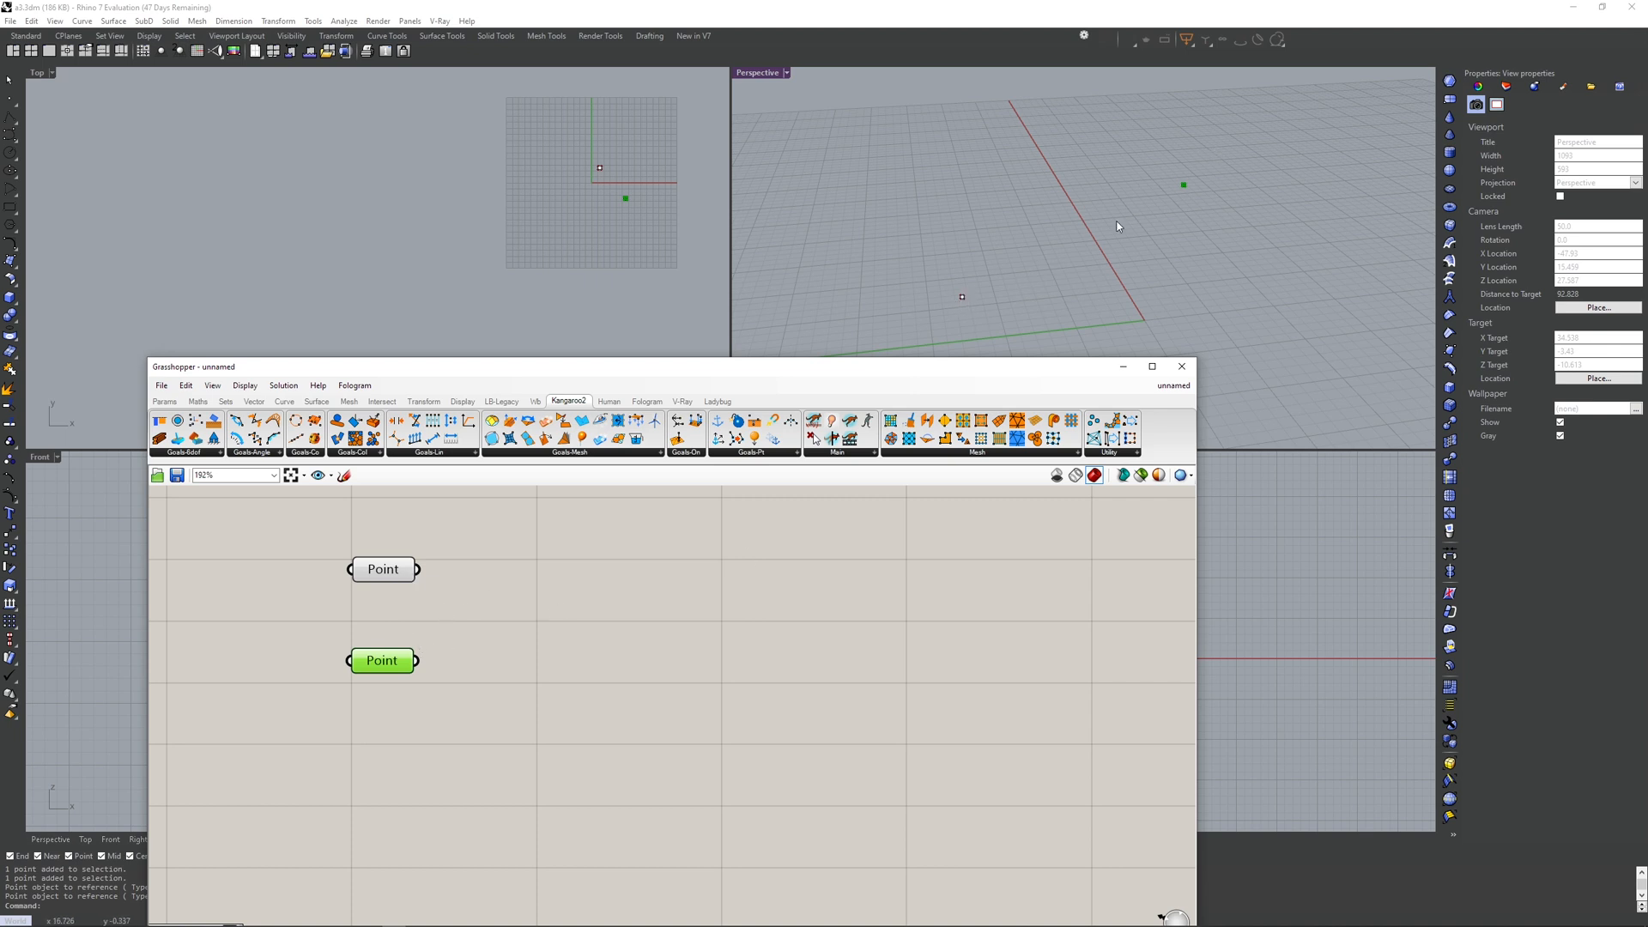
- Add a Line component that creates a line between two points, beside the two Point parameters
{"action": "double_click", "coordinate": [559, 628]}
{"action": "type", "text": "line"}
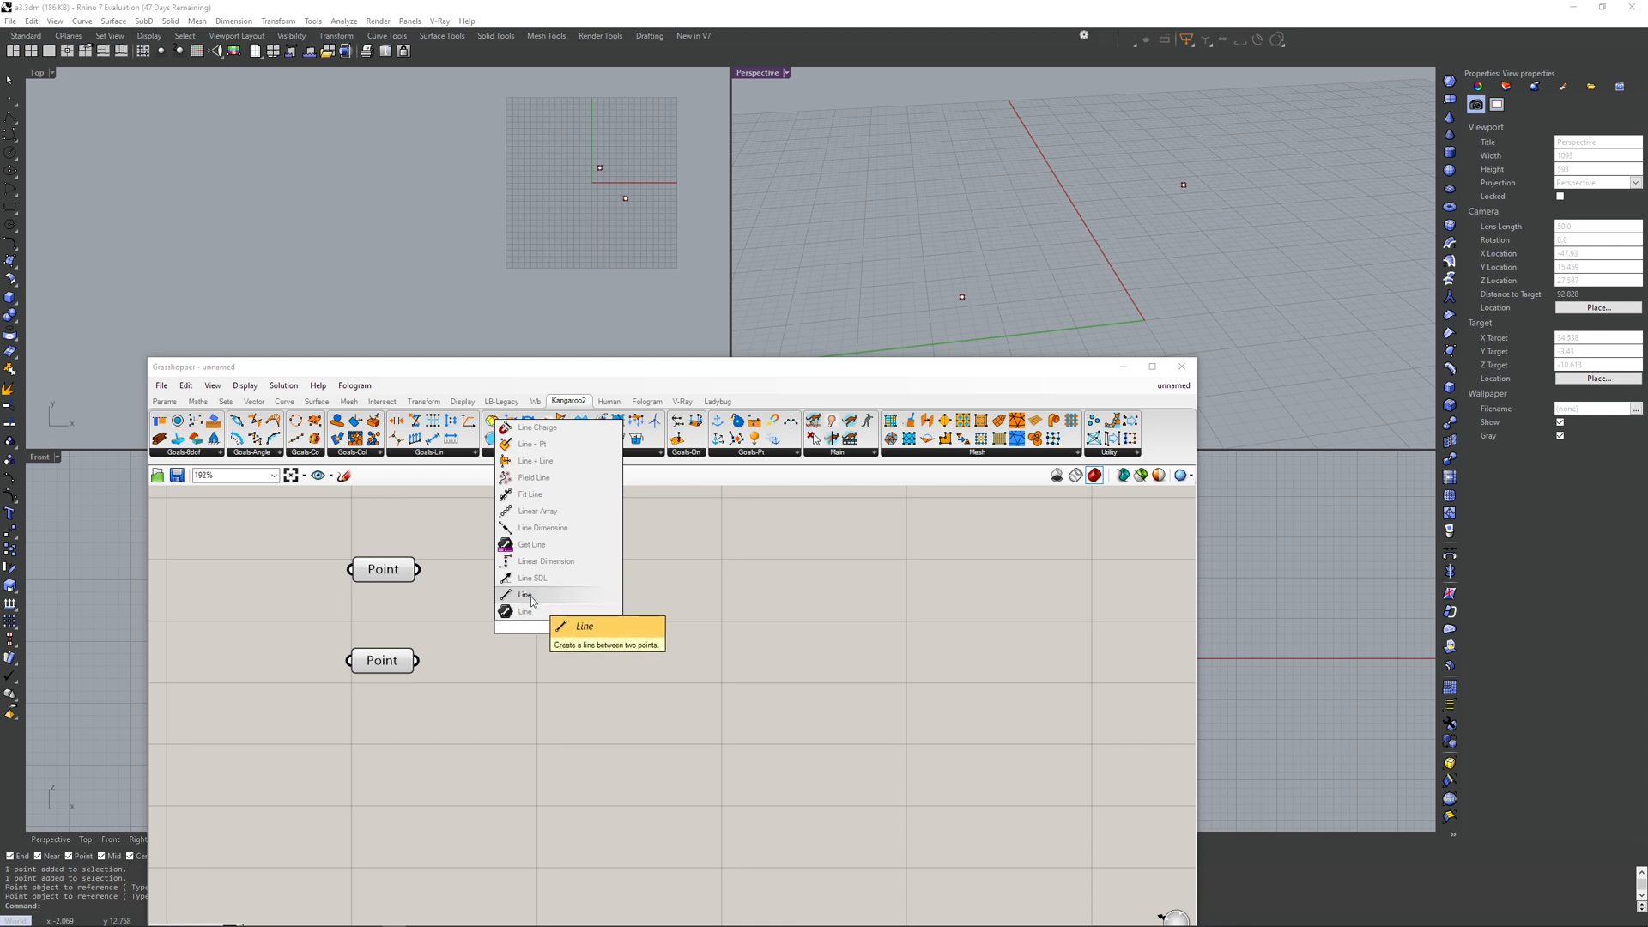
{"action": "left_click", "coordinate": [531, 598]}
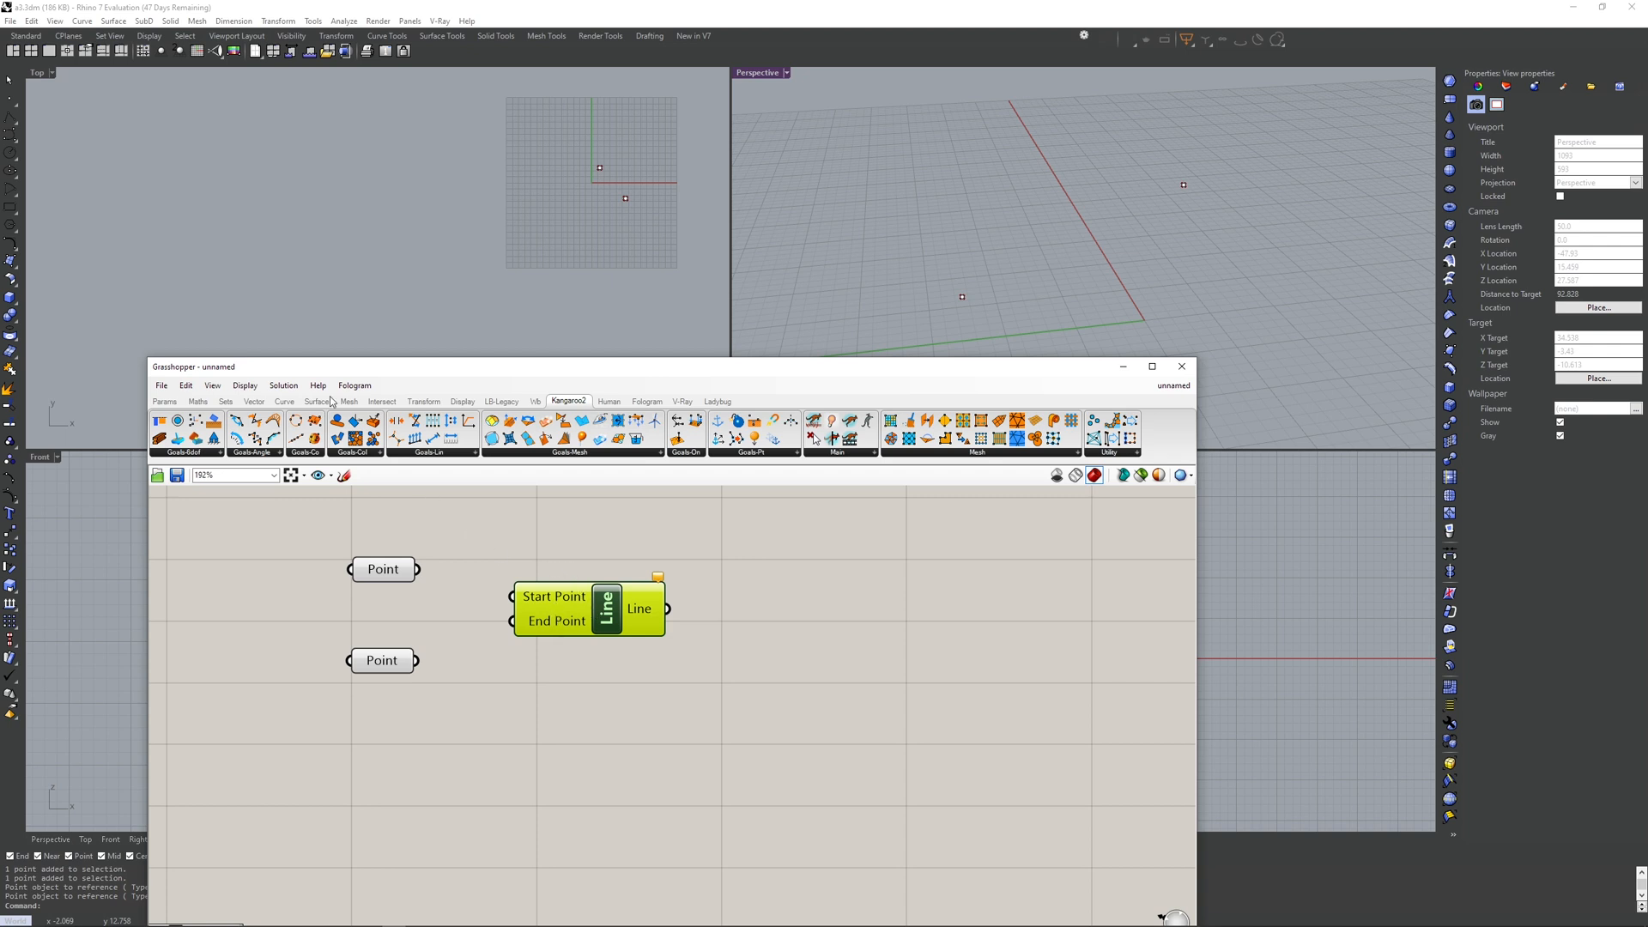
- Wire the upper Point parameter into the Line component's Start Point and the lower one into its End Point
{"action": "left_click", "coordinate": [383, 574]}
{"action": "left_click", "coordinate": [961, 295]}
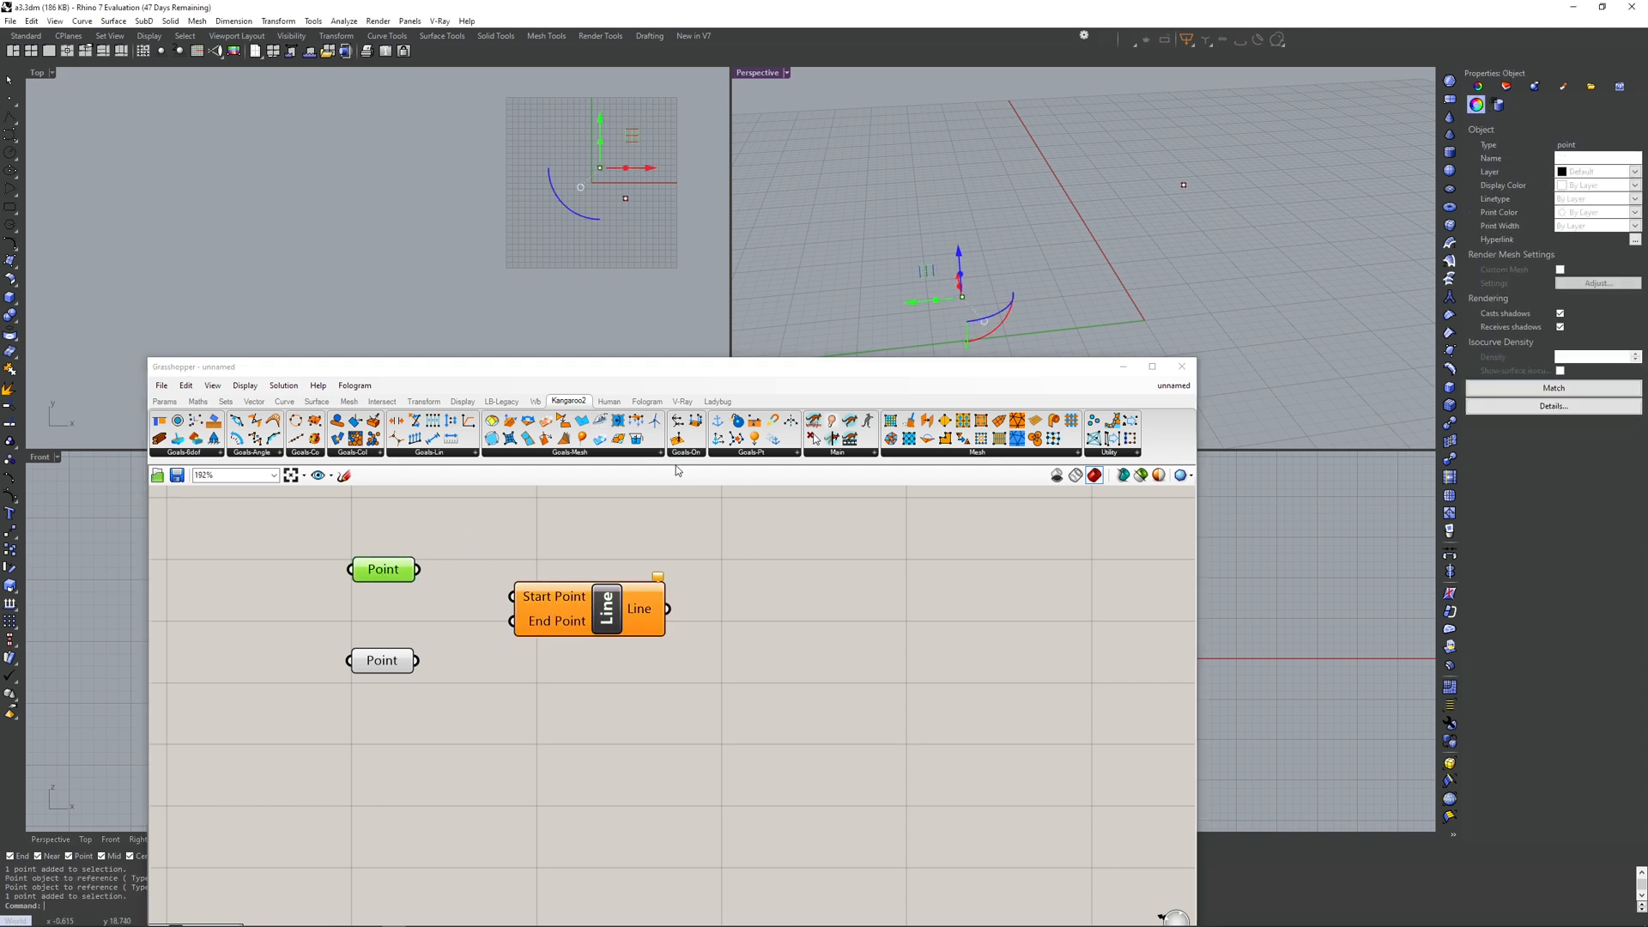
{"action": "left_click_drag", "start_coordinate": [554, 608], "coordinate": [537, 582]}
{"action": "left_click", "coordinate": [421, 569]}
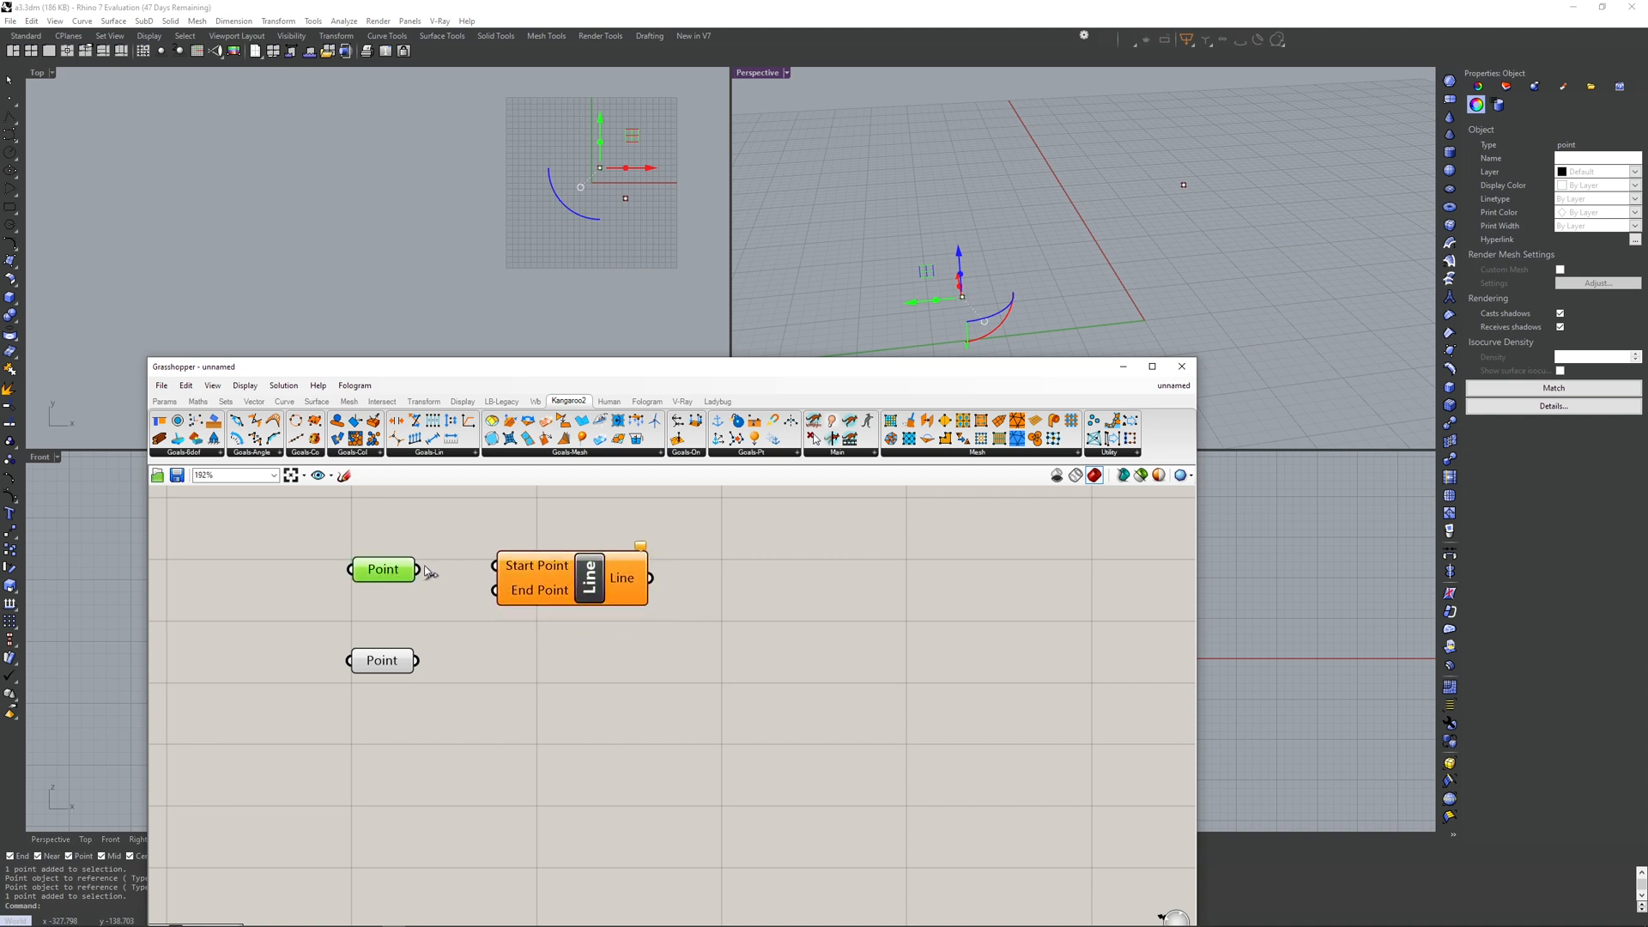
{"action": "left_click_drag", "start_coordinate": [426, 568], "coordinate": [489, 564]}
{"action": "left_click_drag", "start_coordinate": [417, 660], "coordinate": [620, 597]}
{"action": "left_click", "coordinate": [1120, 249]}
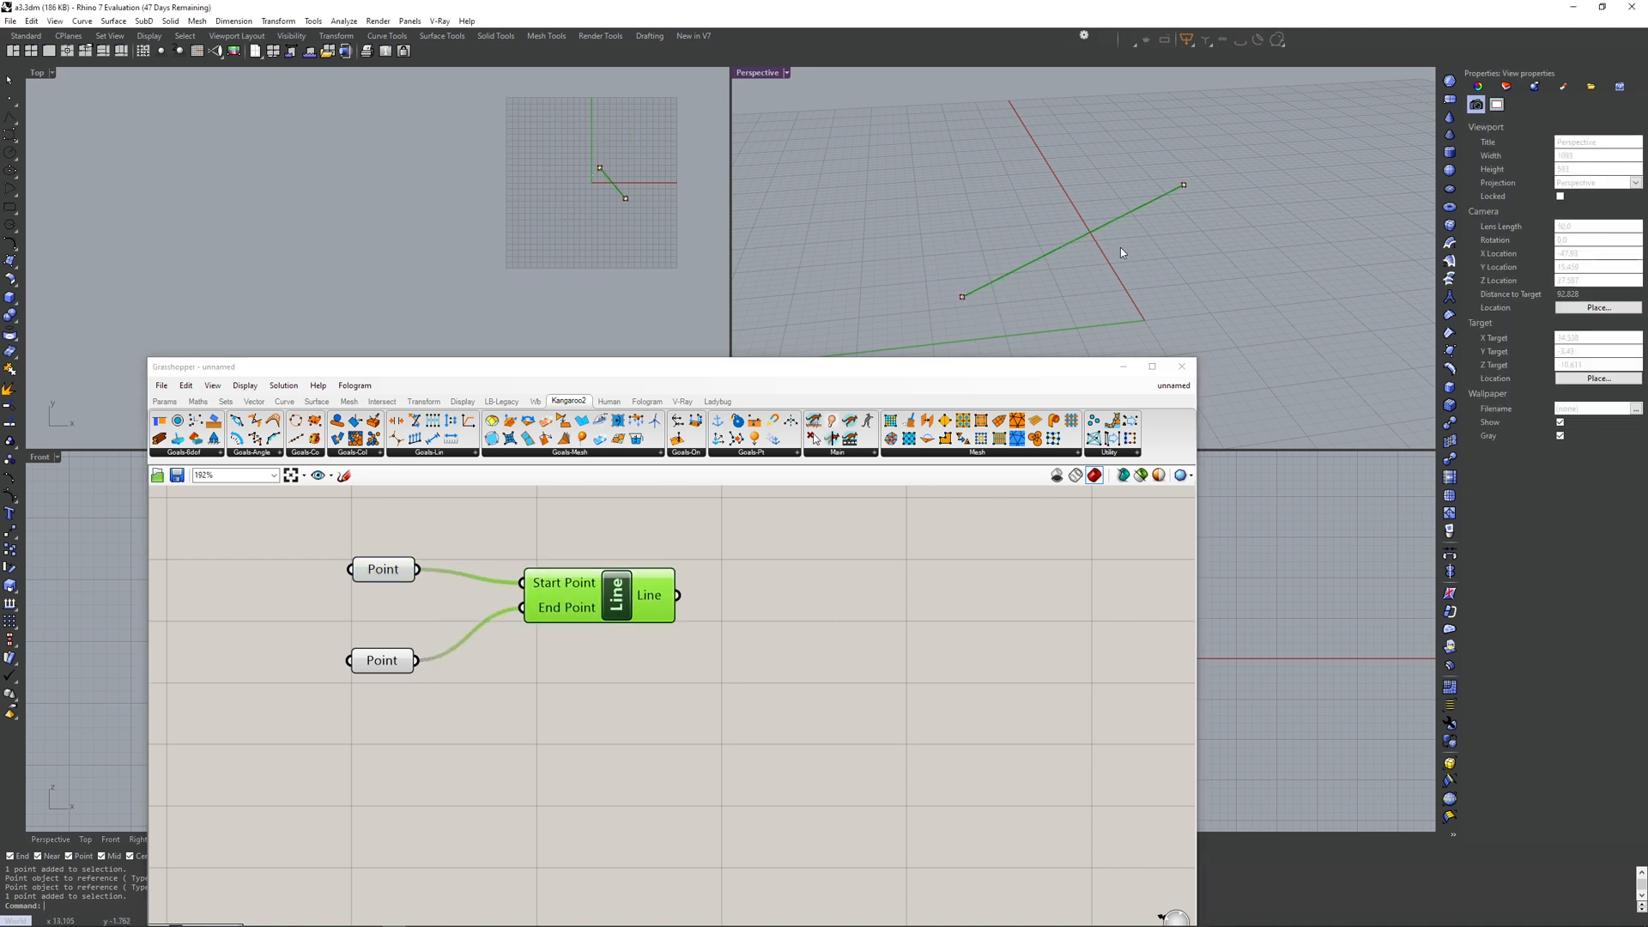
{"action": "right_click_drag", "start_coordinate": [1078, 289], "coordinate": [1130, 172]}
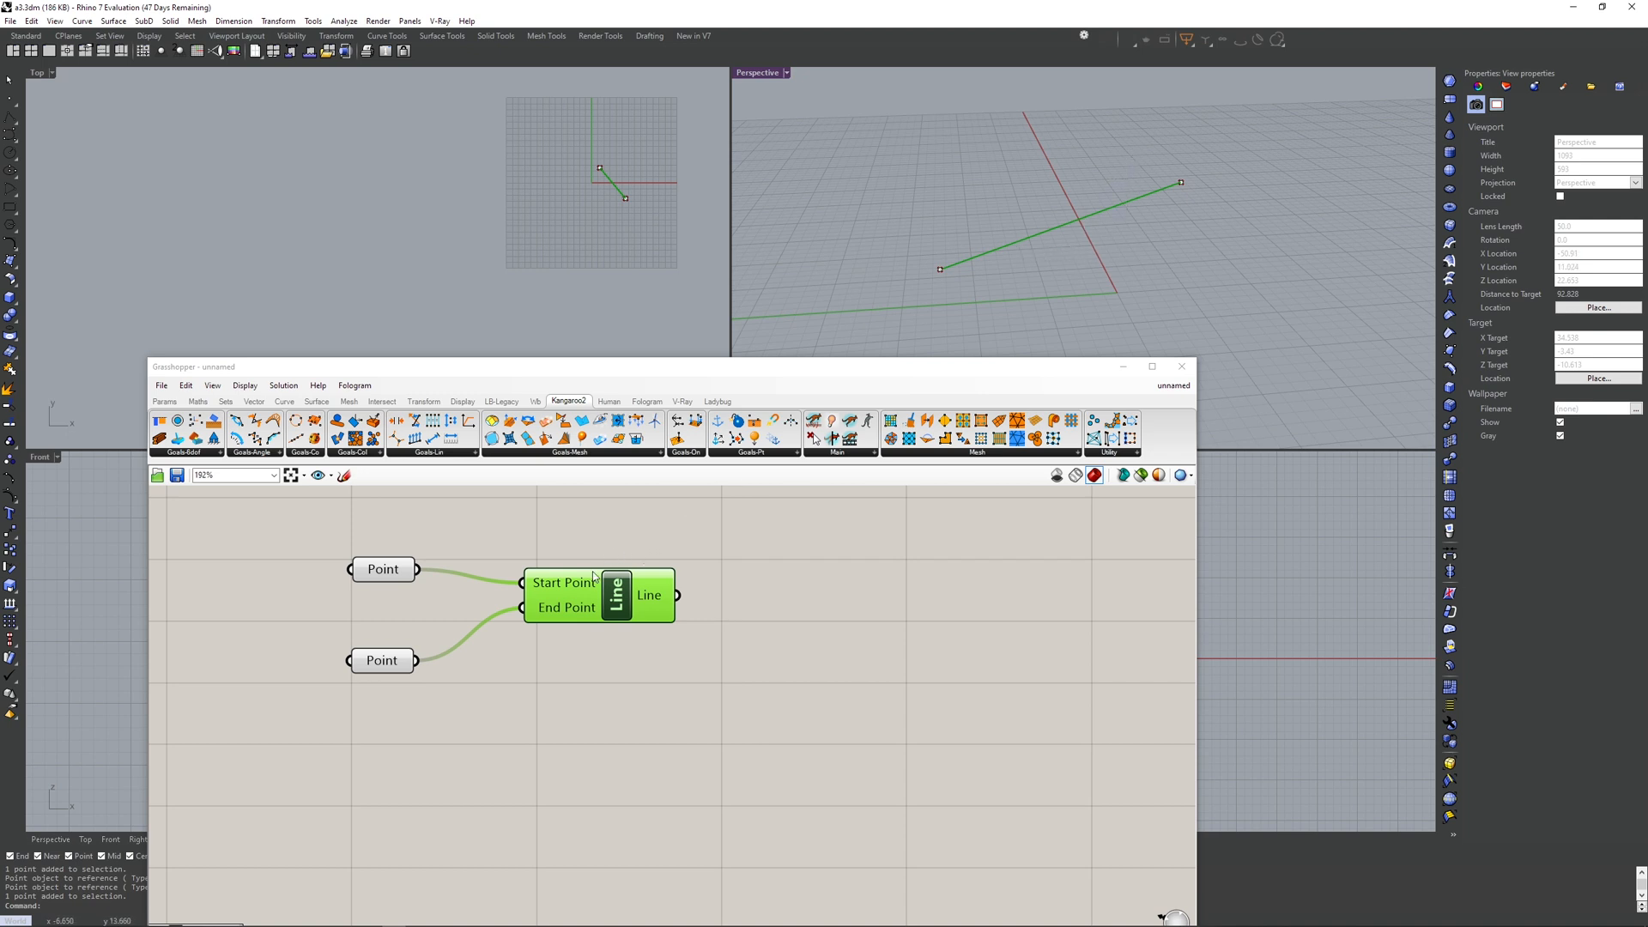
- Reposition the Line component so its Start Point input is level with the upper Point parameter
{"action": "left_click", "coordinate": [637, 590]}
{"action": "left_click", "coordinate": [662, 591]}
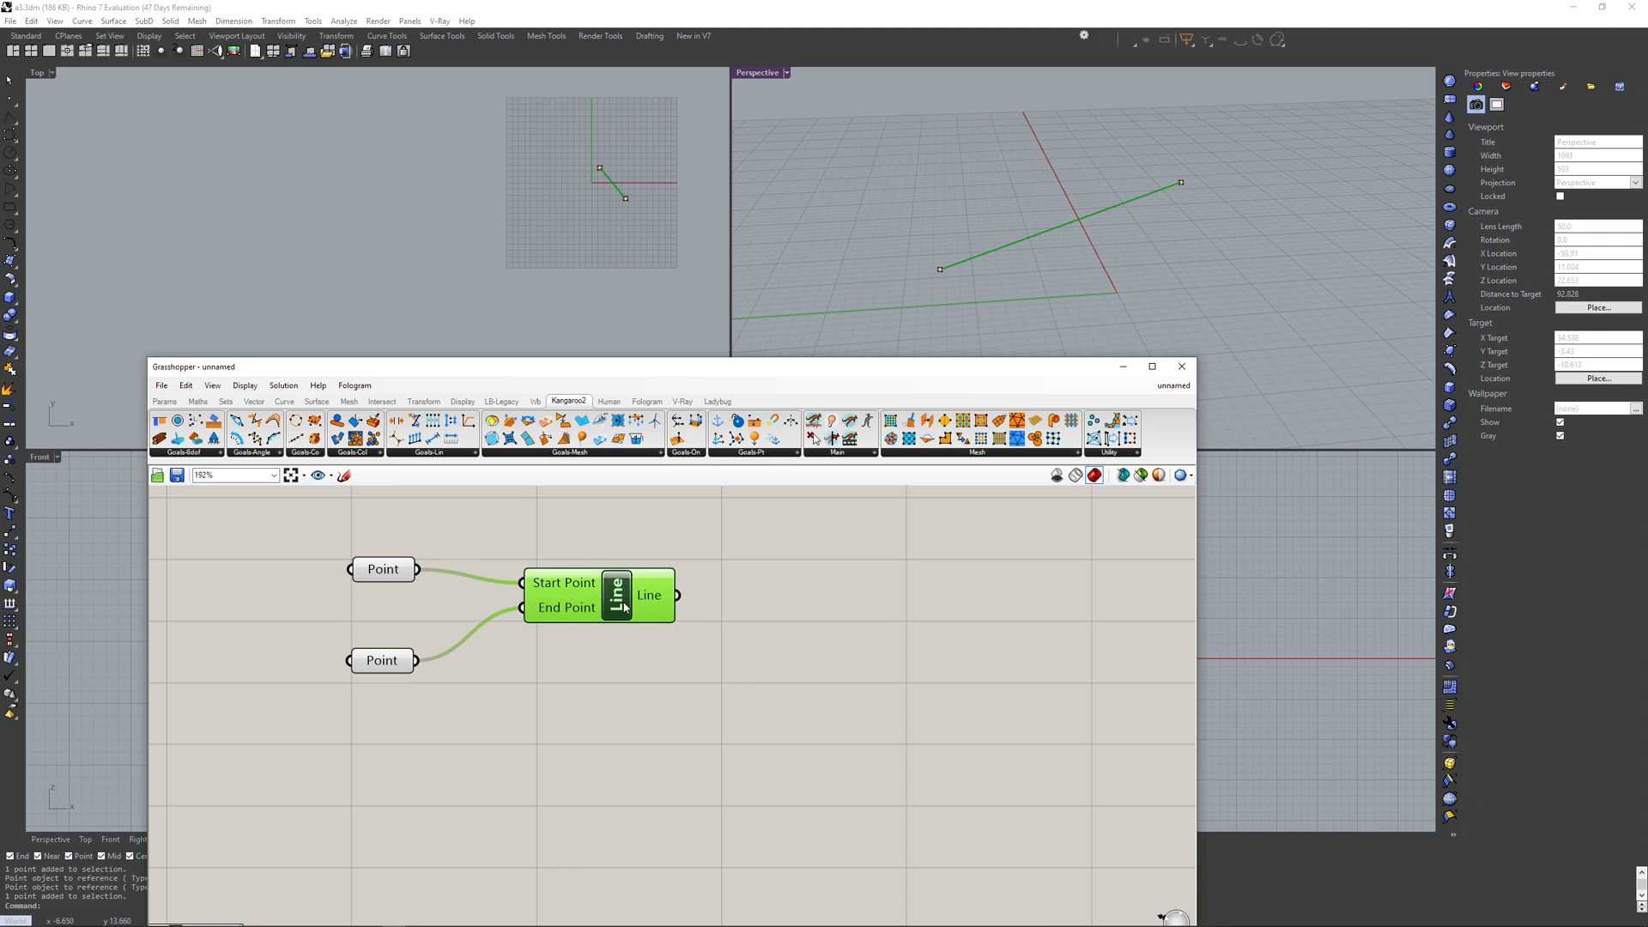
{"action": "left_click_drag", "start_coordinate": [626, 604], "coordinate": [619, 592]}
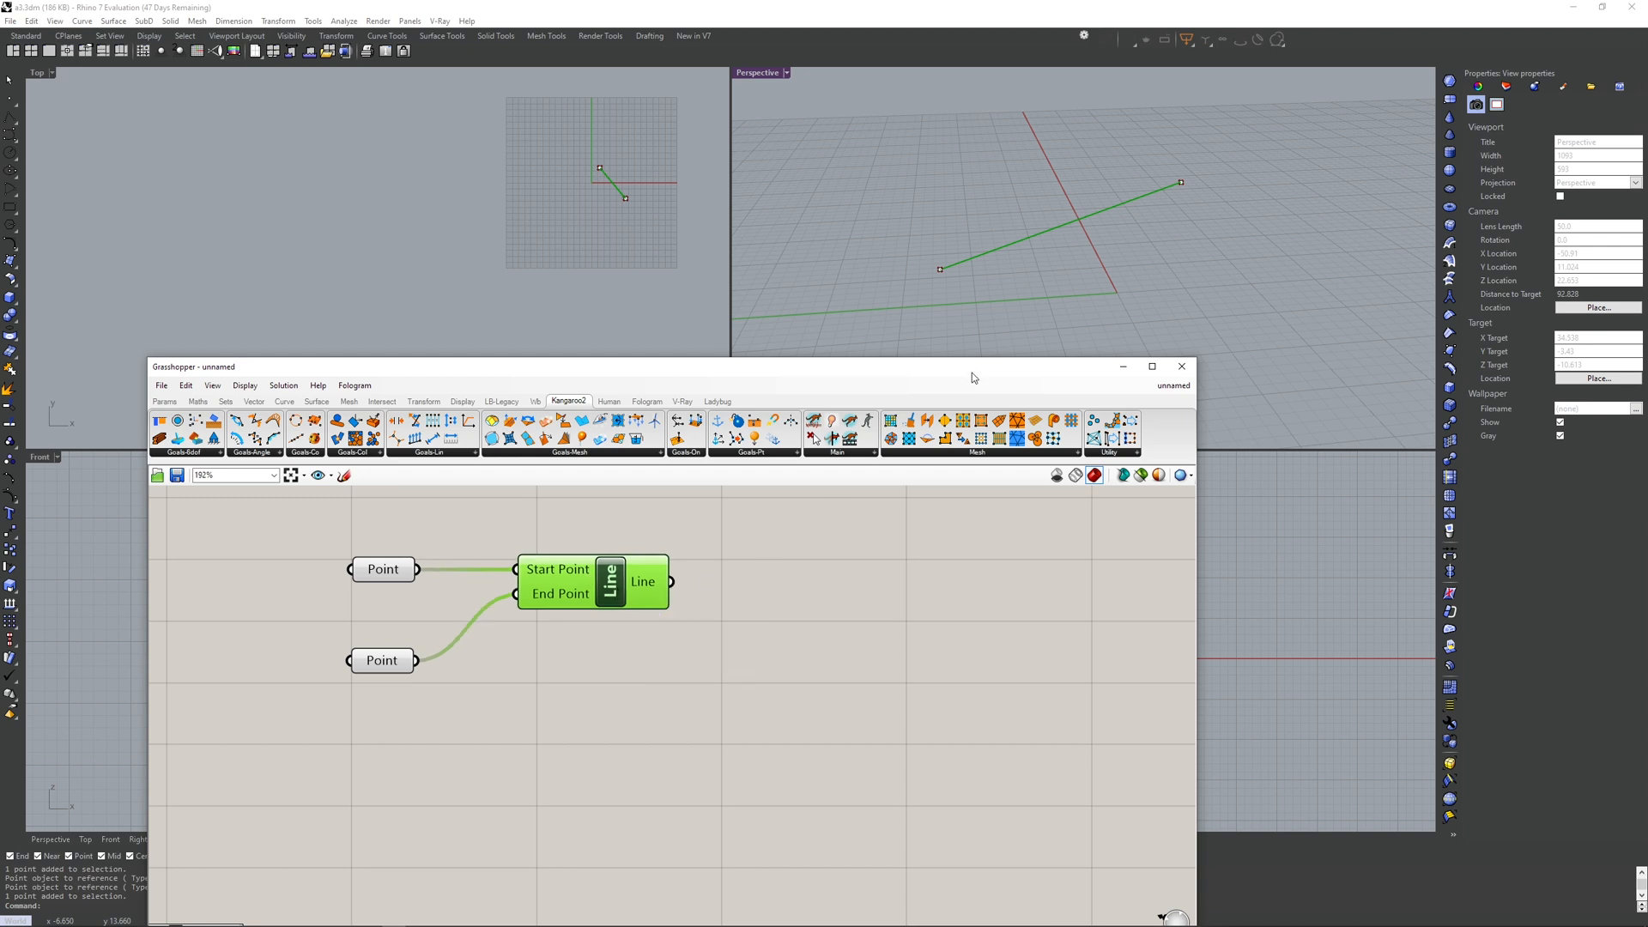
- Switch to Photos and review the lenticular parabolic truss on the poster
{"action": "key", "text": "alt+Tab"}
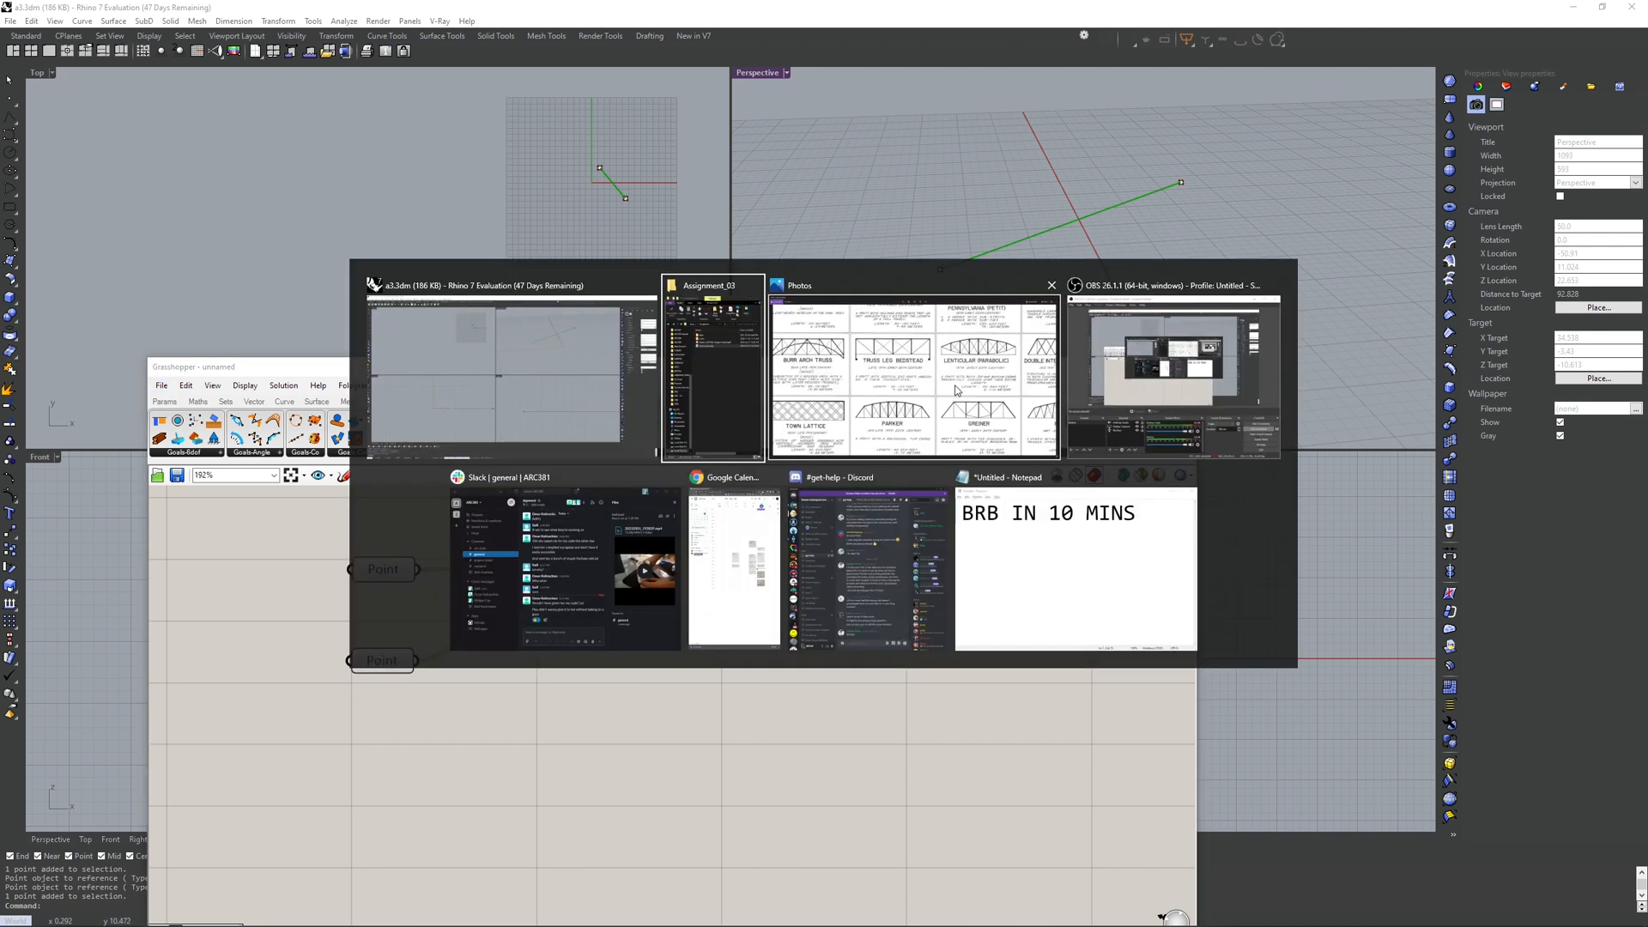
{"action": "left_click", "coordinate": [956, 390]}
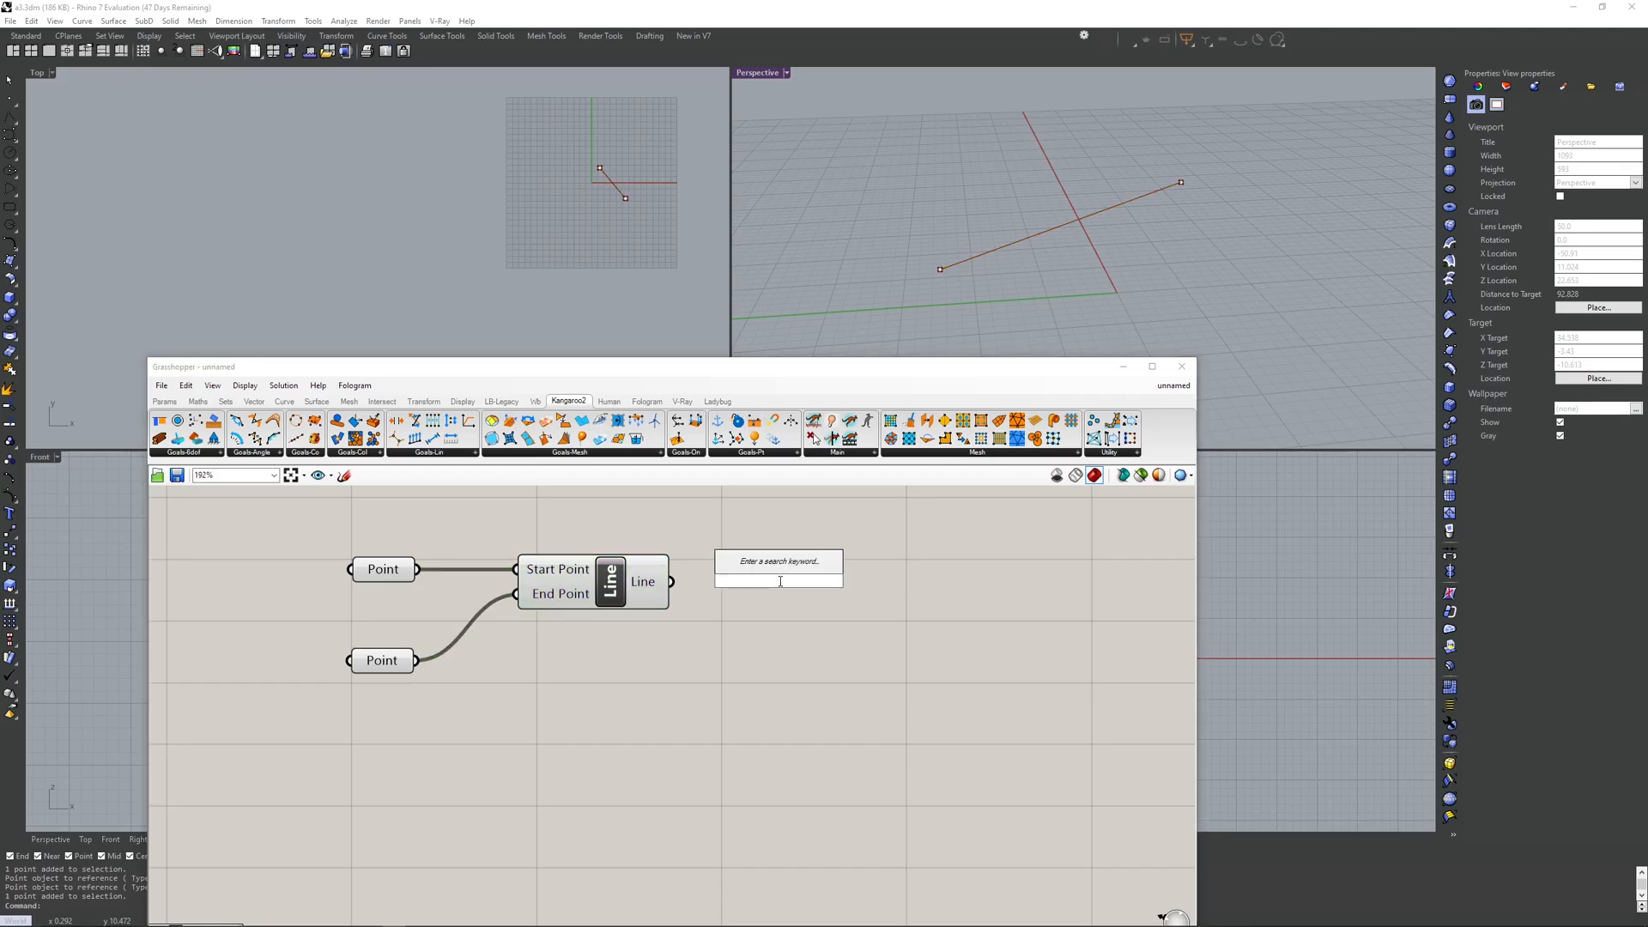
- Add a Point On Curve component after the Line component in Grasshopper and feed the Line output into it
{"action": "type", "text": "point on curve"}
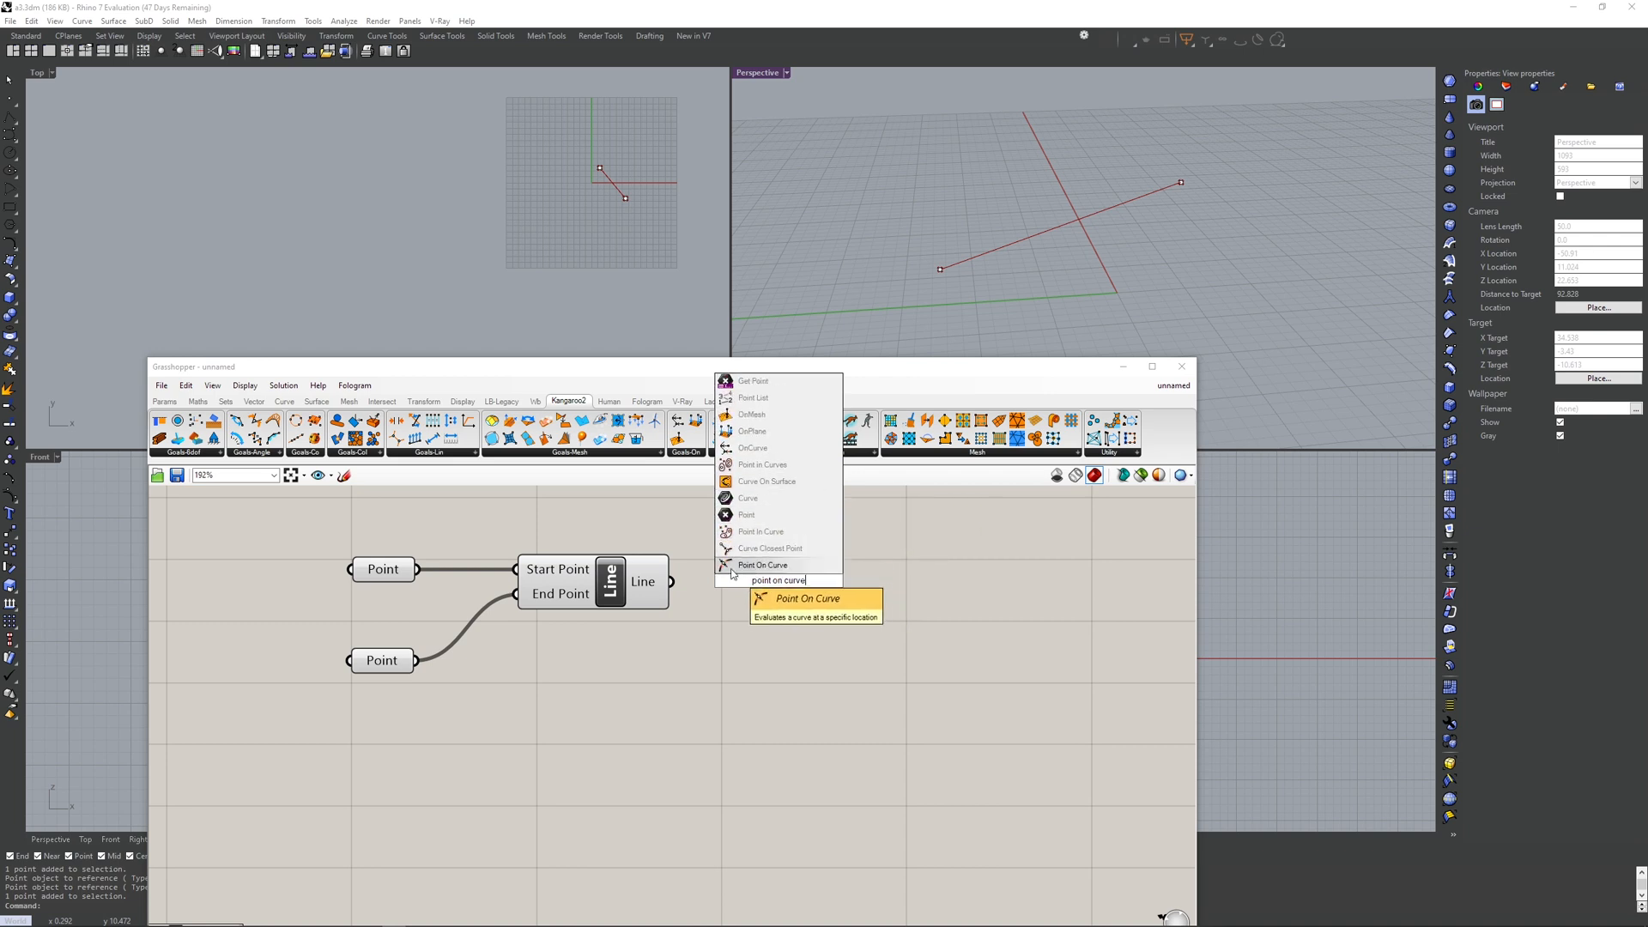
{"action": "left_click", "coordinate": [761, 566]}
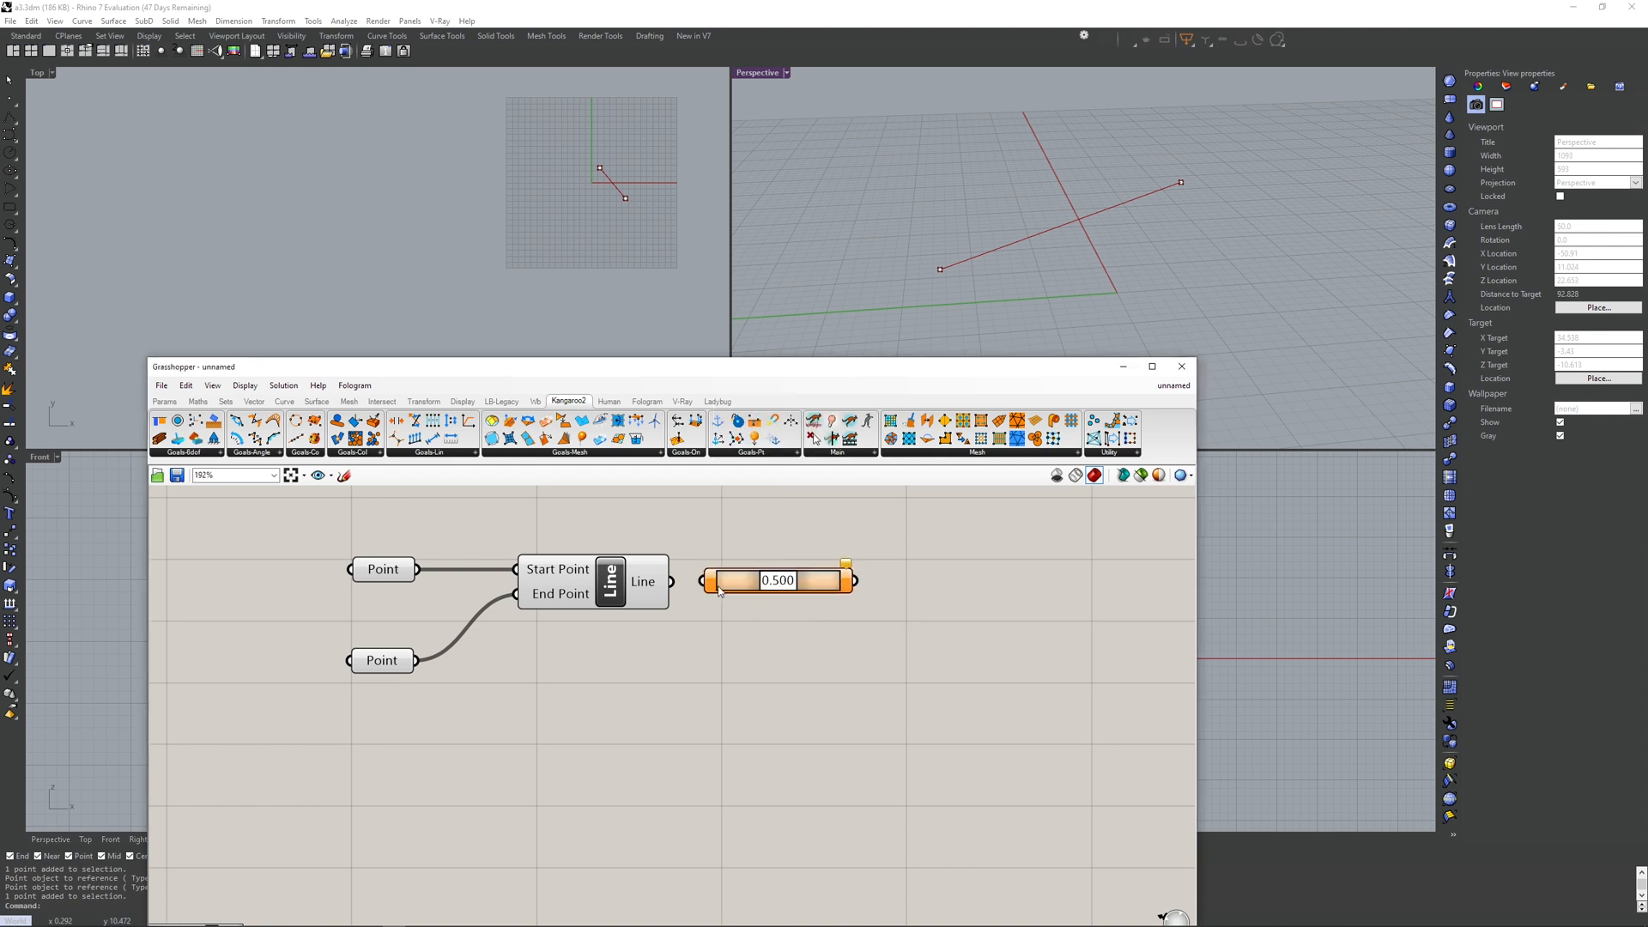
{"action": "scroll", "coordinate": [696, 586], "scroll_direction": "up", "scroll_amount": 3}
{"action": "left_click_drag", "start_coordinate": [648, 577], "coordinate": [697, 587]}
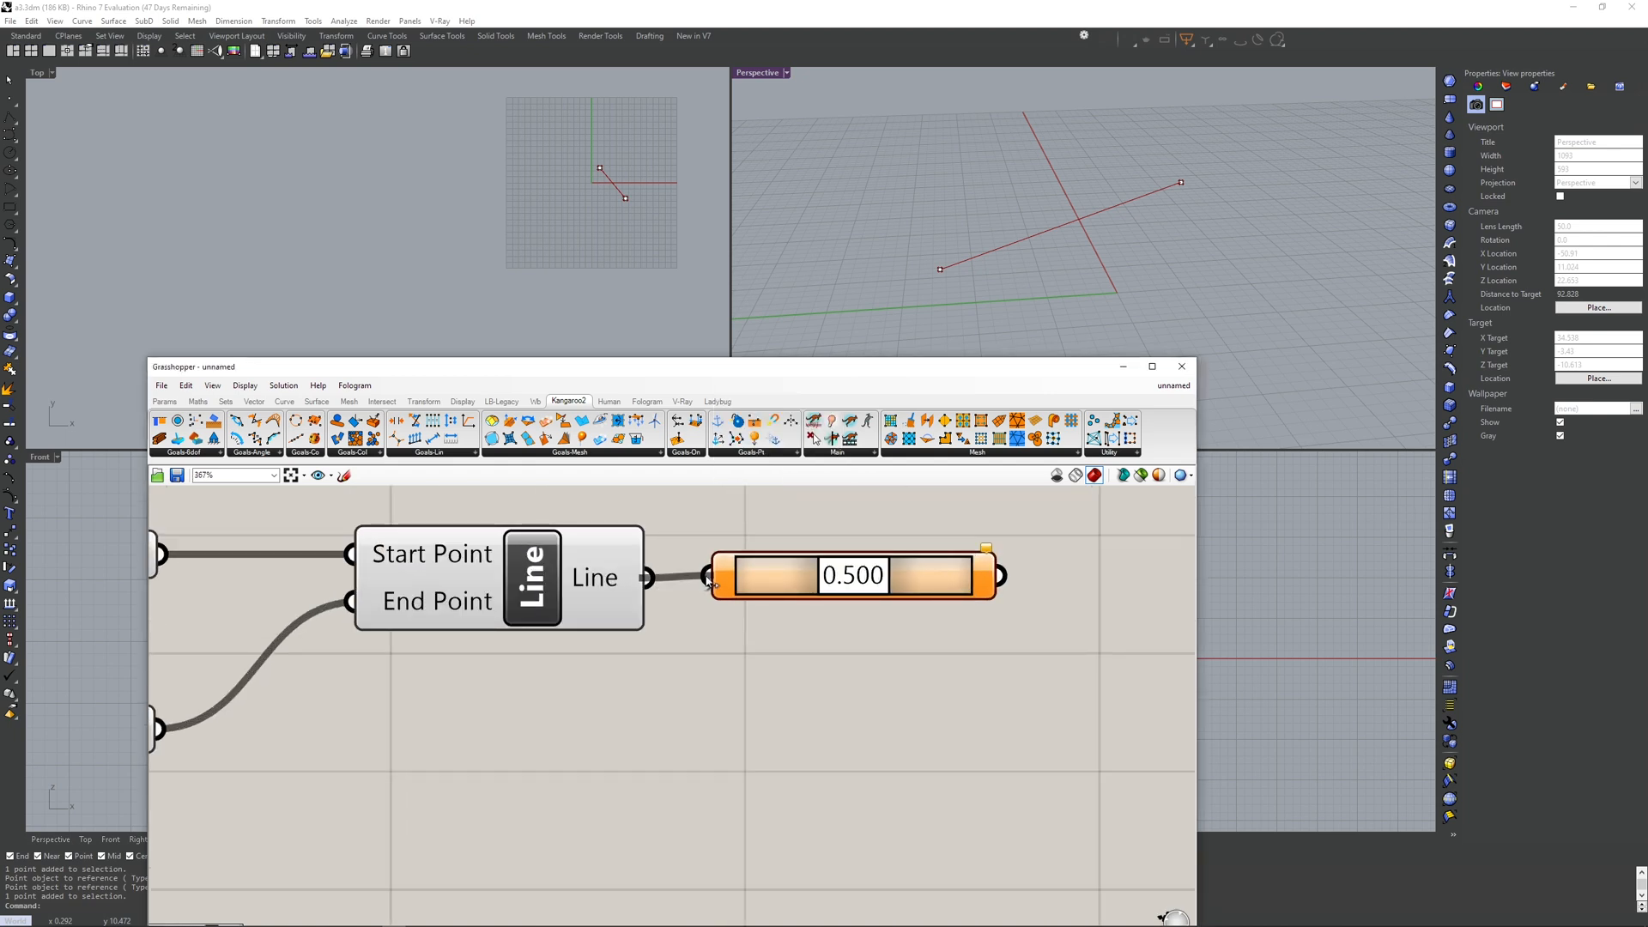
{"action": "left_click", "coordinate": [749, 634]}
{"action": "scroll", "coordinate": [644, 669], "scroll_direction": "down", "scroll_amount": 3}
{"action": "left_click_drag", "start_coordinate": [620, 624], "coordinate": [633, 624]}
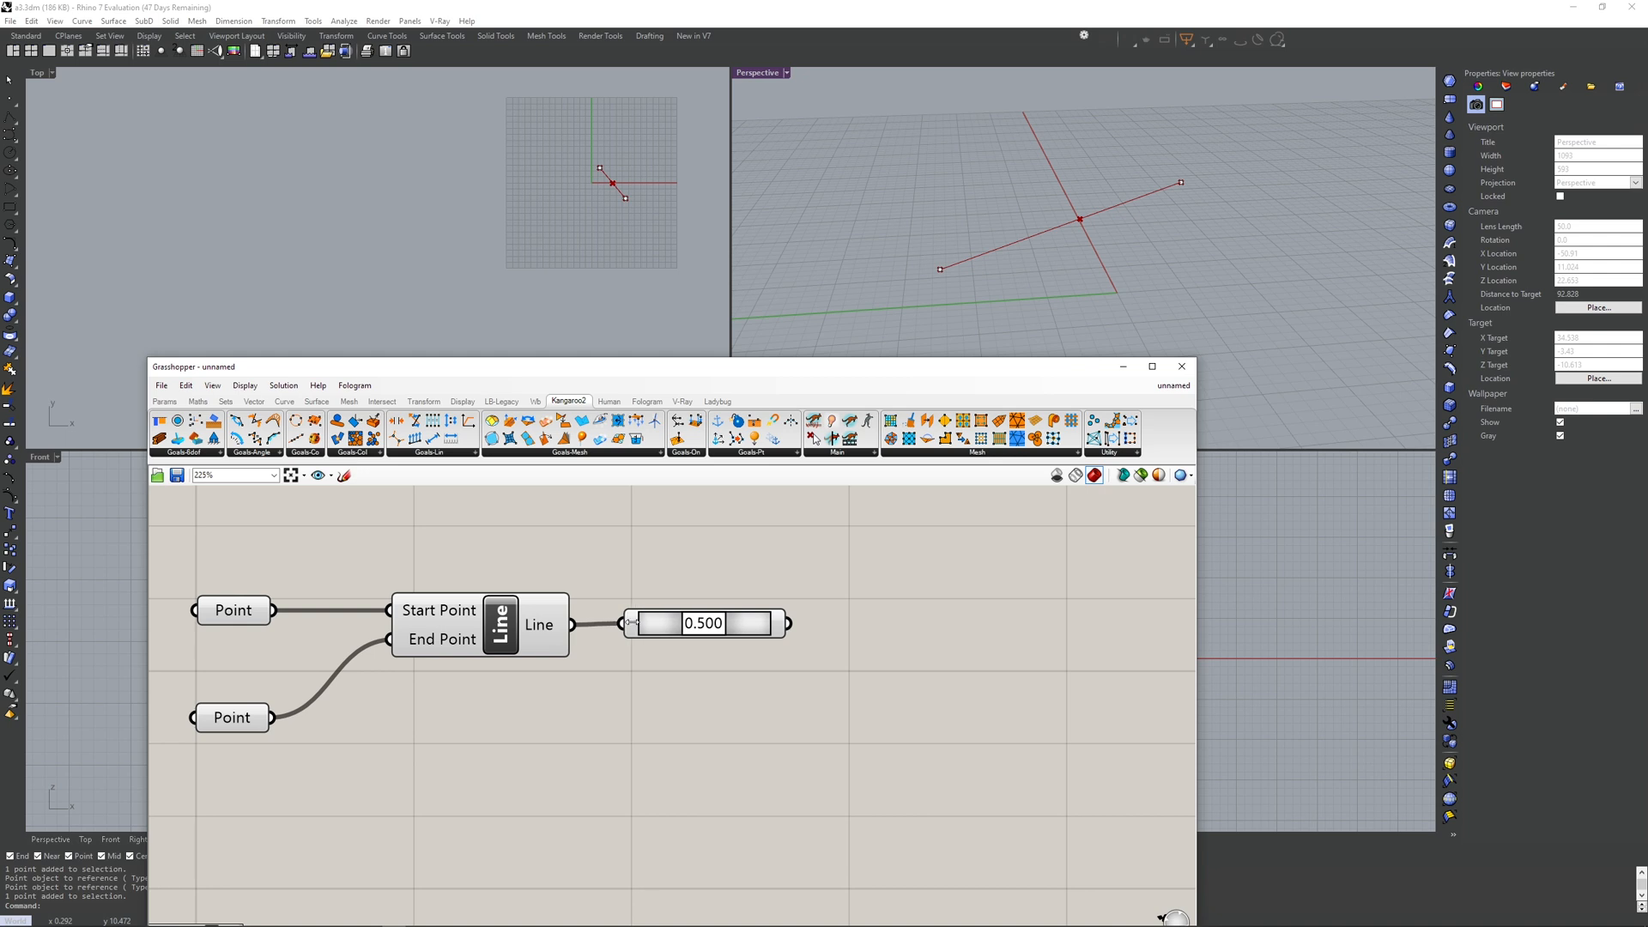
- Try the Point On Curve position at 0.447 and reset it to 1/2 (mid)
{"action": "scroll", "coordinate": [718, 624], "scroll_direction": "up", "scroll_amount": 2}
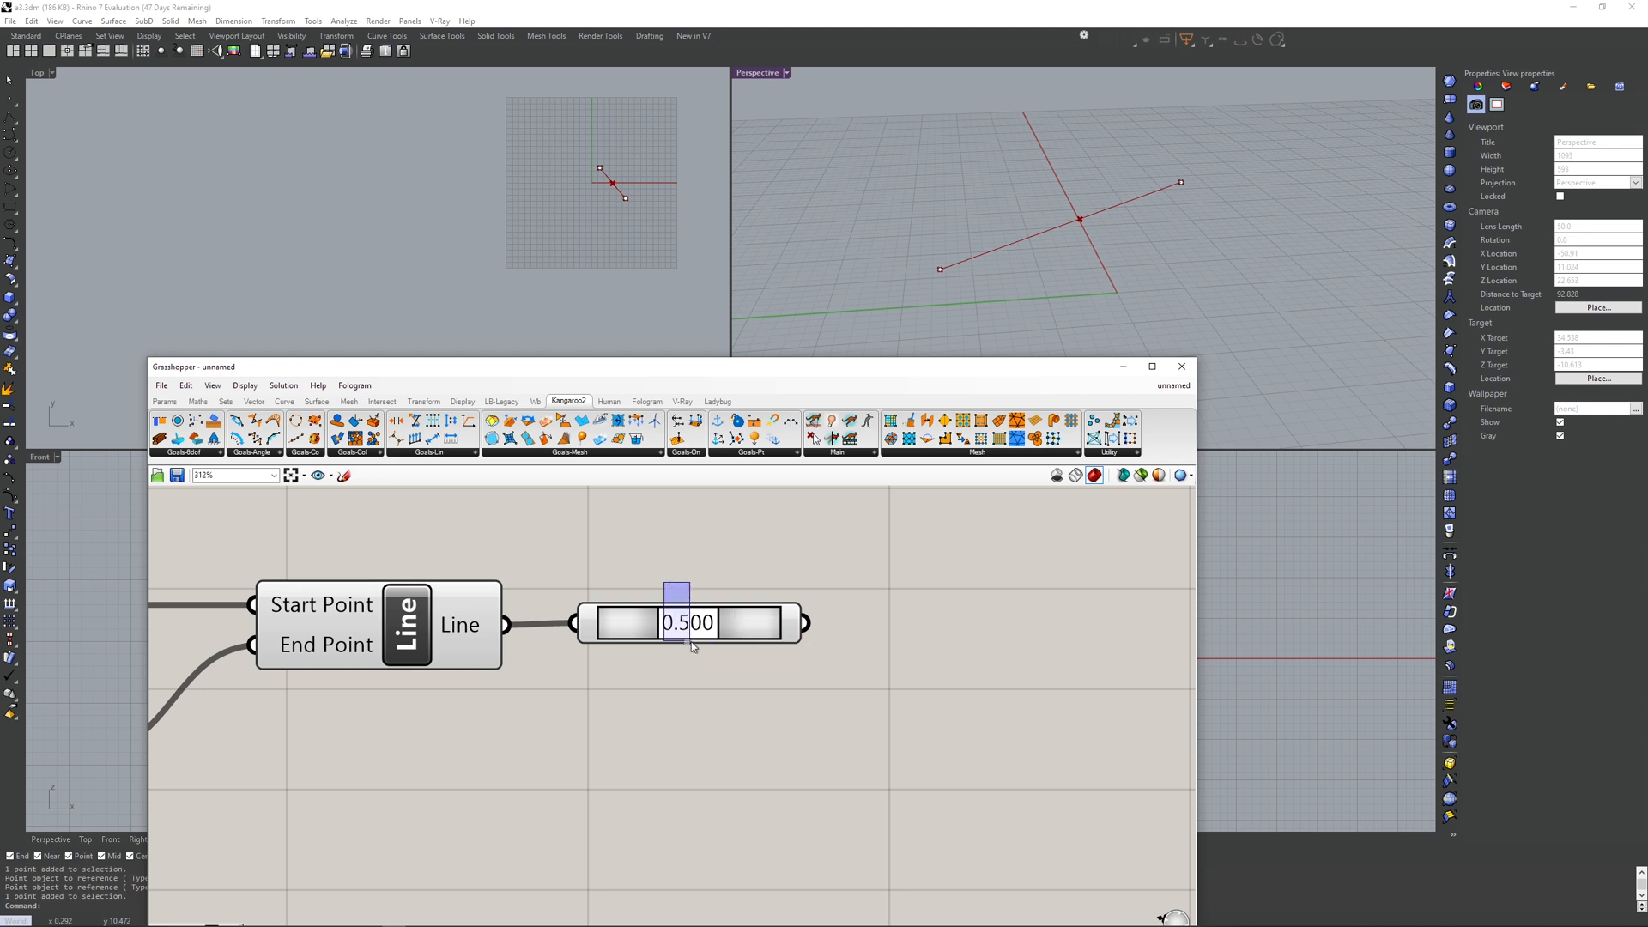
{"action": "left_click", "coordinate": [788, 622]}
{"action": "right_click_drag", "start_coordinate": [1064, 204], "coordinate": [1018, 277]}
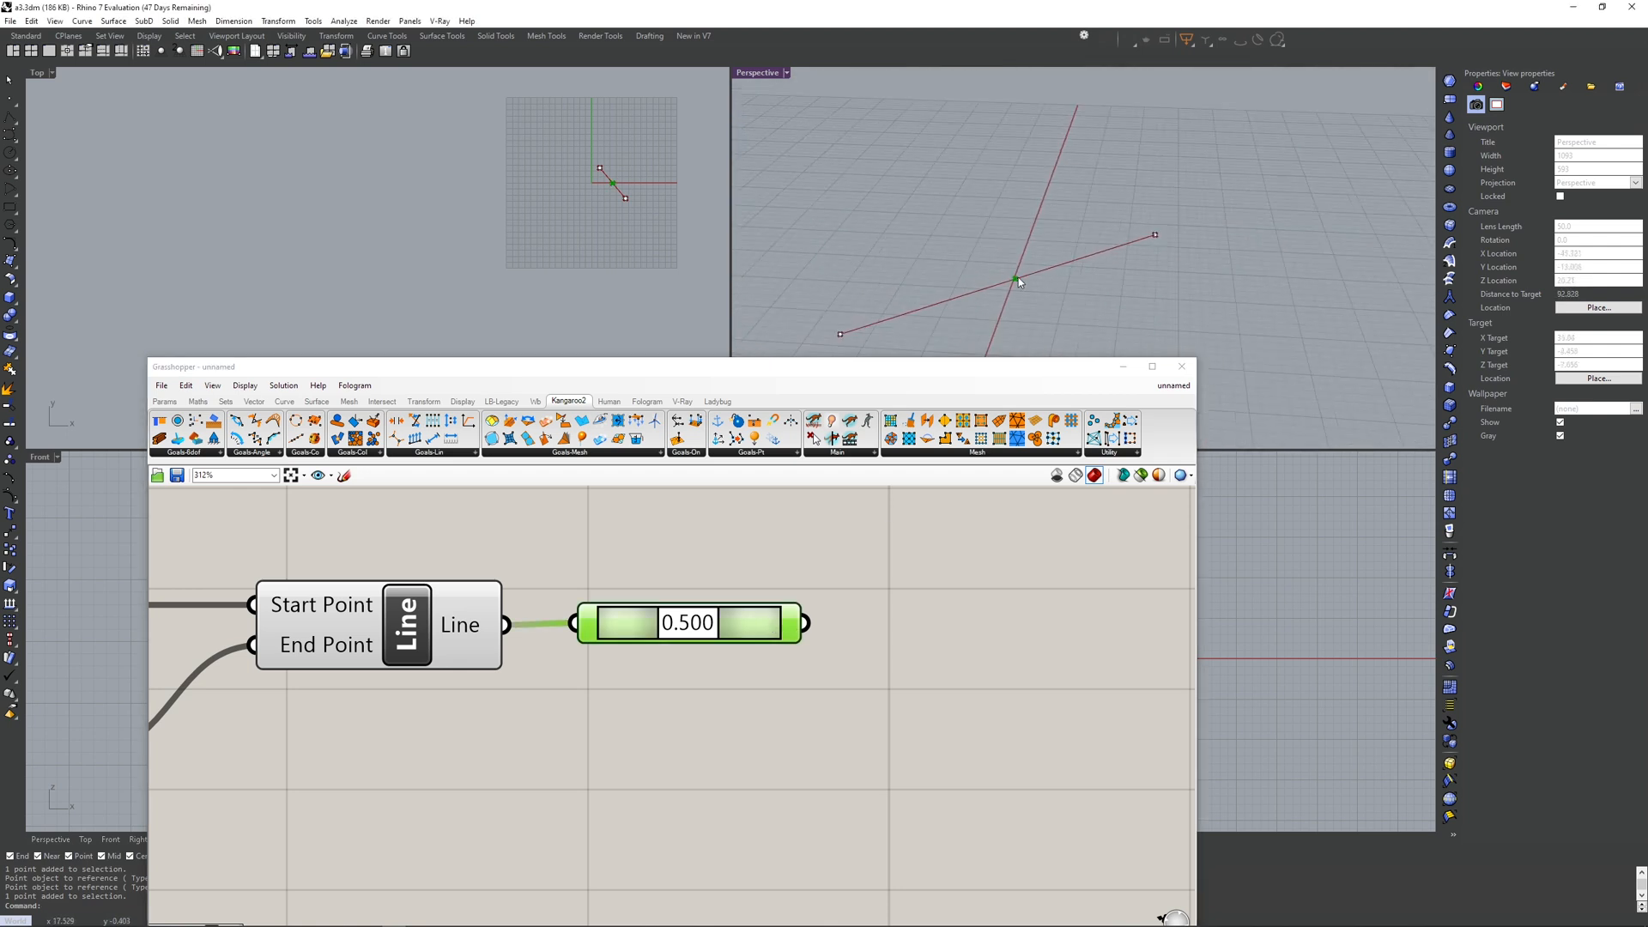
{"action": "mouse_move", "coordinate": [700, 626]}
{"action": "left_mouse_down"}
{"action": "mouse_move", "coordinate": [638, 627]}
{"action": "mouse_move", "coordinate": [695, 627]}
{"action": "left_mouse_up"}
{"action": "left_click", "coordinate": [755, 687]}
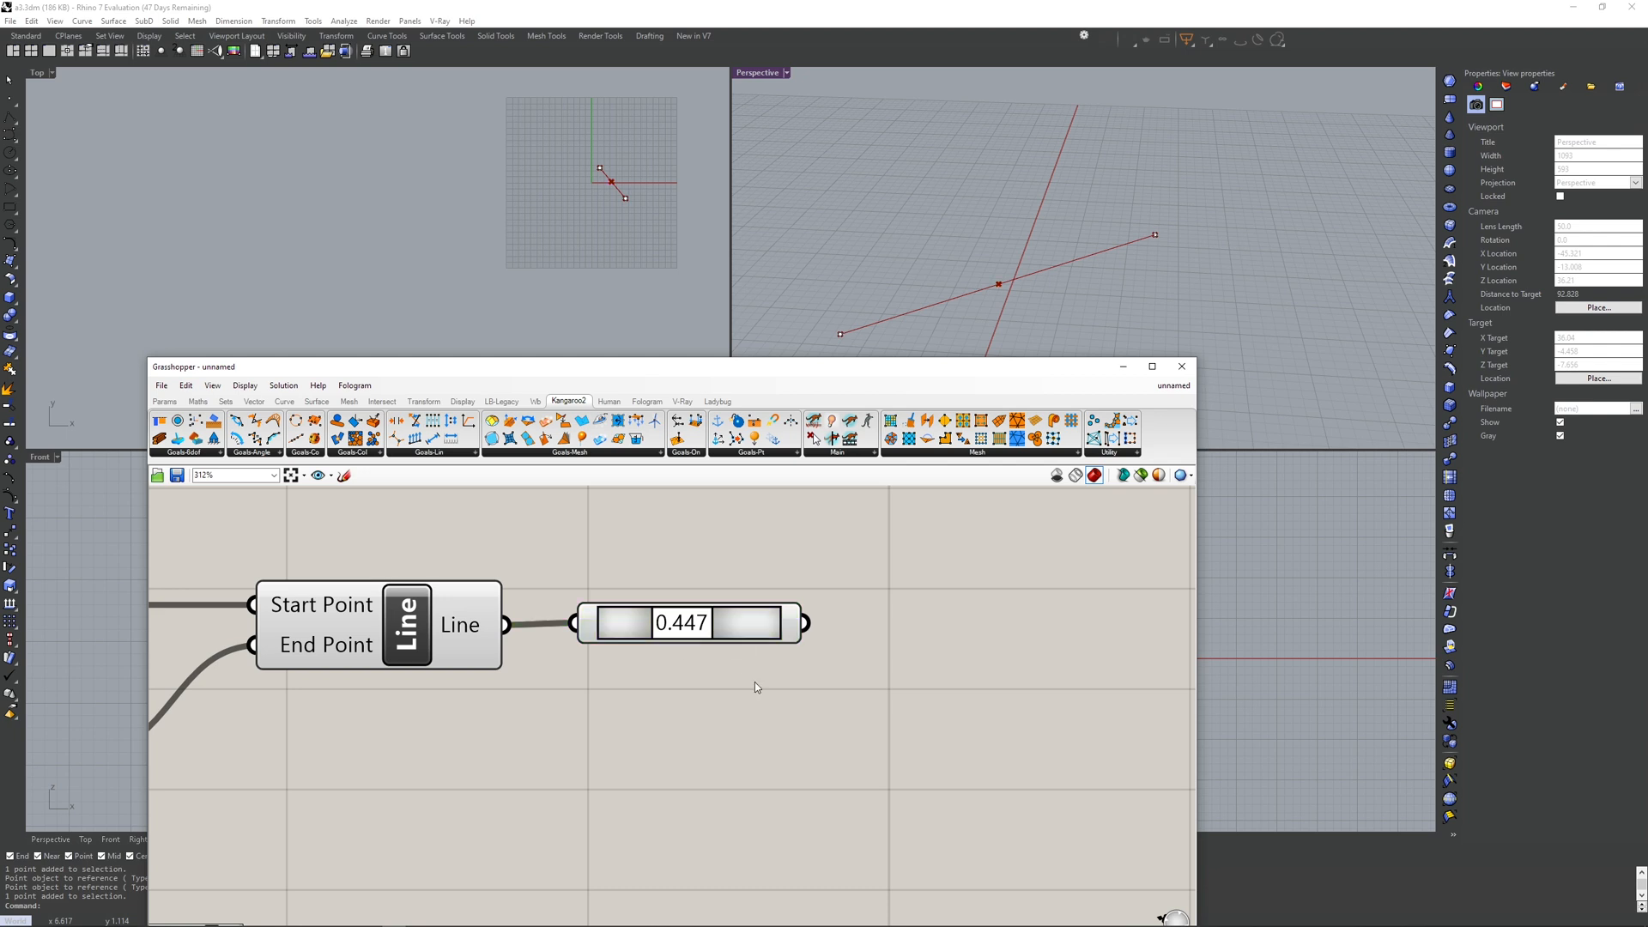
{"action": "right_click", "coordinate": [691, 627]}
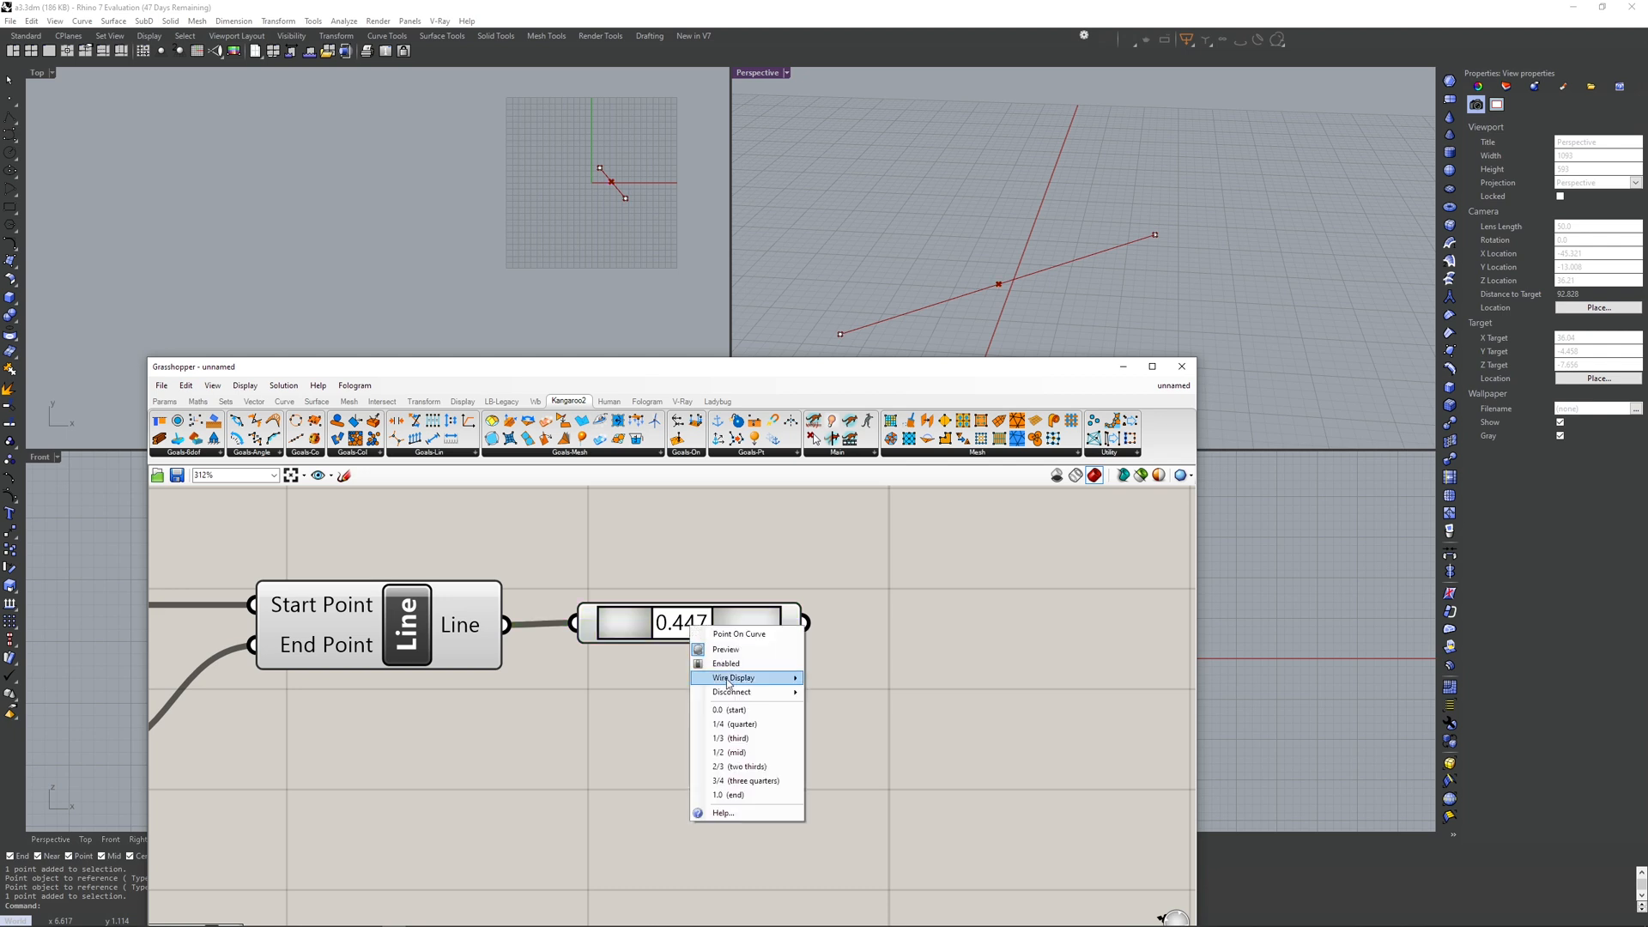
{"action": "left_click", "coordinate": [732, 752]}
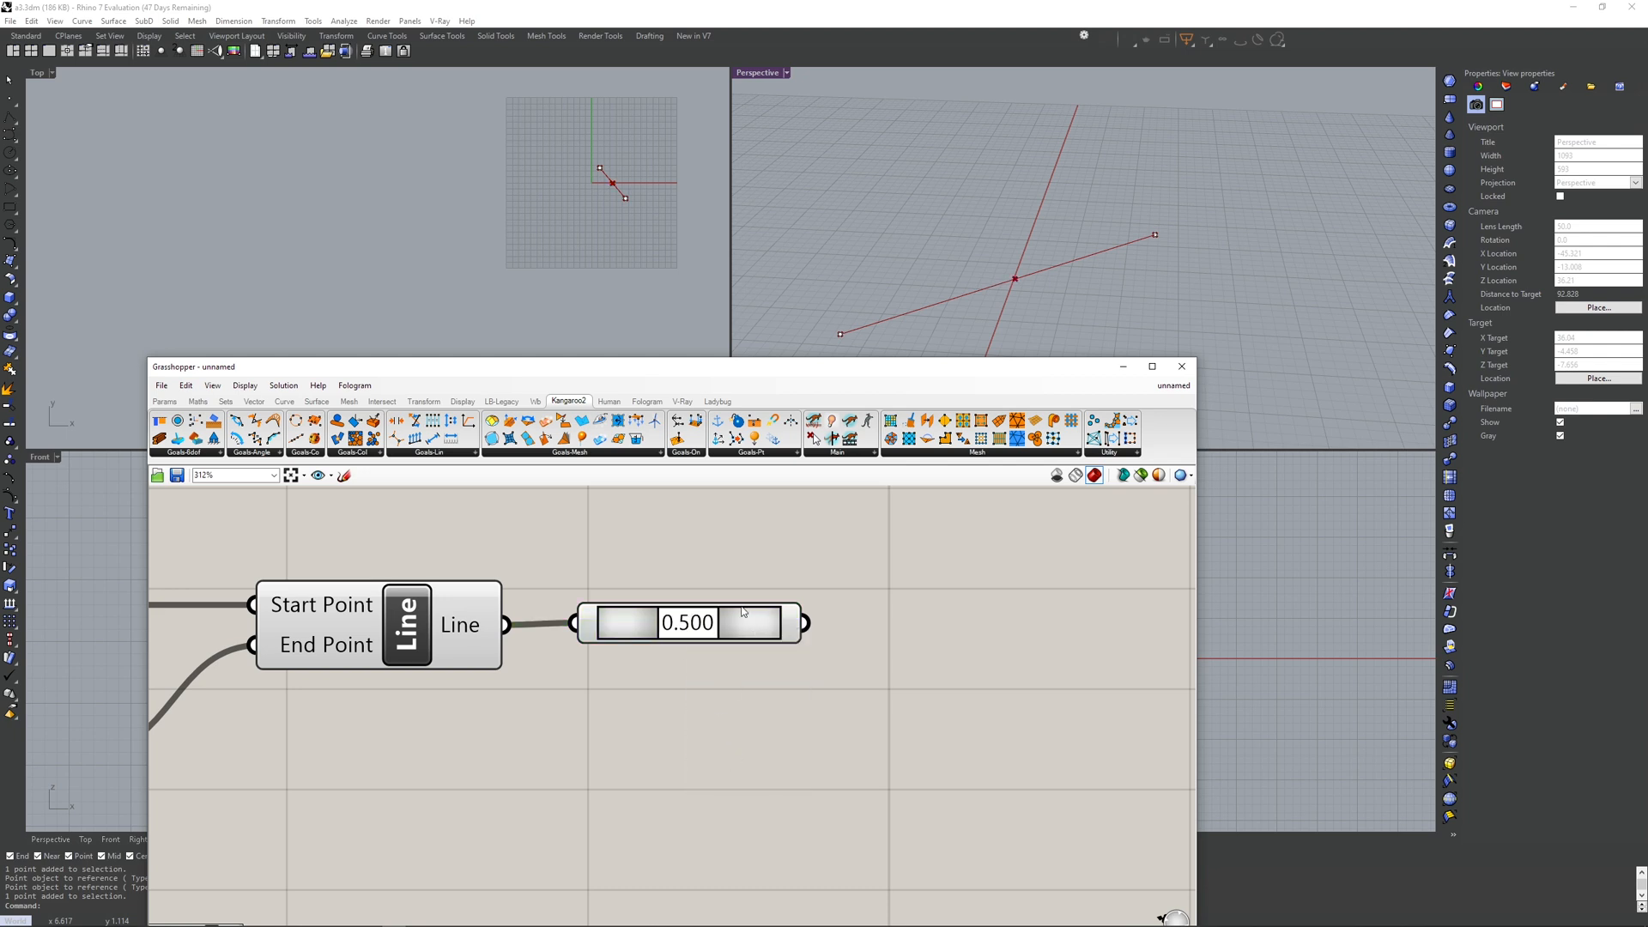
- Maximize the Perspective viewport and reposition the Grasshopper window so the model's line stays in view
{"action": "scroll", "coordinate": [898, 577], "scroll_direction": "down", "scroll_amount": 2}
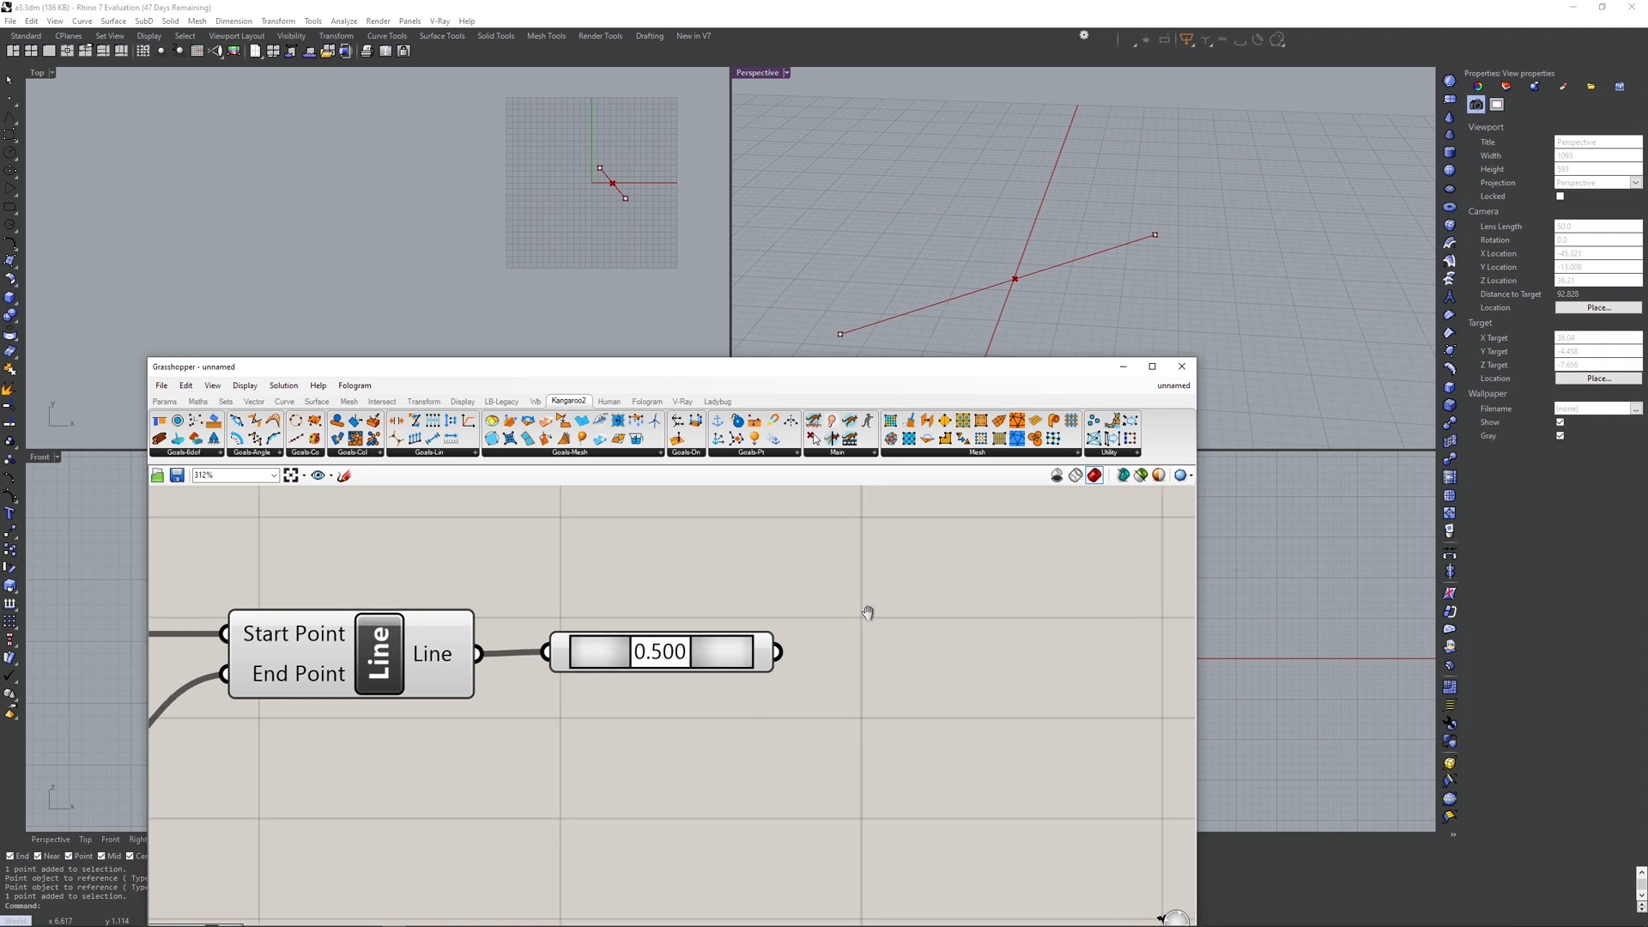
{"action": "left_click", "coordinate": [746, 650]}
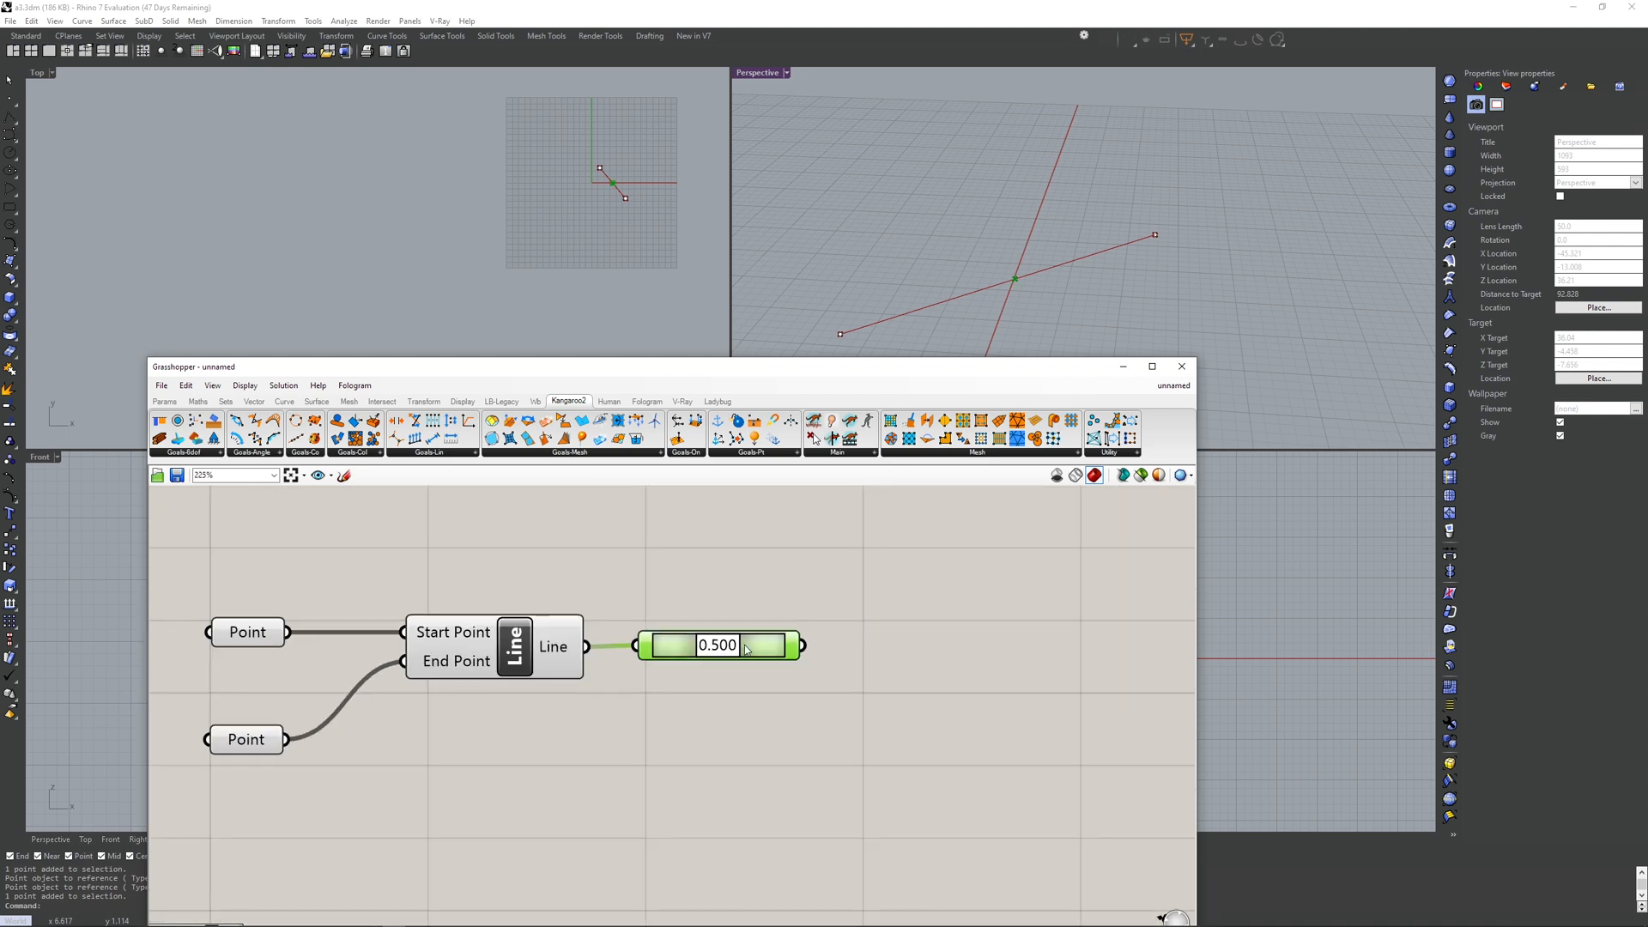
{"action": "right_click_drag", "start_coordinate": [1035, 263], "coordinate": [1043, 307]}
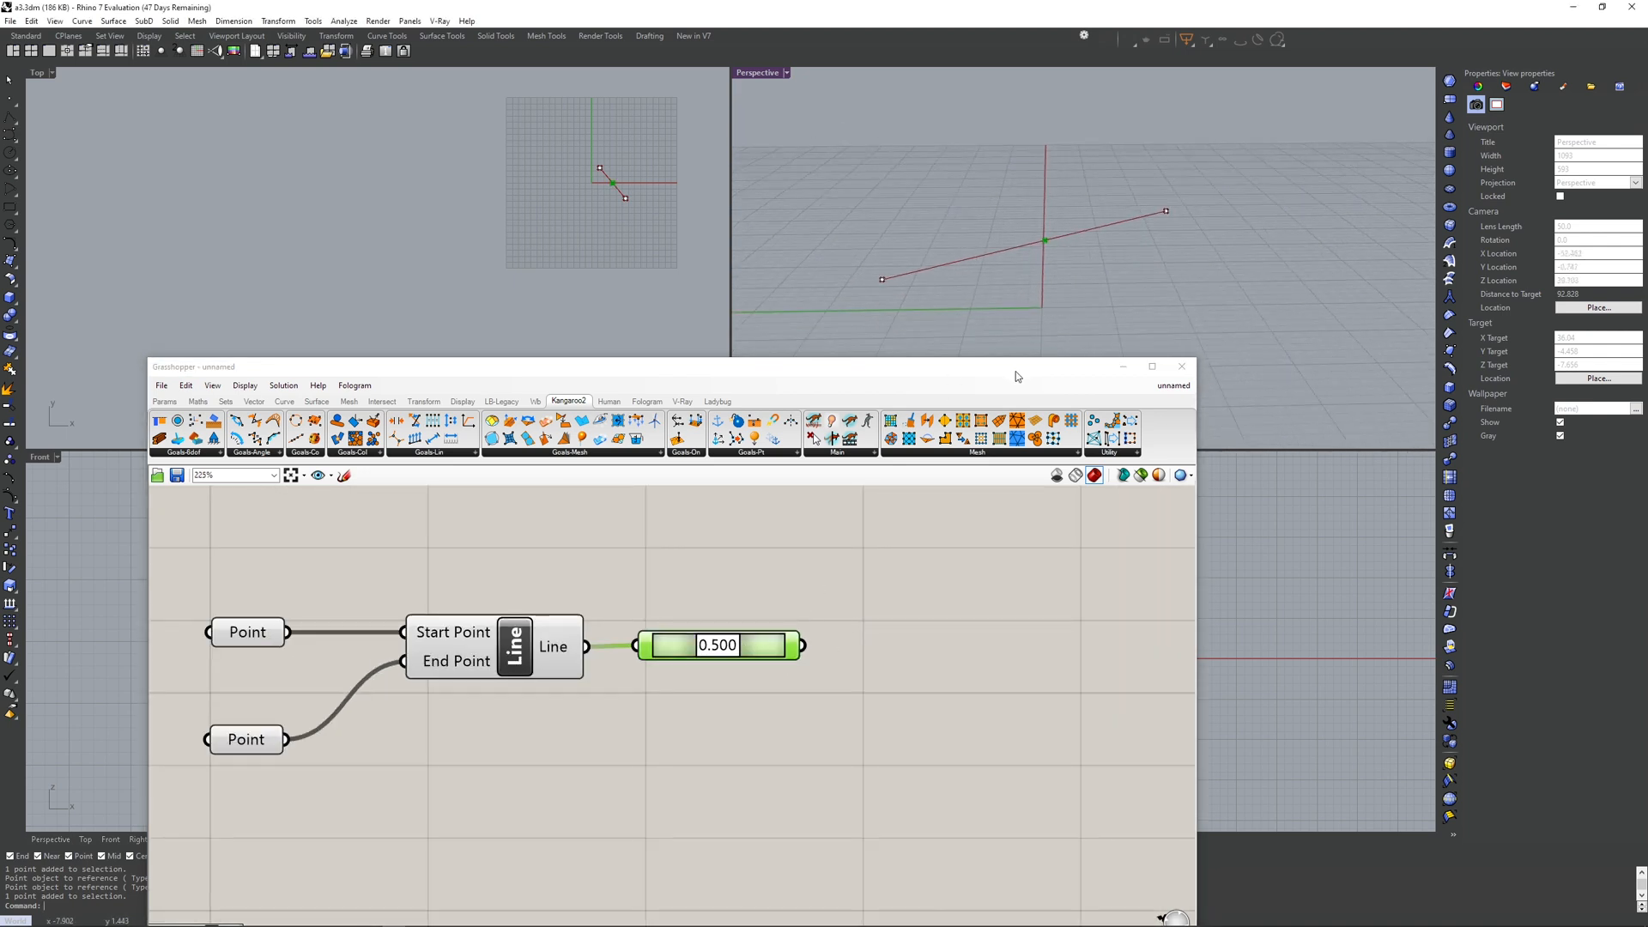
{"action": "left_click_drag", "start_coordinate": [987, 369], "coordinate": [1135, 336]}
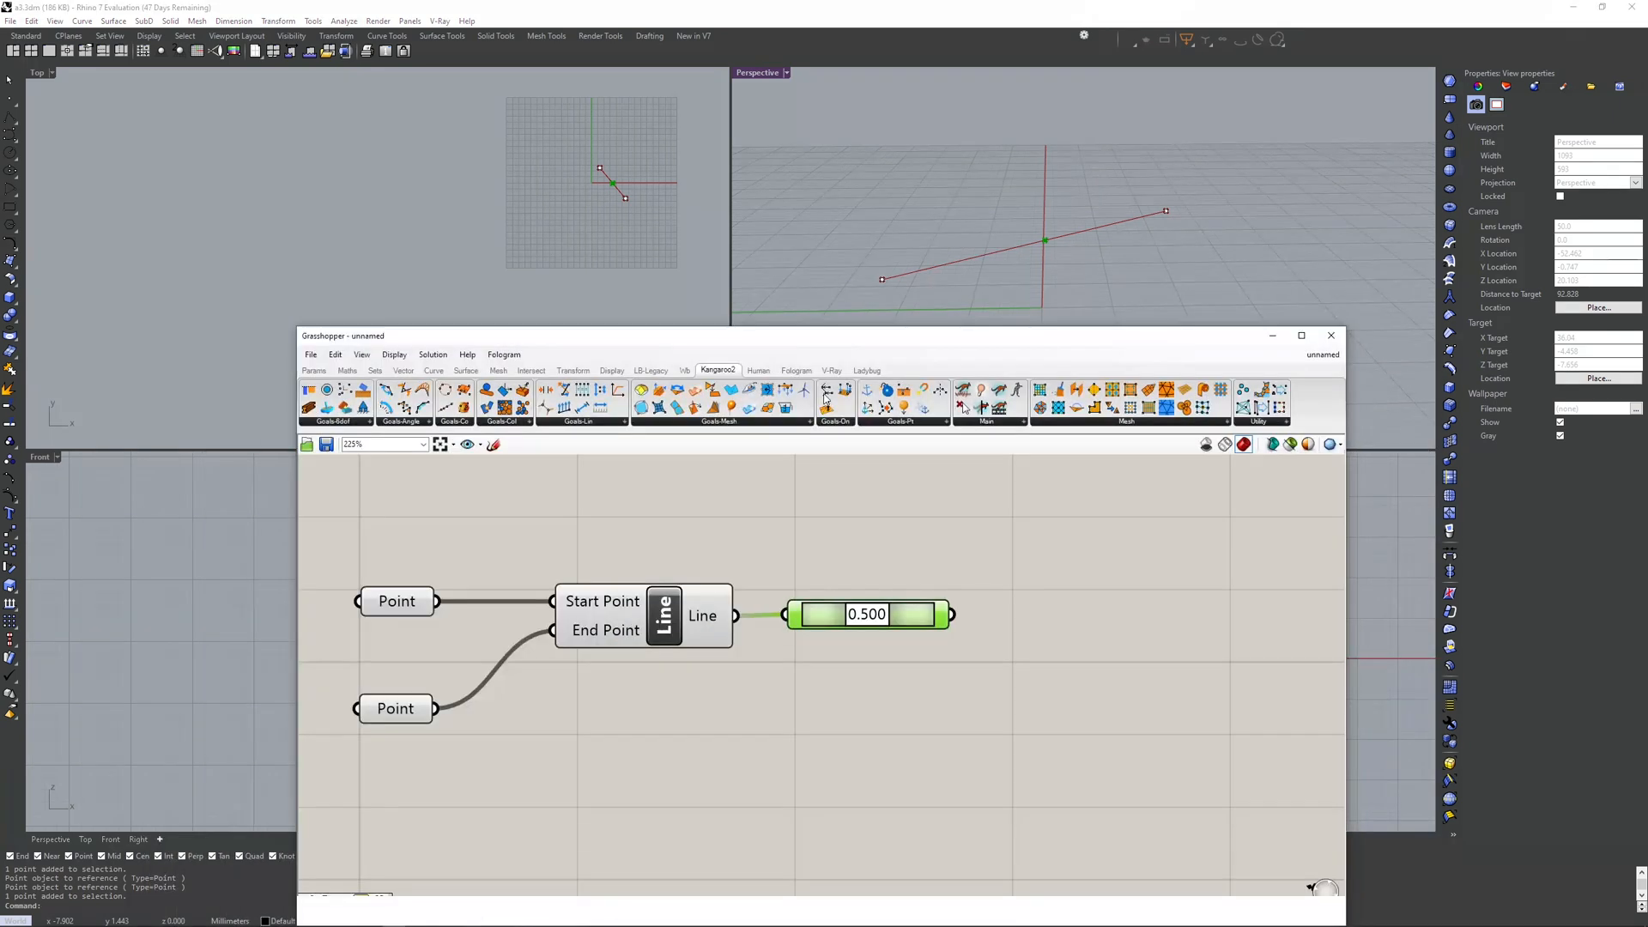
{"action": "left_click_drag", "start_coordinate": [802, 333], "coordinate": [728, 473]}
{"action": "double_click", "coordinate": [764, 73]}
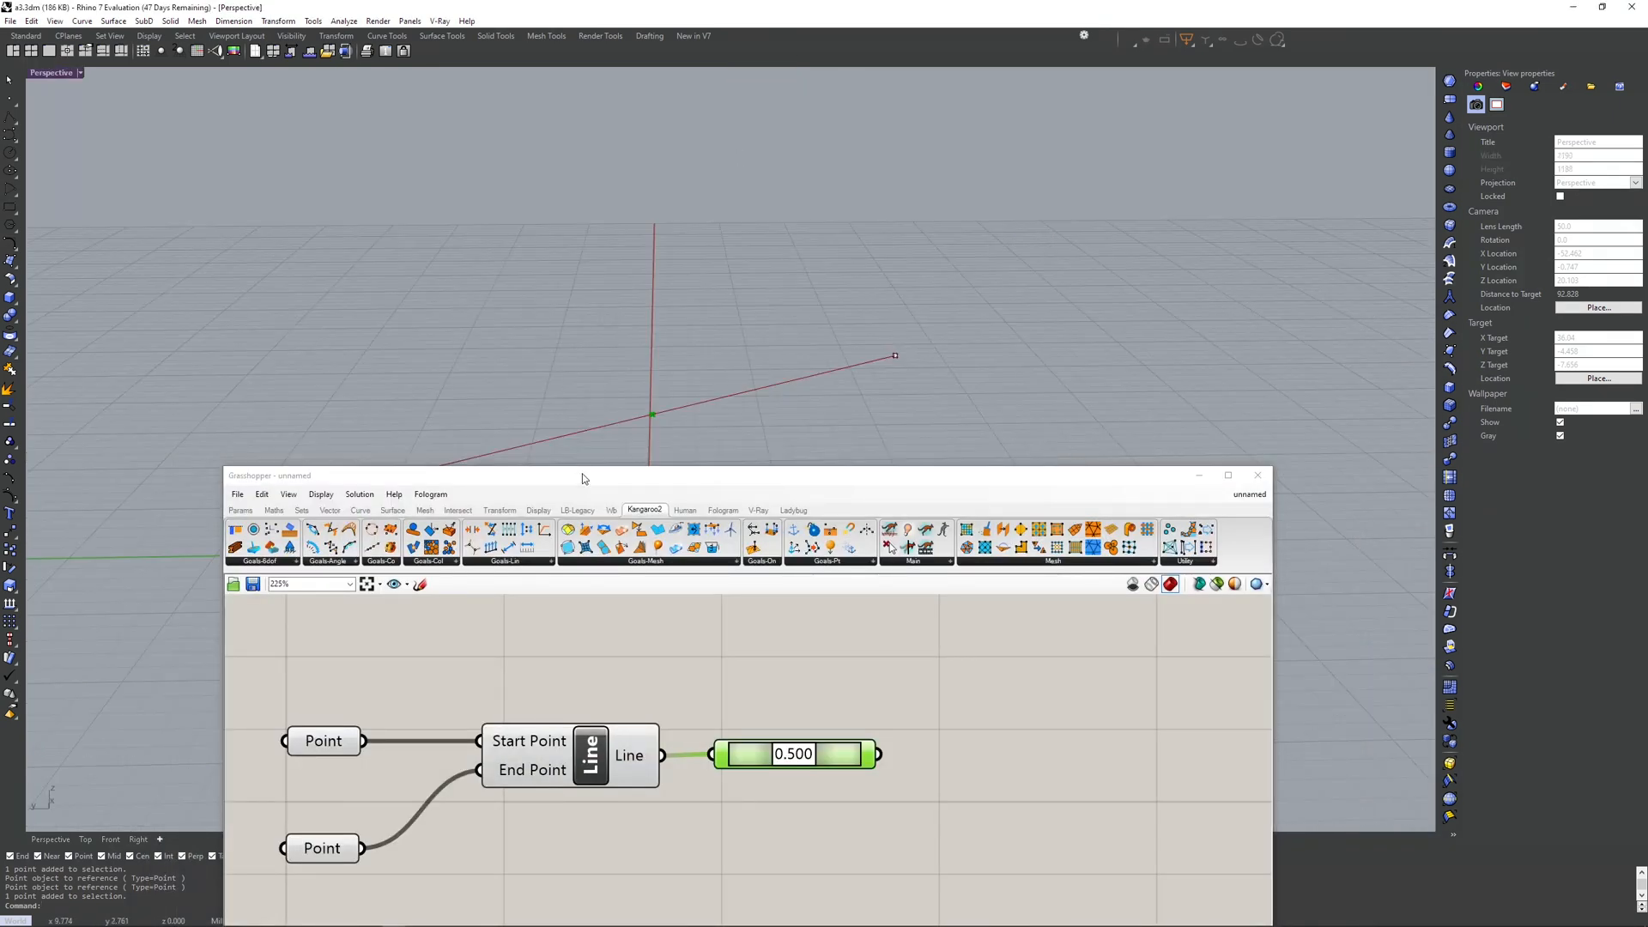
{"action": "left_click_drag", "start_coordinate": [584, 478], "coordinate": [757, 361]}
{"action": "right_click_drag", "start_coordinate": [236, 608], "coordinate": [134, 771]}
{"action": "left_click_drag", "start_coordinate": [133, 756], "coordinate": [39, 819]}
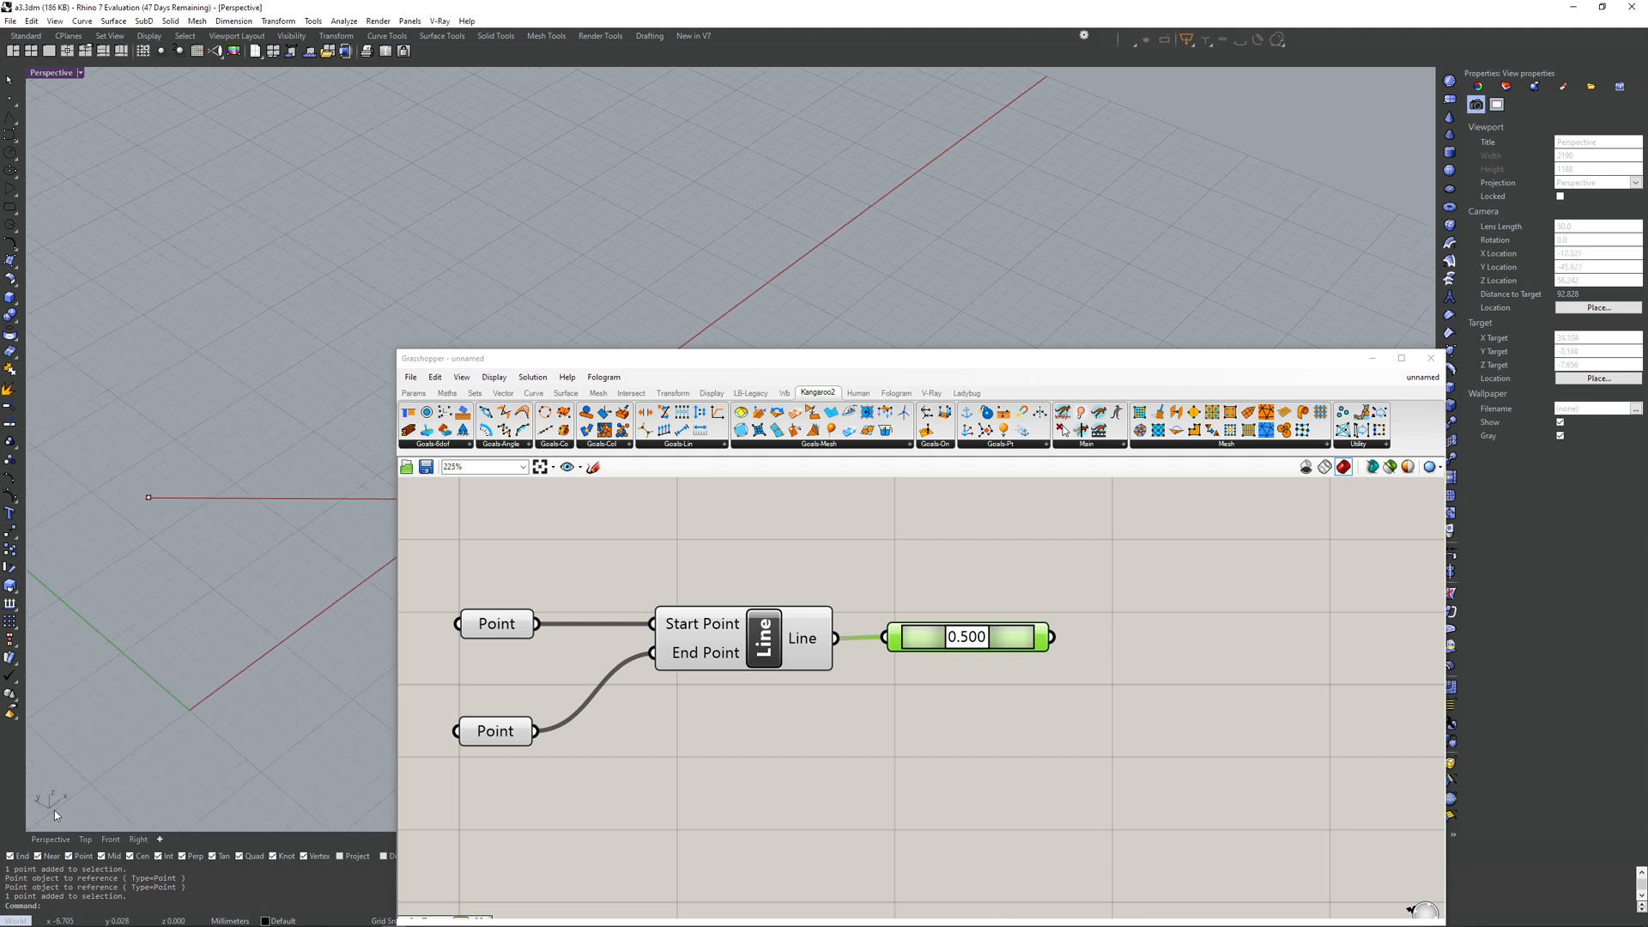
{"action": "right_click_drag", "start_coordinate": [79, 771], "coordinate": [38, 309]}
{"action": "left_click", "coordinate": [9, 115]}
{"action": "left_click", "coordinate": [177, 373]}
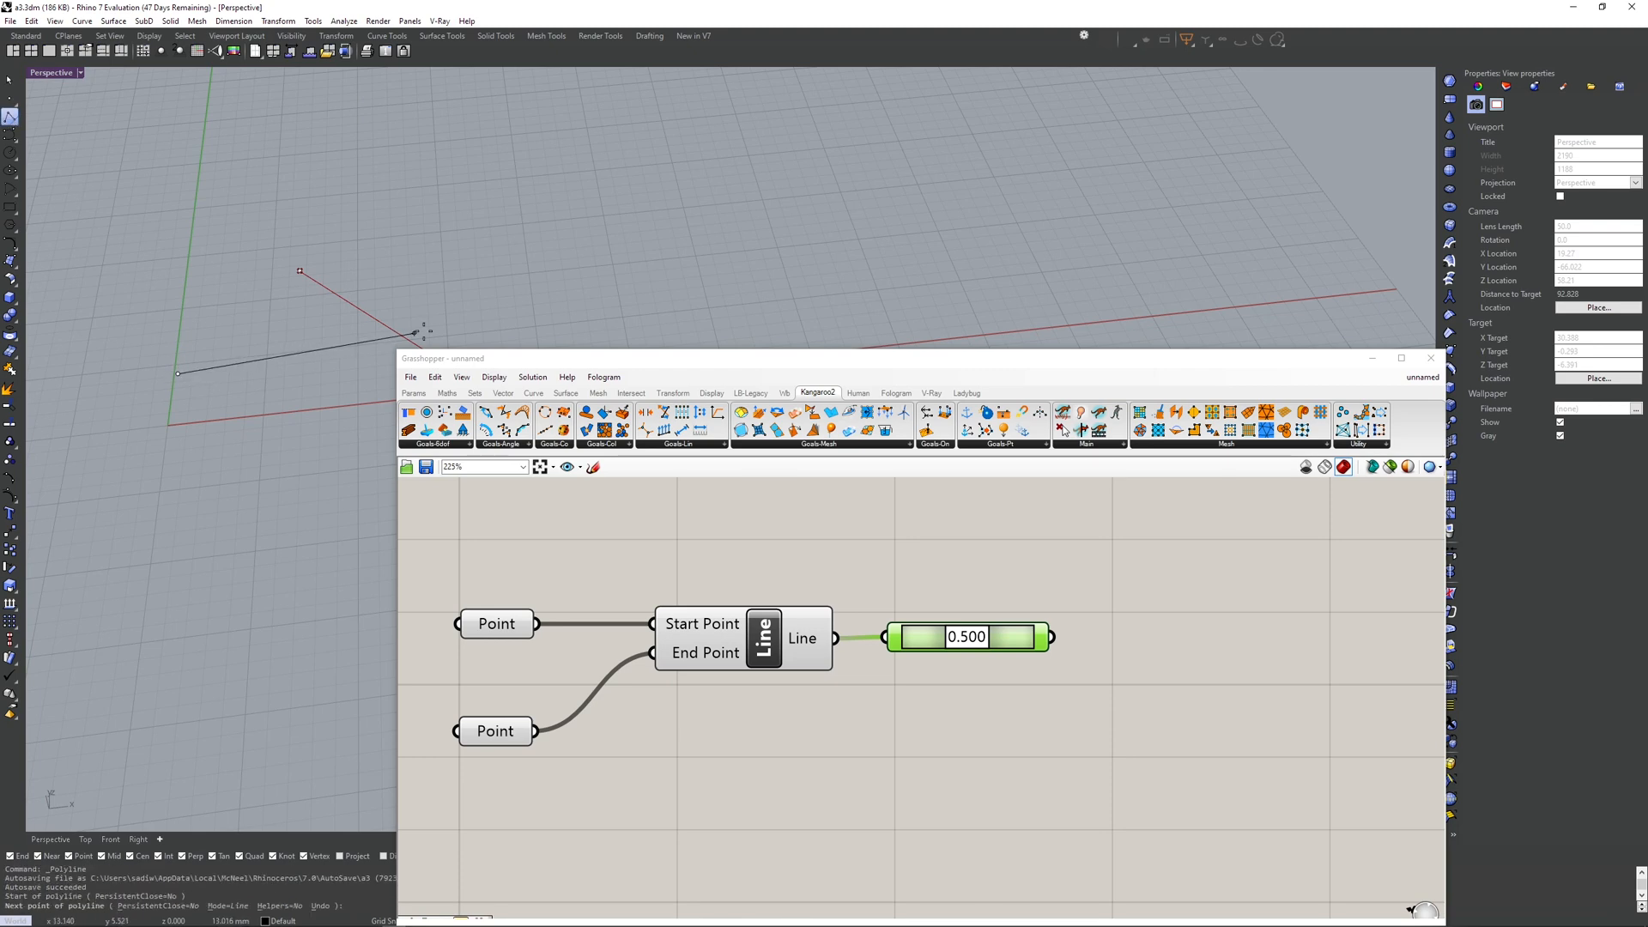
{"action": "right_click_drag", "start_coordinate": [248, 336], "coordinate": [280, 349]}
{"action": "left_click", "coordinate": [249, 355], "text": "ctrl"}
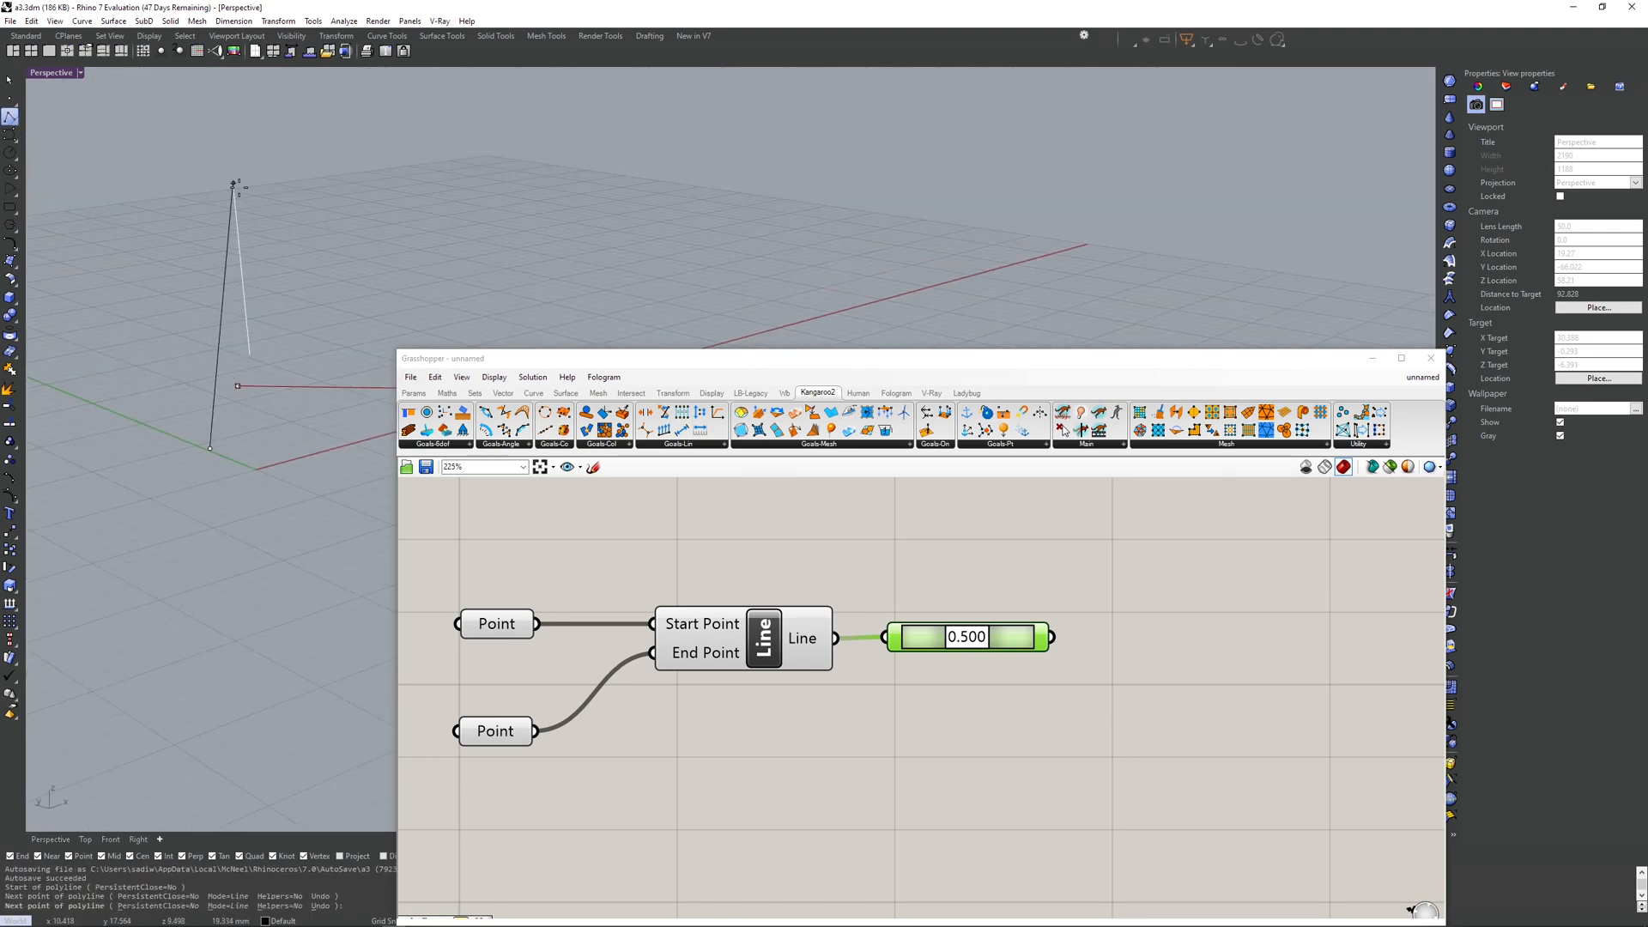
{"action": "key", "text": "Escape"}
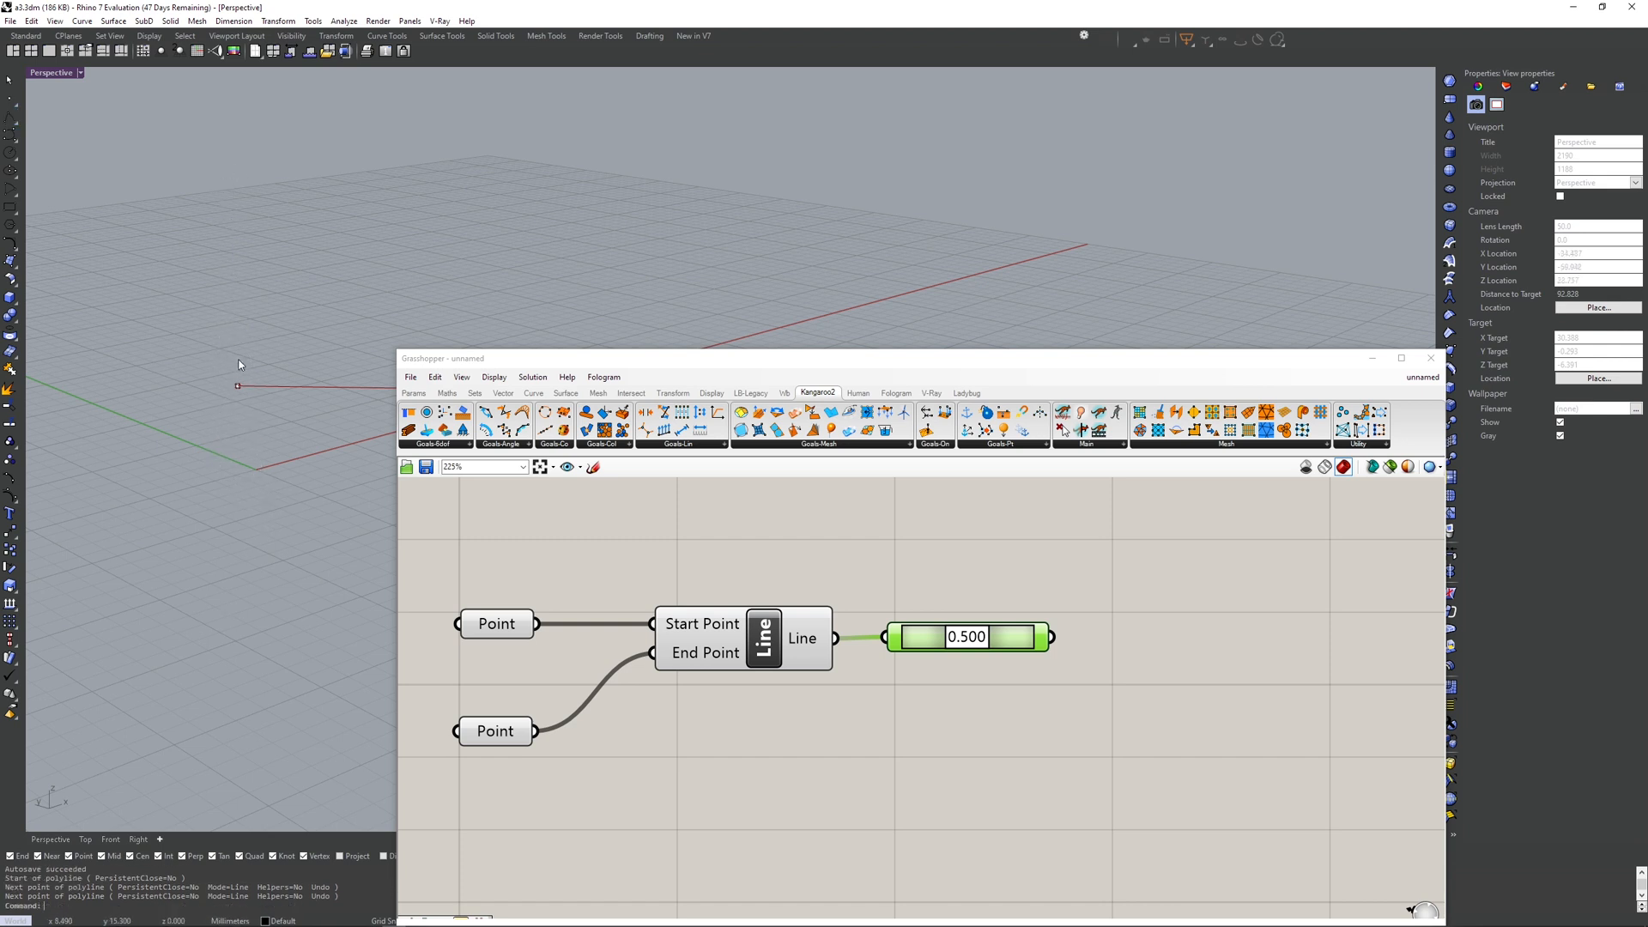
- Add a Move component to the canvas beyond the Point On Curve component
{"action": "right_click_drag", "start_coordinate": [240, 365], "coordinate": [403, 318]}
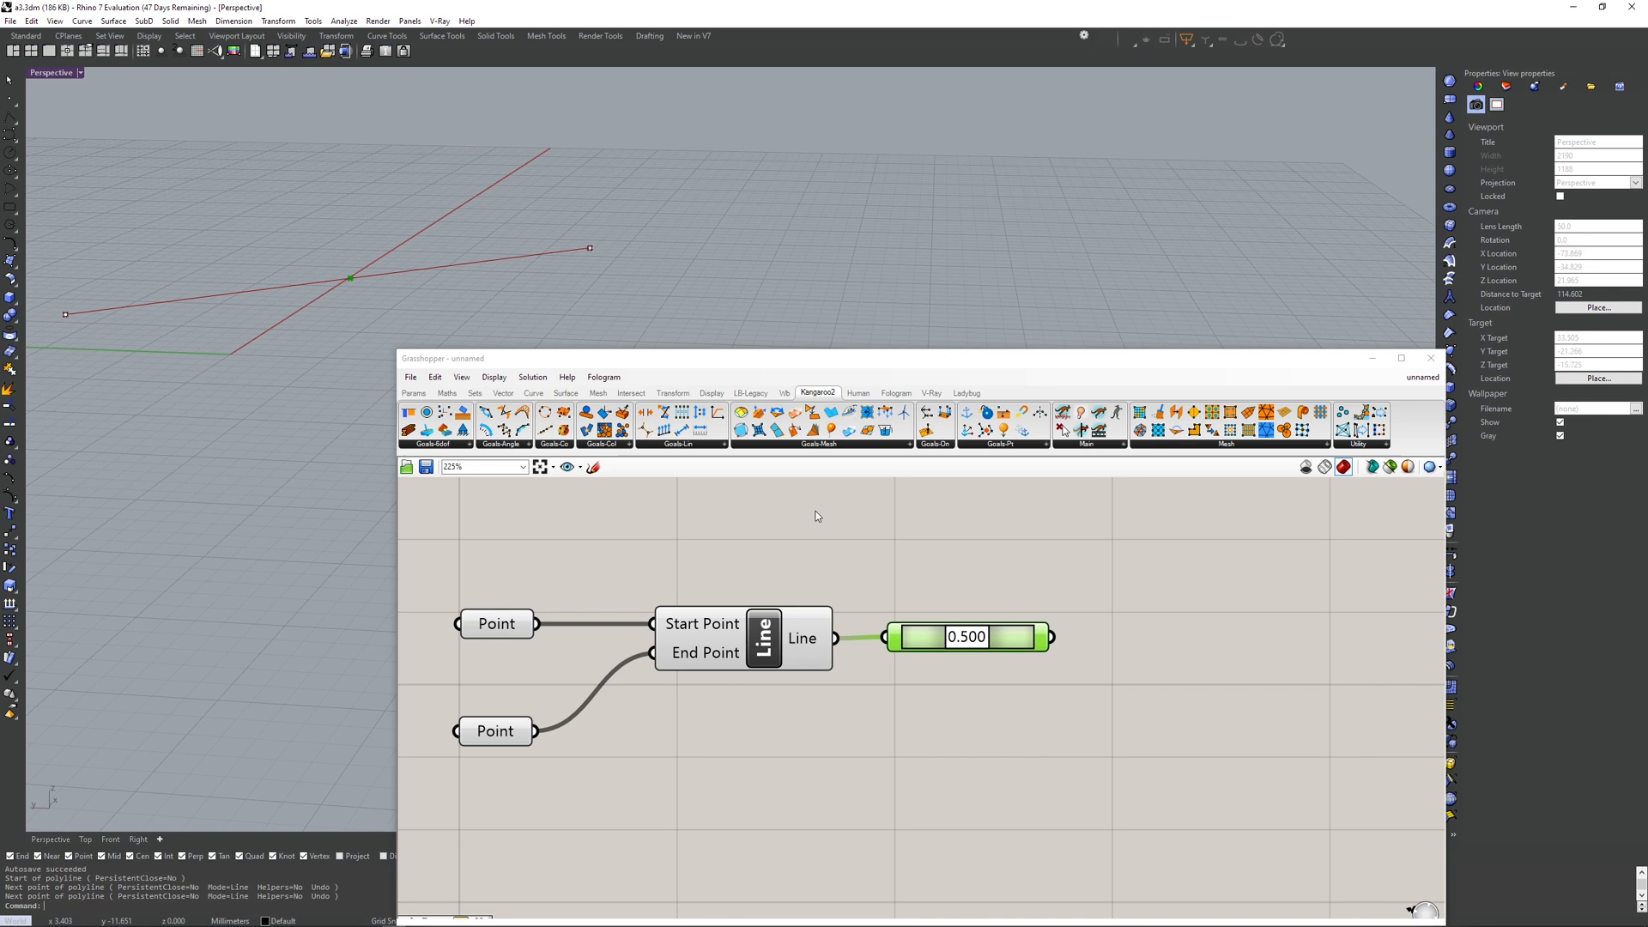
{"action": "double_click", "coordinate": [1140, 665]}
{"action": "type", "text": "move"}
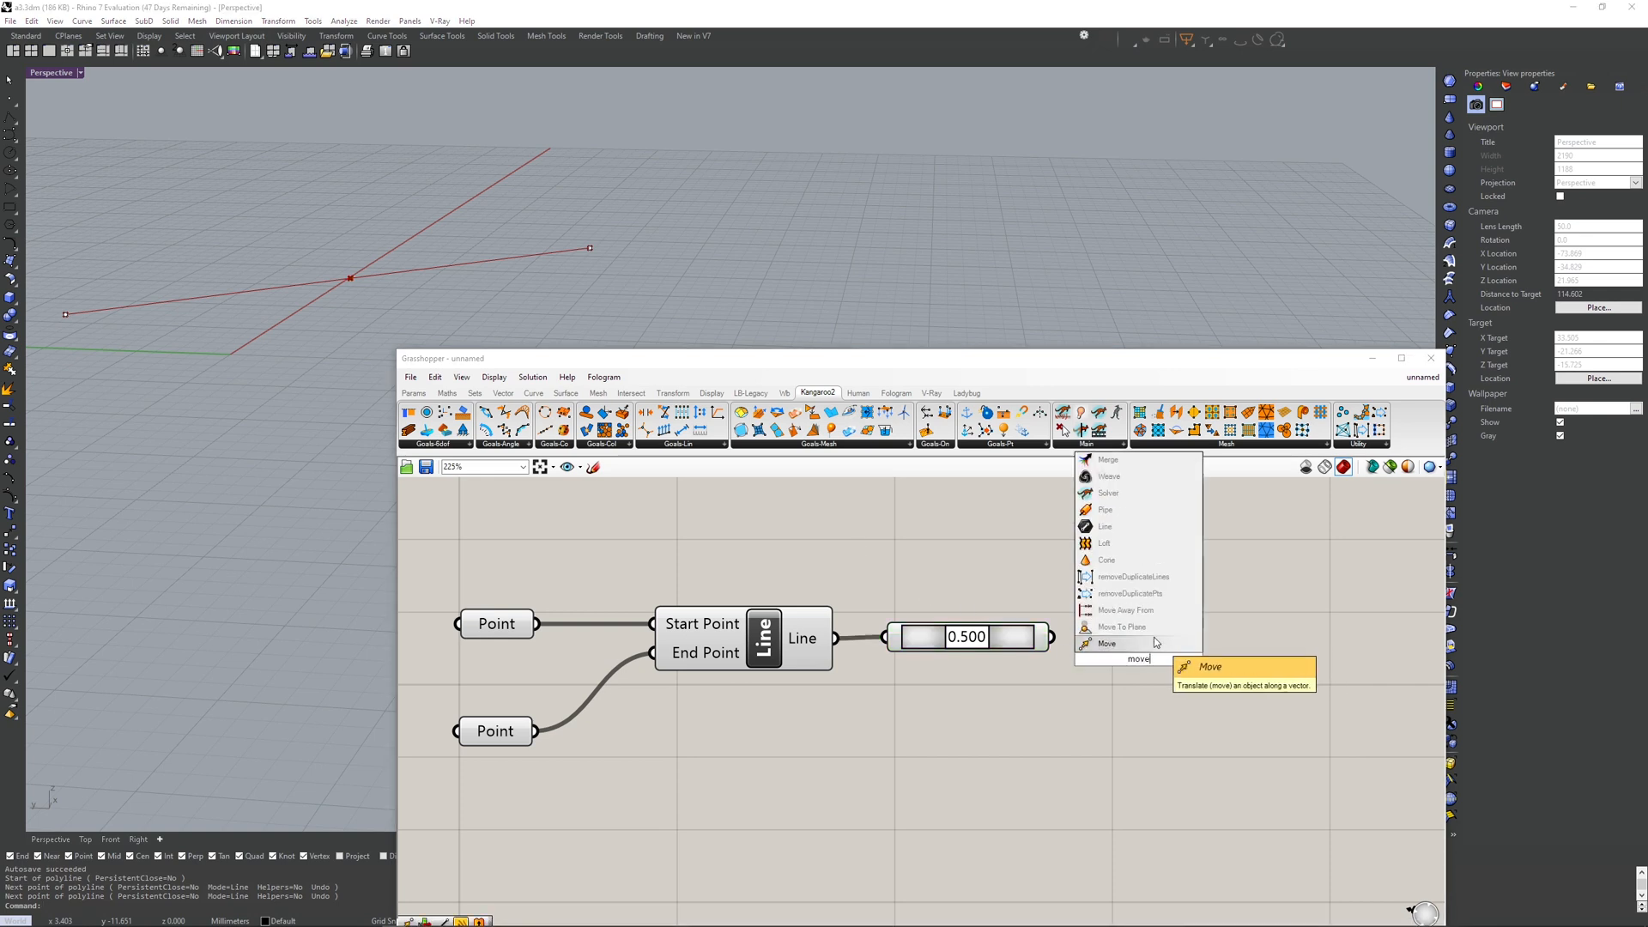
{"action": "left_click", "coordinate": [1153, 642]}
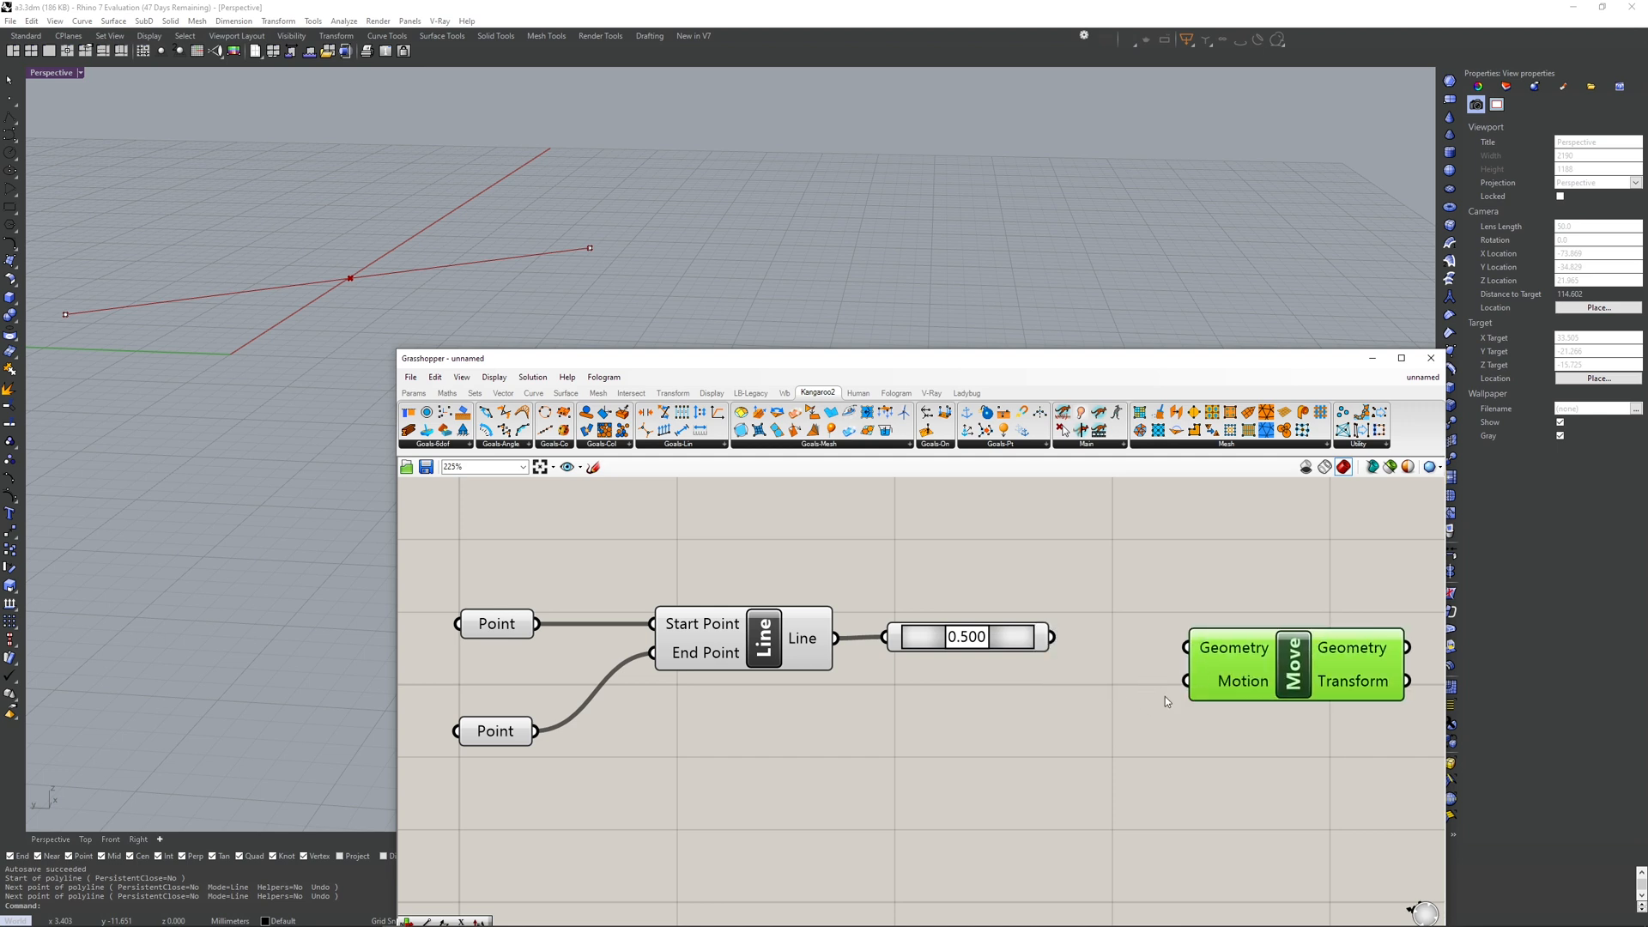
- Feed the Point On Curve output into the Move component's Geometry input and check the moved point in the viewport
{"action": "scroll", "coordinate": [1235, 653], "scroll_direction": "up", "scroll_amount": 2}
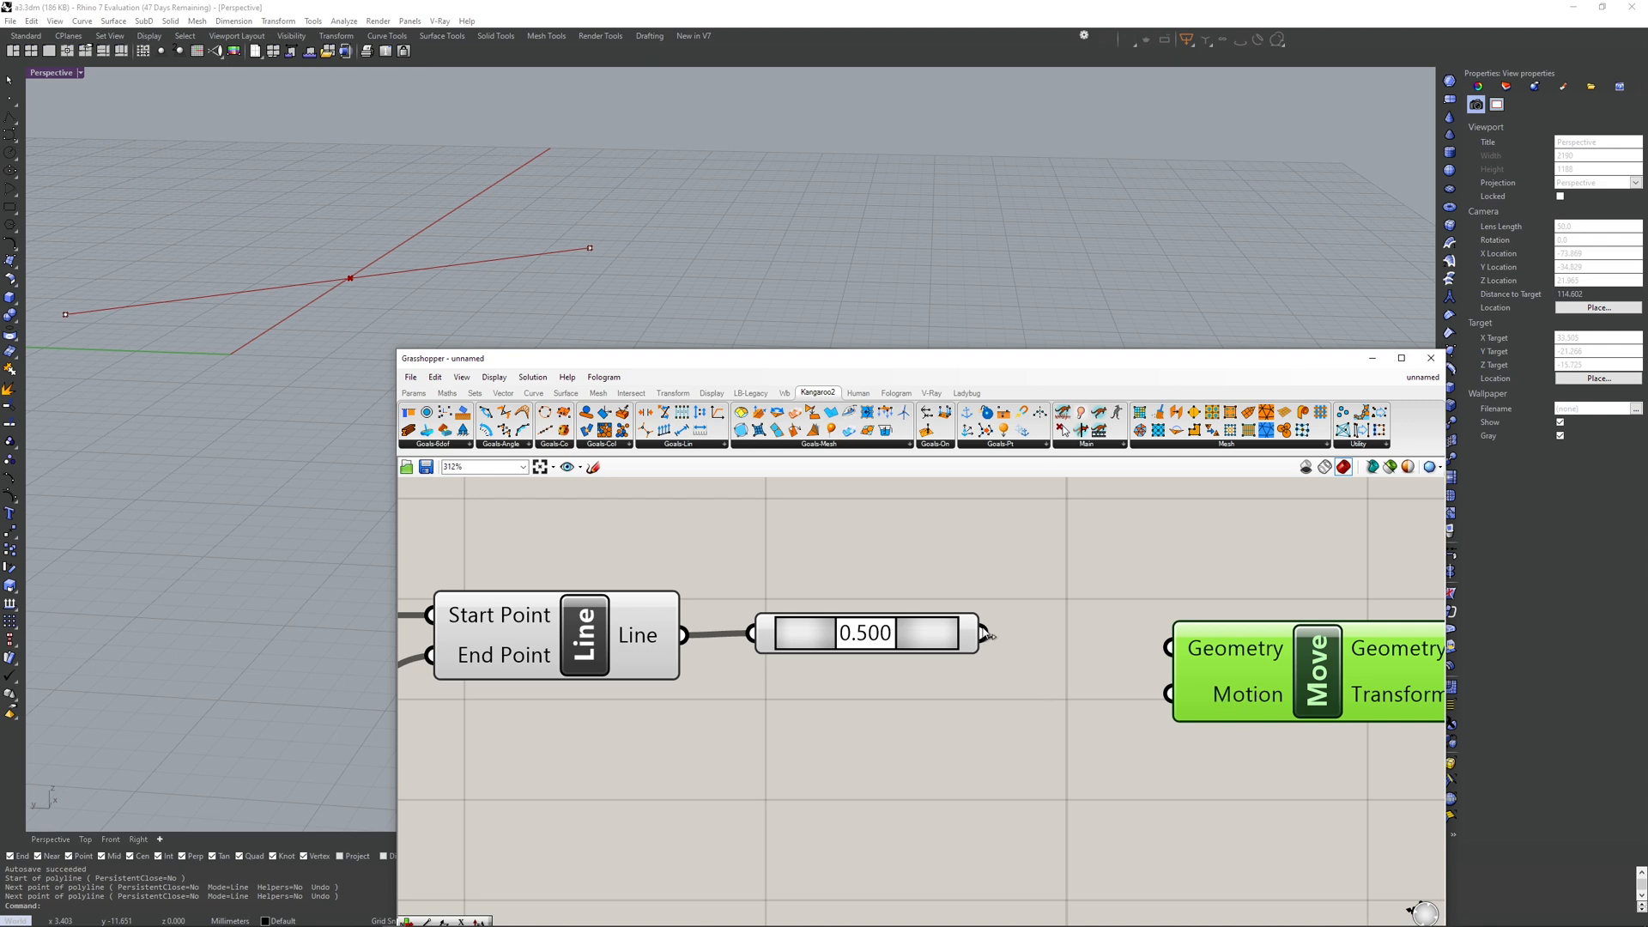
{"action": "left_click_drag", "start_coordinate": [985, 635], "coordinate": [1162, 649]}
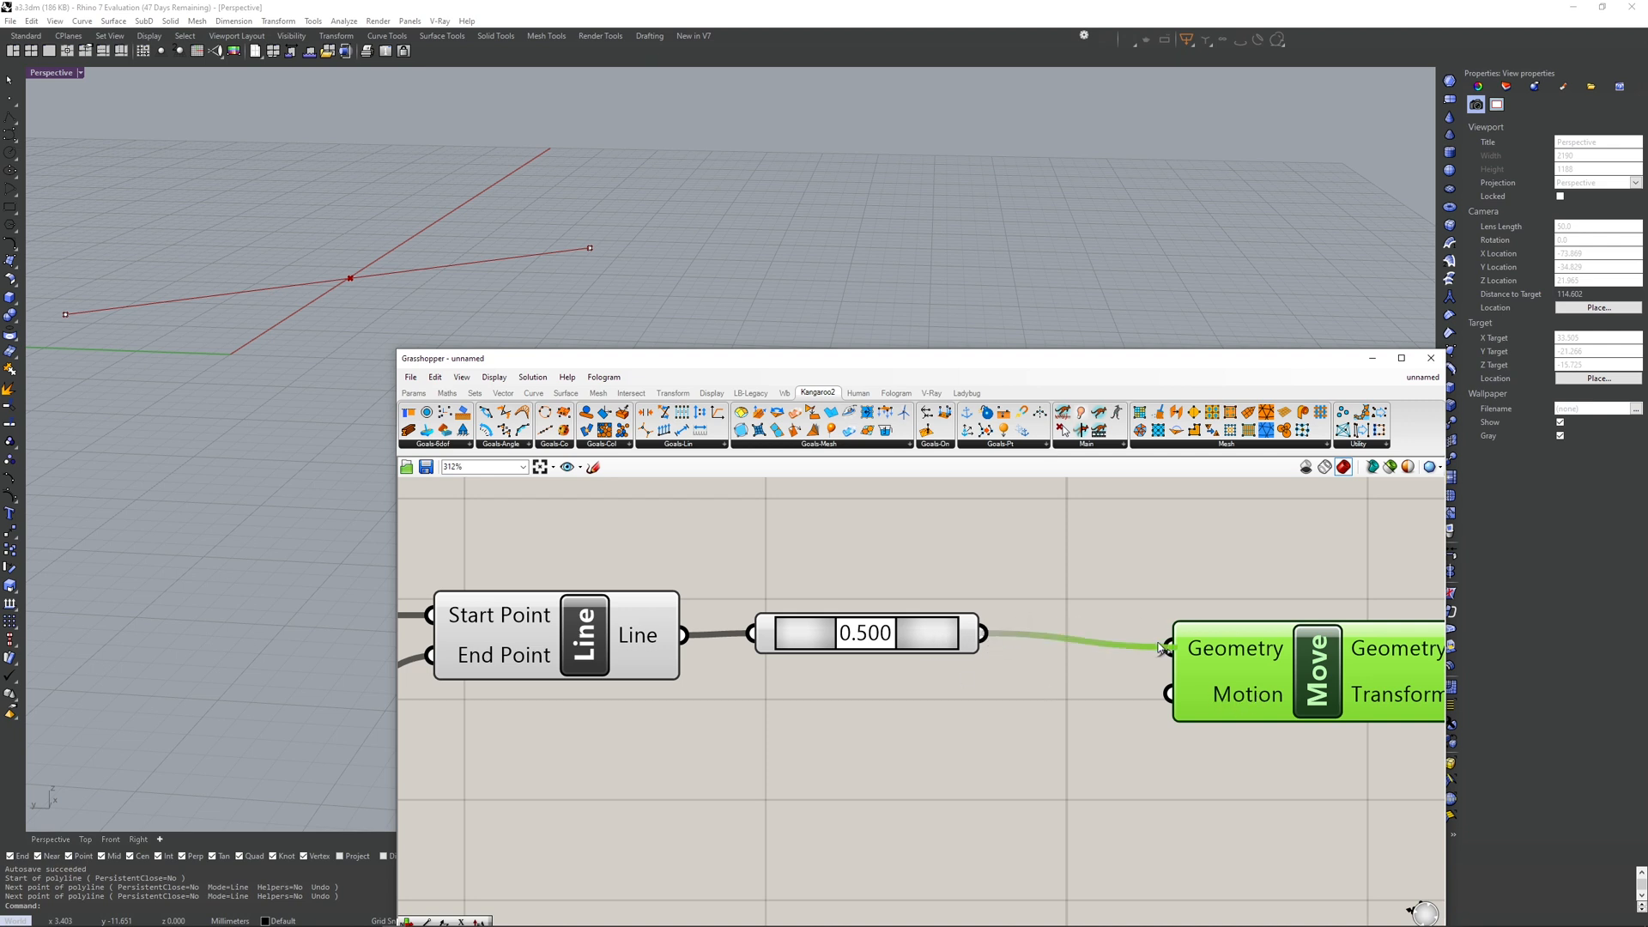
{"action": "left_click", "coordinate": [937, 635]}
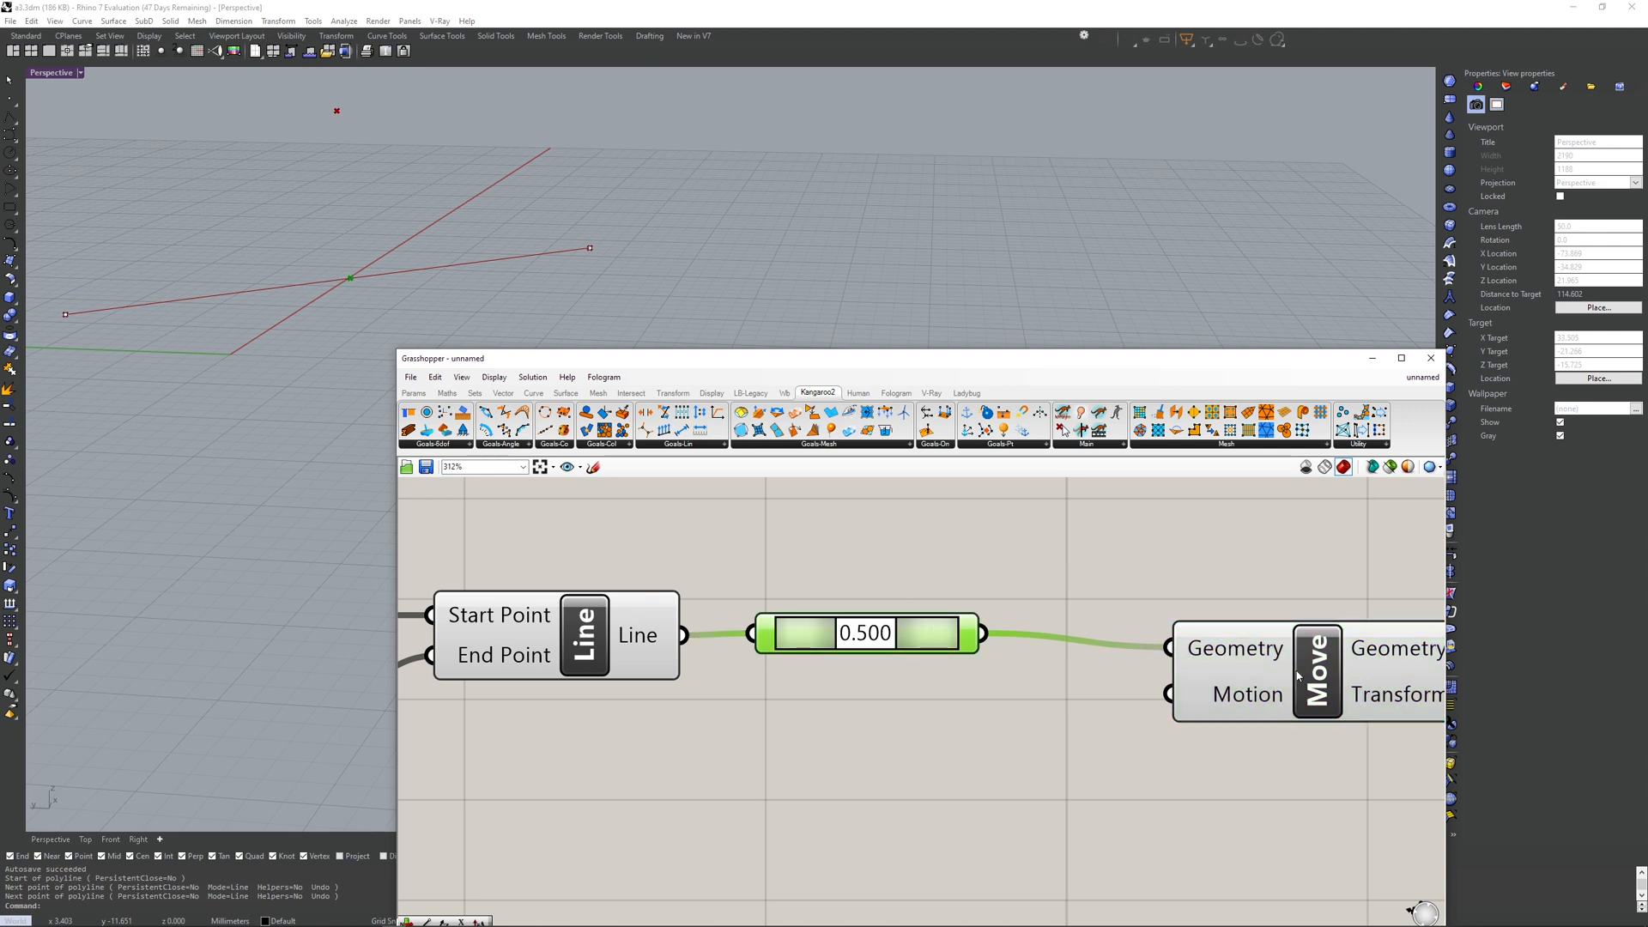
{"action": "mouse_move", "coordinate": [1251, 704]}
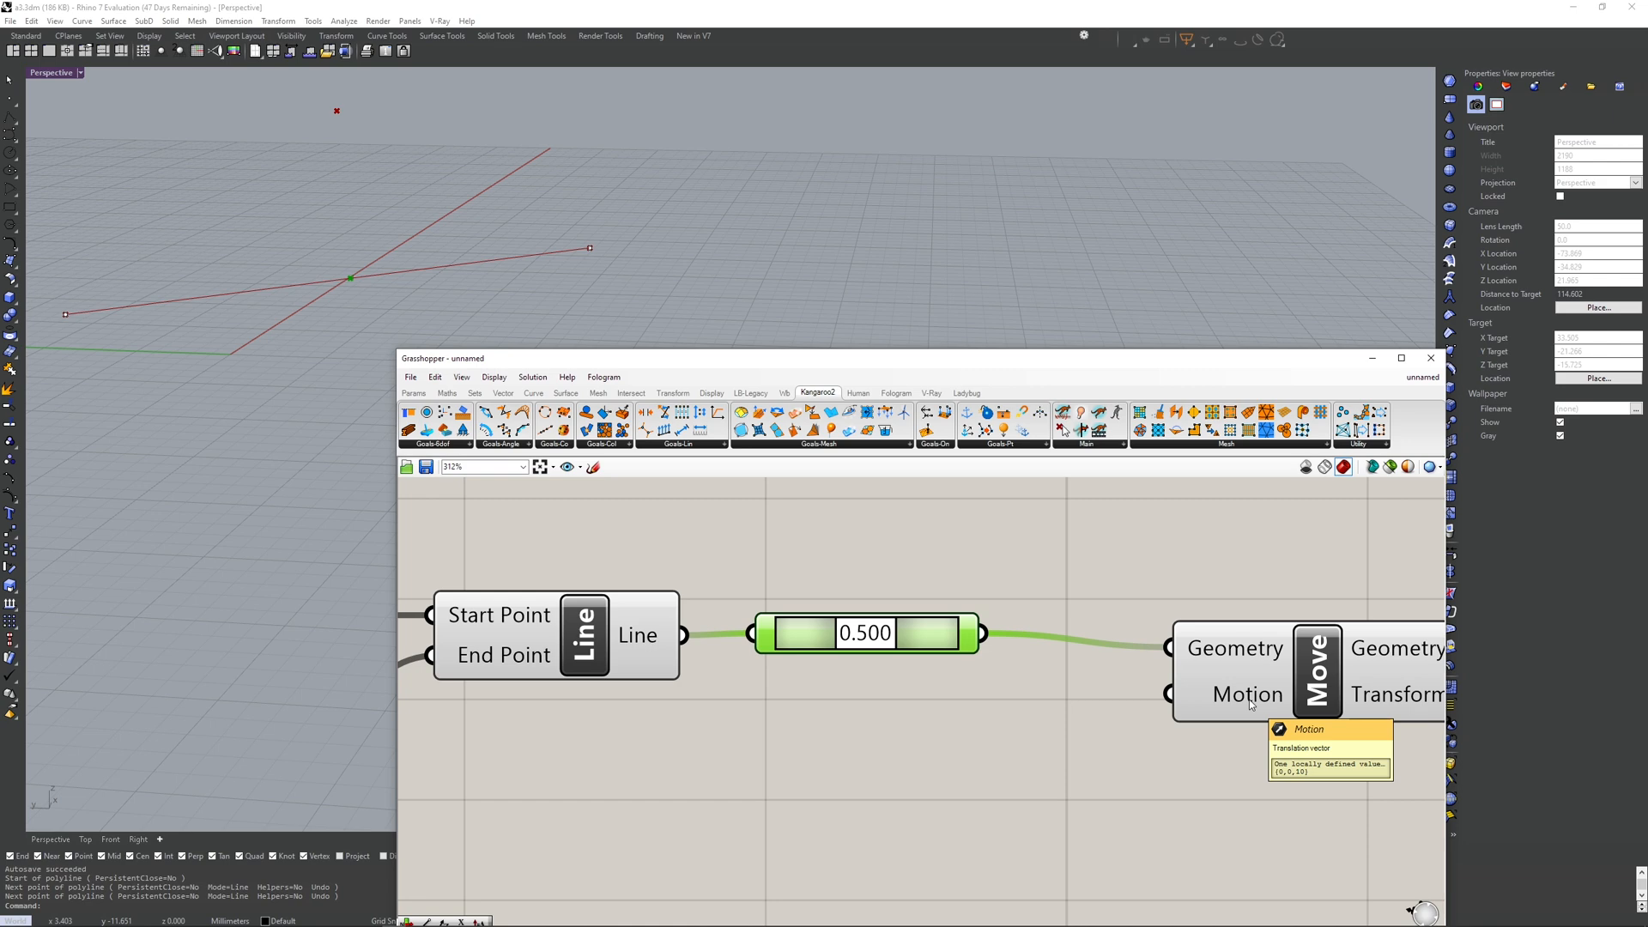
{"action": "right_click_drag", "start_coordinate": [1270, 747], "coordinate": [1157, 721]}
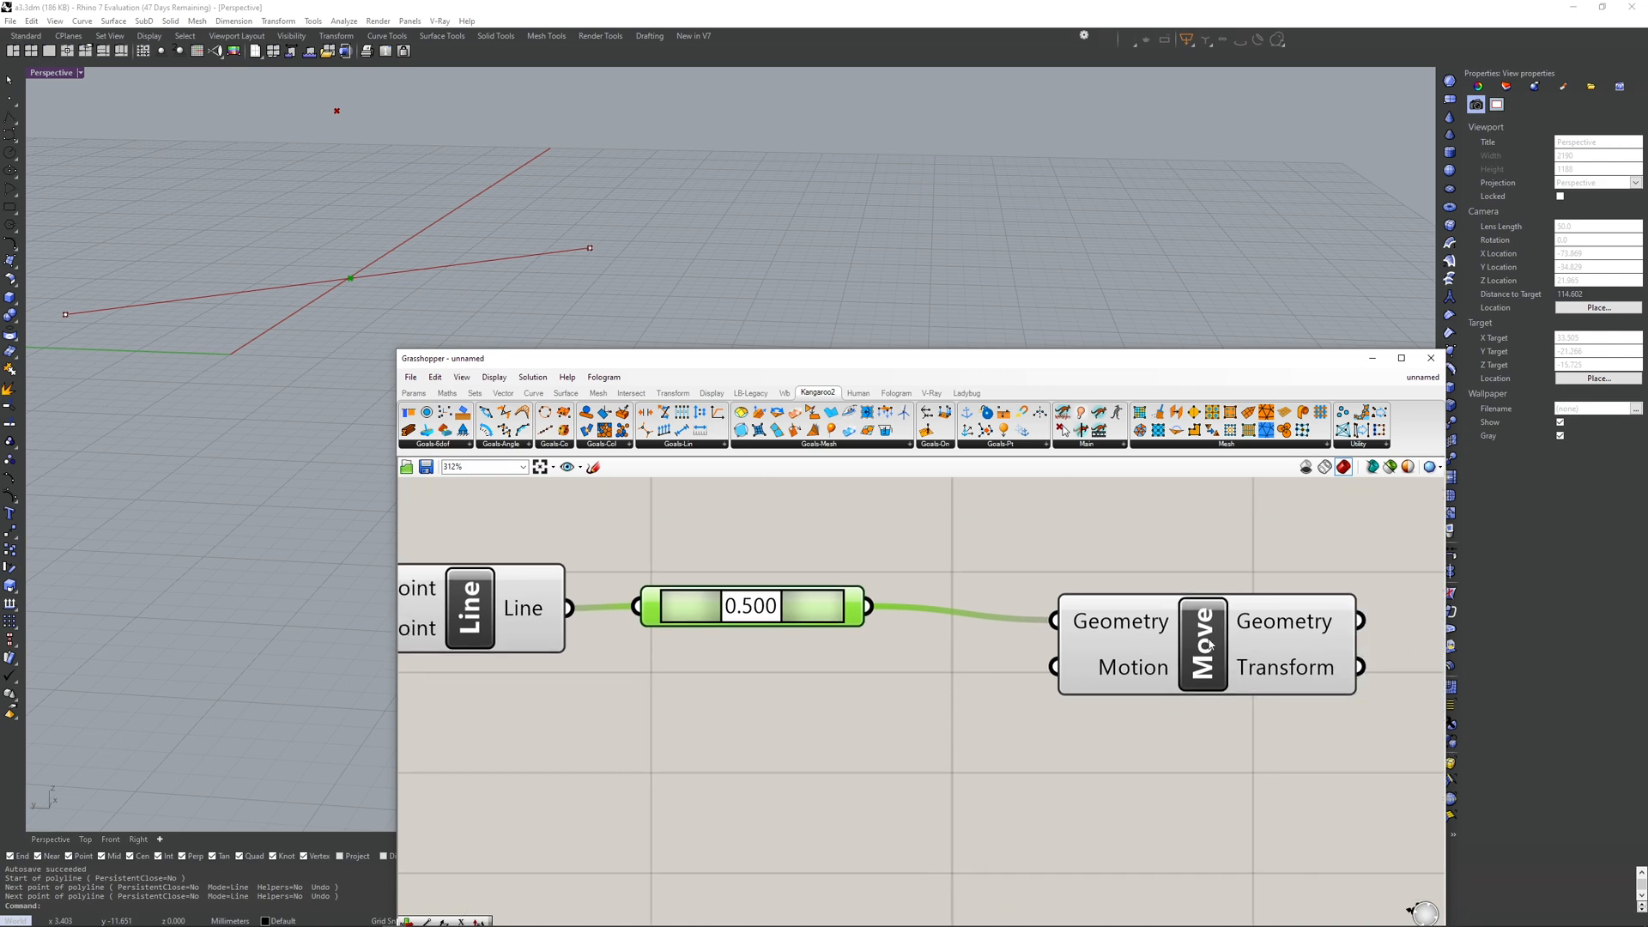
{"action": "left_click", "coordinate": [1208, 641]}
{"action": "mouse_move", "coordinate": [359, 249]}
{"action": "right_mouse_down"}
{"action": "mouse_move", "coordinate": [537, 174]}
{"action": "mouse_move", "coordinate": [599, 211]}
{"action": "mouse_move", "coordinate": [533, 175]}
{"action": "mouse_move", "coordinate": [483, 189]}
{"action": "mouse_move", "coordinate": [515, 194]}
{"action": "mouse_move", "coordinate": [348, 220]}
{"action": "right_mouse_up"}
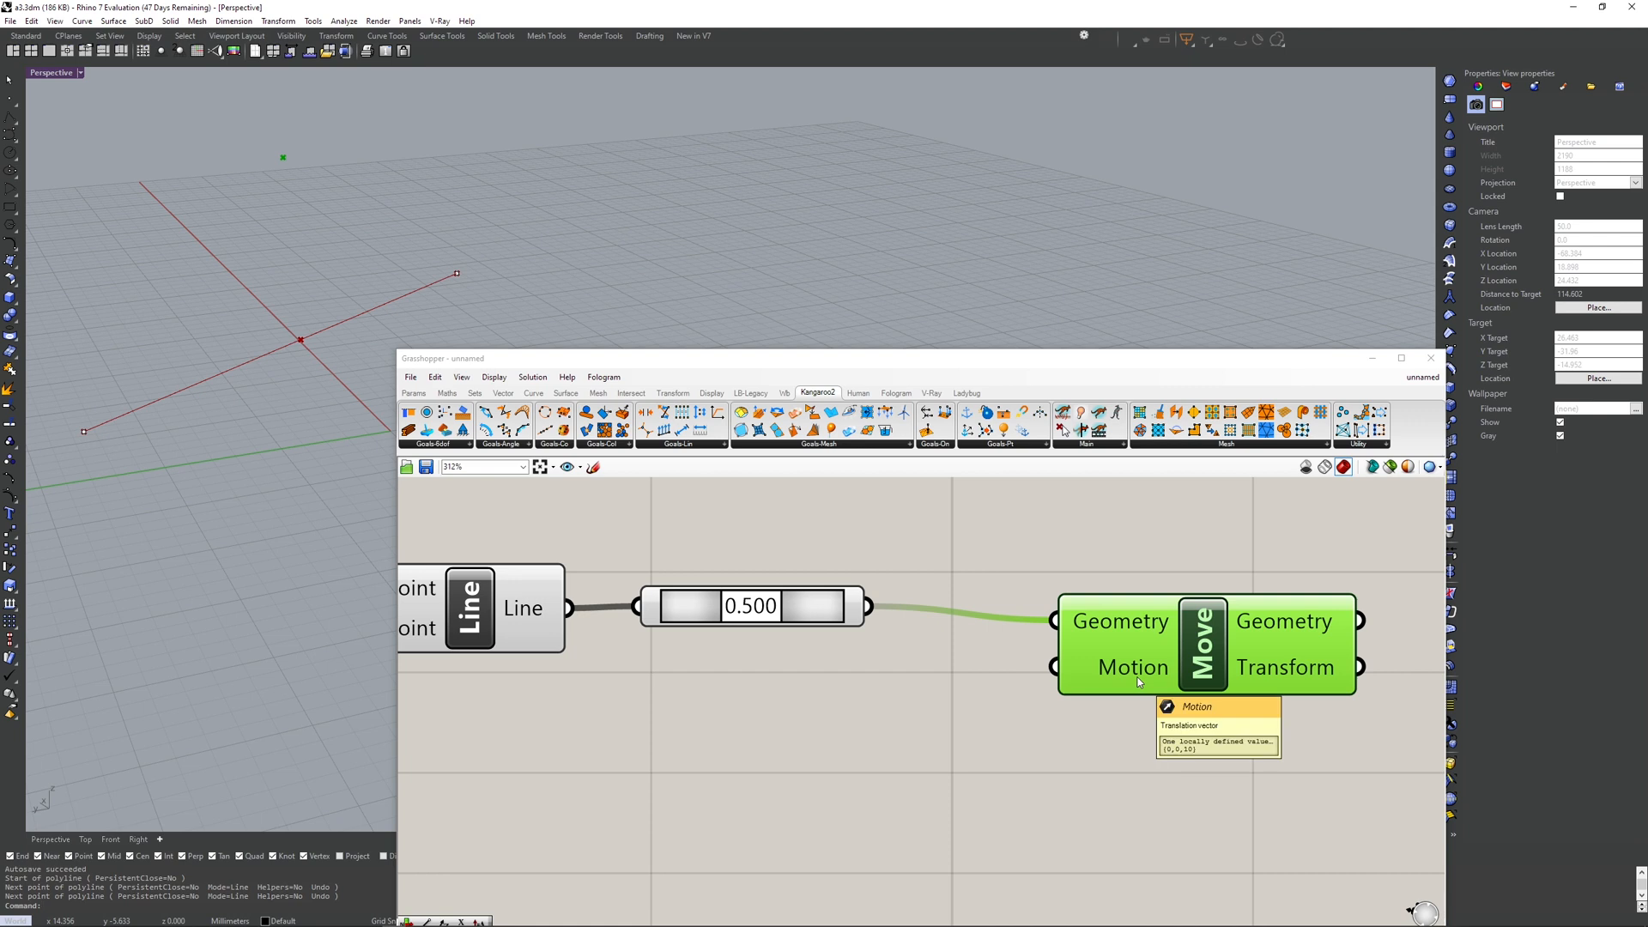
- Add a Unit Z vector component below Point On Curve and feed its Unit vector output into the Move component's Motion input
{"action": "right_click_drag", "start_coordinate": [933, 732], "coordinate": [1034, 687]}
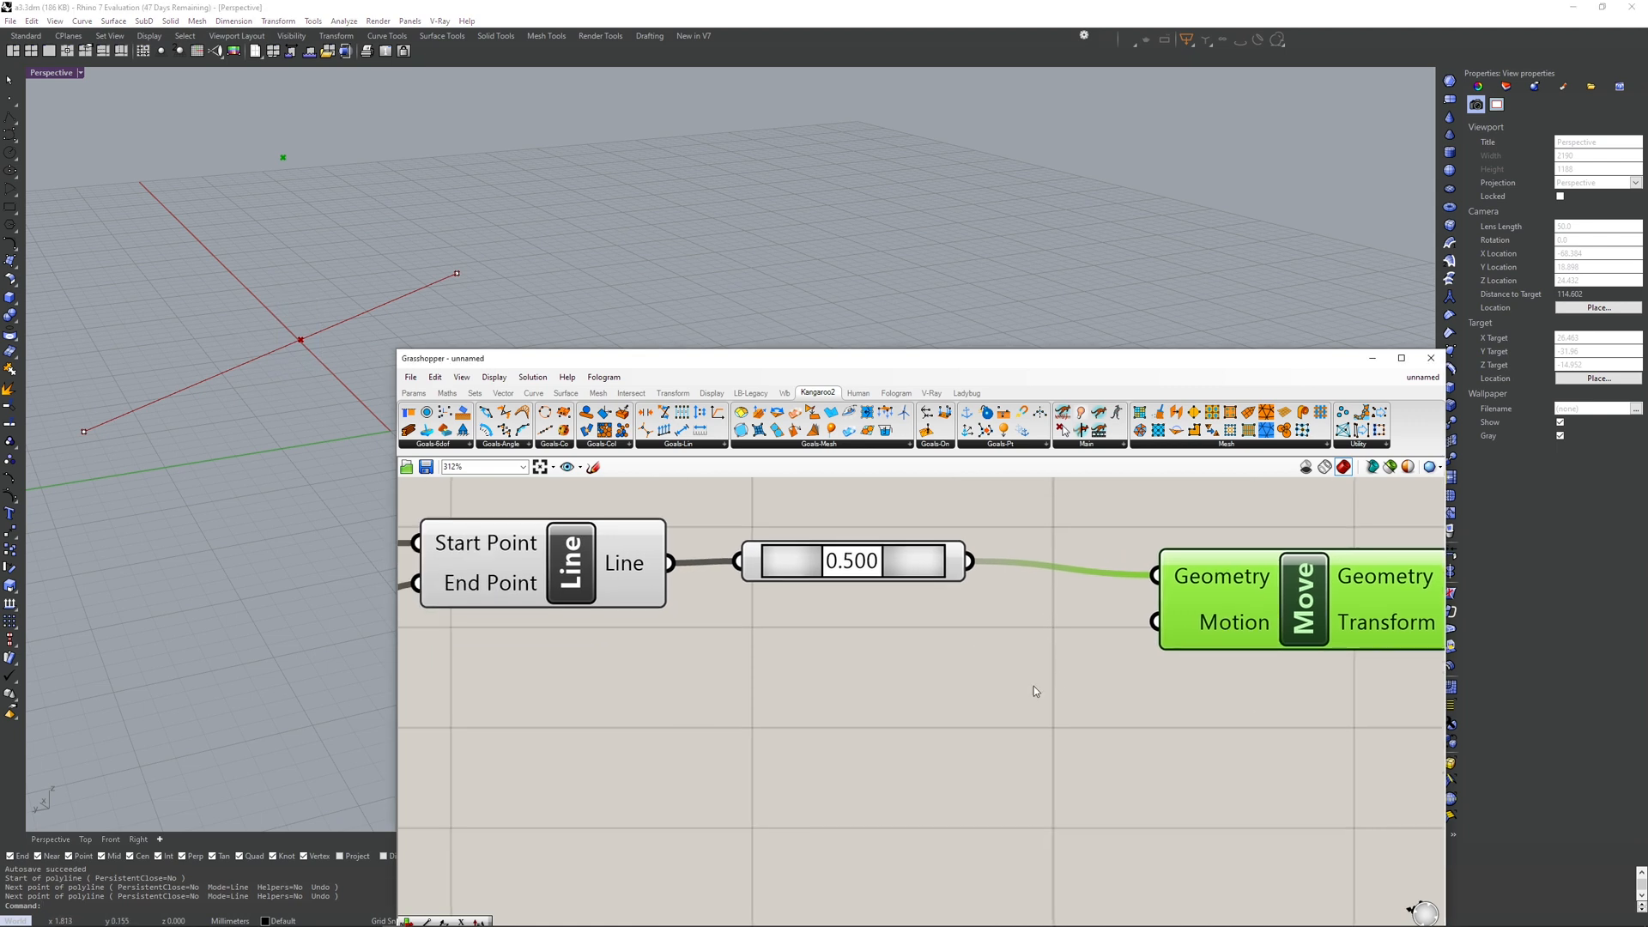
{"action": "double_click", "coordinate": [888, 714]}
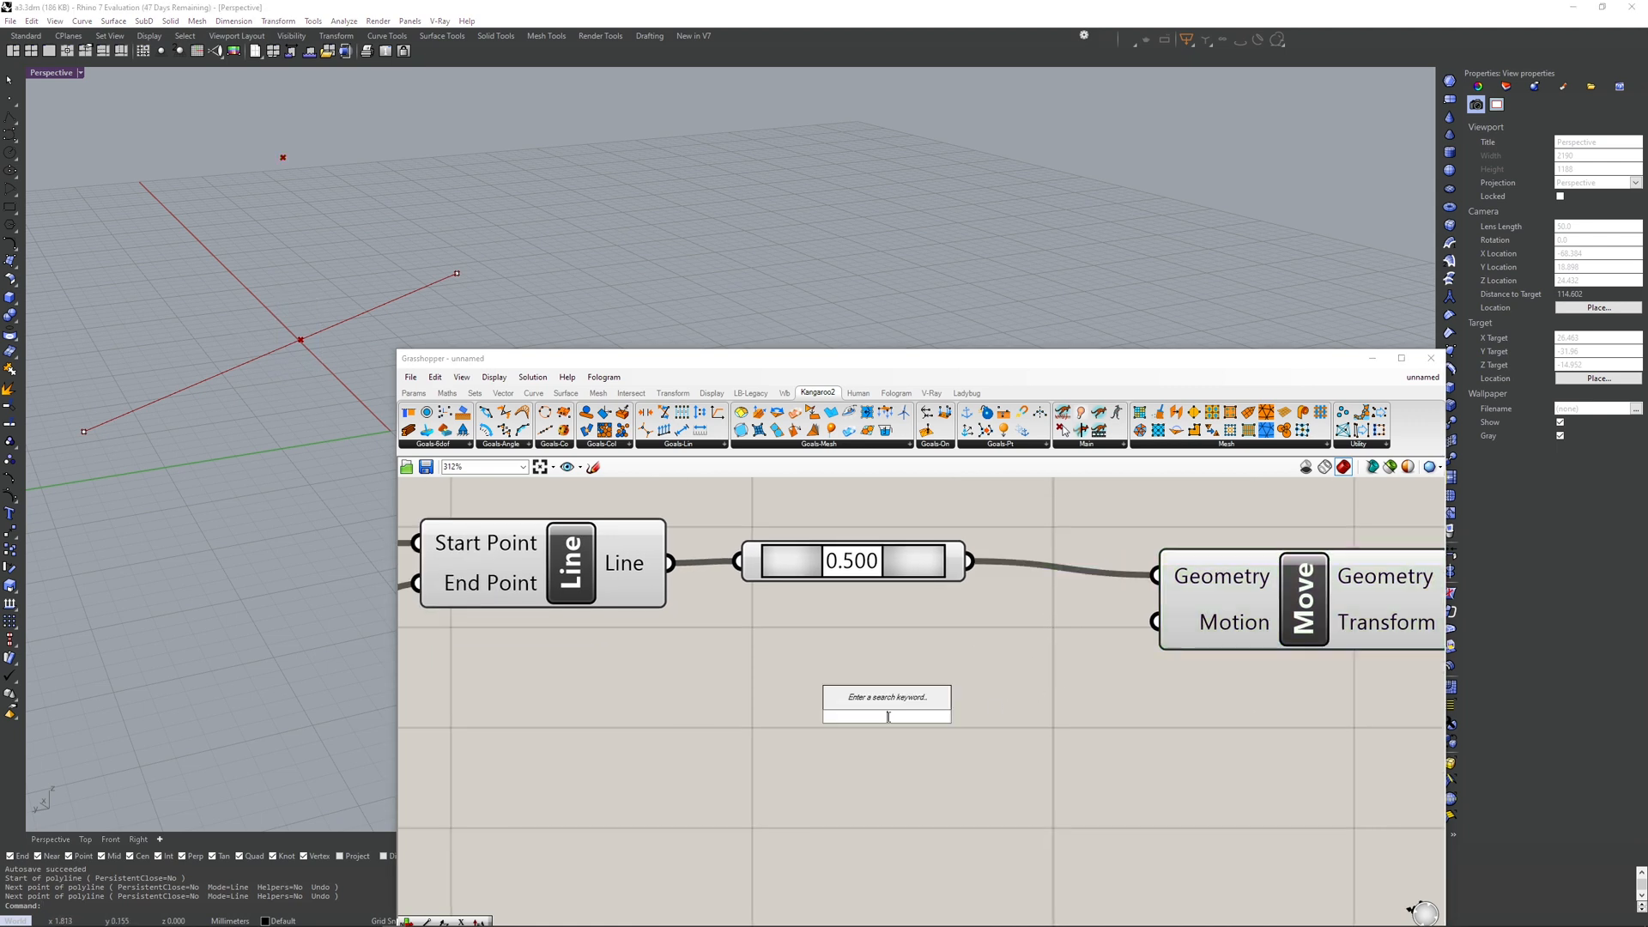
{"action": "type", "text": "unit"}
{"action": "key", "text": "Up"}
{"action": "key", "text": "Up"}
{"action": "key", "text": "Up"}
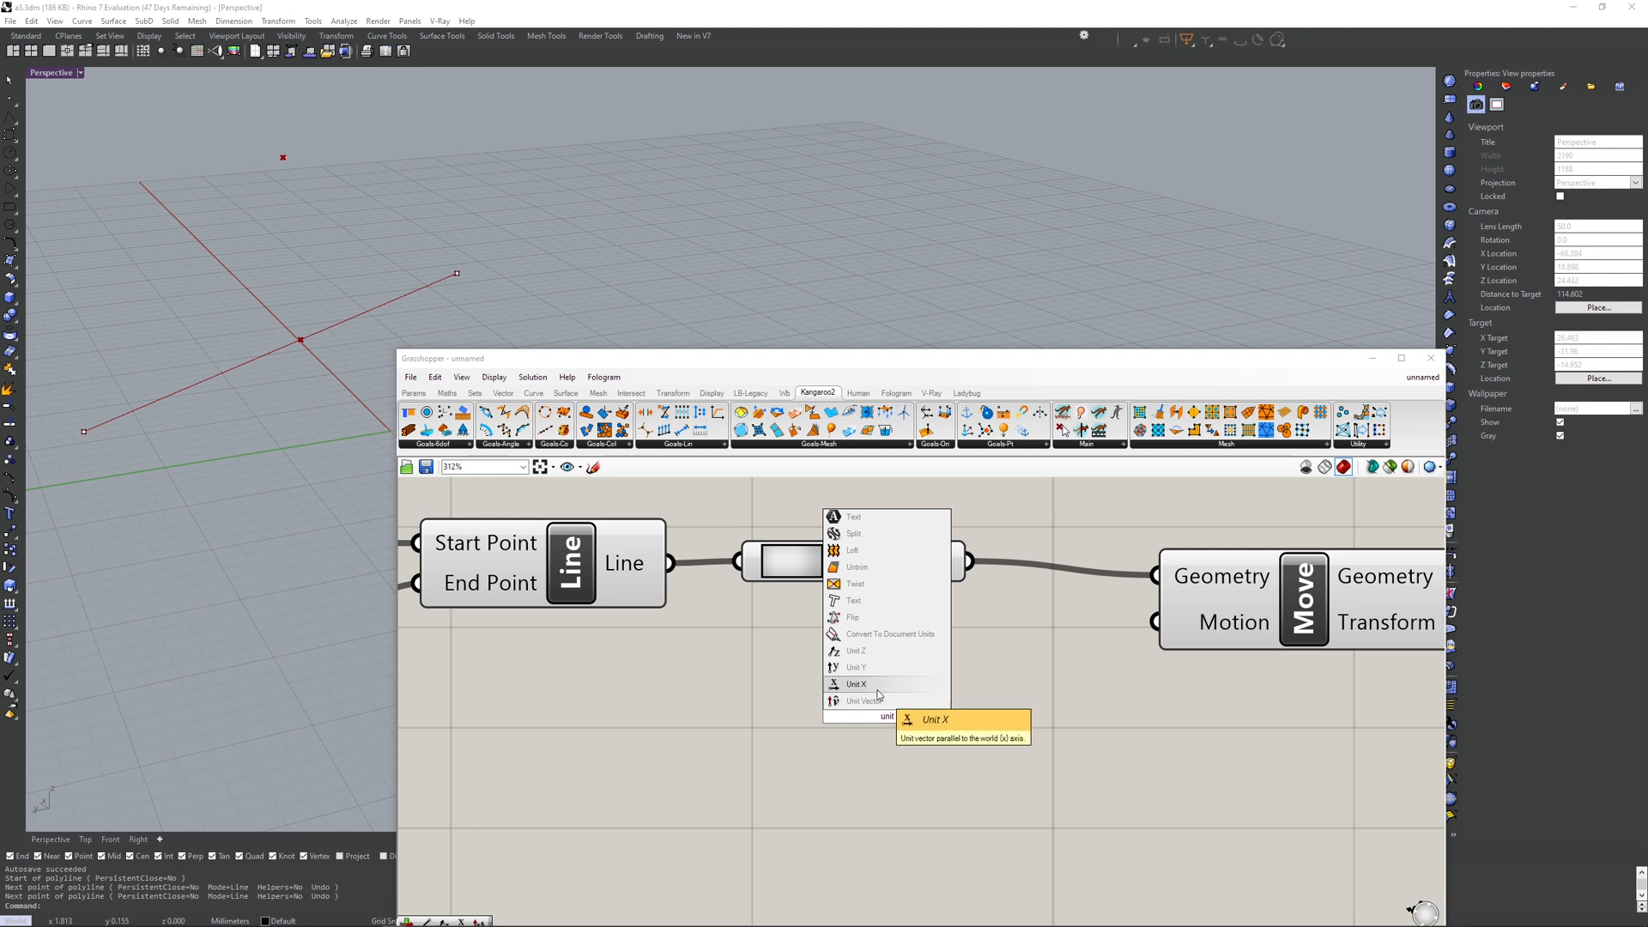
{"action": "key", "text": "Return"}
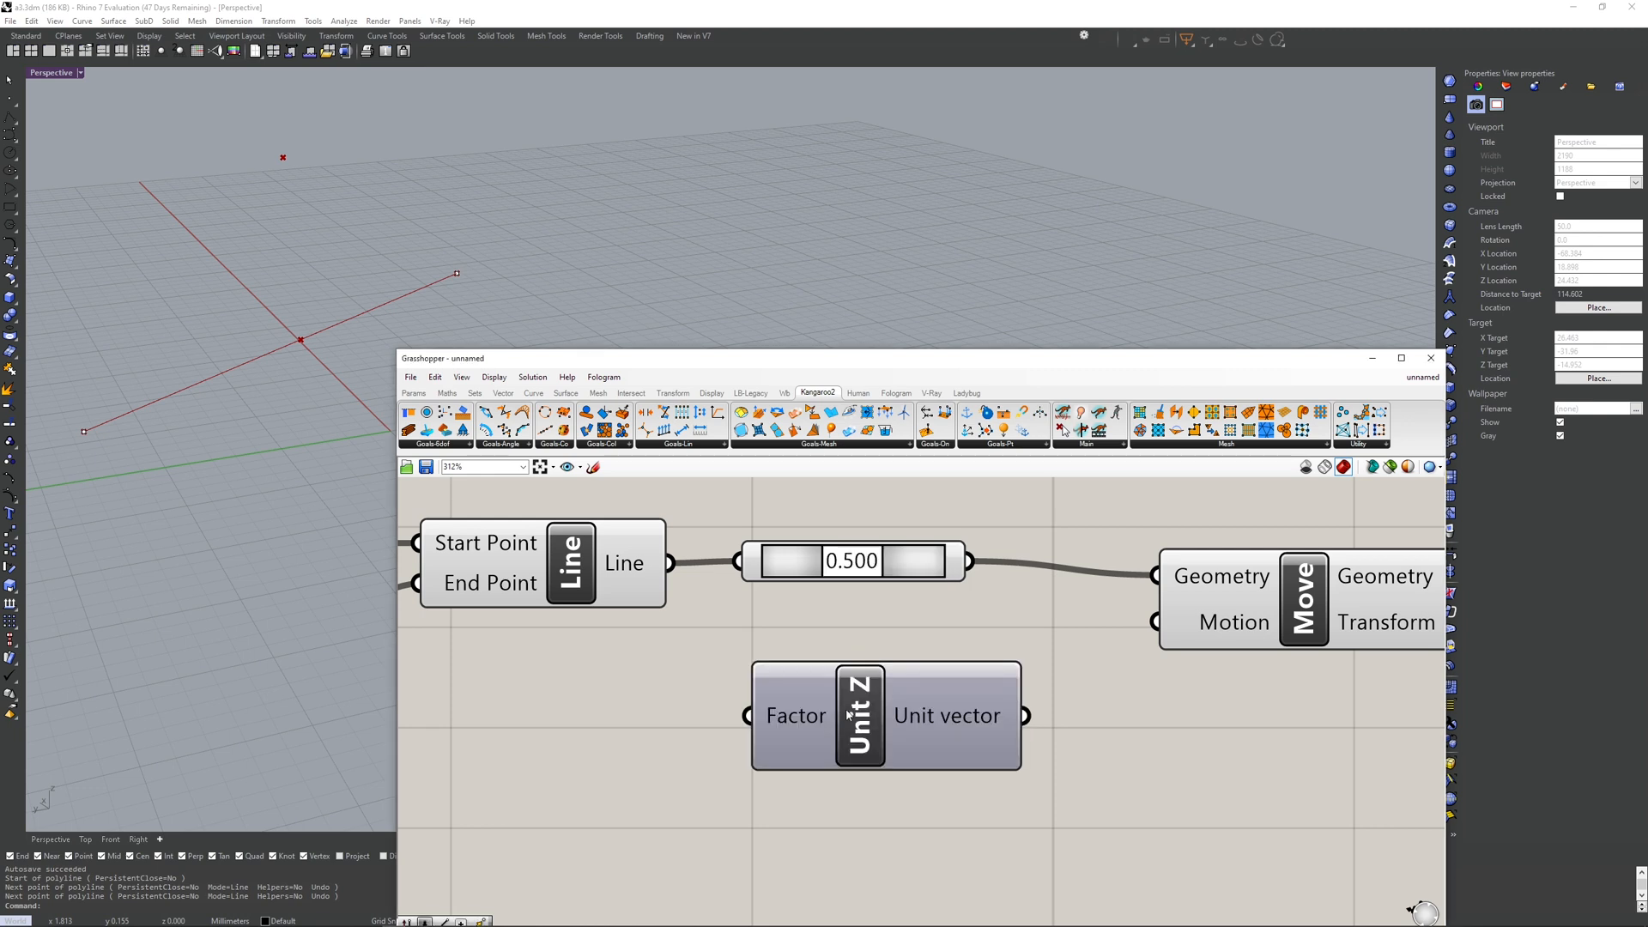
{"action": "left_click_drag", "start_coordinate": [1024, 715], "coordinate": [1186, 612]}
{"action": "scroll", "coordinate": [1414, 608], "scroll_direction": "down", "scroll_amount": 2}
{"action": "left_click_drag", "start_coordinate": [968, 686], "coordinate": [1006, 699]}
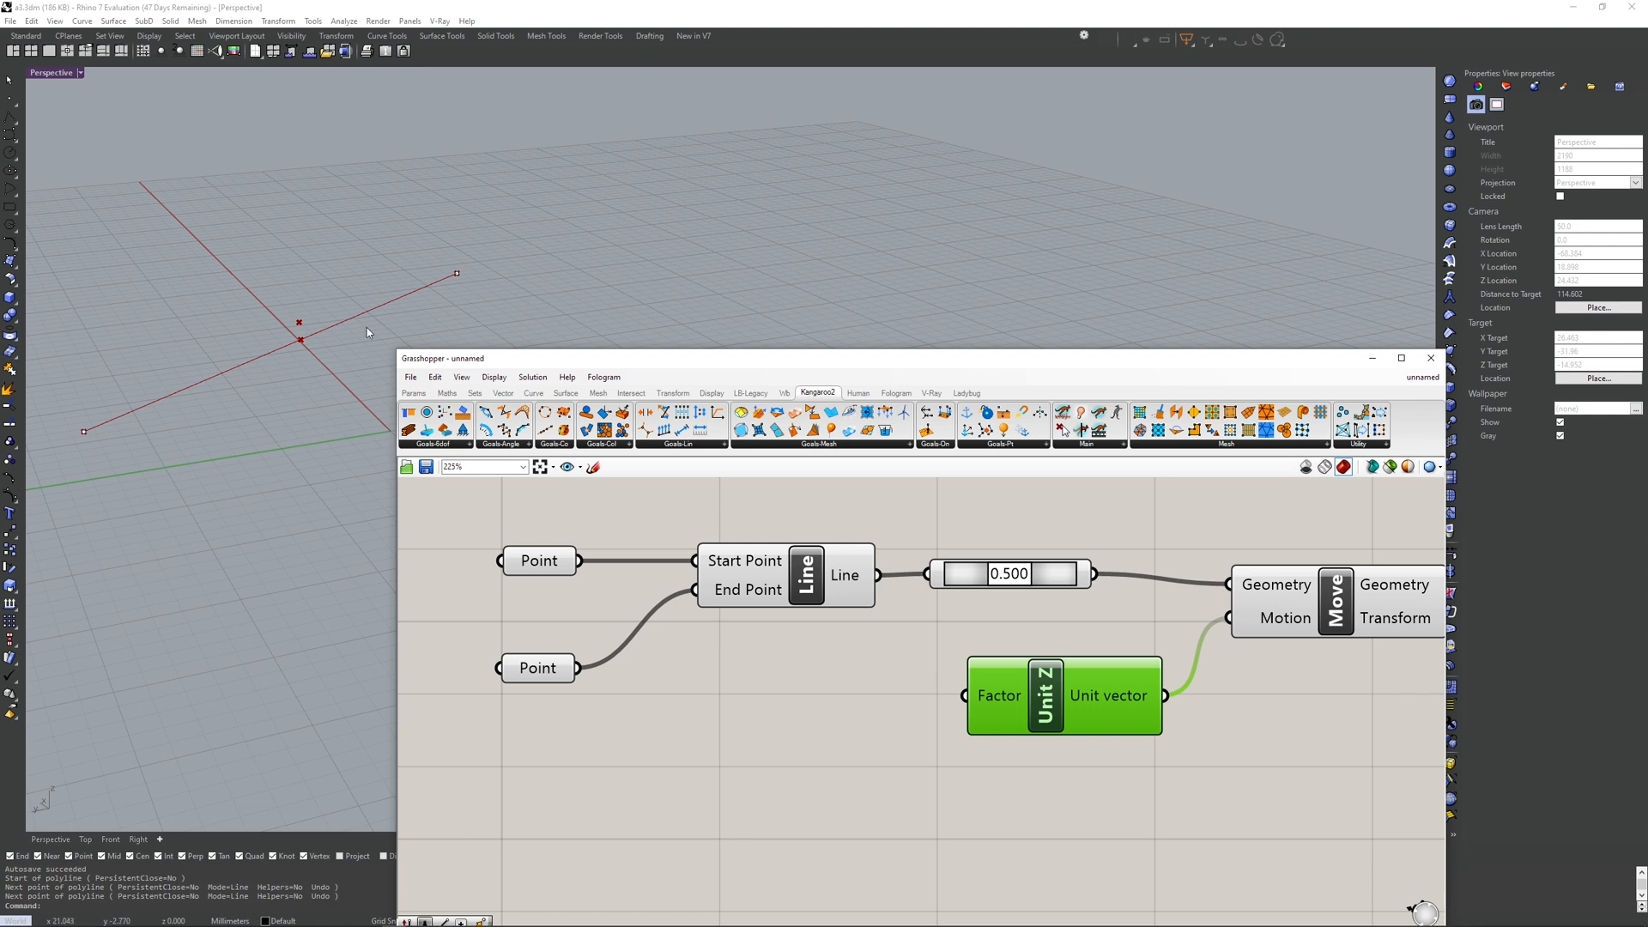
{"action": "left_click", "coordinate": [1371, 594]}
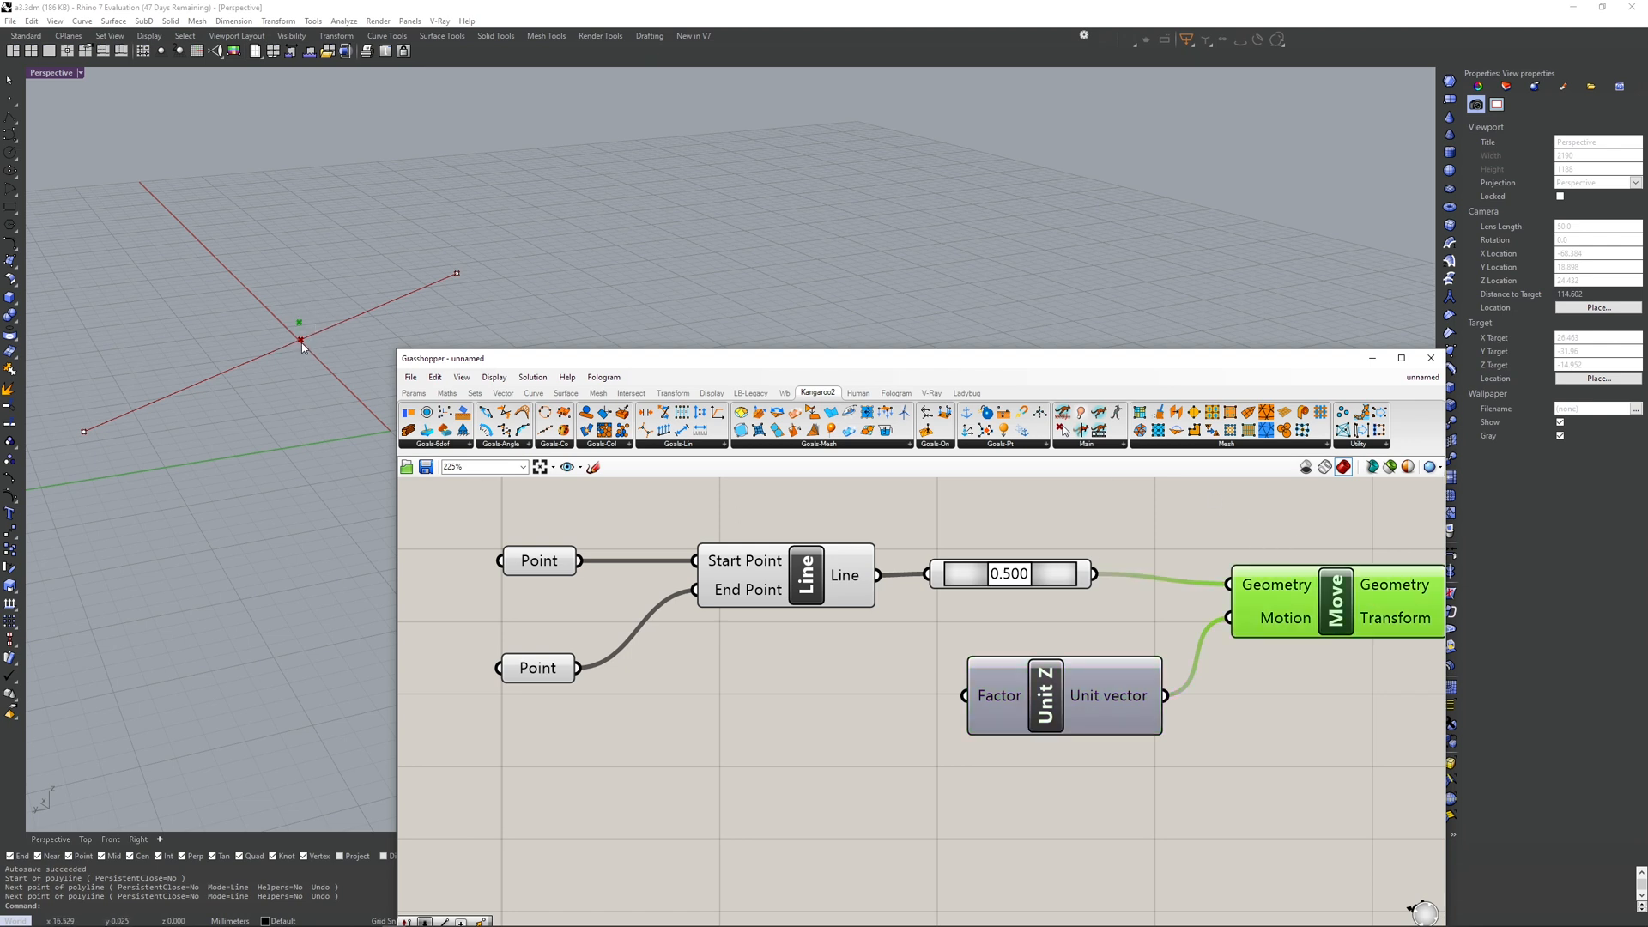
- Add a default Number Slider to the canvas near the Unit Z component
{"action": "double_click", "coordinate": [776, 752]}
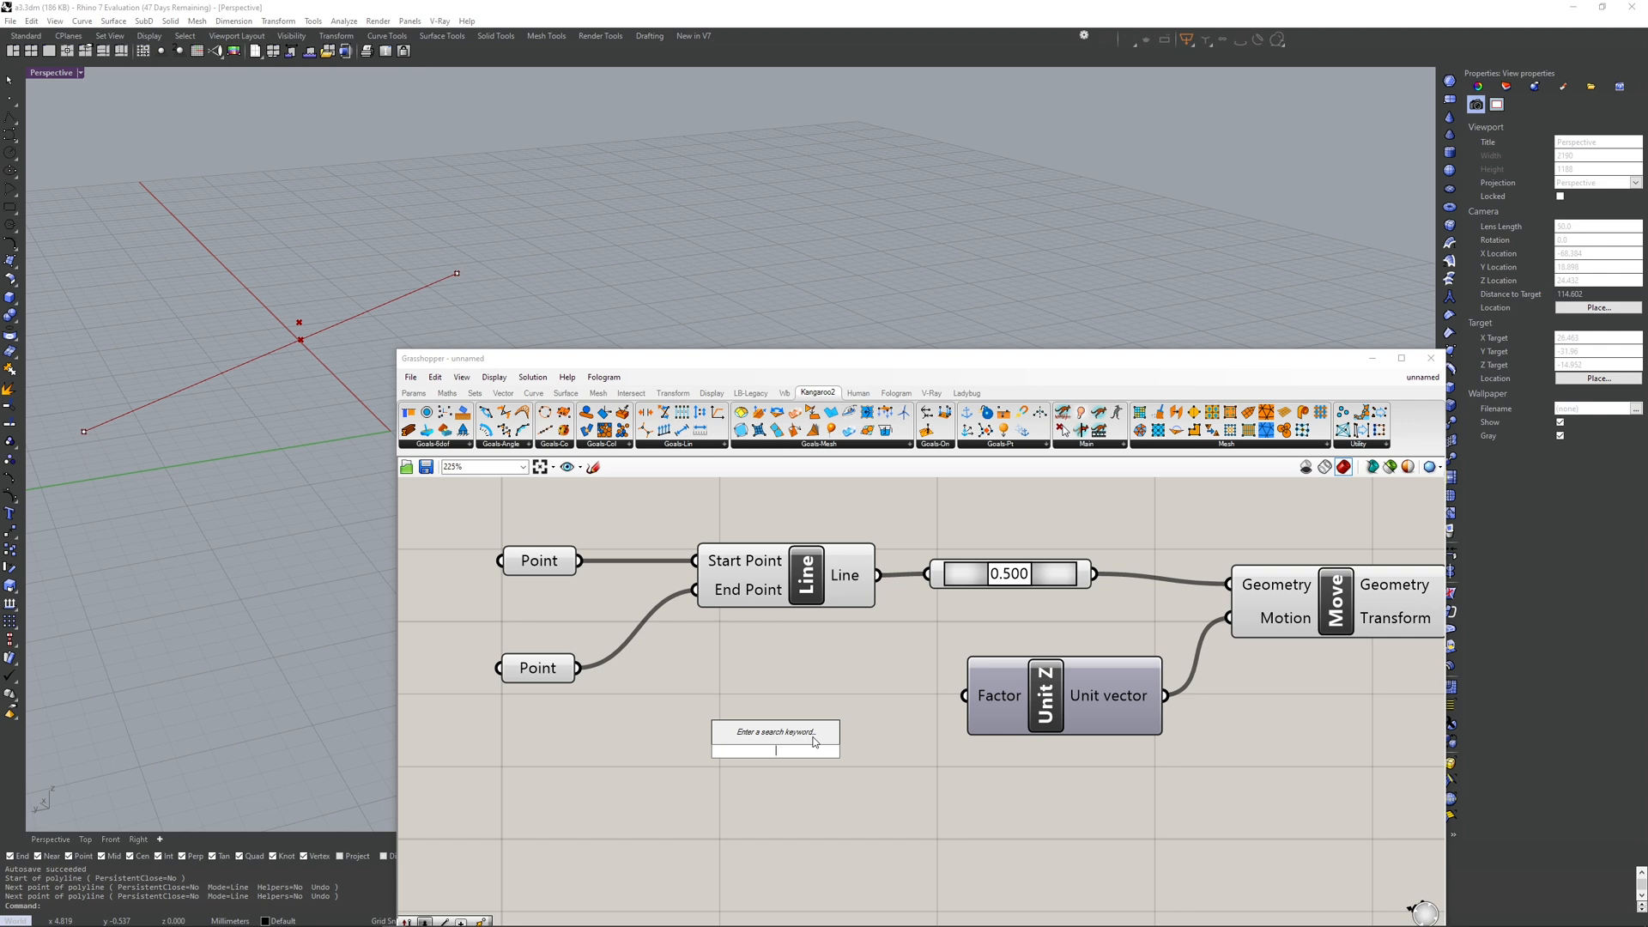
{"action": "type", "text": "slider"}
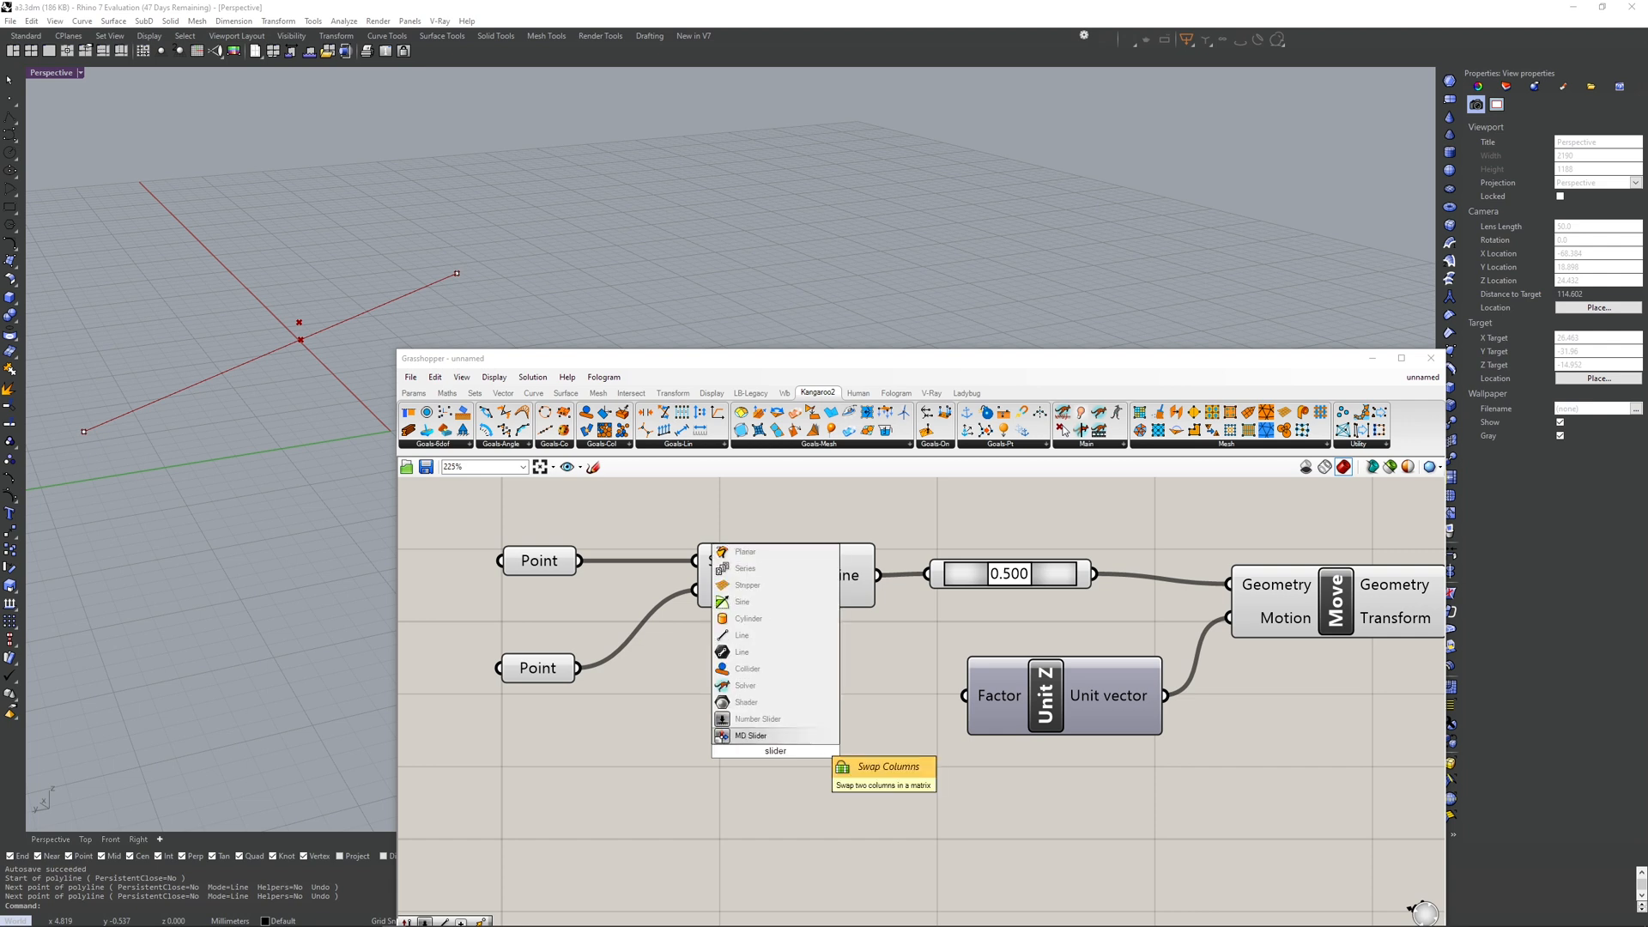
{"action": "key", "text": "BackSpace"}
{"action": "key", "text": "BackSpace"}
{"action": "key", "text": "BackSpace"}
{"action": "key", "text": "BackSpace"}
{"action": "key", "text": "BackSpace"}
{"action": "key", "text": "BackSpace"}
{"action": "type", "text": "number"}
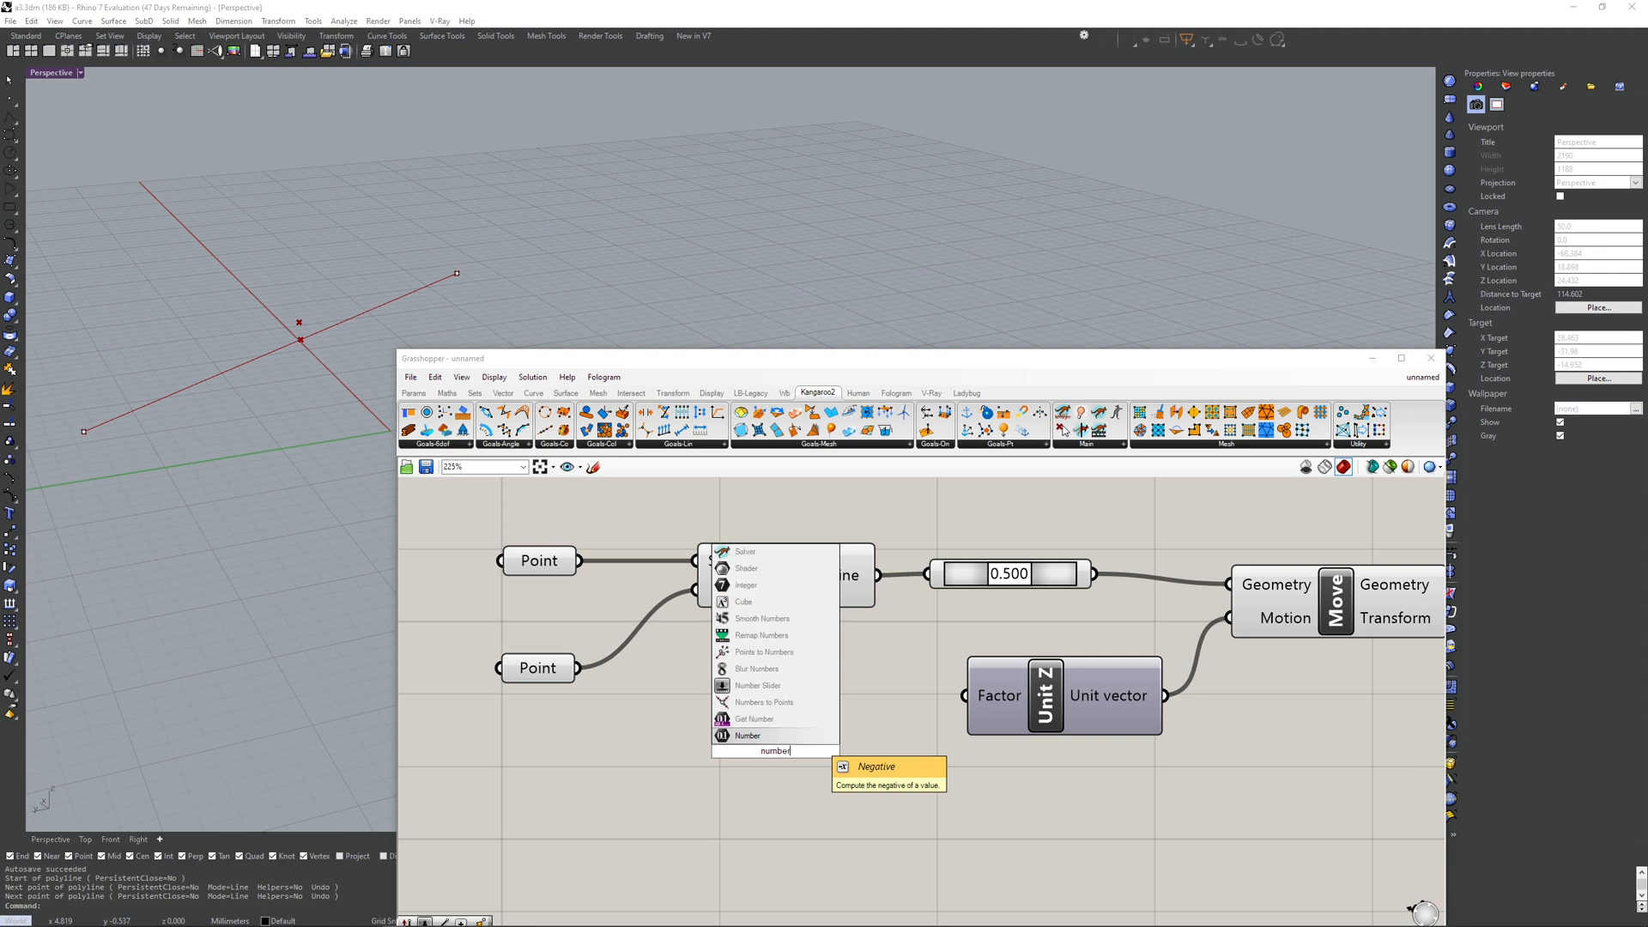
{"action": "key", "text": "Up"}
{"action": "key", "text": "Up"}
{"action": "key", "text": "Up"}
{"action": "key", "text": "Return"}
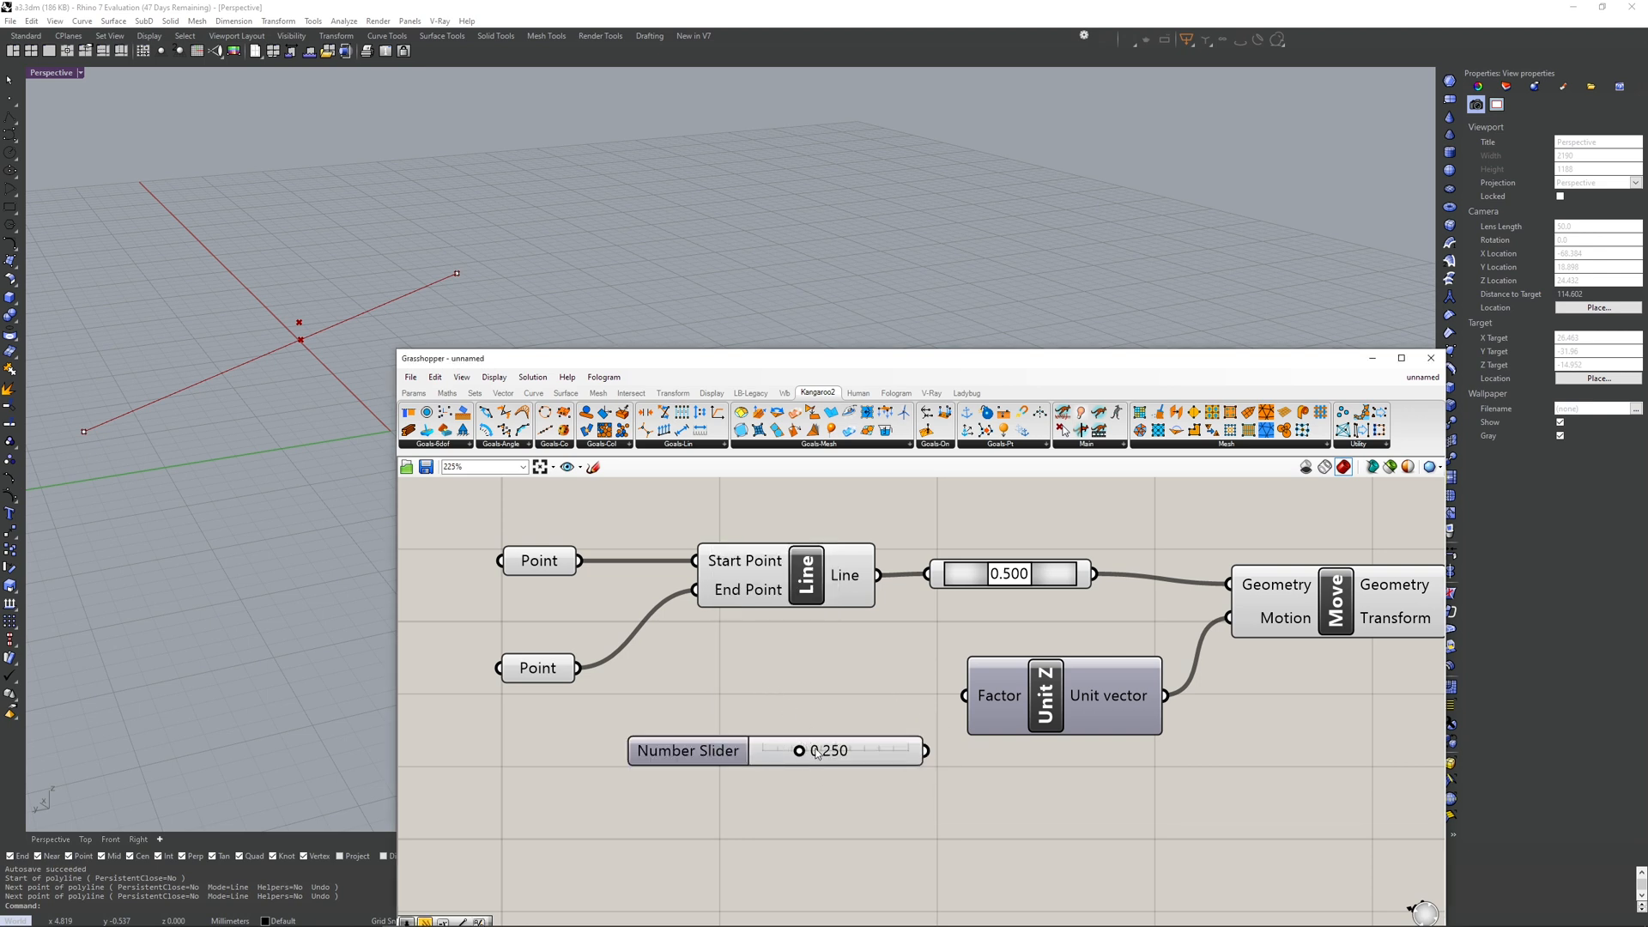
- Try the slider's rounding types and one-digit accuracy, discard the settings and delete the slider
{"action": "left_click_drag", "start_coordinate": [799, 751], "coordinate": [863, 751]}
{"action": "double_click", "coordinate": [726, 753]}
{"action": "double_click", "coordinate": [756, 772]}
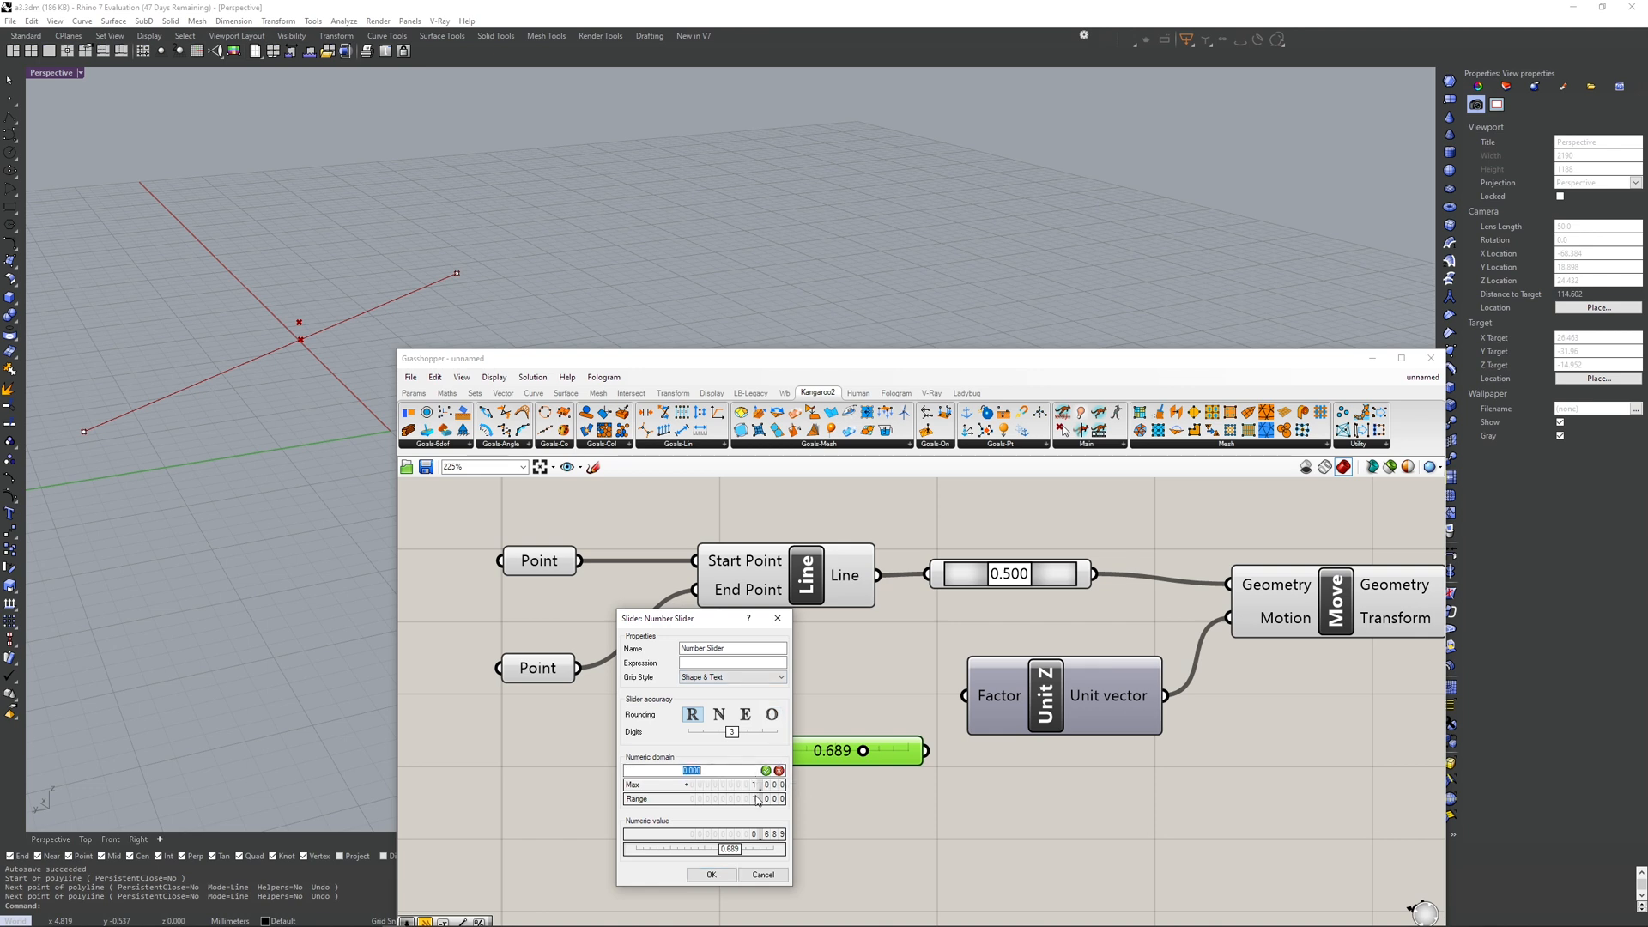
{"action": "left_click", "coordinate": [763, 875]}
{"action": "double_click", "coordinate": [714, 753]}
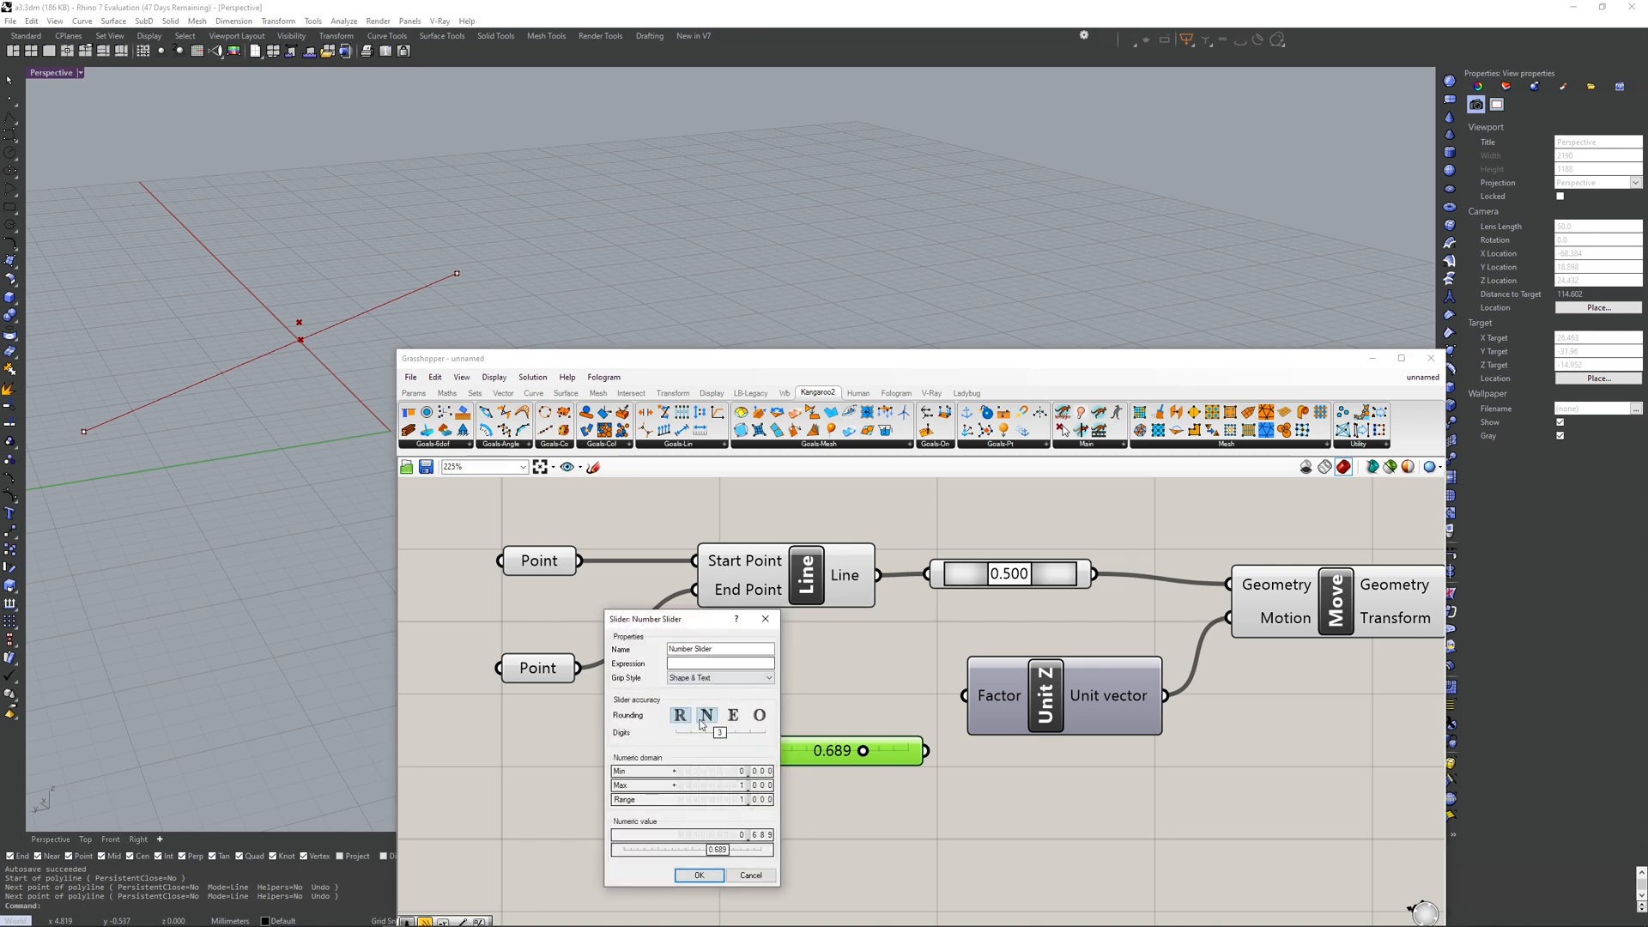
{"action": "left_click", "coordinate": [705, 715]}
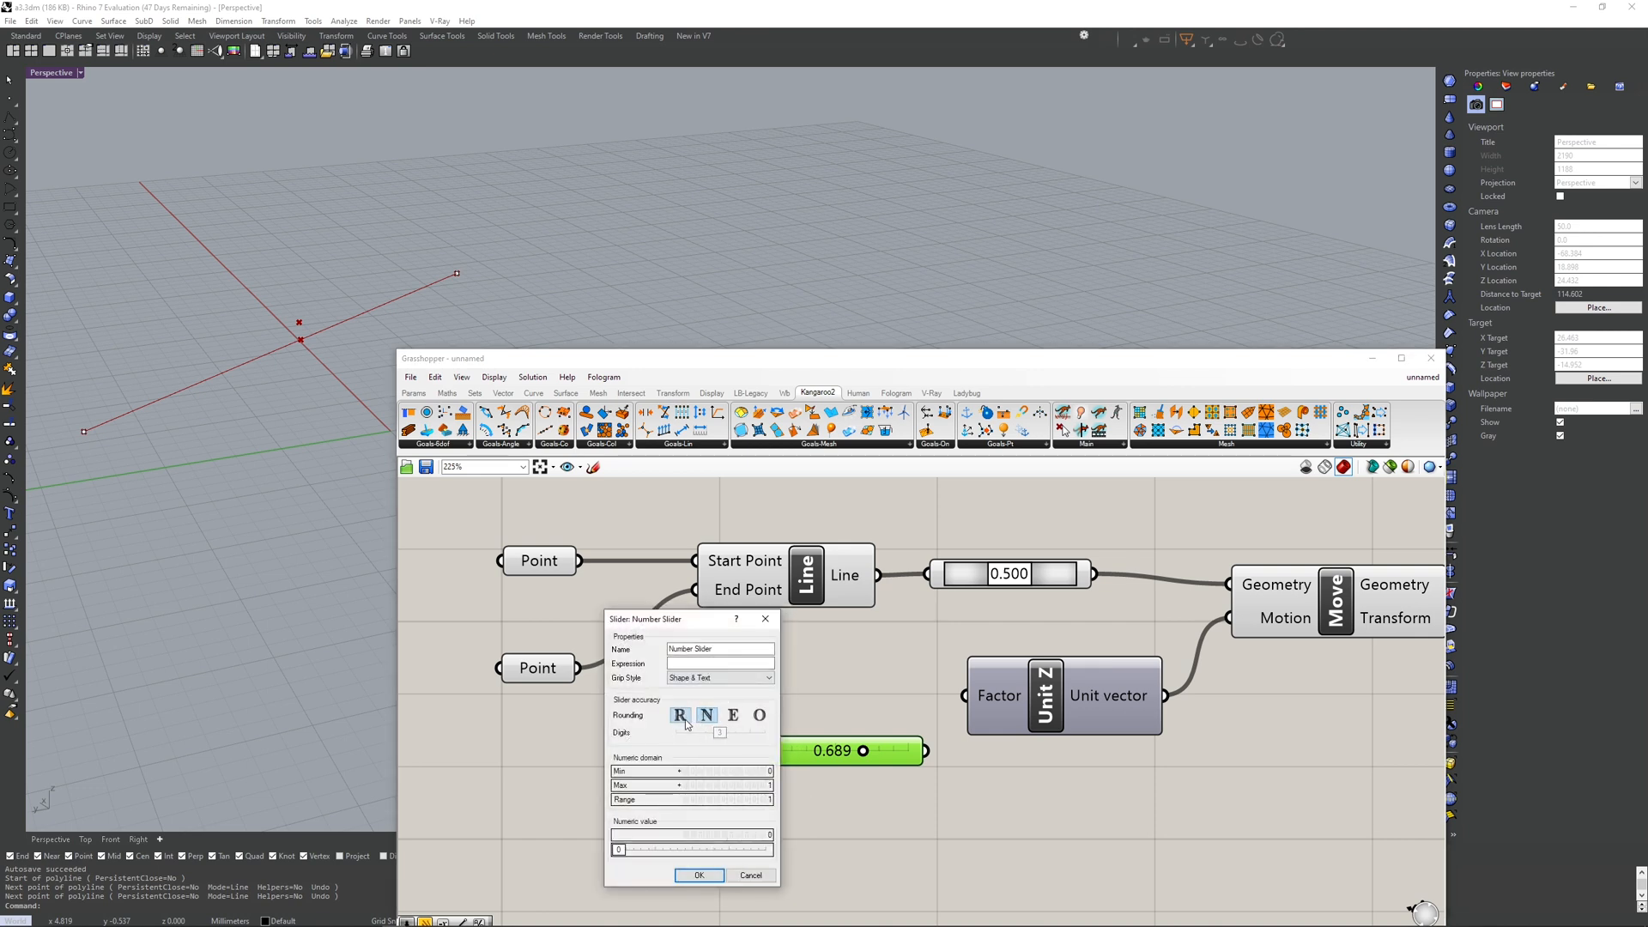
{"action": "left_click", "coordinate": [686, 717]}
{"action": "mouse_move", "coordinate": [719, 733]}
{"action": "left_mouse_down"}
{"action": "mouse_move", "coordinate": [687, 738]}
{"action": "mouse_move", "coordinate": [708, 742]}
{"action": "left_mouse_up"}
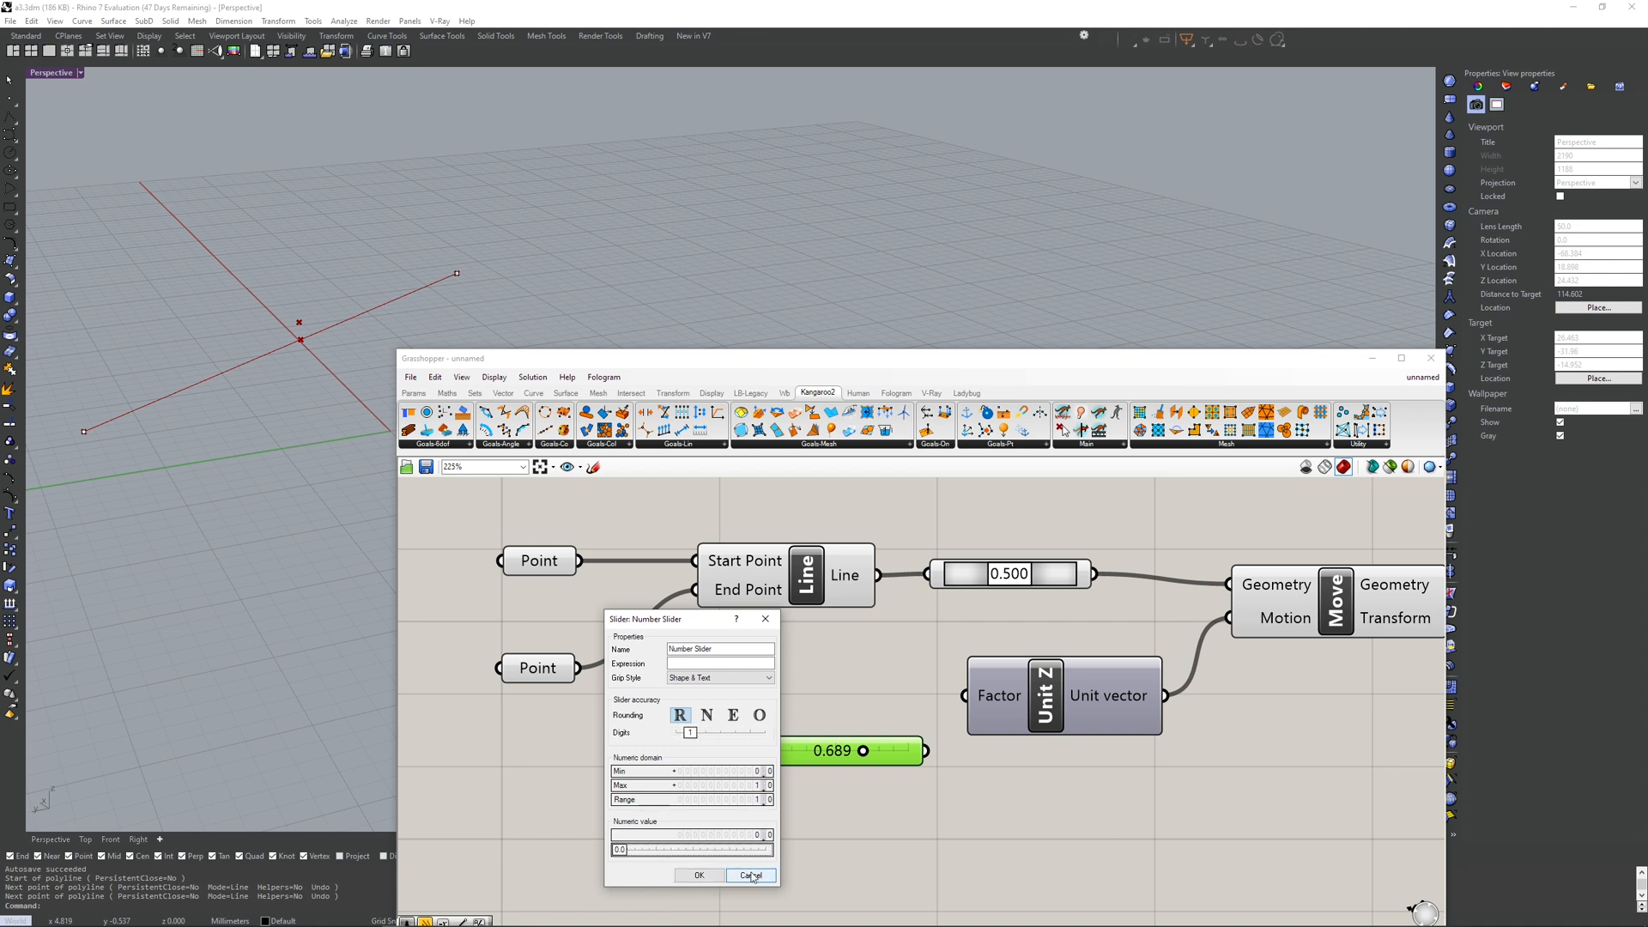
{"action": "left_click", "coordinate": [750, 874]}
{"action": "key", "text": "Delete"}
- Create a Number Slider from the range 0<1.000<5 below the Line component
{"action": "double_click", "coordinate": [722, 754]}
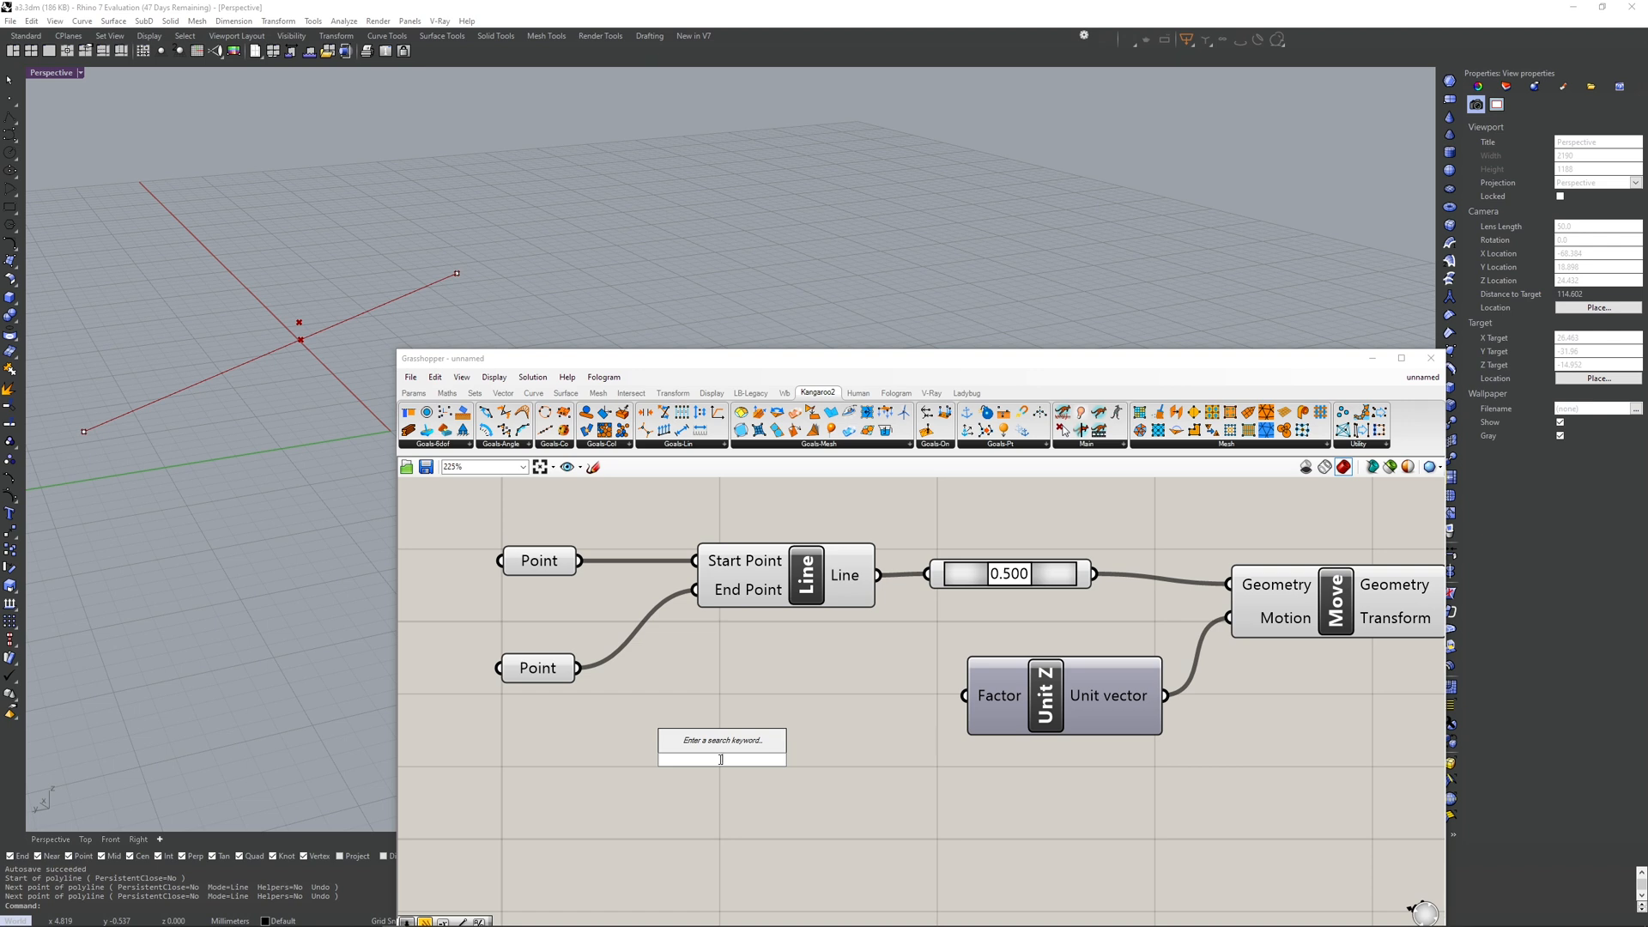
{"action": "type", "text": "0"}
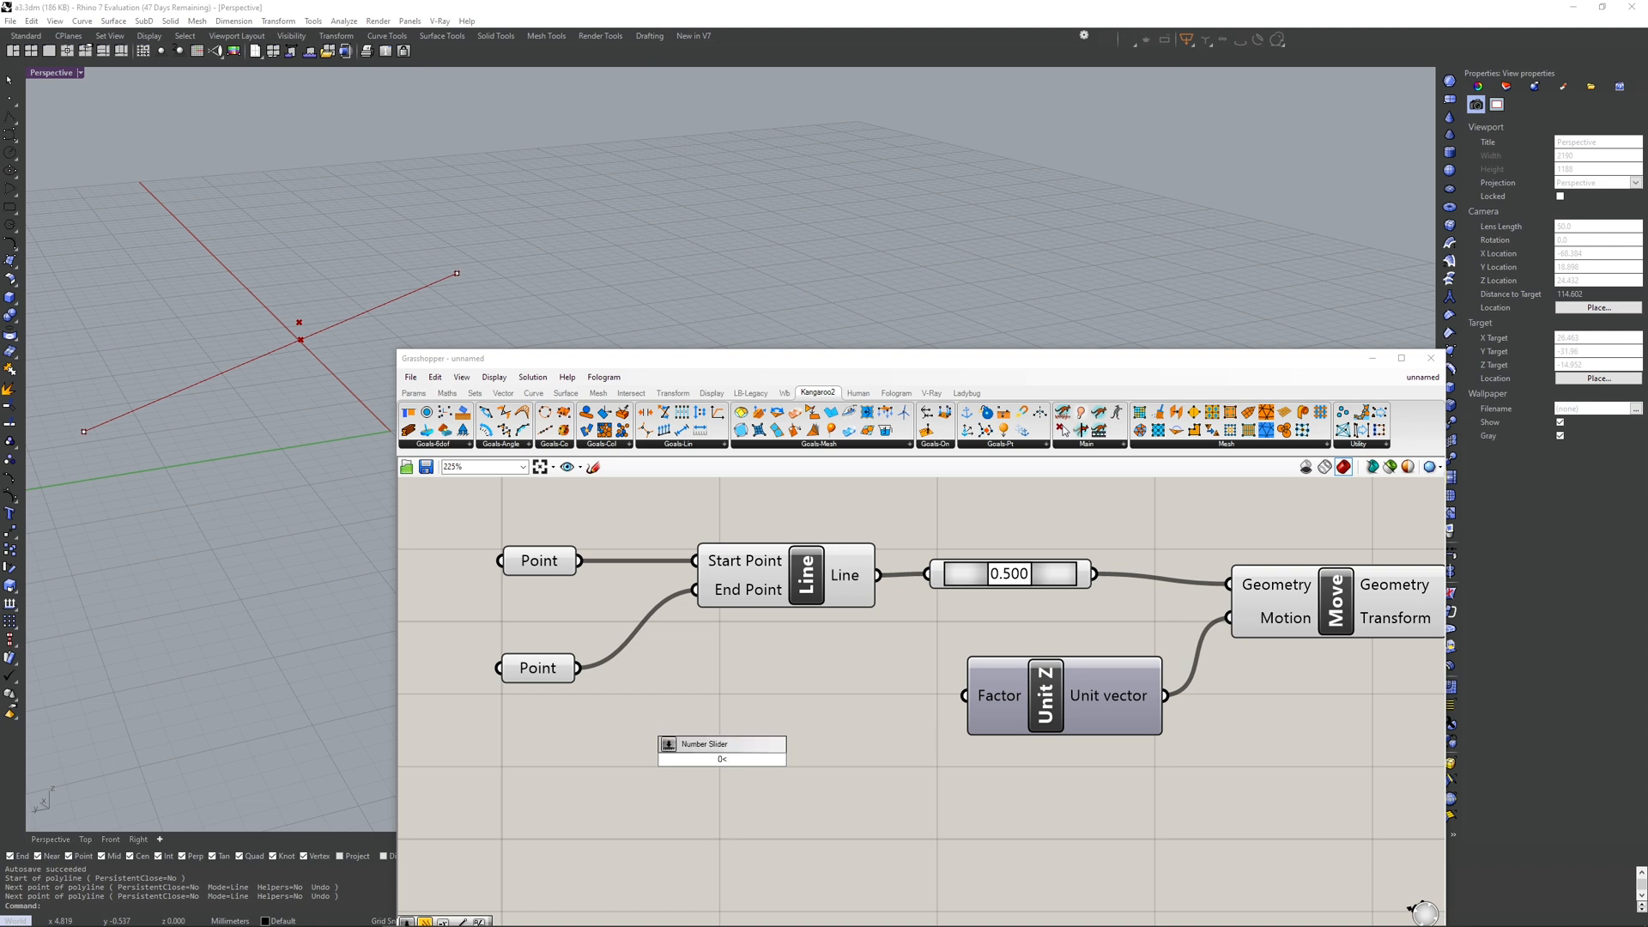
{"action": "type", "text": "<1<45"}
{"action": "type", "text": "00"}
{"action": "type", "text": "0<5"}
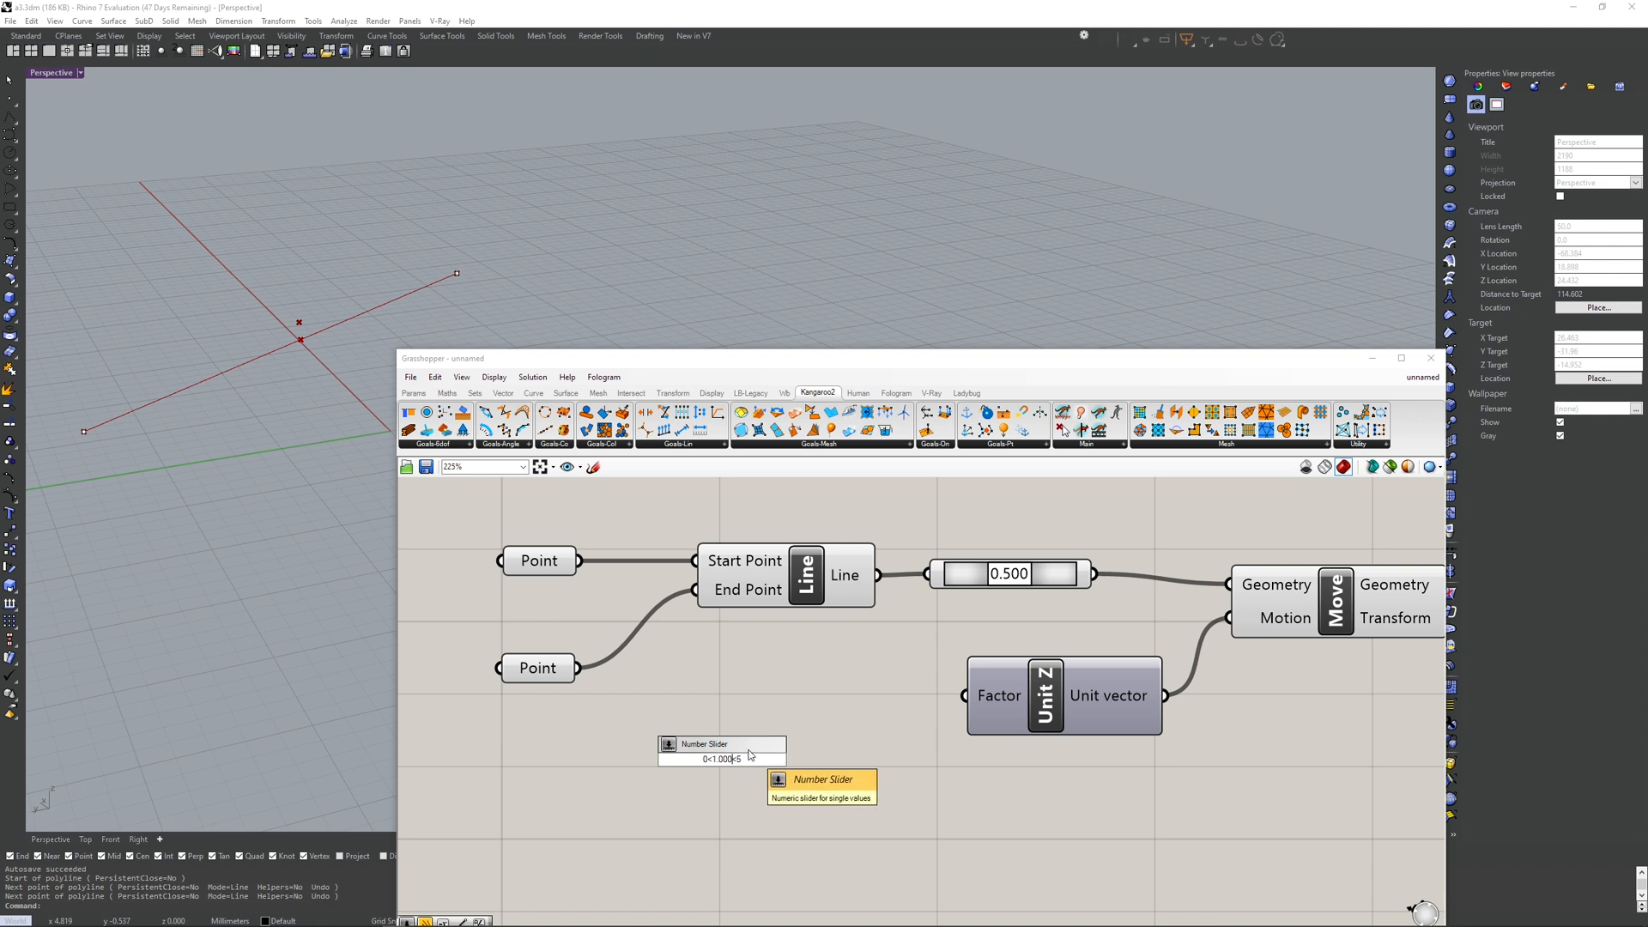
{"action": "key", "text": "Return"}
- Feed the Number Slider into the Unit Z component's Factor input and set the slider to 2.442
{"action": "left_click_drag", "start_coordinate": [775, 760], "coordinate": [965, 695]}
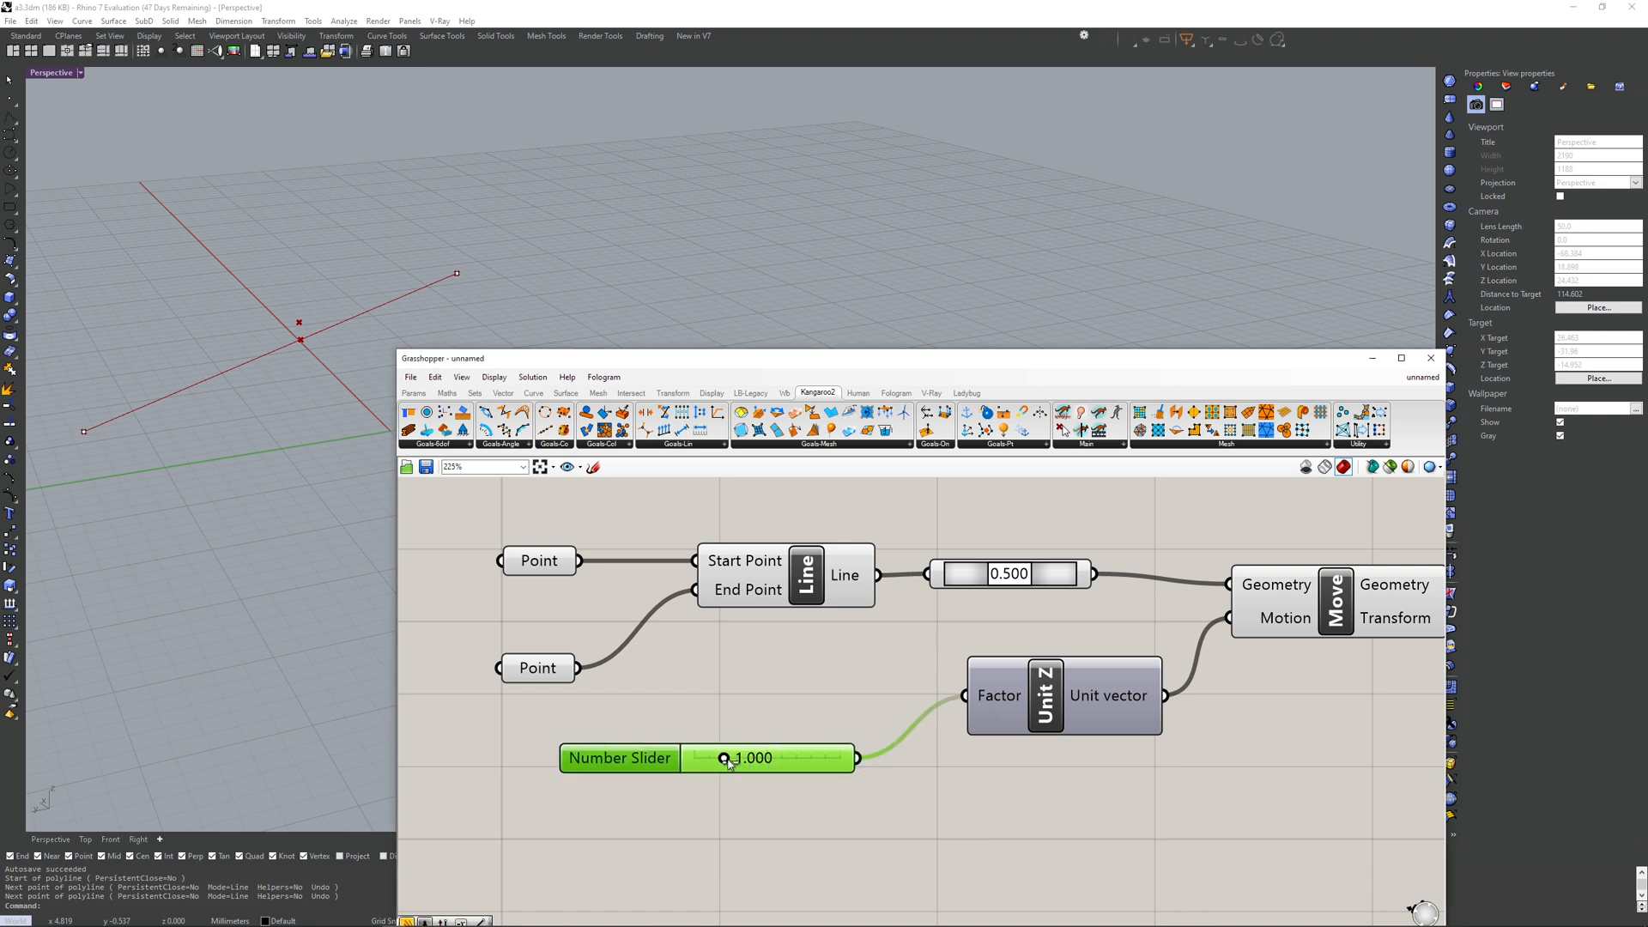
{"action": "left_click_drag", "start_coordinate": [725, 760], "coordinate": [770, 766]}
{"action": "scroll", "coordinate": [913, 718], "scroll_direction": "down", "scroll_amount": 2}
{"action": "right_click_drag", "start_coordinate": [1232, 657], "coordinate": [1028, 665]}
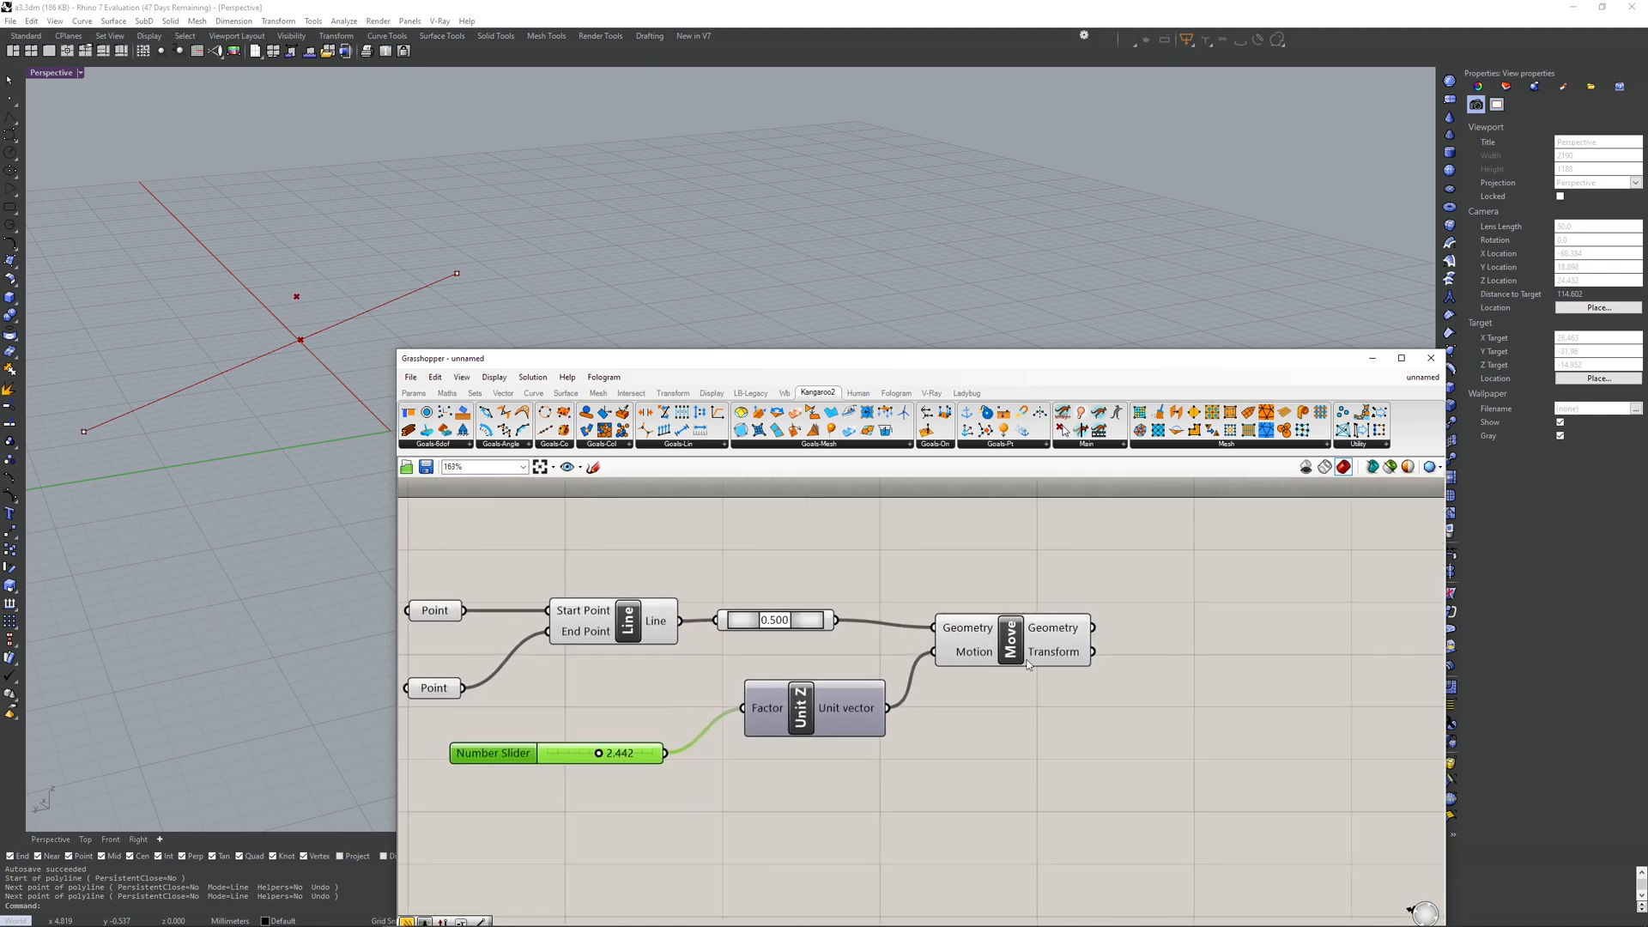
- Duplicate the Move component with its connections below the original and reposition Unit Z in line with the Number Slider
{"action": "left_click_drag", "start_coordinate": [1016, 651], "coordinate": [1085, 724]}
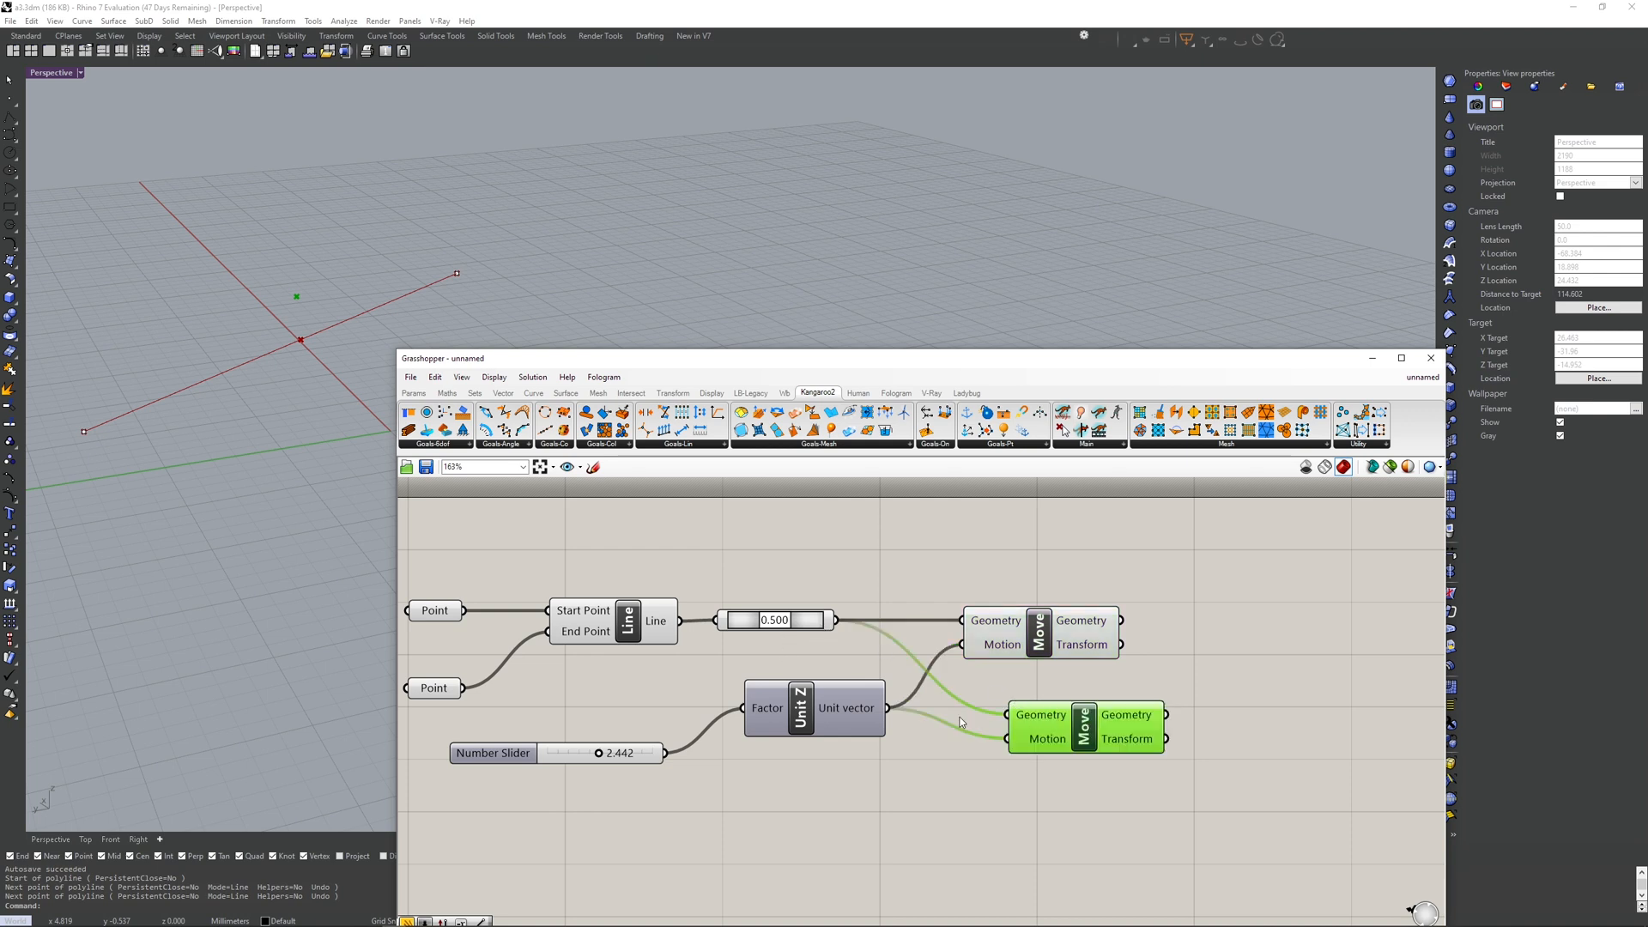
{"action": "double_click", "coordinate": [938, 776]}
{"action": "left_click_drag", "start_coordinate": [830, 719], "coordinate": [773, 765]}
{"action": "left_click_drag", "start_coordinate": [792, 698], "coordinate": [732, 783]}
- Add a Reverse vector component fed by the Unit Z vector and use its output as the lower Move component's Motion
{"action": "double_click", "coordinate": [914, 783]}
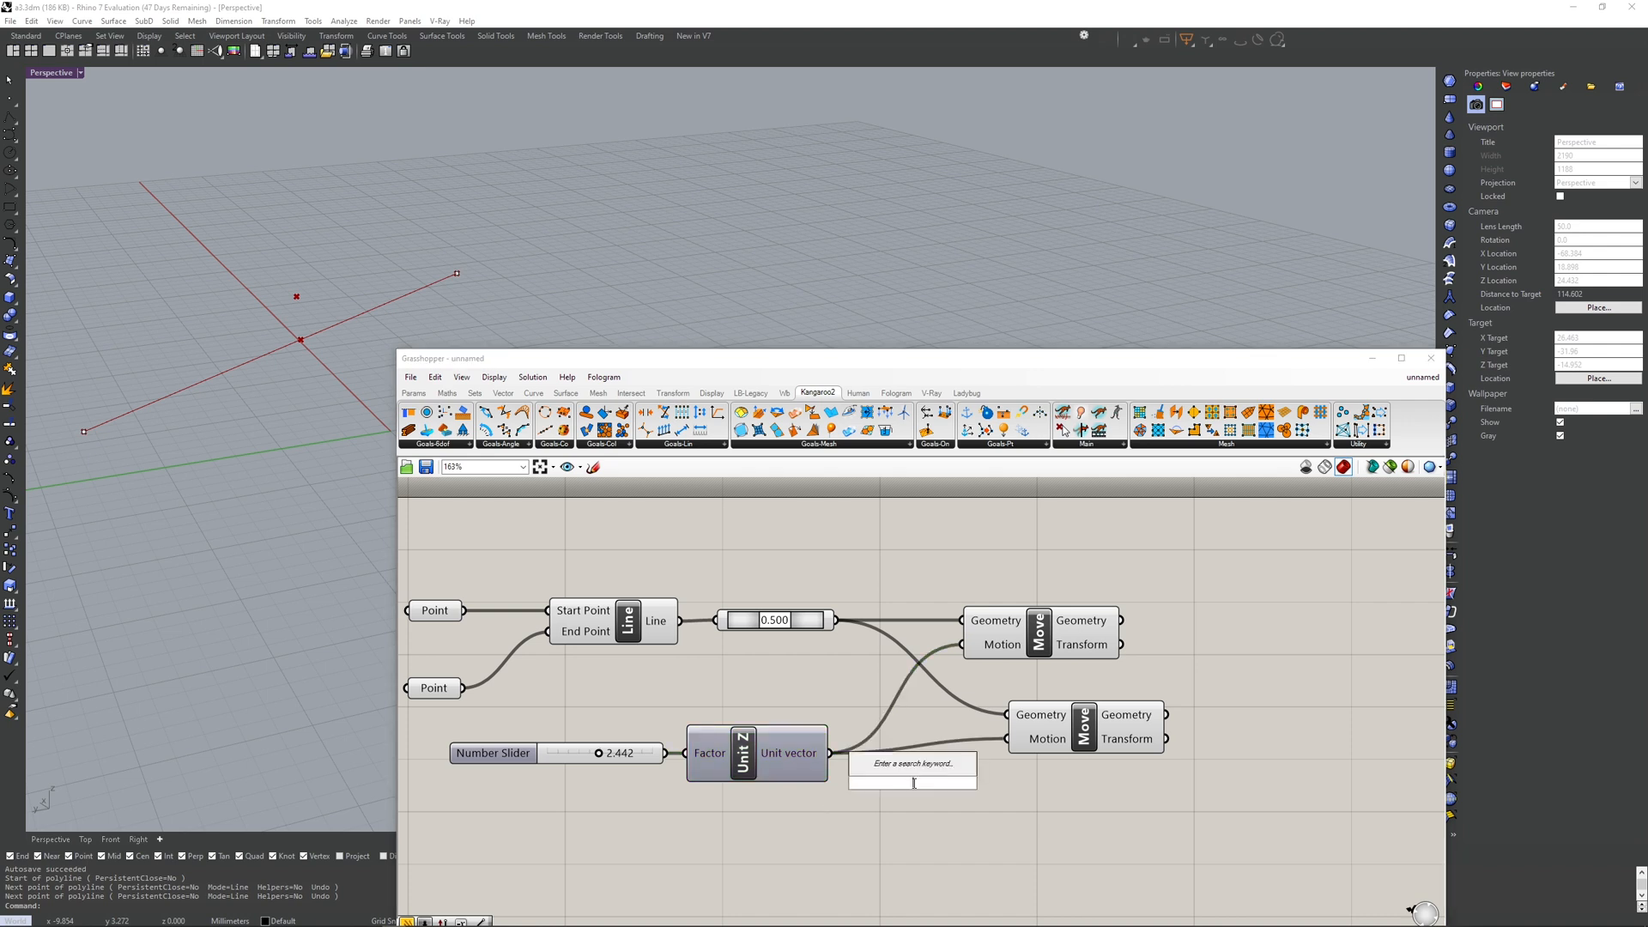
{"action": "type", "text": "reverse"}
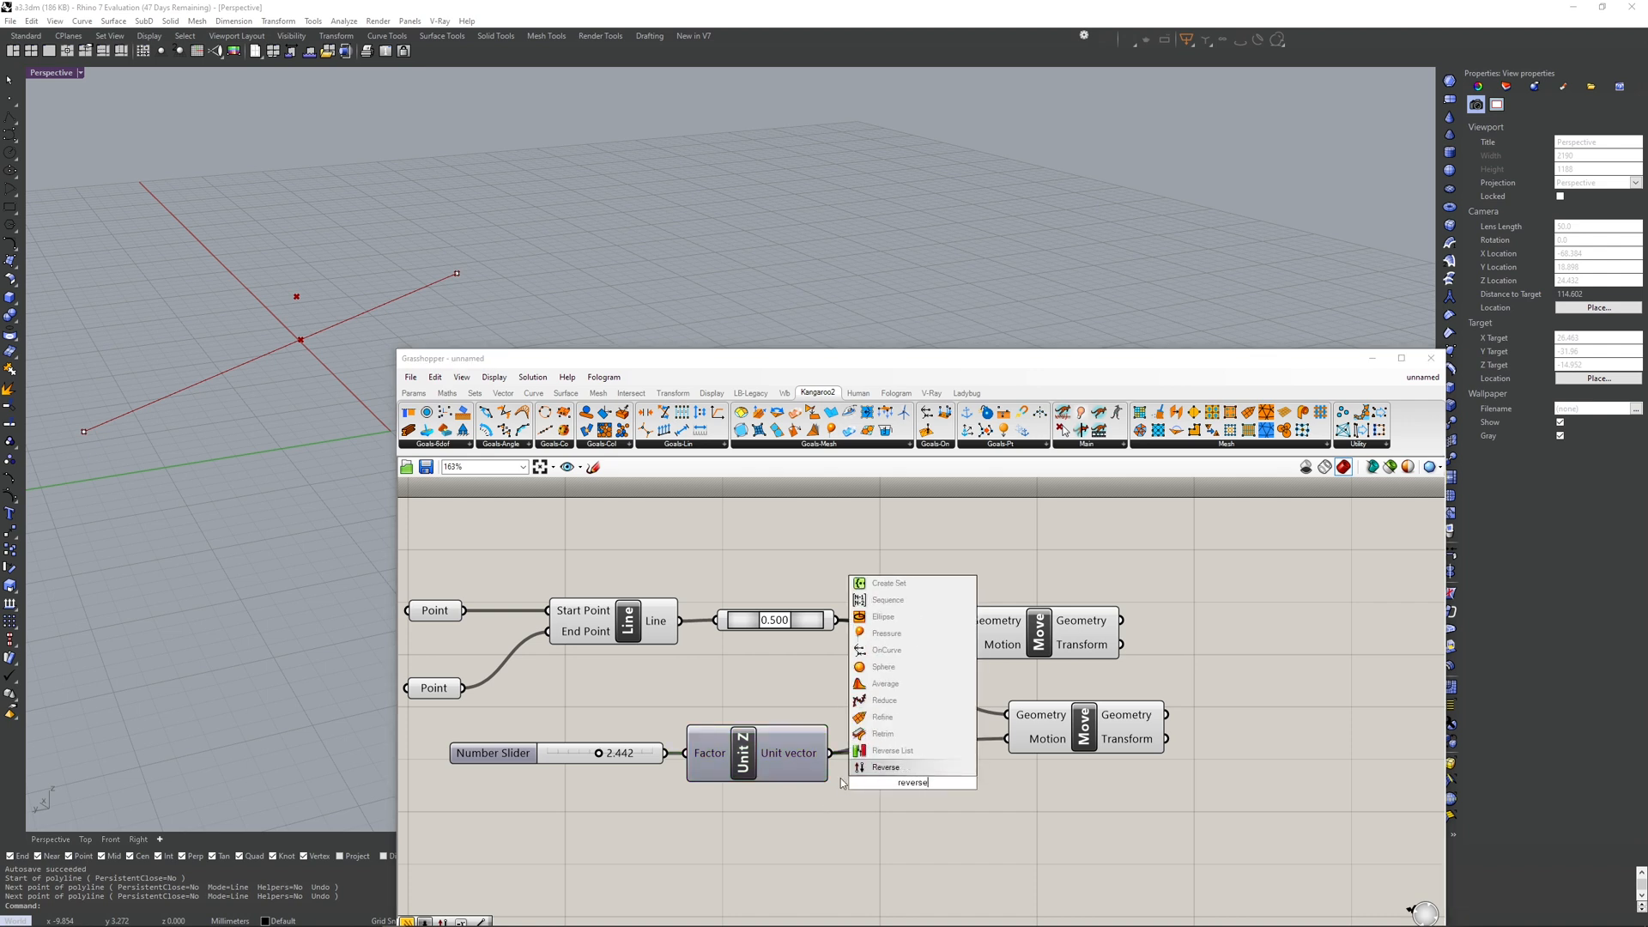
{"action": "left_click", "coordinate": [890, 772]}
{"action": "left_click_drag", "start_coordinate": [830, 753], "coordinate": [1011, 740]}
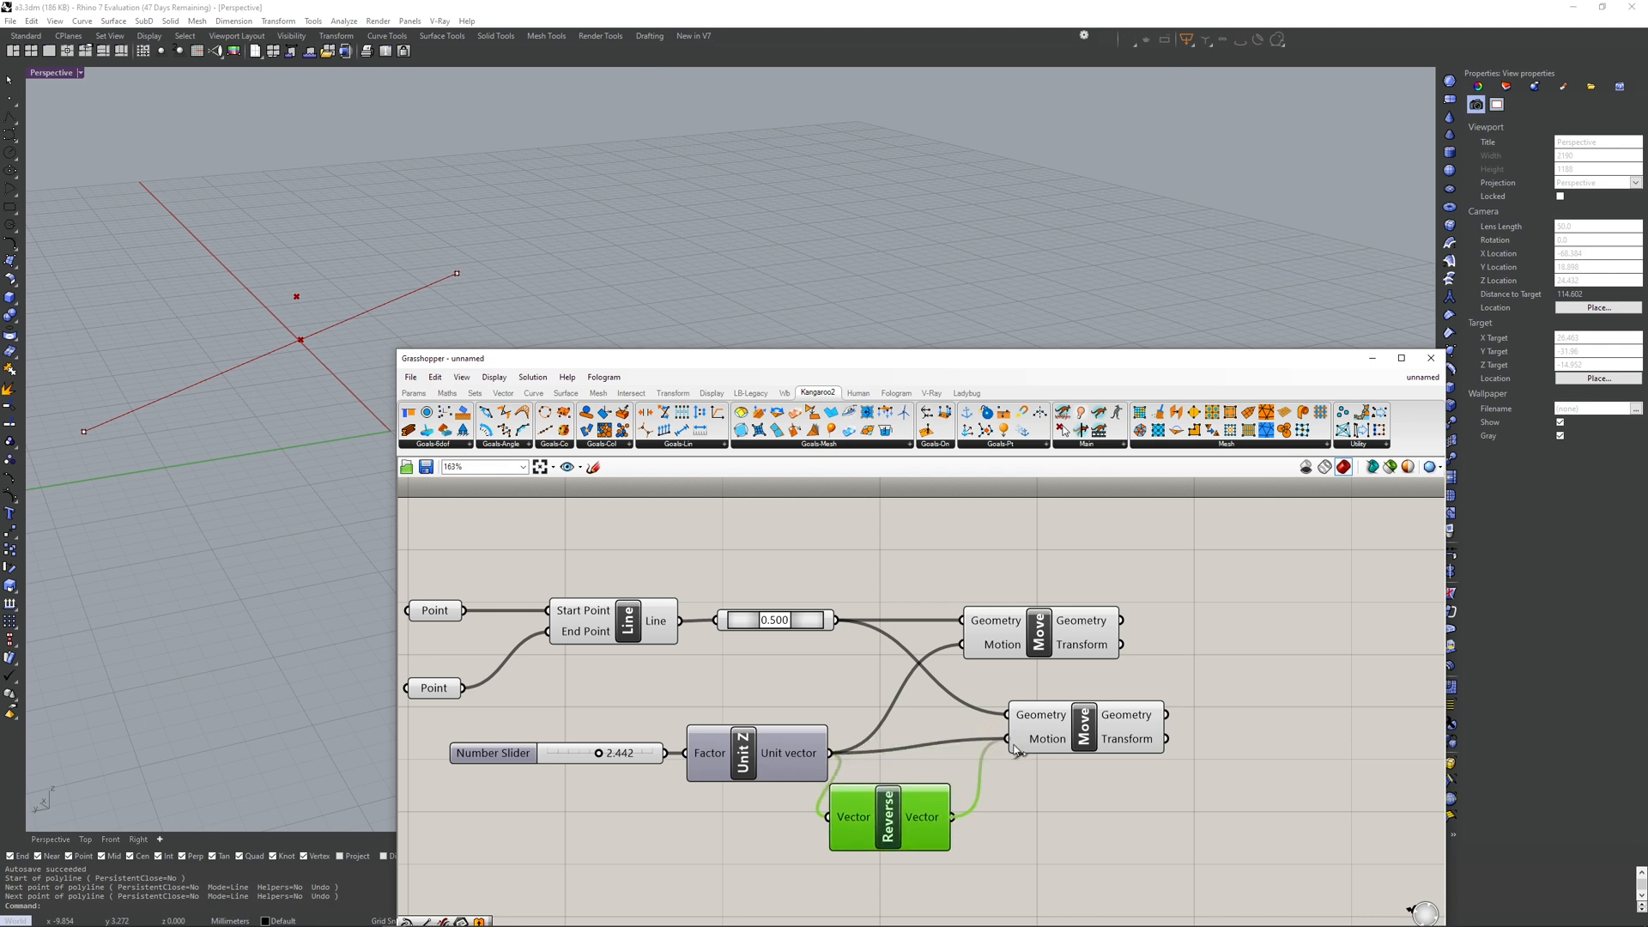
- Select both Move components and the two Point parameters to check where their points lie in the viewport
{"action": "left_click", "coordinate": [1079, 631]}
{"action": "left_click", "coordinate": [1105, 724], "text": "shift"}
{"action": "right_click_drag", "start_coordinate": [1127, 669], "coordinate": [974, 681]}
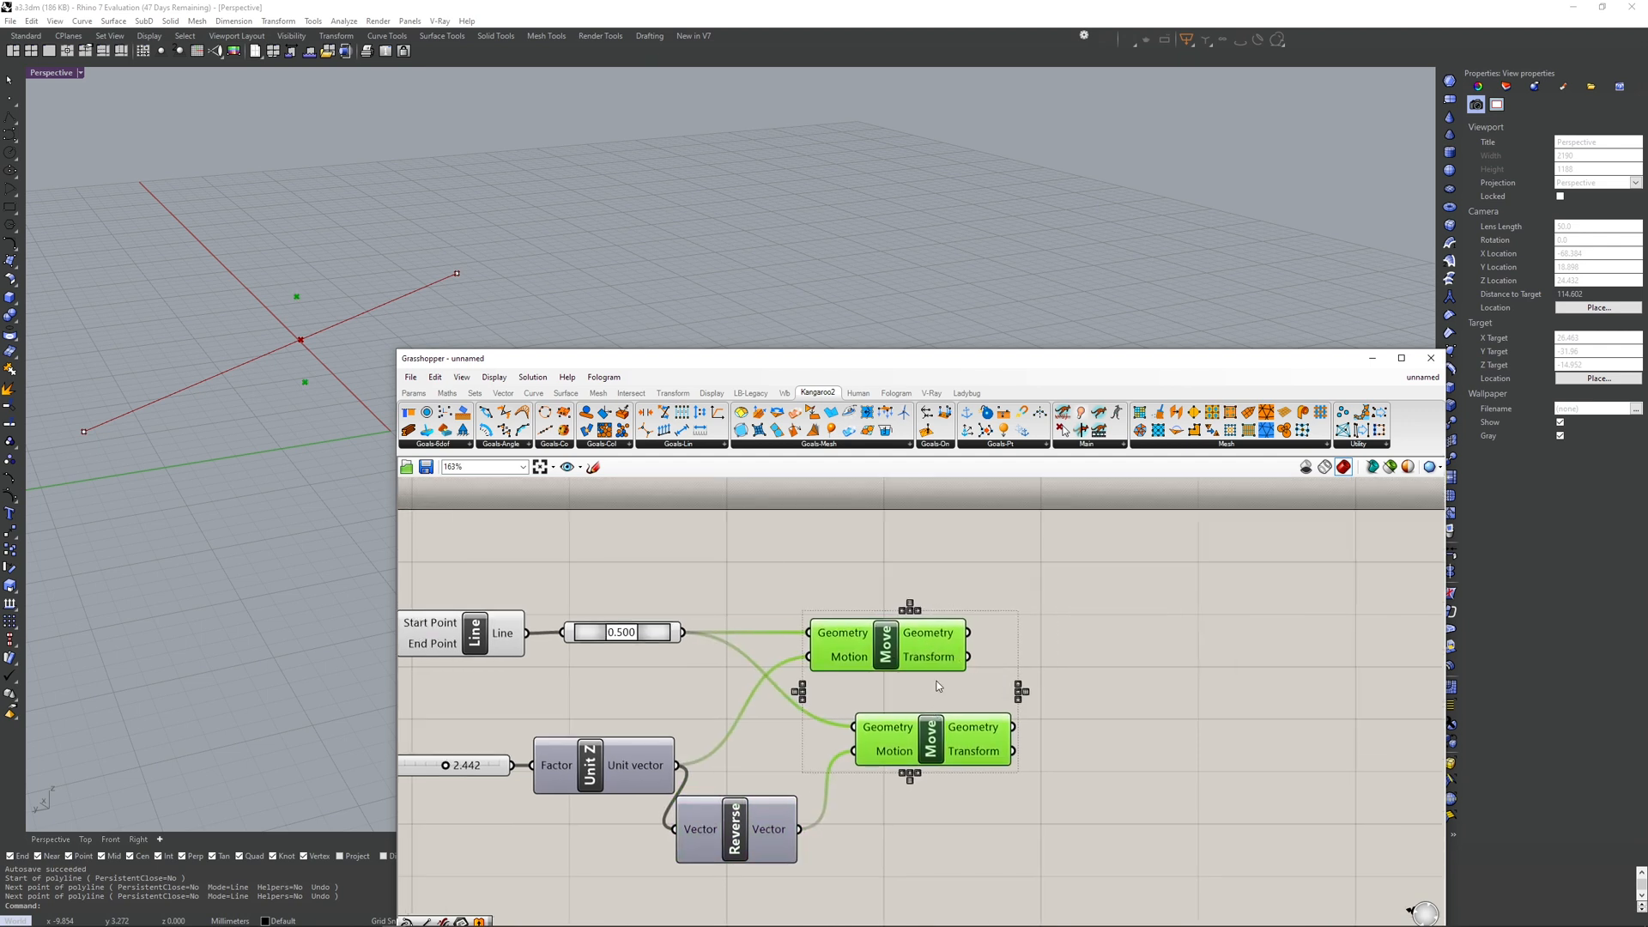
{"action": "right_click", "coordinate": [304, 353]}
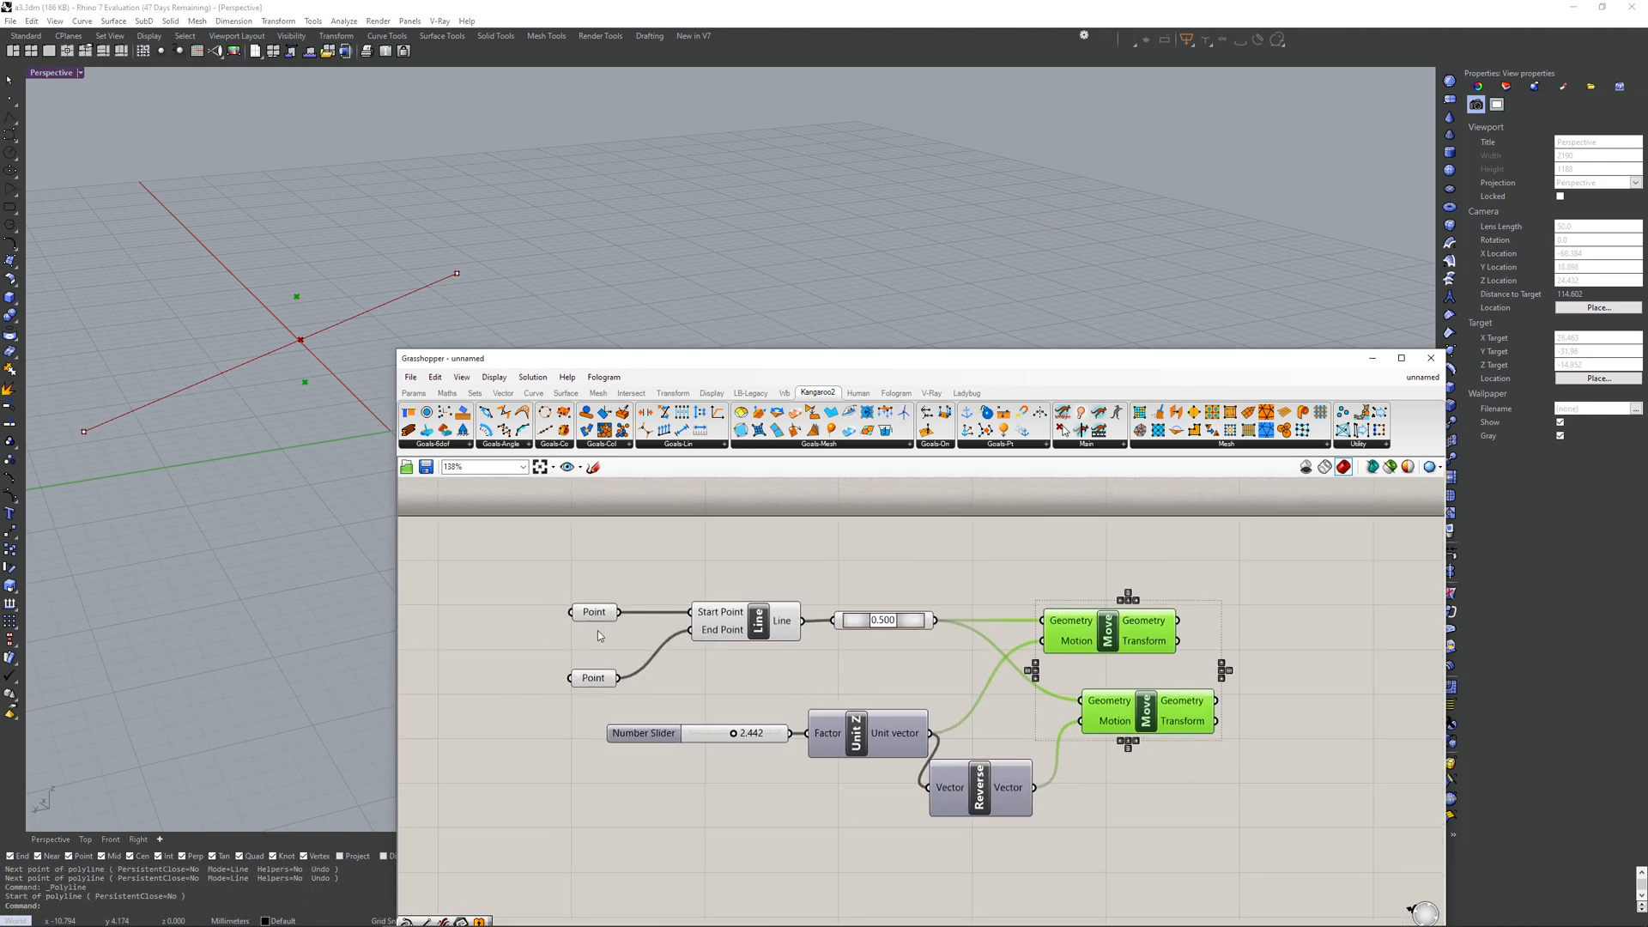
{"action": "left_click", "coordinate": [594, 611]}
{"action": "left_click", "coordinate": [593, 677]}
{"action": "scroll", "coordinate": [1021, 619], "scroll_direction": "down", "scroll_amount": 3}
- Add an Interpolate curve component and place it beyond the two Move components, leaving room between them
{"action": "double_click", "coordinate": [1131, 622]}
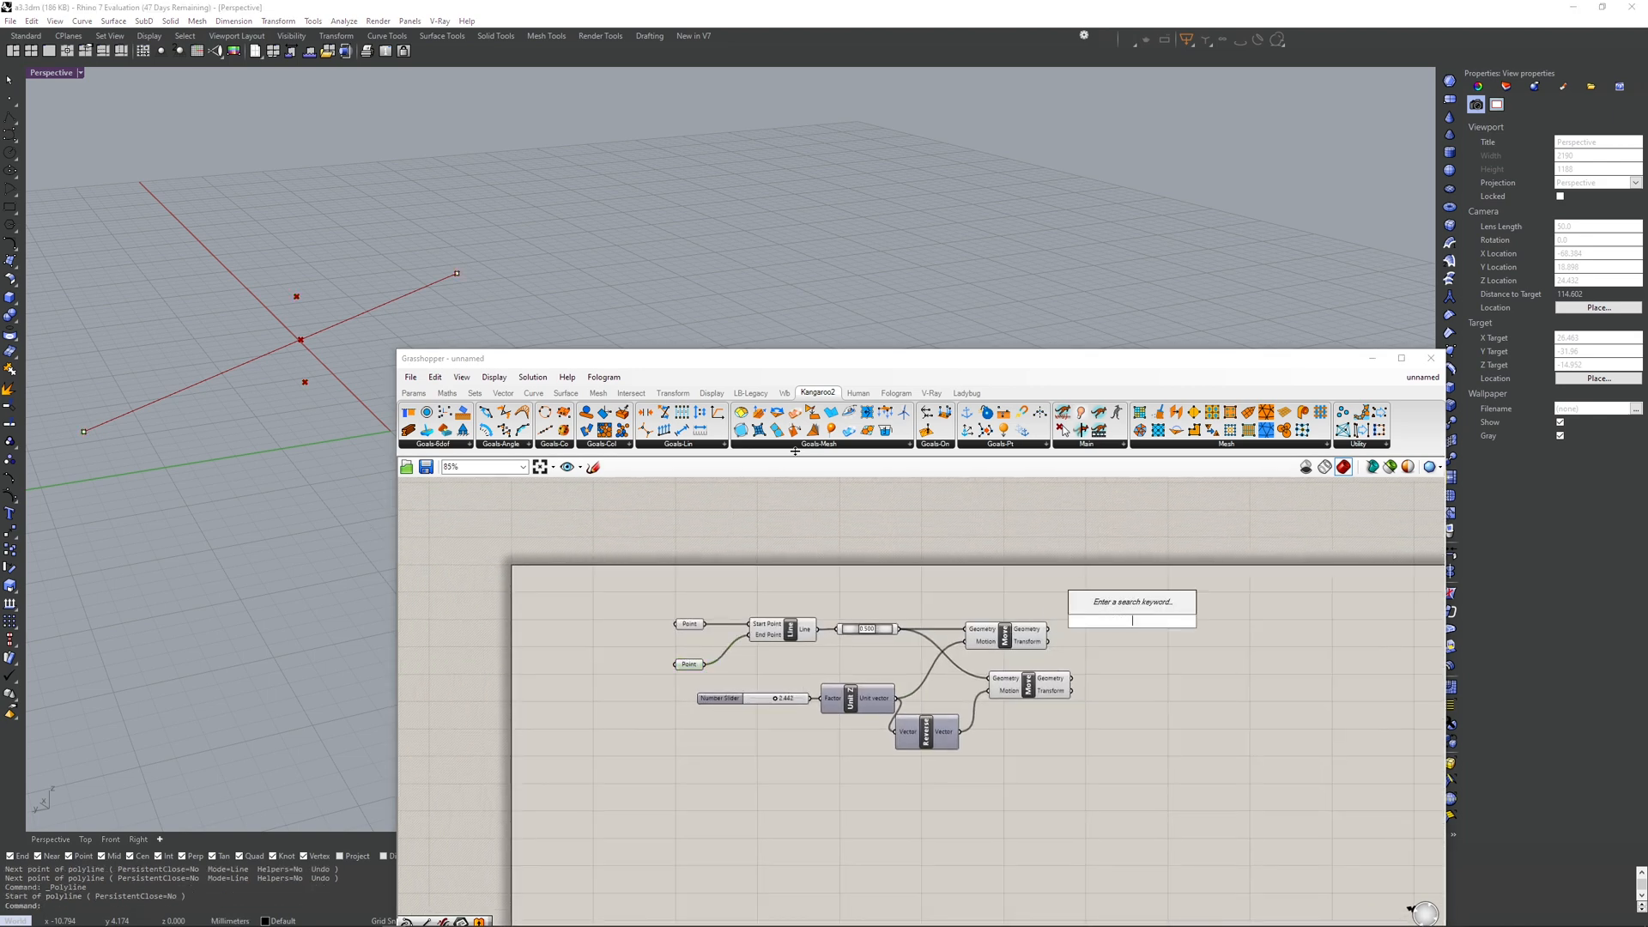
{"action": "left_click", "coordinate": [1012, 592]}
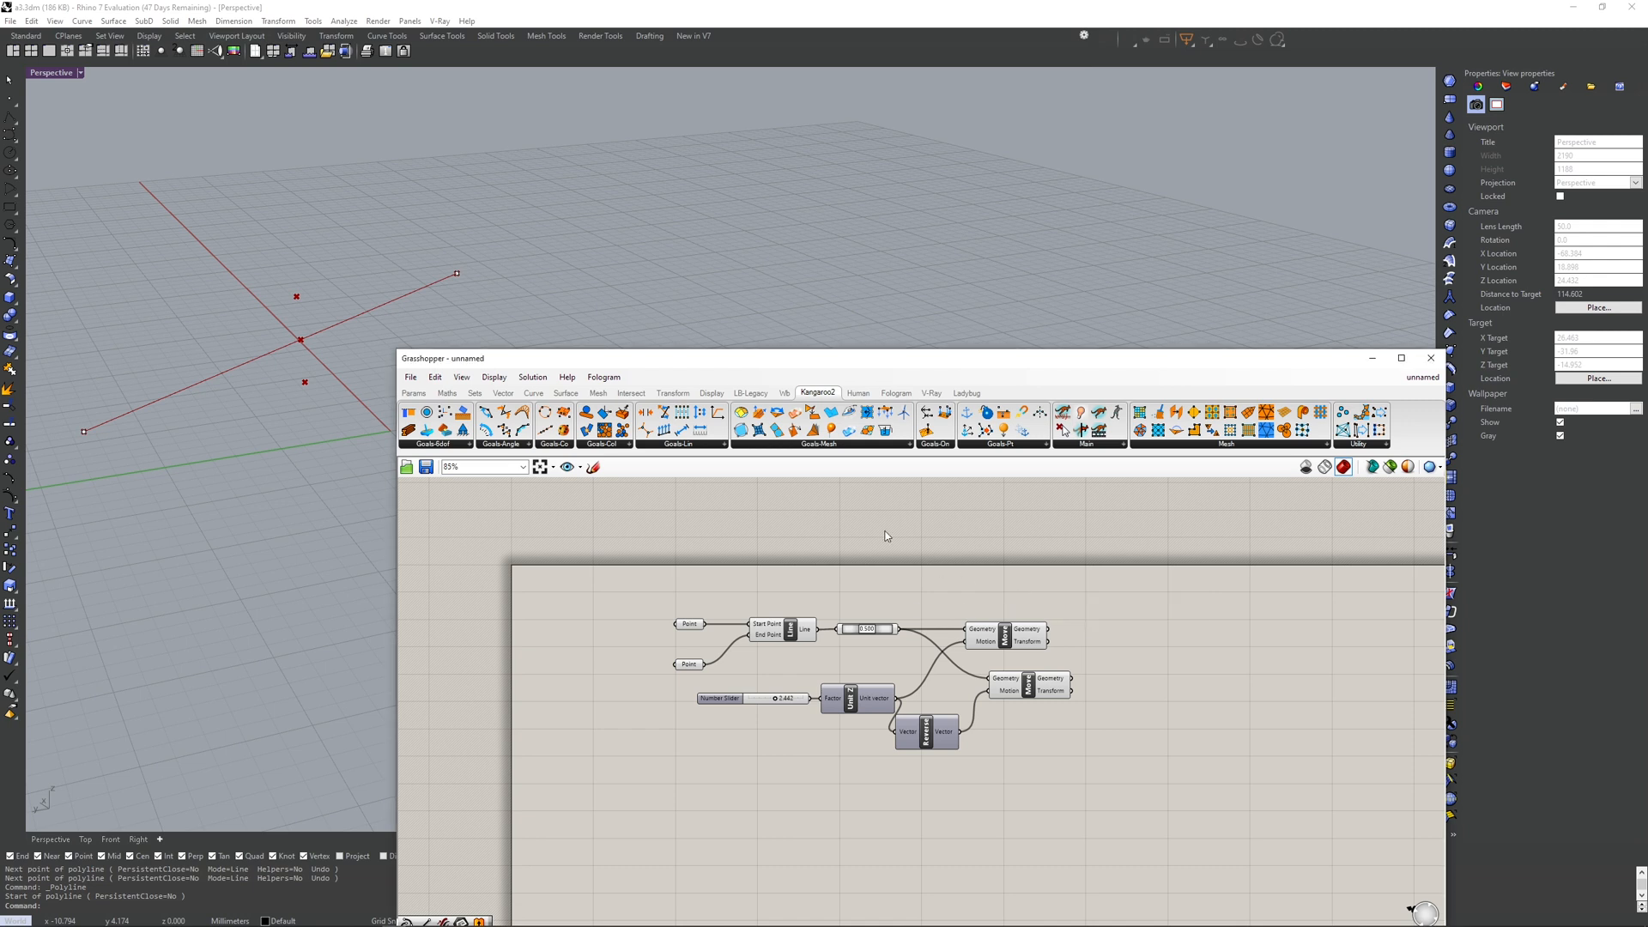
{"action": "left_click", "coordinate": [533, 392]}
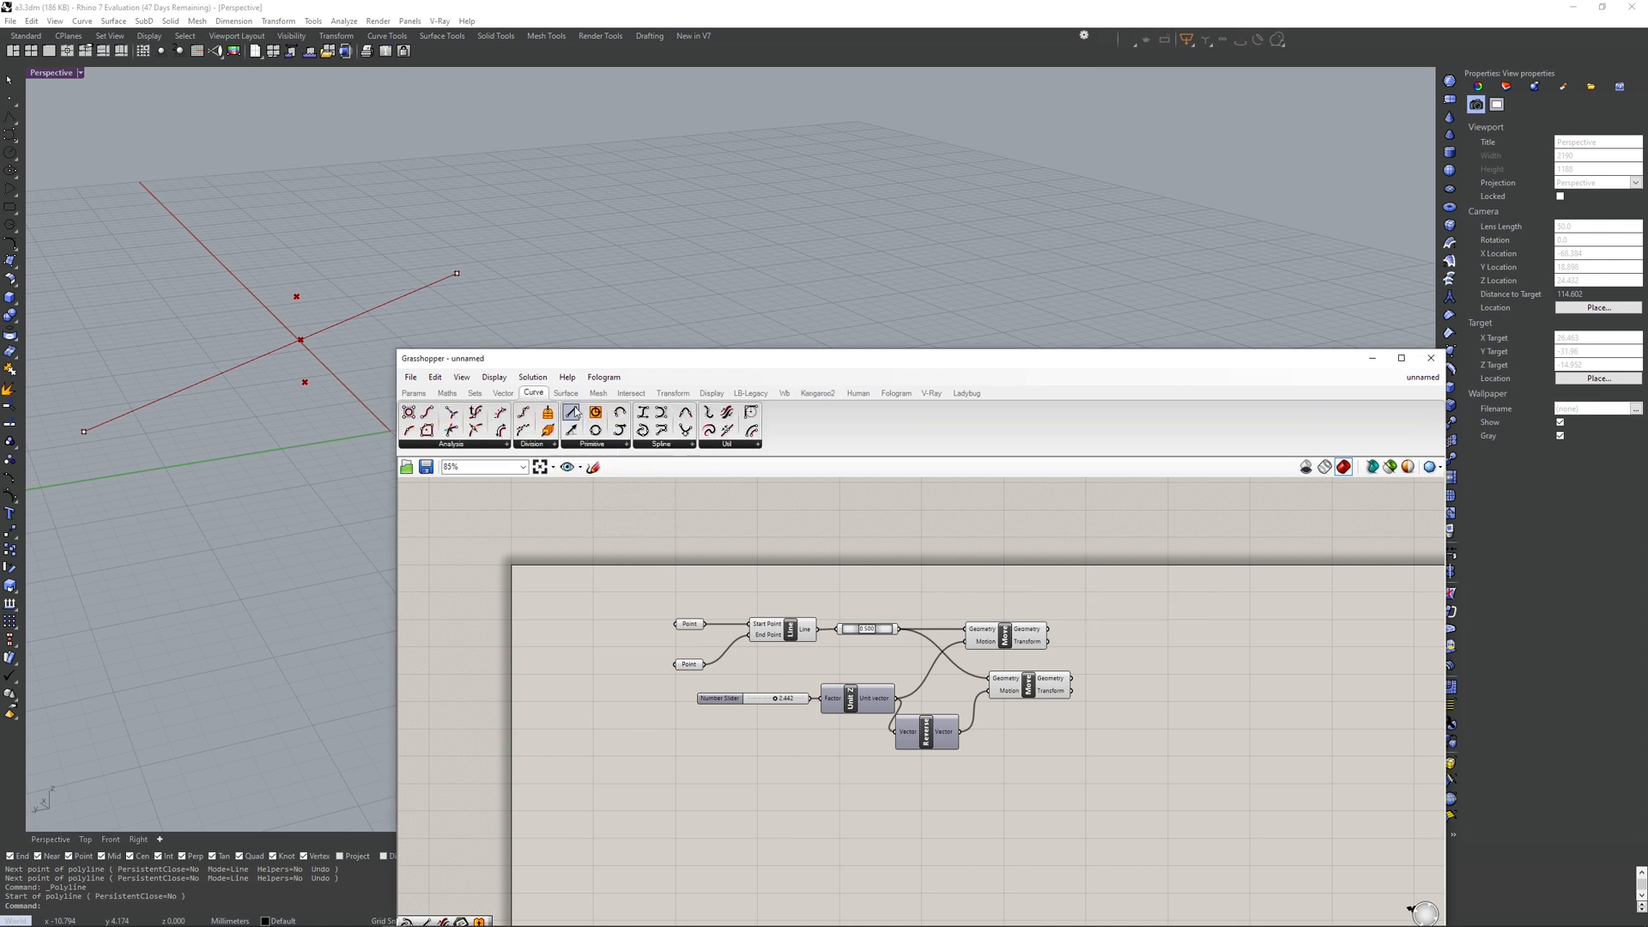
{"action": "left_click", "coordinate": [683, 445]}
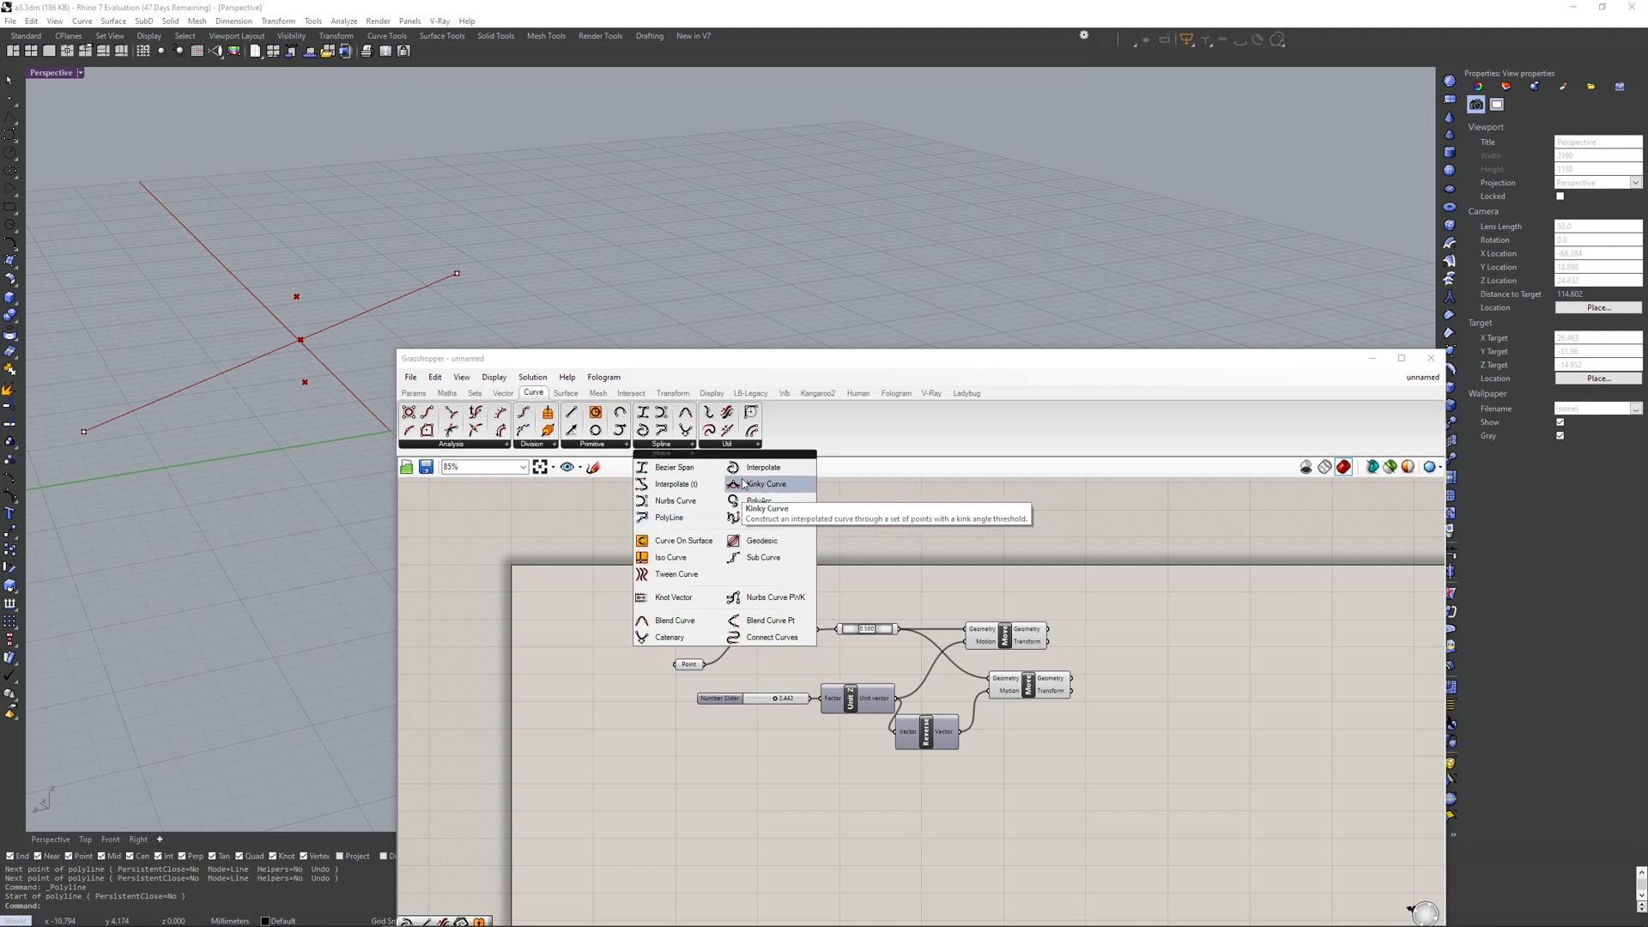
{"action": "left_click", "coordinate": [775, 469]}
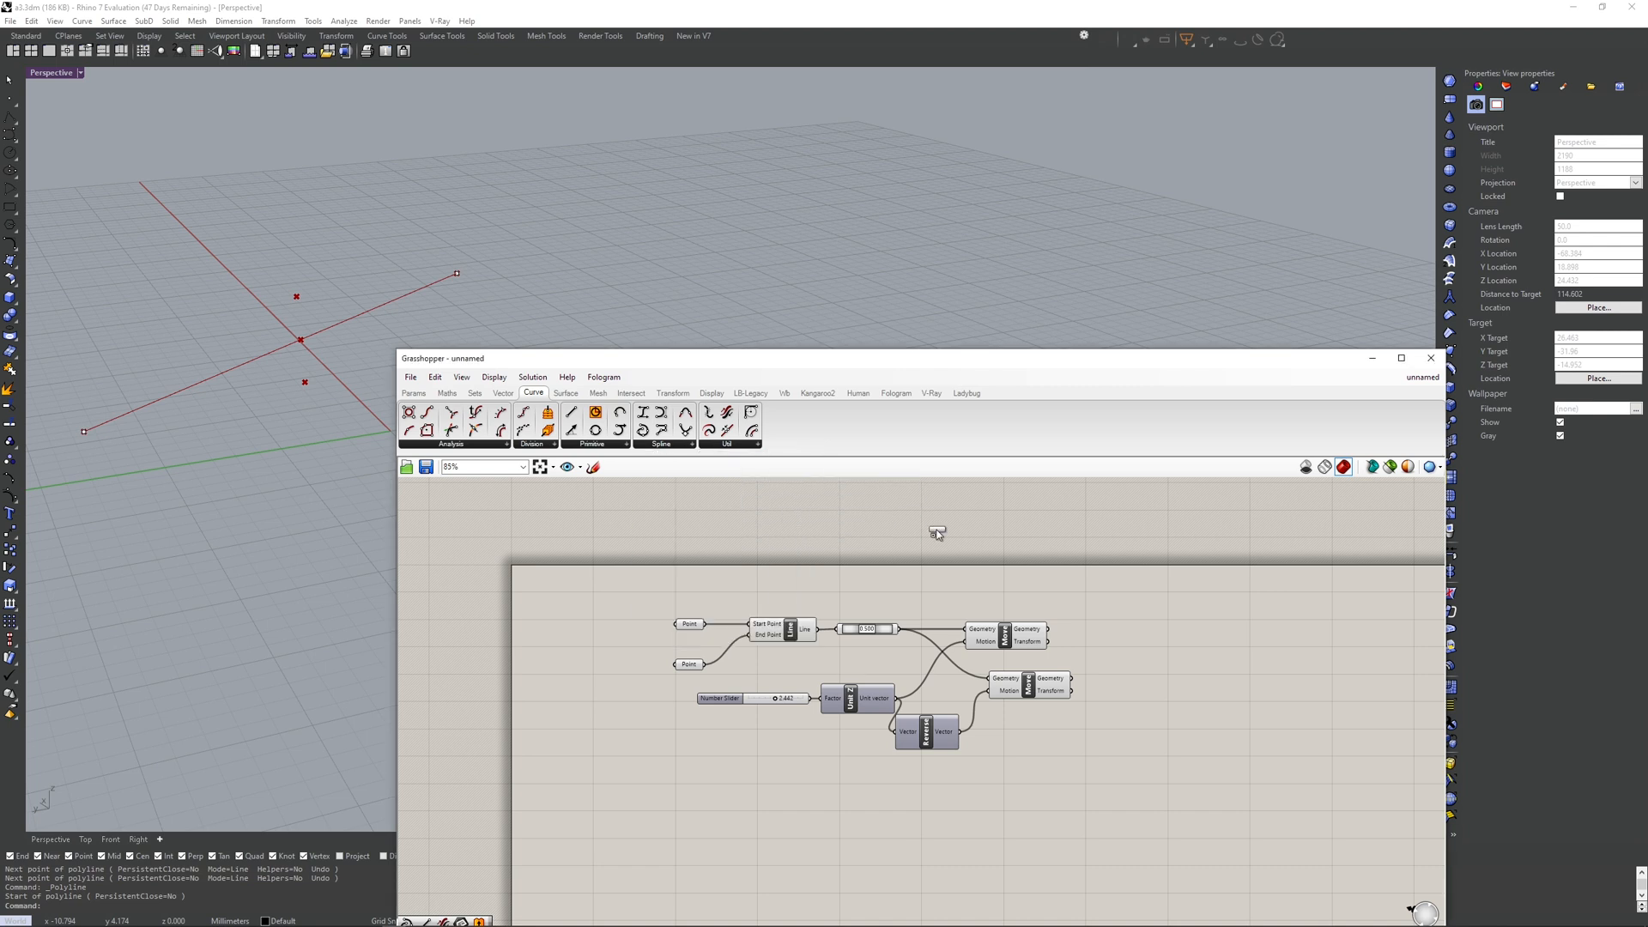
{"action": "left_click", "coordinate": [1167, 633]}
{"action": "scroll", "coordinate": [1098, 641], "scroll_direction": "up", "scroll_amount": 4}
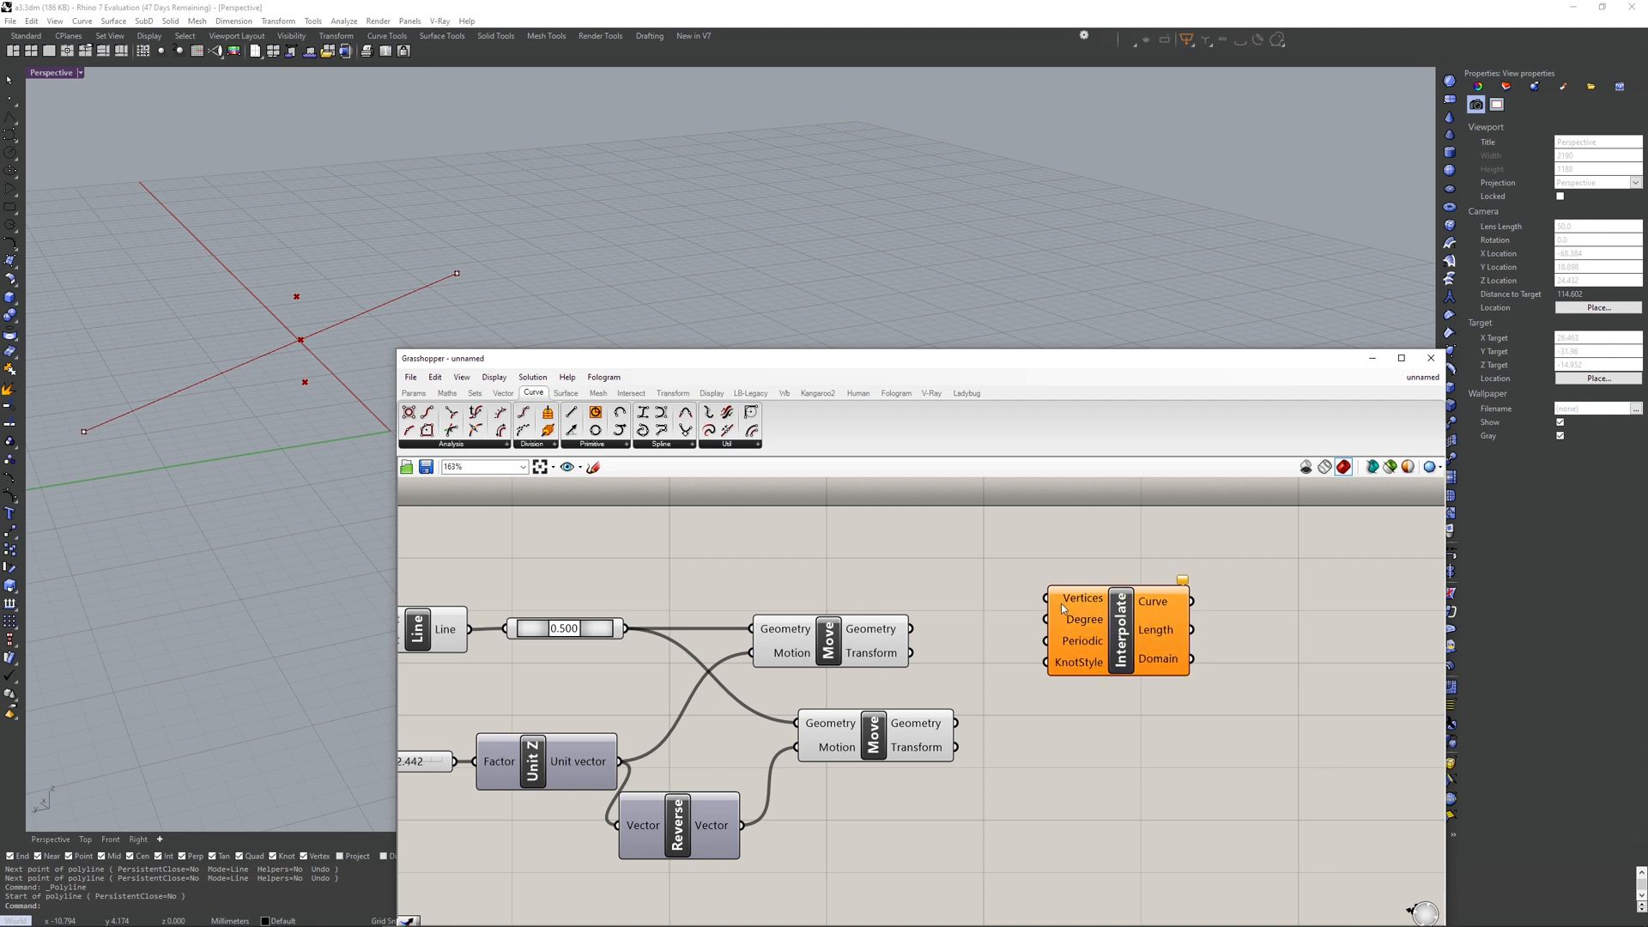
{"action": "left_click_drag", "start_coordinate": [1064, 606], "coordinate": [1169, 641]}
- Add a Merge component between the upper Move and the Interpolate component
{"action": "left_click", "coordinate": [1006, 607]}
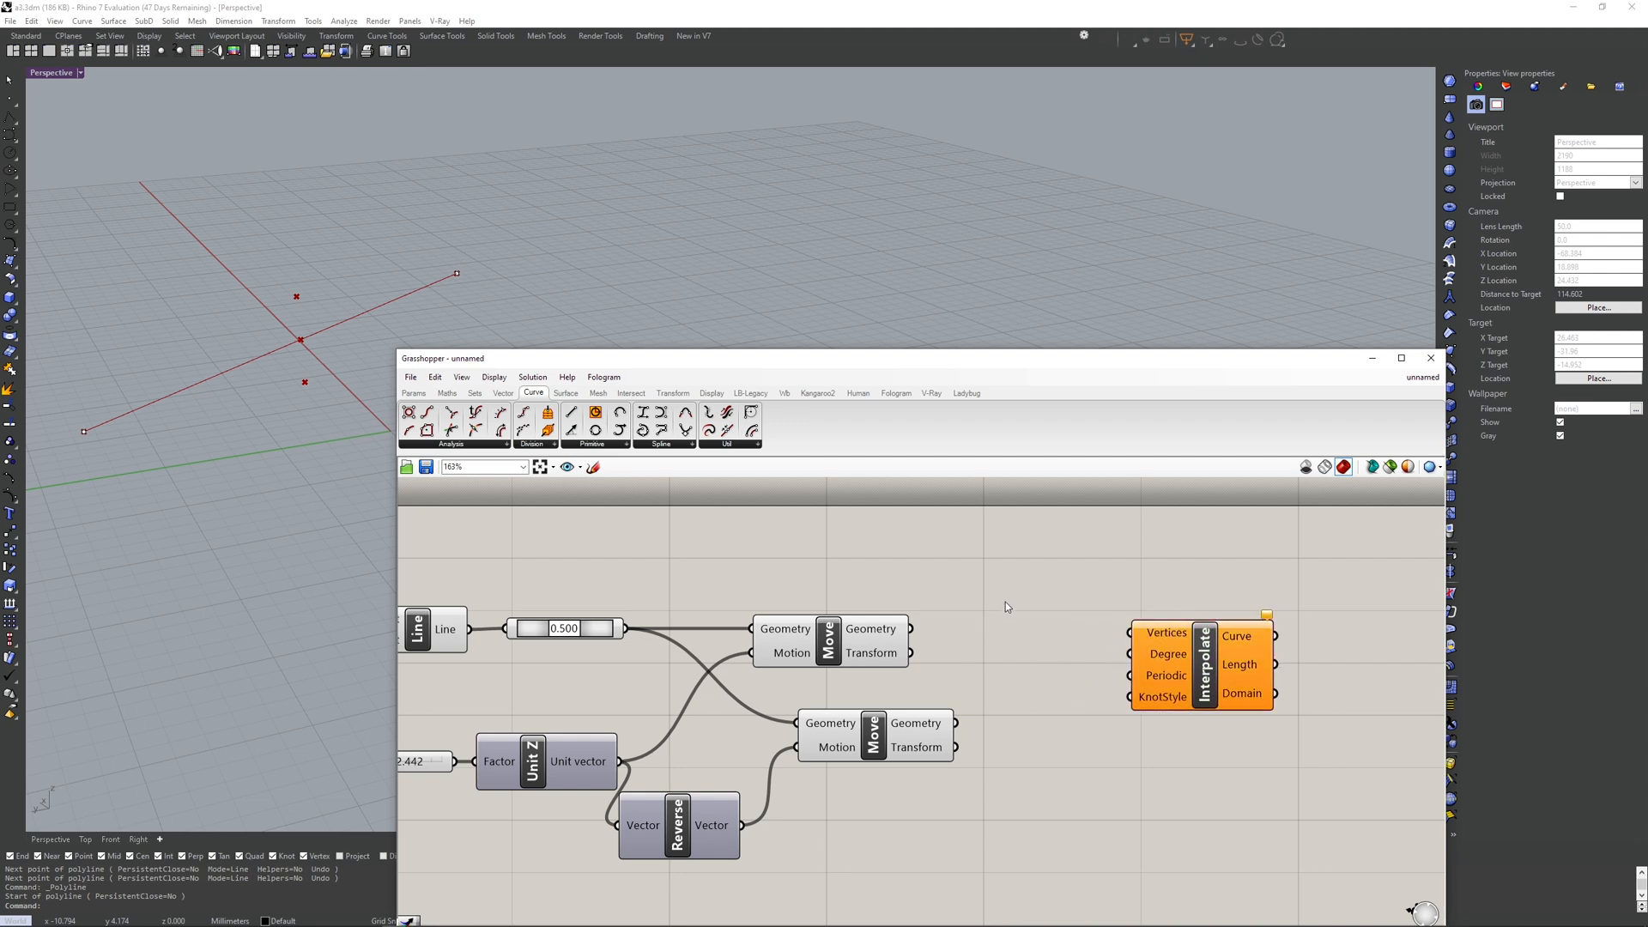
{"action": "double_click", "coordinate": [1006, 602]}
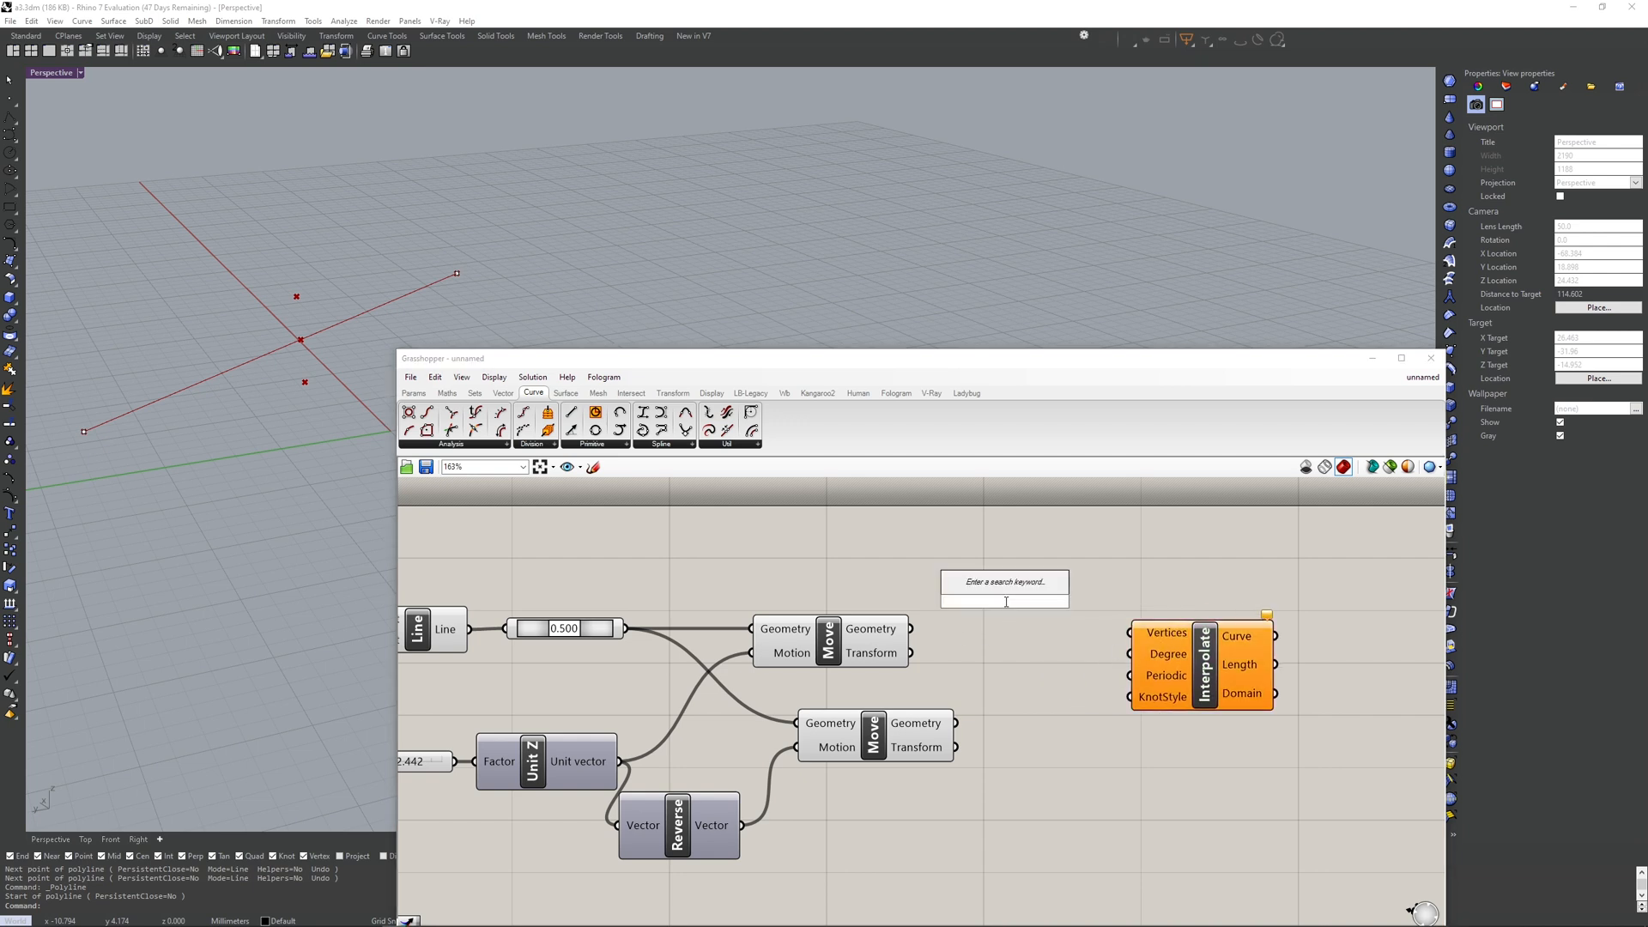
{"action": "double_click", "coordinate": [1001, 572]}
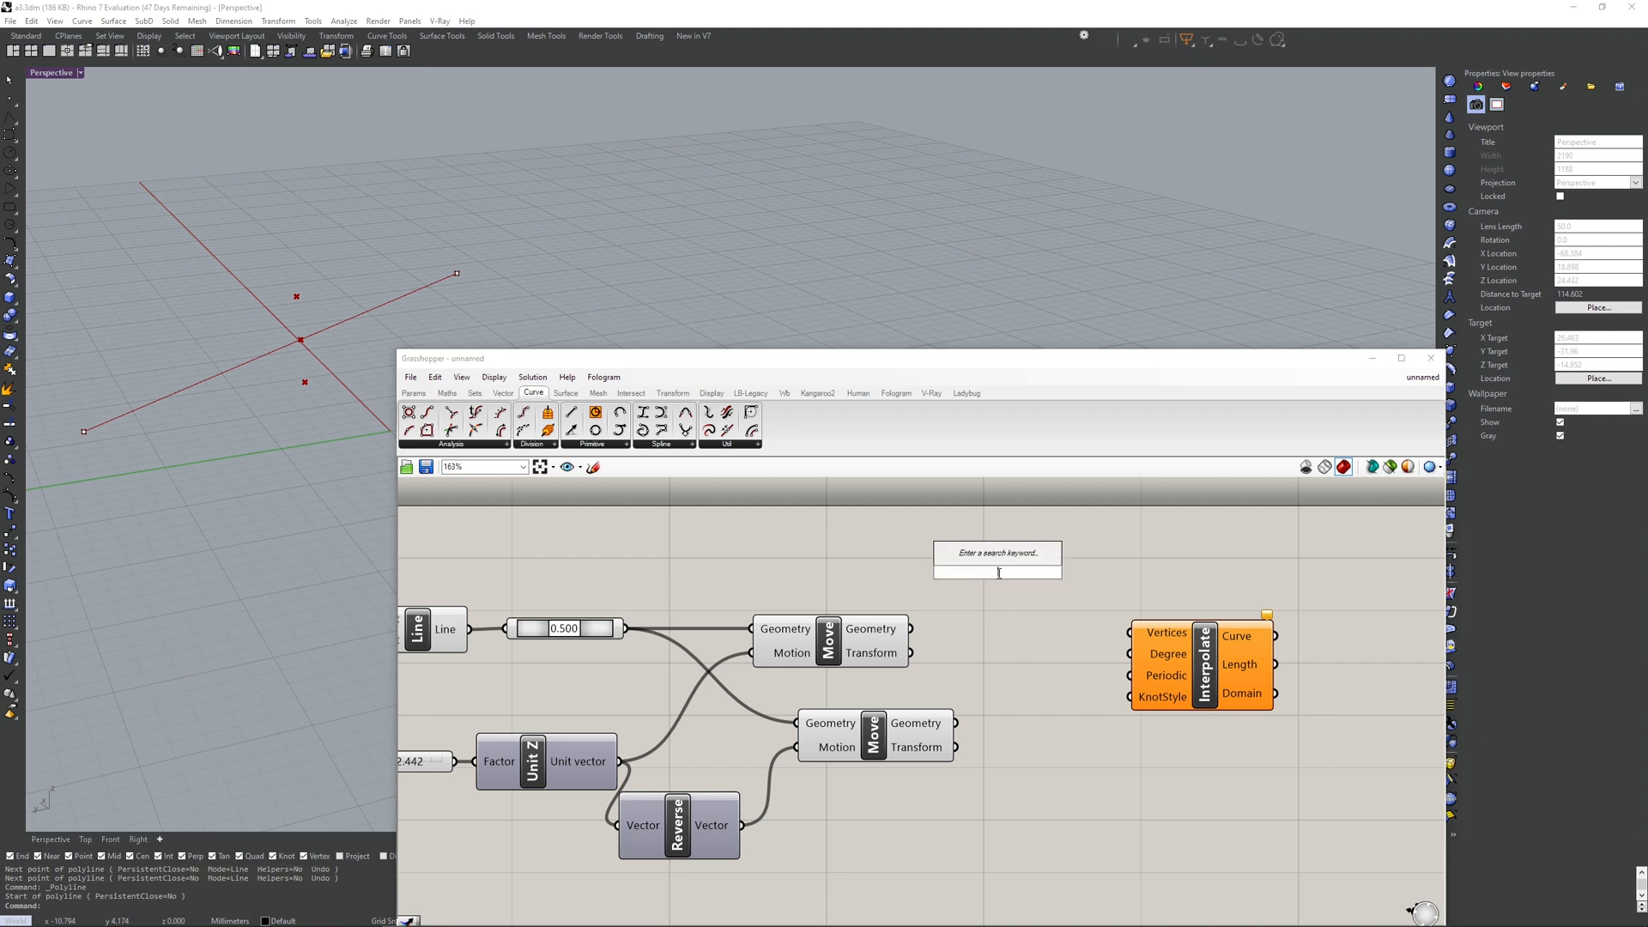
{"action": "type", "text": "merge"}
{"action": "left_click", "coordinate": [953, 540]}
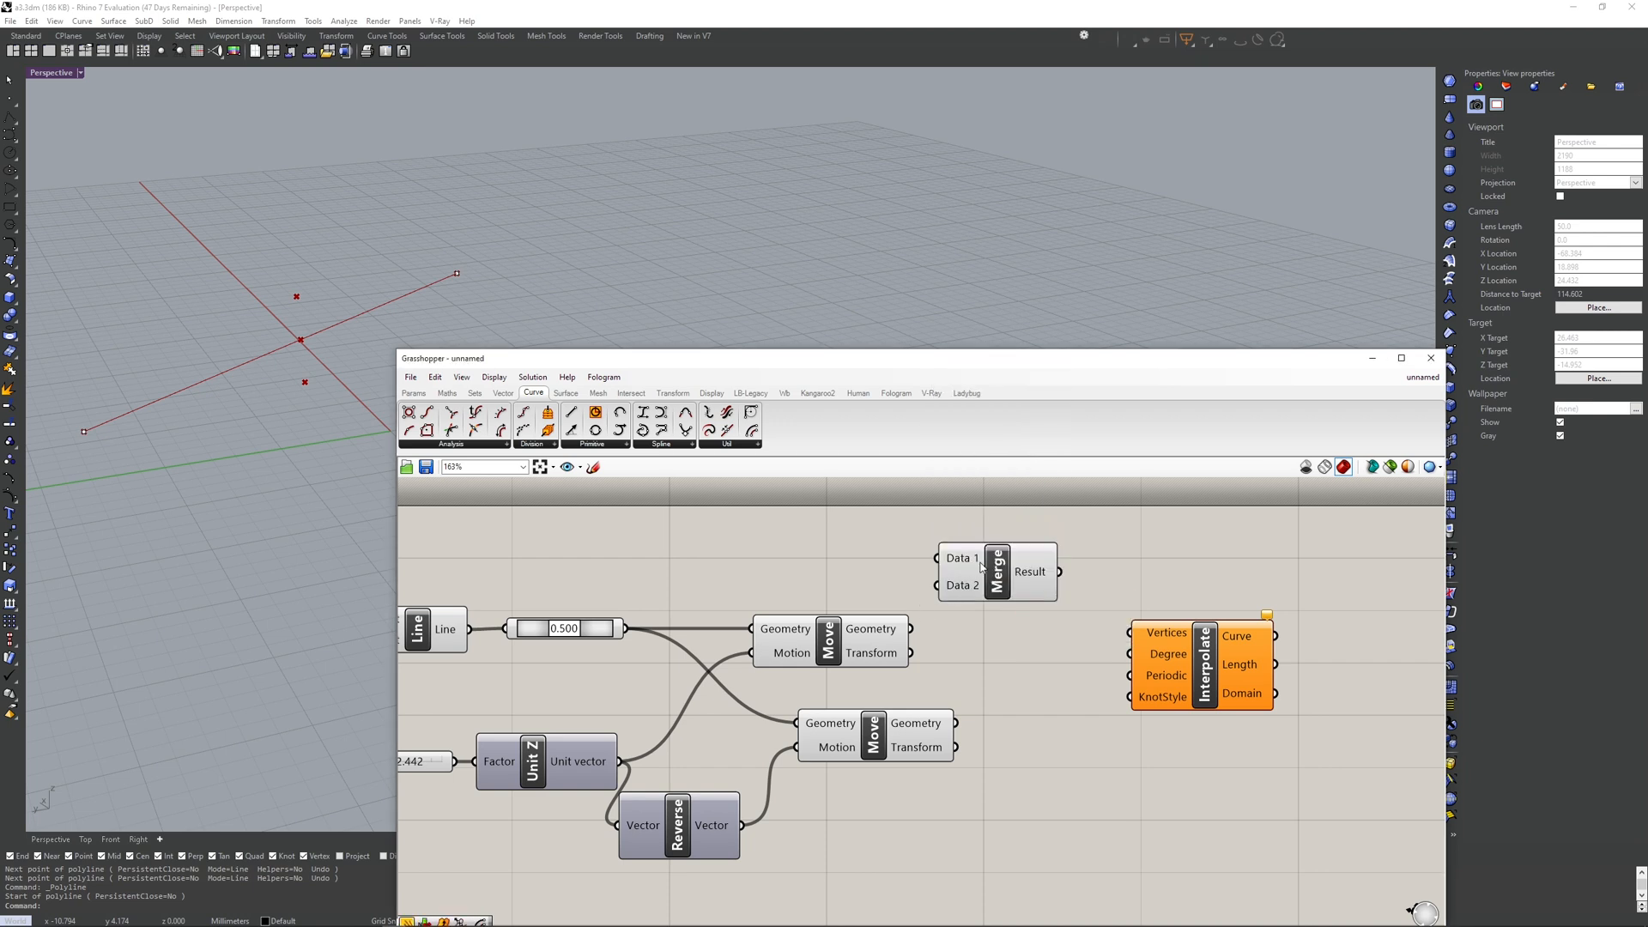
{"action": "left_click_drag", "start_coordinate": [977, 569], "coordinate": [1001, 570]}
- Identify the upper Point parameter's end of the line in the viewport and connect that parameter to the Merge component's Data 1 input
{"action": "scroll", "coordinate": [926, 579], "scroll_direction": "down", "scroll_amount": 2}
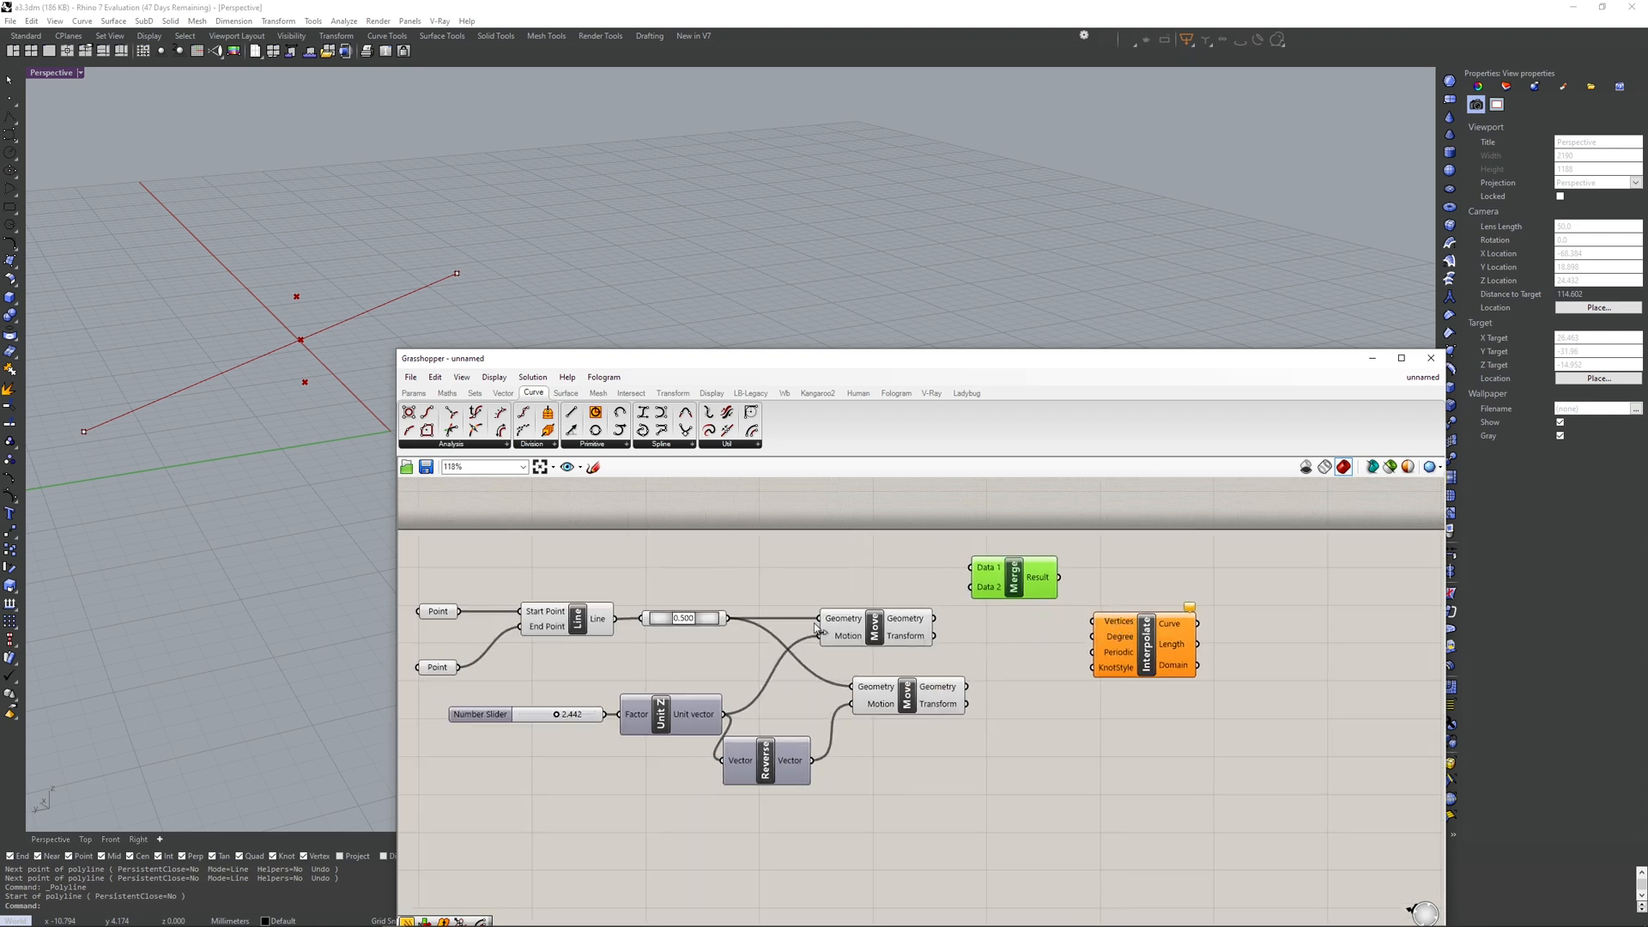
{"action": "right_click_drag", "start_coordinate": [822, 629], "coordinate": [916, 627]}
{"action": "left_click", "coordinate": [527, 613]}
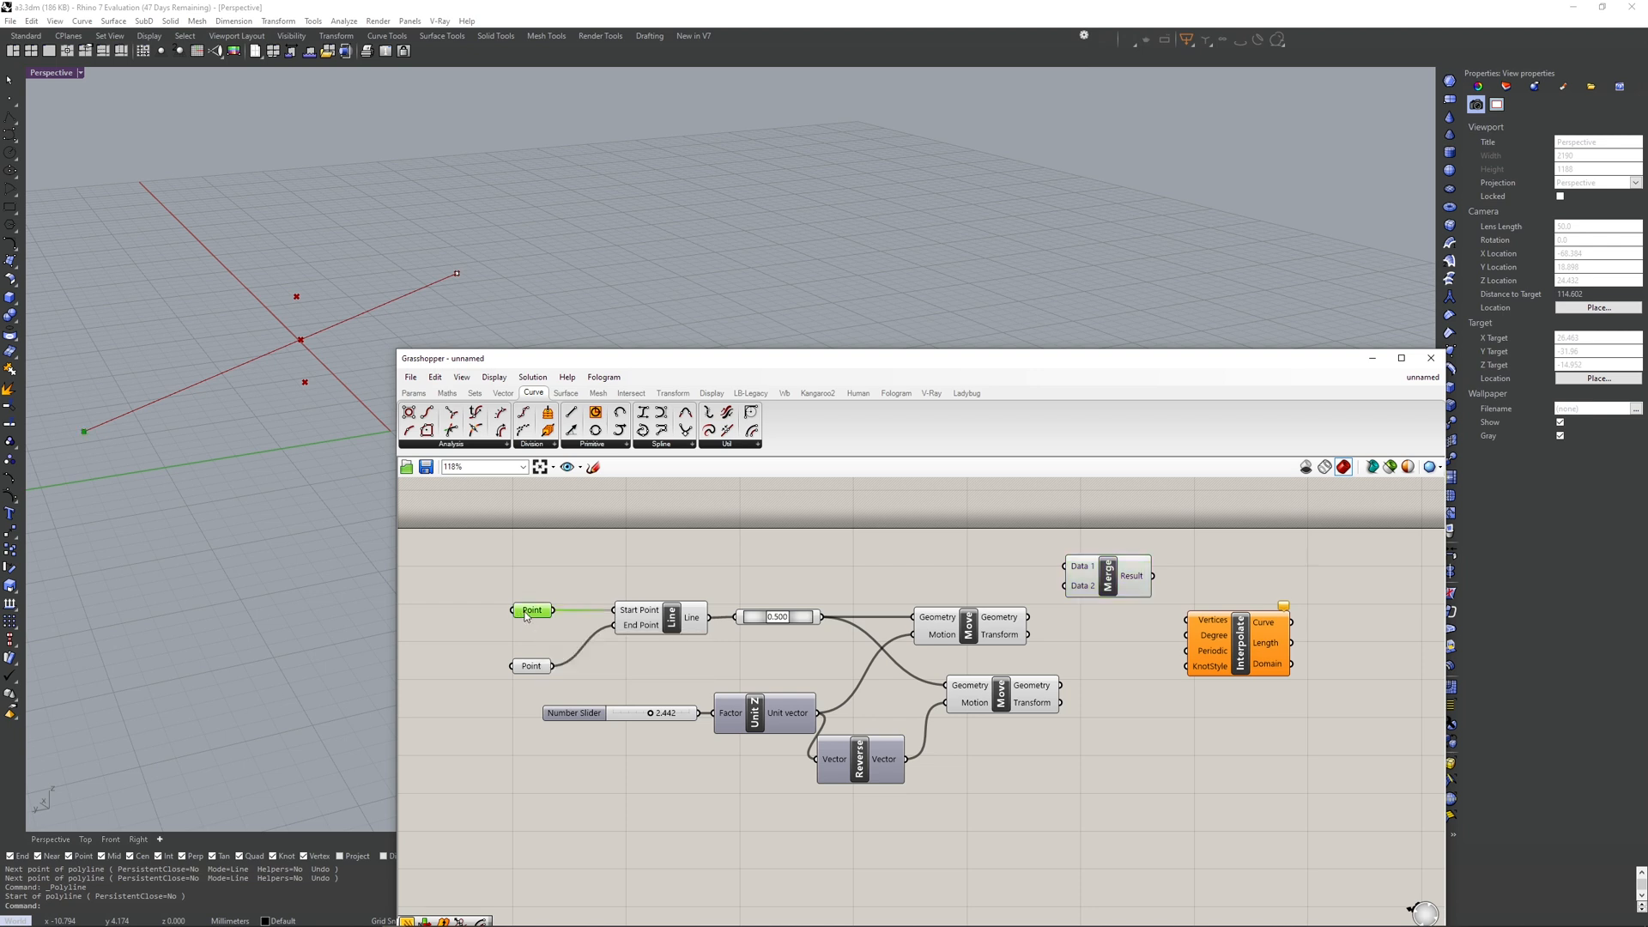
{"action": "left_click", "coordinate": [84, 432]}
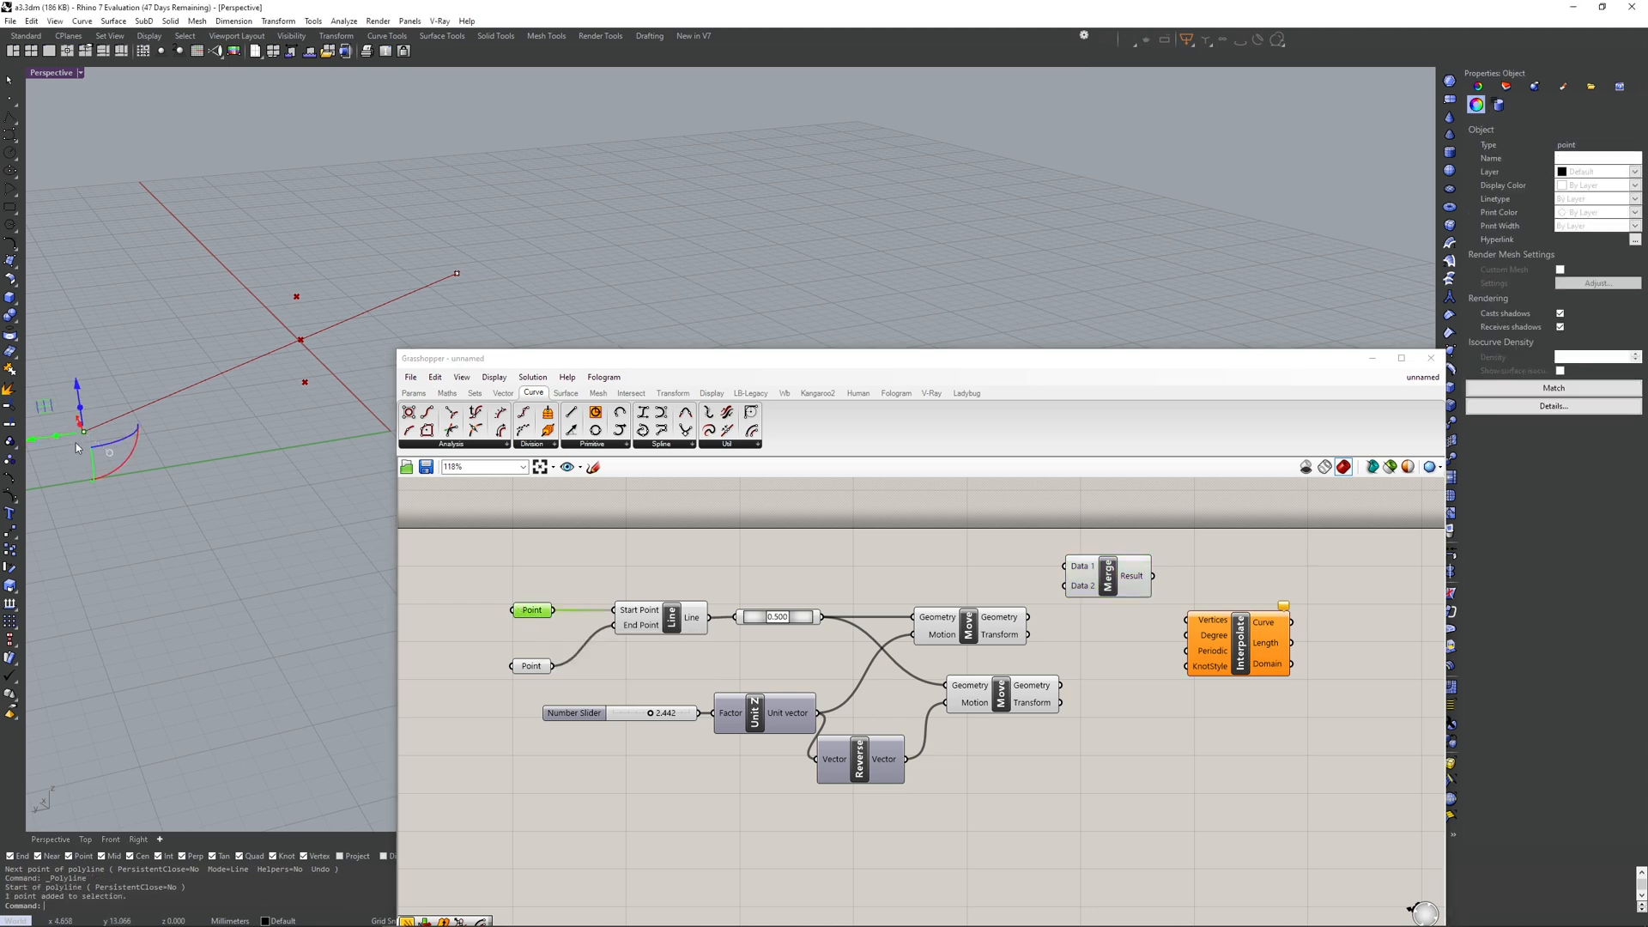
{"action": "left_click", "coordinate": [76, 410]}
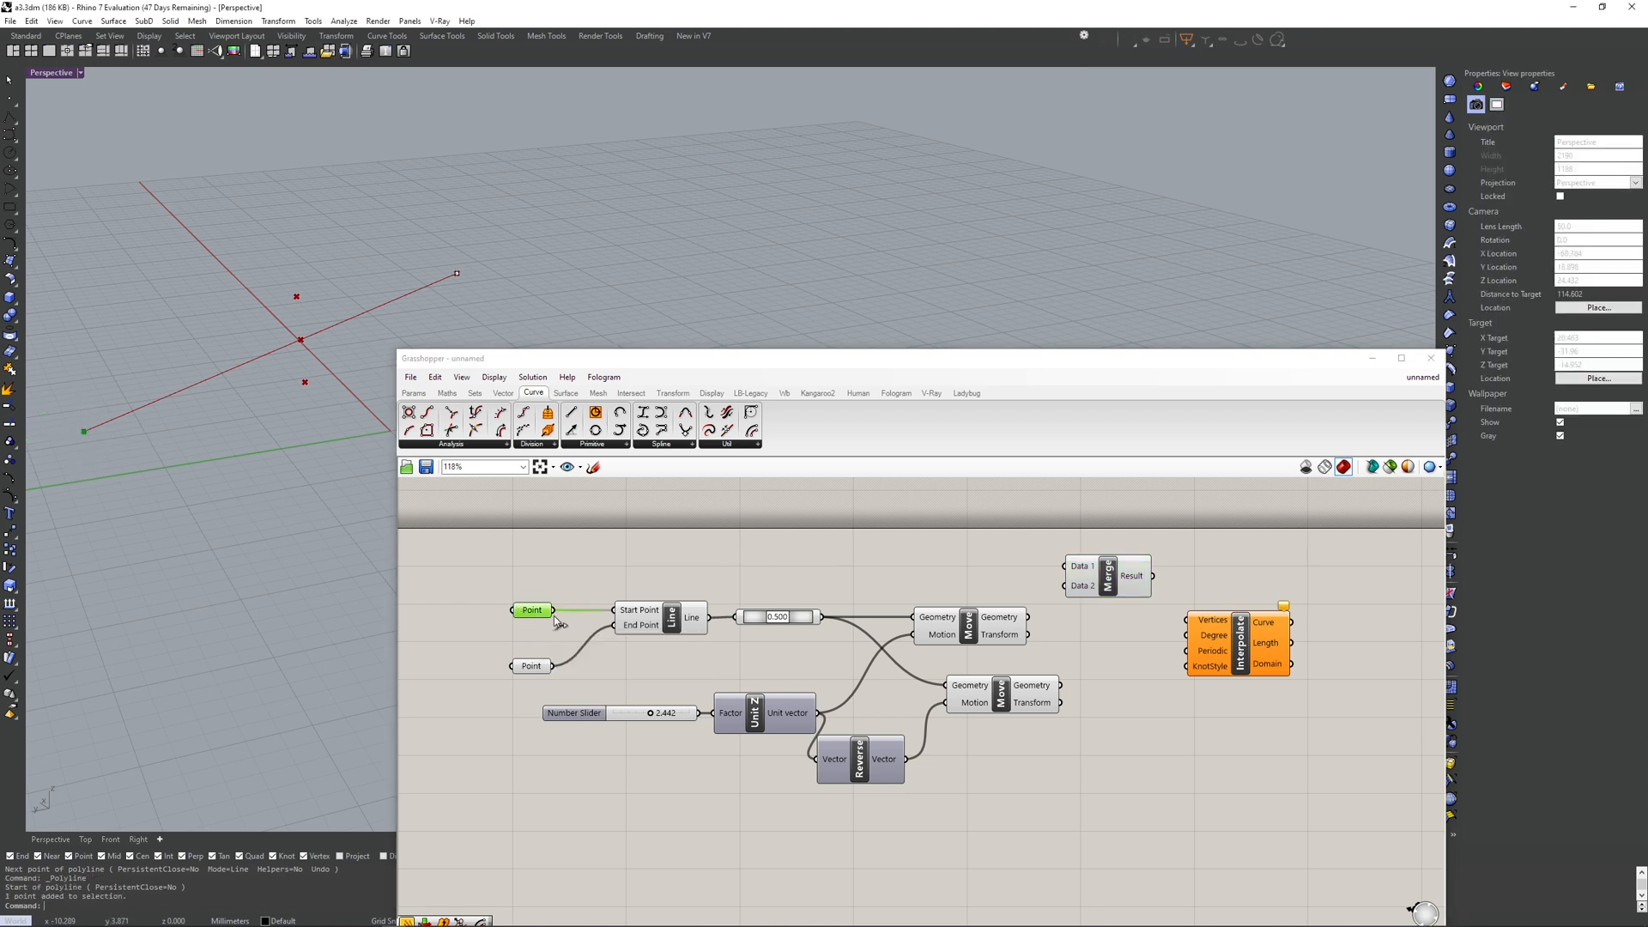
{"action": "left_click_drag", "start_coordinate": [553, 610], "coordinate": [1064, 566]}
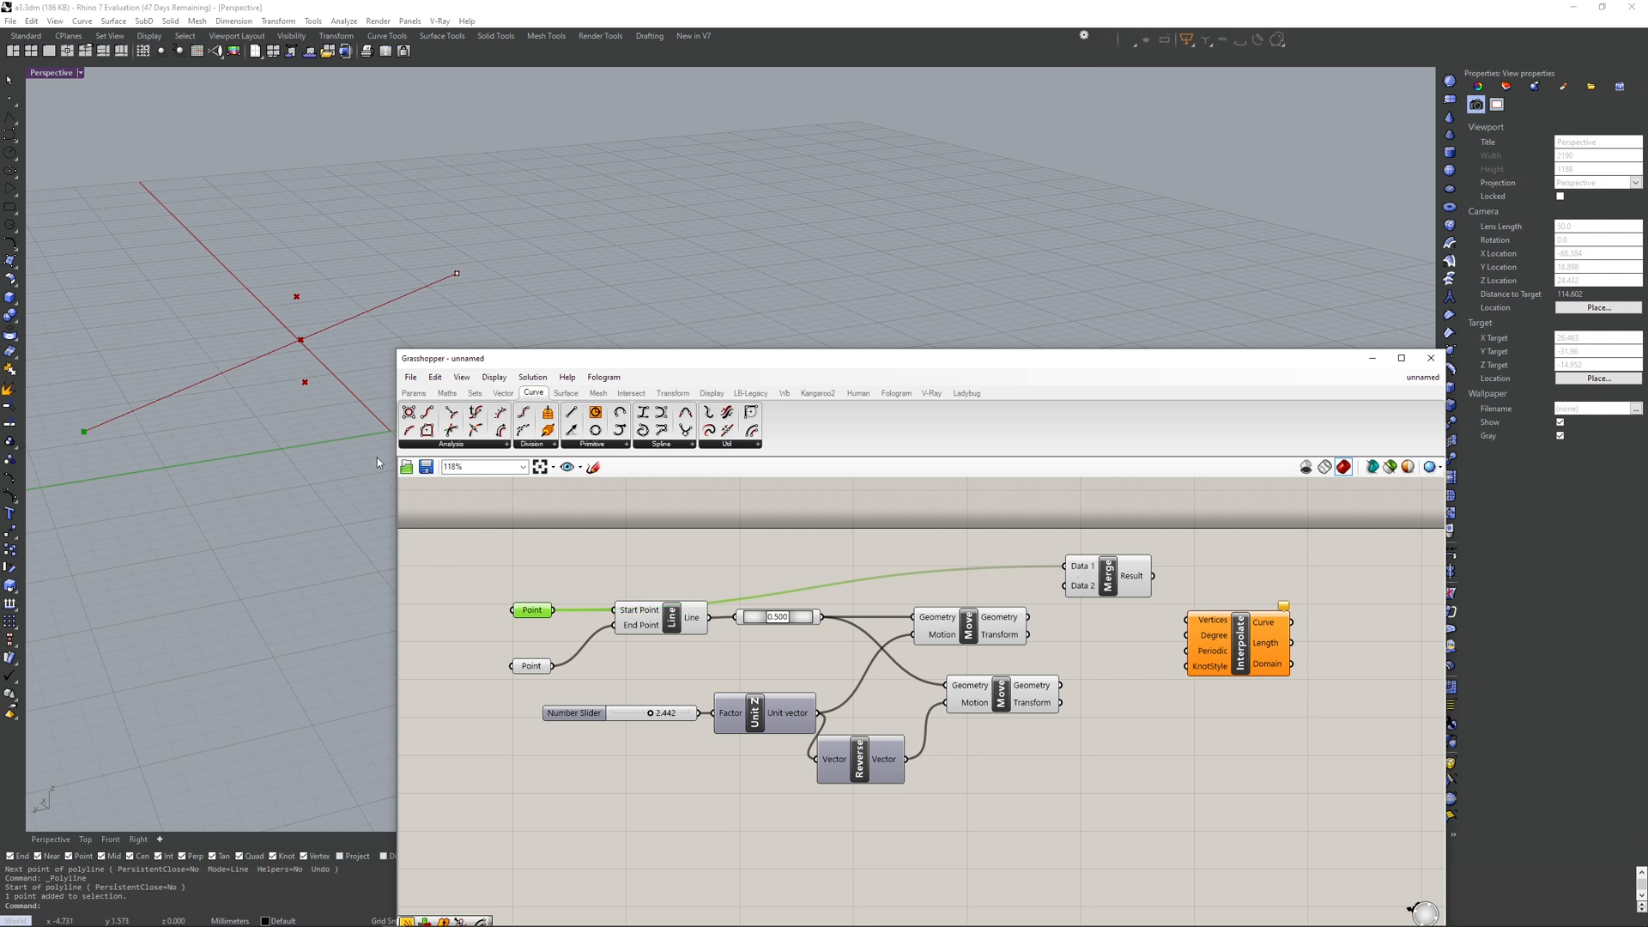
- Feed the upper Move component's Geometry output into the Merge component's Data 2 input
{"action": "left_click", "coordinate": [307, 286]}
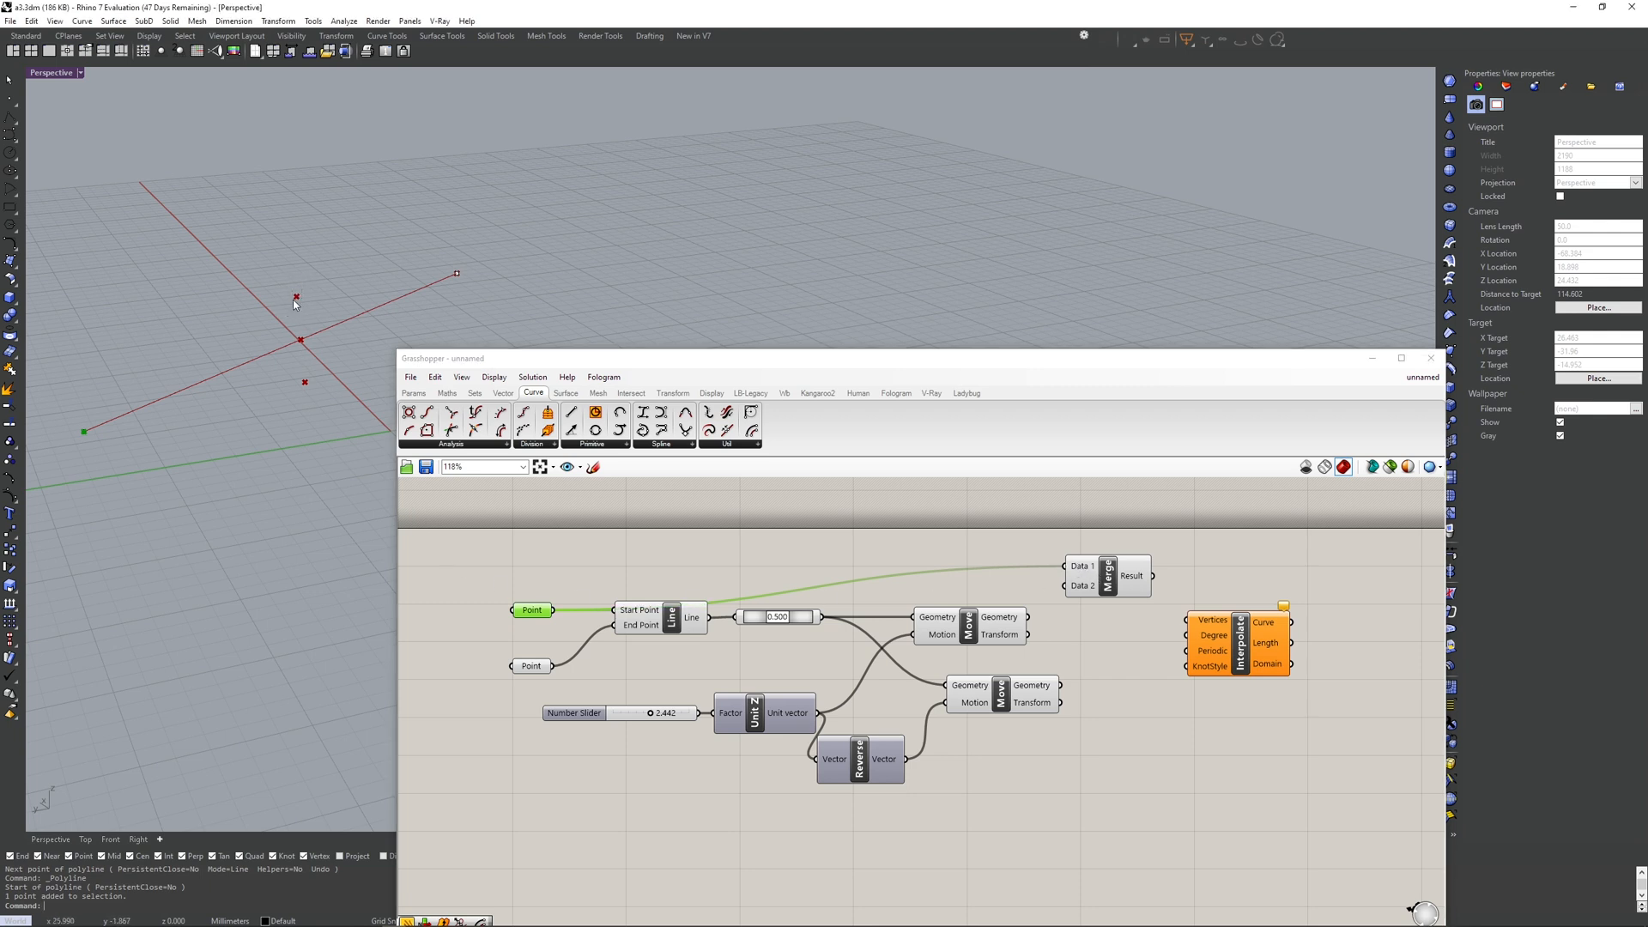
{"action": "left_click", "coordinate": [968, 625]}
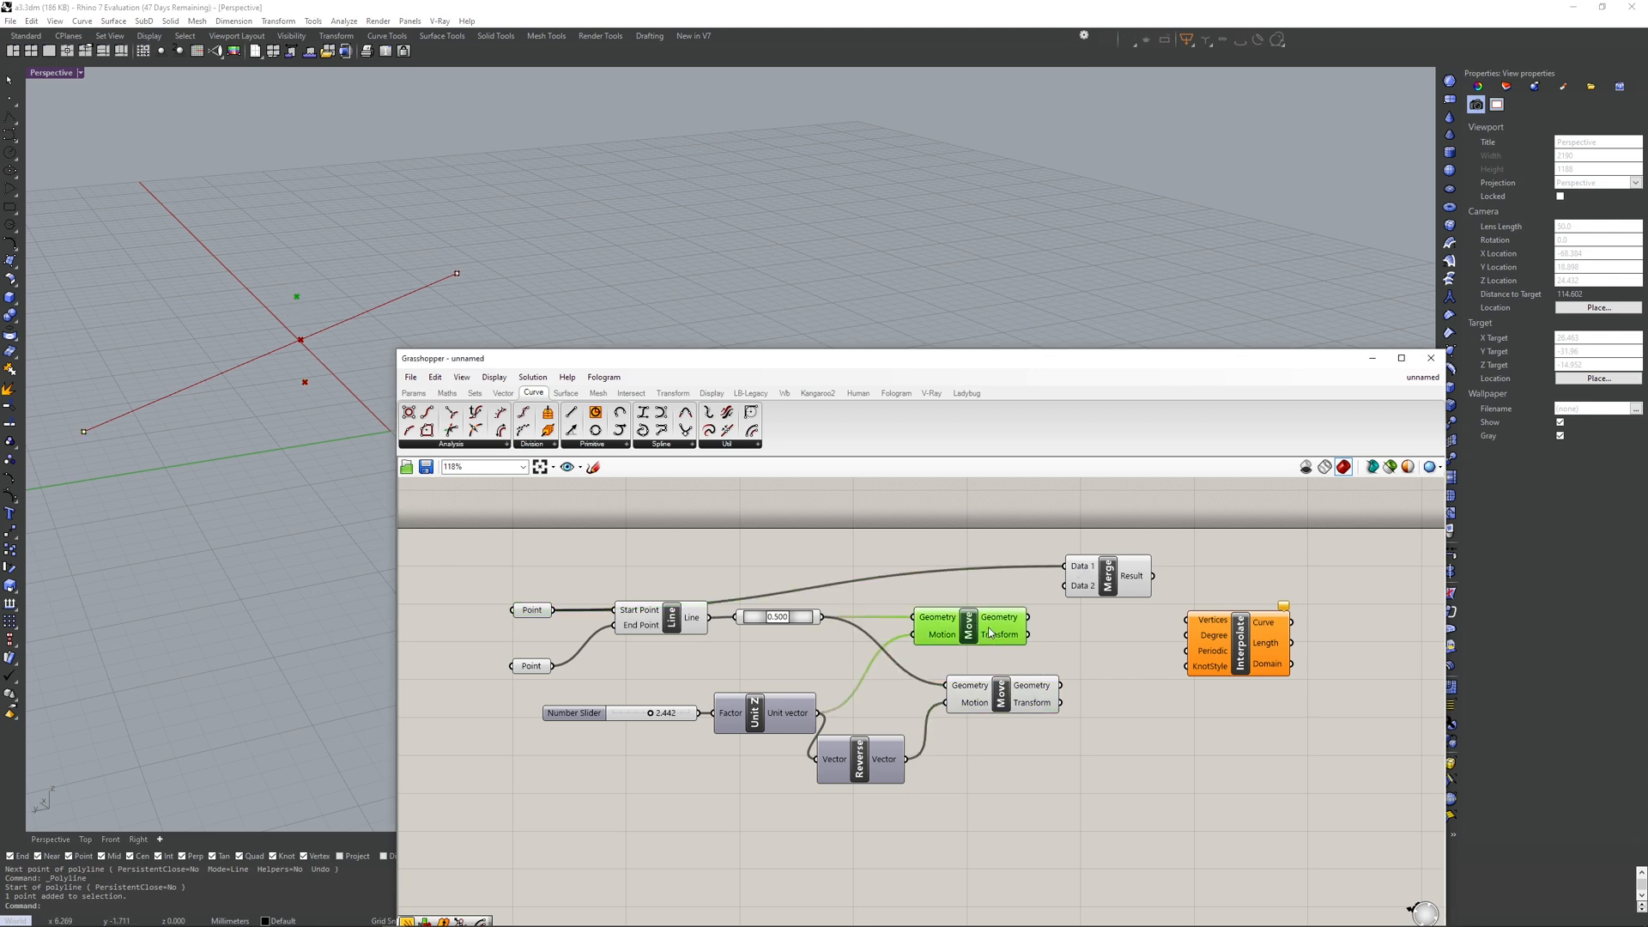
{"action": "left_click_drag", "start_coordinate": [1036, 617], "coordinate": [1064, 586]}
- Connect the lower Point parameter to the Merge component's D3 input and remove the unused D4 input
{"action": "scroll", "coordinate": [1085, 591], "scroll_direction": "up", "scroll_amount": 5}
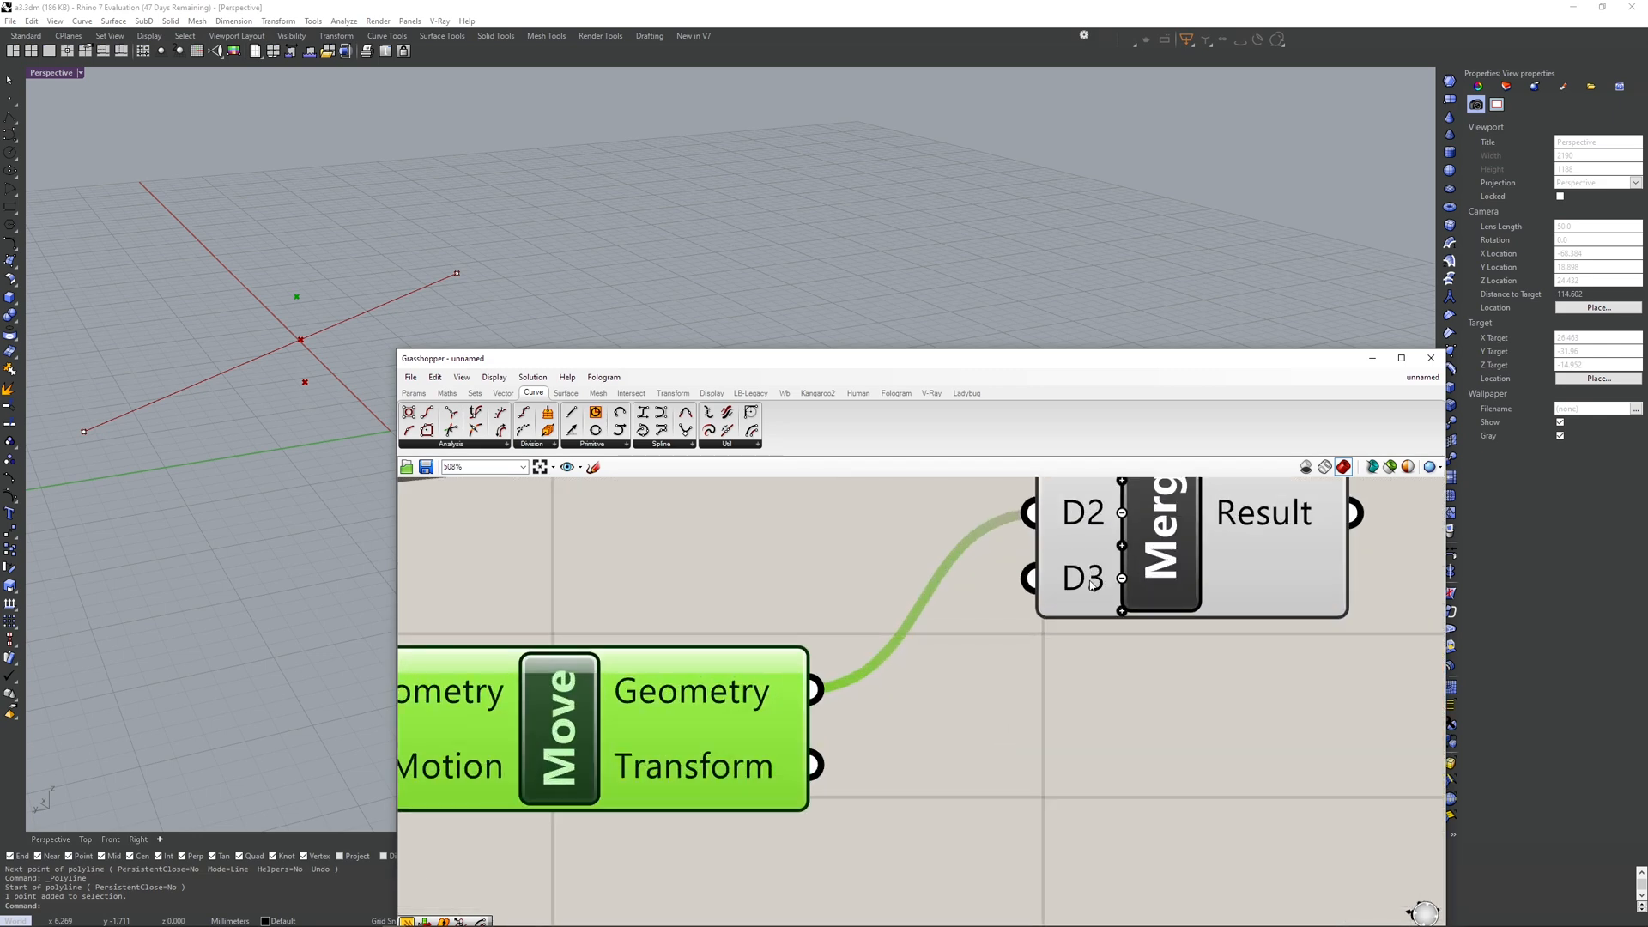
{"action": "scroll", "coordinate": [1090, 583], "scroll_direction": "down", "scroll_amount": 5}
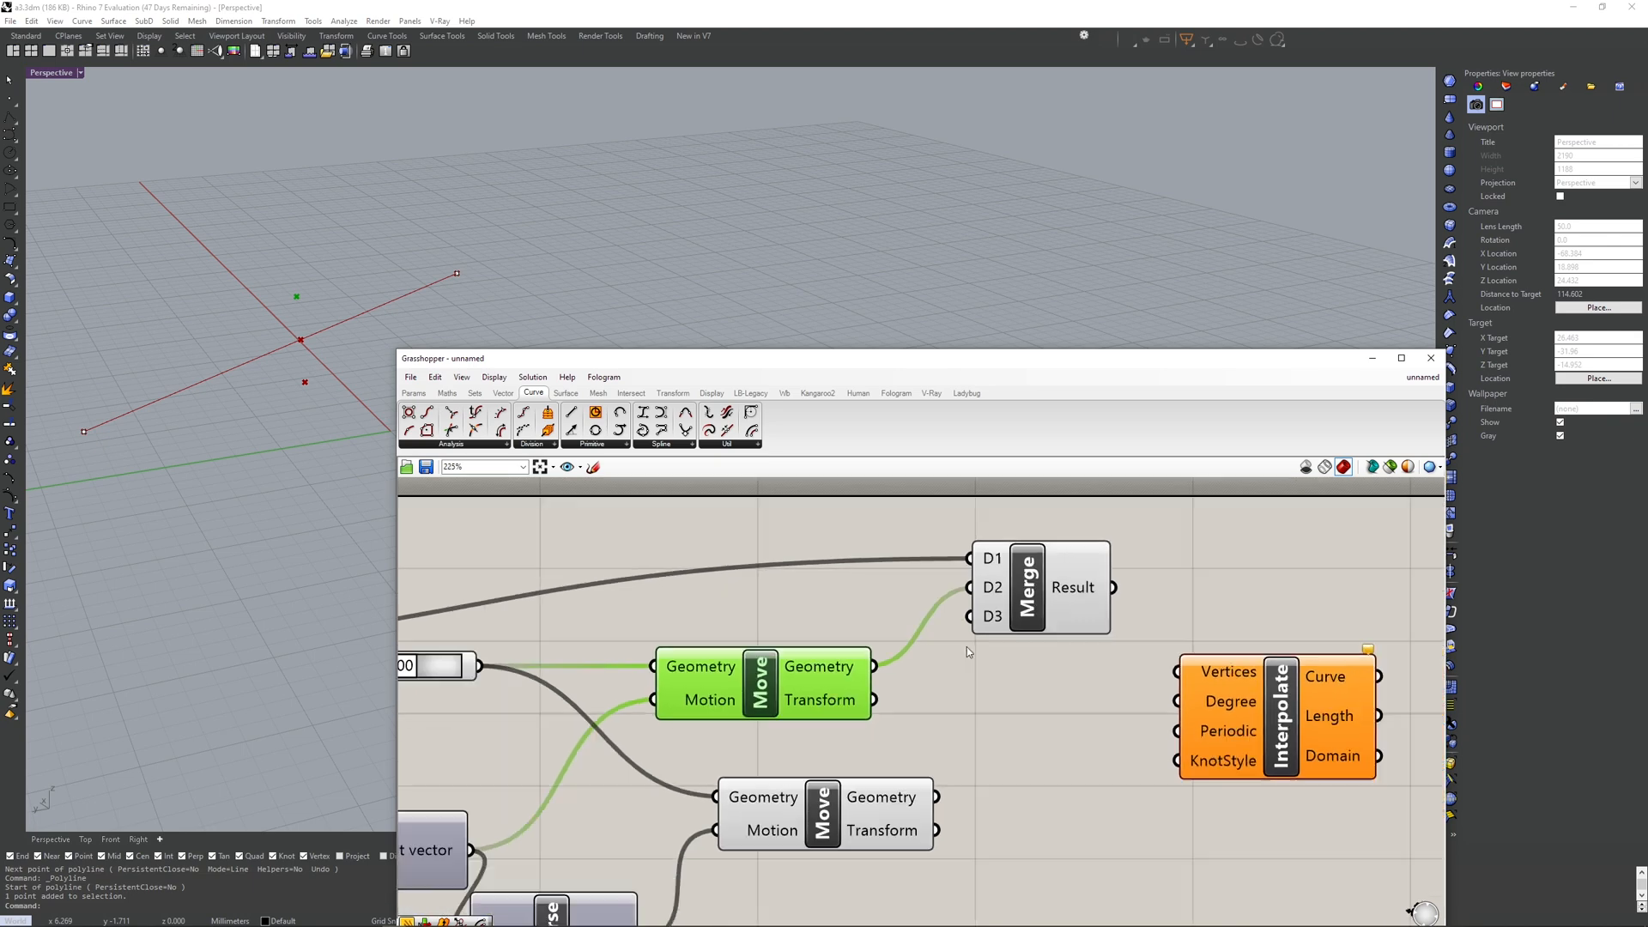
{"action": "scroll", "coordinate": [967, 651], "scroll_direction": "down", "scroll_amount": 3}
{"action": "scroll", "coordinate": [687, 678], "scroll_direction": "down", "scroll_amount": 1}
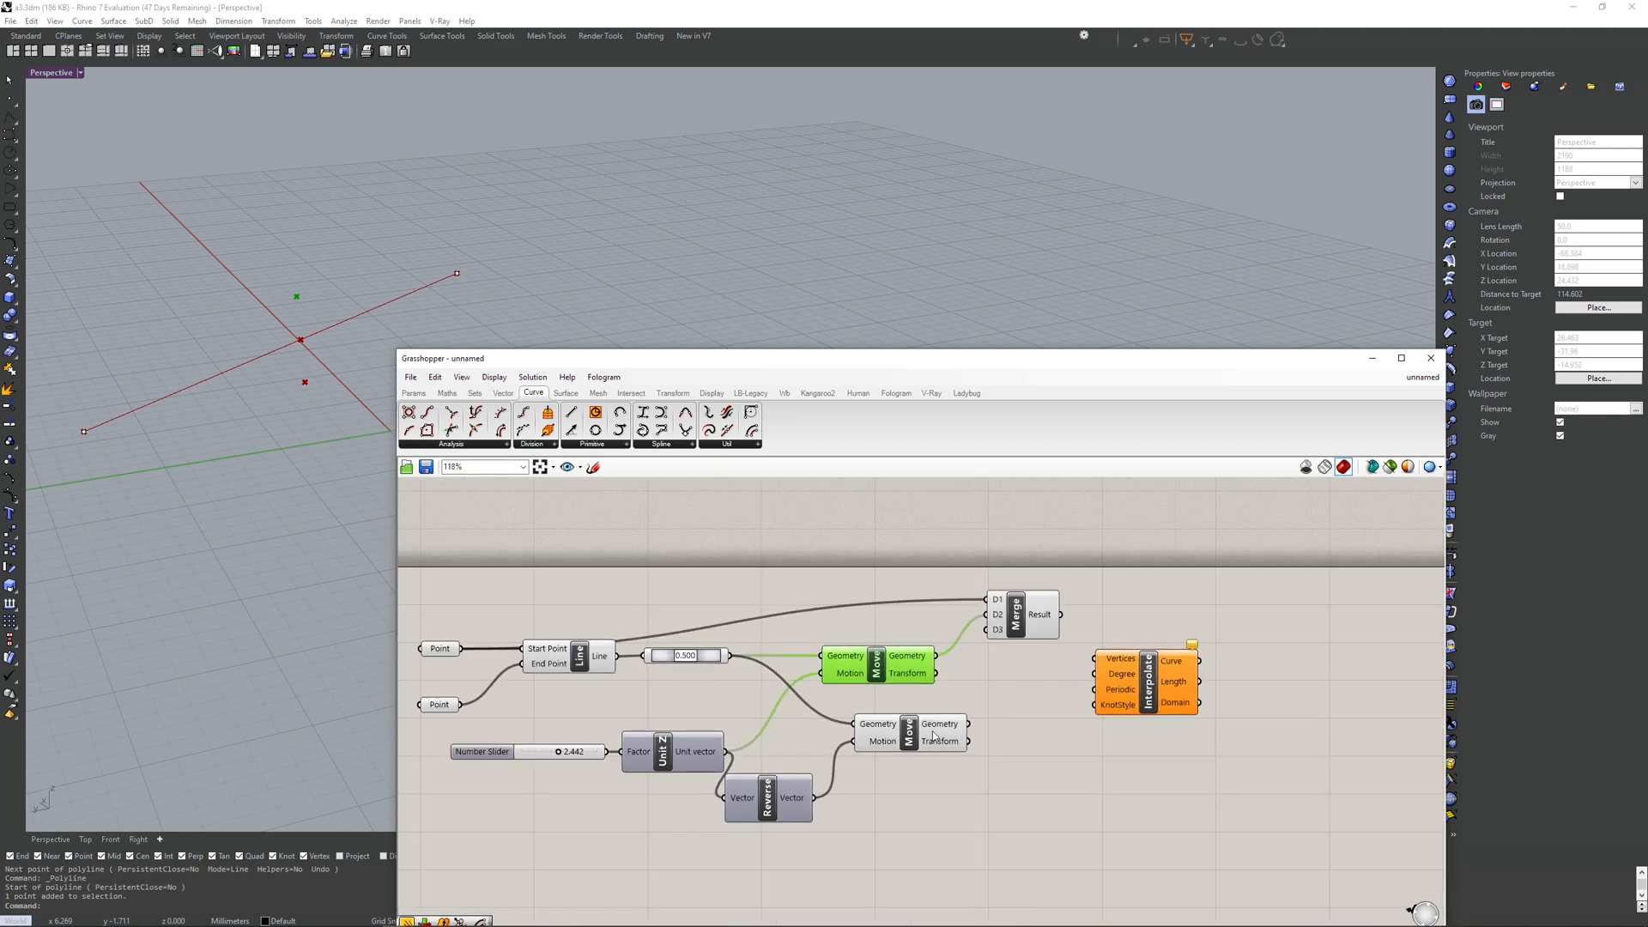
{"action": "left_click_drag", "start_coordinate": [461, 704], "coordinate": [987, 629]}
{"action": "scroll", "coordinate": [997, 646], "scroll_direction": "up", "scroll_amount": 10}
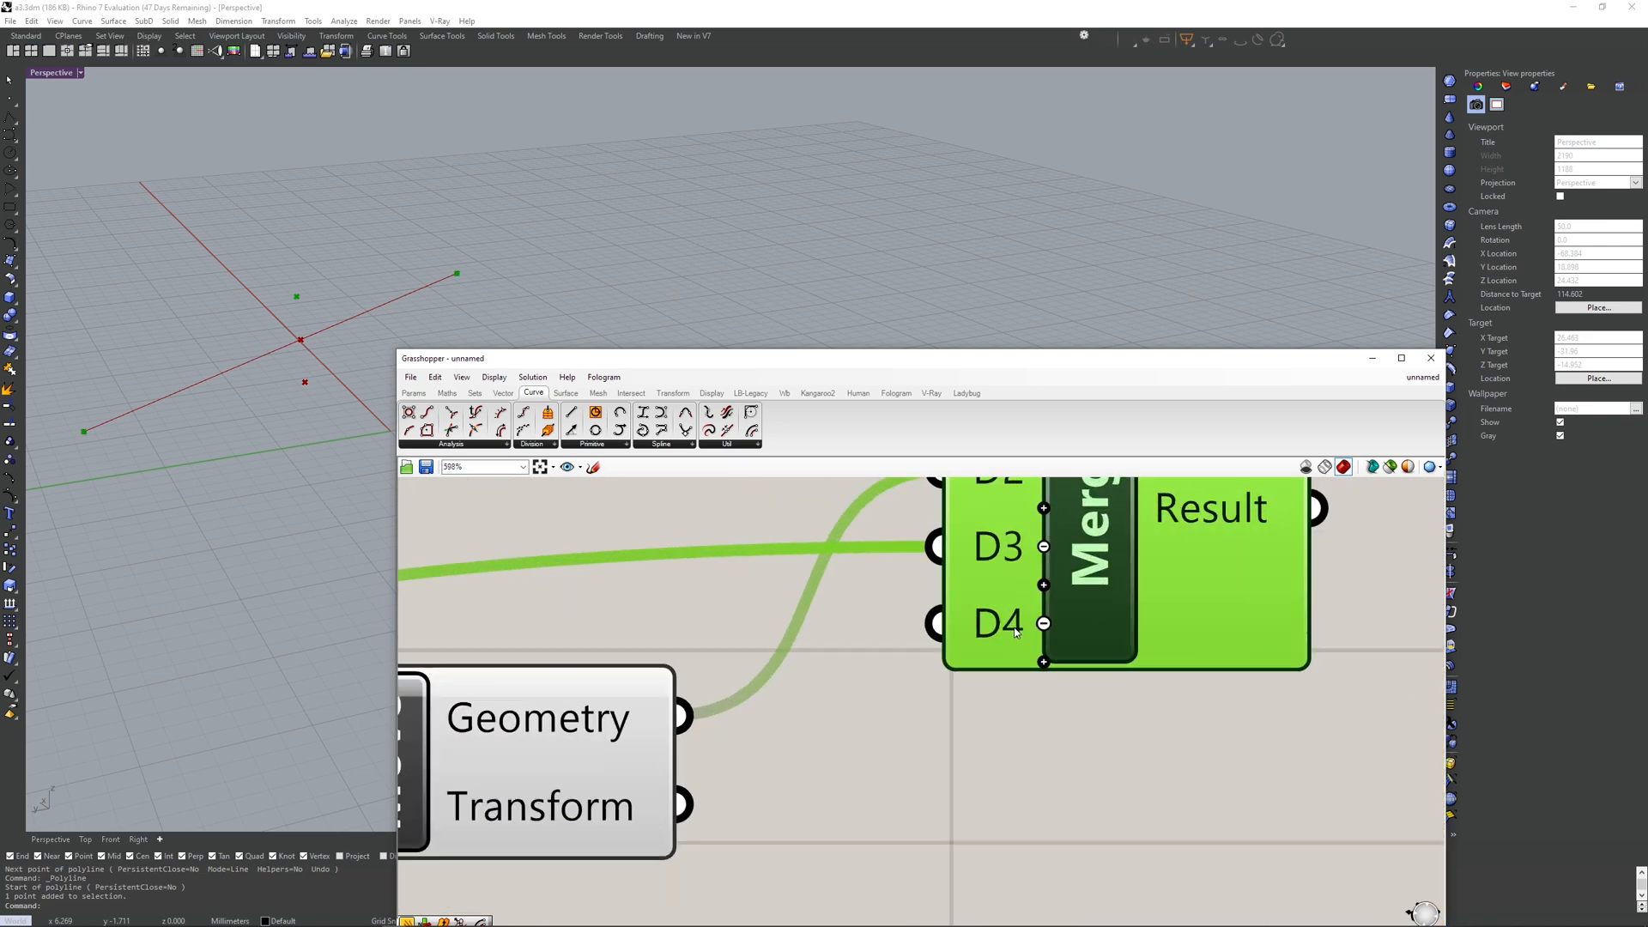
{"action": "left_click", "coordinate": [1049, 625]}
{"action": "scroll", "coordinate": [1031, 625], "scroll_direction": "down", "scroll_amount": 8}
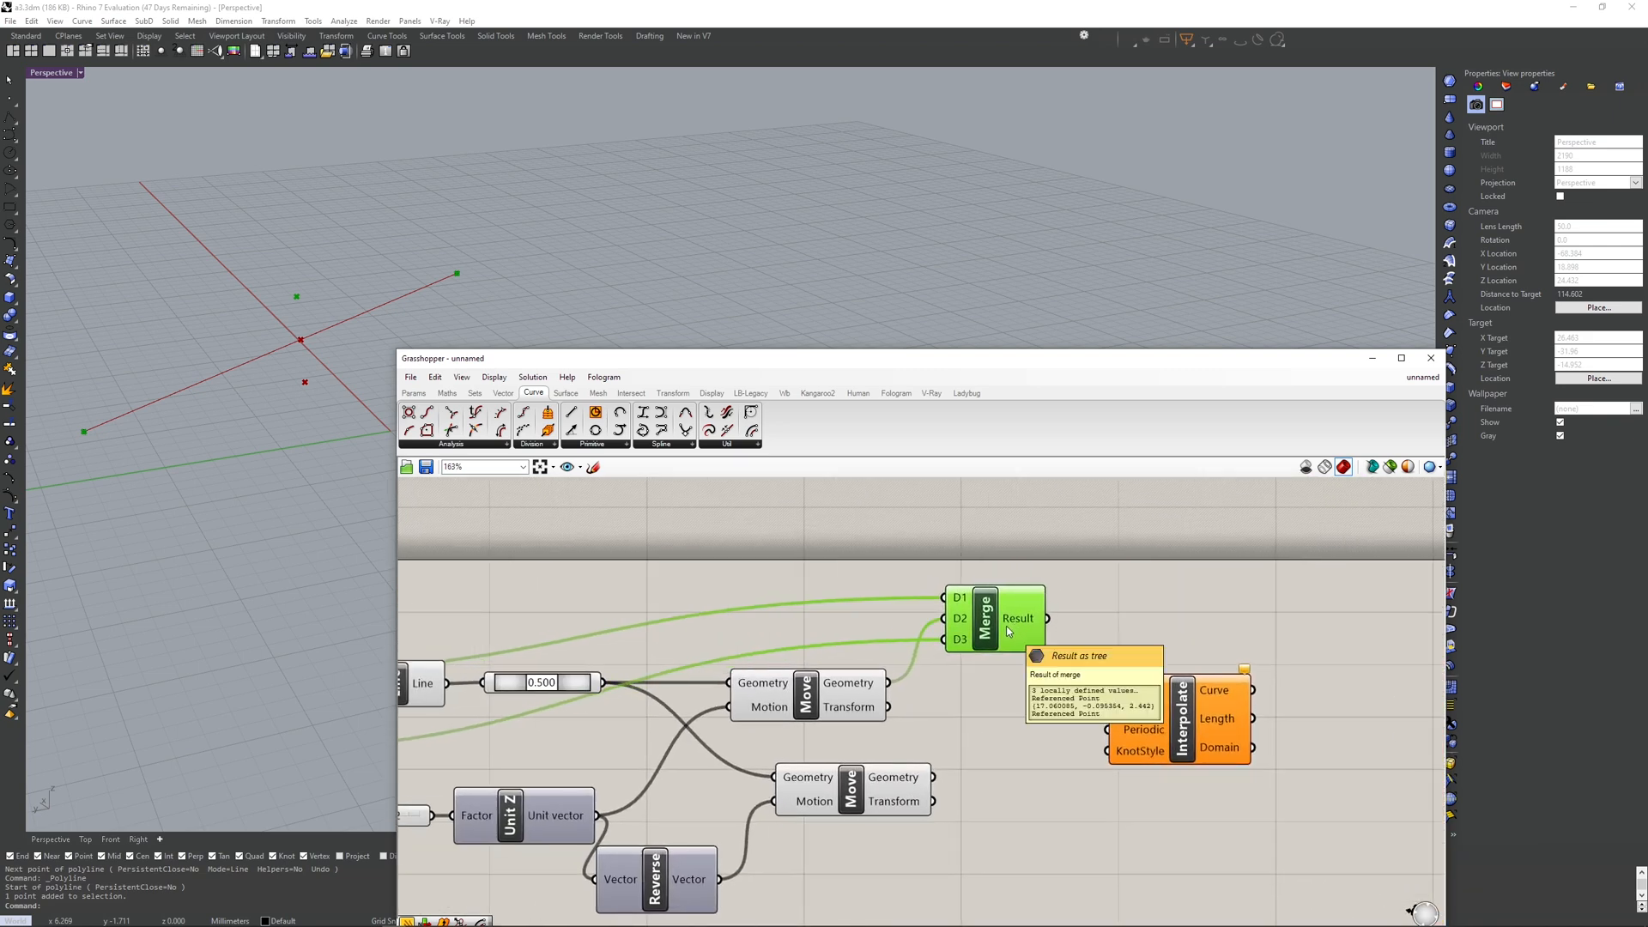
- Feed the Merge Result into Interpolate's Vertices, and duplicate Interpolate and Merge below as a second connected pair
{"action": "left_click_drag", "start_coordinate": [1049, 618], "coordinate": [1182, 770]}
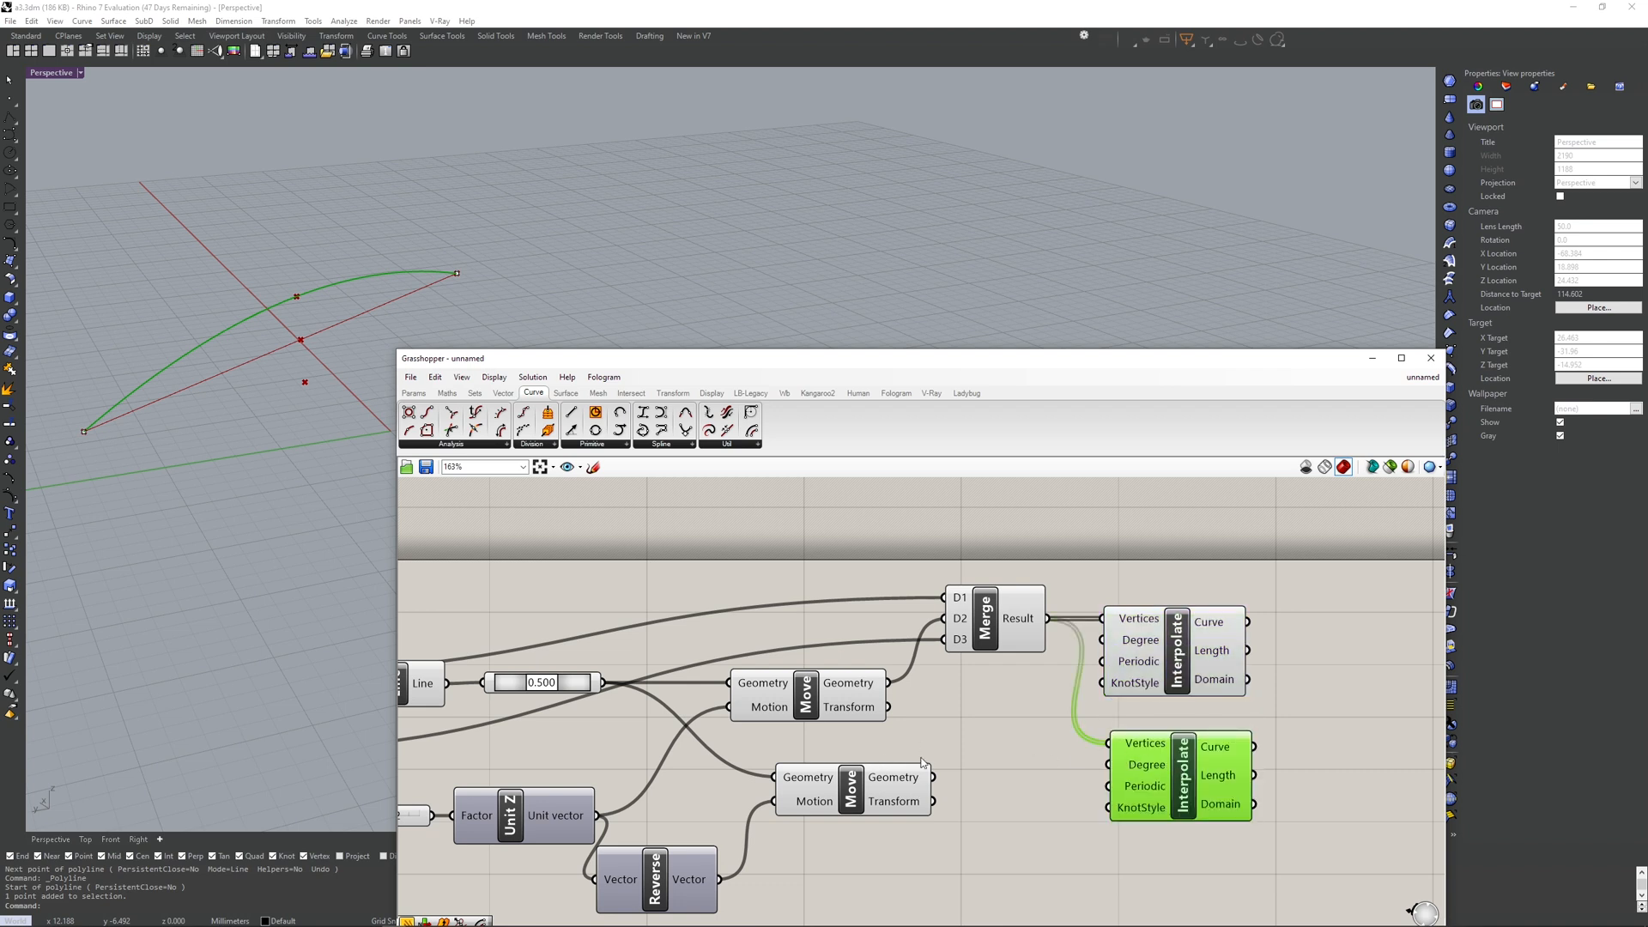
{"action": "left_click_drag", "start_coordinate": [1008, 632], "coordinate": [1109, 744], "text": "alt"}
{"action": "scroll", "coordinate": [1073, 754], "scroll_direction": "down", "scroll_amount": 4}
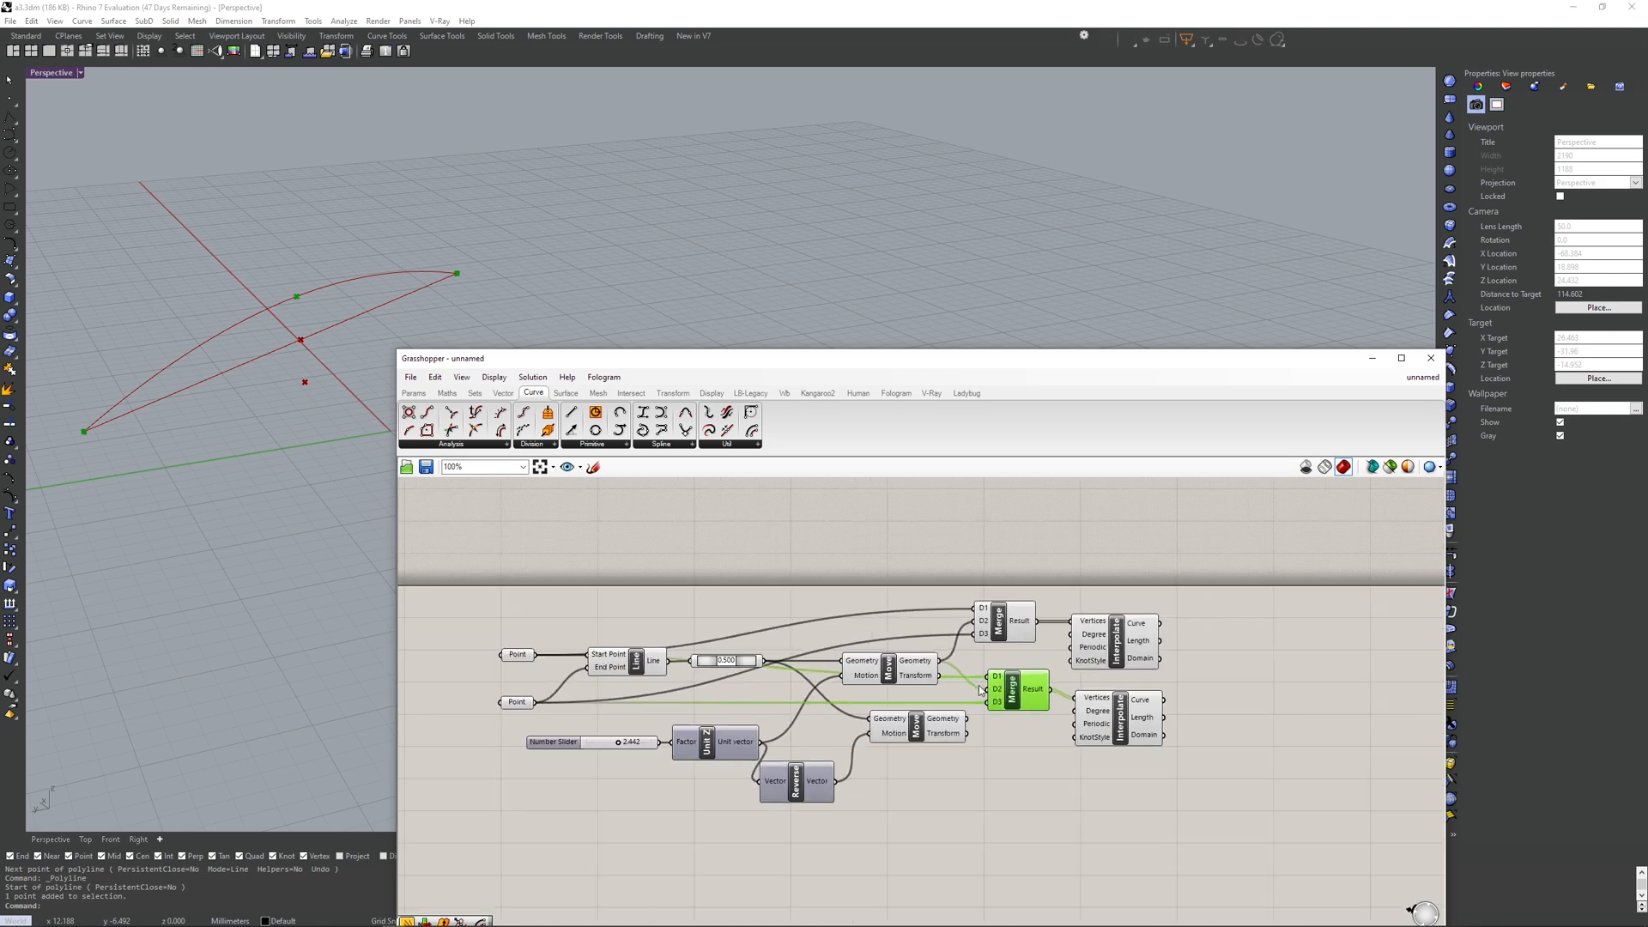
- Replace the lower Merge component's D2 source with the lower Move component's Geometry output
{"action": "left_click", "coordinate": [945, 665]}
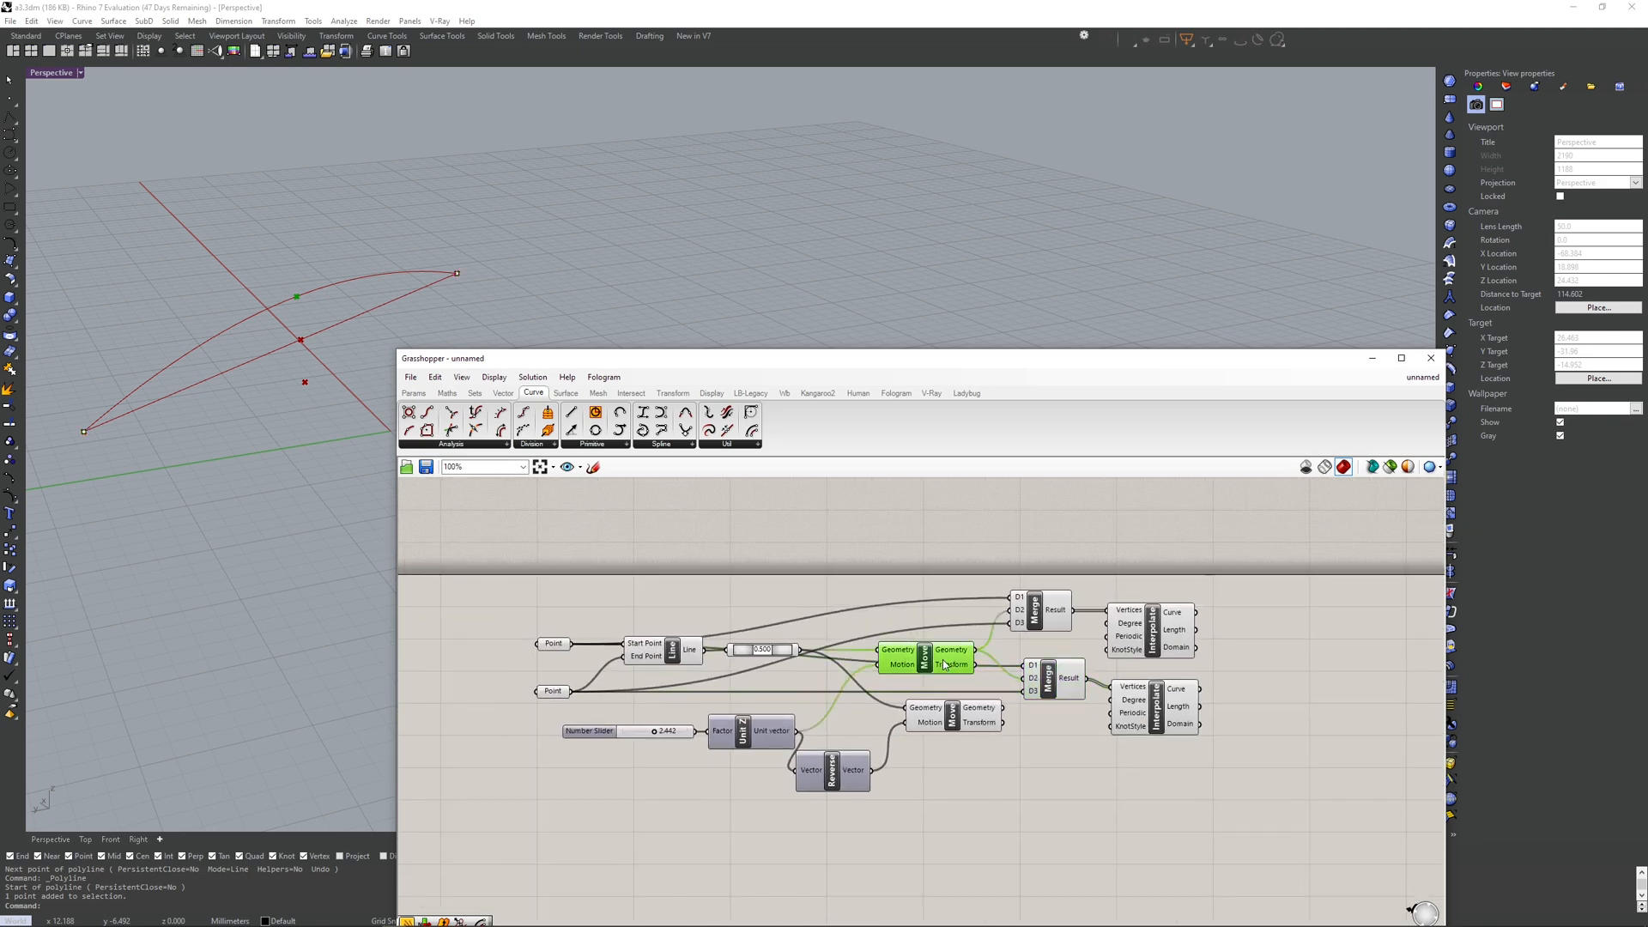
{"action": "left_click", "coordinate": [942, 714]}
{"action": "scroll", "coordinate": [1017, 706], "scroll_direction": "up", "scroll_amount": 4}
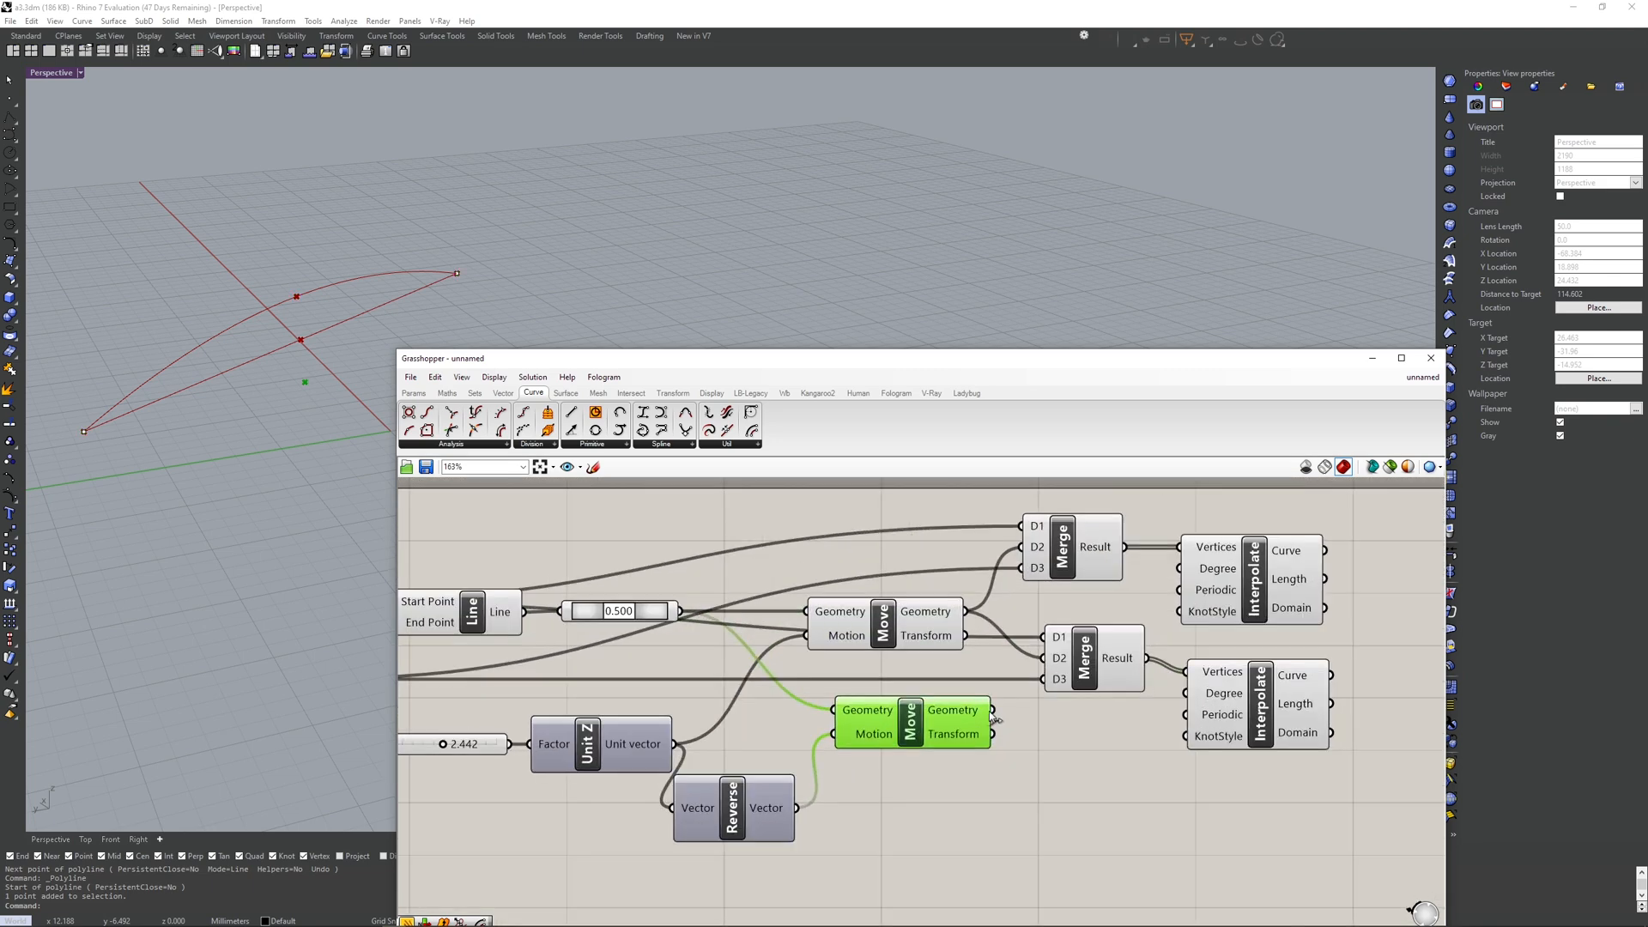
{"action": "left_click_drag", "start_coordinate": [994, 710], "coordinate": [1045, 658]}
- Select the upper and lower Interpolate components in turn to check their curves in the viewport
{"action": "left_click", "coordinate": [1258, 596]}
{"action": "left_click", "coordinate": [1257, 686]}
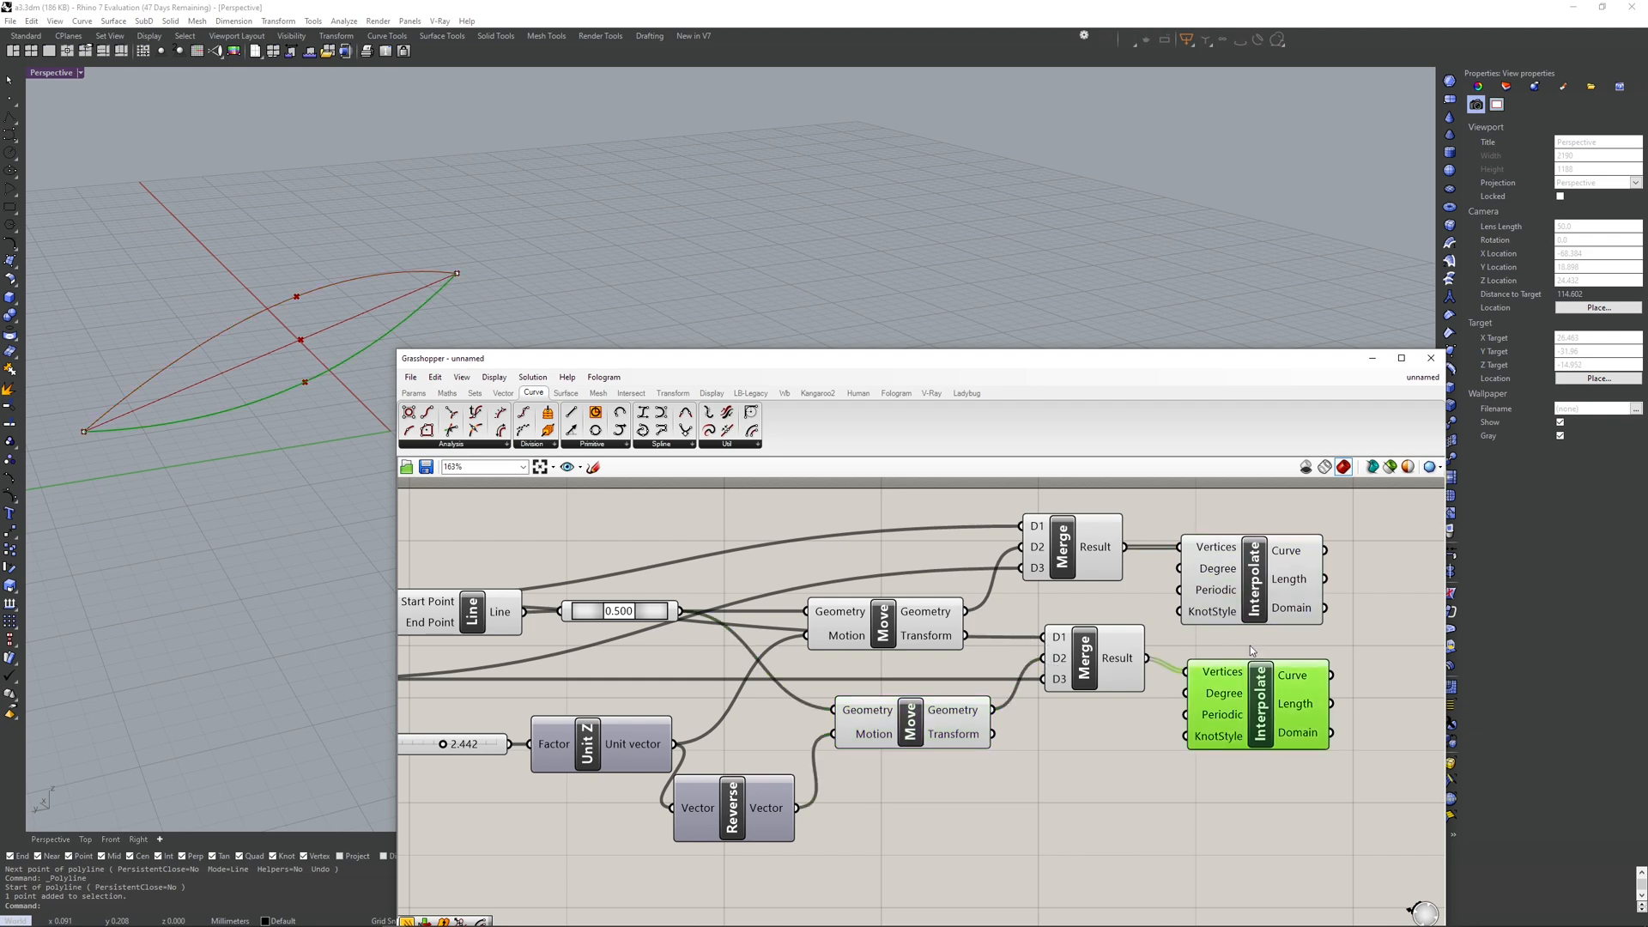
{"action": "left_click", "coordinate": [1252, 605]}
{"action": "scroll", "coordinate": [1250, 607], "scroll_direction": "down", "scroll_amount": 2}
{"action": "right_click_drag", "start_coordinate": [1250, 608], "coordinate": [1059, 638]}
{"action": "left_click", "coordinate": [1065, 700]}
{"action": "right_click_drag", "start_coordinate": [1157, 651], "coordinate": [992, 677]}
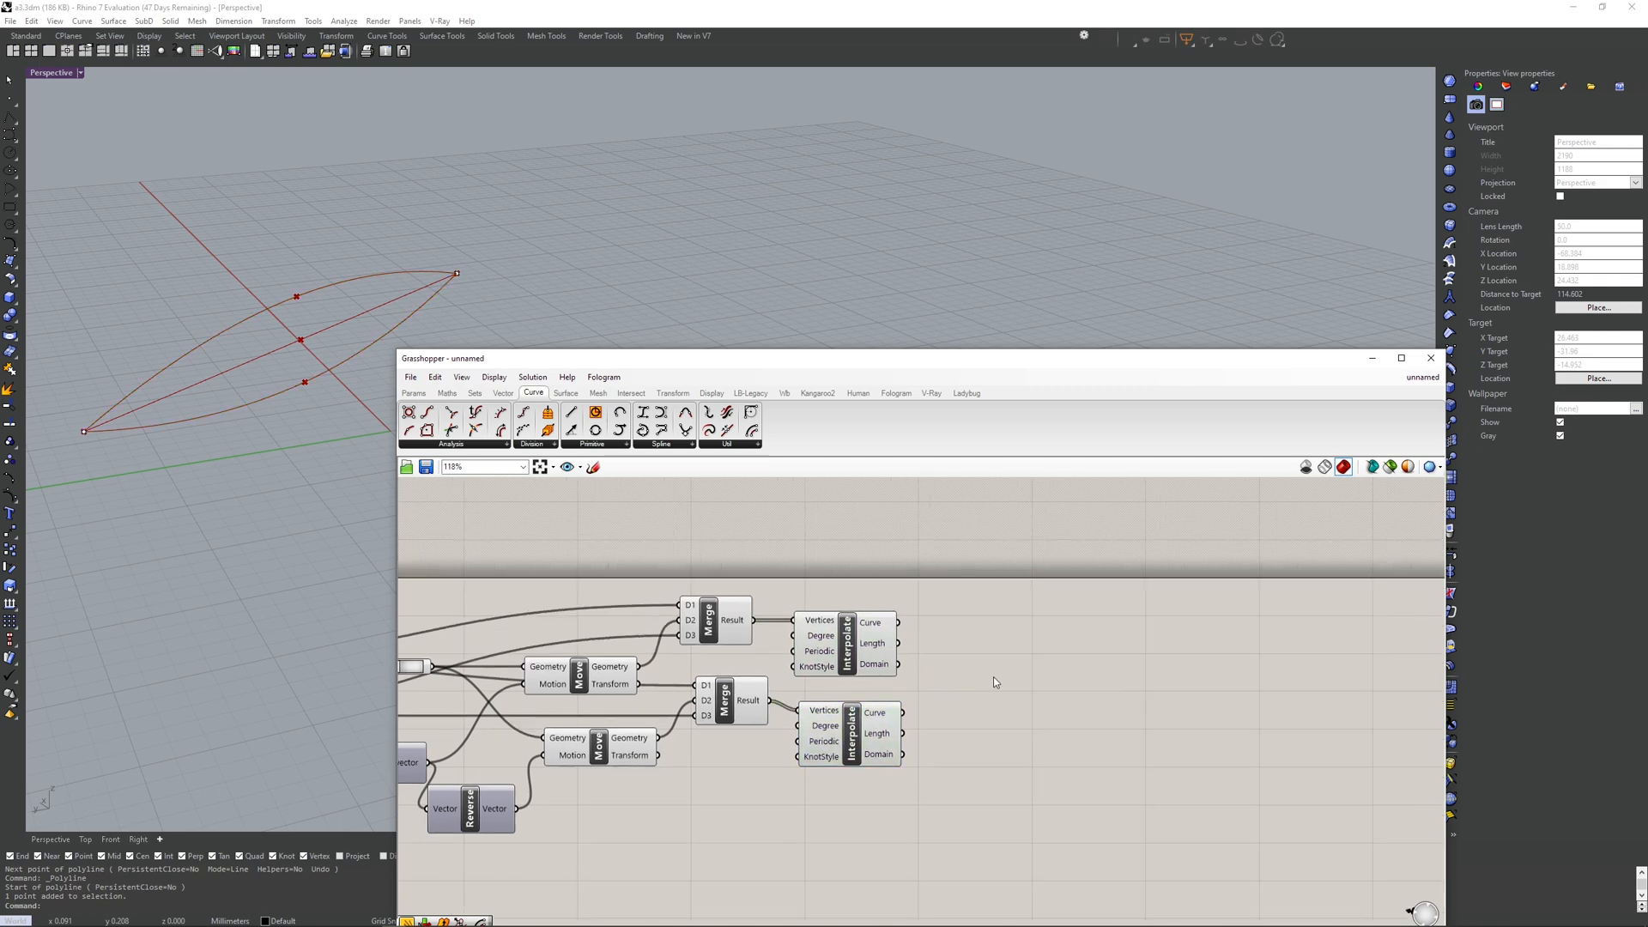
- Switch to the truss poster in Photos, examine the Lenticular (Parabolic) truss drawing, and return to Grasshopper
{"action": "double_click", "coordinate": [992, 677]}
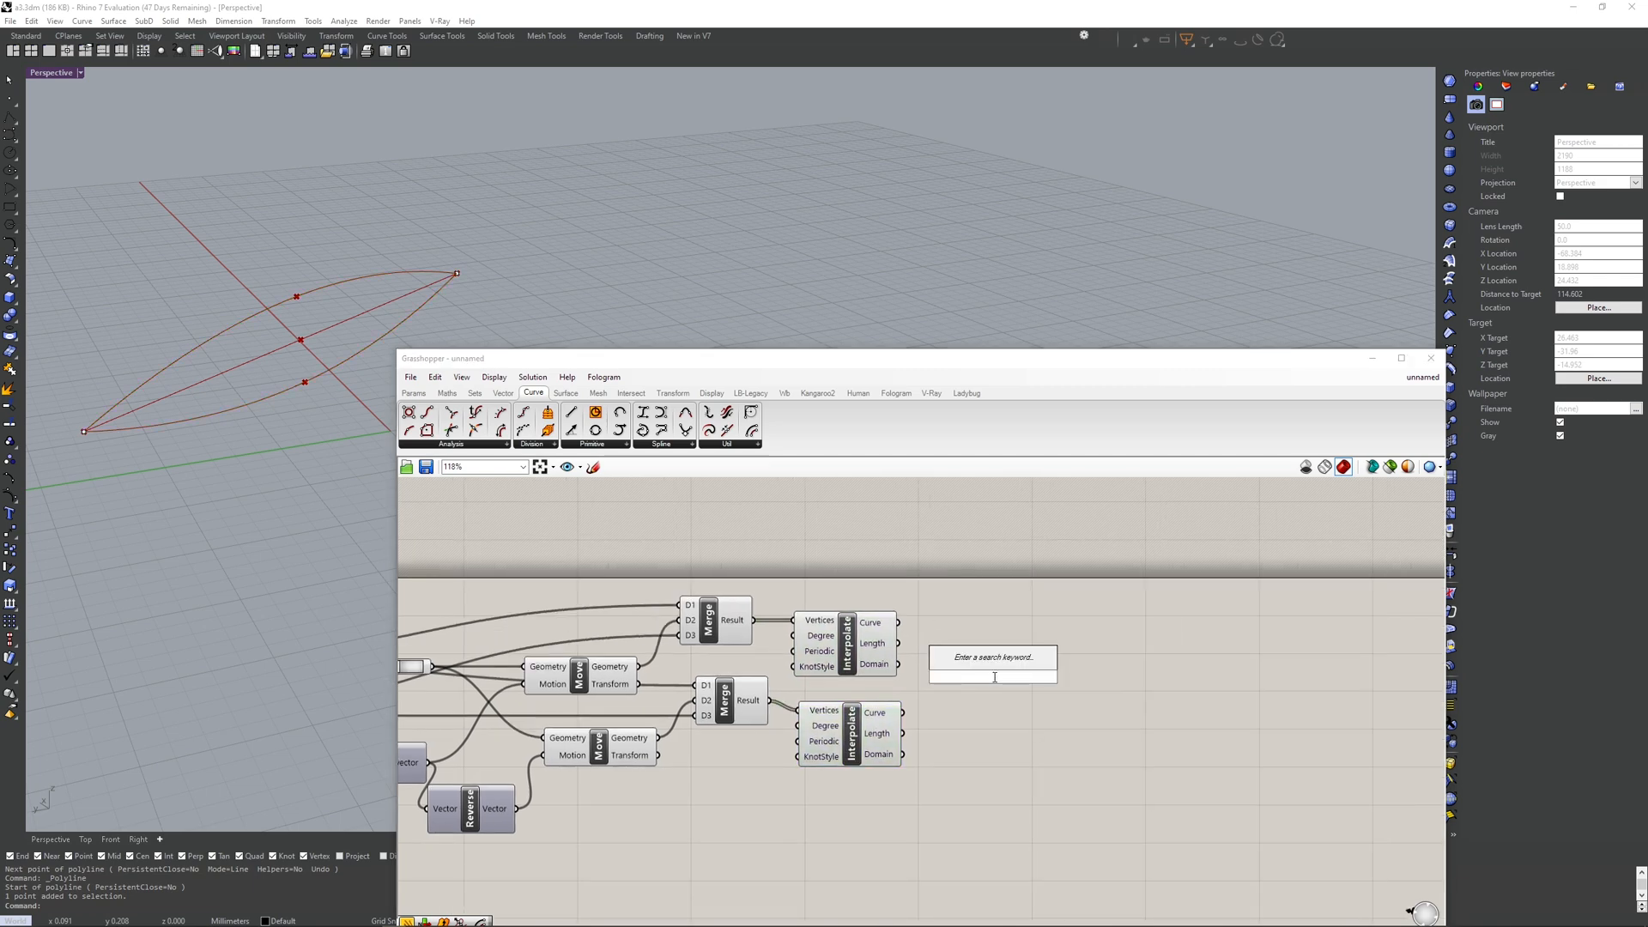
{"action": "key", "text": "alt+Tab"}
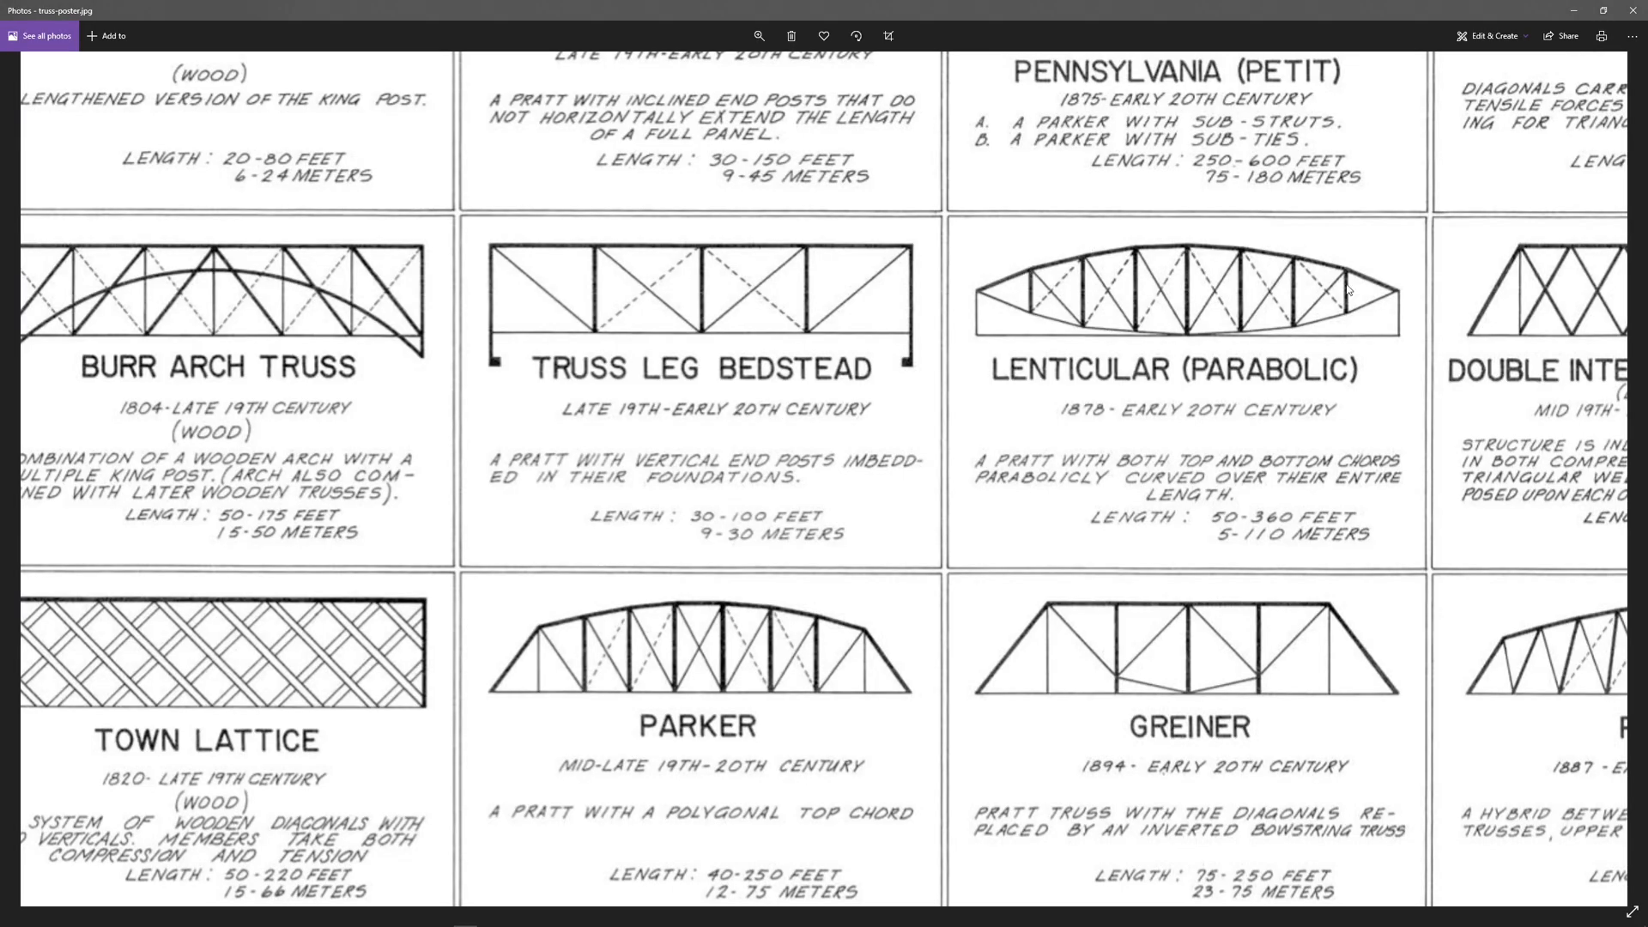
{"action": "key", "text": "alt+Tab"}
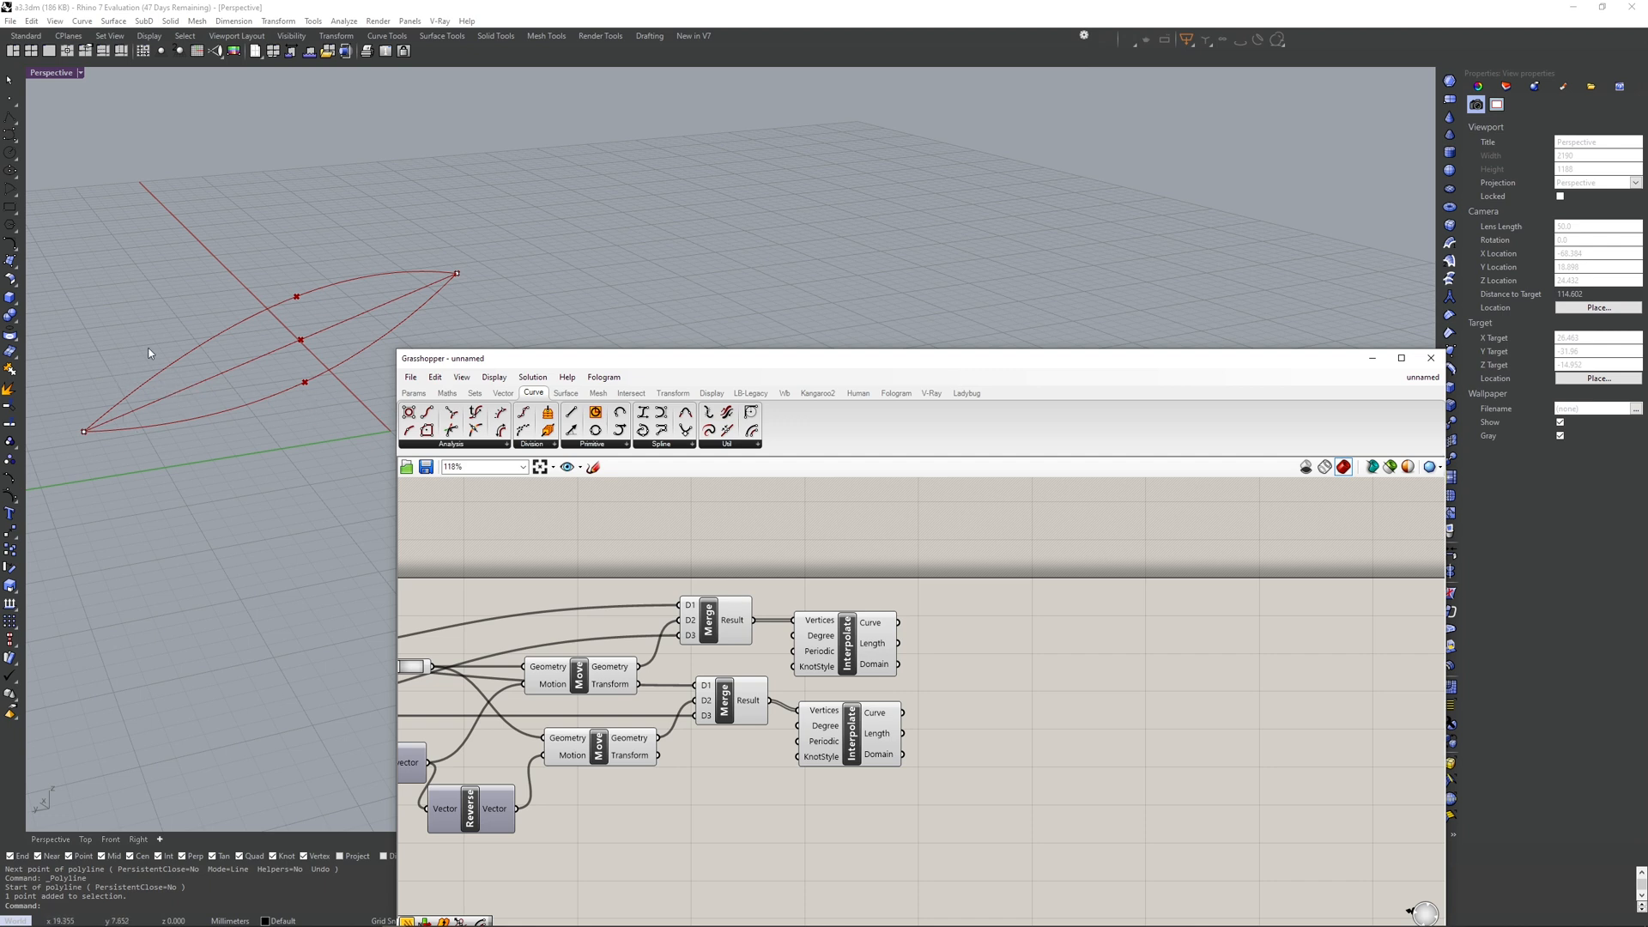
- Add a Divide Curve component and feed the upper Interpolate component's Curve output into its Curve input
{"action": "double_click", "coordinate": [996, 626]}
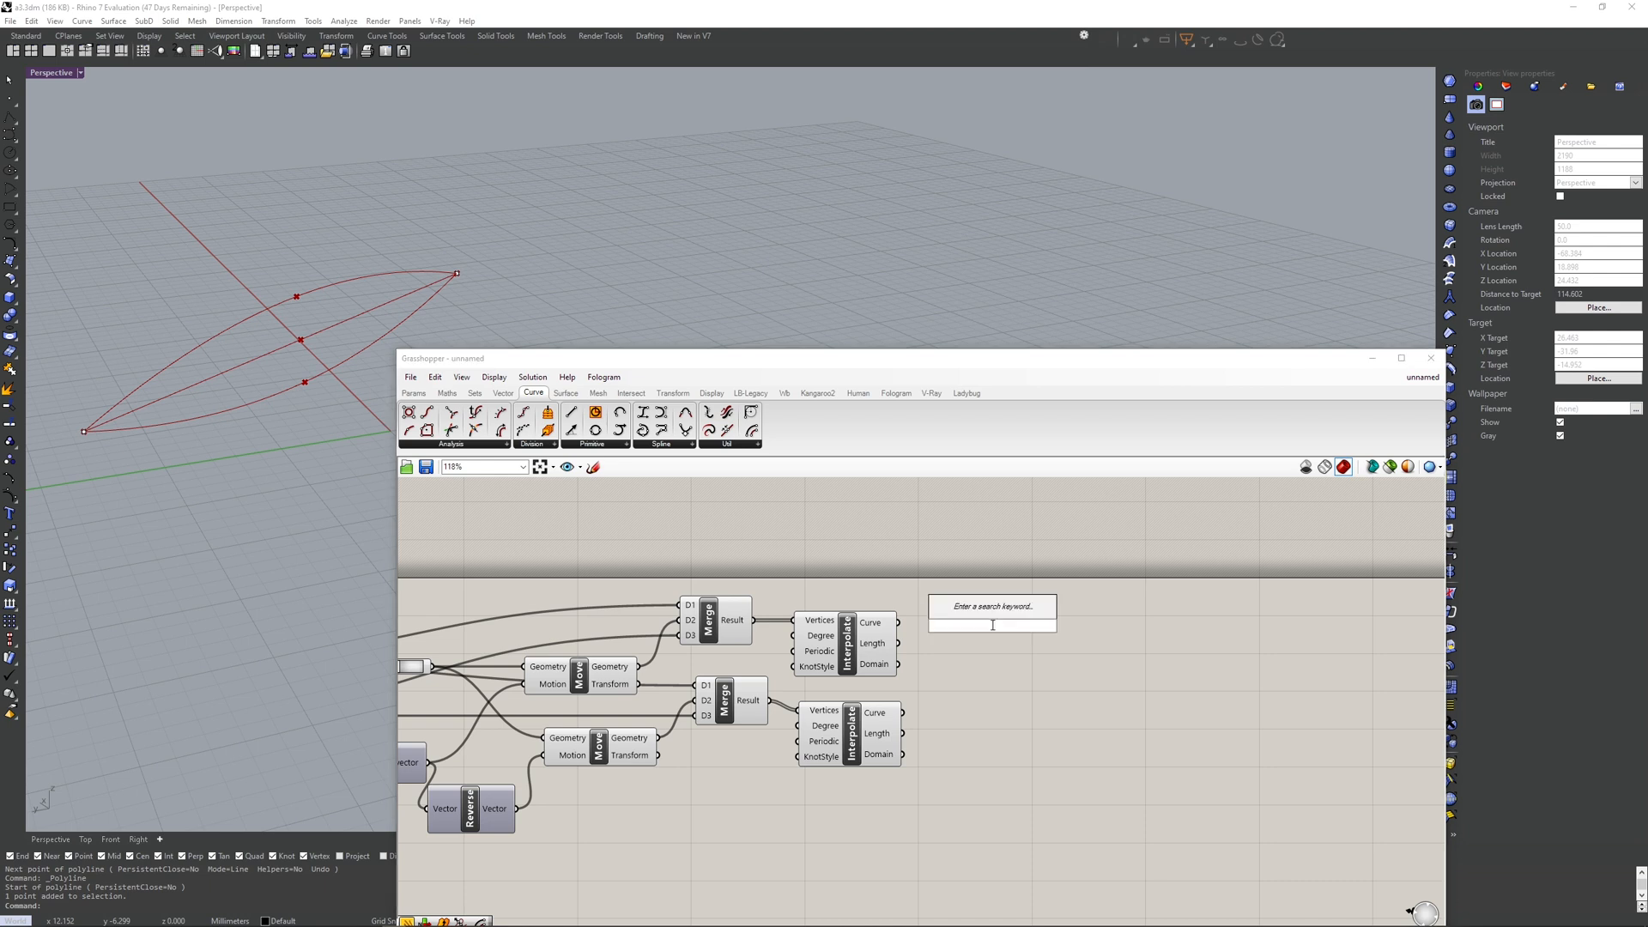
{"action": "type", "text": "divide"}
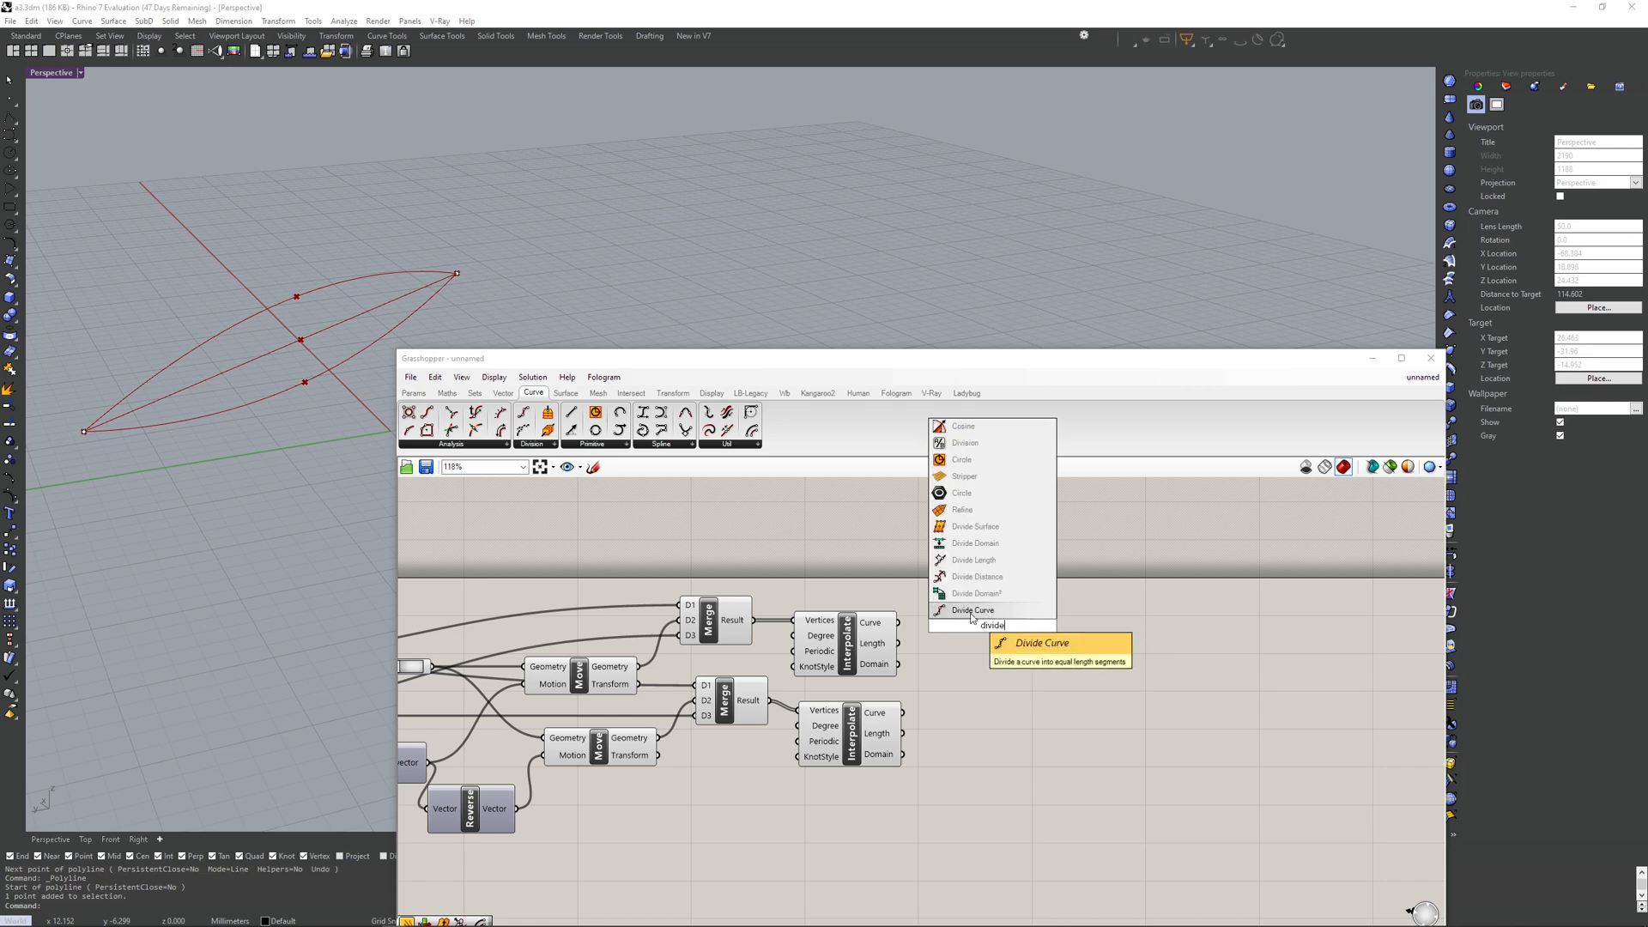
{"action": "key", "text": "Return"}
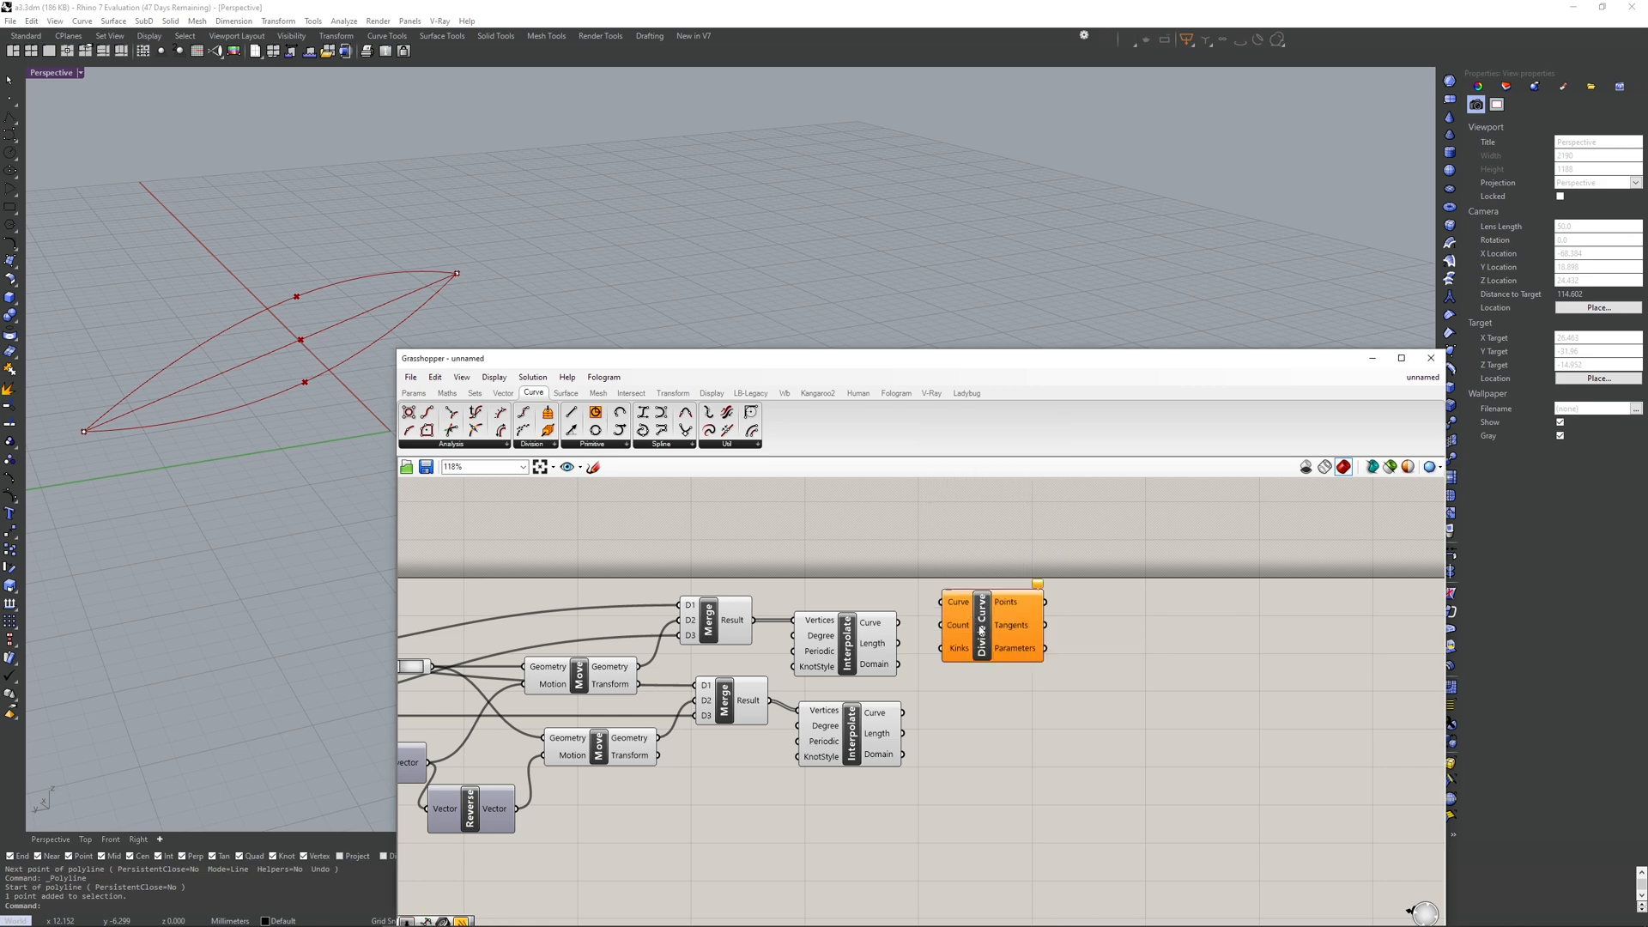
{"action": "scroll", "coordinate": [867, 648], "scroll_direction": "up", "scroll_amount": 3}
{"action": "left_click", "coordinate": [864, 650]}
{"action": "left_click_drag", "start_coordinate": [903, 618], "coordinate": [1129, 632]}
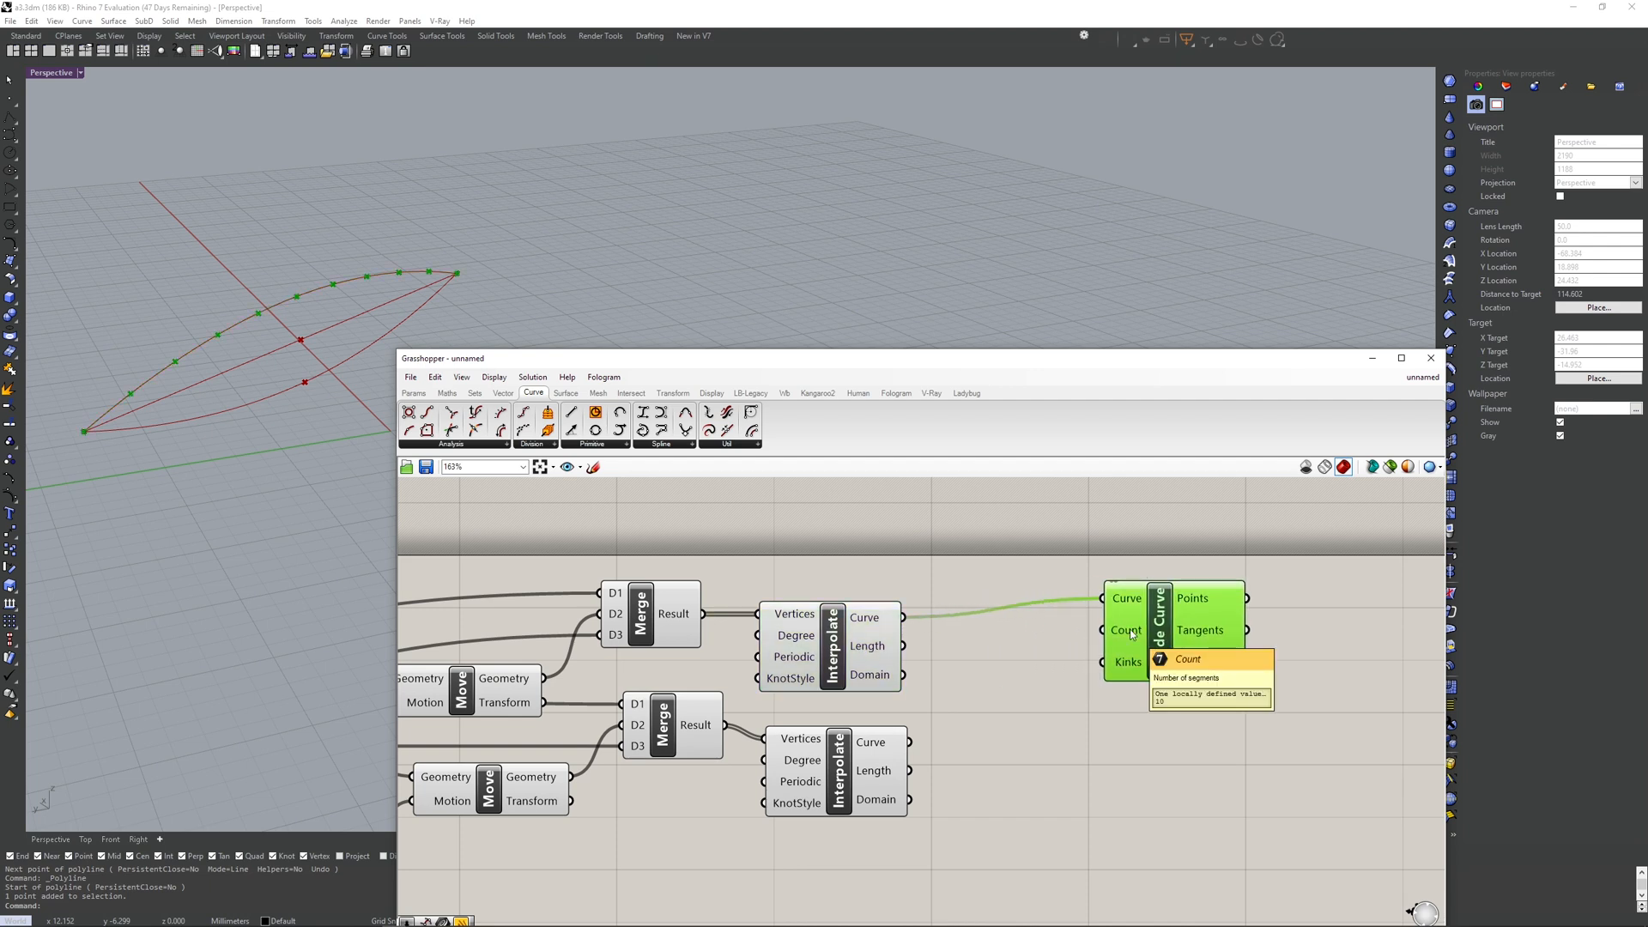
- Add a number slider set to 1 with a 0 to 10 range and feed it into the Divide Curve component's Count input
{"action": "double_click", "coordinate": [1026, 735]}
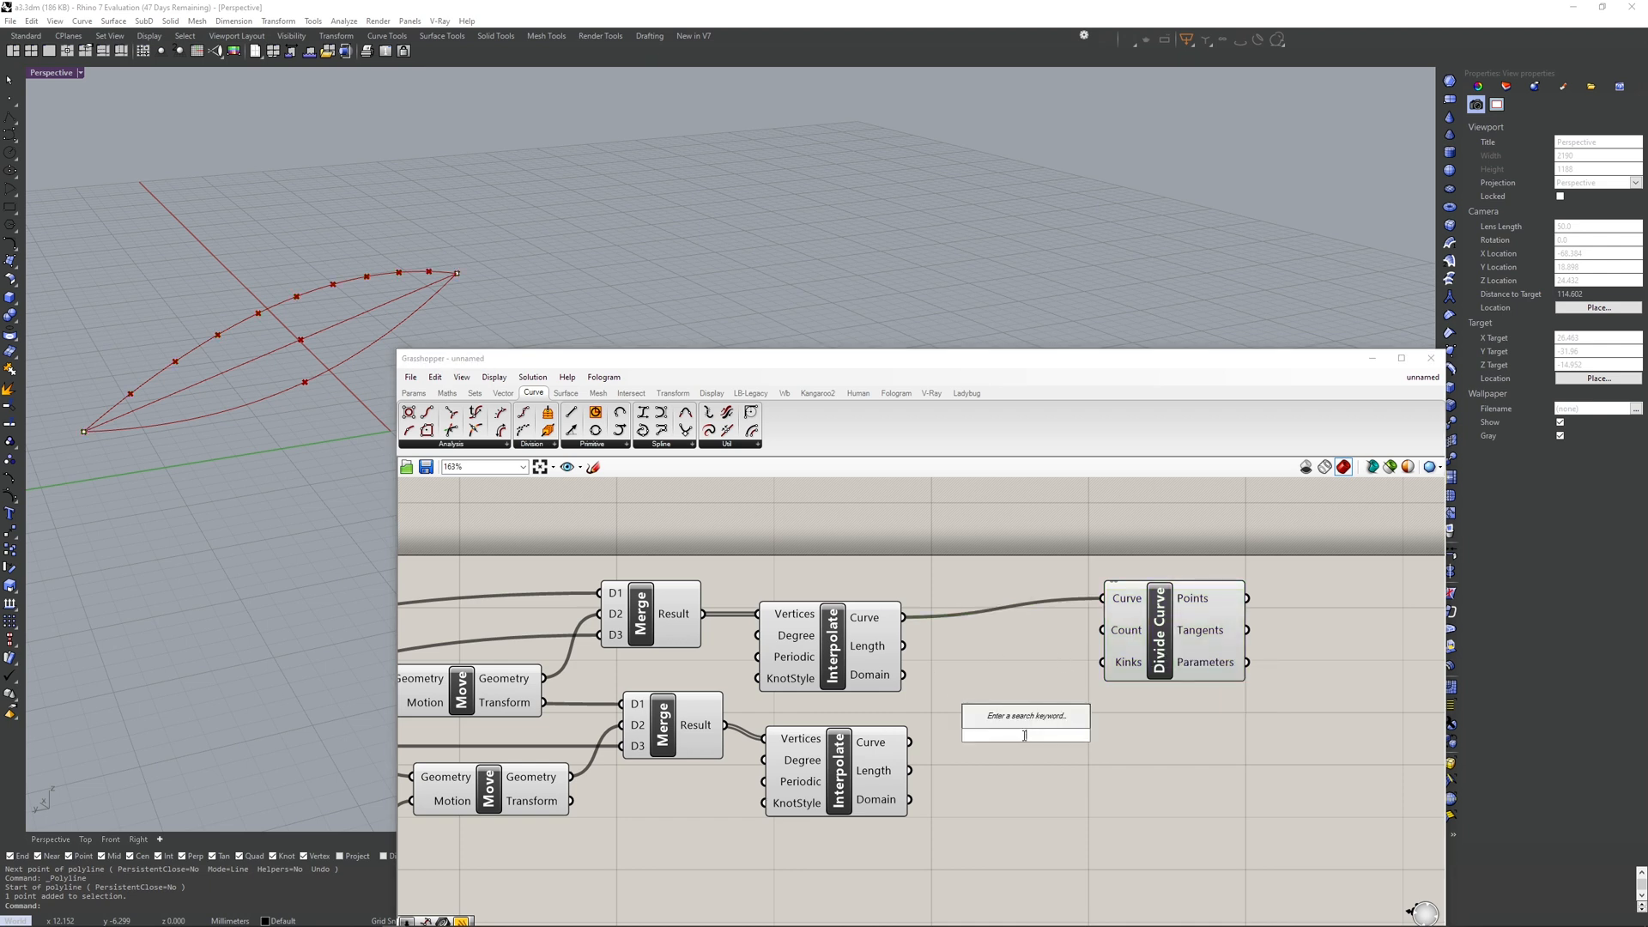
{"action": "type", "text": "0<"}
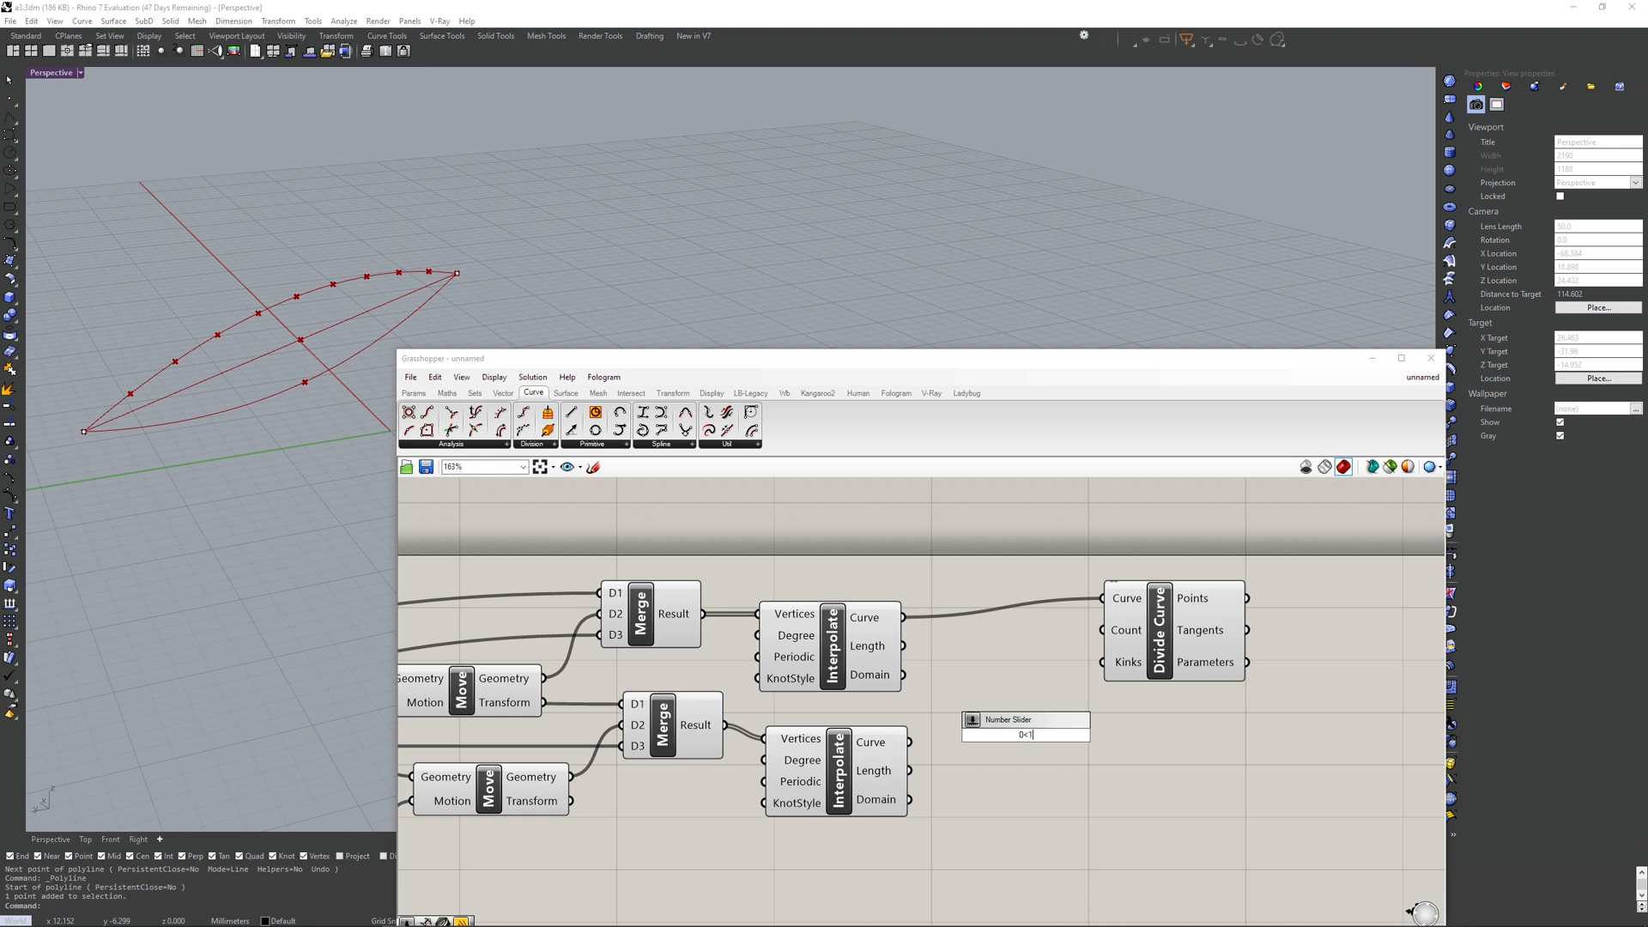
{"action": "type", "text": "1<20"}
{"action": "key", "text": "Return"}
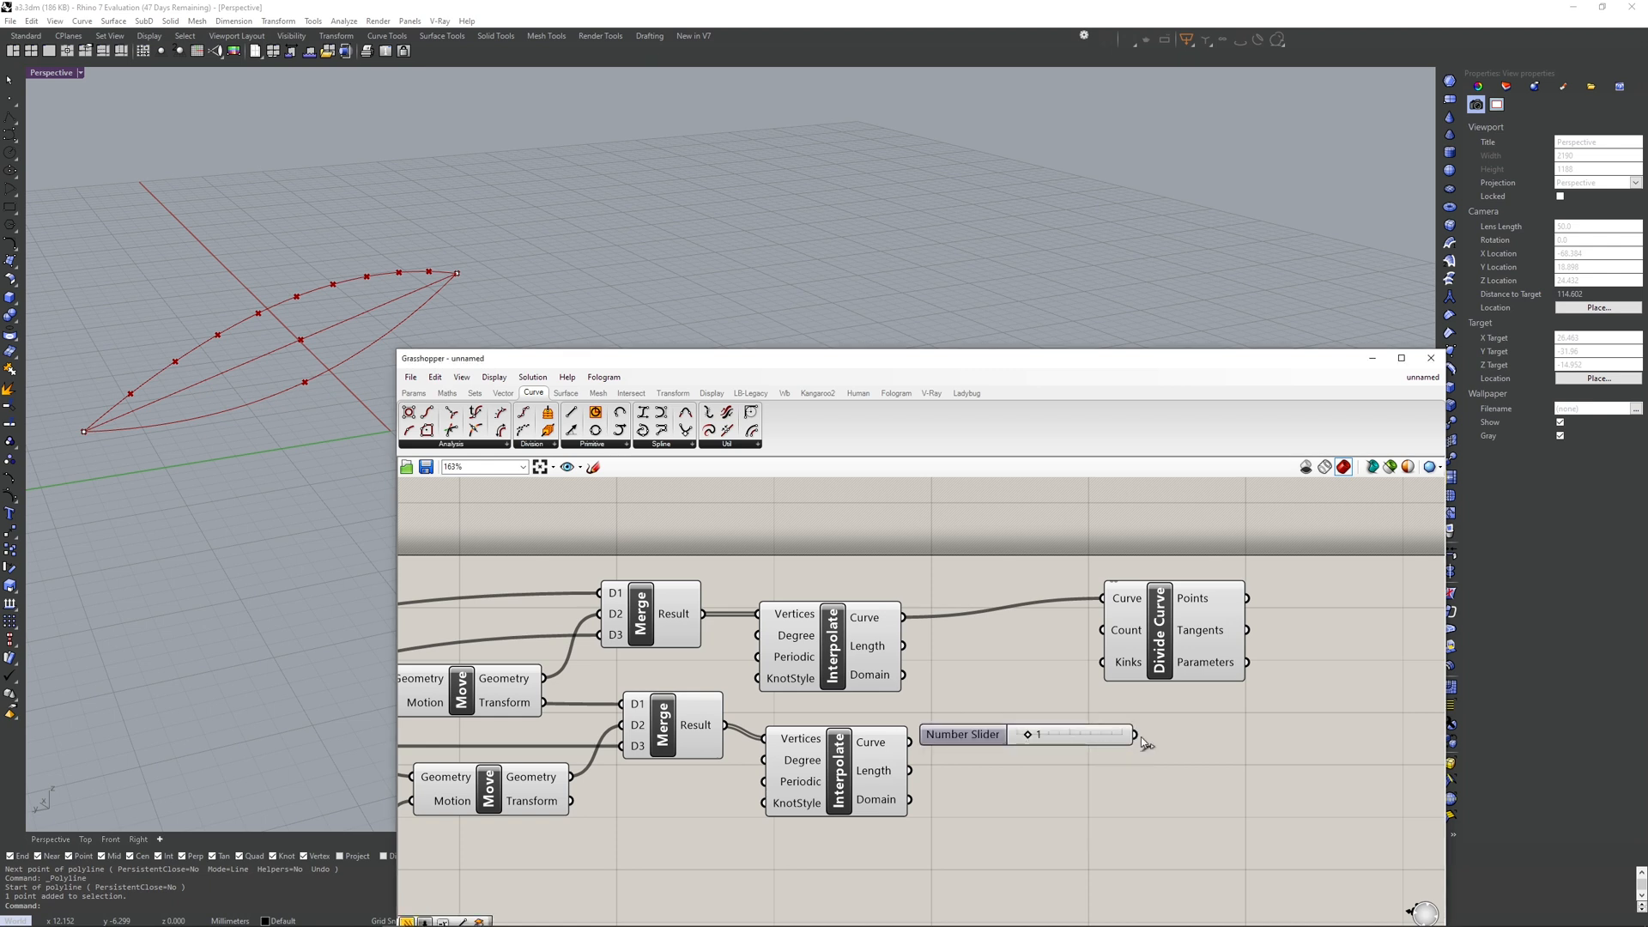
{"action": "left_click_drag", "start_coordinate": [1140, 736], "coordinate": [1204, 658]}
{"action": "right_click_drag", "start_coordinate": [1148, 688], "coordinate": [1042, 696]}
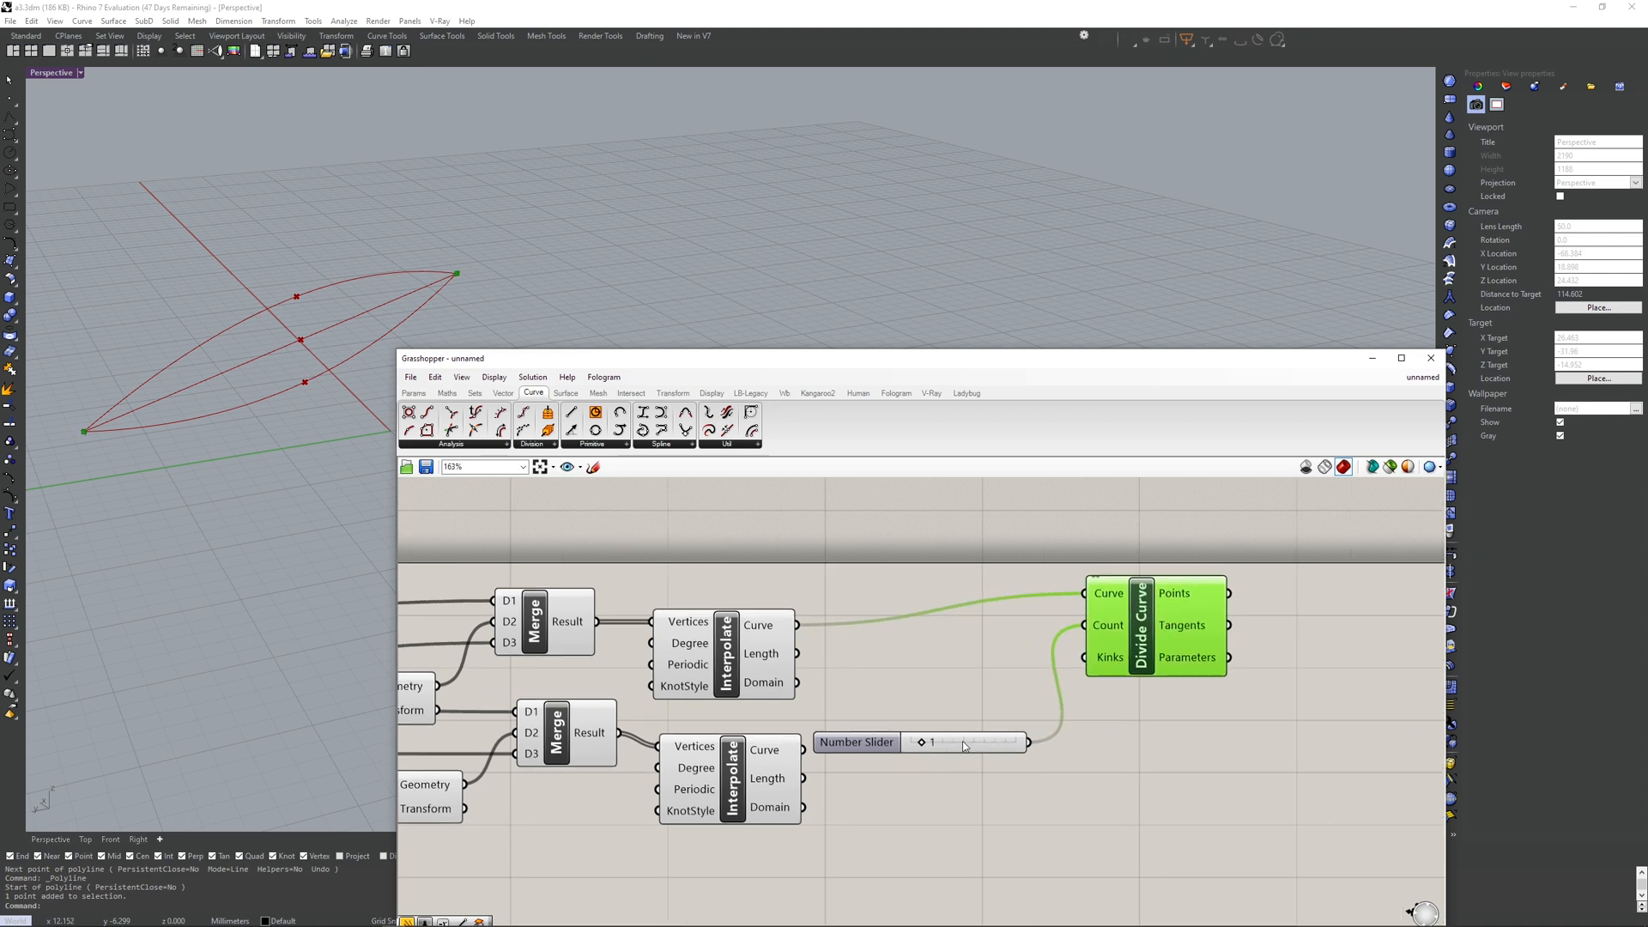
{"action": "left_click_drag", "start_coordinate": [963, 745], "coordinate": [964, 737]}
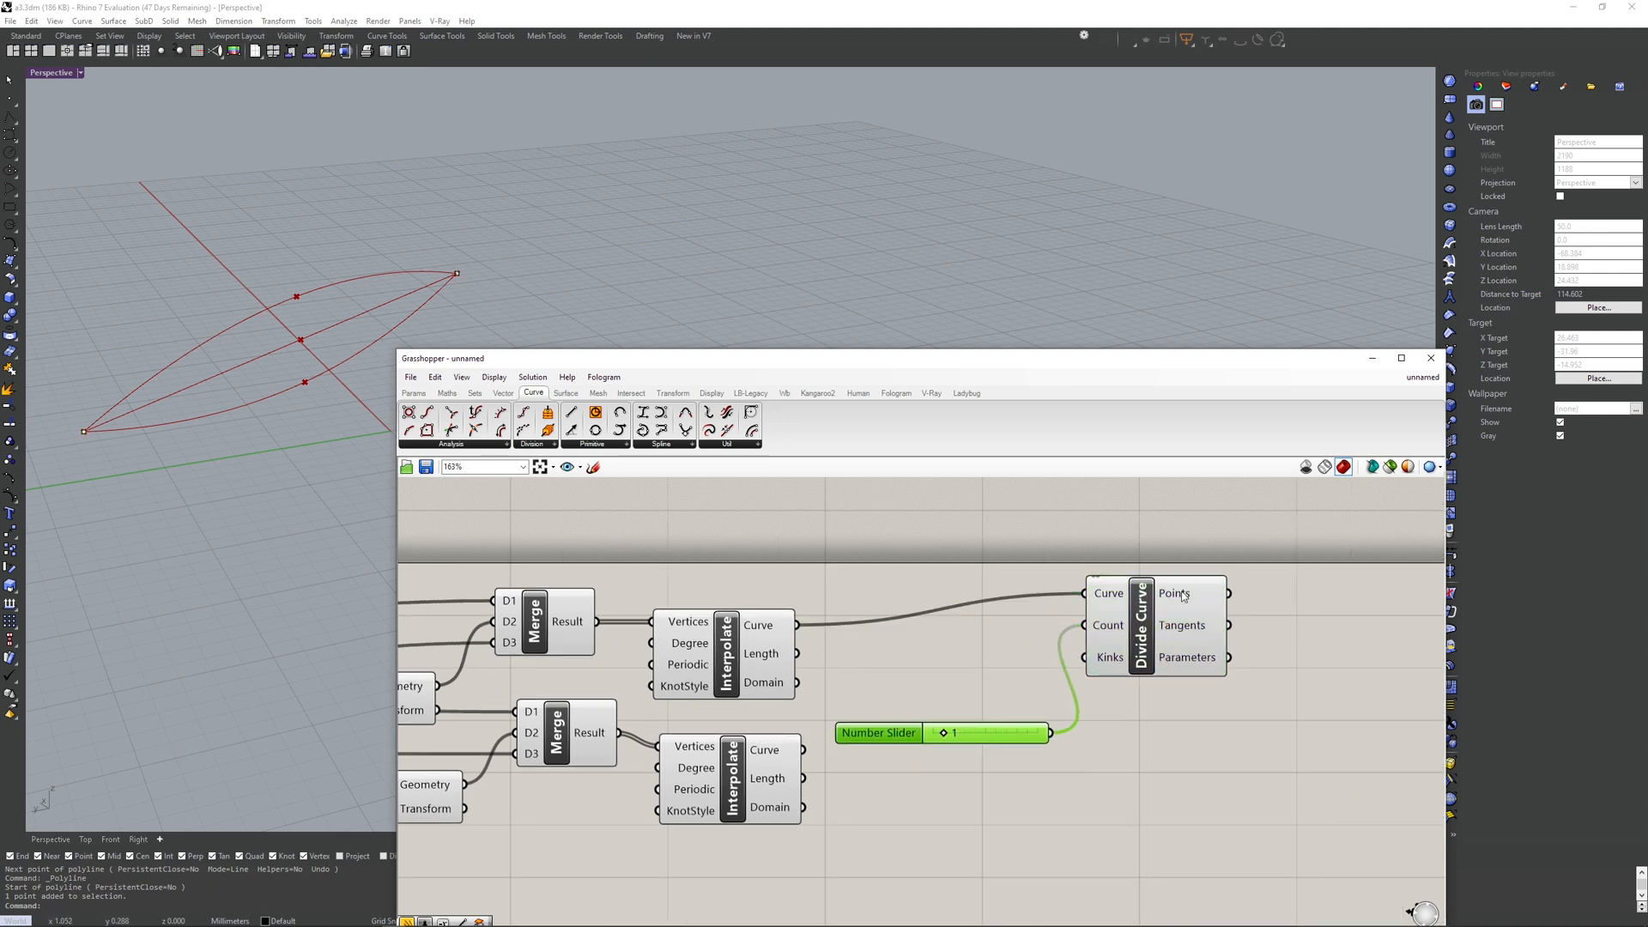
- Check the chord's end points in the viewport and try division counts of 2 and 10 on the number slider
{"action": "mouse_move", "coordinate": [1185, 602]}
{"action": "left_click", "coordinate": [458, 274]}
{"action": "left_click_drag", "start_coordinate": [98, 395], "coordinate": [62, 462]}
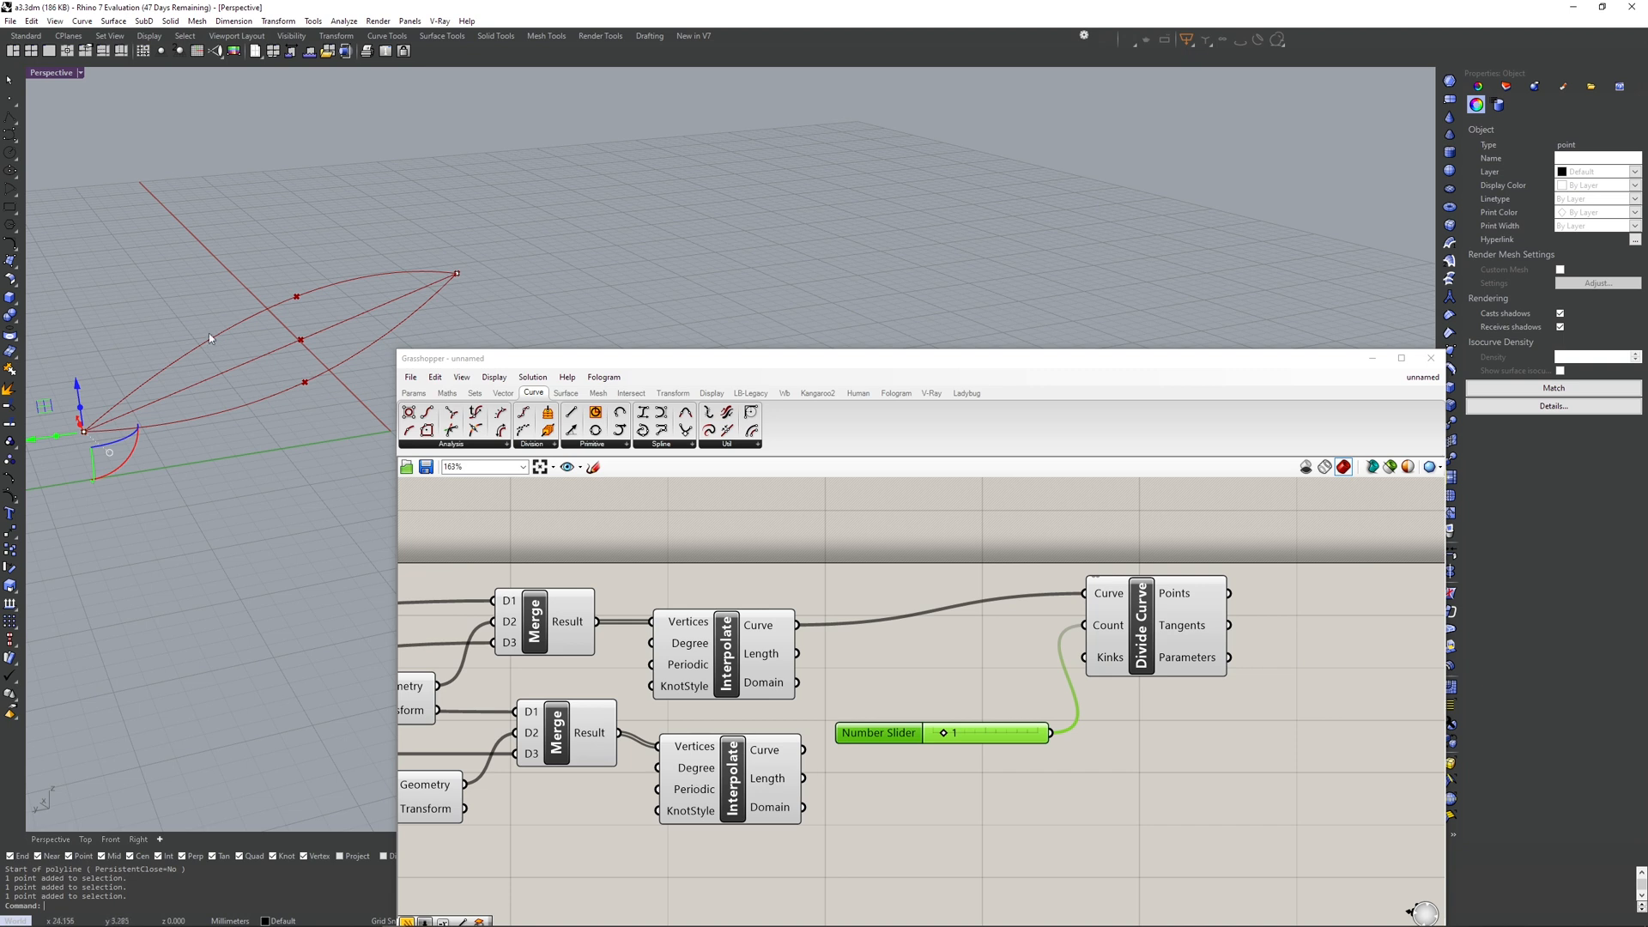
{"action": "left_click", "coordinate": [948, 736]}
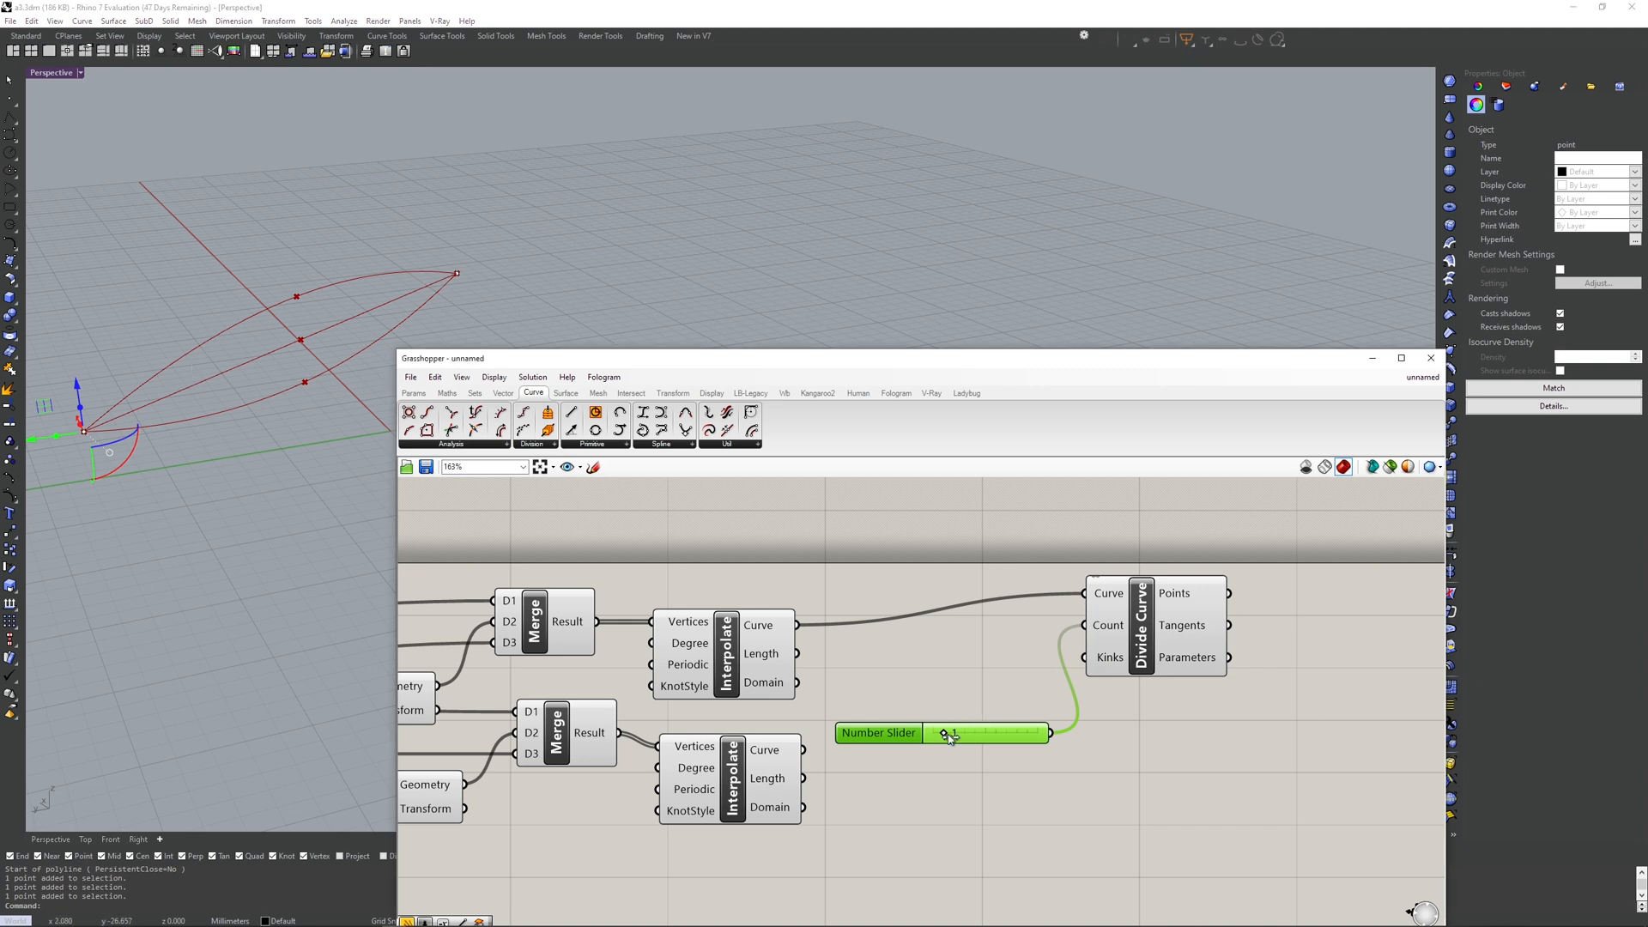
{"action": "left_click_drag", "start_coordinate": [947, 737], "coordinate": [957, 736]}
{"action": "left_click", "coordinate": [1185, 635]}
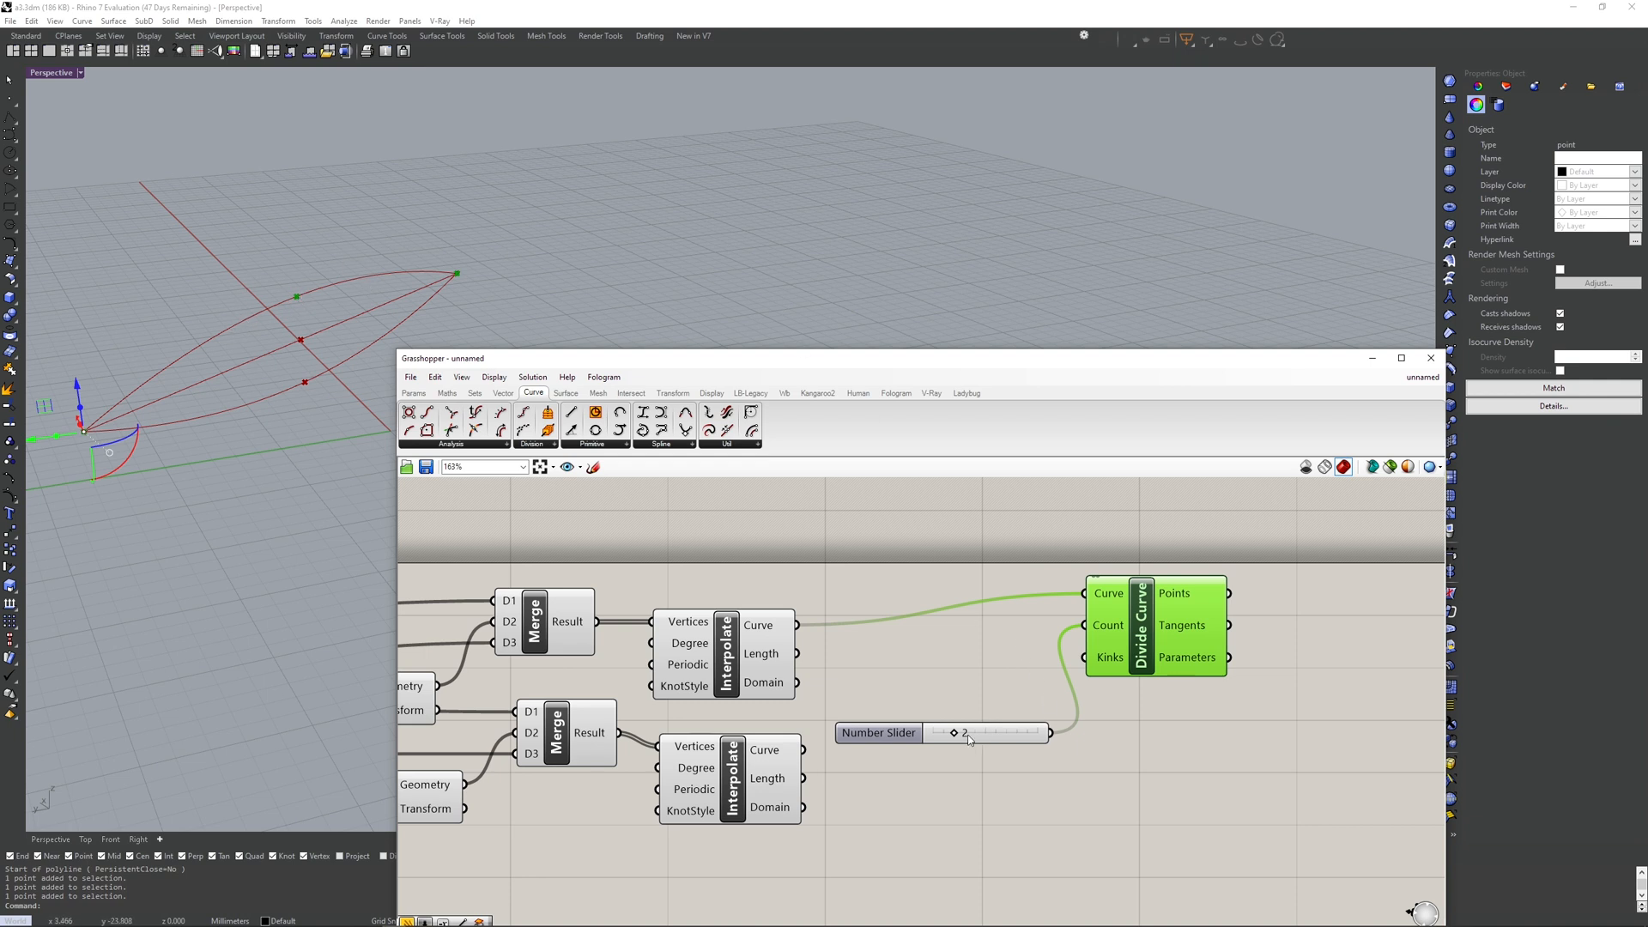
{"action": "left_click_drag", "start_coordinate": [959, 737], "coordinate": [1039, 736]}
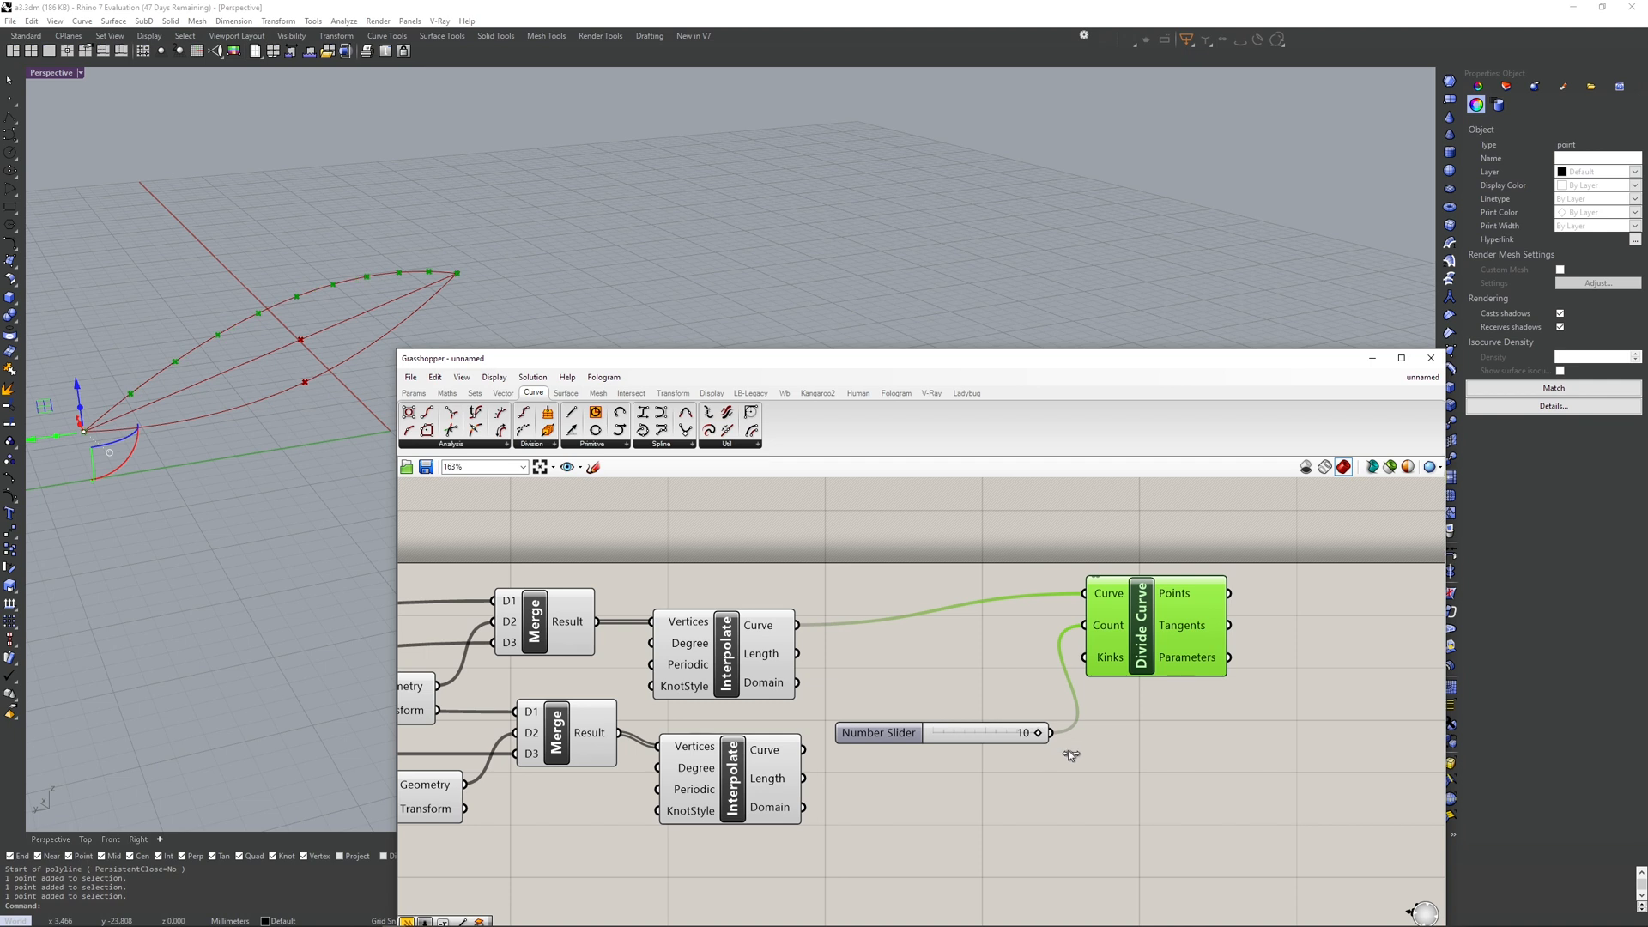
- Raise the number slider's maximum to 20 and set its value to 13
{"action": "double_click", "coordinate": [910, 734]}
{"action": "left_click", "coordinate": [985, 768]}
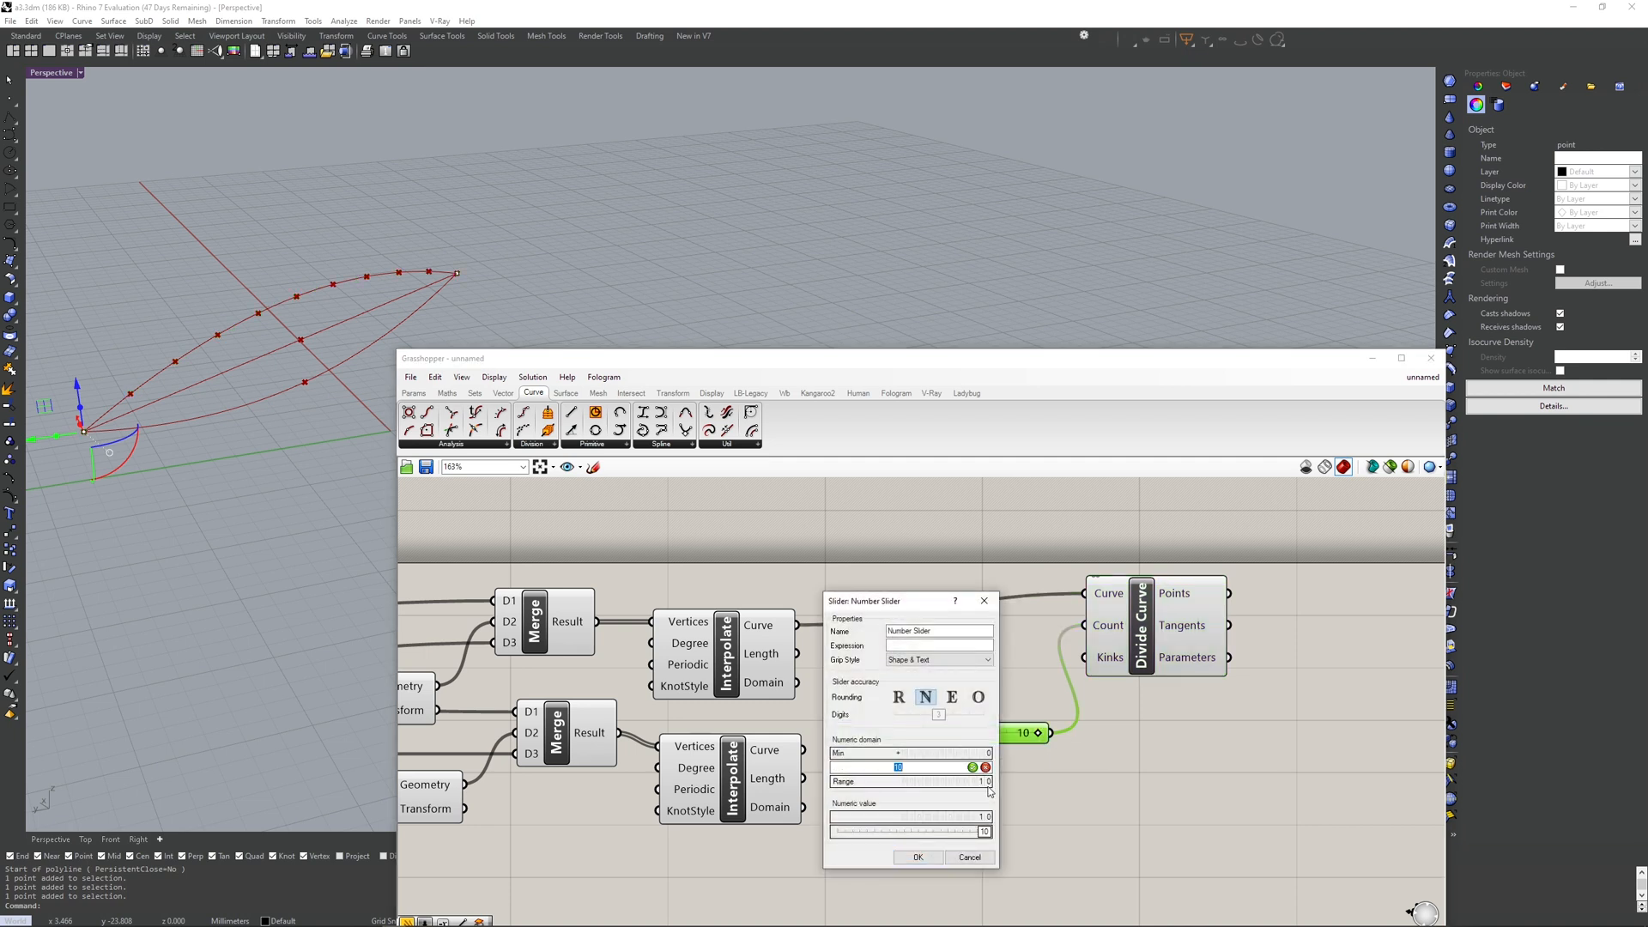
{"action": "type", "text": "20"}
{"action": "left_click", "coordinate": [973, 768]}
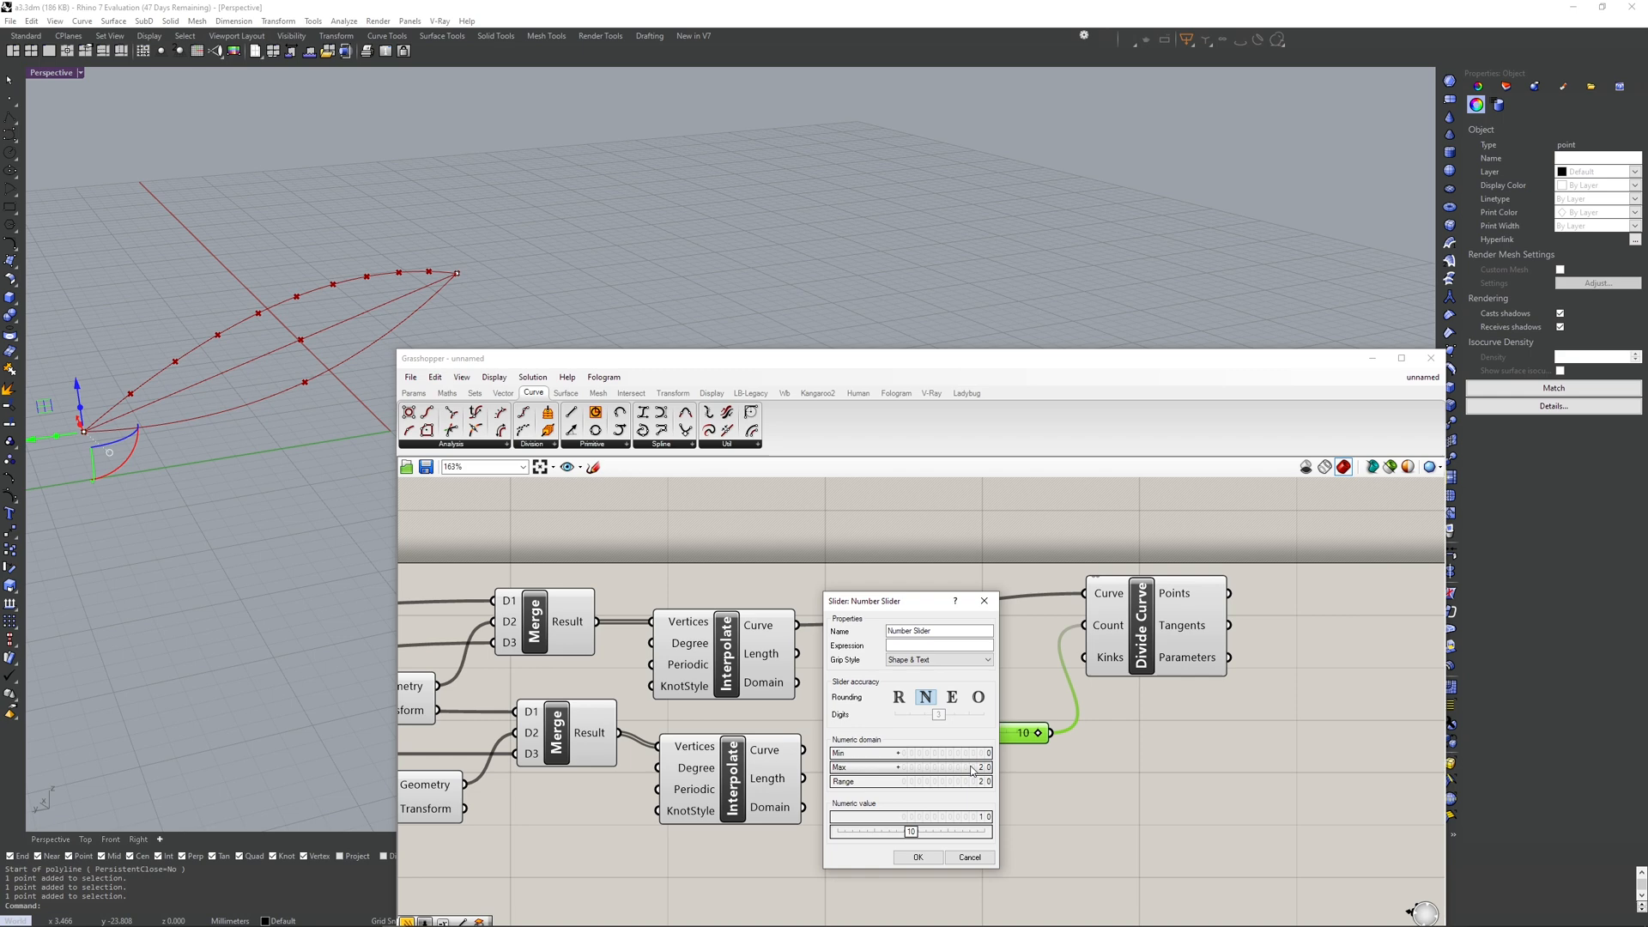
{"action": "left_click", "coordinate": [918, 857]}
{"action": "left_click_drag", "start_coordinate": [983, 734], "coordinate": [1000, 740]}
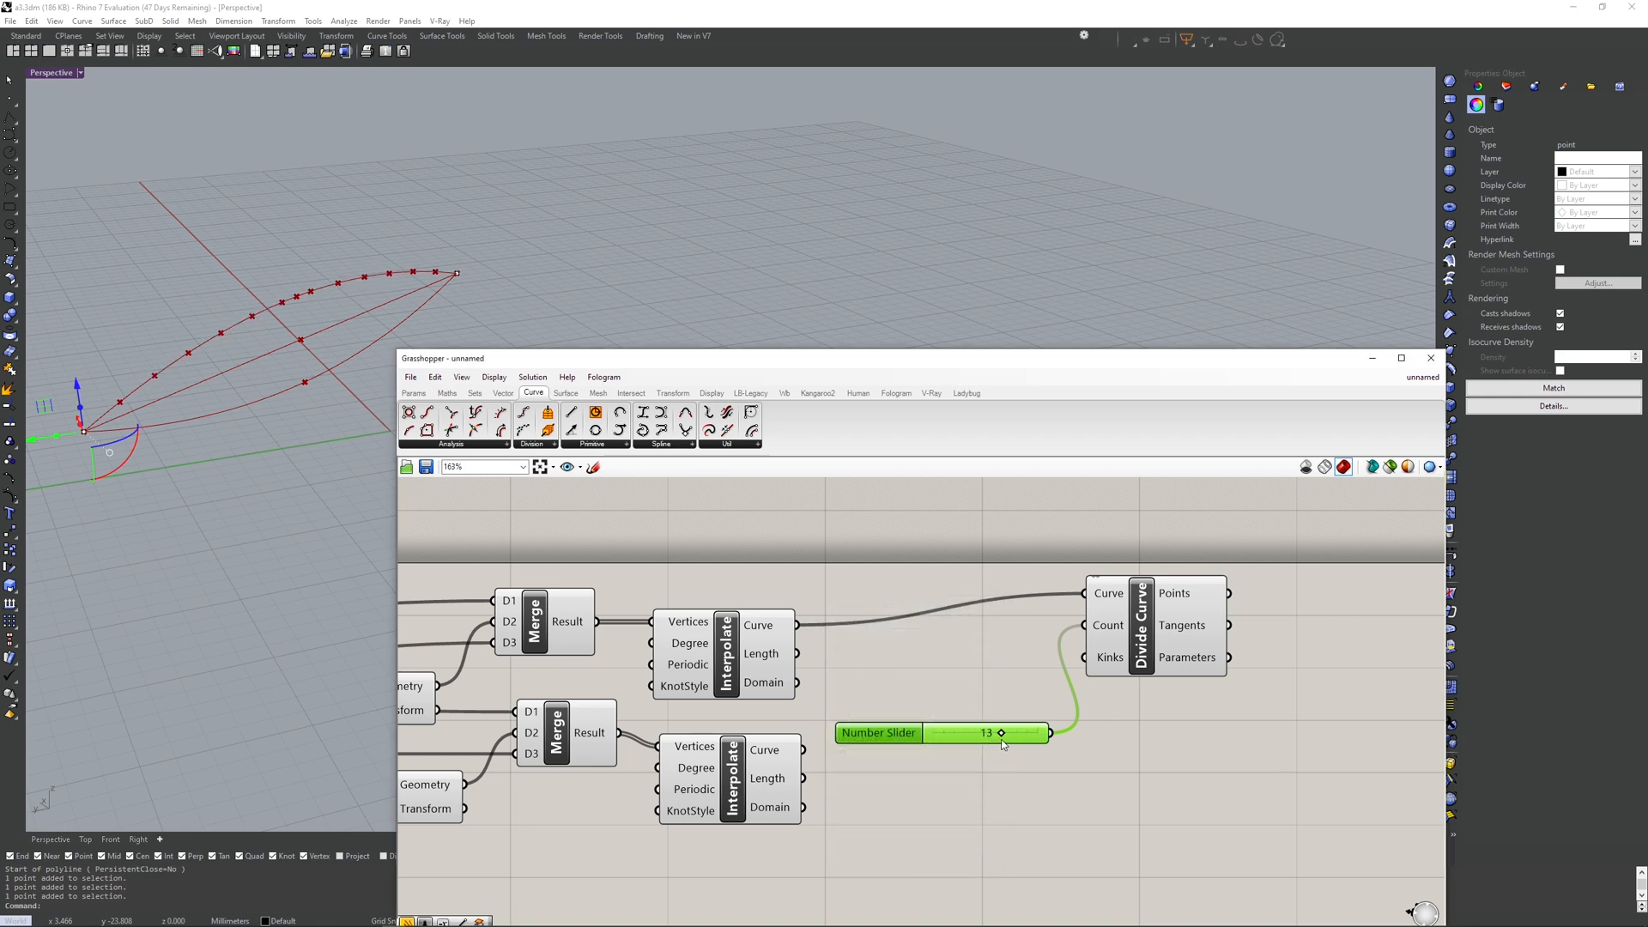
- Duplicate the Divide Curve component with its Count source, feed the lower Interpolate component's Curve into the copy, and tidy the layout
{"action": "right_click_drag", "start_coordinate": [1203, 643], "coordinate": [1063, 660]}
{"action": "left_click", "coordinate": [1045, 660]}
{"action": "scroll", "coordinate": [1039, 660], "scroll_direction": "down", "scroll_amount": 1}
{"action": "scroll", "coordinate": [1041, 662], "scroll_direction": "down", "scroll_amount": 2}
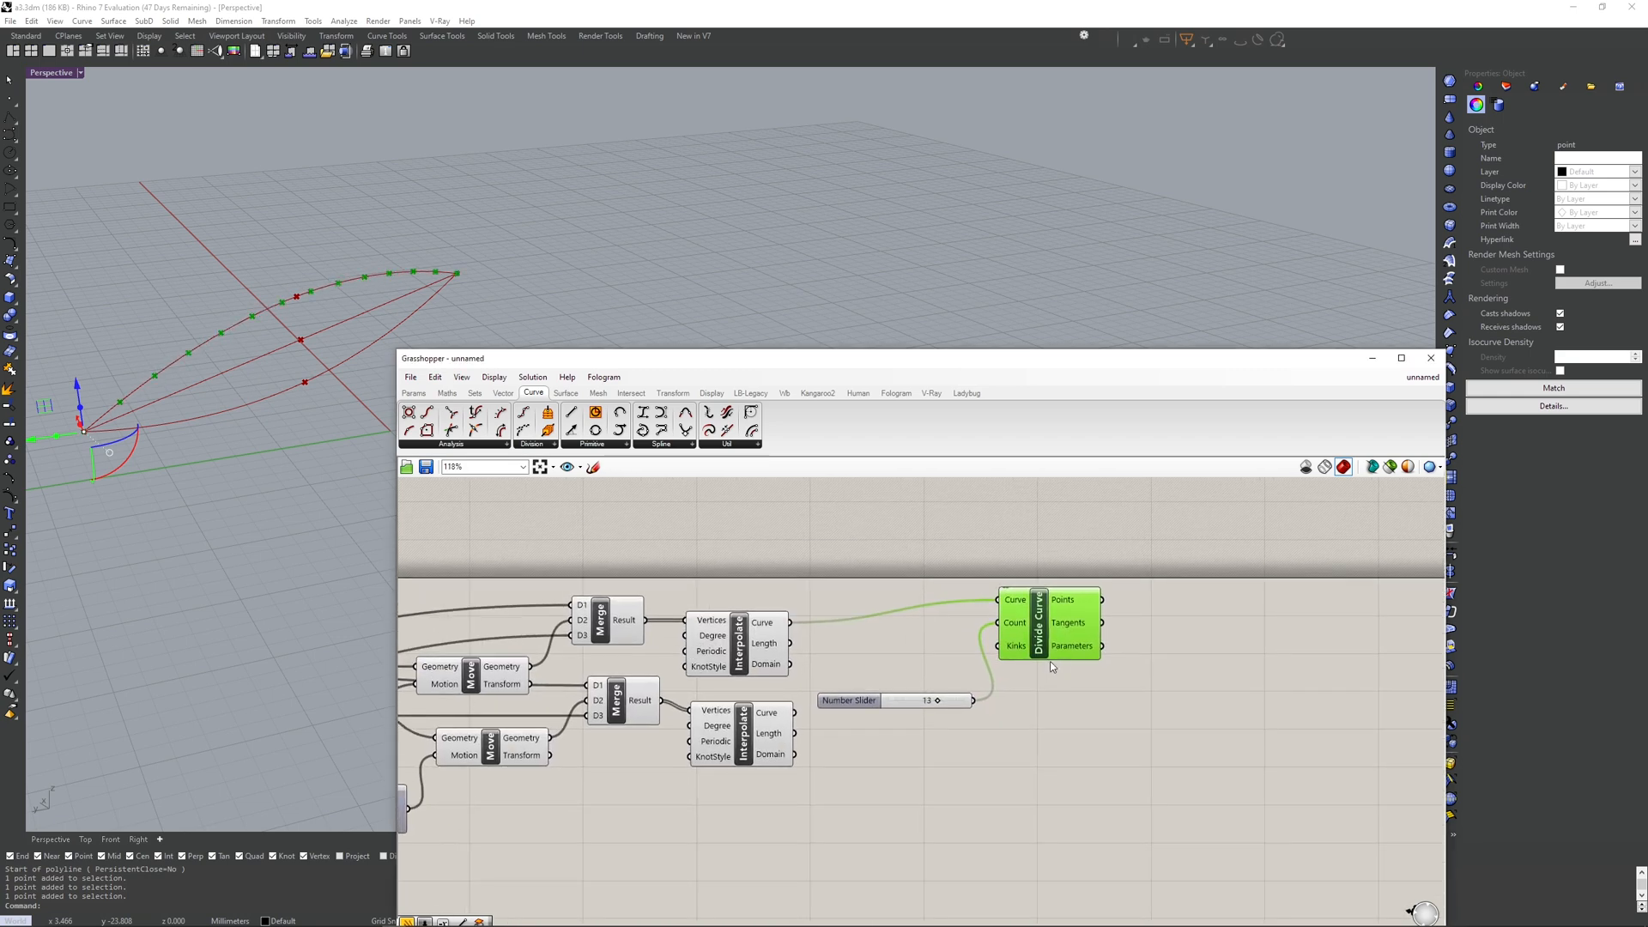
{"action": "left_click_drag", "start_coordinate": [898, 701], "coordinate": [899, 659]}
{"action": "left_click_drag", "start_coordinate": [1047, 607], "coordinate": [1059, 729], "text": "alt"}
{"action": "scroll", "coordinate": [782, 708], "scroll_direction": "up", "scroll_amount": 1}
{"action": "left_click_drag", "start_coordinate": [798, 714], "coordinate": [1052, 725]}
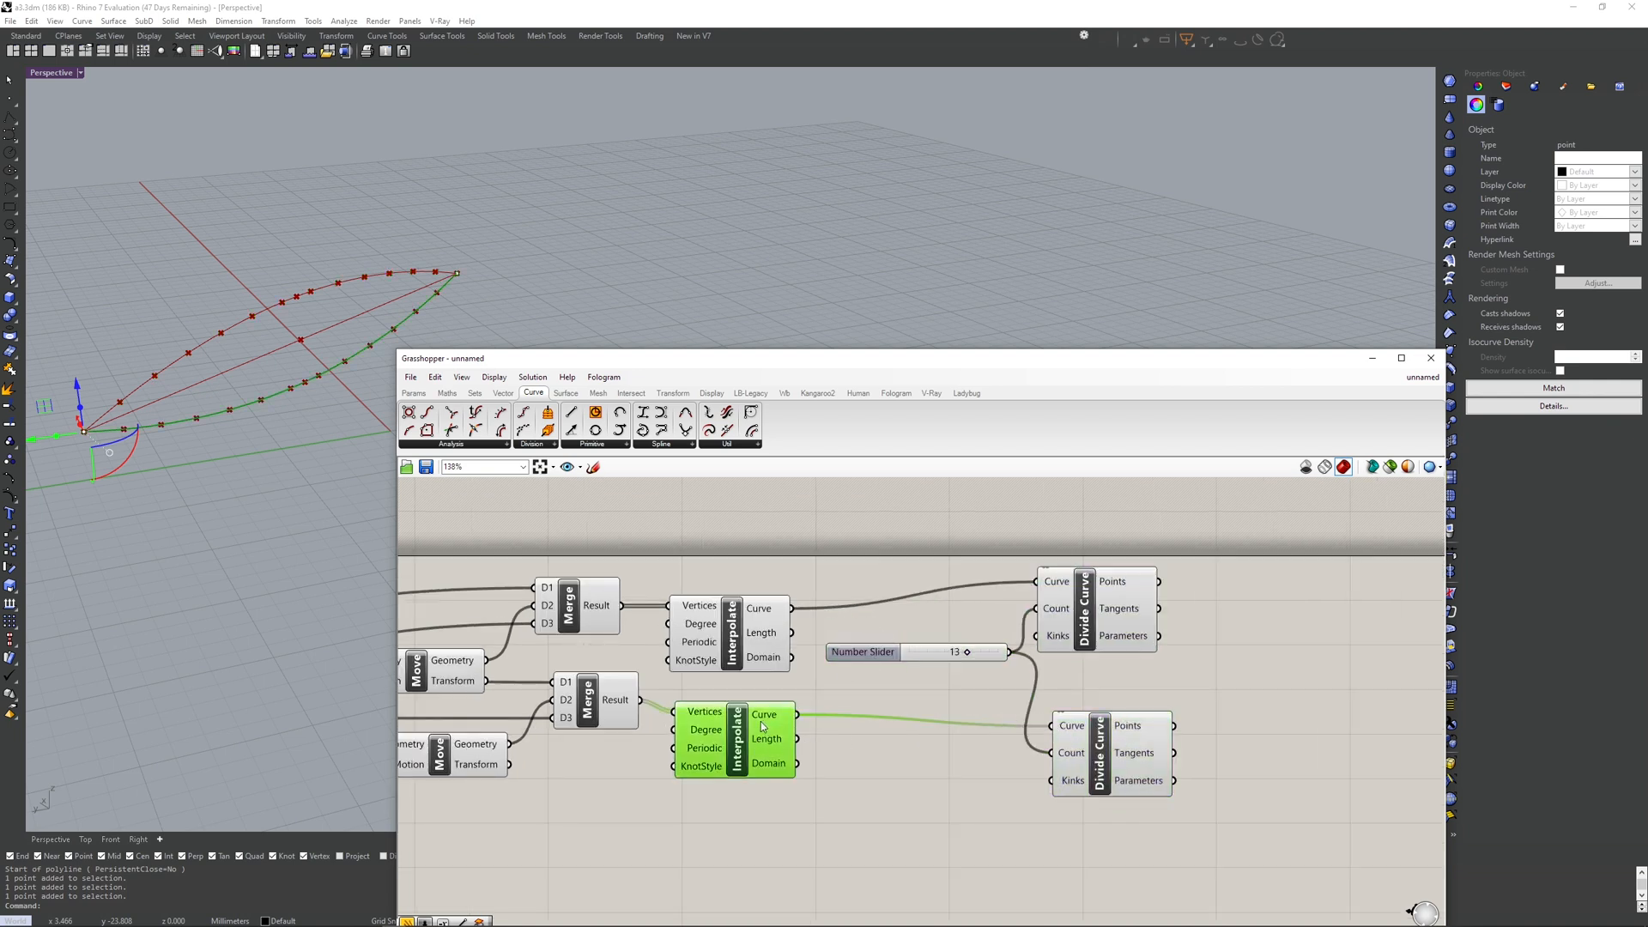
{"action": "left_click_drag", "start_coordinate": [1114, 740], "coordinate": [1113, 736]}
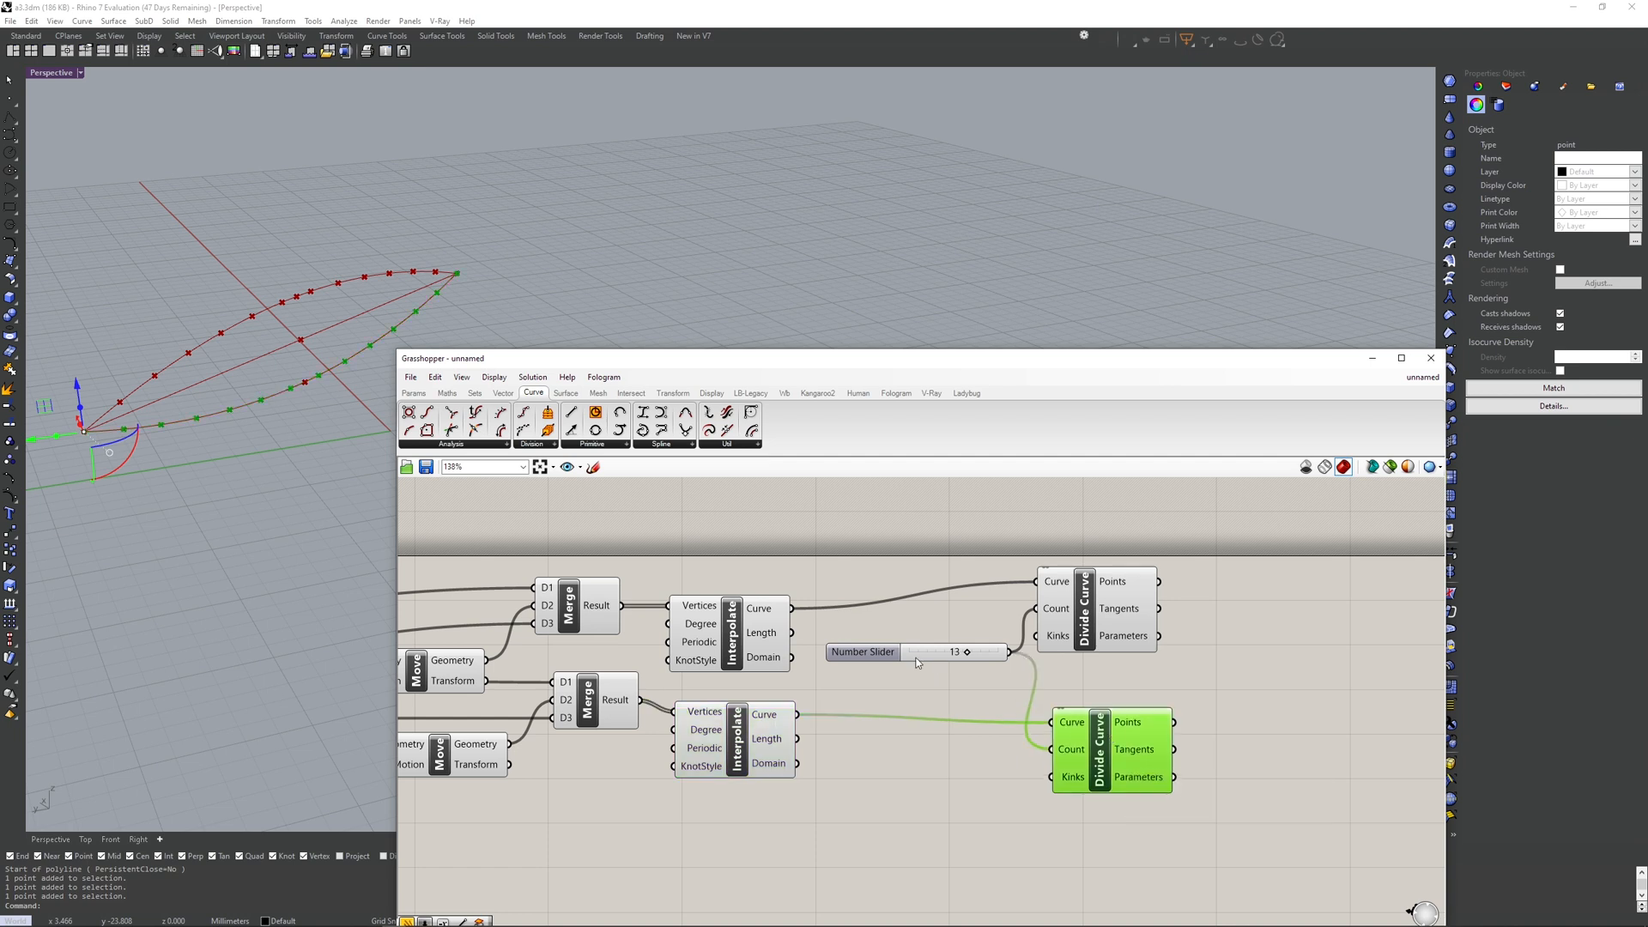
{"action": "left_click_drag", "start_coordinate": [910, 659], "coordinate": [907, 685]}
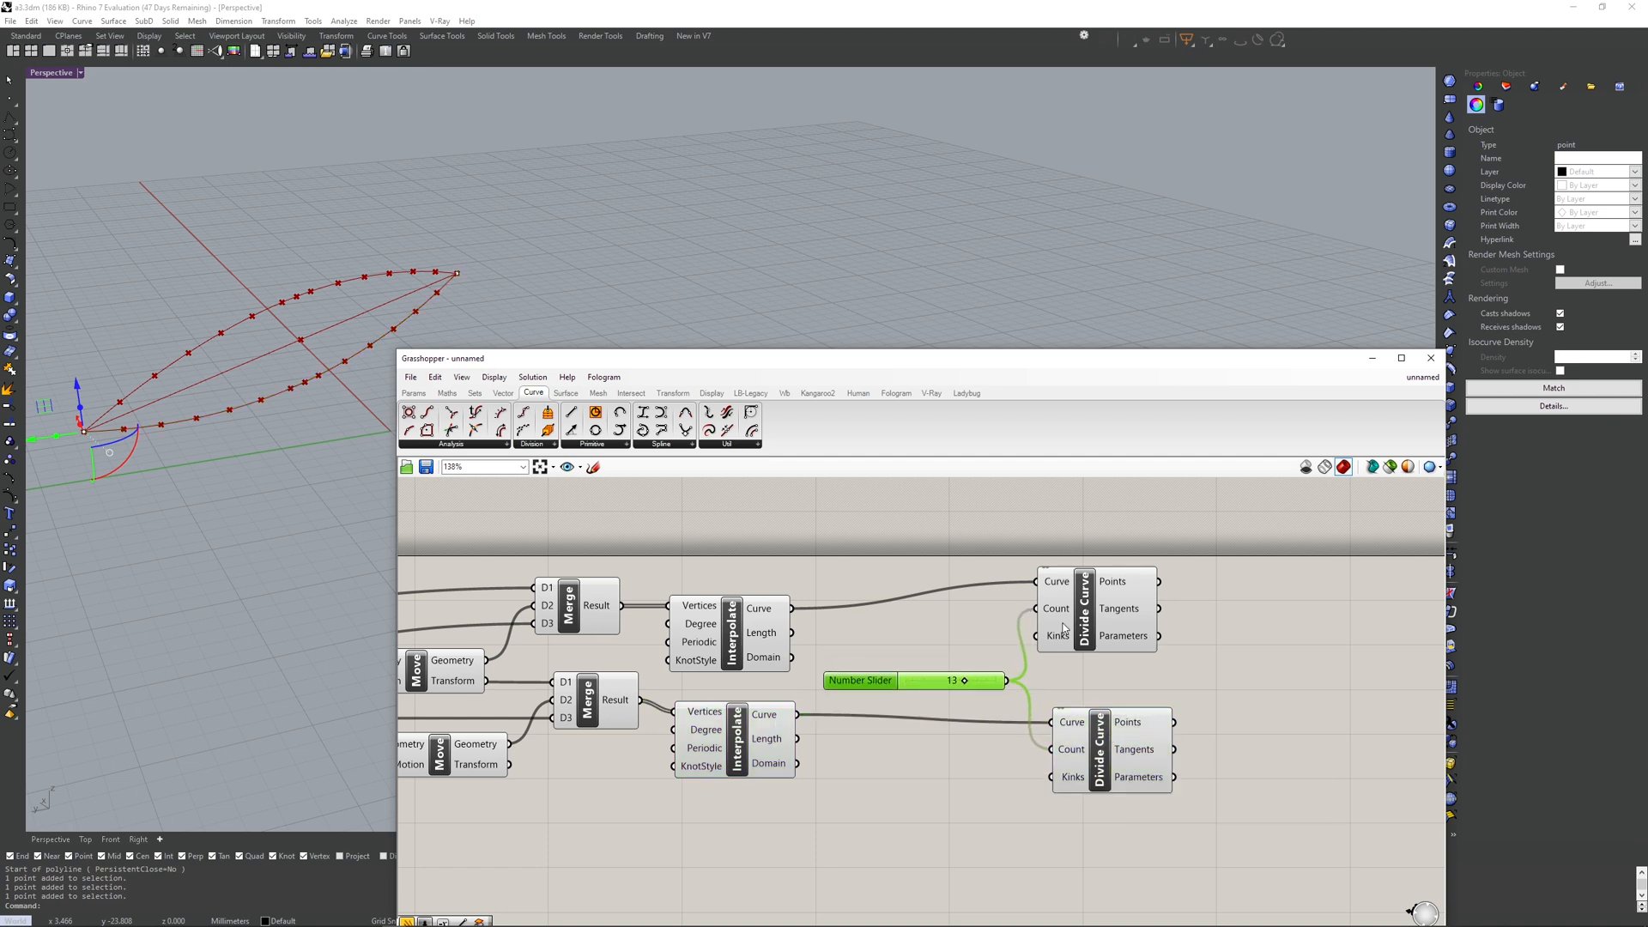
- Add a two-point Line component, feeding the upper Divide Curve's Points into Start Point and the lower one's Points into End Point
{"action": "left_click", "coordinate": [1125, 611]}
{"action": "left_click", "coordinate": [1152, 741], "text": "shift"}
{"action": "right_click_drag", "start_coordinate": [1210, 679], "coordinate": [994, 680]}
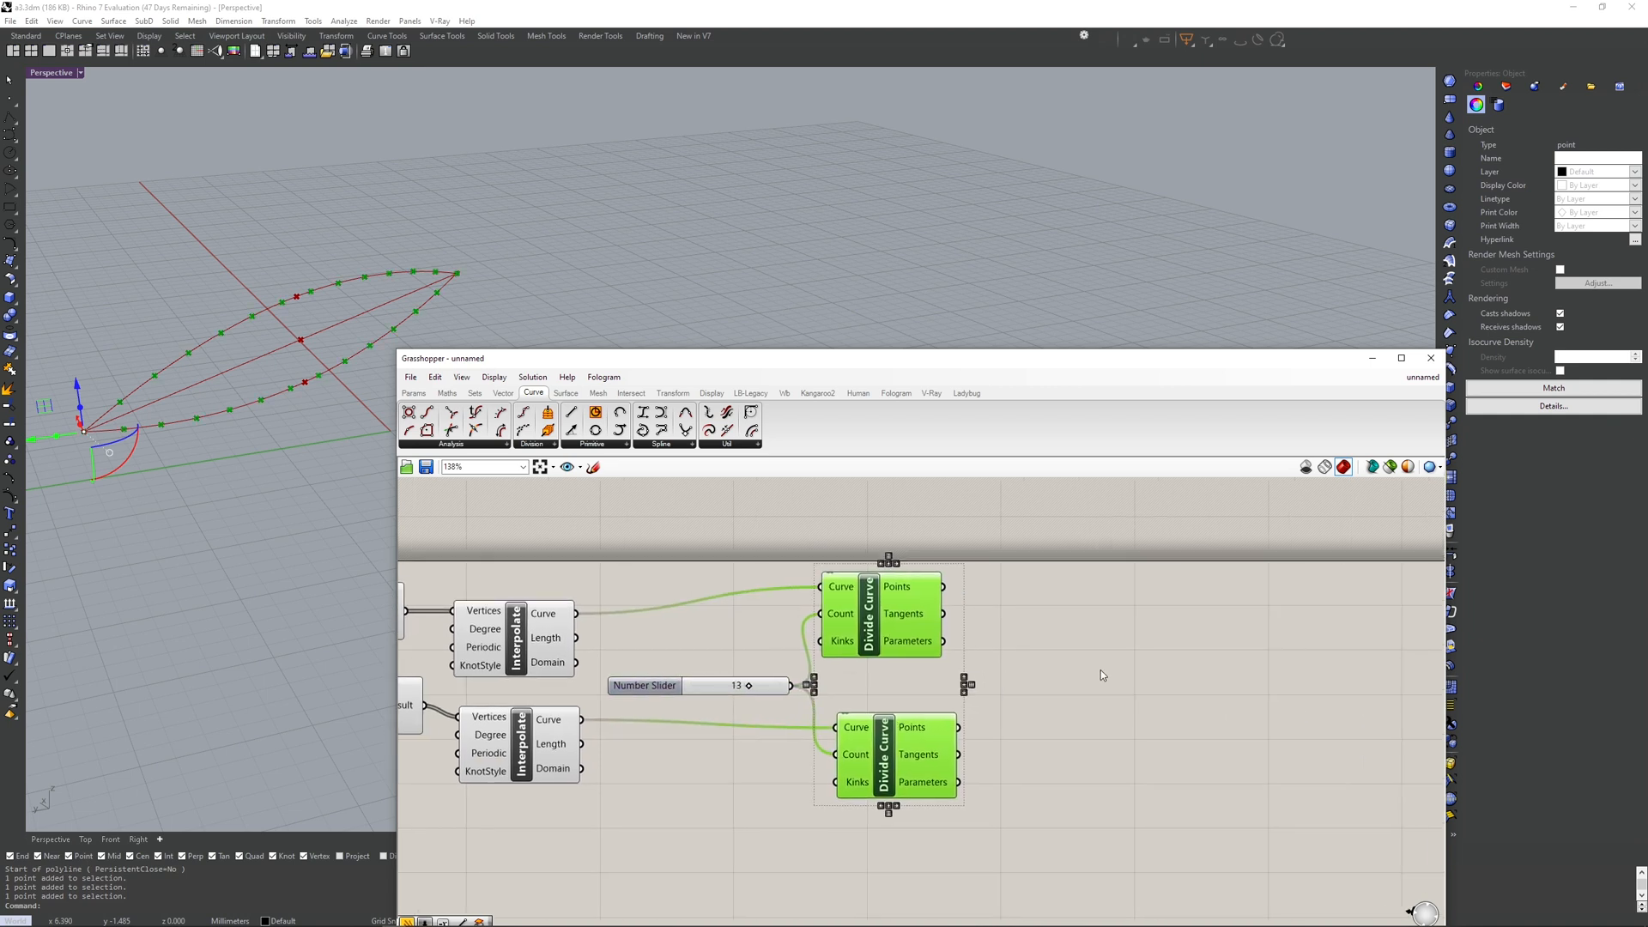
{"action": "double_click", "coordinate": [1101, 670]}
{"action": "type", "text": "lin"}
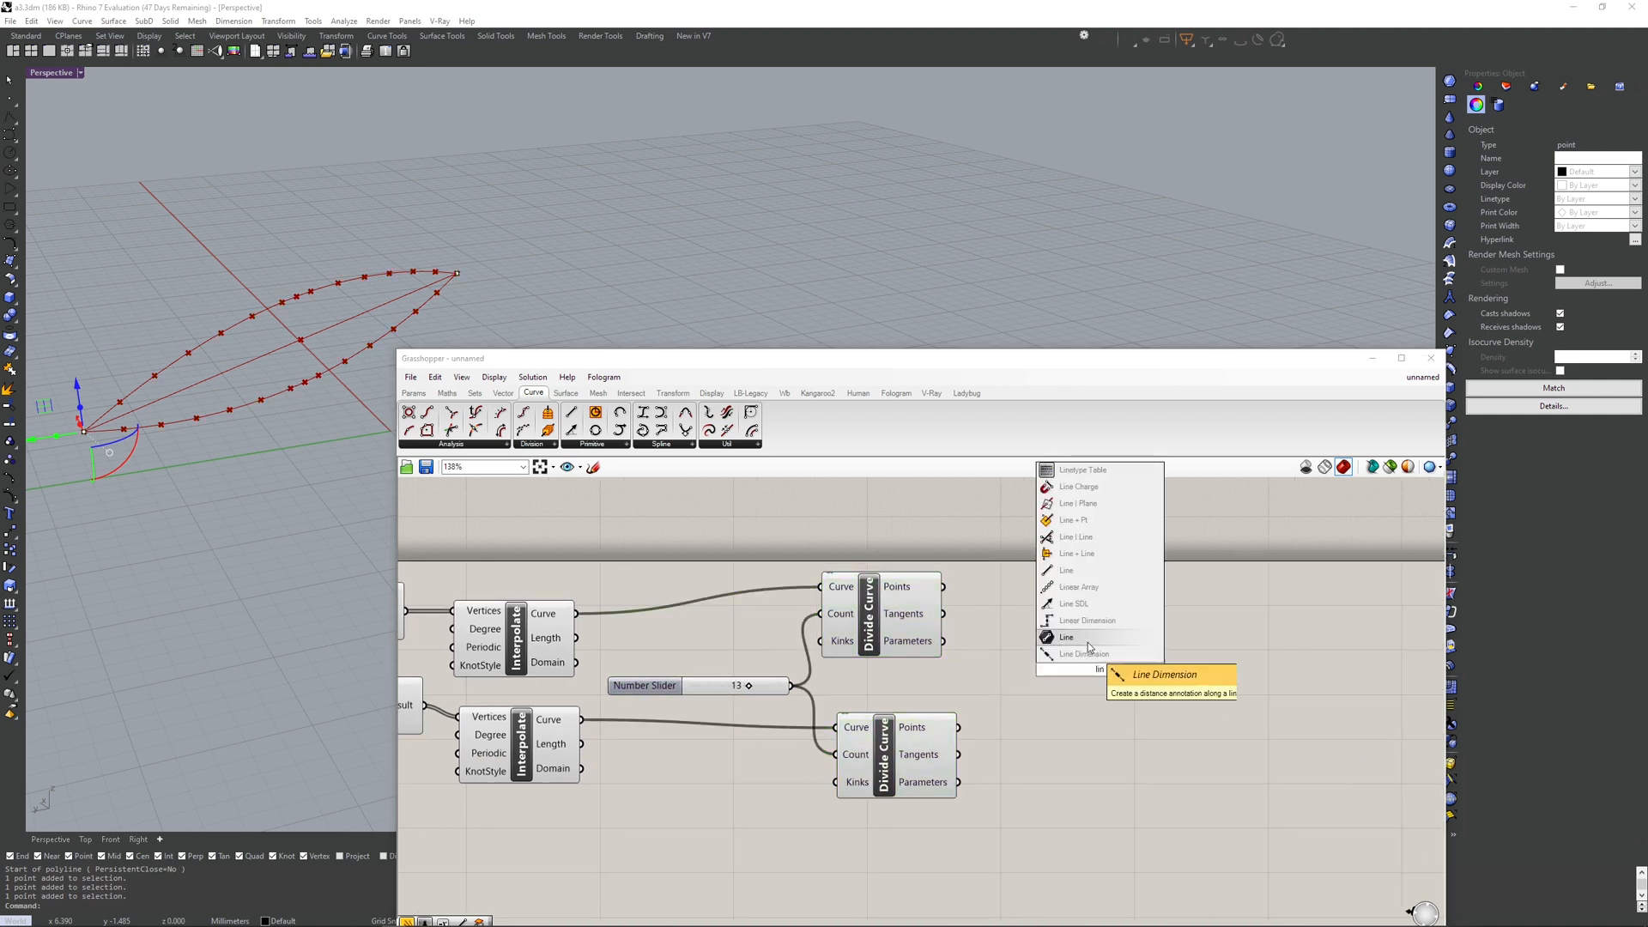
{"action": "left_click", "coordinate": [1080, 571]}
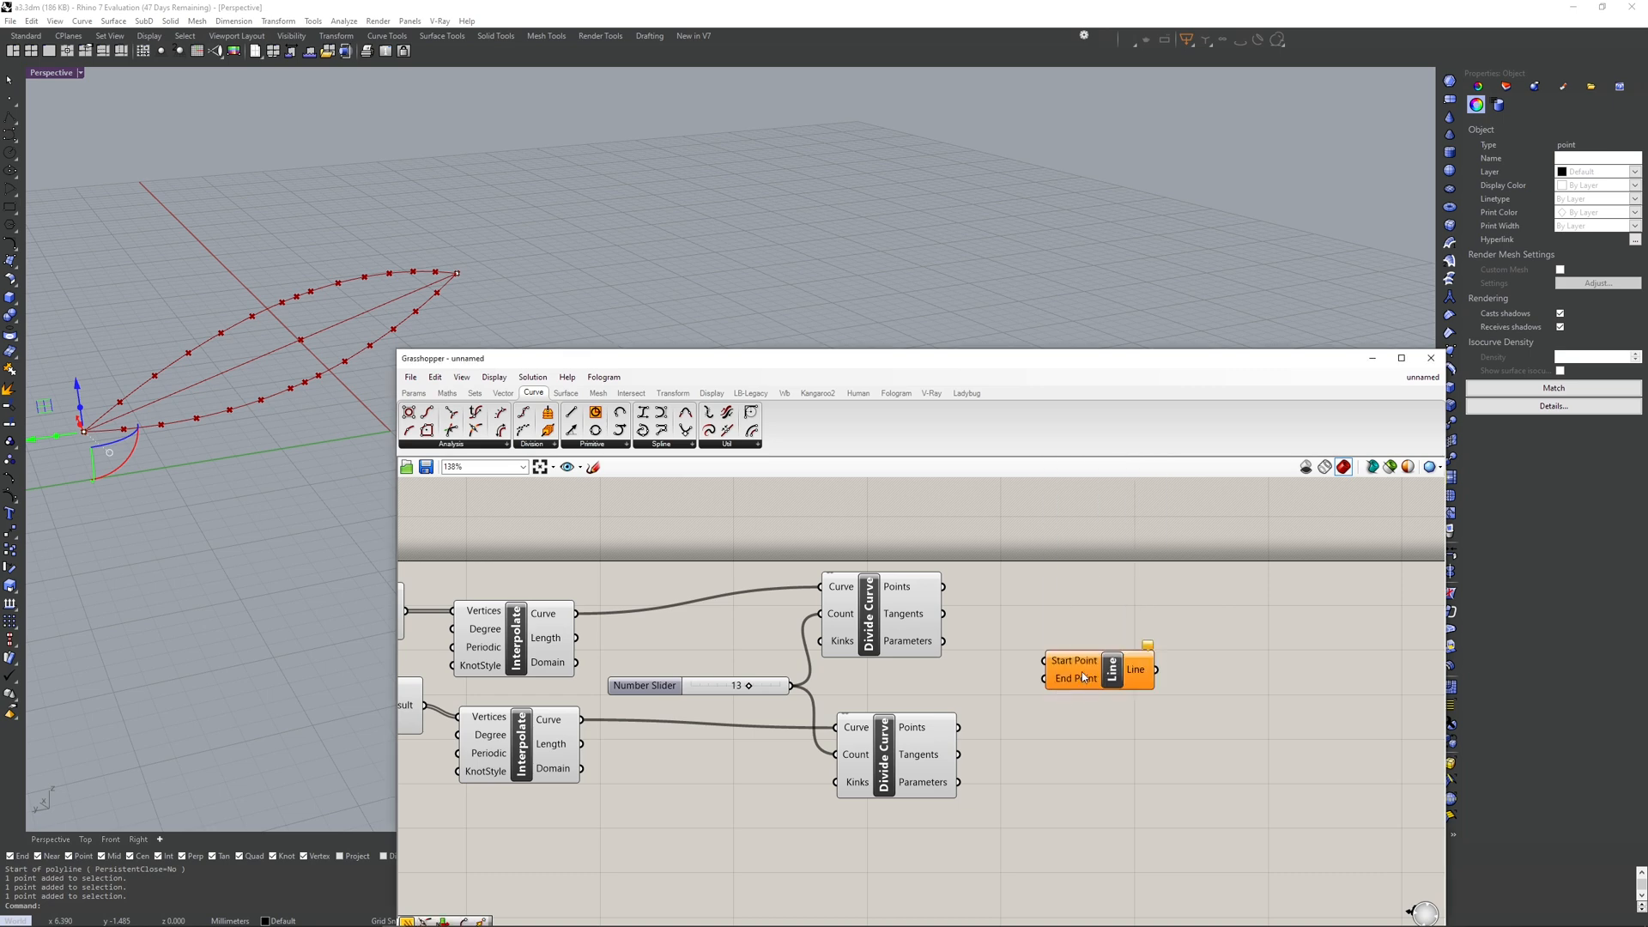
{"action": "scroll", "coordinate": [936, 592], "scroll_direction": "up", "scroll_amount": 1}
{"action": "left_click_drag", "start_coordinate": [944, 585], "coordinate": [1000, 613]}
{"action": "left_click_drag", "start_coordinate": [1041, 649], "coordinate": [1043, 650]}
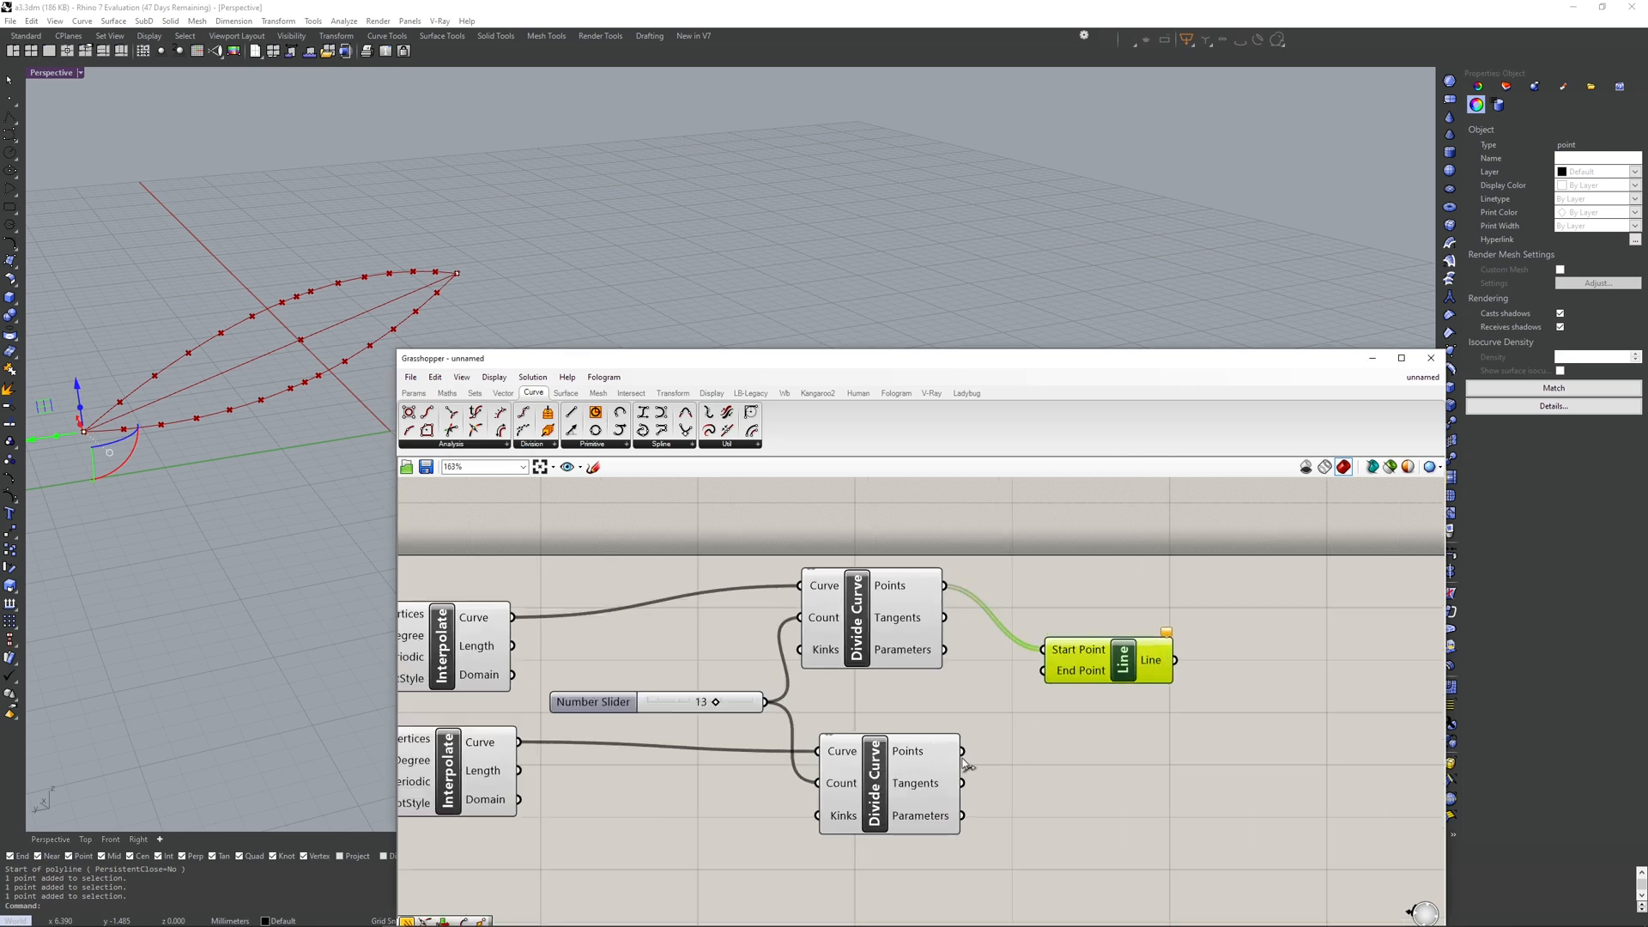
{"action": "left_click_drag", "start_coordinate": [962, 751], "coordinate": [1043, 671]}
- Examine the vertical members in the viewport, then switch to Photos to compare them with the Lenticular (Parabolic) truss drawing
{"action": "right_click_drag", "start_coordinate": [230, 350], "coordinate": [696, 274]}
{"action": "scroll", "coordinate": [683, 279], "scroll_direction": "down", "scroll_amount": 2}
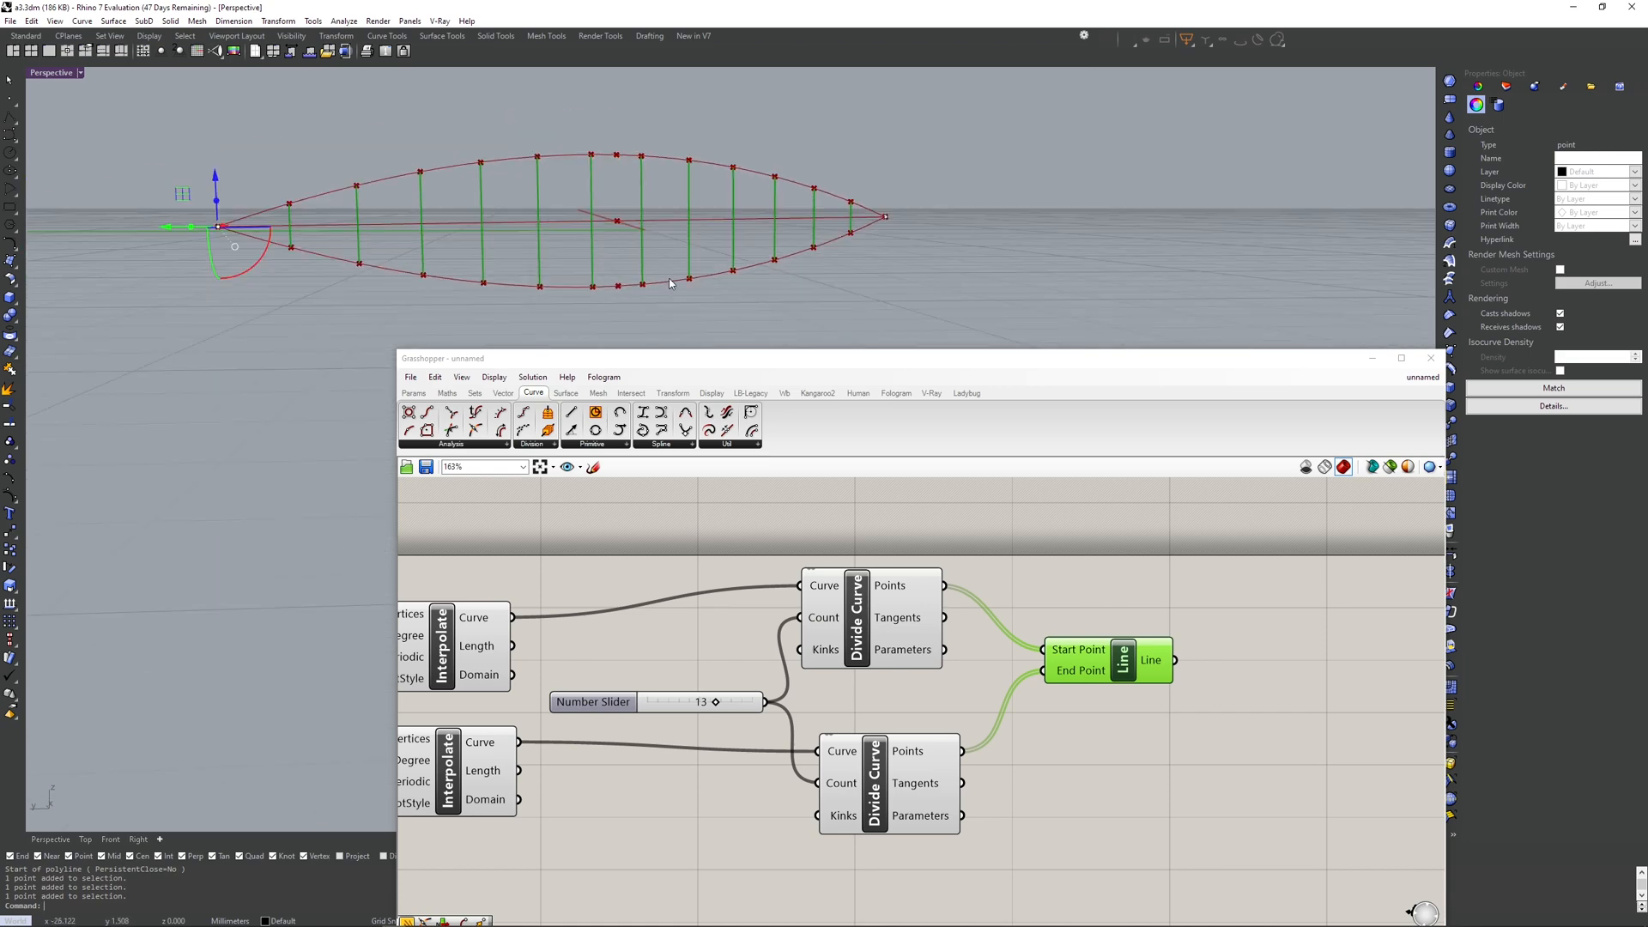
{"action": "right_click_drag", "start_coordinate": [541, 273], "coordinate": [417, 256]}
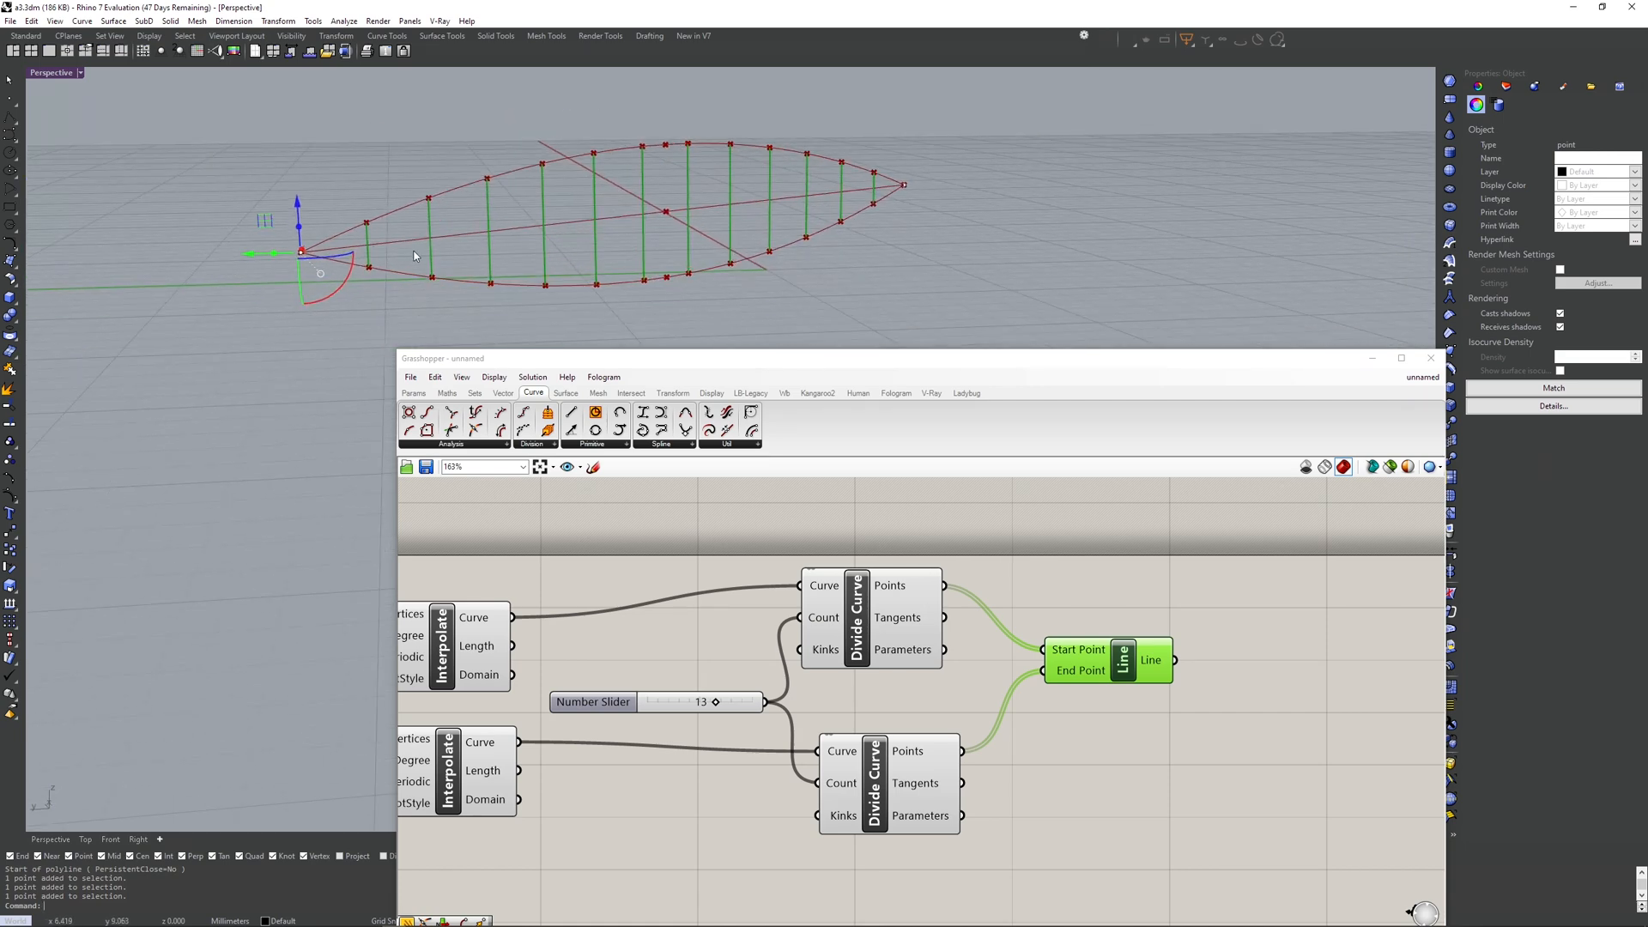
{"action": "key", "text": "alt+Tab"}
{"action": "left_click", "coordinate": [764, 378]}
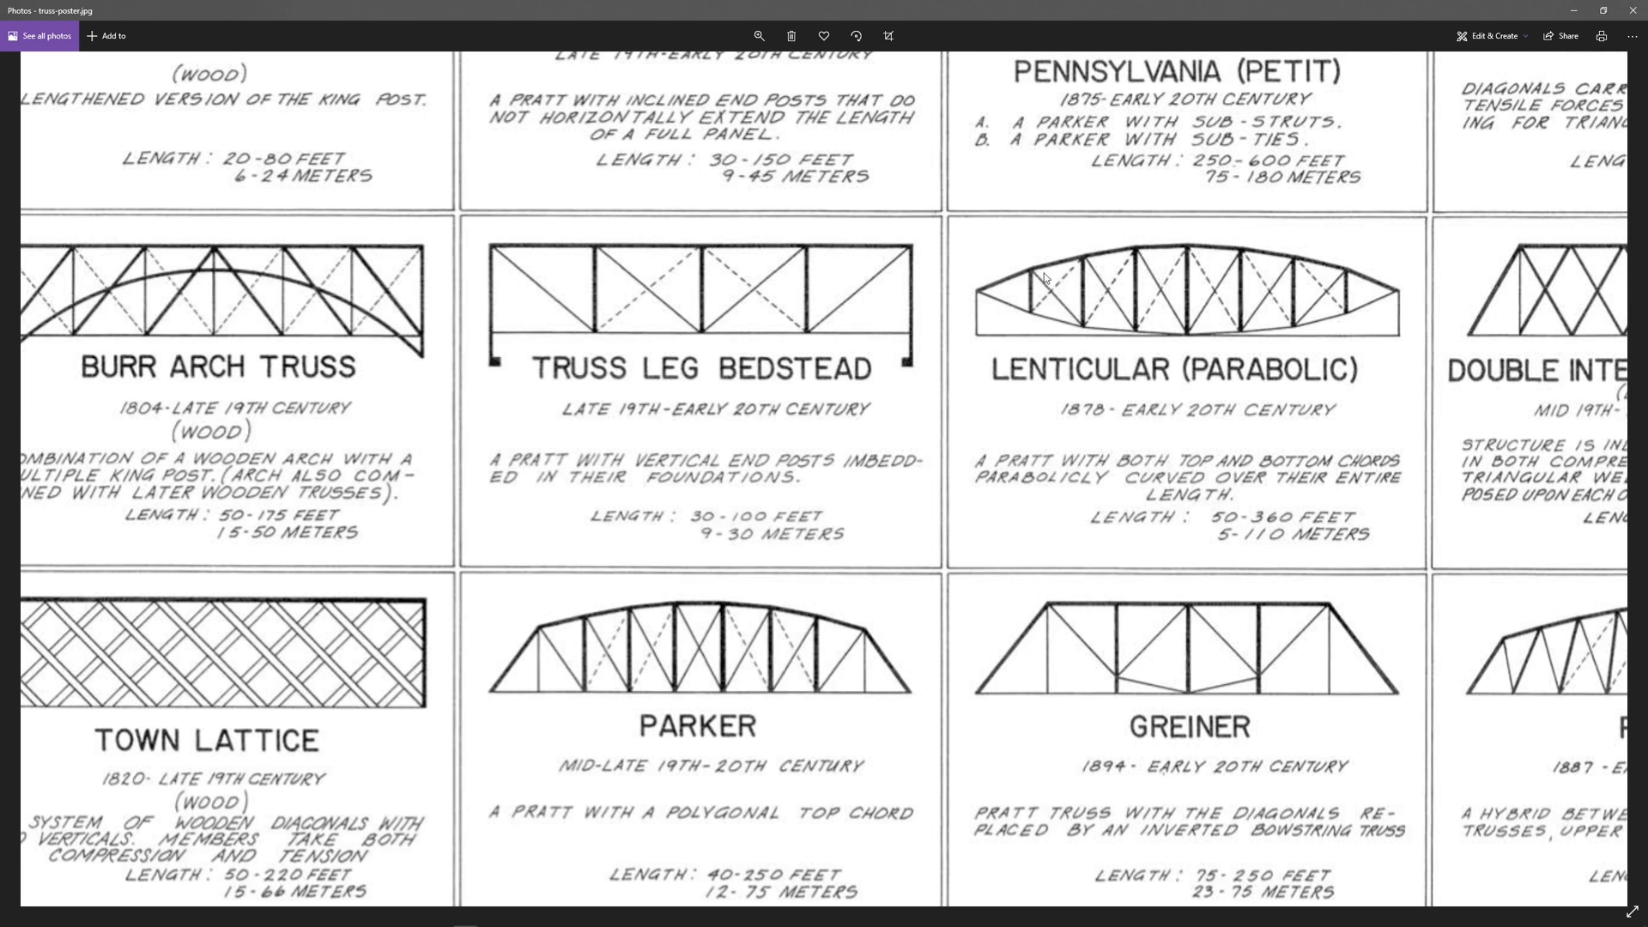
- Switch to the Assignment_03 folder in File Explorer and open the assignment PDF inside its New subfolder
{"action": "key", "text": "alt+Tab"}
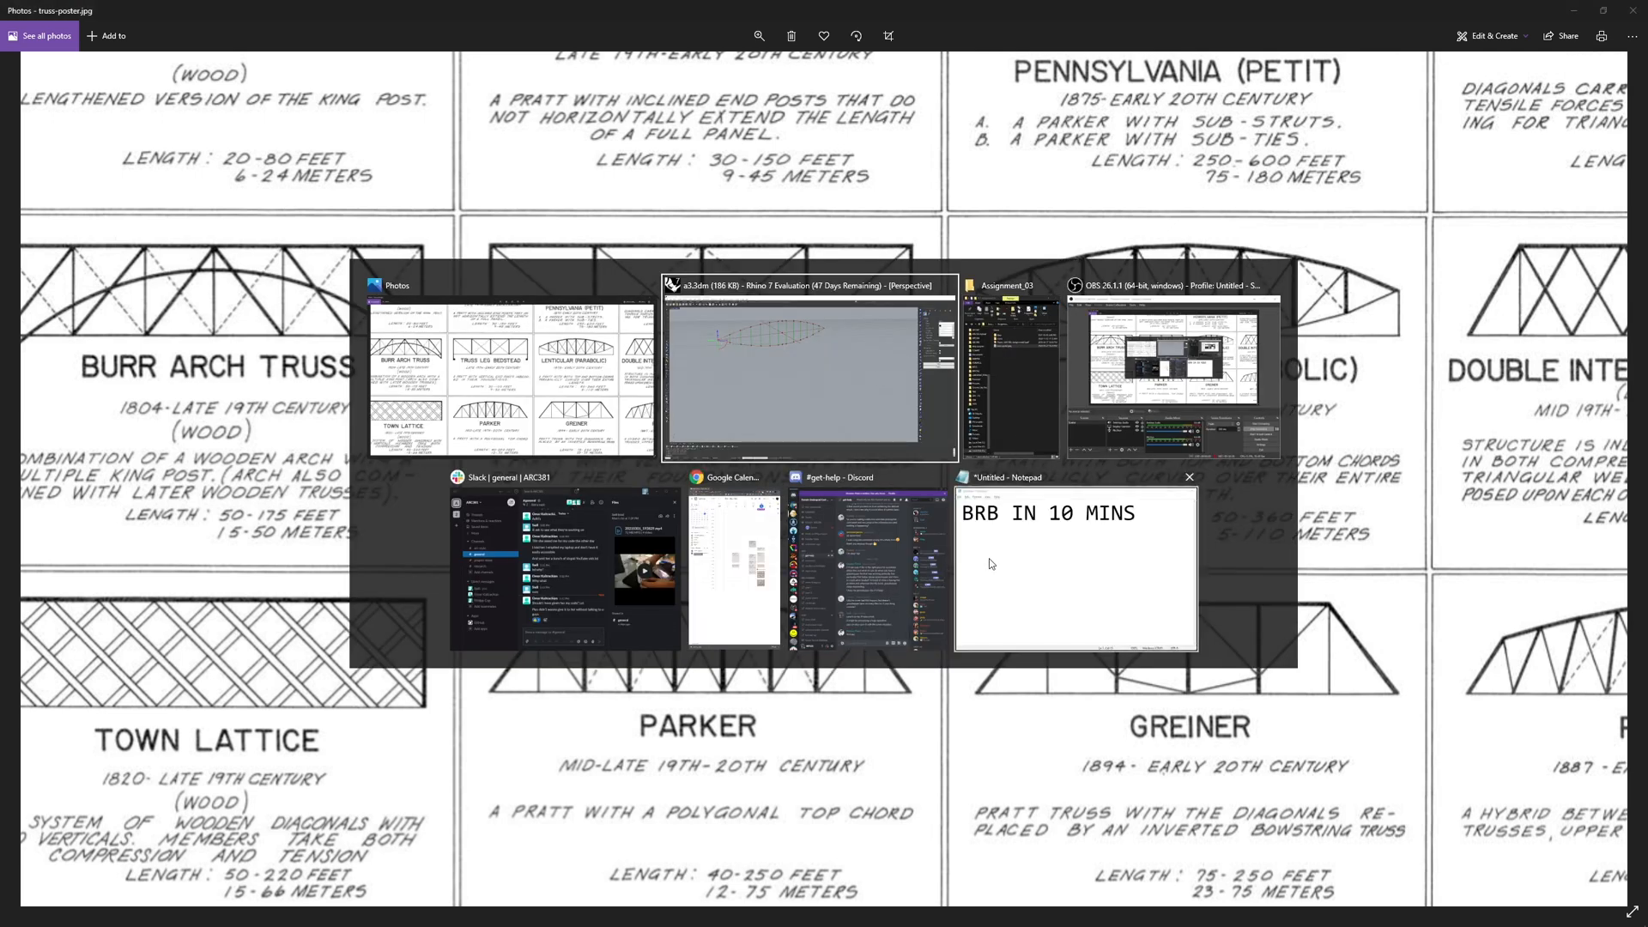
{"action": "left_click", "coordinate": [1011, 377]}
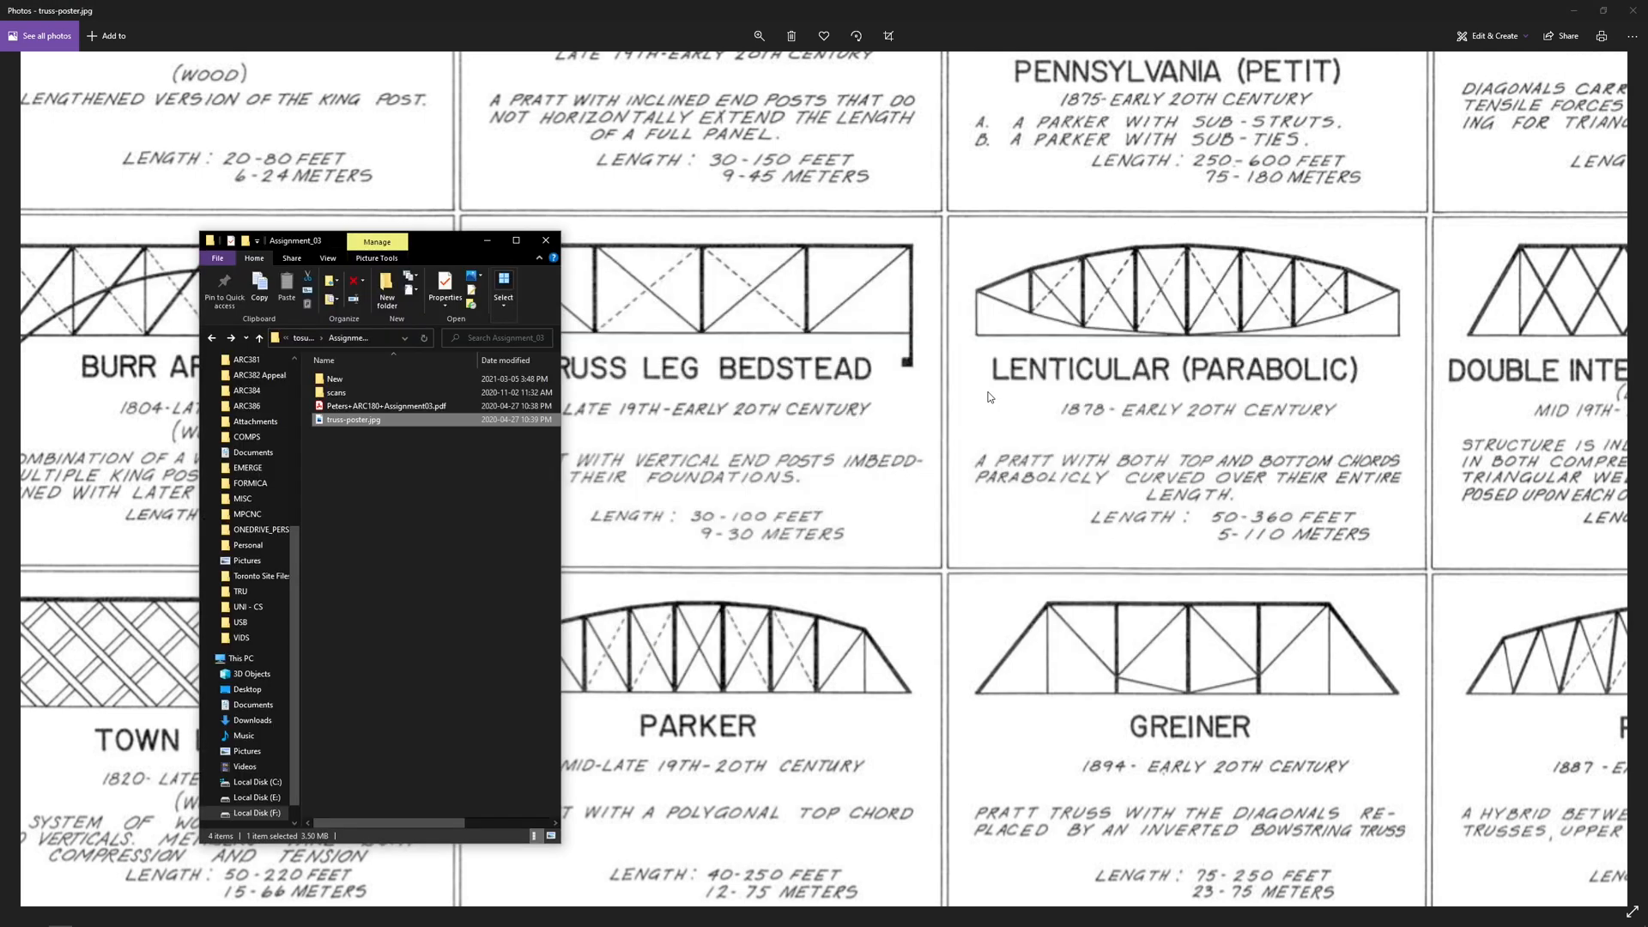
{"action": "double_click", "coordinate": [335, 379]}
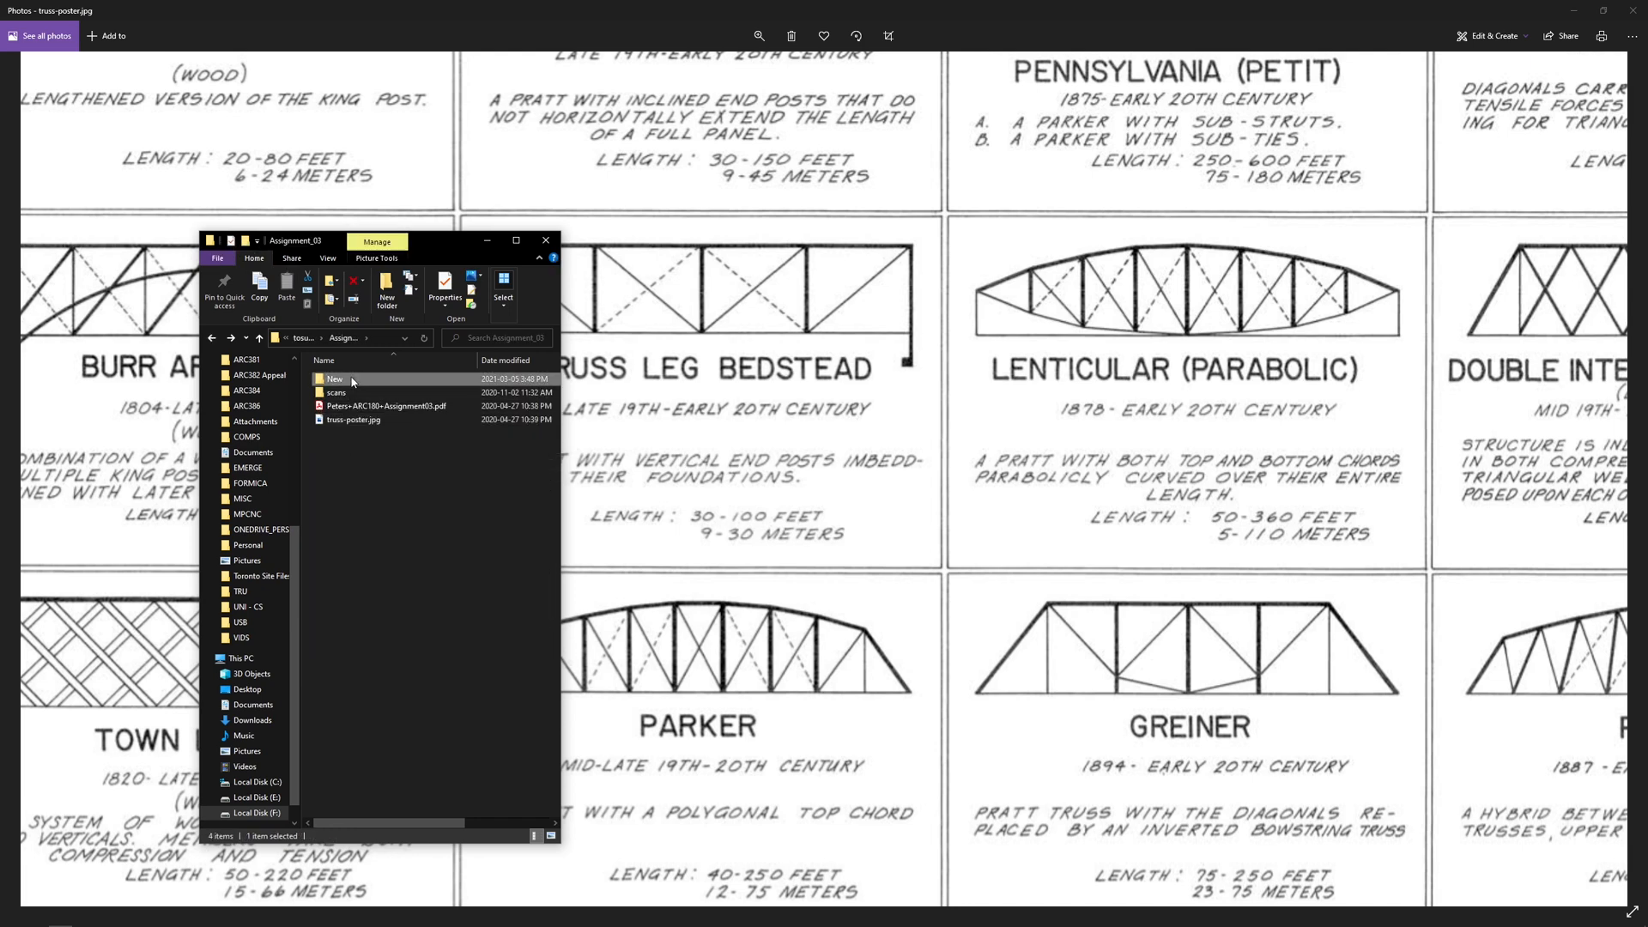
{"action": "left_click", "coordinate": [386, 595]}
{"action": "key", "text": "Return"}
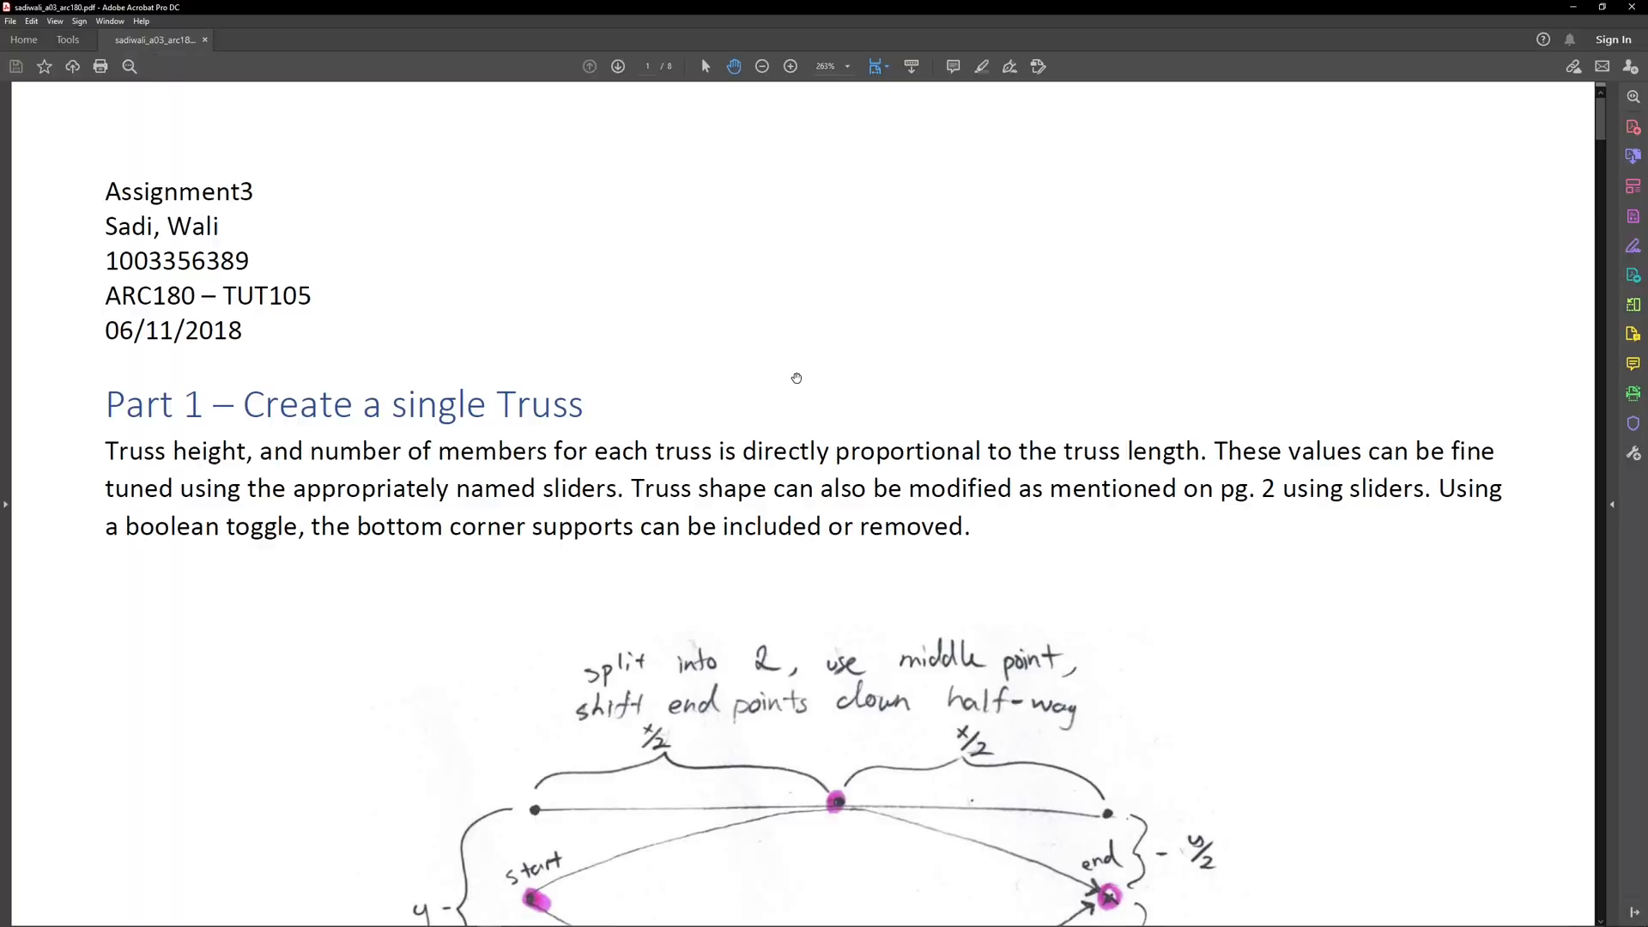
- Examine the Diagonals sketch of vertical and diagonal members on page 2 of the PDF and return to Grasshopper
{"action": "scroll", "coordinate": [767, 420], "scroll_direction": "down", "scroll_amount": 10}
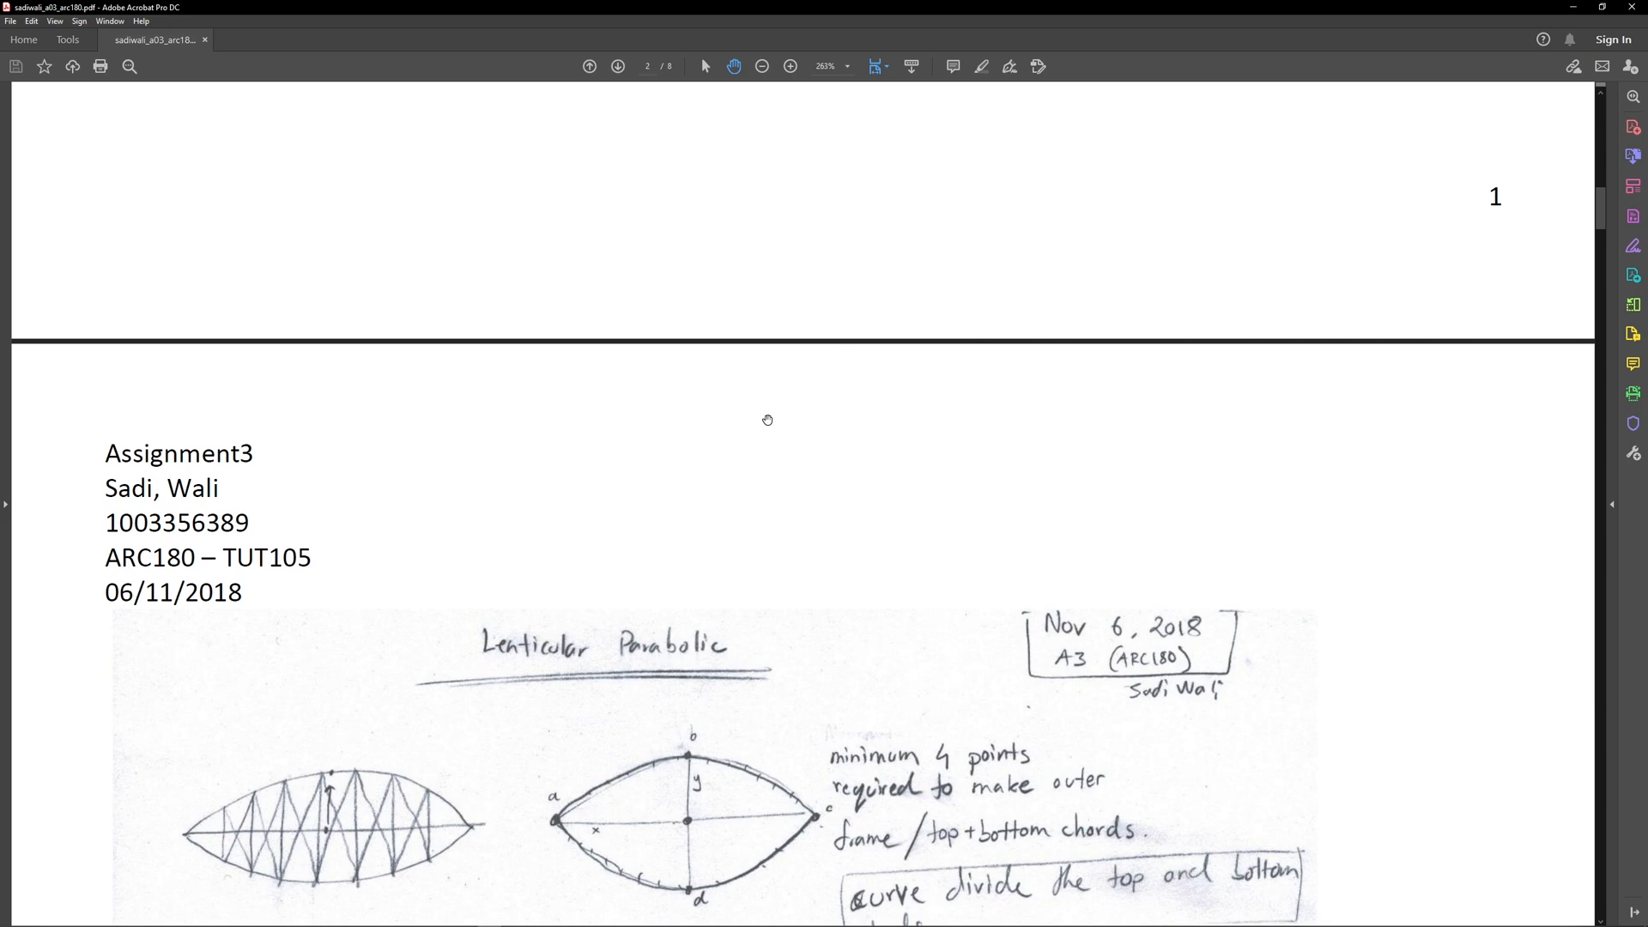
{"action": "scroll", "coordinate": [767, 420], "scroll_direction": "down", "scroll_amount": 13}
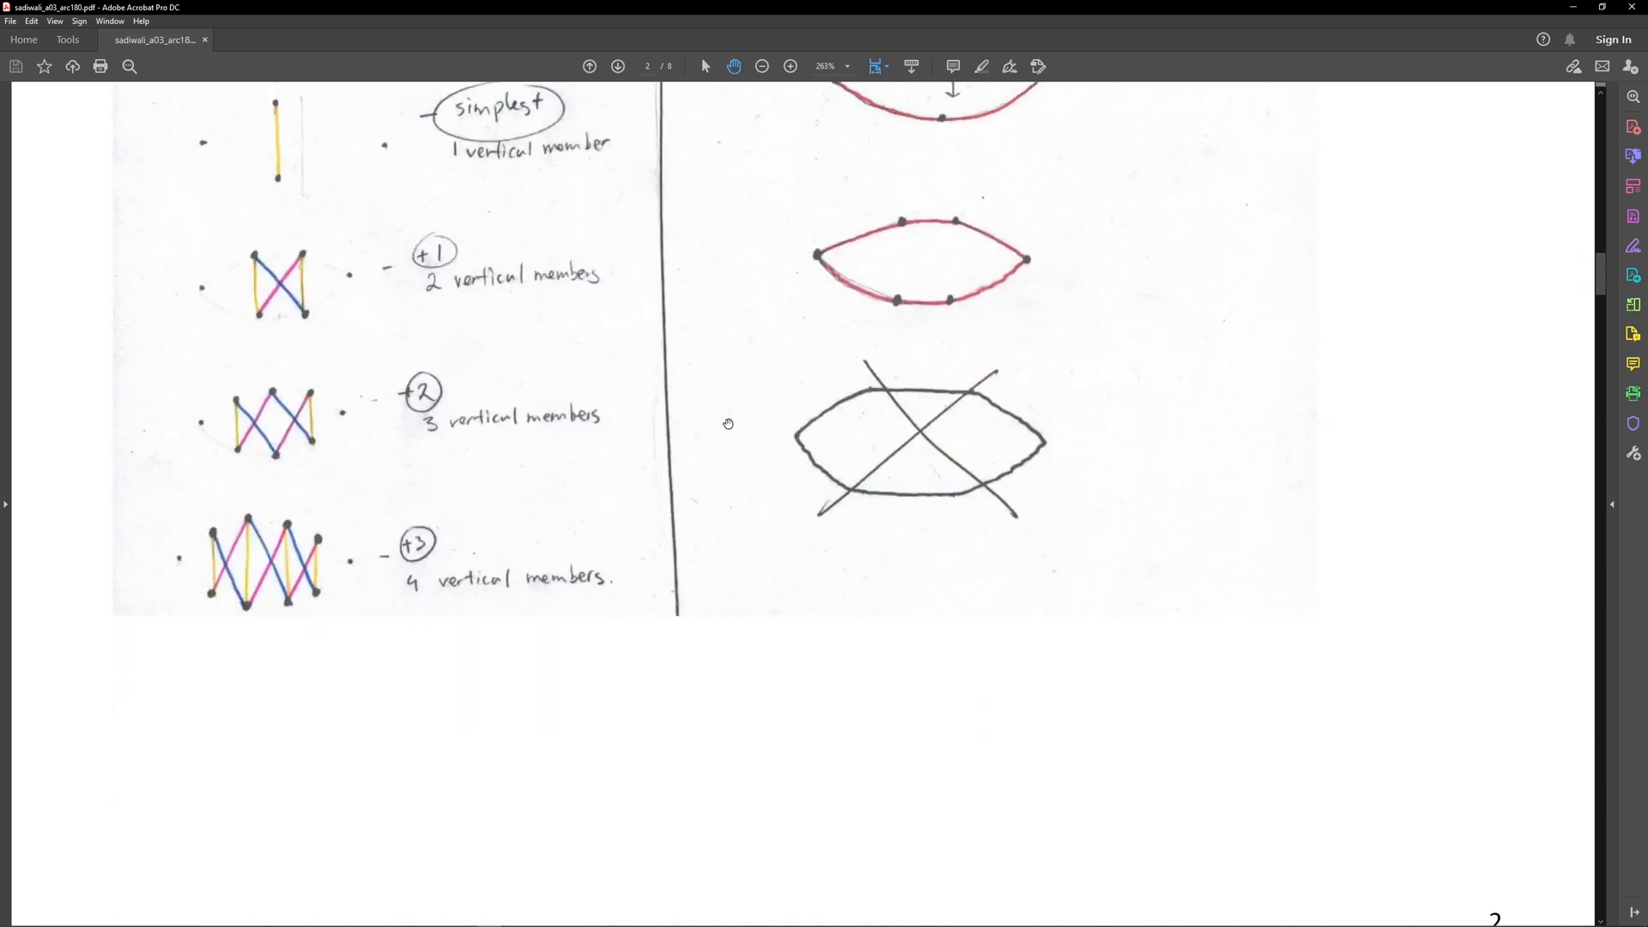
{"action": "scroll", "coordinate": [661, 417], "scroll_direction": "up", "scroll_amount": 8}
{"action": "scroll", "coordinate": [437, 592], "scroll_direction": "up", "scroll_amount": 1, "text": "ctrl"}
{"action": "scroll", "coordinate": [437, 592], "scroll_direction": "up", "scroll_amount": 1, "text": "ctrl"}
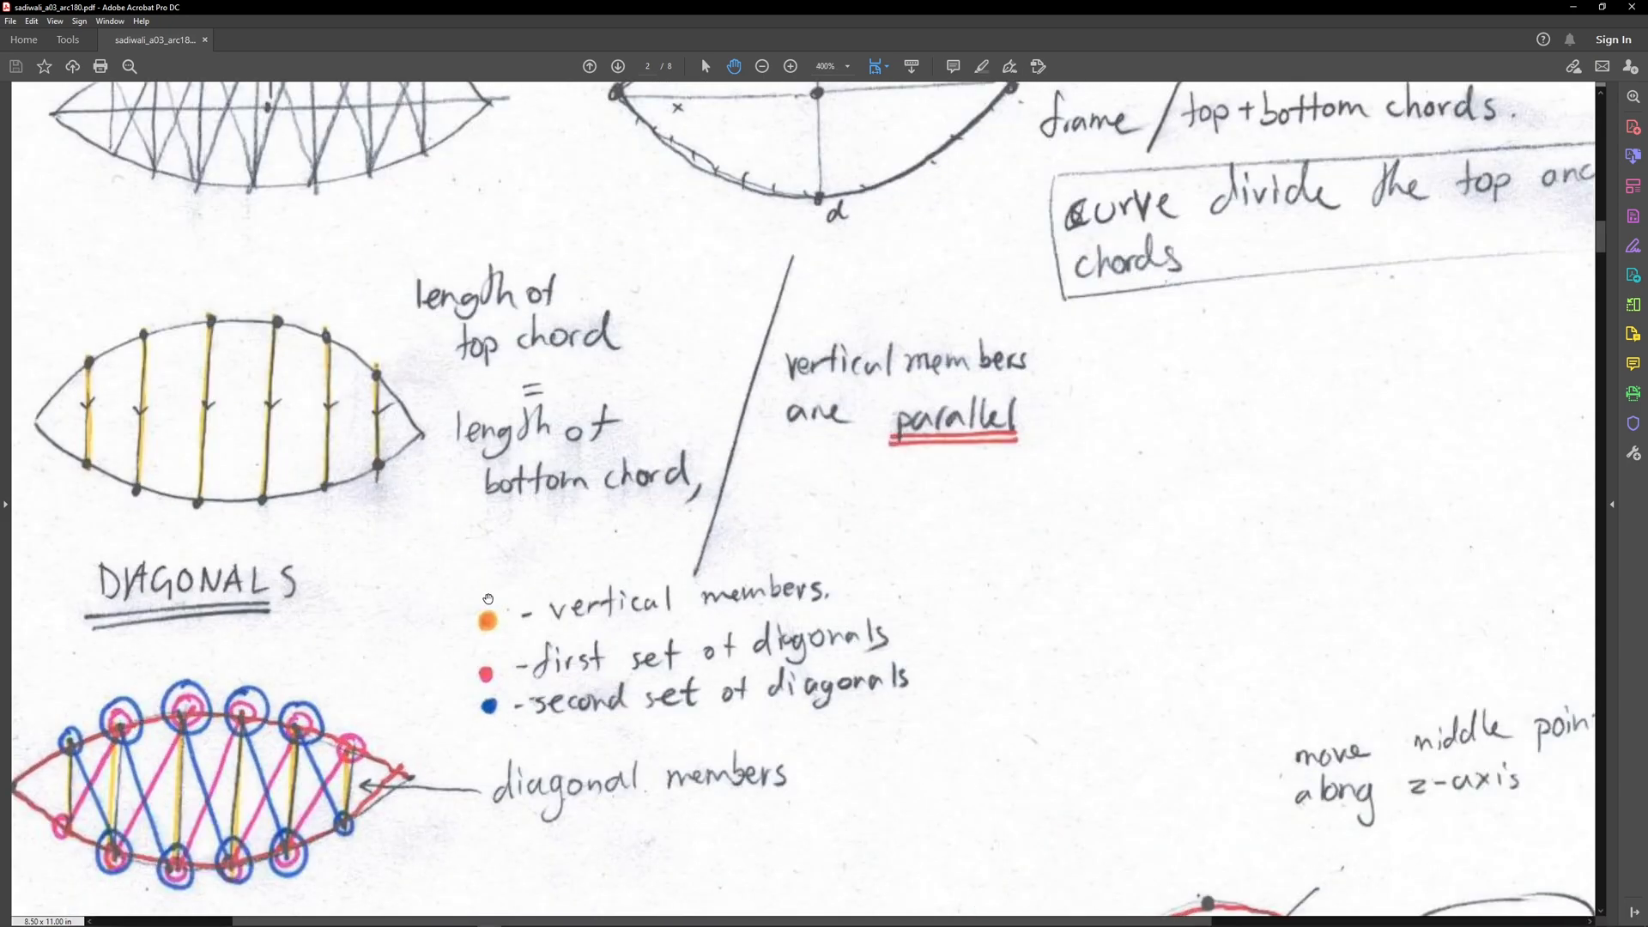
{"action": "left_click_drag", "start_coordinate": [670, 570], "coordinate": [890, 438]}
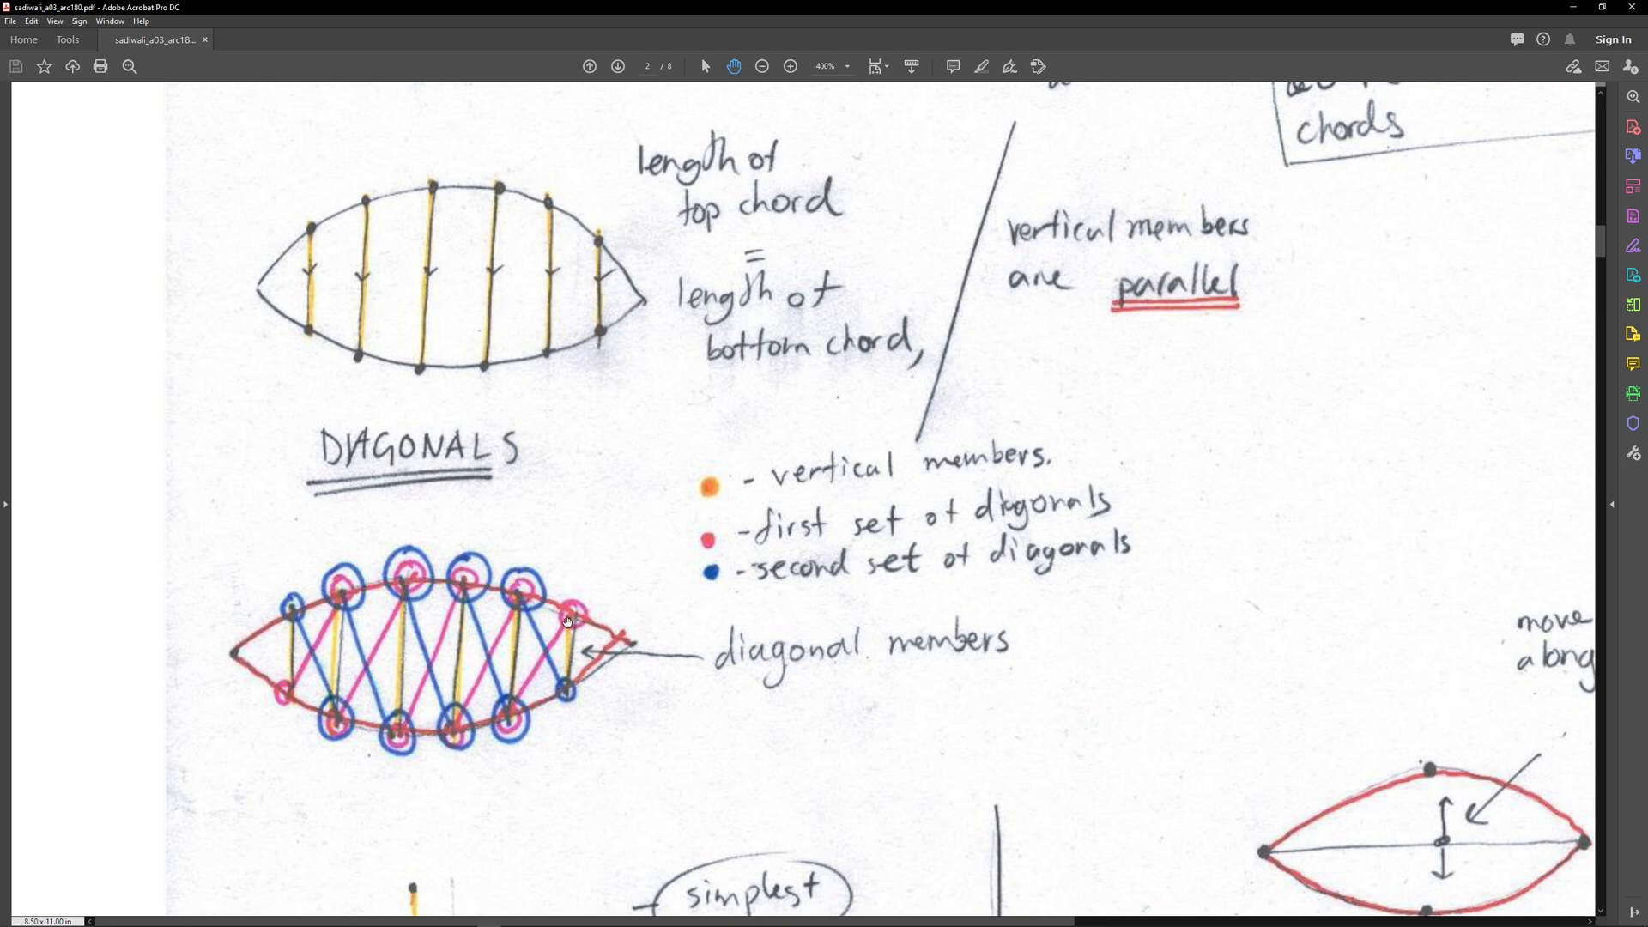
{"action": "key", "text": "alt+Tab"}
{"action": "left_click", "coordinate": [1112, 368]}
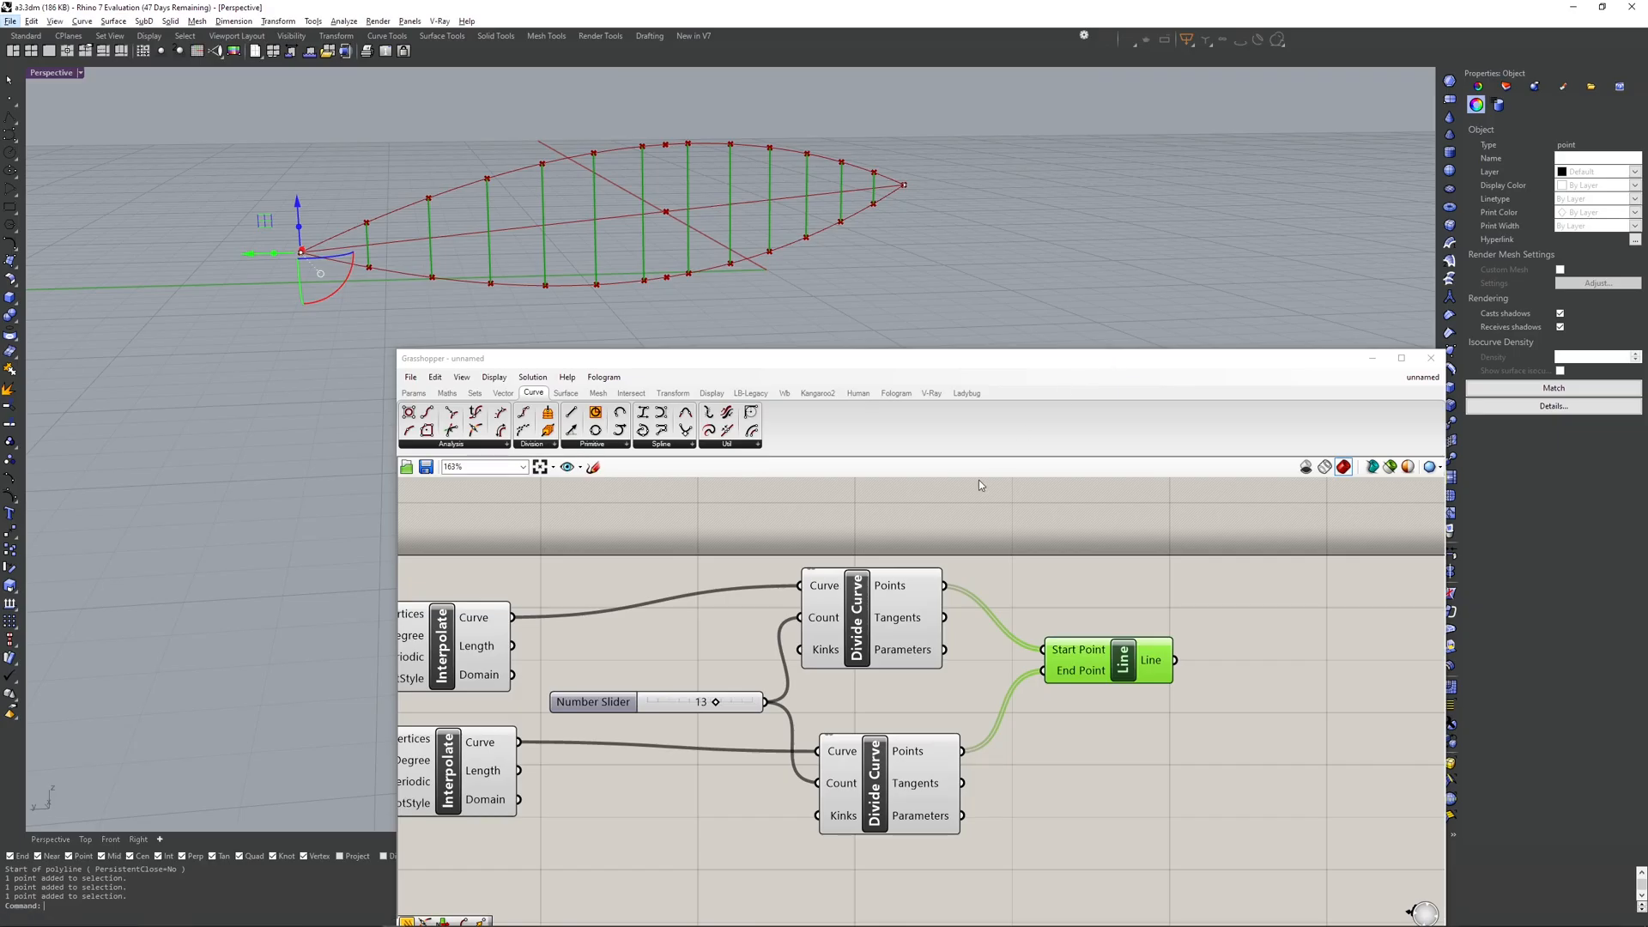
- Add a Cull Index component above the Line component and check the Lenticular (Parabolic) truss drawing in Photos
{"action": "left_click", "coordinate": [1102, 569]}
{"action": "right_click_drag", "start_coordinate": [1102, 569], "coordinate": [932, 599]}
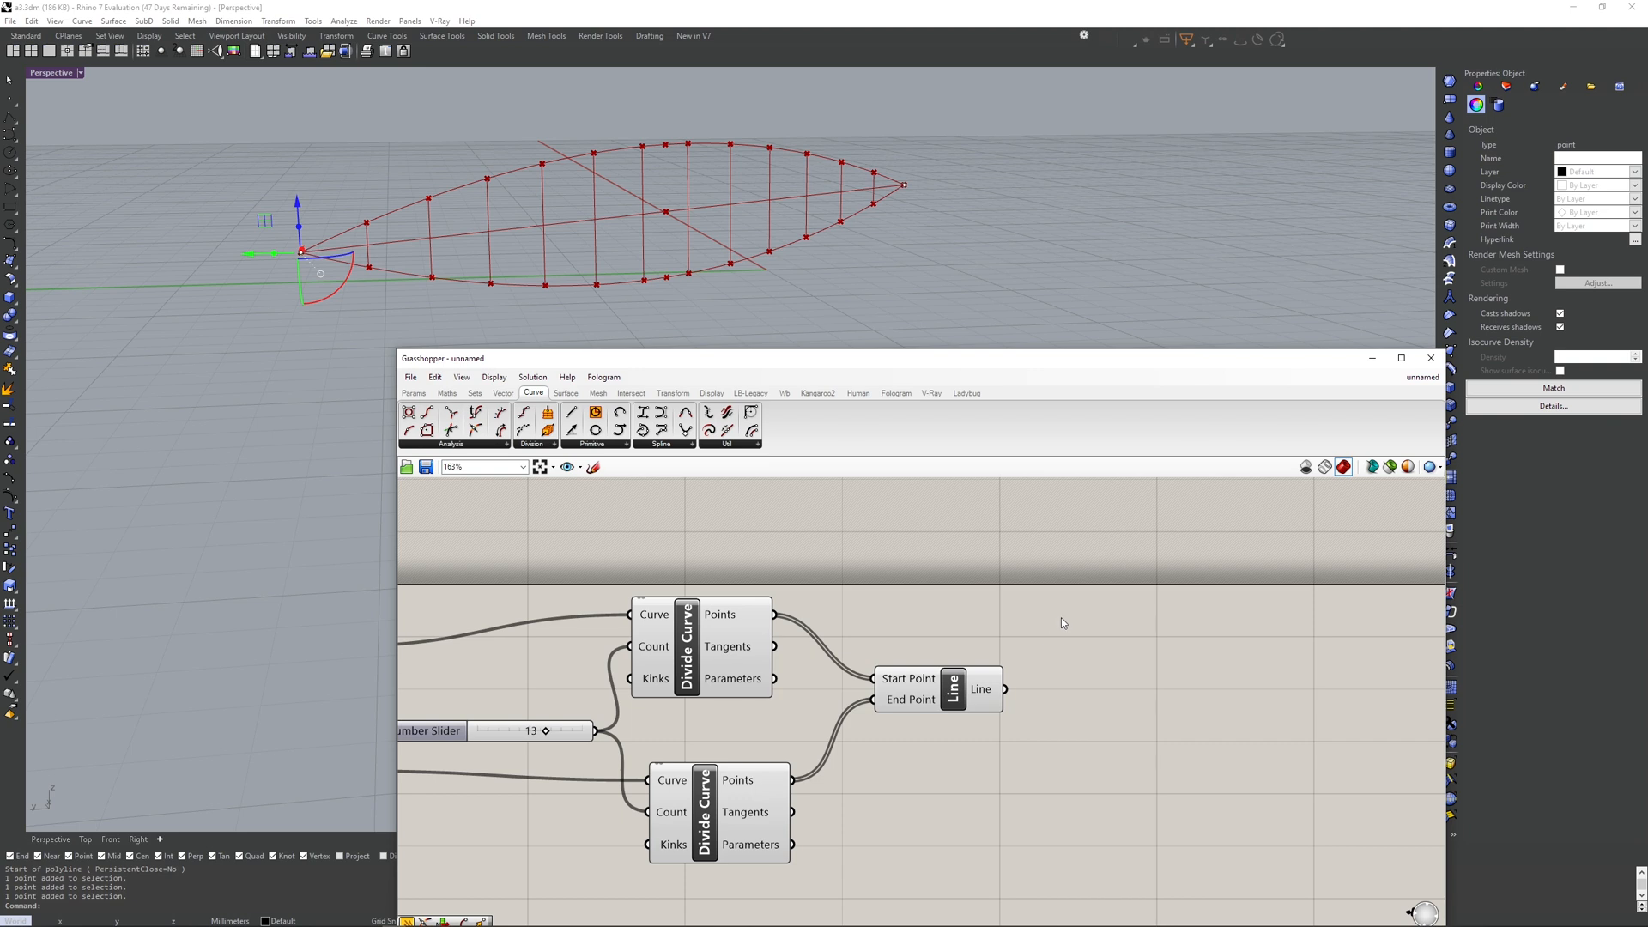
{"action": "left_click", "coordinate": [695, 631]}
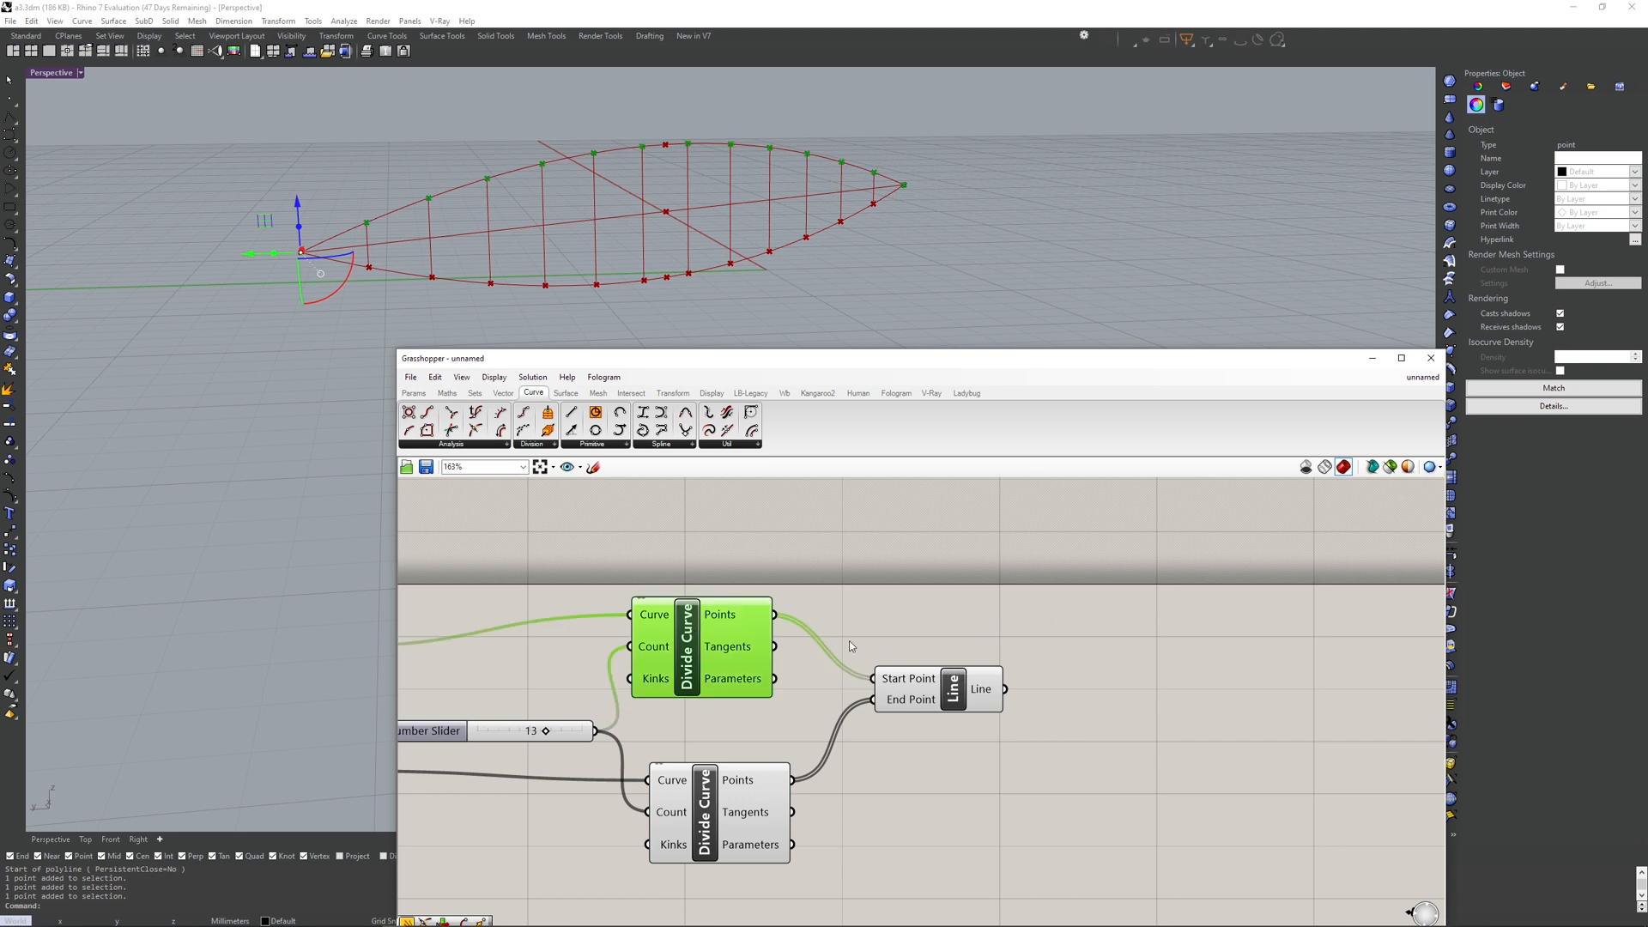
{"action": "double_click", "coordinate": [931, 627]}
{"action": "type", "text": "cull inde"}
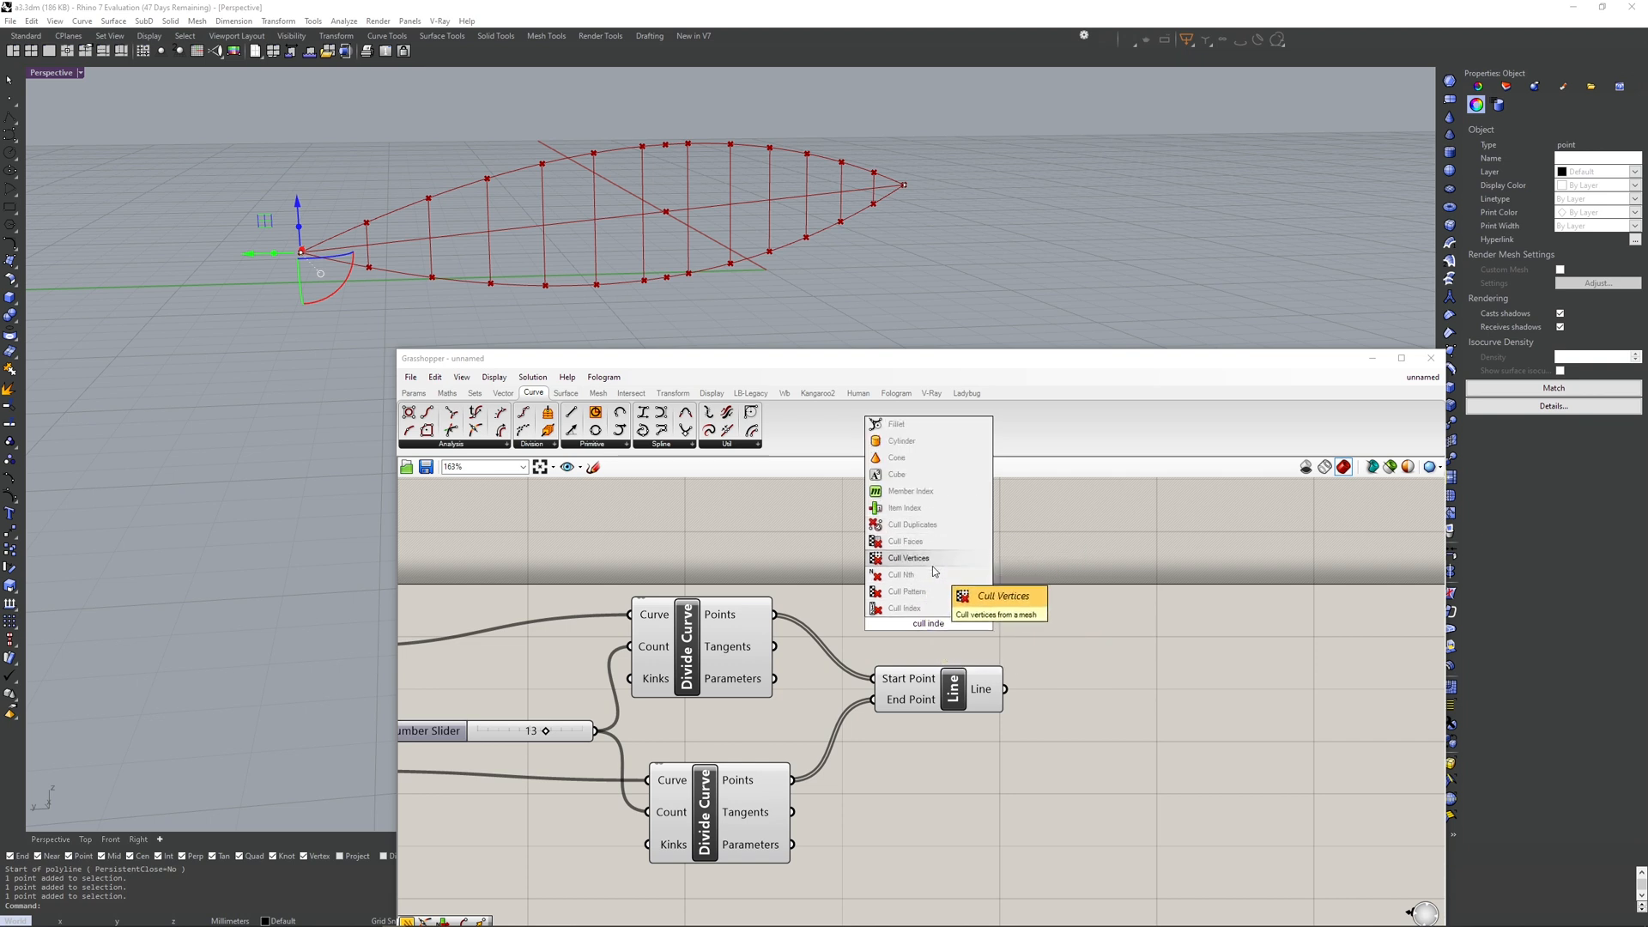
{"action": "left_click", "coordinate": [910, 609]}
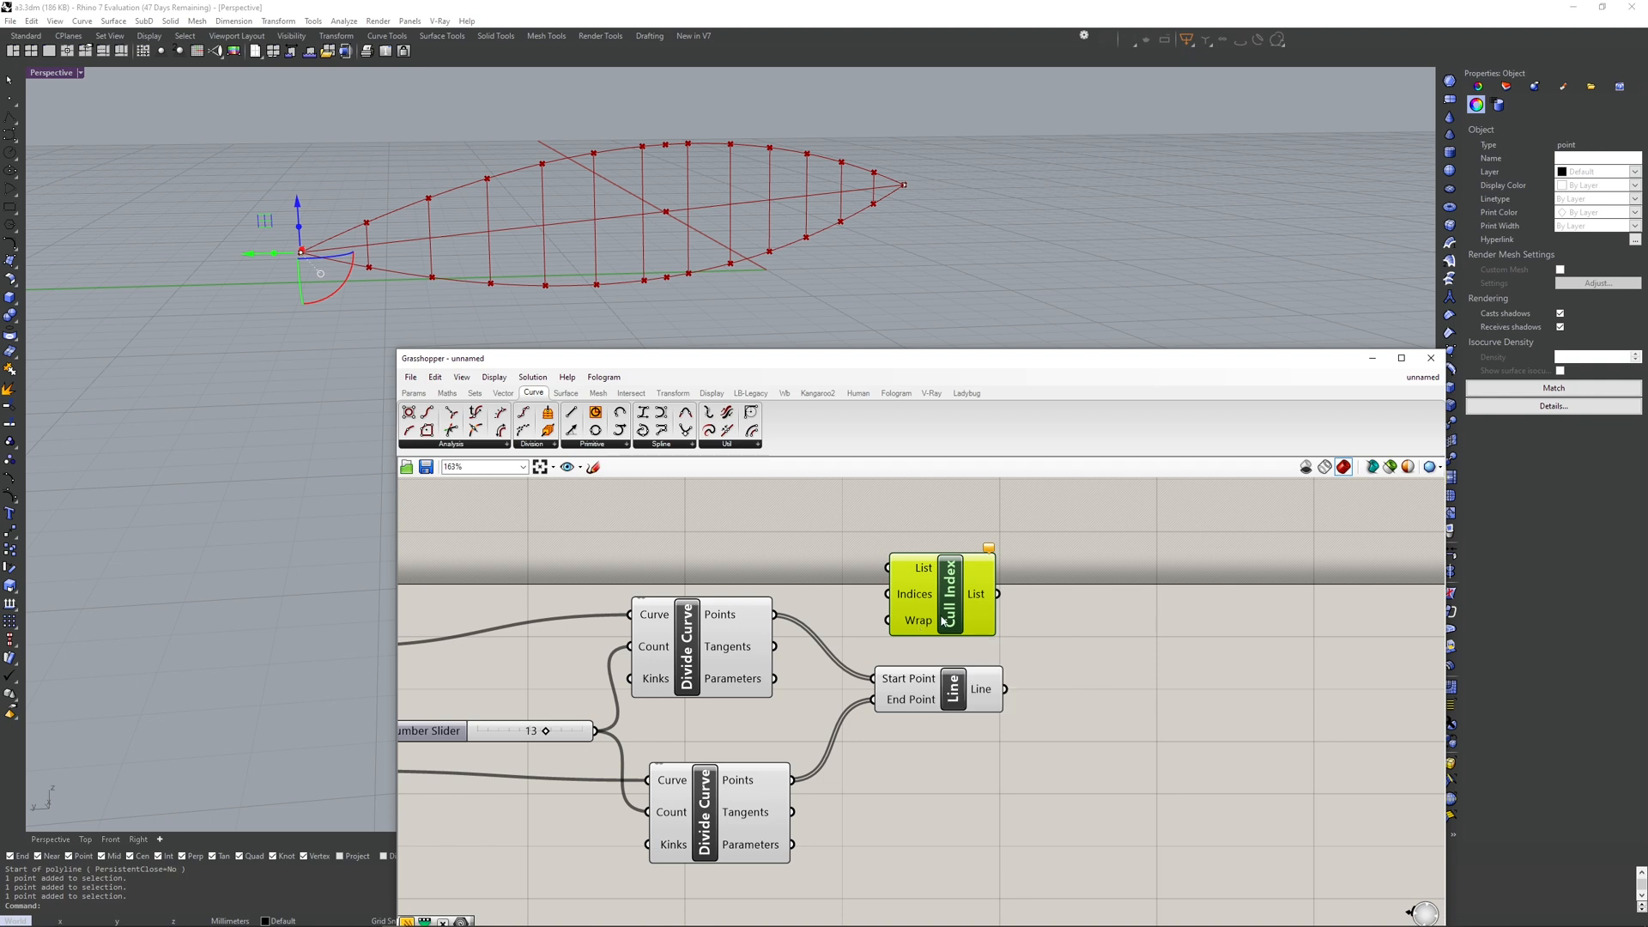
{"action": "key", "text": "alt+Tab"}
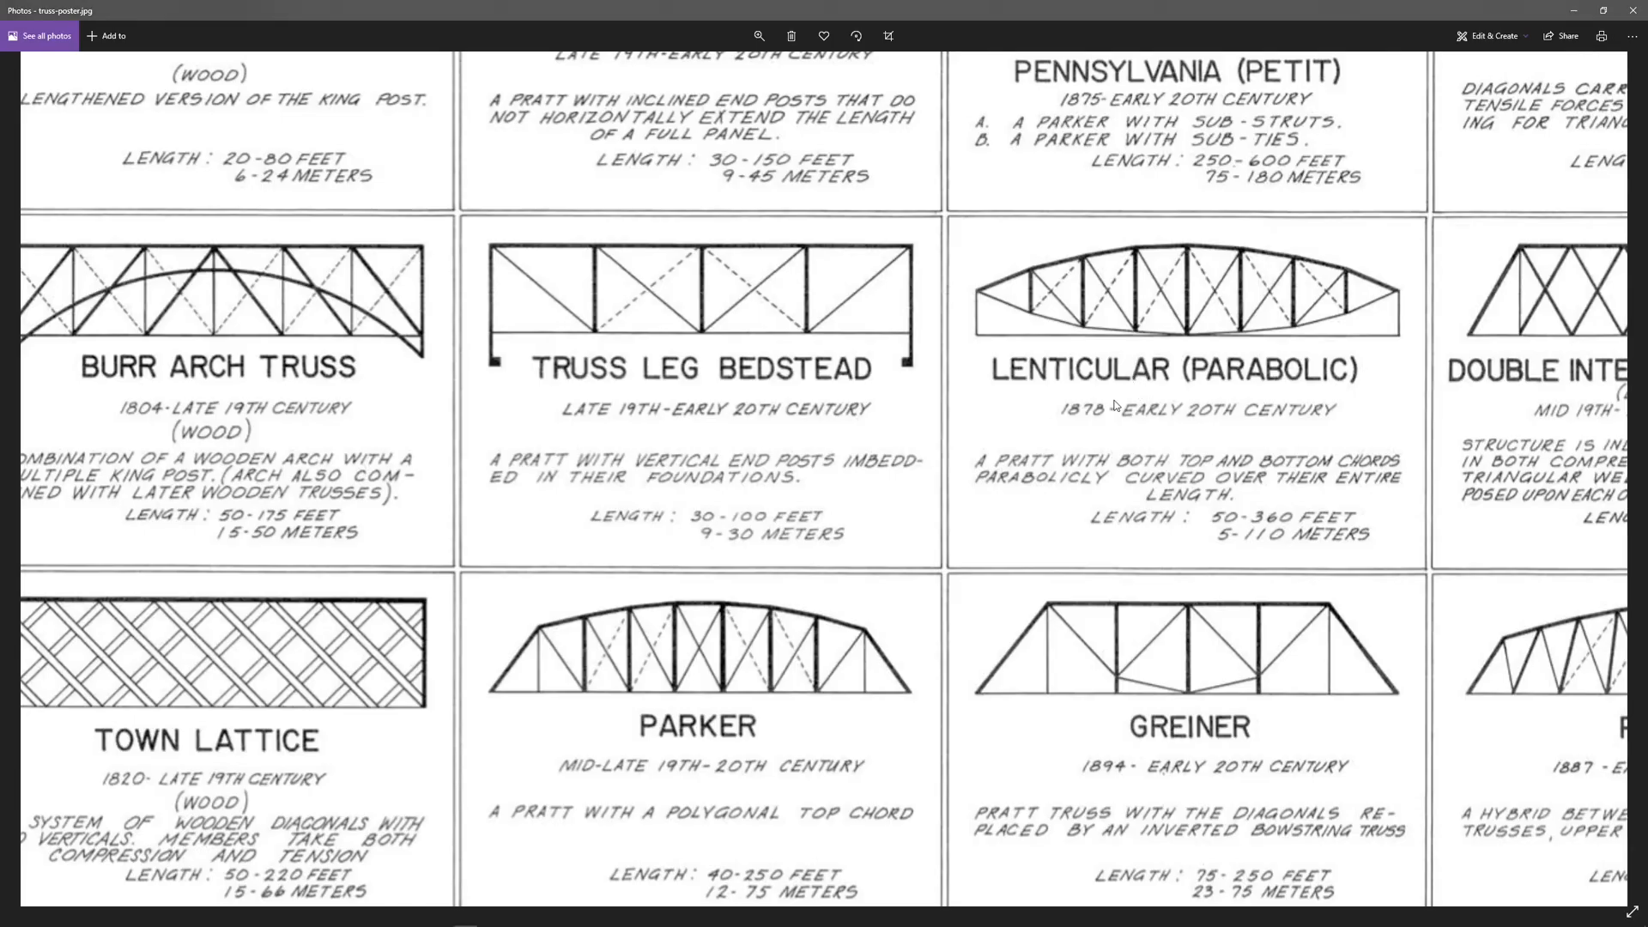
{"action": "scroll", "coordinate": [1105, 425], "scroll_direction": "down", "scroll_amount": 5, "text": "ctrl"}
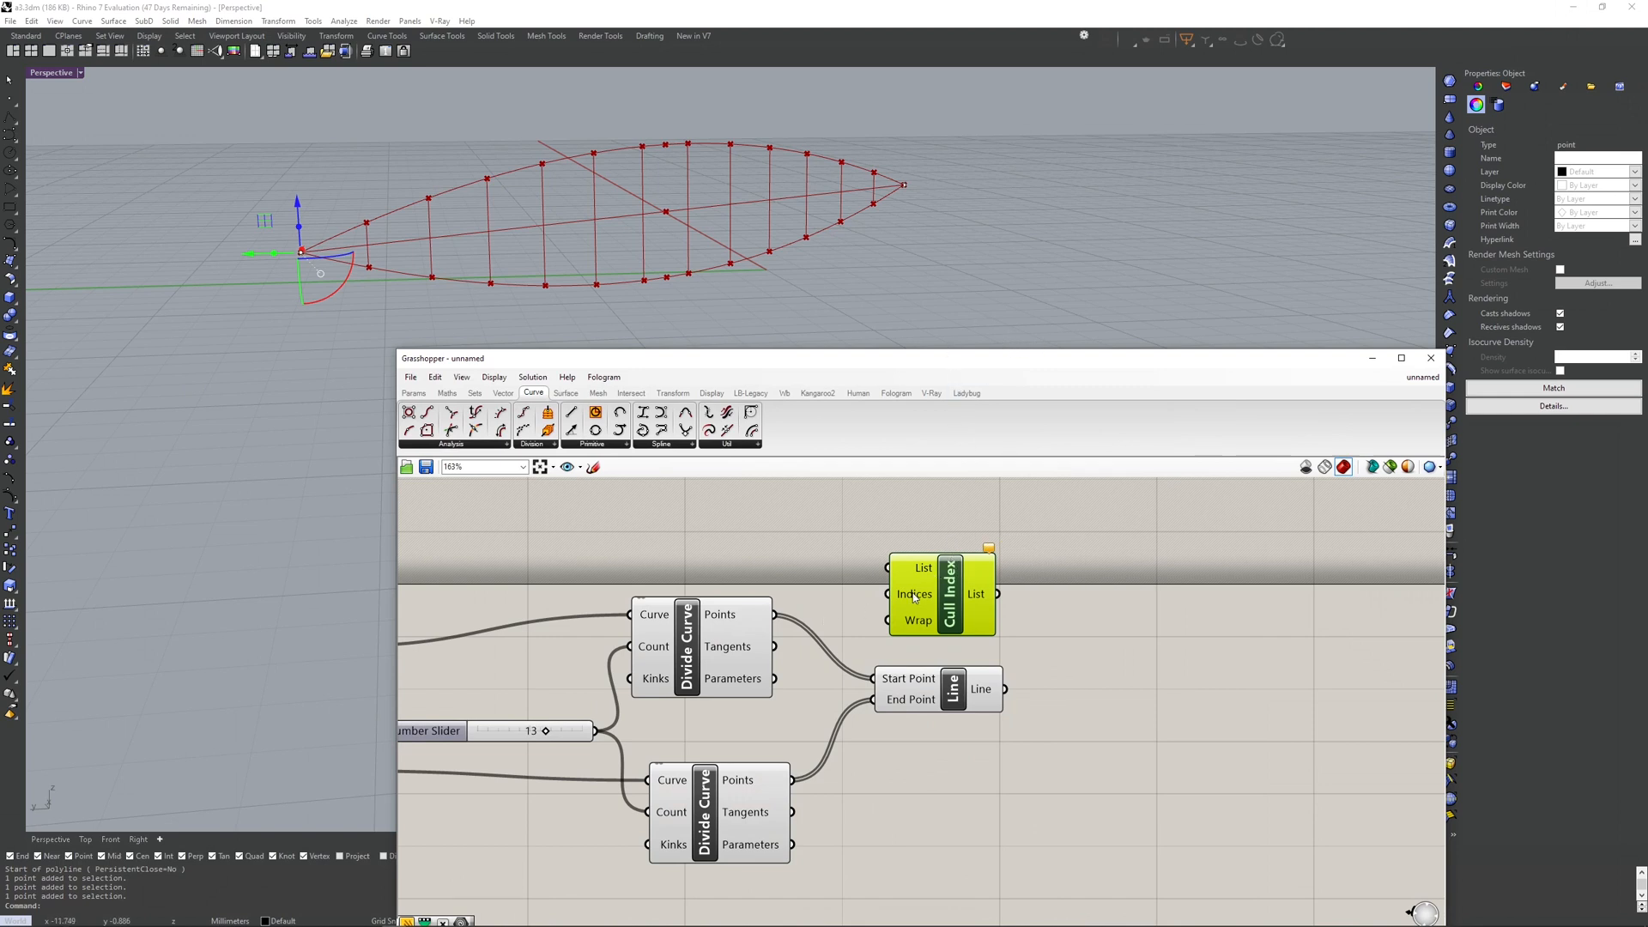
- Return to Grasshopper, place Cull Index beyond the Line component and feed the upper Divide Curve's Points into its List input
{"action": "left_click_drag", "start_coordinate": [911, 610], "coordinate": [1093, 598]}
{"action": "left_click", "coordinate": [912, 689]}
{"action": "left_click", "coordinate": [731, 635]}
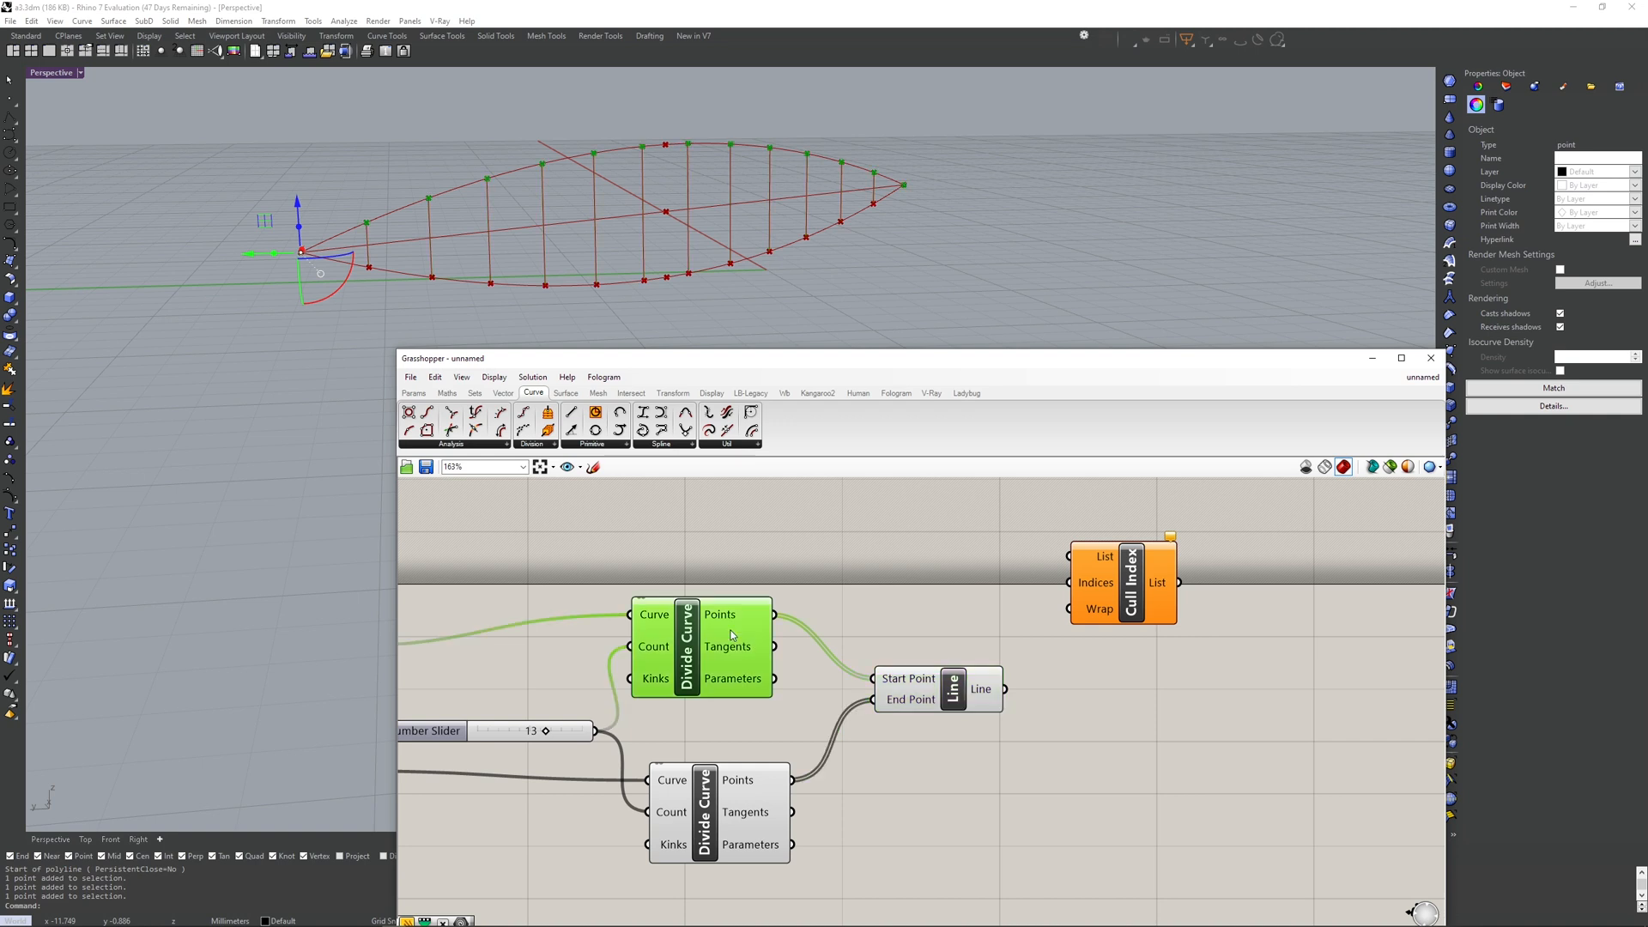
{"action": "right_click_drag", "start_coordinate": [383, 230], "coordinate": [399, 233], "text": "shift"}
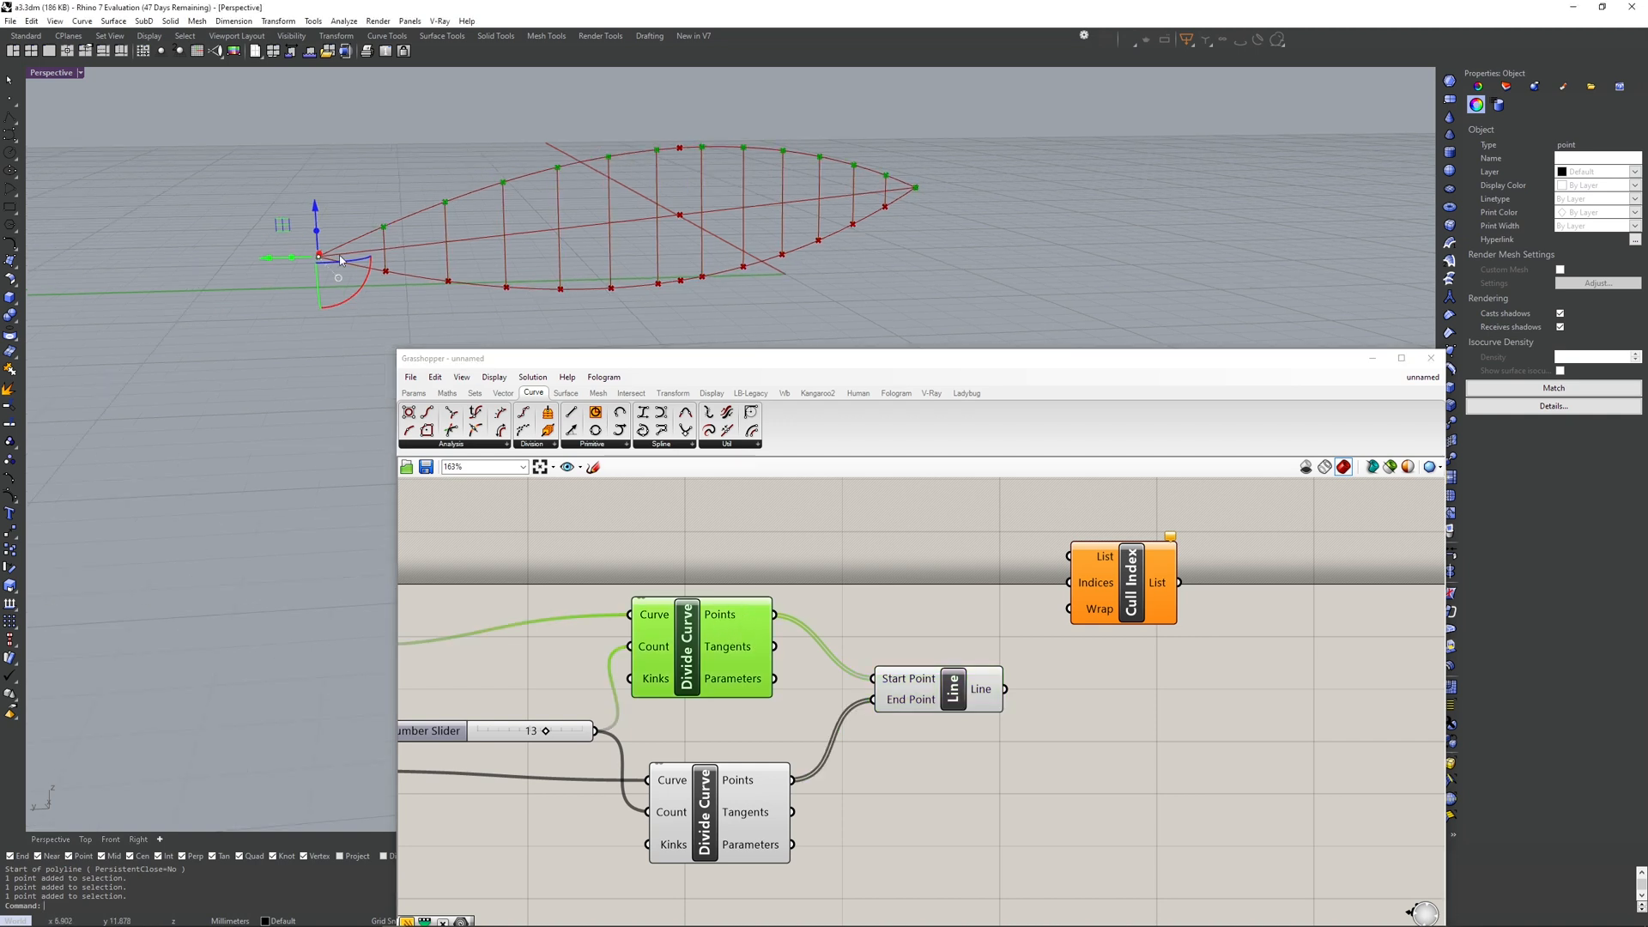
{"action": "left_click", "coordinate": [662, 296]}
{"action": "left_click_drag", "start_coordinate": [773, 614], "coordinate": [1279, 586]}
{"action": "right_click_drag", "start_coordinate": [1274, 599], "coordinate": [1197, 586]}
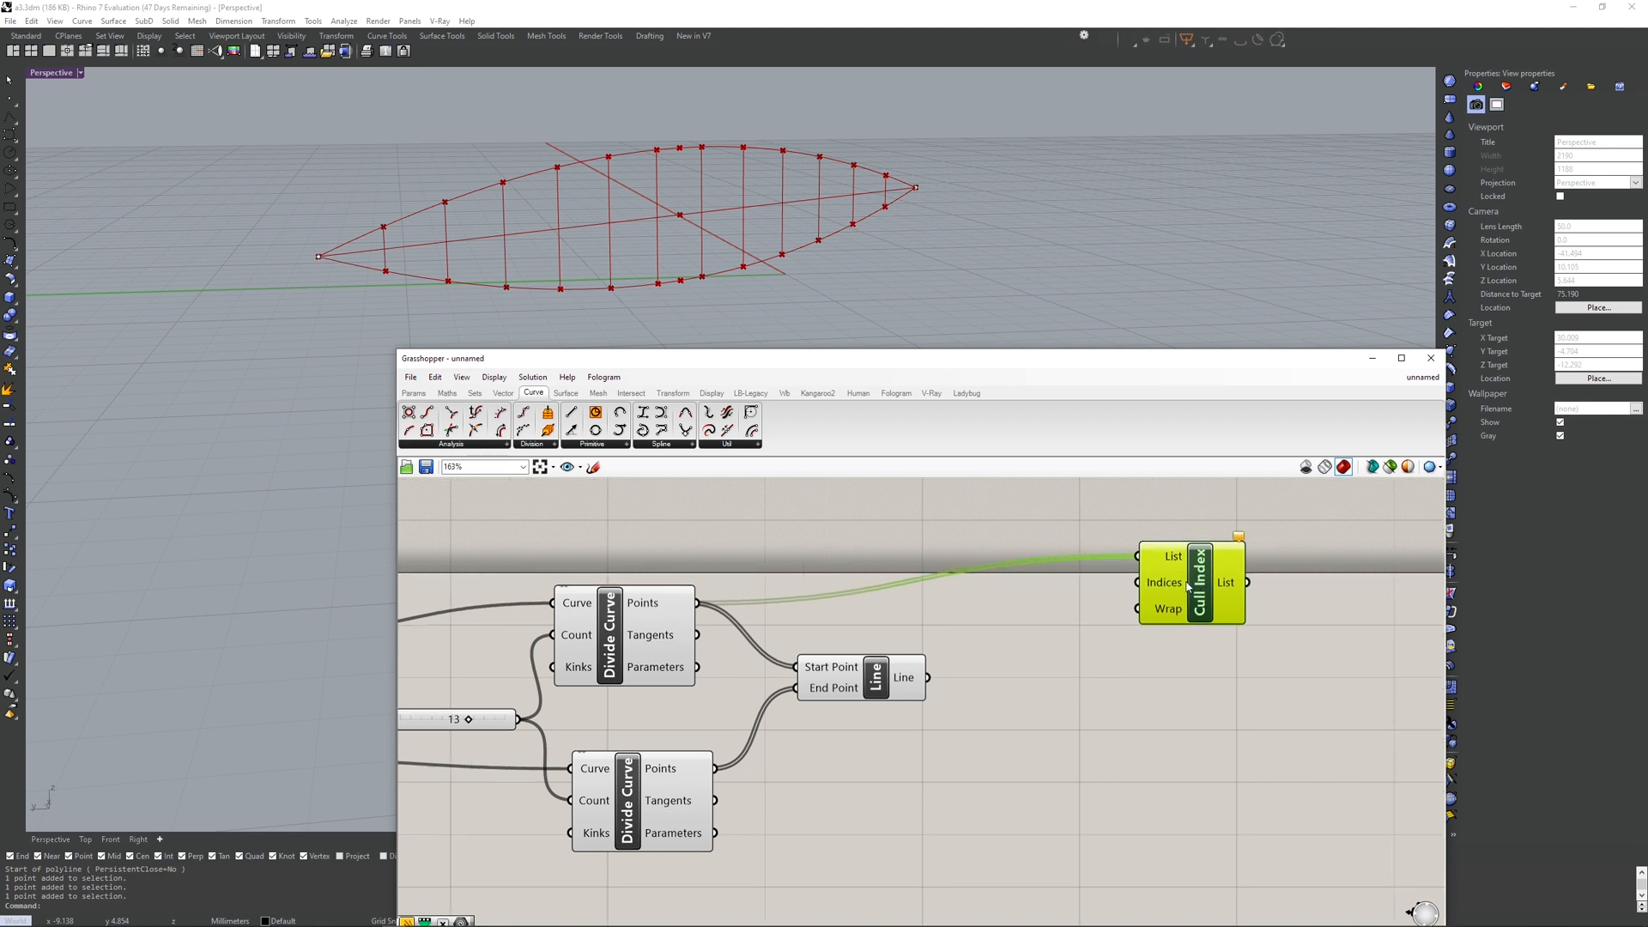
{"action": "left_click", "coordinate": [1084, 611]}
{"action": "double_click", "coordinate": [1084, 611]}
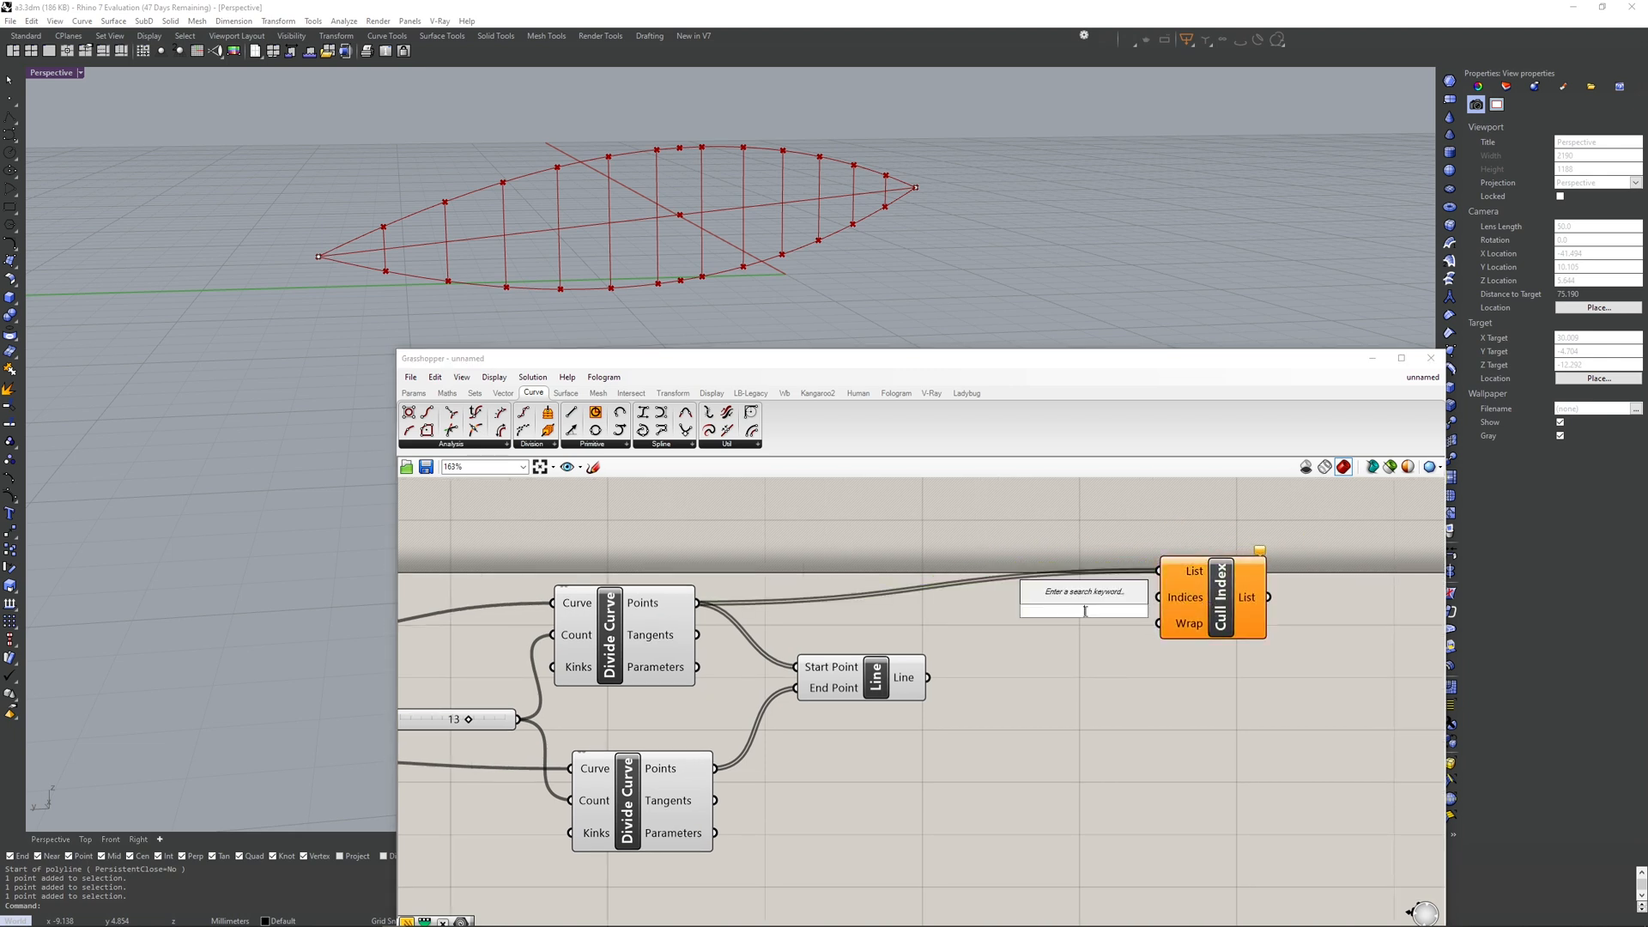
{"action": "type", "text": "panel"}
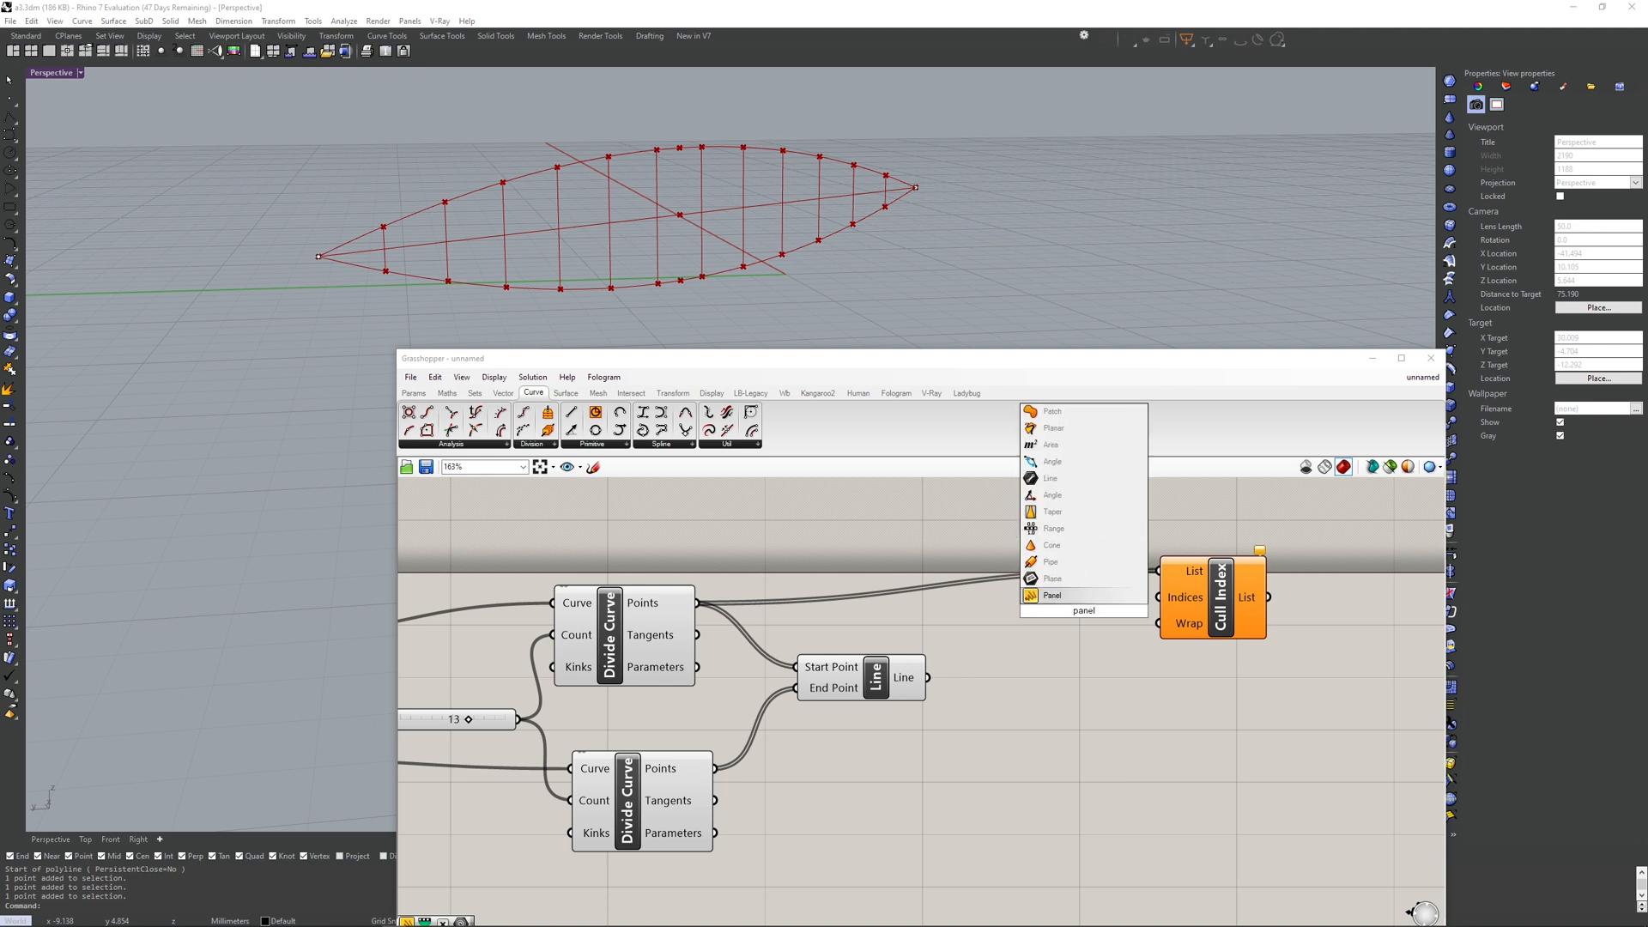
{"action": "key", "text": "BackSpace"}
{"action": "key", "text": "BackSpace"}
{"action": "key", "text": "BackSpace"}
{"action": "key", "text": "BackSpace"}
{"action": "key", "text": "BackSpace"}
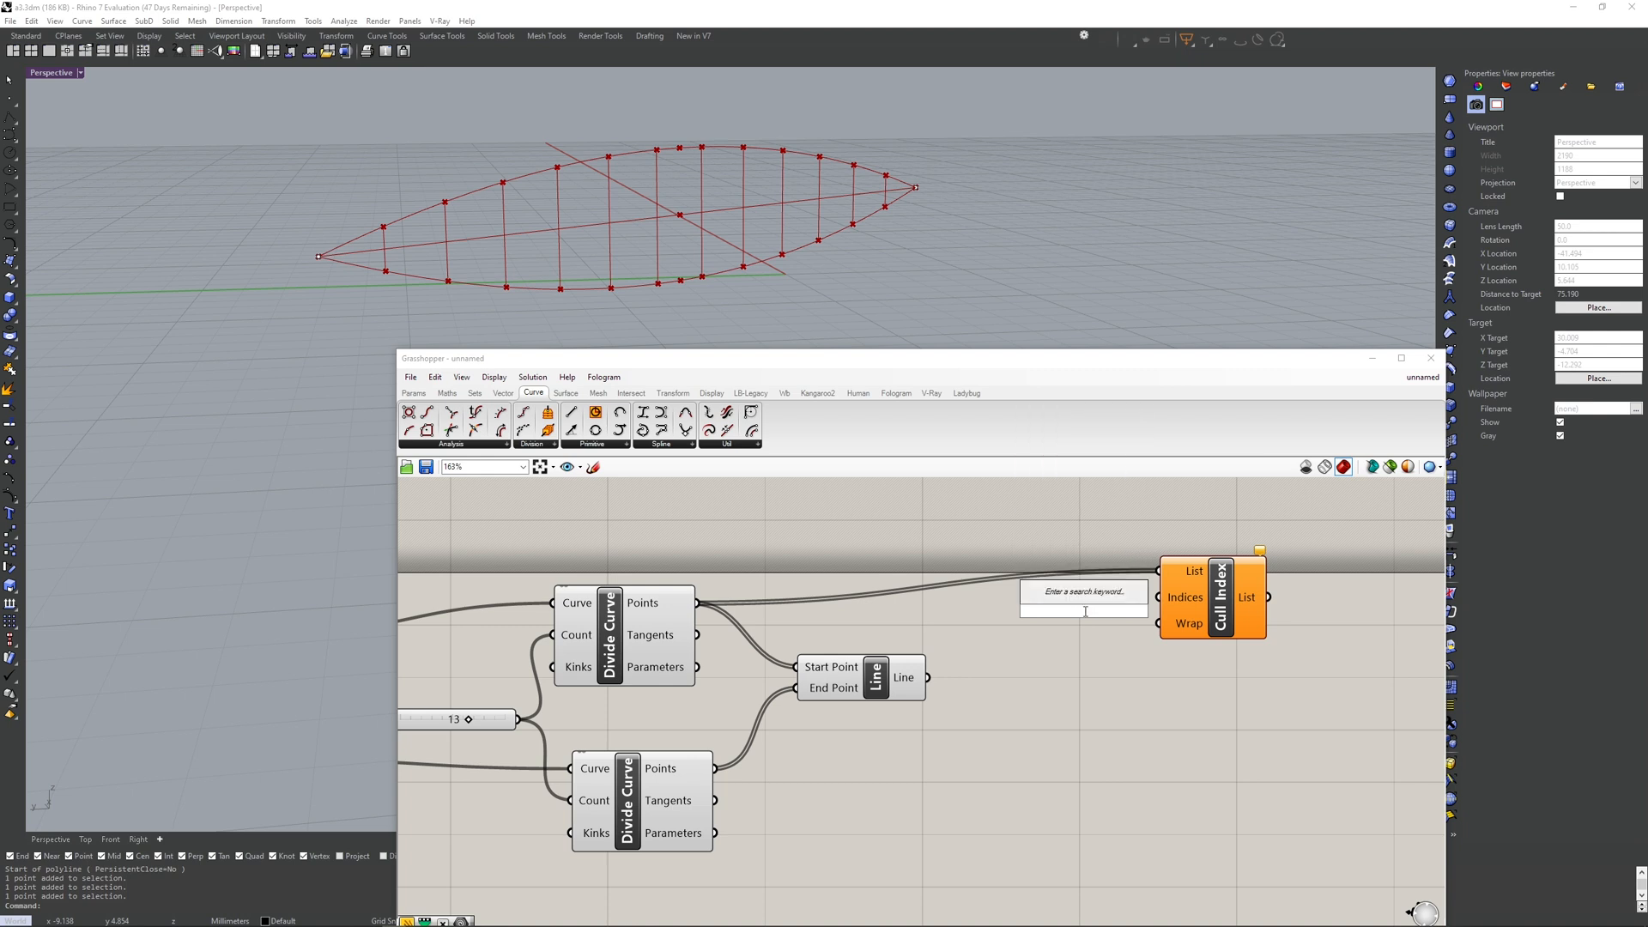
{"action": "type", "text": "panel"}
{"action": "key", "text": "Return"}
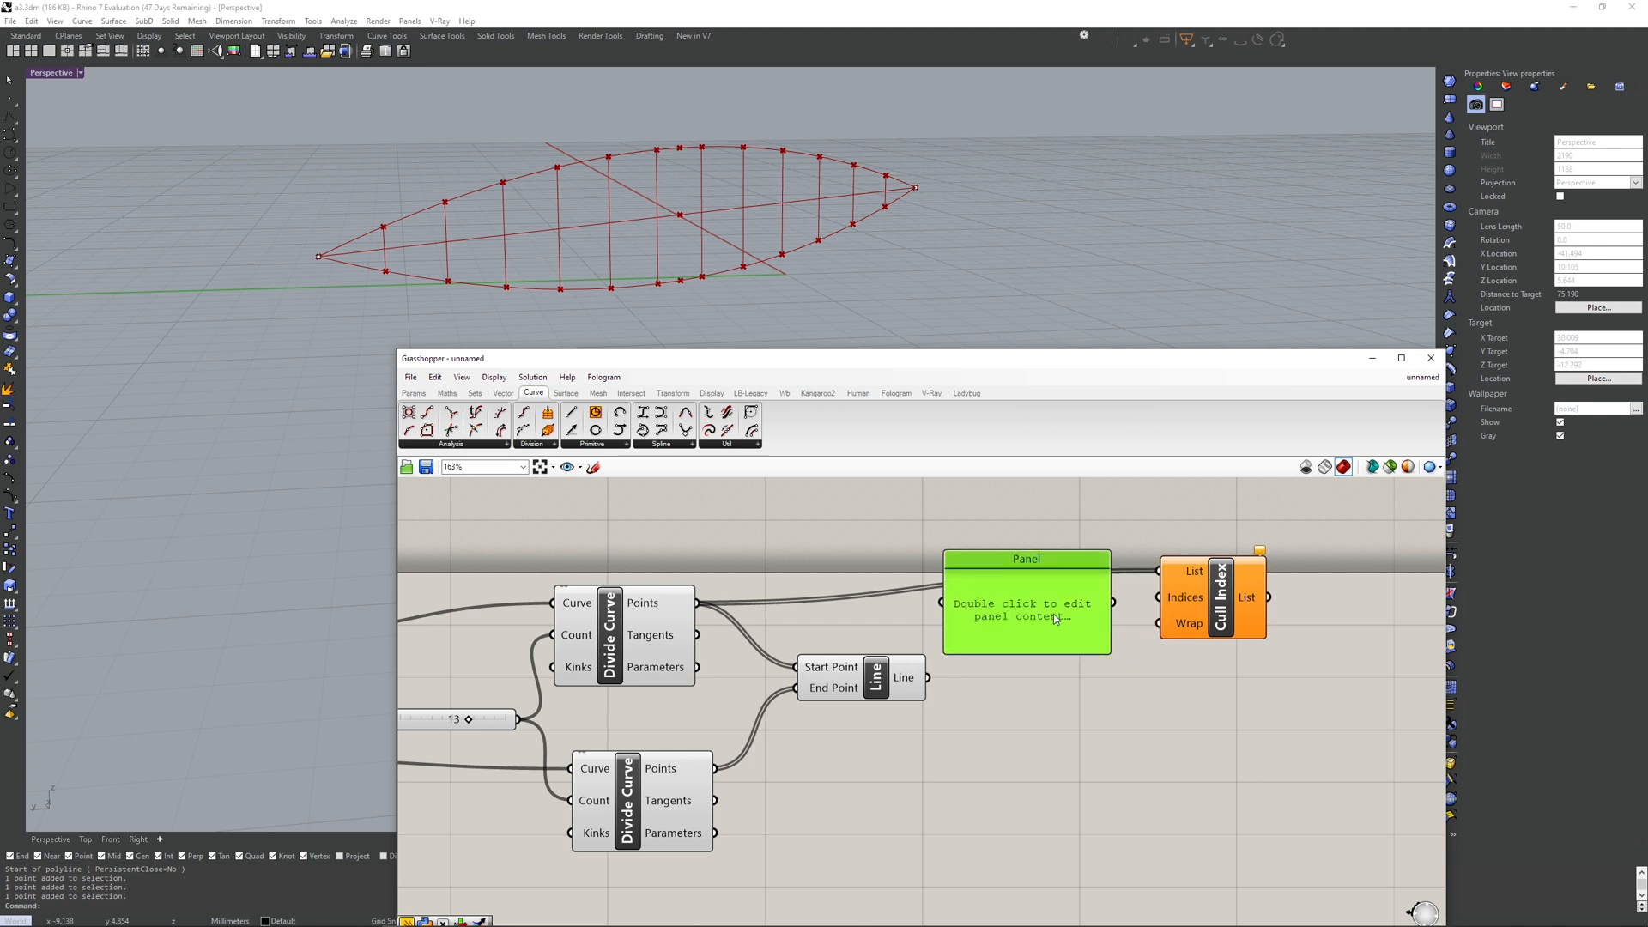
{"action": "key", "text": "Delete"}
- Add a Panel between the upper Divide Curve and Cull Index and set its content to 0
{"action": "double_click", "coordinate": [1052, 622]}
{"action": "type", "text": "\""}
{"action": "key", "text": "Return"}
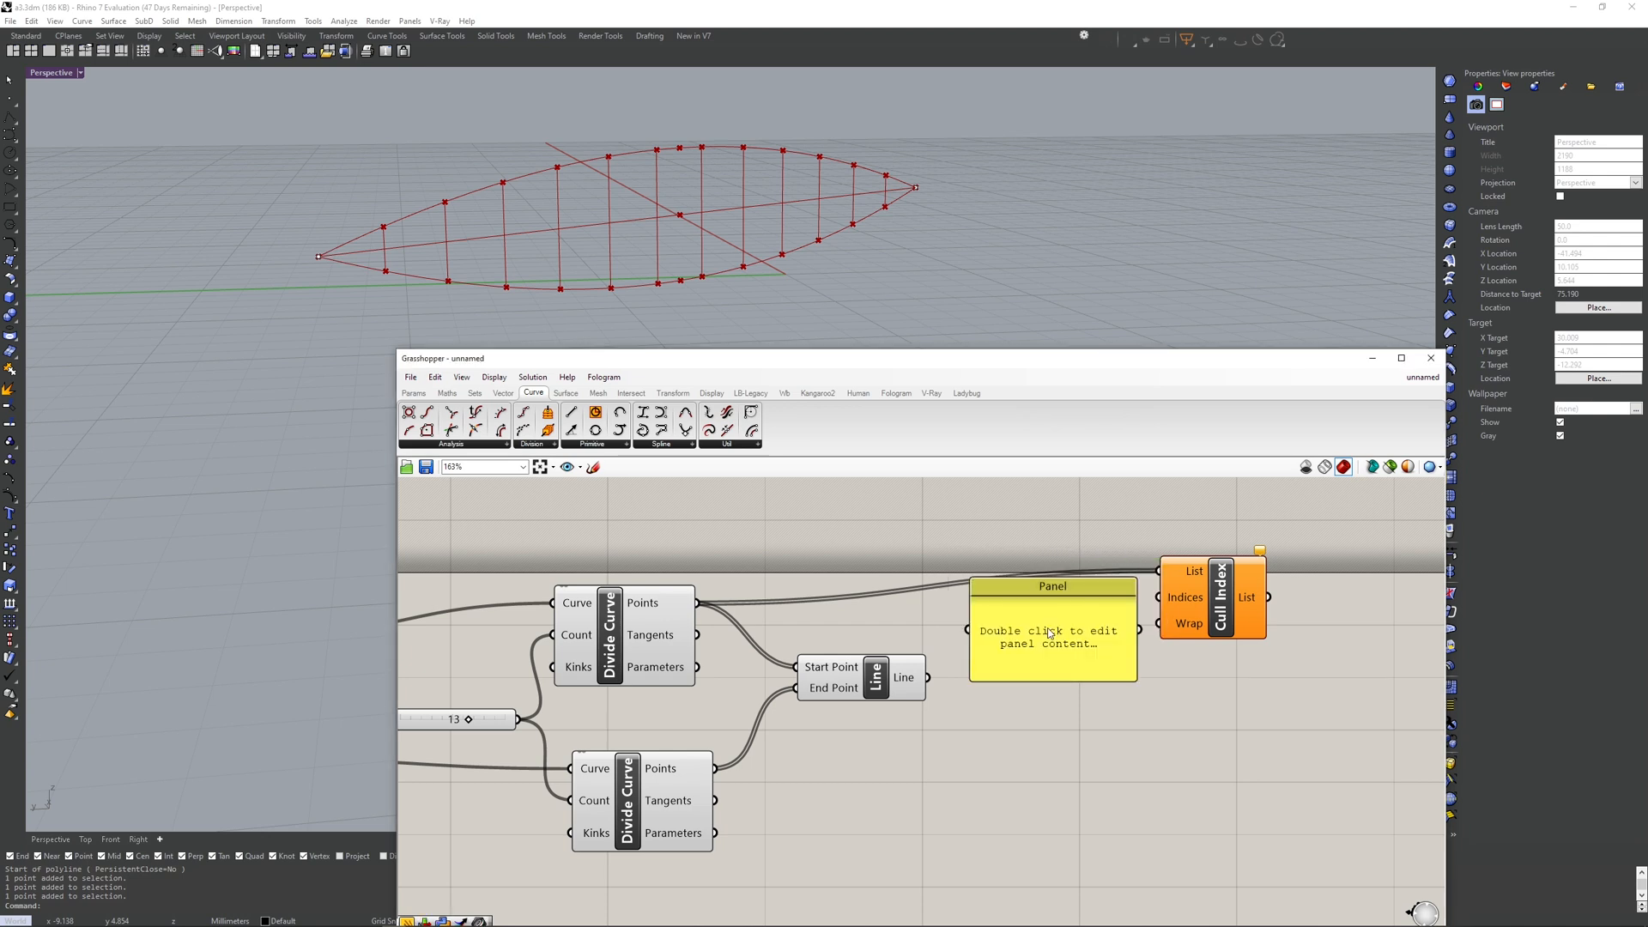
{"action": "left_click_drag", "start_coordinate": [1055, 639], "coordinate": [1017, 635]}
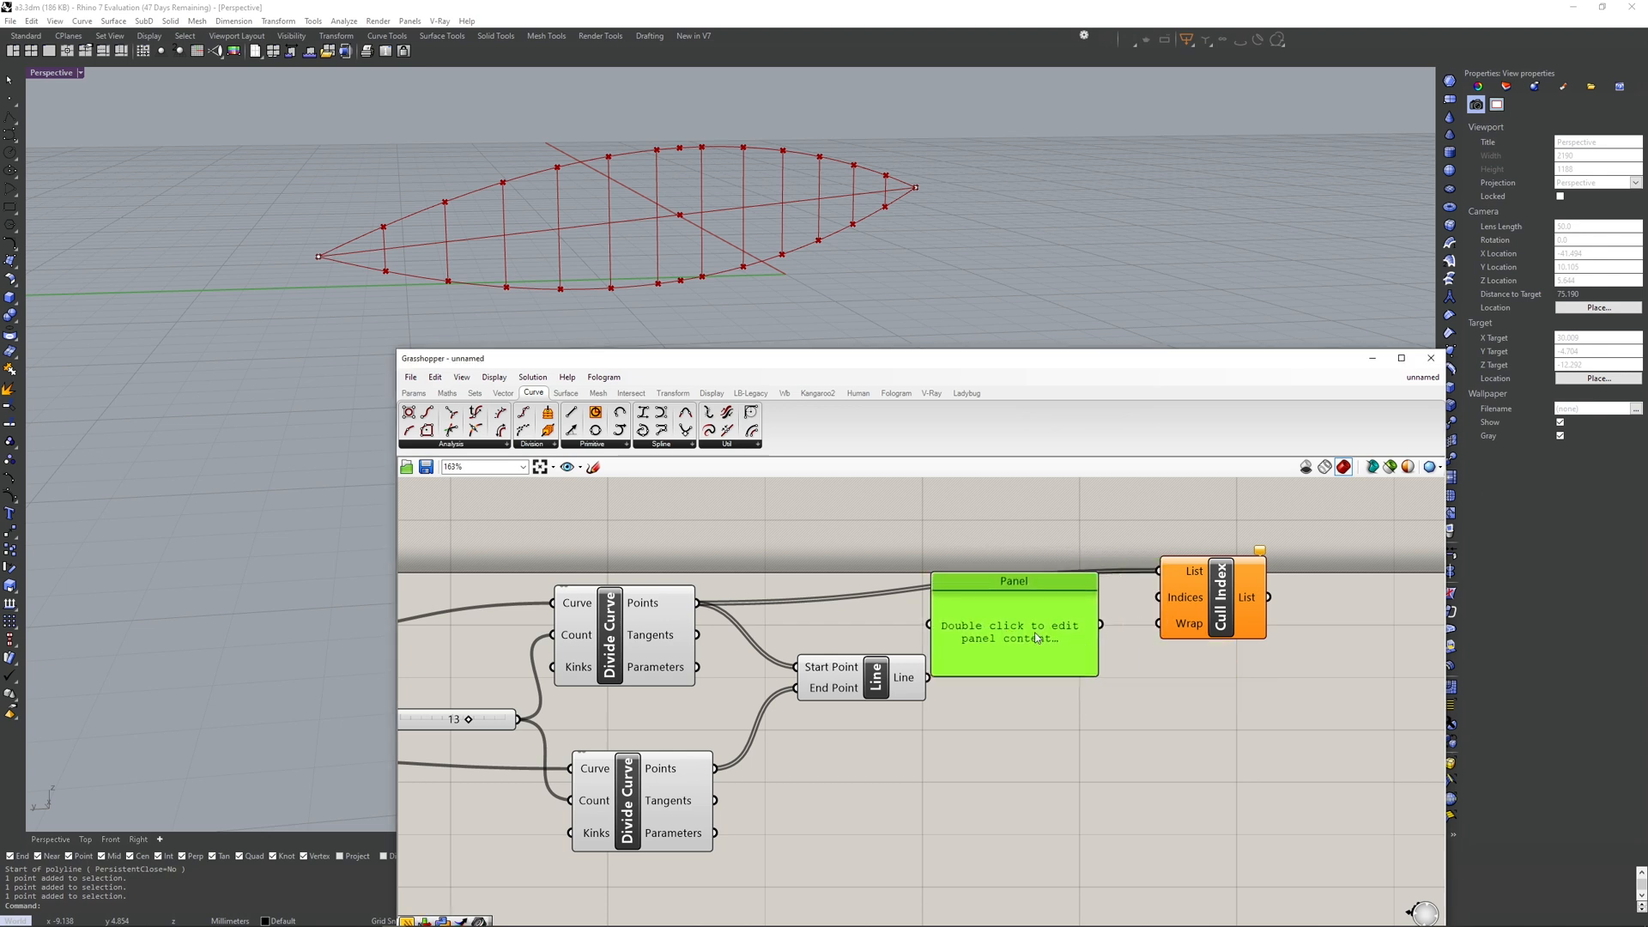
{"action": "double_click", "coordinate": [1037, 638]}
{"action": "type", "text": "0"}
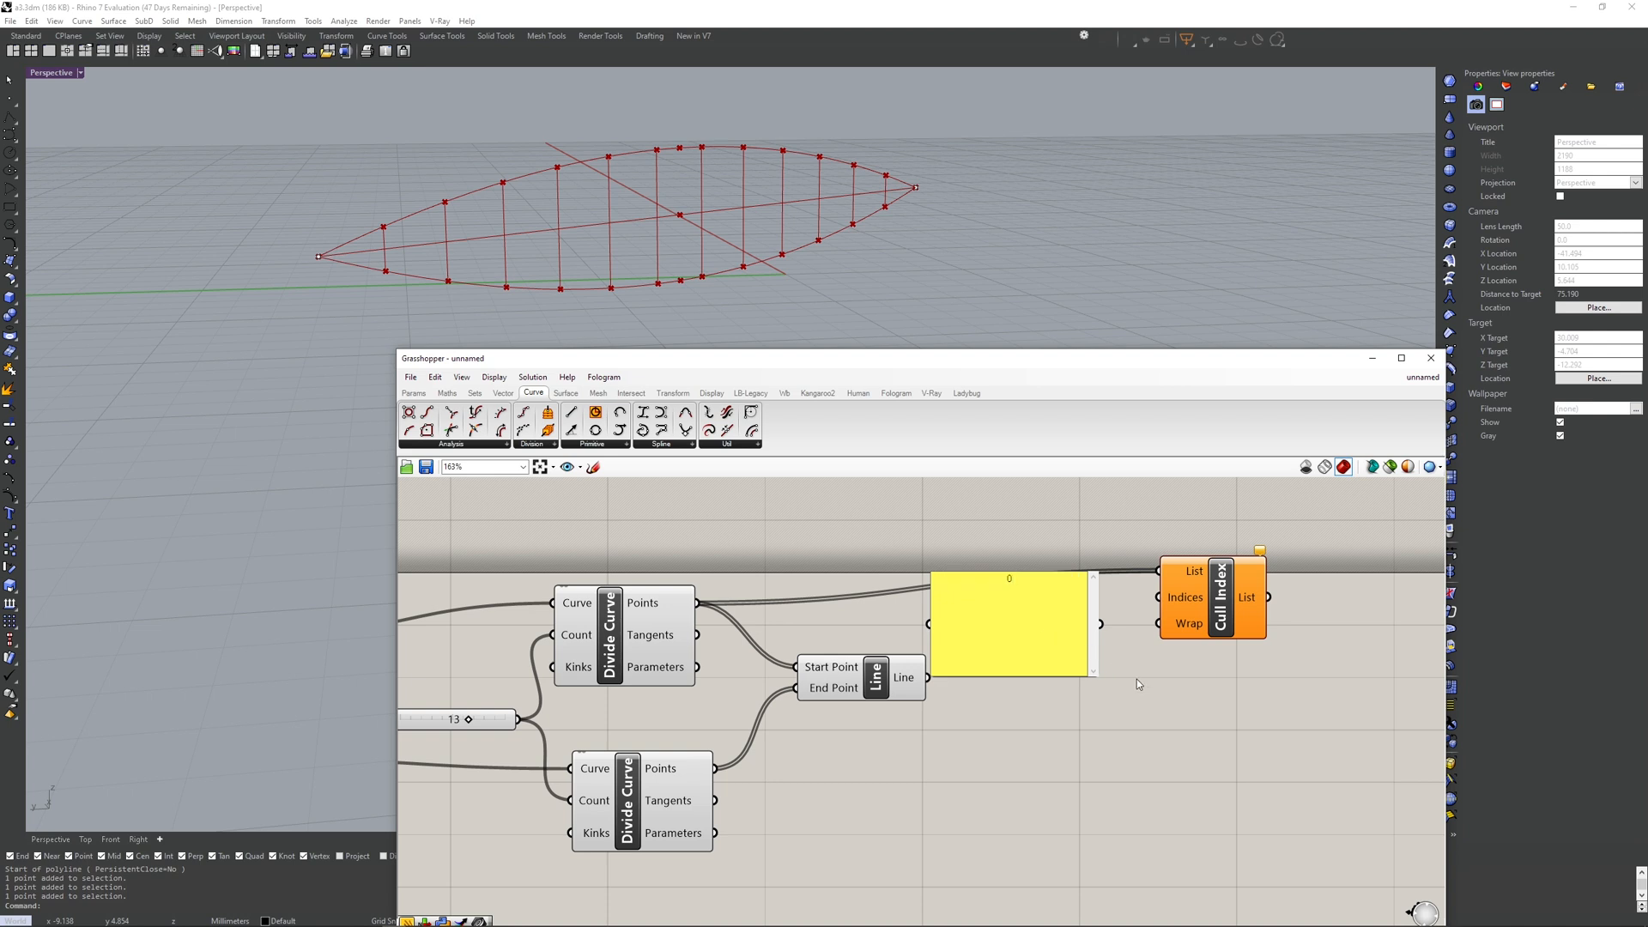
{"action": "left_click", "coordinate": [1109, 665]}
- Add a Point List component above the upper Divide Curve and feed that curve's Points into its Points input
{"action": "right_click_drag", "start_coordinate": [798, 605], "coordinate": [802, 636]}
{"action": "left_click", "coordinate": [656, 650]}
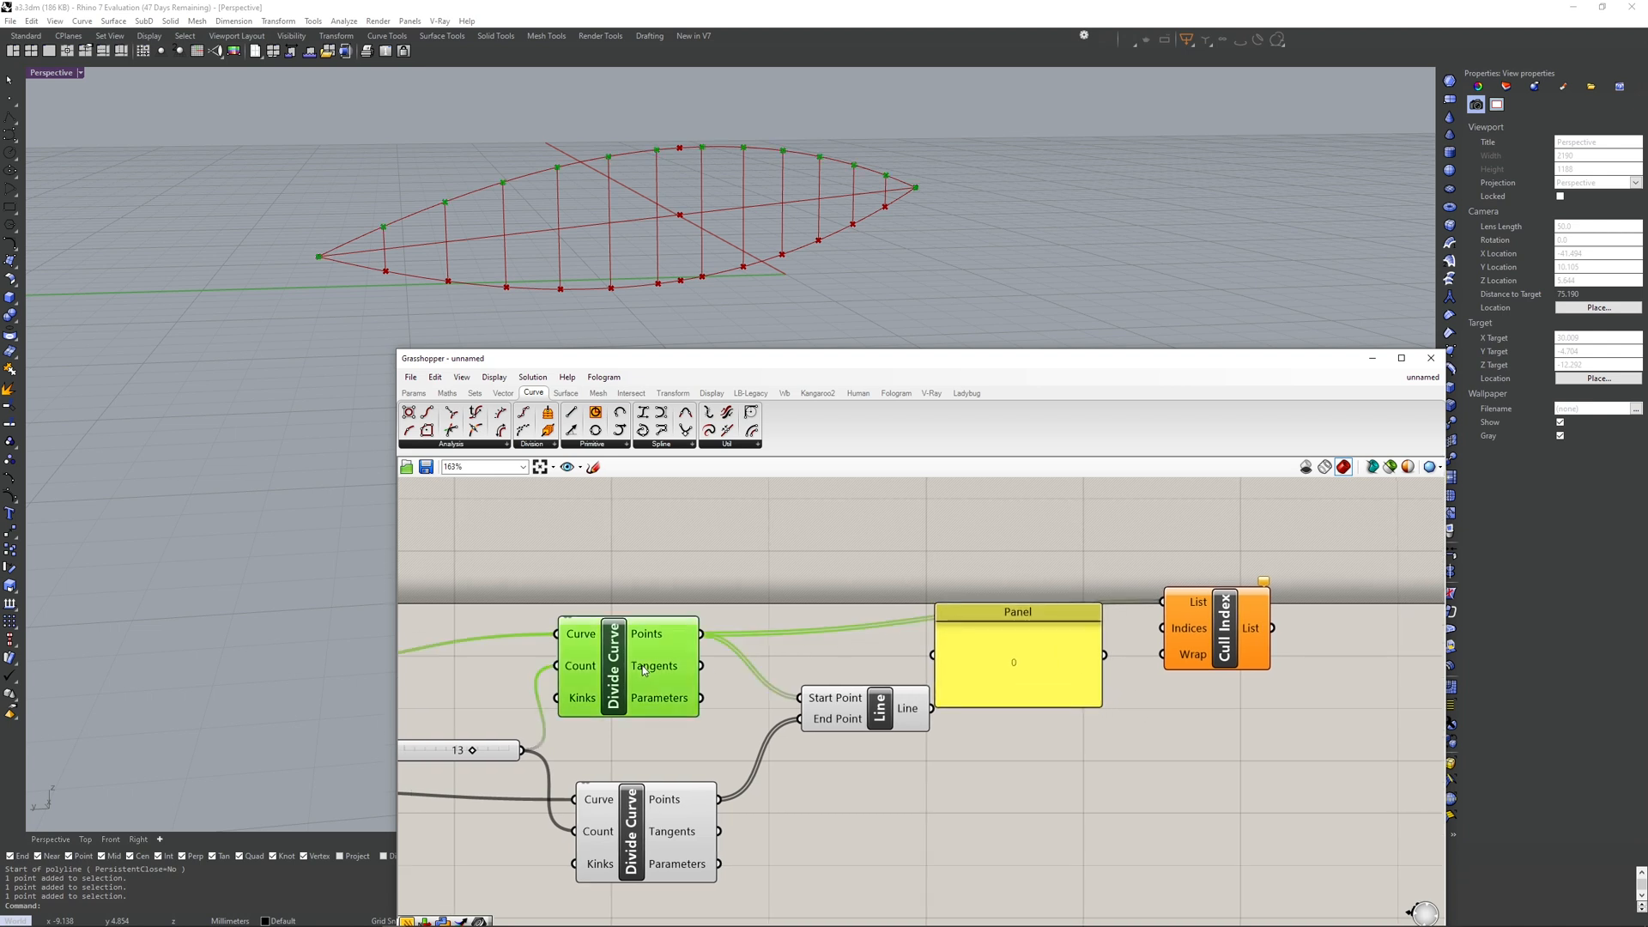
{"action": "double_click", "coordinate": [773, 541]}
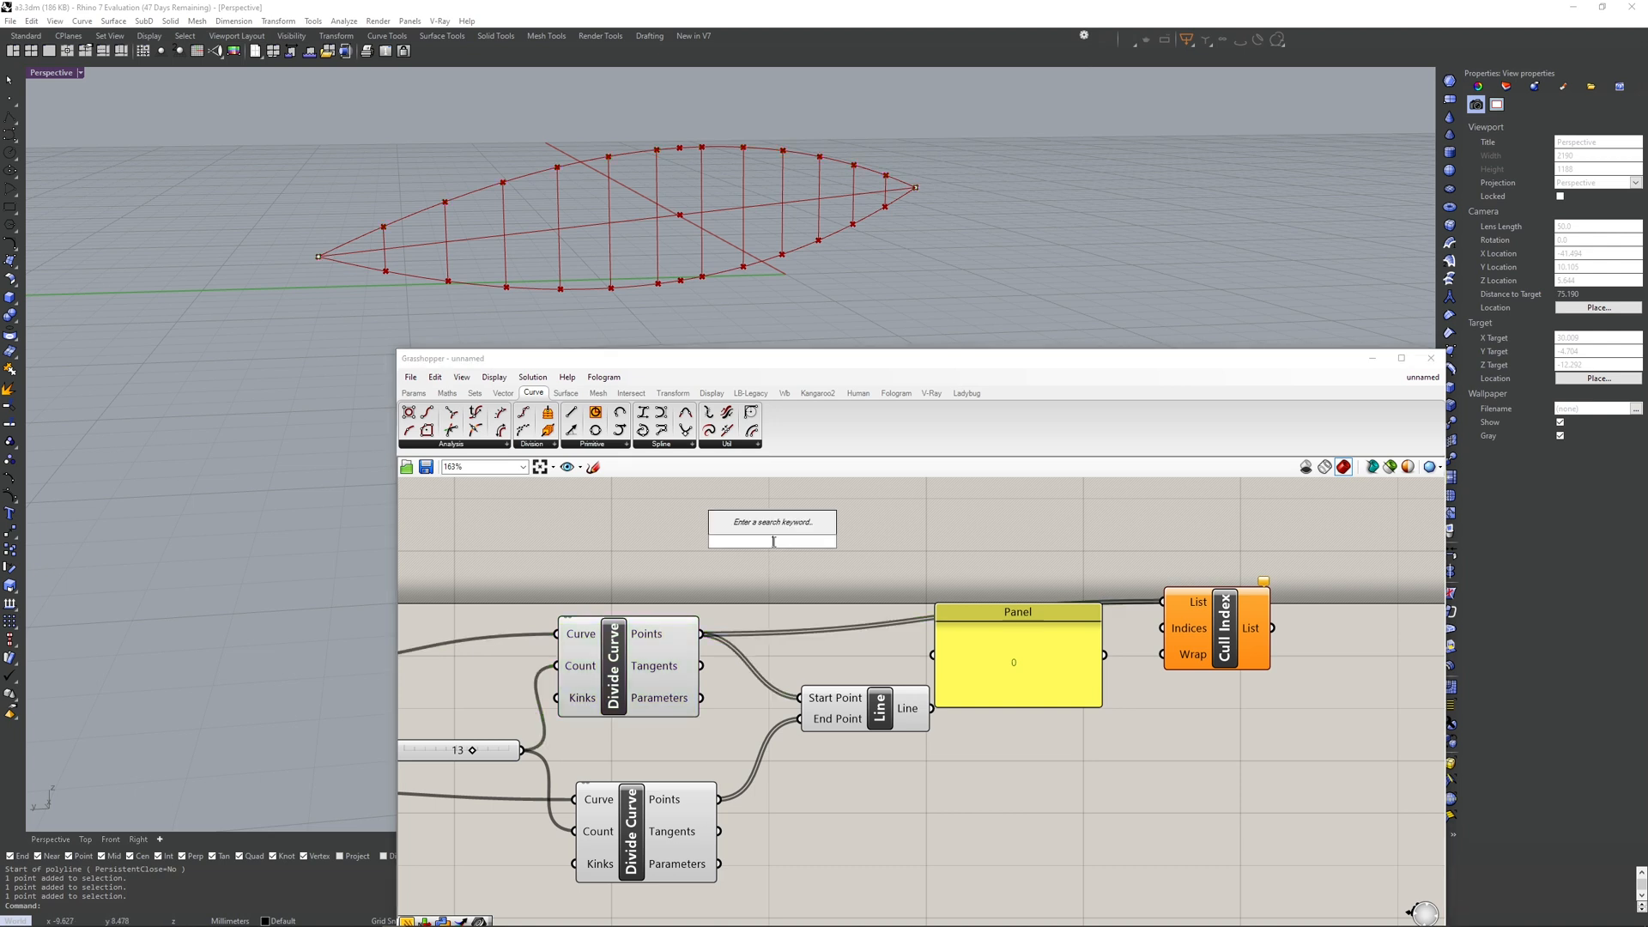
{"action": "type", "text": "poin"}
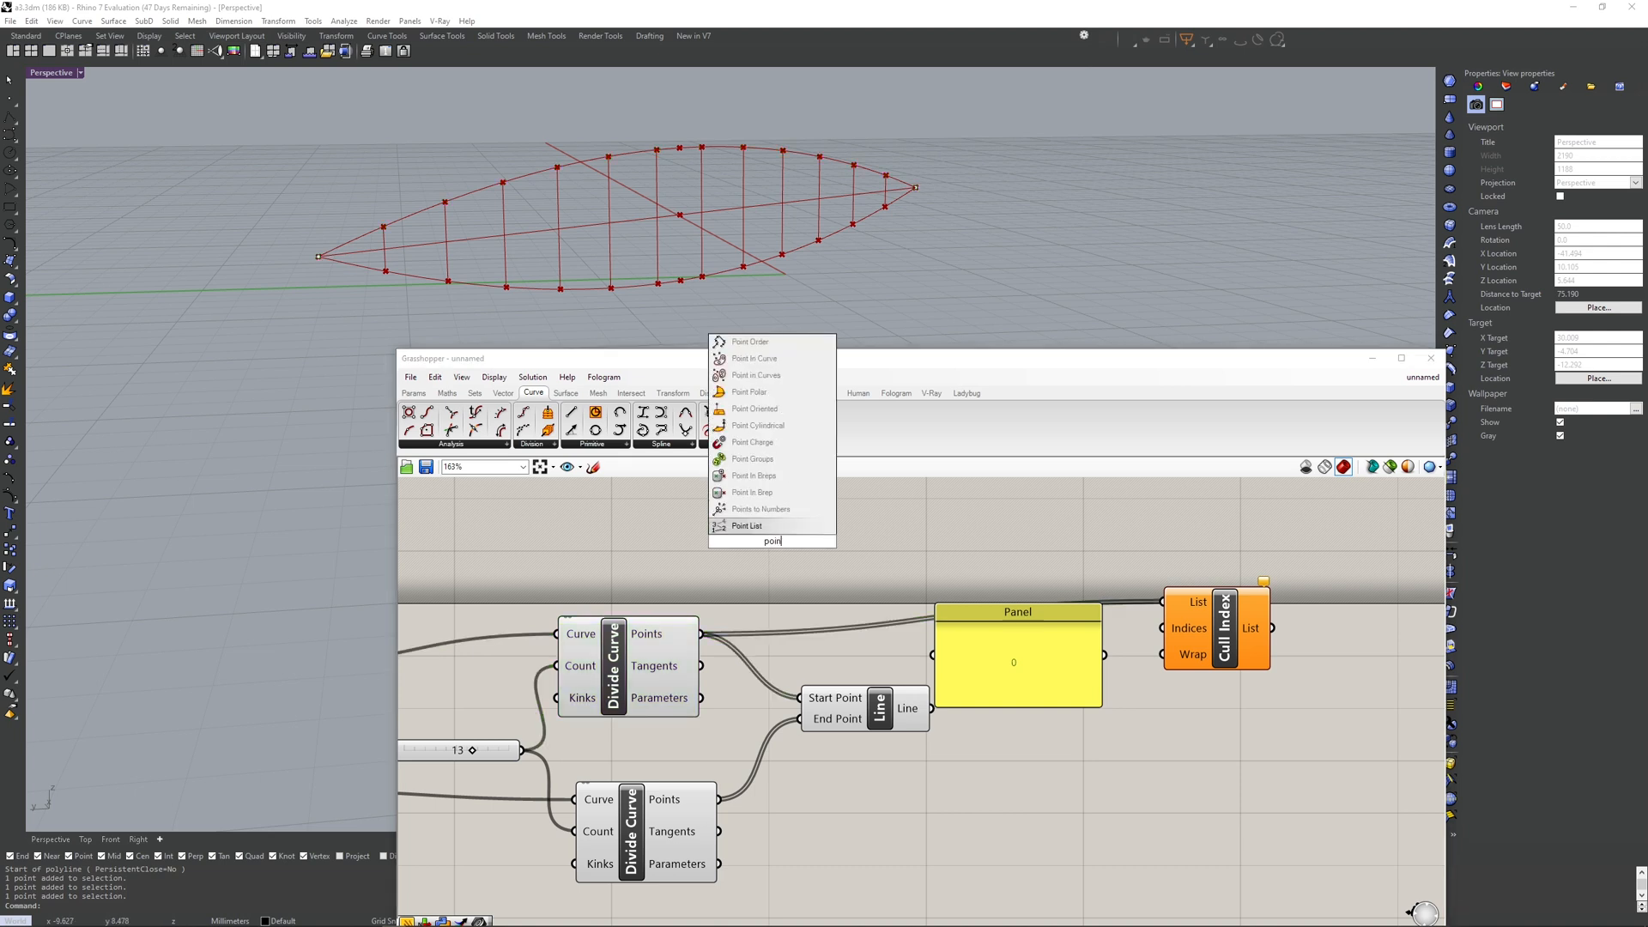
{"action": "left_click", "coordinate": [753, 526]}
{"action": "left_click_drag", "start_coordinate": [761, 551], "coordinate": [799, 552]}
{"action": "left_click", "coordinate": [691, 640]}
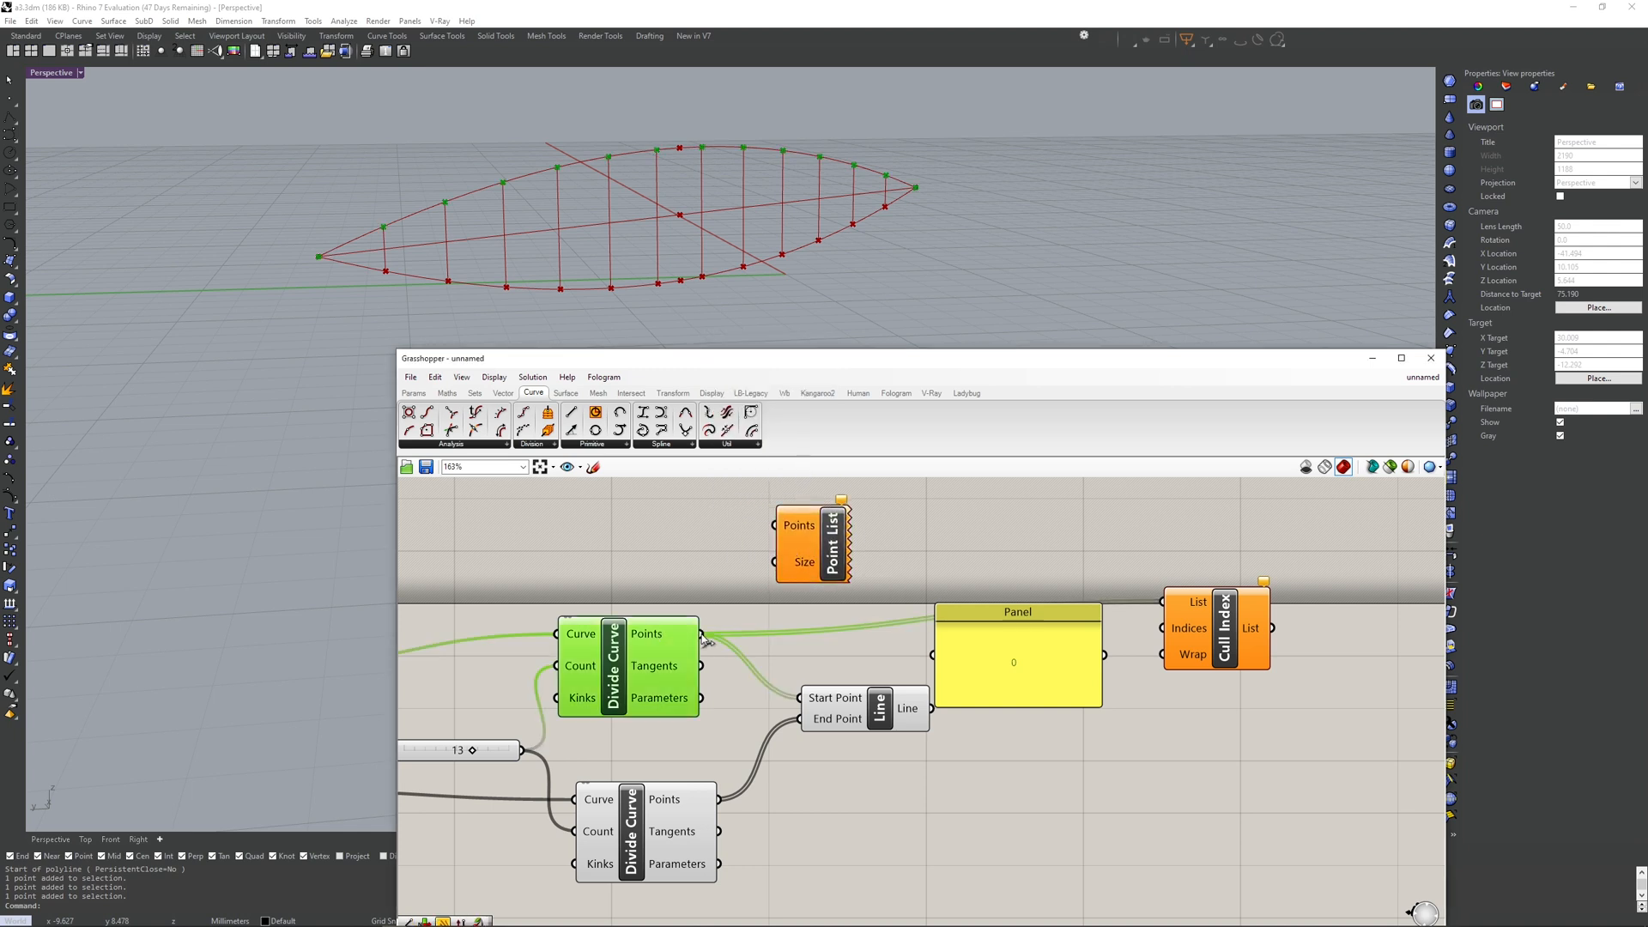
{"action": "left_click_drag", "start_coordinate": [702, 634], "coordinate": [895, 528]}
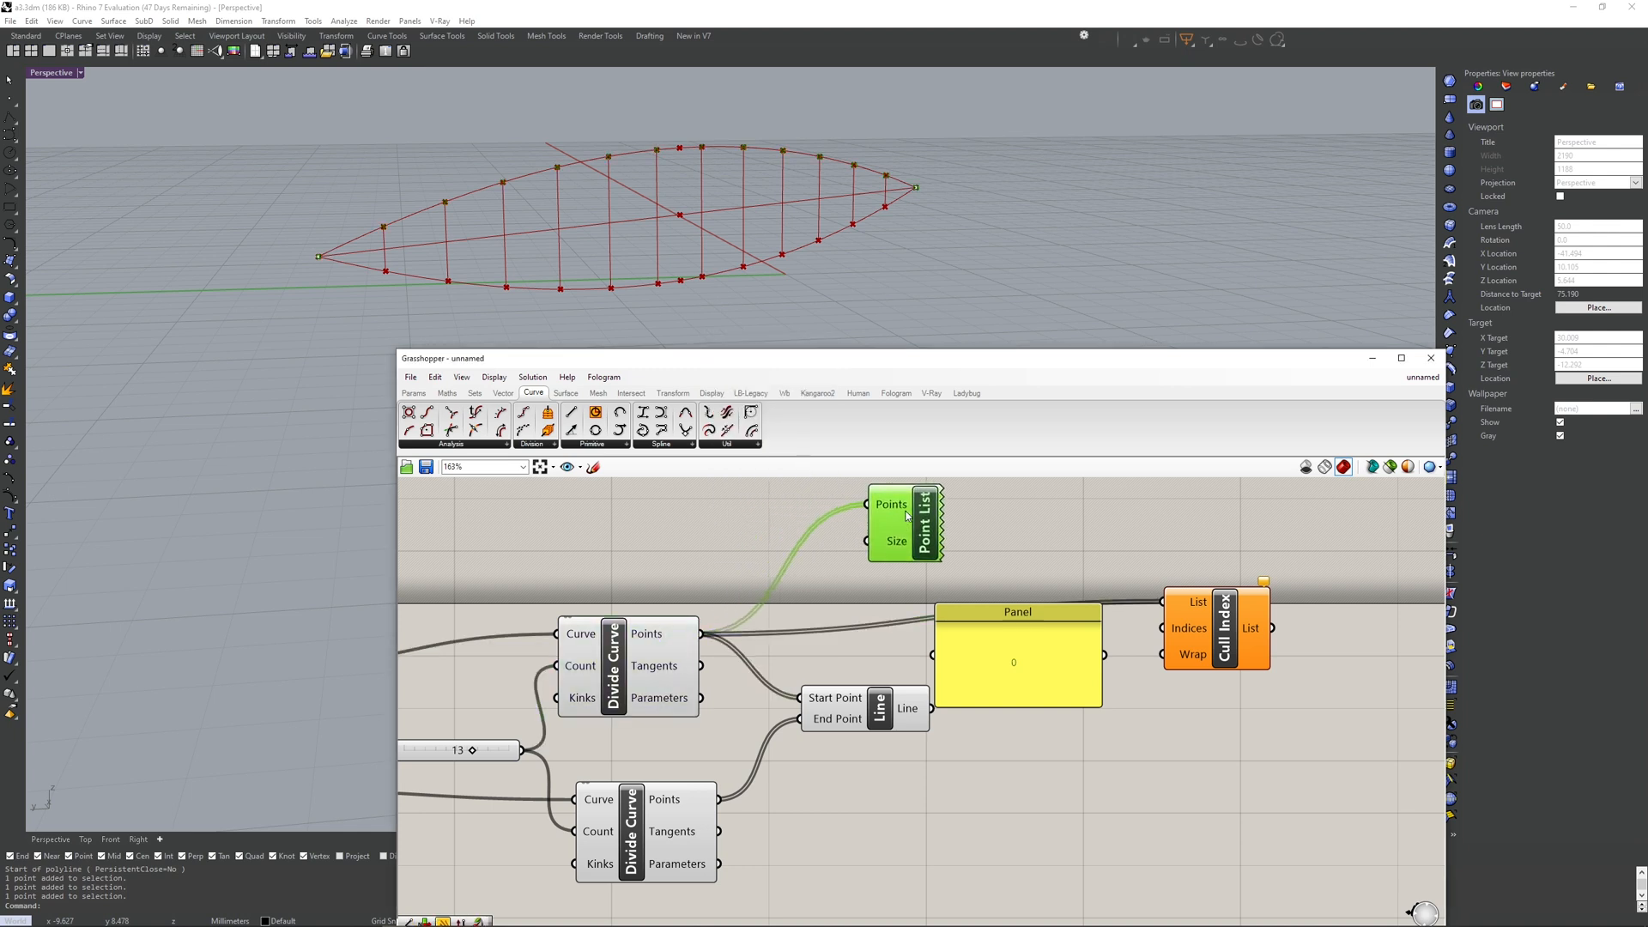
- Add a Panel containing 1 and connect it to the Point List's Size input
{"action": "double_click", "coordinate": [746, 540]}
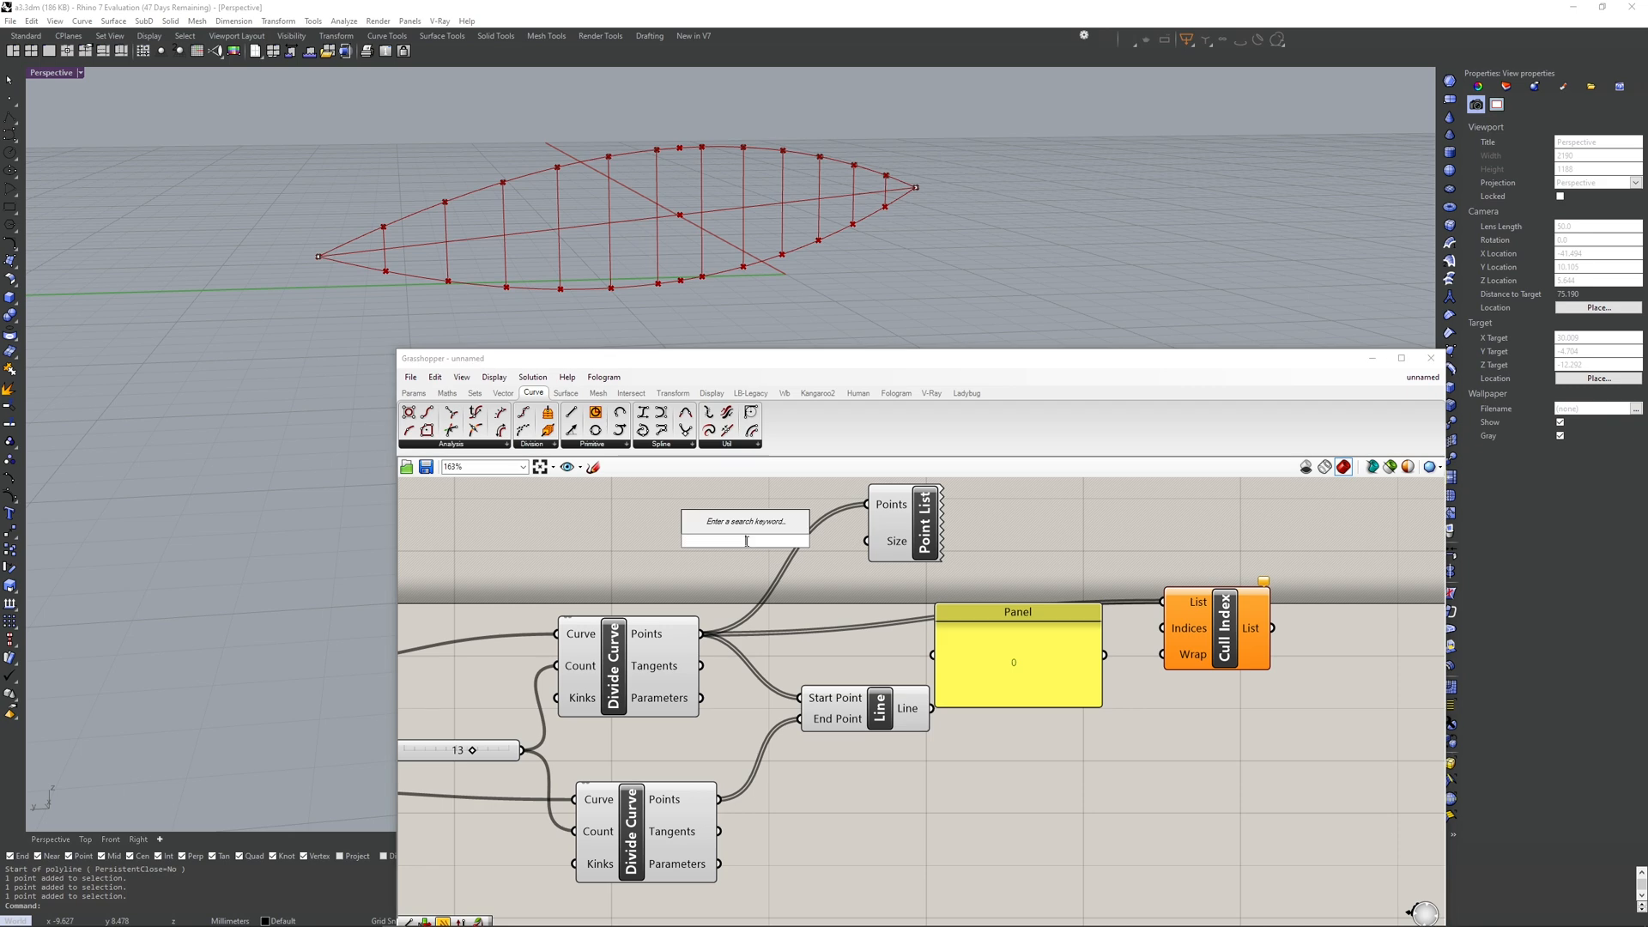
{"action": "type", "text": "1"}
{"action": "key", "text": "Return"}
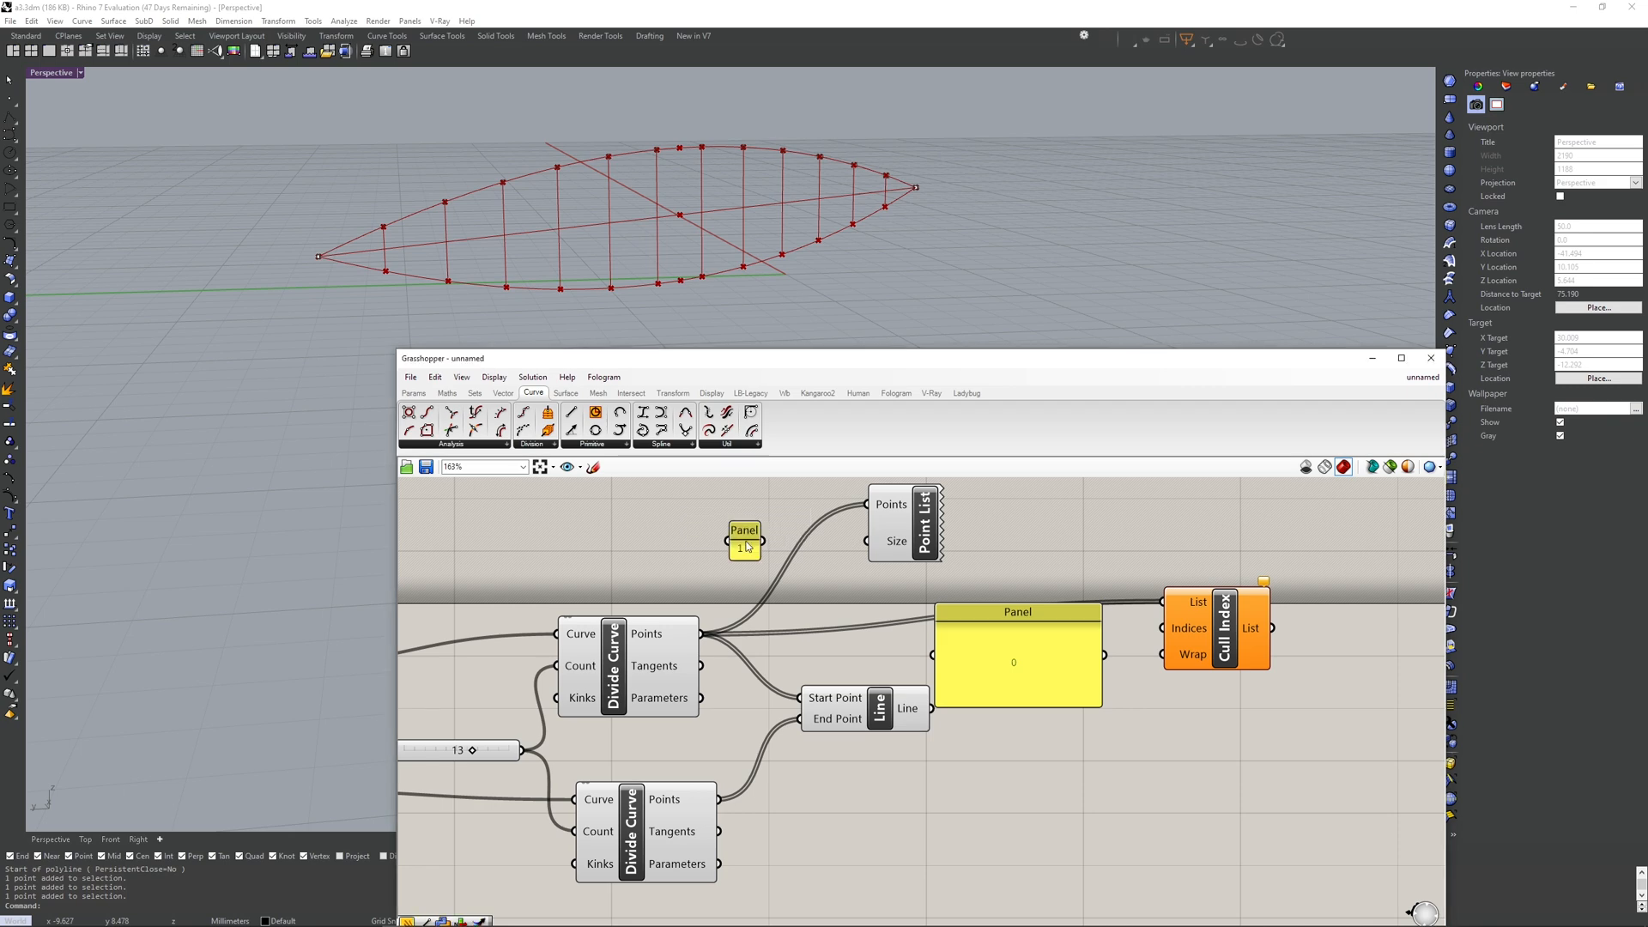
{"action": "scroll", "coordinate": [770, 548], "scroll_direction": "up", "scroll_amount": 3}
{"action": "left_click_drag", "start_coordinate": [761, 541], "coordinate": [904, 540]}
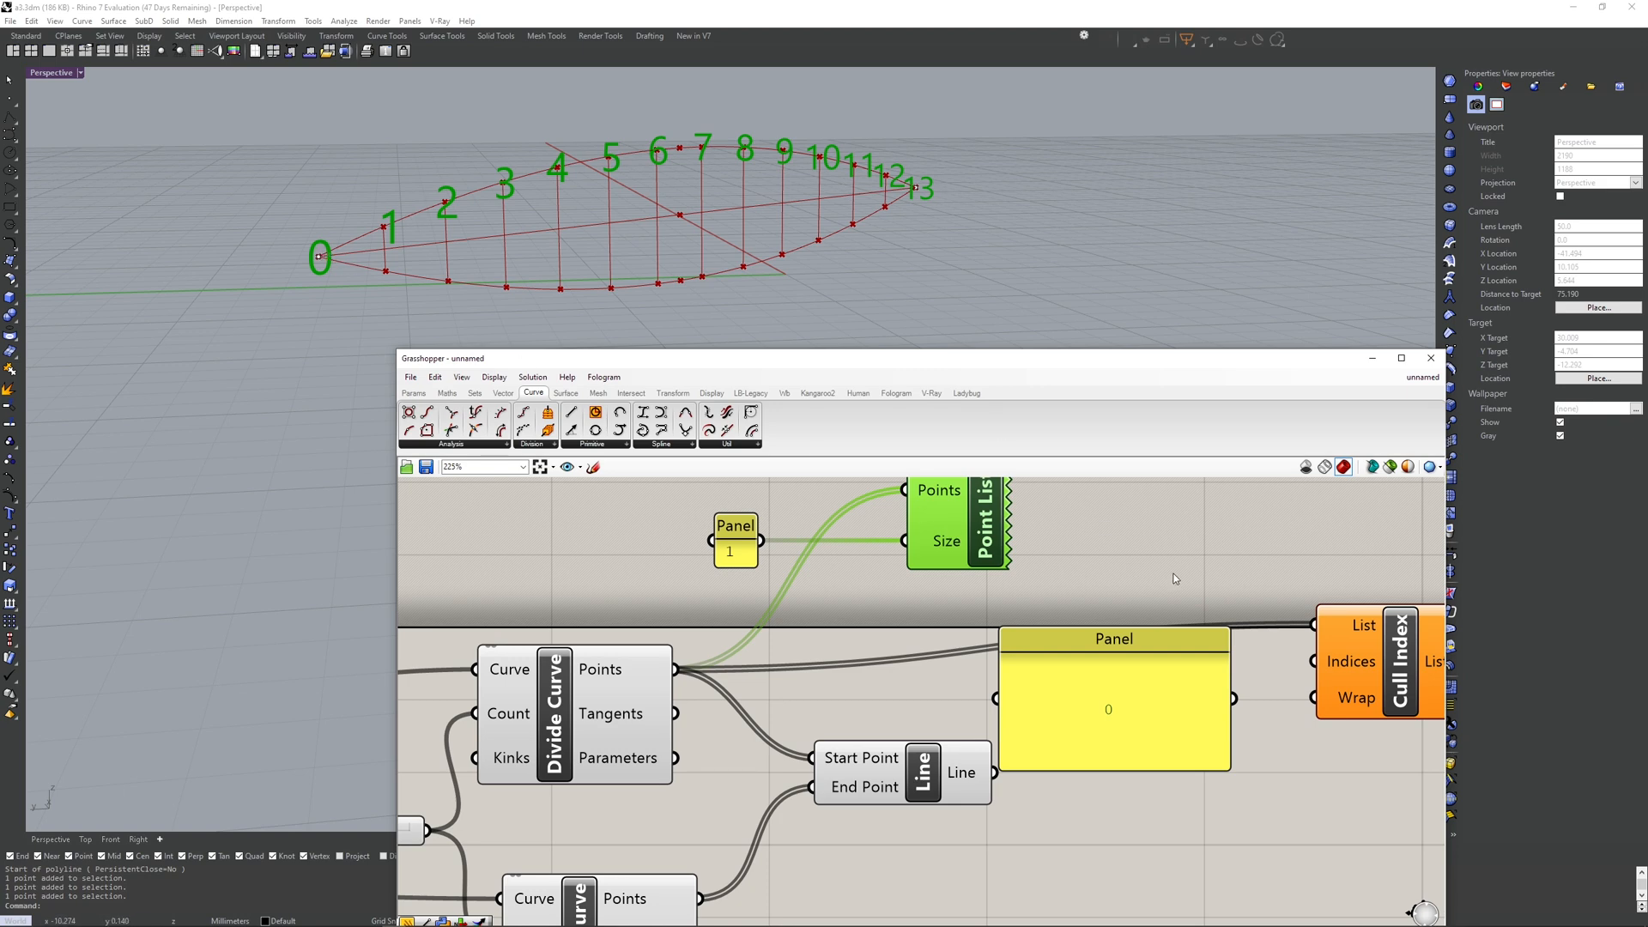
- Connect the Panel containing 0 to the Cull Index component's Indices input and select Cull Index to preview its points
{"action": "scroll", "coordinate": [955, 644], "scroll_direction": "down", "scroll_amount": 3}
{"action": "scroll", "coordinate": [987, 691], "scroll_direction": "down", "scroll_amount": 1}
{"action": "right_click_drag", "start_coordinate": [968, 689], "coordinate": [931, 688]}
{"action": "mouse_move", "coordinate": [941, 684]}
{"action": "left_mouse_down"}
{"action": "mouse_move", "coordinate": [959, 744]}
{"action": "mouse_move", "coordinate": [942, 691]}
{"action": "left_mouse_up"}
{"action": "left_click_drag", "start_coordinate": [1022, 747], "coordinate": [1097, 689]}
{"action": "left_click", "coordinate": [1131, 673]}
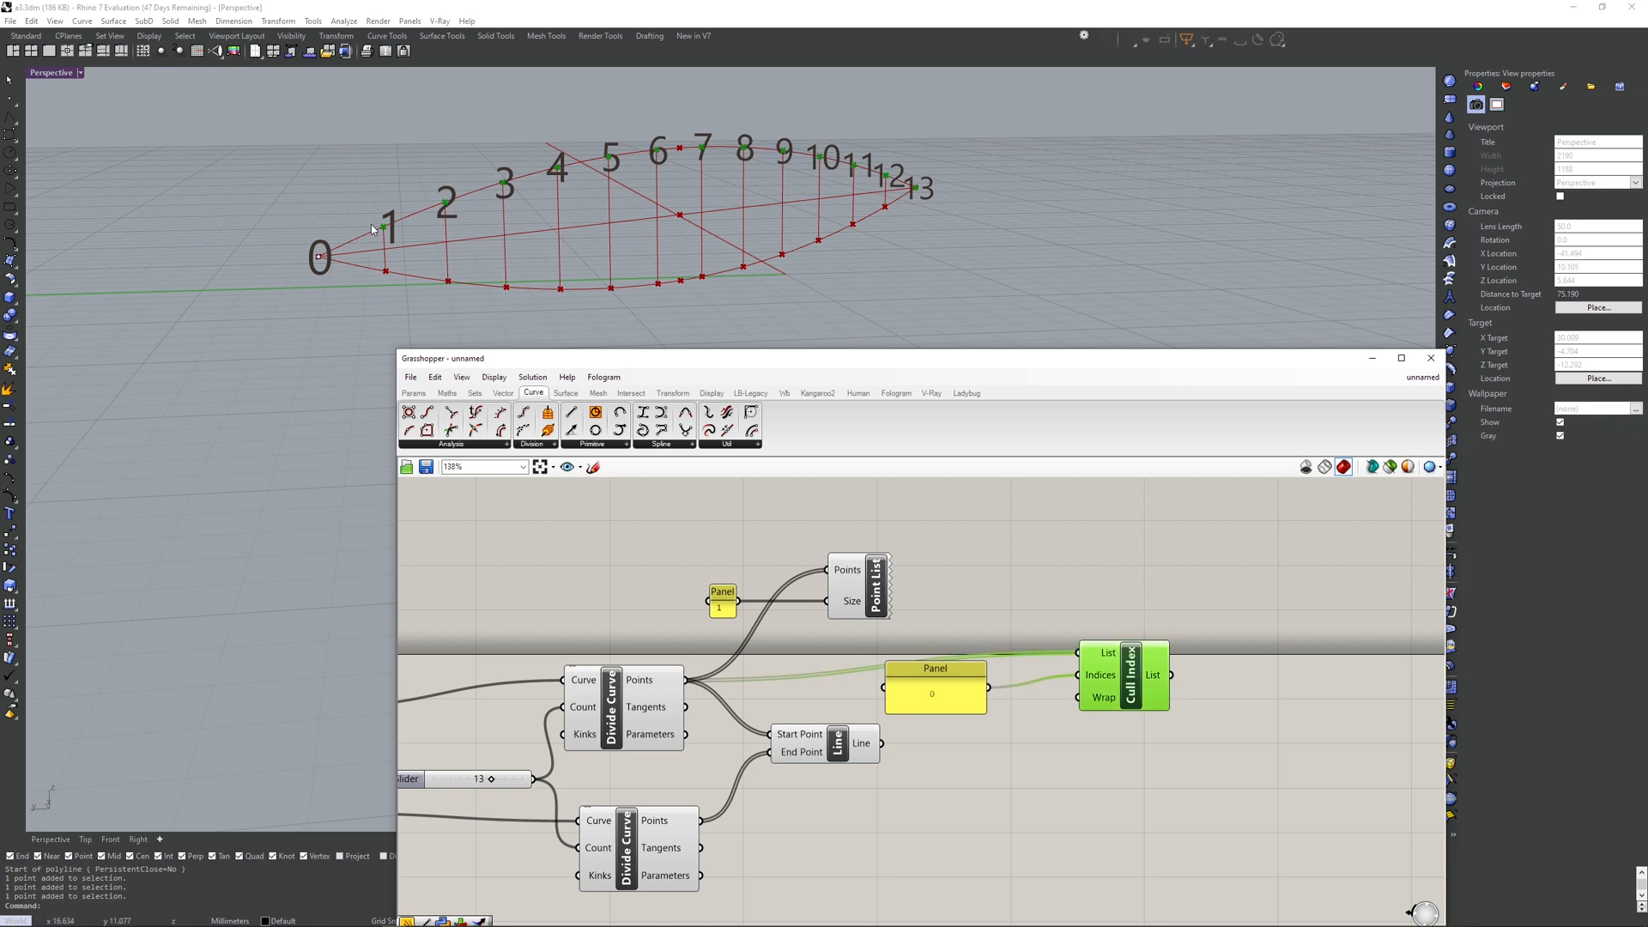
- Examine point 0 at the truss end, comparing the previews of the upper Divide Curve and Cull Index
{"action": "scroll", "coordinate": [297, 272], "scroll_direction": "up", "scroll_amount": 6}
{"action": "scroll", "coordinate": [294, 270], "scroll_direction": "up", "scroll_amount": 5}
{"action": "left_click", "coordinate": [246, 231]}
{"action": "scroll", "coordinate": [271, 289], "scroll_direction": "down", "scroll_amount": 5}
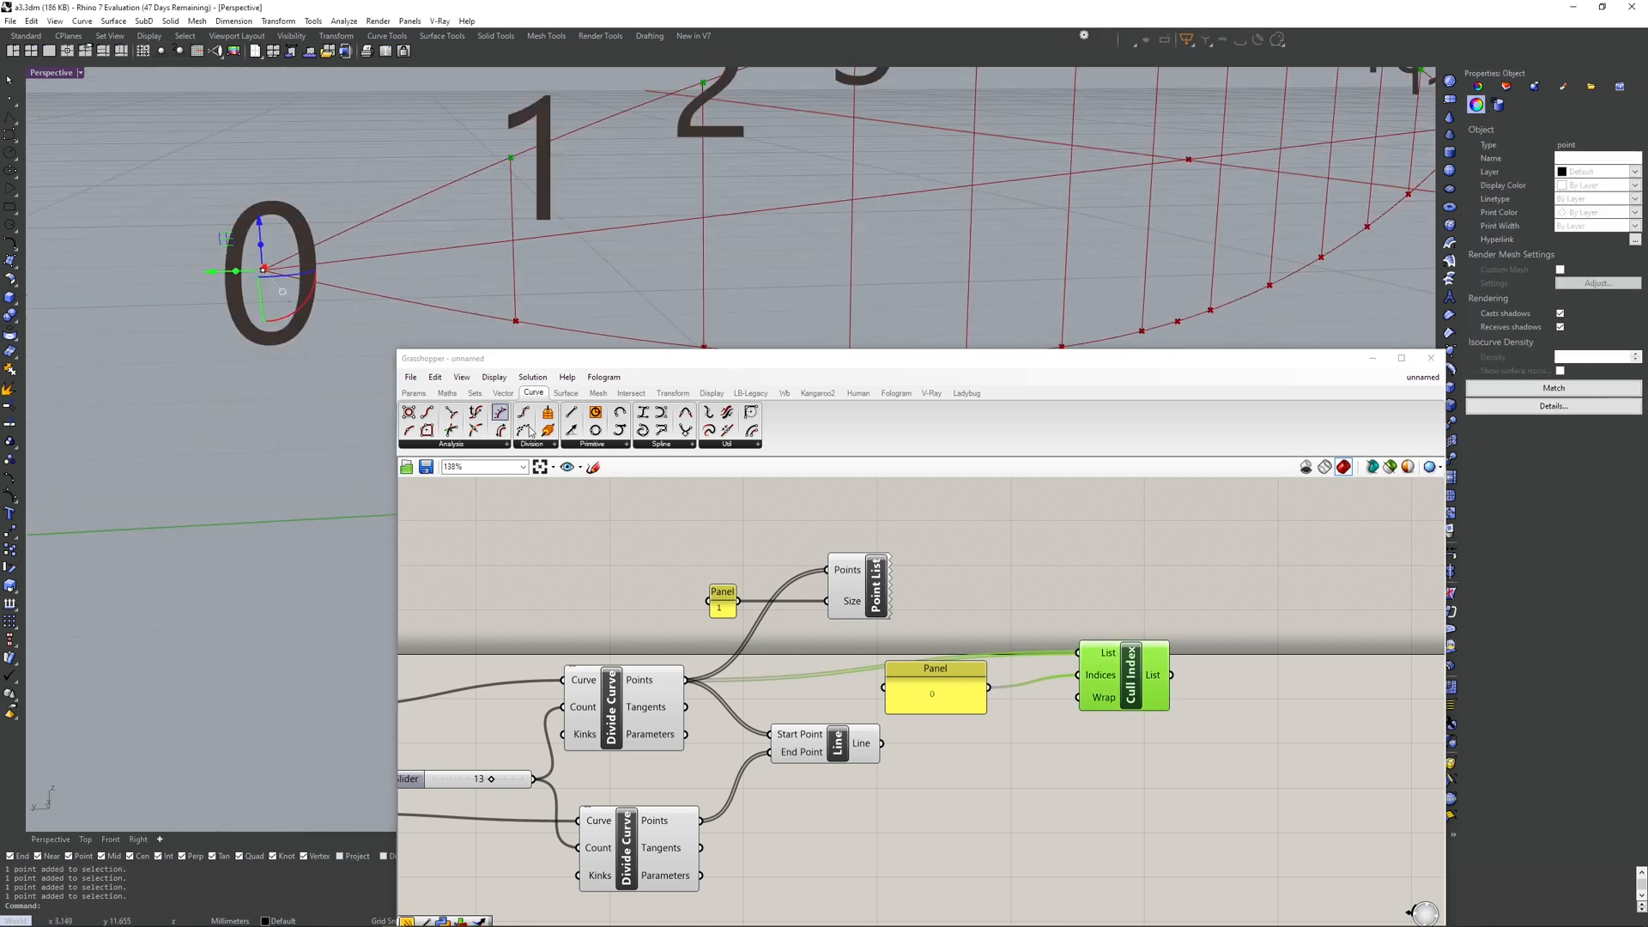
{"action": "left_click", "coordinate": [645, 659]}
{"action": "left_click", "coordinate": [443, 300]}
{"action": "left_click", "coordinate": [645, 702]}
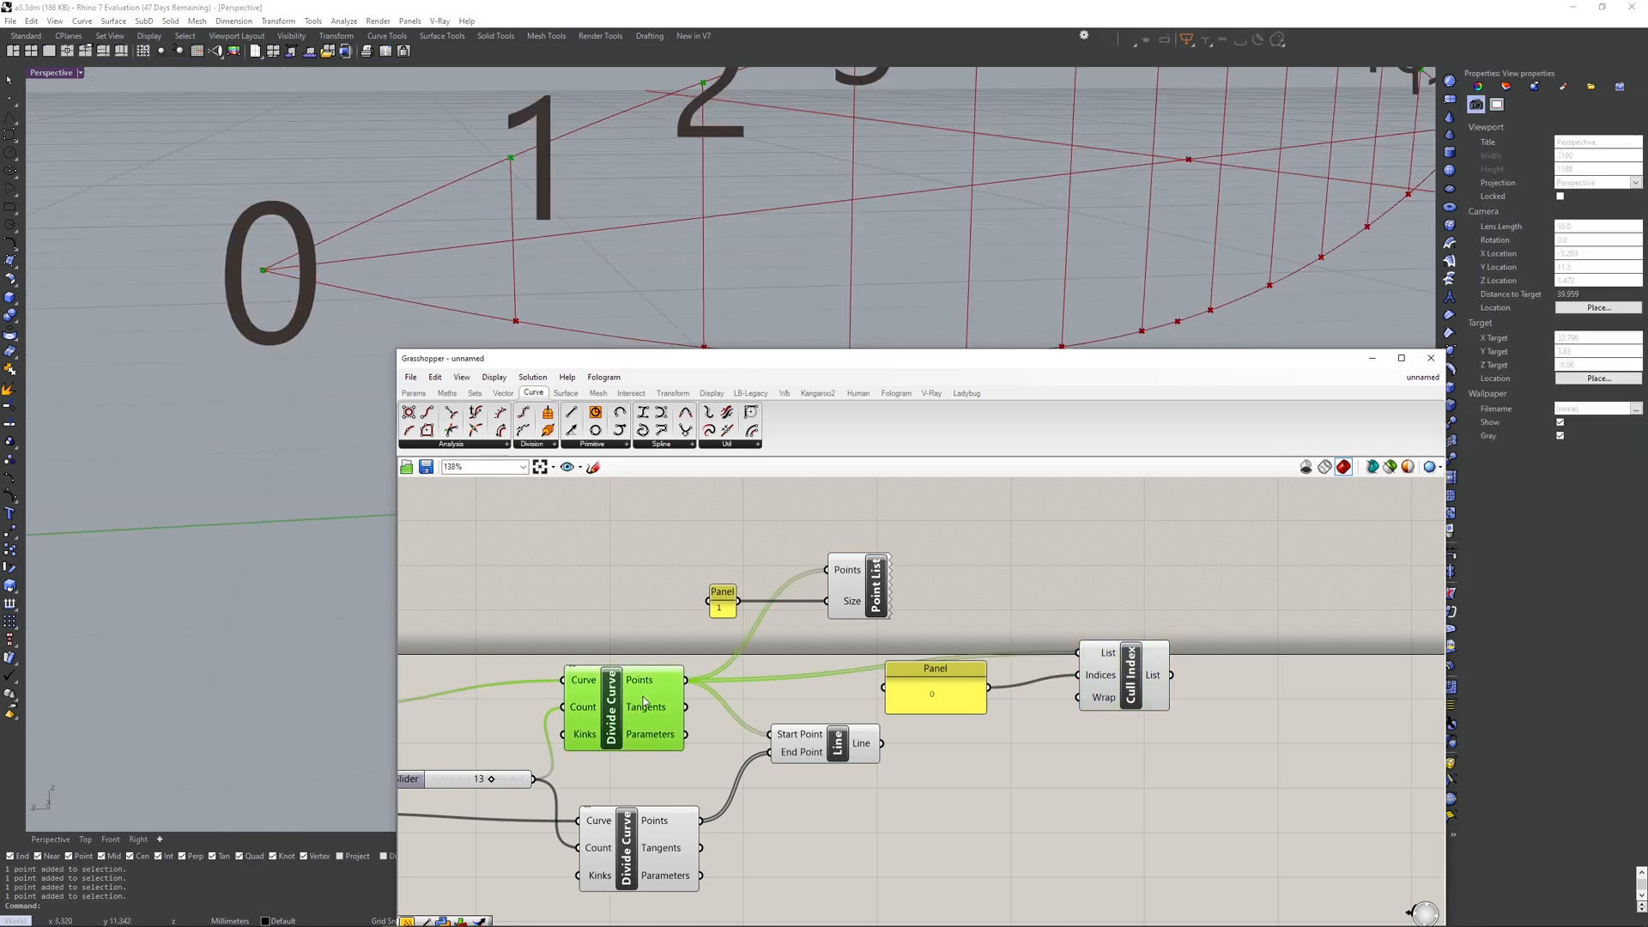
{"action": "left_click", "coordinate": [1130, 674]}
{"action": "scroll", "coordinate": [666, 209], "scroll_direction": "down", "scroll_amount": 4}
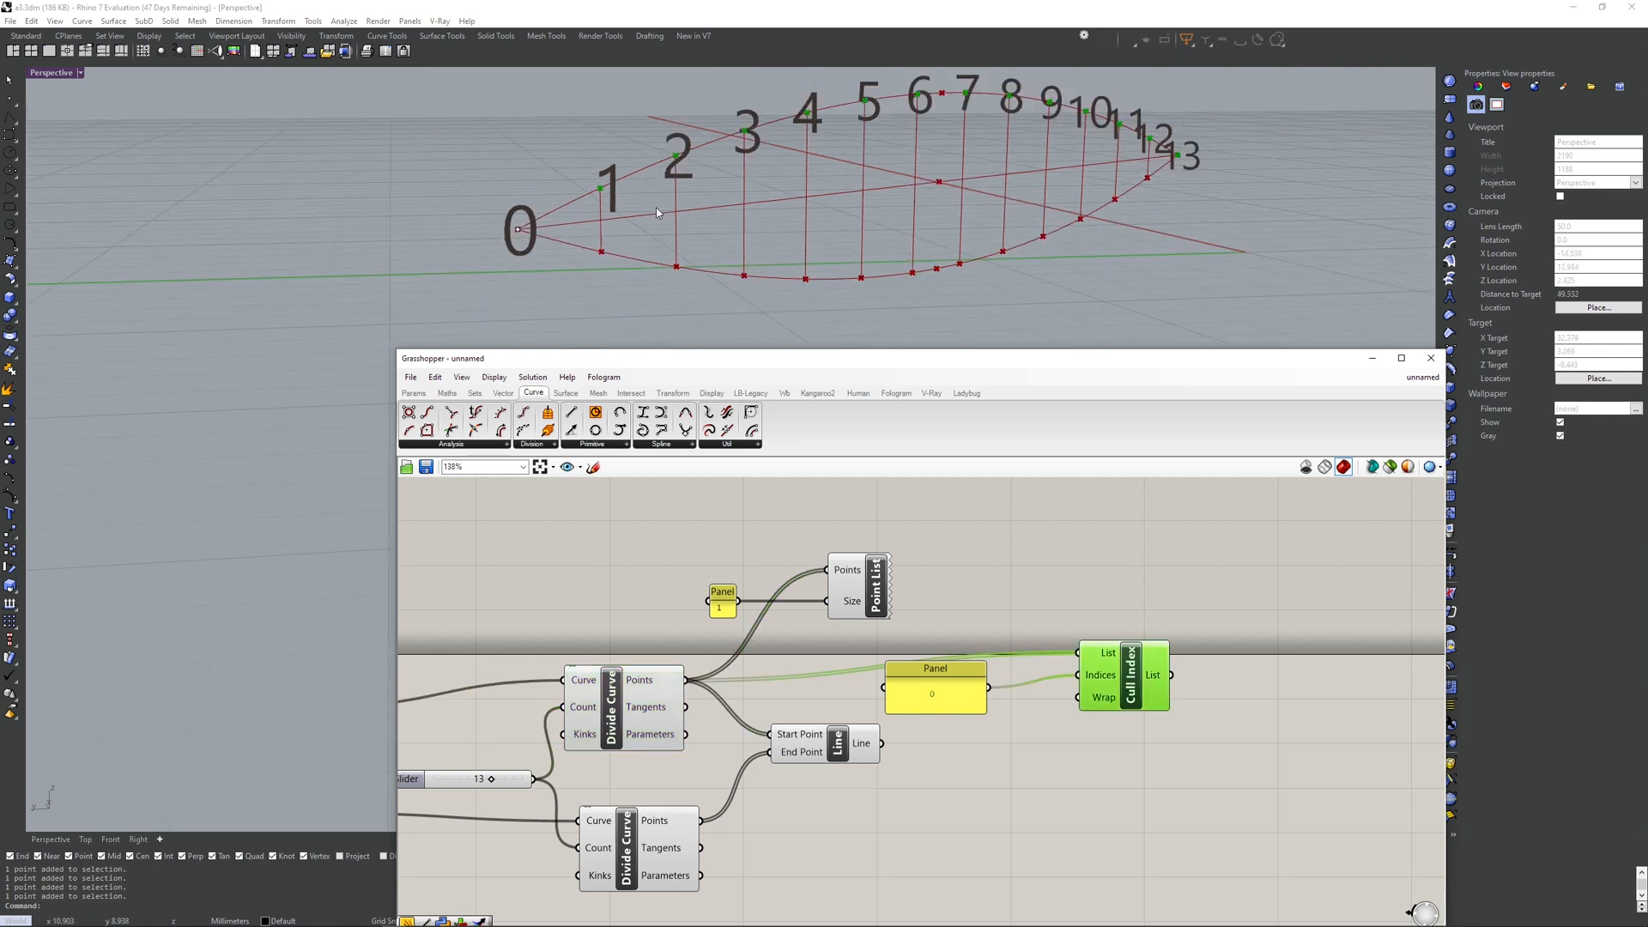
- Check the numbered upper-chord points against the Diagonals sketch in the assignment PDF and return to Grasshopper
{"action": "right_click_drag", "start_coordinate": [665, 209], "coordinate": [620, 256], "text": "shift"}
{"action": "right_click_drag", "start_coordinate": [1081, 217], "coordinate": [1114, 185], "text": "shift"}
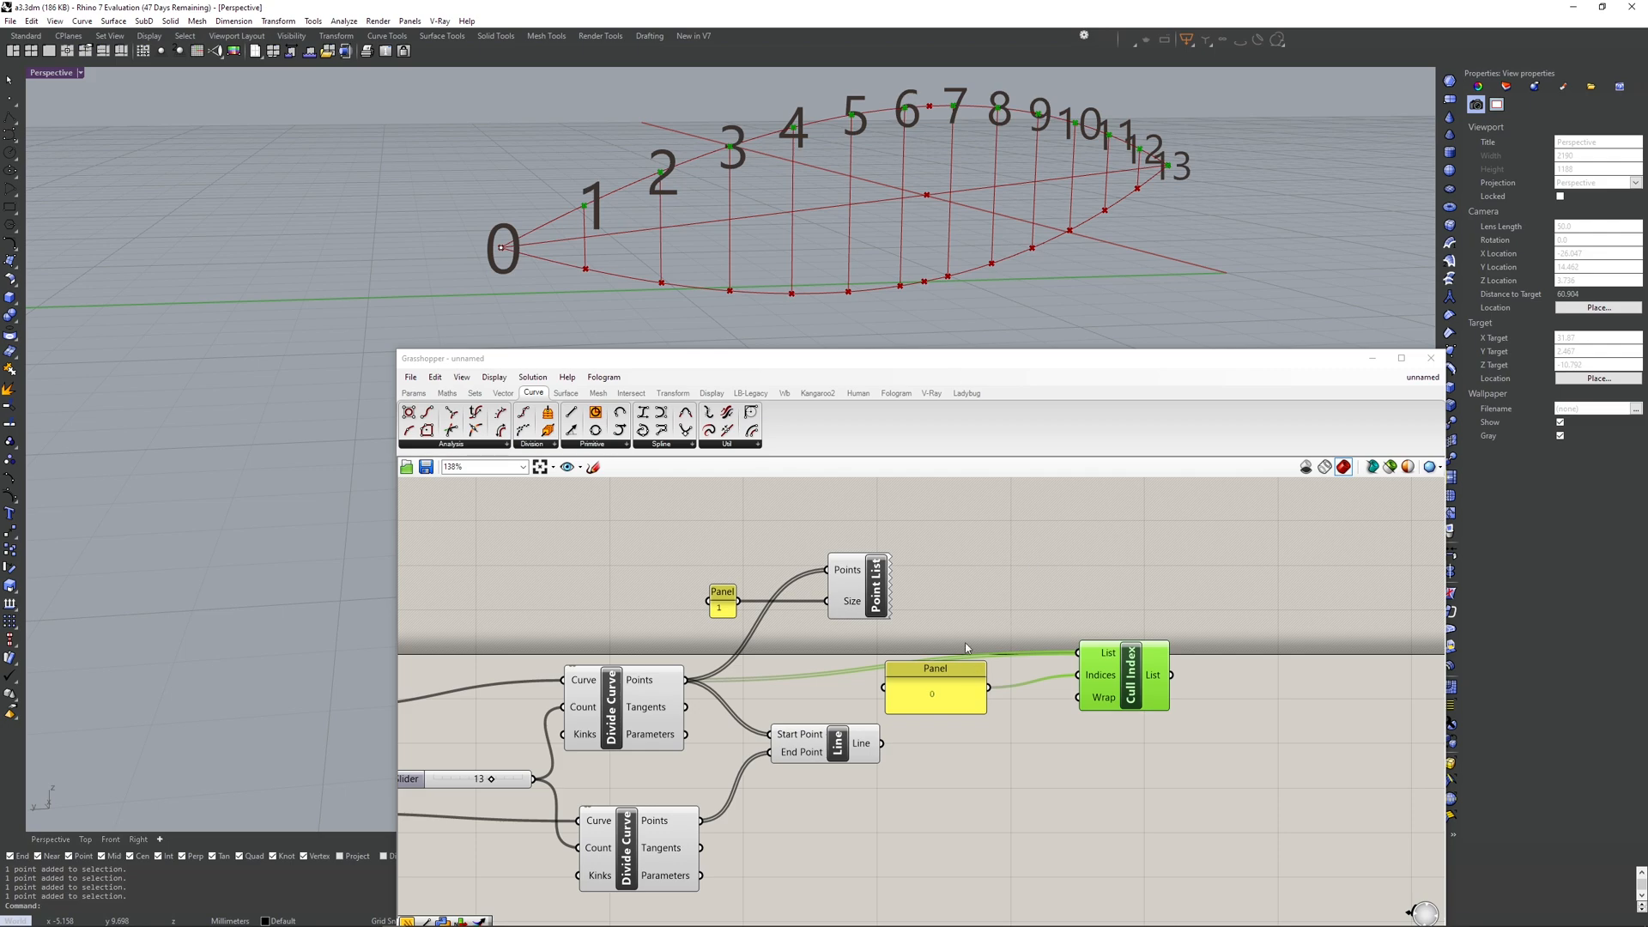
{"action": "key", "text": "alt+Tab"}
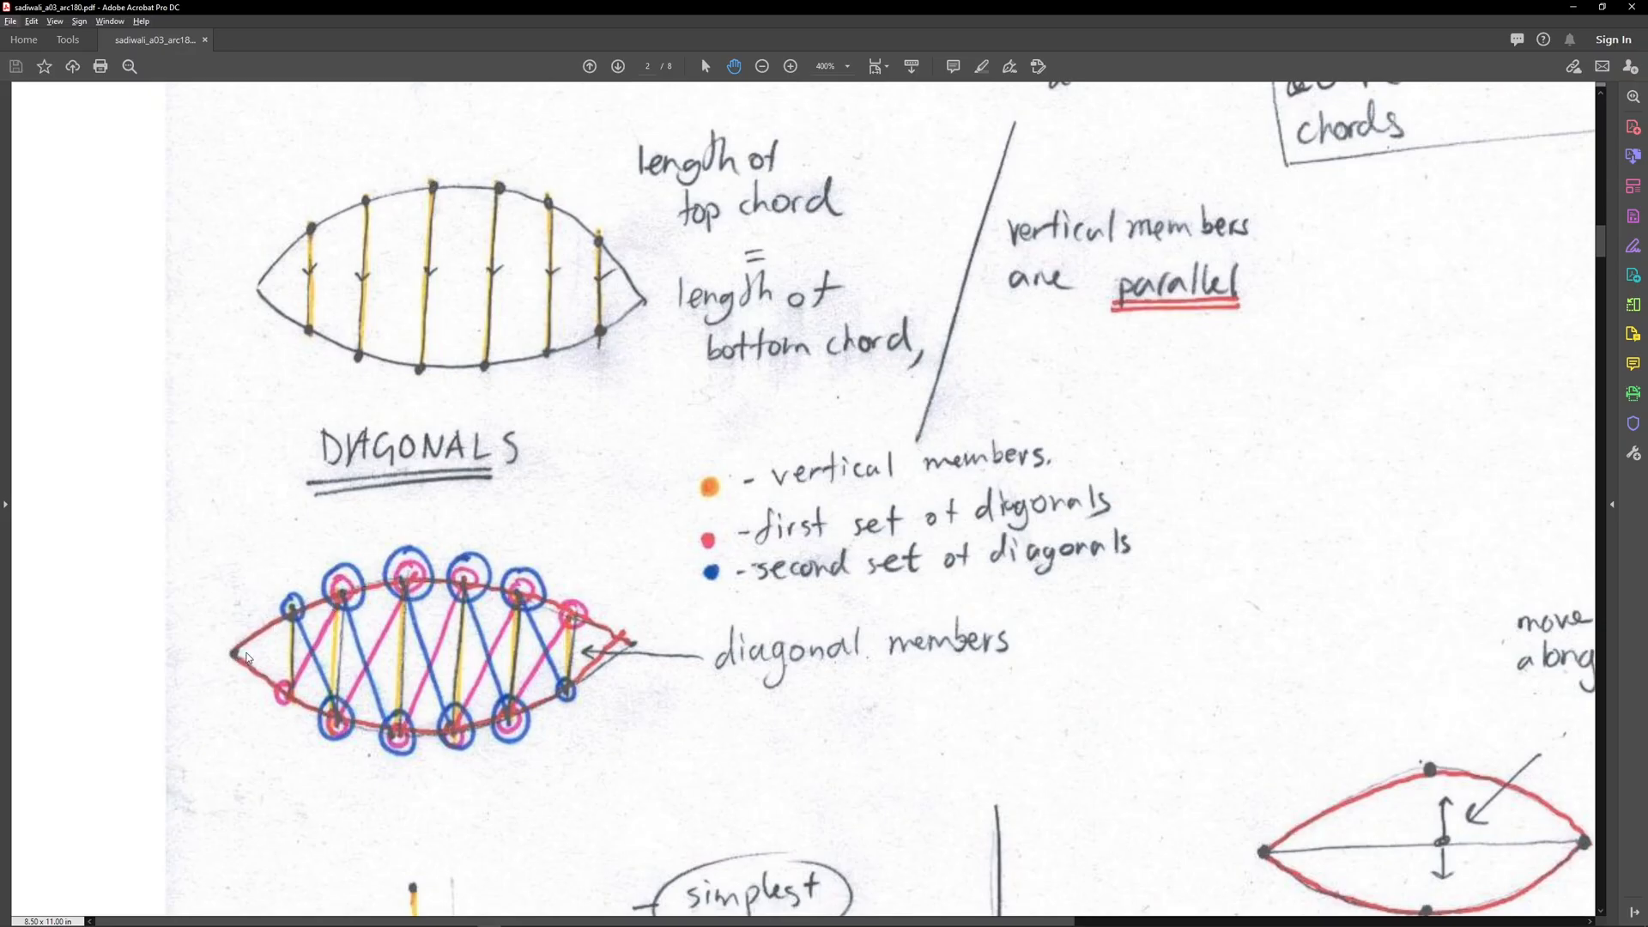
{"action": "key", "text": "alt+Tab"}
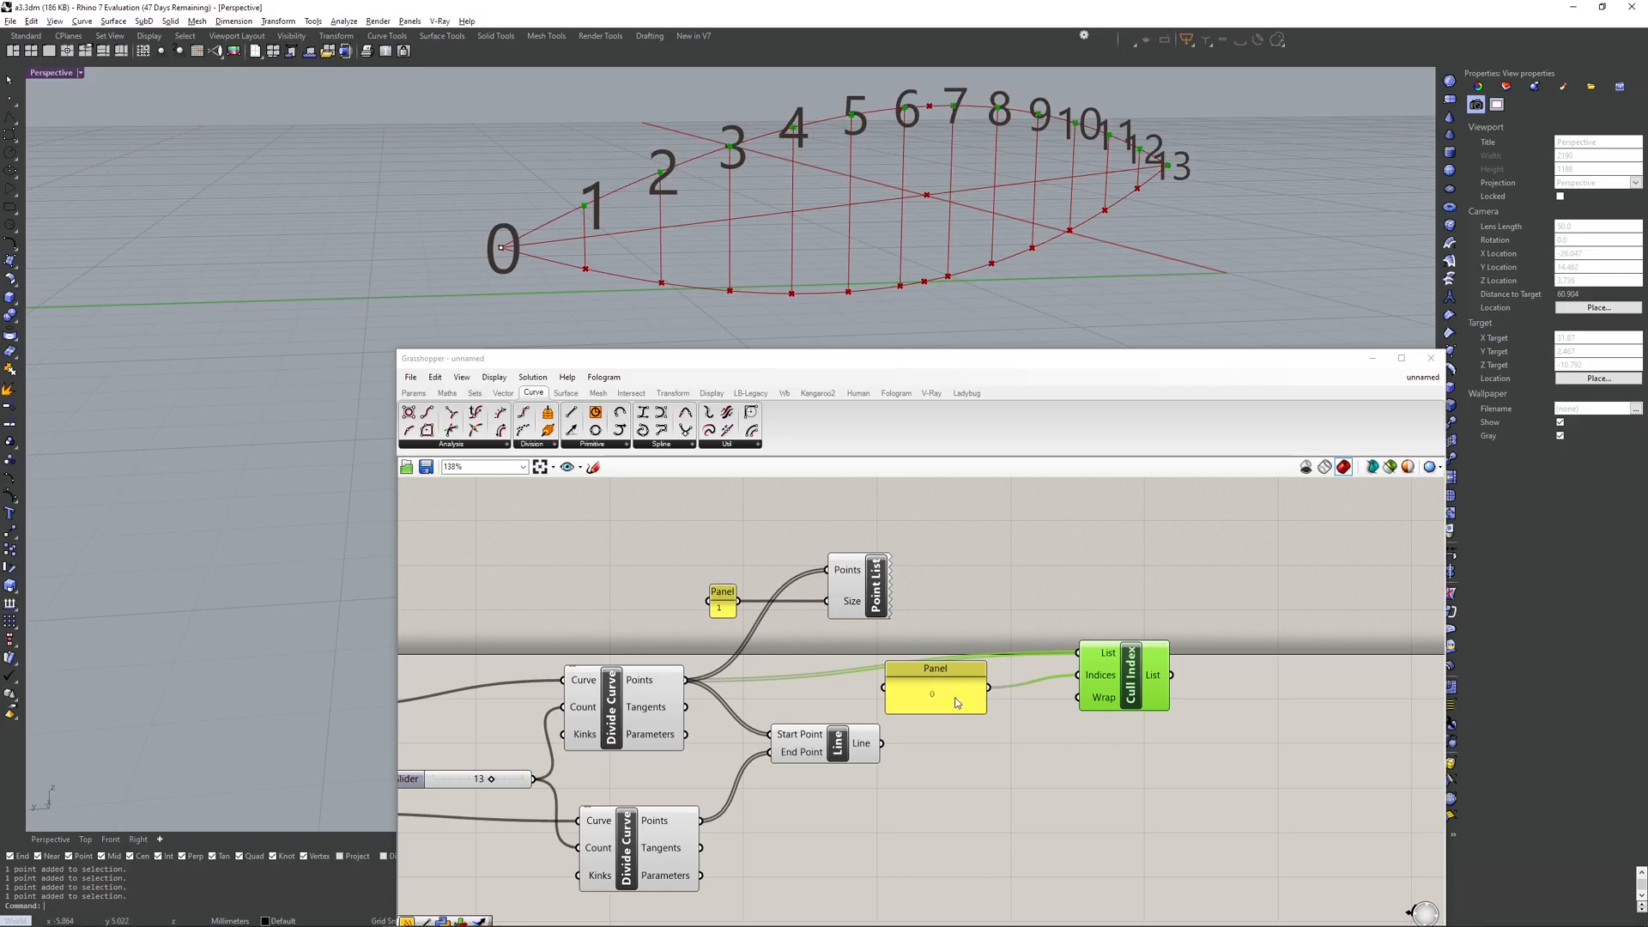
- Set the content of the Panel feeding Cull Index's Indices to 0, 12 and 13 on separate lines
{"action": "right_click", "coordinate": [1159, 170]}
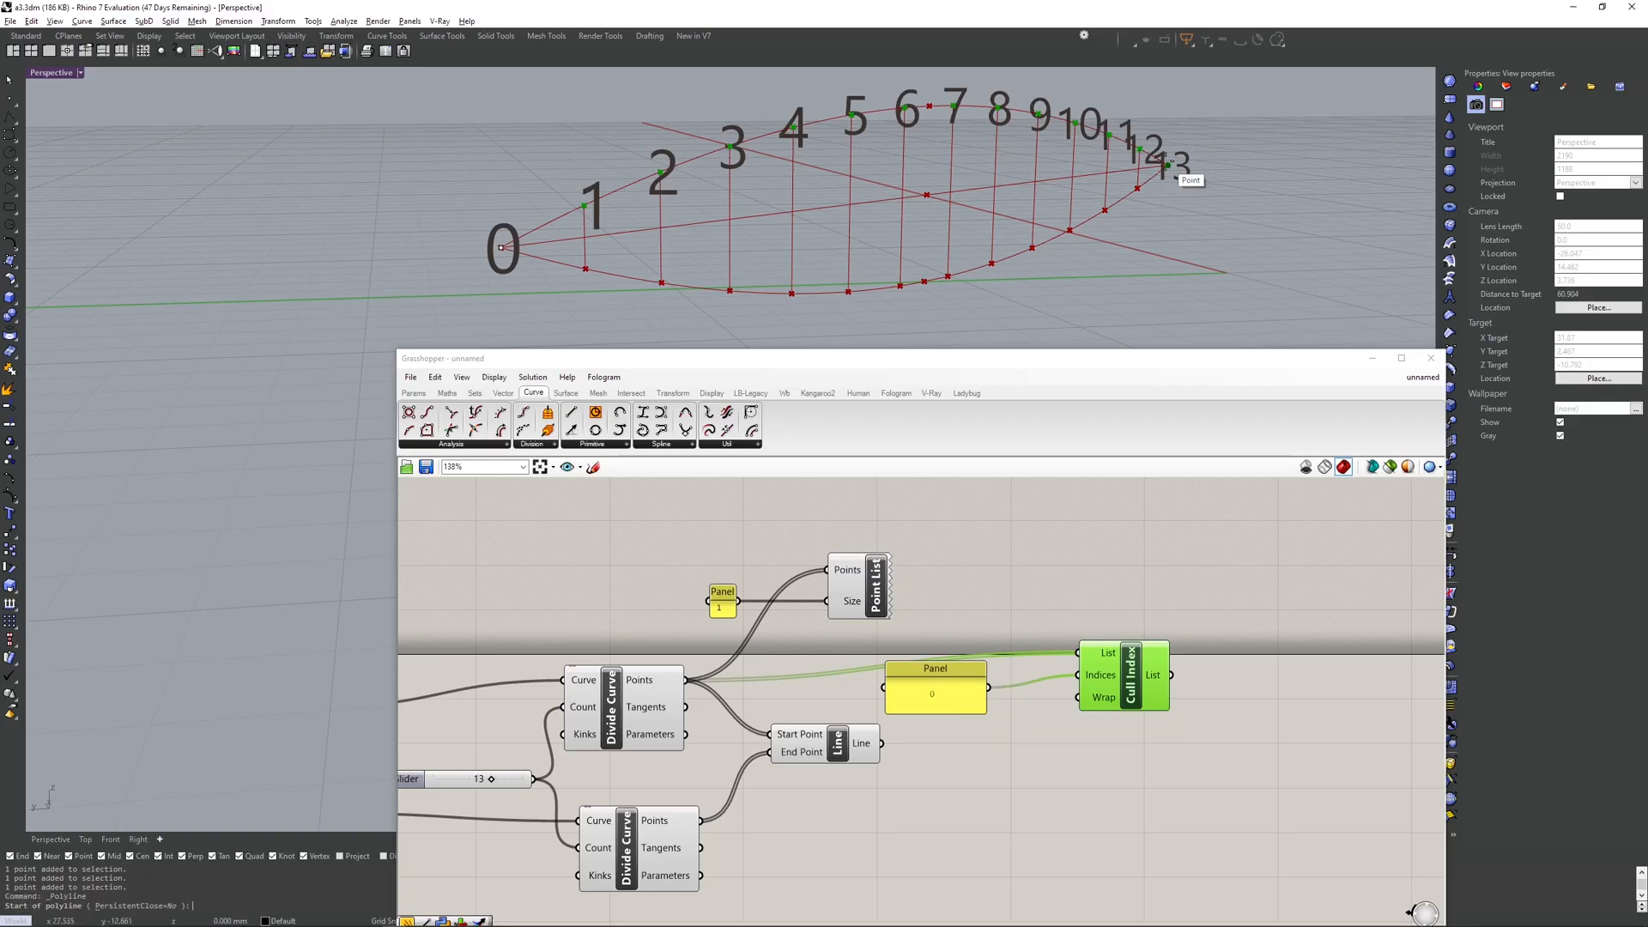
{"action": "key", "text": "Escape"}
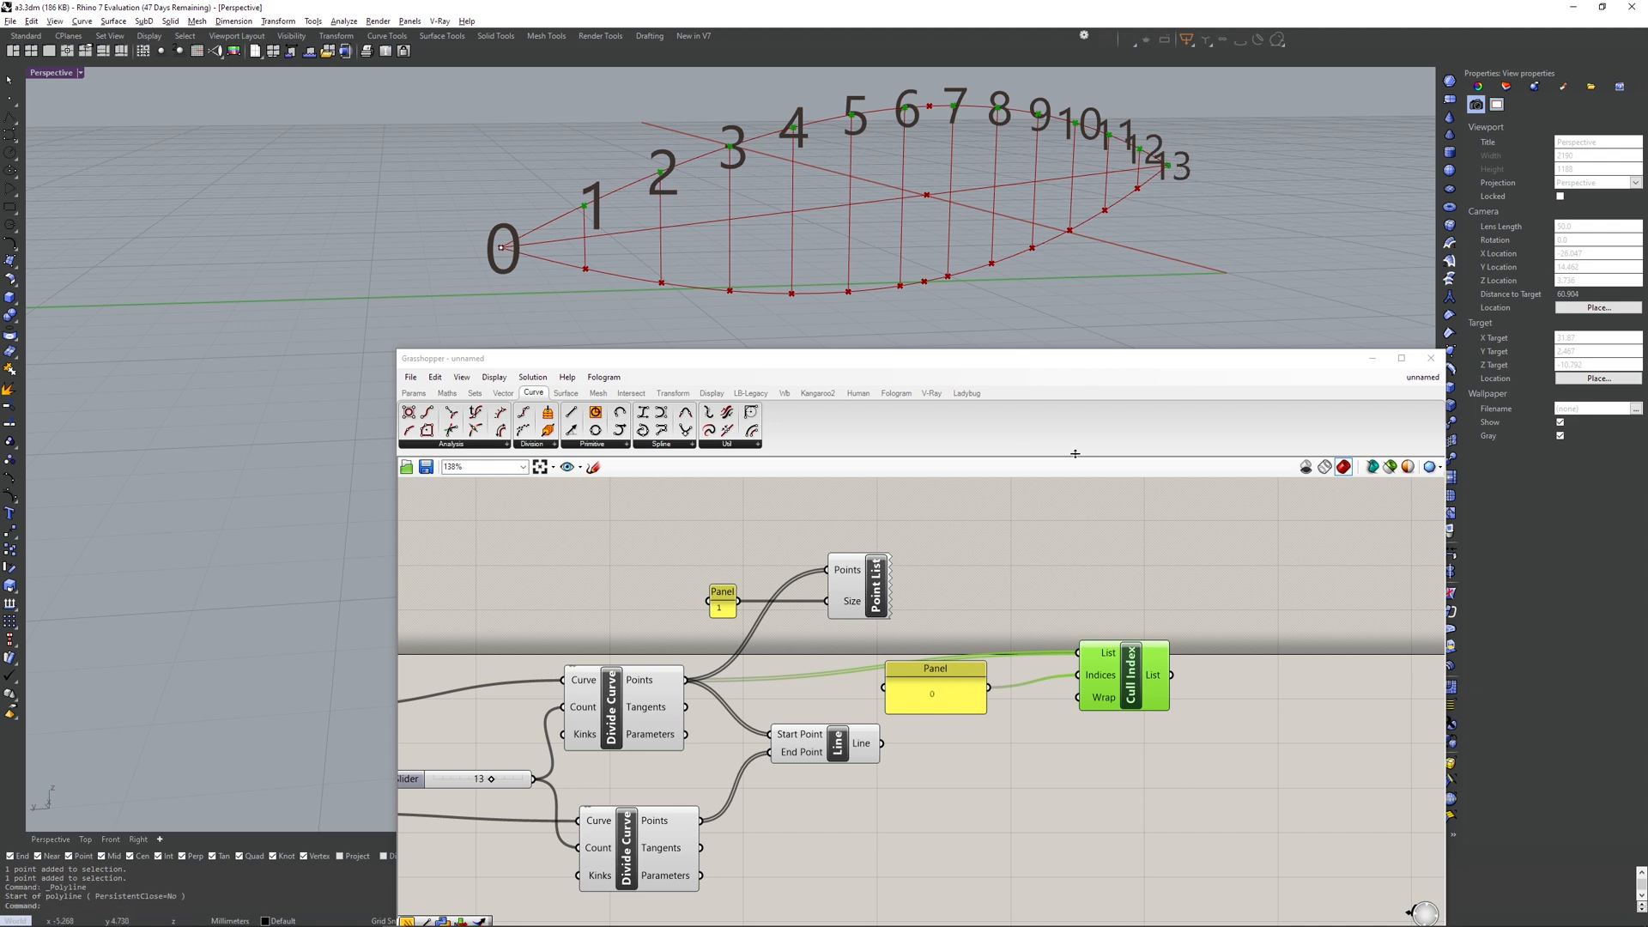
{"action": "double_click", "coordinate": [947, 693]}
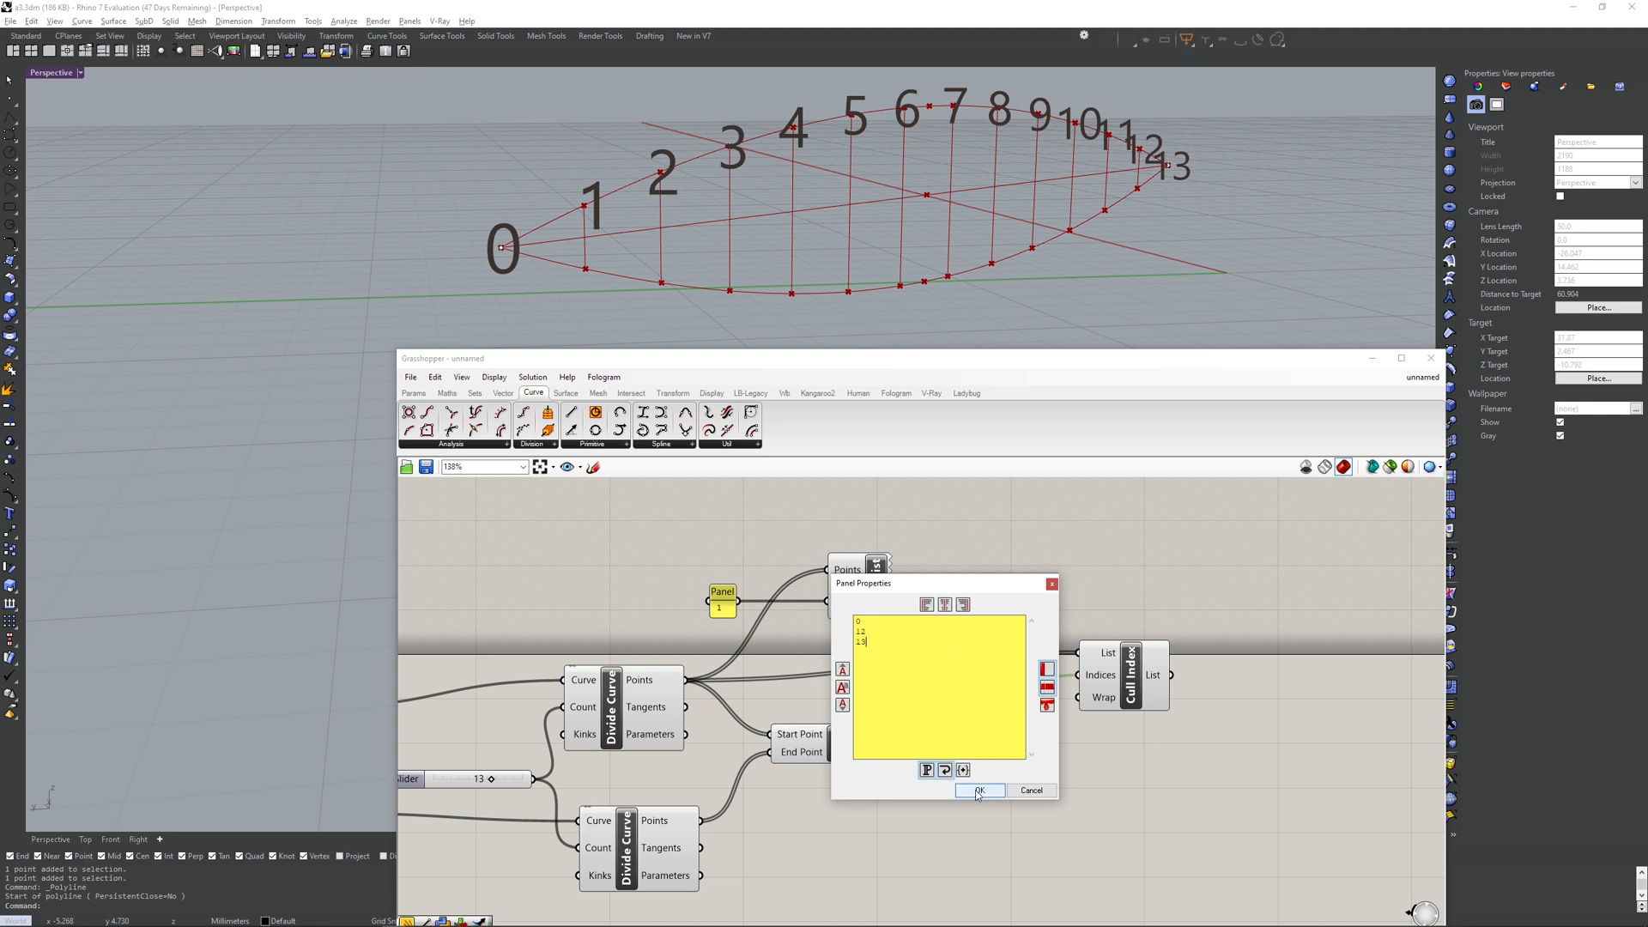
{"action": "left_click", "coordinate": [977, 794]}
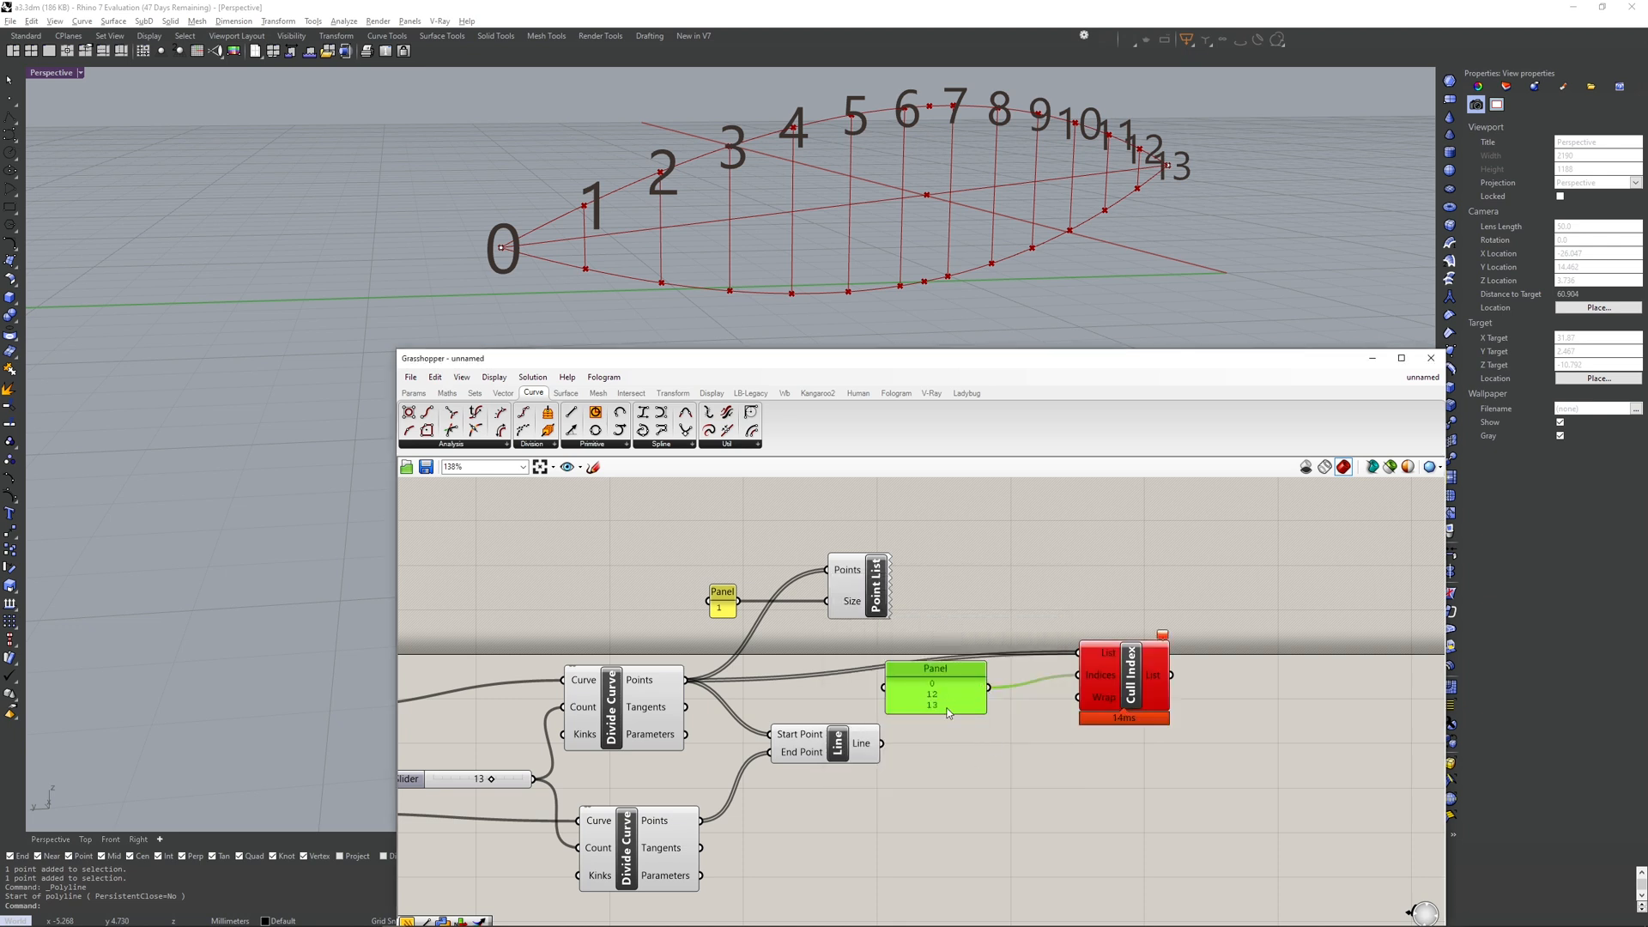
- Attach a Panel to the upper Divide Curve's Points output and enlarge it to read the indexed point list
{"action": "double_click", "coordinate": [672, 635]}
{"action": "type", "text": "//"}
{"action": "key", "text": "Return"}
{"action": "left_click_drag", "start_coordinate": [672, 635], "coordinate": [782, 590]}
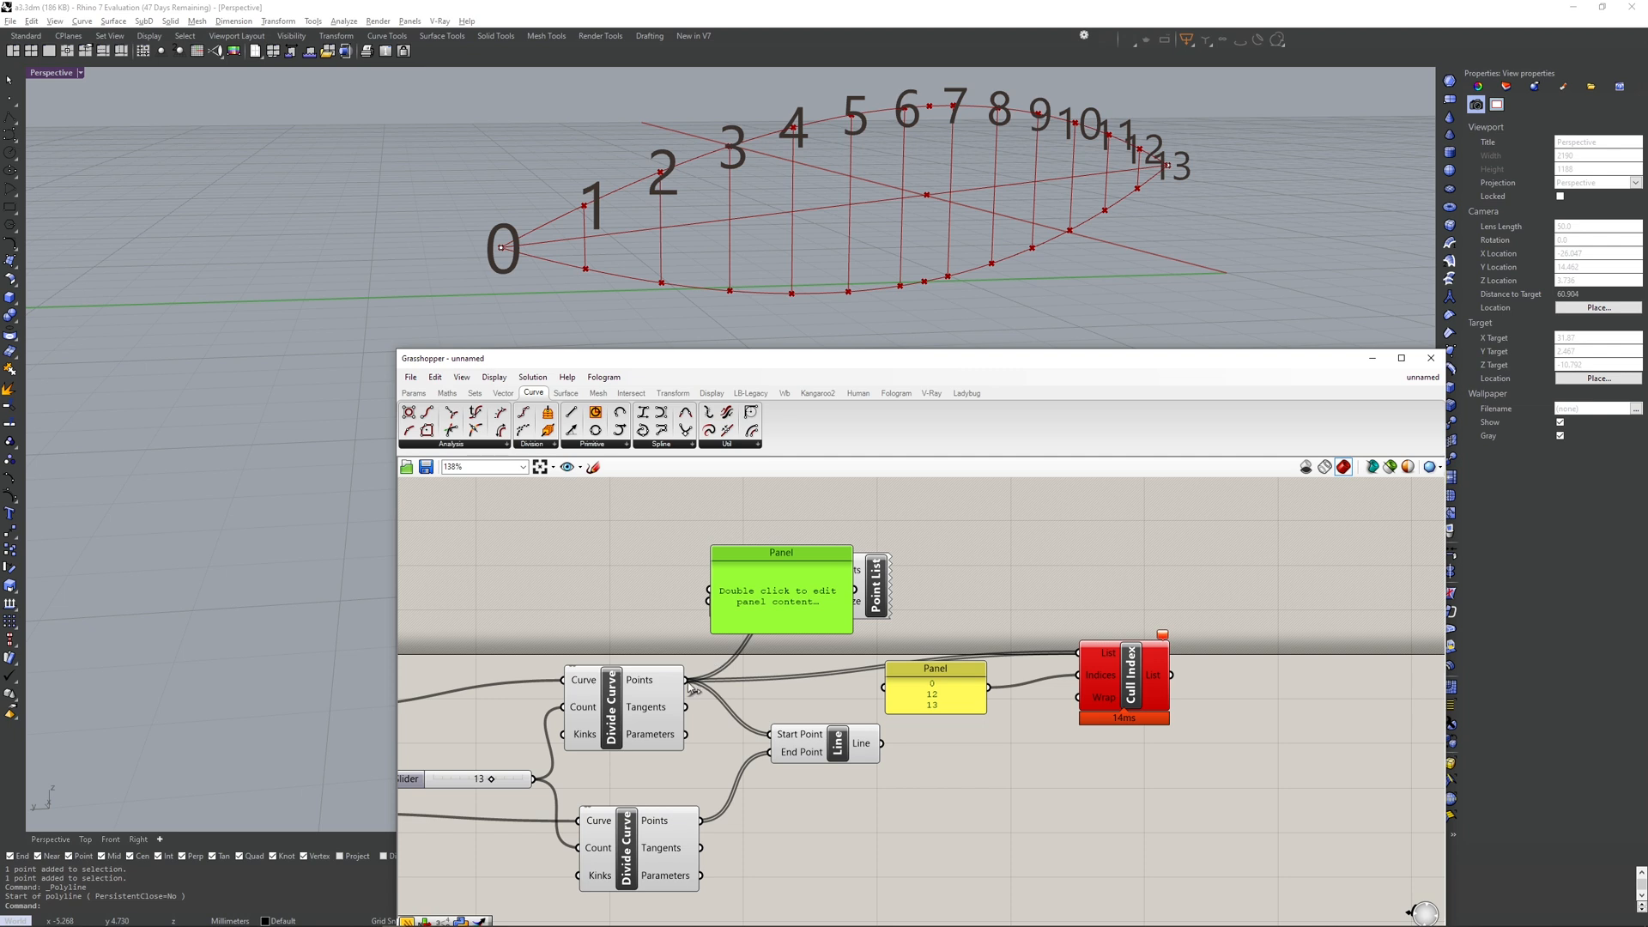
{"action": "left_click_drag", "start_coordinate": [690, 686], "coordinate": [699, 598]}
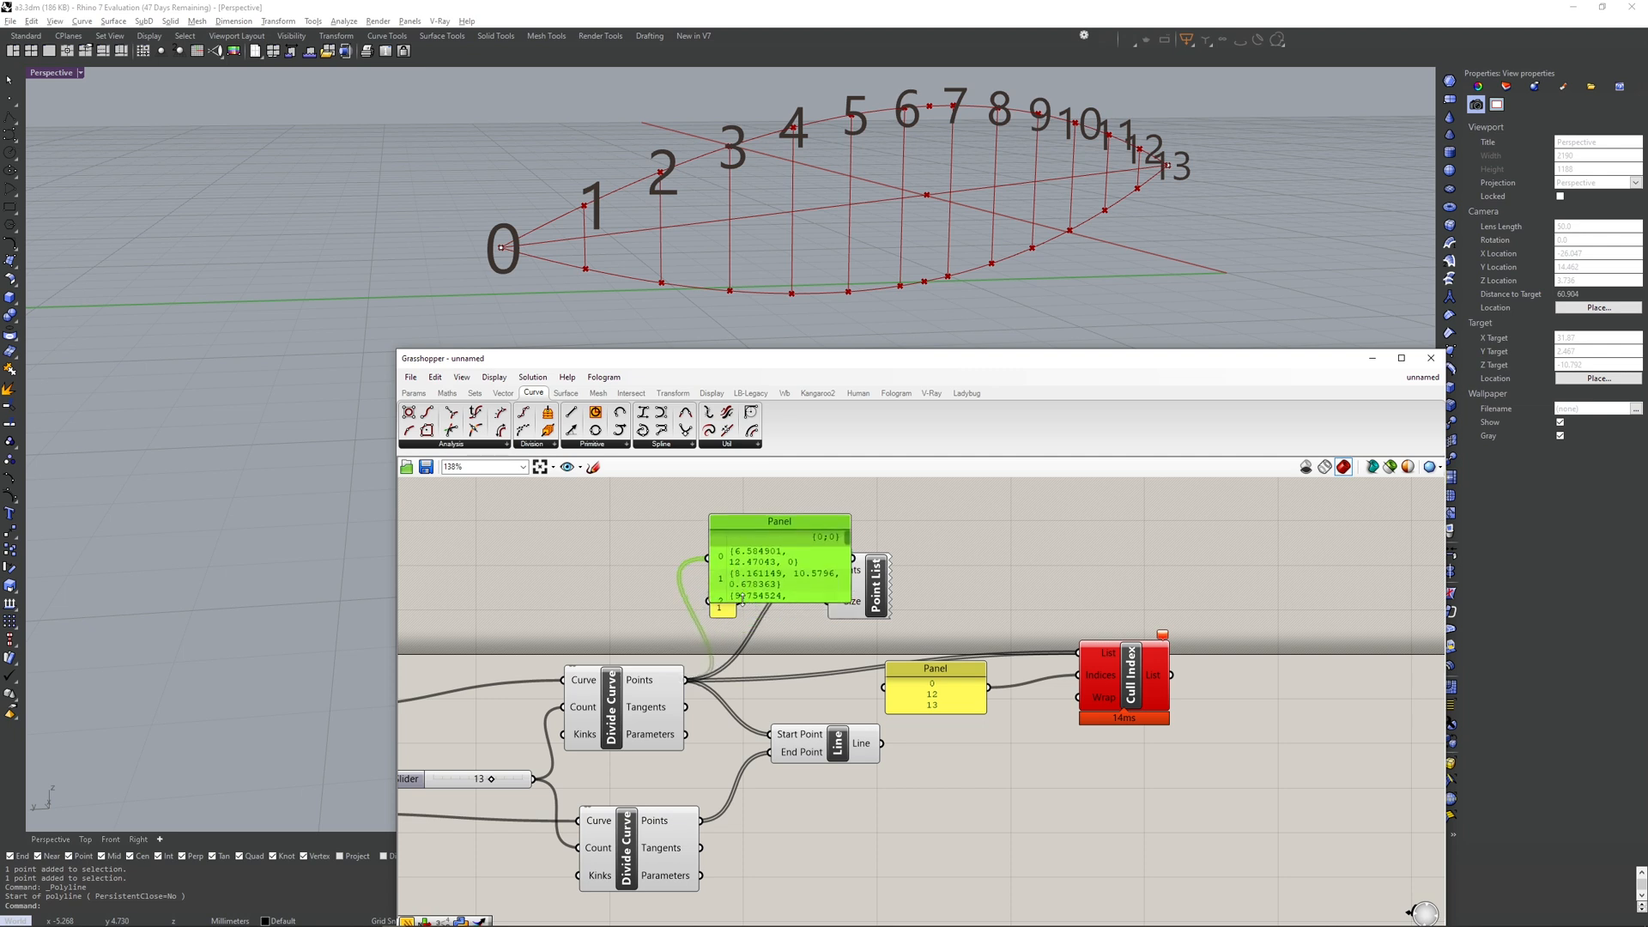
{"action": "scroll", "coordinate": [845, 605], "scroll_direction": "down", "scroll_amount": 4}
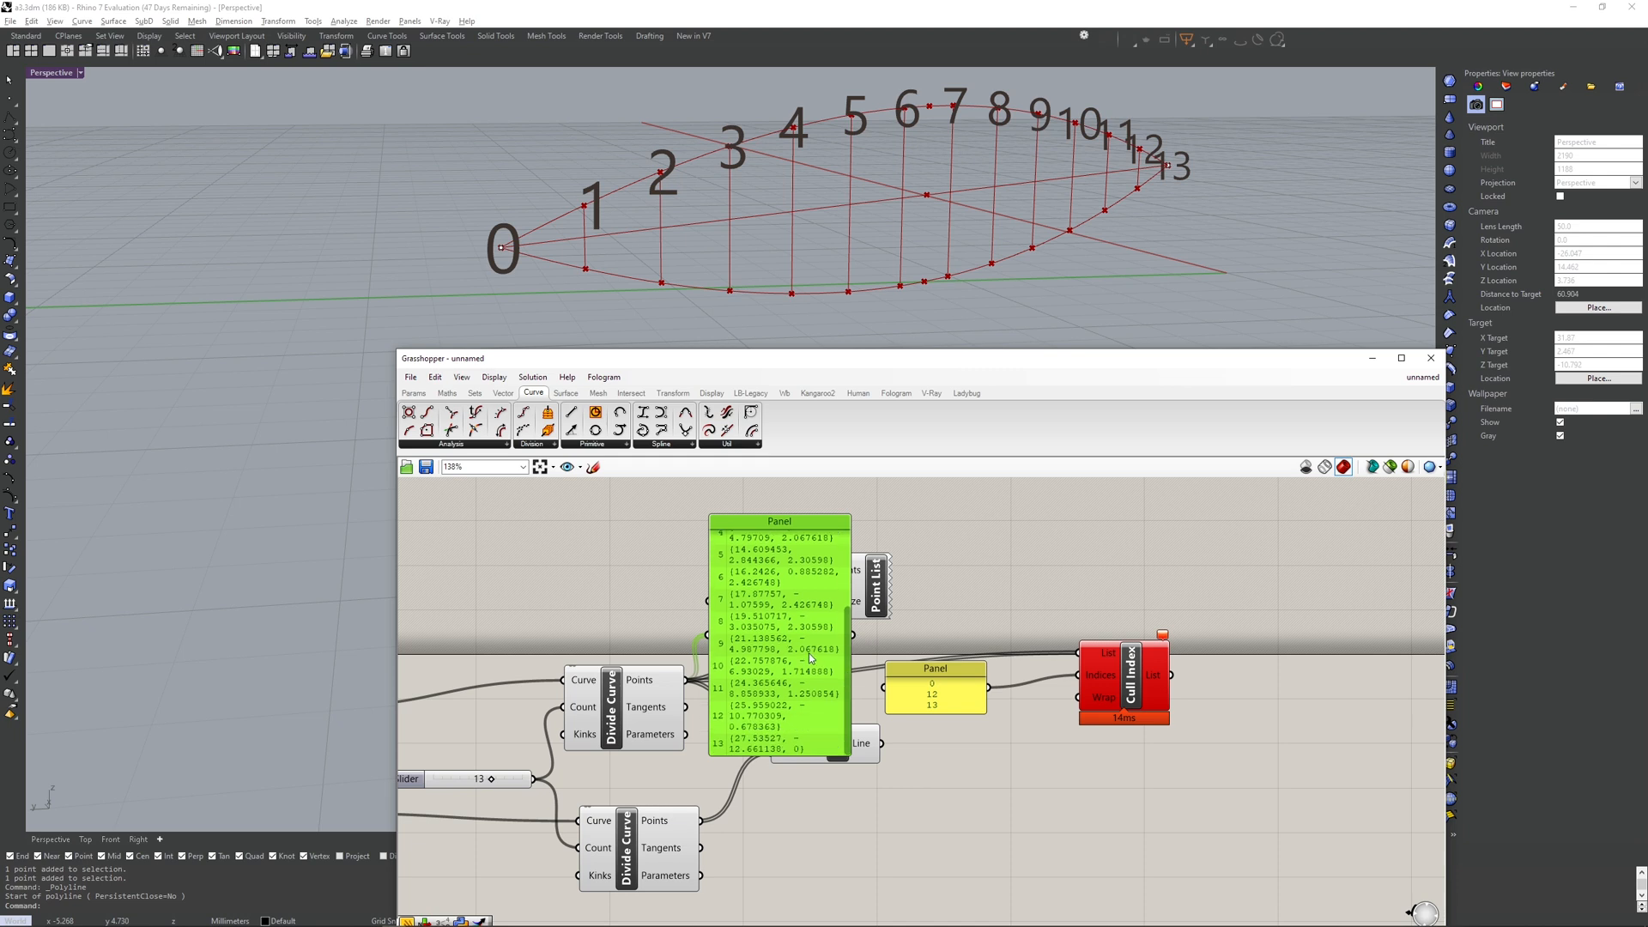
{"action": "left_click_drag", "start_coordinate": [846, 668], "coordinate": [824, 545]}
{"action": "scroll", "coordinate": [871, 571], "scroll_direction": "up", "scroll_amount": 2}
- Check the Cull Index error, make the Indices Panel output each line as a separate item, and enlarge it to fit all entries
{"action": "left_click_drag", "start_coordinate": [947, 699], "coordinate": [965, 709]}
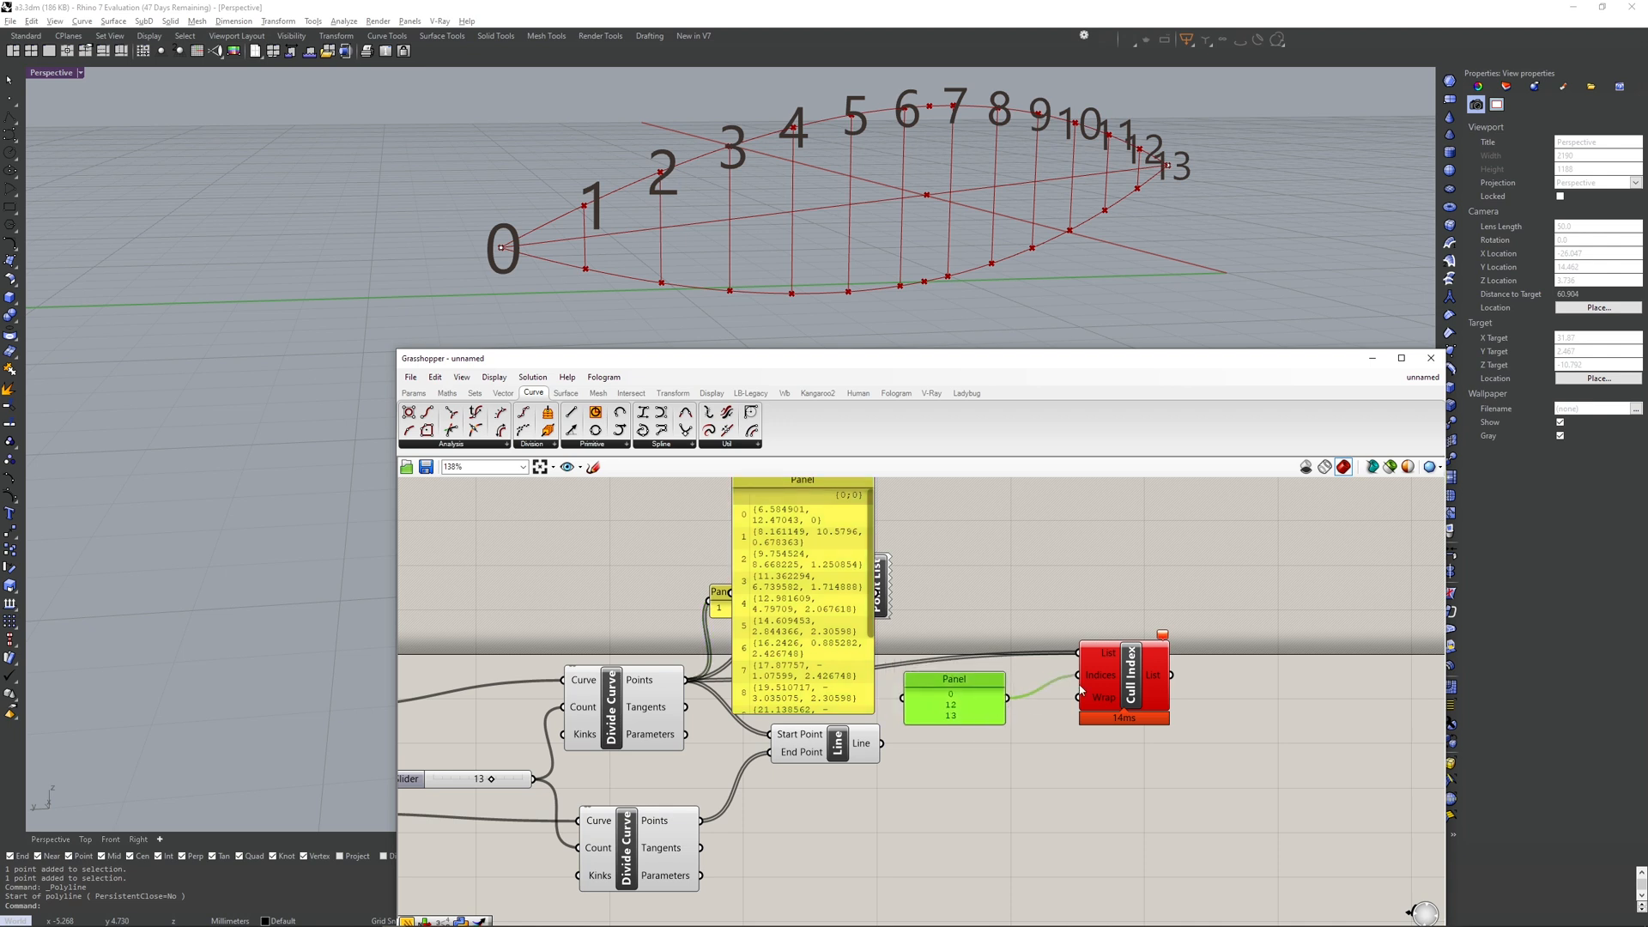
{"action": "left_click", "coordinate": [1163, 618]}
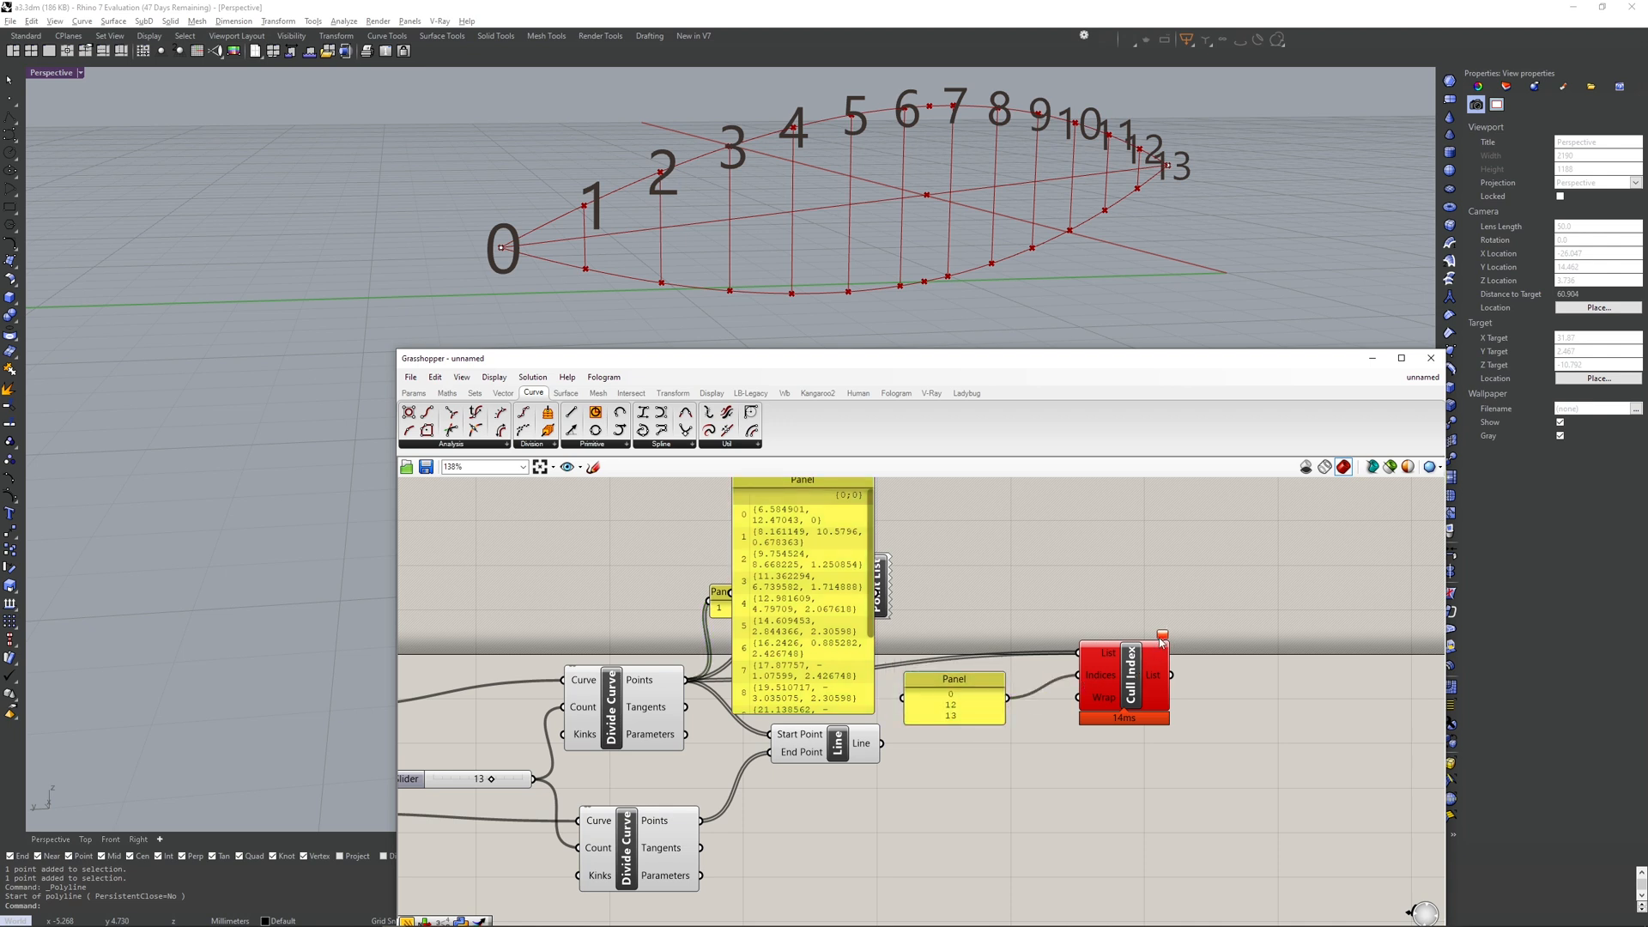
{"action": "mouse_move", "coordinate": [1163, 642]}
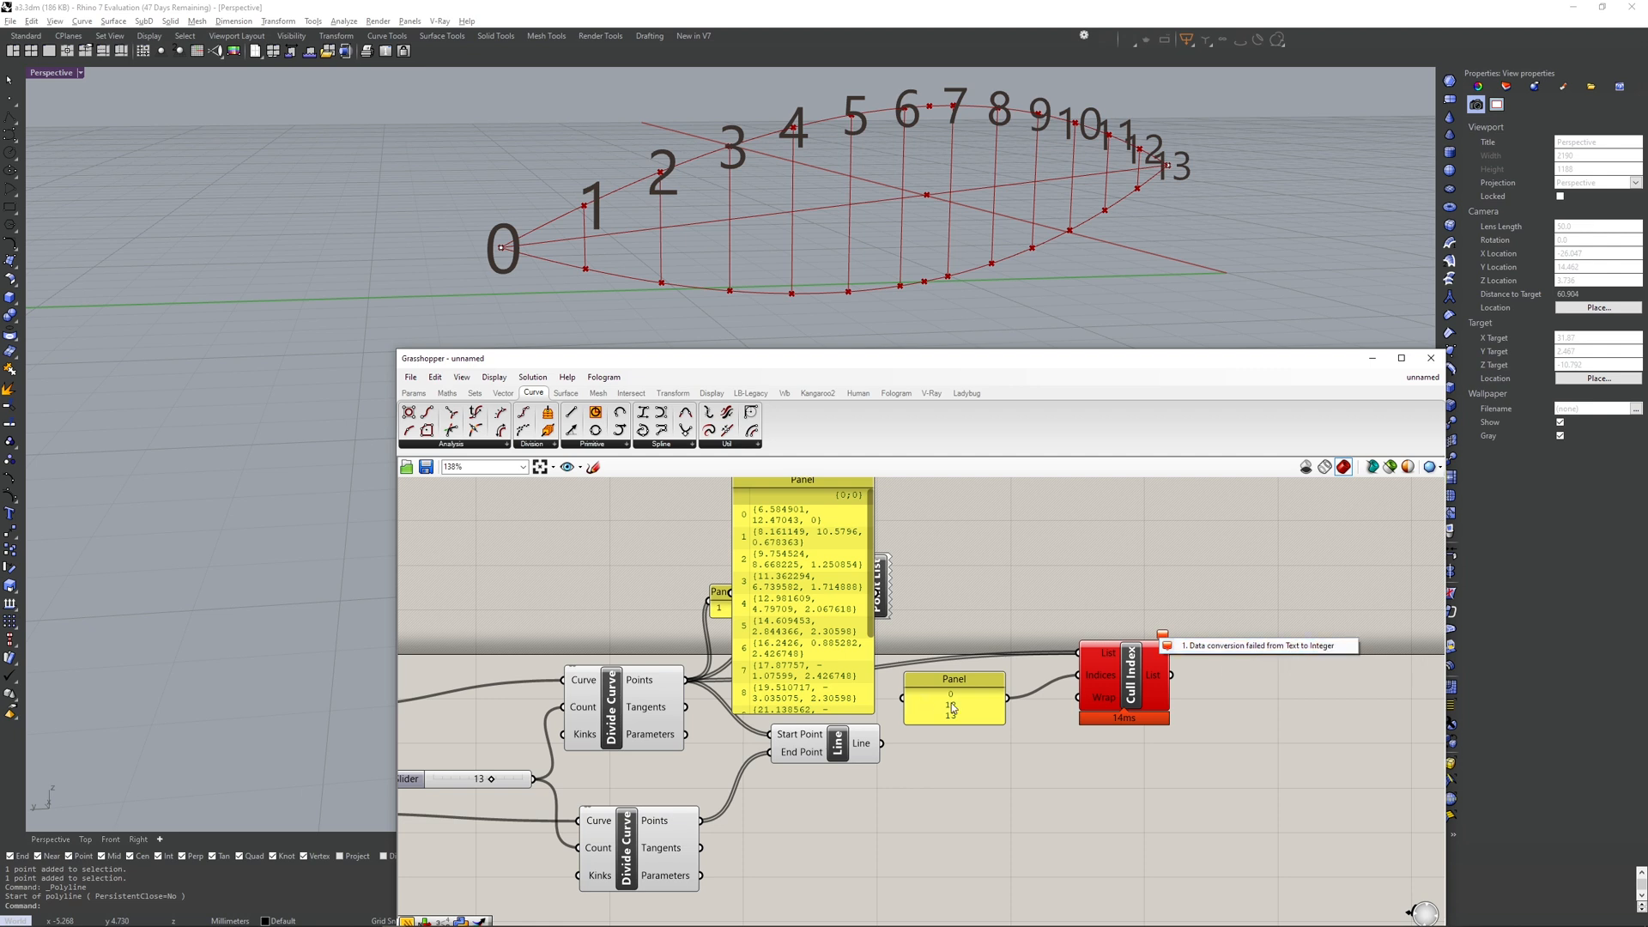
{"action": "left_click", "coordinate": [968, 717]}
{"action": "right_click", "coordinate": [969, 717]}
{"action": "left_click", "coordinate": [1013, 640]}
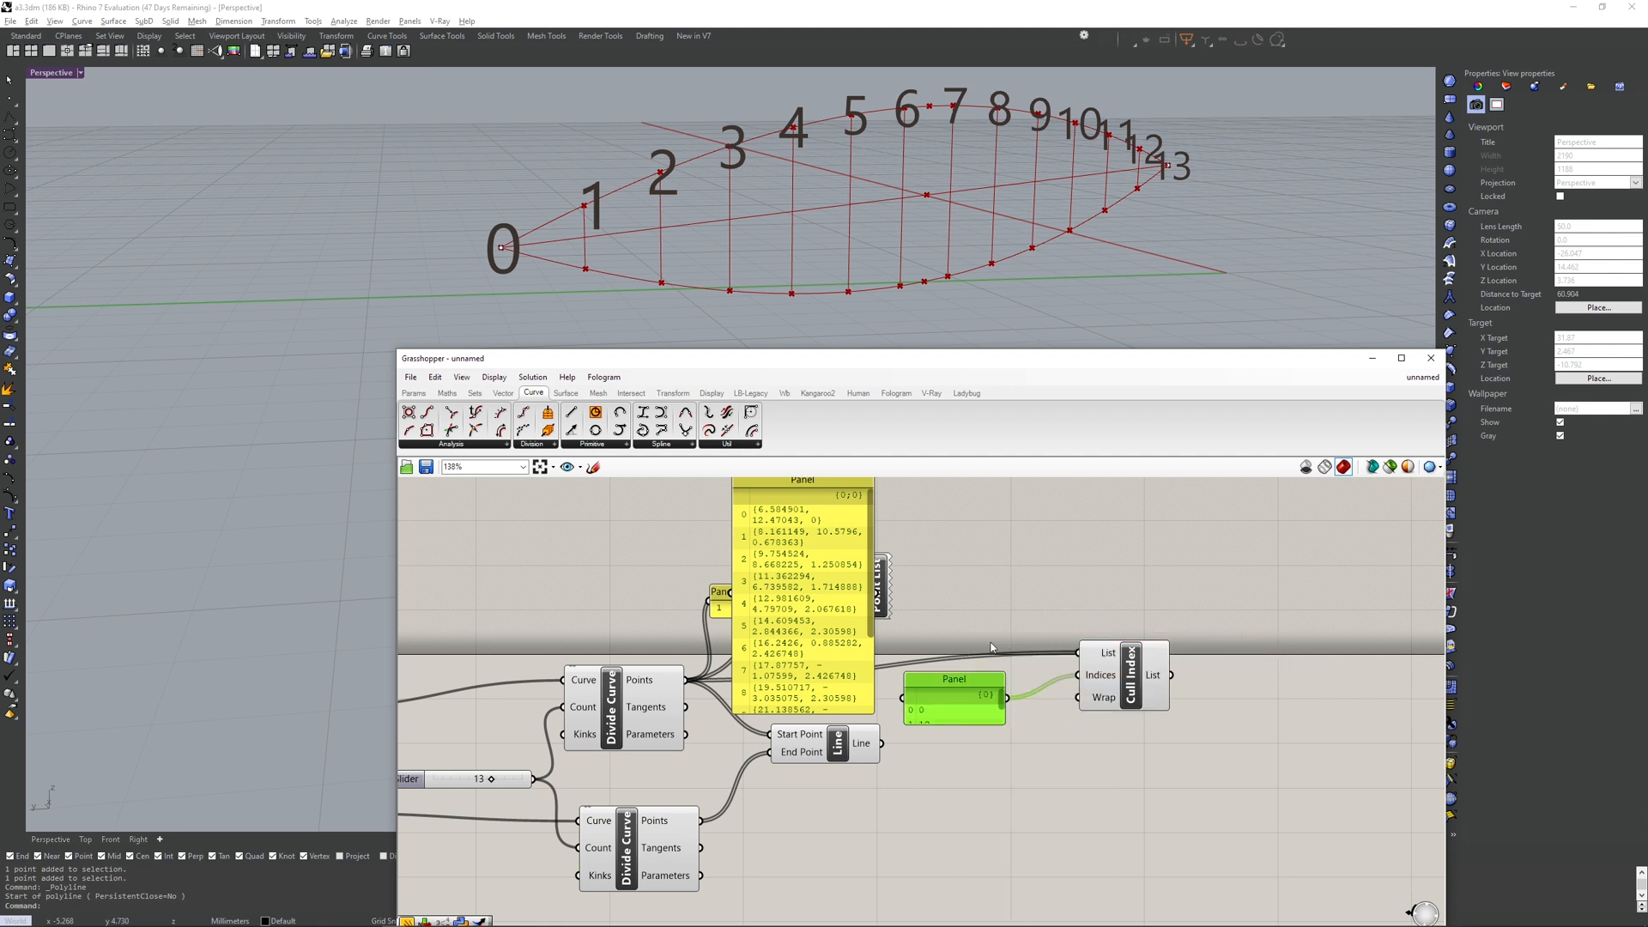
{"action": "left_click_drag", "start_coordinate": [983, 721], "coordinate": [980, 803]}
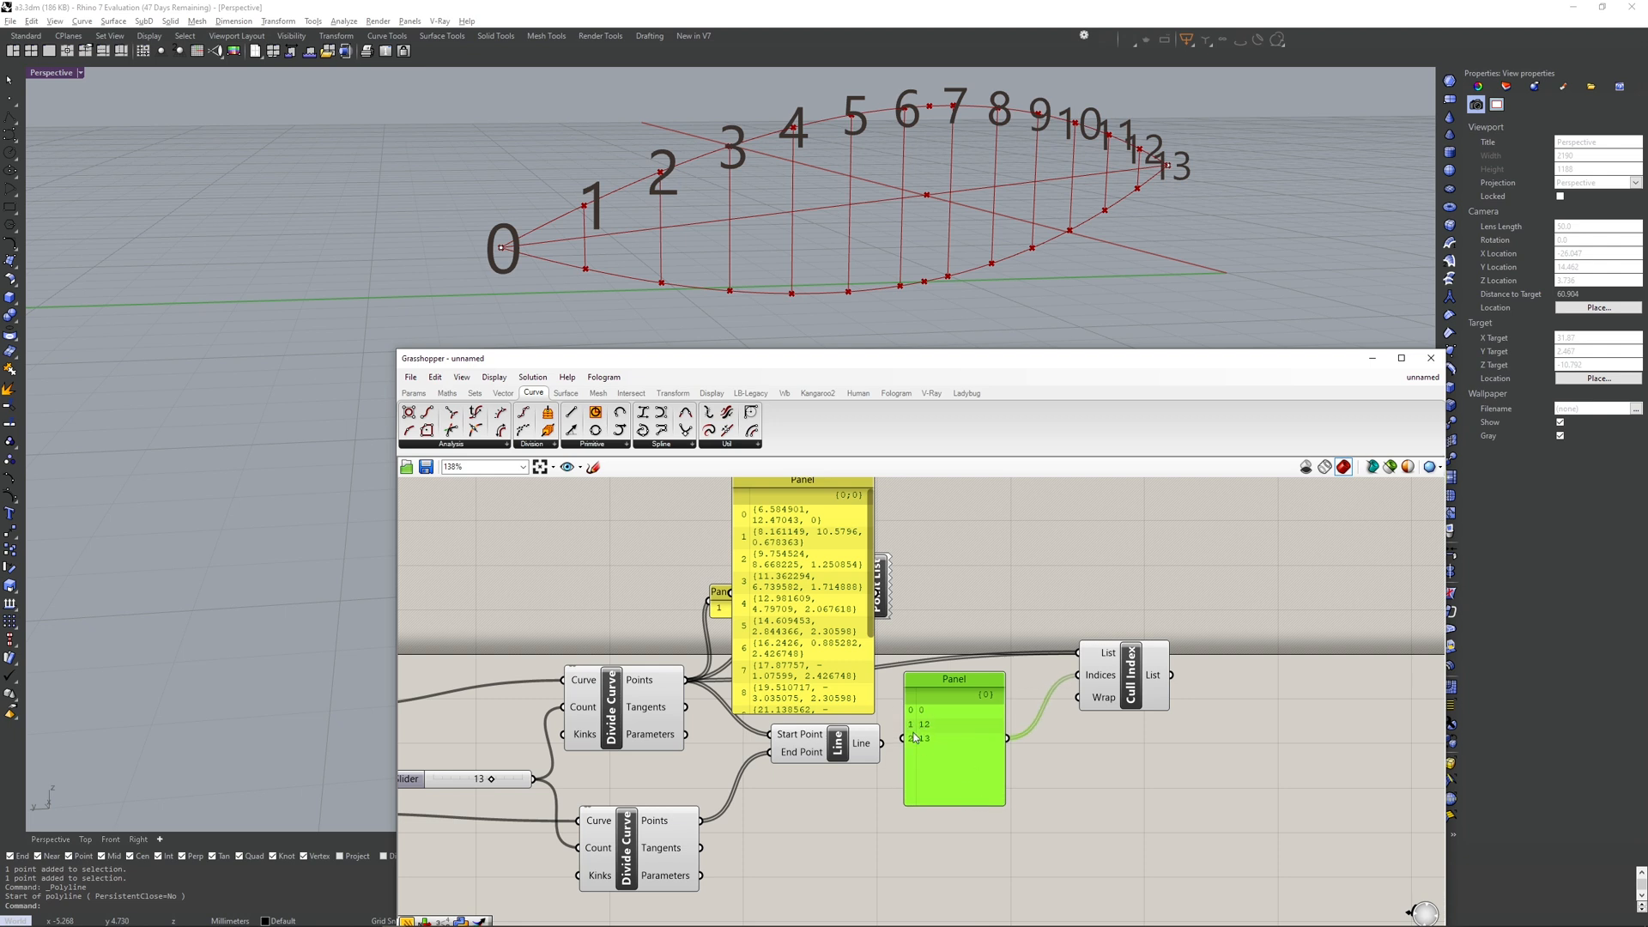
- Delete the Panel listing the upper-chord points and select Cull Index to preview the points it keeps
{"action": "left_click", "coordinate": [807, 594]}
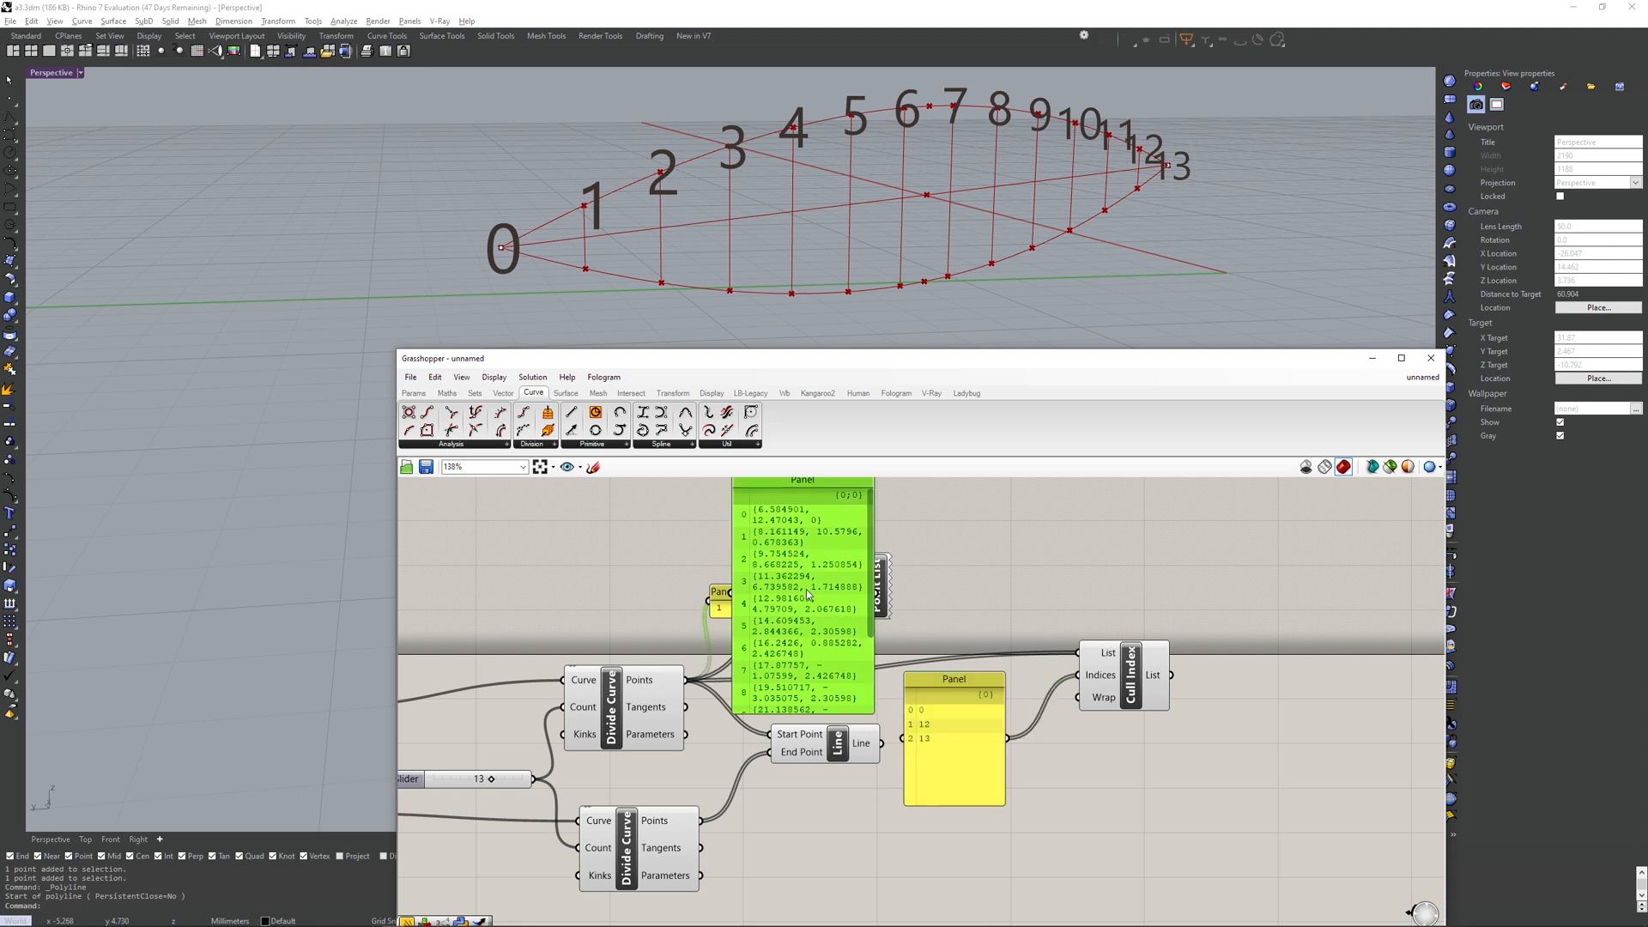
{"action": "key", "text": "Delete"}
{"action": "left_click_drag", "start_coordinate": [979, 707], "coordinate": [976, 691]}
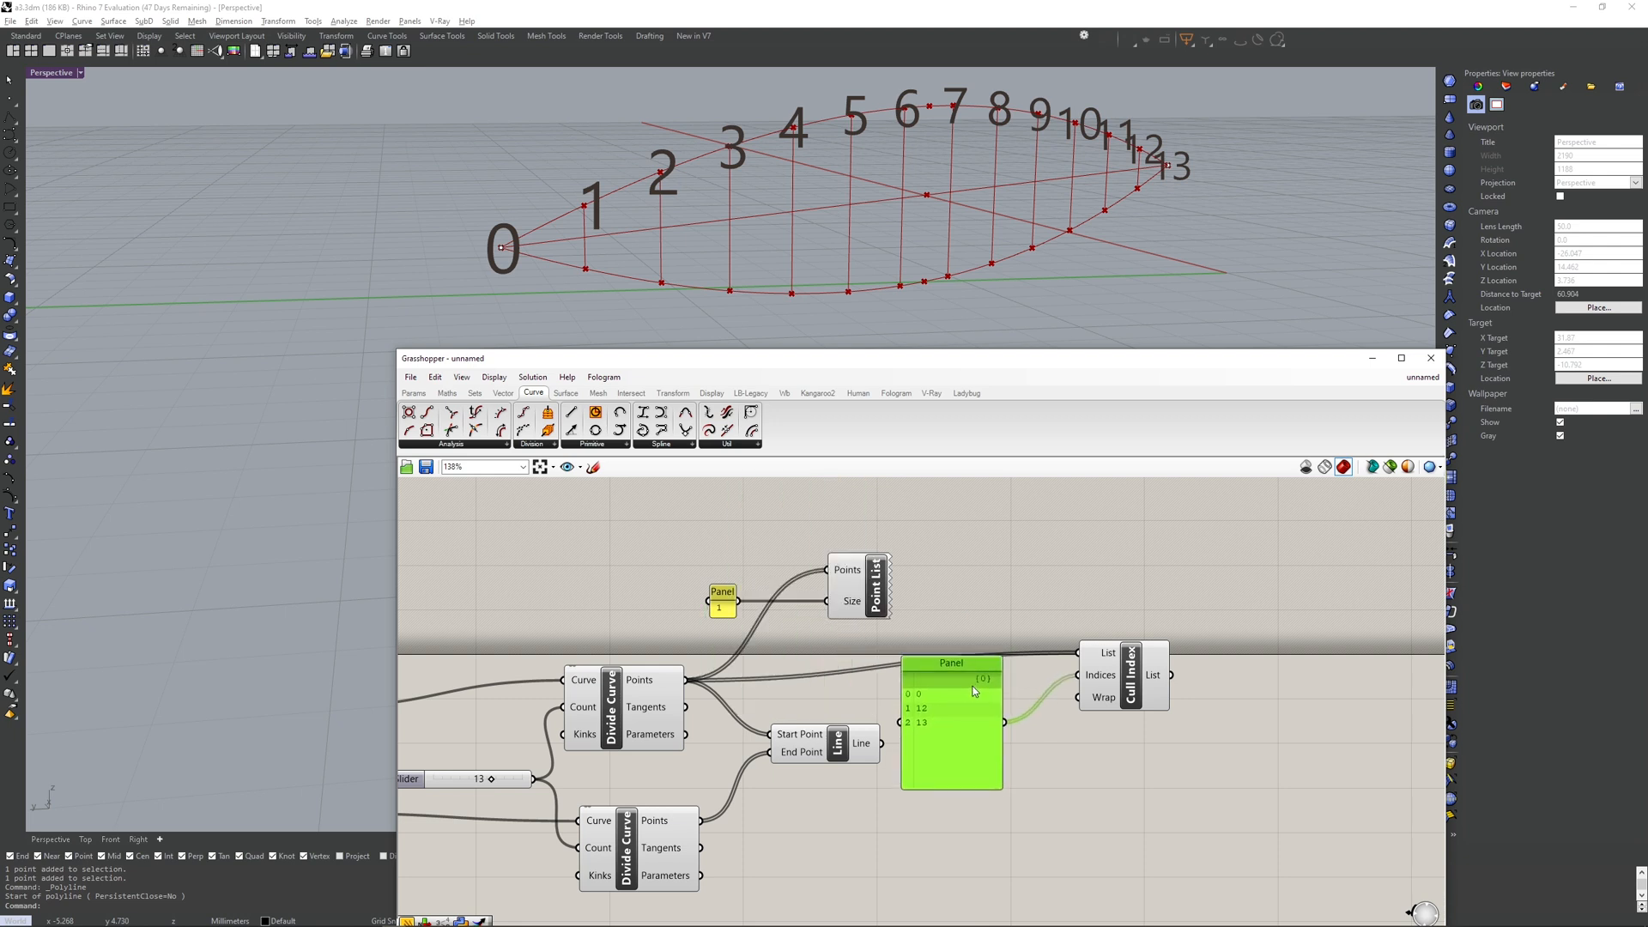
{"action": "left_click", "coordinate": [1133, 698]}
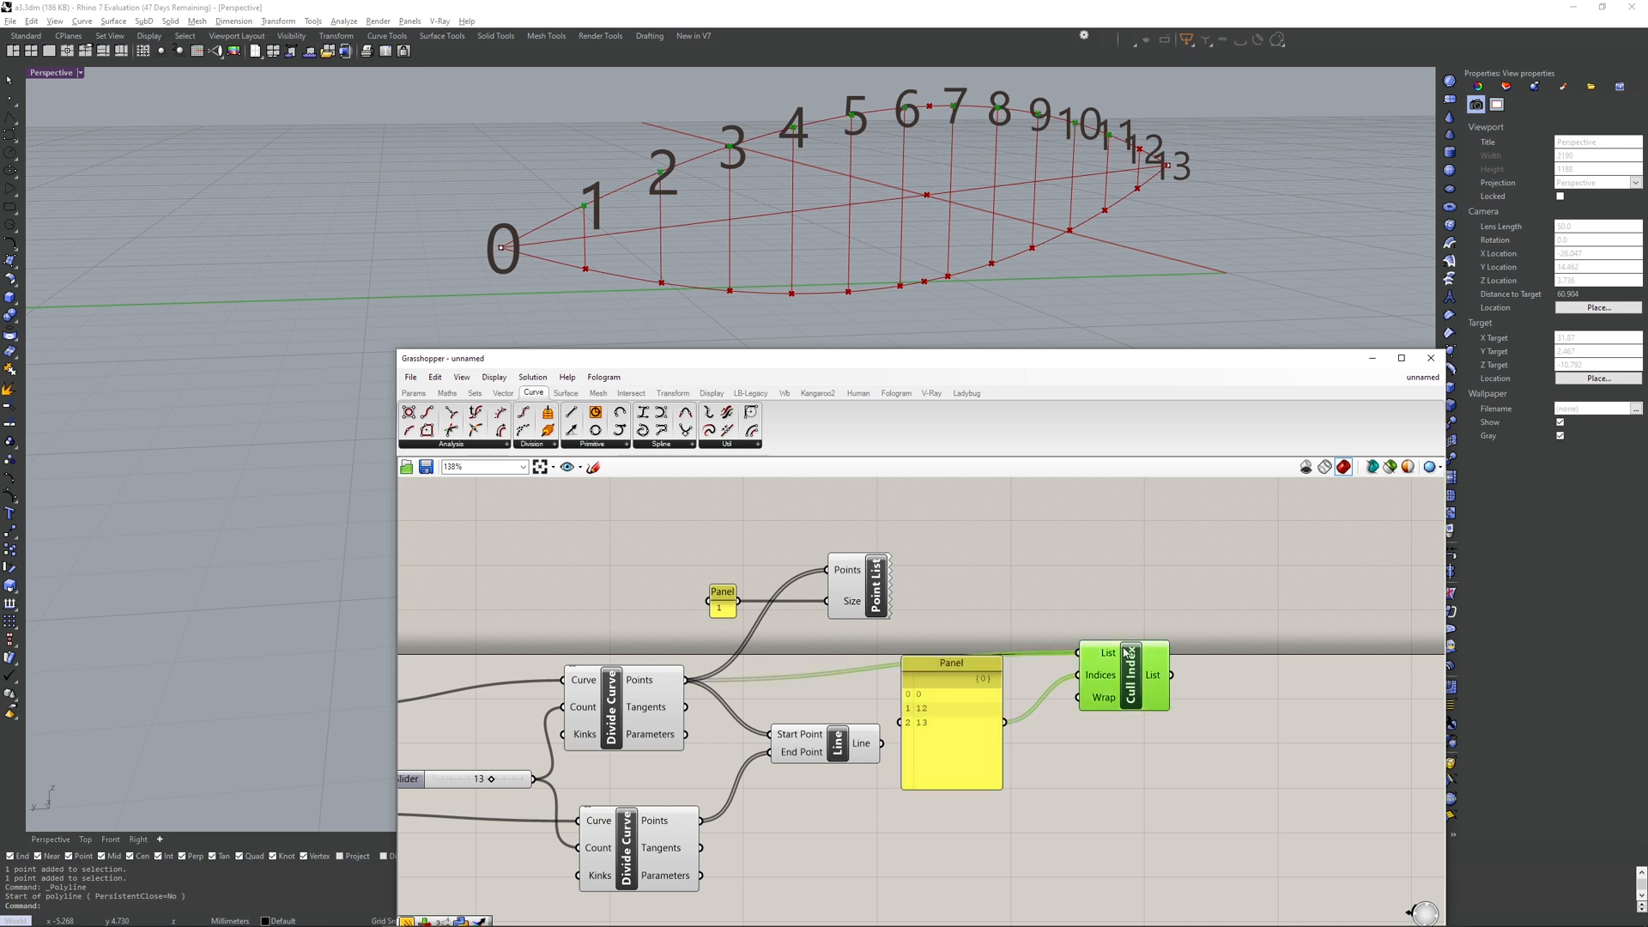
{"action": "scroll", "coordinate": [1116, 141], "scroll_direction": "up", "scroll_amount": 3}
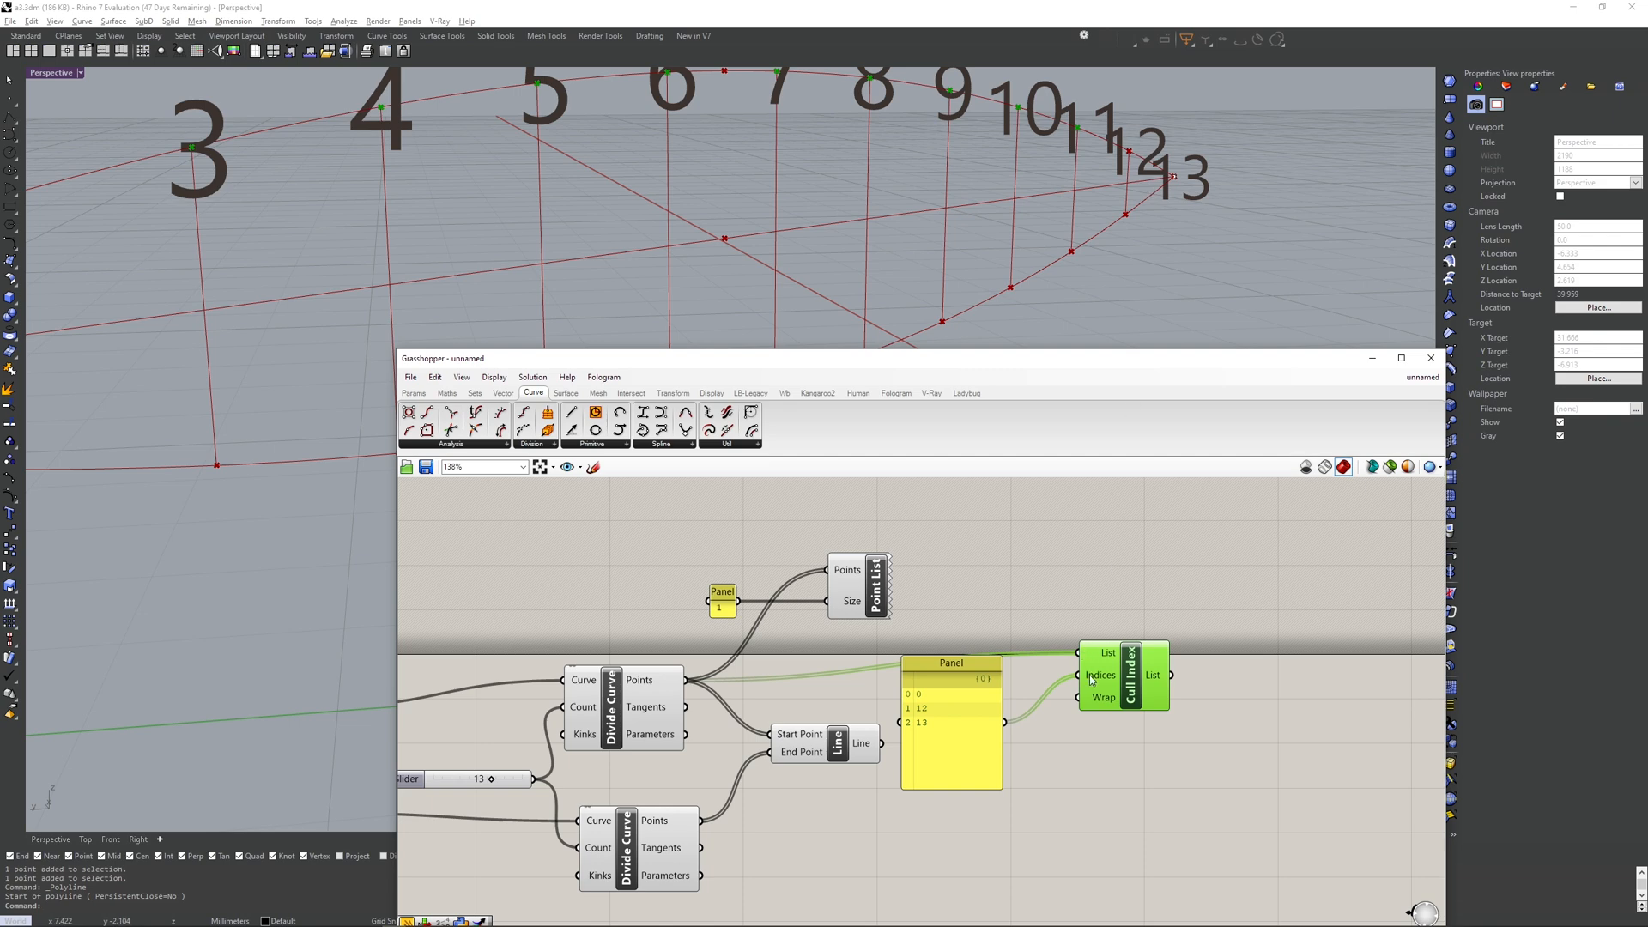
{"action": "scroll", "coordinate": [1202, 241], "scroll_direction": "down", "scroll_amount": 4}
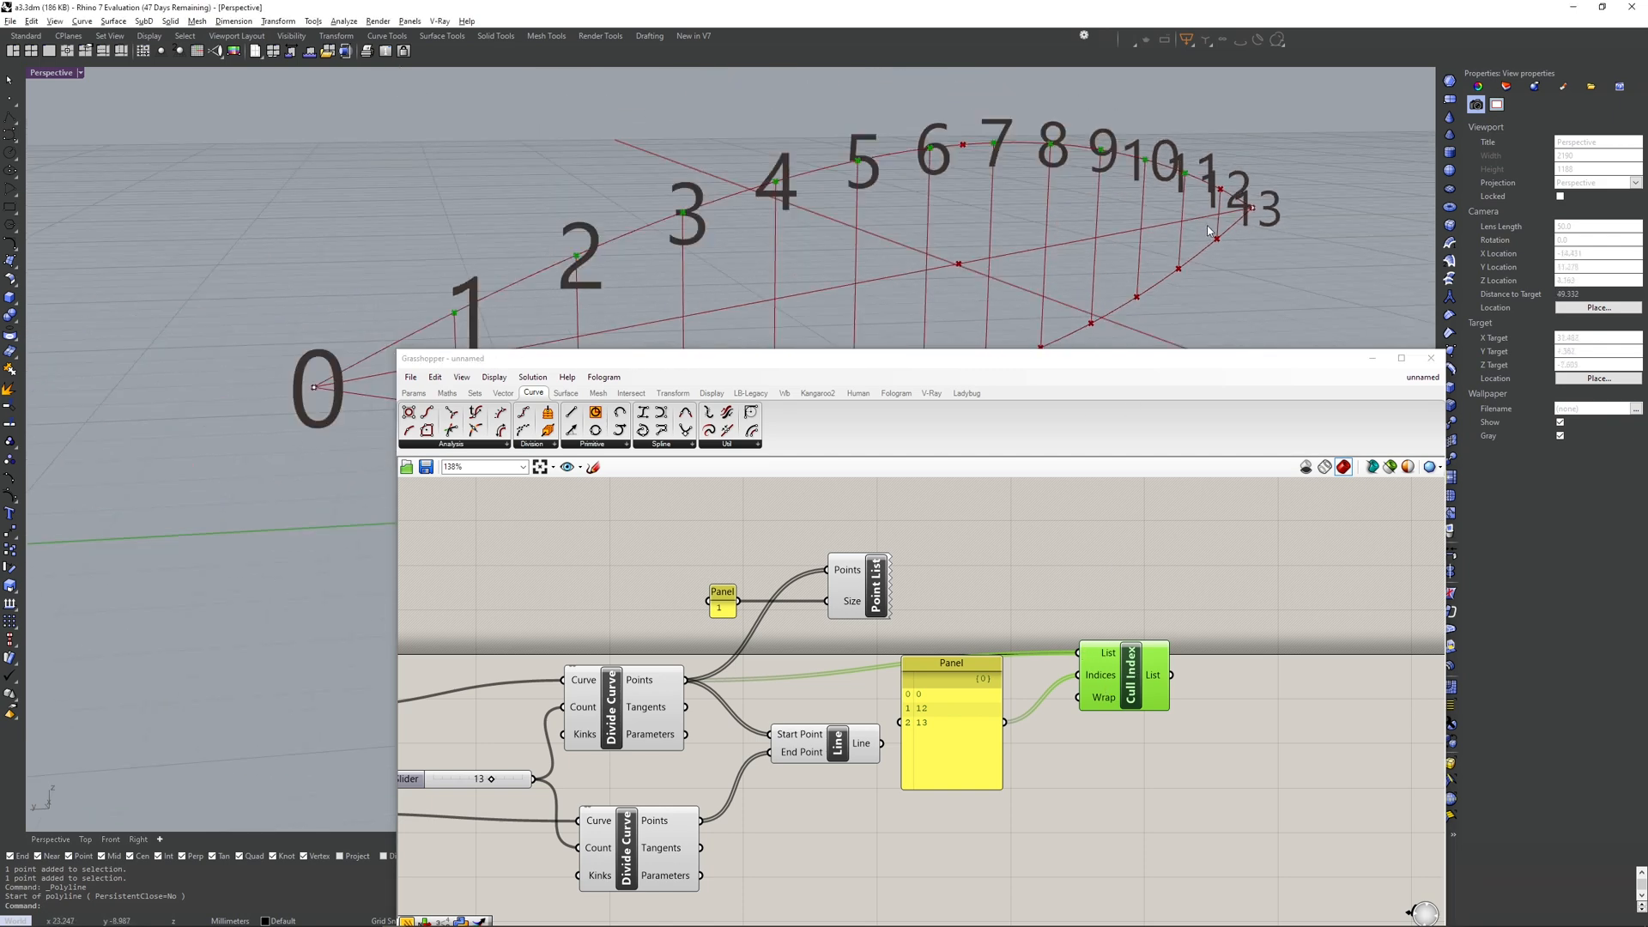
- Set the Number Slider feeding both Divide Curve counts to 19 and reselect Cull Index
{"action": "scroll", "coordinate": [1004, 550], "scroll_direction": "down", "scroll_amount": 3}
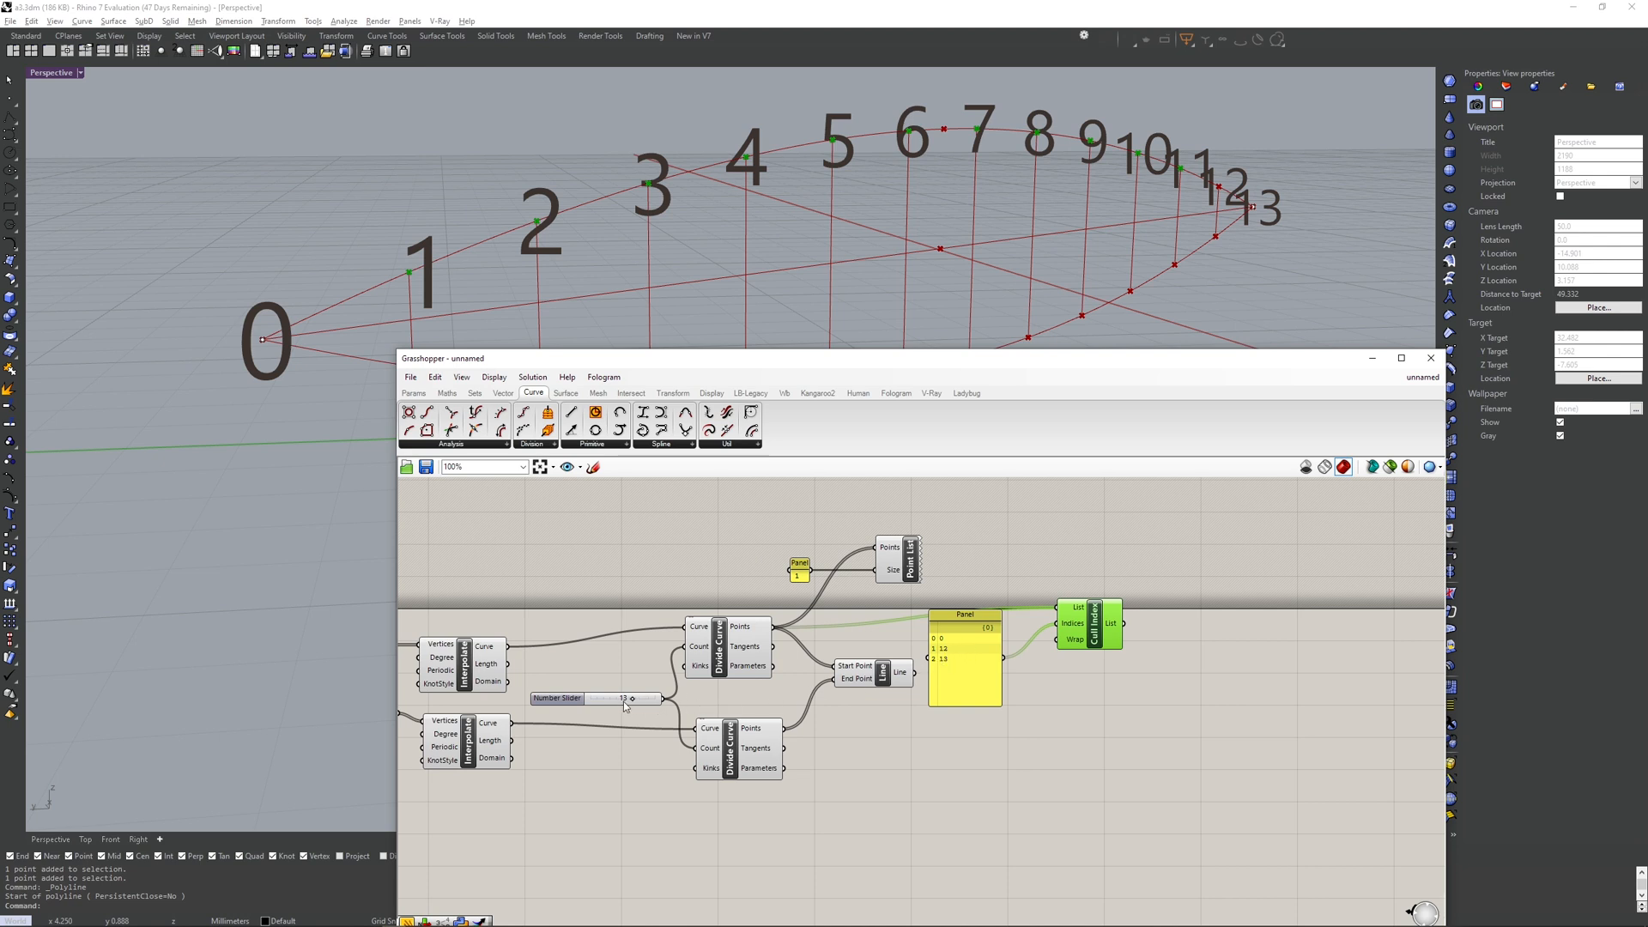
{"action": "left_click_drag", "start_coordinate": [631, 705], "coordinate": [653, 704]}
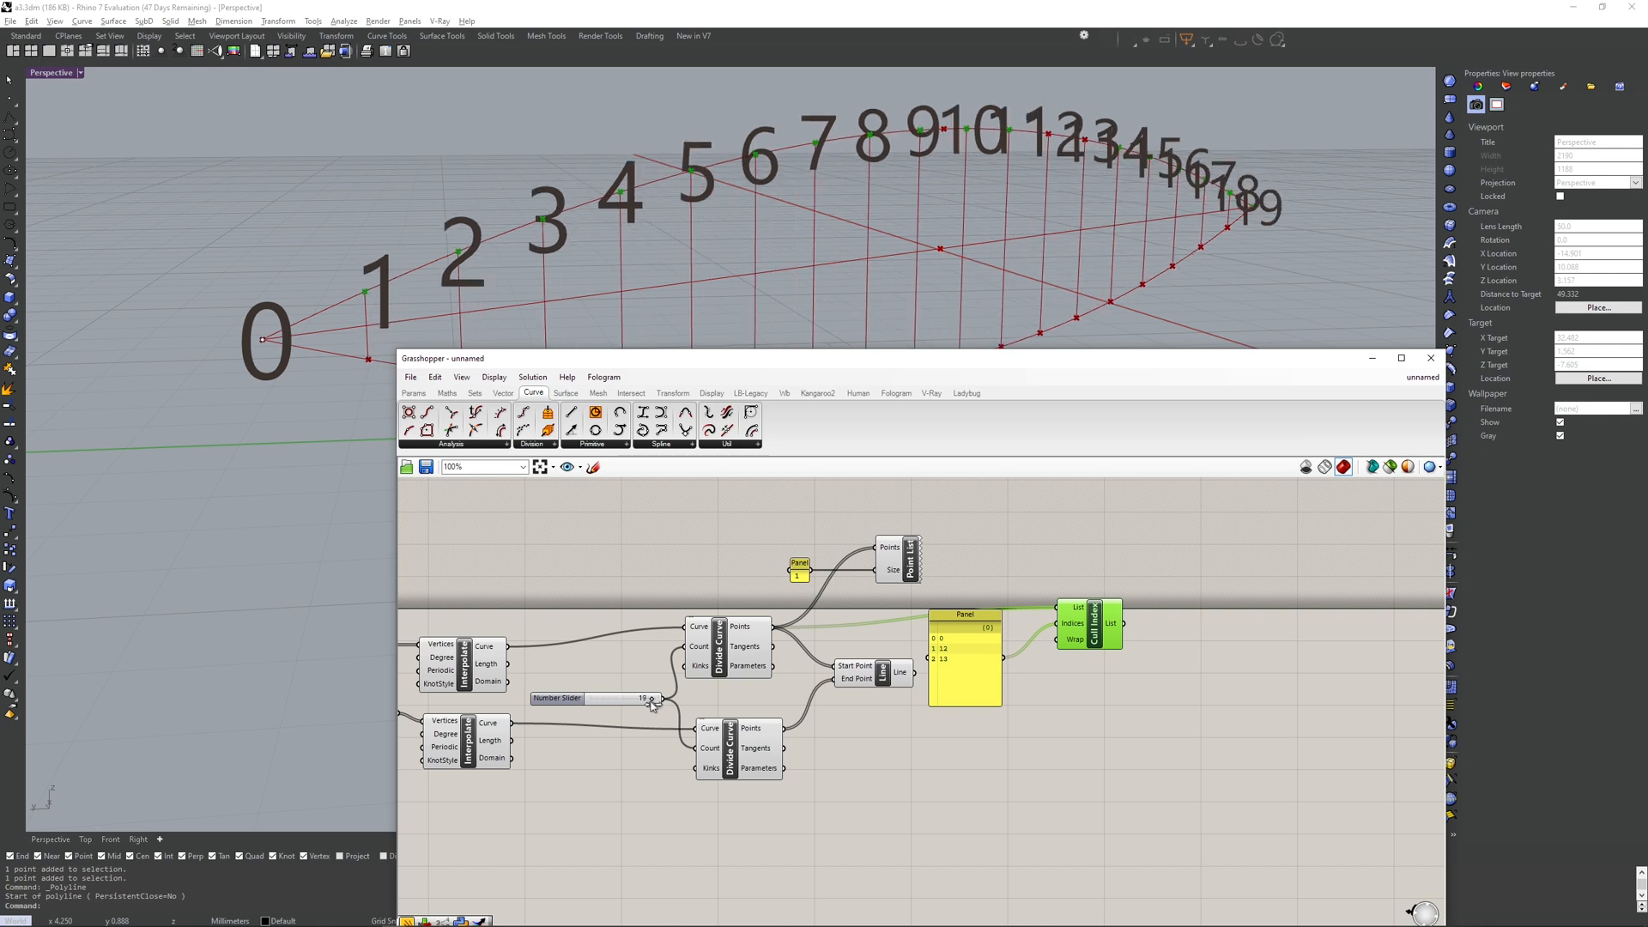
{"action": "left_click", "coordinate": [1087, 549]}
{"action": "left_click", "coordinate": [1092, 620]}
- Examine the Cull Index preview on the upper chord around points 12 and 13 and at the end near point 19
{"action": "right_click_drag", "start_coordinate": [1226, 93], "coordinate": [1257, 215]}
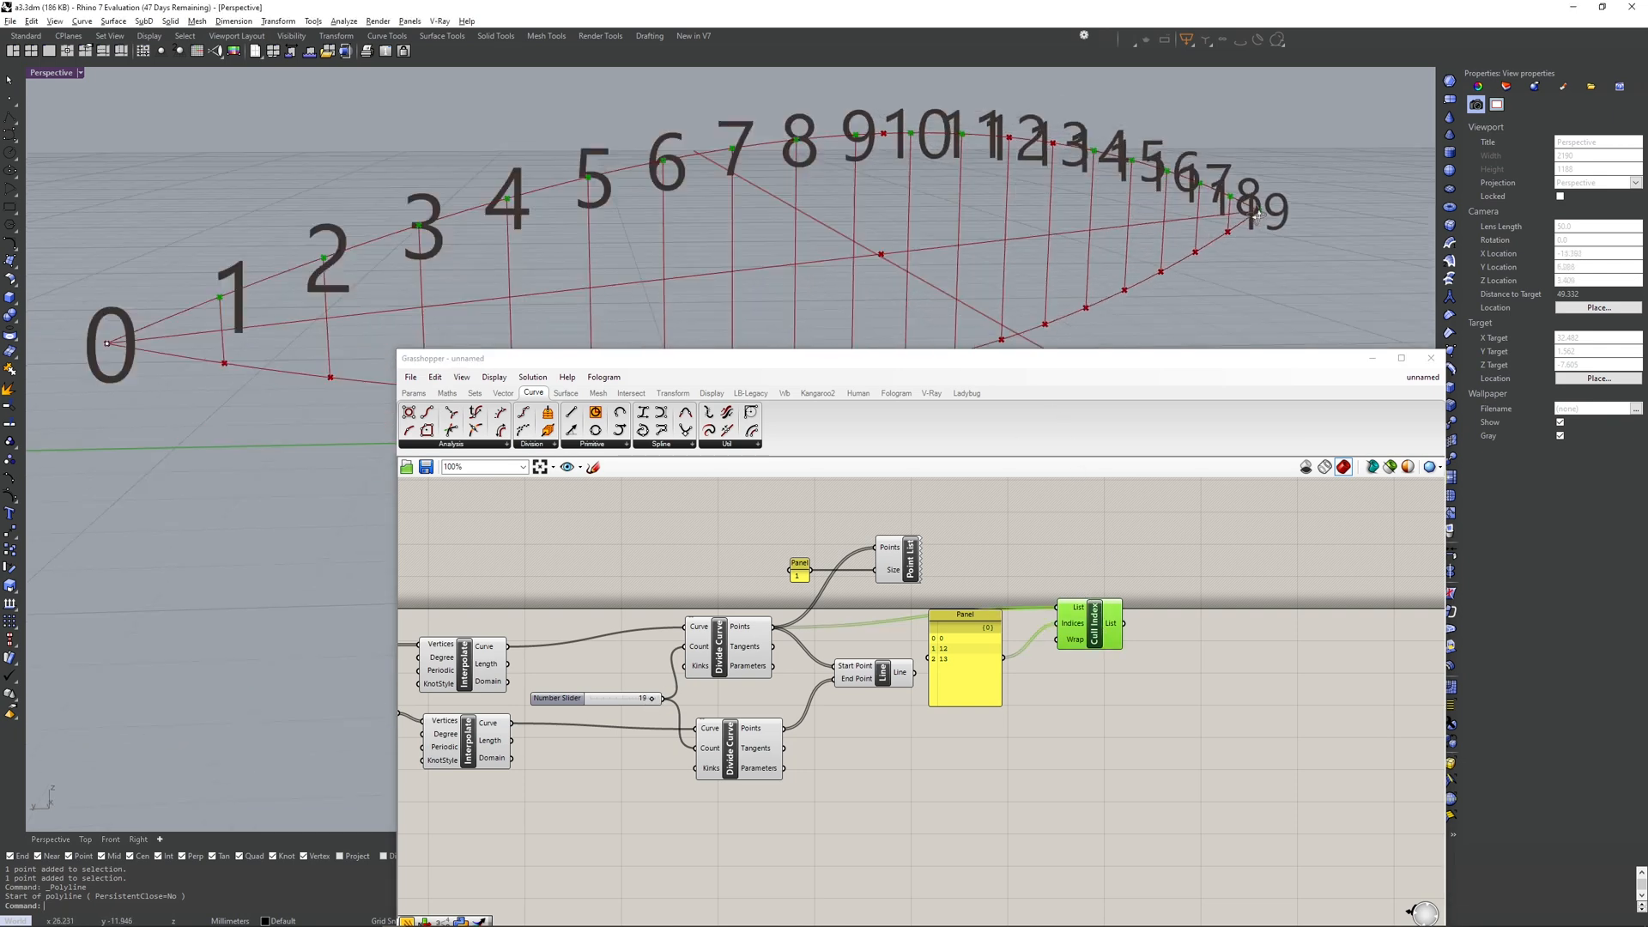
{"action": "scroll", "coordinate": [1255, 216], "scroll_direction": "up", "scroll_amount": 3}
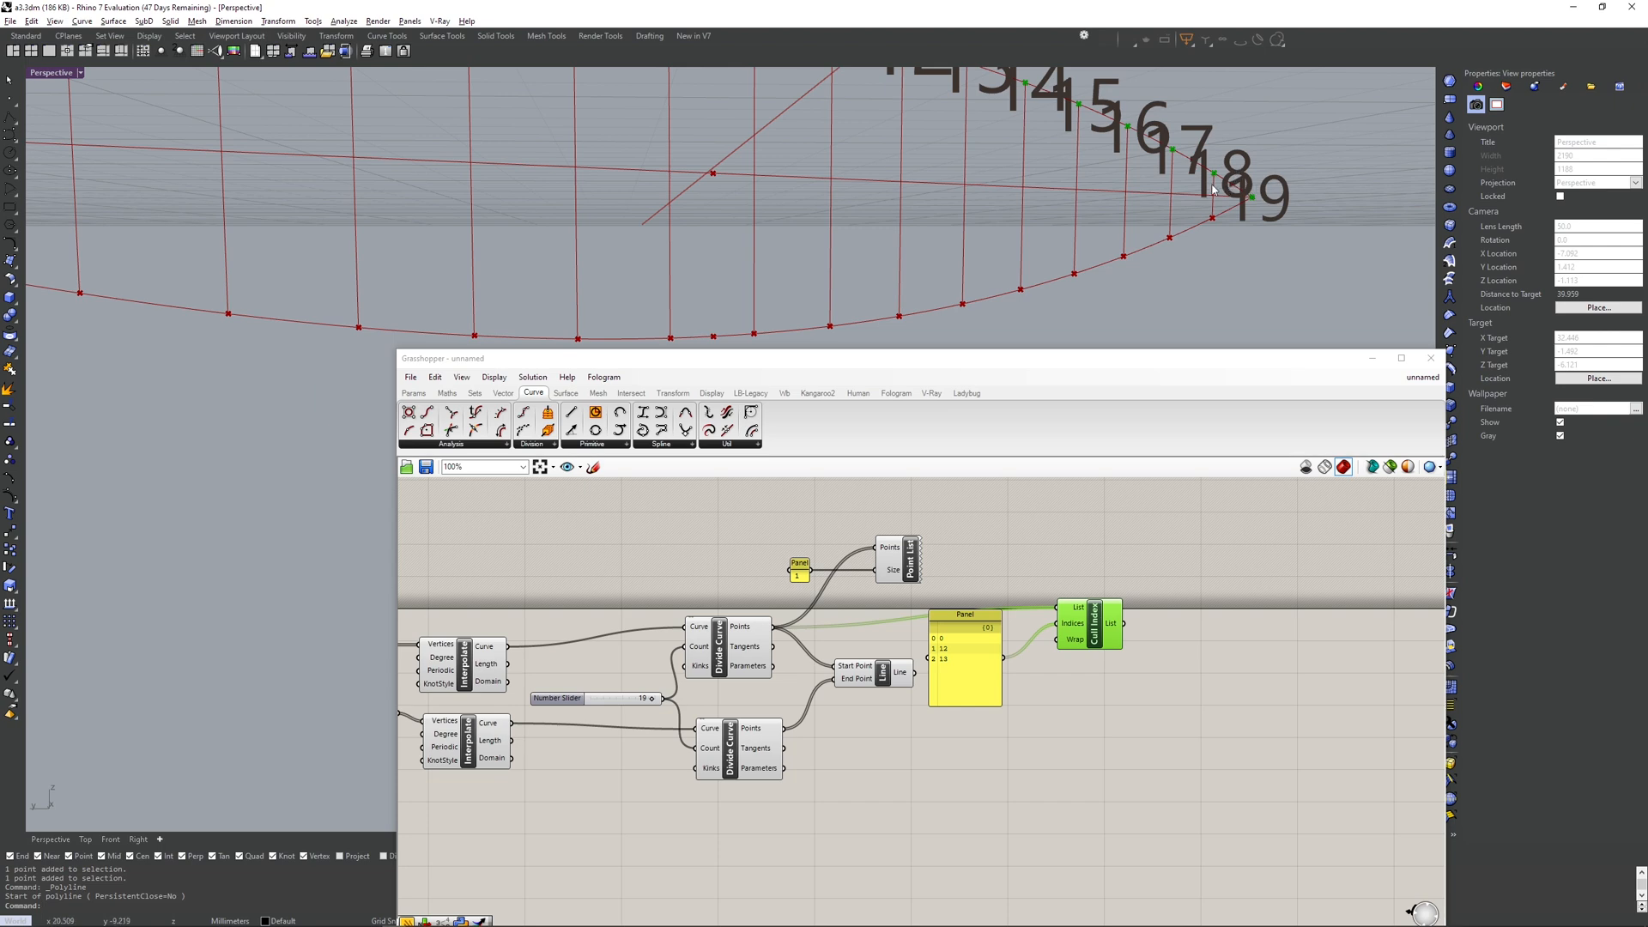
{"action": "scroll", "coordinate": [1242, 196], "scroll_direction": "down", "scroll_amount": 6}
{"action": "scroll", "coordinate": [1131, 132], "scroll_direction": "up", "scroll_amount": 3}
{"action": "scroll", "coordinate": [1130, 132], "scroll_direction": "up", "scroll_amount": 6}
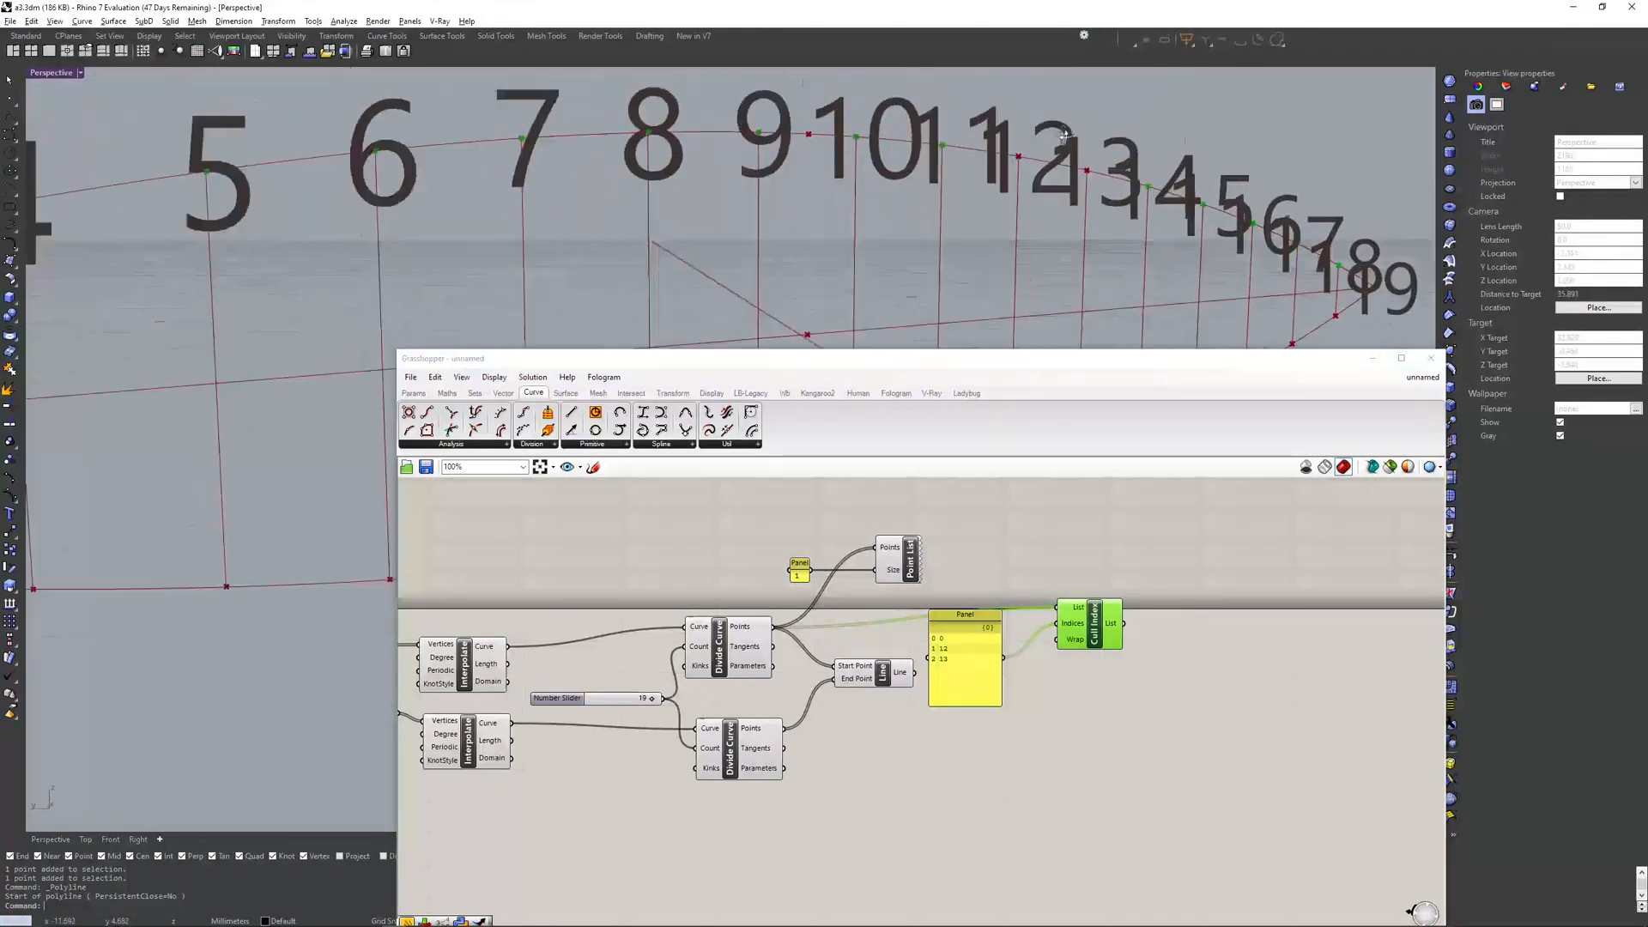
{"action": "right_click_drag", "start_coordinate": [1086, 172], "coordinate": [1008, 133]}
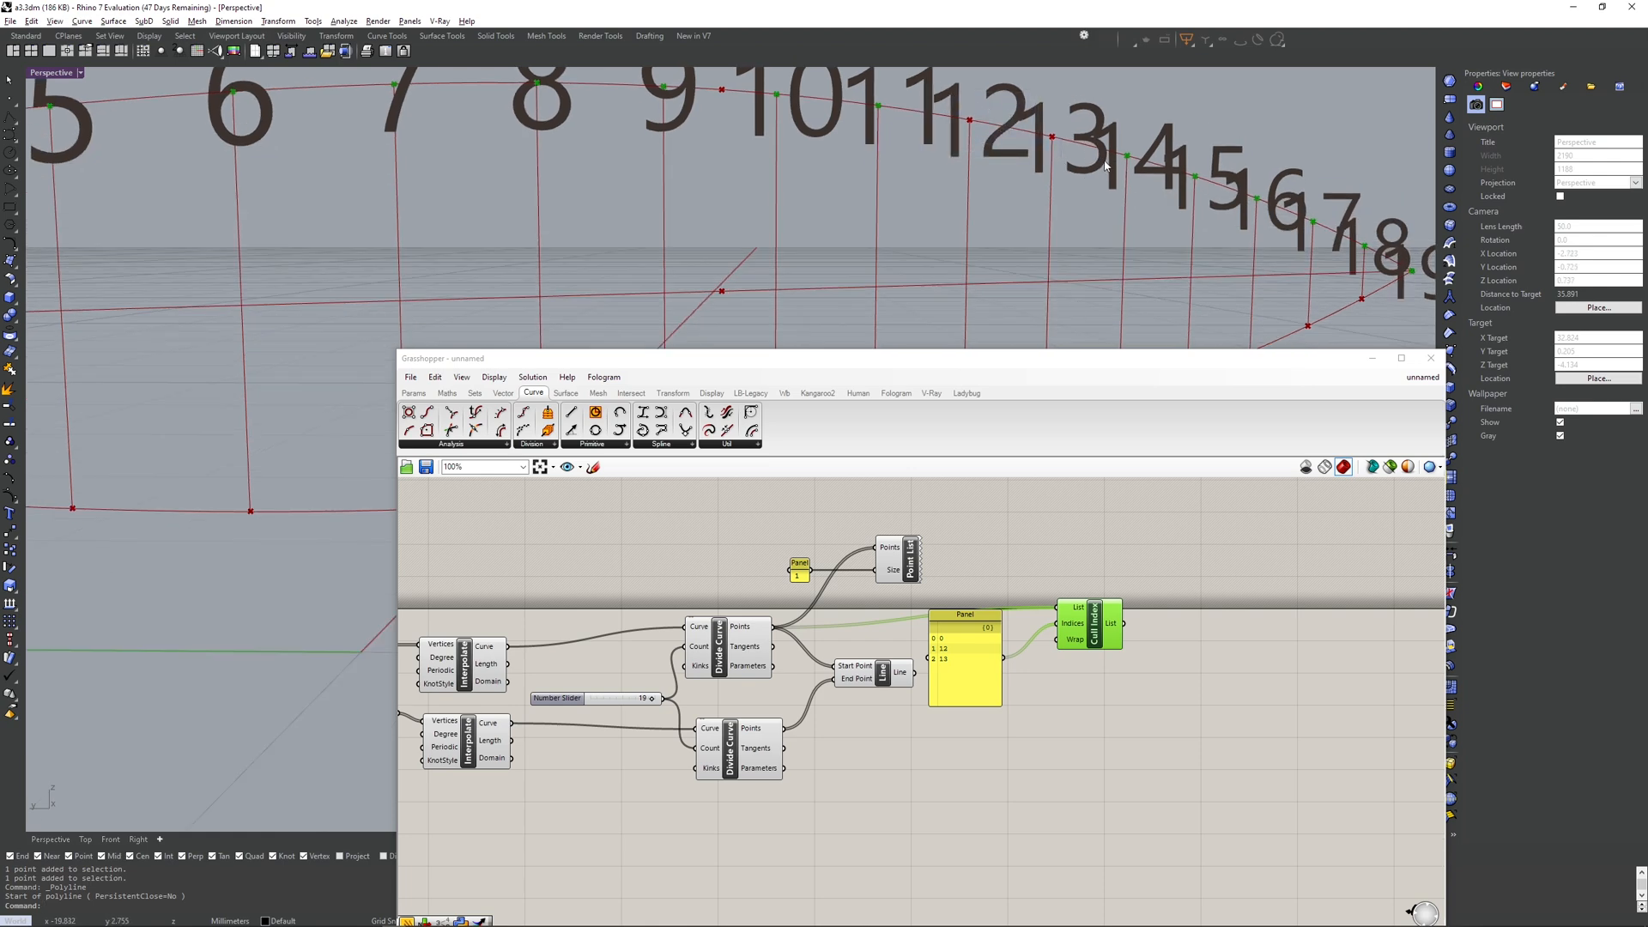
{"action": "scroll", "coordinate": [1106, 165], "scroll_direction": "down", "scroll_amount": 2}
{"action": "scroll", "coordinate": [1126, 259], "scroll_direction": "down", "scroll_amount": 2}
{"action": "right_click_drag", "start_coordinate": [1119, 249], "coordinate": [1104, 259]}
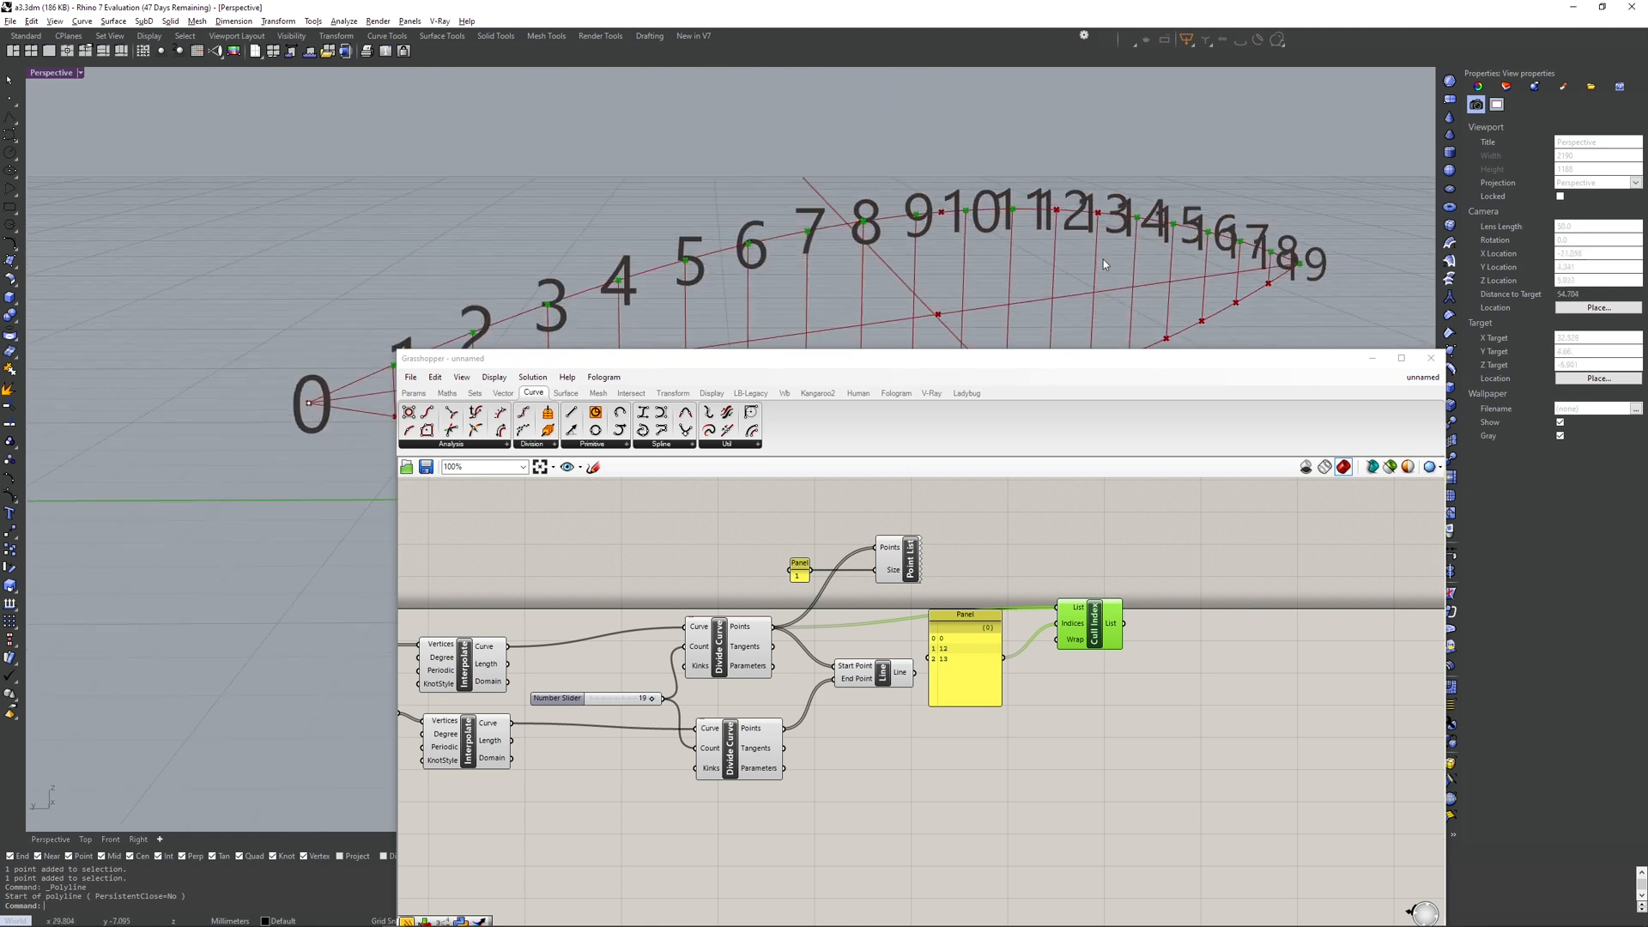
{"action": "right_click_drag", "start_coordinate": [989, 646], "coordinate": [933, 629]}
{"action": "right_click_drag", "start_coordinate": [1201, 223], "coordinate": [1193, 208]}
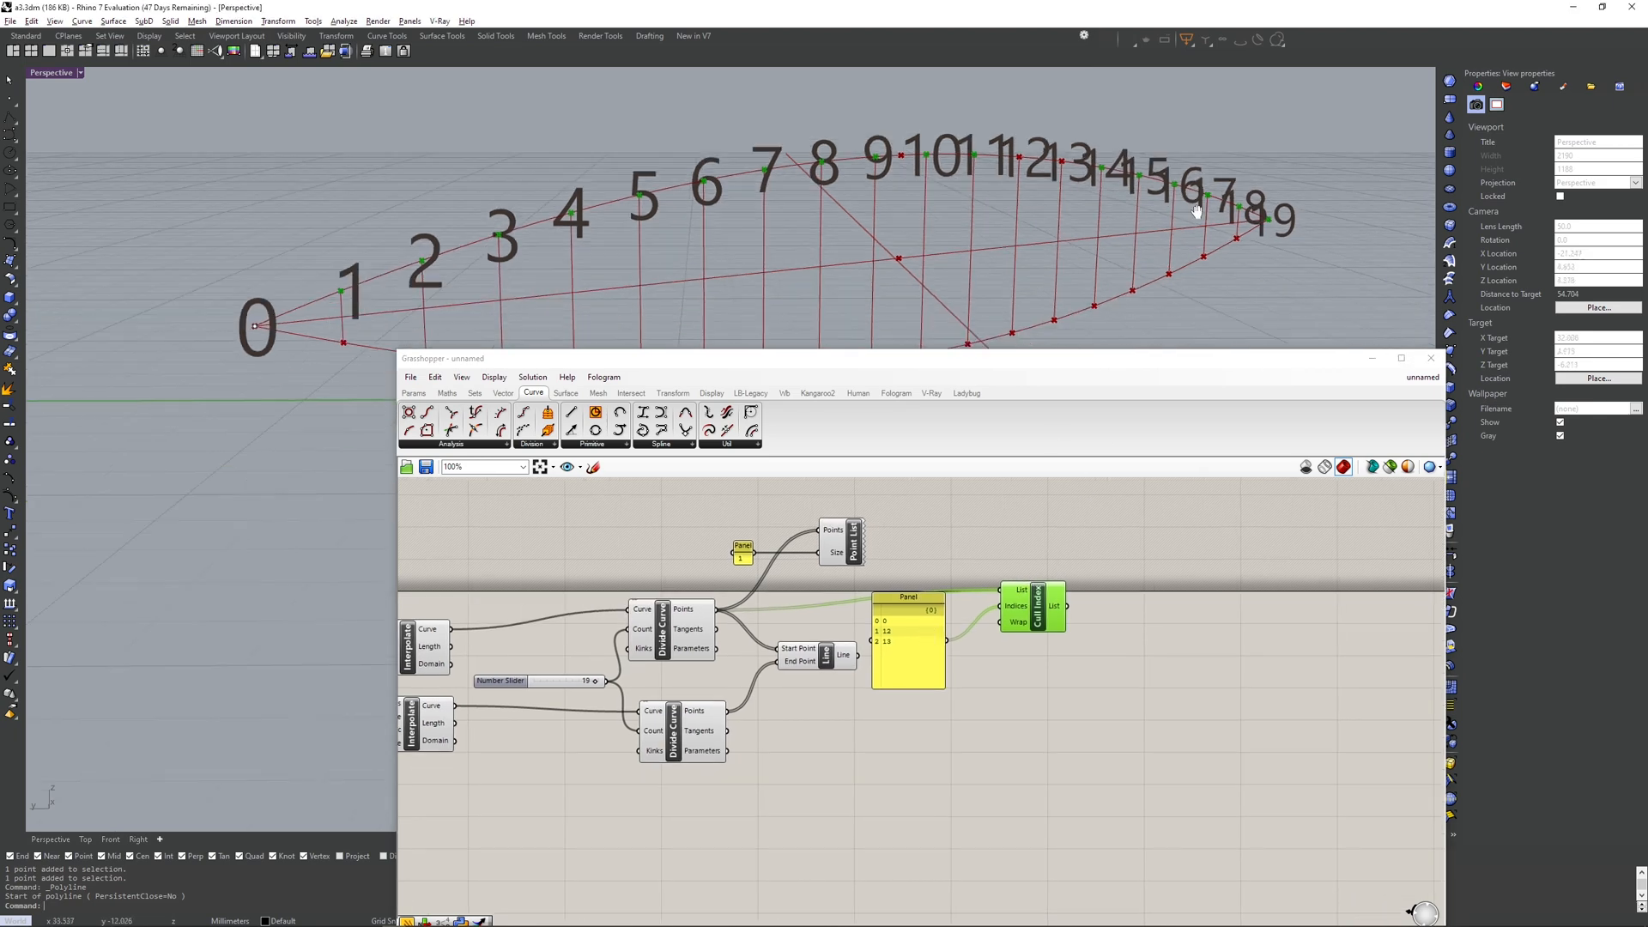
- Set the Indices Panel to 0, -1 and -2 on separate lines, without a trailing blank line
{"action": "double_click", "coordinate": [915, 627]}
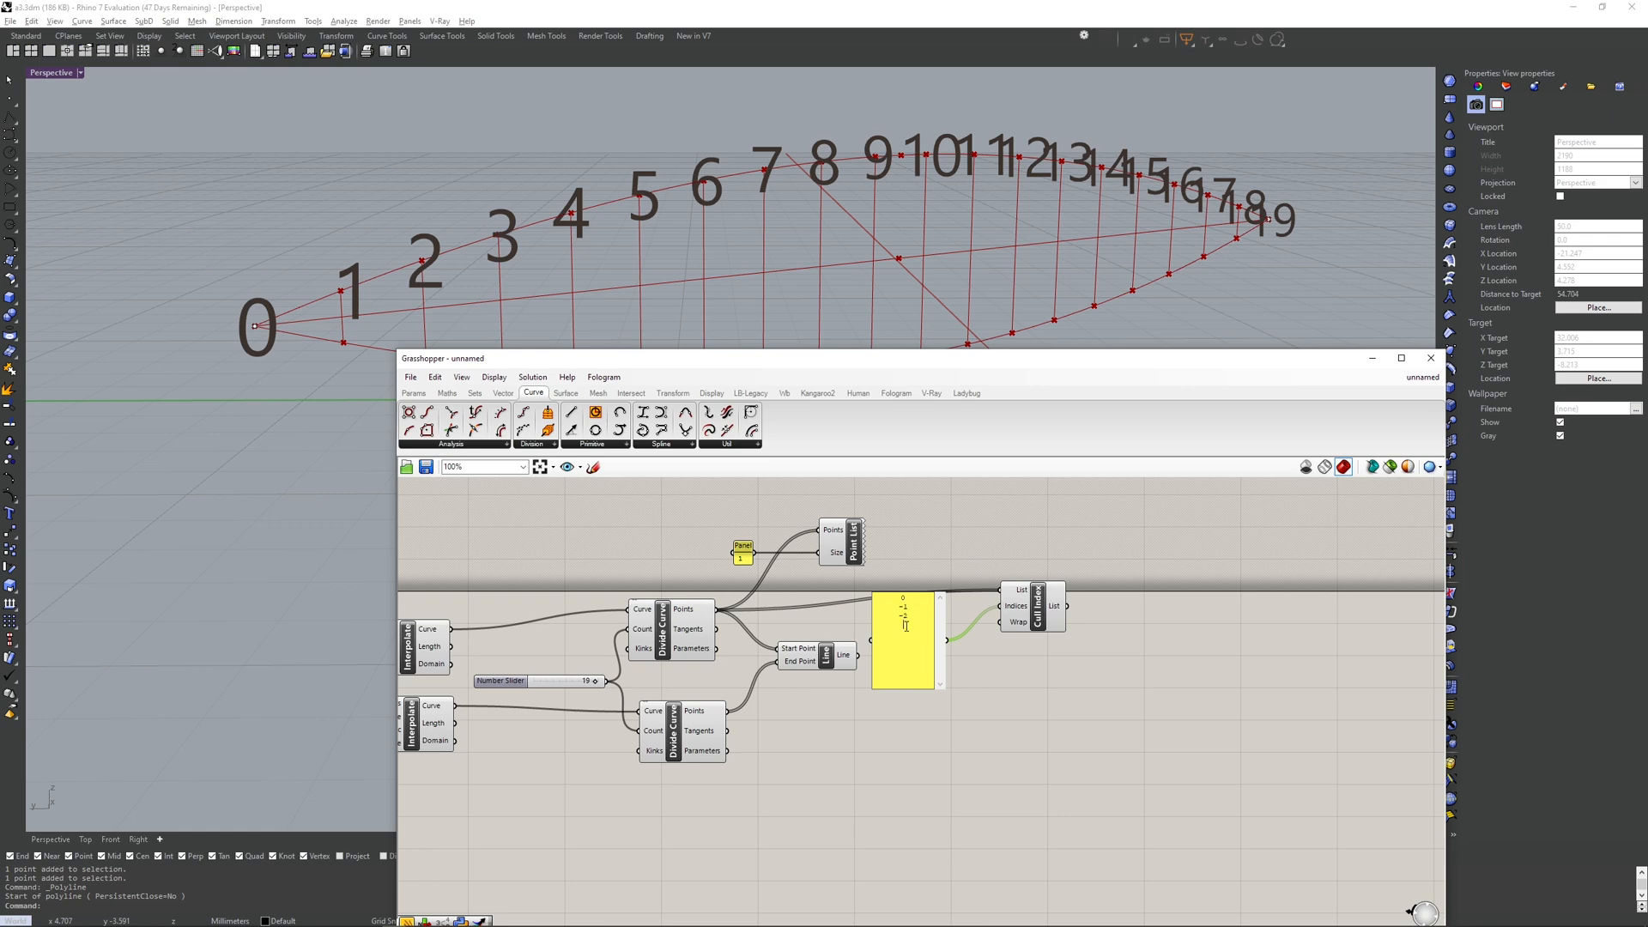
{"action": "left_click", "coordinate": [985, 652]}
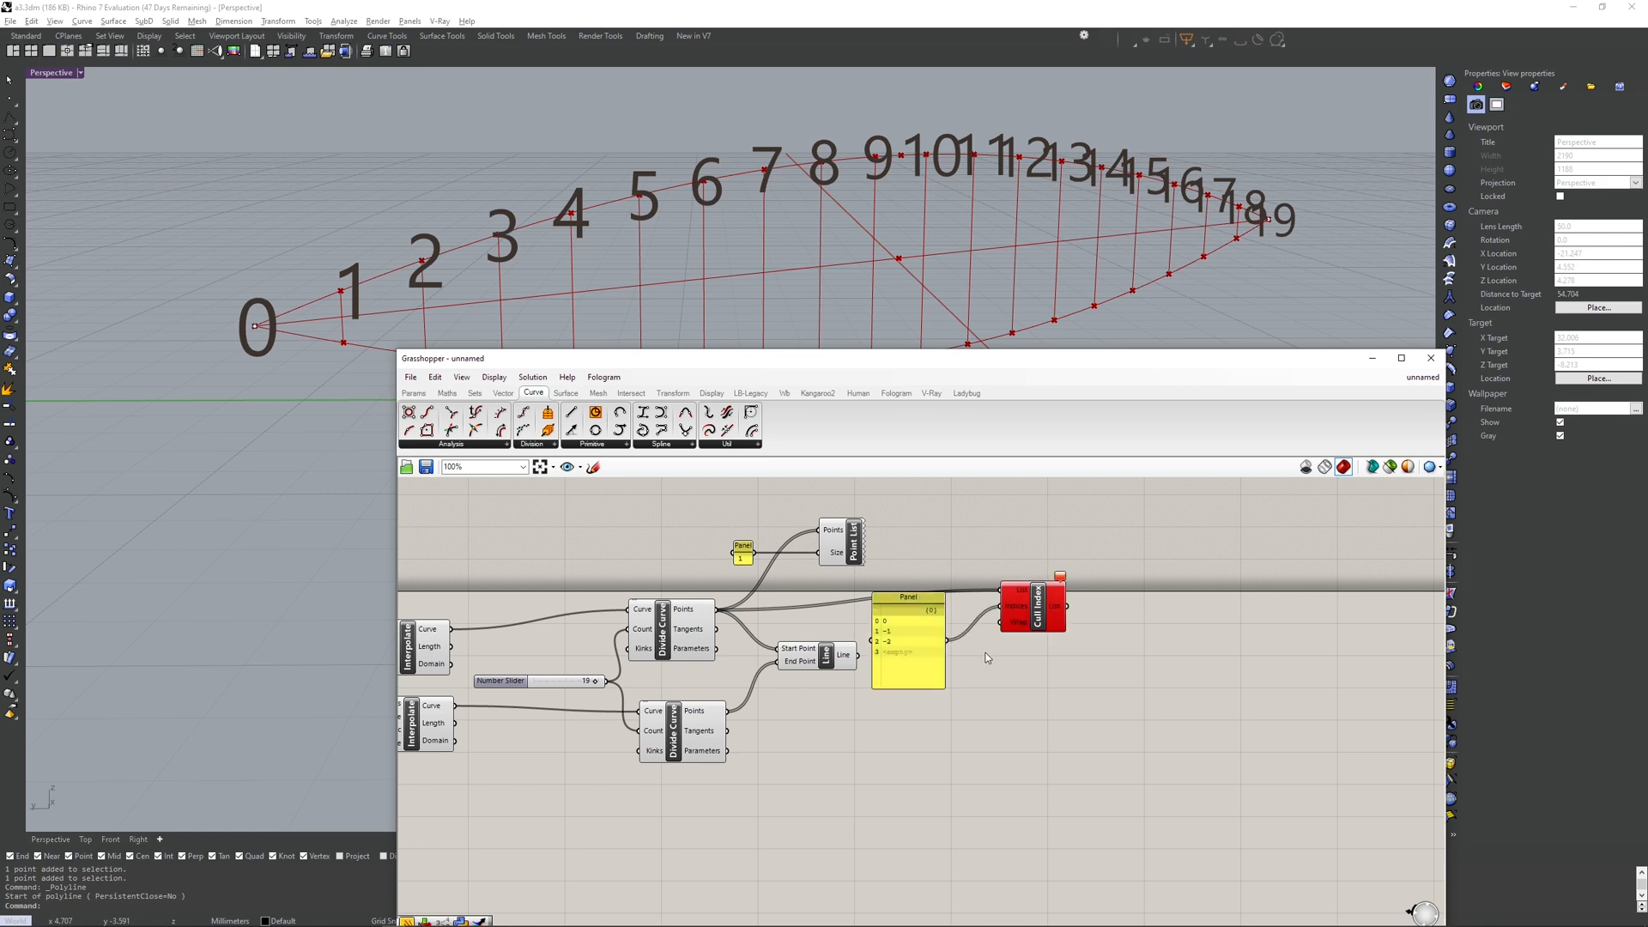
{"action": "left_click", "coordinate": [1041, 598]}
{"action": "scroll", "coordinate": [900, 660], "scroll_direction": "up", "scroll_amount": 2}
{"action": "double_click", "coordinate": [902, 650]}
{"action": "left_click", "coordinate": [919, 609]}
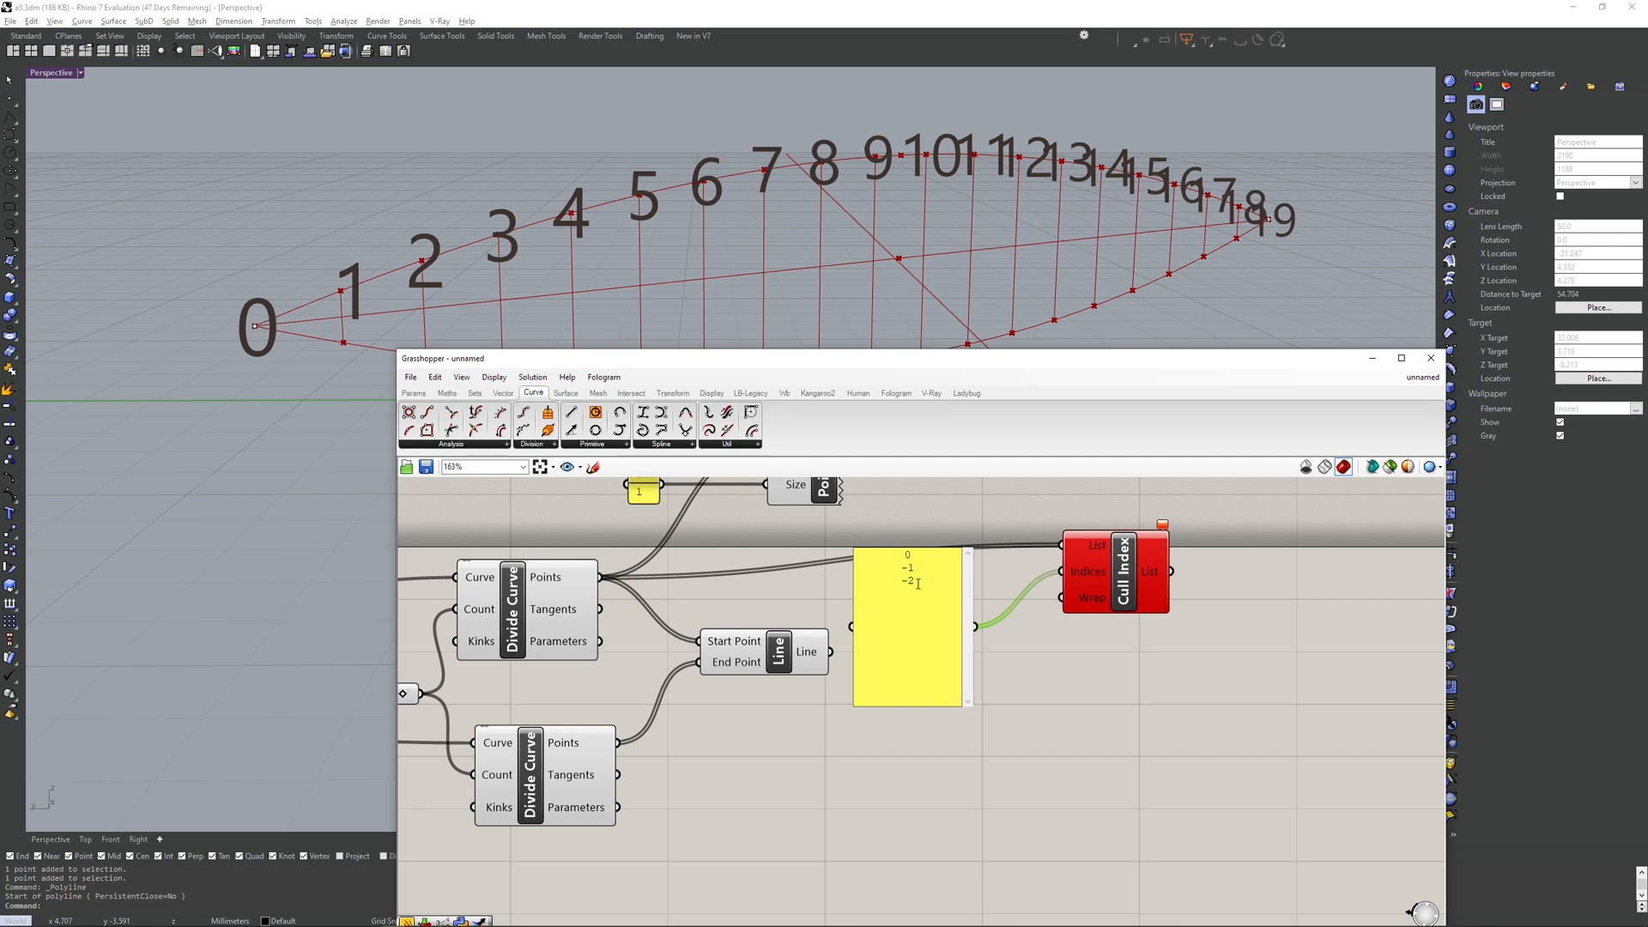
{"action": "left_click", "coordinate": [1064, 704]}
{"action": "scroll", "coordinate": [1013, 583], "scroll_direction": "down", "scroll_amount": 2}
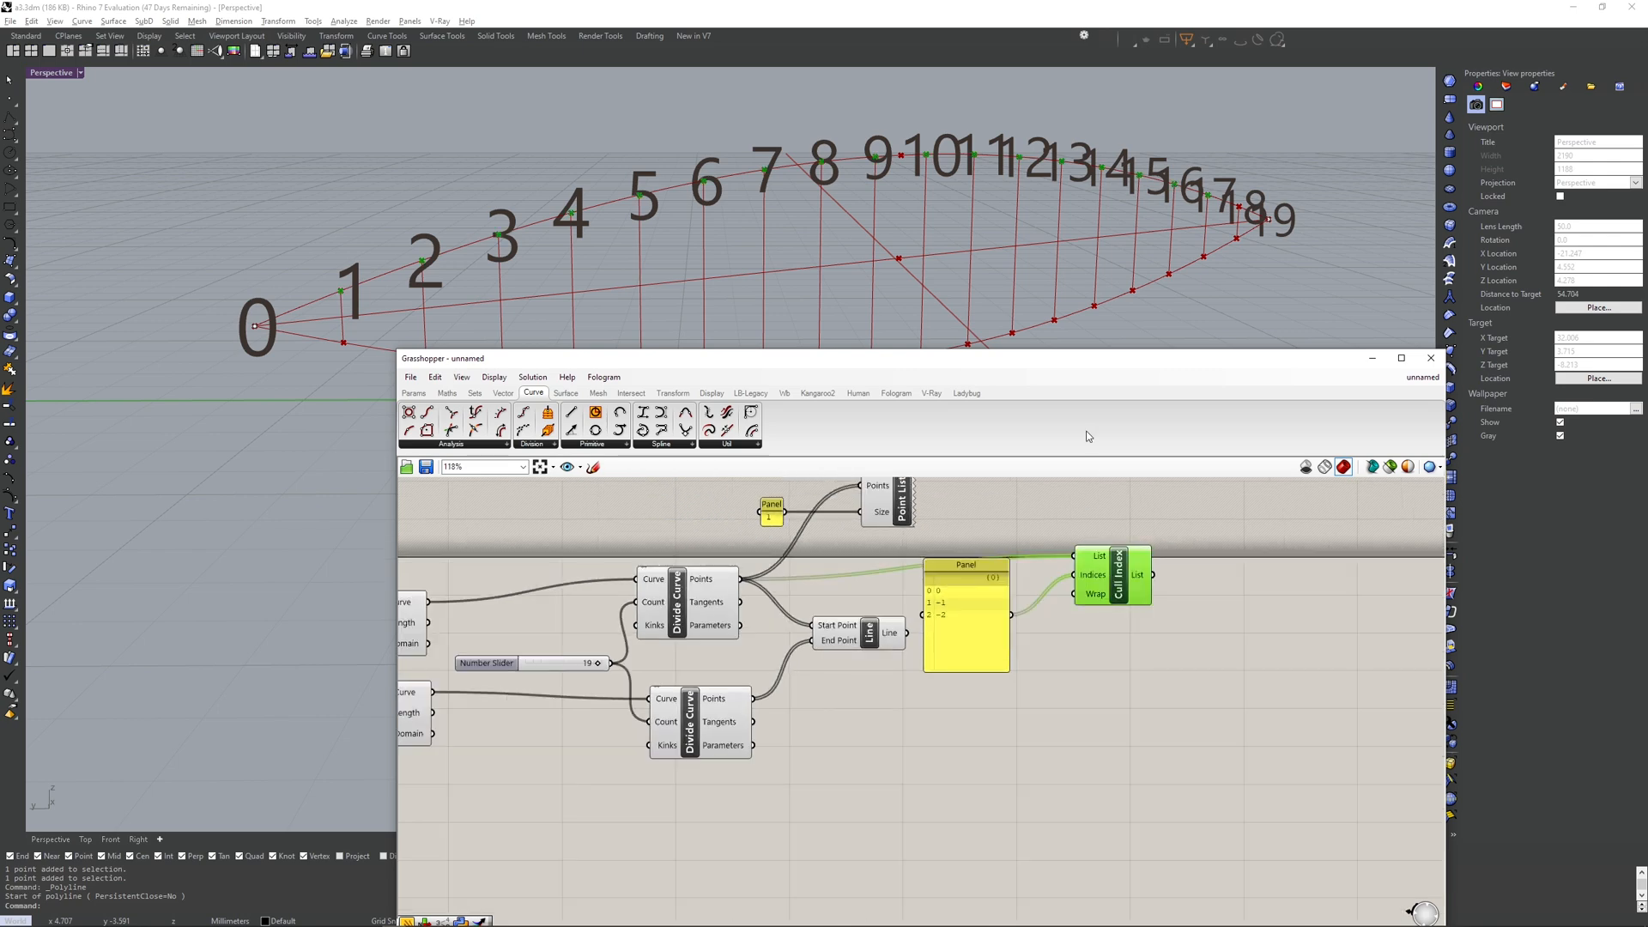
- Turn off the preview of the Point List component to hide the point numbers
{"action": "left_click", "coordinate": [888, 506]}
{"action": "middle_click", "coordinate": [888, 505]}
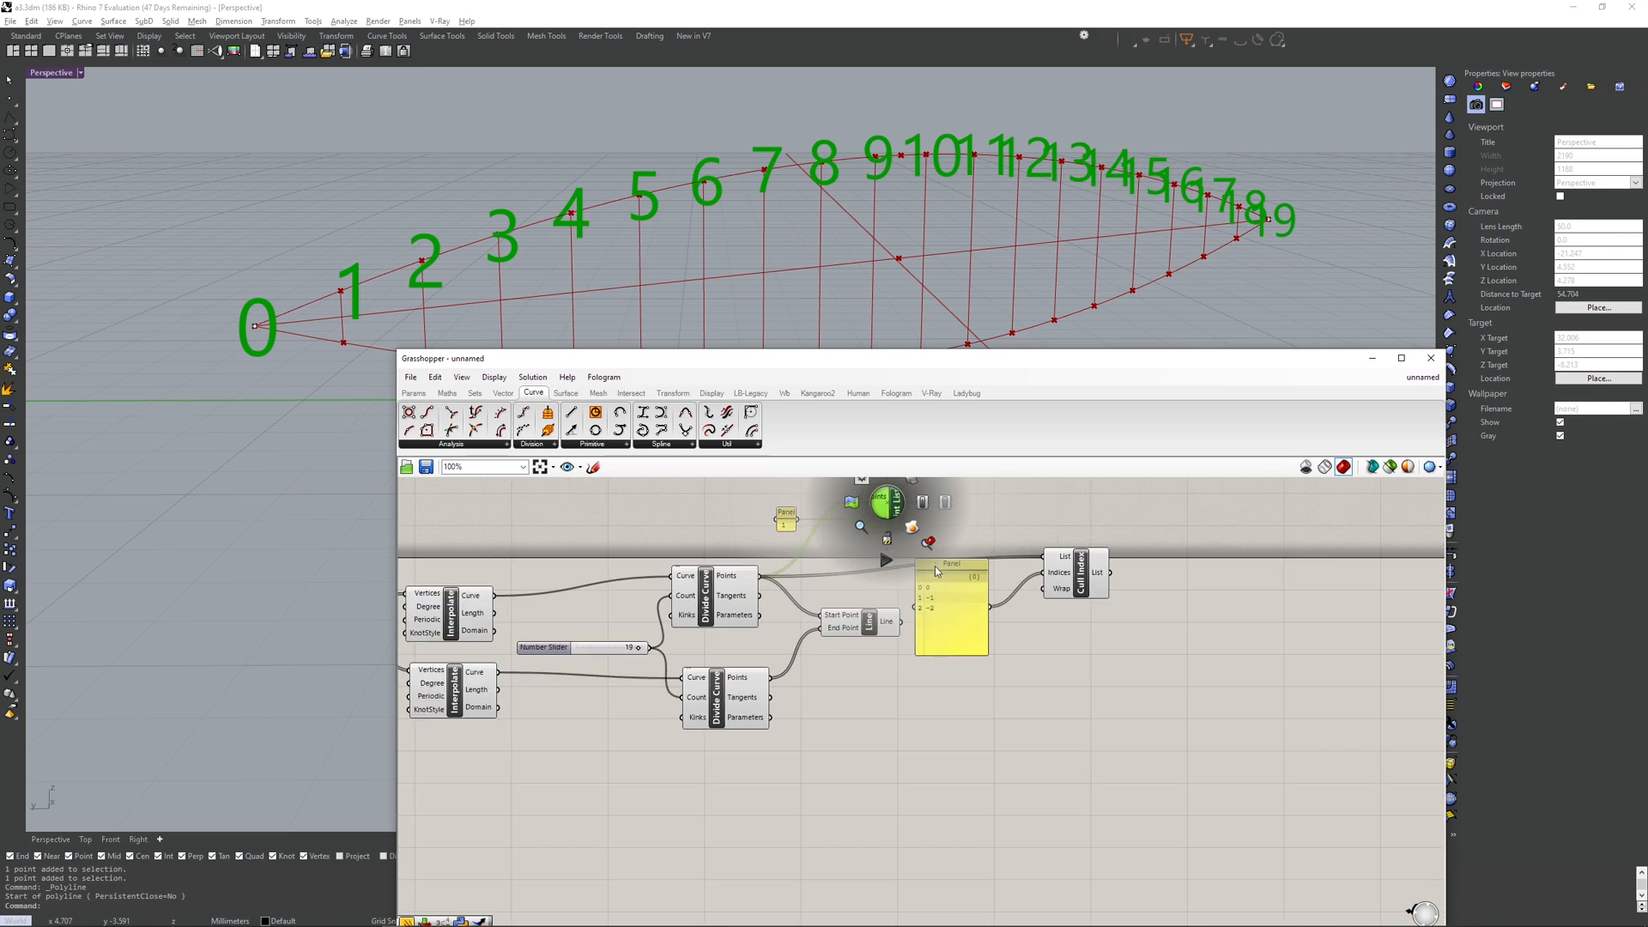
{"action": "scroll", "coordinate": [1031, 594], "scroll_direction": "up", "scroll_amount": 1}
{"action": "middle_click", "coordinate": [918, 505]}
{"action": "scroll", "coordinate": [901, 541], "scroll_direction": "down", "scroll_amount": 1}
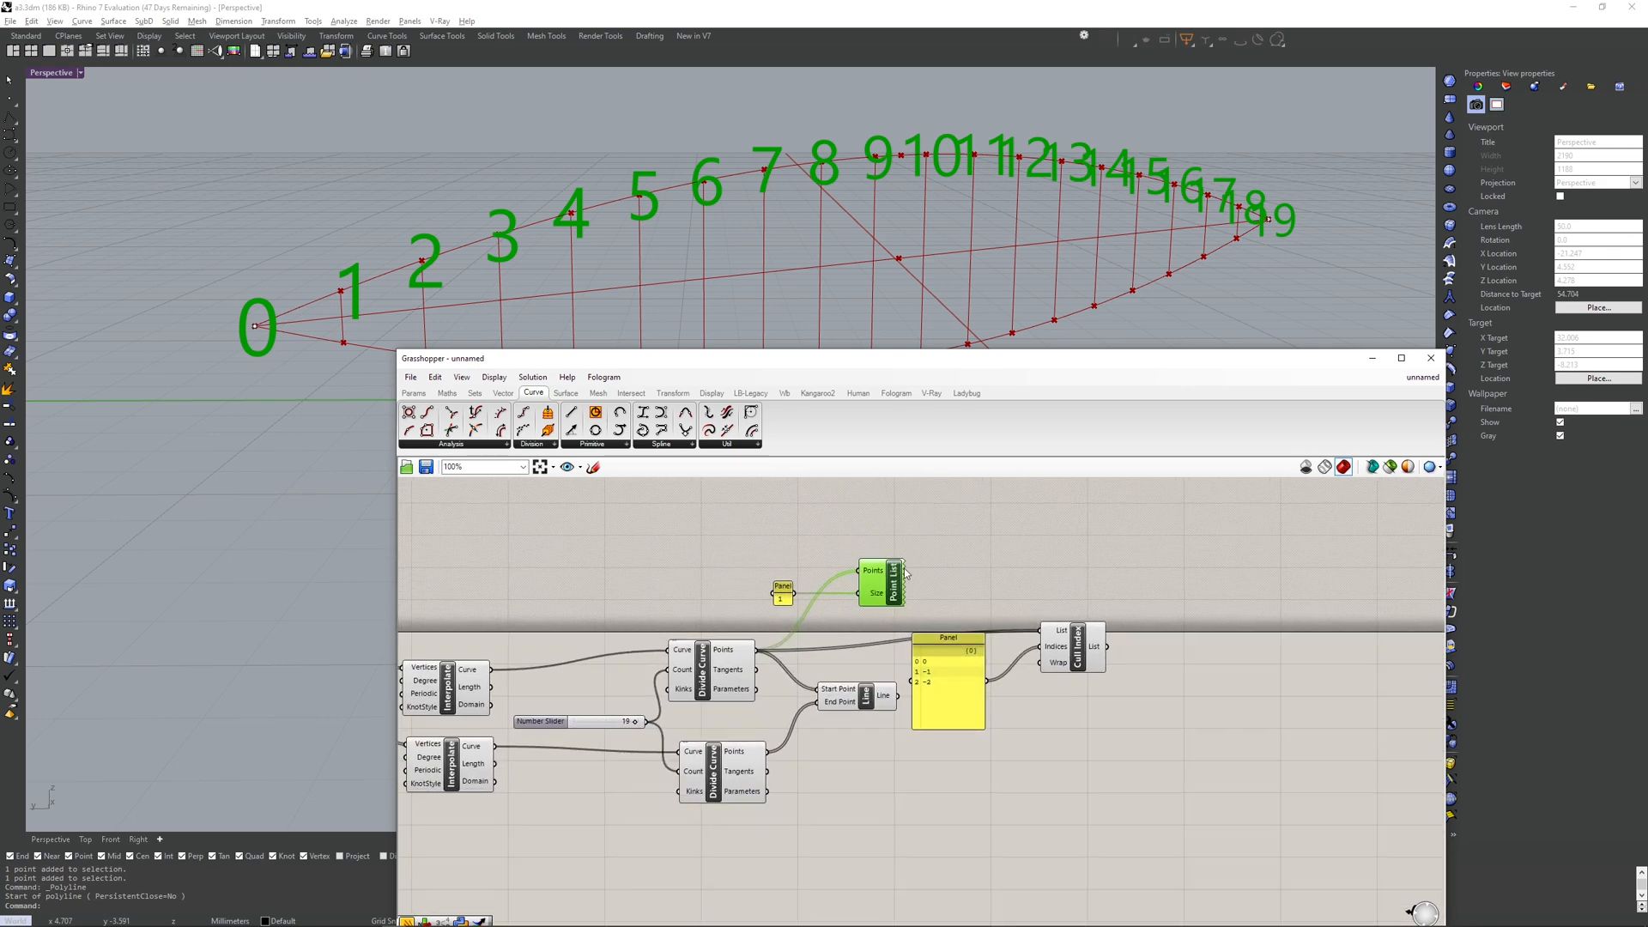
{"action": "middle_click", "coordinate": [893, 572]}
{"action": "scroll", "coordinate": [996, 533], "scroll_direction": "up", "scroll_amount": 2}
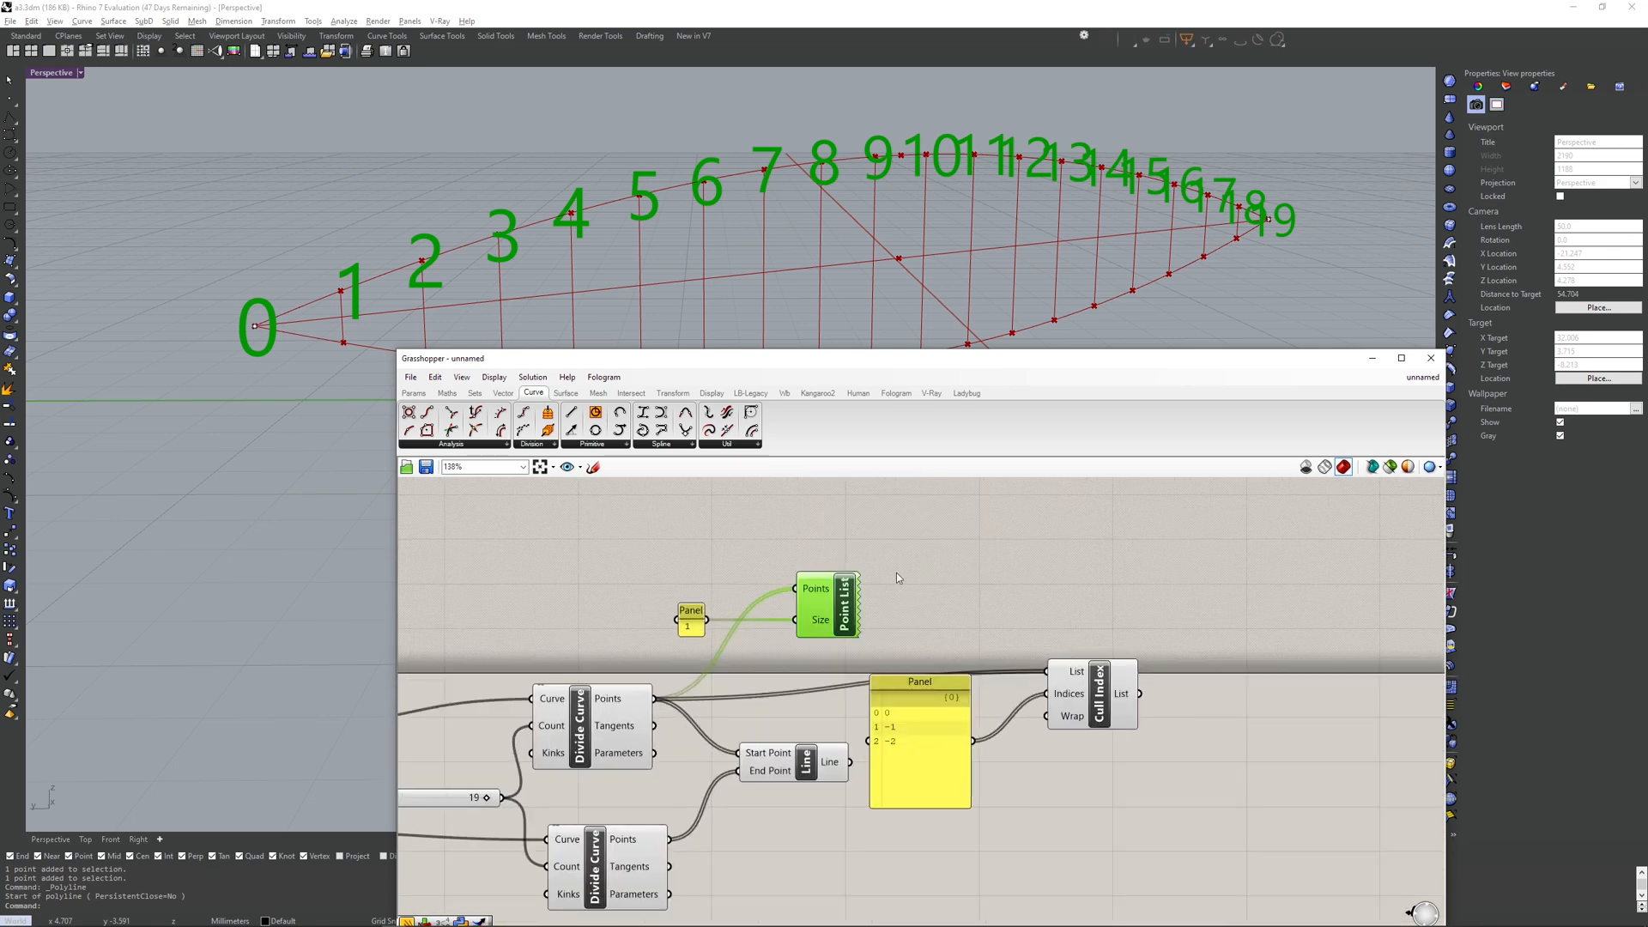
{"action": "middle_click", "coordinate": [824, 605]}
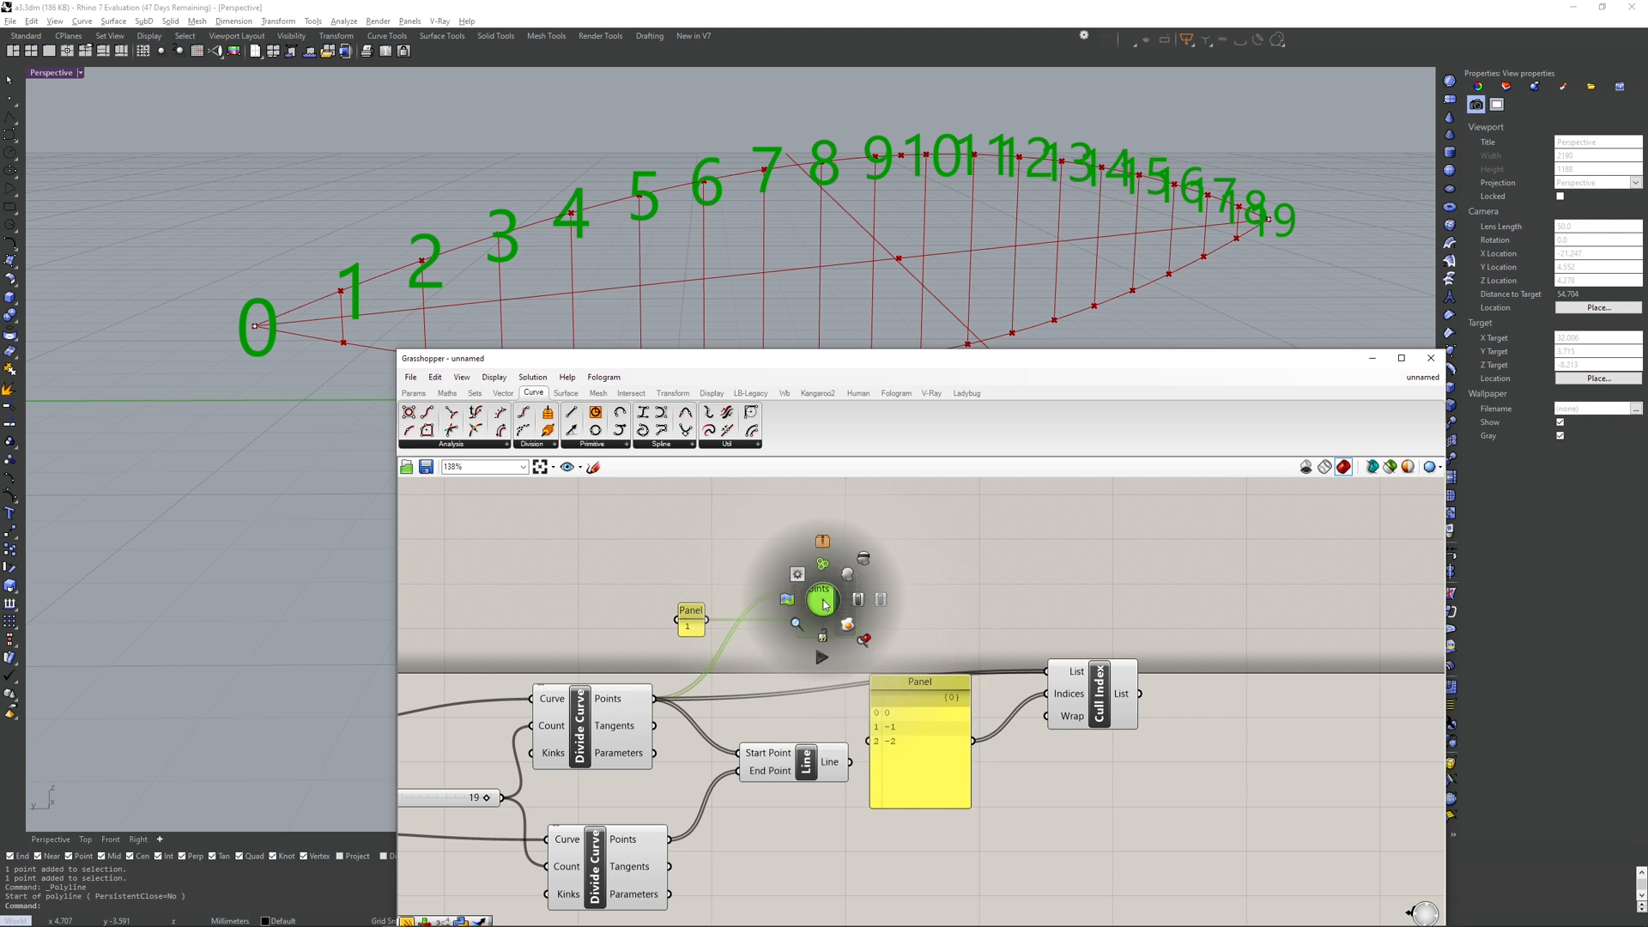
{"action": "left_click", "coordinate": [865, 562]}
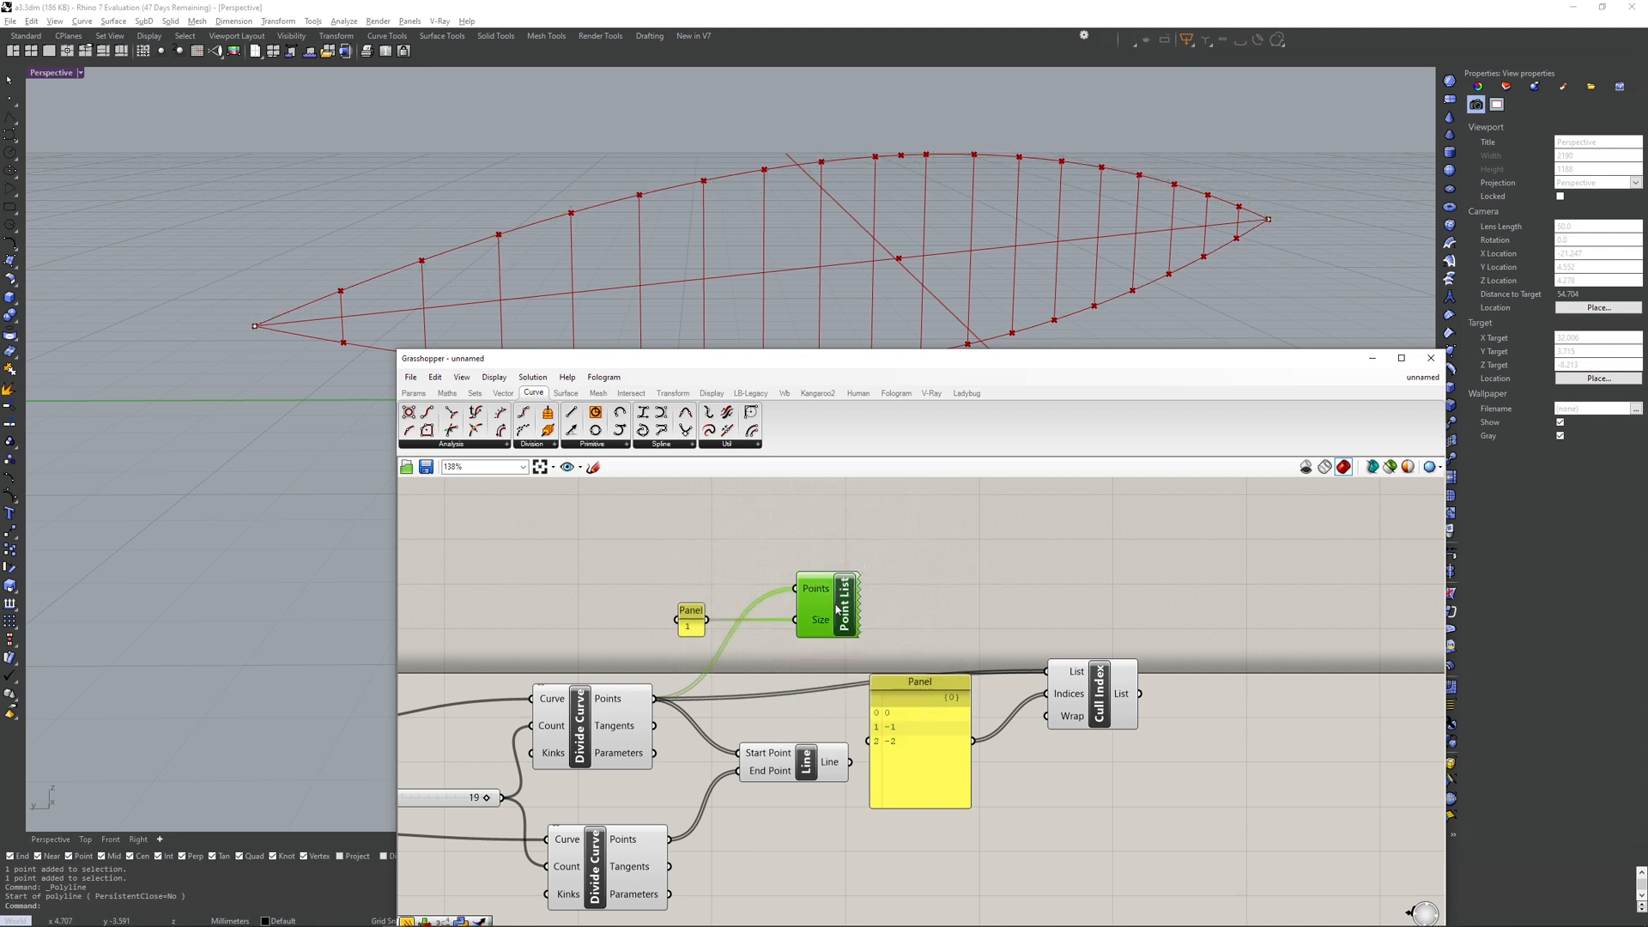
{"action": "left_click", "coordinate": [960, 520]}
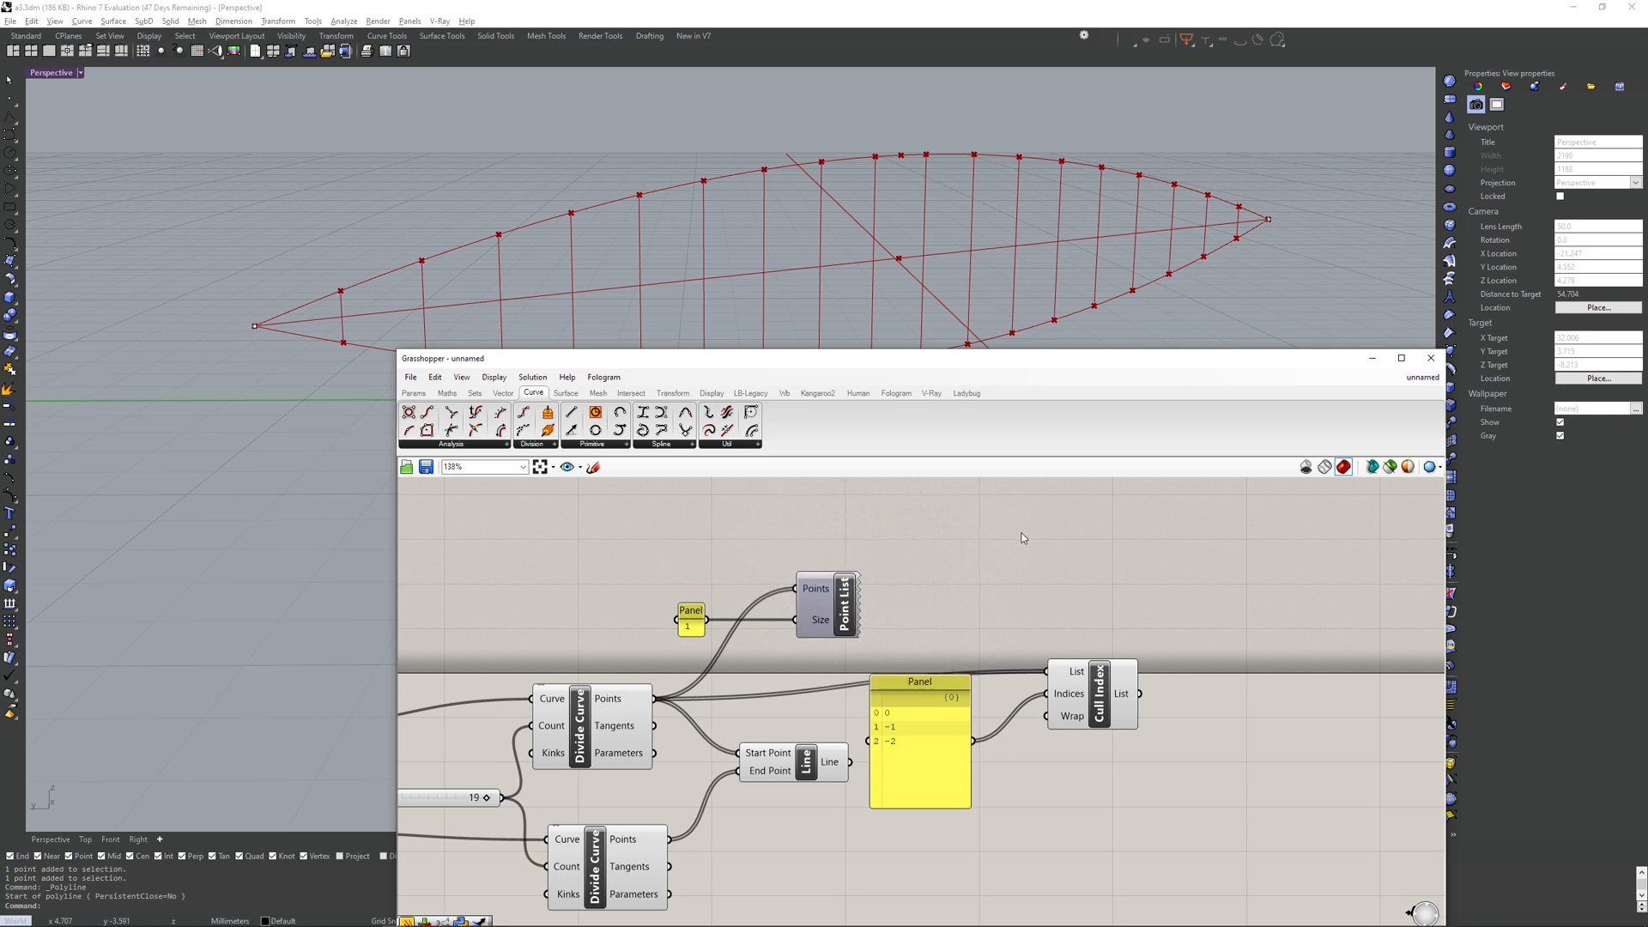
- Switch the canvas components to being drawn with icons instead of names
{"action": "scroll", "coordinate": [1005, 536], "scroll_direction": "down", "scroll_amount": 2}
{"action": "right_click_drag", "start_coordinate": [981, 540], "coordinate": [1112, 523]}
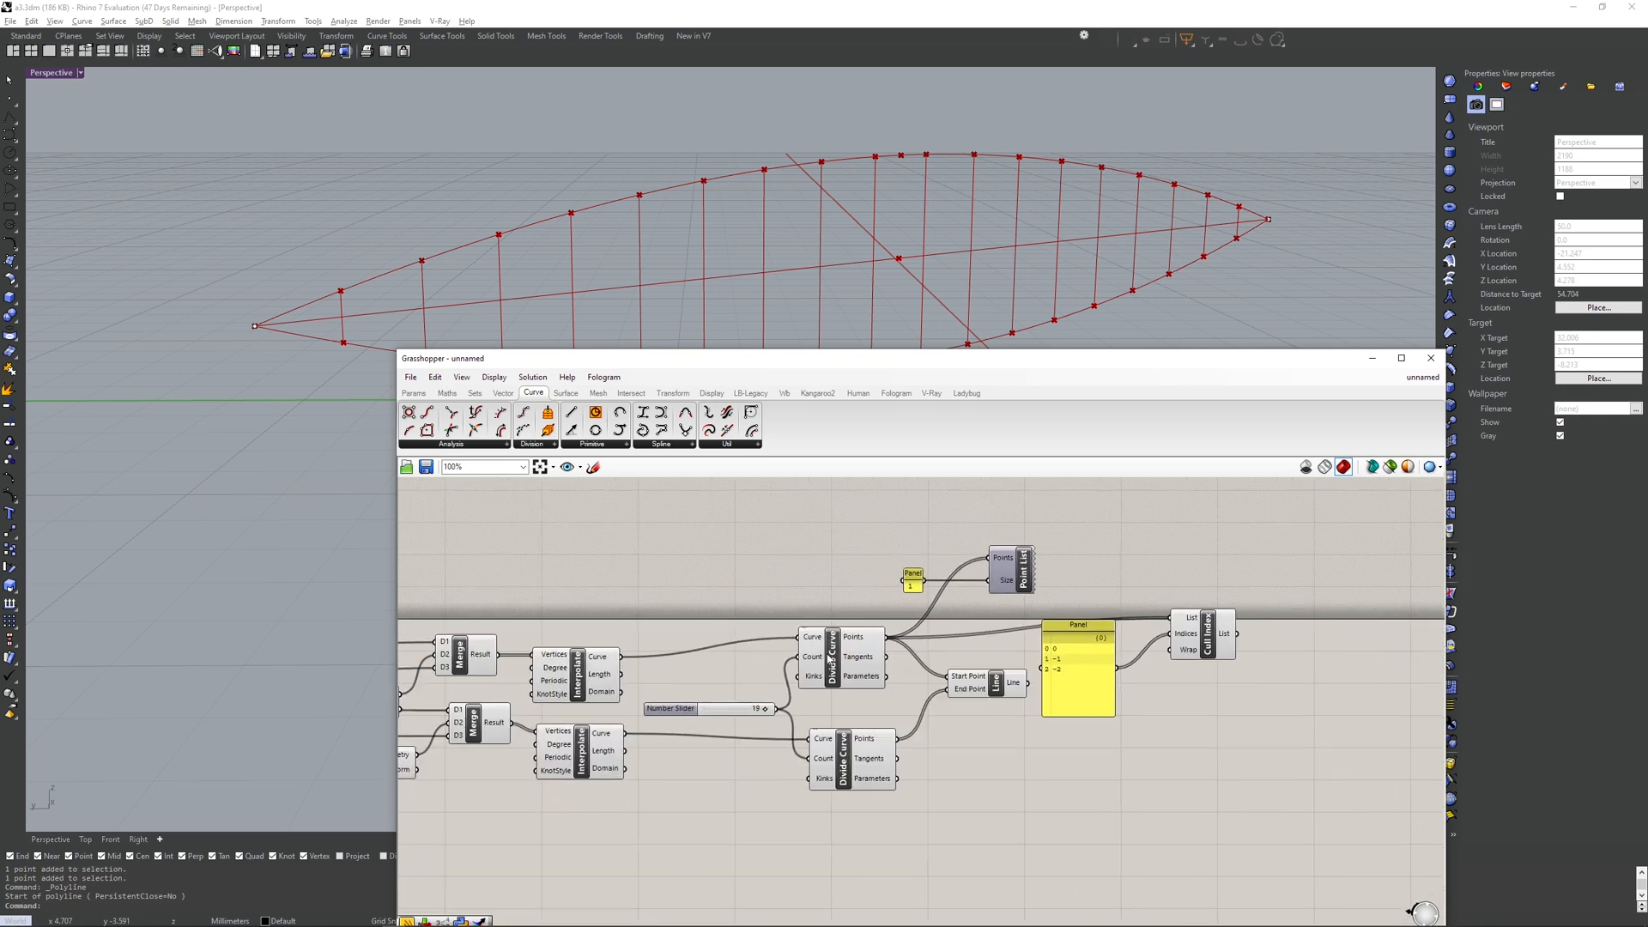
{"action": "right_click_drag", "start_coordinate": [829, 658], "coordinate": [929, 639]}
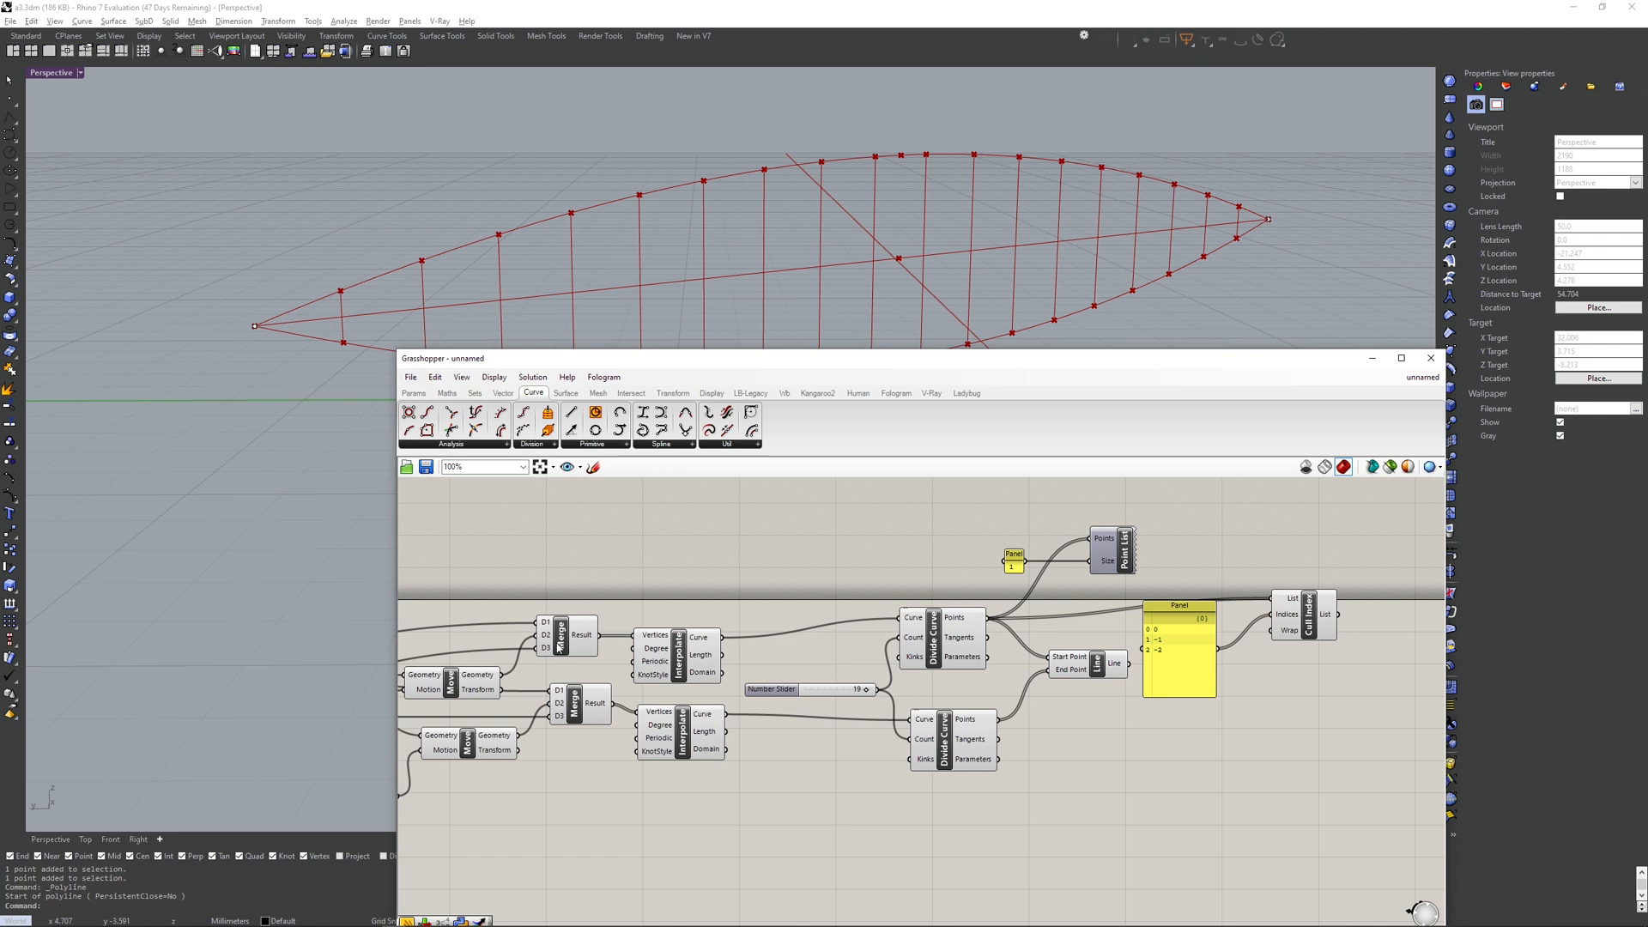
{"action": "left_click", "coordinate": [493, 377]}
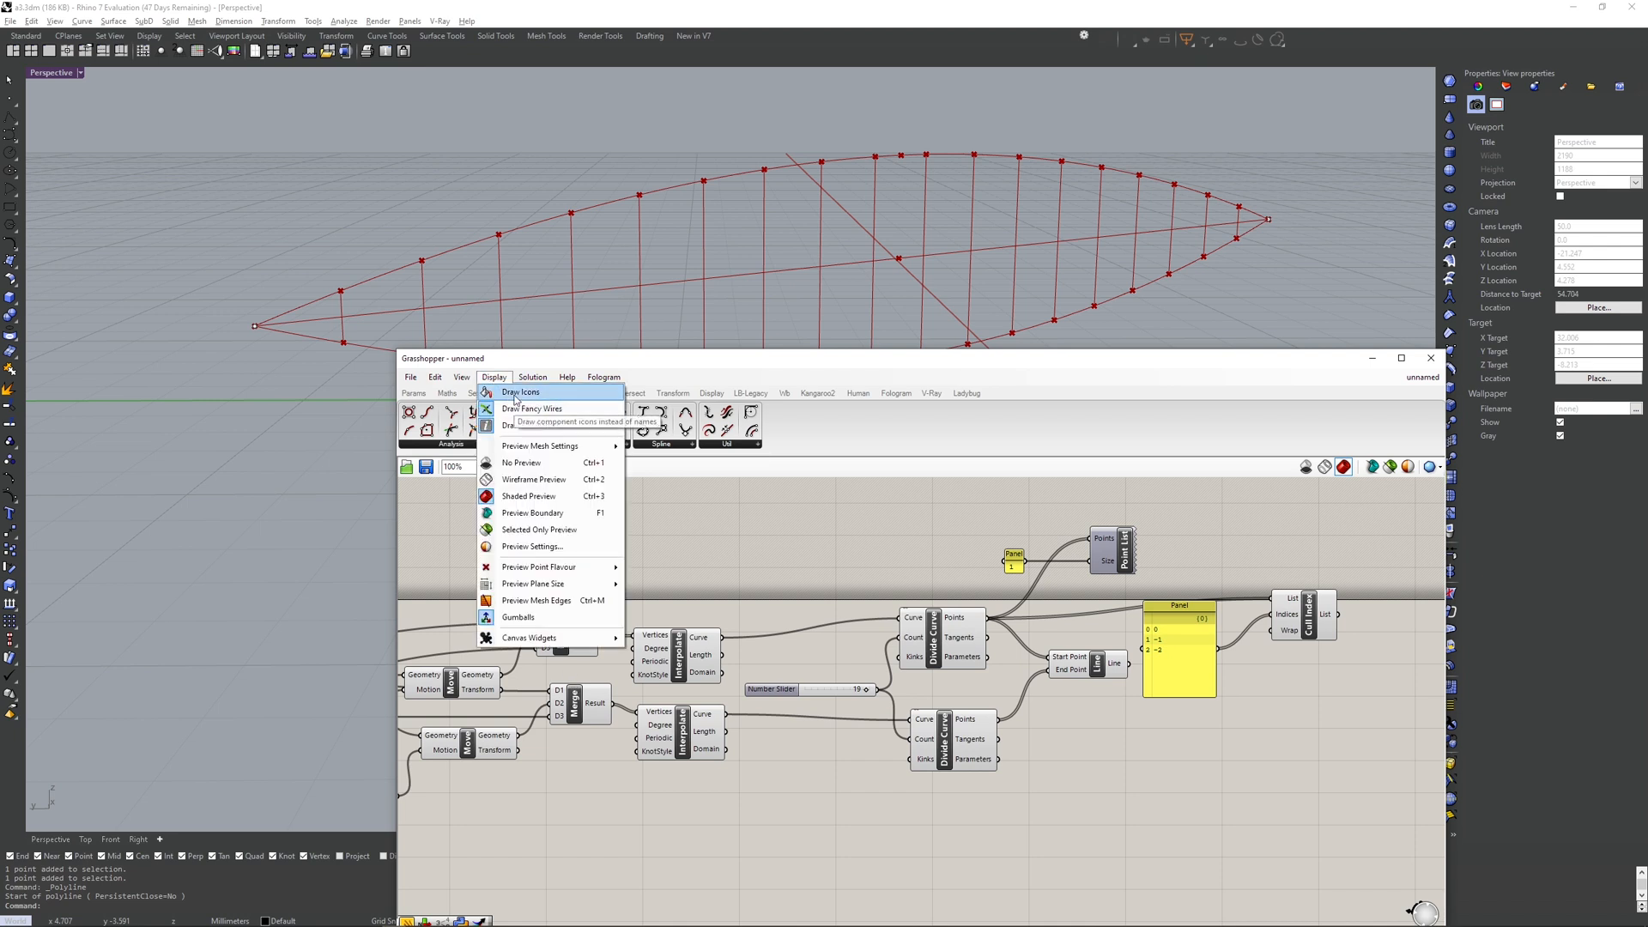
{"action": "left_click", "coordinate": [518, 392]}
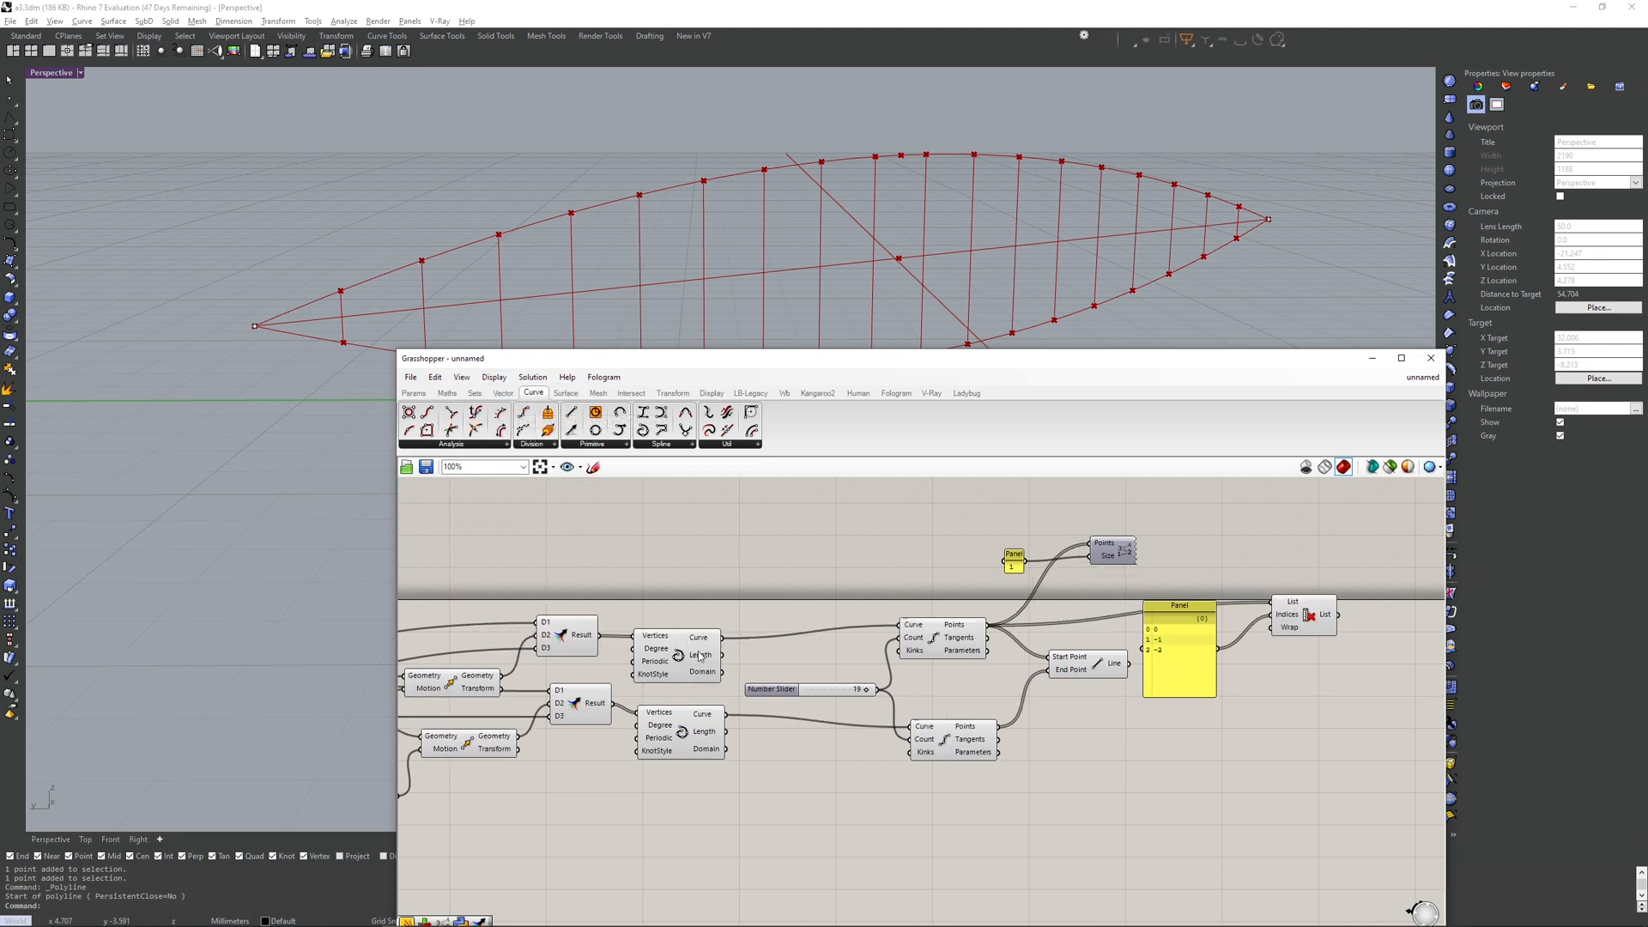
- Toggle fancy wire drawing off and back on to compare the canvas wire styles
{"action": "left_click", "coordinate": [493, 377]}
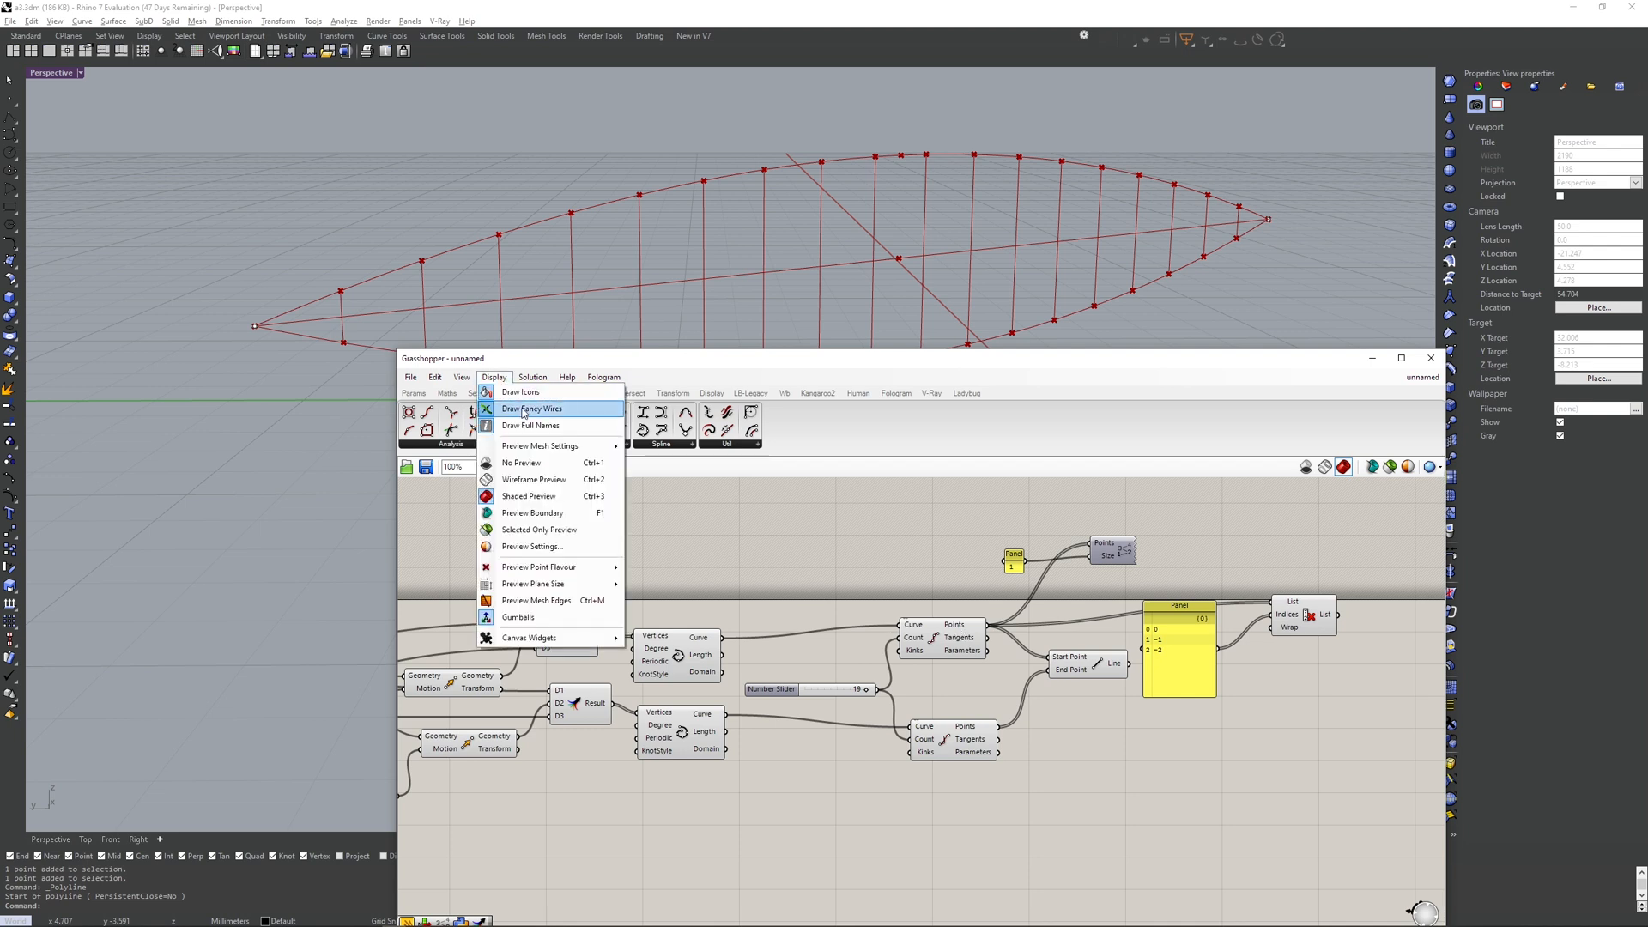
{"action": "left_click", "coordinate": [525, 410]}
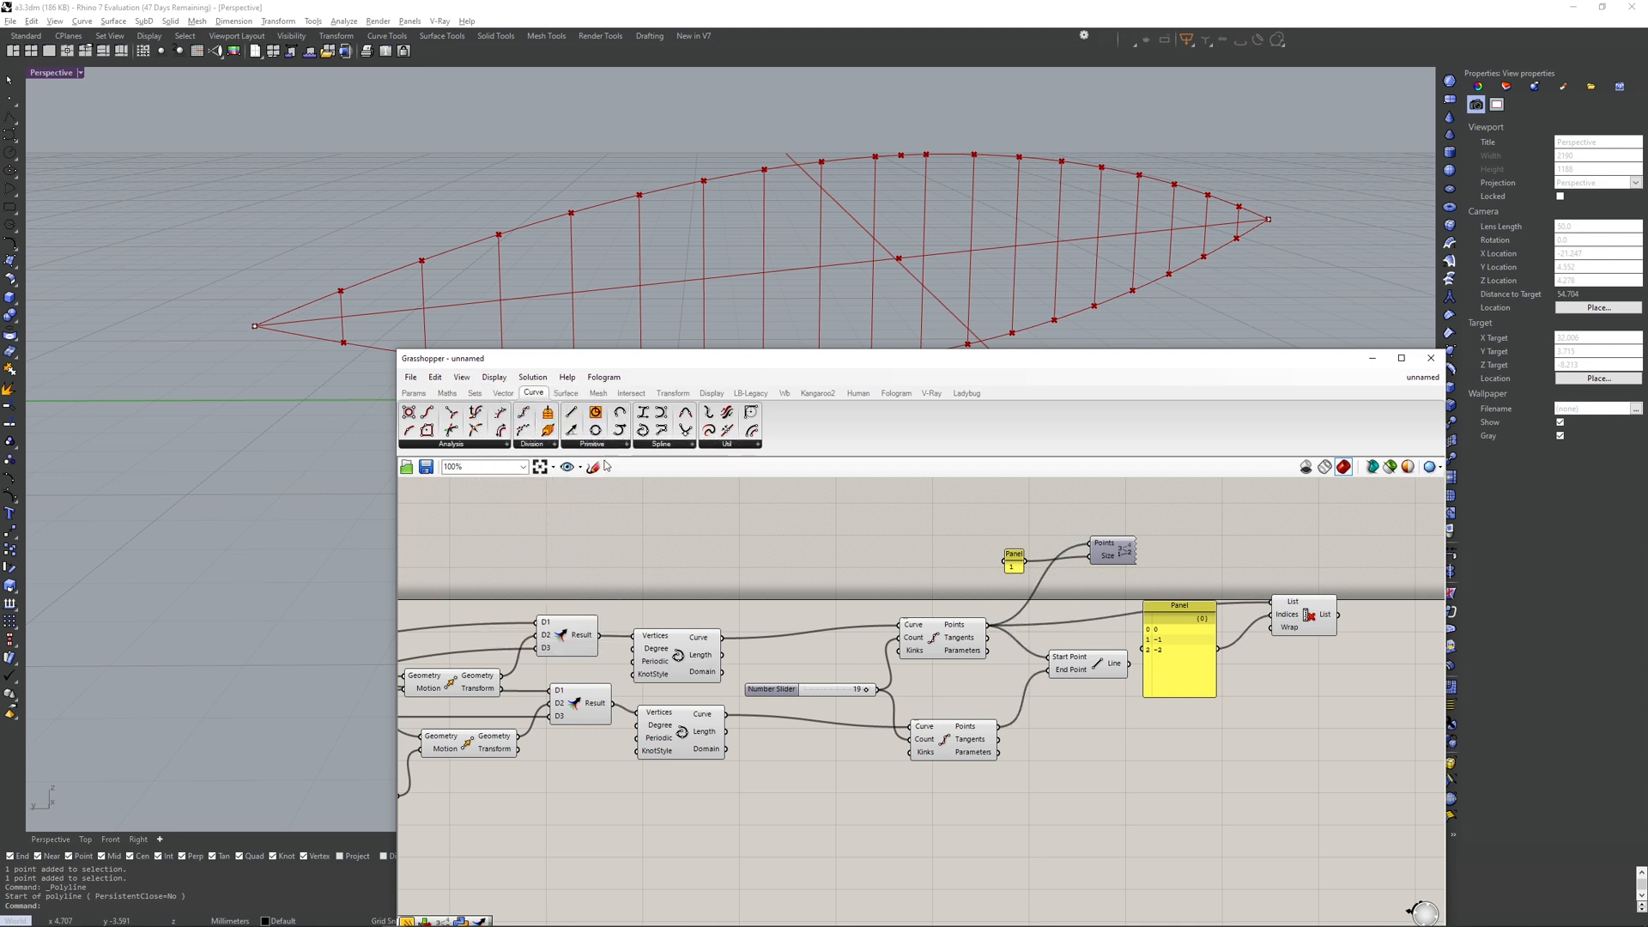
{"action": "left_click", "coordinate": [507, 381]}
{"action": "left_click", "coordinate": [530, 411]}
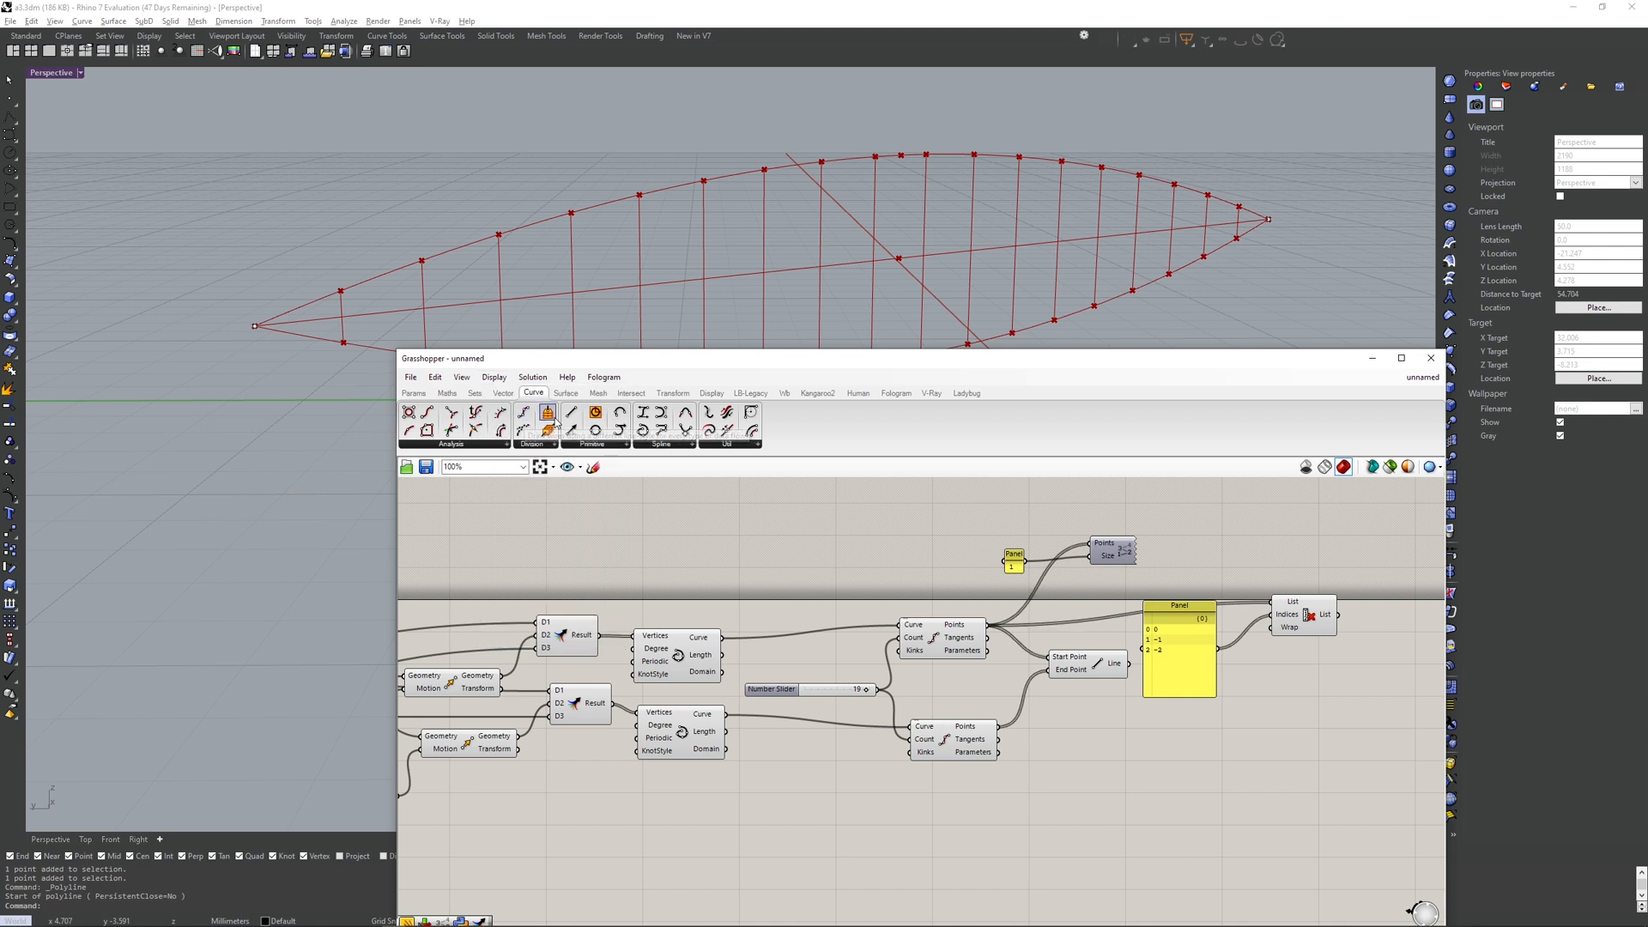
- Turn off full names and icon drawing so the canvas components show abbreviated text labels
{"action": "left_click", "coordinate": [495, 377]}
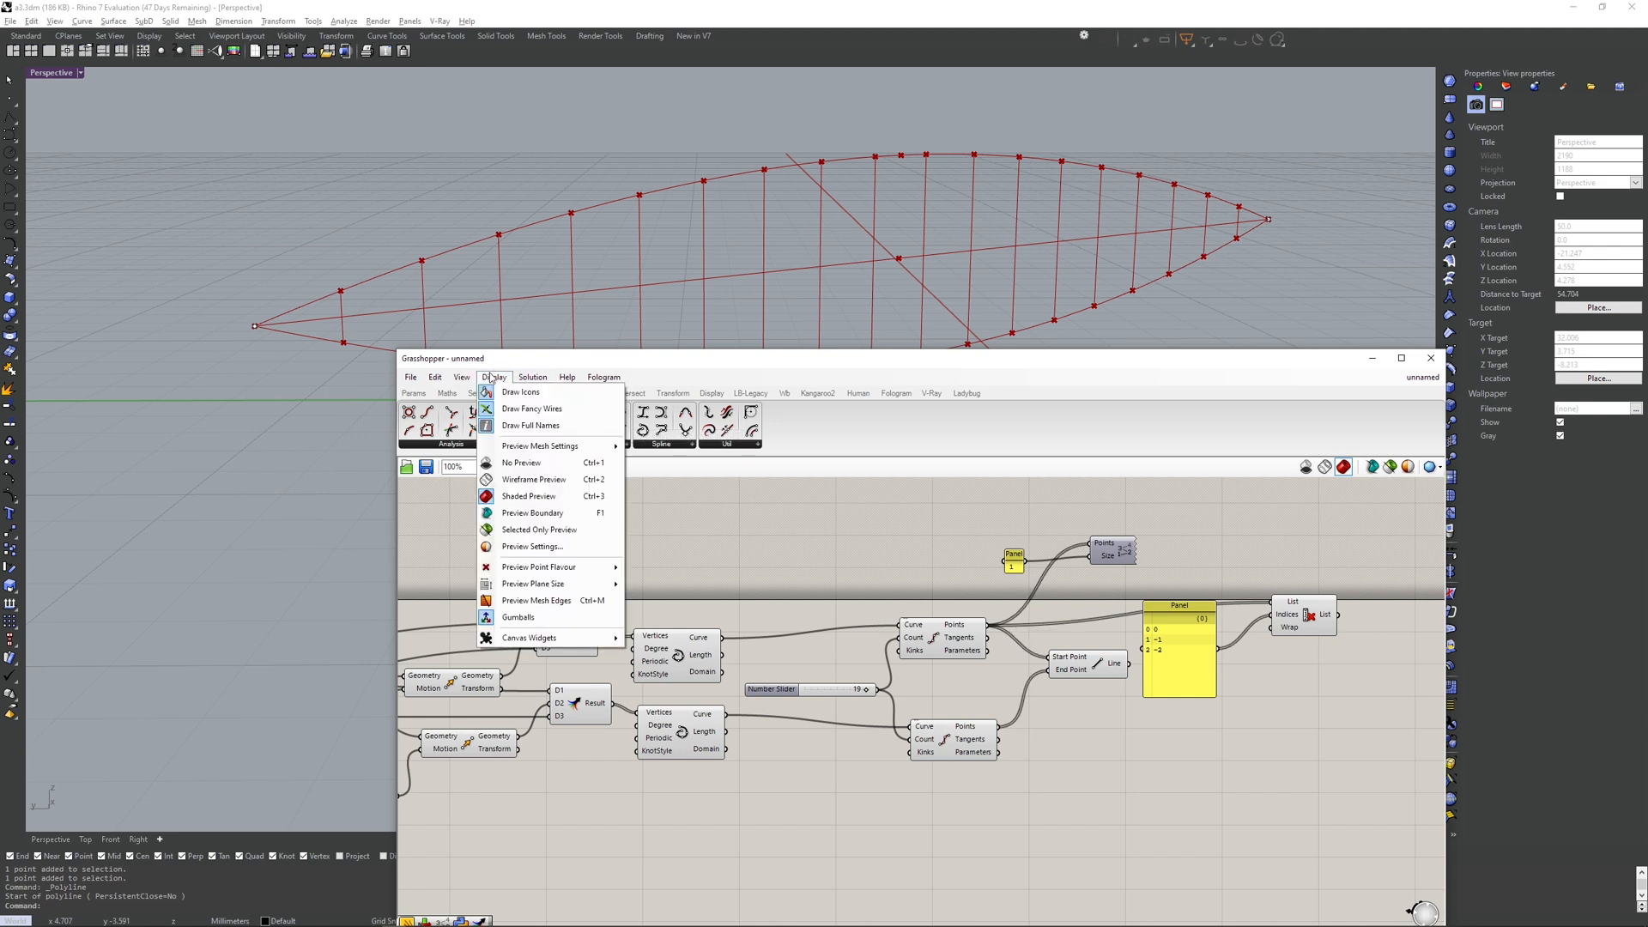
{"action": "left_click", "coordinate": [524, 427]}
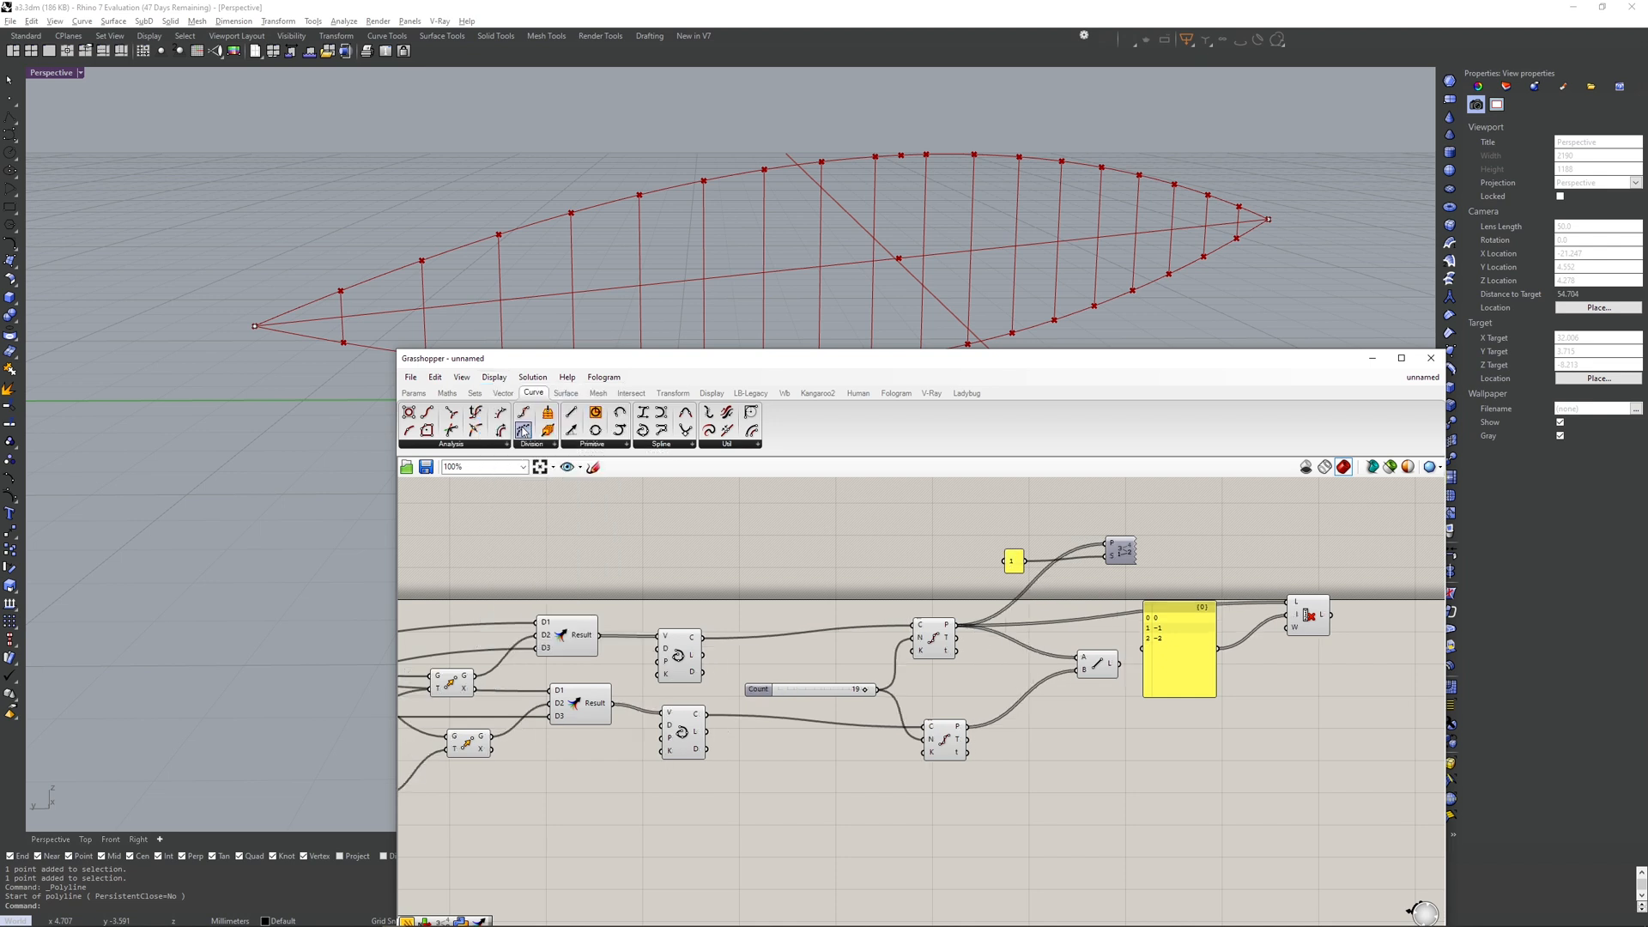
{"action": "left_click", "coordinate": [495, 378]}
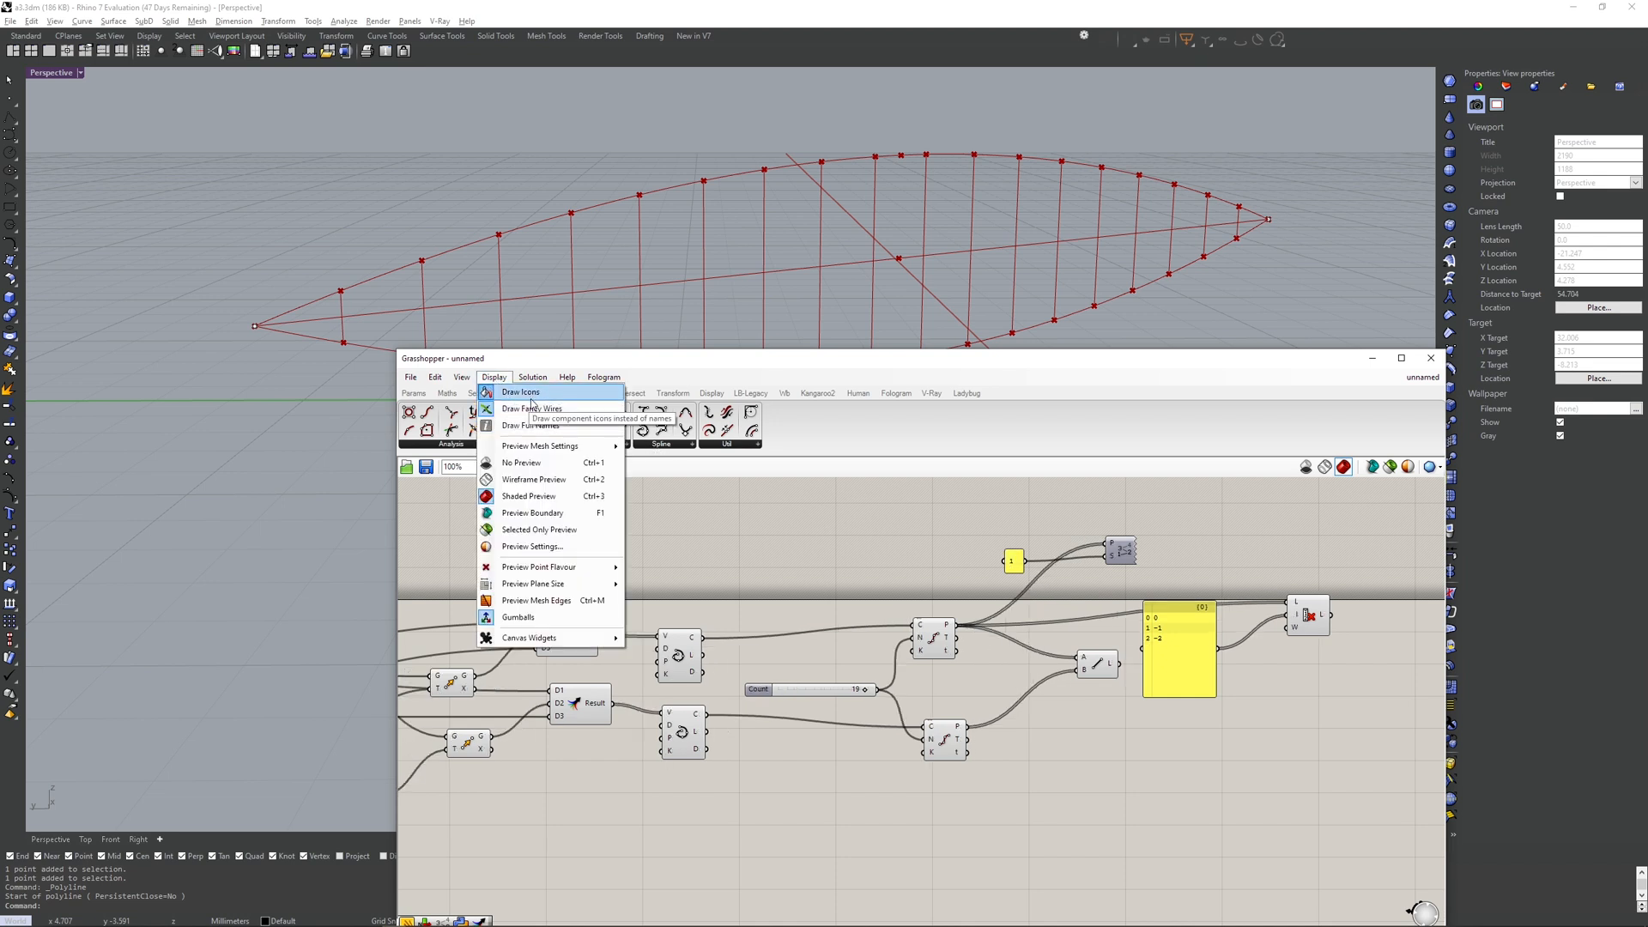
{"action": "left_click", "coordinate": [528, 395]}
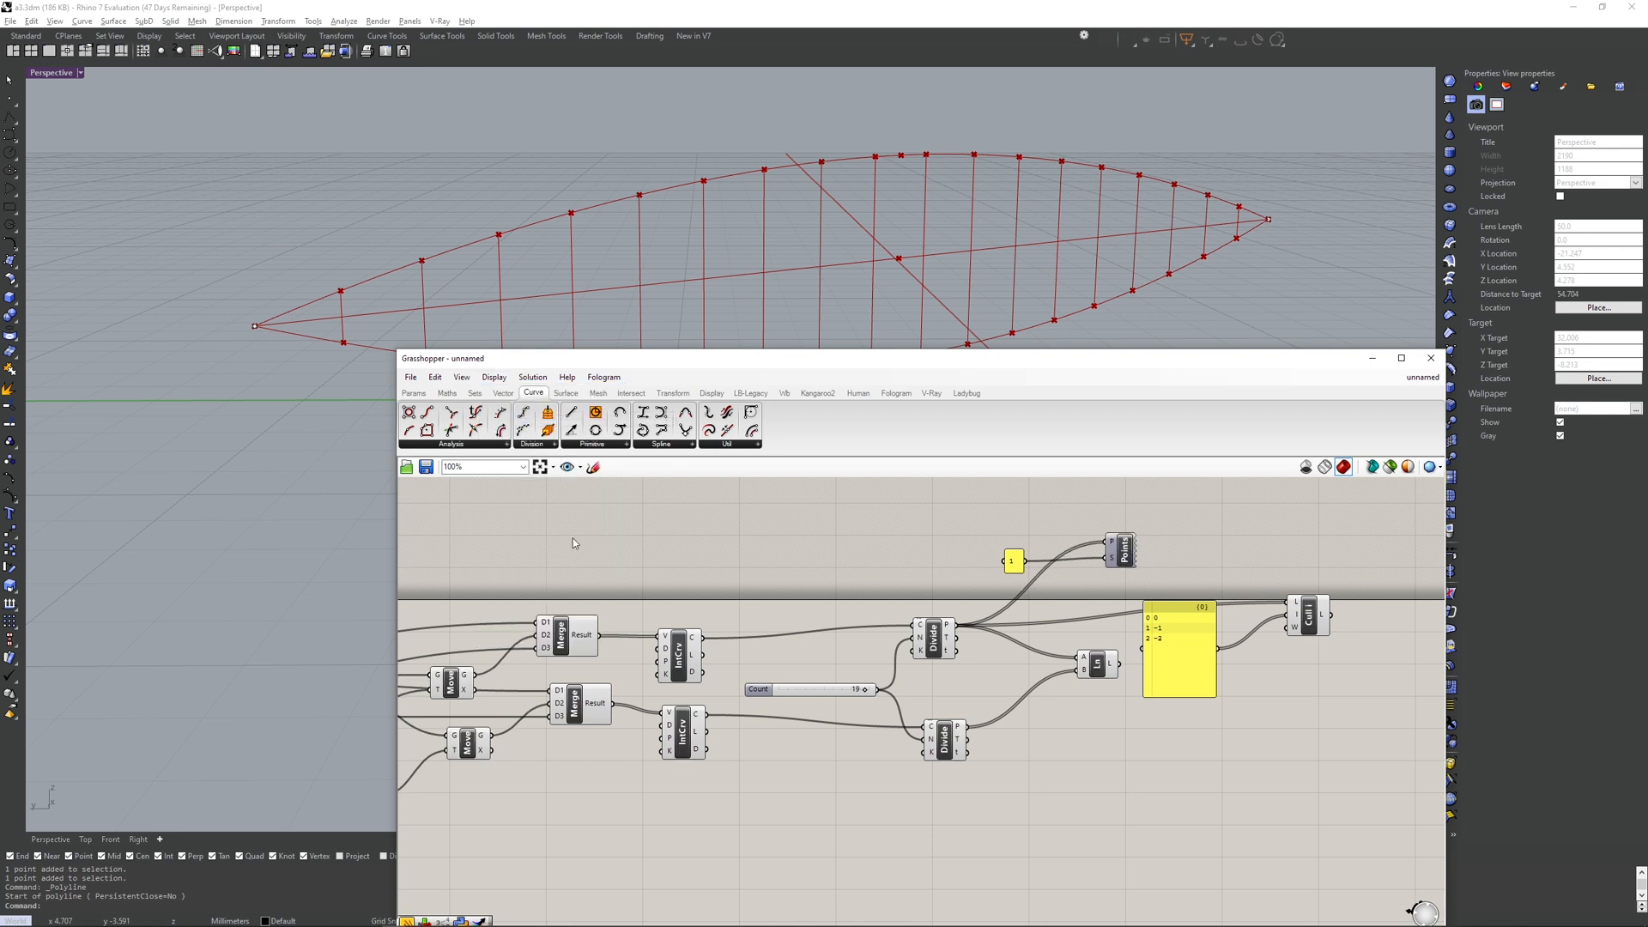
- Turn on the drawing of full names for the components and their inputs and outputs
{"action": "left_click", "coordinate": [495, 377]}
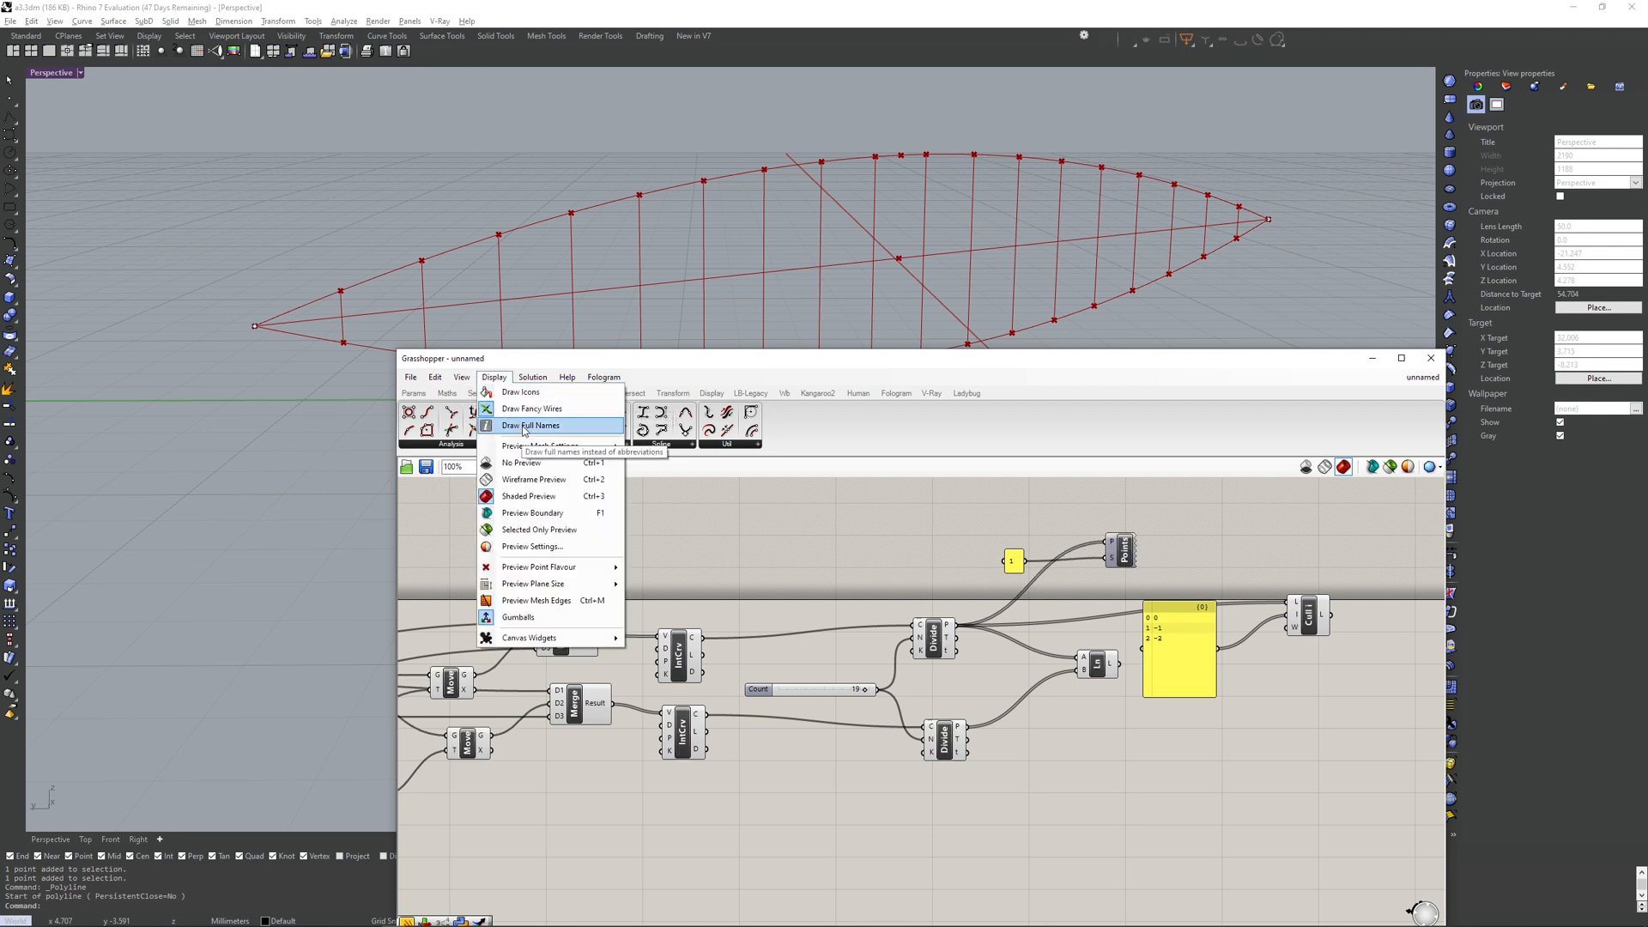
{"action": "left_click", "coordinate": [526, 427]}
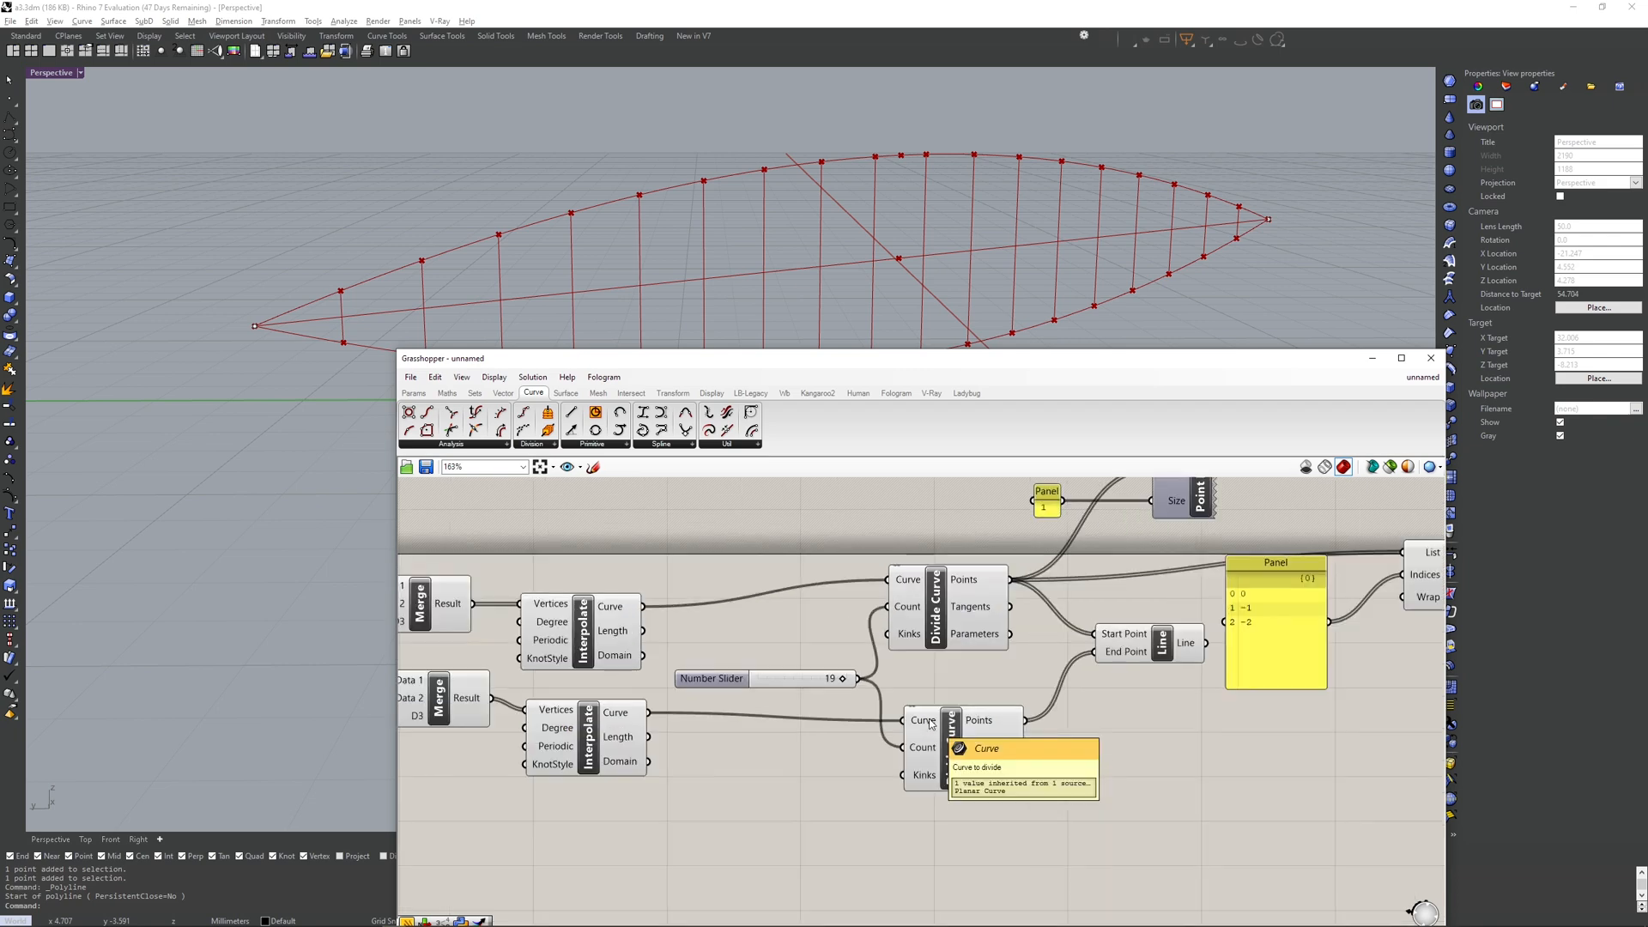
{"action": "scroll", "coordinate": [943, 680], "scroll_direction": "down", "scroll_amount": 2}
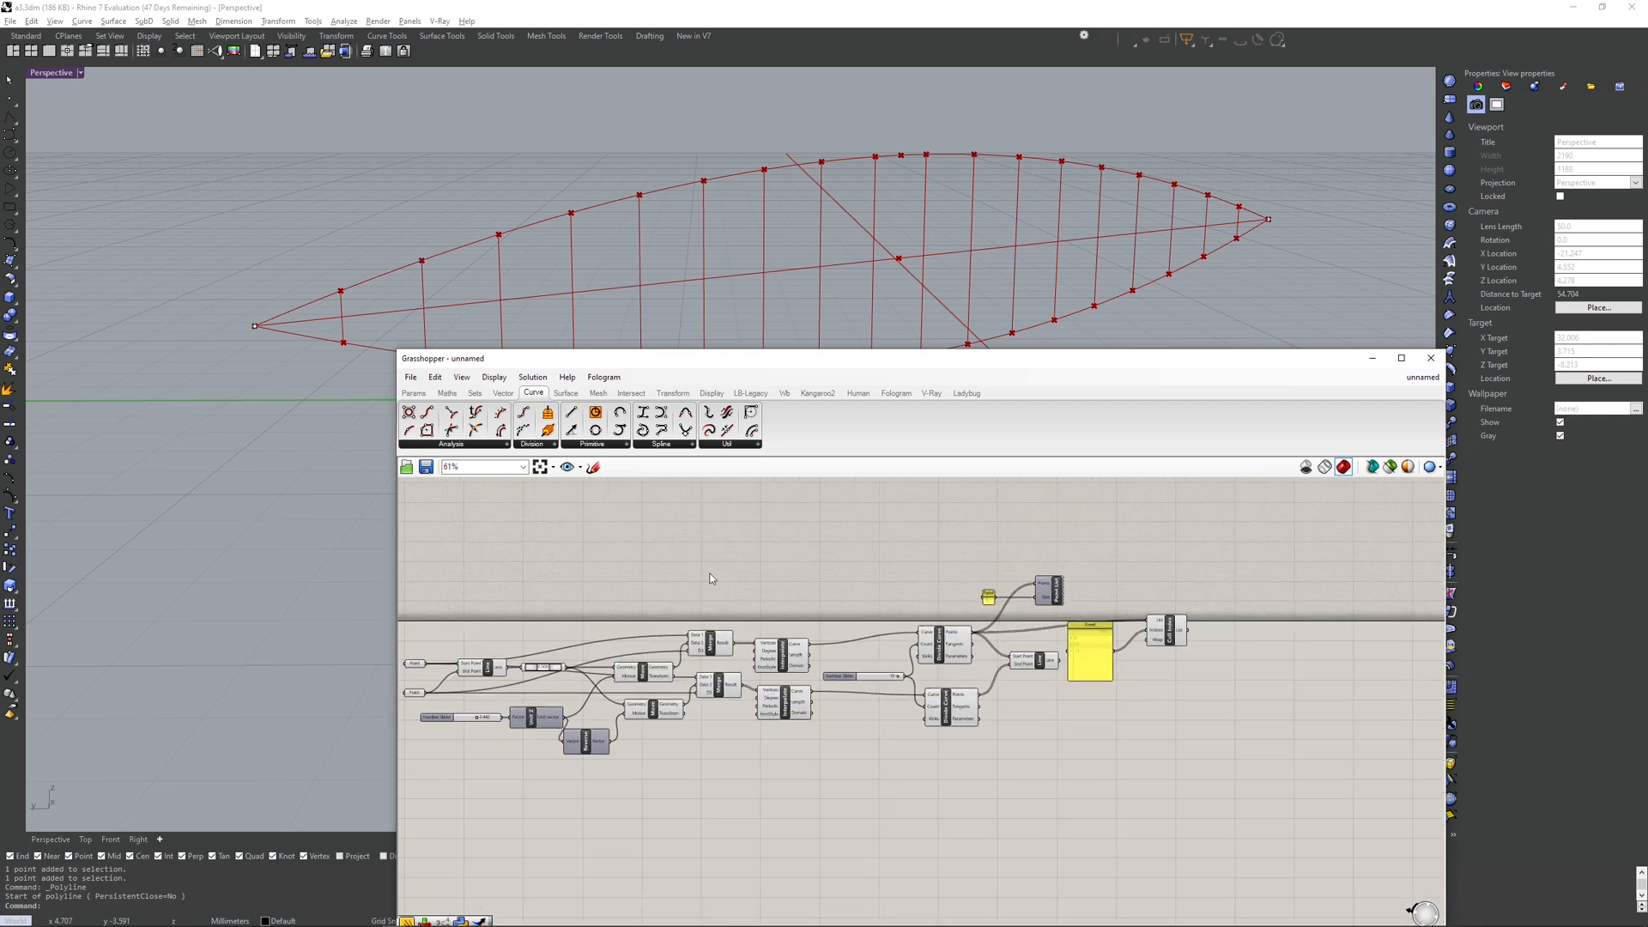
{"action": "left_click", "coordinate": [496, 379]}
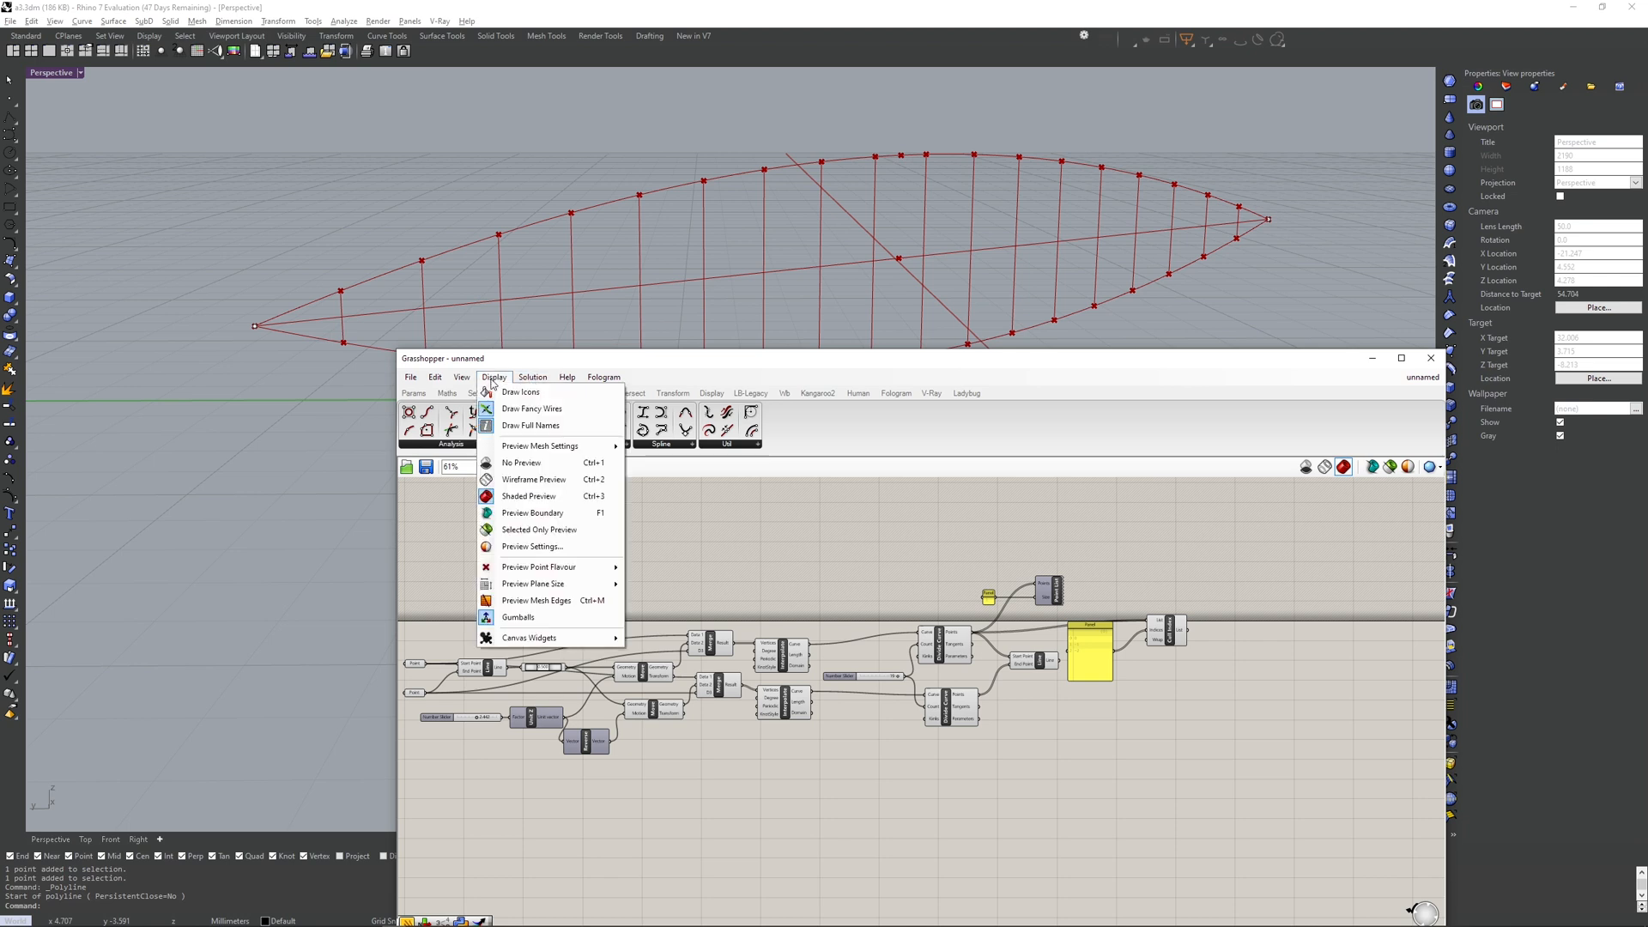
{"action": "mouse_move", "coordinate": [532, 644]}
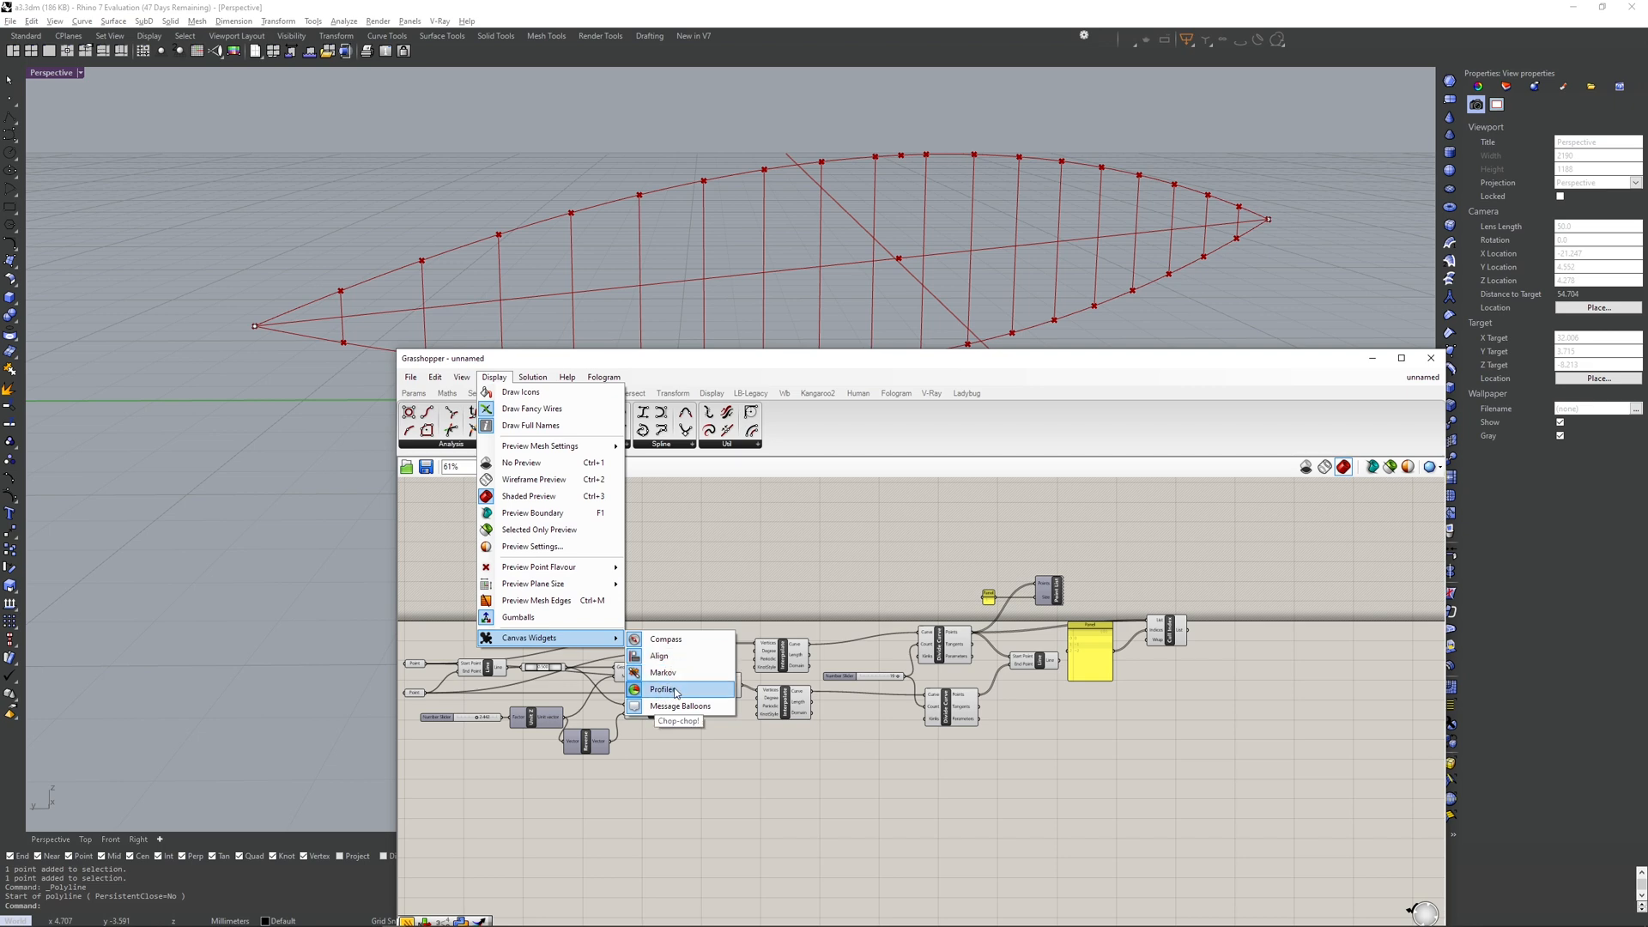
{"action": "left_click", "coordinate": [879, 734]}
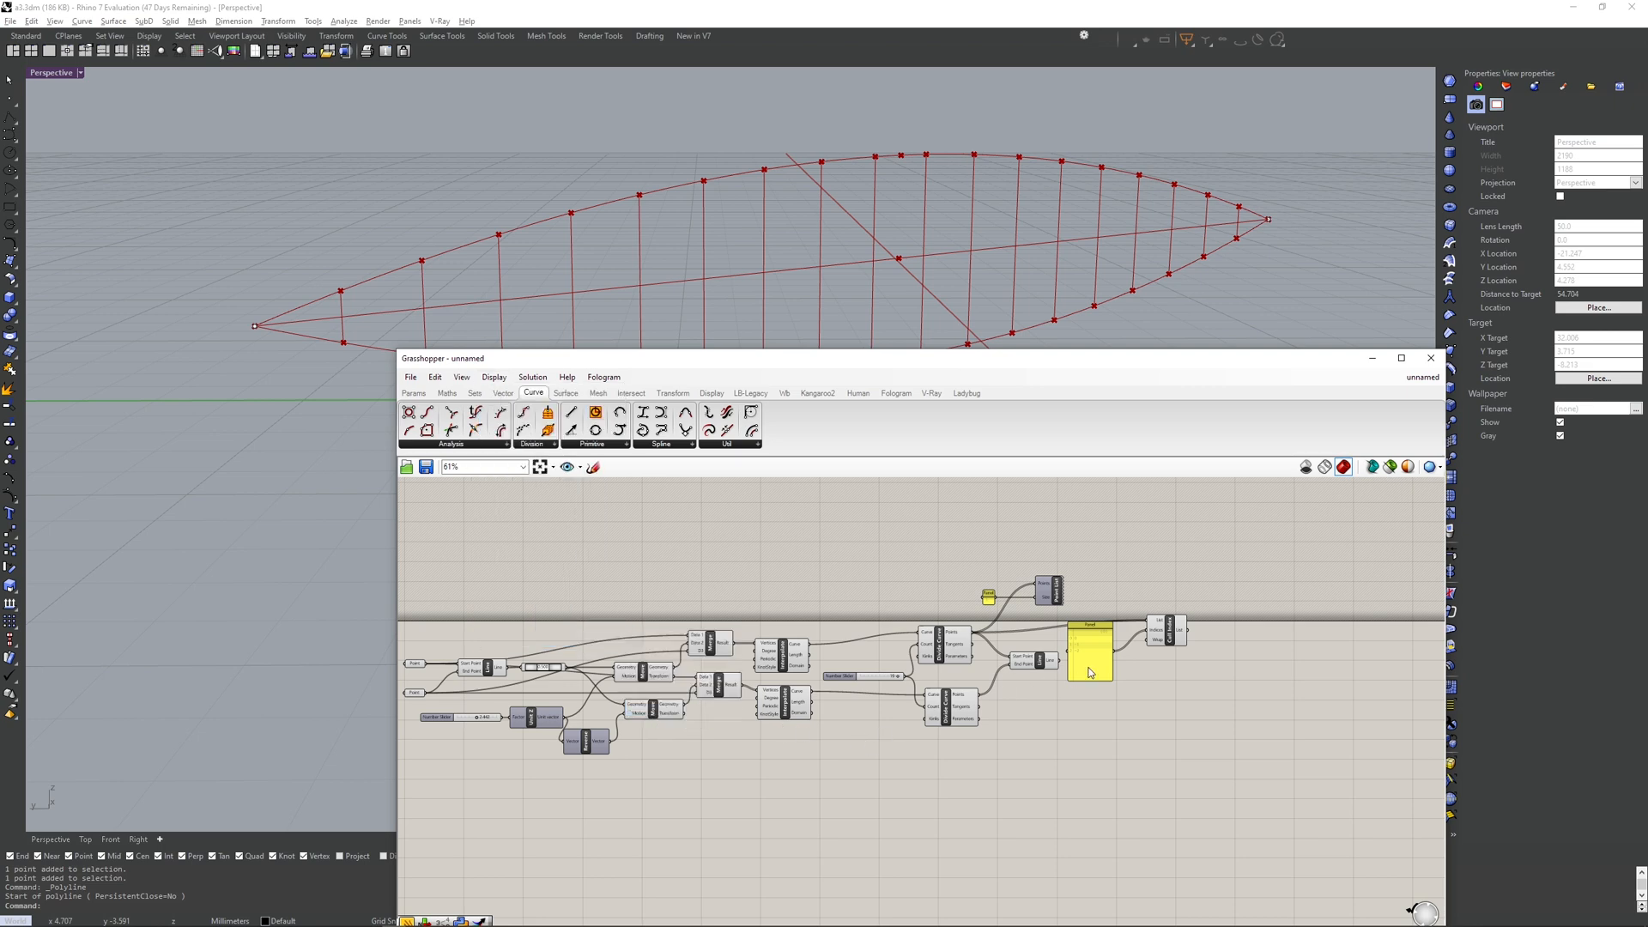
- Examine the whole definition with text labels, from the Point and Line components through Merge and Interpolate to Divide Curve and Cull Index
{"action": "scroll", "coordinate": [1090, 673], "scroll_direction": "up", "scroll_amount": 5}
{"action": "right_click_drag", "start_coordinate": [1074, 634], "coordinate": [931, 649]}
{"action": "scroll", "coordinate": [934, 649], "scroll_direction": "down", "scroll_amount": 1}
{"action": "middle_click", "coordinate": [847, 625]}
{"action": "right_click_drag", "start_coordinate": [749, 654], "coordinate": [1093, 594]}
{"action": "right_click_drag", "start_coordinate": [678, 656], "coordinate": [963, 649]}
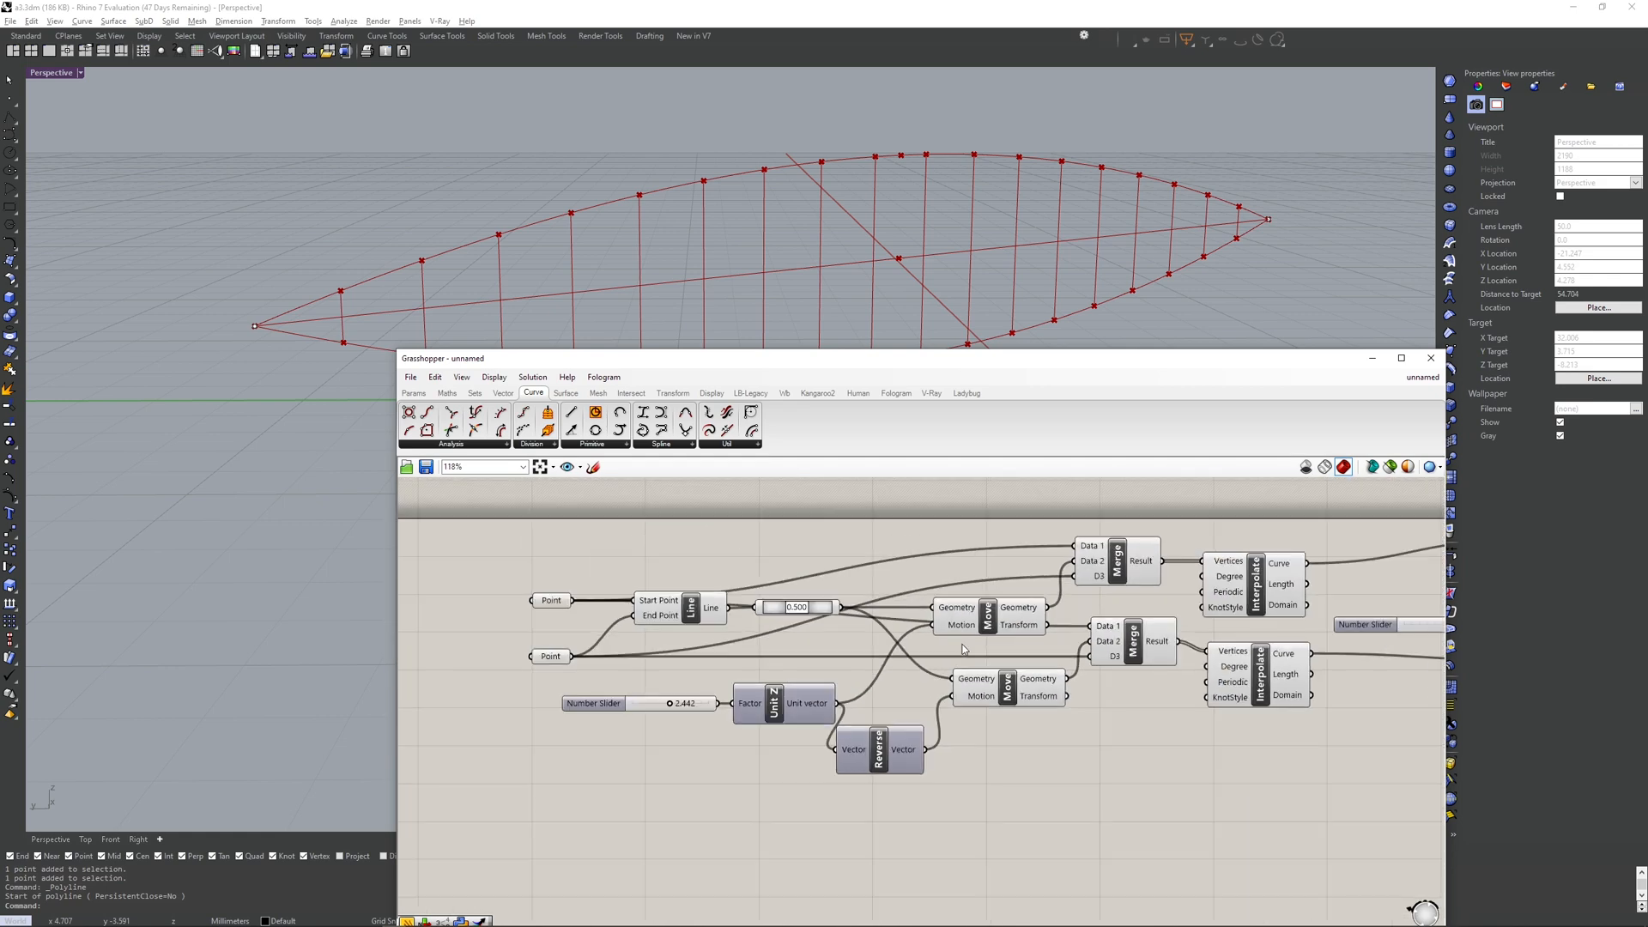
{"action": "scroll", "coordinate": [964, 649], "scroll_direction": "down", "scroll_amount": 1}
{"action": "right_click_drag", "start_coordinate": [798, 595], "coordinate": [566, 618]}
{"action": "right_click_drag", "start_coordinate": [943, 655], "coordinate": [751, 628]}
{"action": "scroll", "coordinate": [751, 627], "scroll_direction": "up", "scroll_amount": 5}
{"action": "right_click_drag", "start_coordinate": [905, 713], "coordinate": [640, 699]}
{"action": "scroll", "coordinate": [684, 632], "scroll_direction": "down", "scroll_amount": 3}
{"action": "scroll", "coordinate": [903, 737], "scroll_direction": "up", "scroll_amount": 5}
{"action": "scroll", "coordinate": [949, 747], "scroll_direction": "down", "scroll_amount": 3}
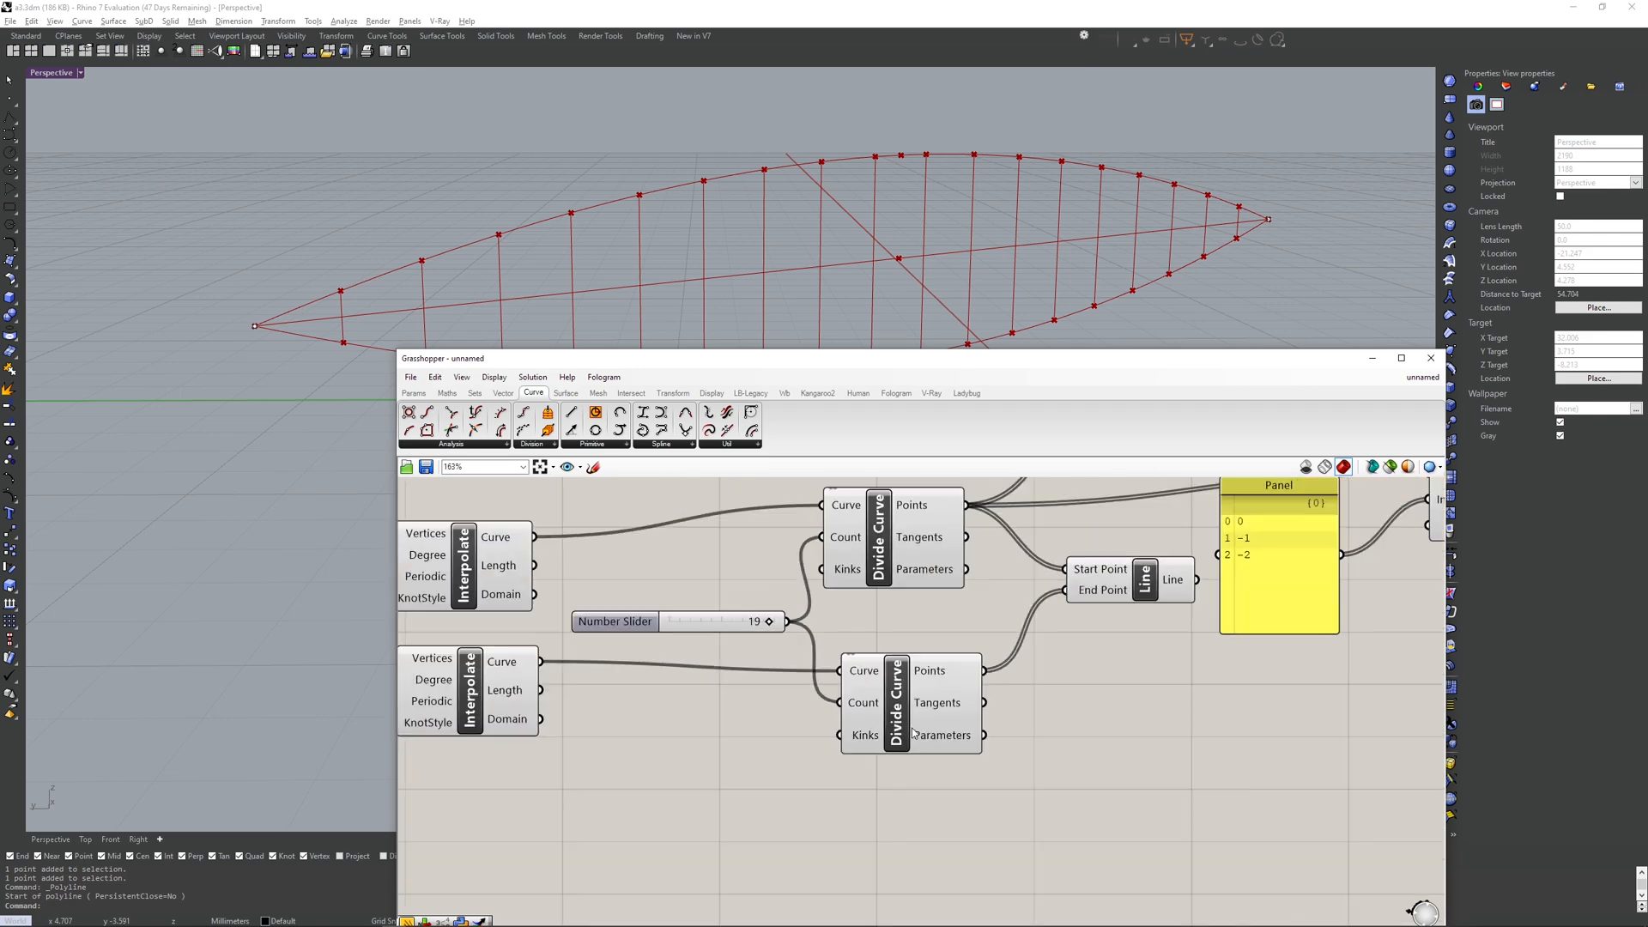
{"action": "scroll", "coordinate": [954, 611], "scroll_direction": "down", "scroll_amount": 3}
{"action": "right_click_drag", "start_coordinate": [956, 611], "coordinate": [806, 664]}
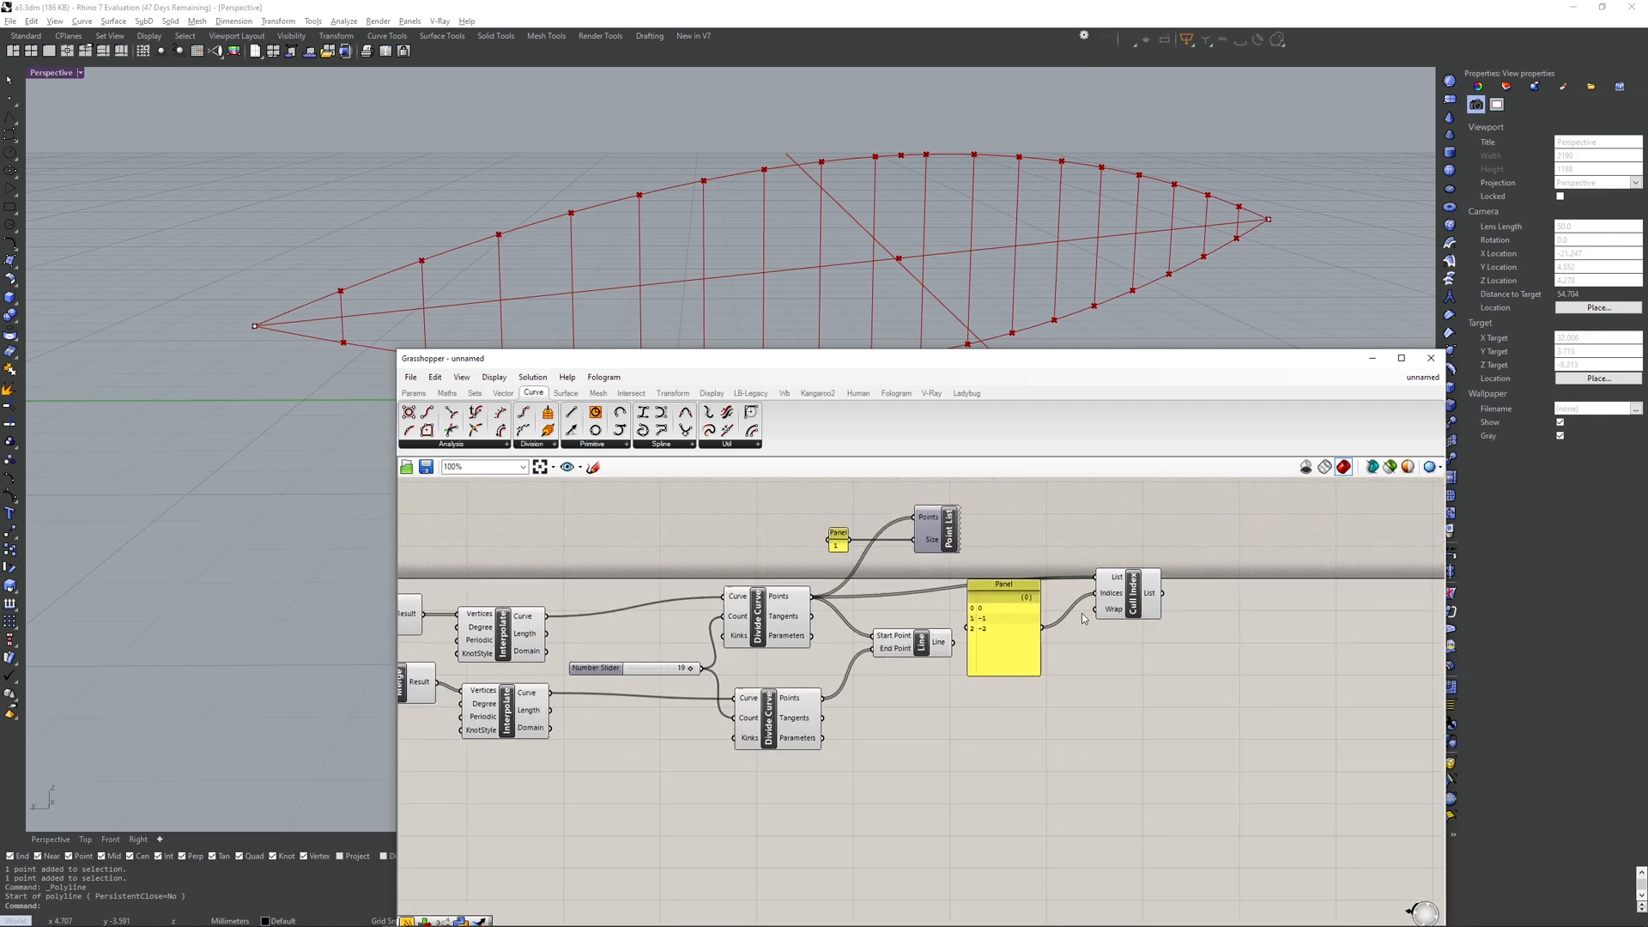
- Select the Cull Index component and examine its remaining points on the upper chord in the Perspective view
{"action": "mouse_move", "coordinate": [1151, 607]}
{"action": "left_click", "coordinate": [1122, 604]}
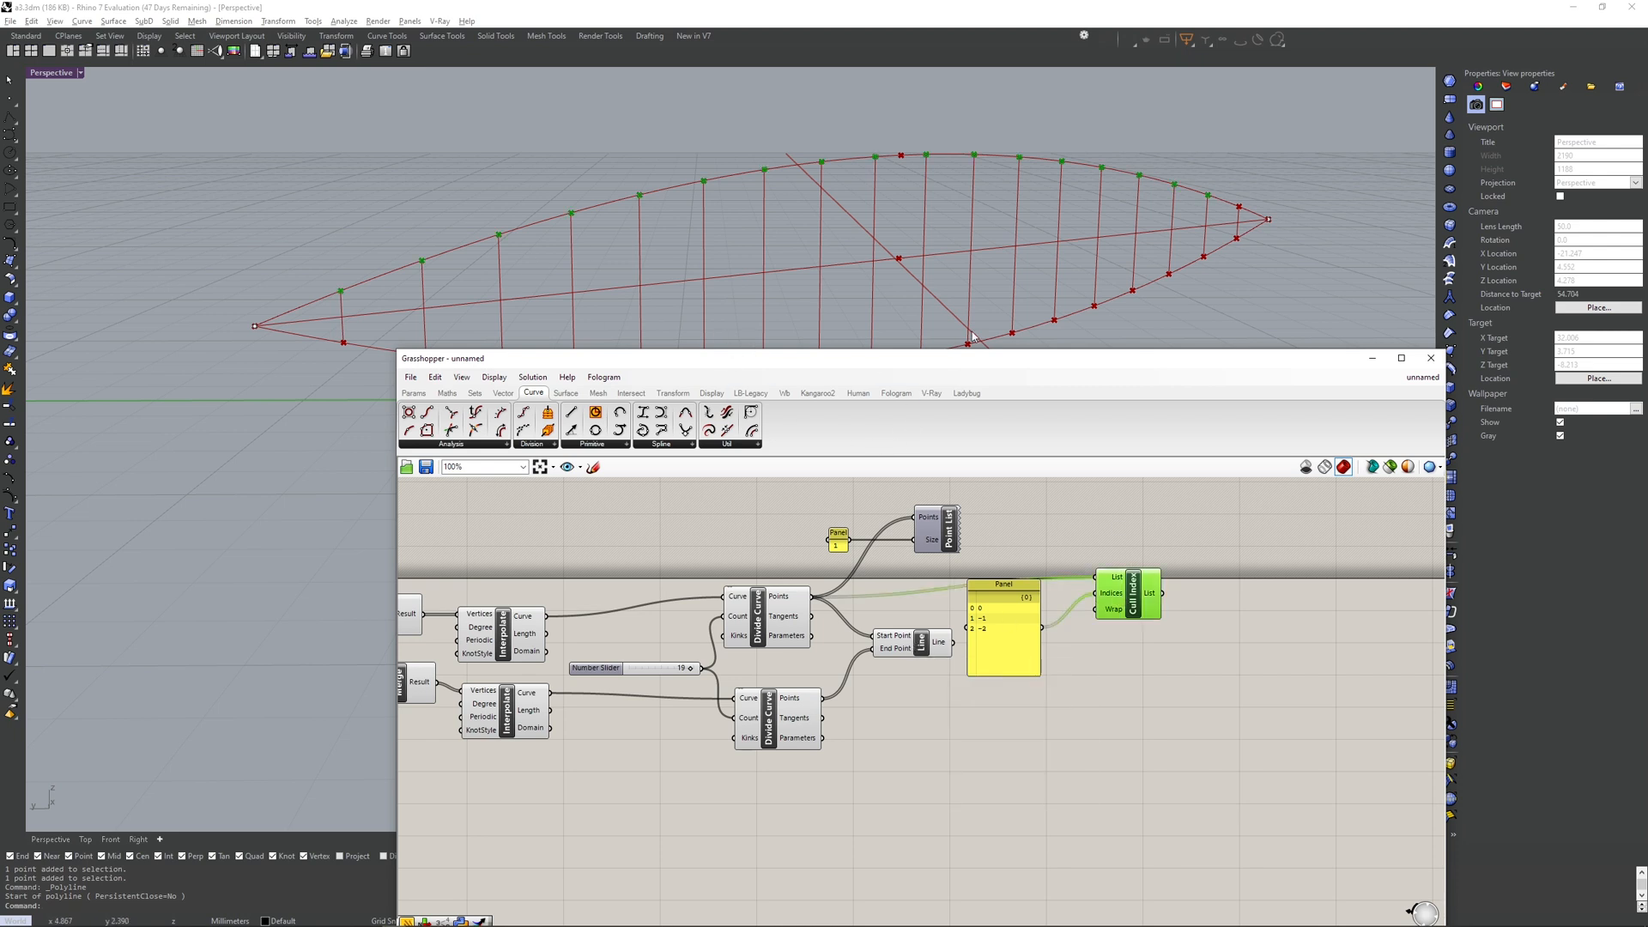
{"action": "right_click_drag", "start_coordinate": [1144, 241], "coordinate": [1165, 213], "text": "shift"}
{"action": "scroll", "coordinate": [1165, 213], "scroll_direction": "down", "scroll_amount": 2}
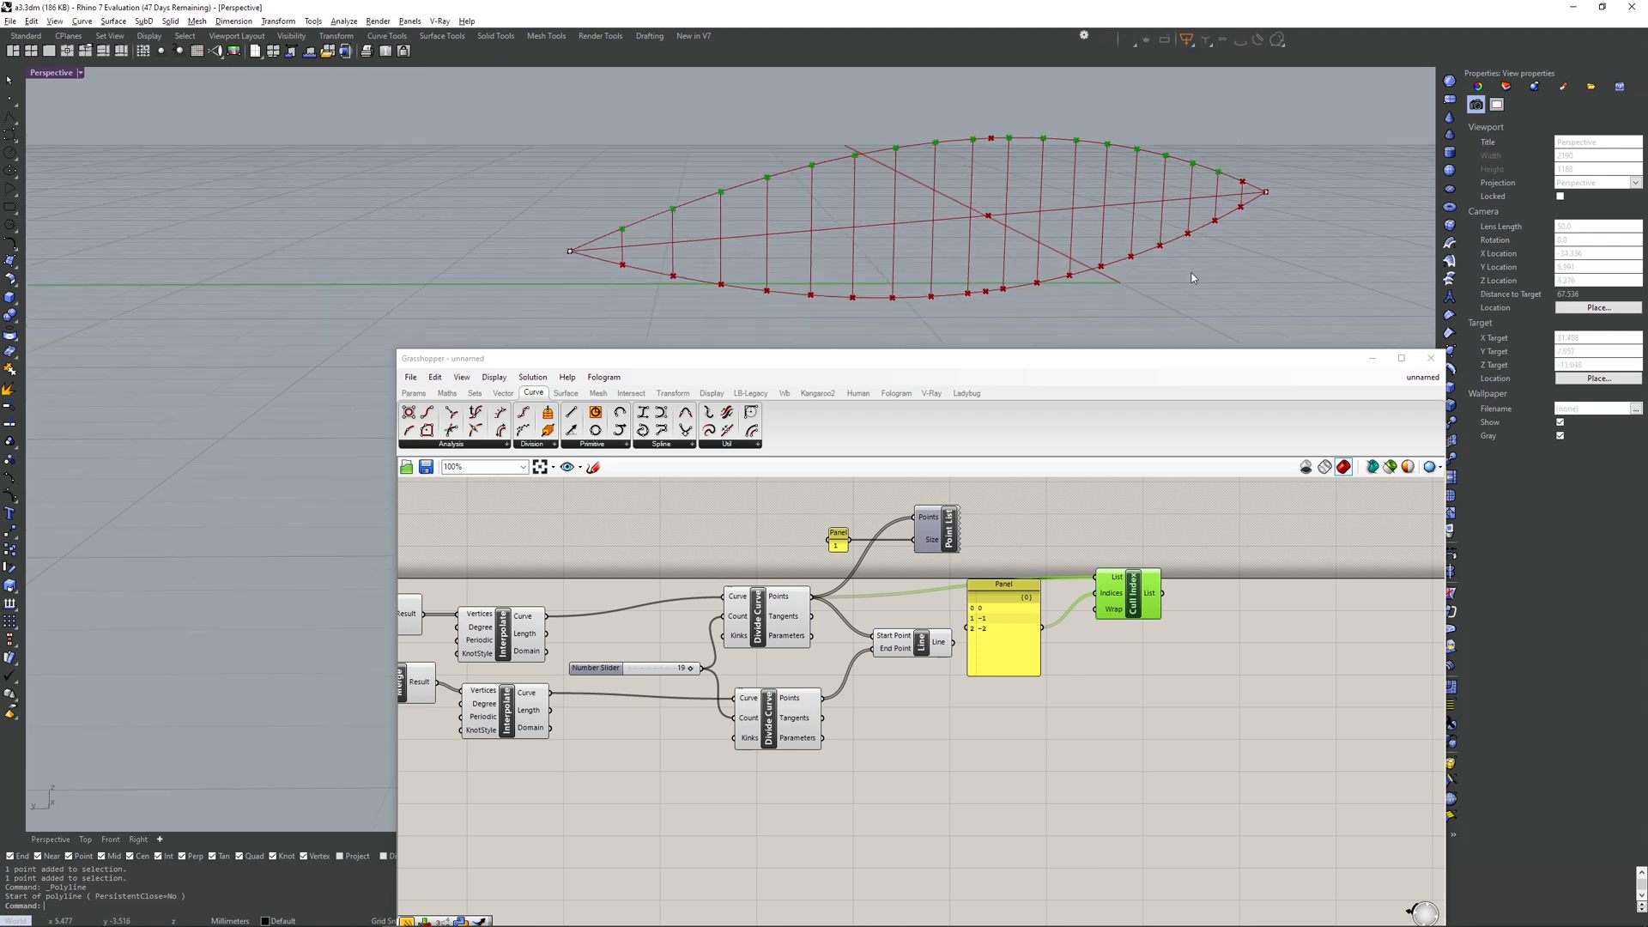
- Set the Number Slider feeding the Count of both Divide Curve components to 14
{"action": "scroll", "coordinate": [689, 669], "scroll_direction": "up", "scroll_amount": 2}
{"action": "left_click_drag", "start_coordinate": [684, 682], "coordinate": [655, 681]}
{"action": "scroll", "coordinate": [994, 611], "scroll_direction": "down", "scroll_amount": 1}
{"action": "right_click_drag", "start_coordinate": [994, 611], "coordinate": [805, 656]}
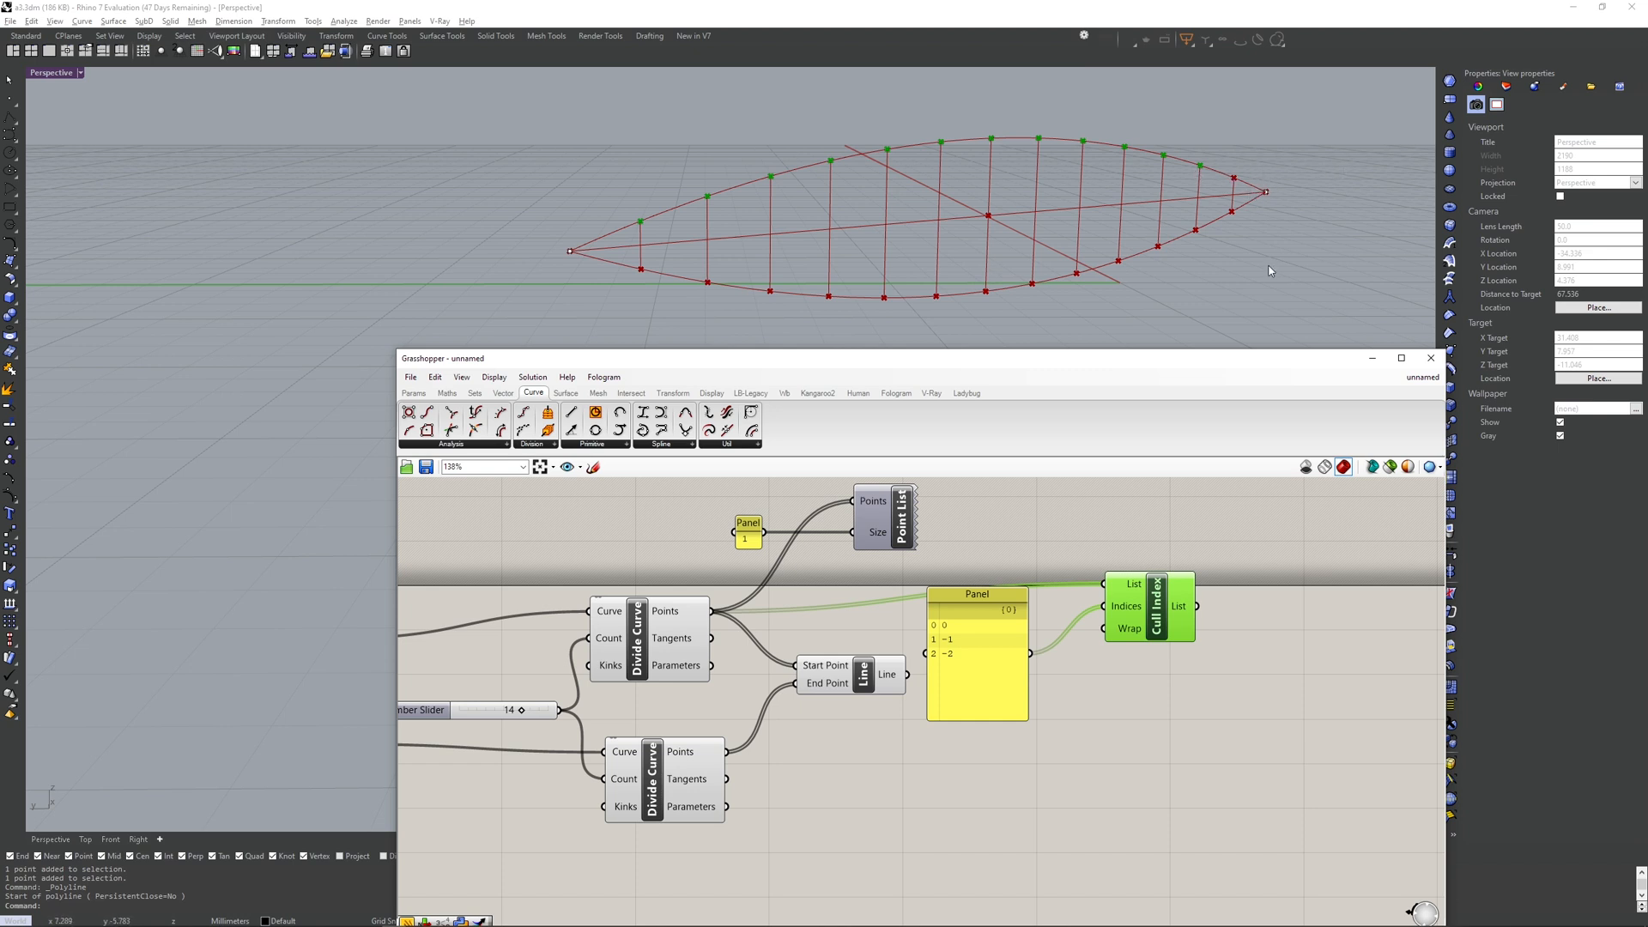
- Duplicate the Cull Index component directly below the original, keeping its List and Indices connections
{"action": "scroll", "coordinate": [944, 653], "scroll_direction": "down", "scroll_amount": 2}
{"action": "mouse_move", "coordinate": [929, 625]}
{"action": "left_mouse_down"}
{"action": "mouse_move", "coordinate": [923, 670]}
{"action": "mouse_move", "coordinate": [929, 635]}
{"action": "left_mouse_up"}
{"action": "left_click_drag", "start_coordinate": [1063, 592], "coordinate": [1071, 703], "text": "alt"}
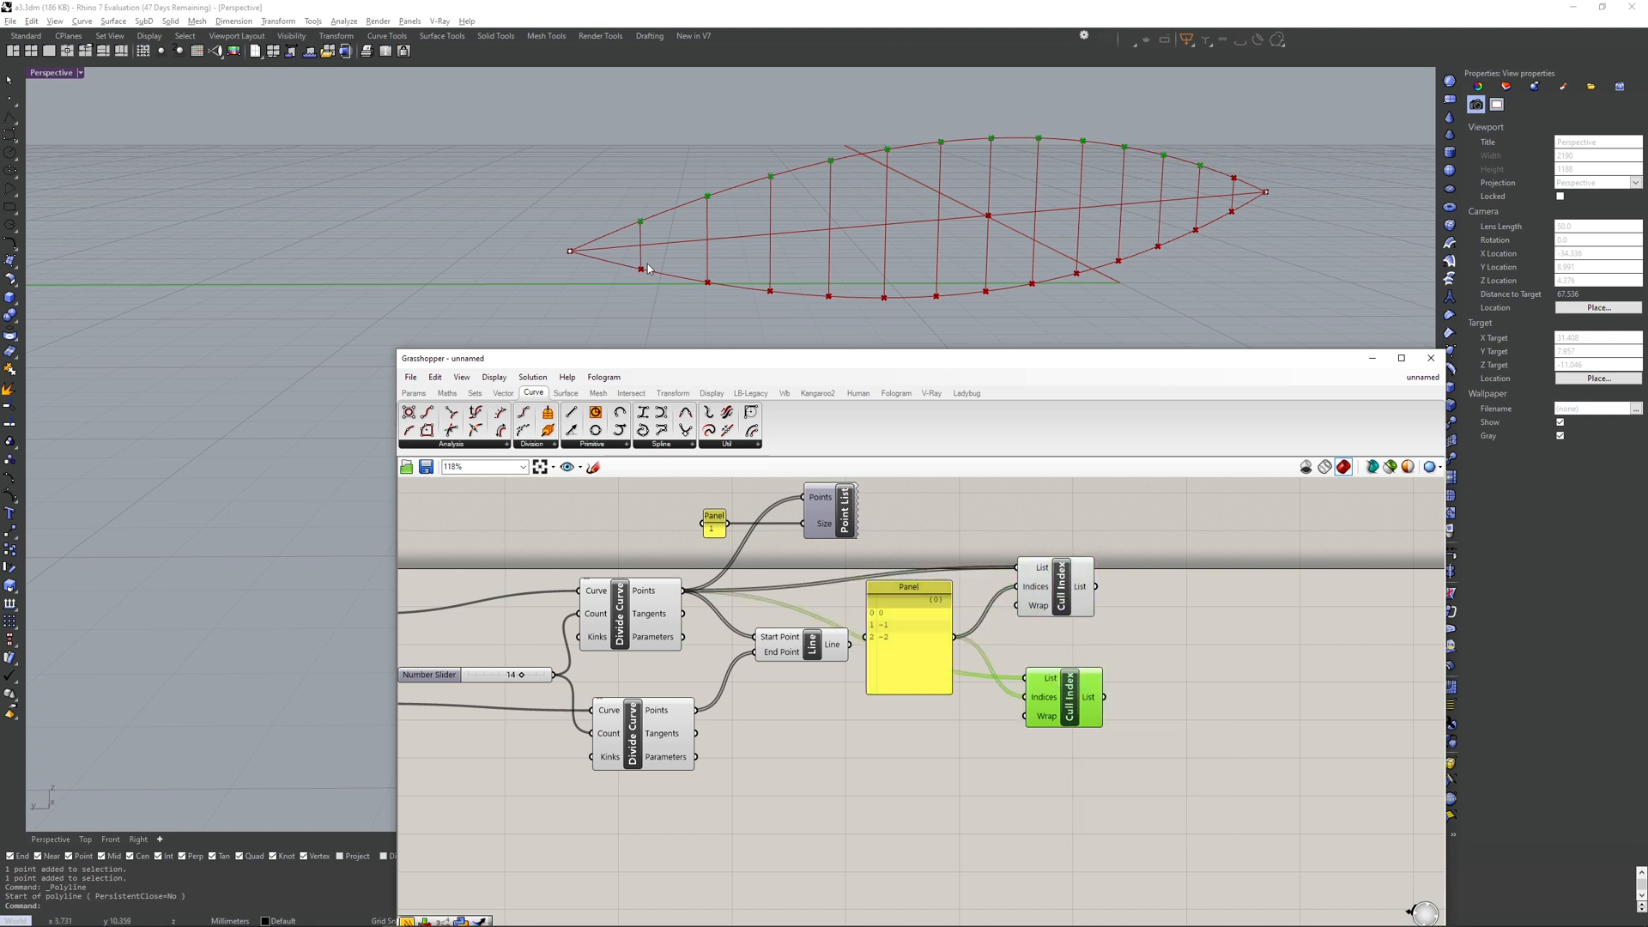
- Switch to the PDF in Adobe Acrobat to examine the diagonal members sketch, and return to Grasshopper
{"action": "key", "text": "alt+Tab"}
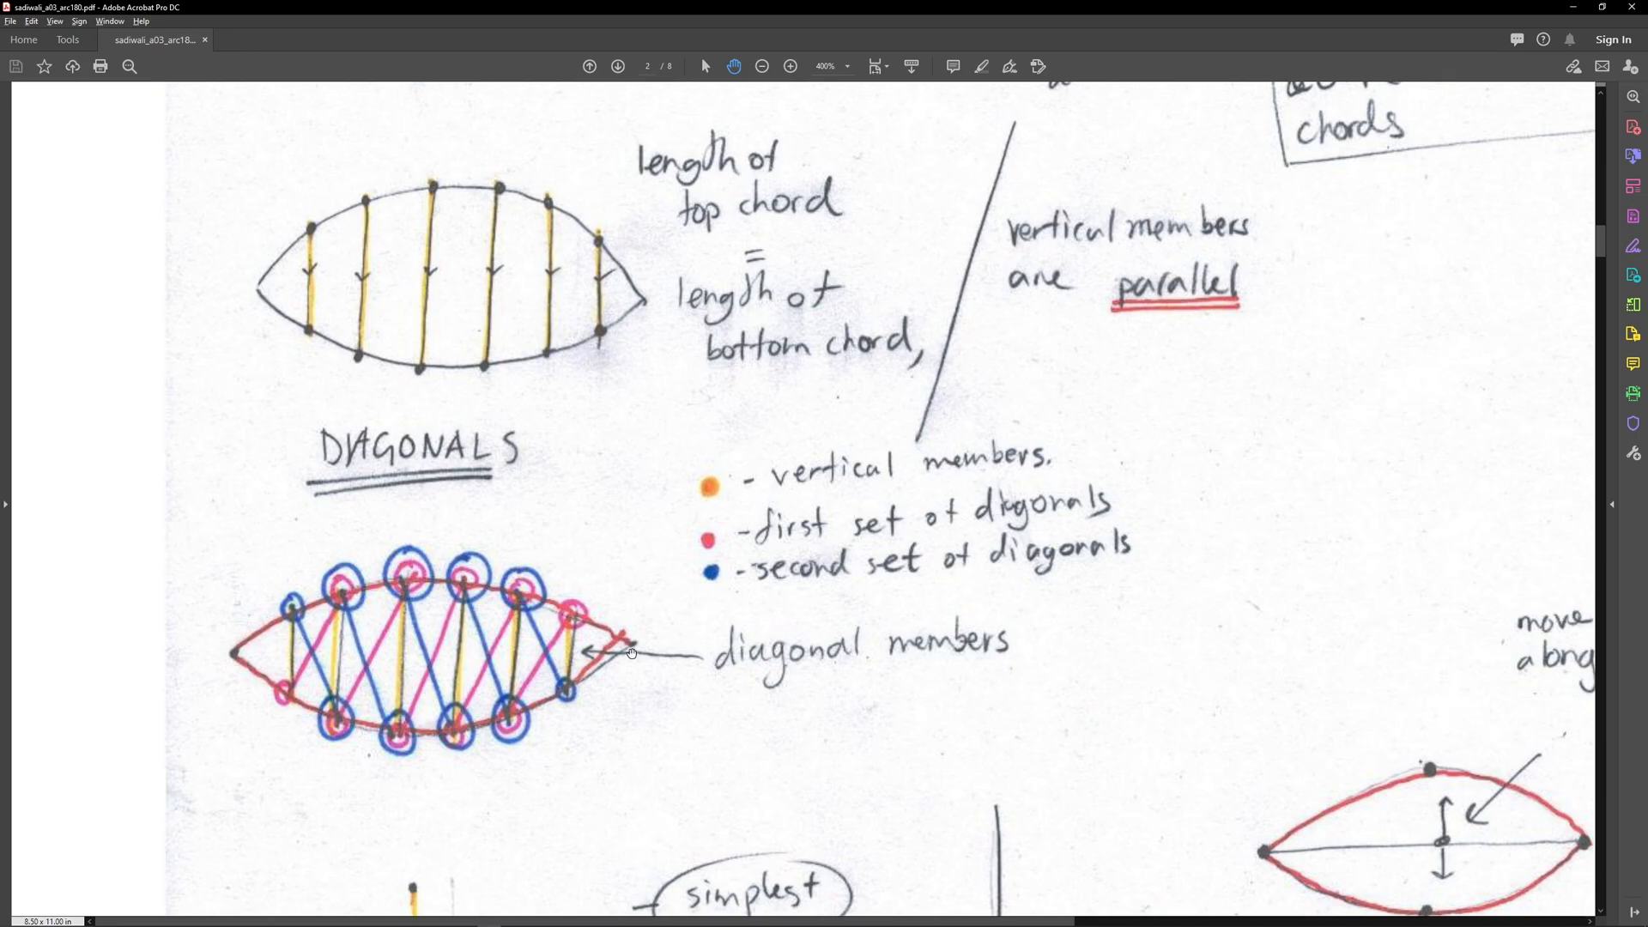
{"action": "key", "text": "alt+Tab"}
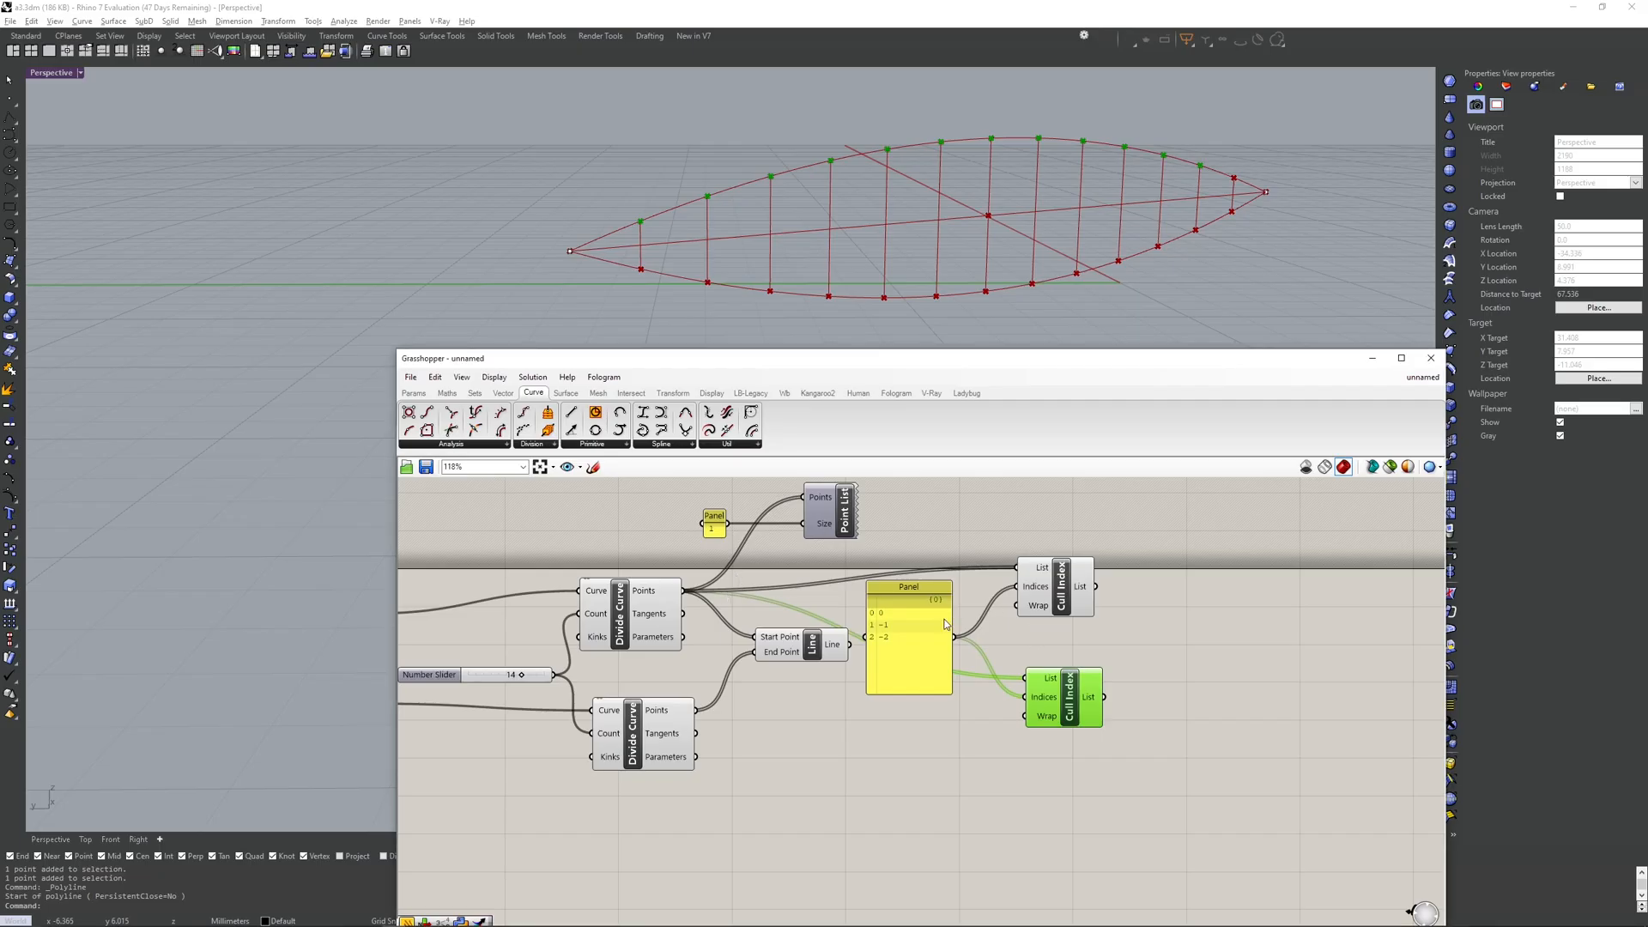
- Shrink the indices Panel and move it closer to the original Cull Index component
{"action": "left_click_drag", "start_coordinate": [945, 624], "coordinate": [955, 612]}
{"action": "left_click_drag", "start_coordinate": [959, 676], "coordinate": [920, 613]}
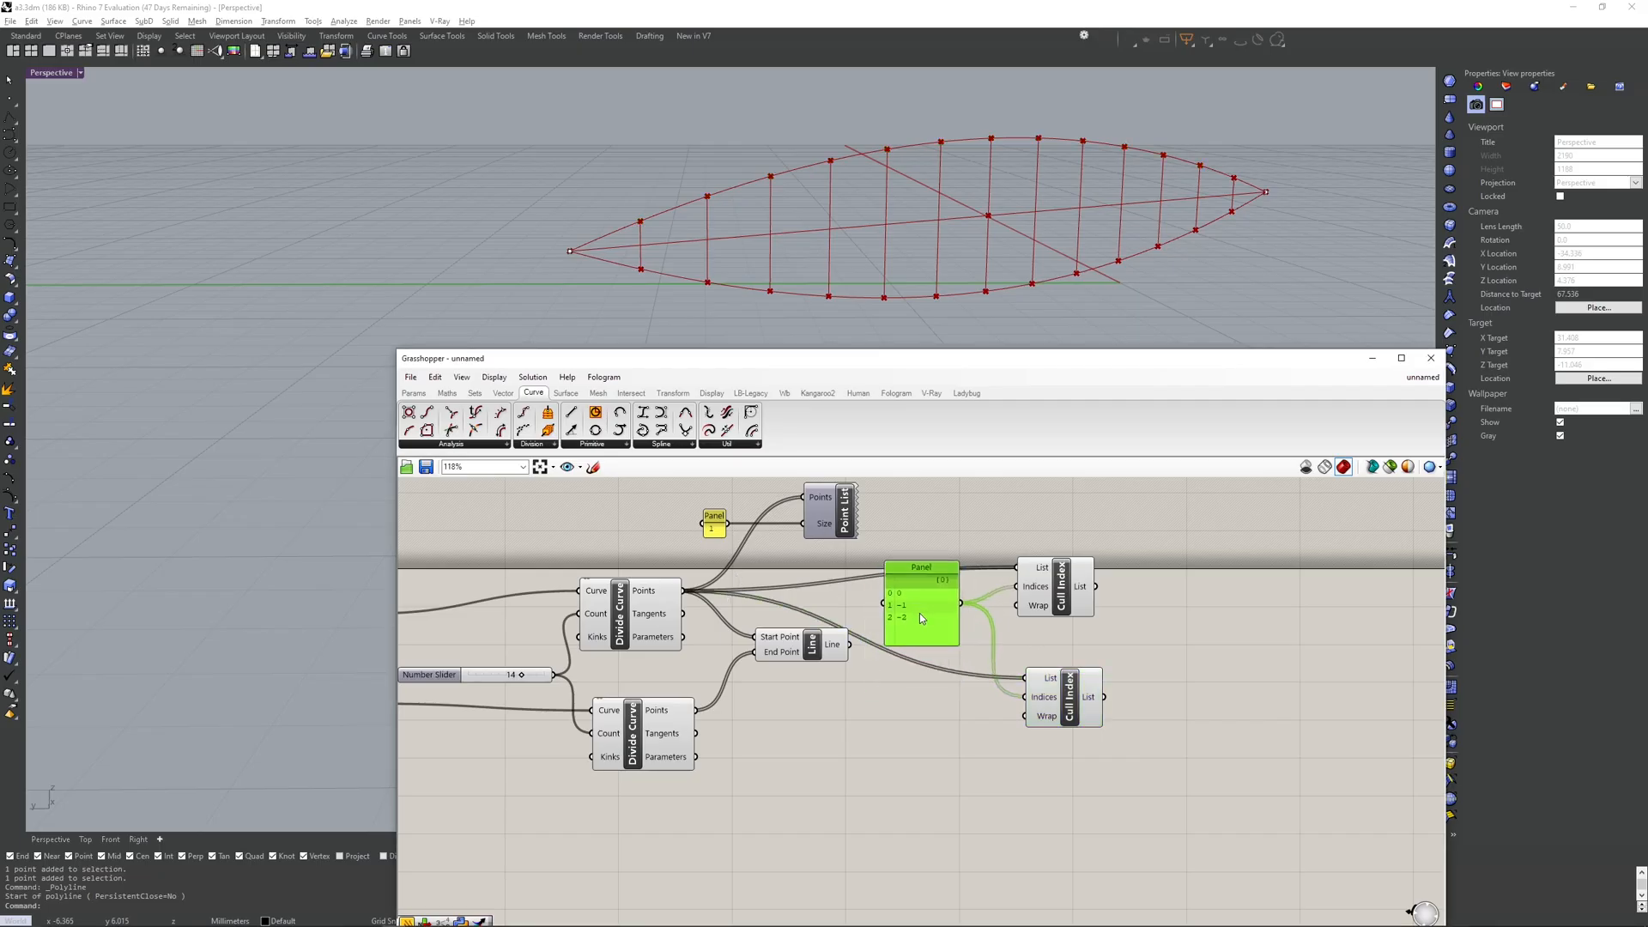
- Apply Reverse to the List input of the lower Cull Index component
{"action": "right_click", "coordinate": [1053, 682]}
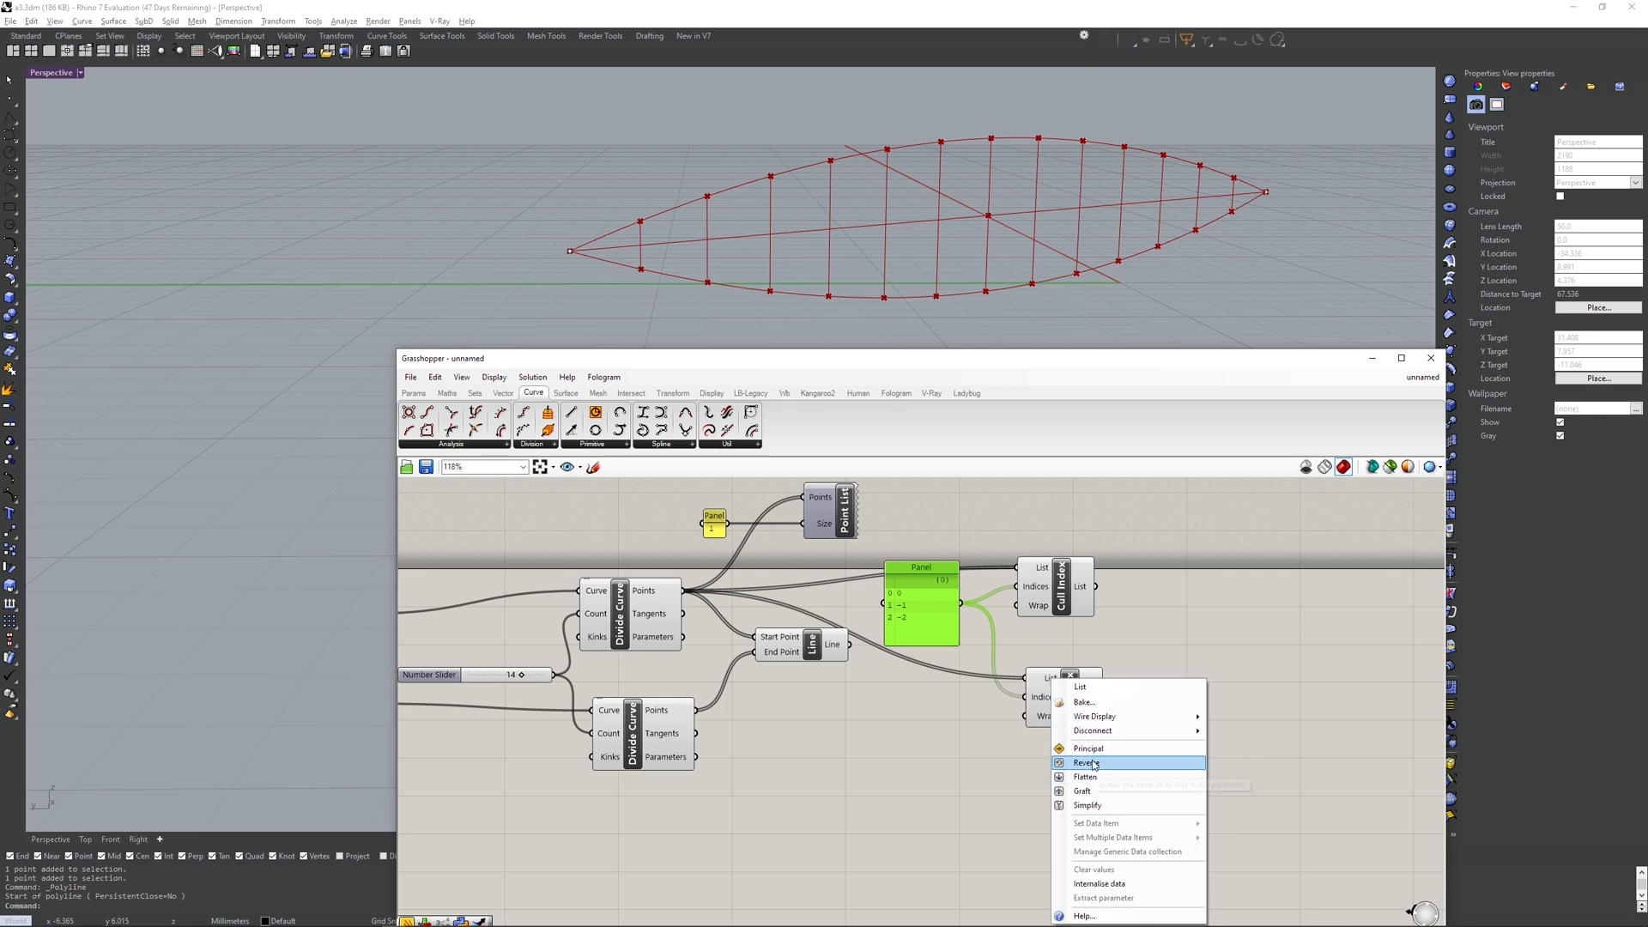
{"action": "left_click", "coordinate": [1086, 763]}
{"action": "scroll", "coordinate": [1042, 678], "scroll_direction": "up", "scroll_amount": 4}
{"action": "right_click", "coordinate": [1053, 681]}
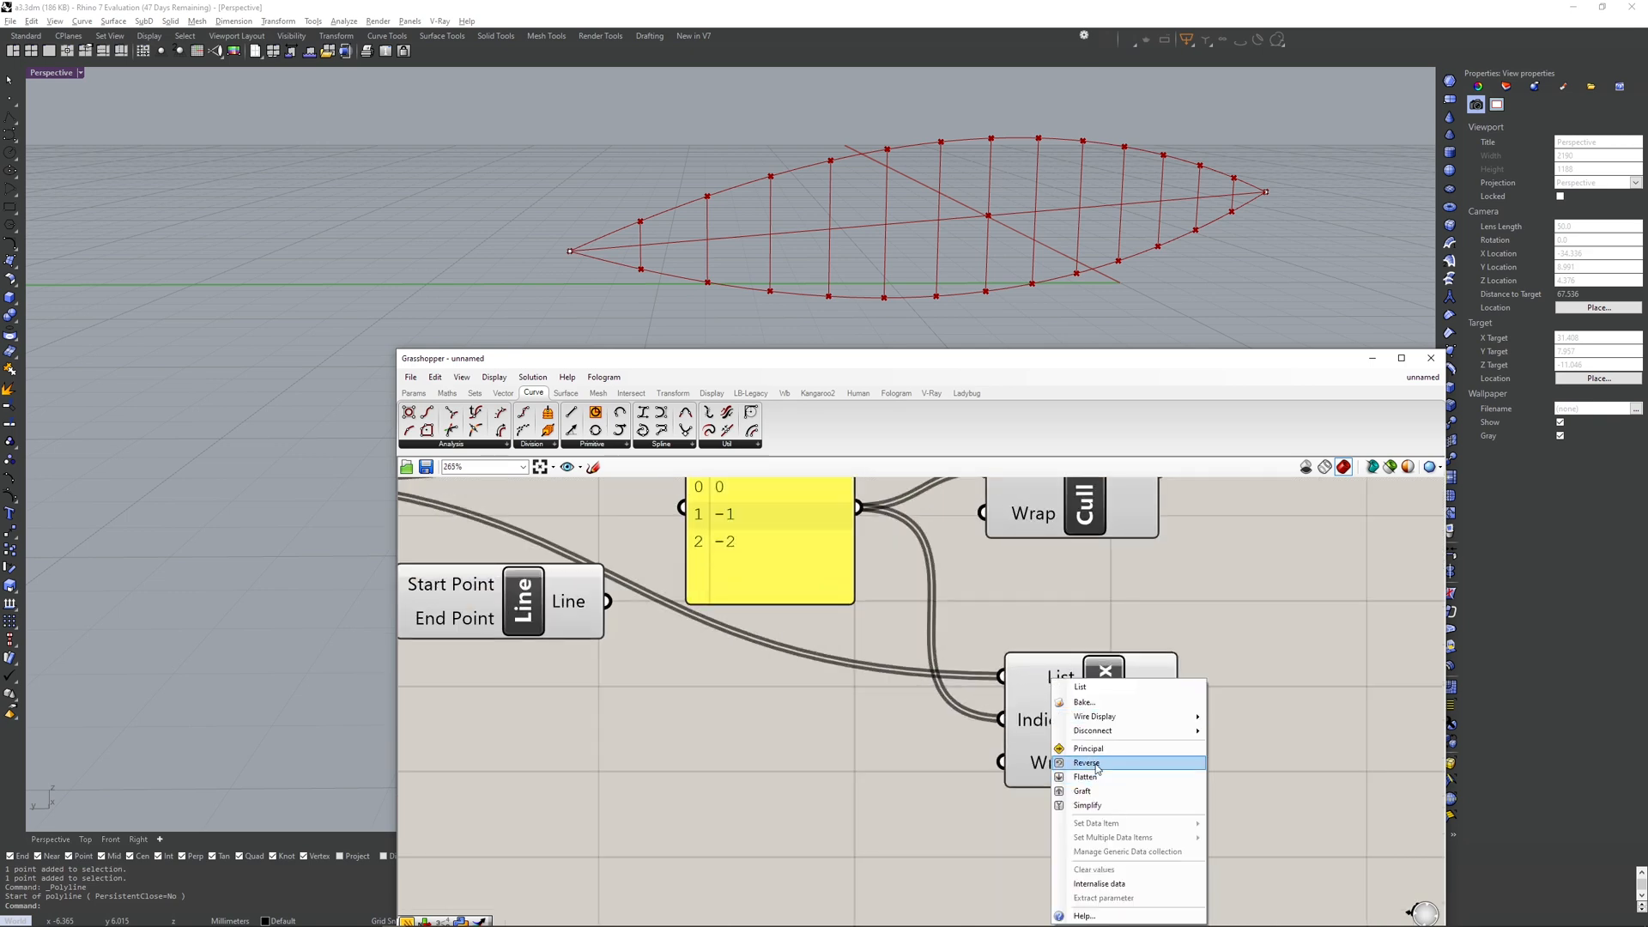
{"action": "left_click", "coordinate": [1096, 764]}
{"action": "scroll", "coordinate": [1107, 637], "scroll_direction": "down", "scroll_amount": 2}
{"action": "left_click", "coordinate": [1104, 680]}
{"action": "right_click_drag", "start_coordinate": [1111, 573], "coordinate": [989, 629]}
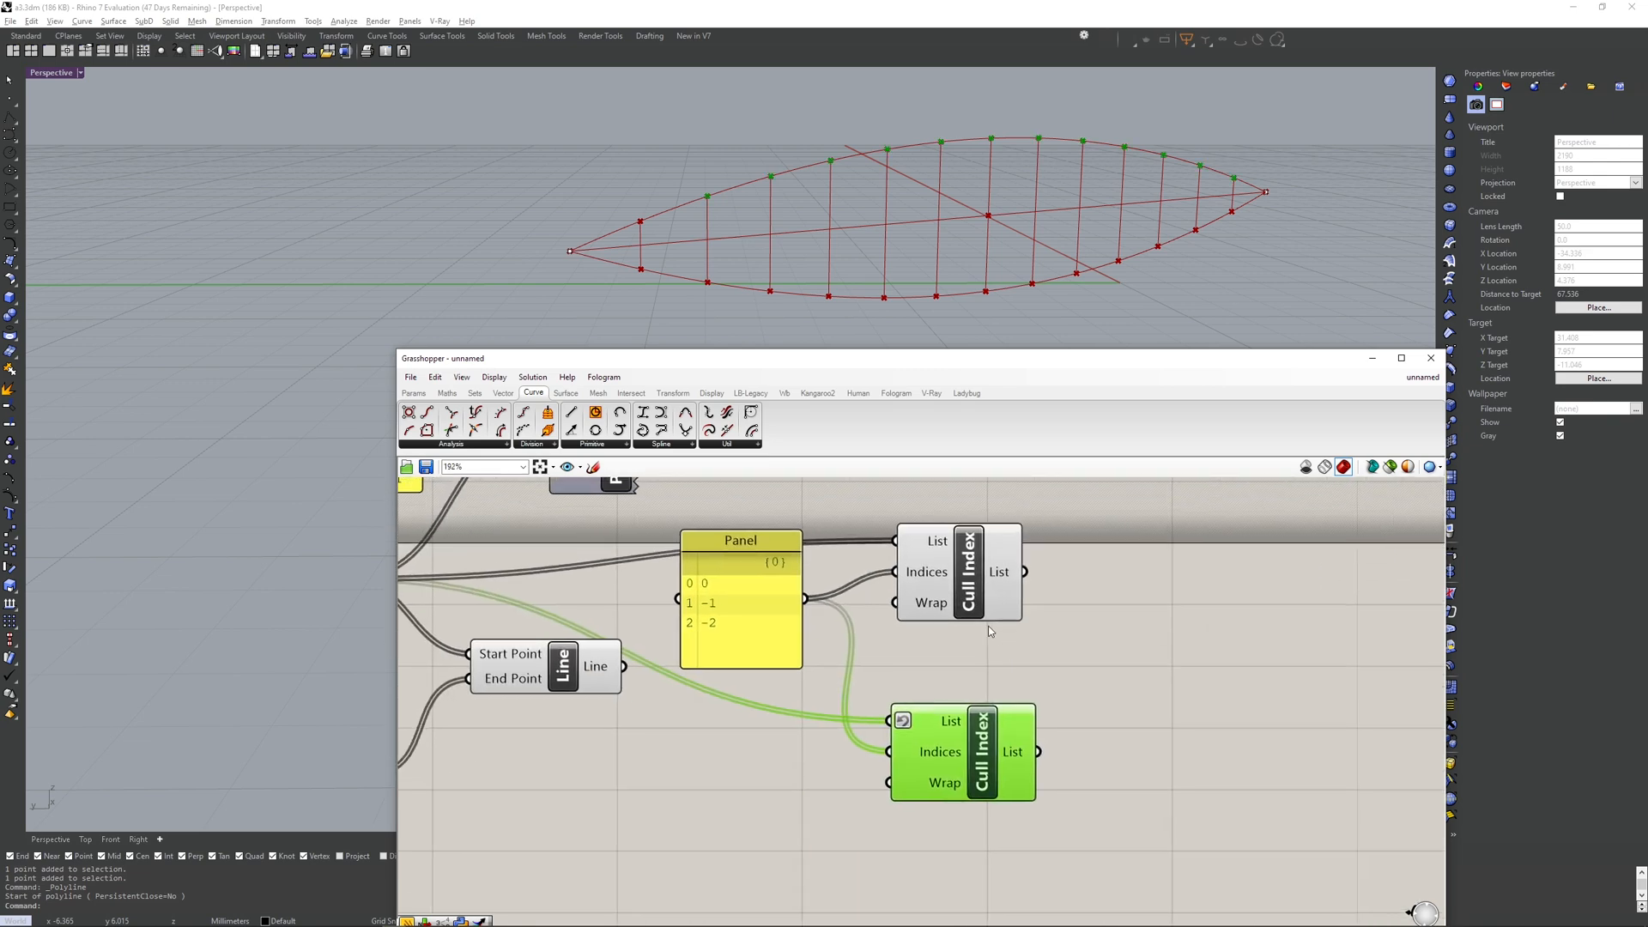
{"action": "scroll", "coordinate": [1043, 646], "scroll_direction": "down", "scroll_amount": 3}
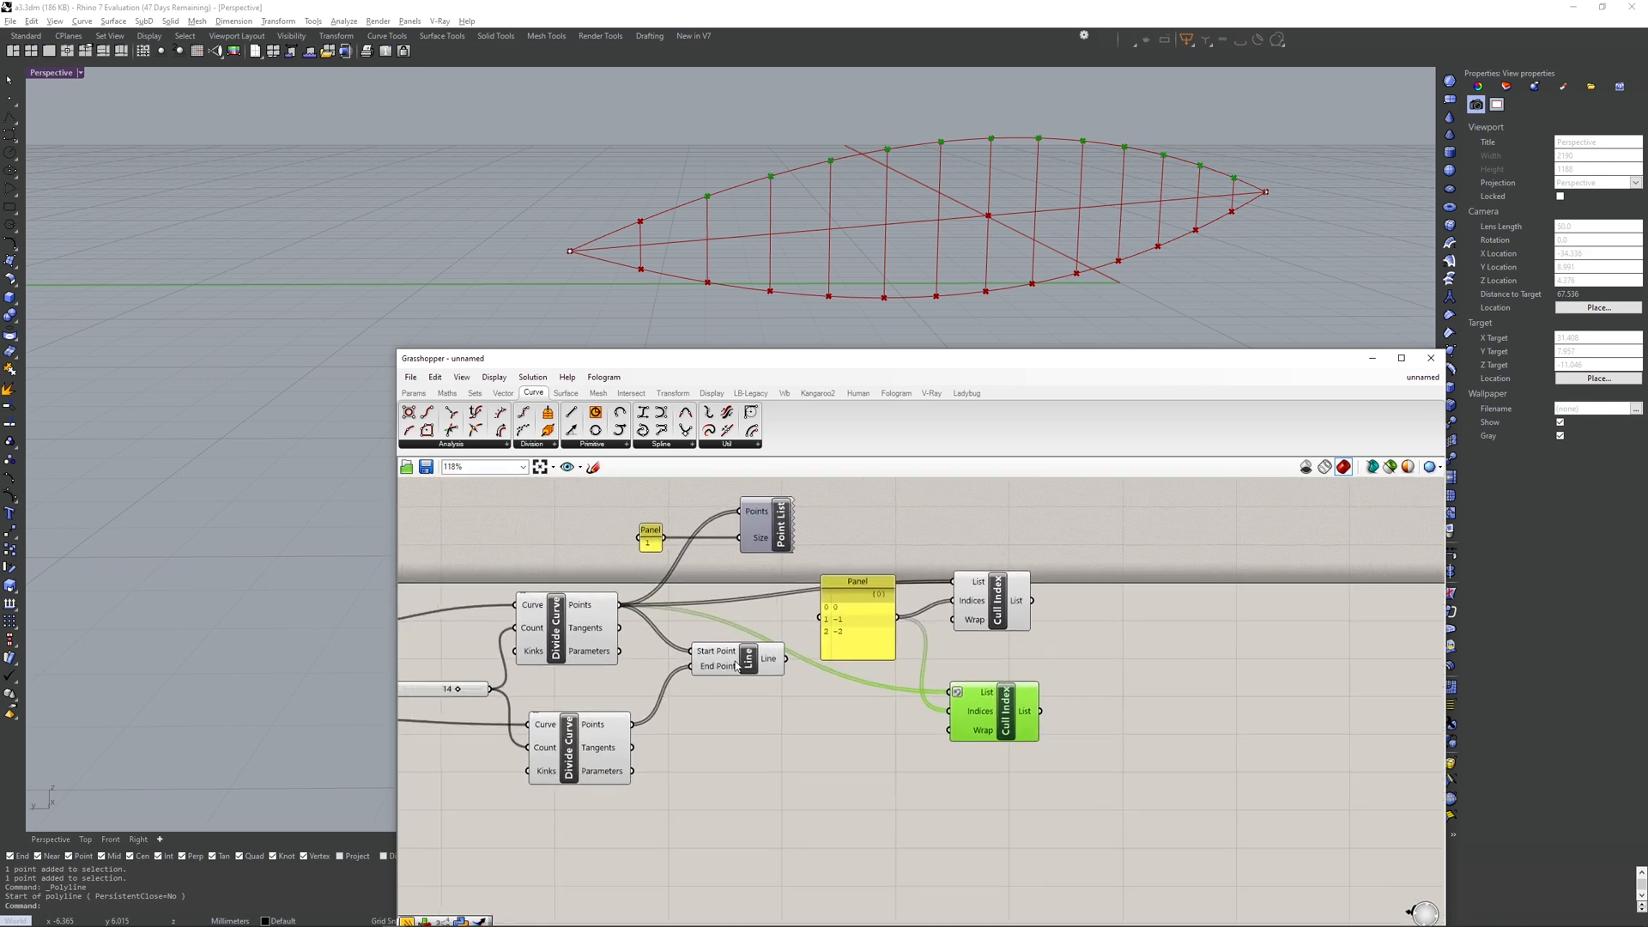
- Feed the lower Divide Curve's Points output into the List input of the lower Cull Index
{"action": "left_click", "coordinate": [590, 745]}
{"action": "left_click_drag", "start_coordinate": [631, 723], "coordinate": [950, 692]}
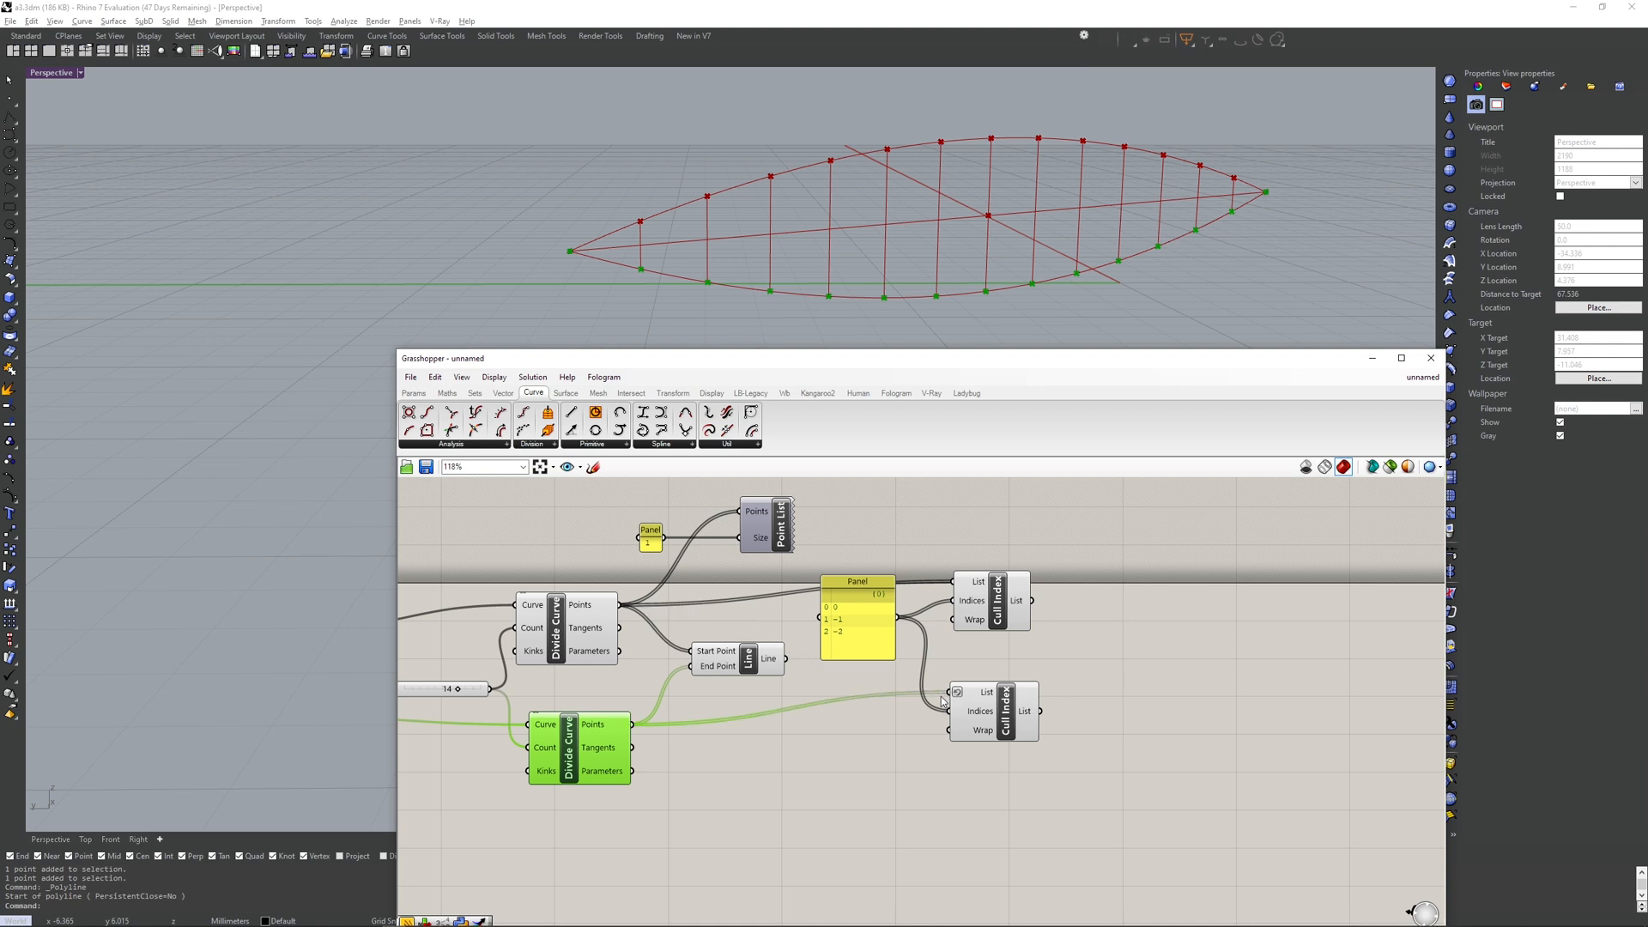
{"action": "left_click", "coordinate": [1029, 693]}
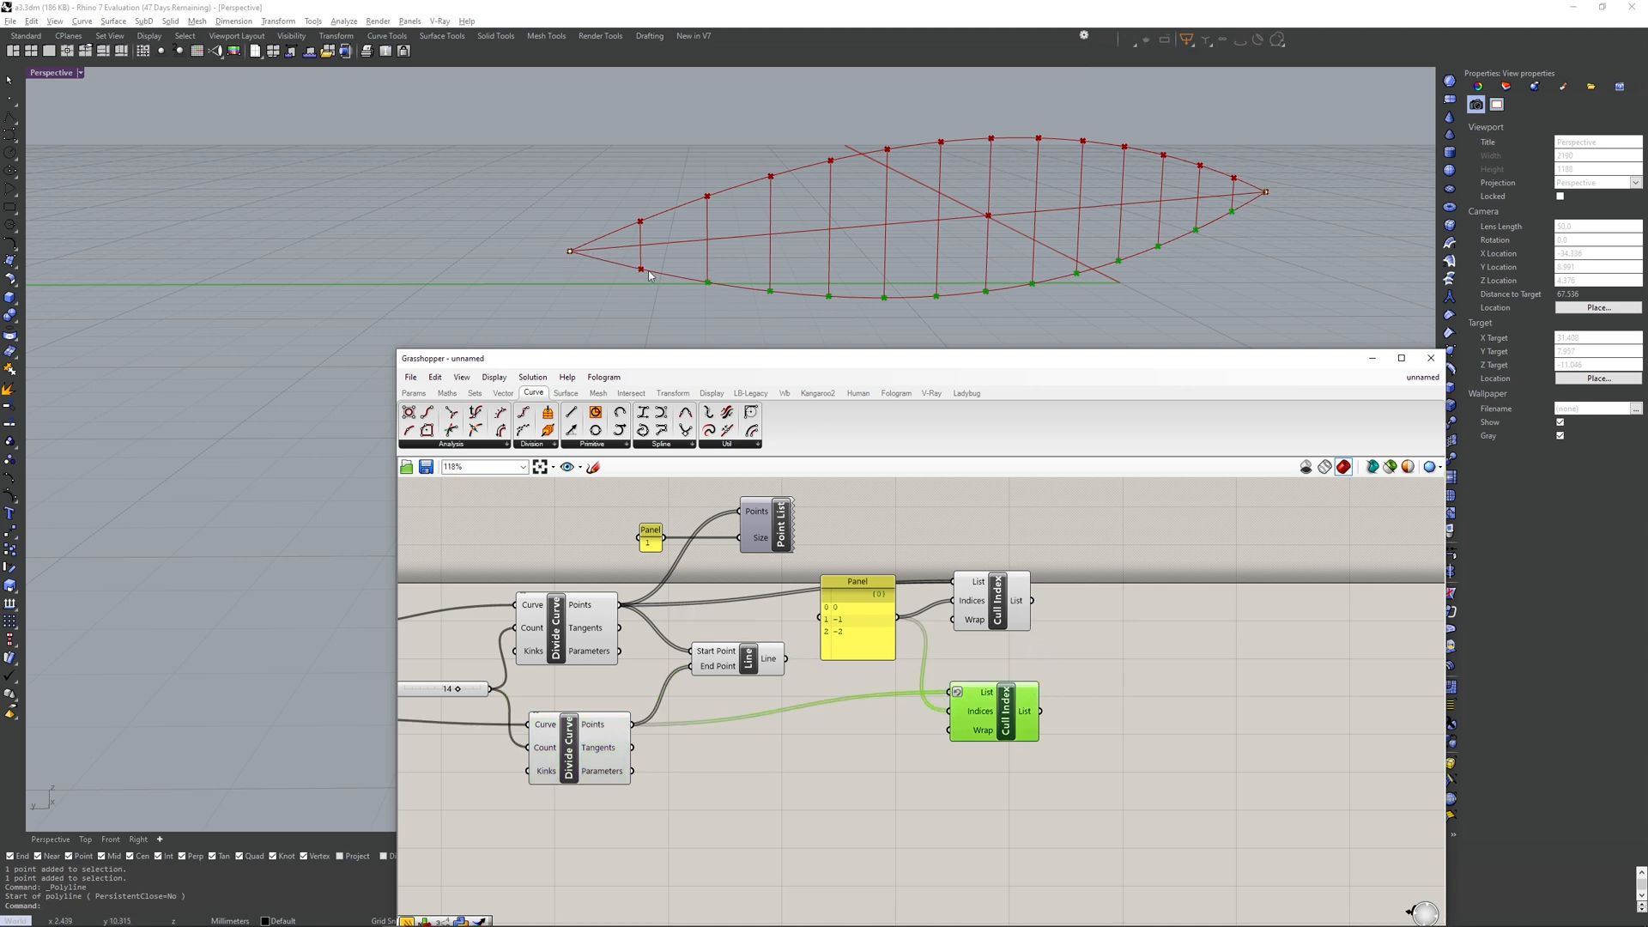
- Consult the DIAGONALS sketch in the Acrobat PDF, then return to Grasshopper and compare the points kept by the two Cull Index components
{"action": "key", "text": "alt+Tab"}
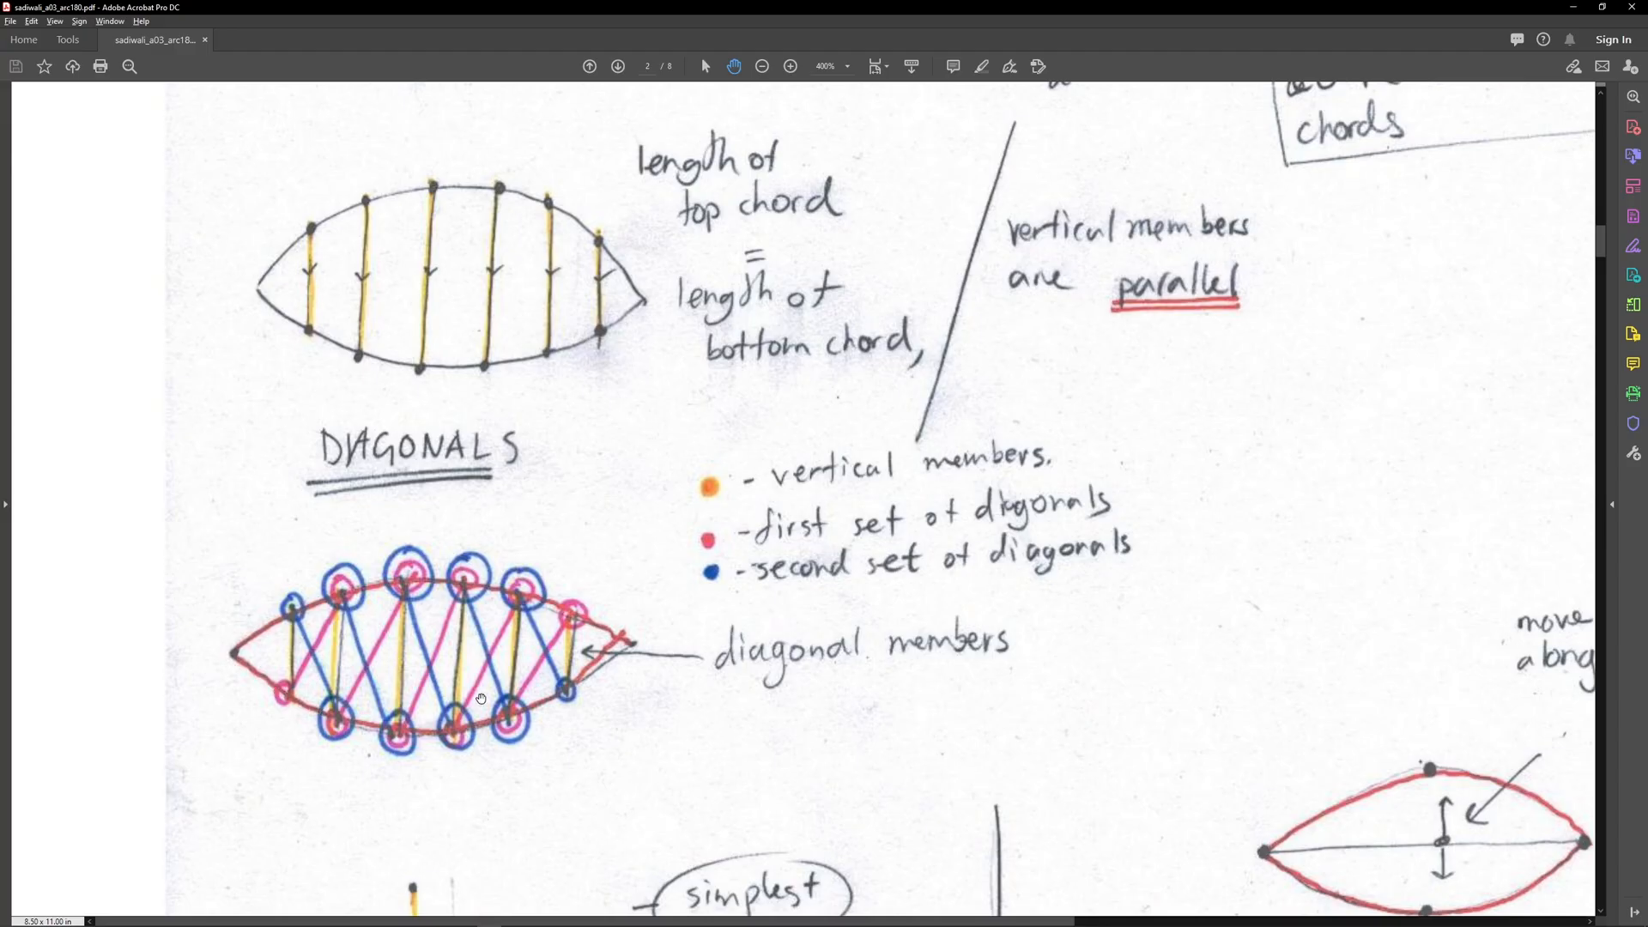
{"action": "key", "text": "alt+Tab"}
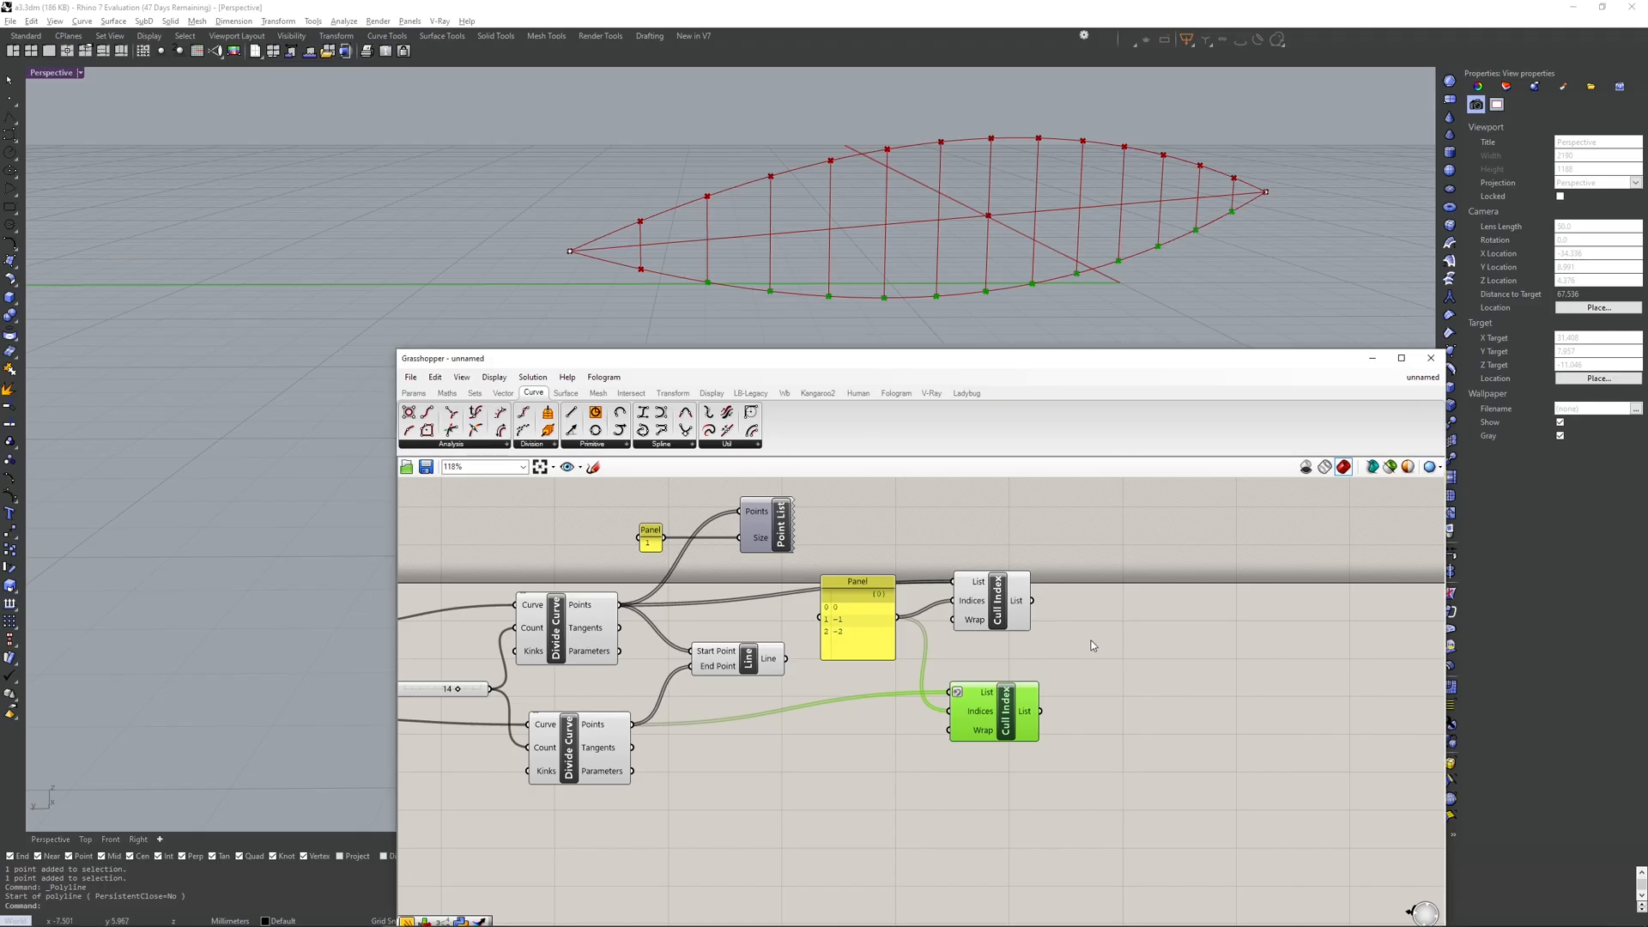
{"action": "left_click", "coordinate": [1014, 625]}
{"action": "left_click_drag", "start_coordinate": [1017, 728], "coordinate": [1016, 723]}
{"action": "left_click", "coordinate": [1015, 624]}
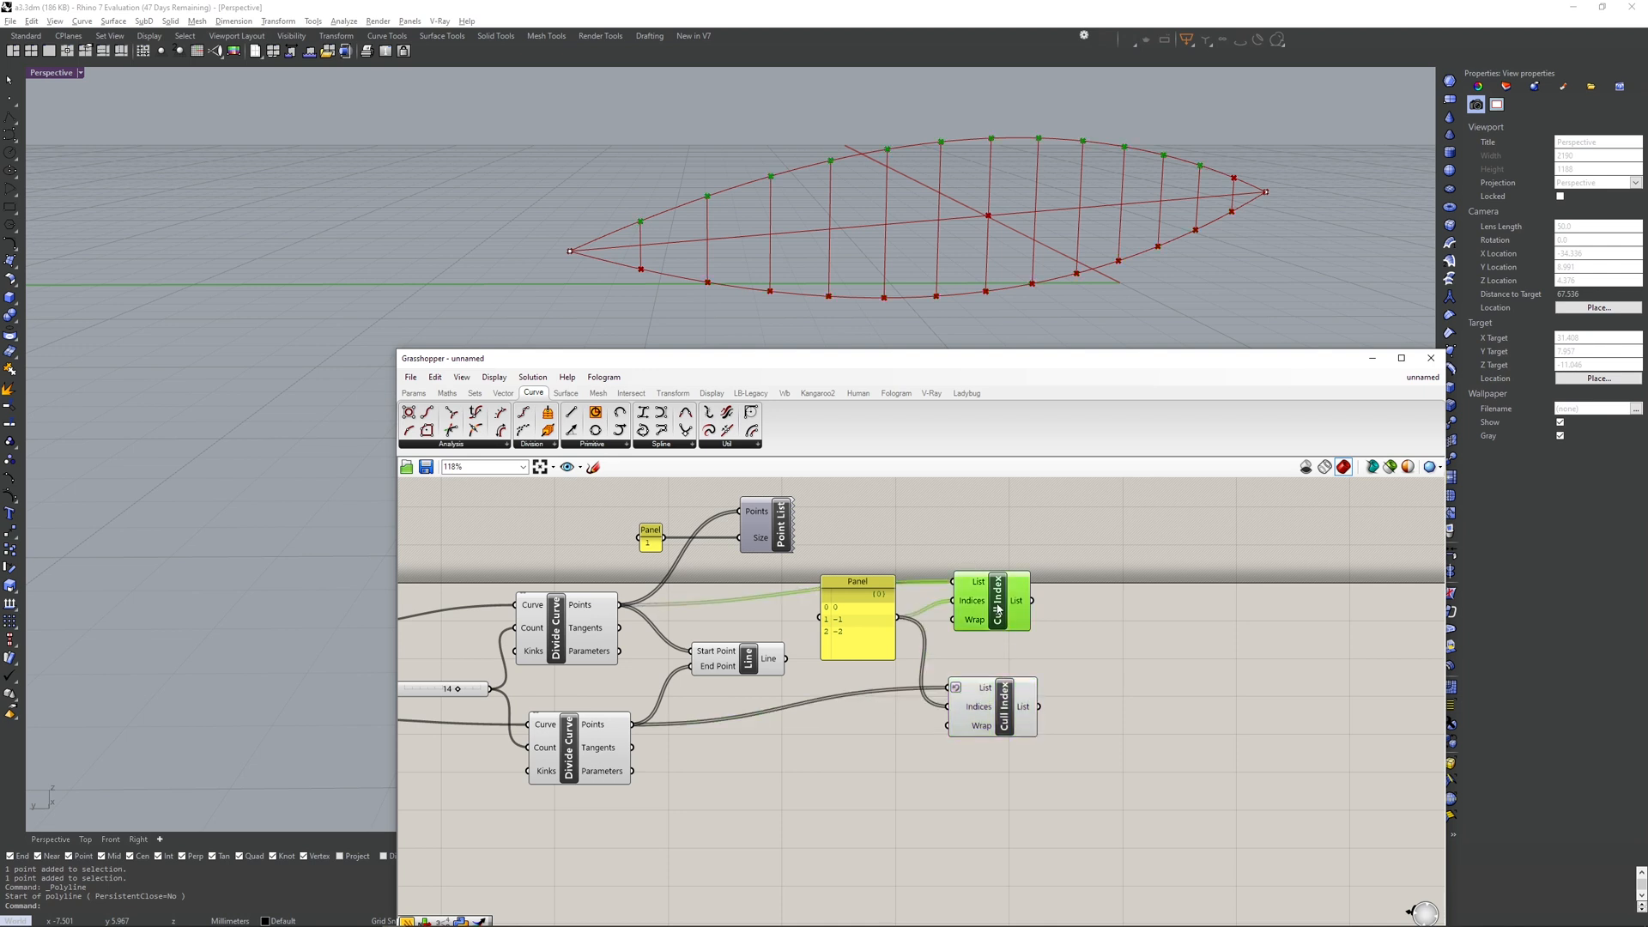
- Add a Line component with the upper Cull Index list as Start Point and the lower Cull Index list as End Point
{"action": "double_click", "coordinate": [1110, 671]}
{"action": "type", "text": "line"}
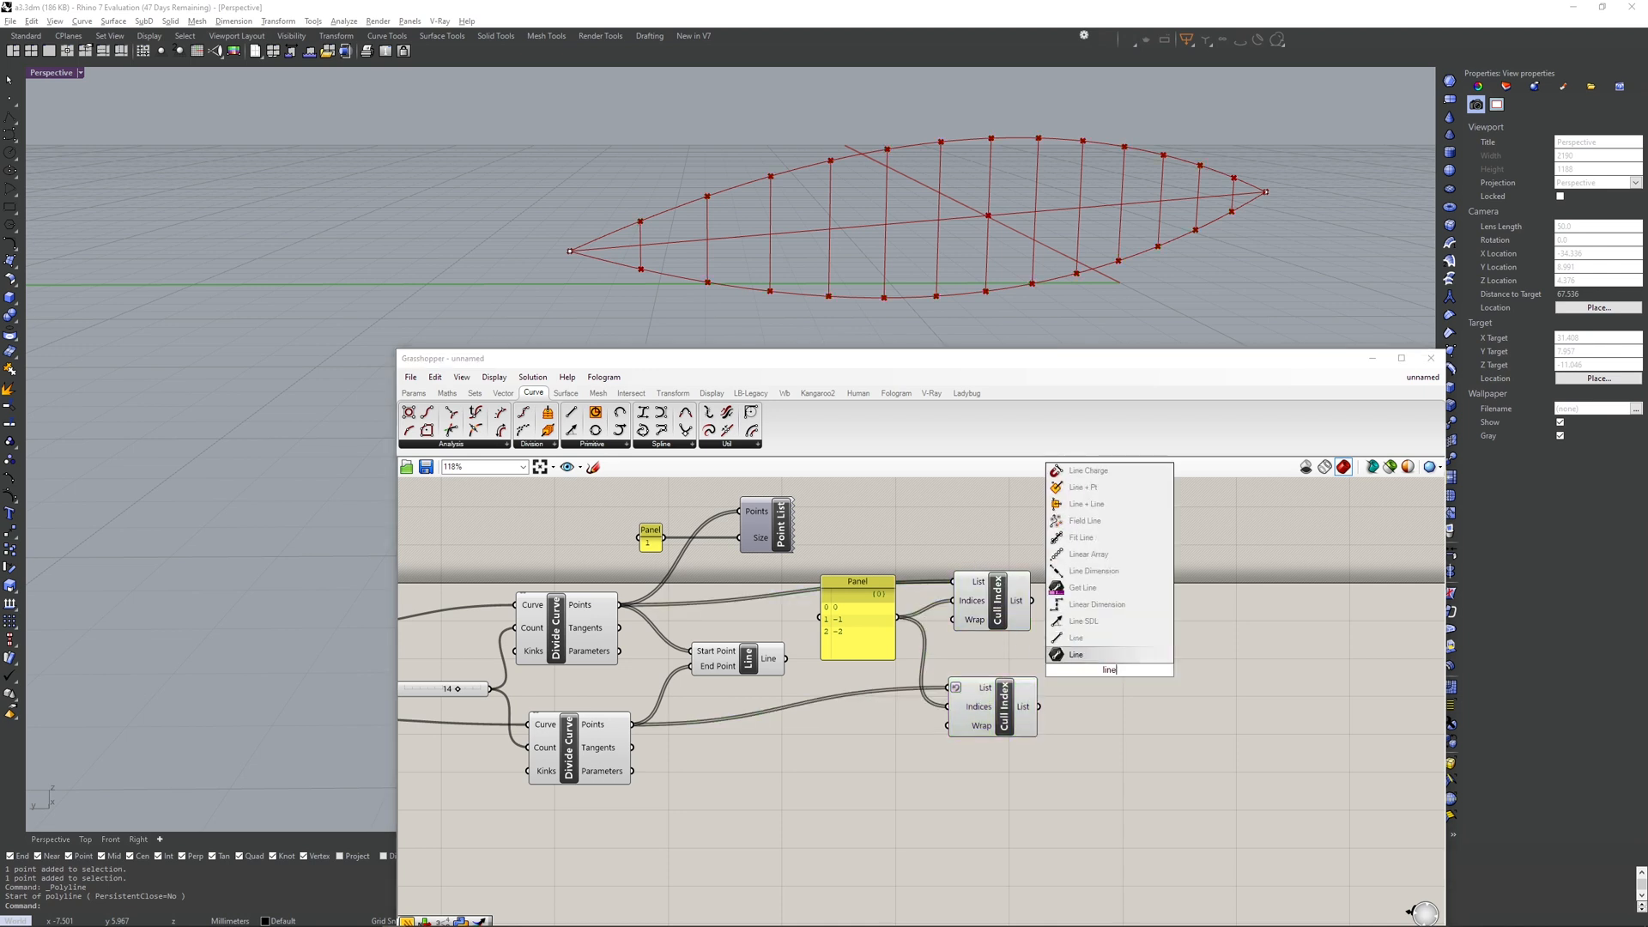
{"action": "left_click", "coordinate": [1105, 666]}
{"action": "left_click_drag", "start_coordinate": [1097, 661], "coordinate": [1110, 653]}
{"action": "scroll", "coordinate": [1116, 665], "scroll_direction": "up", "scroll_amount": 3}
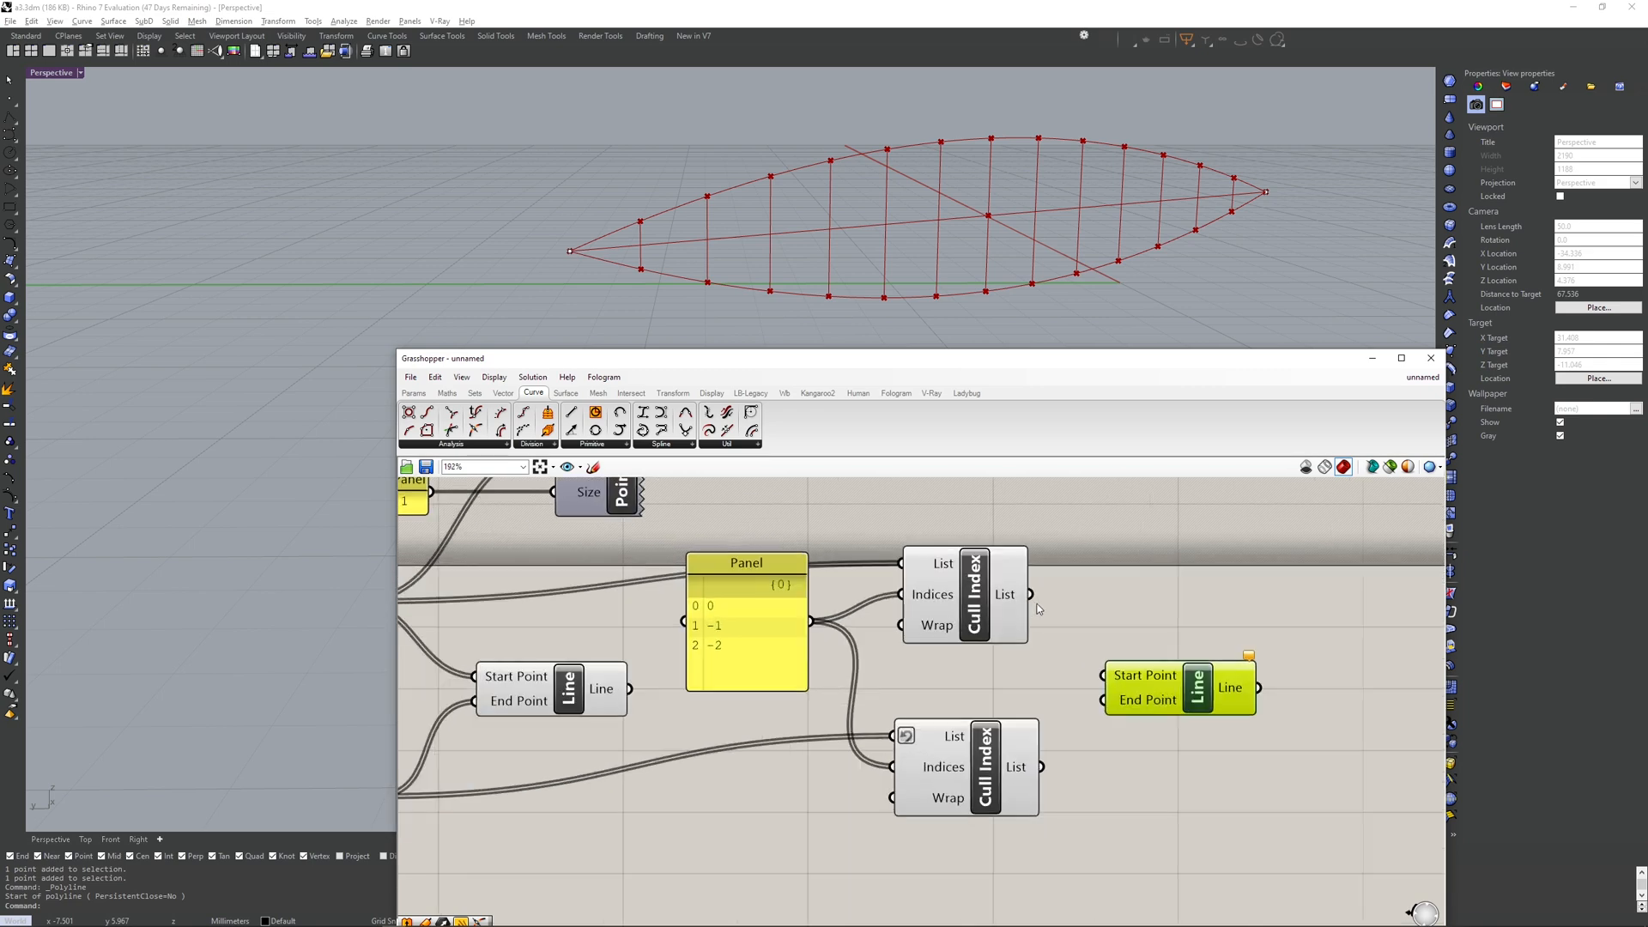
{"action": "left_click_drag", "start_coordinate": [1165, 699], "coordinate": [1171, 676]}
{"action": "left_click_drag", "start_coordinate": [1030, 594], "coordinate": [1109, 654]}
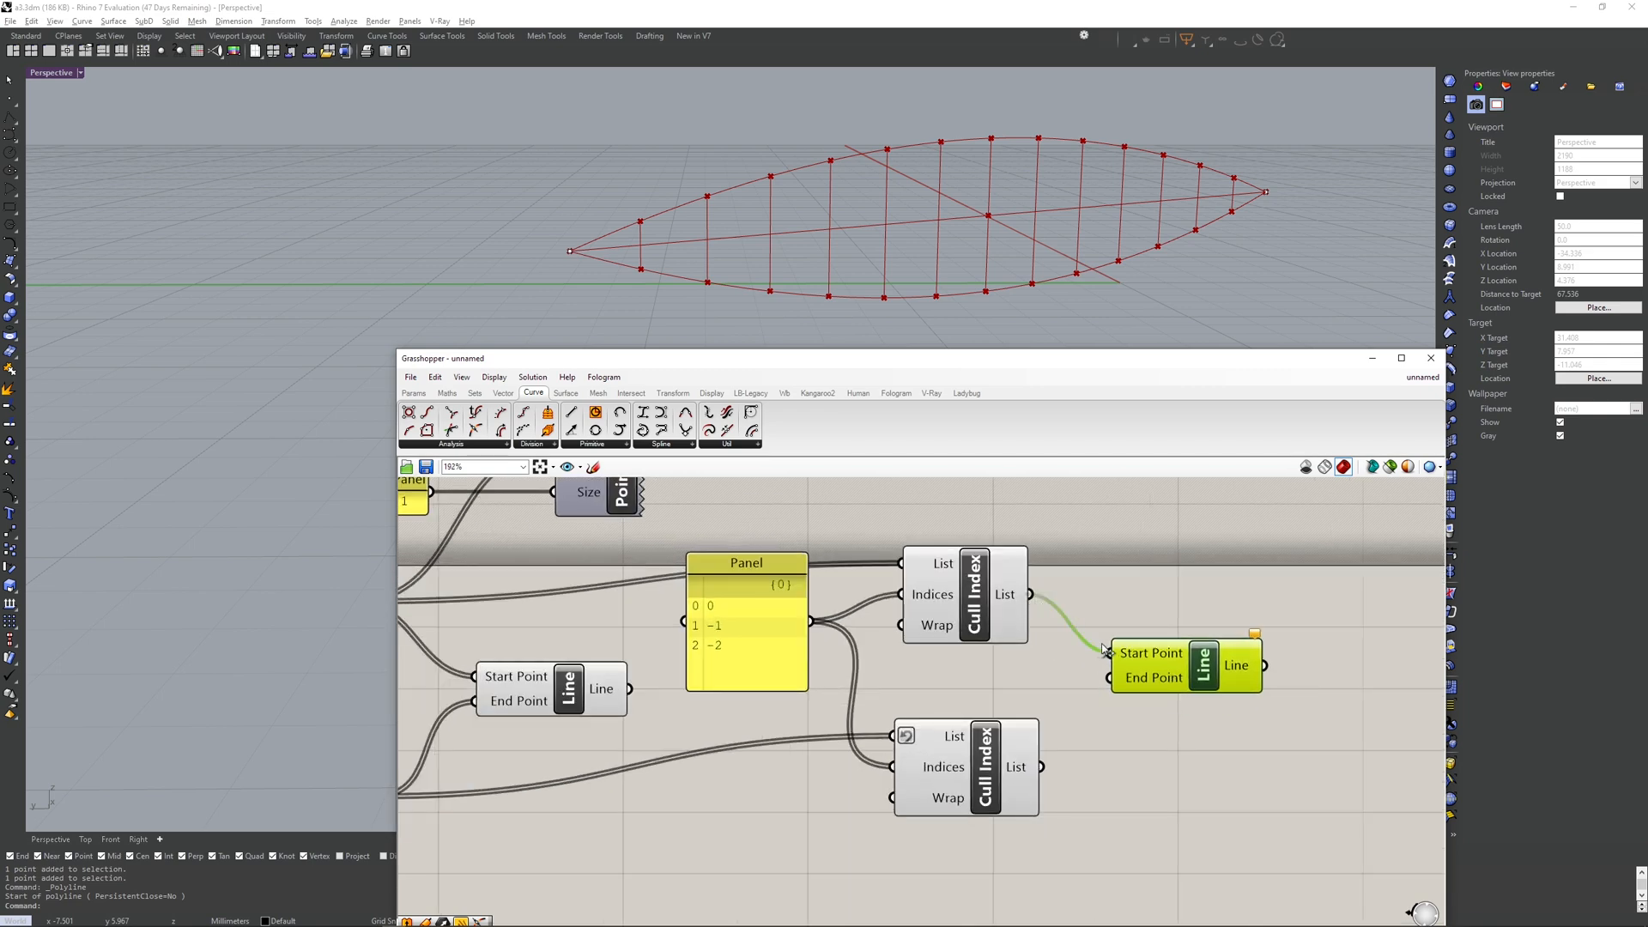
{"action": "left_click_drag", "start_coordinate": [1042, 767], "coordinate": [1110, 677]}
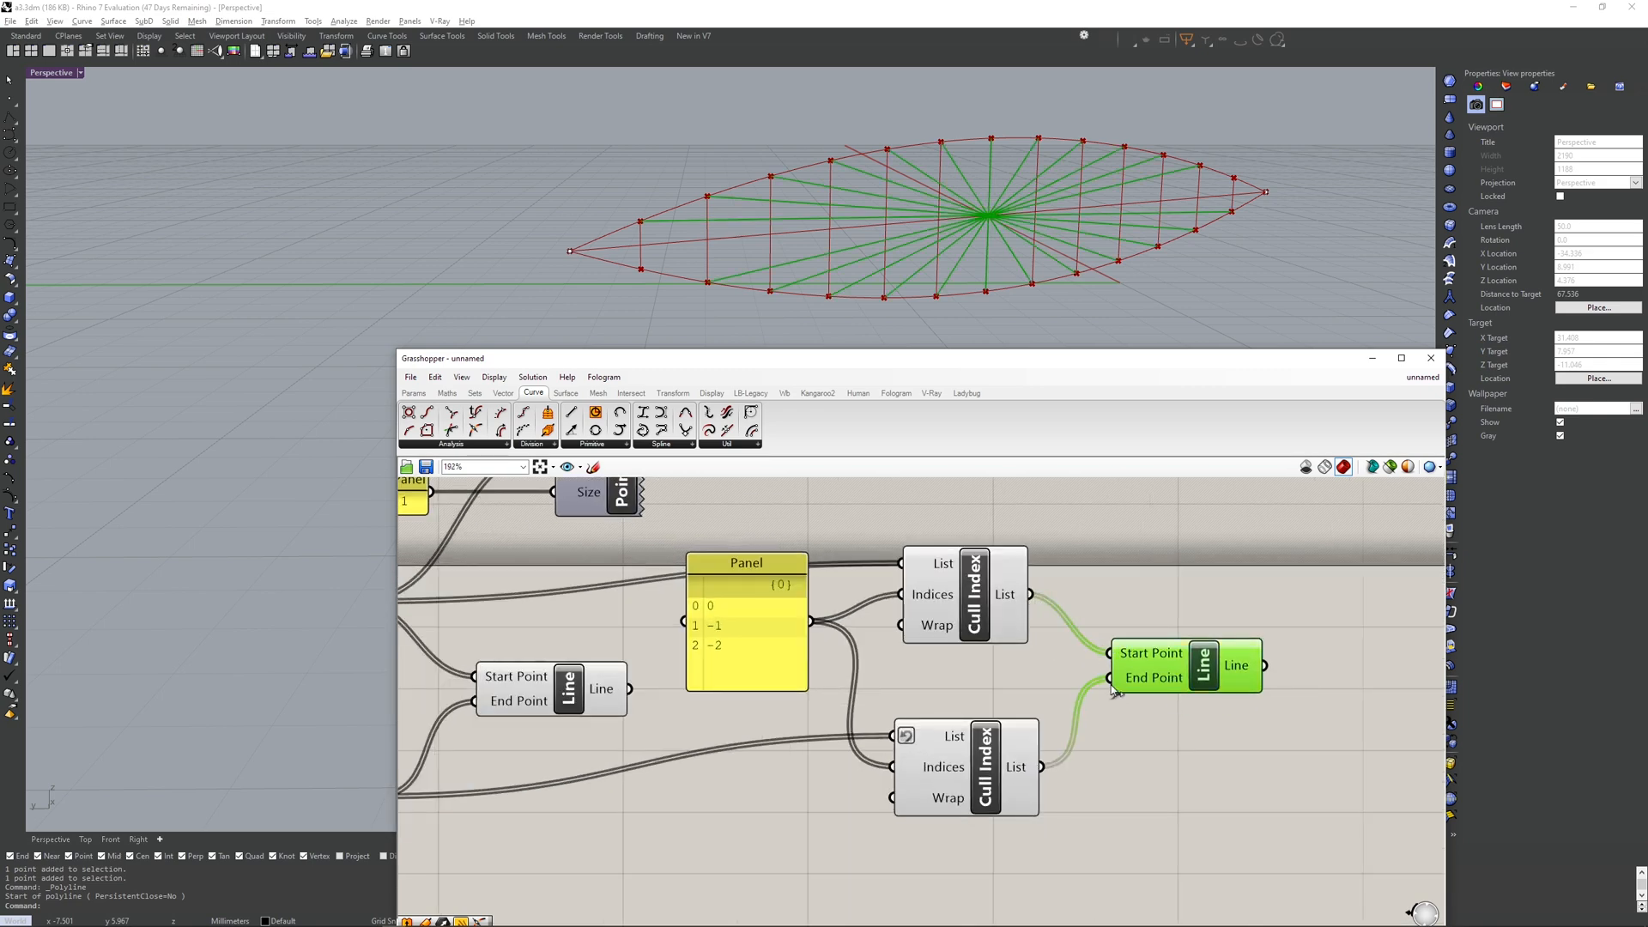
{"action": "left_click", "coordinate": [1148, 594]}
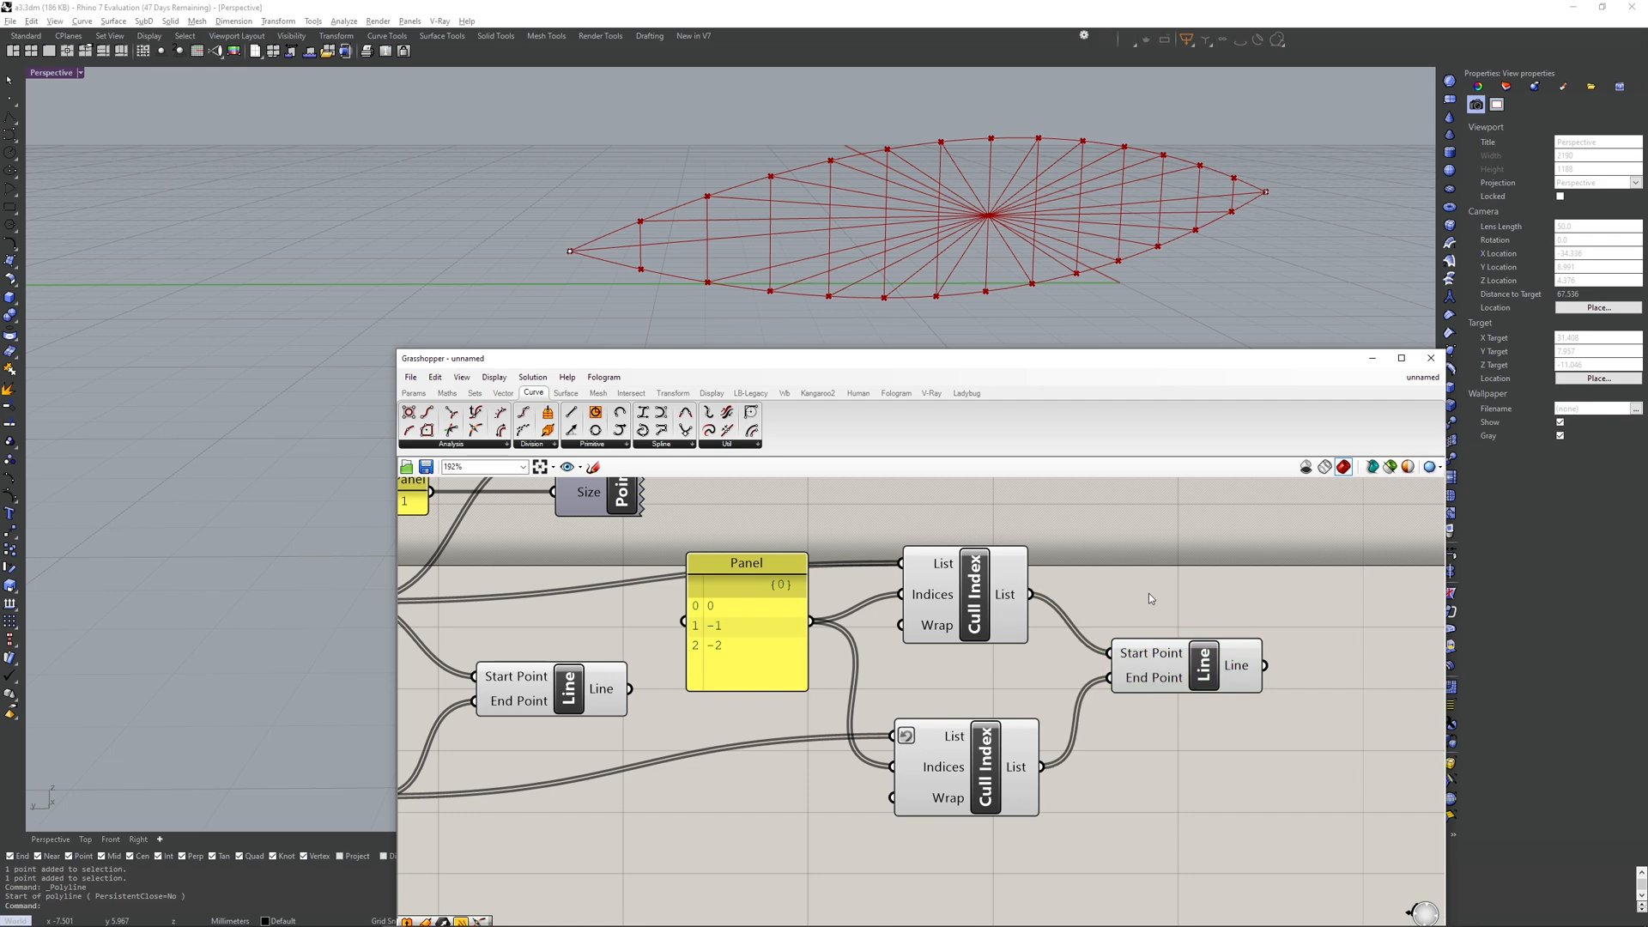
- Examine the generated lines in the viewport and the point set each Cull Index component supplies
{"action": "right_click_drag", "start_coordinate": [1020, 343], "coordinate": [1052, 297]}
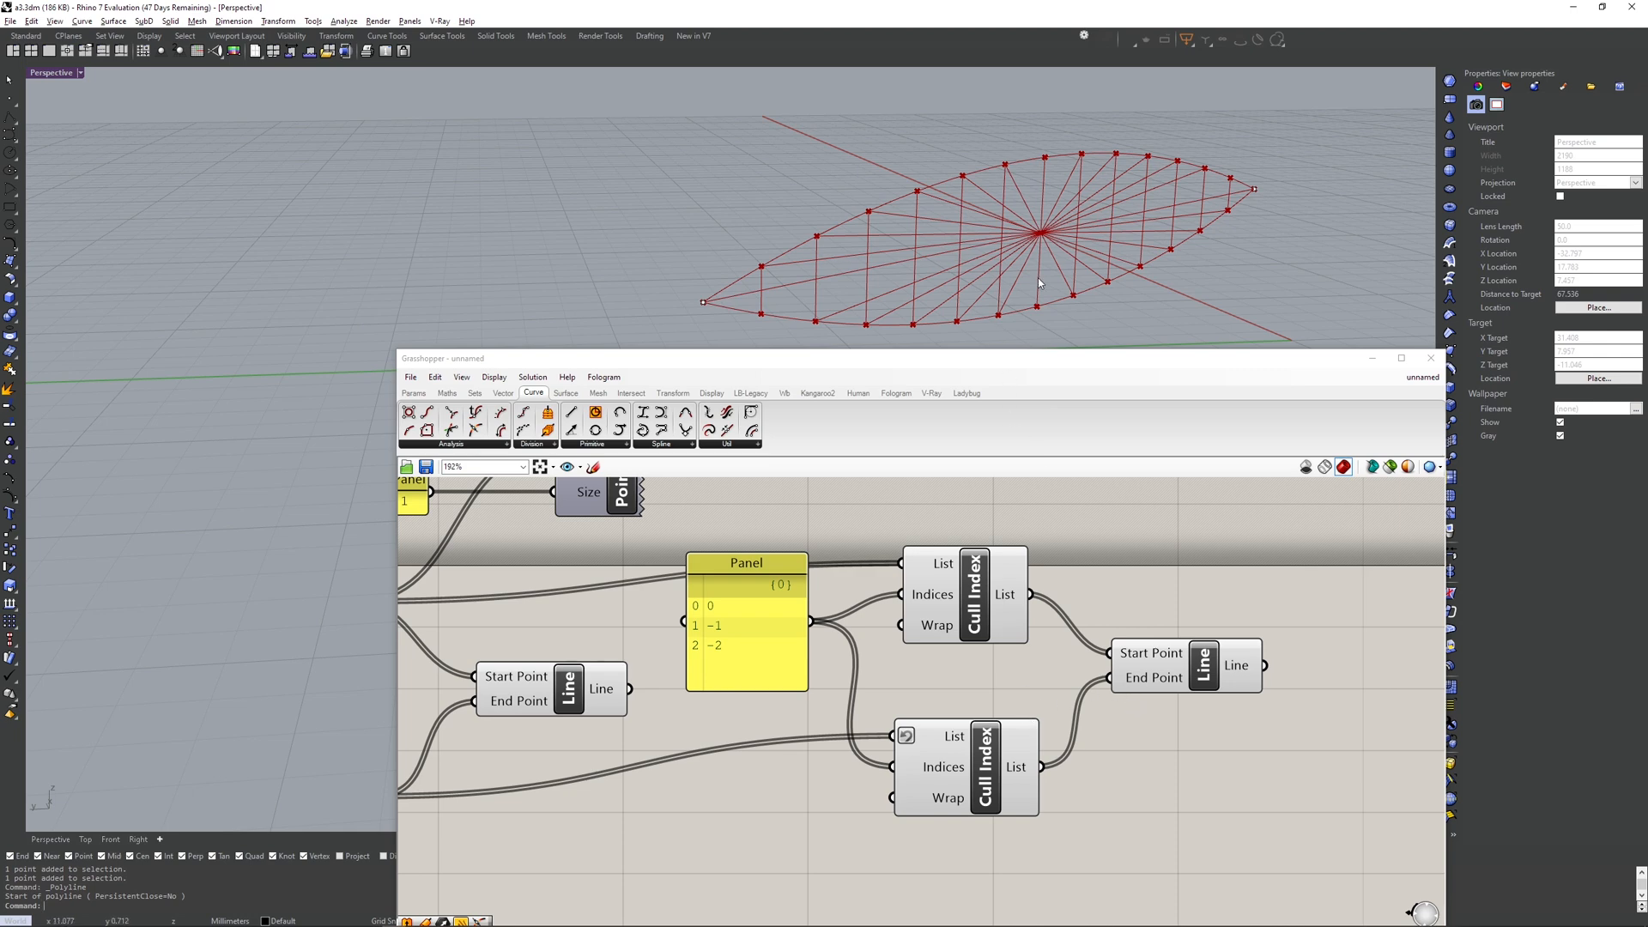
{"action": "scroll", "coordinate": [1054, 527], "scroll_direction": "down", "scroll_amount": 2}
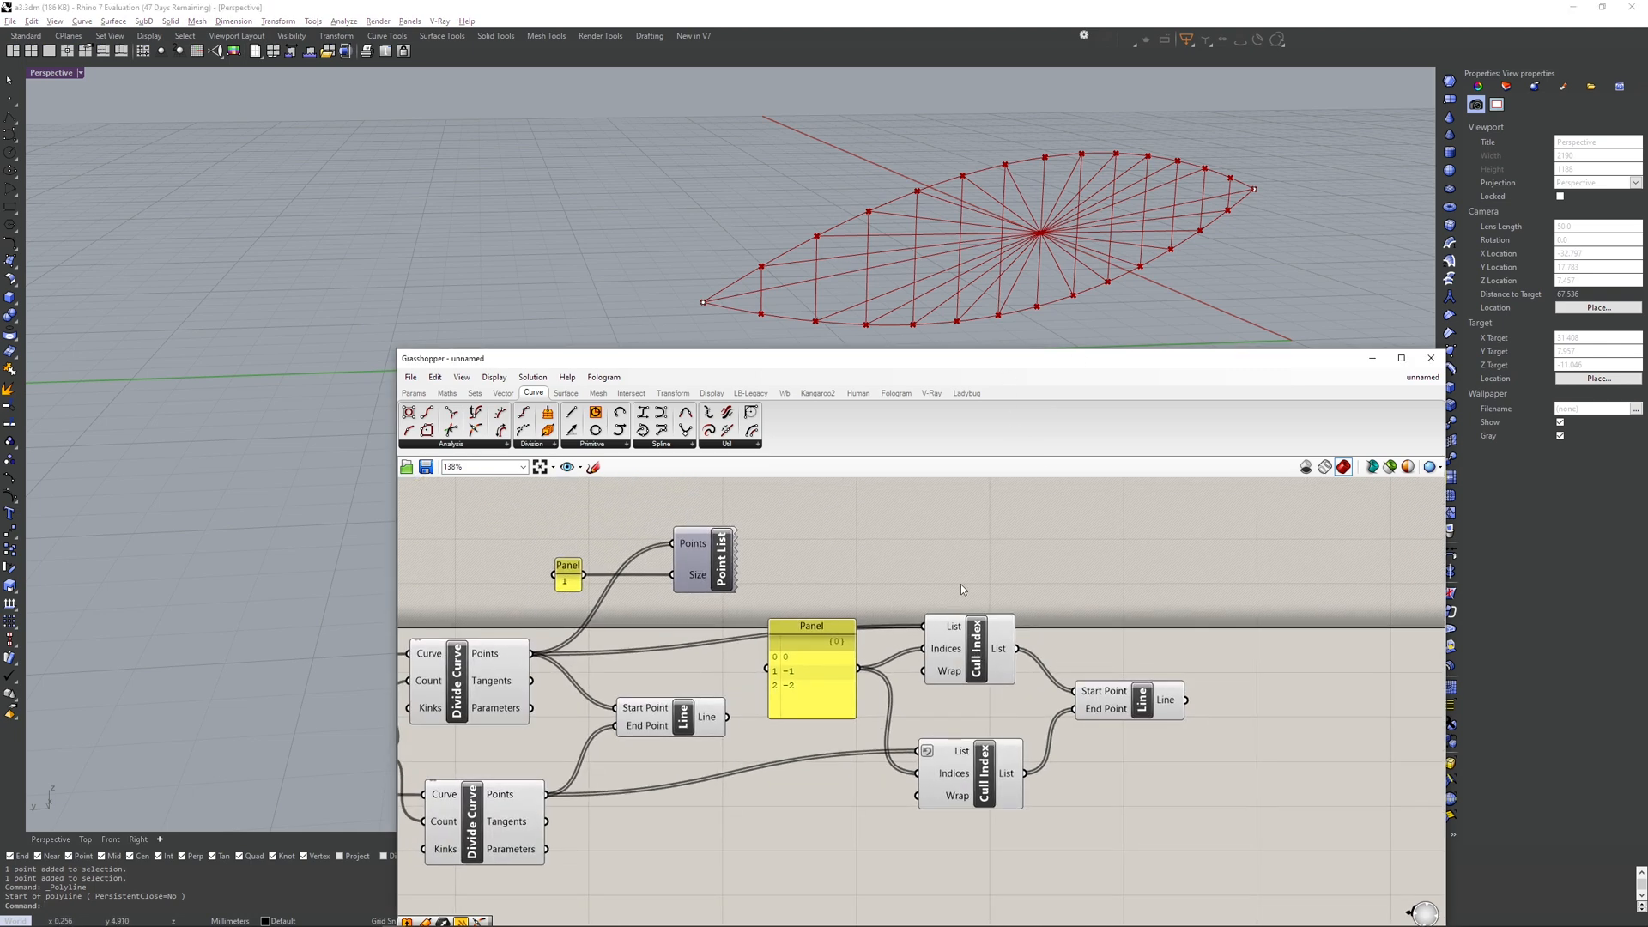
{"action": "double_click", "coordinate": [960, 584]}
{"action": "left_click", "coordinate": [834, 571]}
{"action": "right_click_drag", "start_coordinate": [737, 307], "coordinate": [744, 285], "text": "shift"}
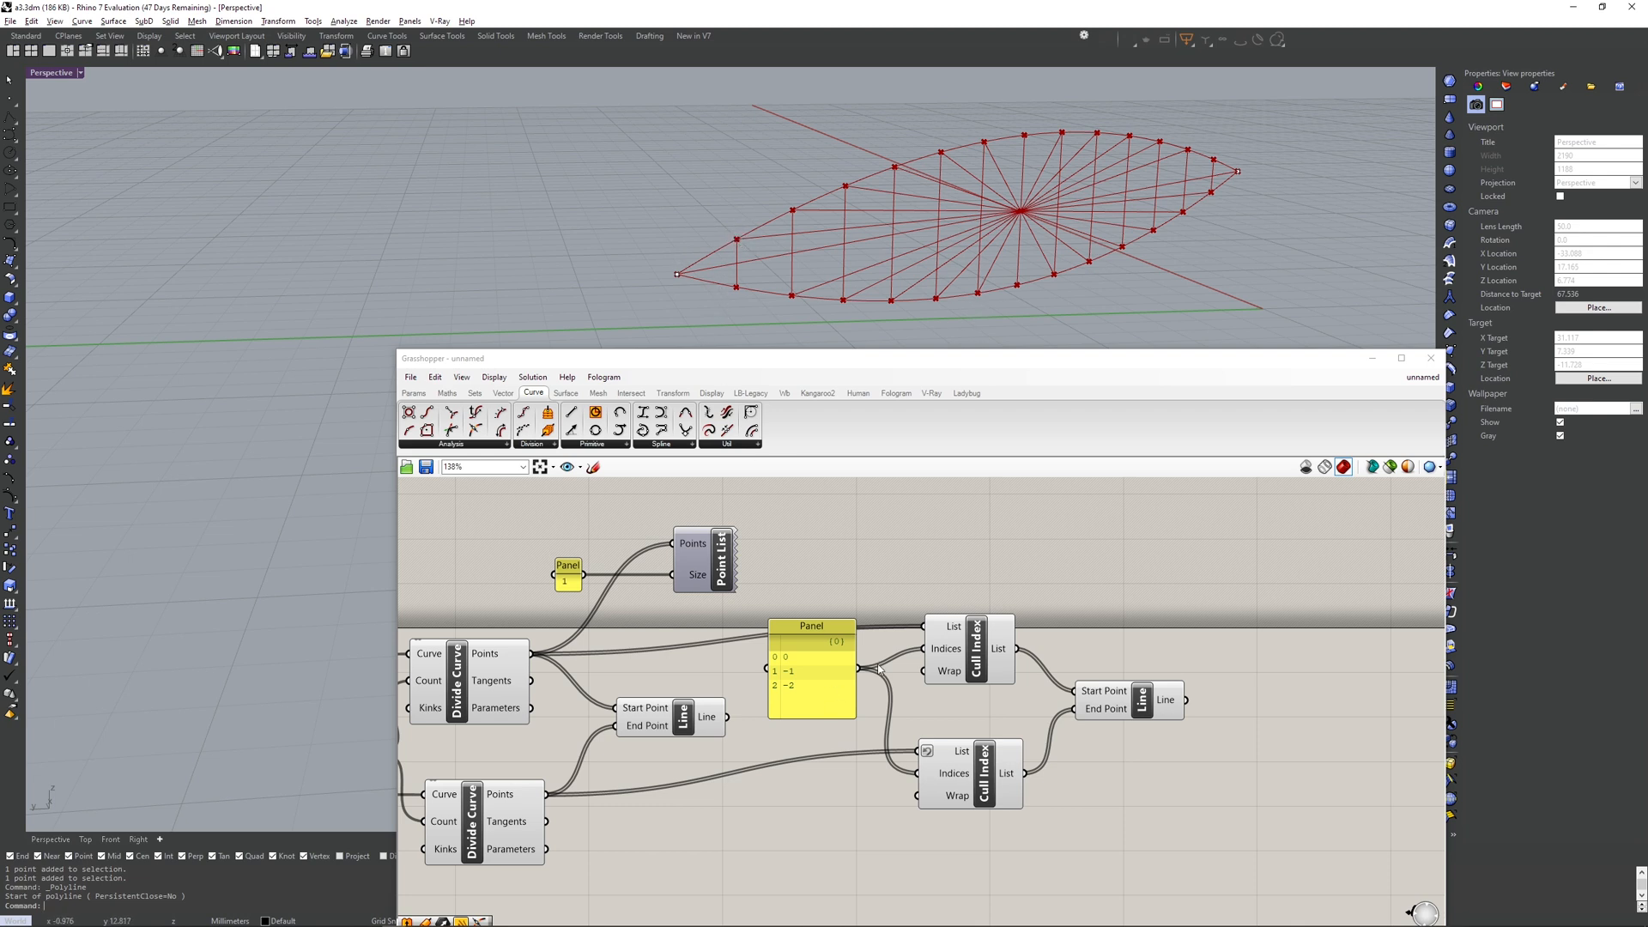
{"action": "left_click", "coordinate": [950, 644]}
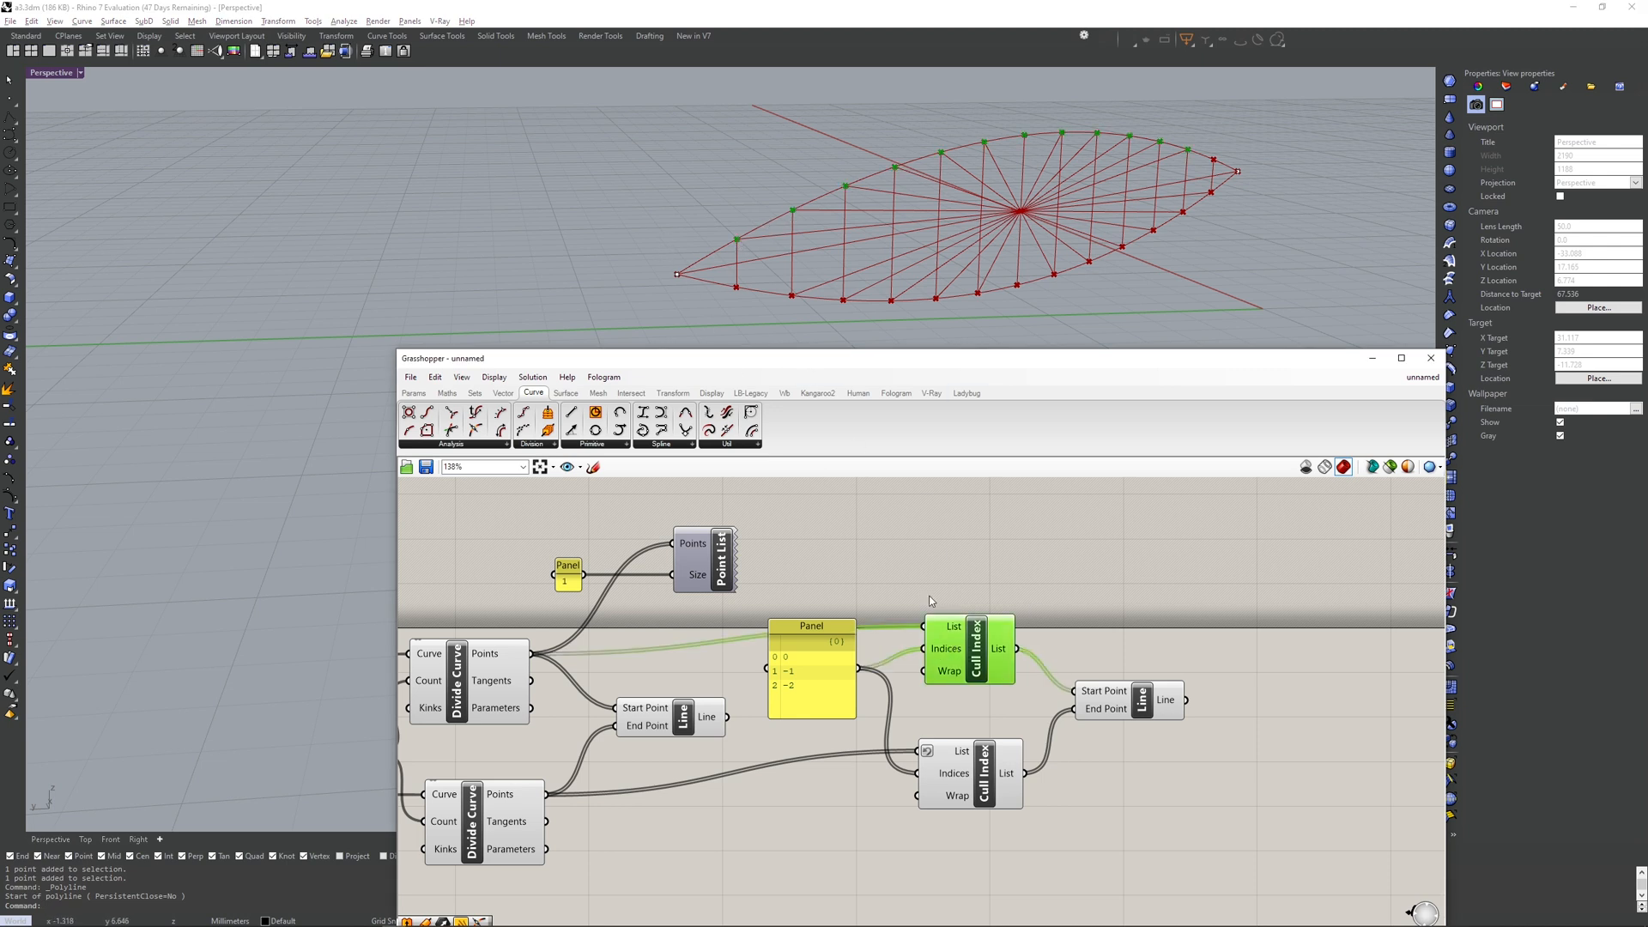
{"action": "left_click", "coordinate": [976, 767]}
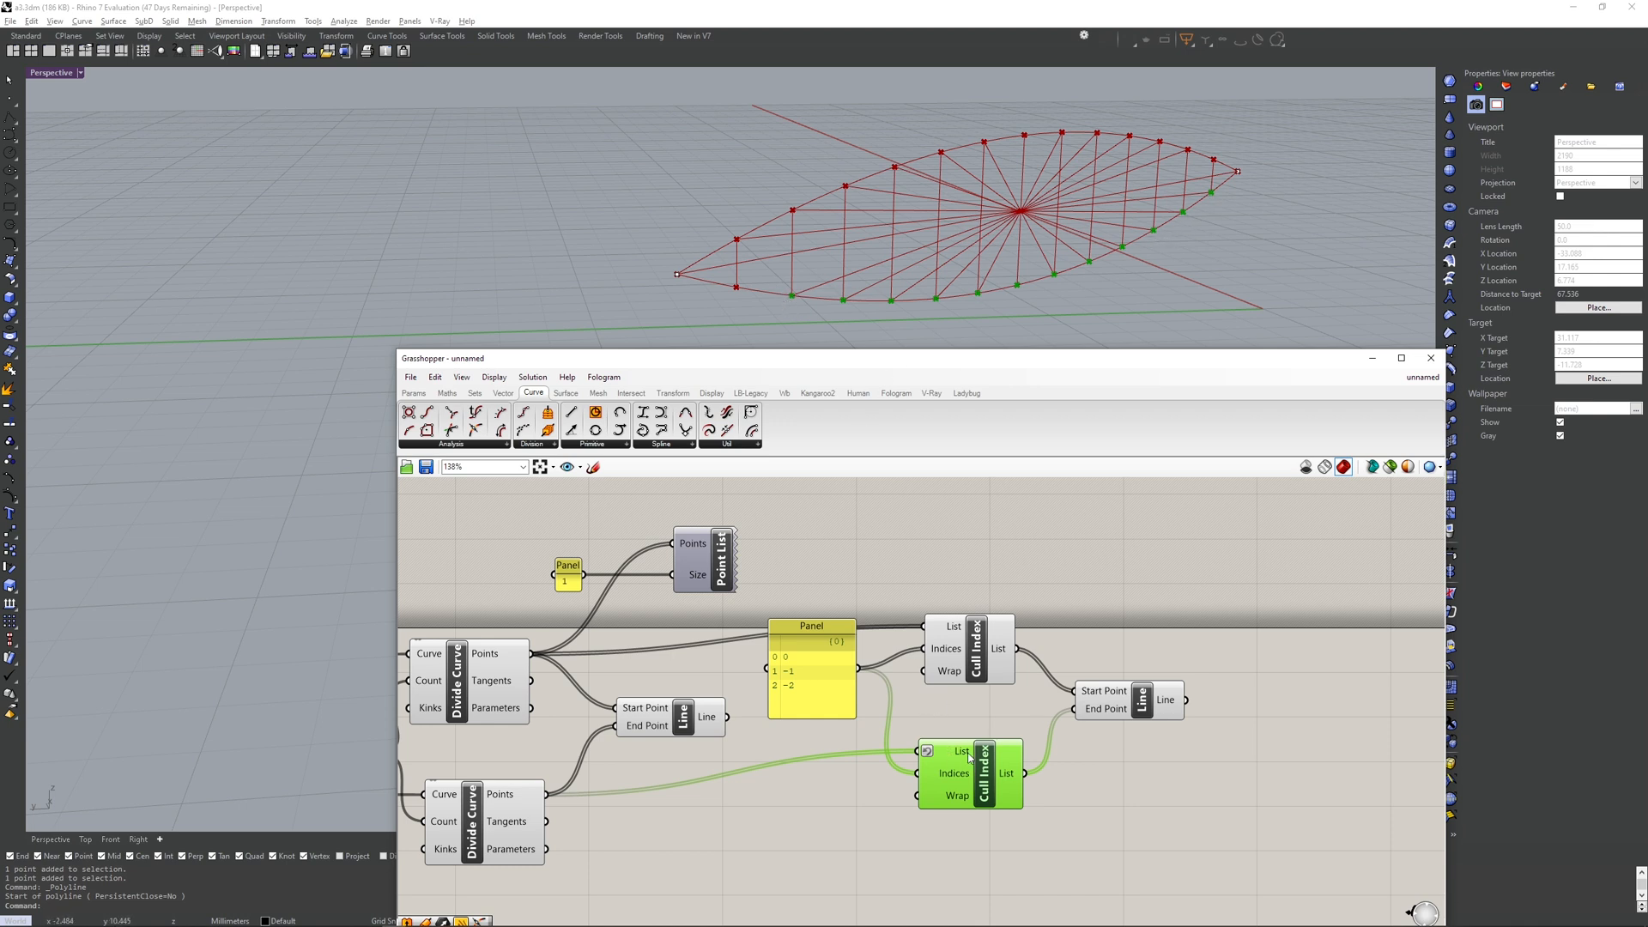
- Reverse the List output of the lower Cull Index and inspect the resulting diagonal lines
{"action": "right_click", "coordinate": [1023, 774]}
{"action": "left_click", "coordinate": [1068, 831]}
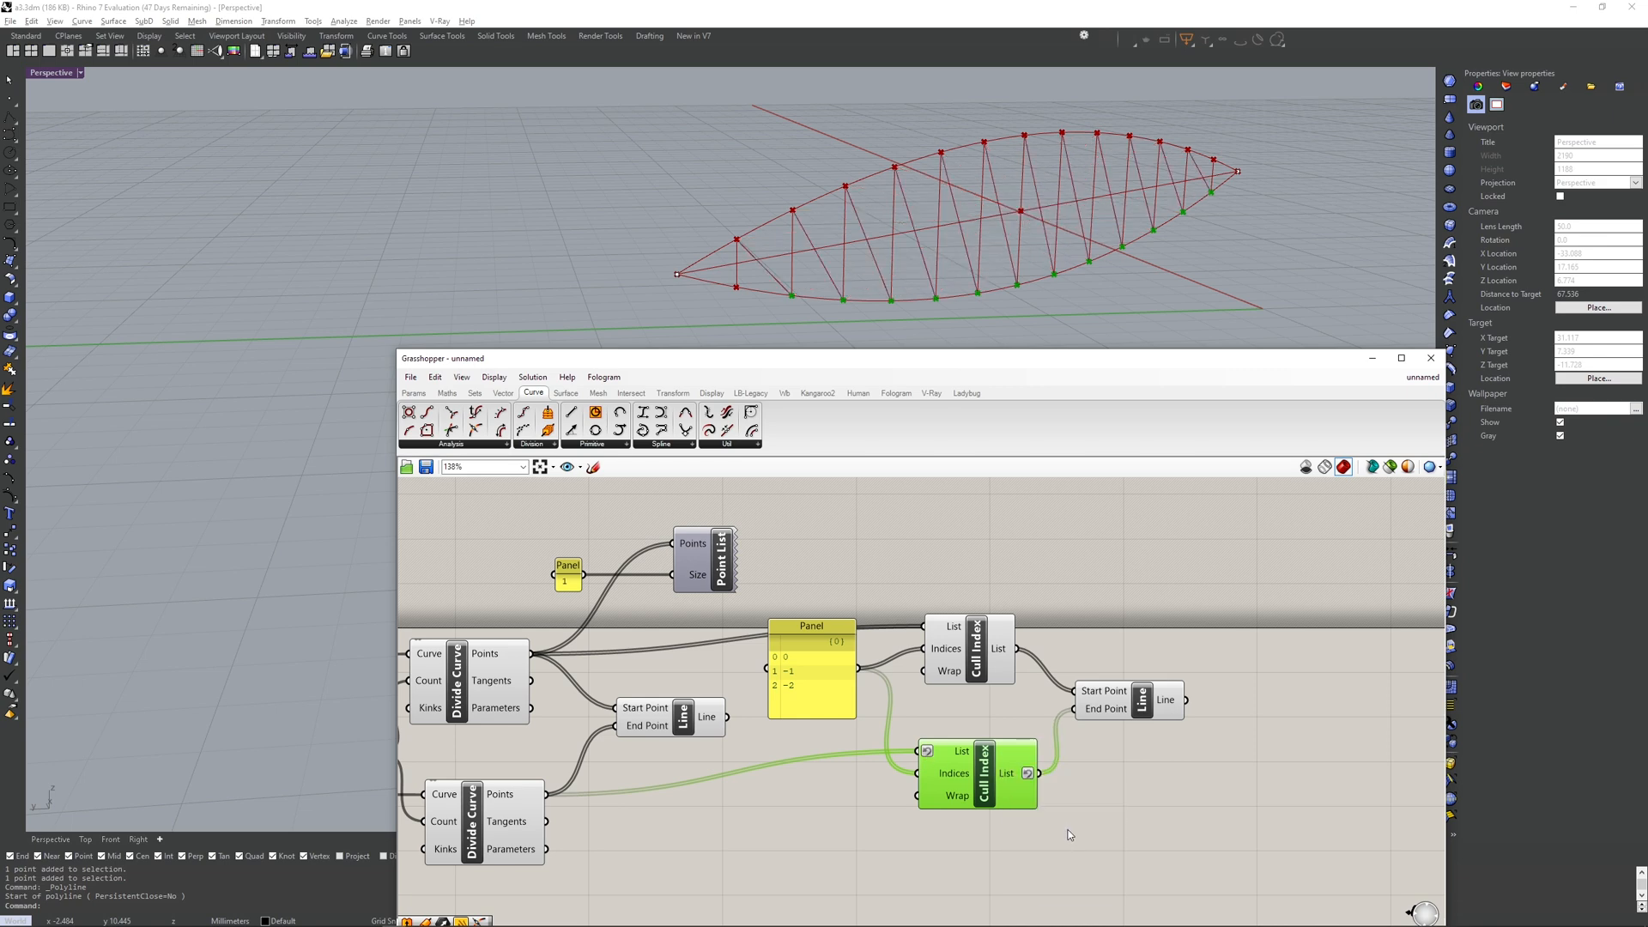
{"action": "left_click", "coordinate": [1139, 711]}
{"action": "right_click_drag", "start_coordinate": [992, 330], "coordinate": [861, 244]}
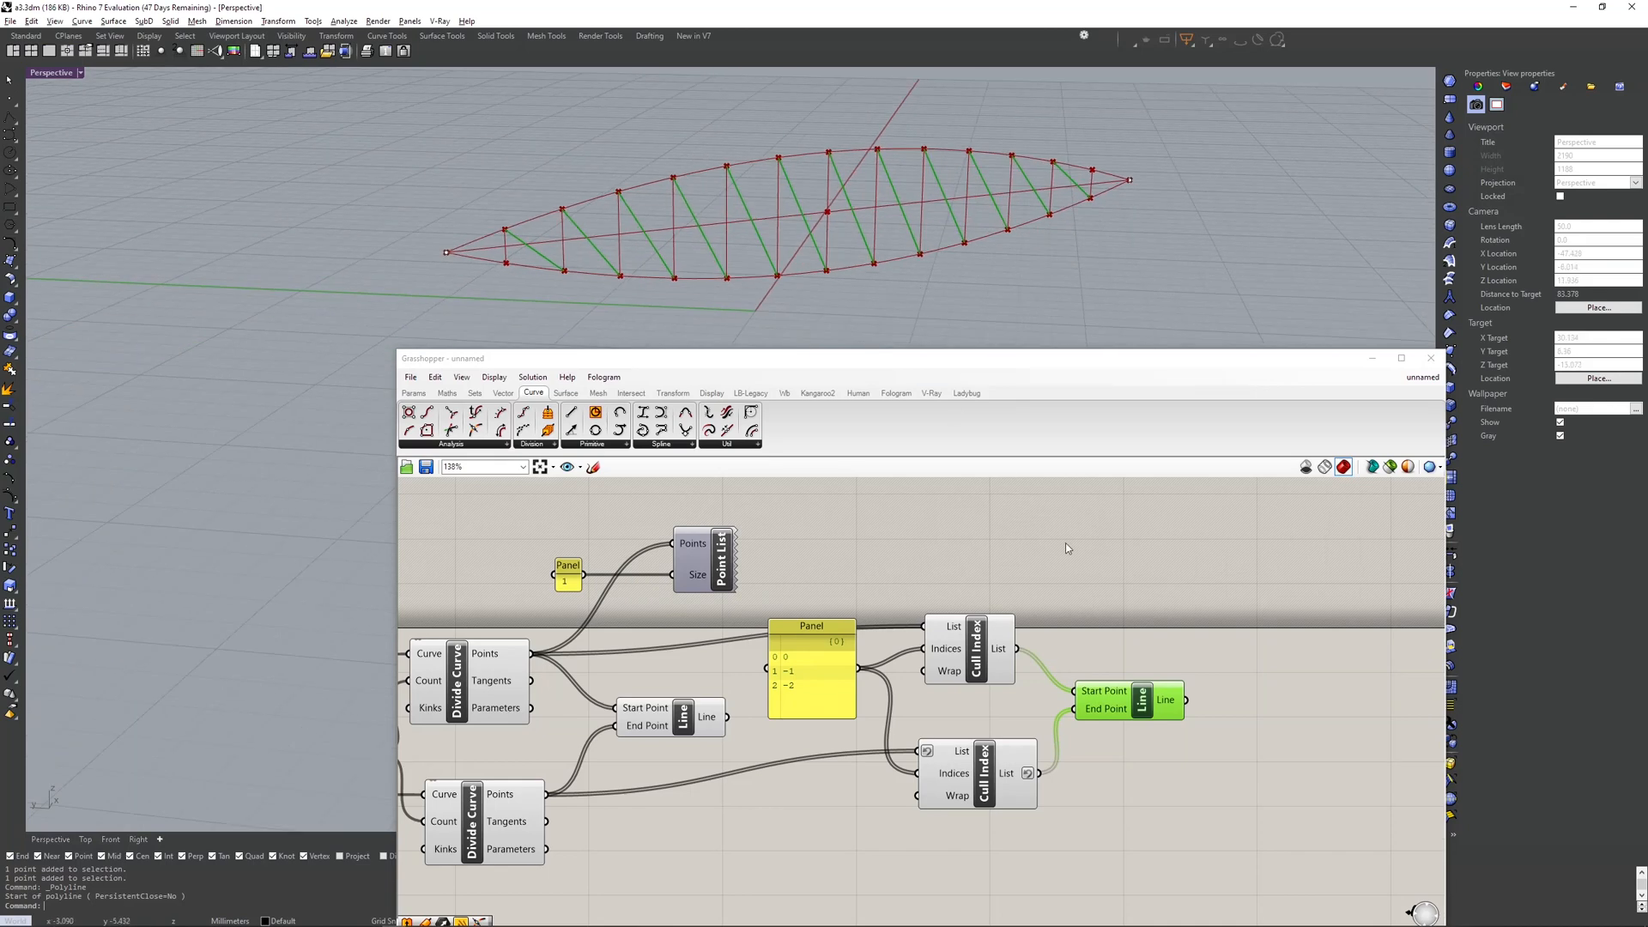
- Duplicate the upper Cull Index with its input connections and place the copy above the index panel
{"action": "scroll", "coordinate": [1149, 638], "scroll_direction": "down", "scroll_amount": 1}
{"action": "right_click_drag", "start_coordinate": [1134, 640], "coordinate": [1047, 643]}
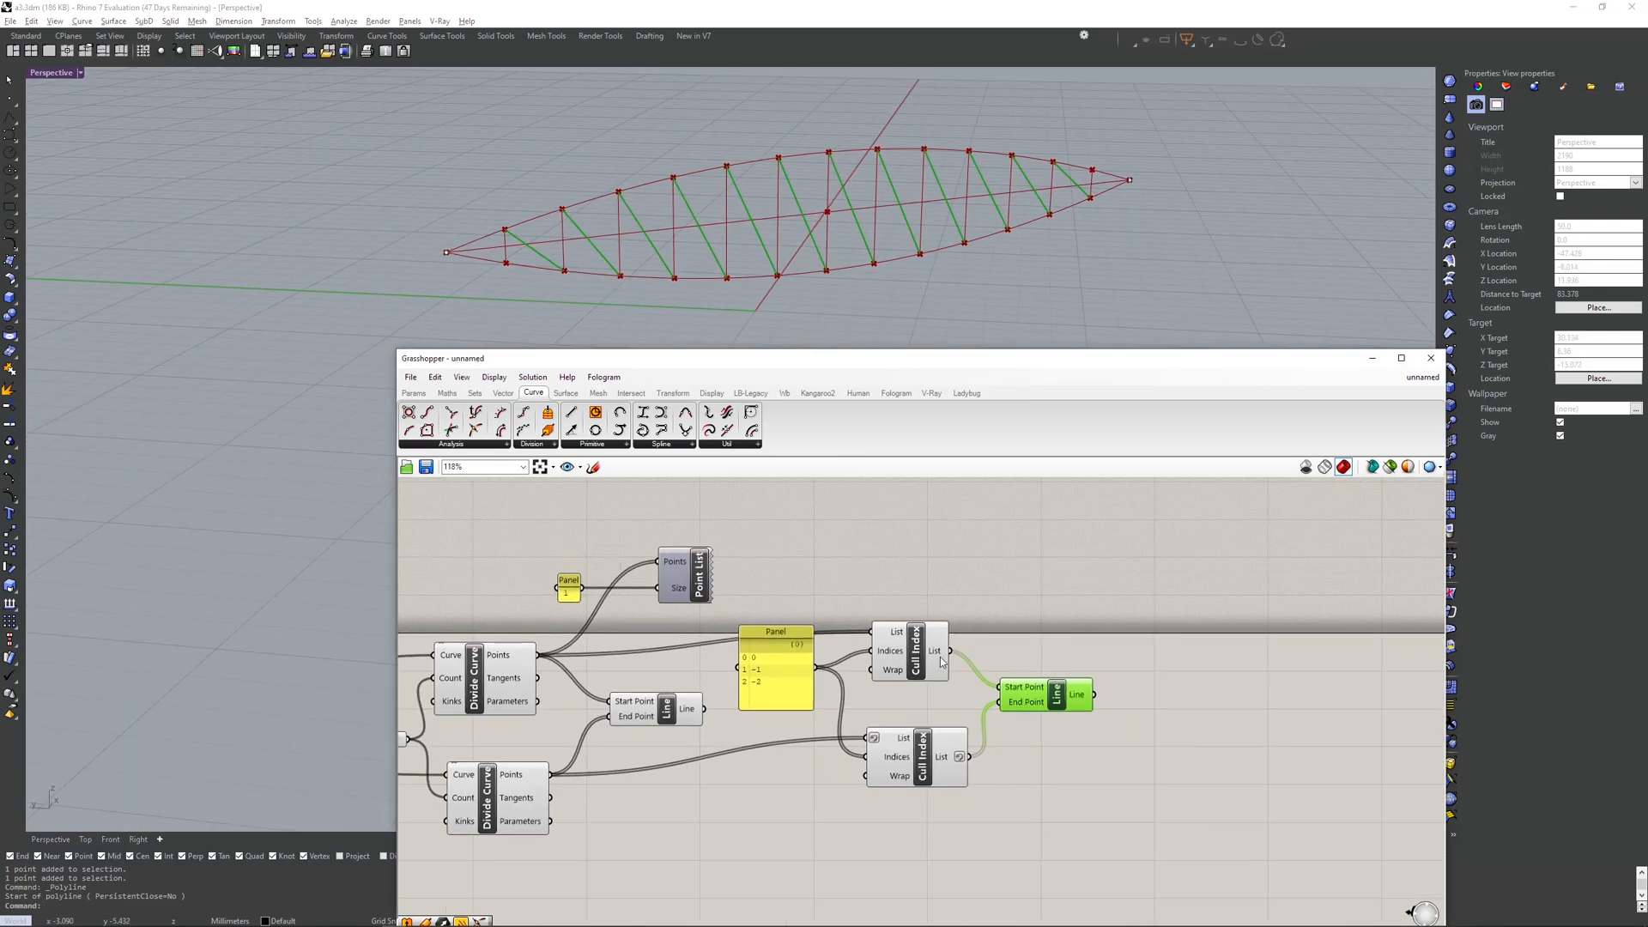
{"action": "right_click_drag", "start_coordinate": [942, 661], "coordinate": [950, 701]}
{"action": "left_click_drag", "start_coordinate": [933, 691], "coordinate": [938, 715]}
{"action": "left_click_drag", "start_coordinate": [938, 714], "coordinate": [948, 590], "text": "alt"}
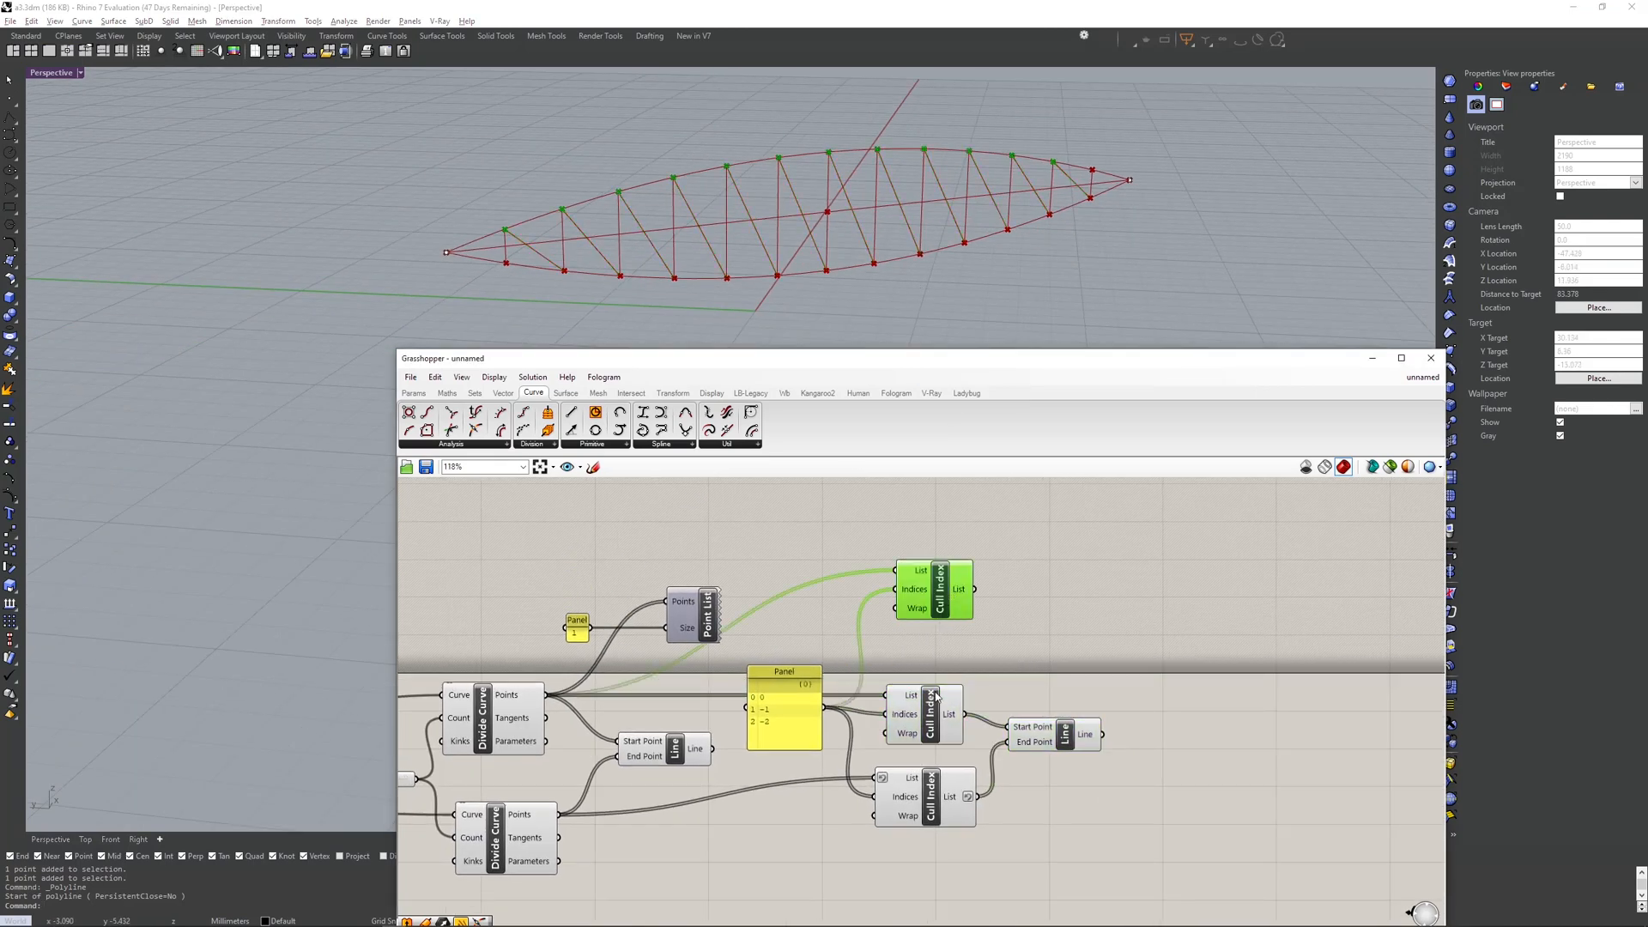
- Align the two original Cull Index components and move them together with their Line component further down the canvas
{"action": "left_click_drag", "start_coordinate": [936, 697], "coordinate": [938, 710]}
{"action": "left_click_drag", "start_coordinate": [931, 783], "coordinate": [921, 783]}
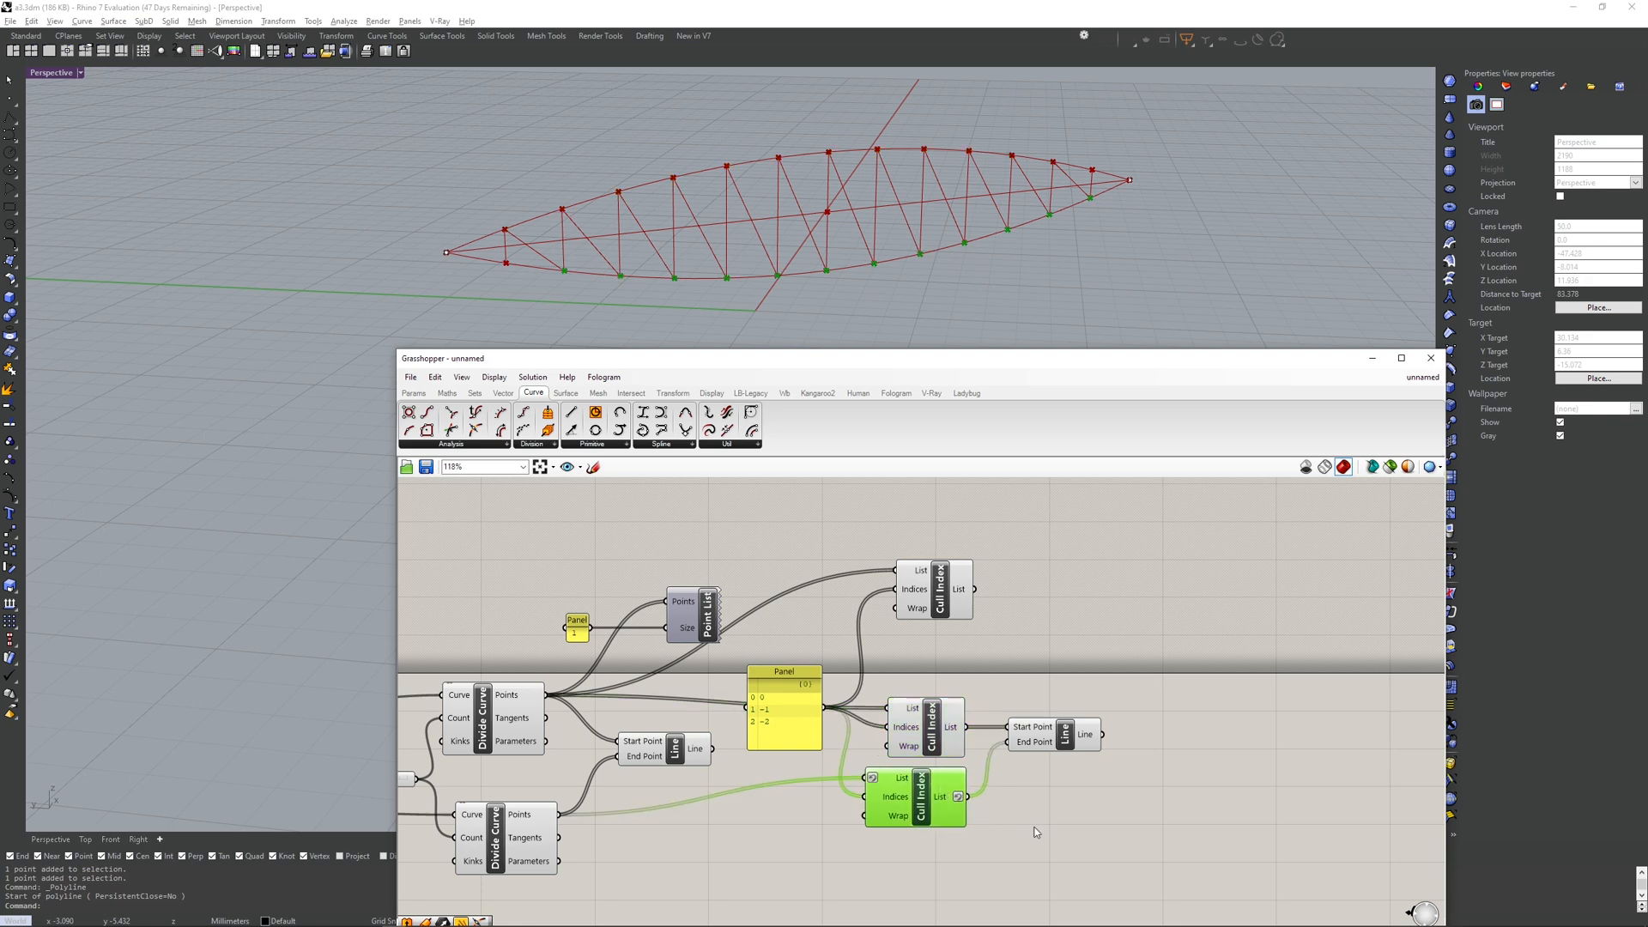
{"action": "left_click_drag", "start_coordinate": [1036, 832], "coordinate": [849, 687]}
{"action": "left_click_drag", "start_coordinate": [931, 726], "coordinate": [941, 805]}
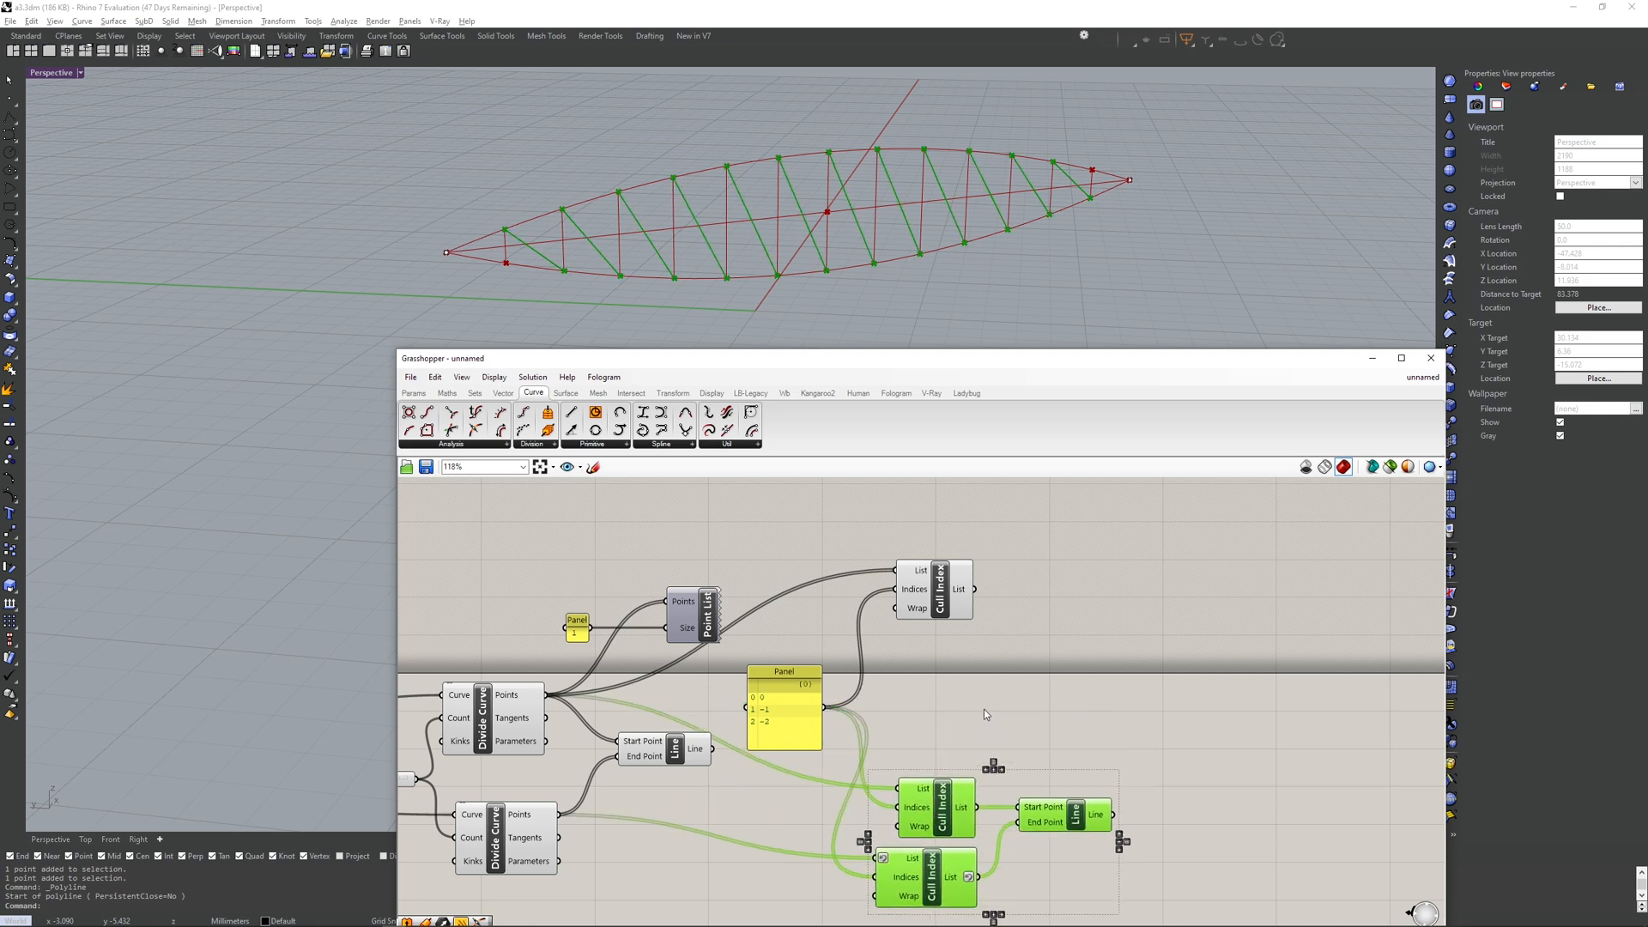
{"action": "right_click_drag", "start_coordinate": [986, 714], "coordinate": [982, 645]}
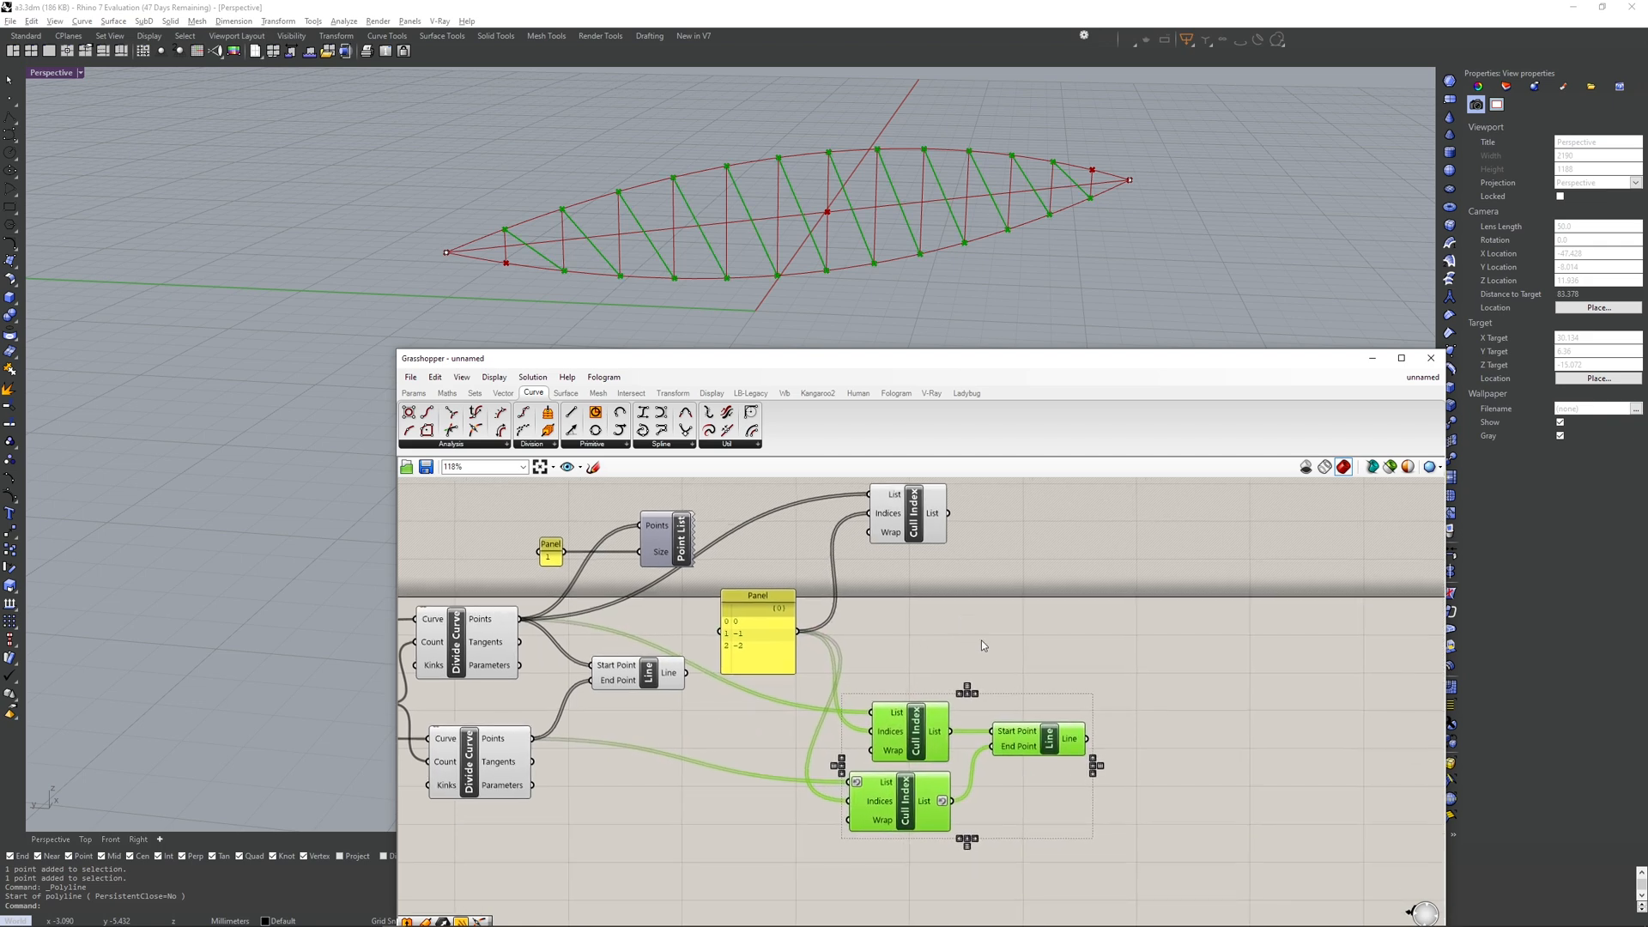
- Group the two lower Cull Index components with their Line and name the group "right diagonal"
{"action": "key", "text": "ctrl+g"}
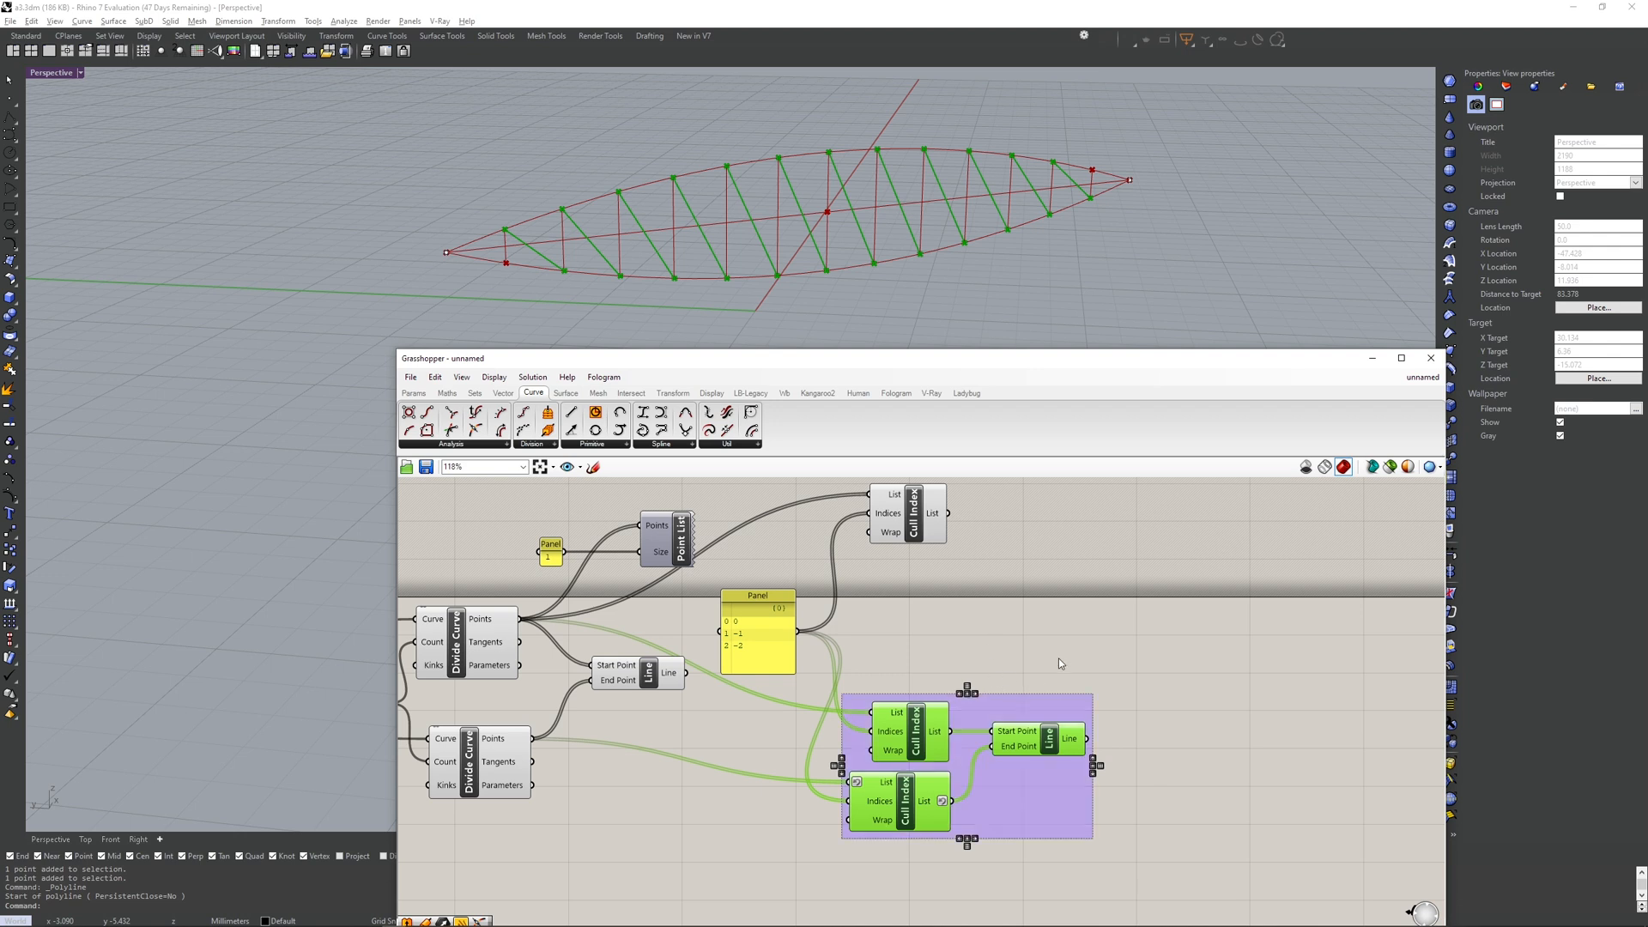
{"action": "left_click", "coordinate": [1058, 658]}
{"action": "right_click", "coordinate": [996, 707]}
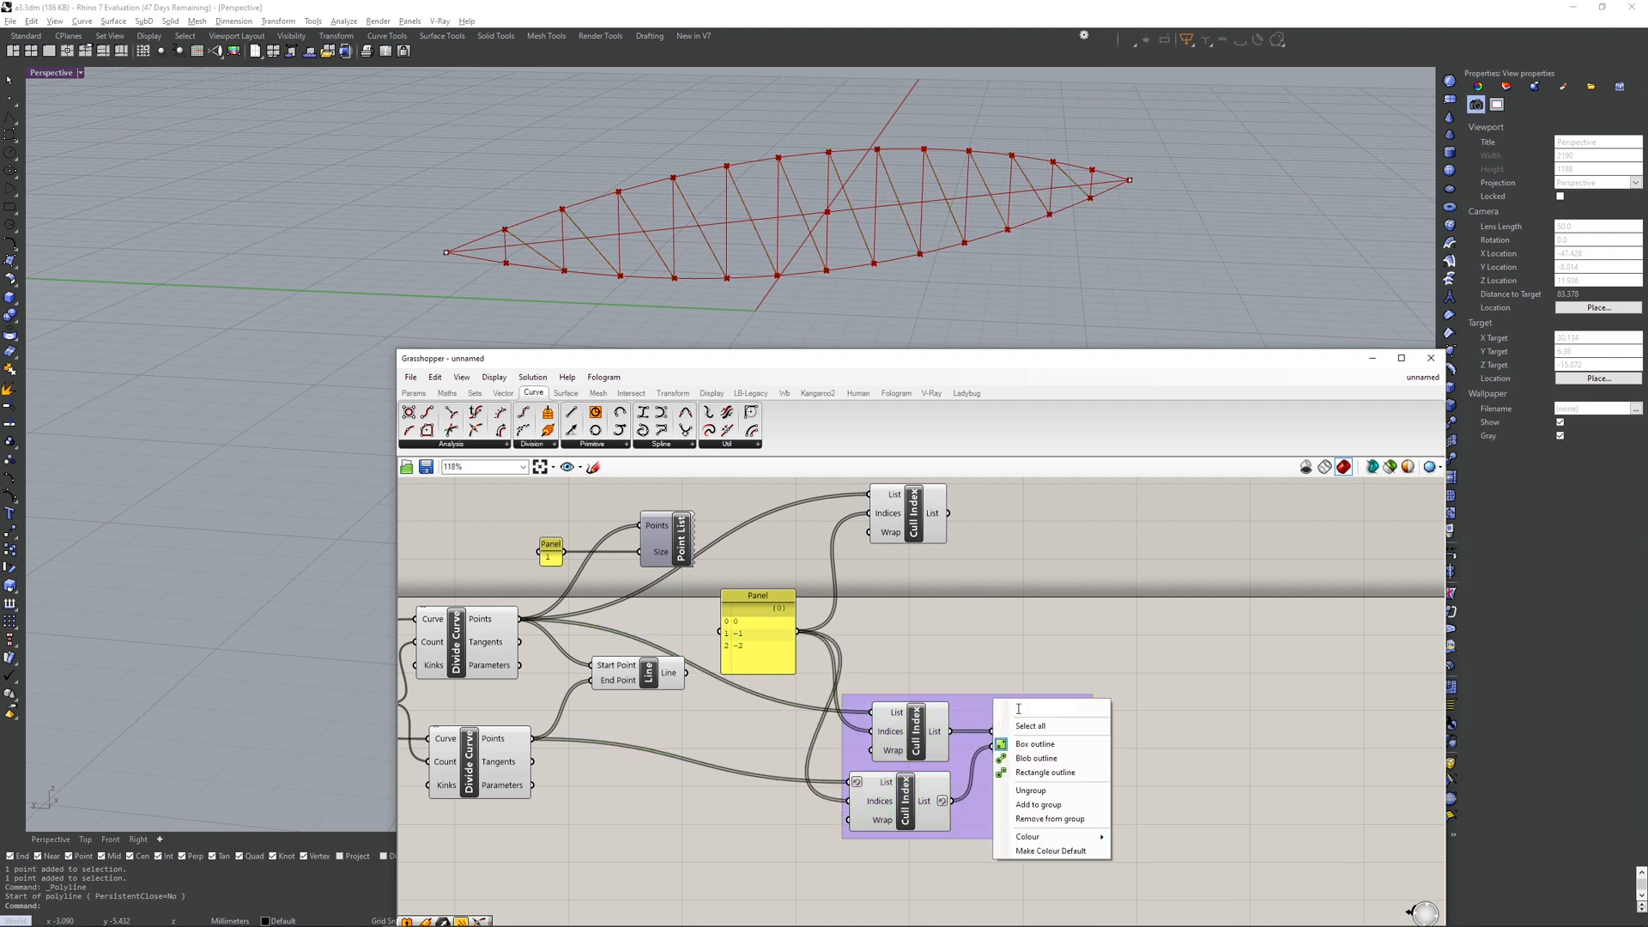
{"action": "left_click", "coordinate": [1022, 707]}
{"action": "type", "text": "right diagonal"}
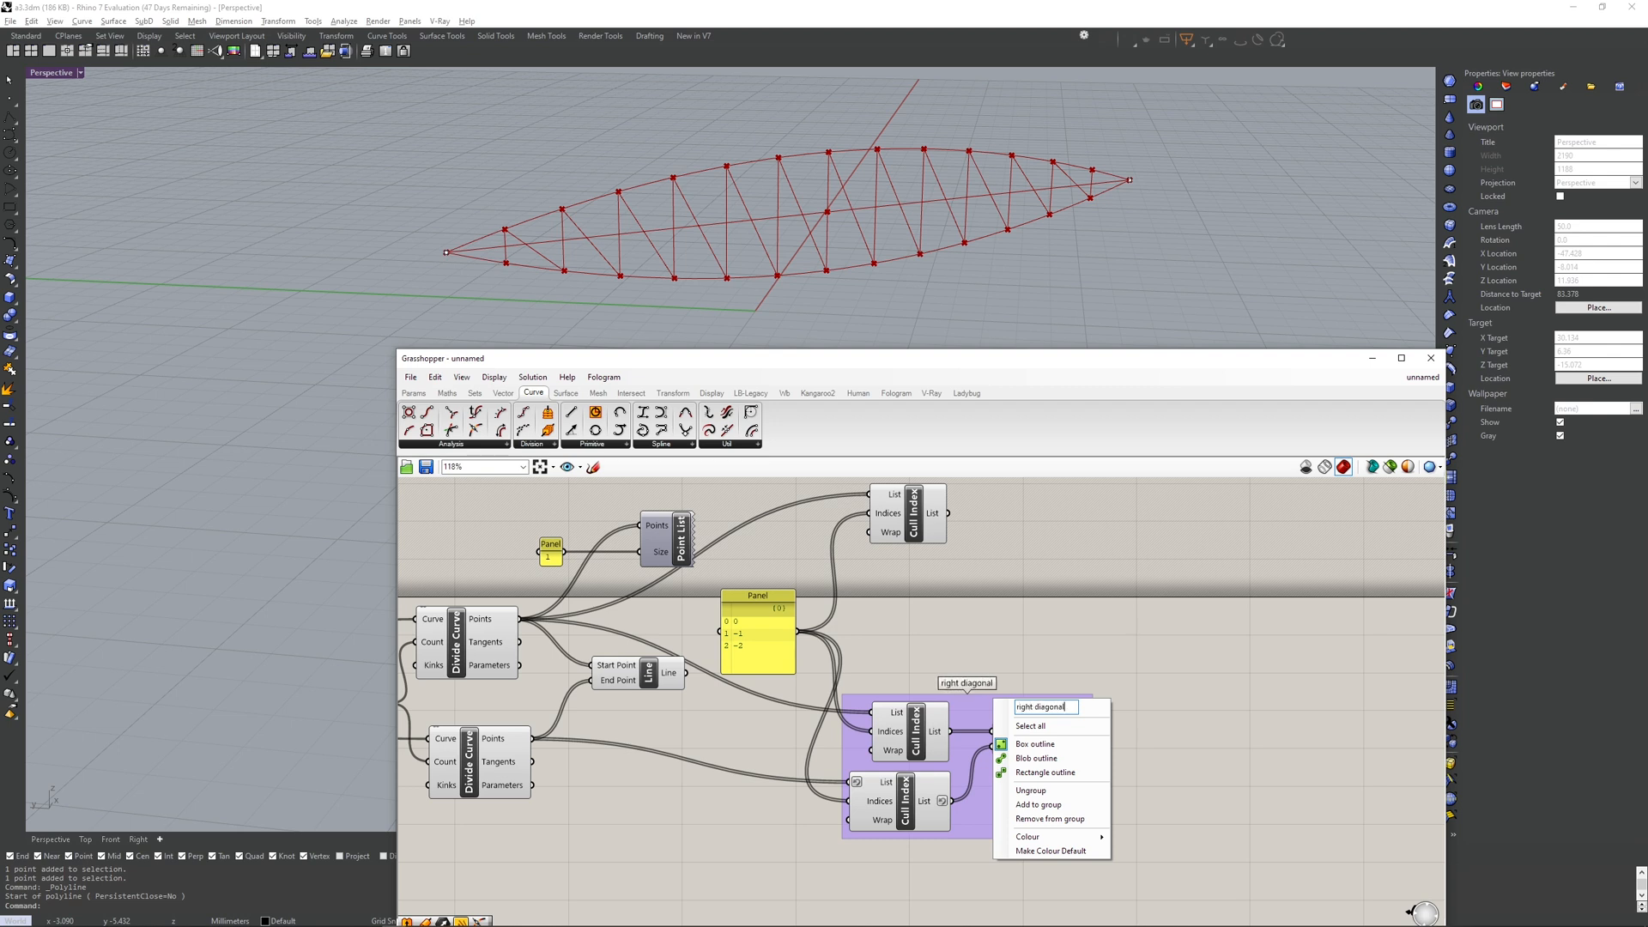
{"action": "key", "text": "Return"}
- Try the blob, rectangle and box outline styles on the right diagonal group
{"action": "right_click", "coordinate": [1022, 706]}
{"action": "left_click", "coordinate": [1056, 763]}
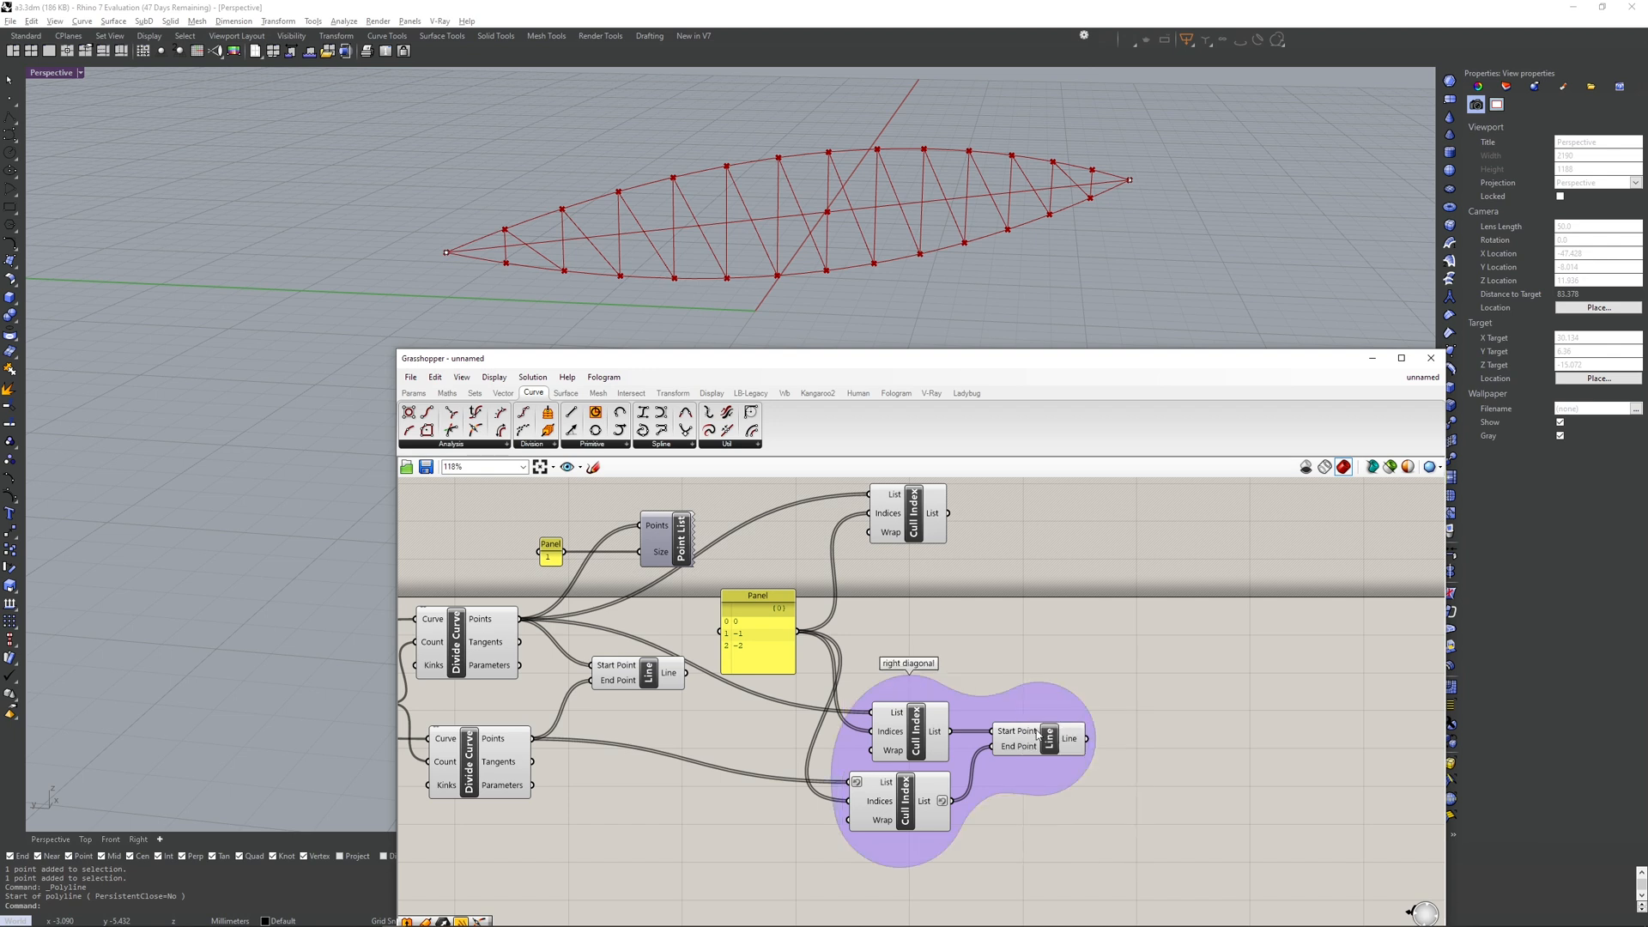
{"action": "right_click", "coordinate": [1028, 715]}
{"action": "left_click", "coordinate": [1064, 782]}
{"action": "right_click", "coordinate": [1027, 715]}
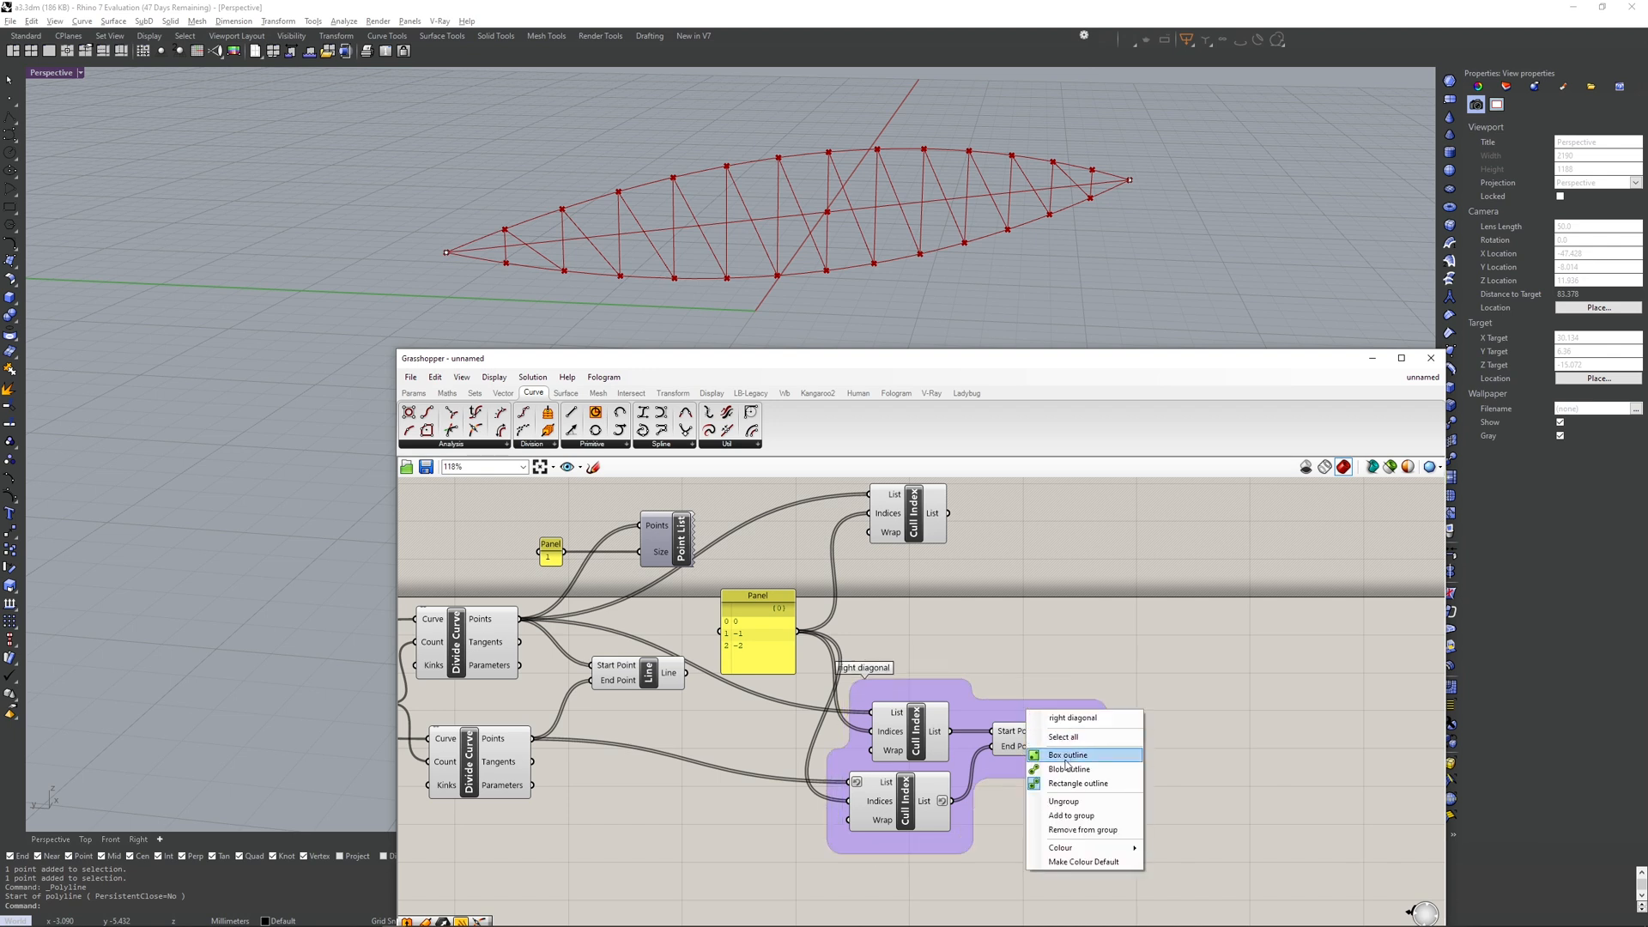
{"action": "left_click", "coordinate": [1067, 754]}
- Move the right diagonal group further down and style it with a blob outline and a green colour
{"action": "left_click_drag", "start_coordinate": [1014, 698], "coordinate": [985, 760]}
{"action": "right_click", "coordinate": [1013, 740]}
{"action": "left_click", "coordinate": [1065, 800]}
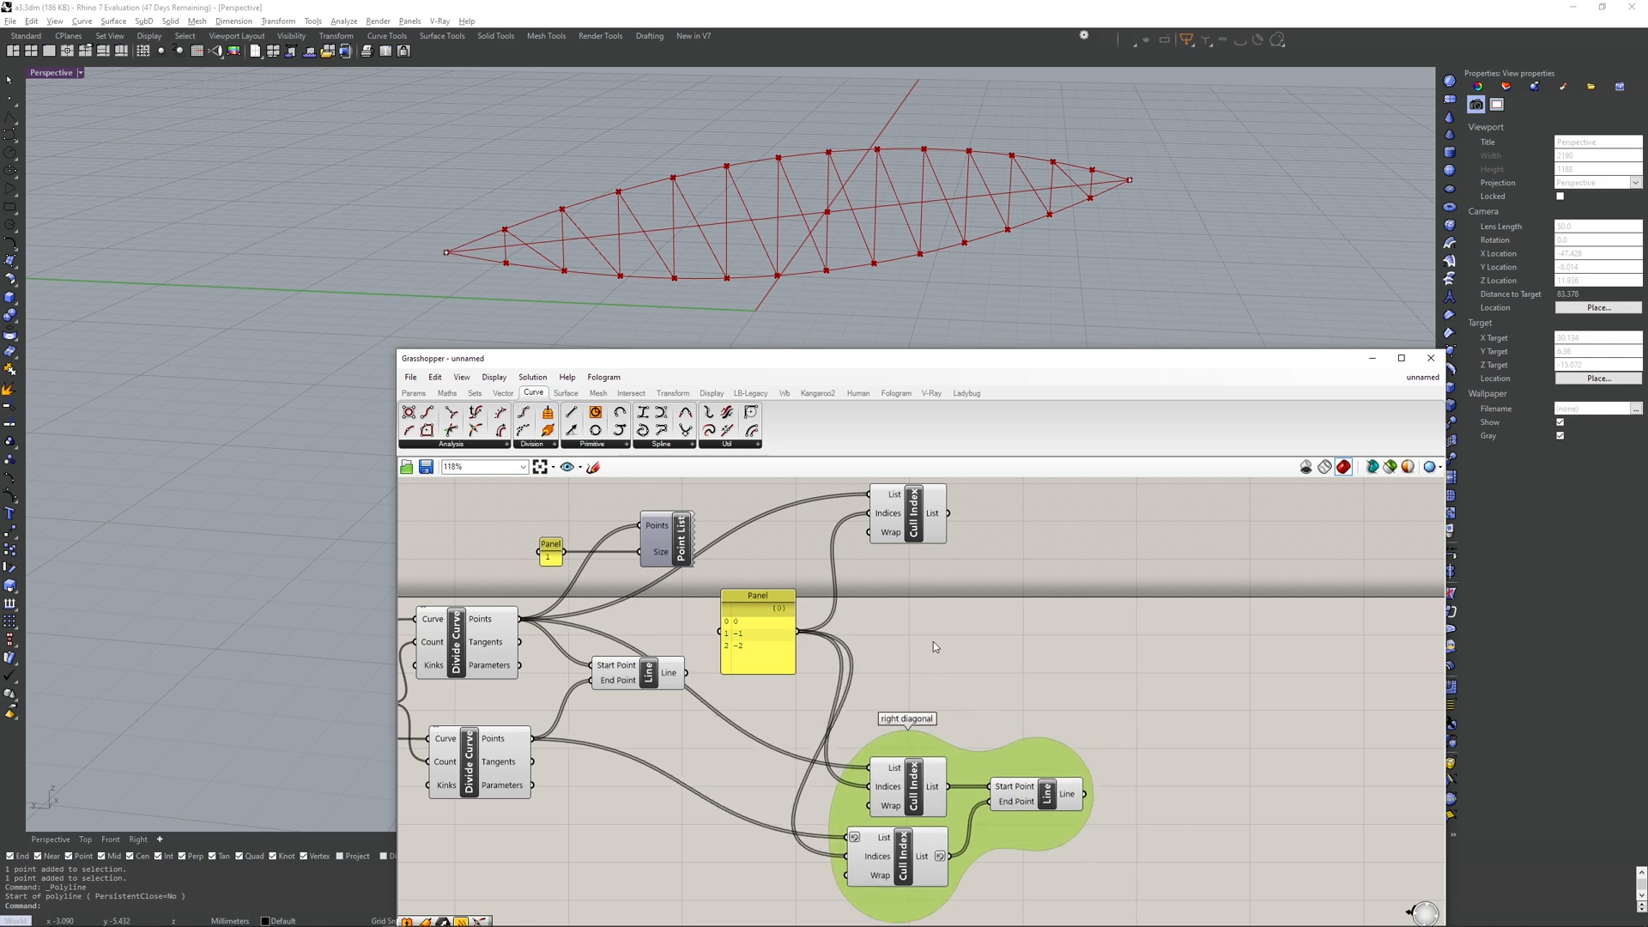
- Review the whole definition, from the initial curve components to the right diagonal group and the duplicated Cull Index
{"action": "right_click_drag", "start_coordinate": [832, 614], "coordinate": [845, 676]}
{"action": "scroll", "coordinate": [830, 687], "scroll_direction": "down", "scroll_amount": 5}
{"action": "right_click_drag", "start_coordinate": [446, 682], "coordinate": [819, 666]}
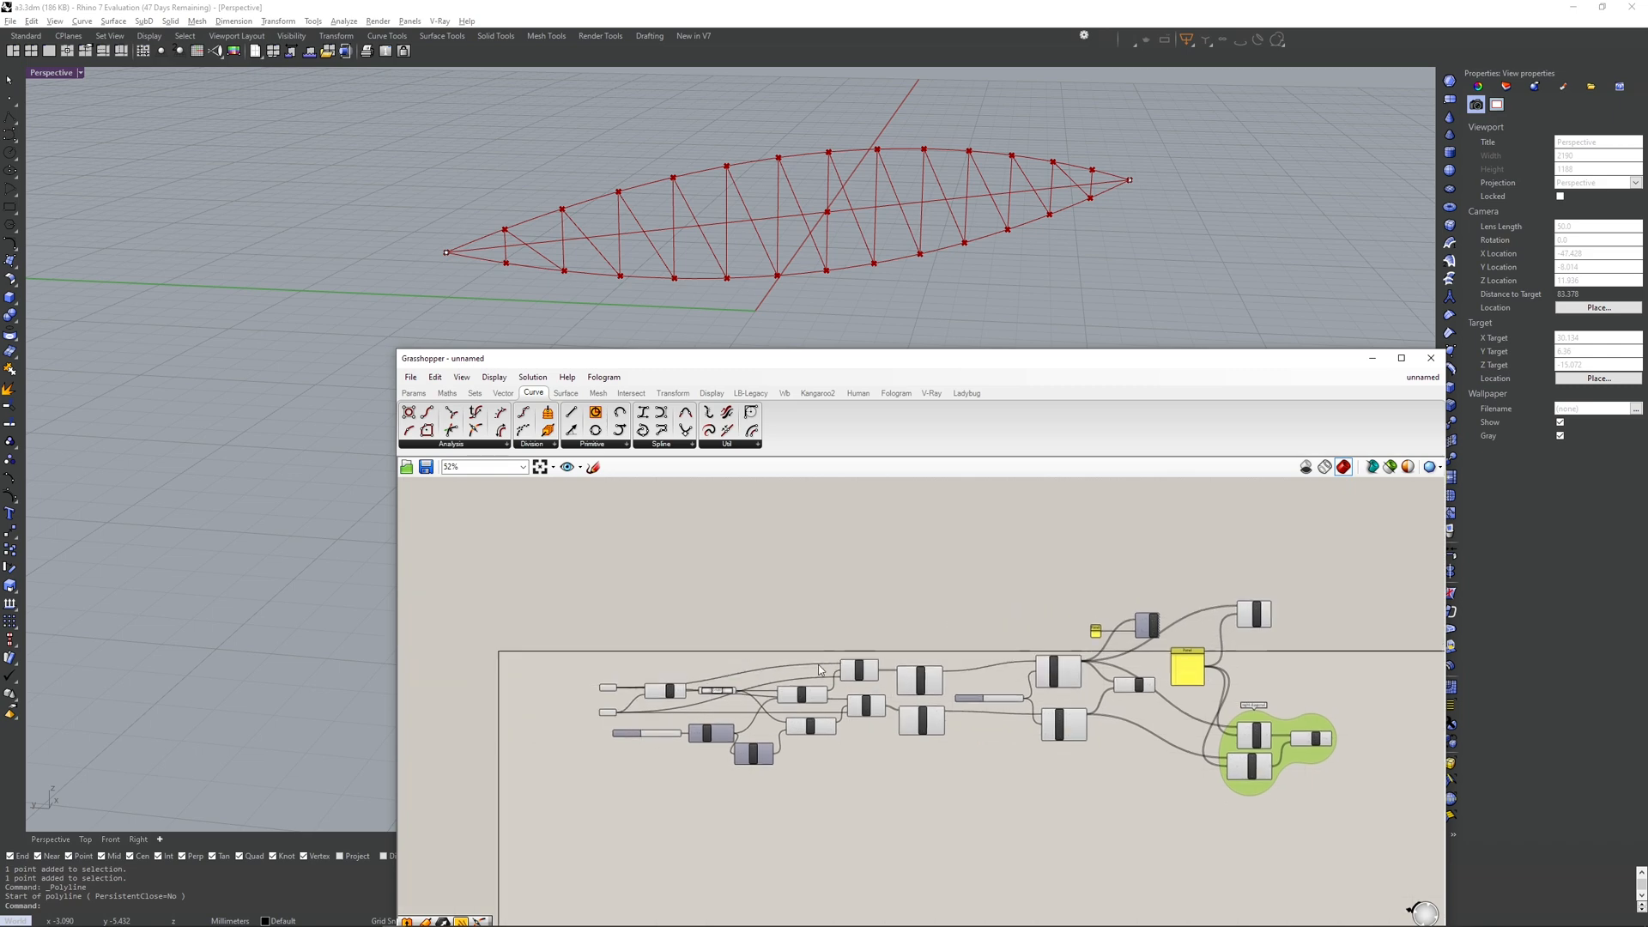
{"action": "scroll", "coordinate": [913, 709], "scroll_direction": "up", "scroll_amount": 4}
{"action": "scroll", "coordinate": [1202, 669], "scroll_direction": "down", "scroll_amount": 3}
{"action": "right_click_drag", "start_coordinate": [1201, 670], "coordinate": [733, 704]}
{"action": "scroll", "coordinate": [978, 658], "scroll_direction": "up", "scroll_amount": 5}
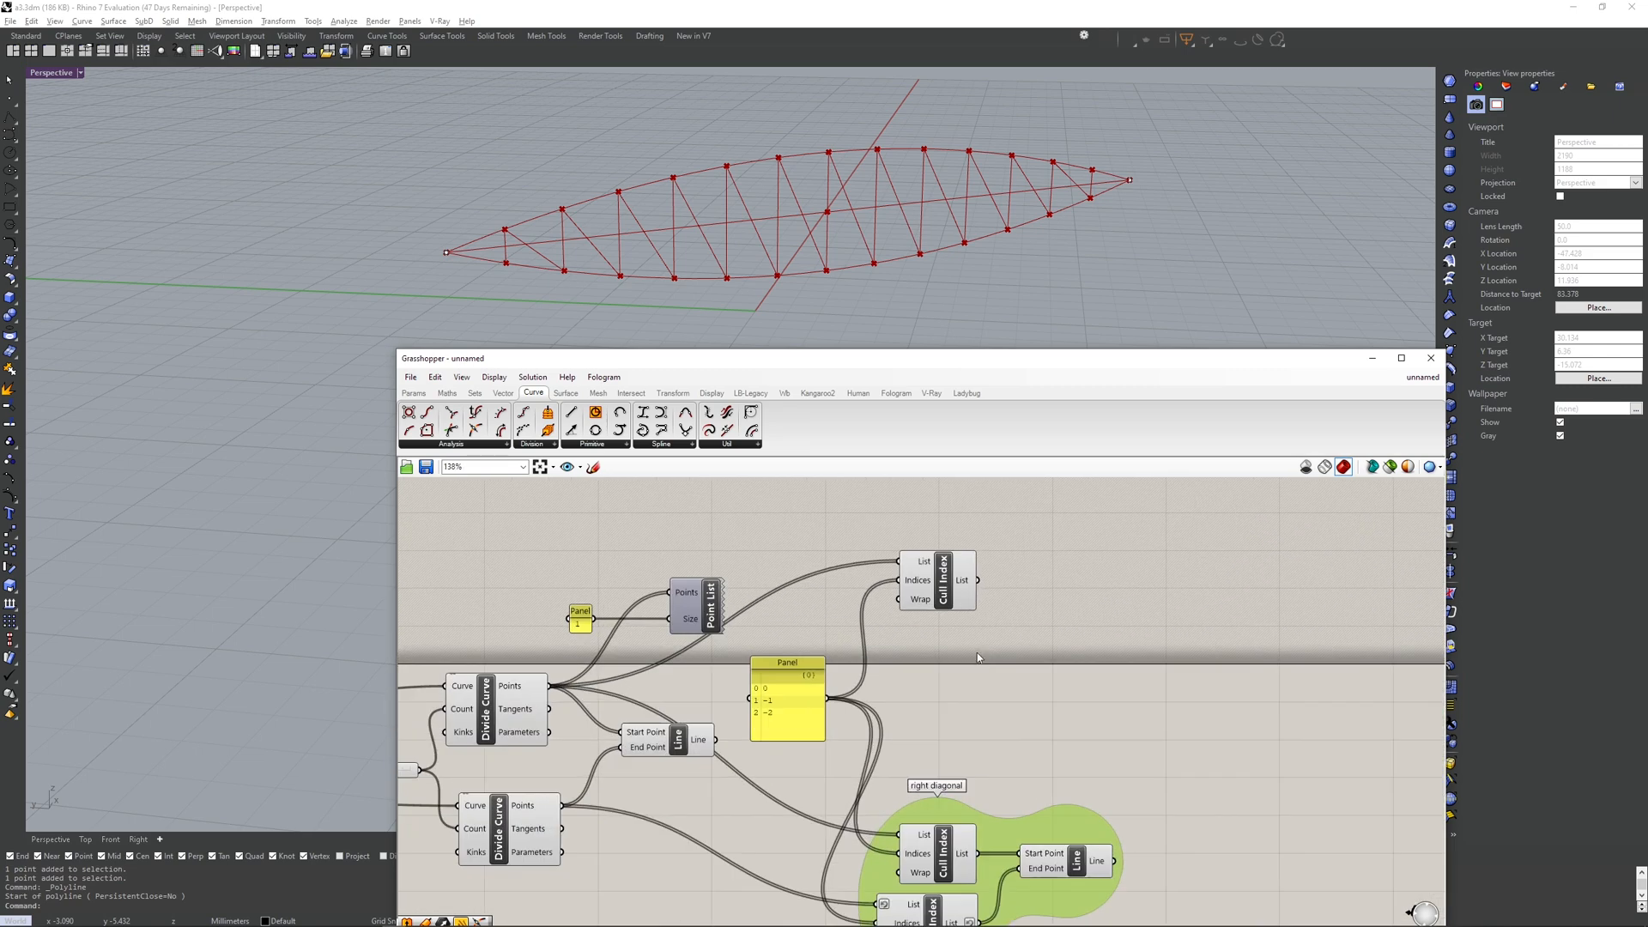
{"action": "scroll", "coordinate": [939, 661], "scroll_direction": "down", "scroll_amount": 3}
{"action": "right_click_drag", "start_coordinate": [1092, 633], "coordinate": [995, 684]}
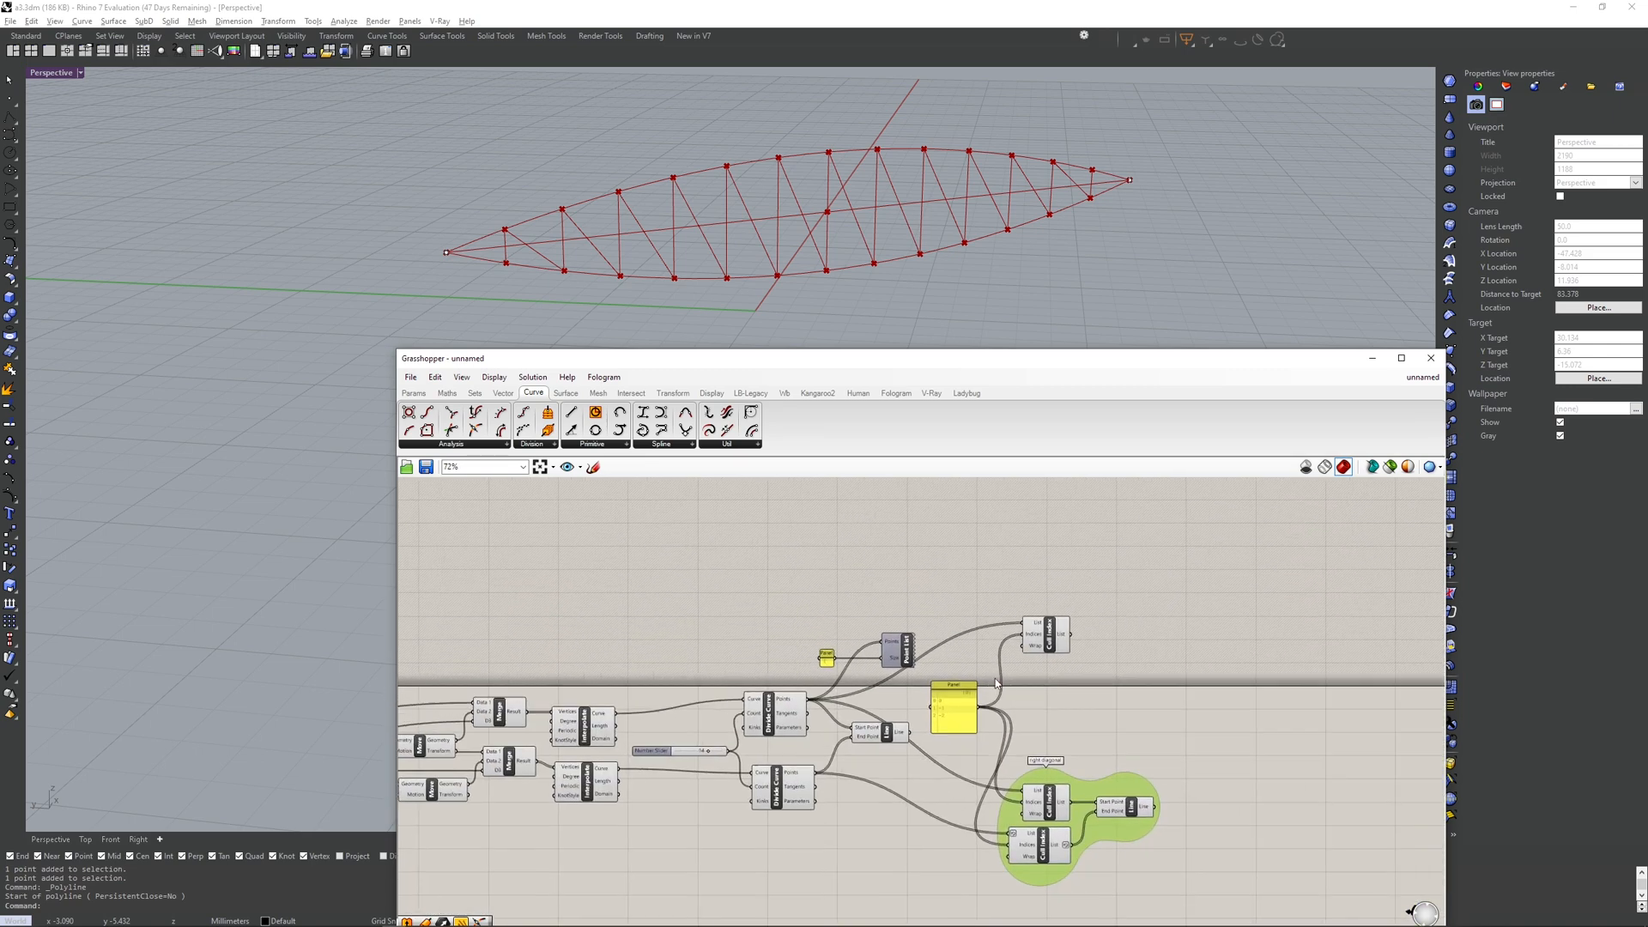
- Move the upper Cull Index slightly higher and check the second set of diagonals in the PDF sketch in Acrobat
{"action": "scroll", "coordinate": [996, 682], "scroll_direction": "up", "scroll_amount": 3}
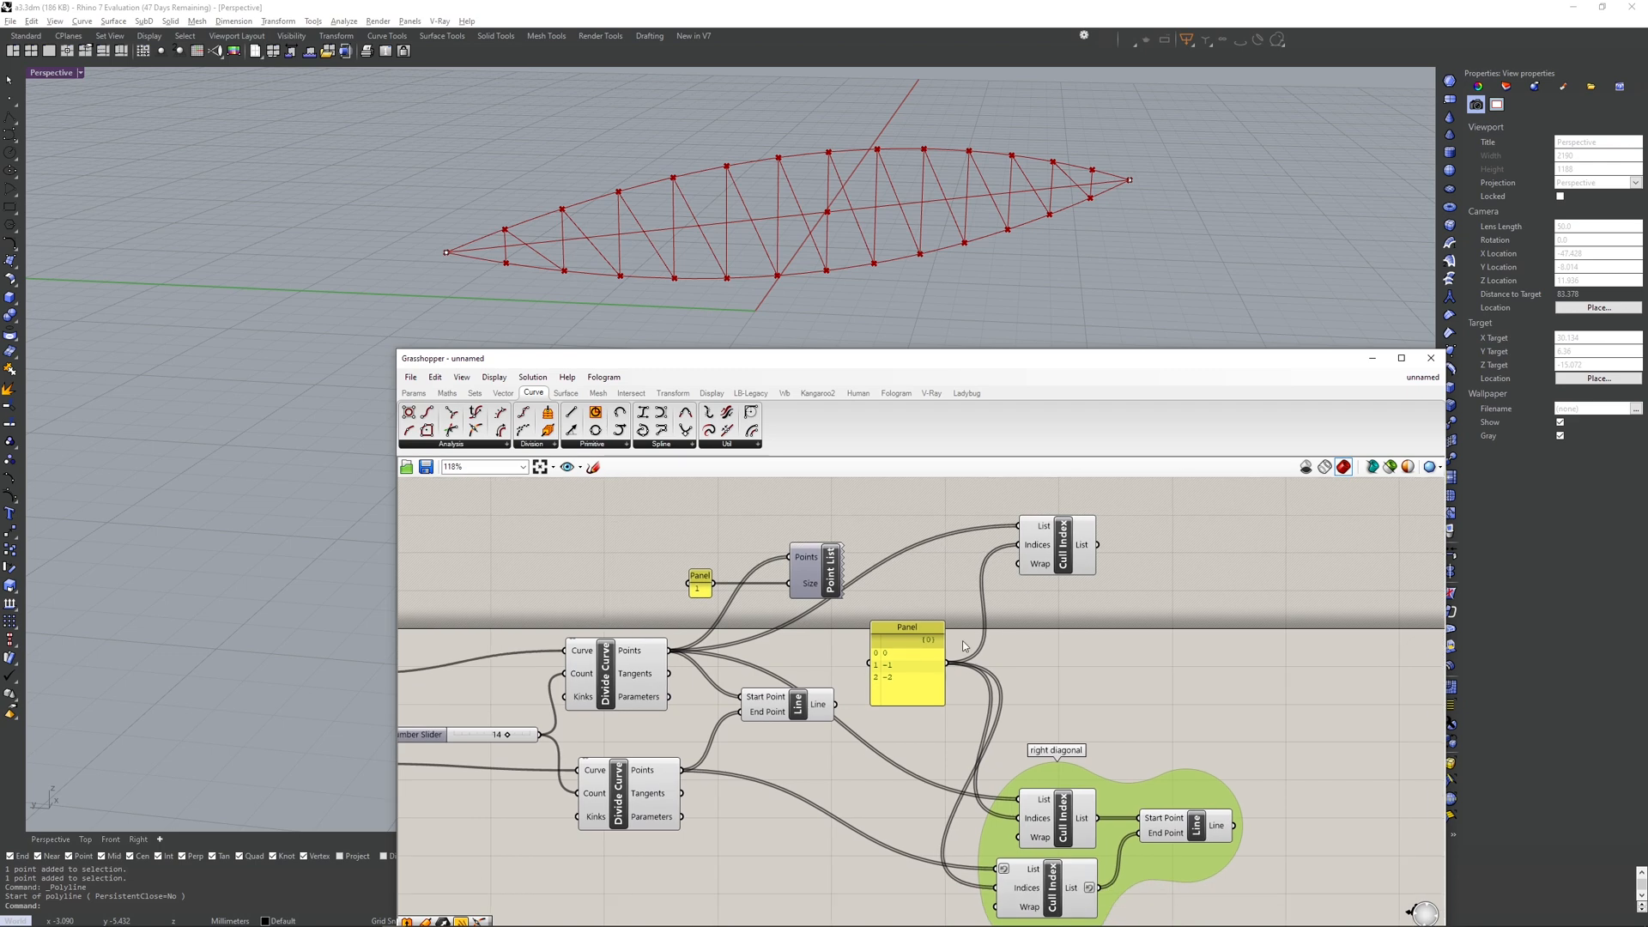
{"action": "right_click_drag", "start_coordinate": [1063, 558], "coordinate": [1019, 587]}
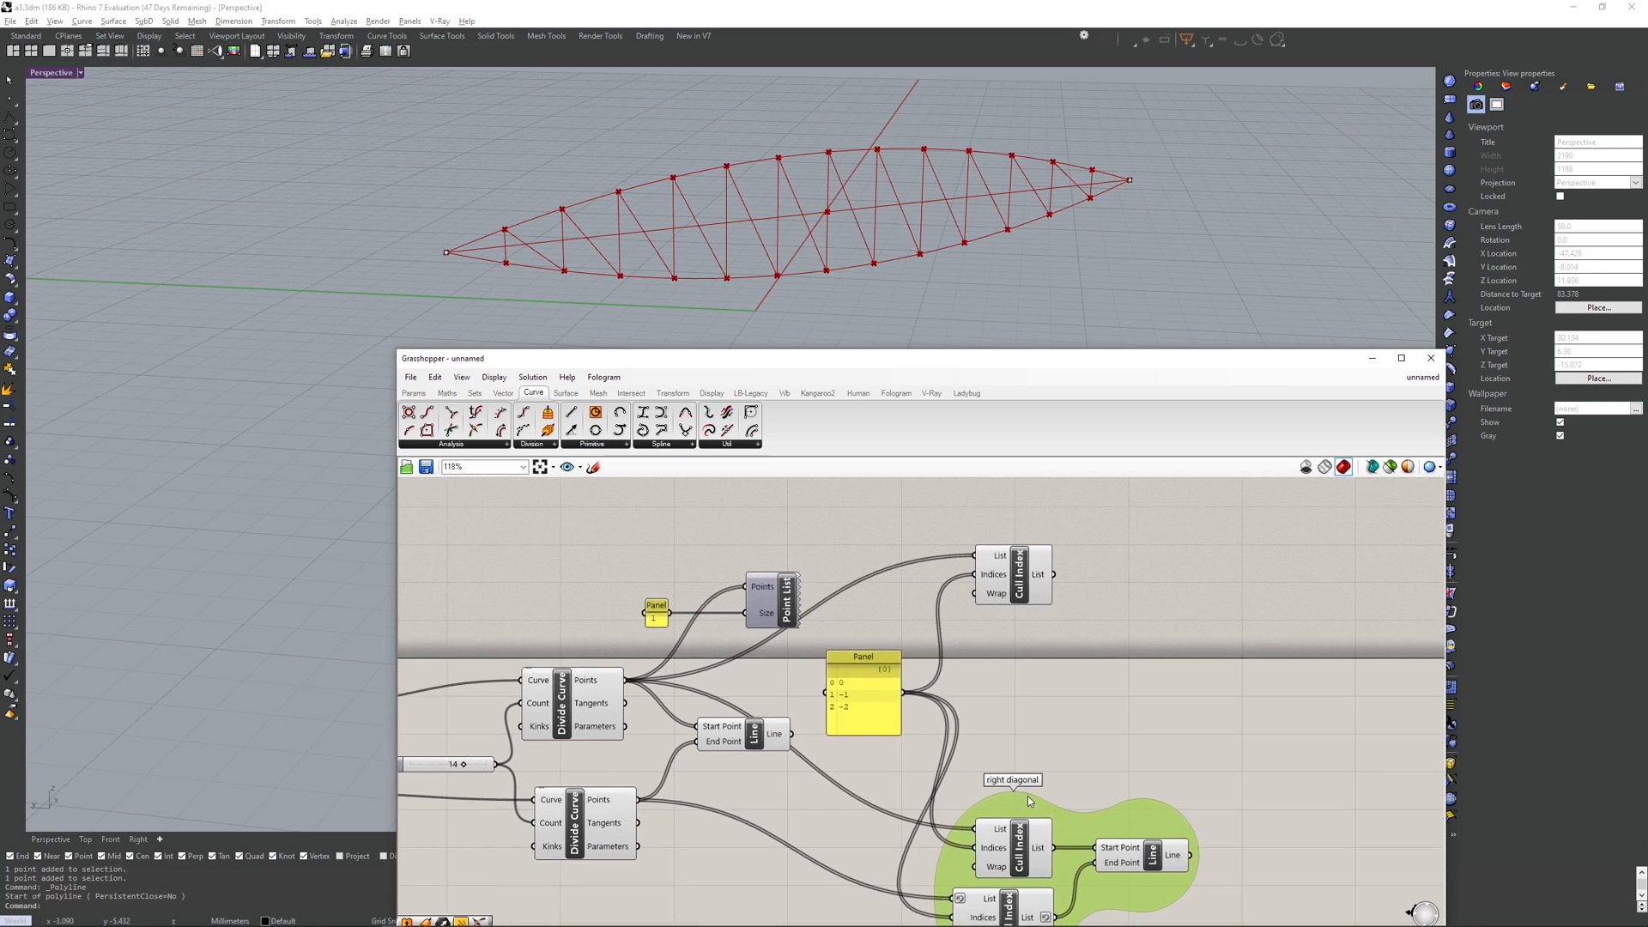
{"action": "left_click_drag", "start_coordinate": [999, 575], "coordinate": [998, 545]}
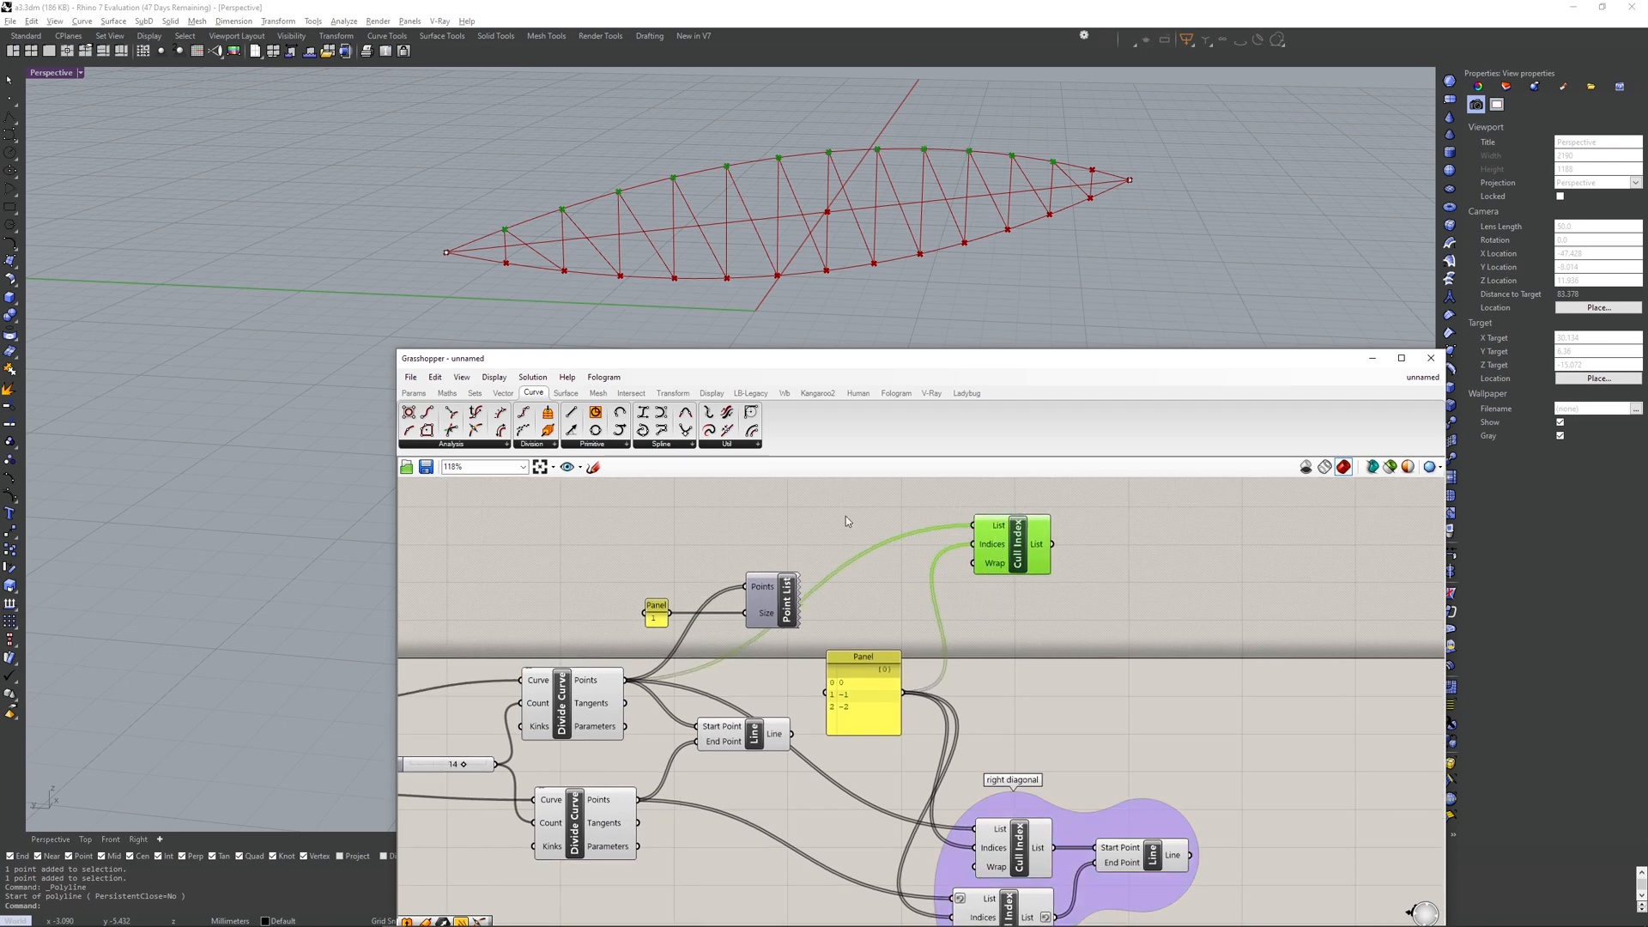
{"action": "key", "text": "alt+Tab"}
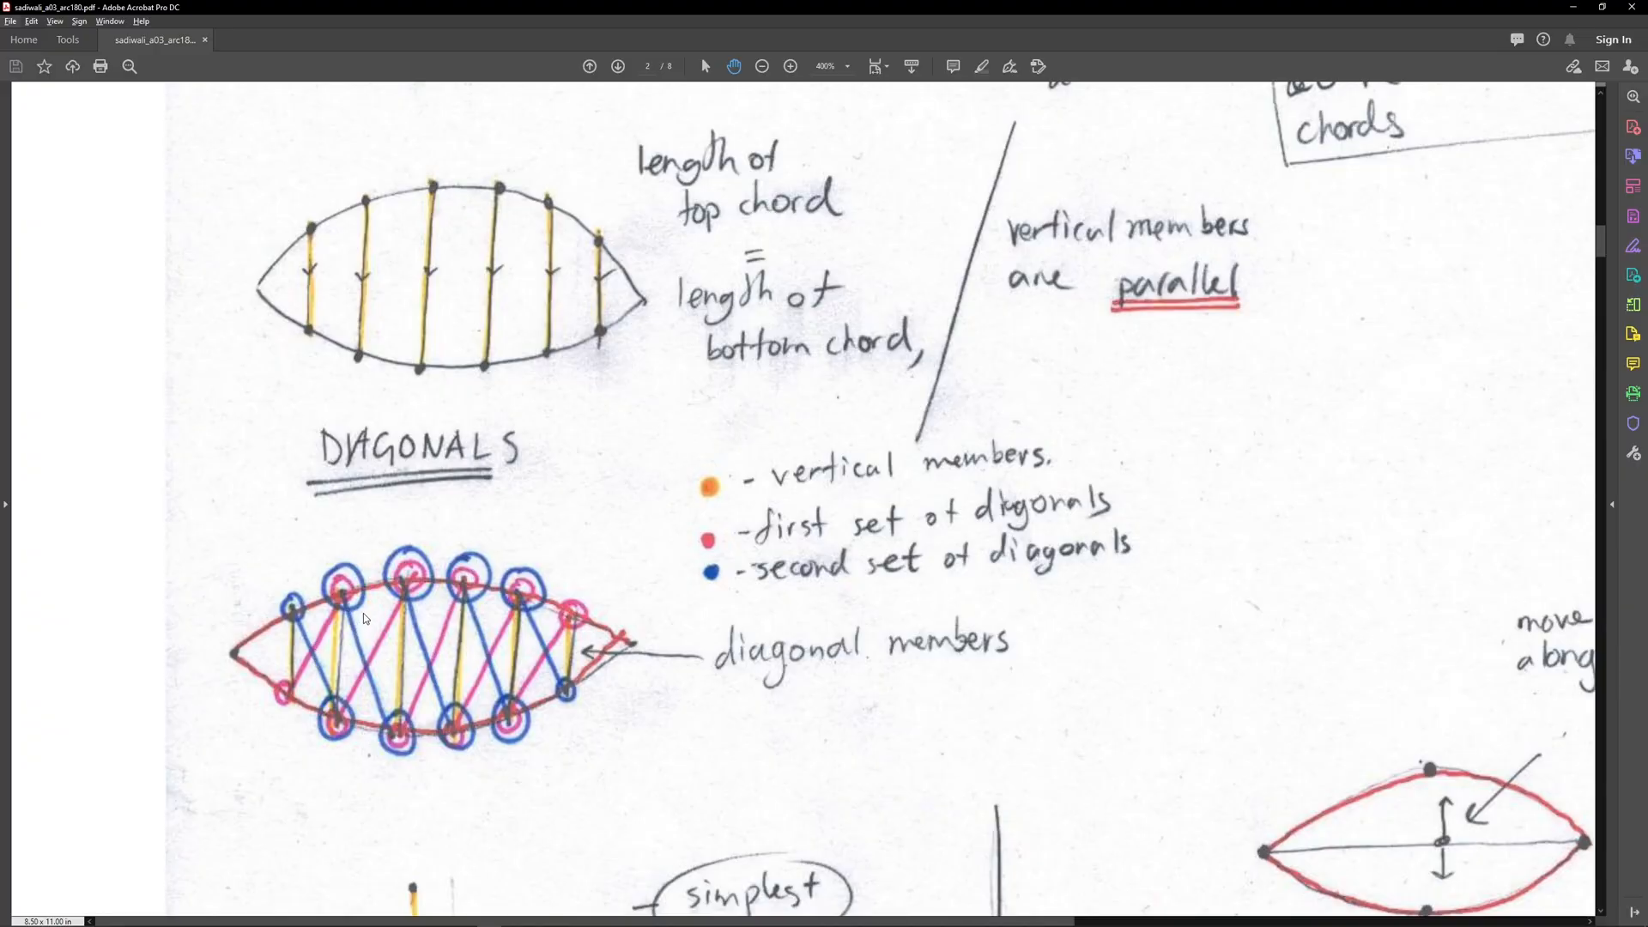
{"action": "key", "text": "alt+Tab"}
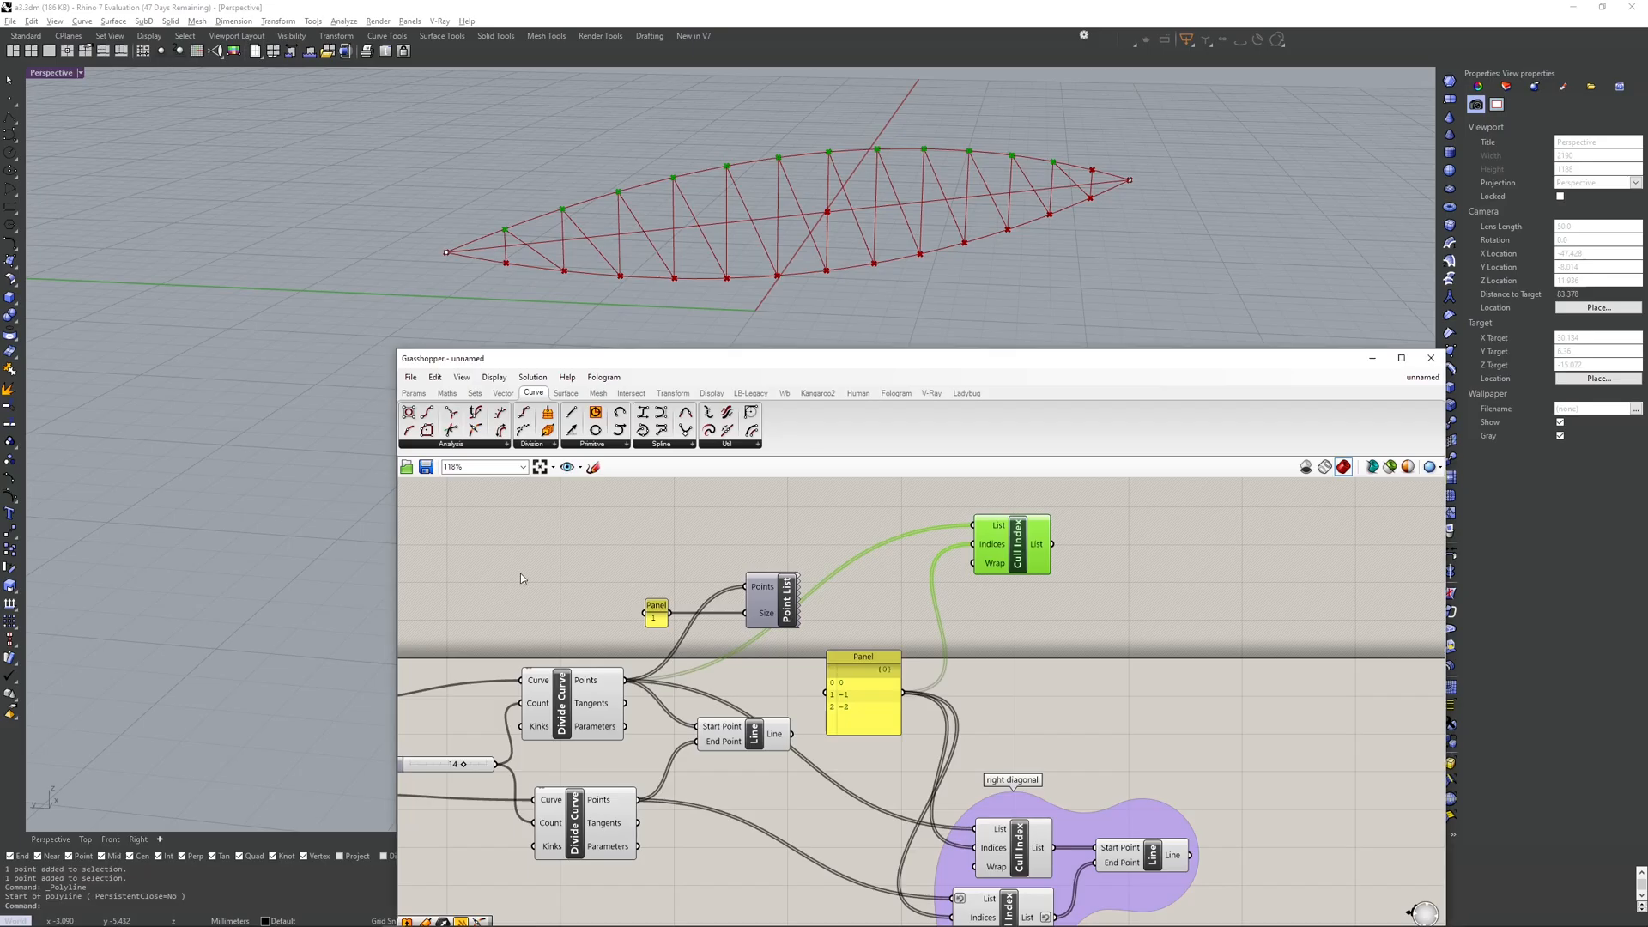
- Duplicate the upper Cull Index just below itself and feed the lower Divide Curve's points into the copy's List input
{"action": "left_click_drag", "start_coordinate": [1002, 556], "coordinate": [1012, 632], "text": "alt"}
{"action": "left_click_drag", "start_coordinate": [1018, 554], "coordinate": [1023, 562]}
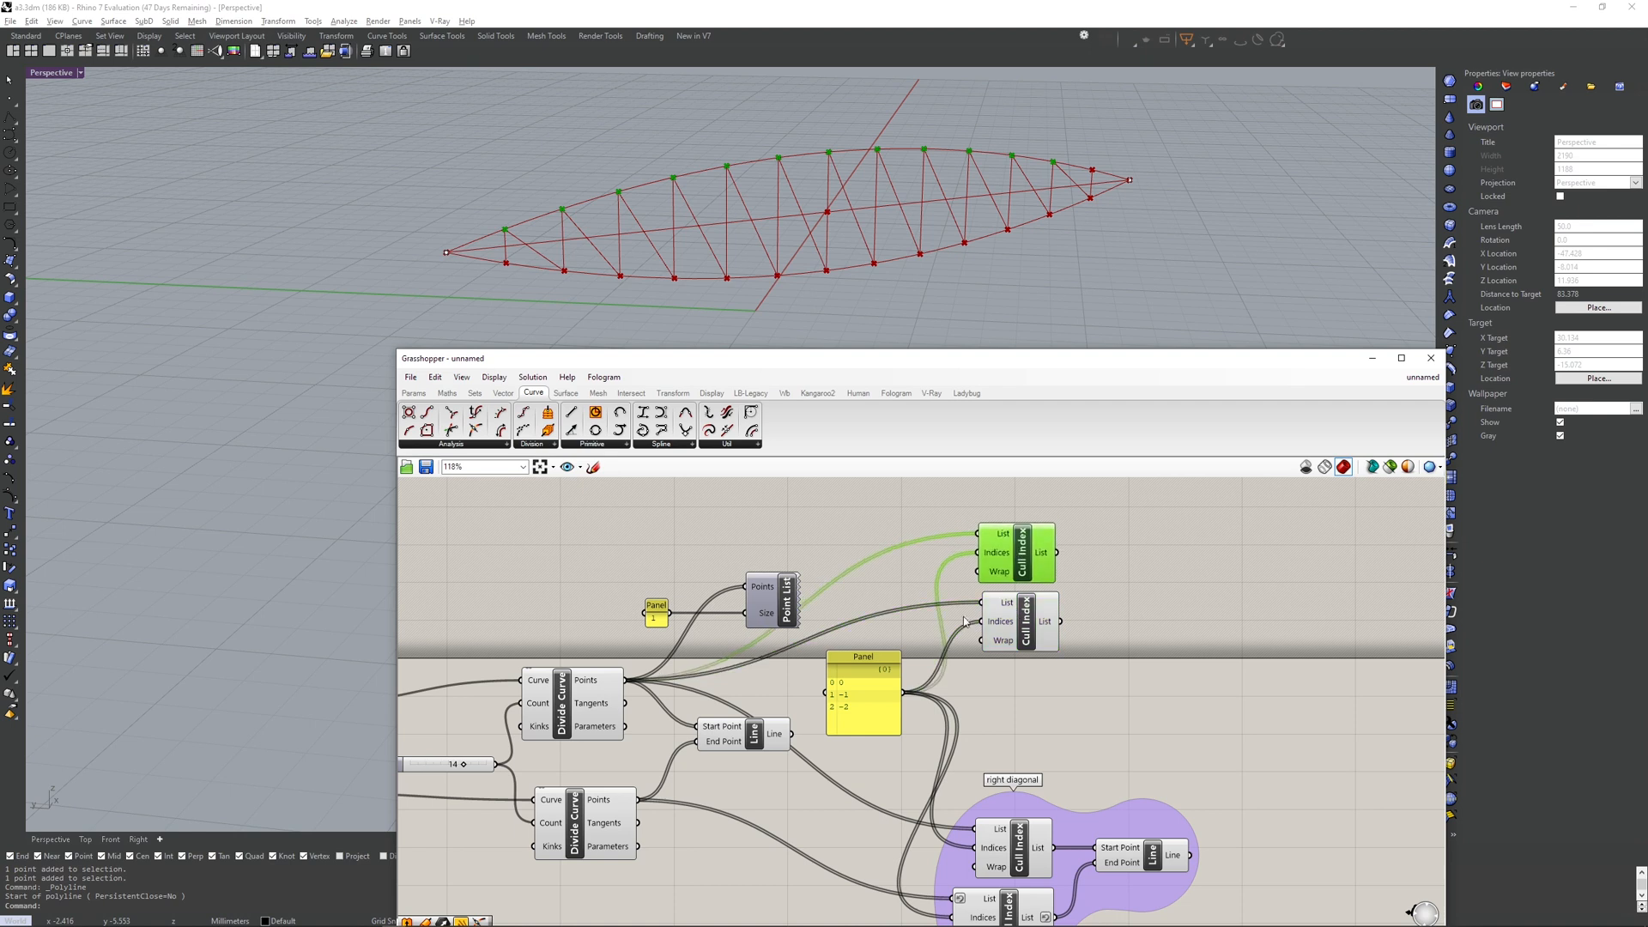
{"action": "left_click_drag", "start_coordinate": [640, 807], "coordinate": [981, 603]}
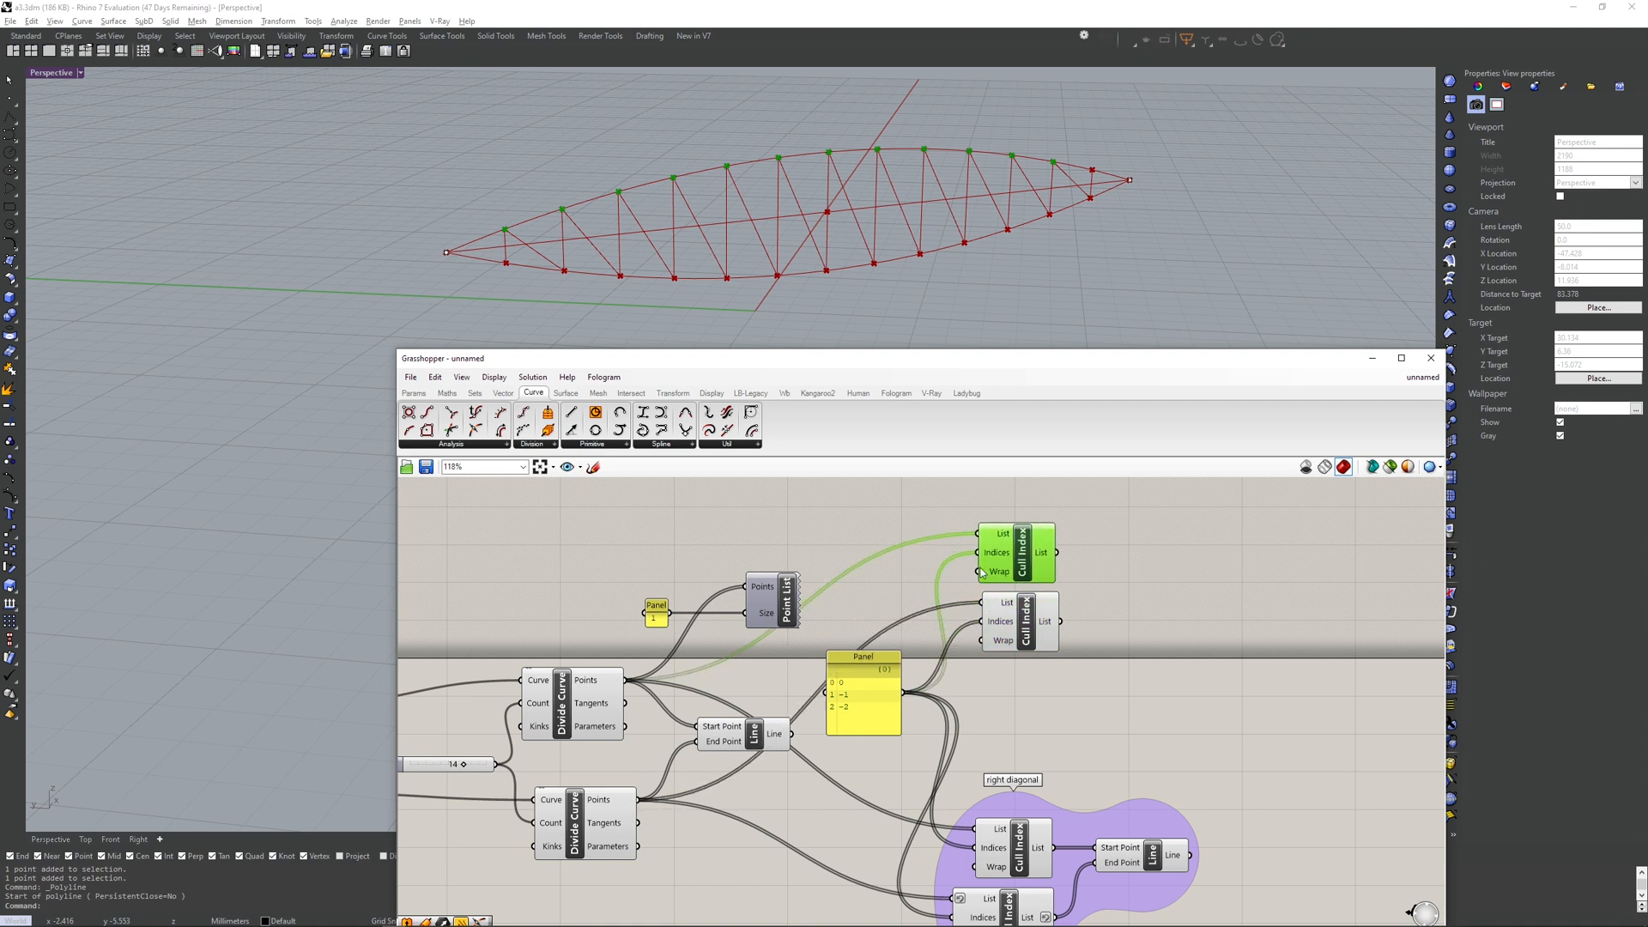
{"action": "left_click", "coordinate": [610, 735]}
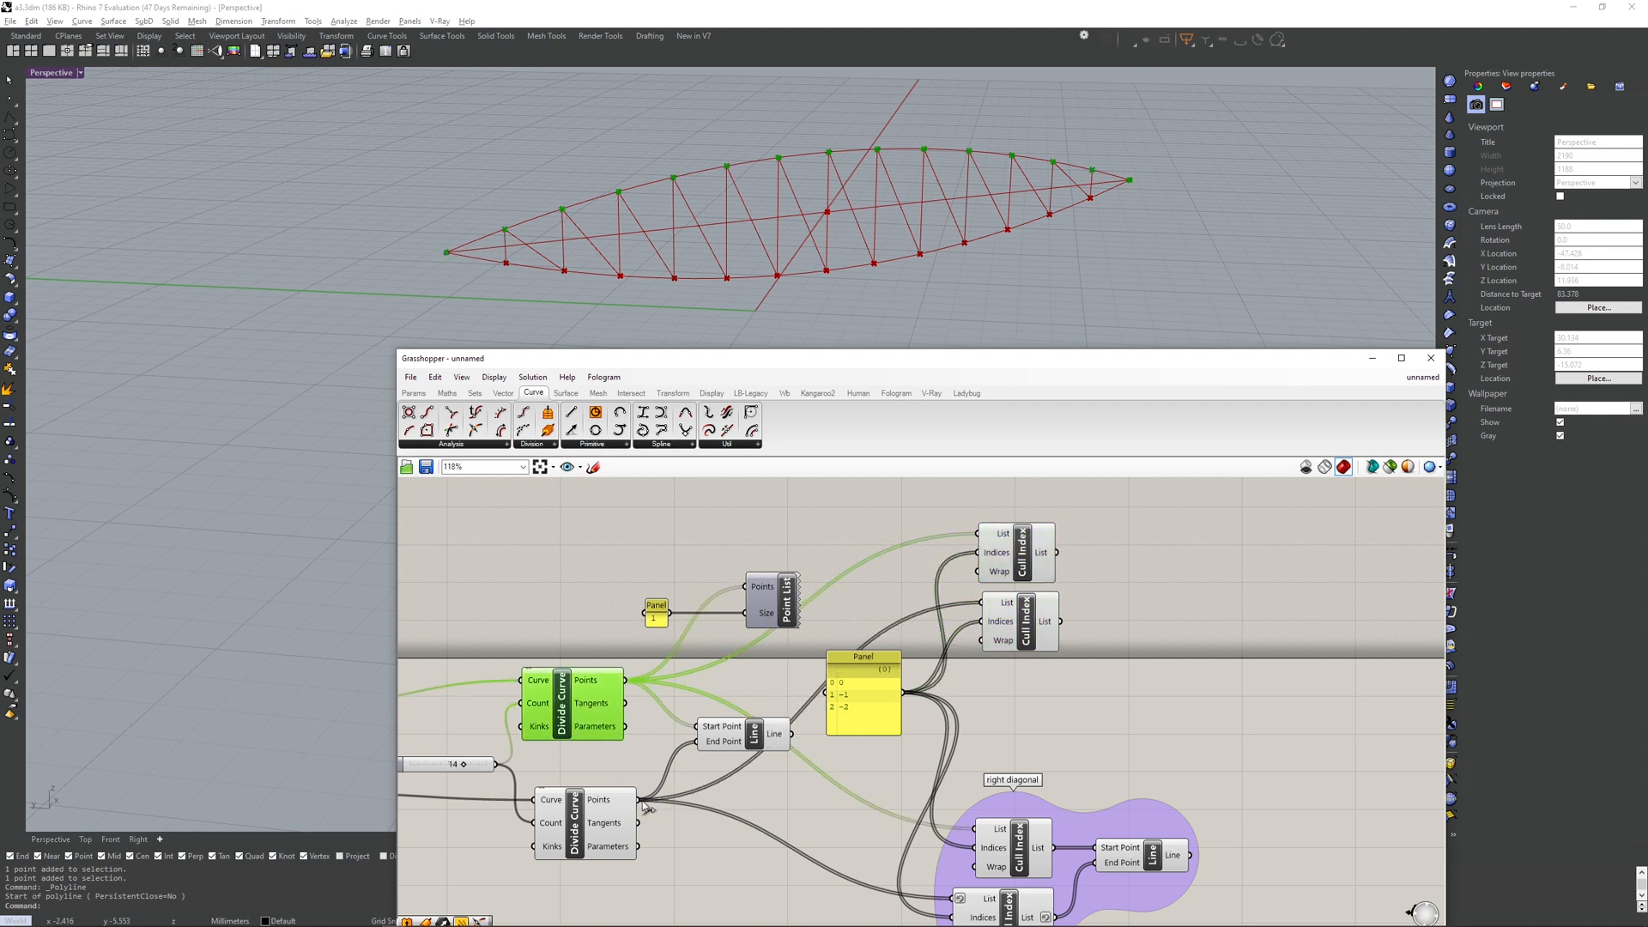
{"action": "left_click", "coordinate": [605, 824]}
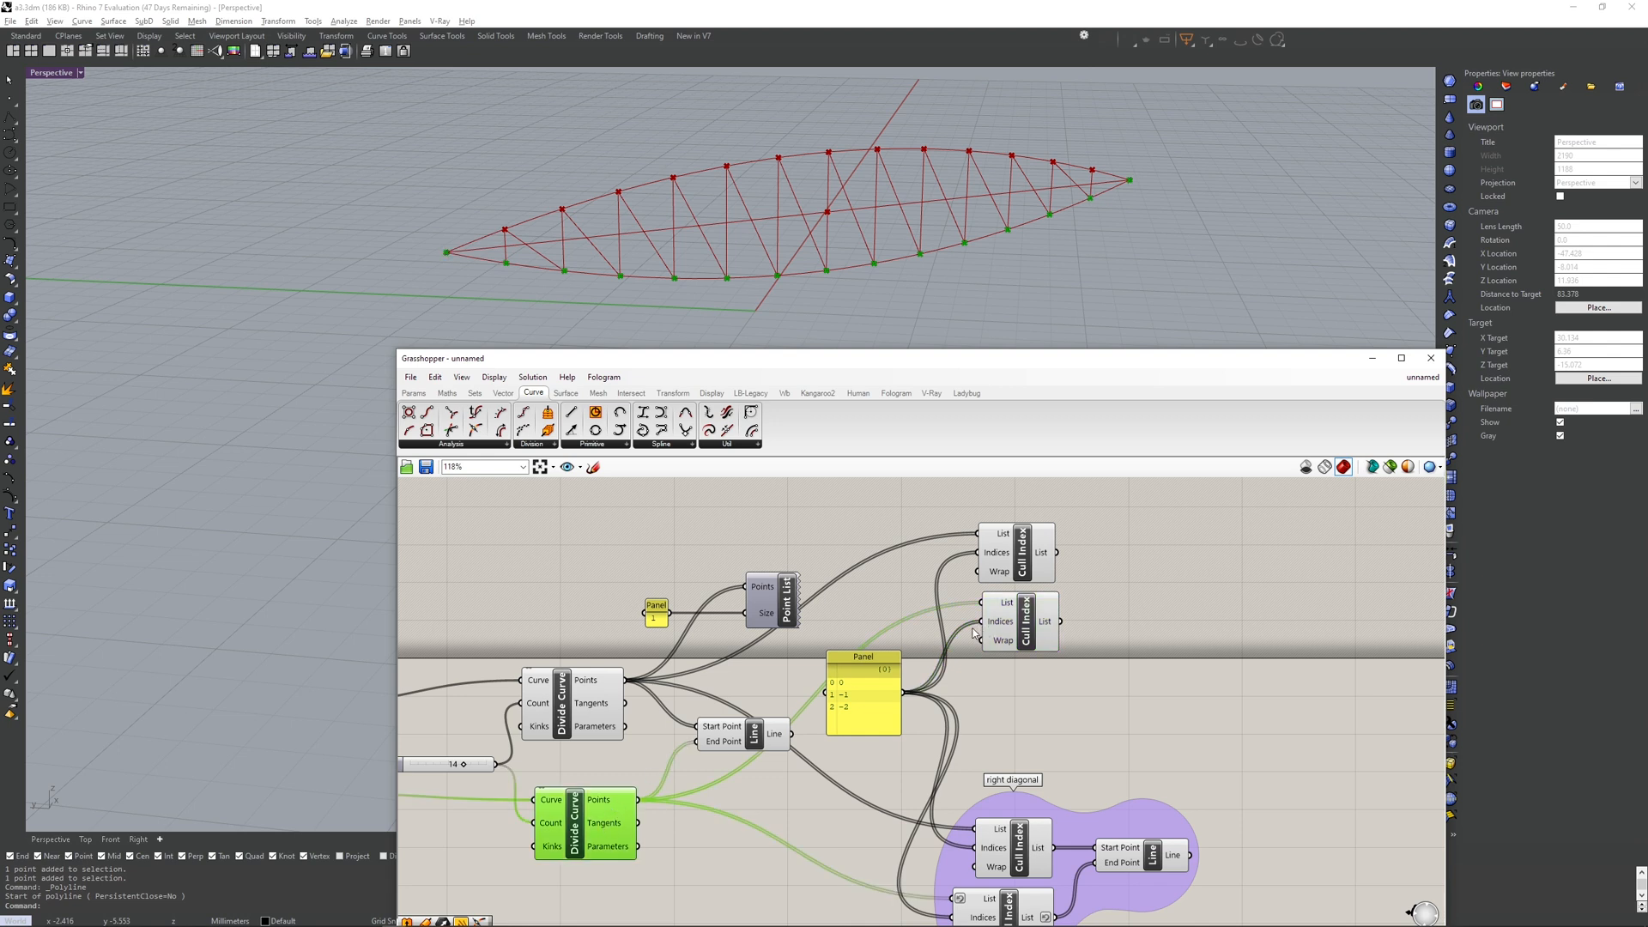
- Shift the indices panel slightly aside and reverse the List input of the topmost Cull Index
{"action": "left_click_drag", "start_coordinate": [875, 669], "coordinate": [858, 662]}
{"action": "right_click", "coordinate": [1002, 538]}
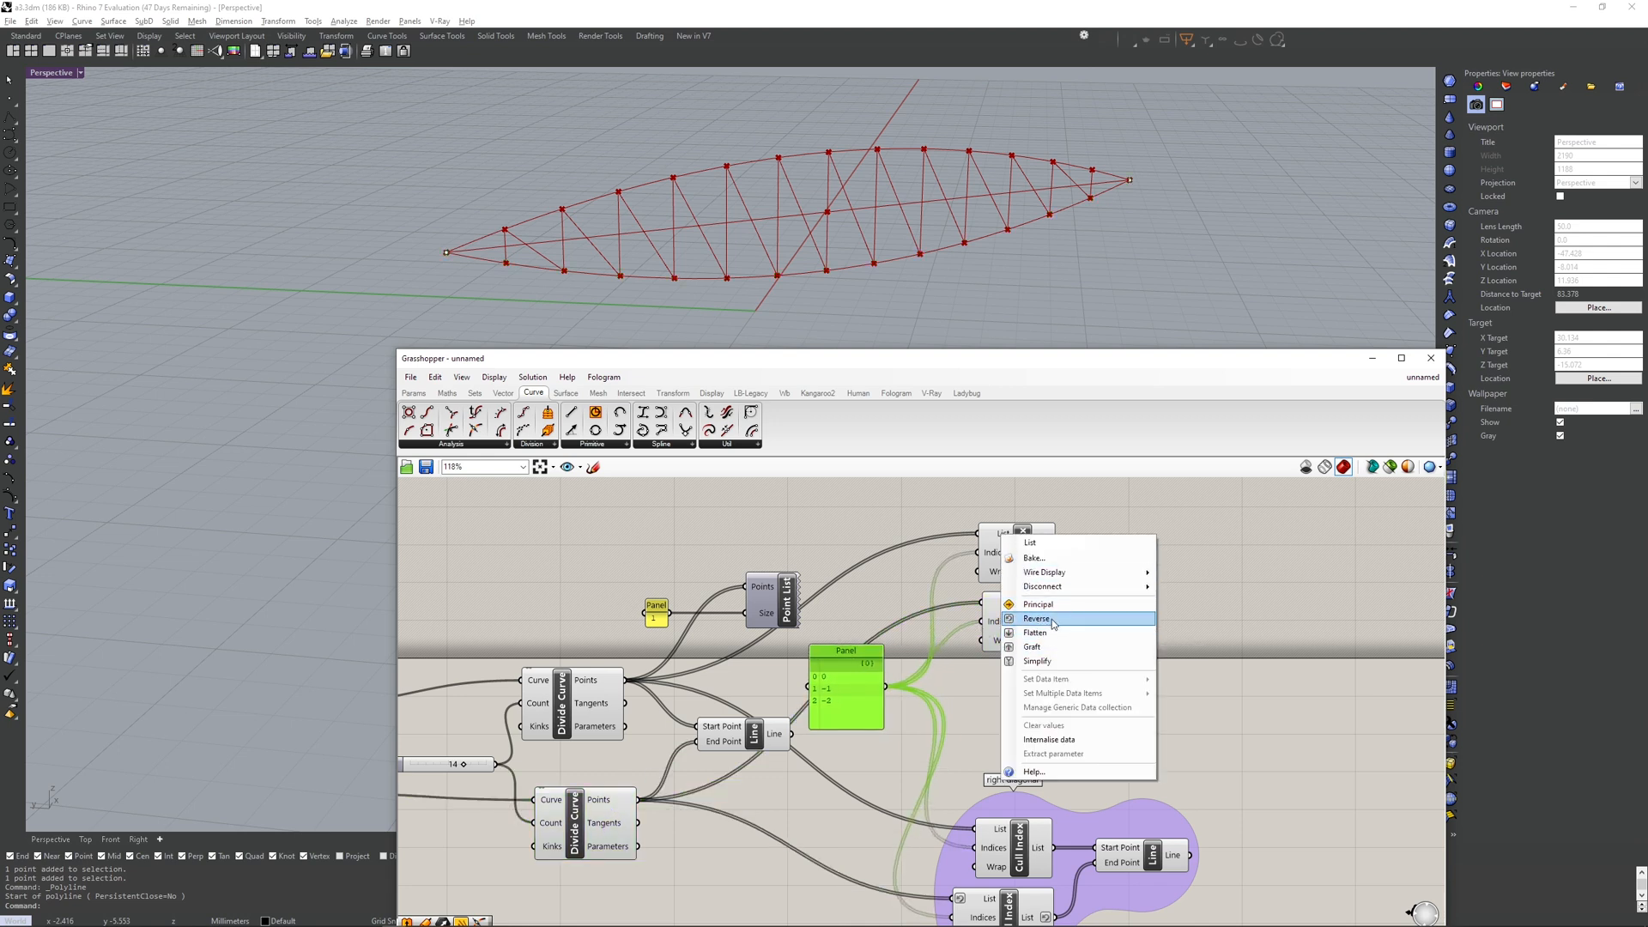
{"action": "left_click", "coordinate": [1054, 620]}
{"action": "right_click_drag", "start_coordinate": [996, 752], "coordinate": [979, 707]}
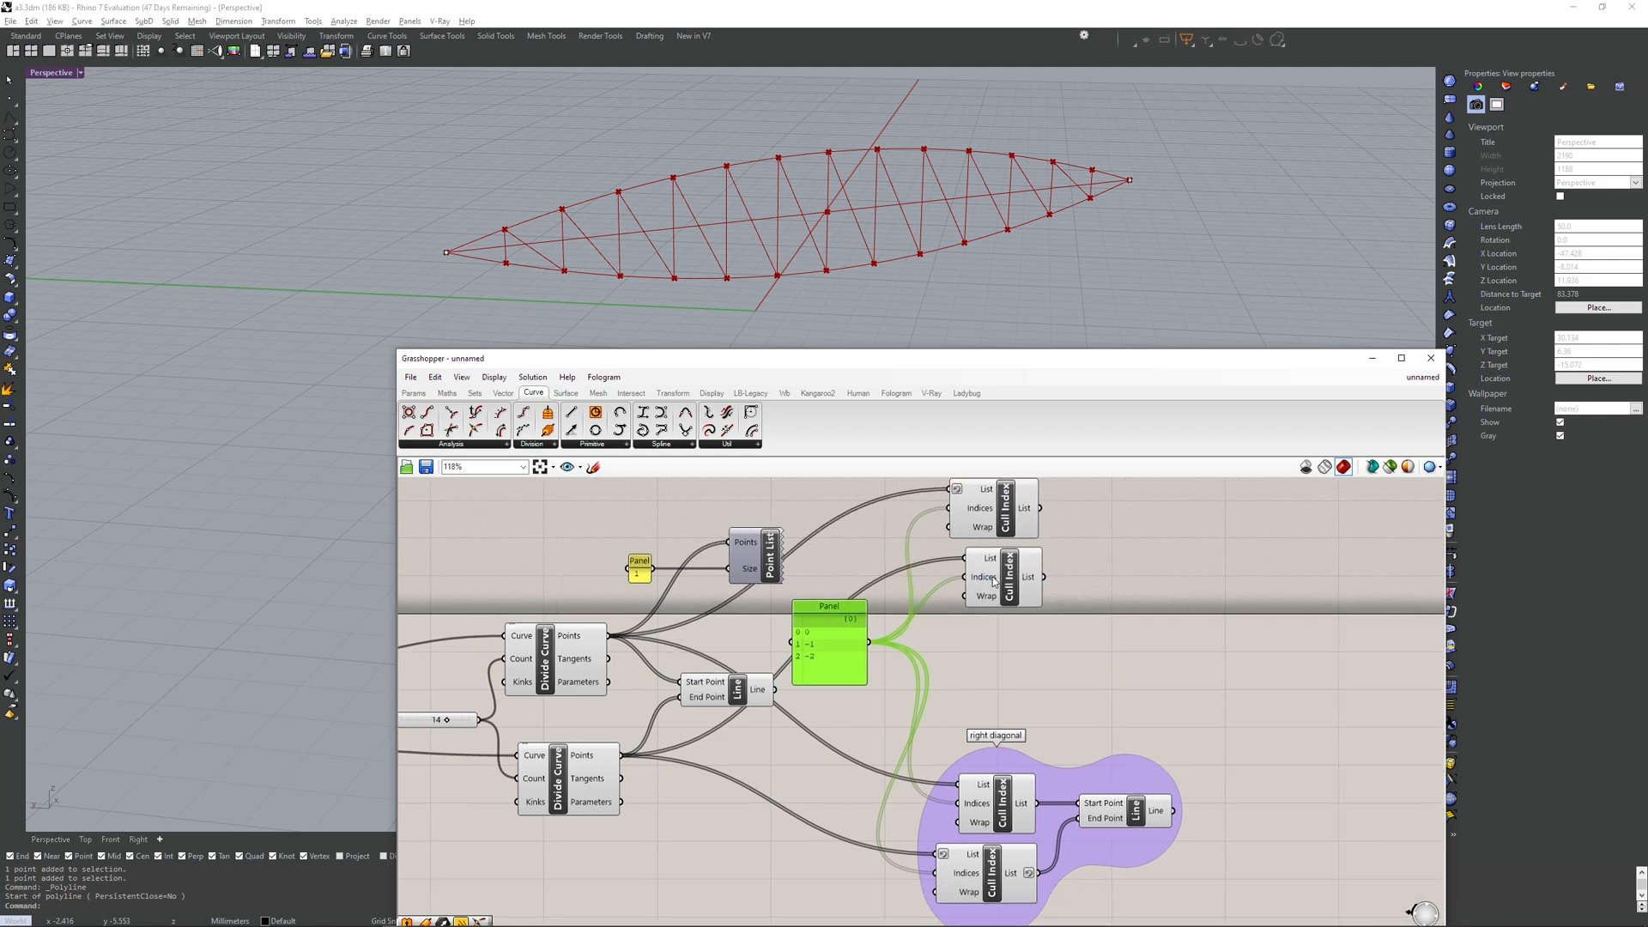
{"action": "right_click_drag", "start_coordinate": [1030, 563], "coordinate": [1012, 615]}
{"action": "left_click", "coordinate": [997, 529]}
{"action": "left_click", "coordinate": [1017, 611]}
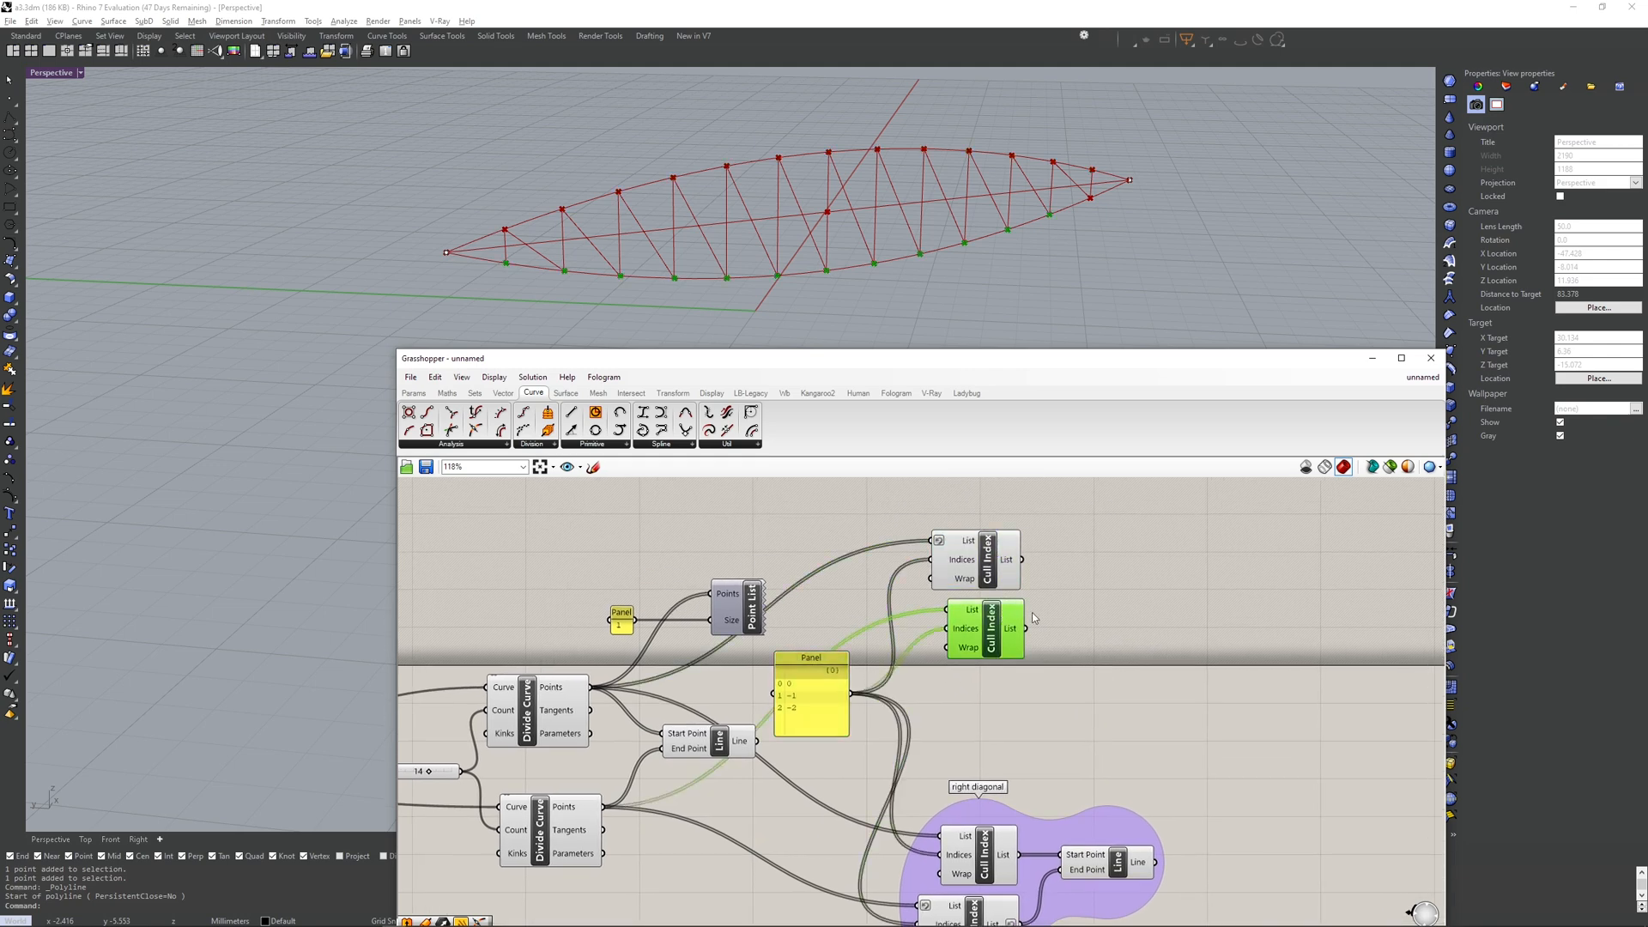
- Add a Line component, reverse the topmost Cull Index's List output, and join the two upper culled lists as start and end points
{"action": "double_click", "coordinate": [1115, 601]}
{"action": "type", "text": "line"}
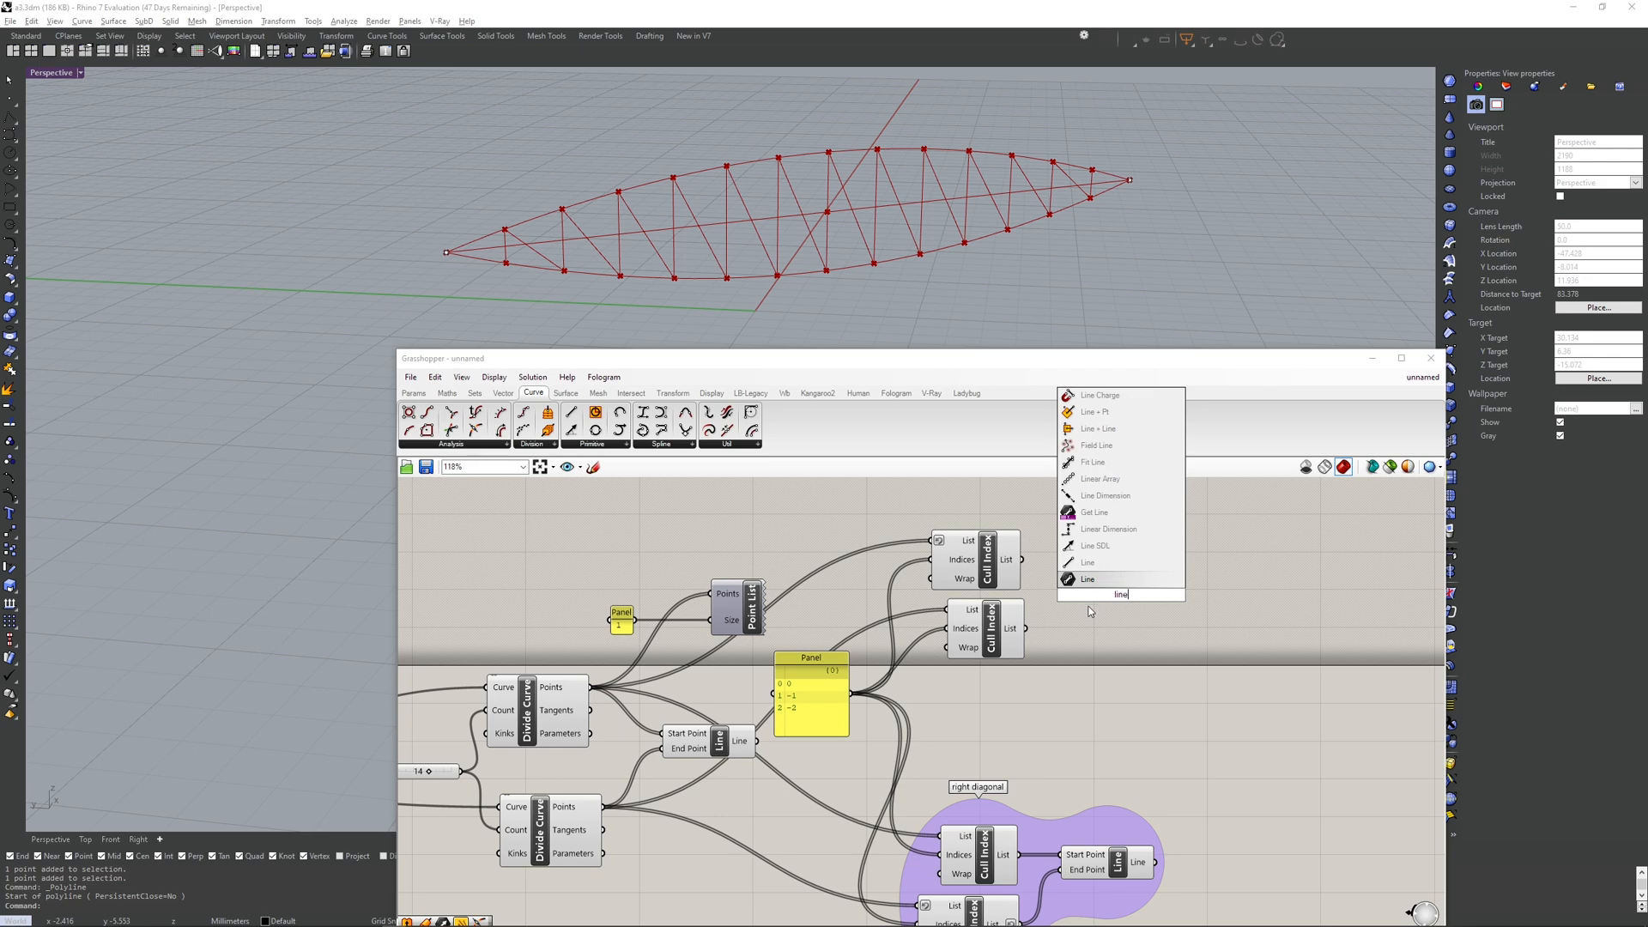
{"action": "left_click", "coordinate": [1088, 562]}
{"action": "right_click_drag", "start_coordinate": [1006, 583], "coordinate": [1001, 563]}
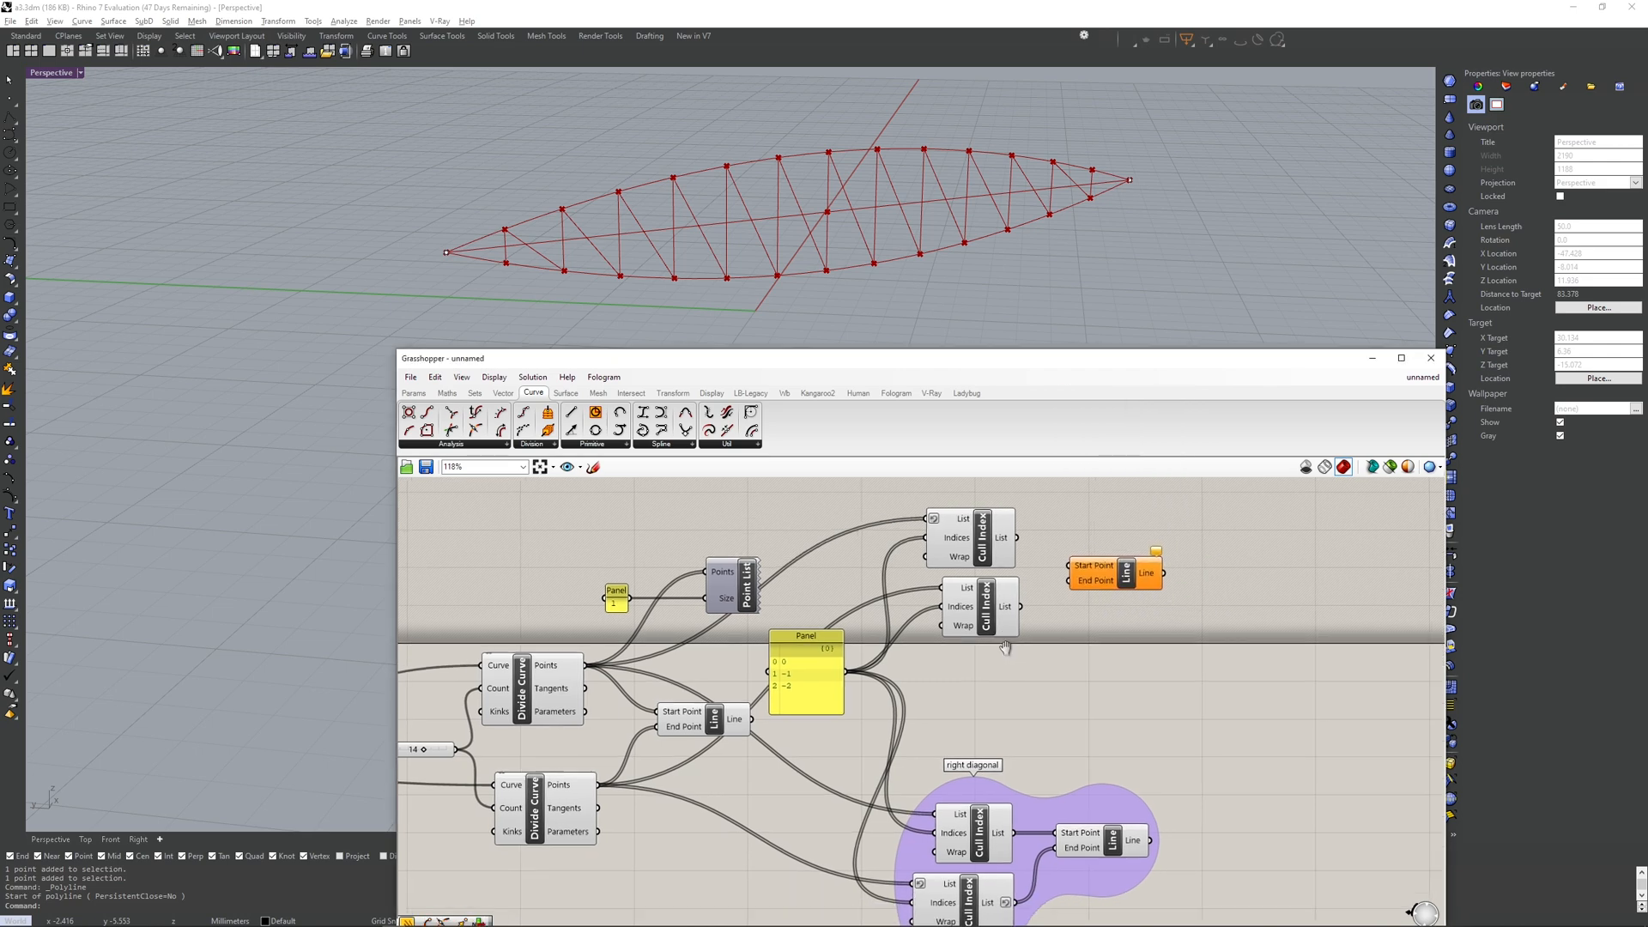
{"action": "right_click", "coordinate": [1004, 539]}
{"action": "left_click", "coordinate": [1037, 588]}
{"action": "left_click_drag", "start_coordinate": [1020, 538], "coordinate": [1069, 583]}
{"action": "left_click", "coordinate": [1109, 580]}
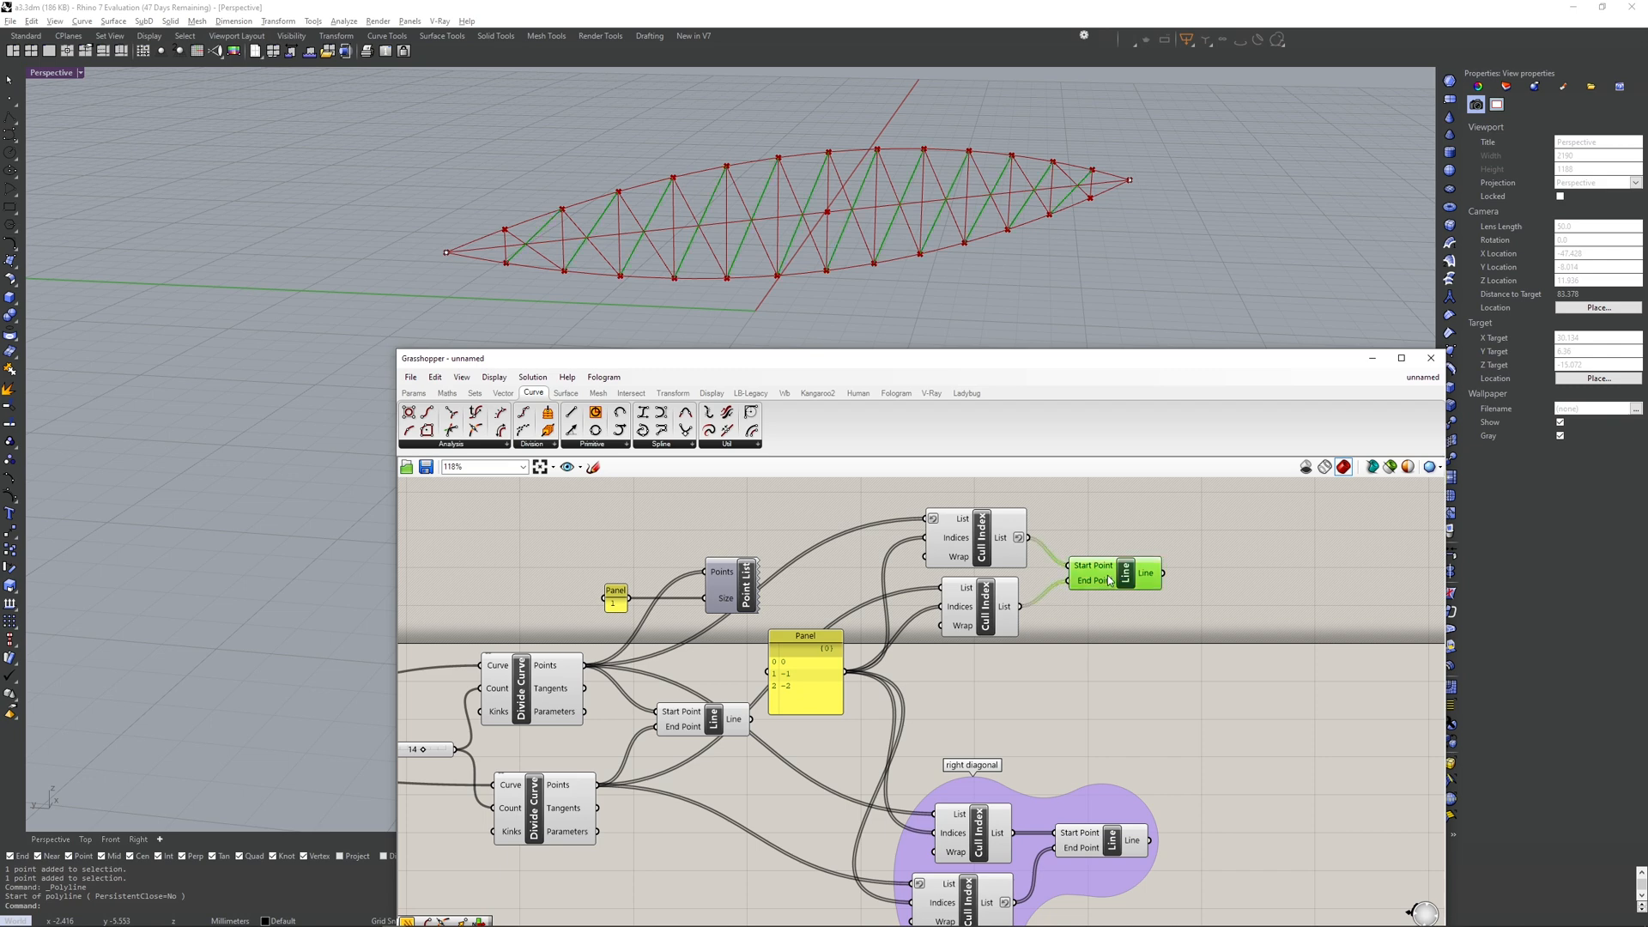
- Inspect both sets of diagonals from another angle in the perspective viewport
{"action": "scroll", "coordinate": [1106, 668], "scroll_direction": "down", "scroll_amount": 1}
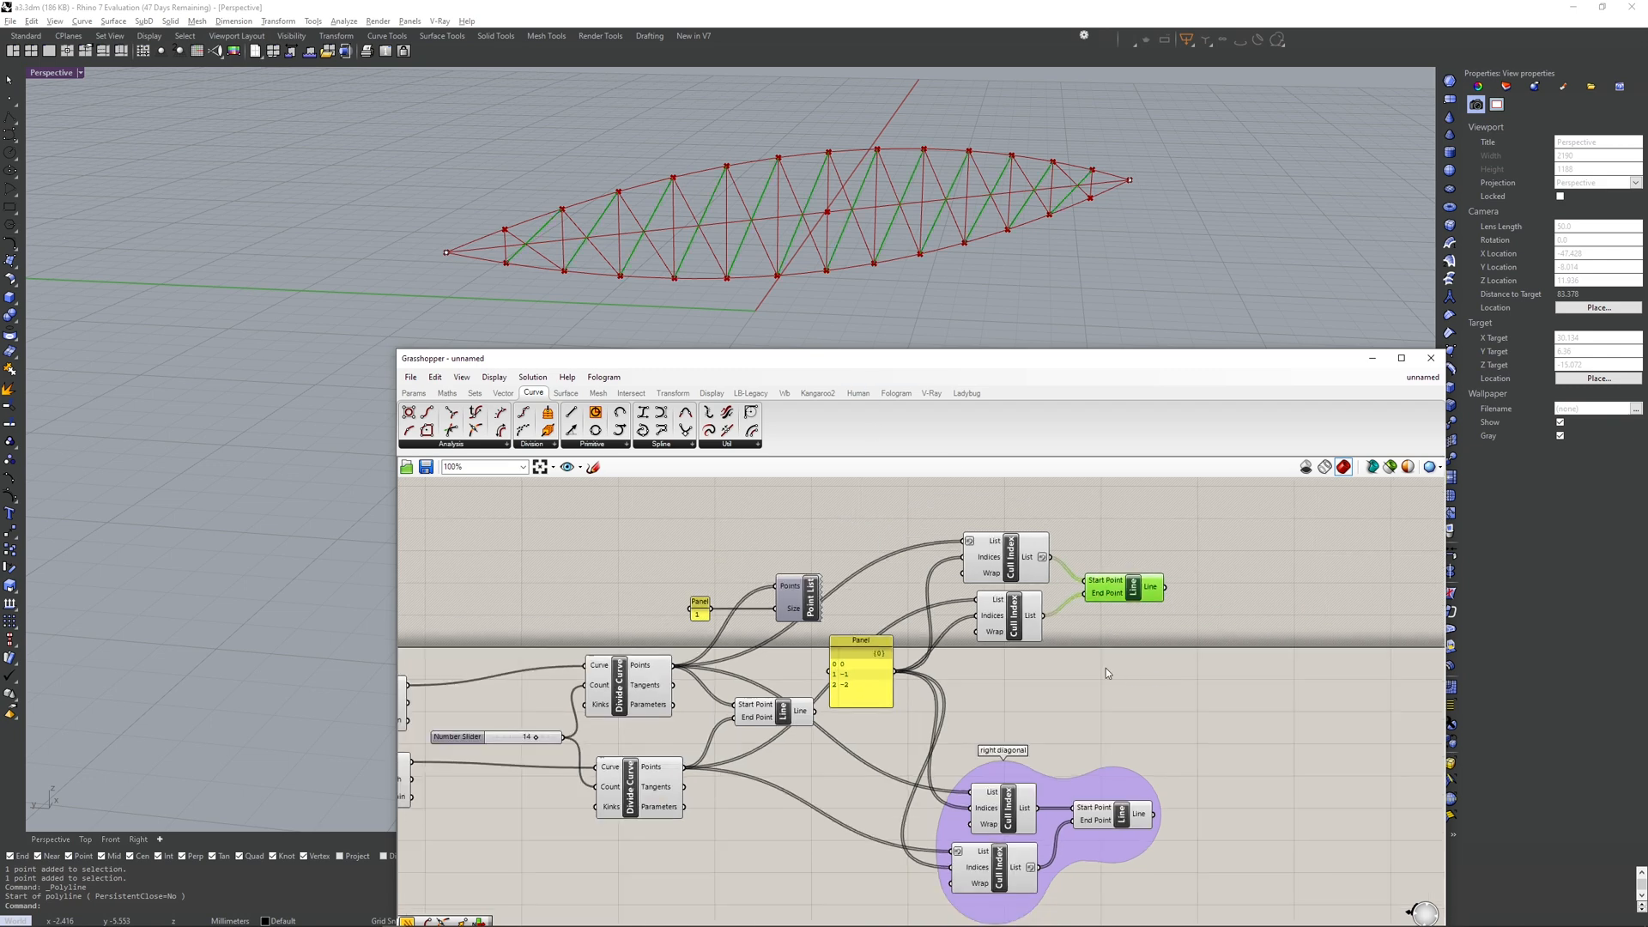
{"action": "right_click_drag", "start_coordinate": [1118, 765], "coordinate": [940, 712]}
{"action": "scroll", "coordinate": [910, 716], "scroll_direction": "down", "scroll_amount": 1}
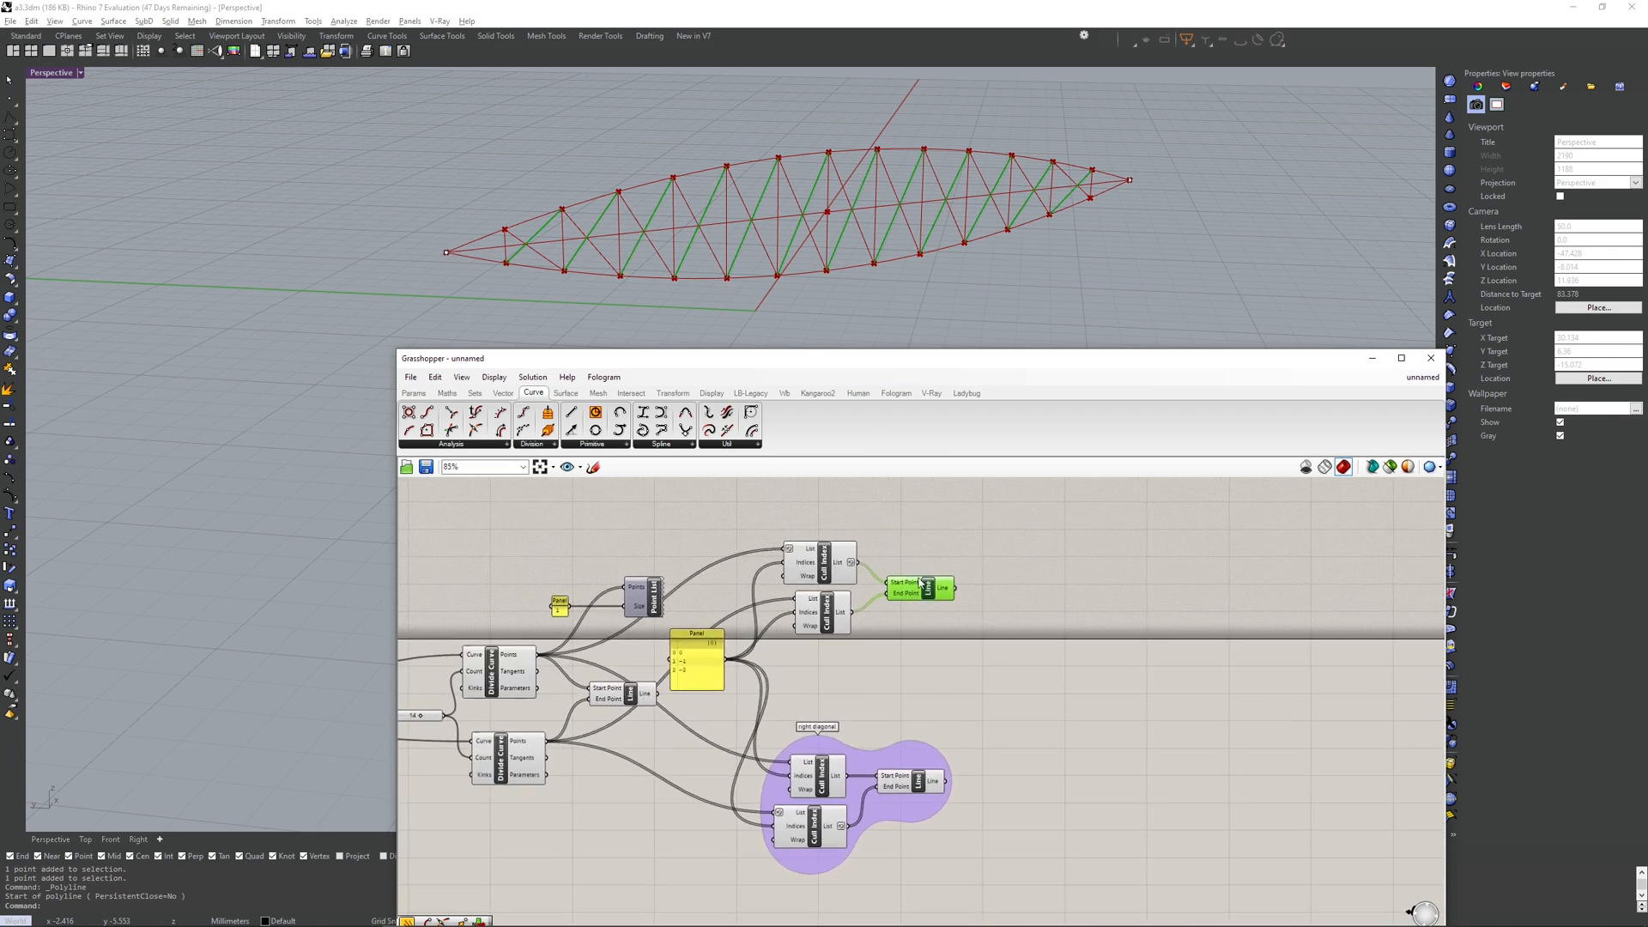
{"action": "right_click_drag", "start_coordinate": [747, 276], "coordinate": [801, 279]}
{"action": "right_click_drag", "start_coordinate": [970, 607], "coordinate": [917, 600]}
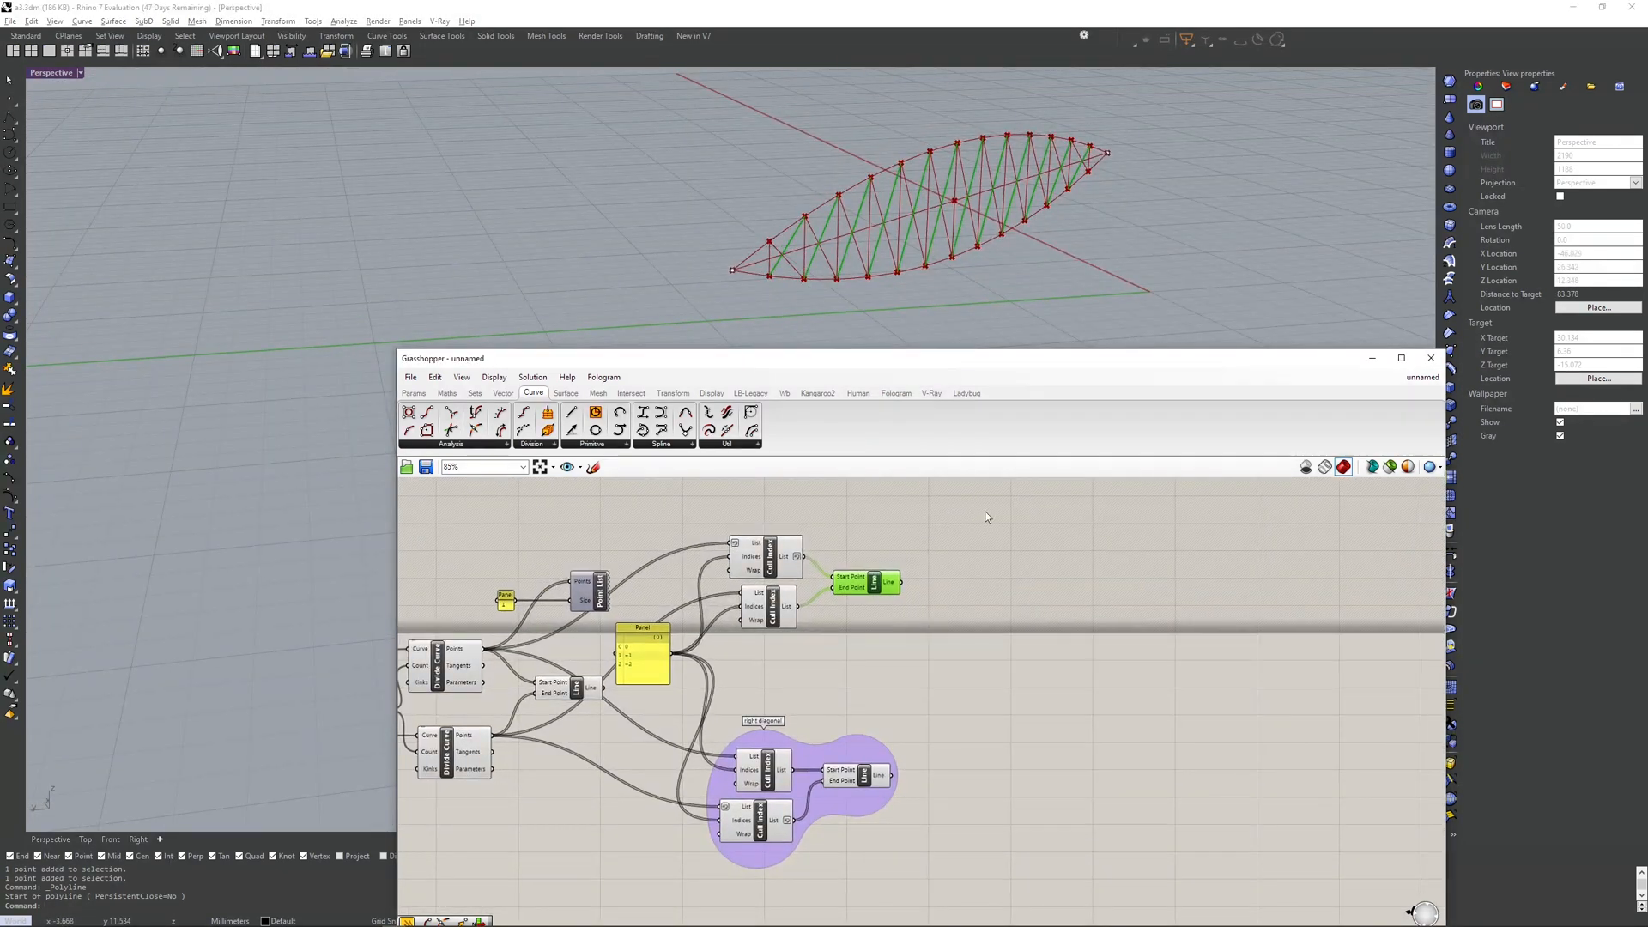
{"action": "right_click_drag", "start_coordinate": [946, 247], "coordinate": [932, 247]}
{"action": "left_click", "coordinate": [936, 571]}
- Switch to the truss poster in Photos and examine the Lenticular (Parabolic) truss, then return to Grasshopper
{"action": "key", "text": "alt+Tab"}
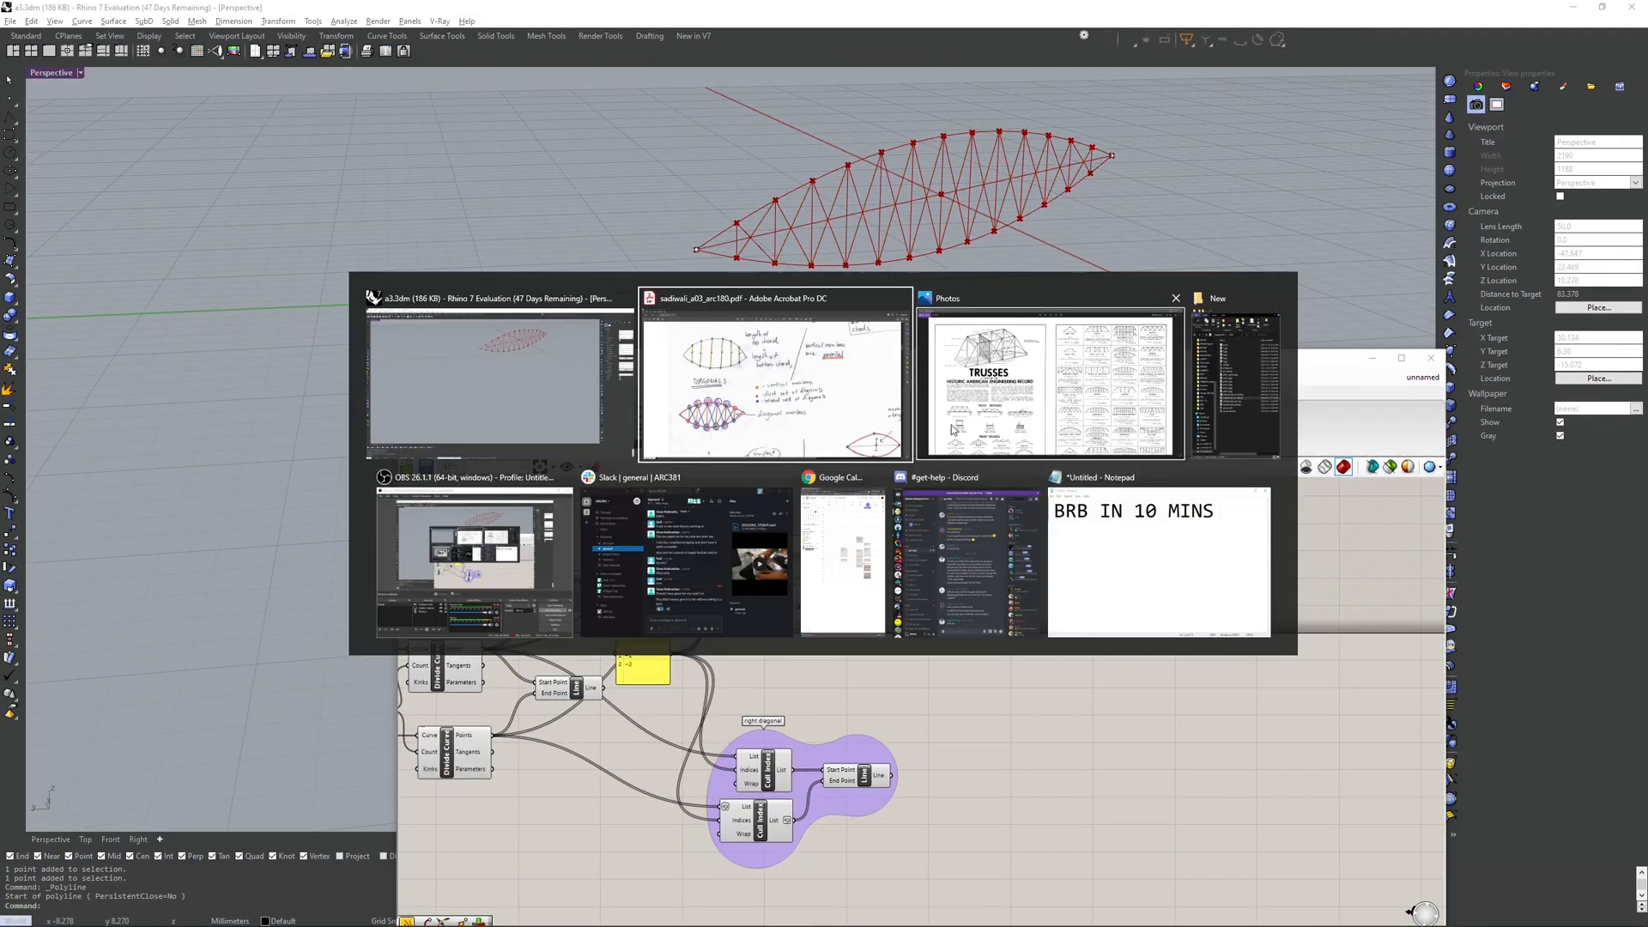
{"action": "scroll", "coordinate": [1206, 298], "scroll_direction": "up", "scroll_amount": 5}
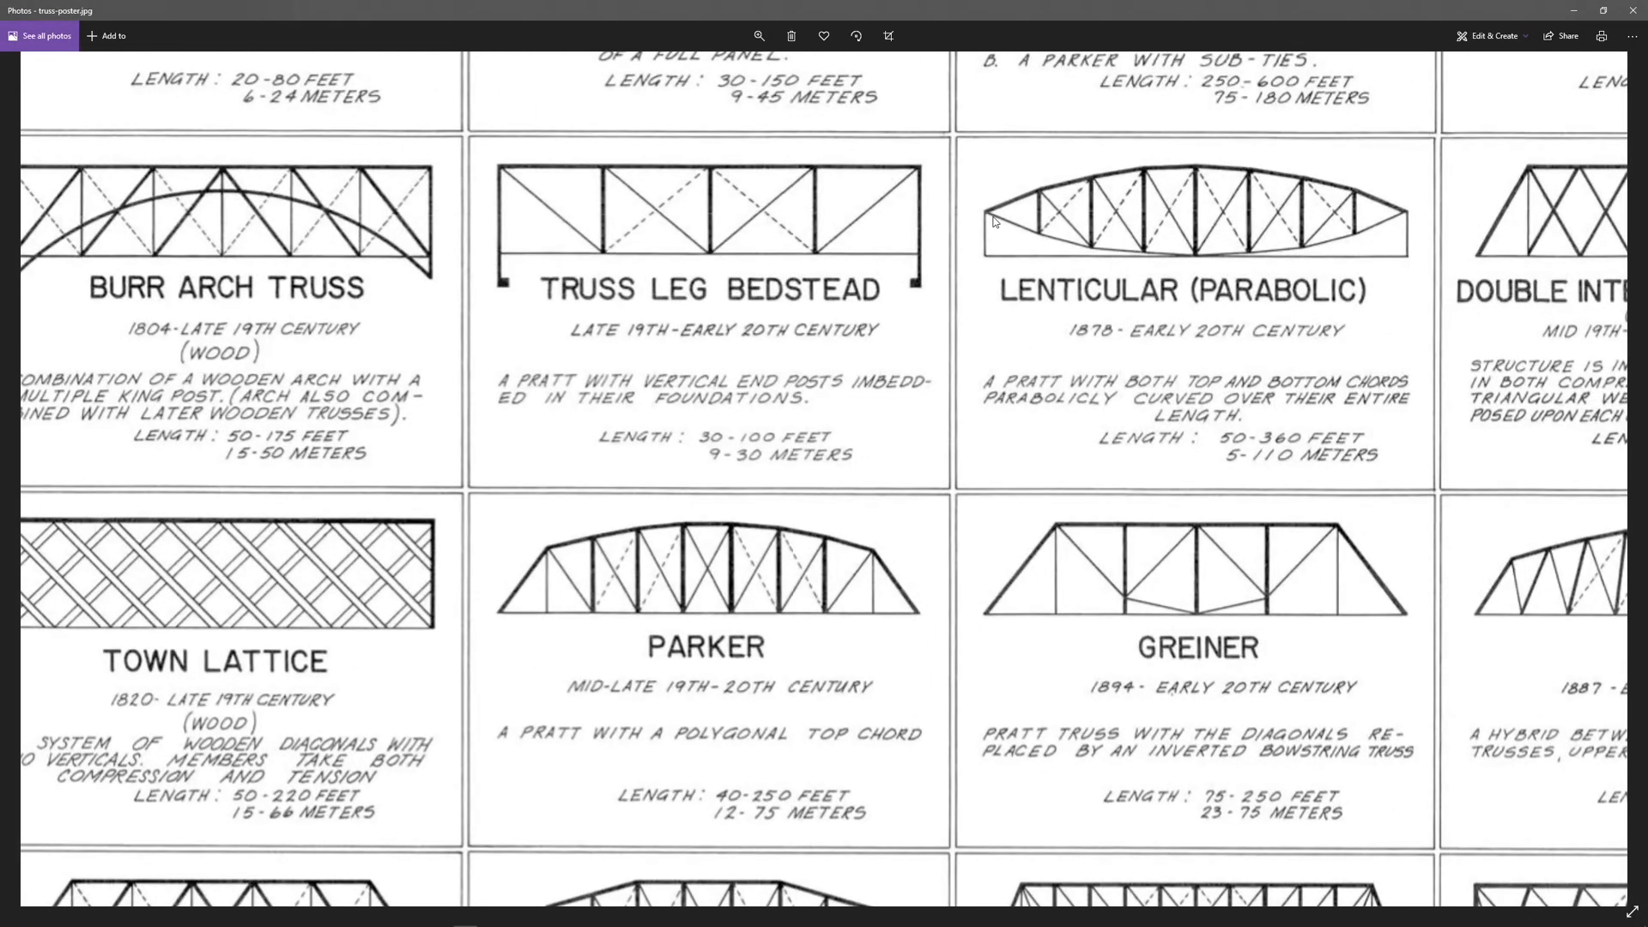
{"action": "left_click_drag", "start_coordinate": [986, 228], "coordinate": [986, 270]}
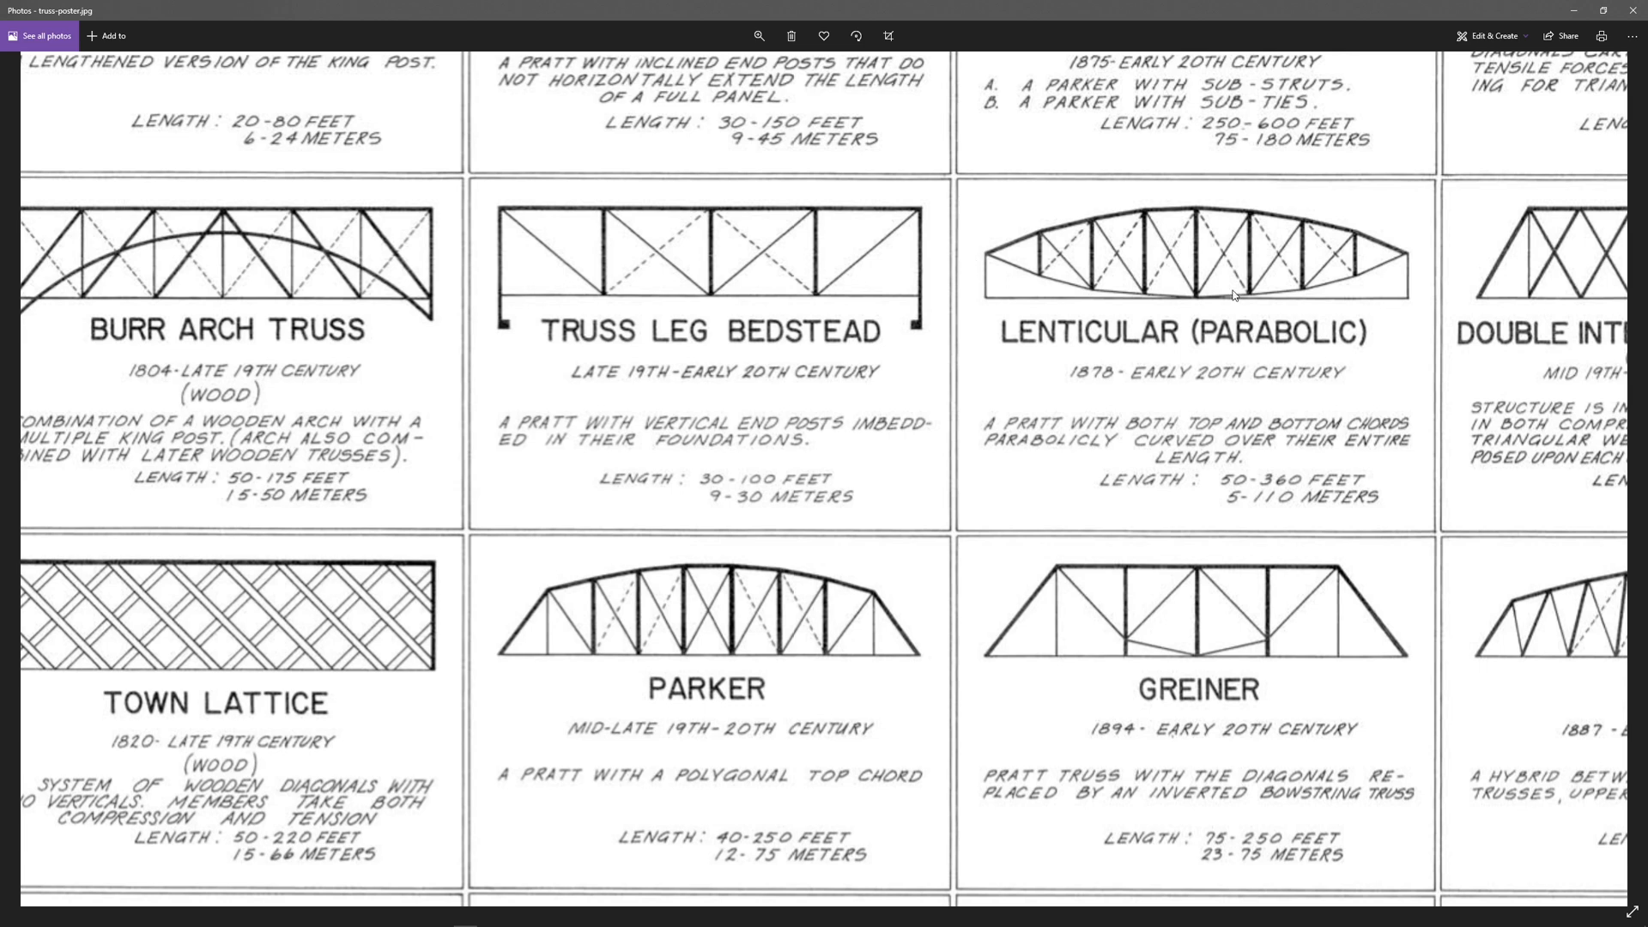
{"action": "left_click", "coordinate": [1574, 11]}
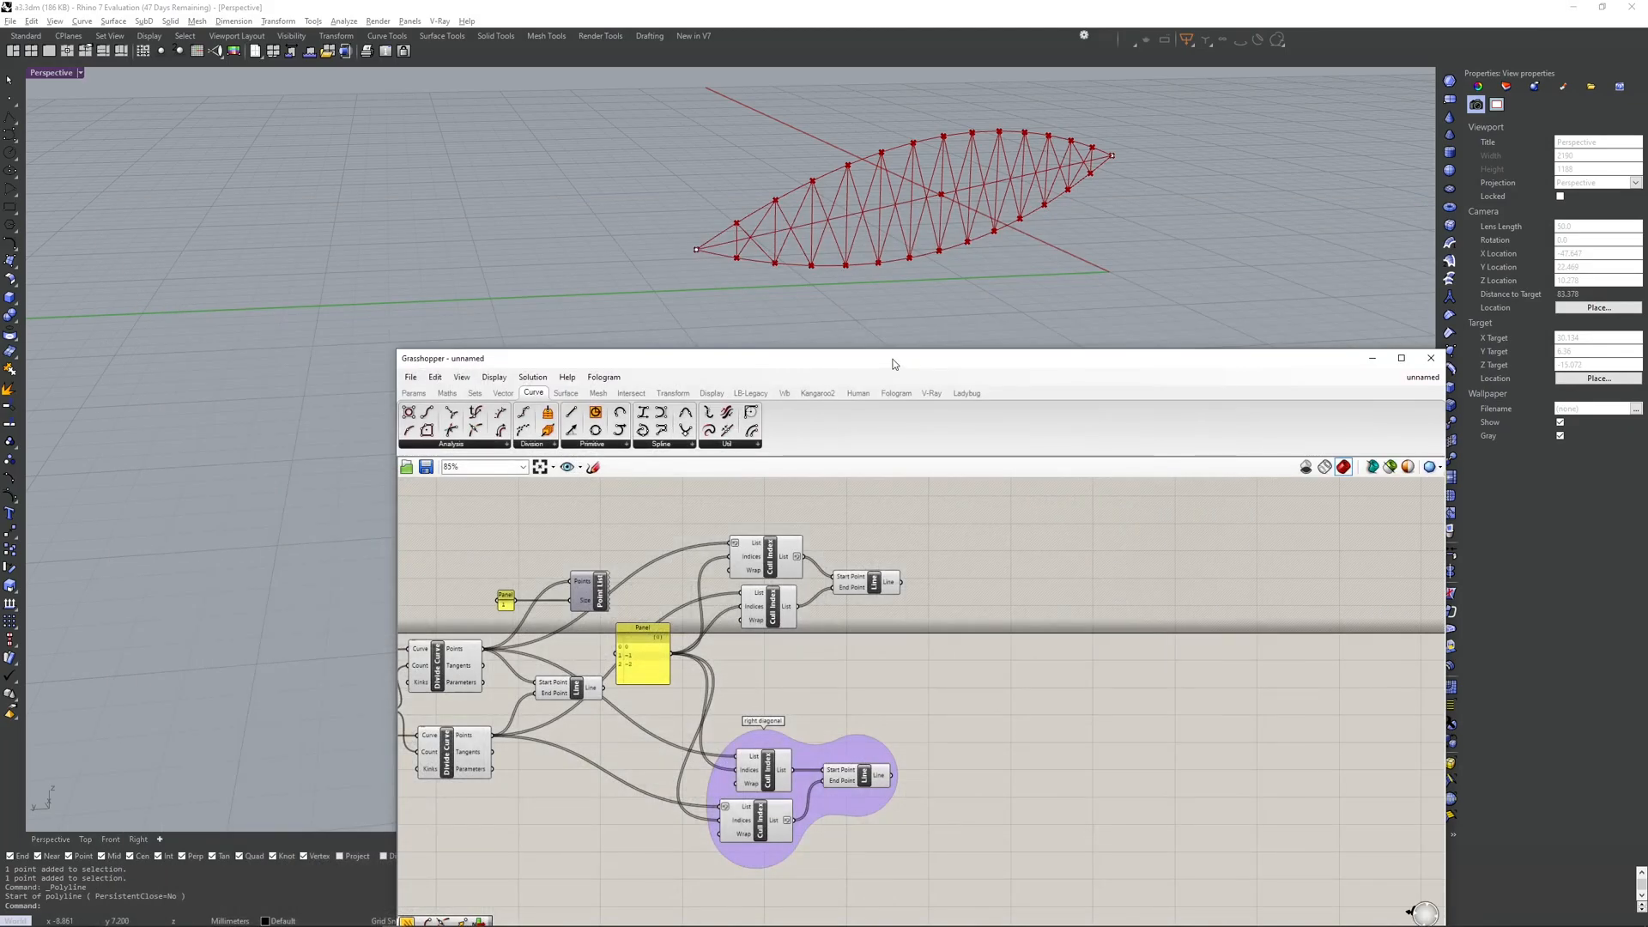
- Add a Pipe component and place it beside the upper diagonals' Line component
{"action": "double_click", "coordinate": [993, 662]}
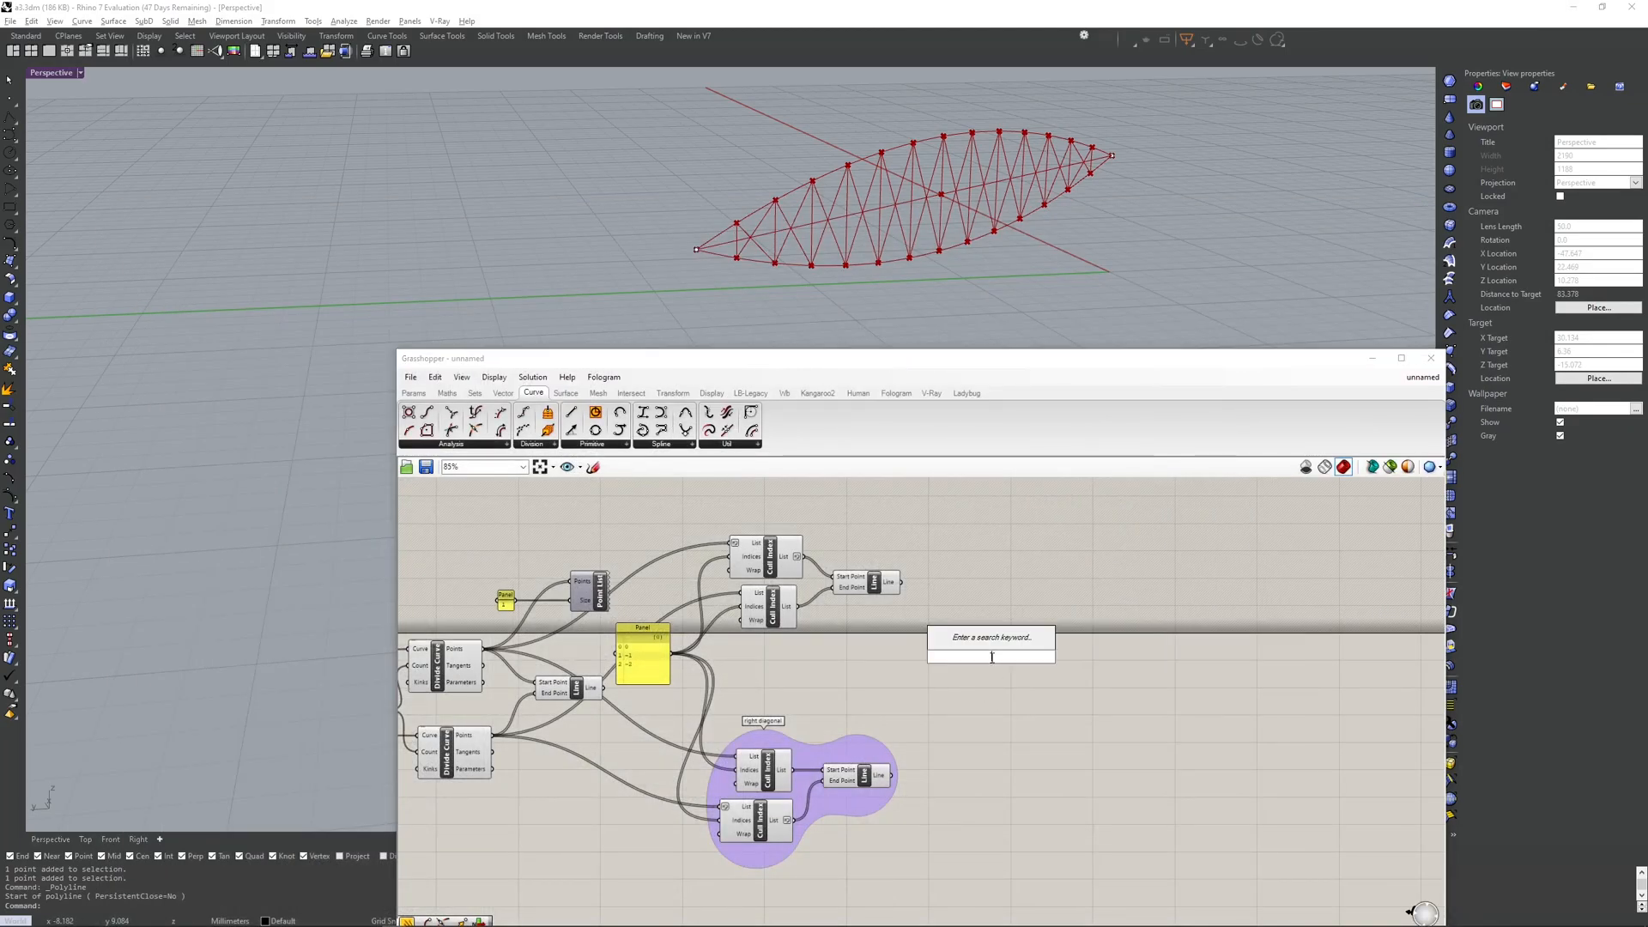
{"action": "type", "text": "pip"}
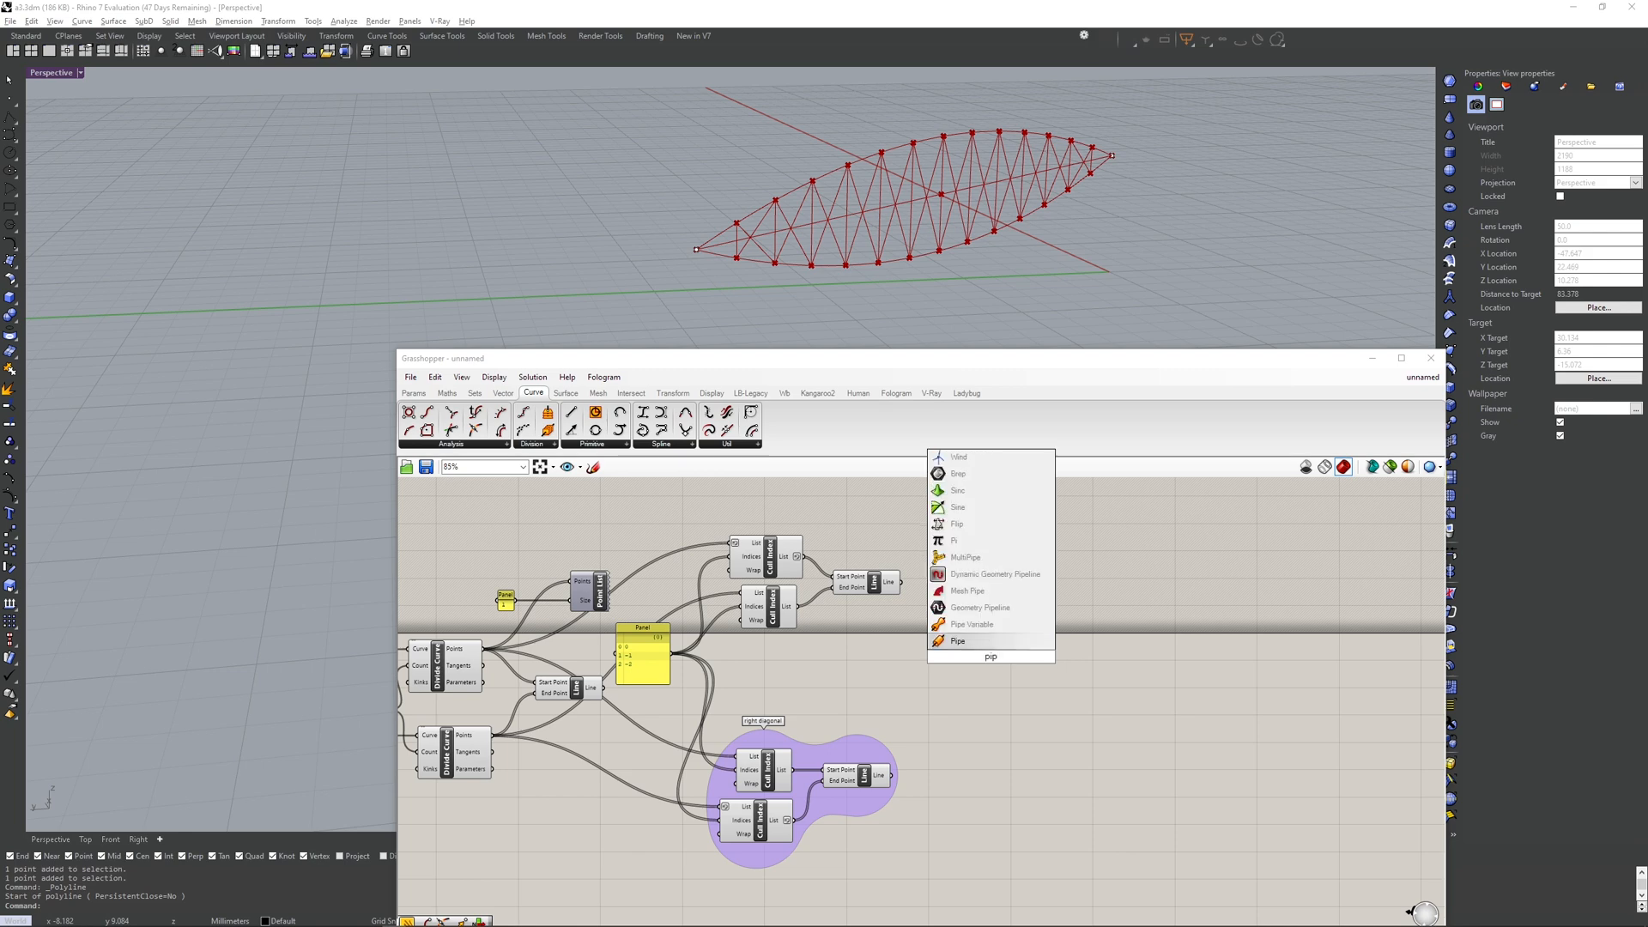
{"action": "key", "text": "Return"}
{"action": "scroll", "coordinate": [890, 608], "scroll_direction": "up", "scroll_amount": 4}
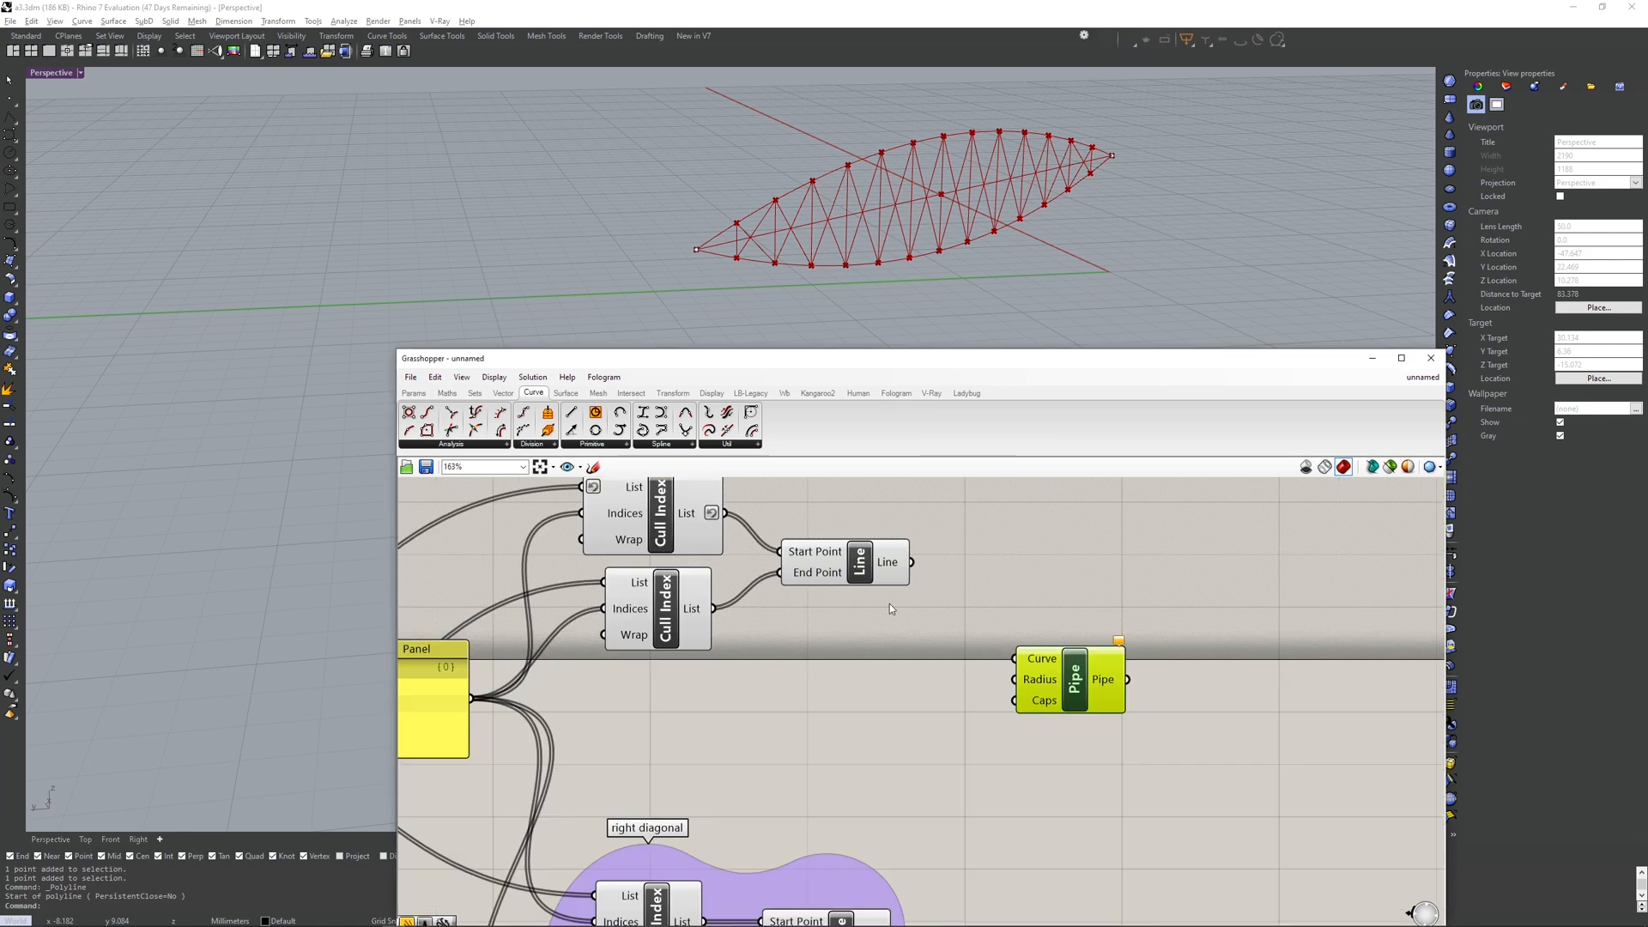
{"action": "left_click_drag", "start_coordinate": [1093, 705], "coordinate": [1021, 635]}
{"action": "left_click", "coordinate": [859, 567]}
{"action": "scroll", "coordinate": [871, 270], "scroll_direction": "up", "scroll_amount": 2}
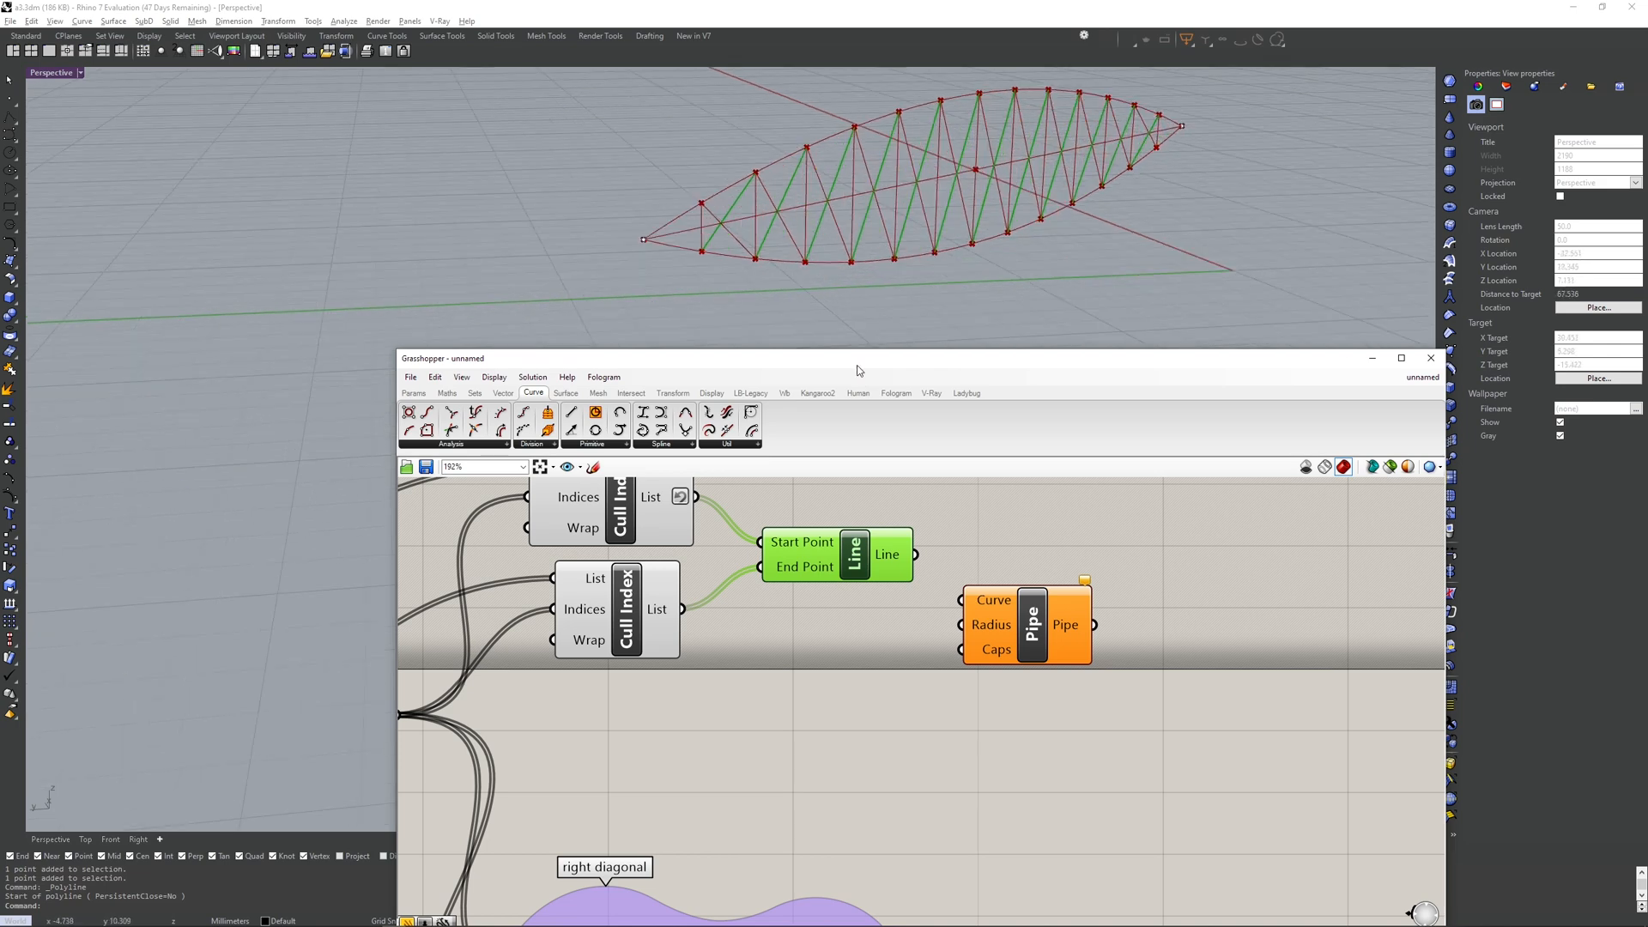
{"action": "scroll", "coordinate": [976, 572], "scroll_direction": "down", "scroll_amount": 4}
{"action": "left_click", "coordinate": [979, 574]}
{"action": "scroll", "coordinate": [991, 570], "scroll_direction": "up", "scroll_amount": 3}
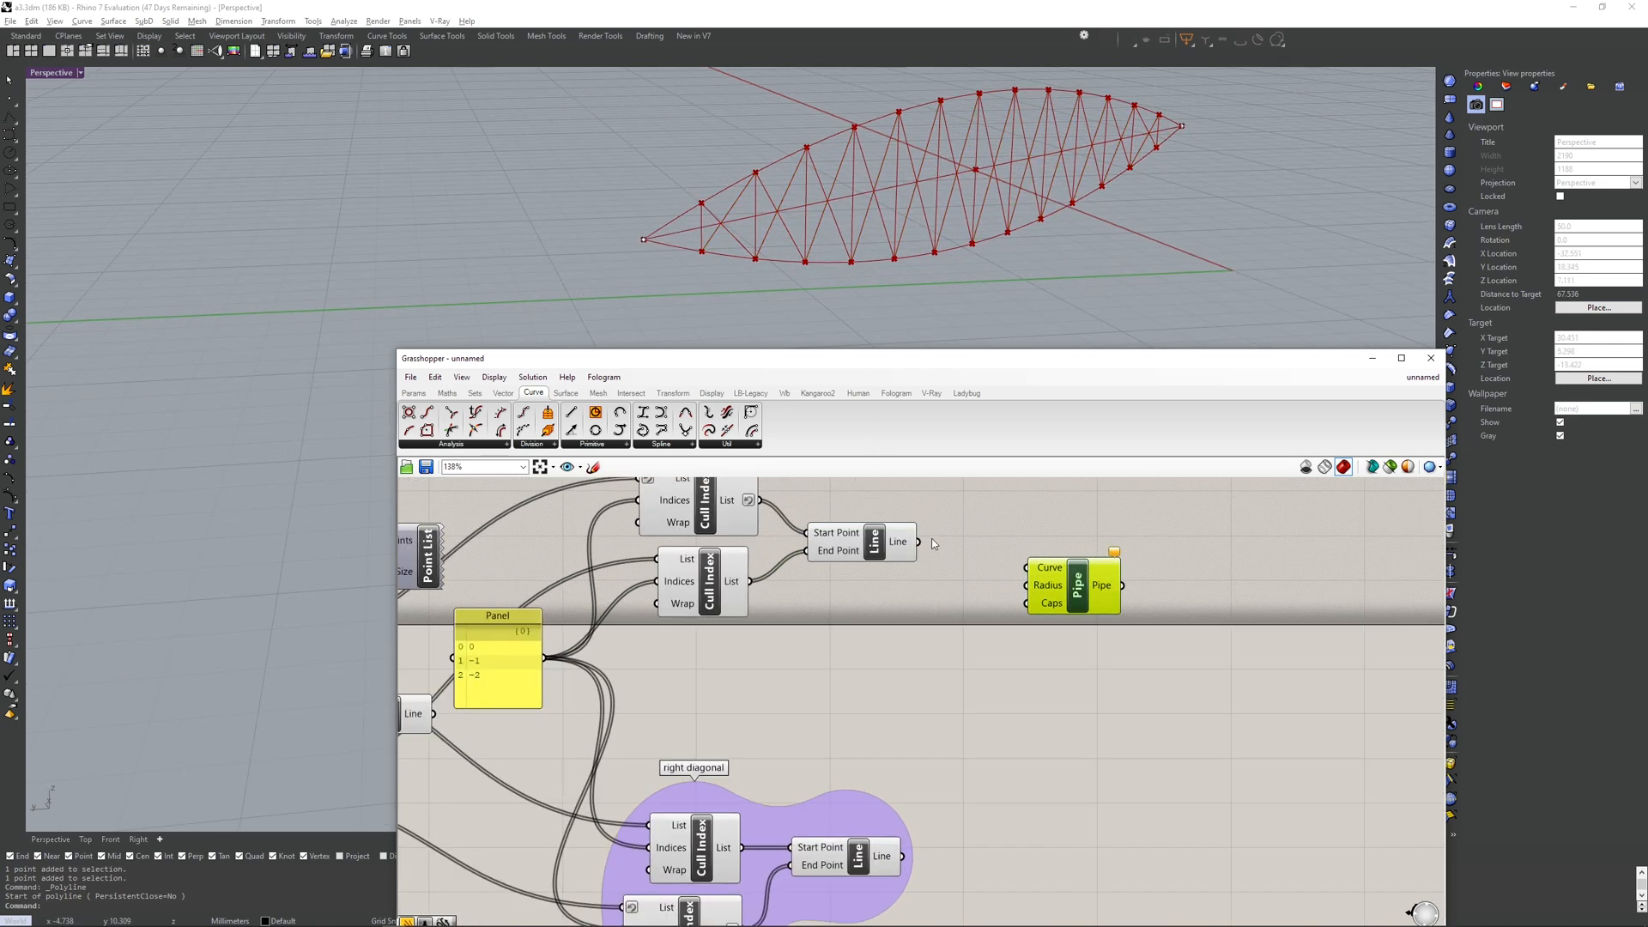
{"action": "double_click", "coordinate": [1041, 659]}
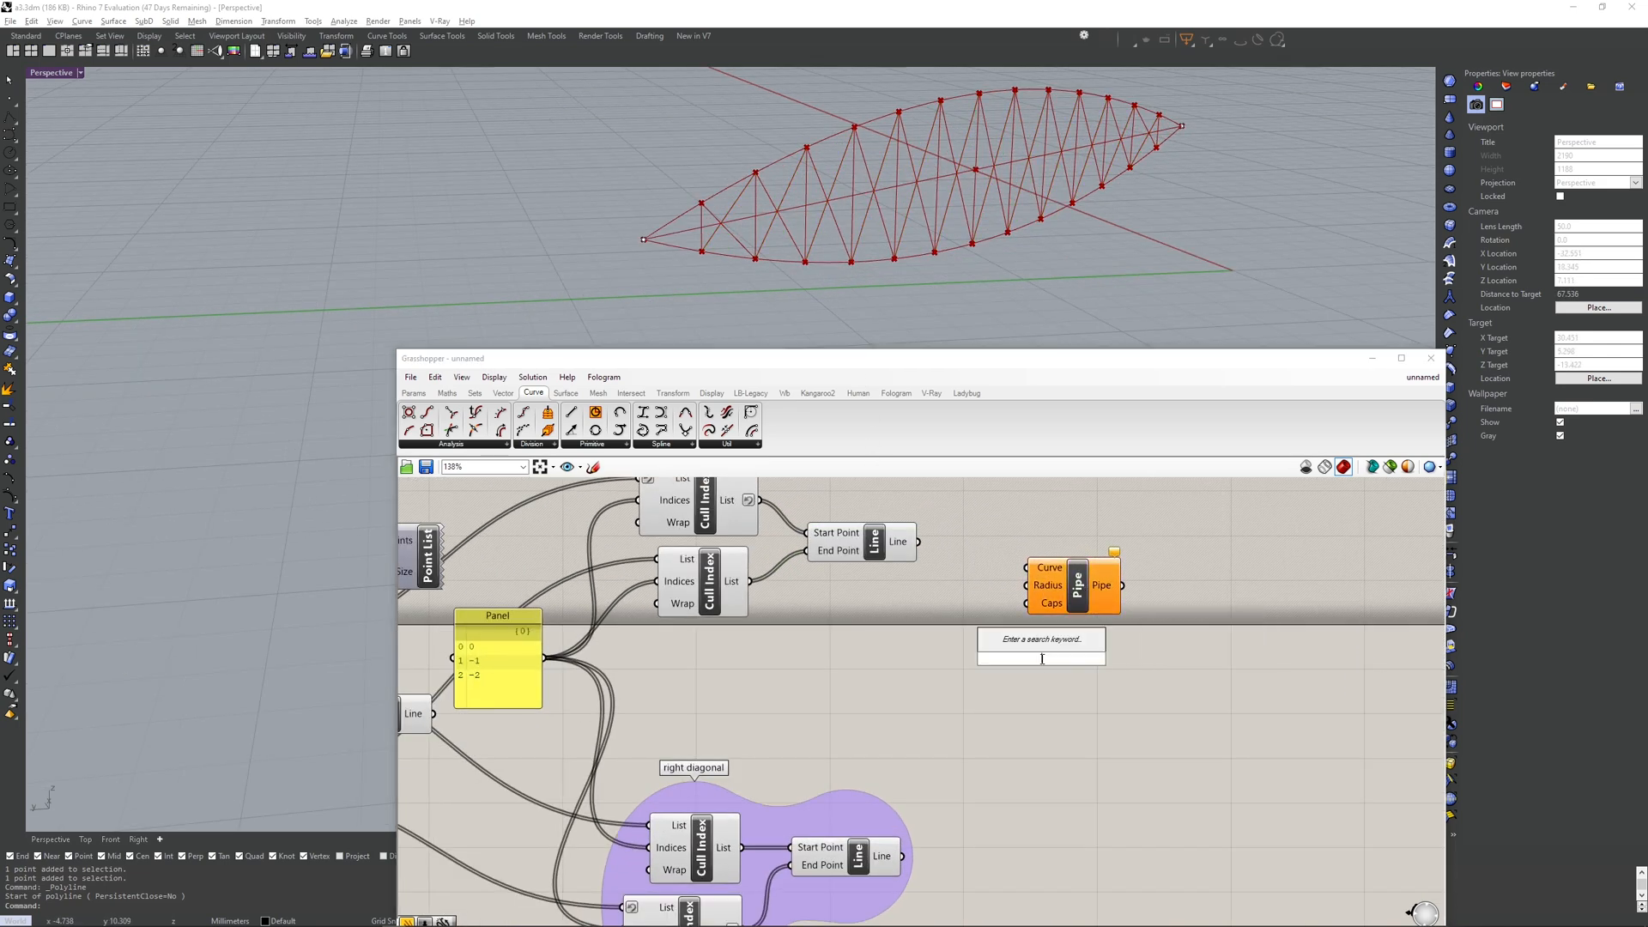
{"action": "type", "text": "pipe"}
{"action": "left_click", "coordinate": [1047, 730]}
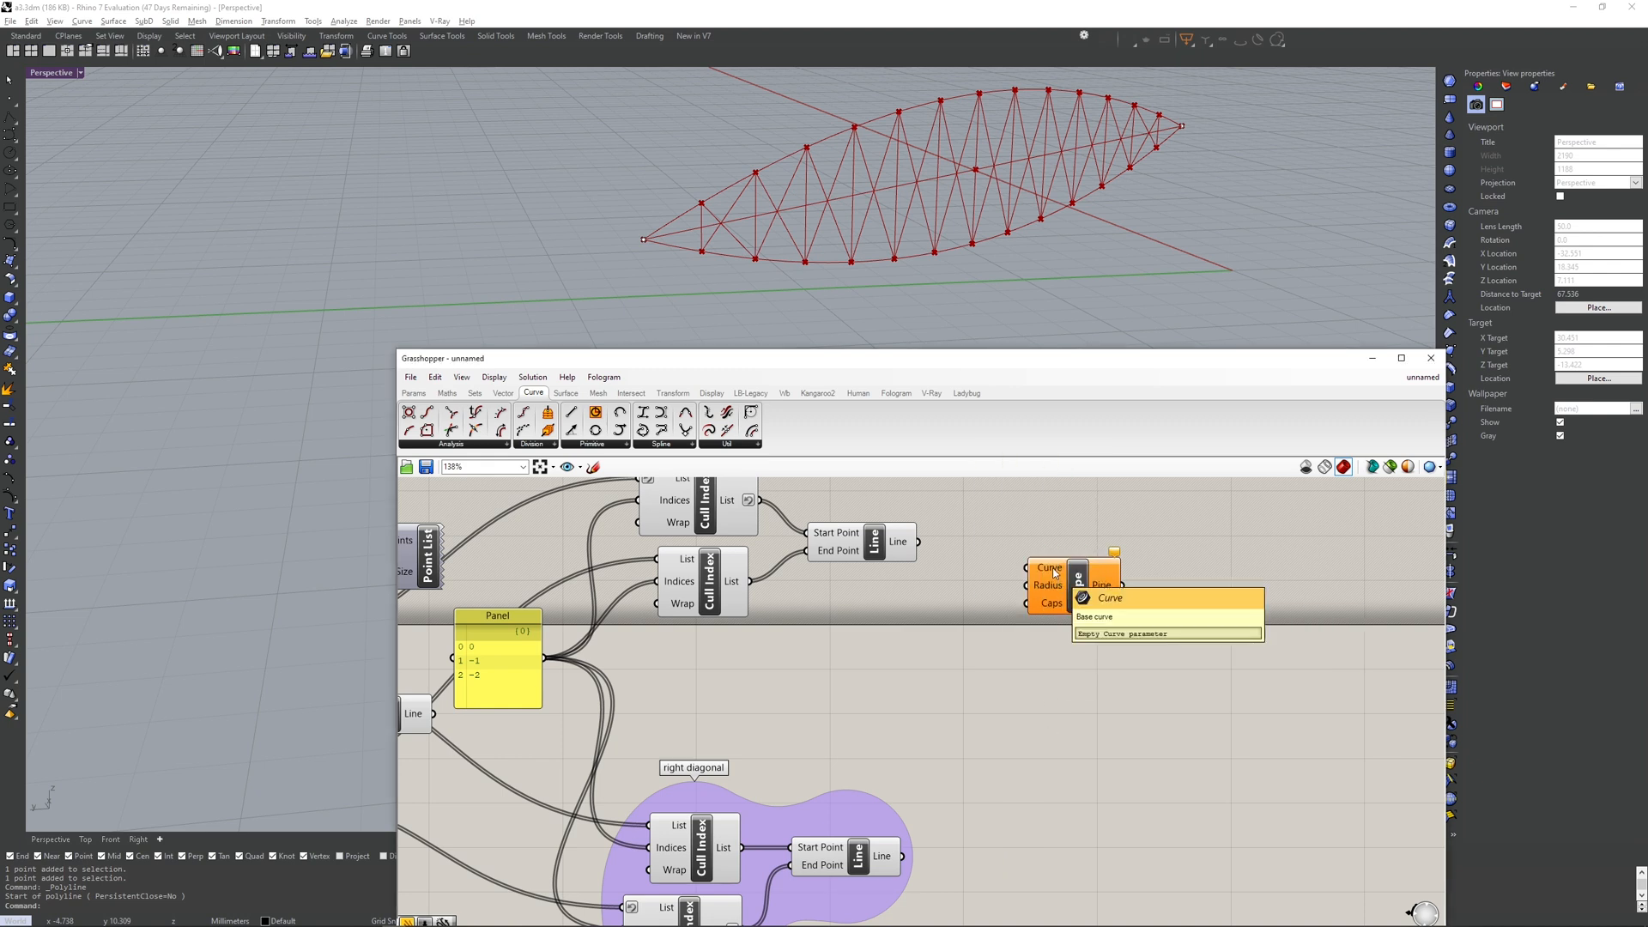
- Connect the upper Line's output to the Pipe's Curve input
{"action": "left_click", "coordinate": [874, 541]}
{"action": "left_click_drag", "start_coordinate": [919, 541], "coordinate": [1027, 568]}
{"action": "scroll", "coordinate": [1043, 590], "scroll_direction": "up", "scroll_amount": 3}
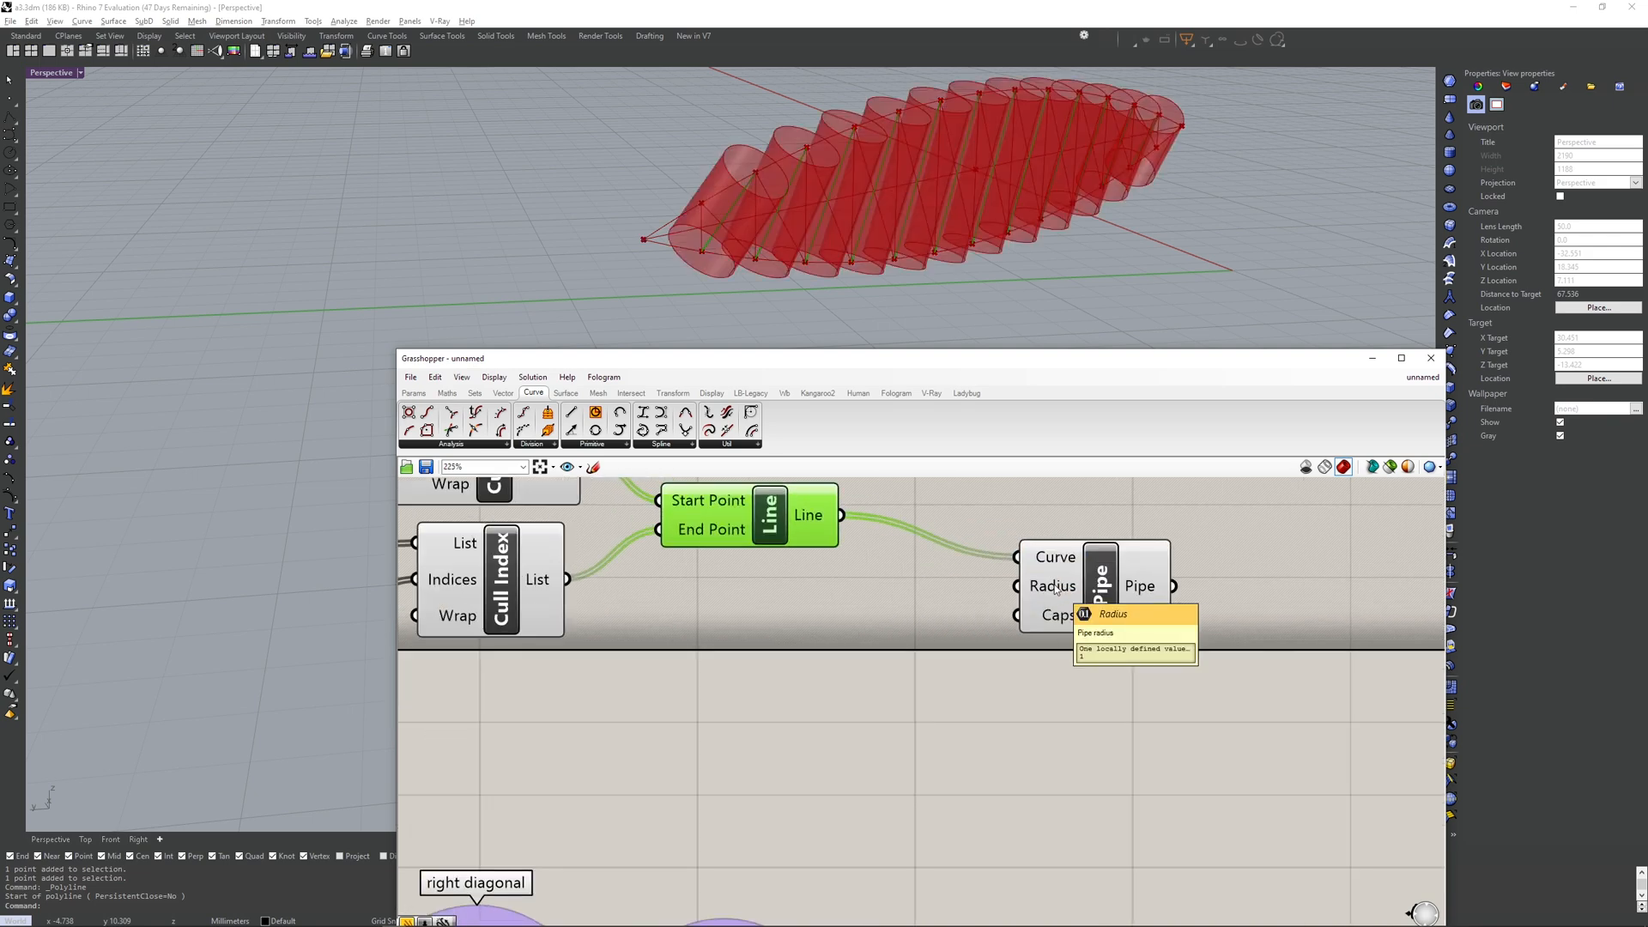
- Create a number slider with a value of 0.001 and connect it to the Pipe's Radius input
{"action": "double_click", "coordinate": [934, 625]}
{"action": "type", "text": "P"}
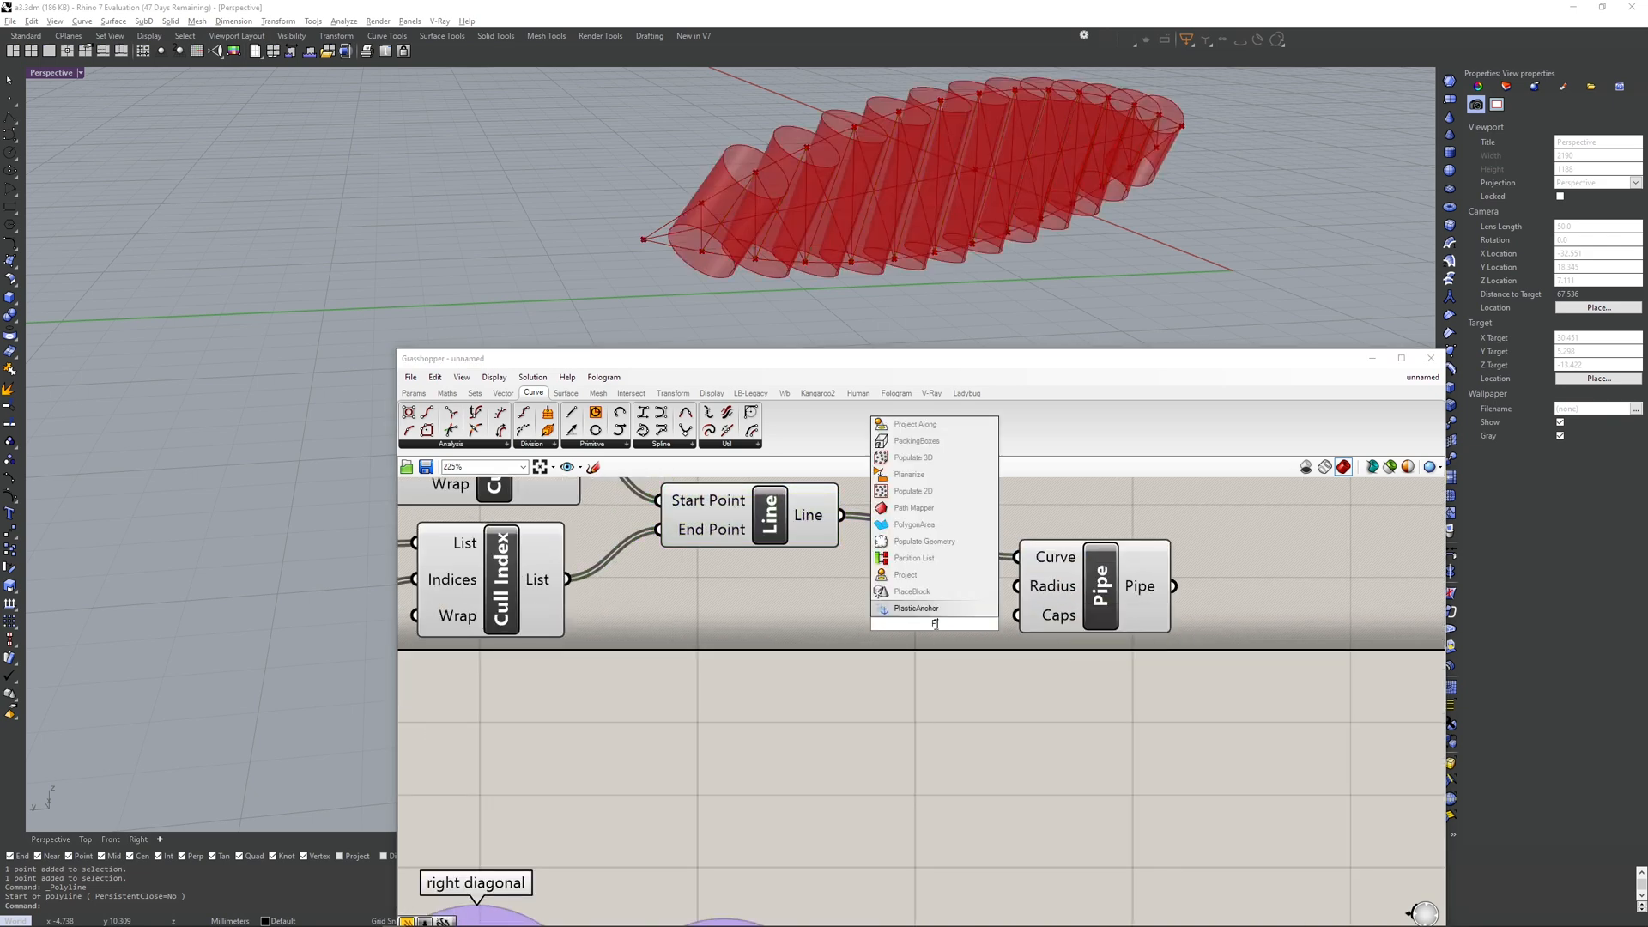
{"action": "type", "text": "o"}
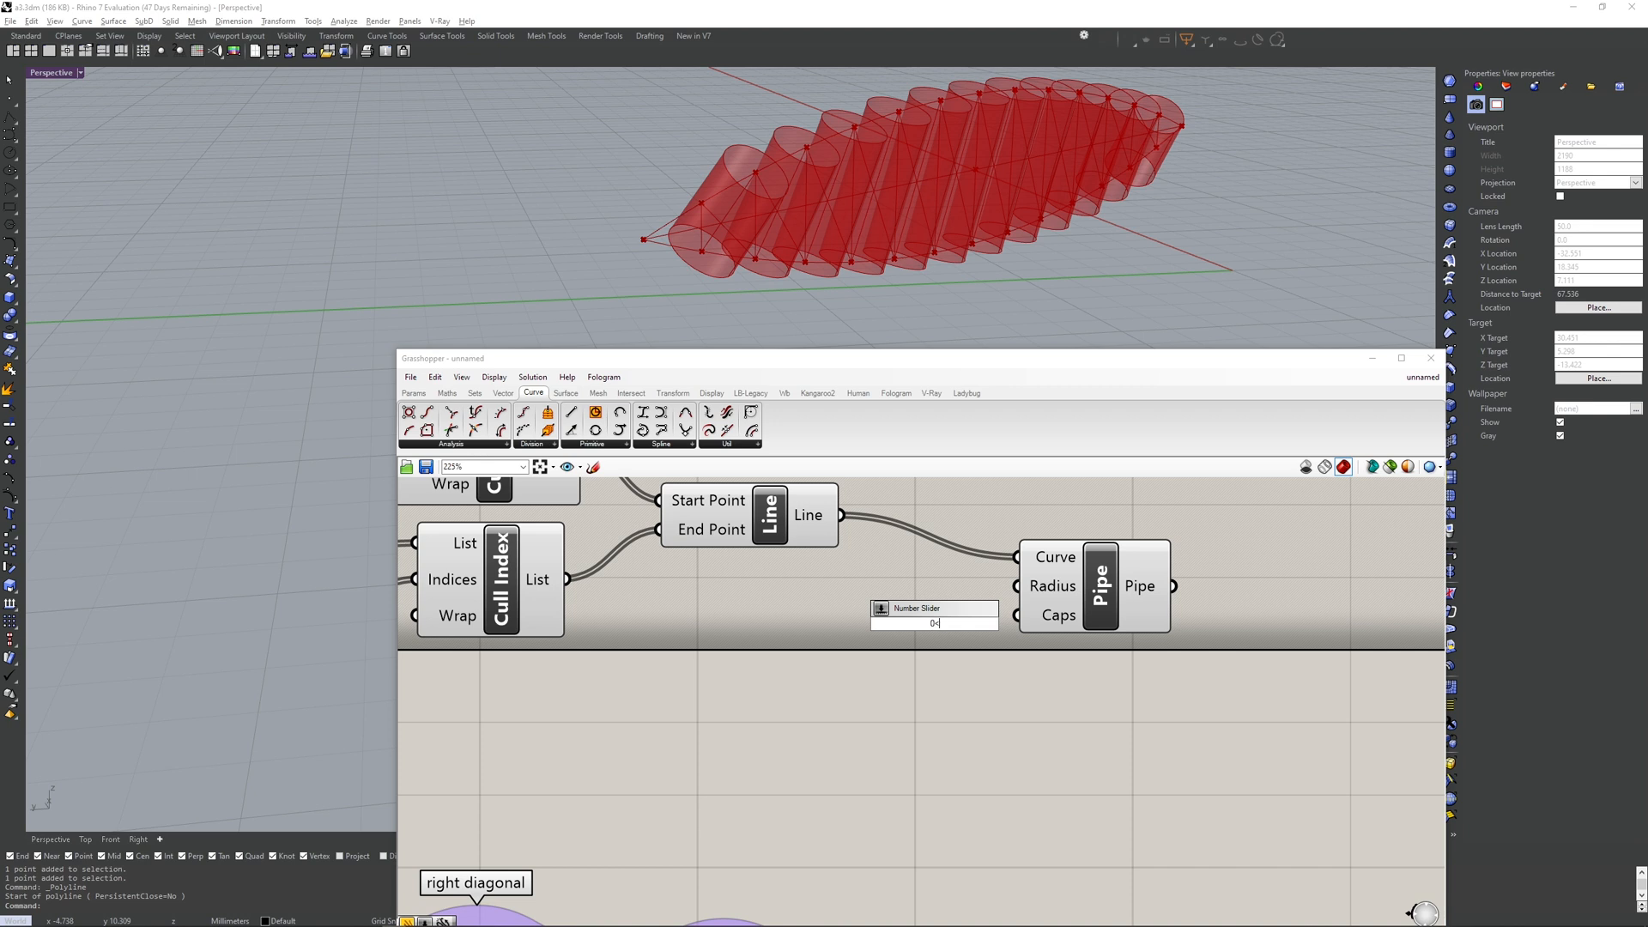
{"action": "type", "text": "001<0"}
{"action": "key", "text": "Return"}
{"action": "left_click_drag", "start_coordinate": [935, 625], "coordinate": [845, 628]}
{"action": "left_click_drag", "start_coordinate": [1000, 628], "coordinate": [1016, 586]}
{"action": "left_click", "coordinate": [1062, 589]}
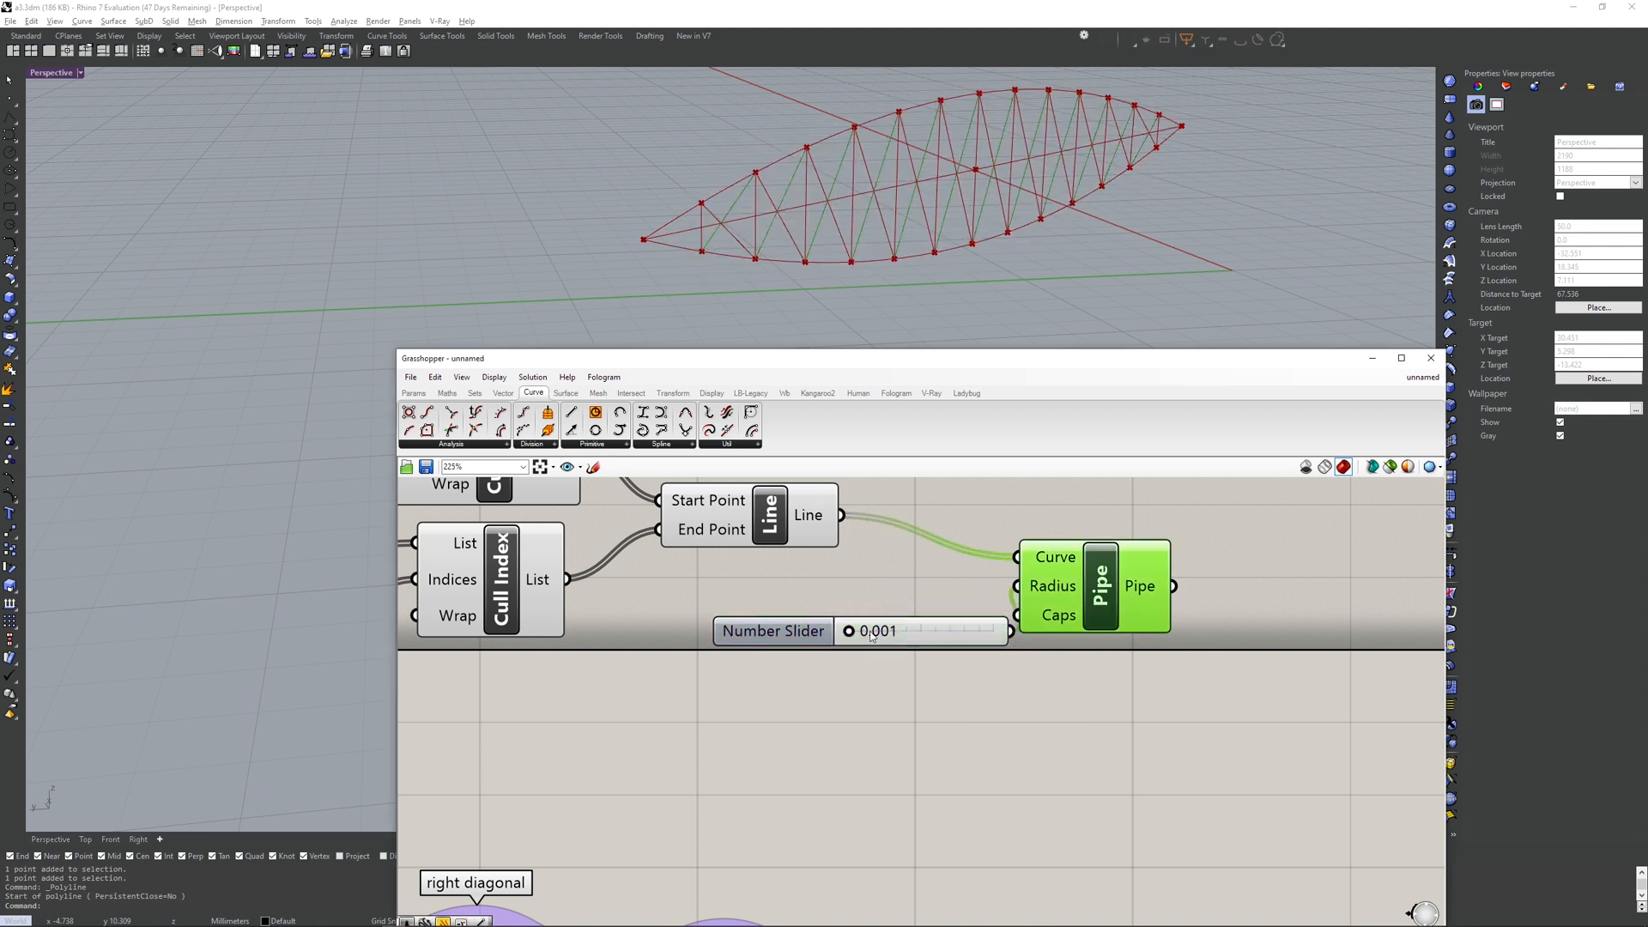
- Move the radius slider away from the Pipe and set its value to 0.084
{"action": "left_click_drag", "start_coordinate": [872, 635], "coordinate": [790, 648]}
{"action": "left_click", "coordinate": [1073, 570]}
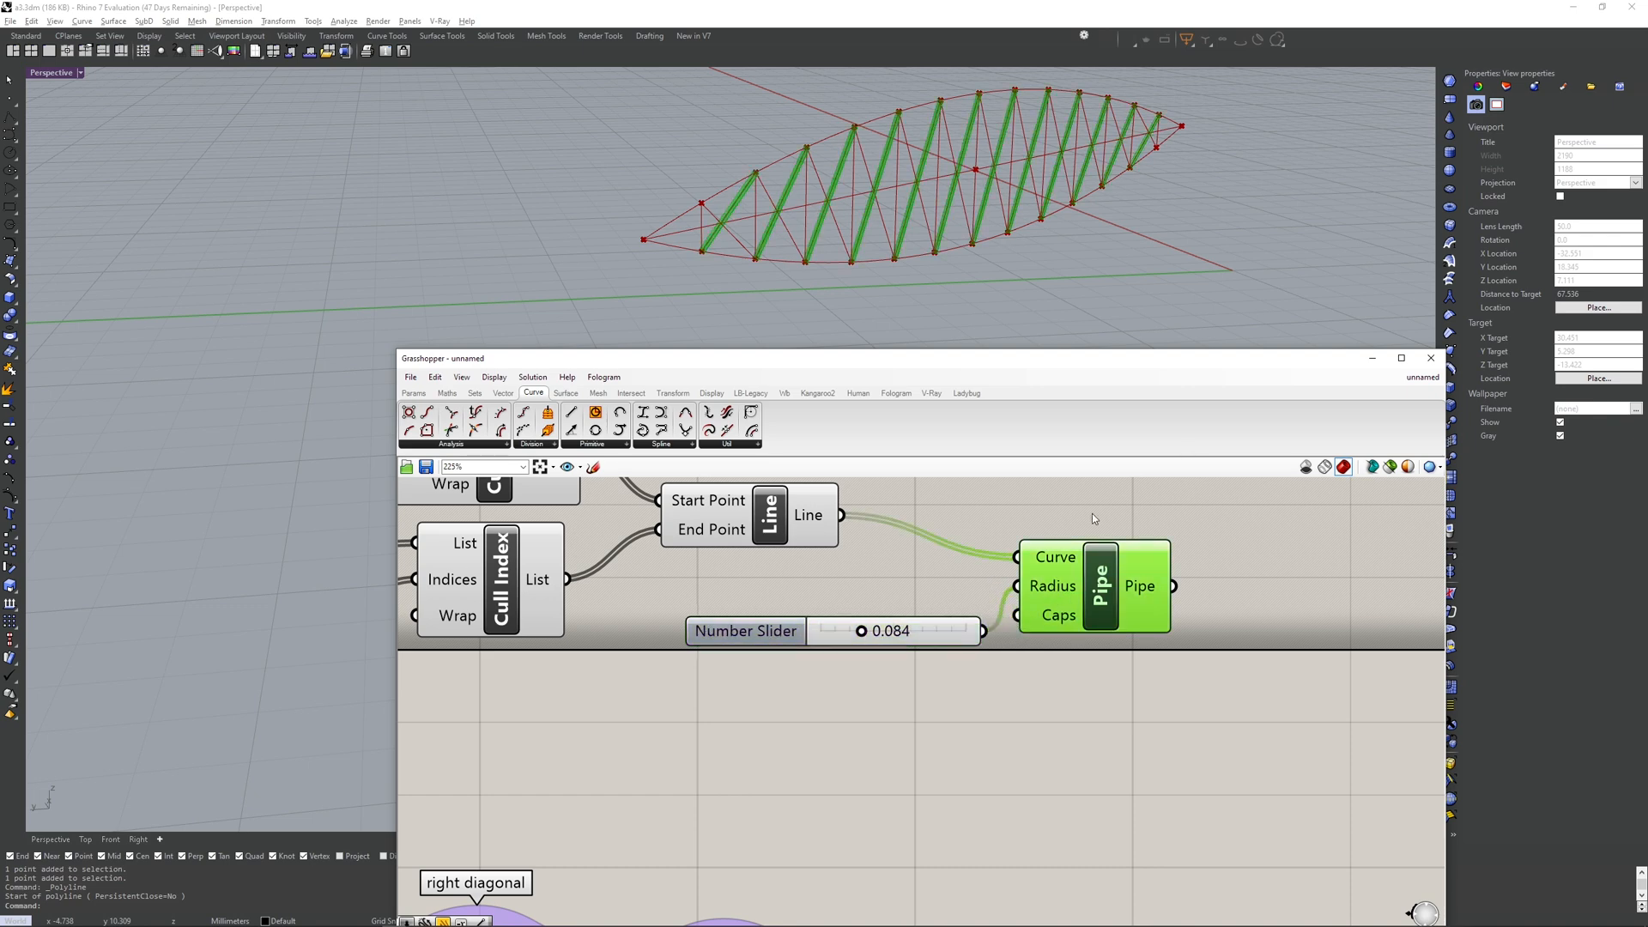
{"action": "scroll", "coordinate": [972, 615], "scroll_direction": "down", "scroll_amount": 5}
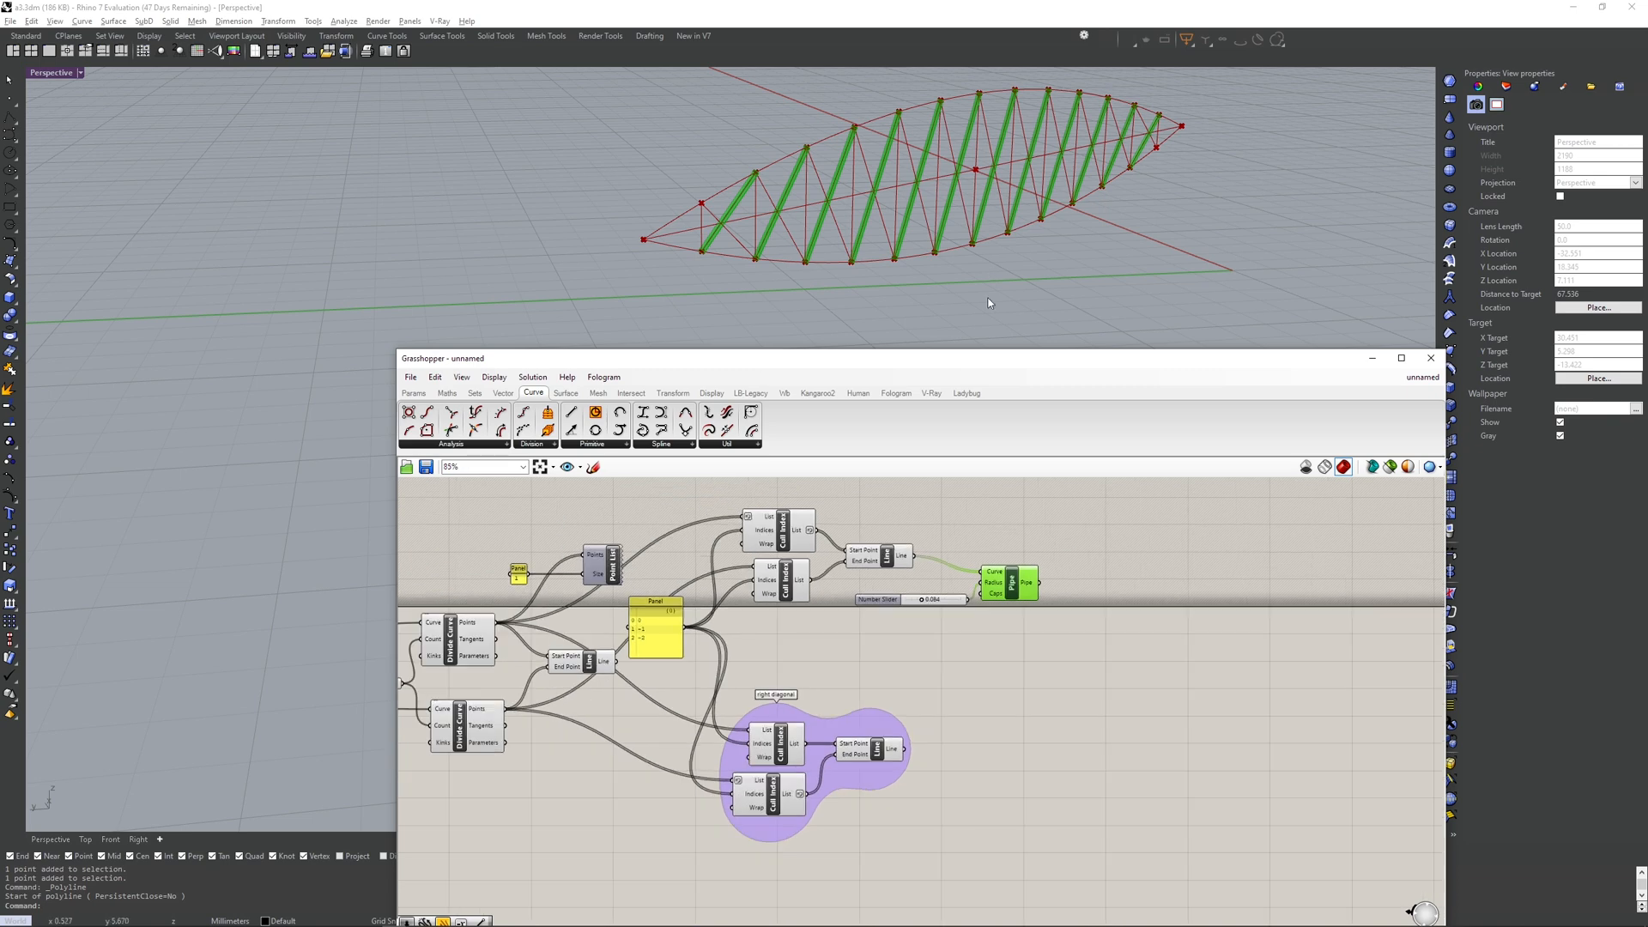
- Move the Pipe component away from the Lines and connect both the right diagonal group's Line and the upper Line to its Curve input
{"action": "left_click_drag", "start_coordinate": [1004, 587], "coordinate": [1041, 585]}
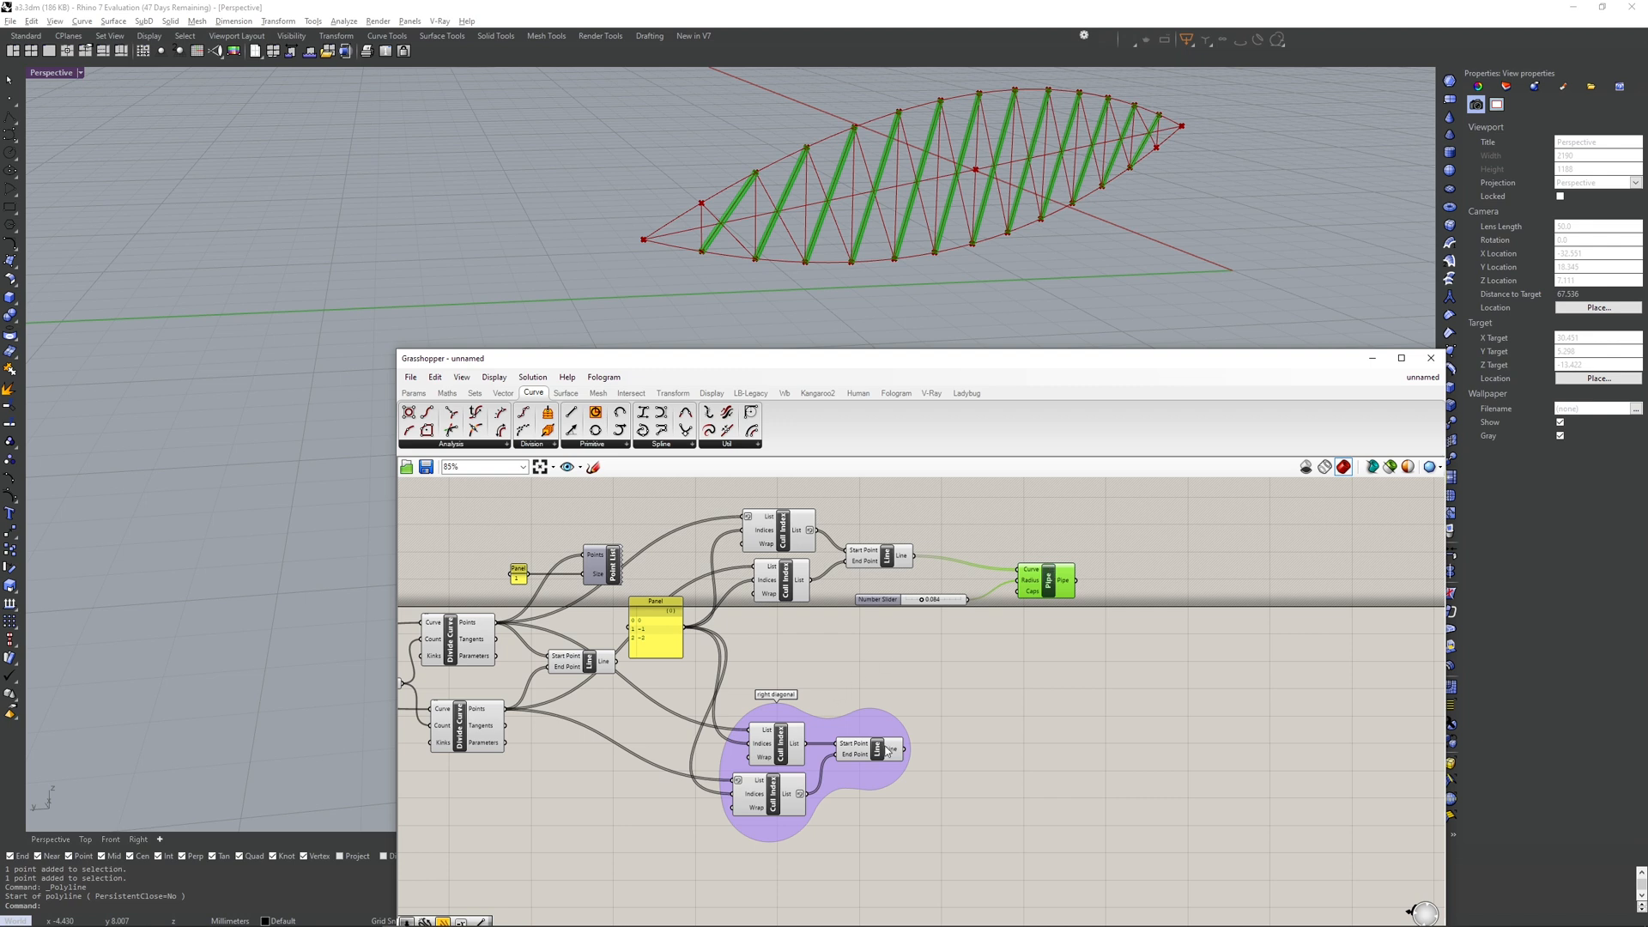
{"action": "left_click_drag", "start_coordinate": [903, 750], "coordinate": [1017, 570]}
{"action": "left_click_drag", "start_coordinate": [914, 555], "coordinate": [1021, 570], "text": "shift"}
{"action": "left_click_drag", "start_coordinate": [905, 748], "coordinate": [1051, 498]}
{"action": "scroll", "coordinate": [978, 631], "scroll_direction": "up", "scroll_amount": 4}
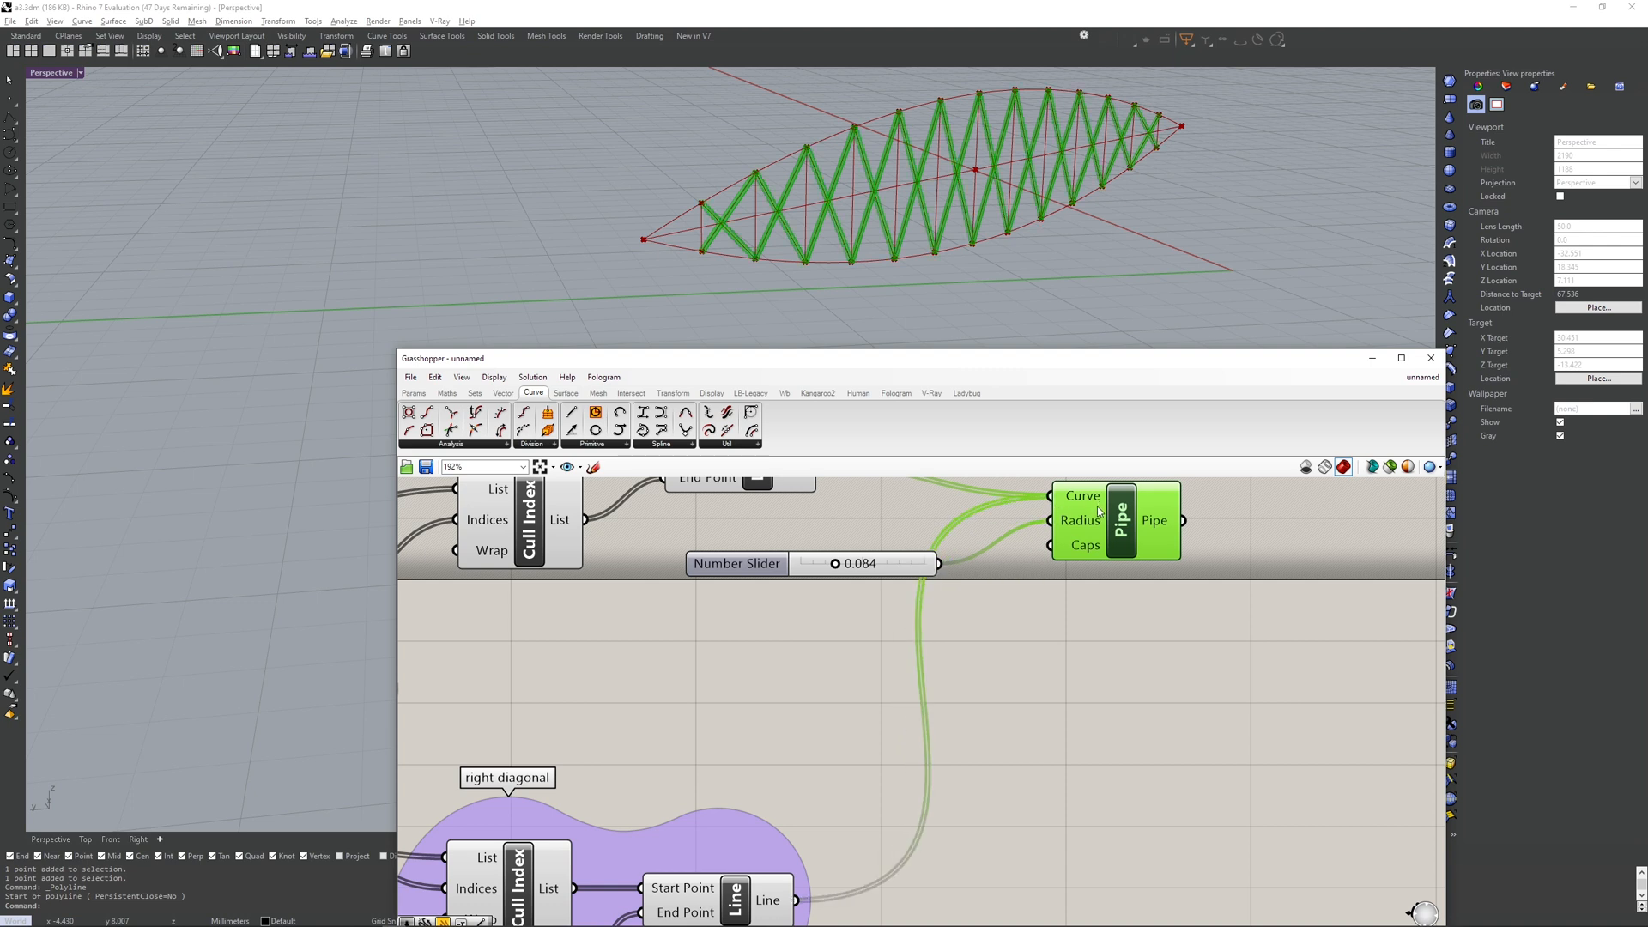
{"action": "scroll", "coordinate": [1100, 512], "scroll_direction": "down", "scroll_amount": 5}
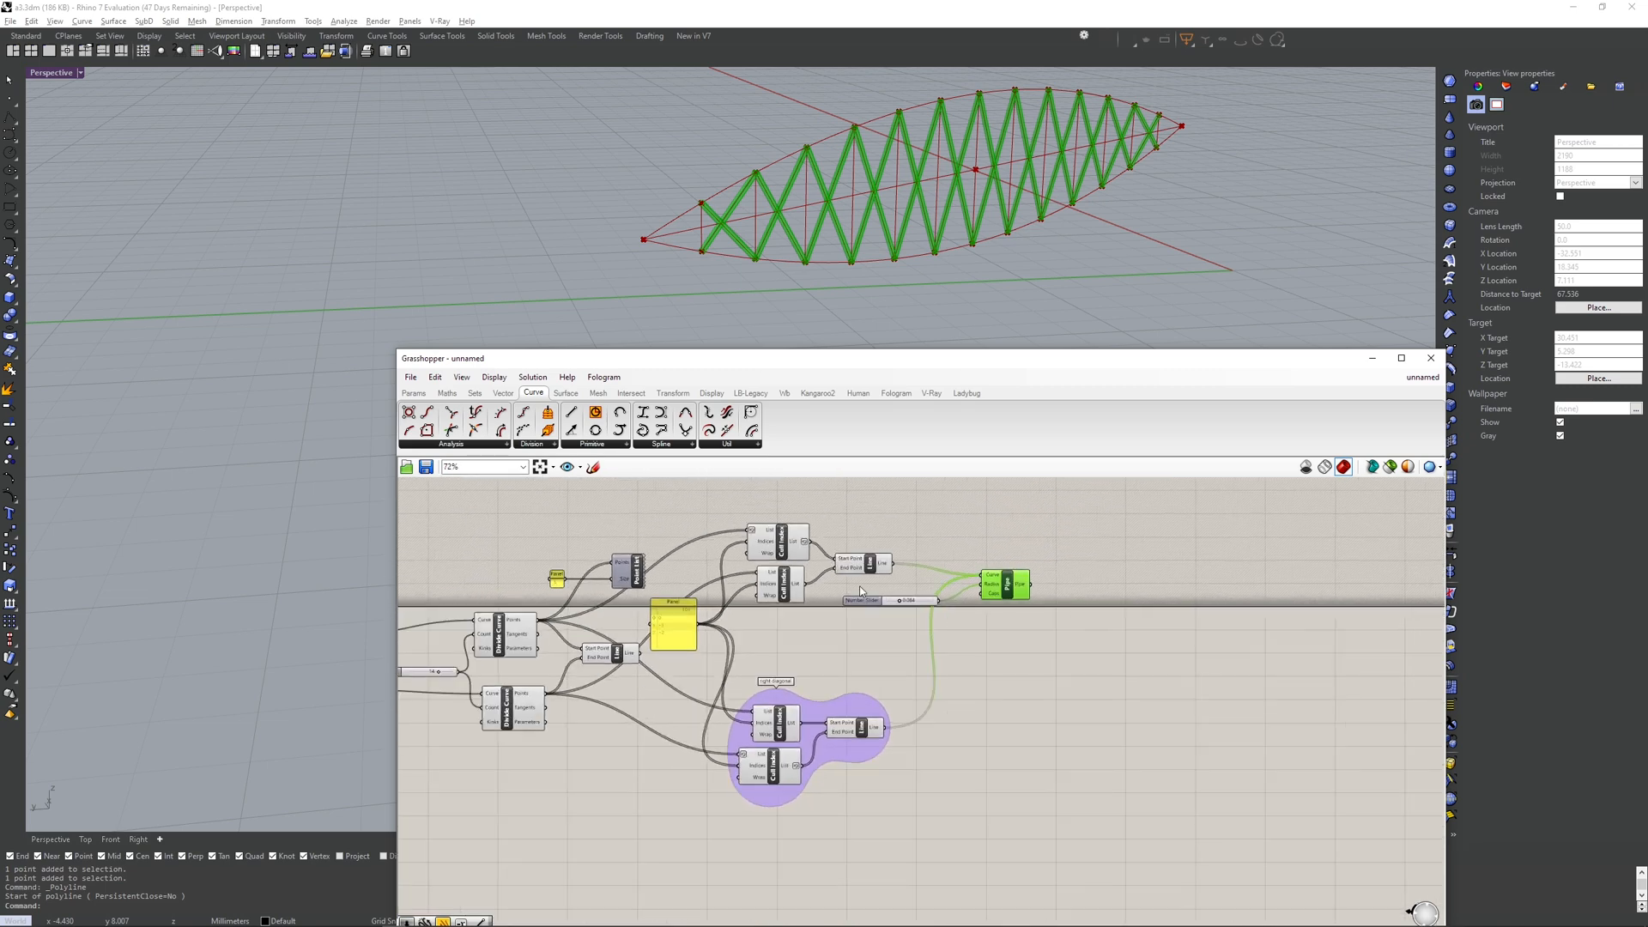
- Add the output of the vertical members' Line, next to the Divide Curve components, to the Pipe's Curve input
{"action": "right_click_drag", "start_coordinate": [946, 609], "coordinate": [1013, 599]}
{"action": "right_click_drag", "start_coordinate": [809, 641], "coordinate": [824, 639]}
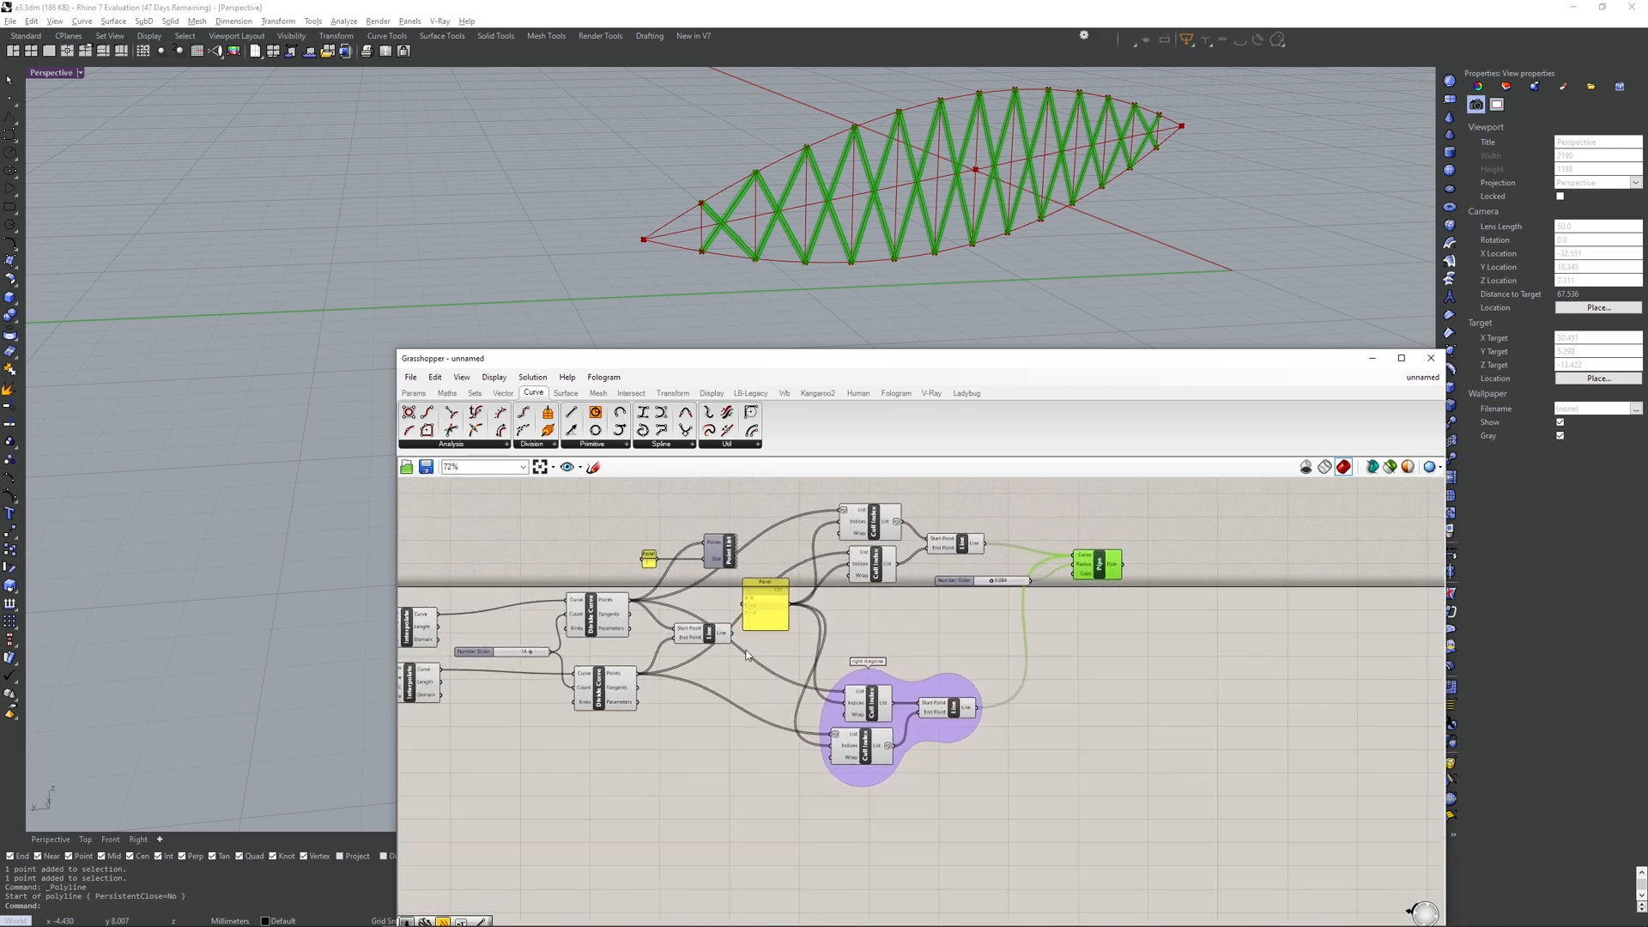
{"action": "left_click", "coordinate": [709, 637]}
{"action": "left_click_drag", "start_coordinate": [731, 634], "coordinate": [1072, 557]}
{"action": "right_click_drag", "start_coordinate": [645, 635], "coordinate": [673, 639]}
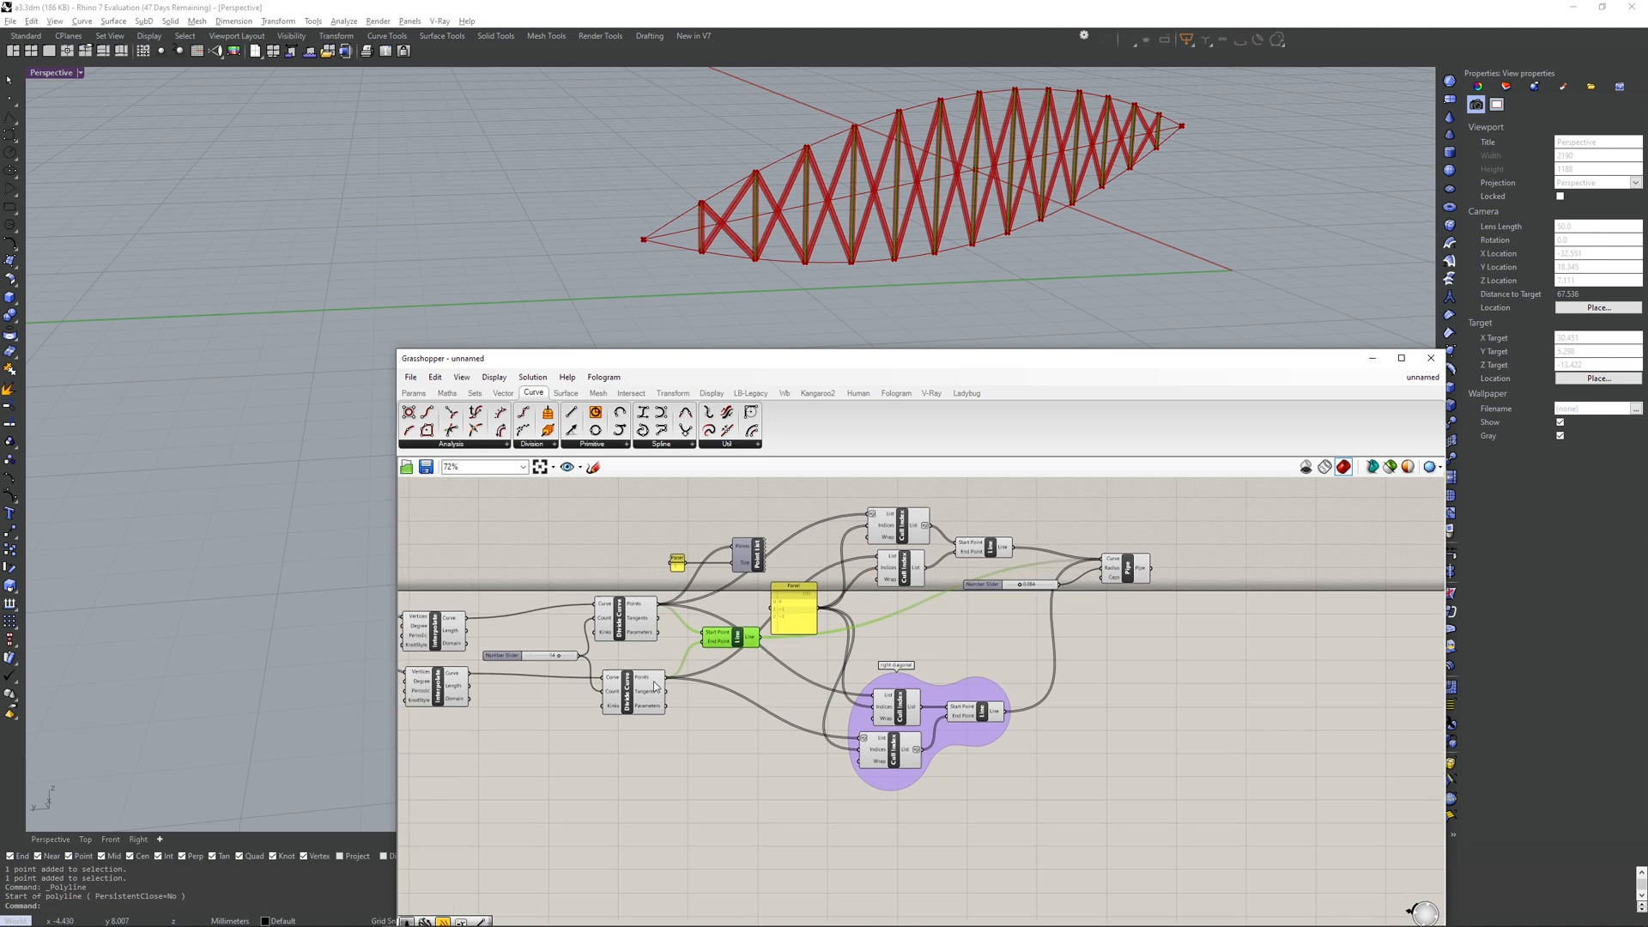
- Add the Curve outputs of both Interpolate components to the Pipe's Curve input so the chords are piped too
{"action": "left_click", "coordinate": [653, 683]}
{"action": "left_click_drag", "start_coordinate": [471, 671], "coordinate": [910, 639]}
{"action": "left_click", "coordinate": [506, 716]}
{"action": "left_click_drag", "start_coordinate": [472, 674], "coordinate": [1101, 559], "text": "shift"}
{"action": "left_click", "coordinate": [1125, 565]}
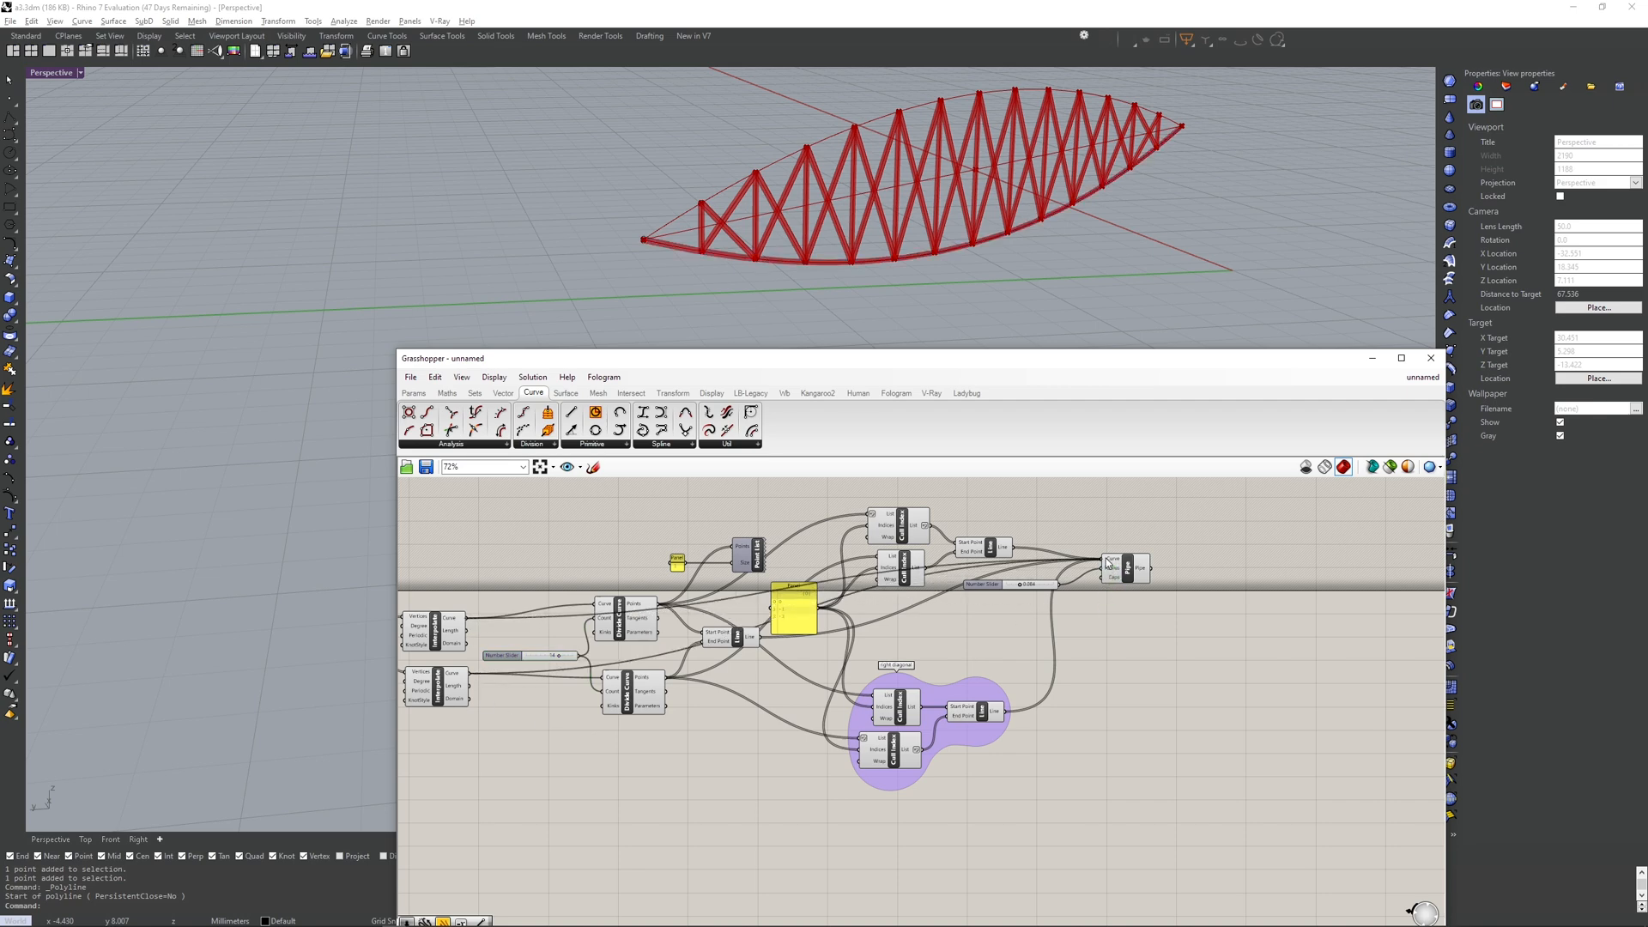
- Examine the piped truss in the Perspective viewport from different angles and distances
{"action": "mouse_move", "coordinate": [970, 262]}
{"action": "right_mouse_down"}
{"action": "mouse_move", "coordinate": [927, 223]}
{"action": "mouse_move", "coordinate": [945, 250]}
{"action": "mouse_move", "coordinate": [1003, 265]}
{"action": "right_mouse_up"}
{"action": "scroll", "coordinate": [1031, 237], "scroll_direction": "down", "scroll_amount": 3}
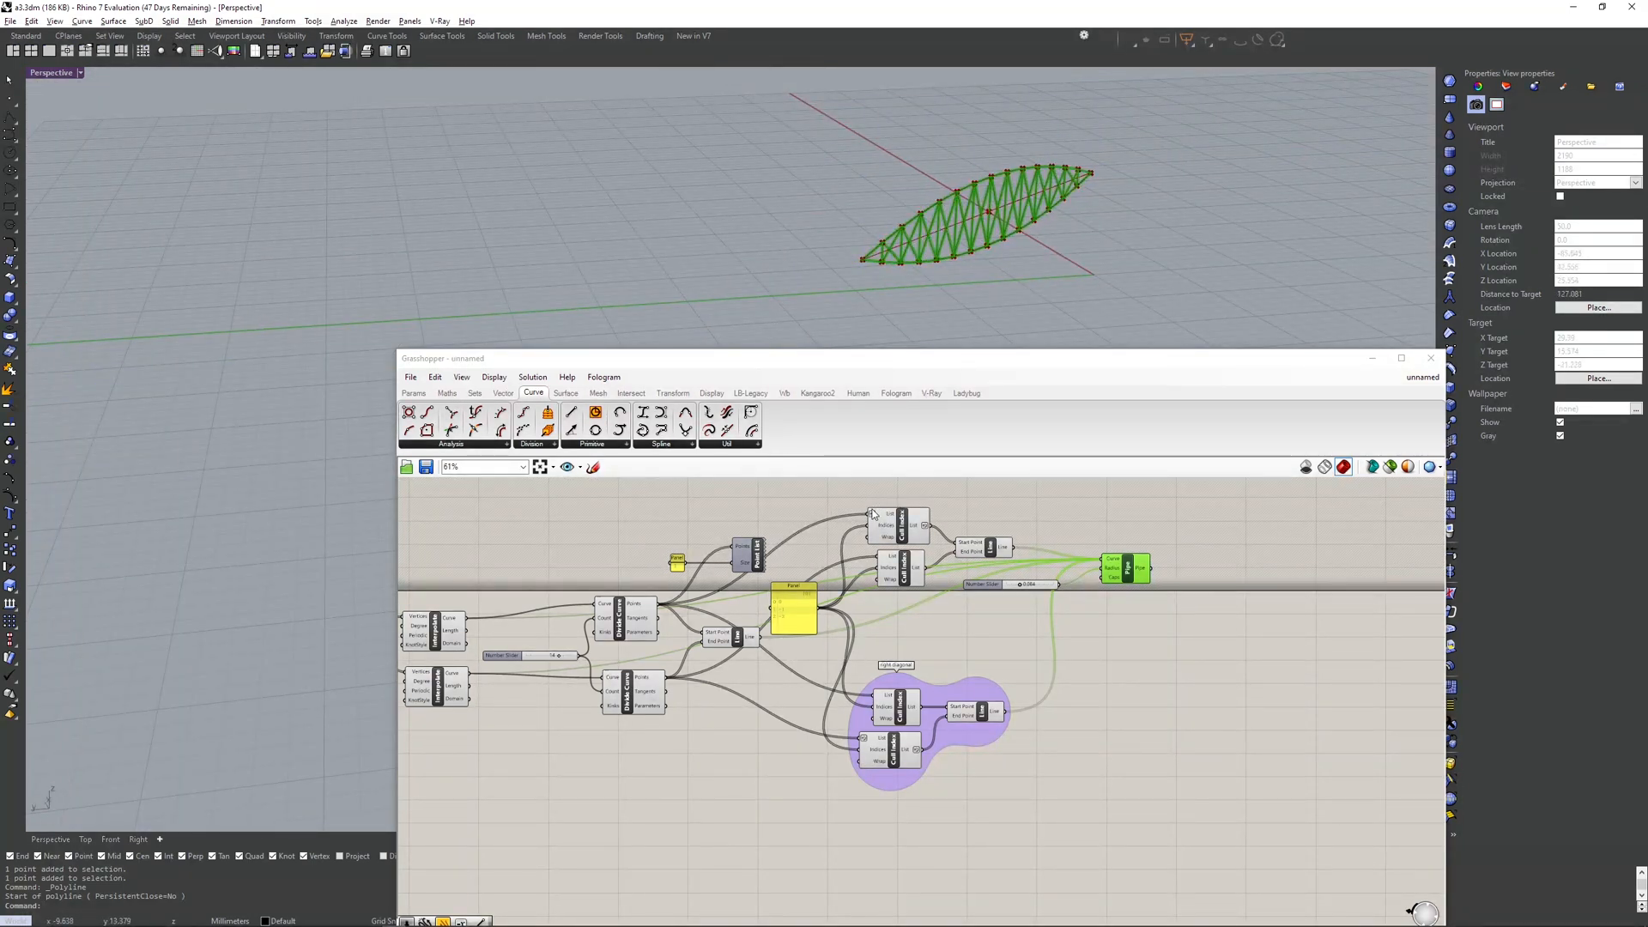
{"action": "scroll", "coordinate": [873, 513], "scroll_direction": "down", "scroll_amount": 1}
{"action": "right_click_drag", "start_coordinate": [873, 514], "coordinate": [901, 571]}
{"action": "right_click_drag", "start_coordinate": [1055, 249], "coordinate": [989, 230]}
{"action": "scroll", "coordinate": [989, 229], "scroll_direction": "up", "scroll_amount": 3}
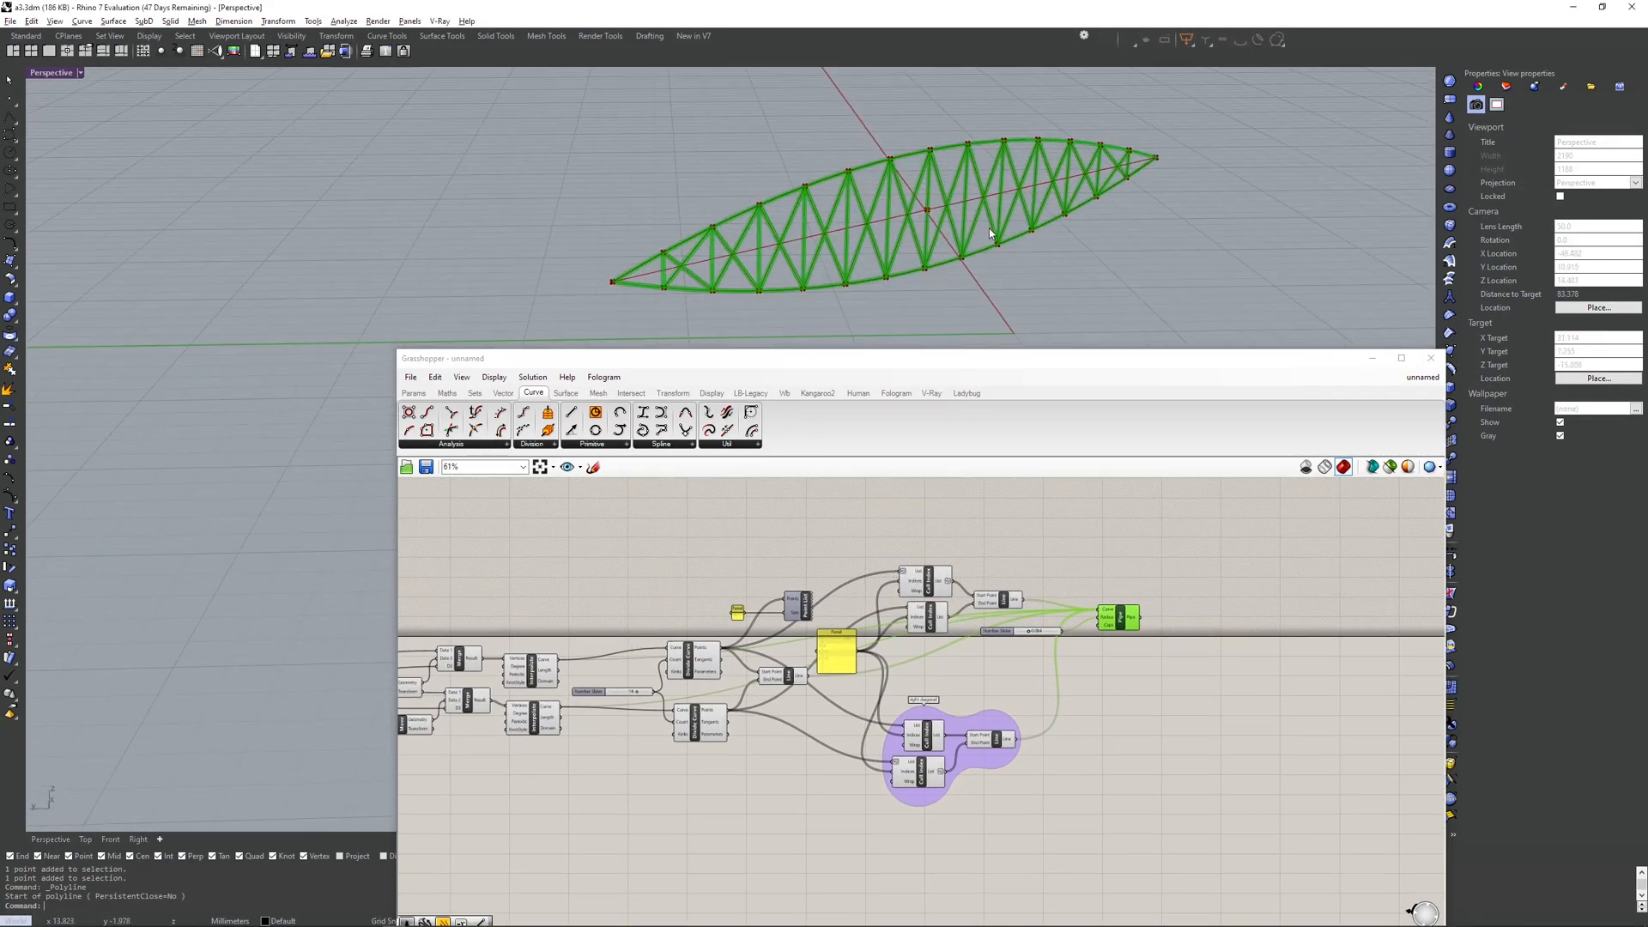
{"action": "scroll", "coordinate": [989, 229], "scroll_direction": "down", "scroll_amount": 2}
{"action": "left_click", "coordinate": [981, 510]}
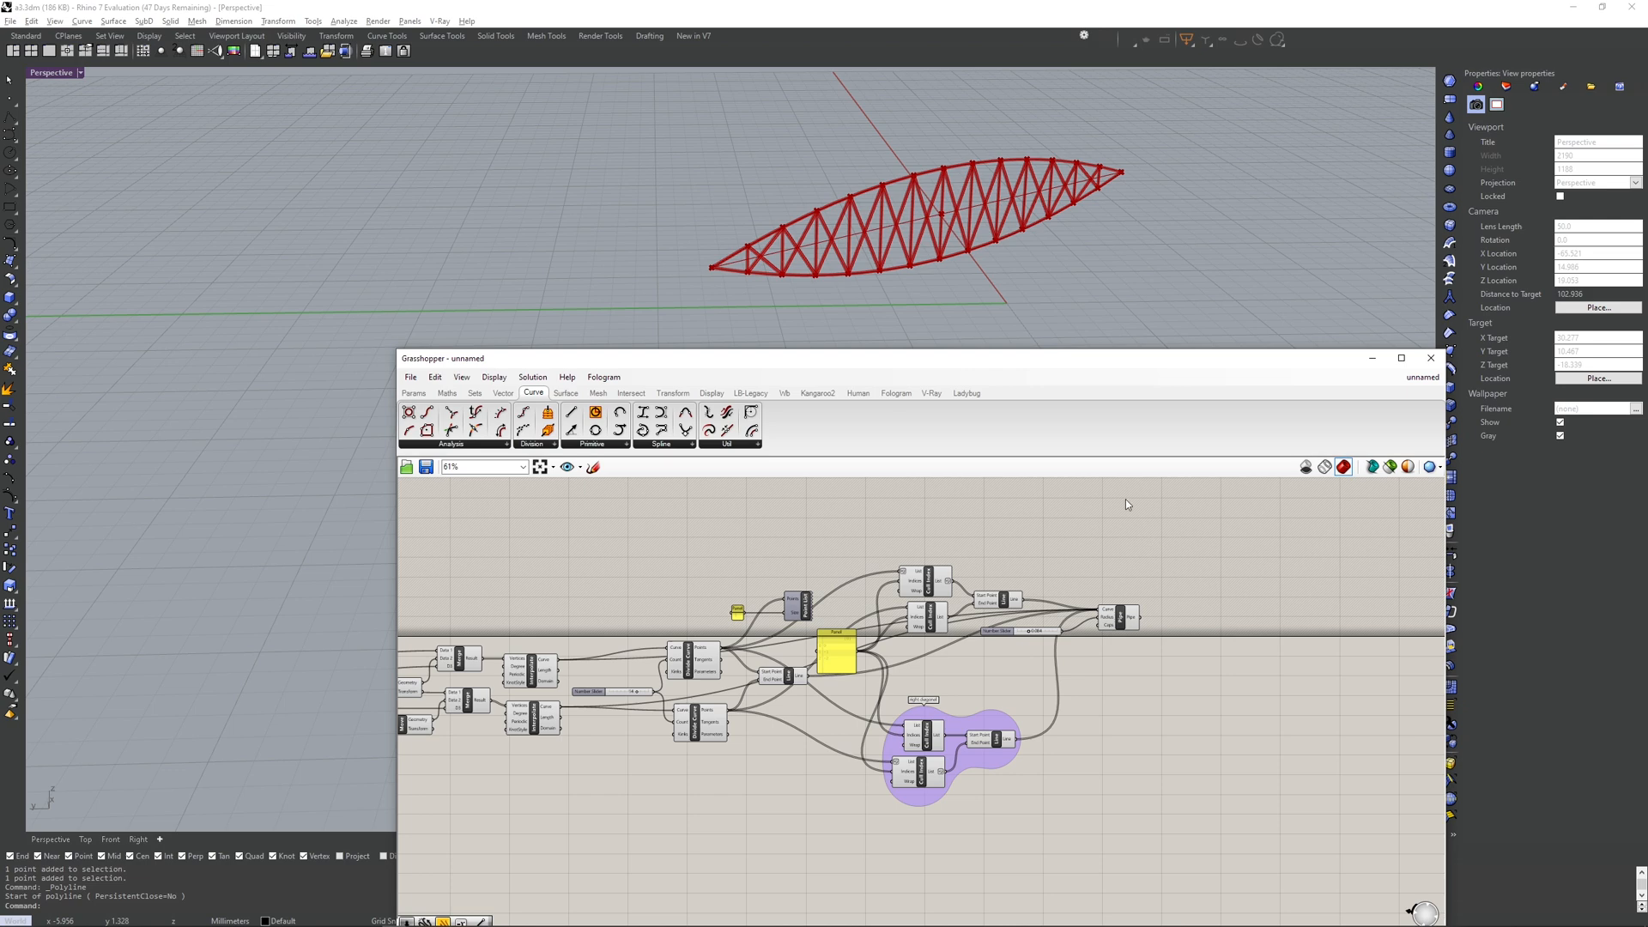
- Group the two upper Cull Index components with their Line and name the group "left diagonal"
{"action": "left_click_drag", "start_coordinate": [886, 365], "coordinate": [714, 206]}
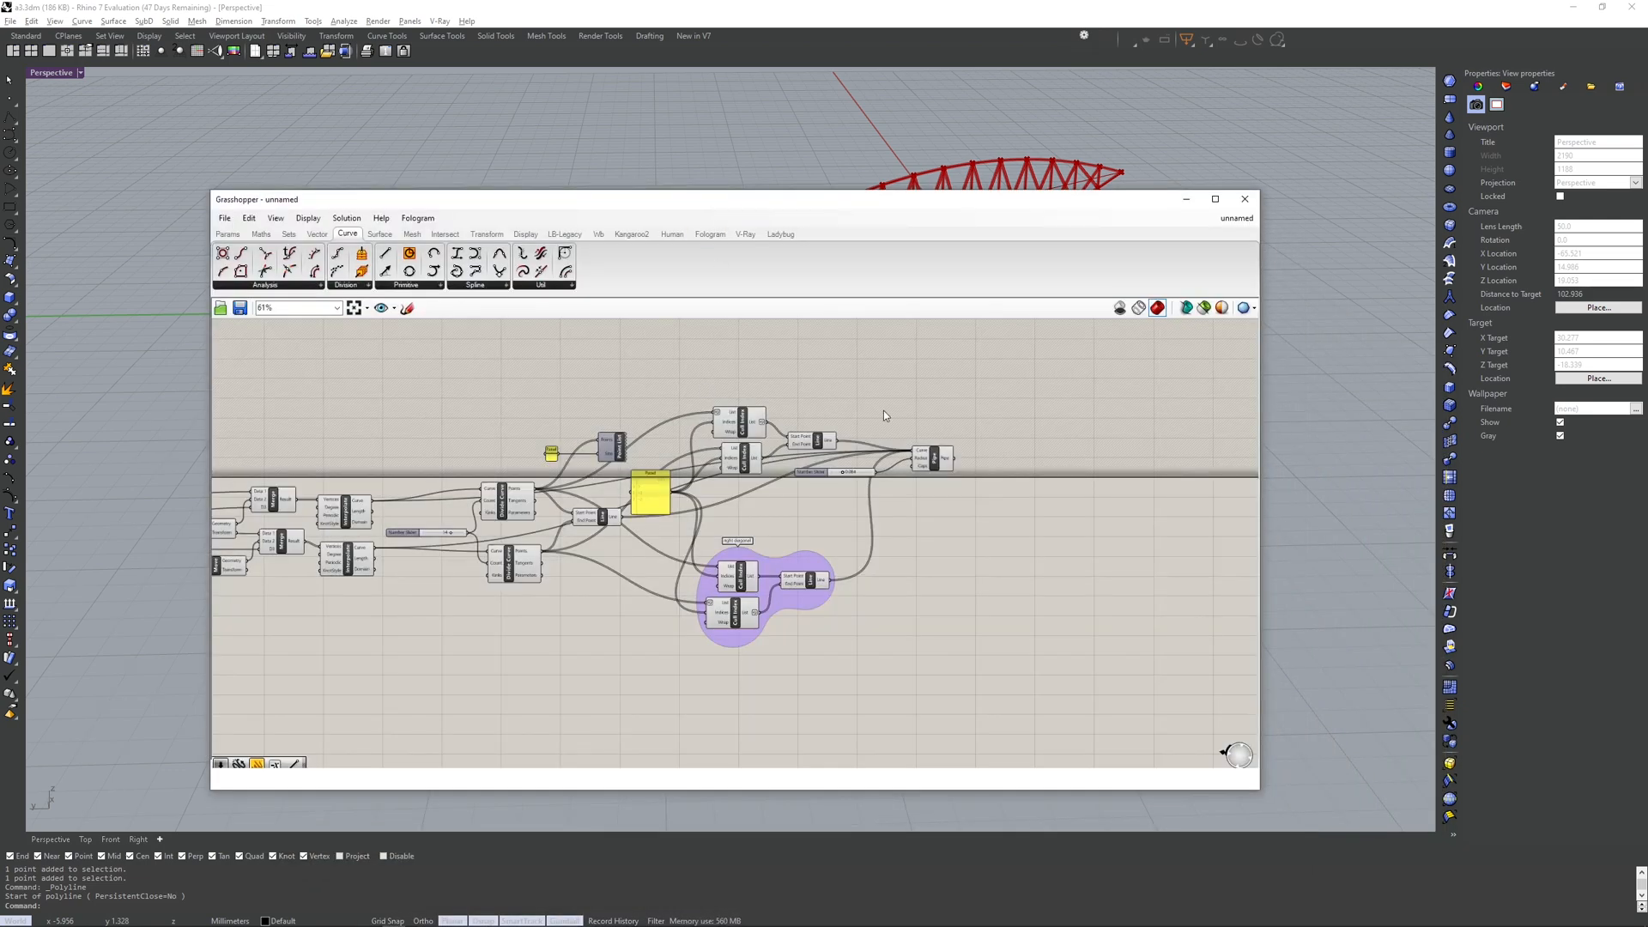
{"action": "left_click_drag", "start_coordinate": [894, 378], "coordinate": [735, 457]}
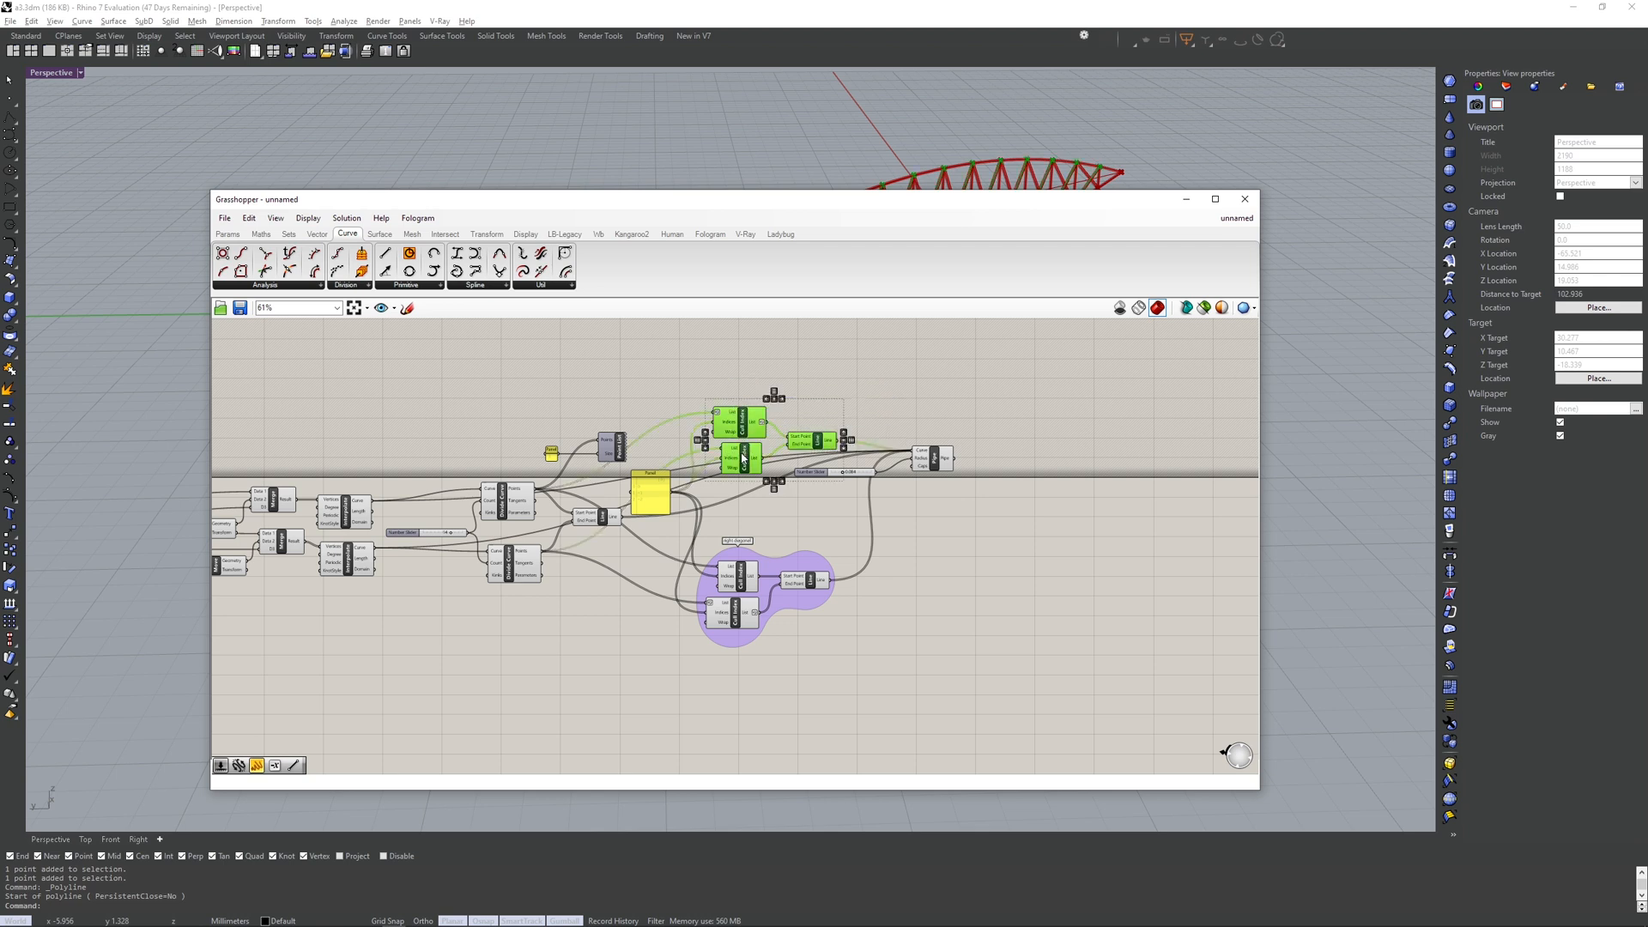
{"action": "key", "text": "ctrl+g"}
{"action": "right_click", "coordinate": [798, 420]}
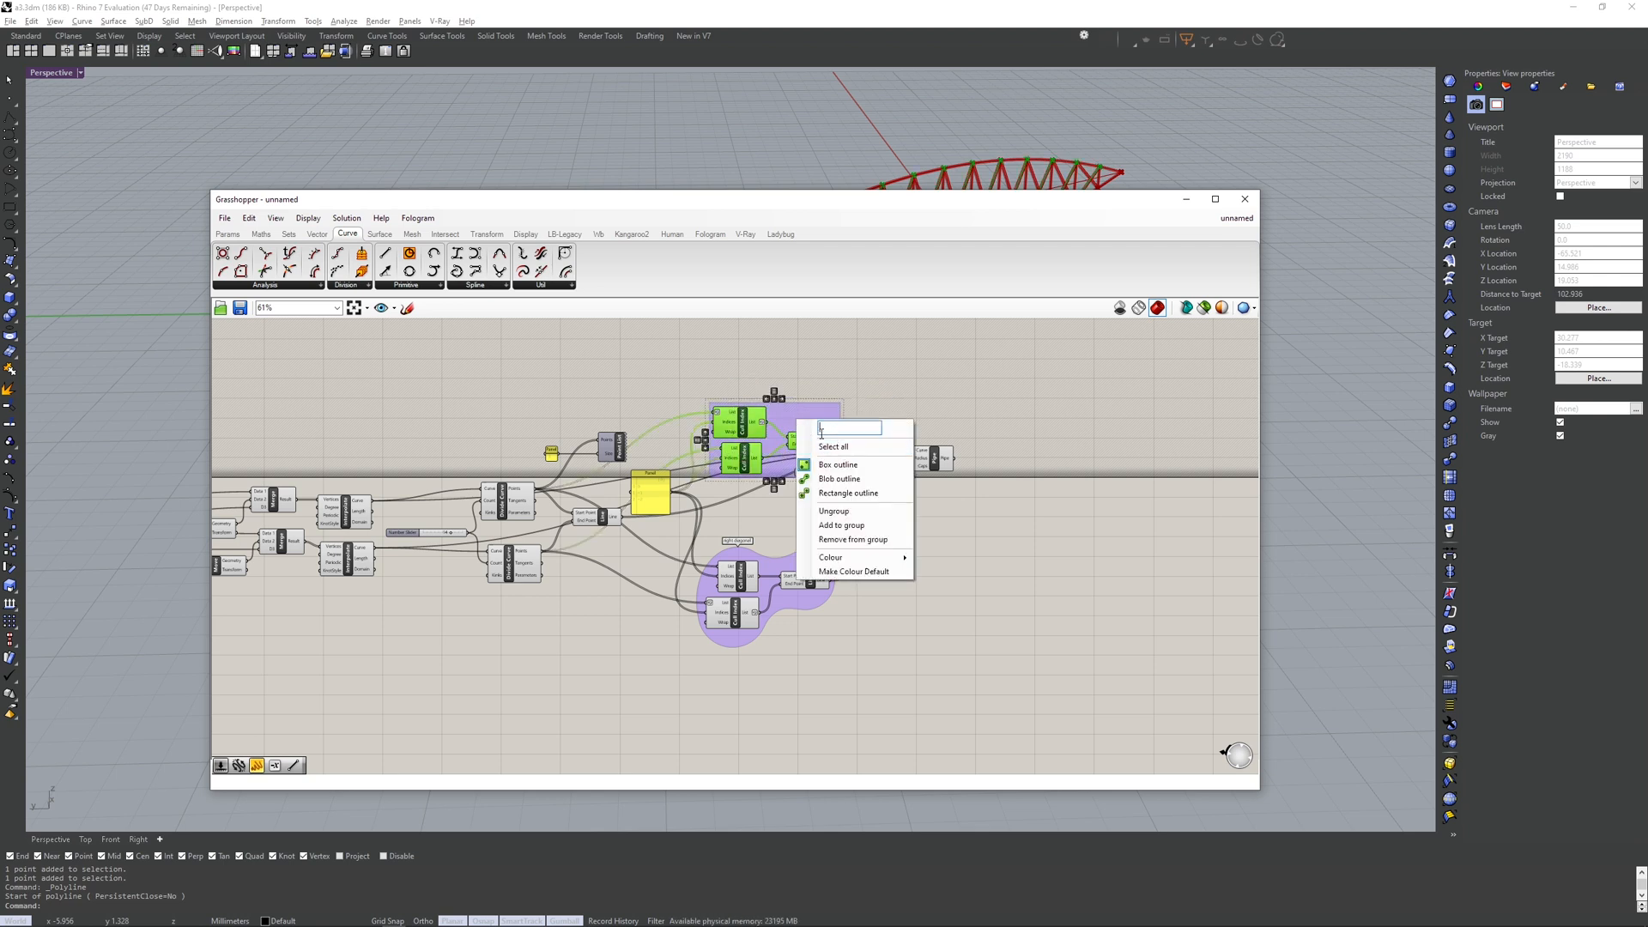
{"action": "type", "text": "left diagonal"}
{"action": "key", "text": "Return"}
- Change the left diagonal group's outline to Blob outline
{"action": "right_click", "coordinate": [808, 417]}
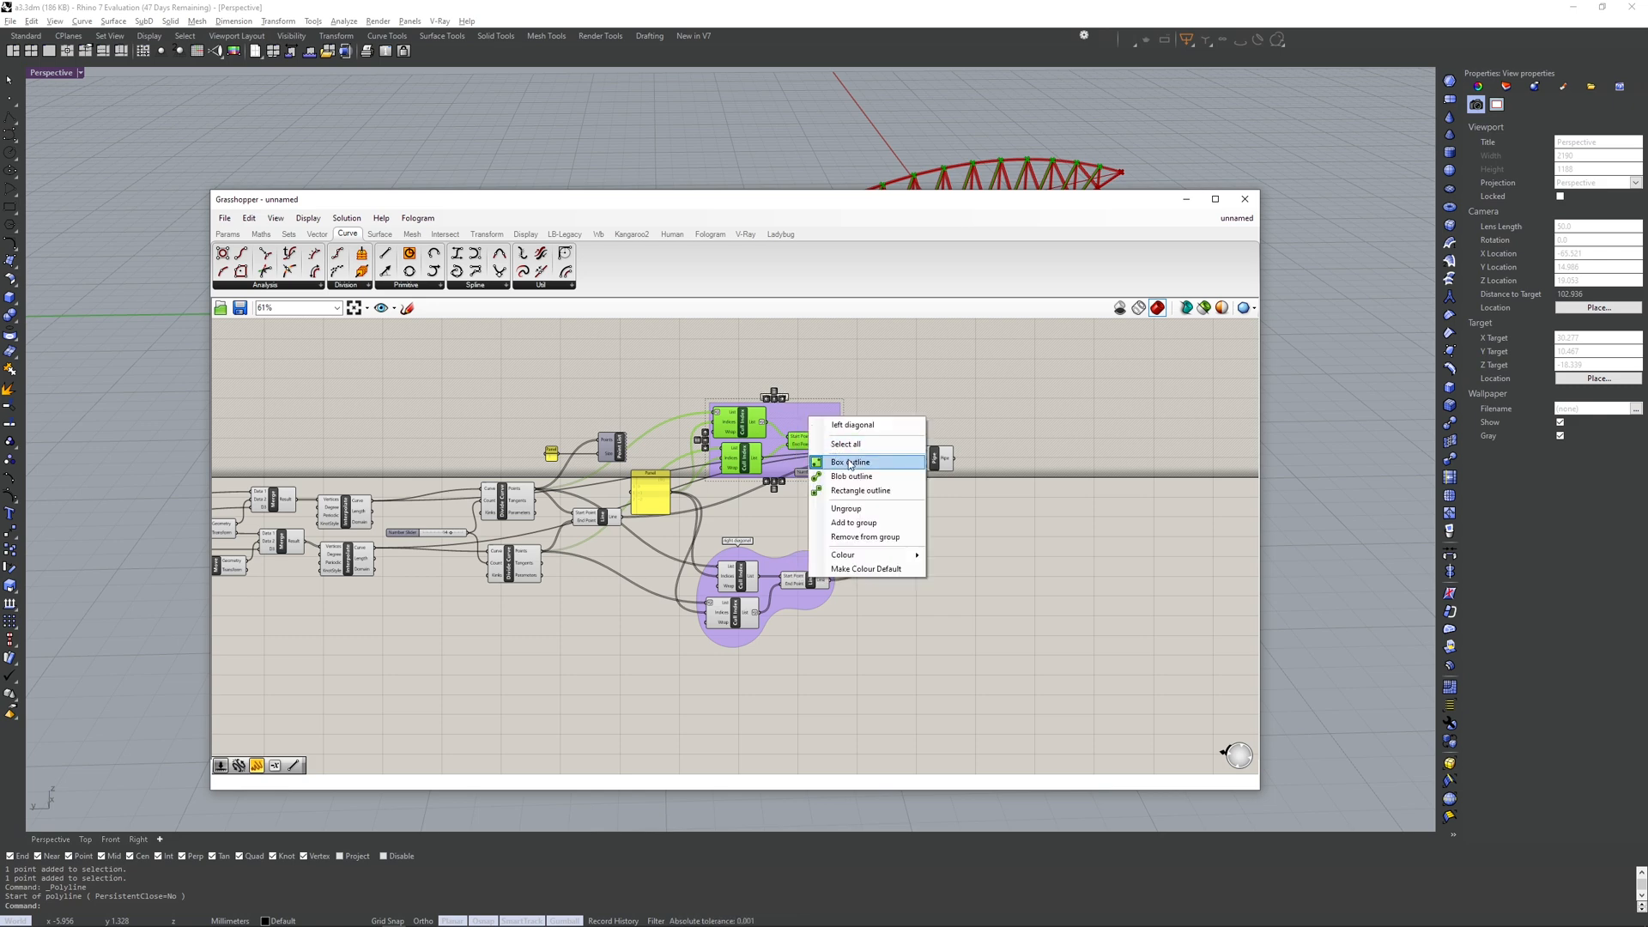
{"action": "left_click", "coordinate": [846, 477]}
{"action": "left_click", "coordinate": [912, 412]}
{"action": "scroll", "coordinate": [908, 432], "scroll_direction": "up", "scroll_amount": 3}
{"action": "left_click", "coordinate": [958, 478]}
{"action": "scroll", "coordinate": [959, 481], "scroll_direction": "down", "scroll_amount": 5}
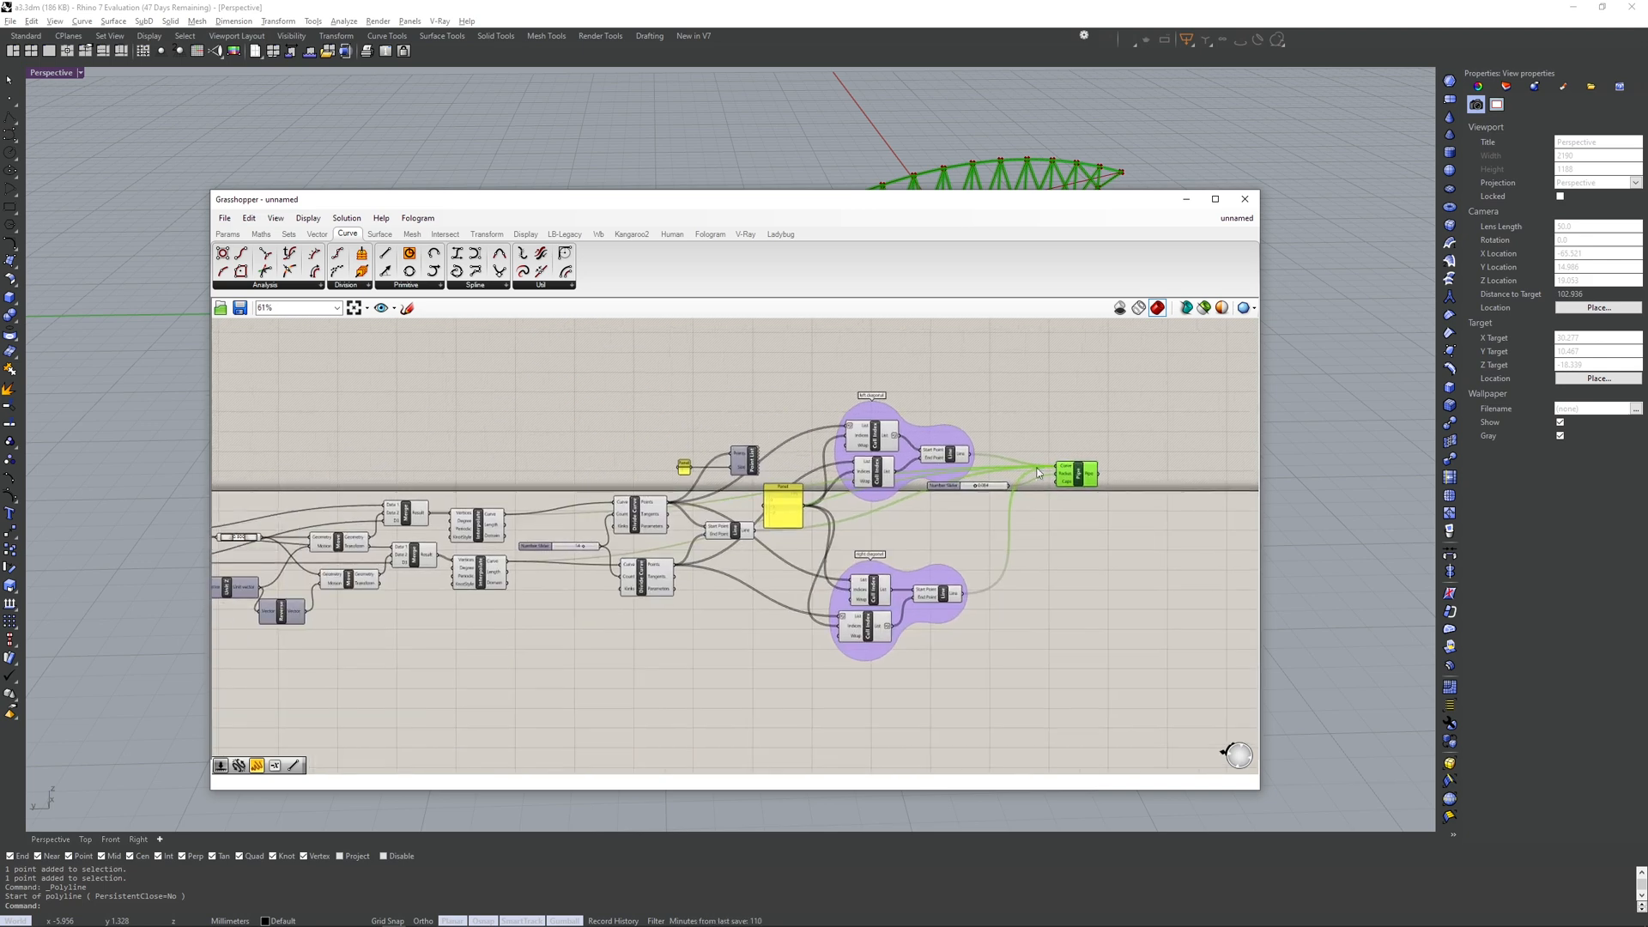
- Select the entire definition and move it down so every component lies inside the canvas boundary
{"action": "left_click_drag", "start_coordinate": [1081, 392], "coordinate": [278, 674]}
{"action": "left_click_drag", "start_coordinate": [607, 528], "coordinate": [594, 593]}
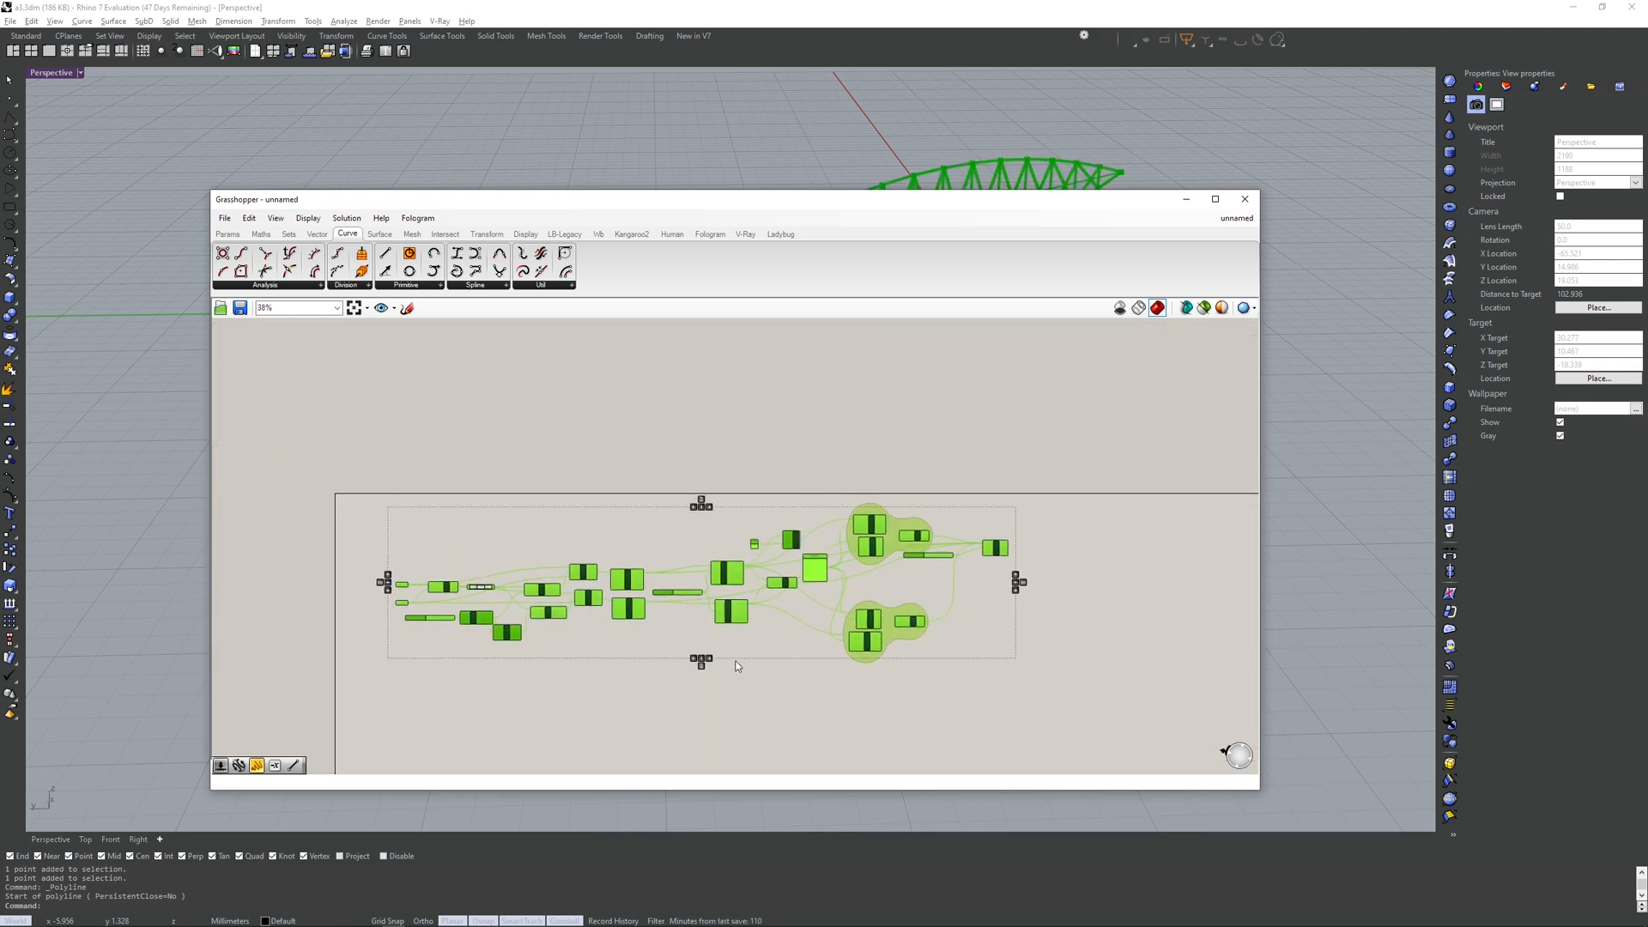
{"action": "left_click", "coordinate": [735, 666]}
{"action": "right_click_drag", "start_coordinate": [738, 665], "coordinate": [758, 654]}
{"action": "left_click_drag", "start_coordinate": [1038, 441], "coordinate": [392, 689]}
{"action": "scroll", "coordinate": [391, 689], "scroll_direction": "up", "scroll_amount": 2}
{"action": "right_click_drag", "start_coordinate": [607, 573], "coordinate": [582, 514]}
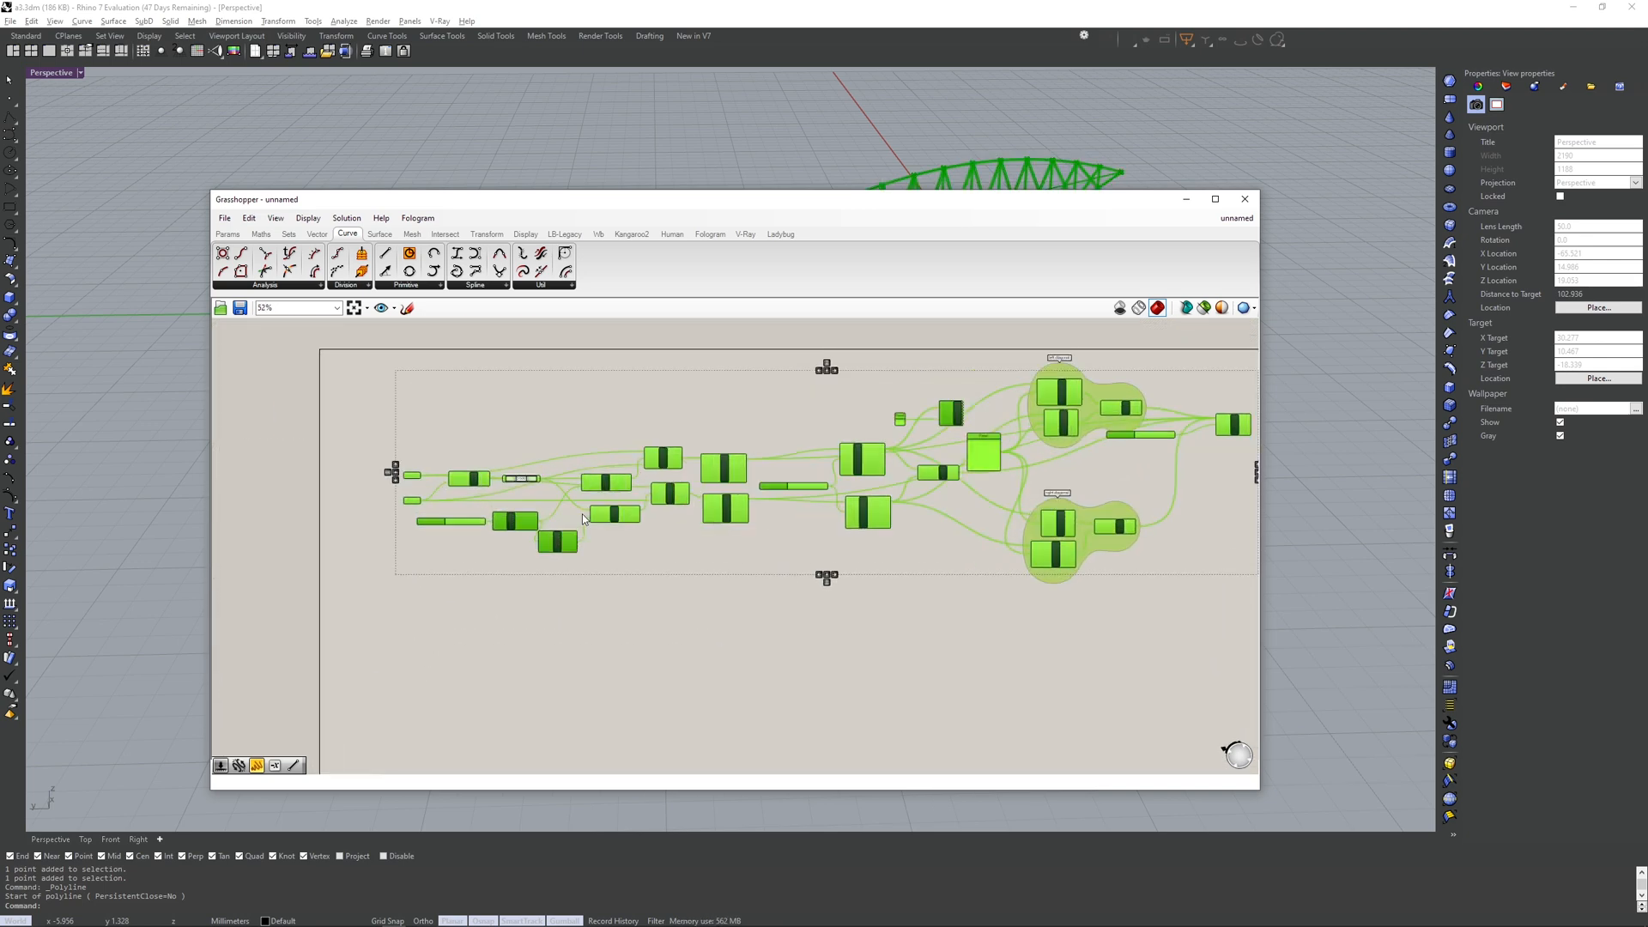
- Move the lower Move component closer to the upper one and align the two in a column
{"action": "mouse_move", "coordinate": [611, 513]}
{"action": "left_mouse_down"}
{"action": "mouse_move", "coordinate": [608, 559]}
{"action": "mouse_move", "coordinate": [611, 524]}
{"action": "left_mouse_up"}
{"action": "left_click", "coordinate": [608, 572]}
{"action": "scroll", "coordinate": [609, 572], "scroll_direction": "up", "scroll_amount": 5}
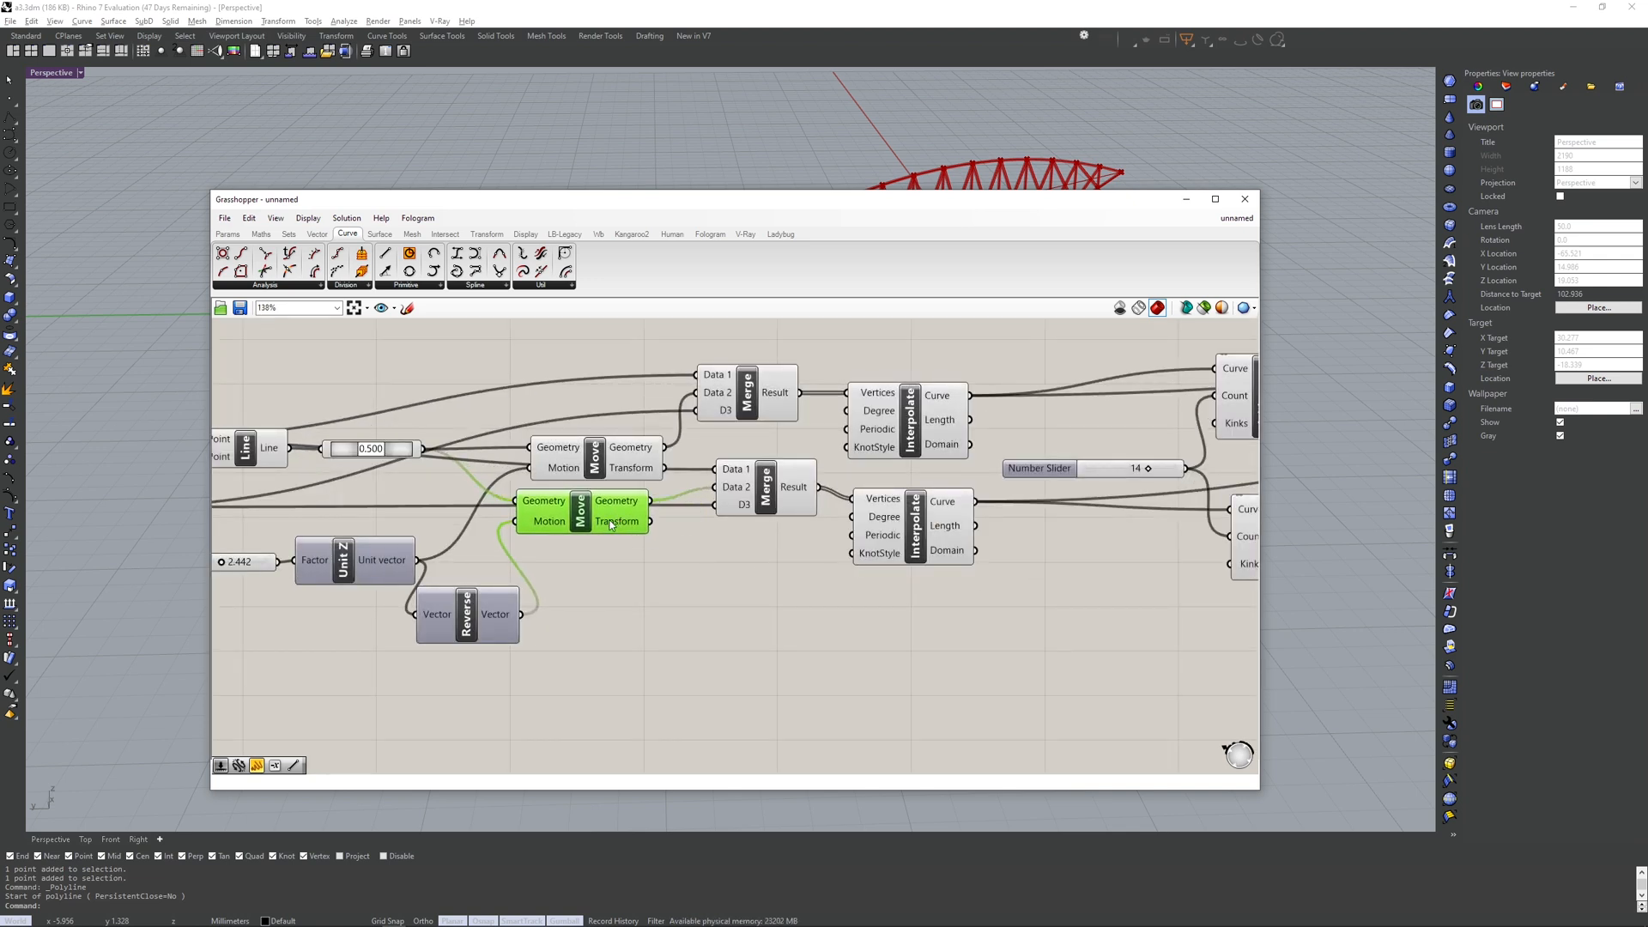
{"action": "left_click_drag", "start_coordinate": [654, 379], "coordinate": [558, 556]}
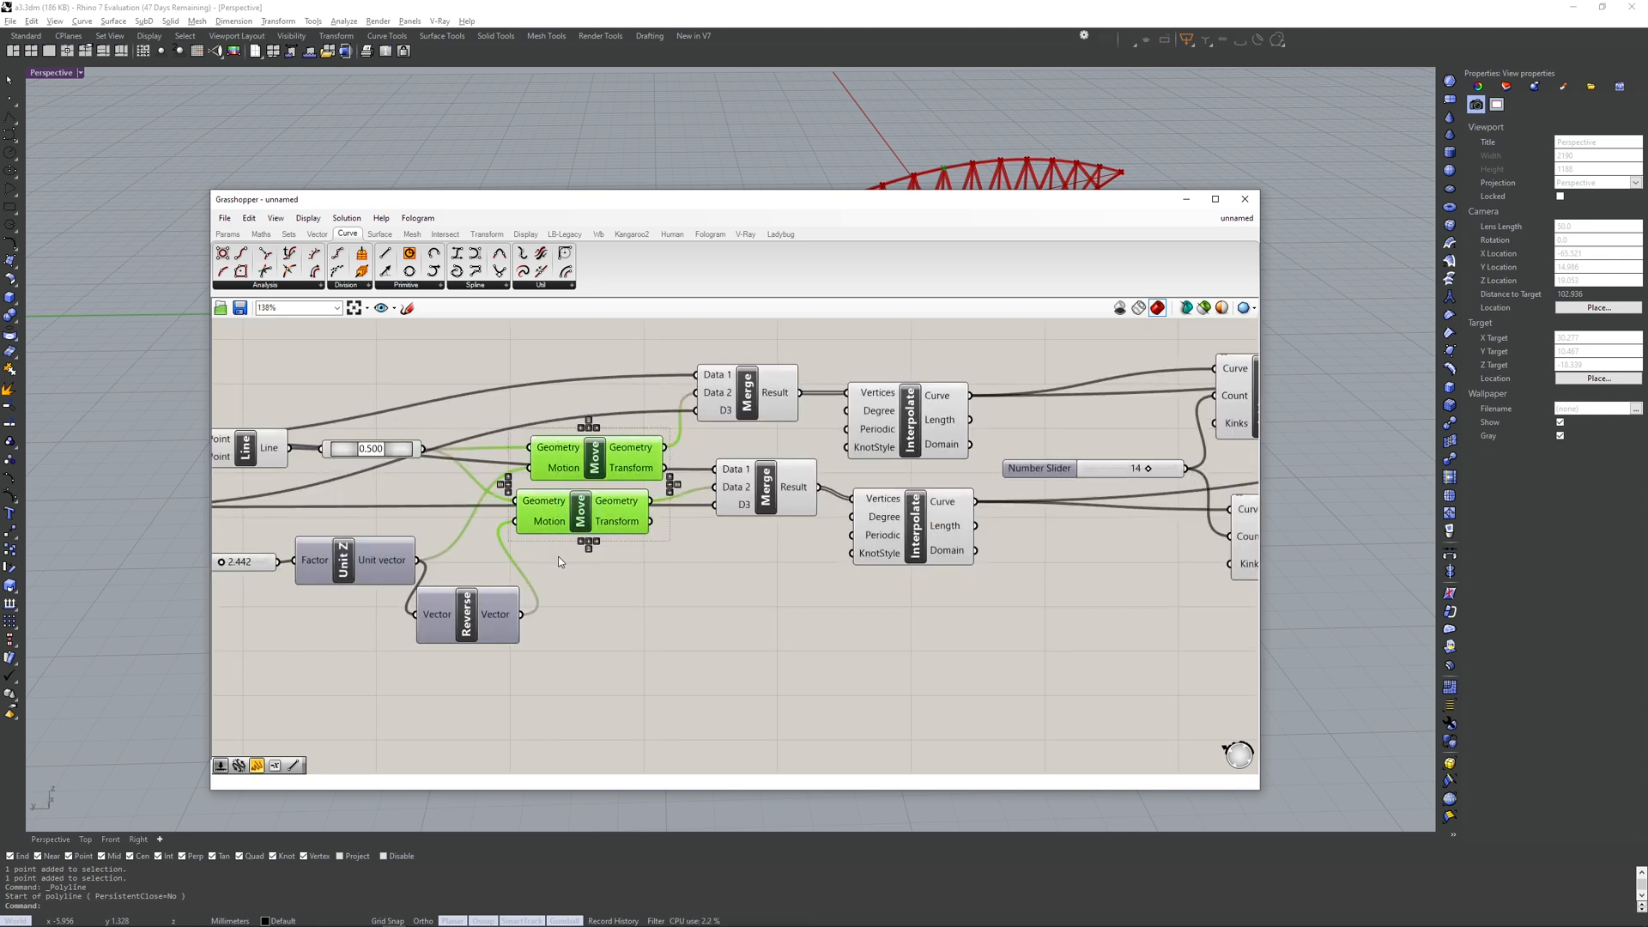
{"action": "left_click", "coordinate": [595, 429]}
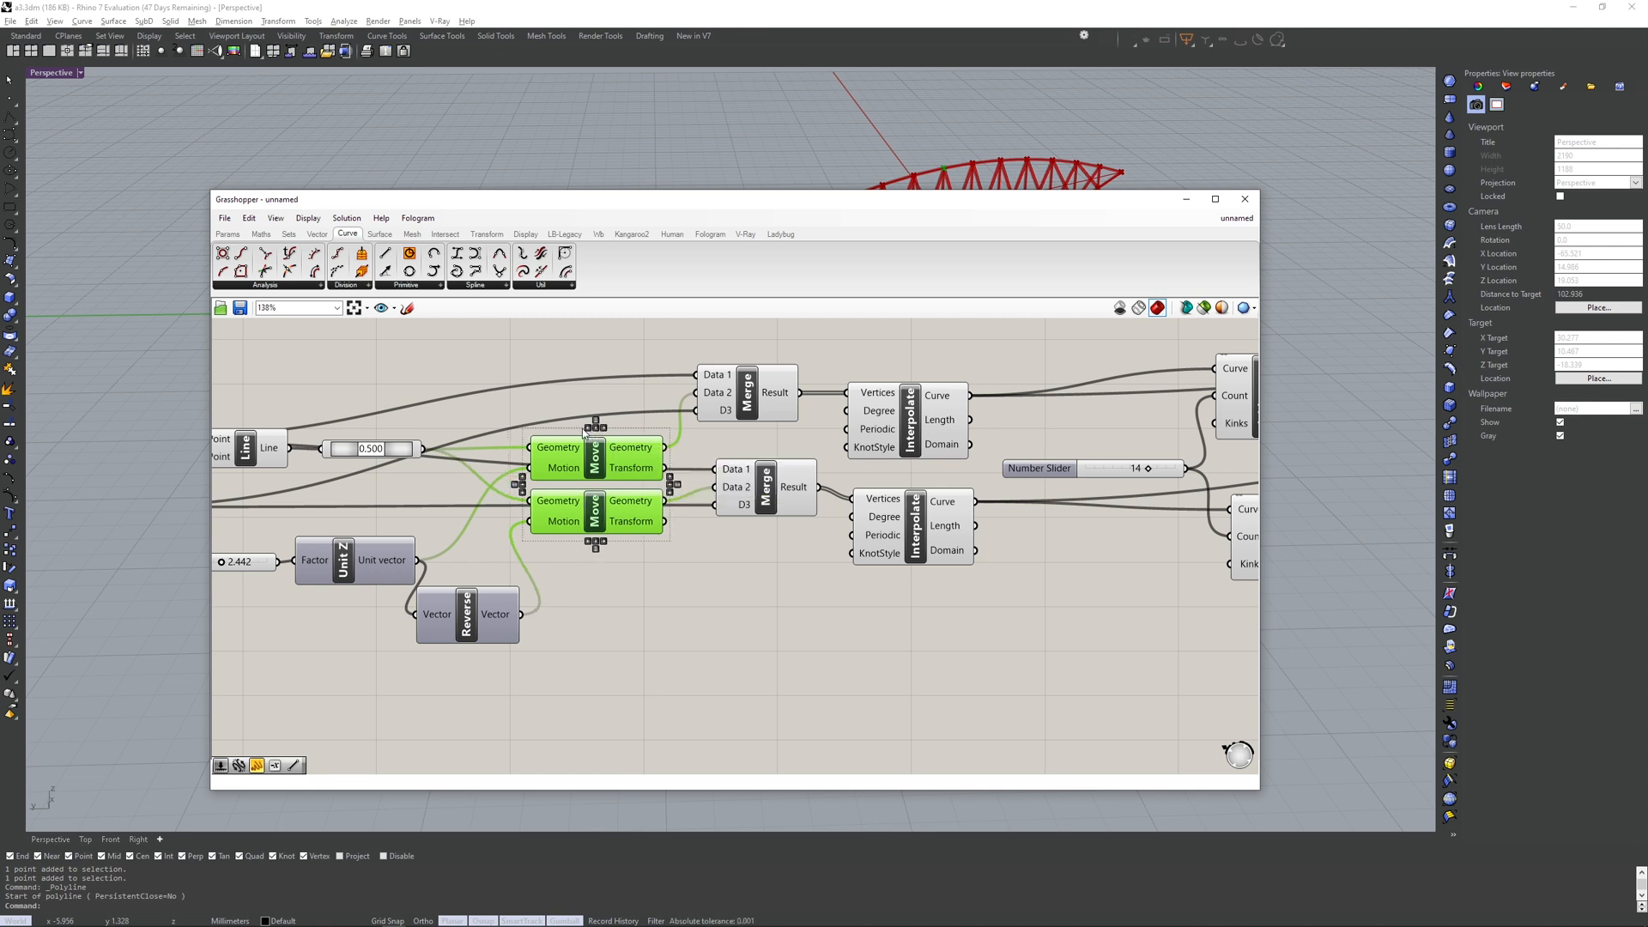
{"action": "left_click", "coordinate": [625, 543]}
- Shift the lower Move component, leave more space between the two Move components, and realign them in one column
{"action": "mouse_move", "coordinate": [615, 507]}
{"action": "left_mouse_down"}
{"action": "mouse_move", "coordinate": [571, 507]}
{"action": "mouse_move", "coordinate": [590, 517]}
{"action": "left_mouse_up"}
{"action": "left_click_drag", "start_coordinate": [632, 397], "coordinate": [532, 588]}
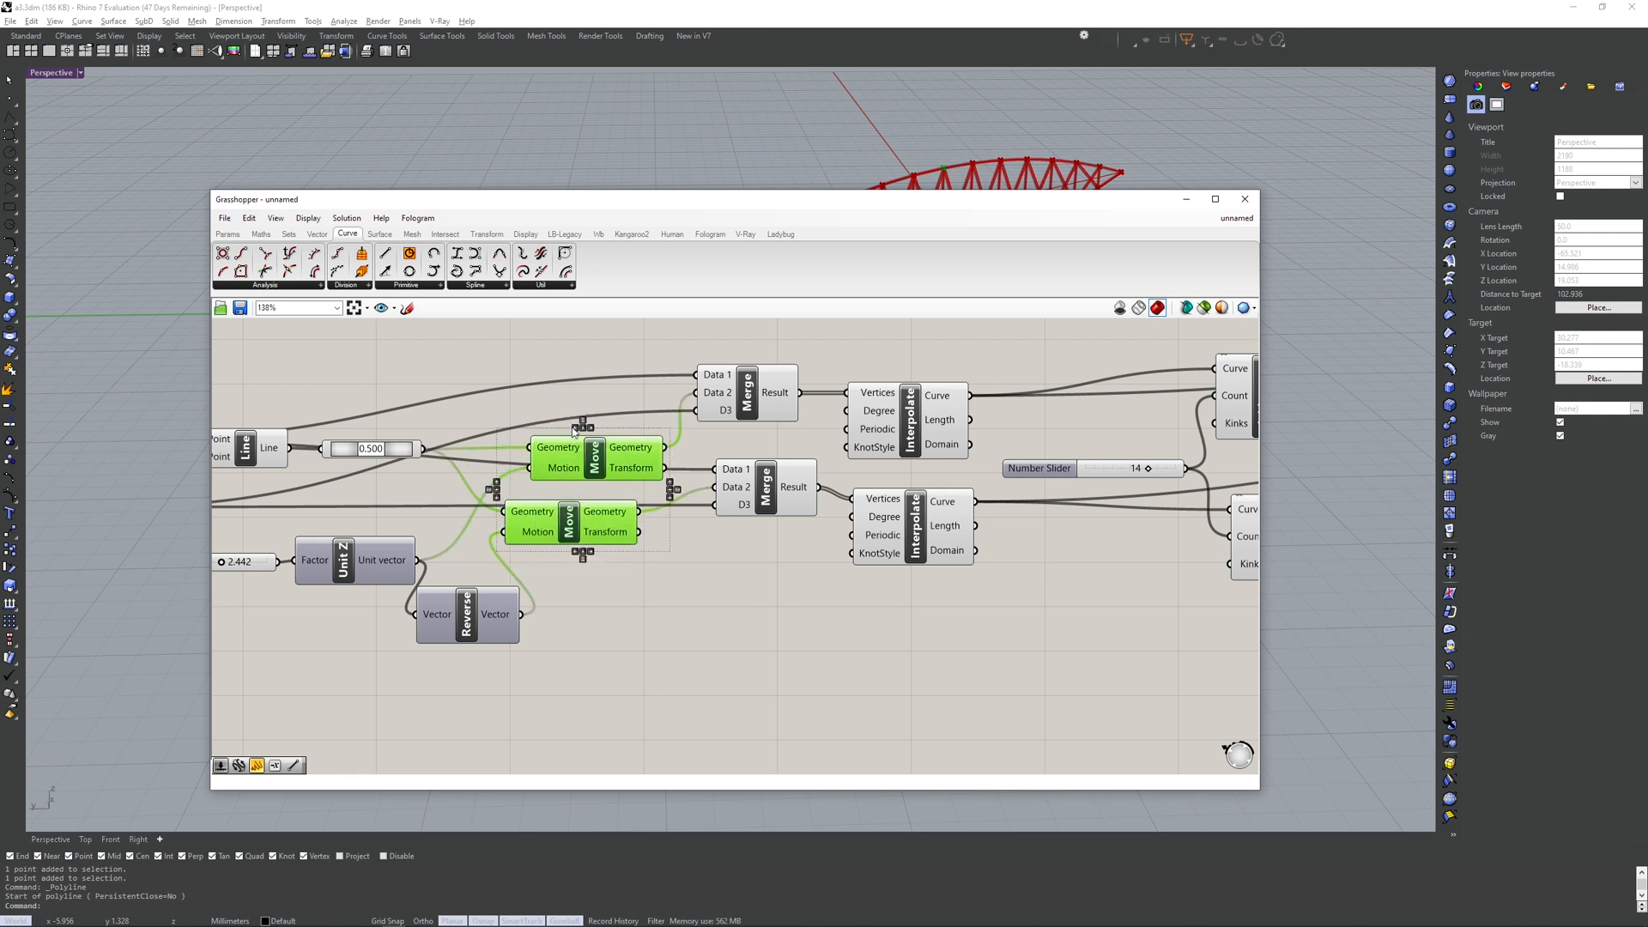
{"action": "left_click", "coordinate": [573, 429]}
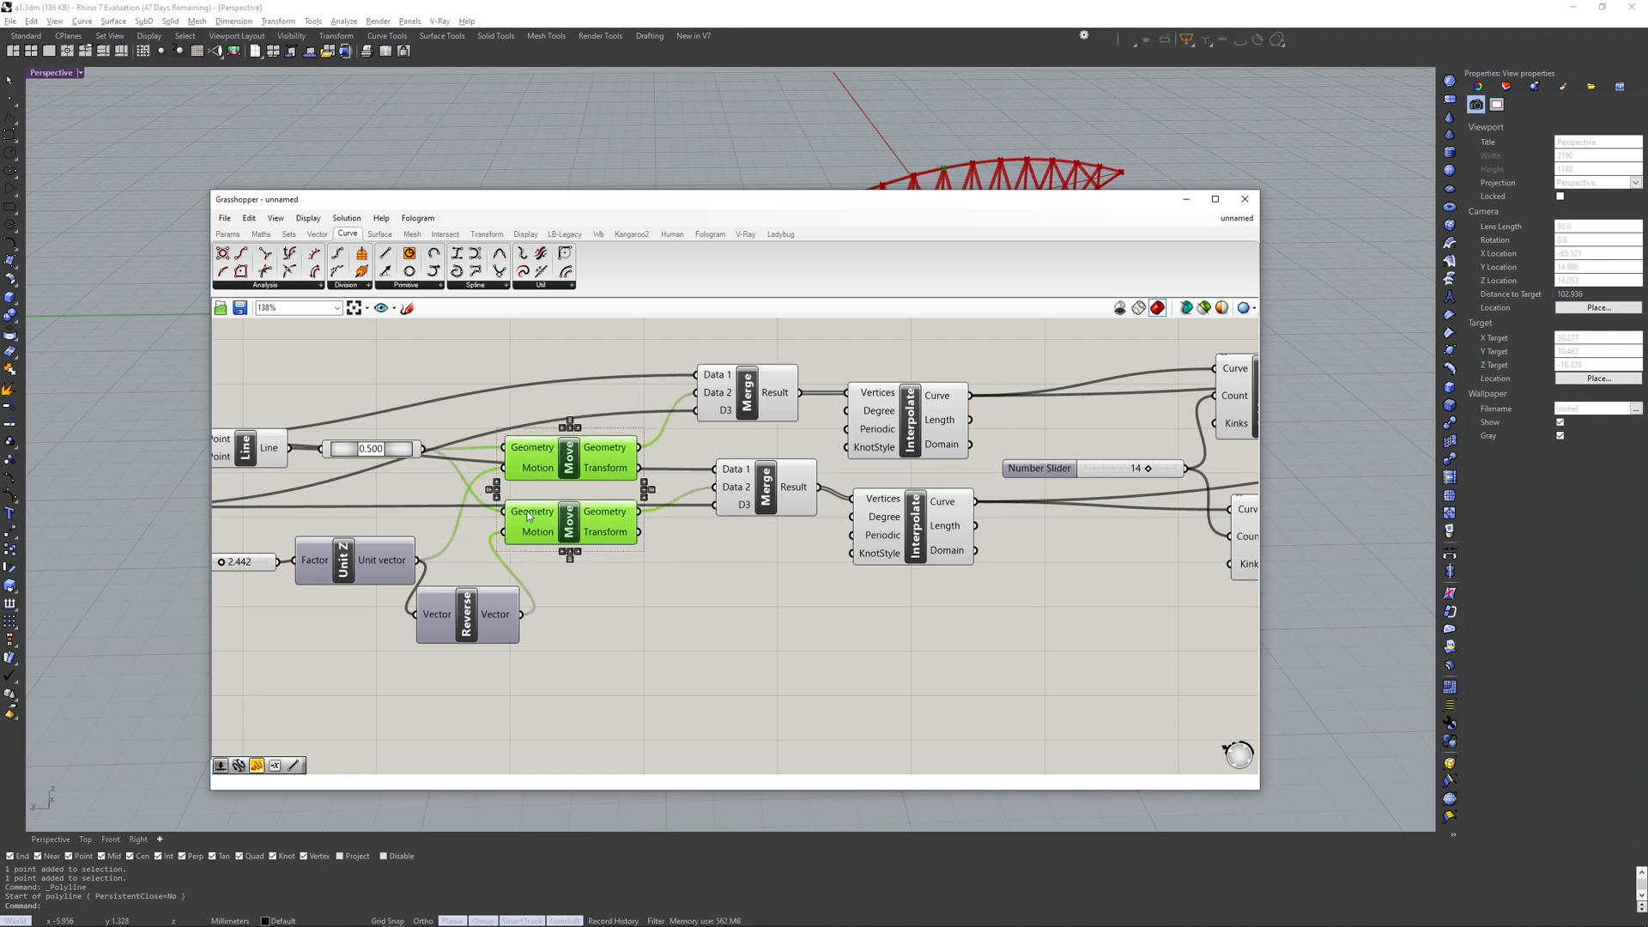
{"action": "left_click_drag", "start_coordinate": [666, 576], "coordinate": [568, 429]}
{"action": "left_click", "coordinate": [654, 554]}
{"action": "left_click", "coordinate": [597, 425]}
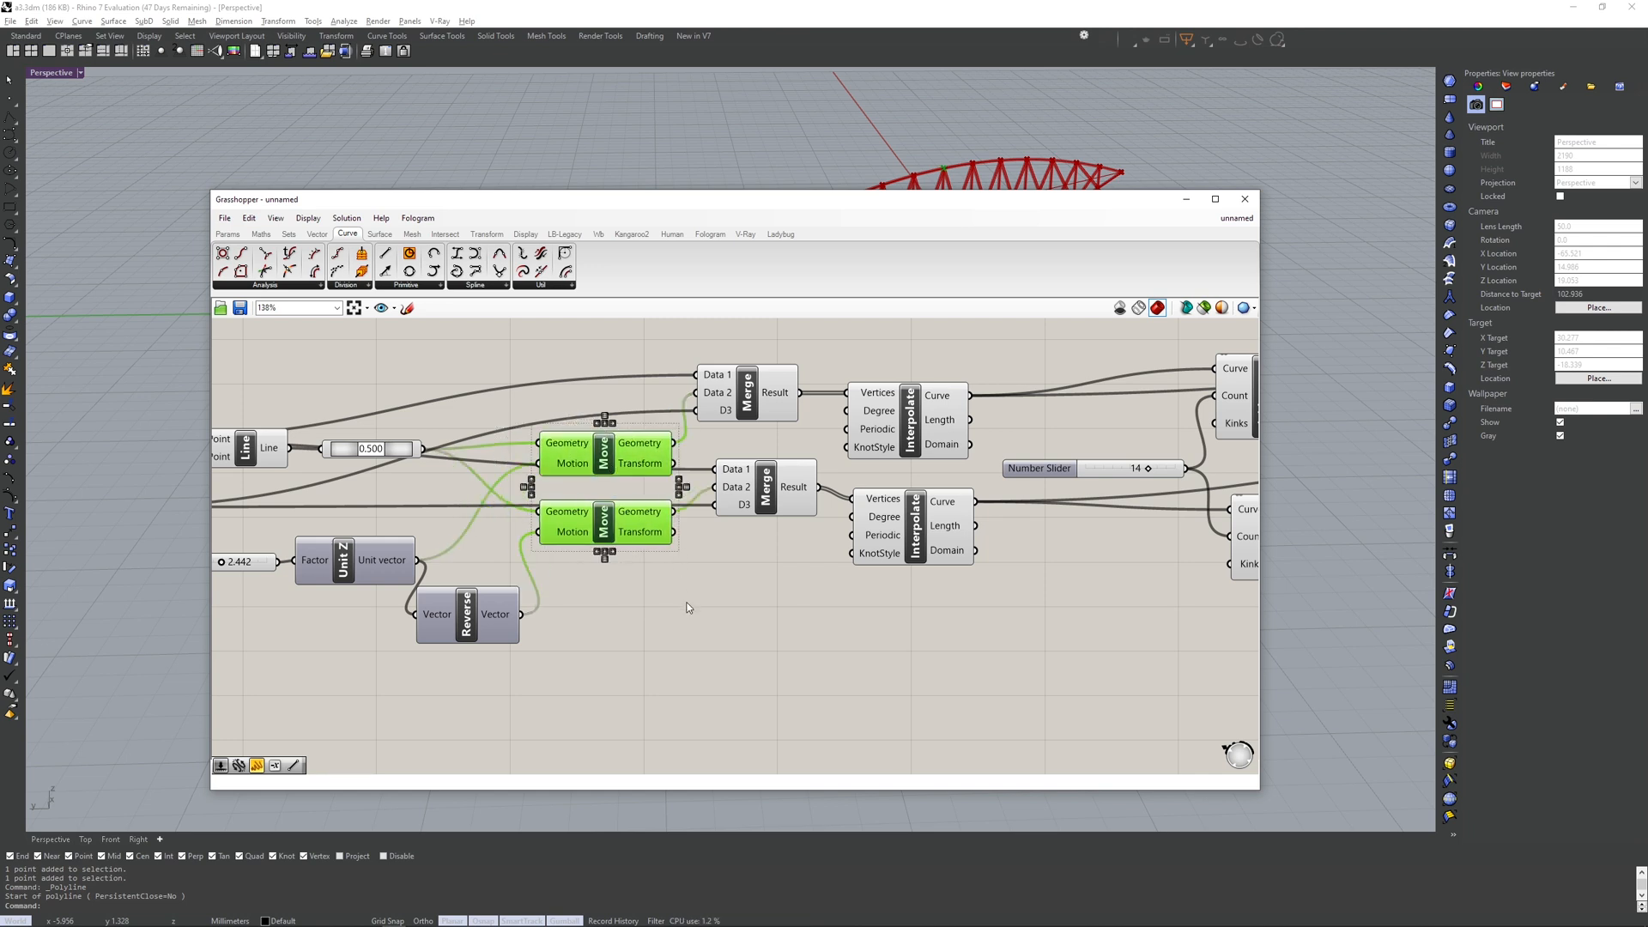
{"action": "left_click_drag", "start_coordinate": [688, 589], "coordinate": [592, 446]}
- Align the two Merge components with each other in a column
{"action": "left_click_drag", "start_coordinate": [764, 564], "coordinate": [760, 382]}
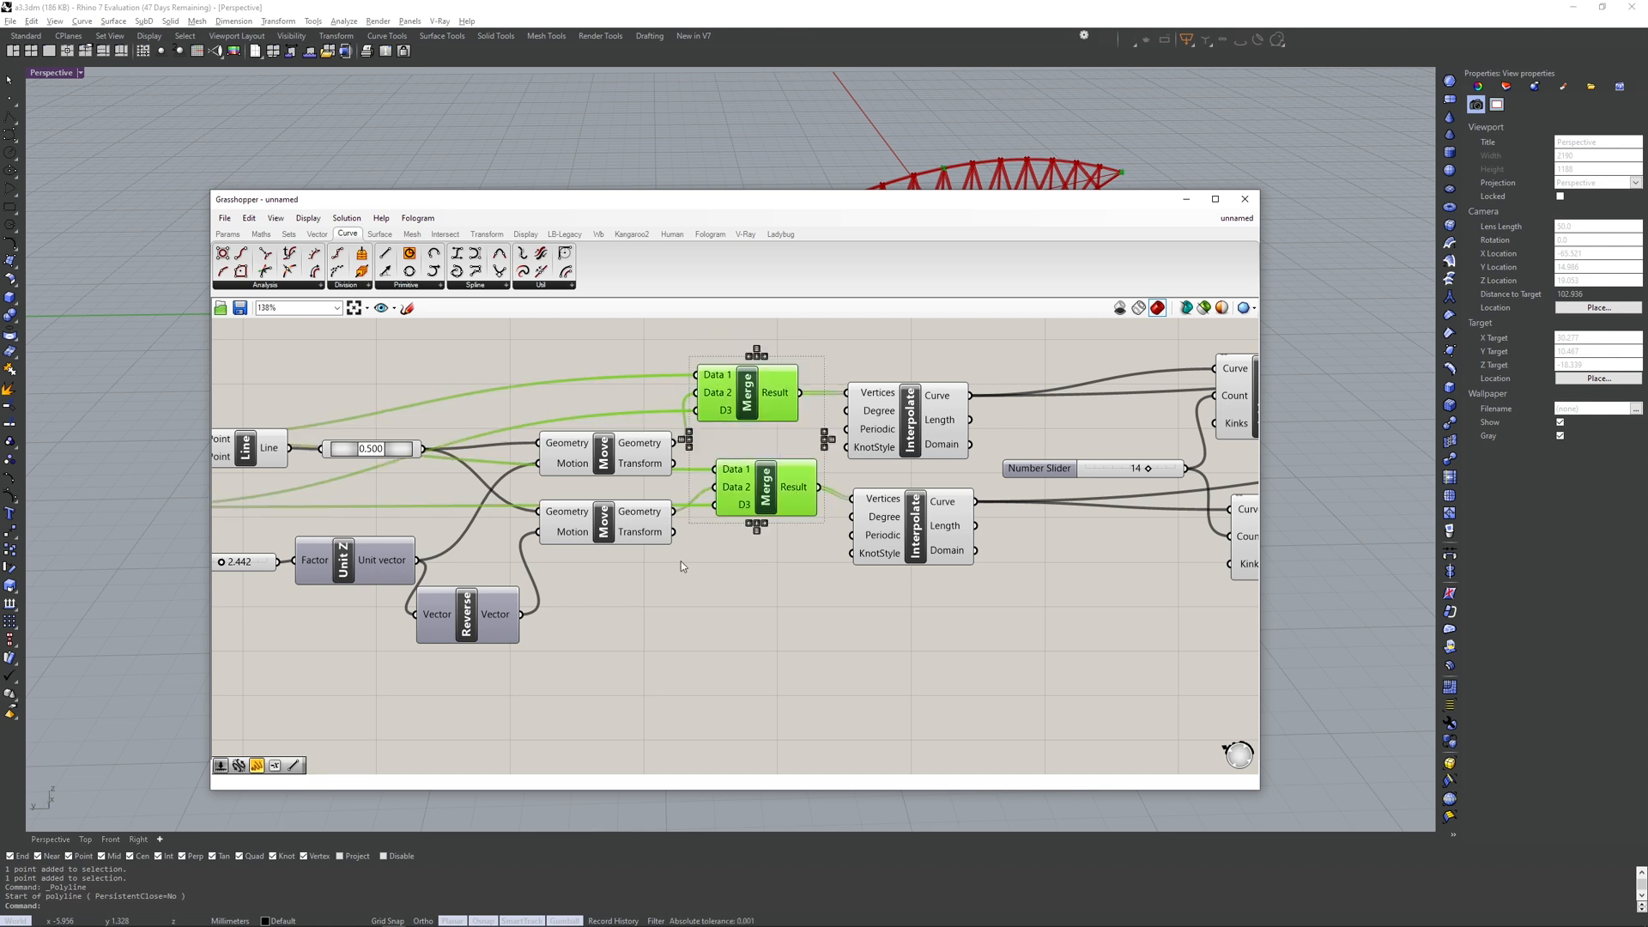
{"action": "left_click", "coordinate": [766, 352]}
{"action": "left_click_drag", "start_coordinate": [817, 335], "coordinate": [752, 496]}
{"action": "left_click", "coordinate": [764, 358]}
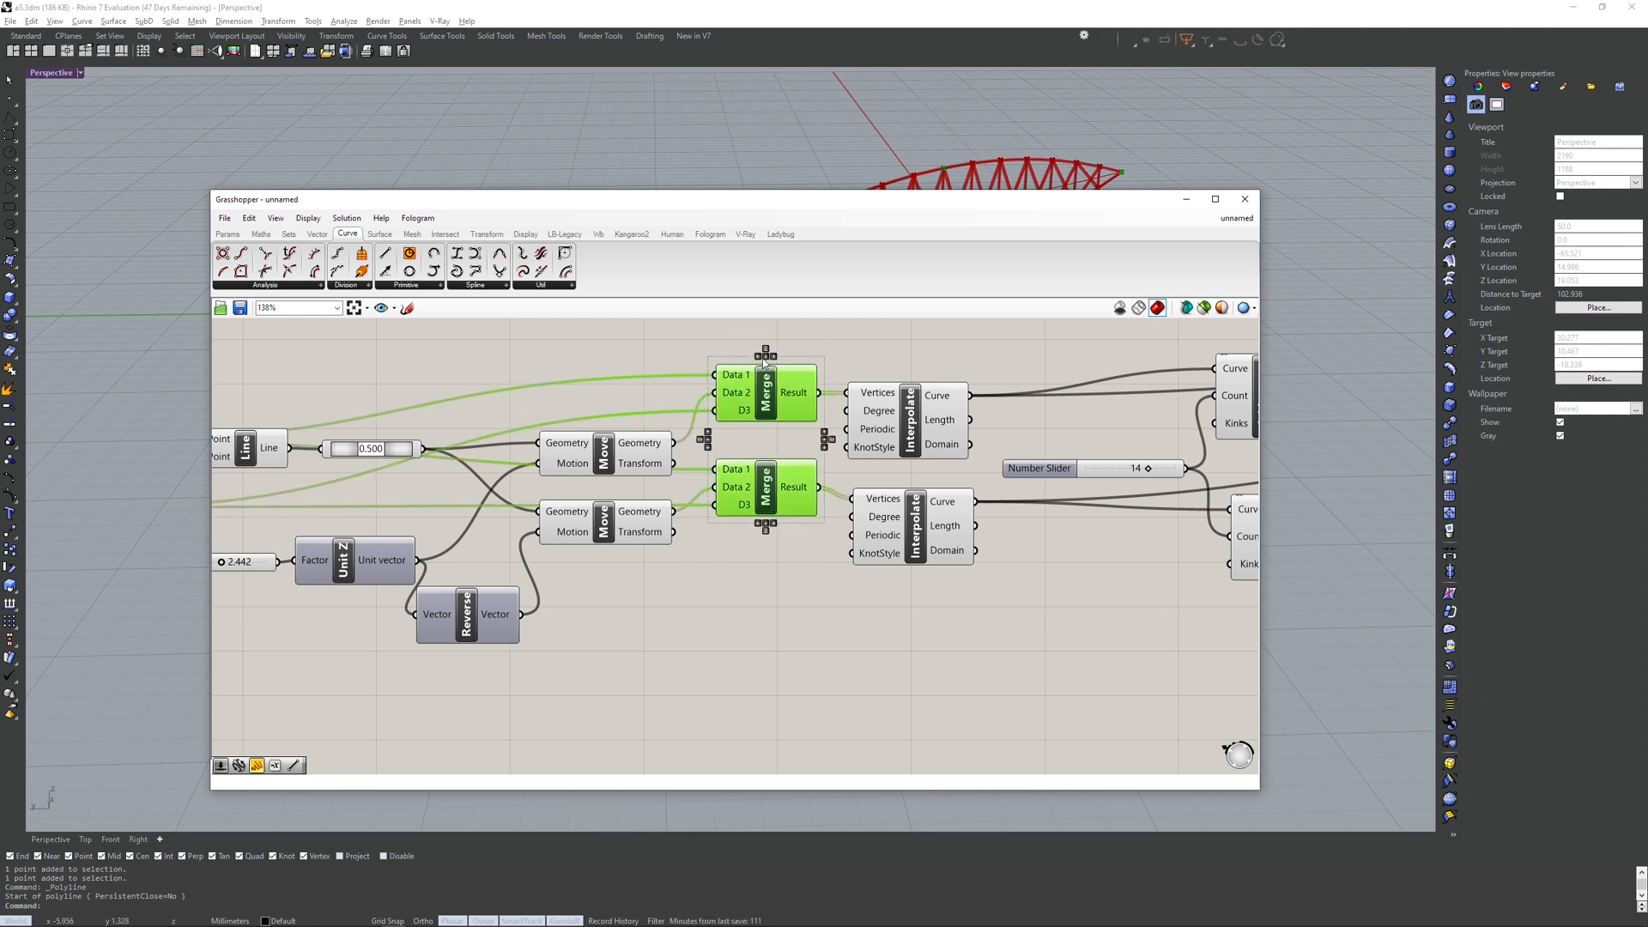
{"action": "left_click", "coordinate": [894, 334]}
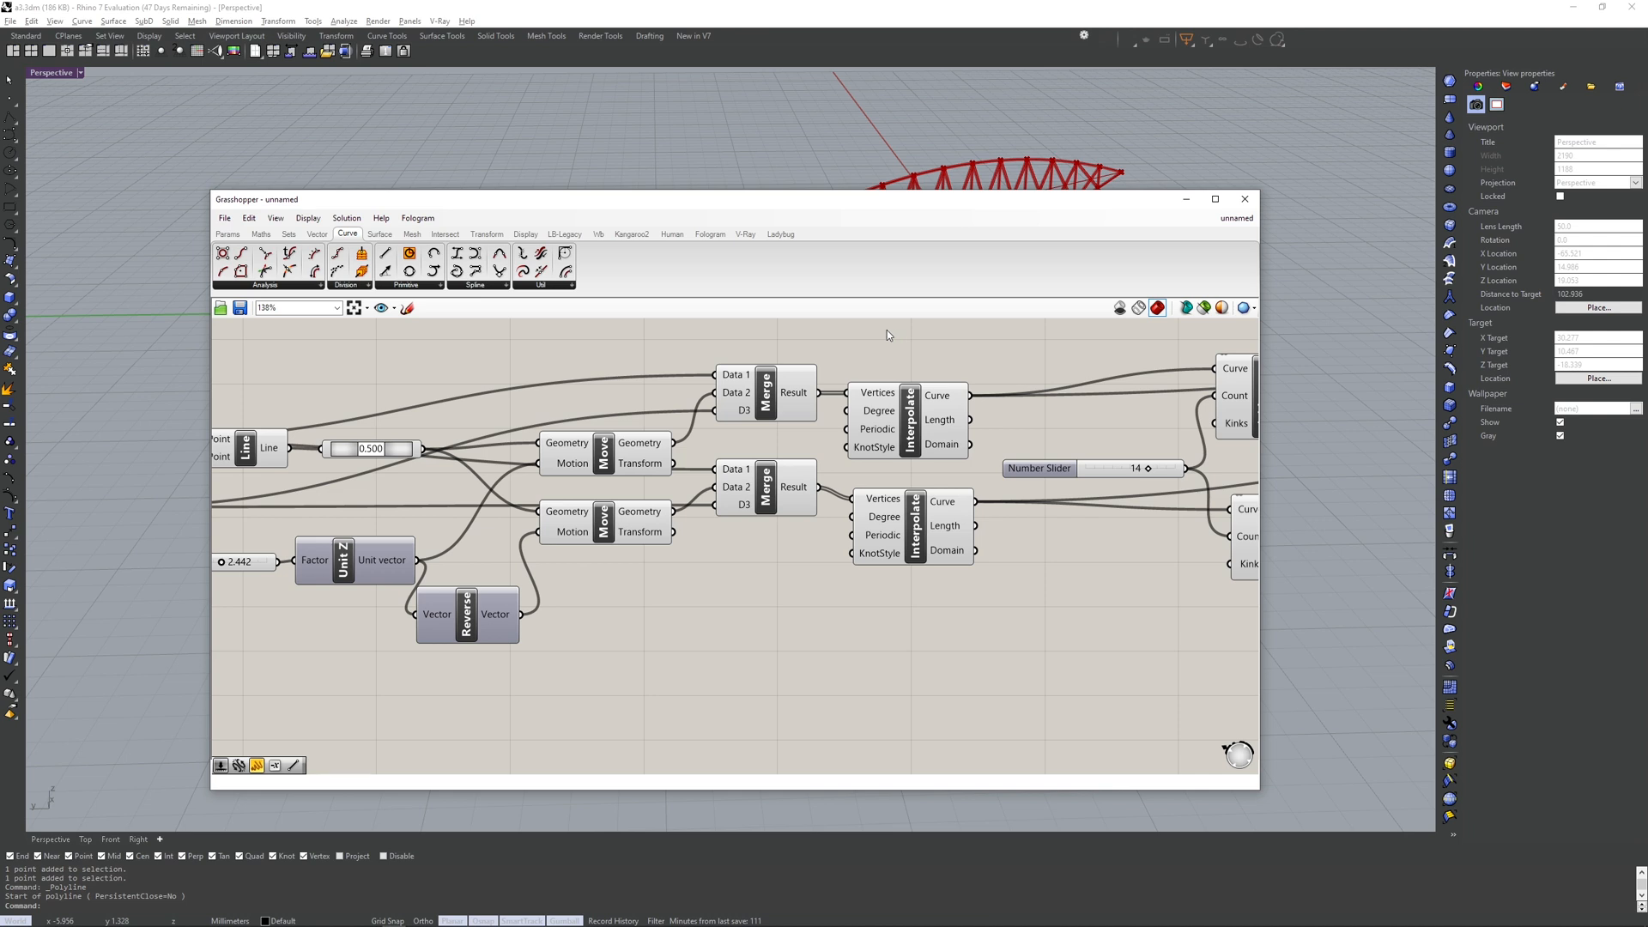
- Reposition the Unit Z component slightly and bring the Reverse component up closer beside it
{"action": "left_click_drag", "start_coordinate": [372, 573], "coordinate": [367, 574]}
{"action": "mouse_move", "coordinate": [463, 613]}
{"action": "left_mouse_down"}
{"action": "mouse_move", "coordinate": [479, 578]}
{"action": "mouse_move", "coordinate": [465, 581]}
{"action": "left_mouse_up"}
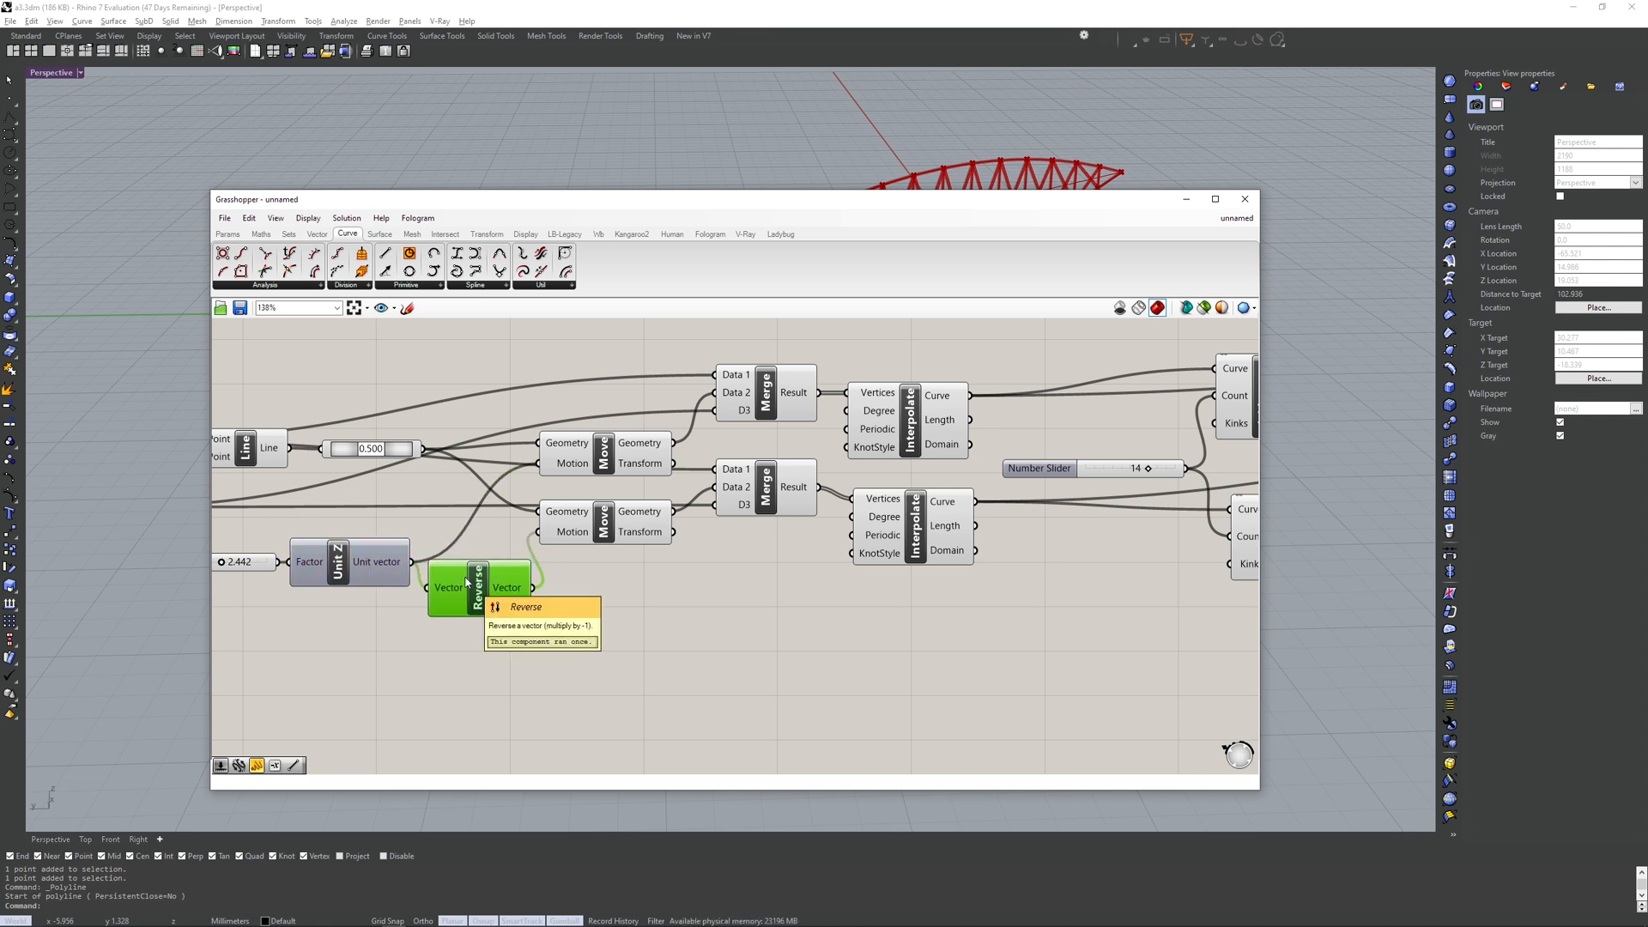
{"action": "scroll", "coordinate": [694, 570], "scroll_direction": "down", "scroll_amount": 2}
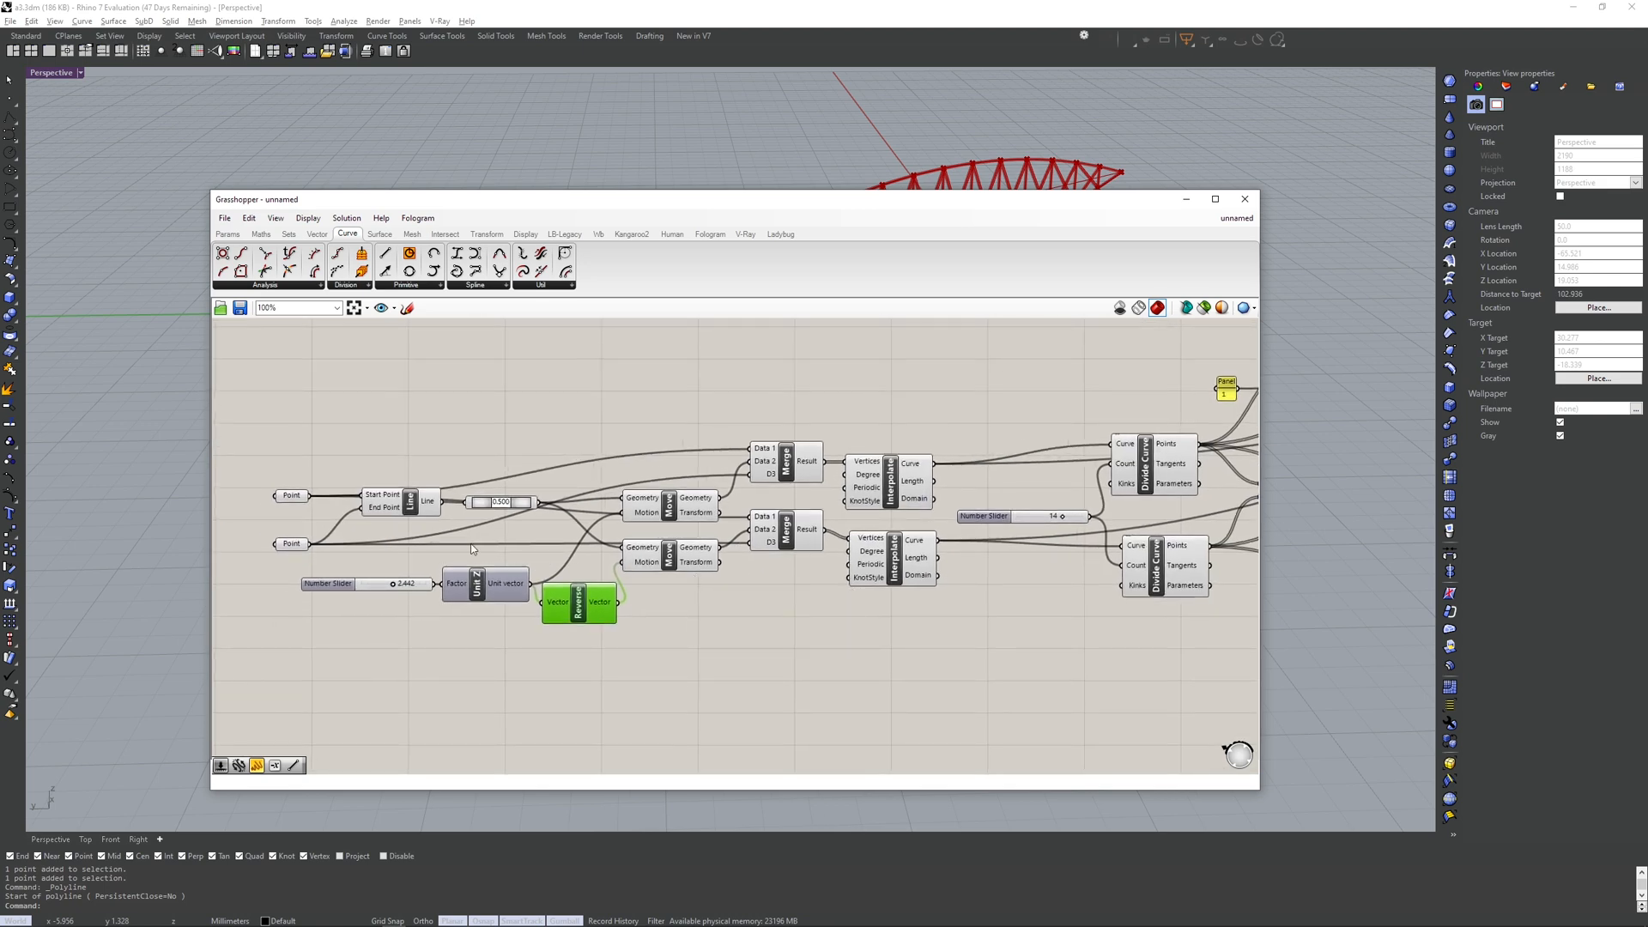
{"action": "scroll", "coordinate": [911, 434], "scroll_direction": "down", "scroll_amount": 2}
{"action": "right_click_drag", "start_coordinate": [561, 550], "coordinate": [433, 569]}
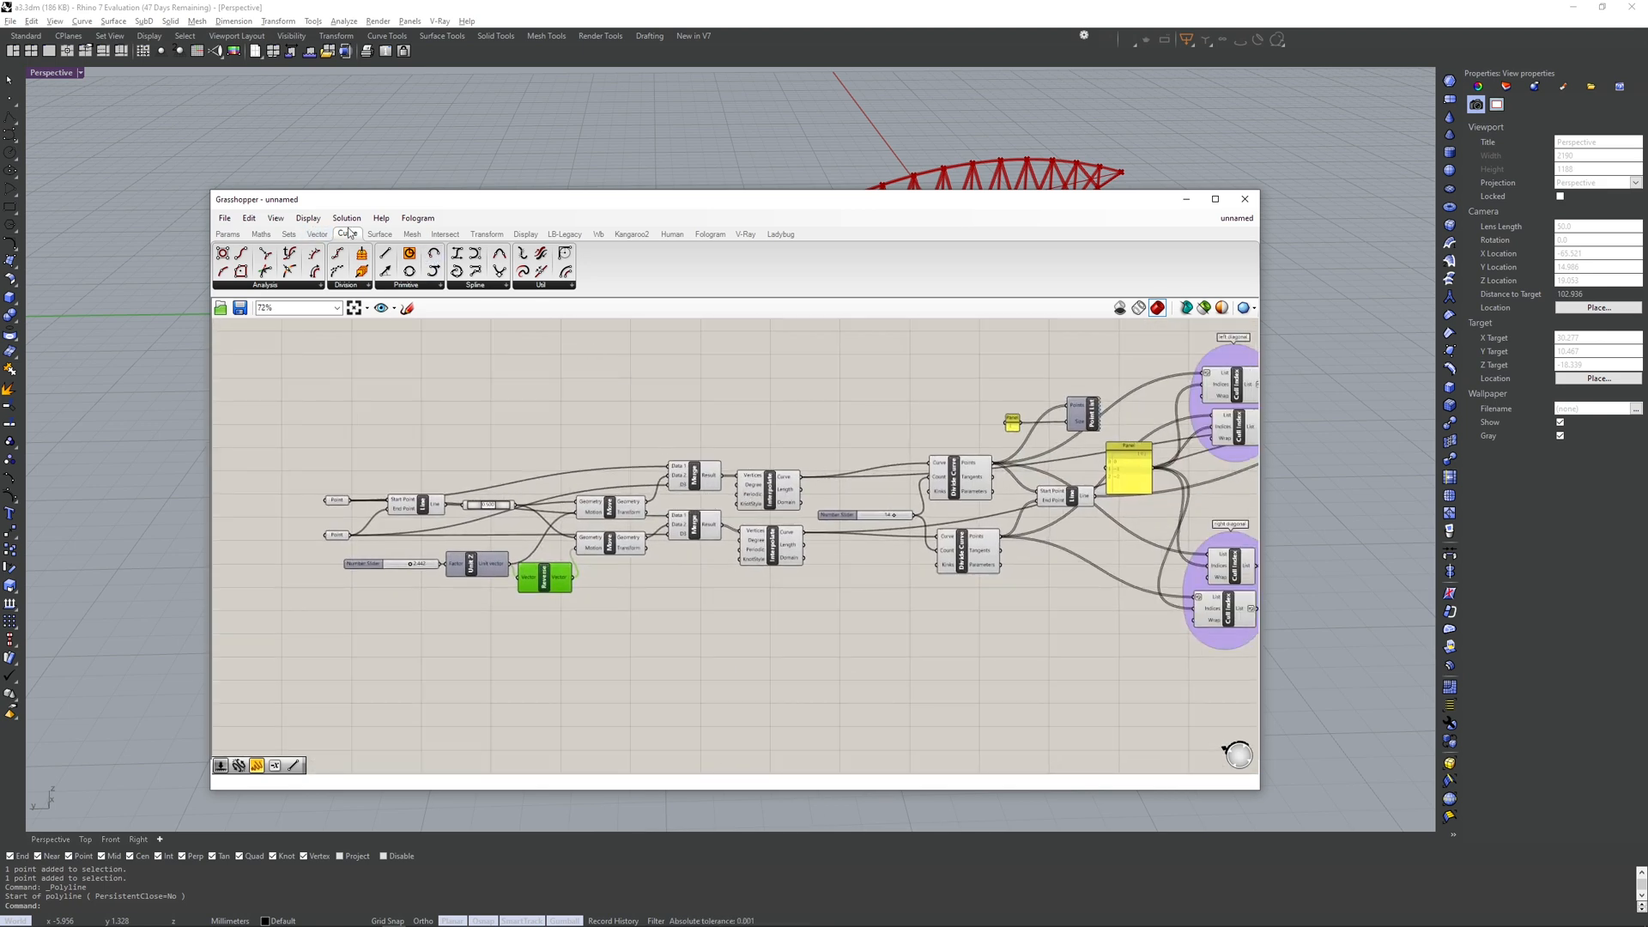
- Browse the Surface, Mesh, Curve, Vector, Params and Maths component categories and search for the Pipe component by keyword
{"action": "left_click", "coordinate": [379, 233]}
{"action": "left_click", "coordinate": [413, 234]}
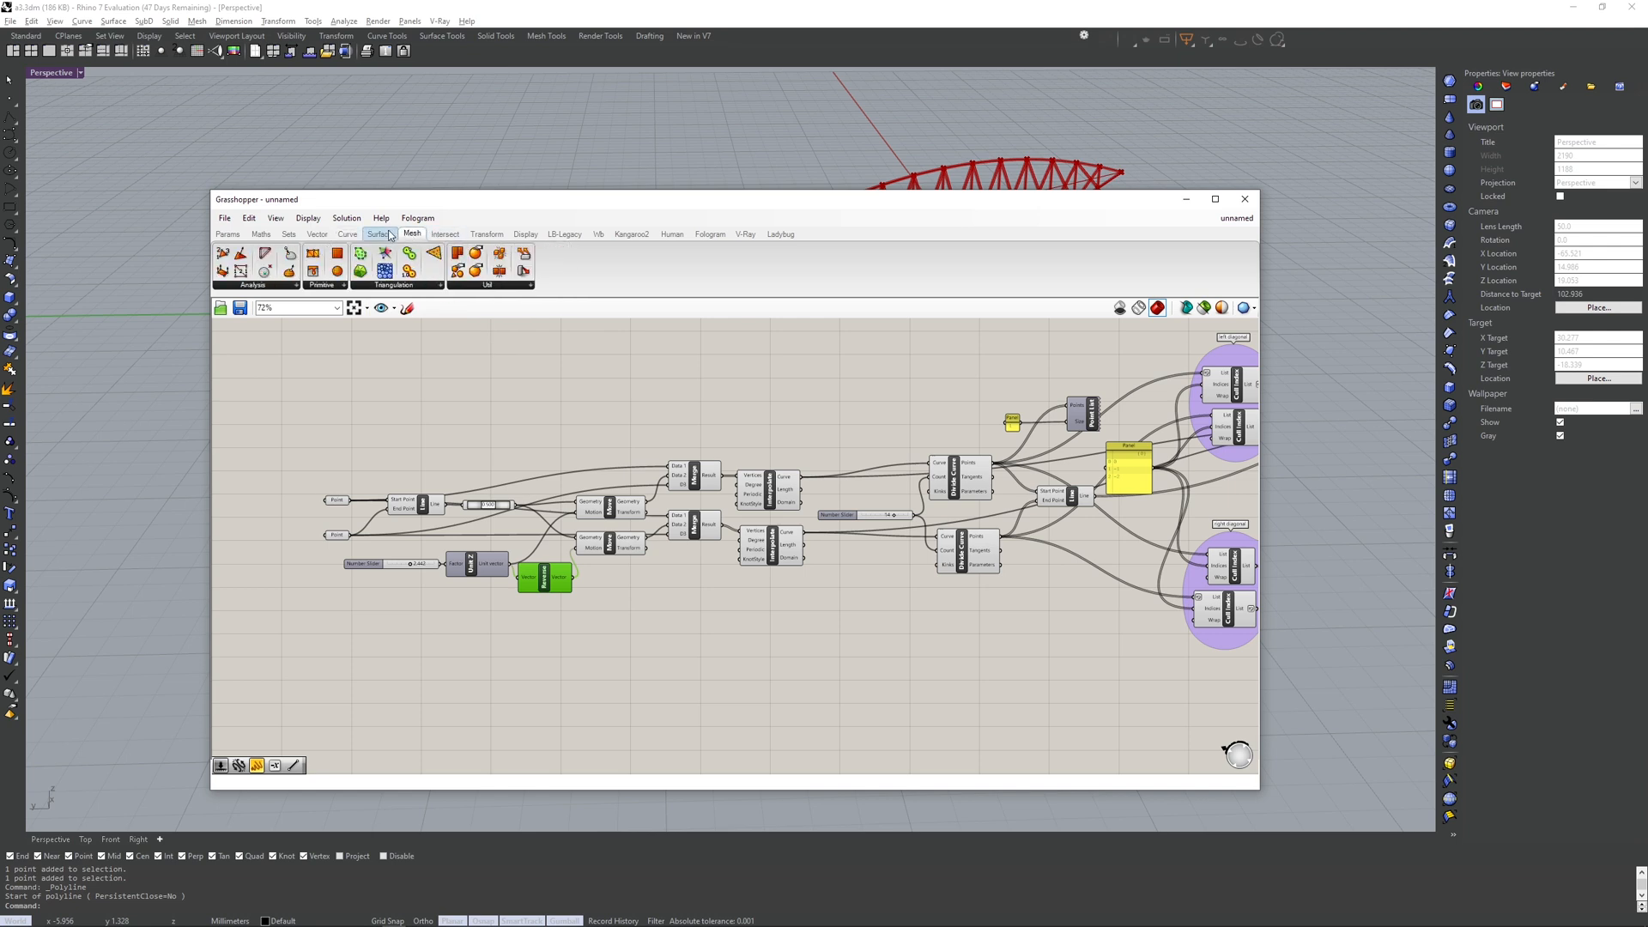
{"action": "left_click", "coordinate": [348, 234]}
{"action": "left_click", "coordinate": [318, 233]}
{"action": "double_click", "coordinate": [490, 404]}
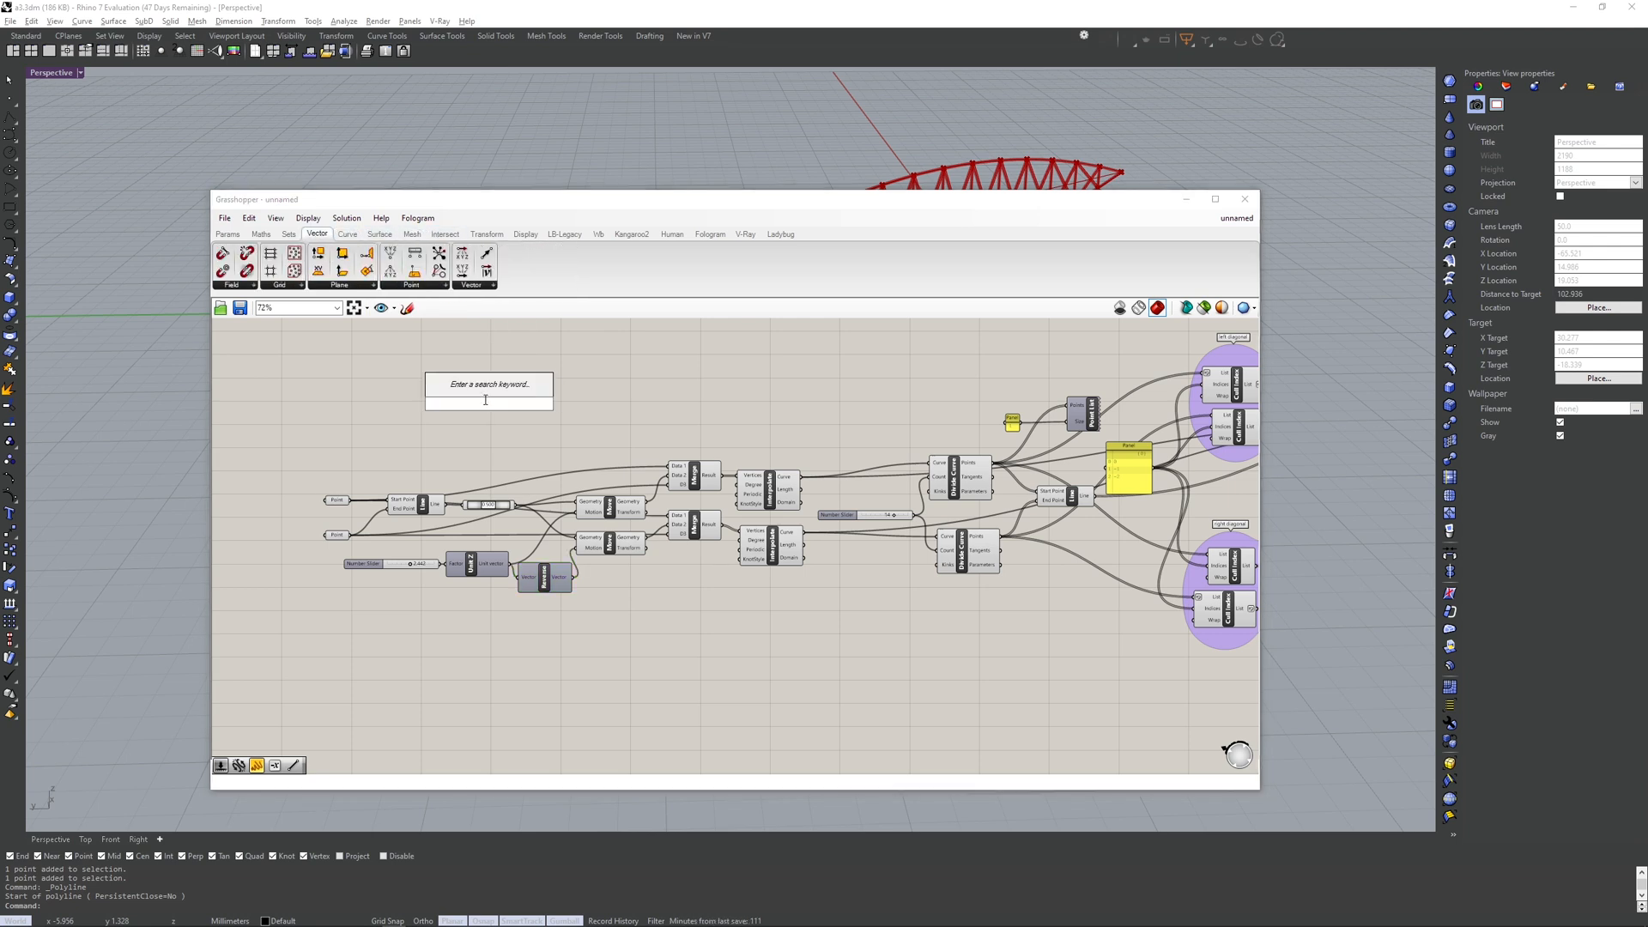
{"action": "type", "text": "pipe"}
{"action": "key", "text": "Return"}
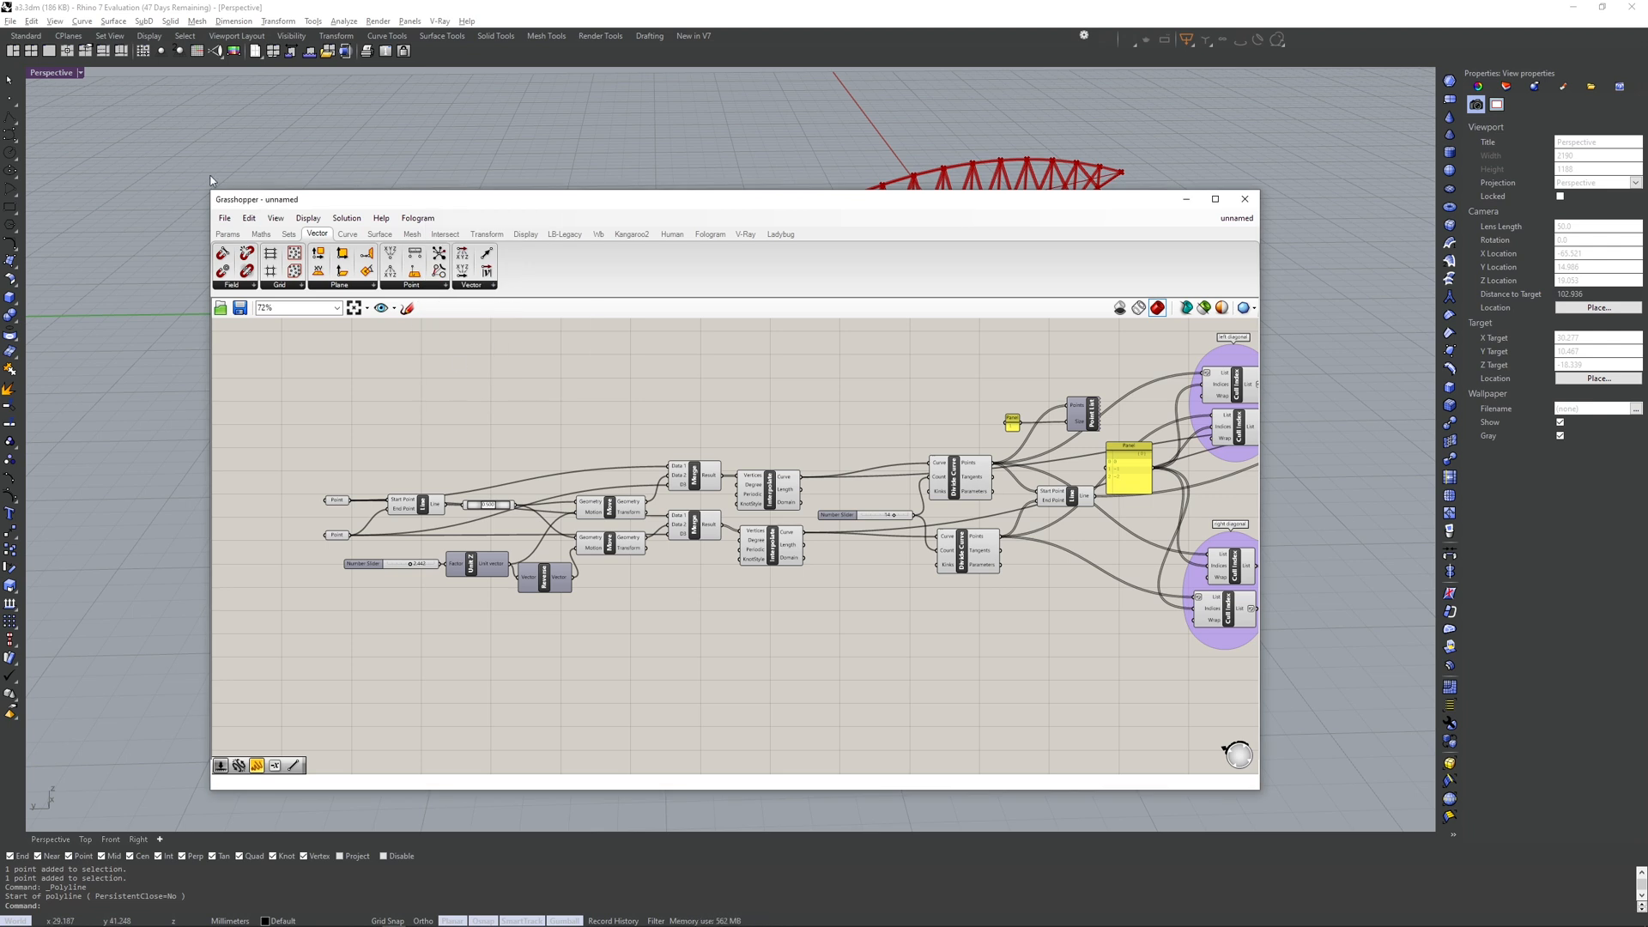
{"action": "left_click", "coordinate": [228, 233]}
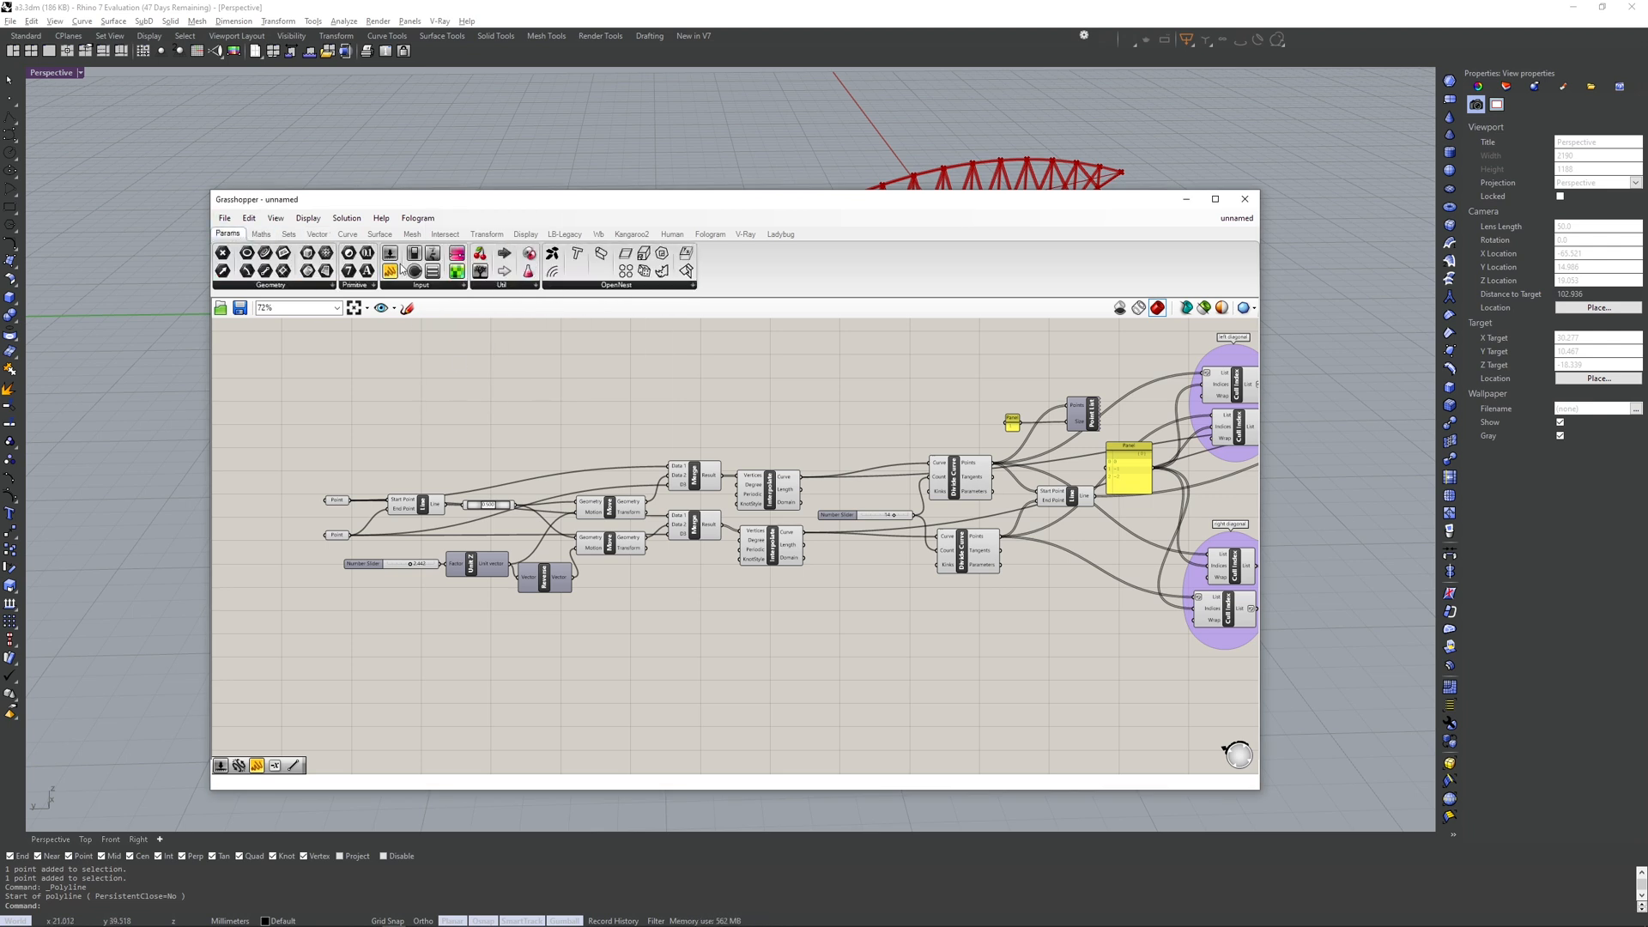
{"action": "left_click", "coordinate": [267, 236]}
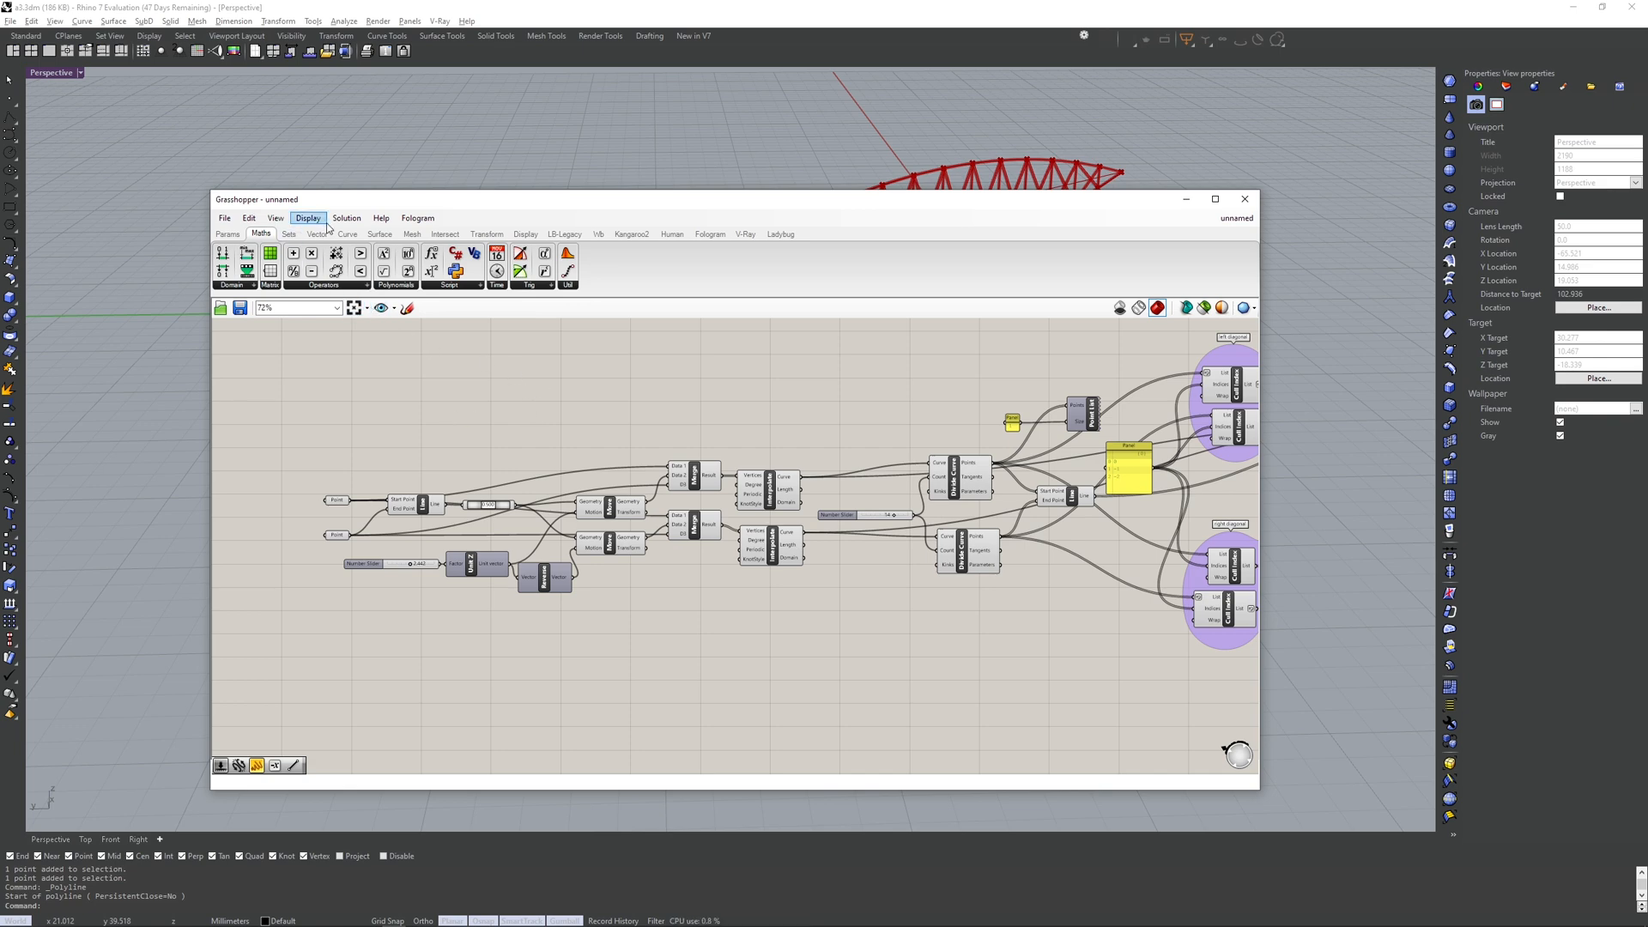
{"action": "scroll", "coordinate": [890, 506], "scroll_direction": "down", "scroll_amount": 2}
{"action": "right_click_drag", "start_coordinate": [891, 505], "coordinate": [593, 528]}
{"action": "scroll", "coordinate": [1037, 488], "scroll_direction": "up", "scroll_amount": 9}
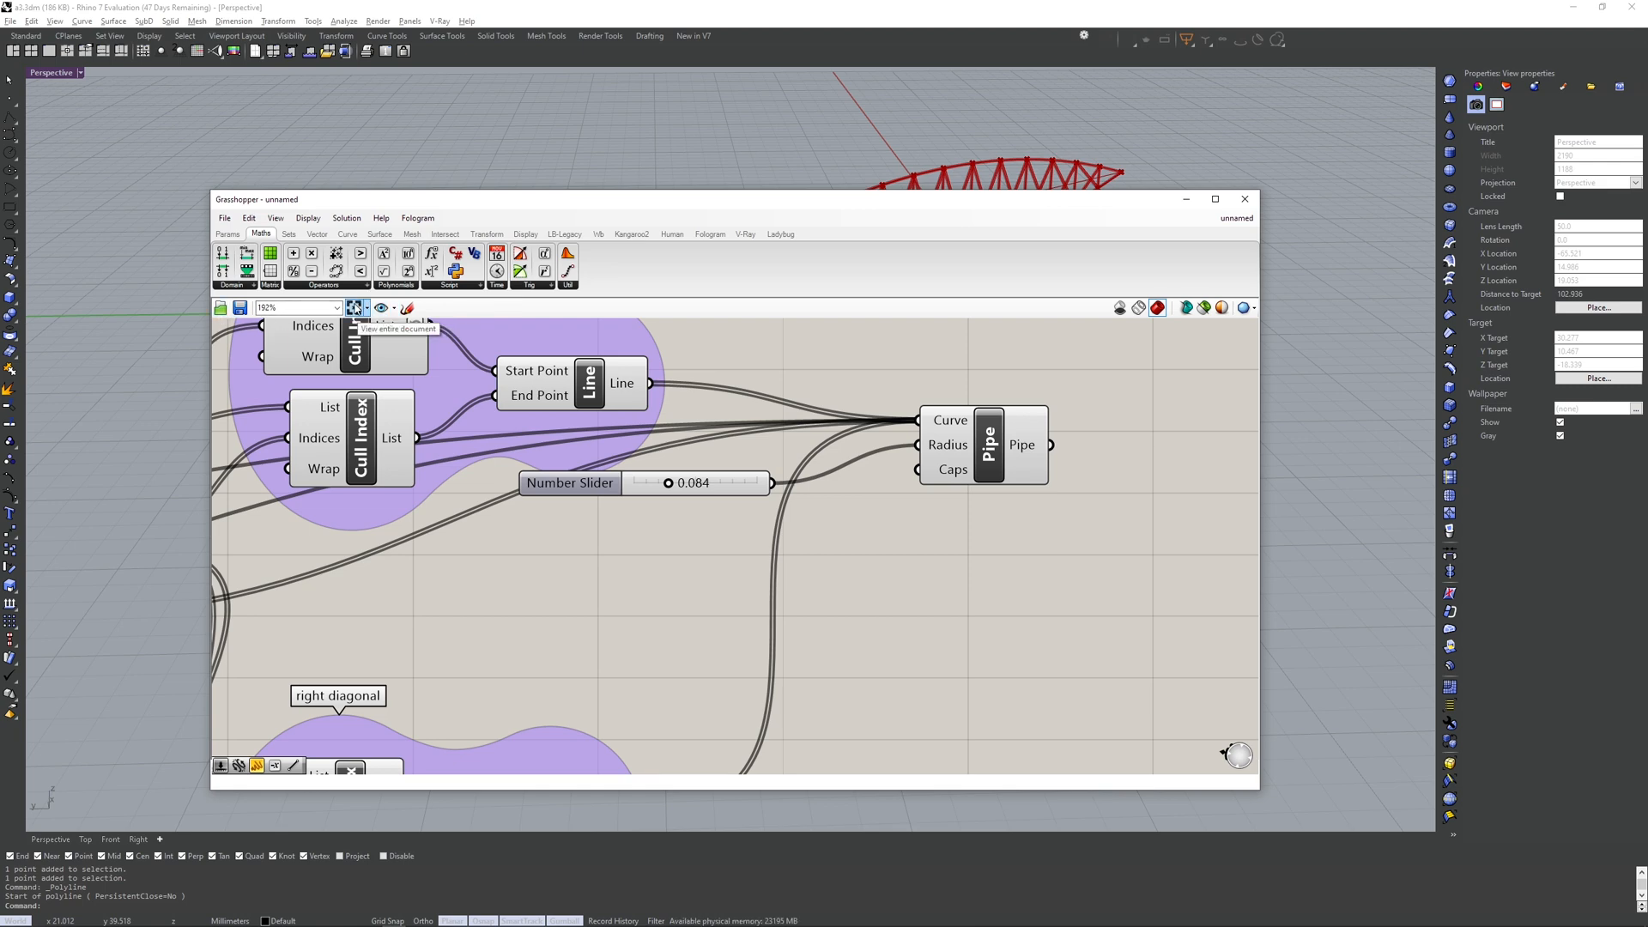
{"action": "scroll", "coordinate": [807, 519], "scroll_direction": "down", "scroll_amount": 9}
{"action": "right_click_drag", "start_coordinate": [1184, 566], "coordinate": [515, 455]}
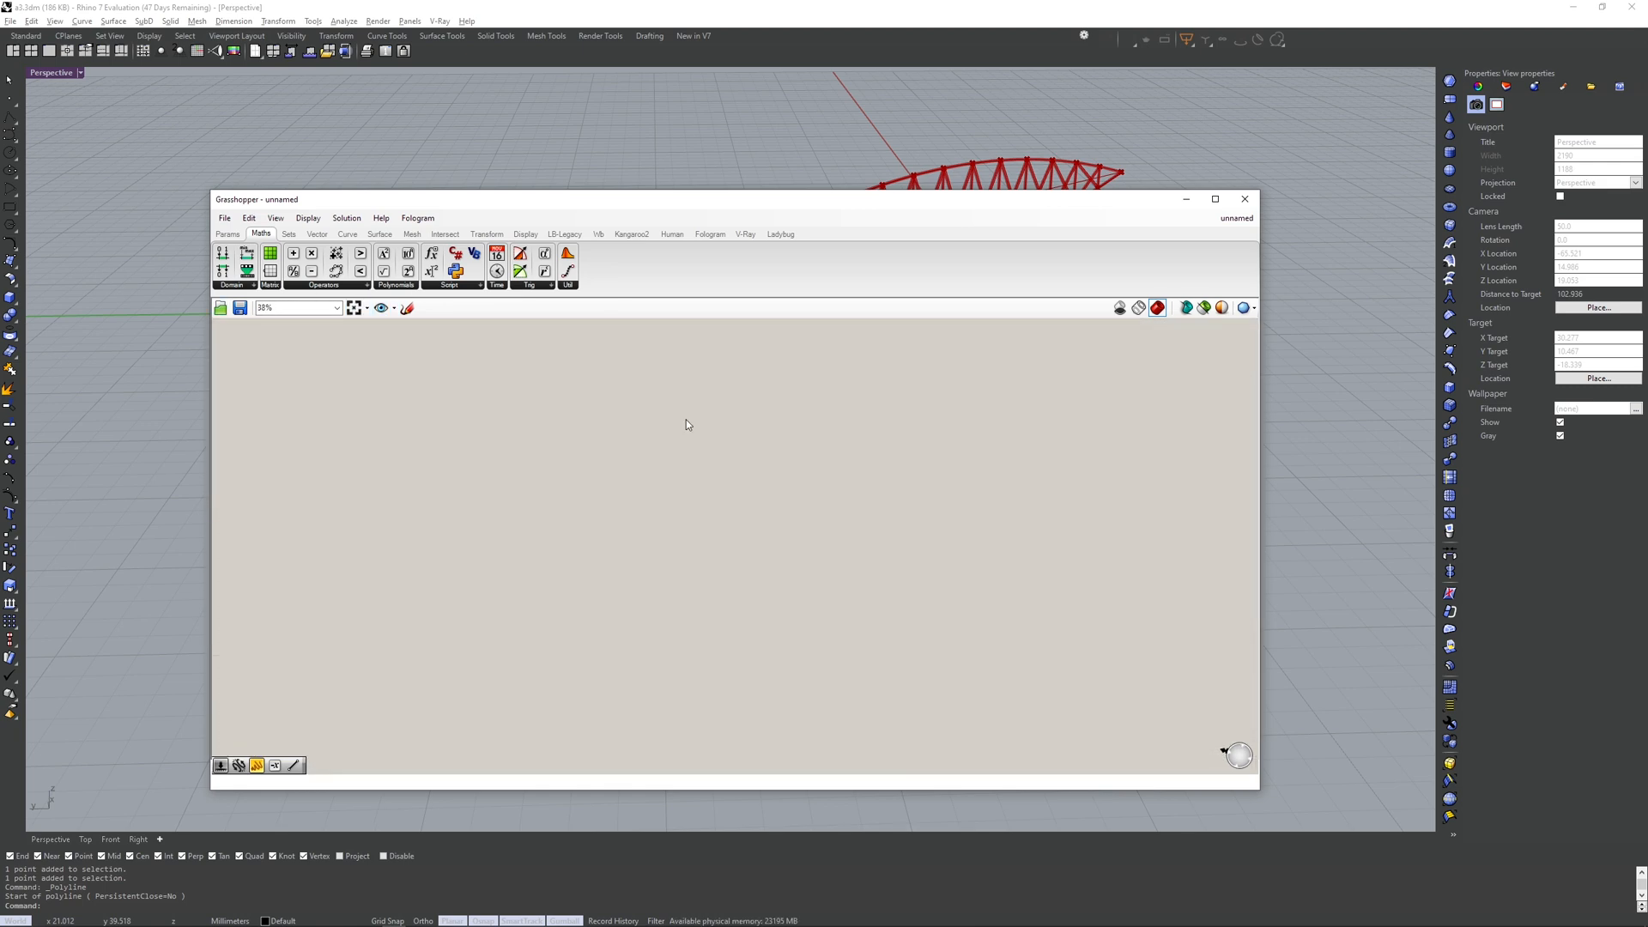
- Fit the whole definition in the canvas view and look at the editor for adding a named view
{"action": "left_click", "coordinate": [353, 307]}
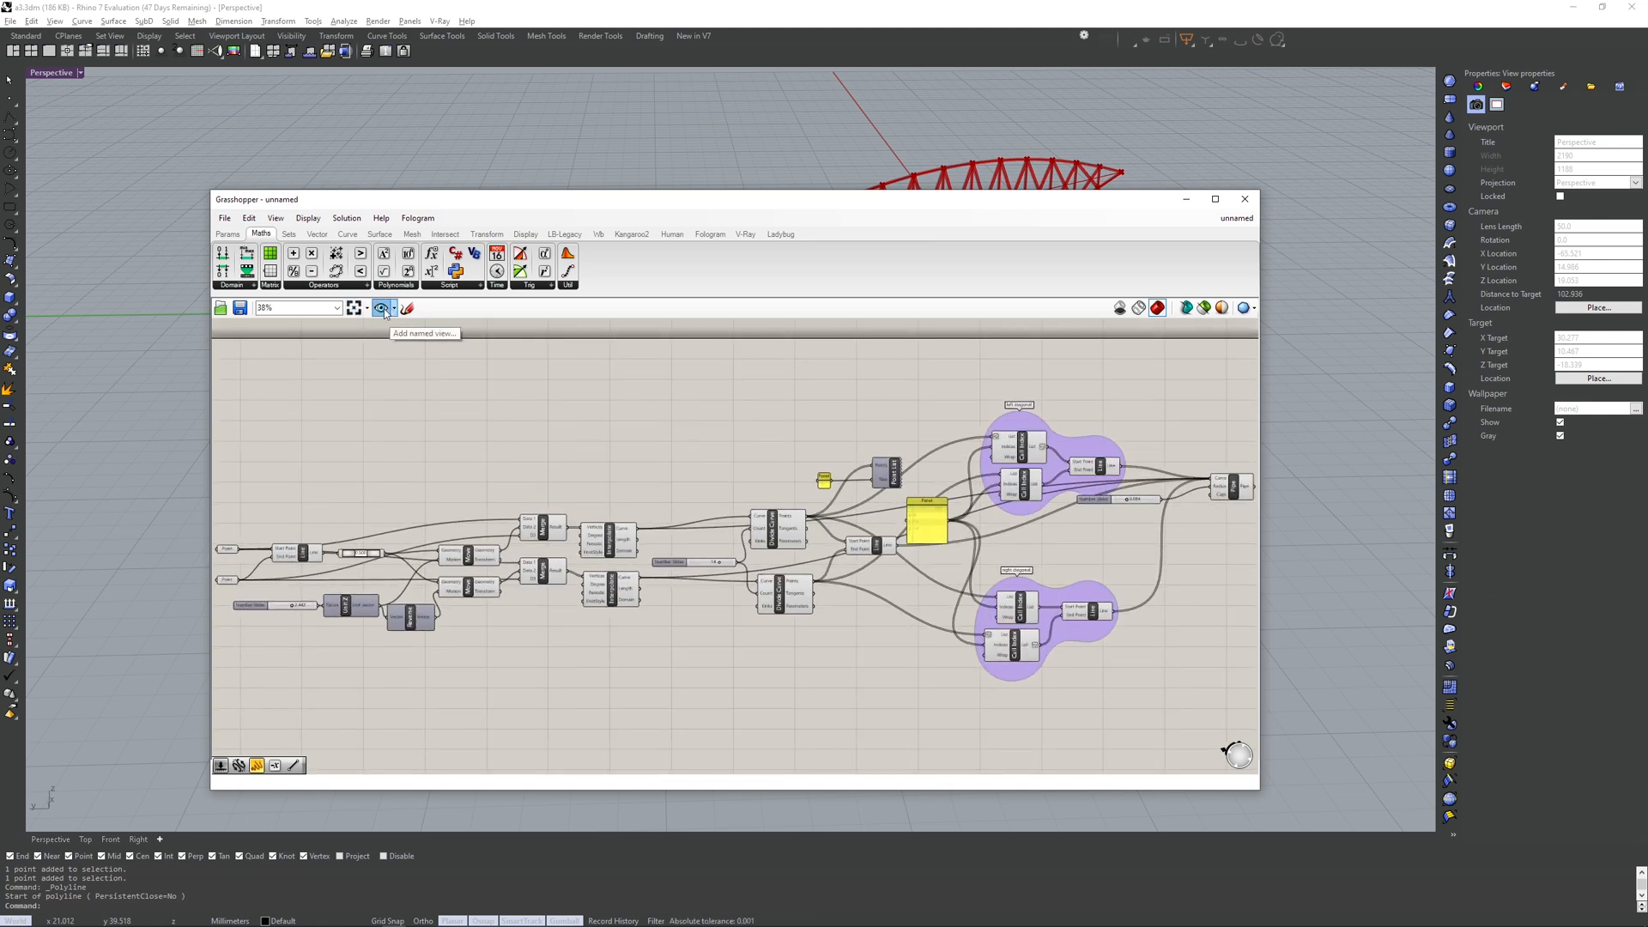
{"action": "left_click", "coordinate": [382, 308]}
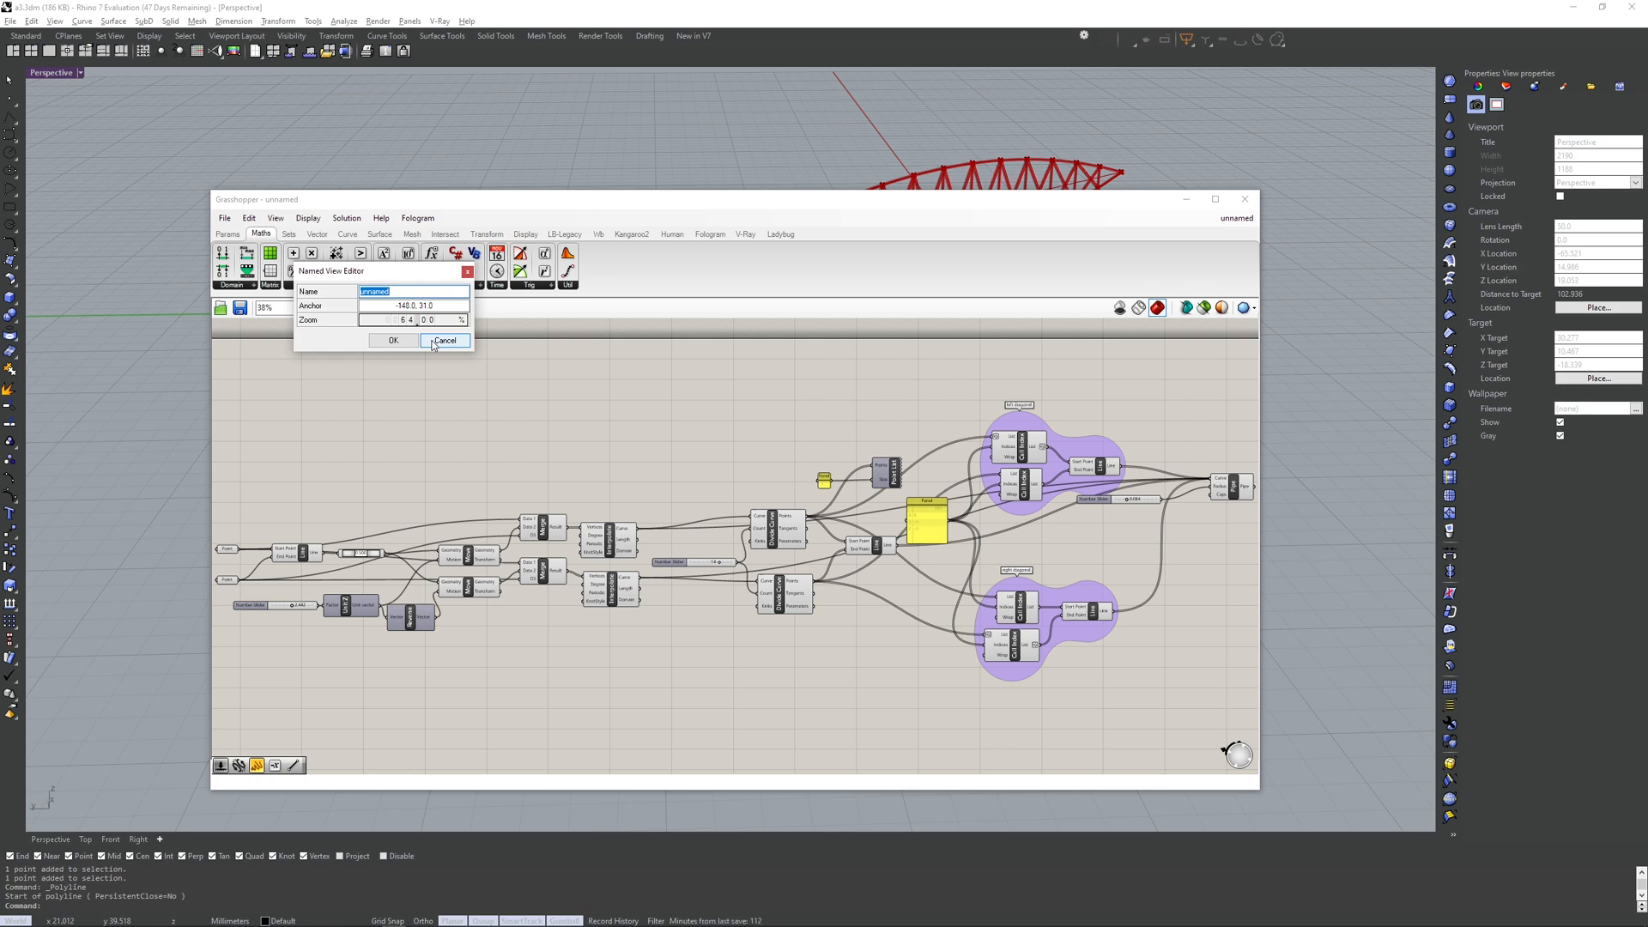
{"action": "left_click", "coordinate": [443, 341]}
{"action": "scroll", "coordinate": [817, 460], "scroll_direction": "up", "scroll_amount": 5}
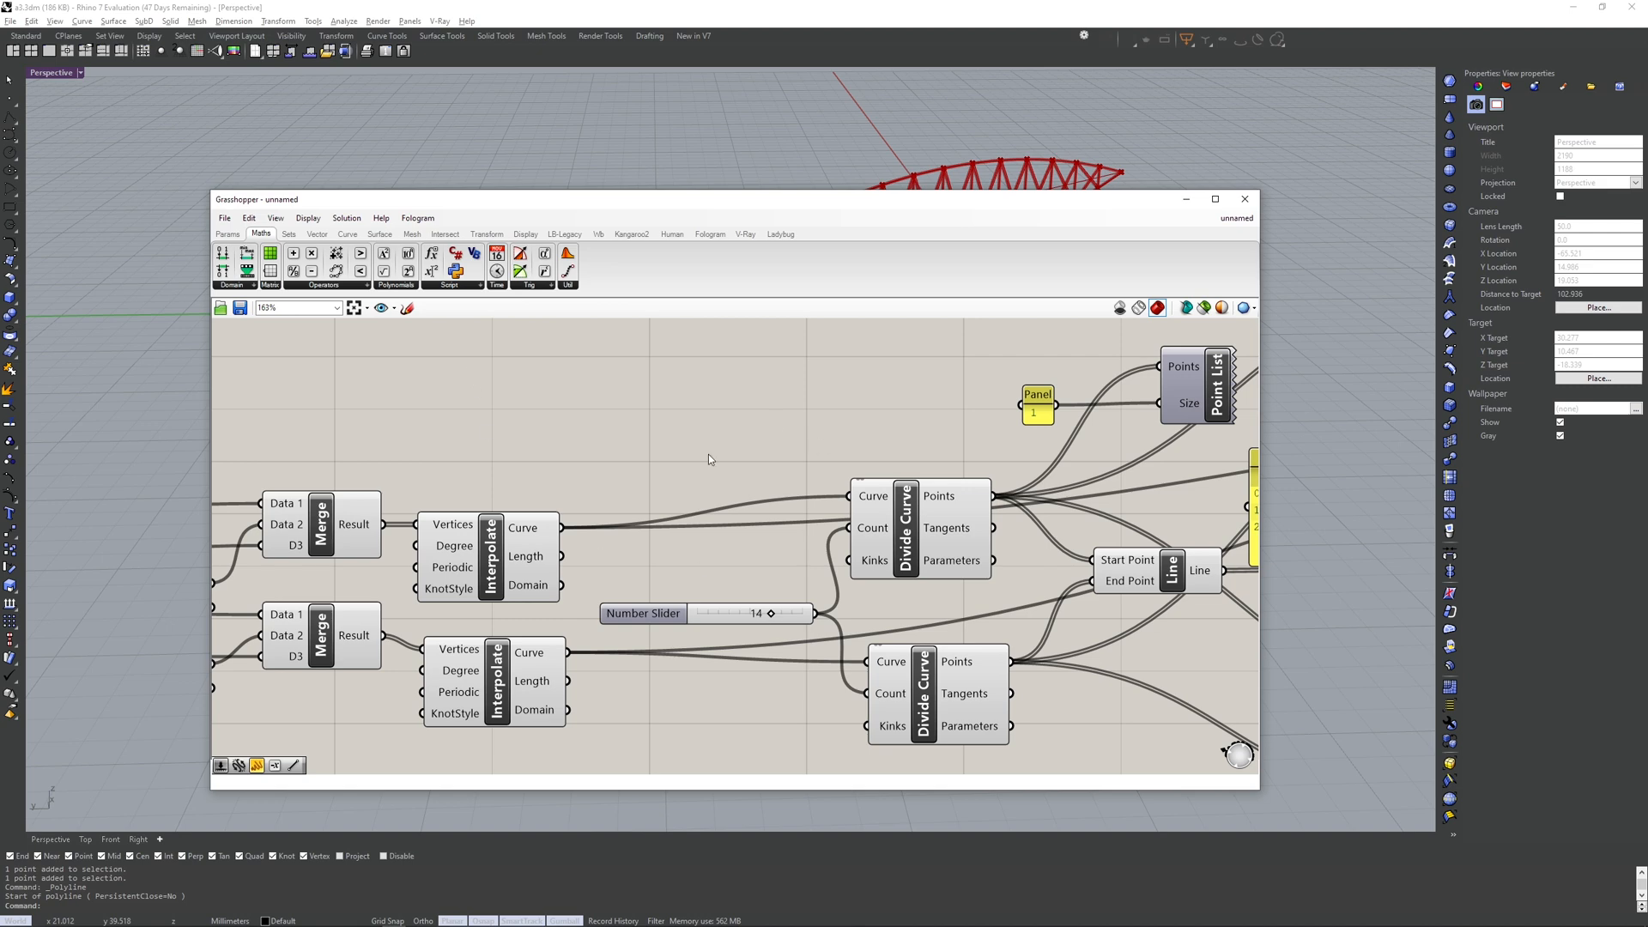
{"action": "scroll", "coordinate": [500, 367], "scroll_direction": "down", "scroll_amount": 3}
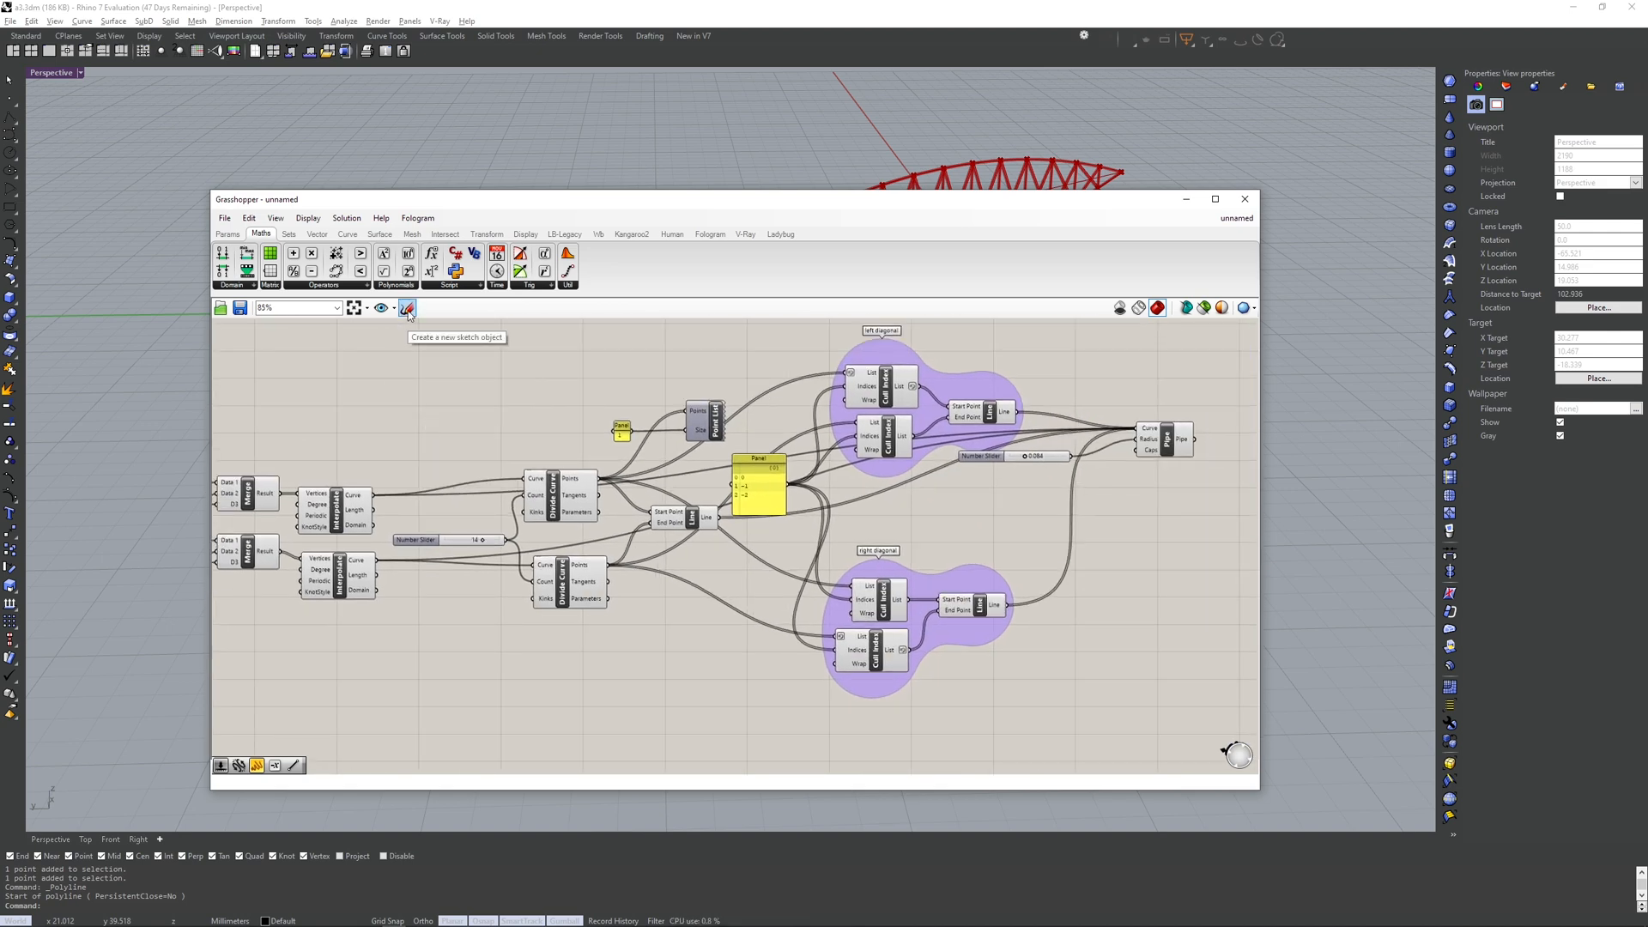
- Try to draw a freehand sketch object on the empty canvas area above the components
{"action": "left_click", "coordinate": [407, 308]}
{"action": "mouse_move", "coordinate": [455, 380]}
{"action": "left_mouse_down"}
{"action": "mouse_move", "coordinate": [493, 422]}
{"action": "mouse_move", "coordinate": [563, 410]}
{"action": "left_mouse_up"}
{"action": "left_click", "coordinate": [492, 331]}
{"action": "right_click_drag", "start_coordinate": [951, 329], "coordinate": [645, 360]}
{"action": "right_click_drag", "start_coordinate": [1102, 337], "coordinate": [939, 388]}
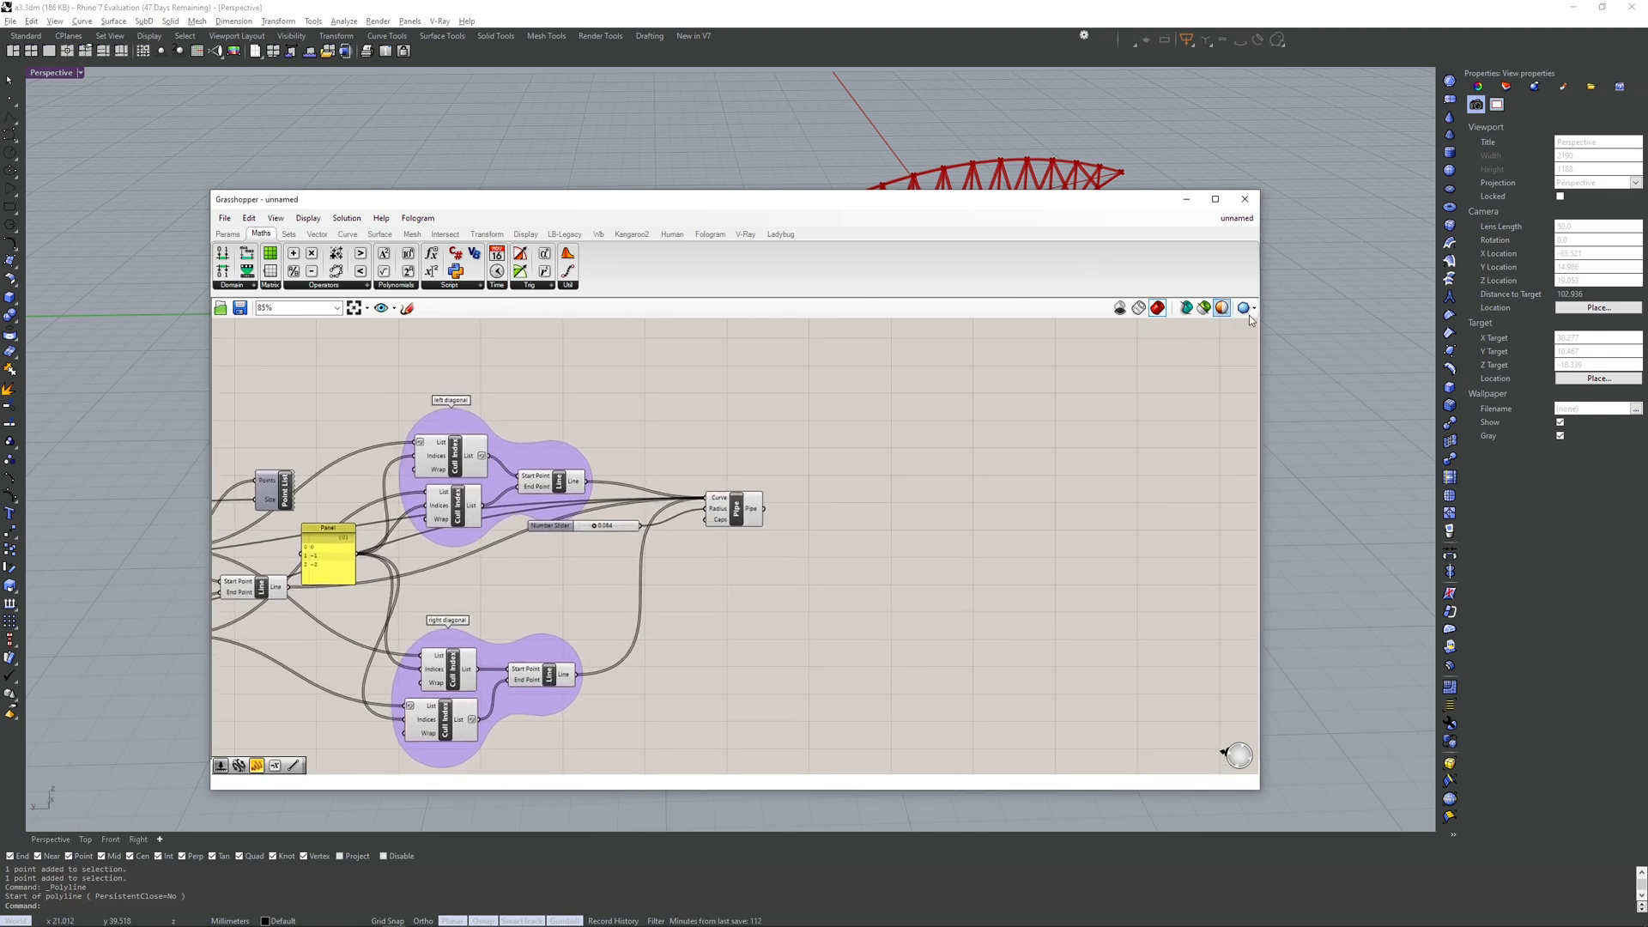
- Move the Grasshopper window clear of the truss and check what can be selected in the Rhino viewport, including the truss's end point
{"action": "left_click_drag", "start_coordinate": [1130, 198], "coordinate": [937, 335]}
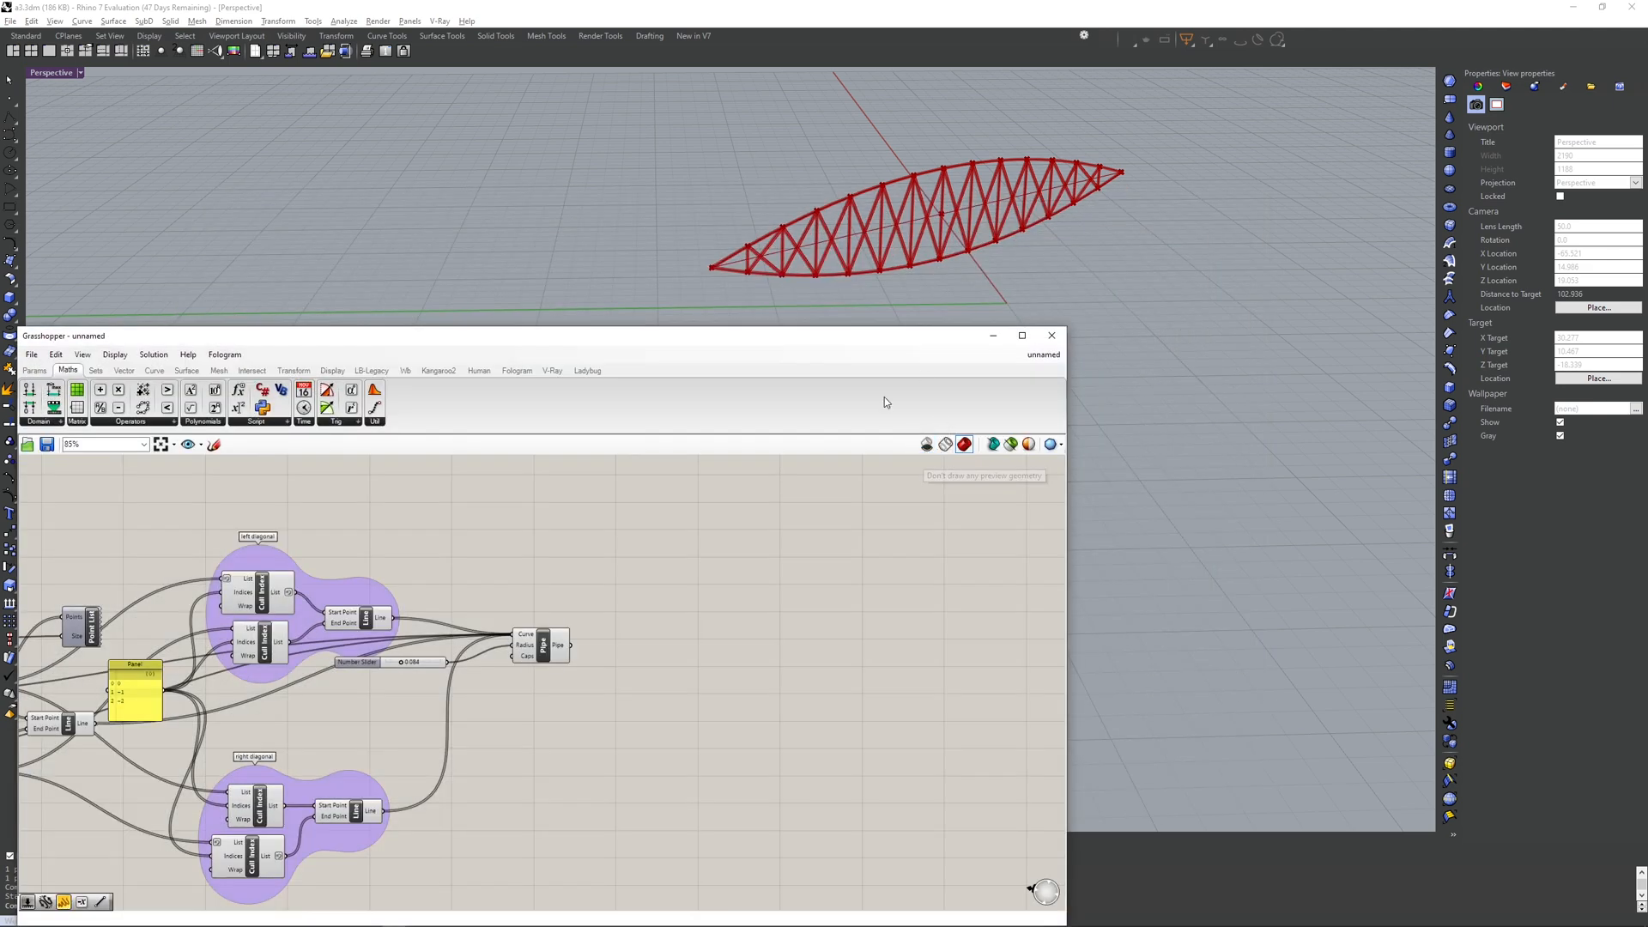
{"action": "left_click", "coordinate": [1119, 172]}
{"action": "left_click", "coordinate": [1236, 120]}
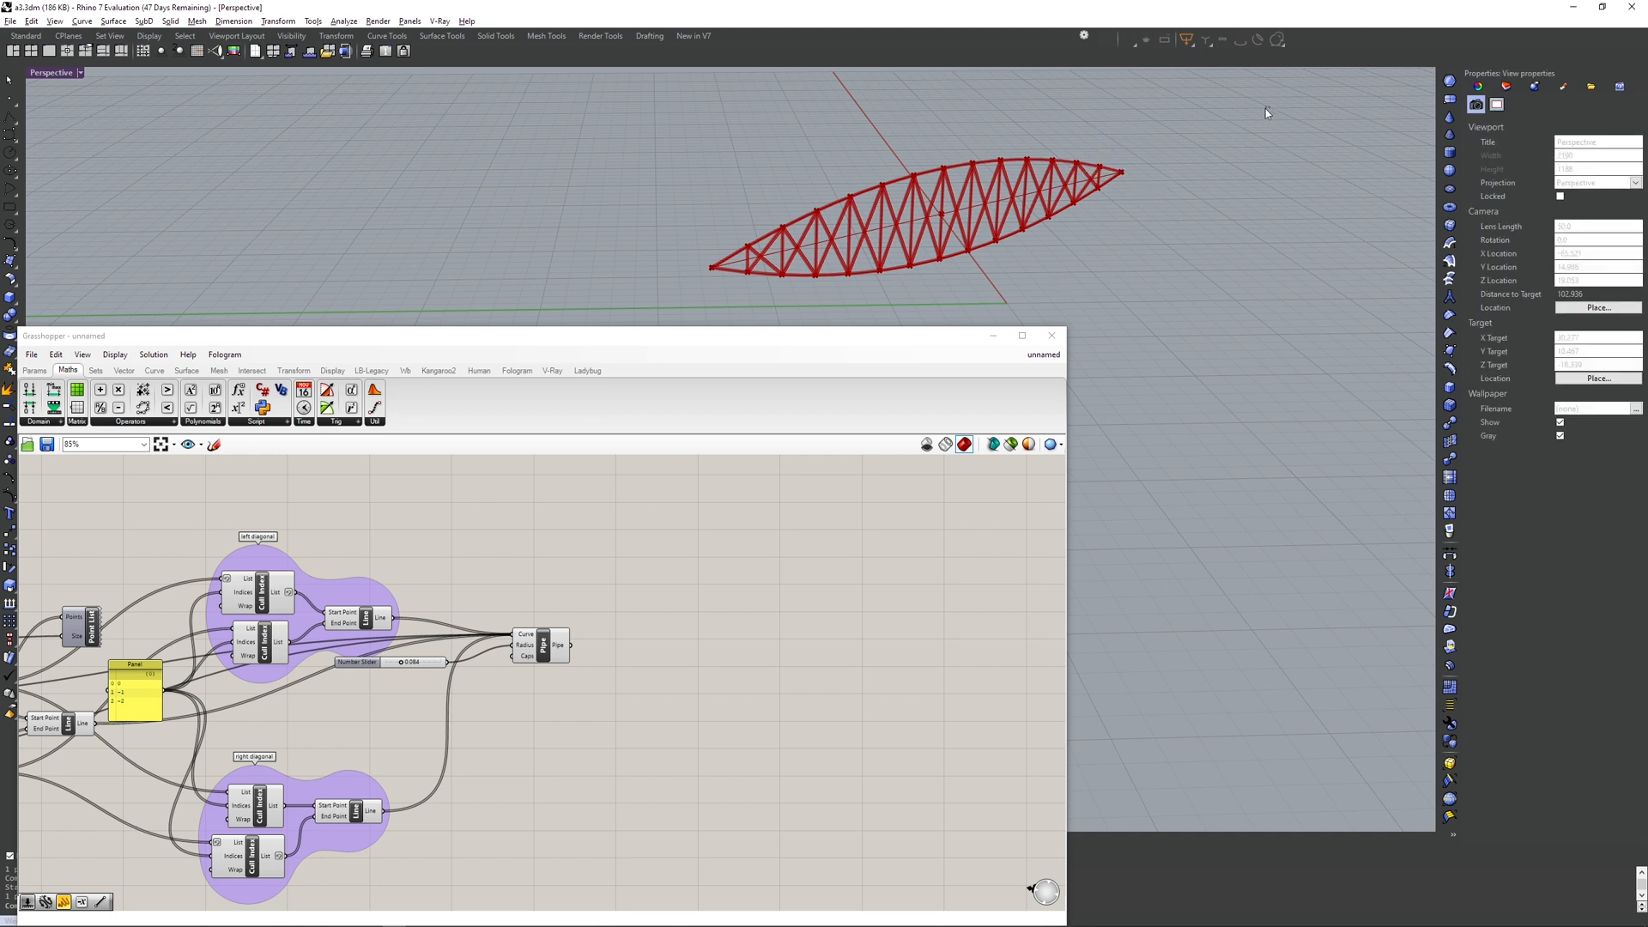
{"action": "left_click_drag", "start_coordinate": [1268, 105], "coordinate": [669, 296]}
{"action": "left_click", "coordinate": [1166, 278]}
{"action": "left_click_drag", "start_coordinate": [1159, 129], "coordinate": [1074, 190]}
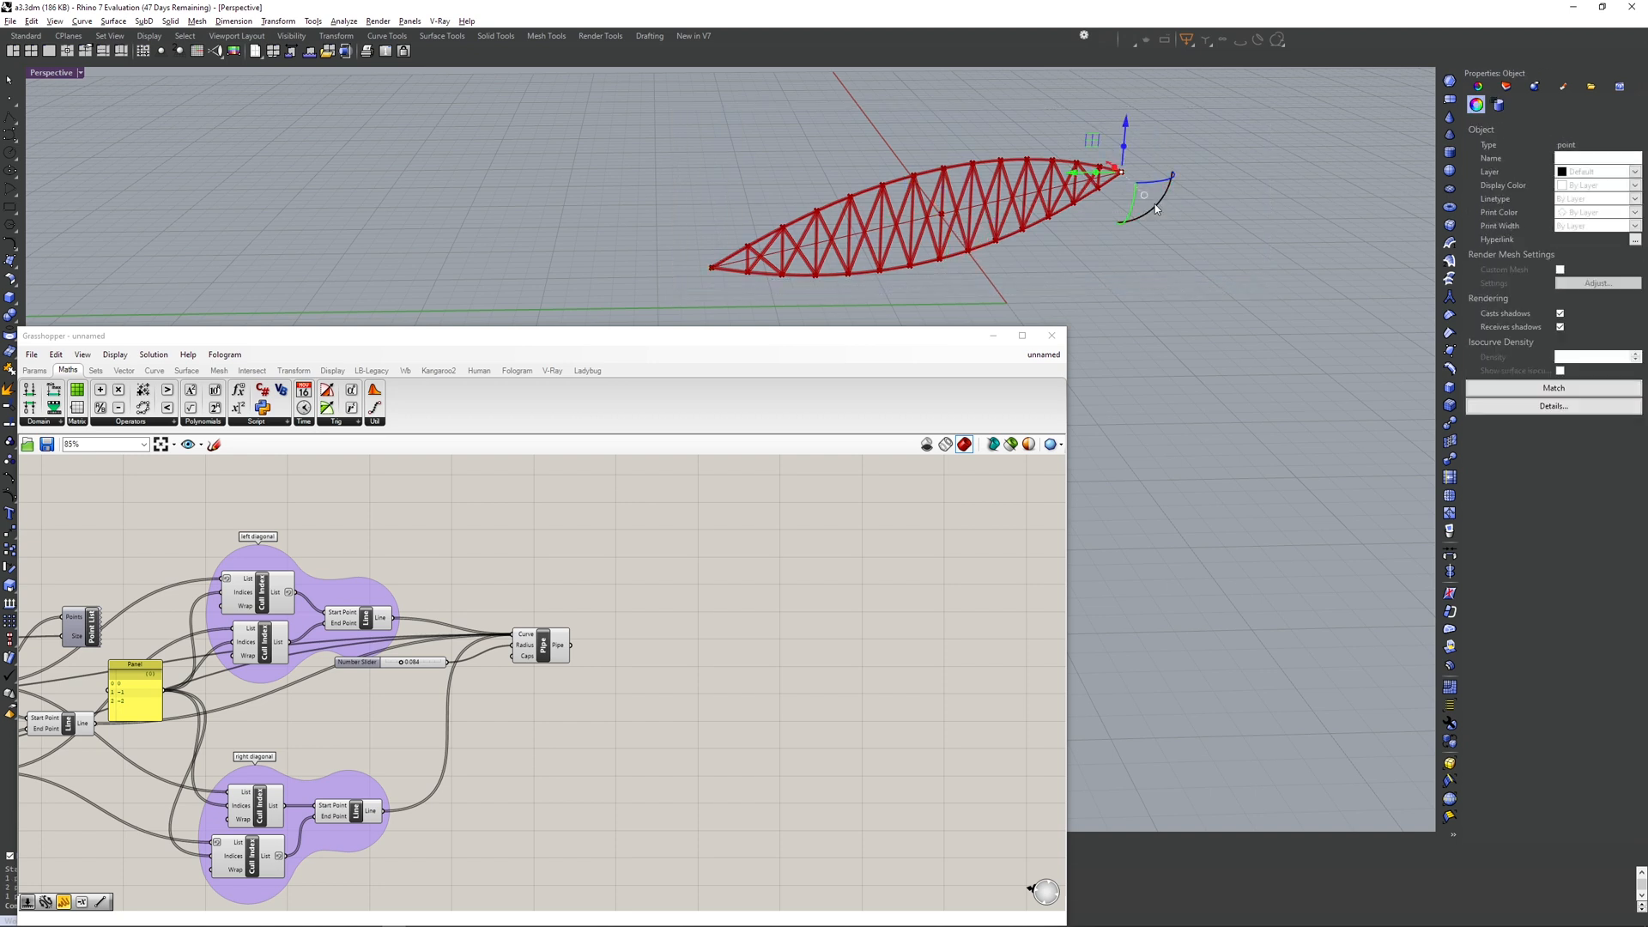
{"action": "left_click", "coordinate": [953, 143]}
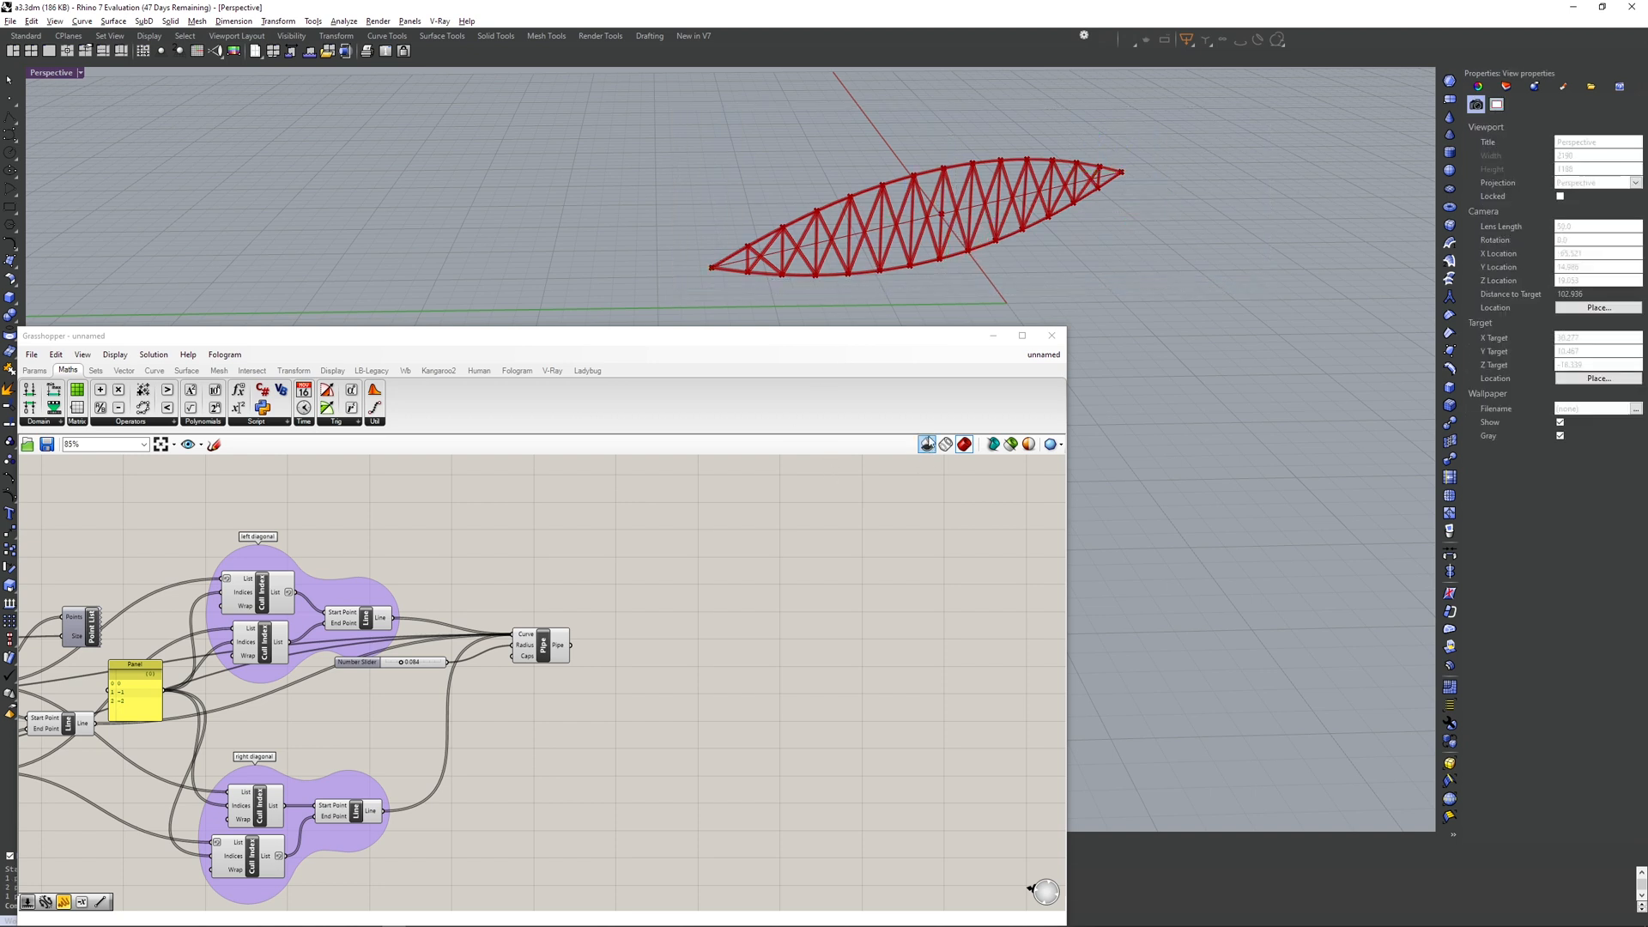
- Turn off all preview geometry and select the Pipe component to check its effect in the Rhino viewport
{"action": "left_click", "coordinate": [927, 445]}
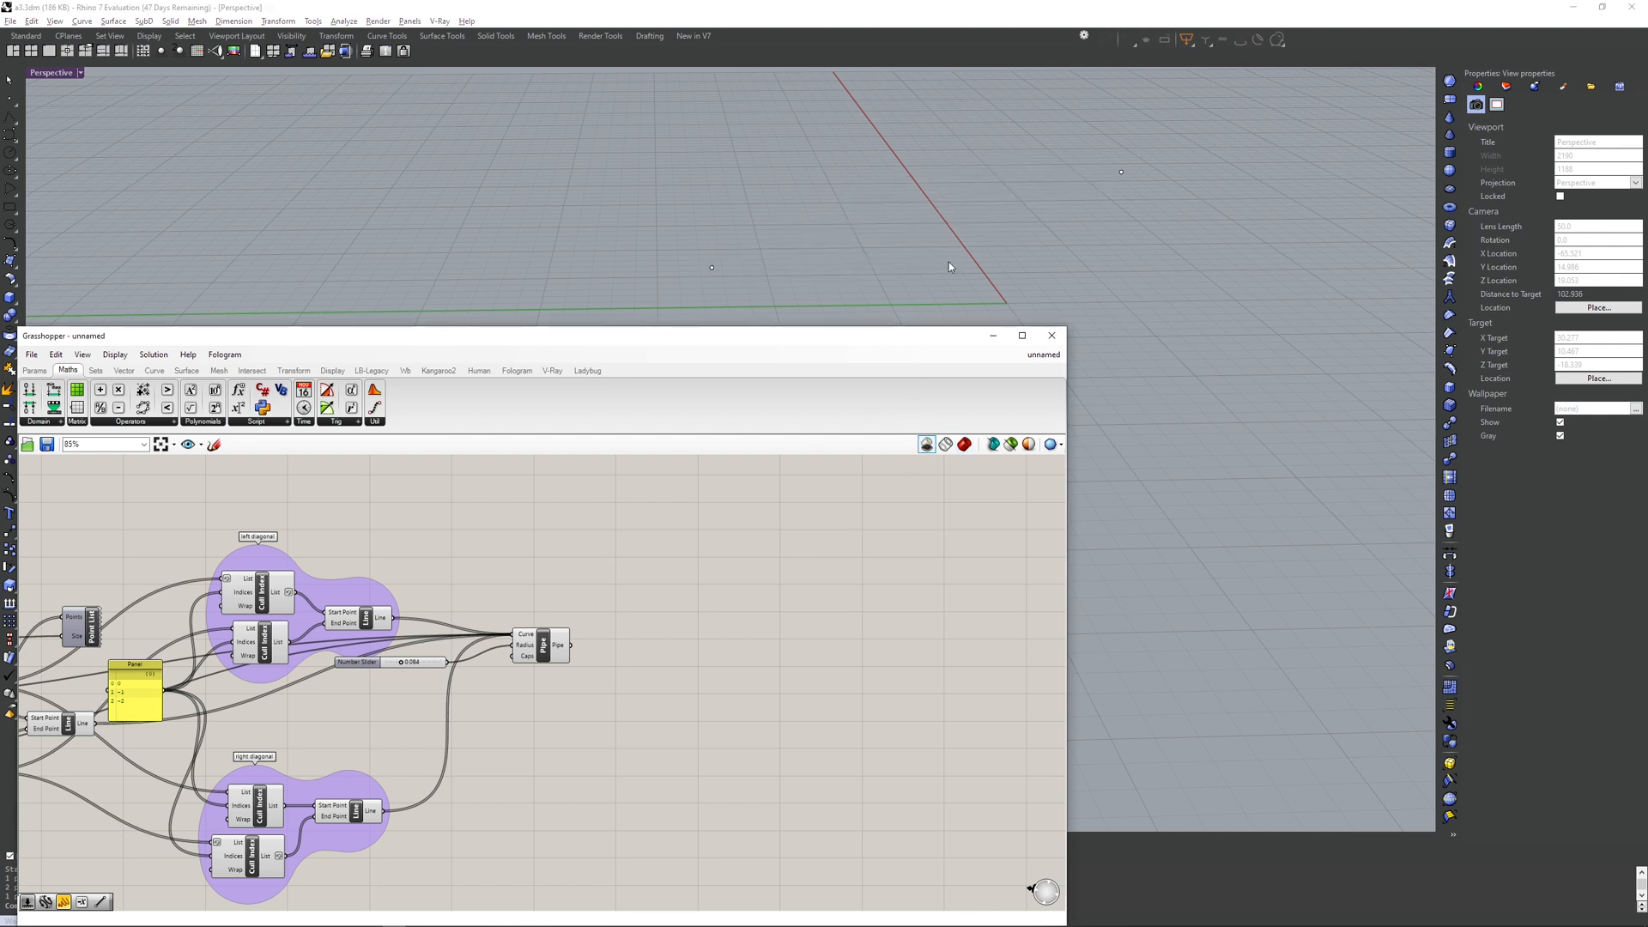
{"action": "left_click_drag", "start_coordinate": [992, 146], "coordinate": [980, 164]}
{"action": "right_click_drag", "start_coordinate": [652, 521], "coordinate": [749, 527]}
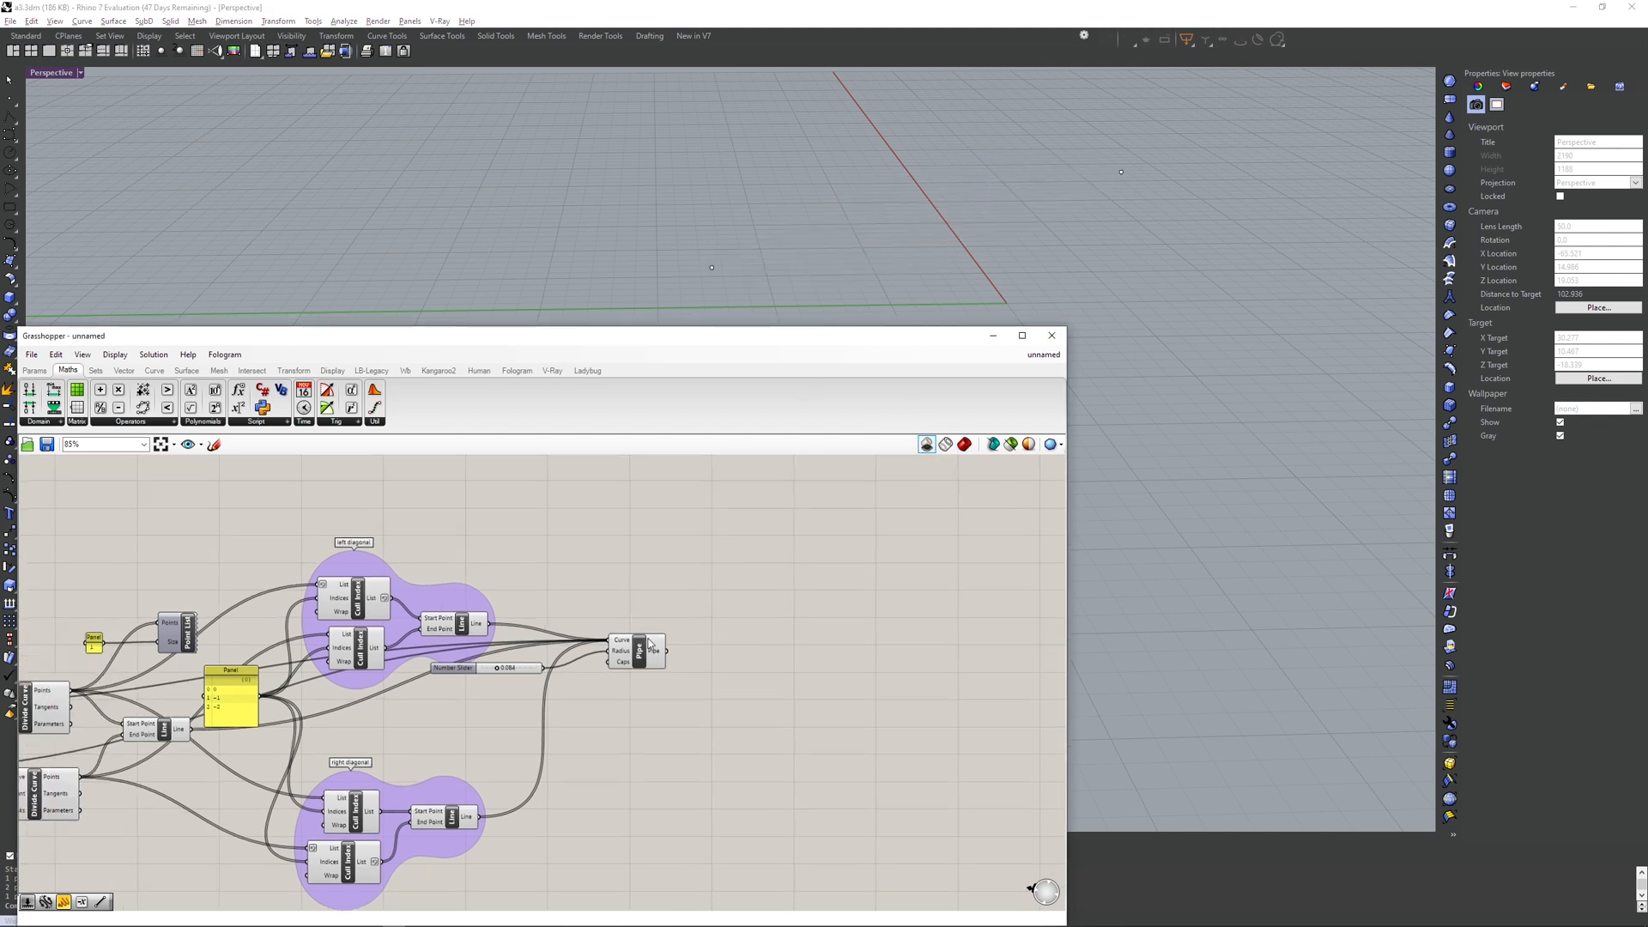
{"action": "left_click", "coordinate": [648, 638]}
{"action": "left_click", "coordinate": [684, 606]}
{"action": "left_click_drag", "start_coordinate": [691, 593], "coordinate": [637, 648]}
{"action": "left_click", "coordinate": [986, 251]}
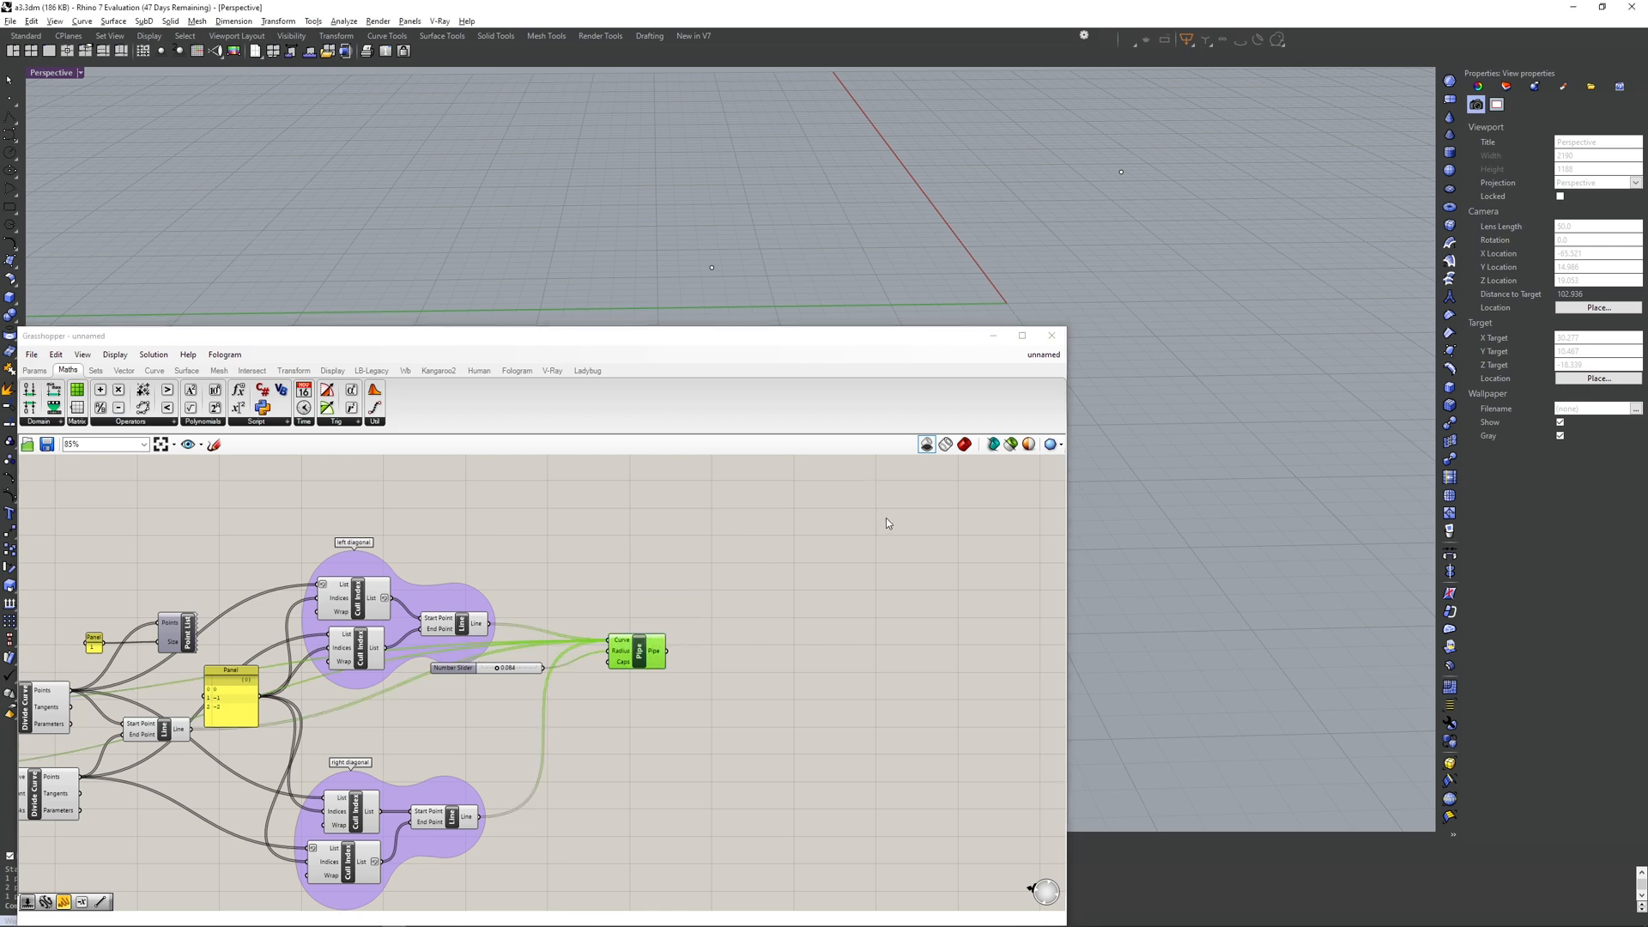
{"action": "left_click", "coordinate": [887, 520]}
- Compare the truss in wireframe preview and in shaded preview, leaving shaded preview active
{"action": "left_click", "coordinate": [945, 444]}
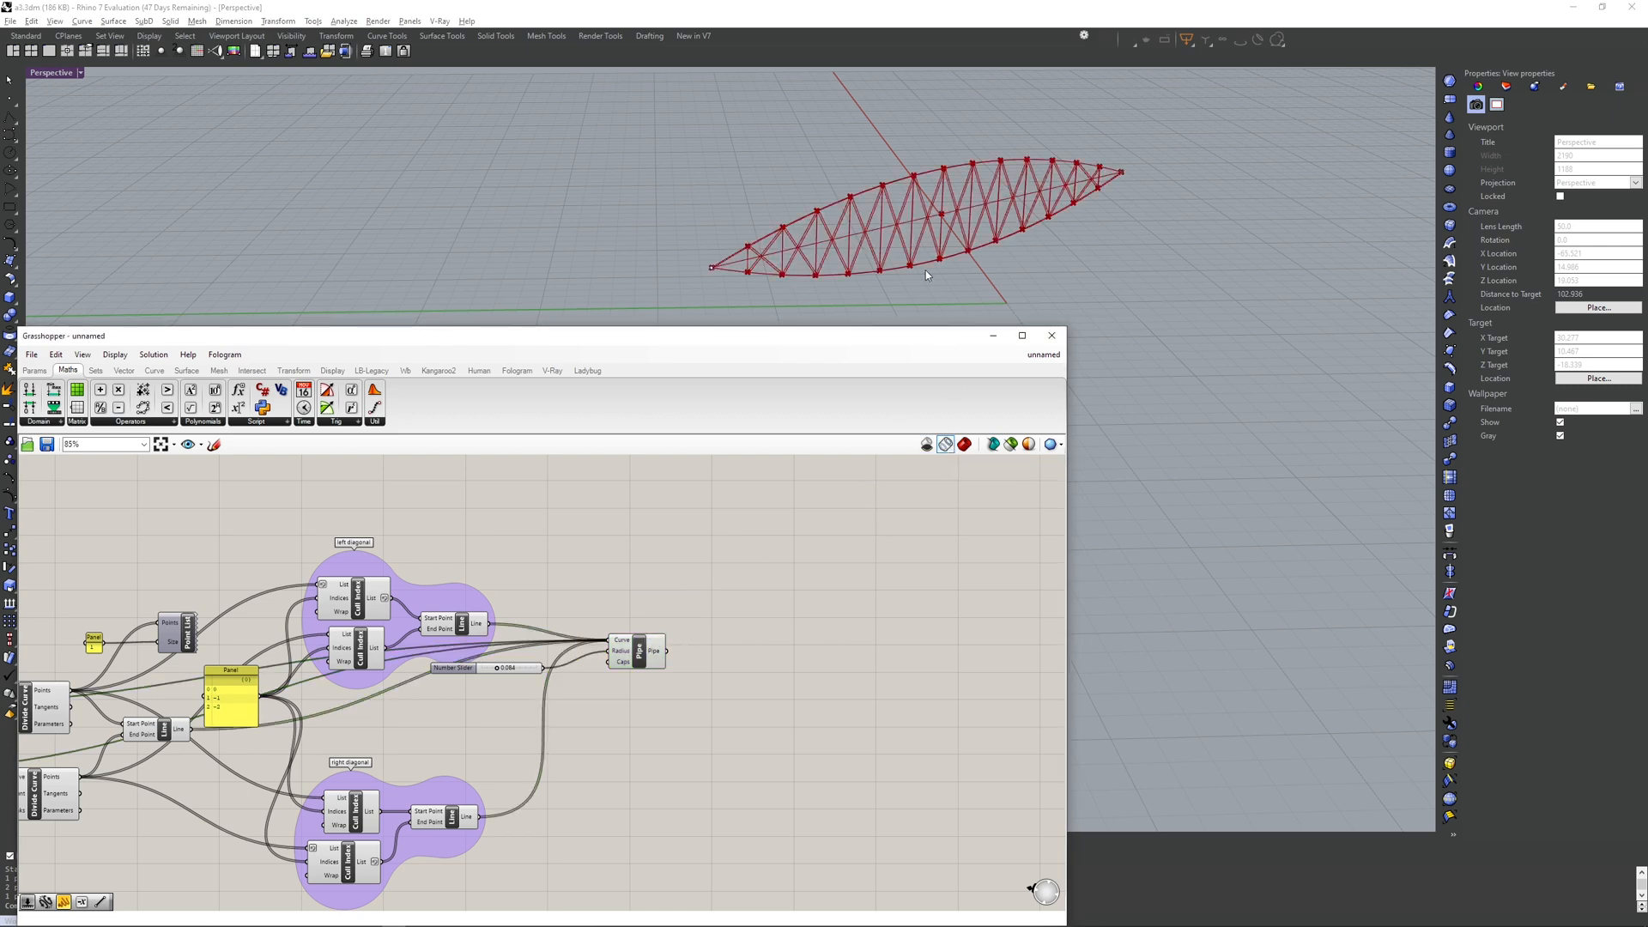
{"action": "scroll", "coordinate": [926, 270], "scroll_direction": "up", "scroll_amount": 5}
{"action": "mouse_move", "coordinate": [909, 224]}
{"action": "right_mouse_down"}
{"action": "mouse_move", "coordinate": [954, 233]}
{"action": "mouse_move", "coordinate": [898, 401]}
{"action": "right_mouse_up"}
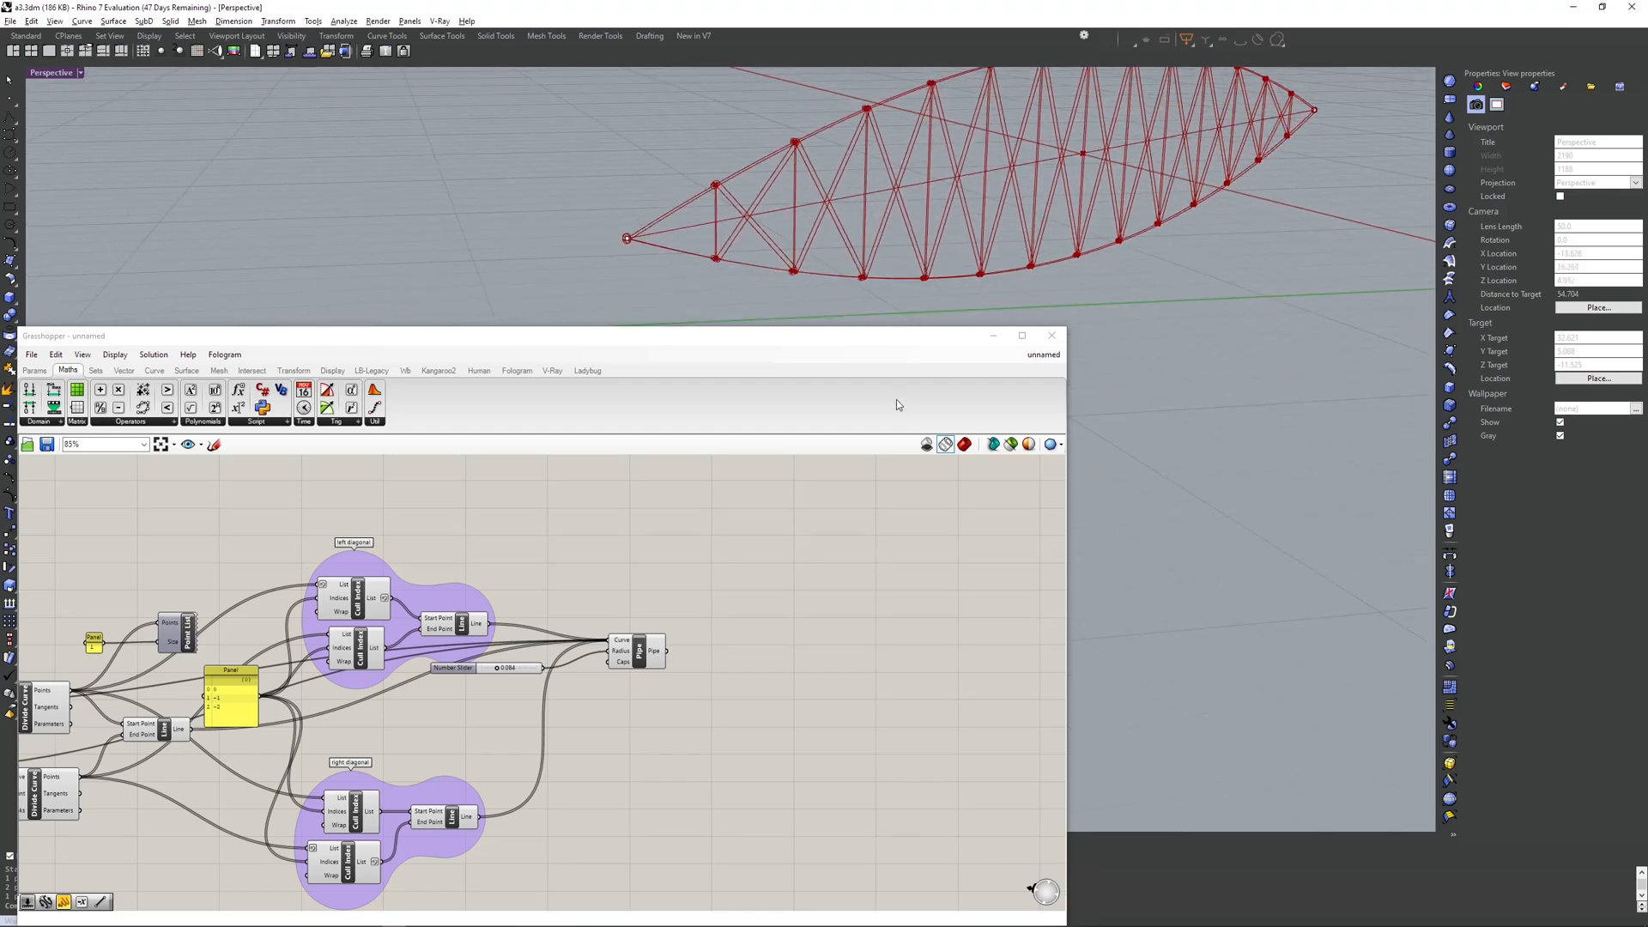
{"action": "left_click", "coordinate": [964, 443]}
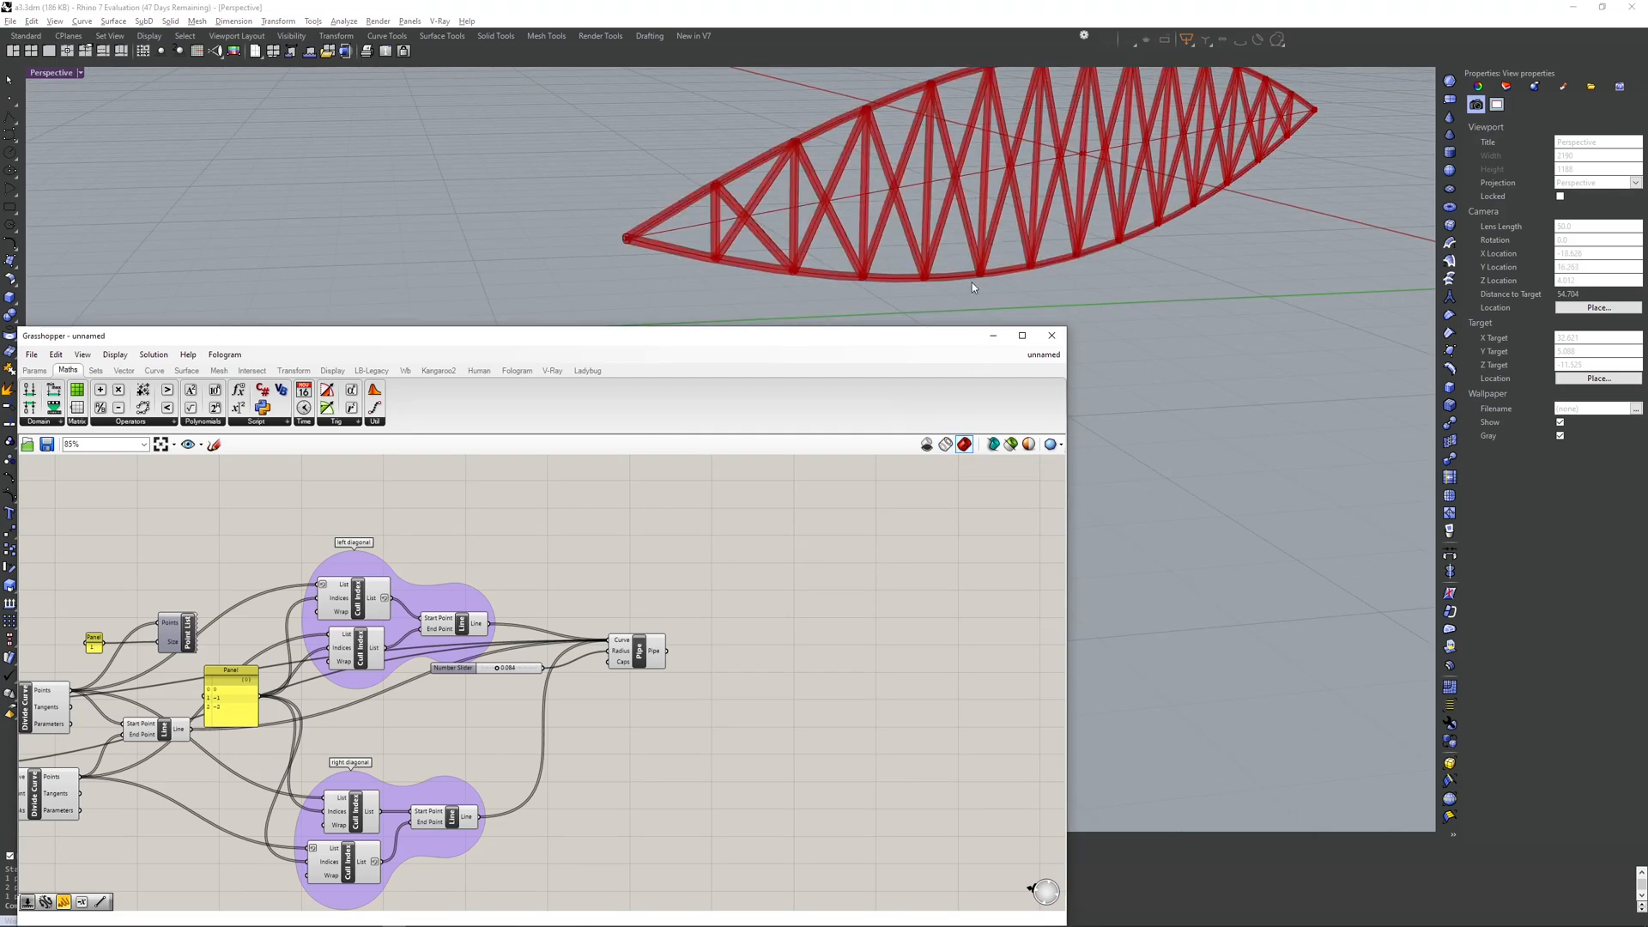
{"action": "scroll", "coordinate": [1032, 241], "scroll_direction": "down", "scroll_amount": 4}
{"action": "right_click_drag", "start_coordinate": [1032, 241], "coordinate": [972, 235]}
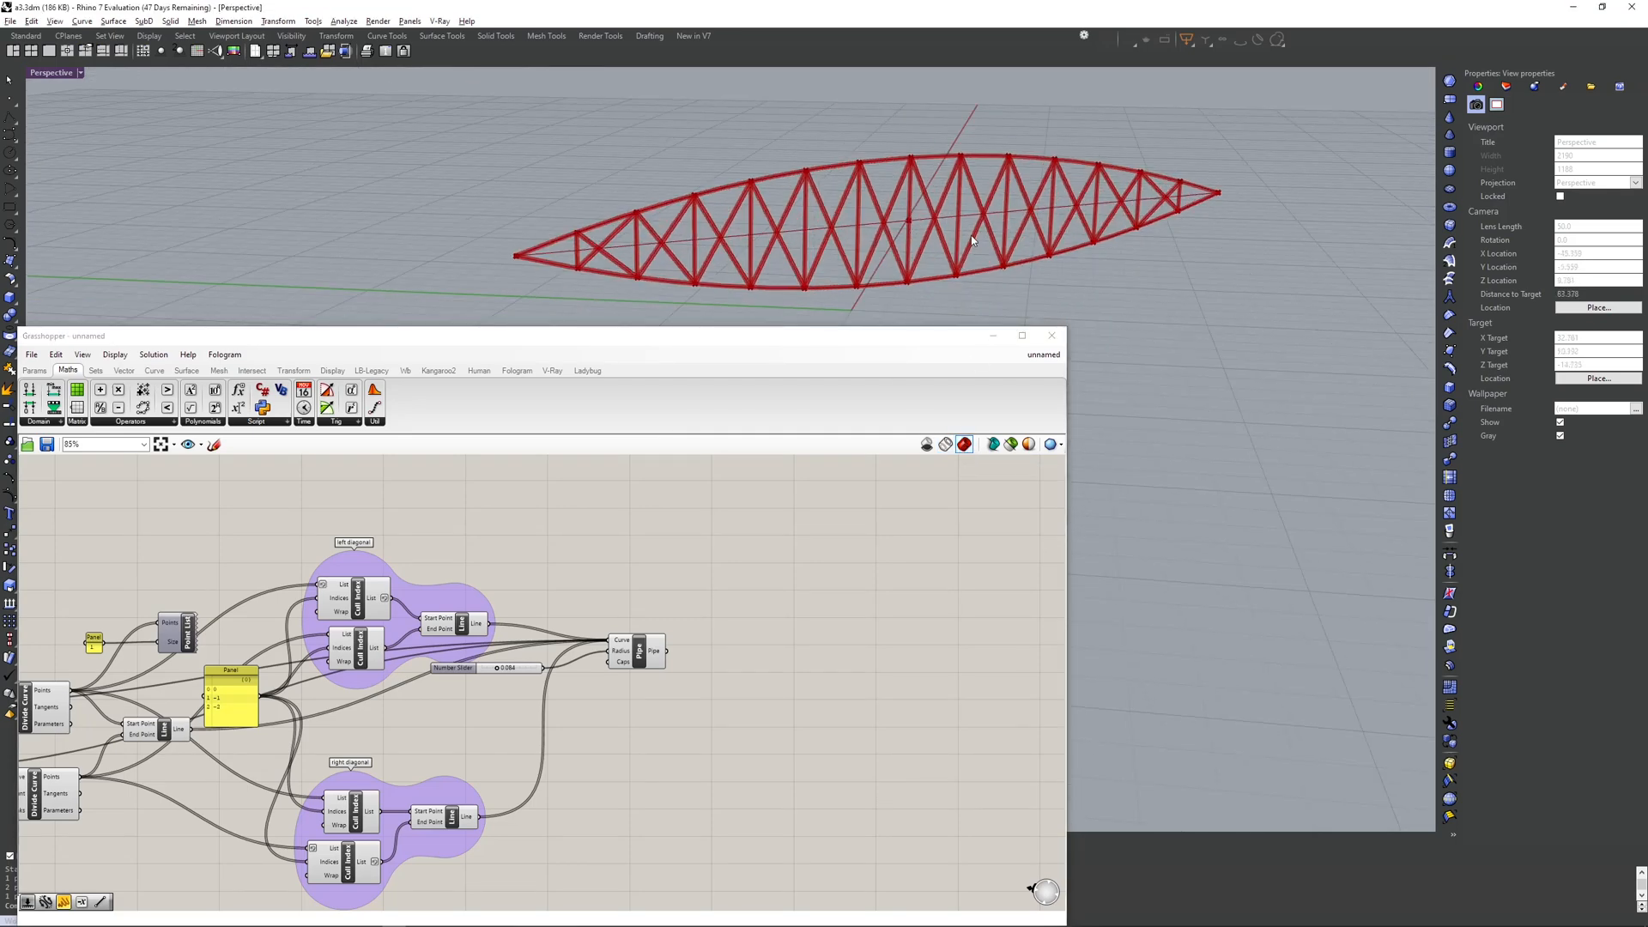
- Draw a preview boundary on the canvas around the left and right diagonal groups to filter the displayed geometry
{"action": "left_click", "coordinate": [993, 449]}
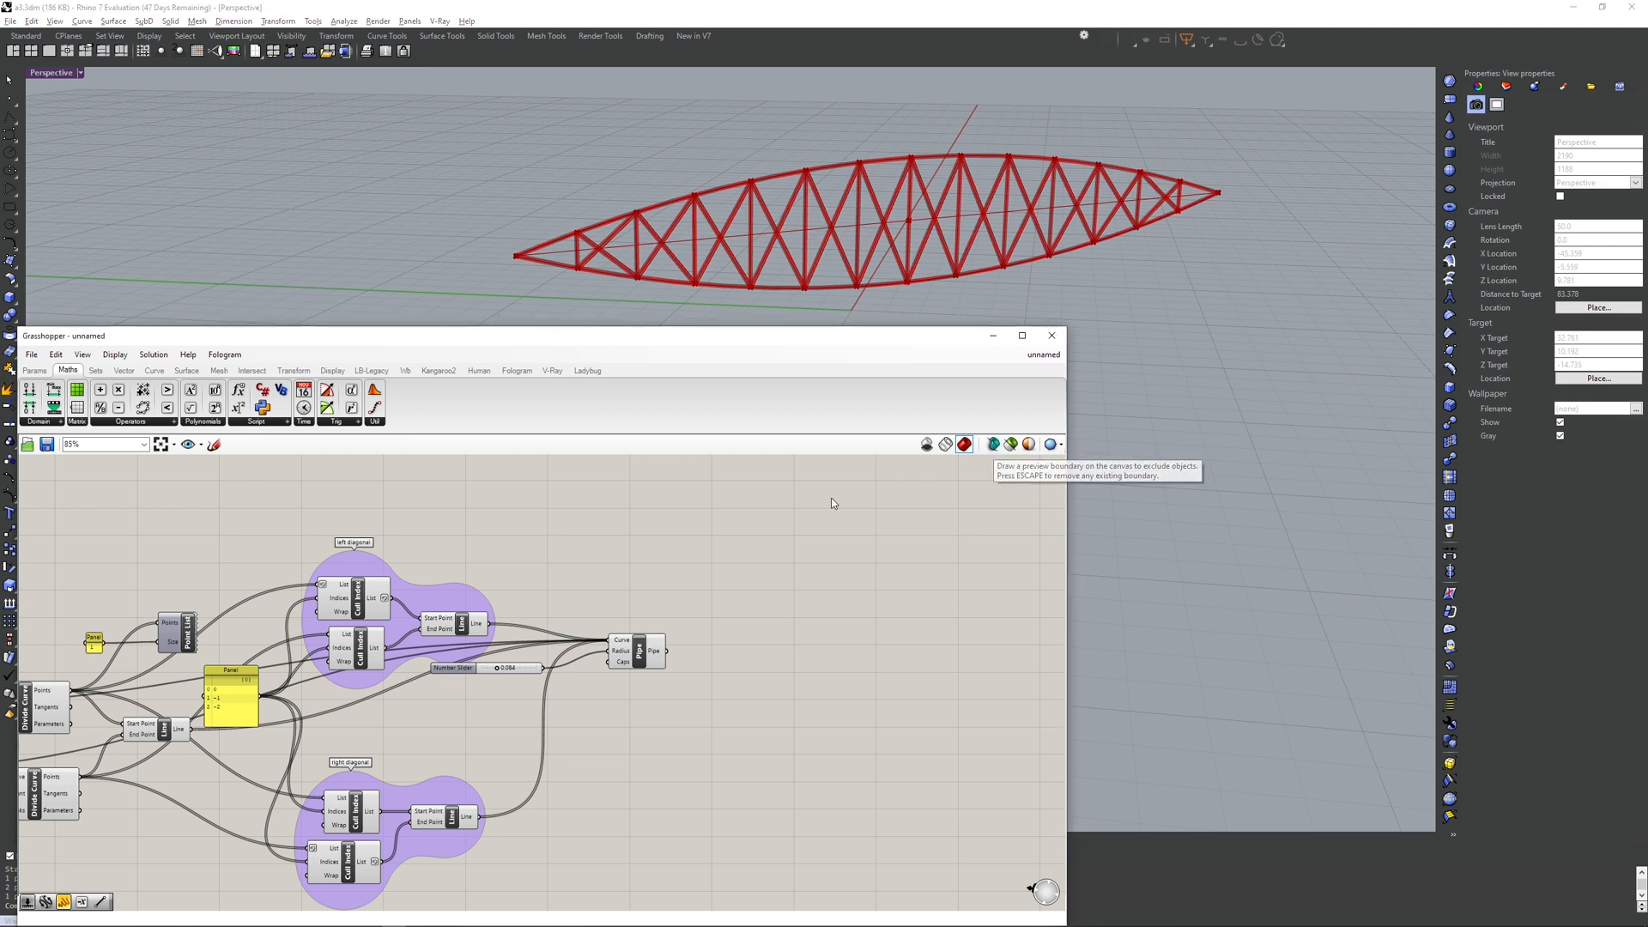
{"action": "left_click", "coordinate": [993, 444]}
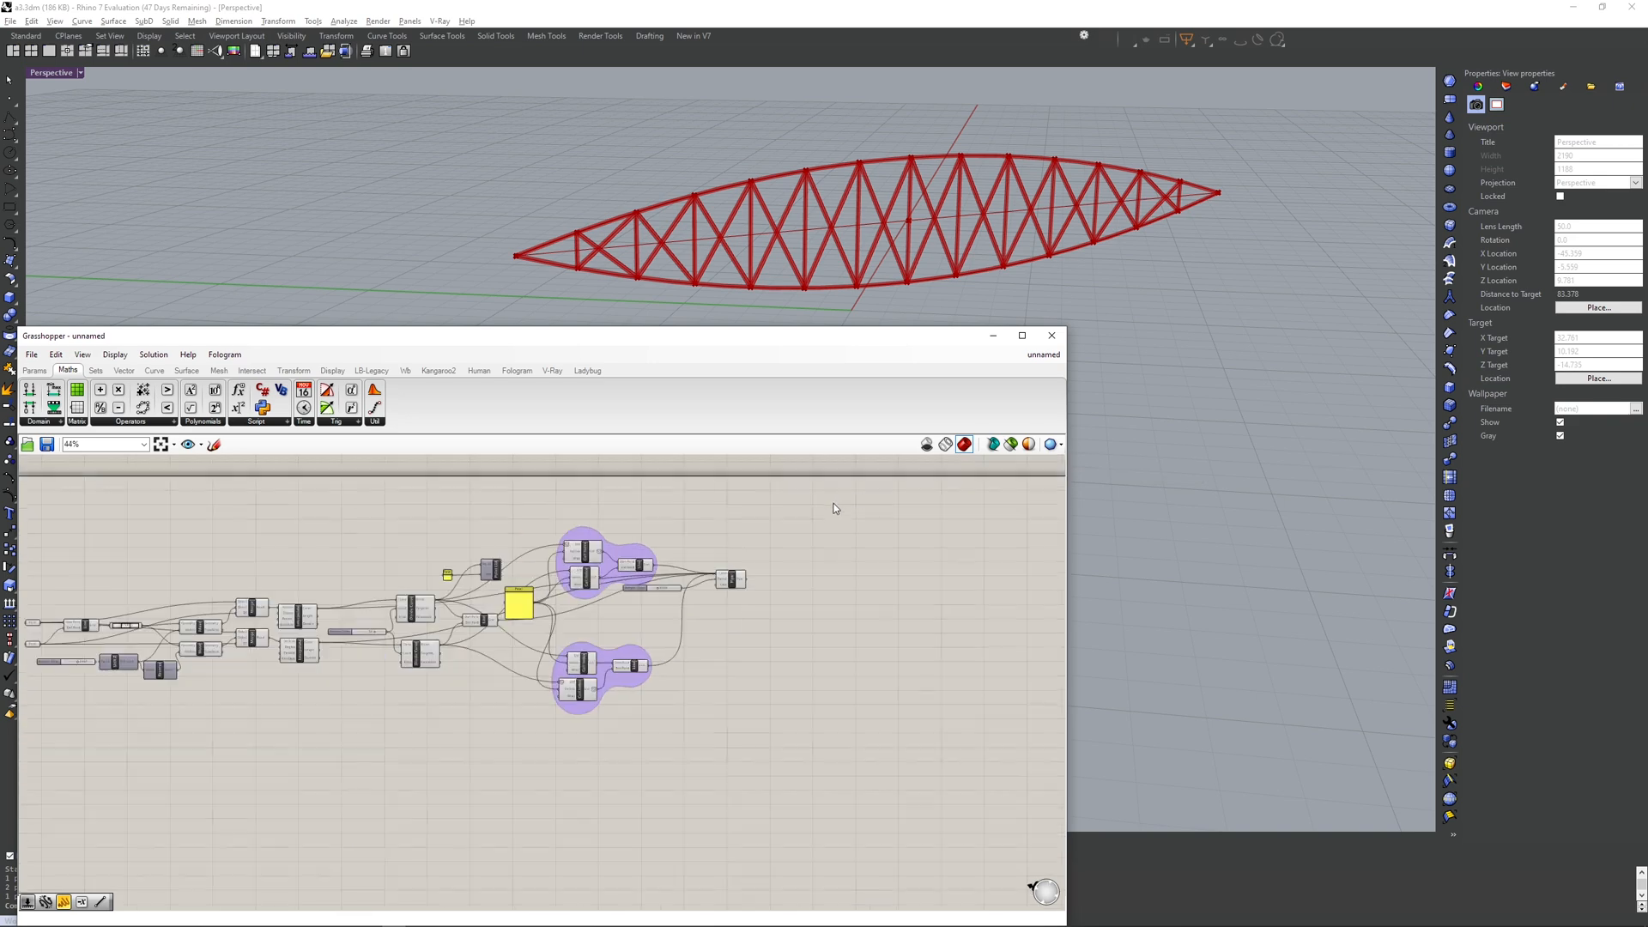
{"action": "scroll", "coordinate": [835, 545], "scroll_direction": "down", "scroll_amount": 3}
{"action": "right_click_drag", "start_coordinate": [835, 544], "coordinate": [927, 534]}
{"action": "left_click_drag", "start_coordinate": [733, 508], "coordinate": [627, 633]}
{"action": "left_click", "coordinate": [993, 444]}
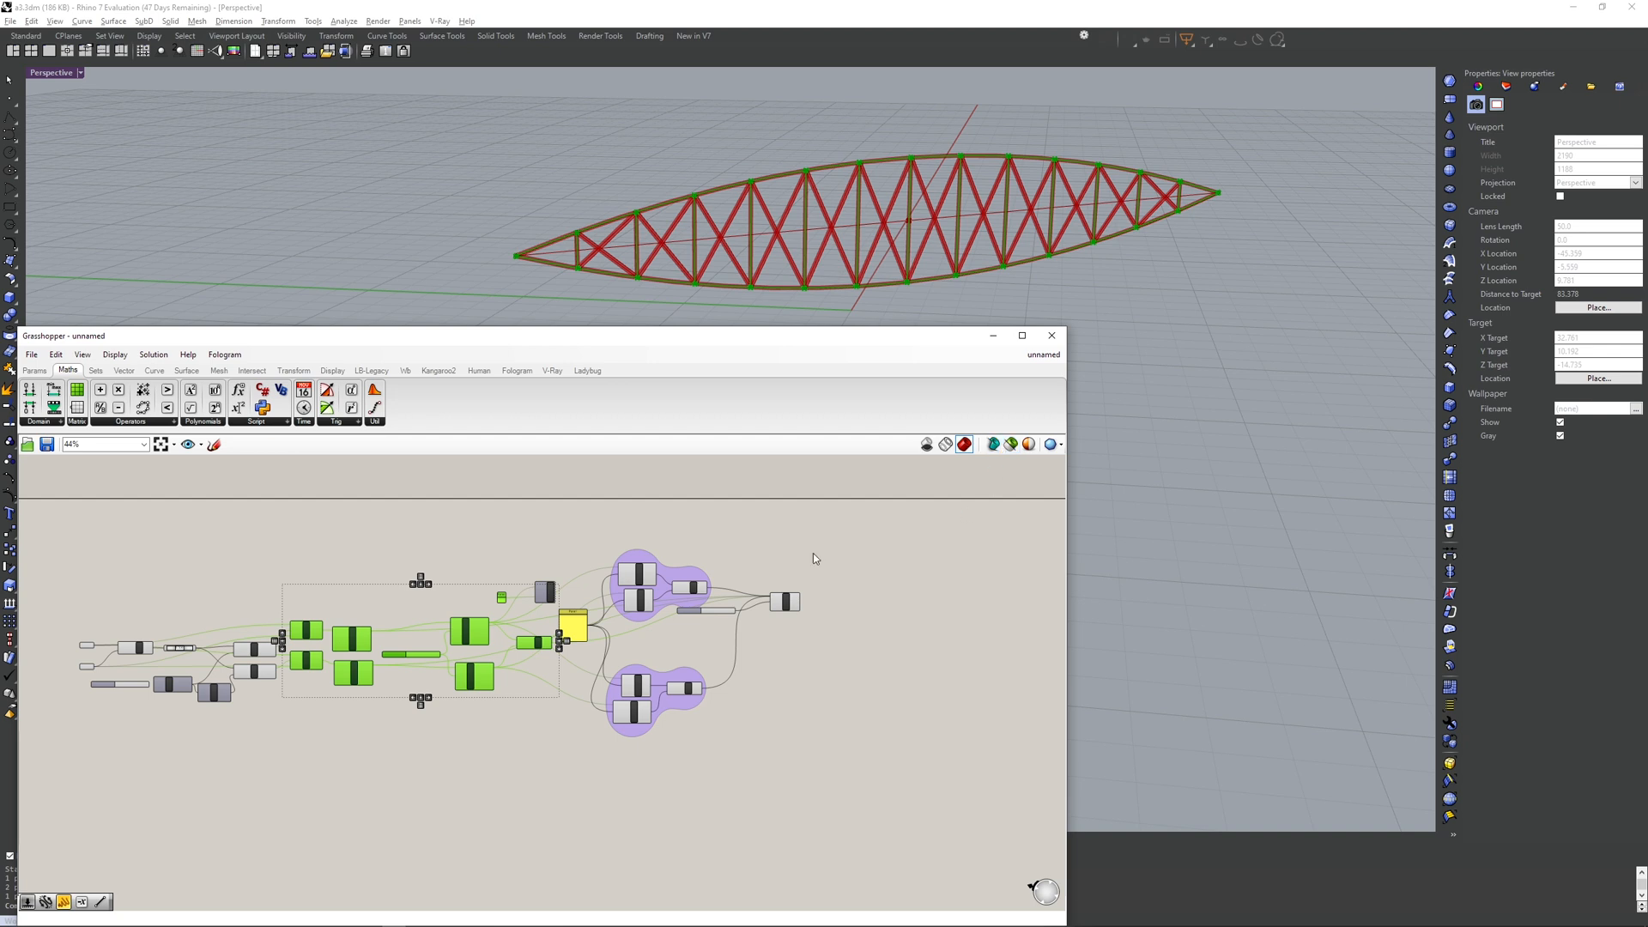
{"action": "mouse_move", "coordinate": [806, 504]}
{"action": "left_mouse_down"}
{"action": "mouse_move", "coordinate": [687, 645]}
{"action": "mouse_move", "coordinate": [711, 506]}
{"action": "mouse_move", "coordinate": [618, 680]}
{"action": "left_mouse_up"}
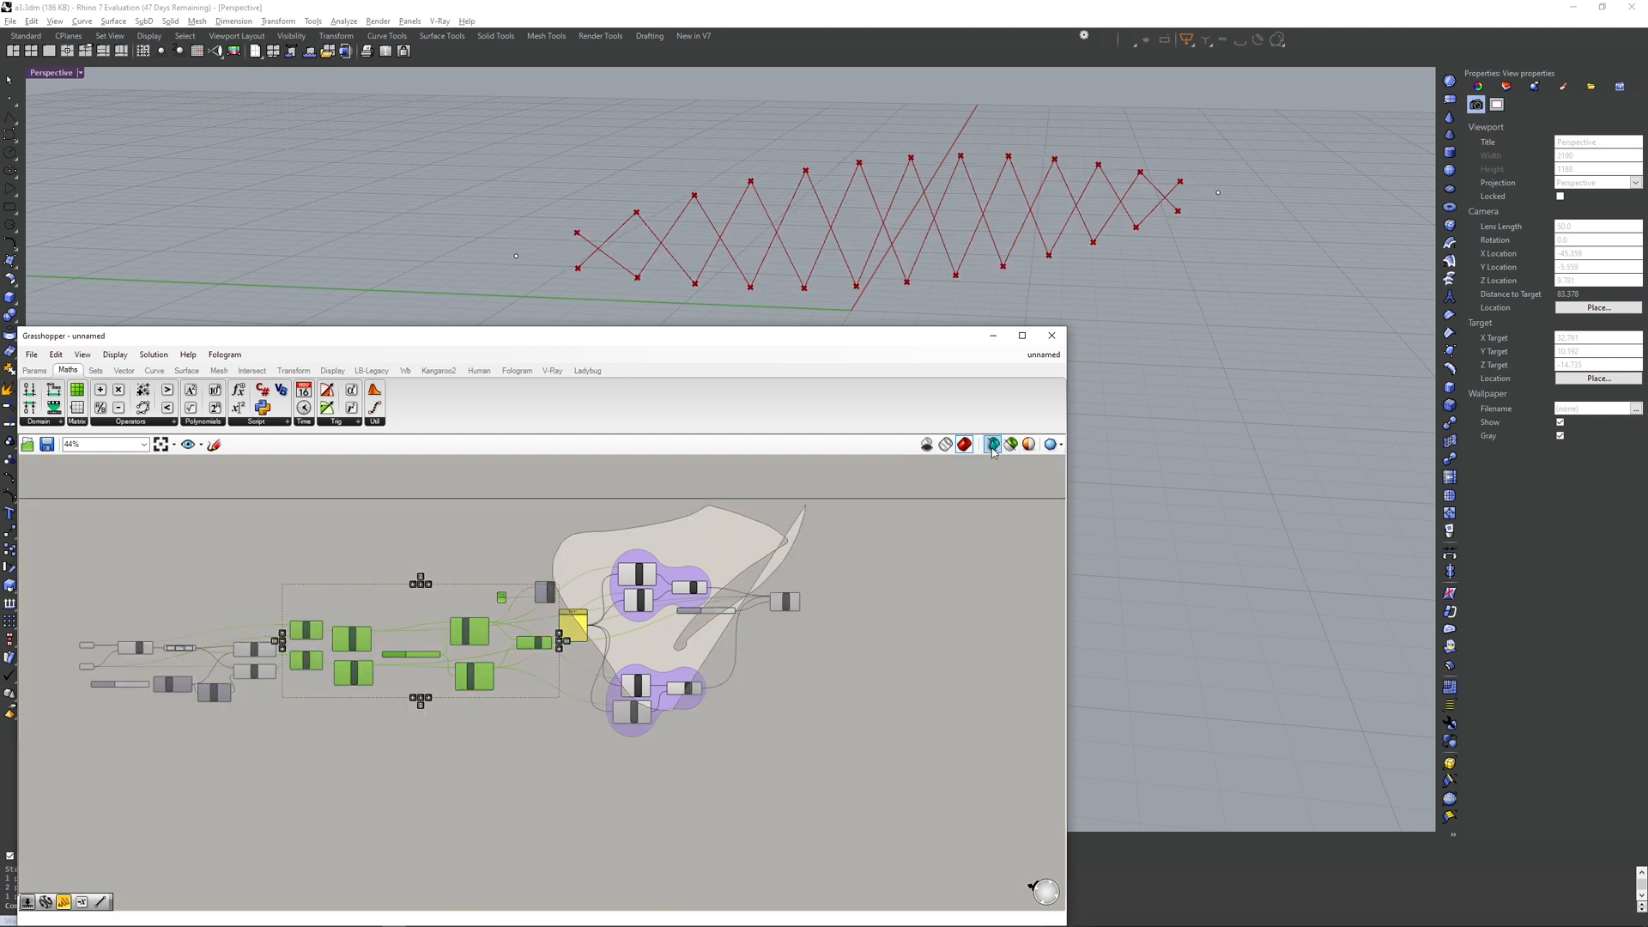
- Inspect which components the preview boundary encloses and remove the boundary
{"action": "scroll", "coordinate": [644, 599], "scroll_direction": "up", "scroll_amount": 4}
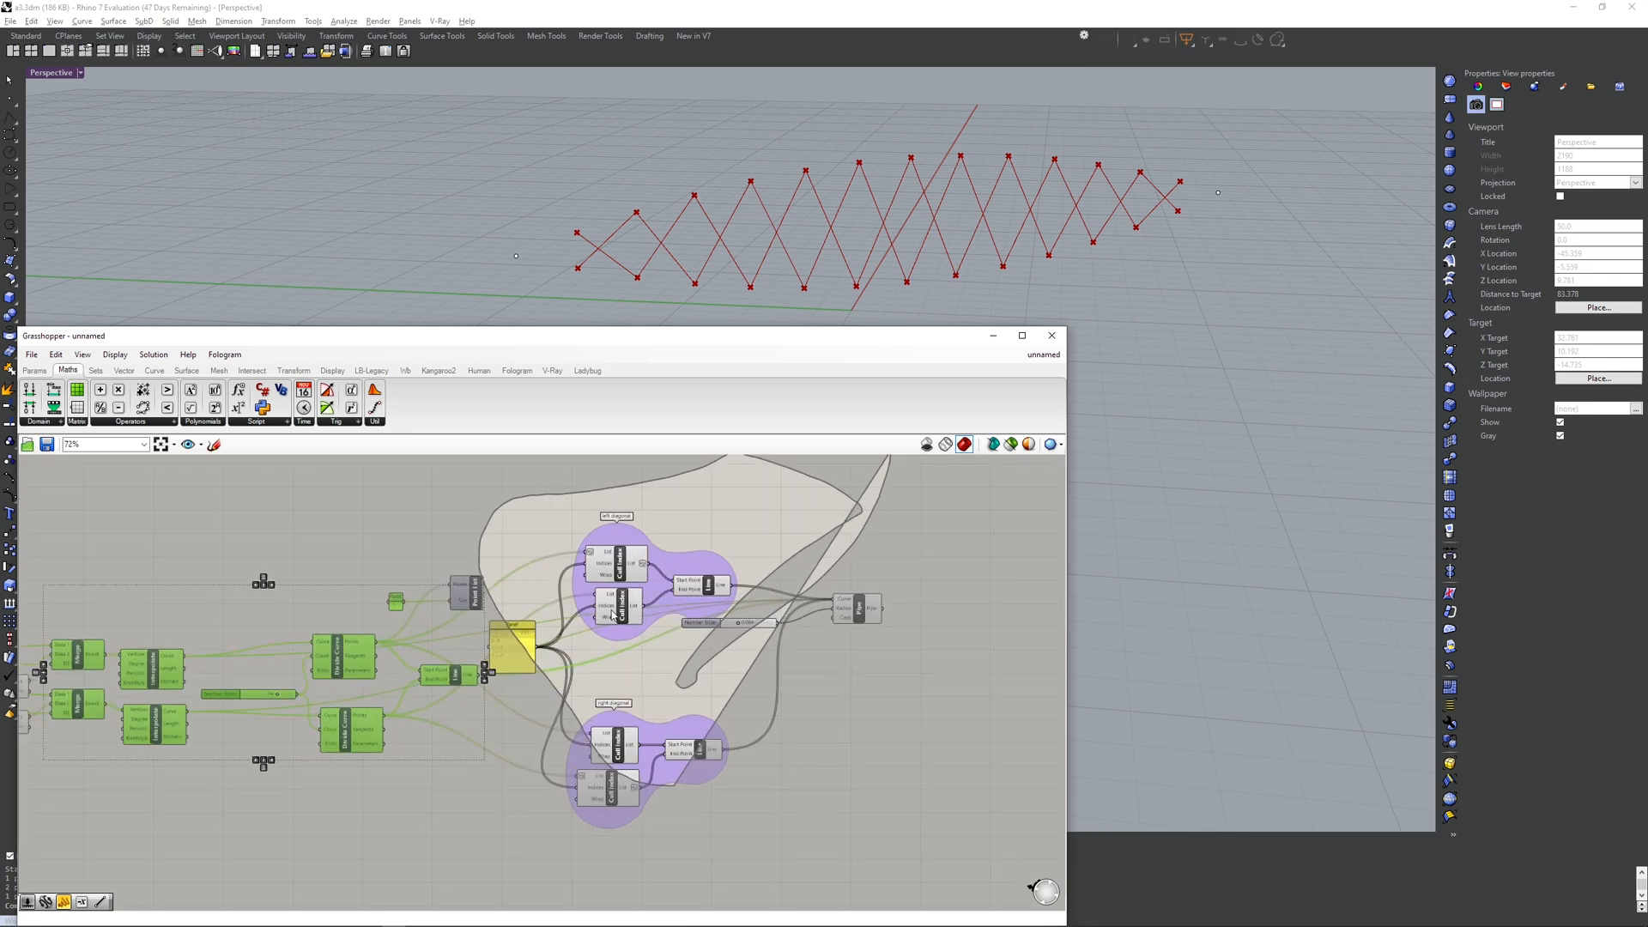
{"action": "scroll", "coordinate": [635, 600], "scroll_direction": "down", "scroll_amount": 4}
{"action": "scroll", "coordinate": [635, 600], "scroll_direction": "down", "scroll_amount": 1}
{"action": "scroll", "coordinate": [773, 496], "scroll_direction": "up", "scroll_amount": 3}
{"action": "right_click_drag", "start_coordinate": [635, 600], "coordinate": [843, 590]}
{"action": "left_click", "coordinate": [621, 671]}
{"action": "left_click", "coordinate": [992, 445]}
{"action": "mouse_move", "coordinate": [605, 525]}
{"action": "left_mouse_down"}
{"action": "mouse_move", "coordinate": [592, 543]}
{"action": "mouse_move", "coordinate": [692, 673]}
{"action": "mouse_move", "coordinate": [652, 527]}
{"action": "mouse_move", "coordinate": [708, 543]}
{"action": "left_mouse_up"}
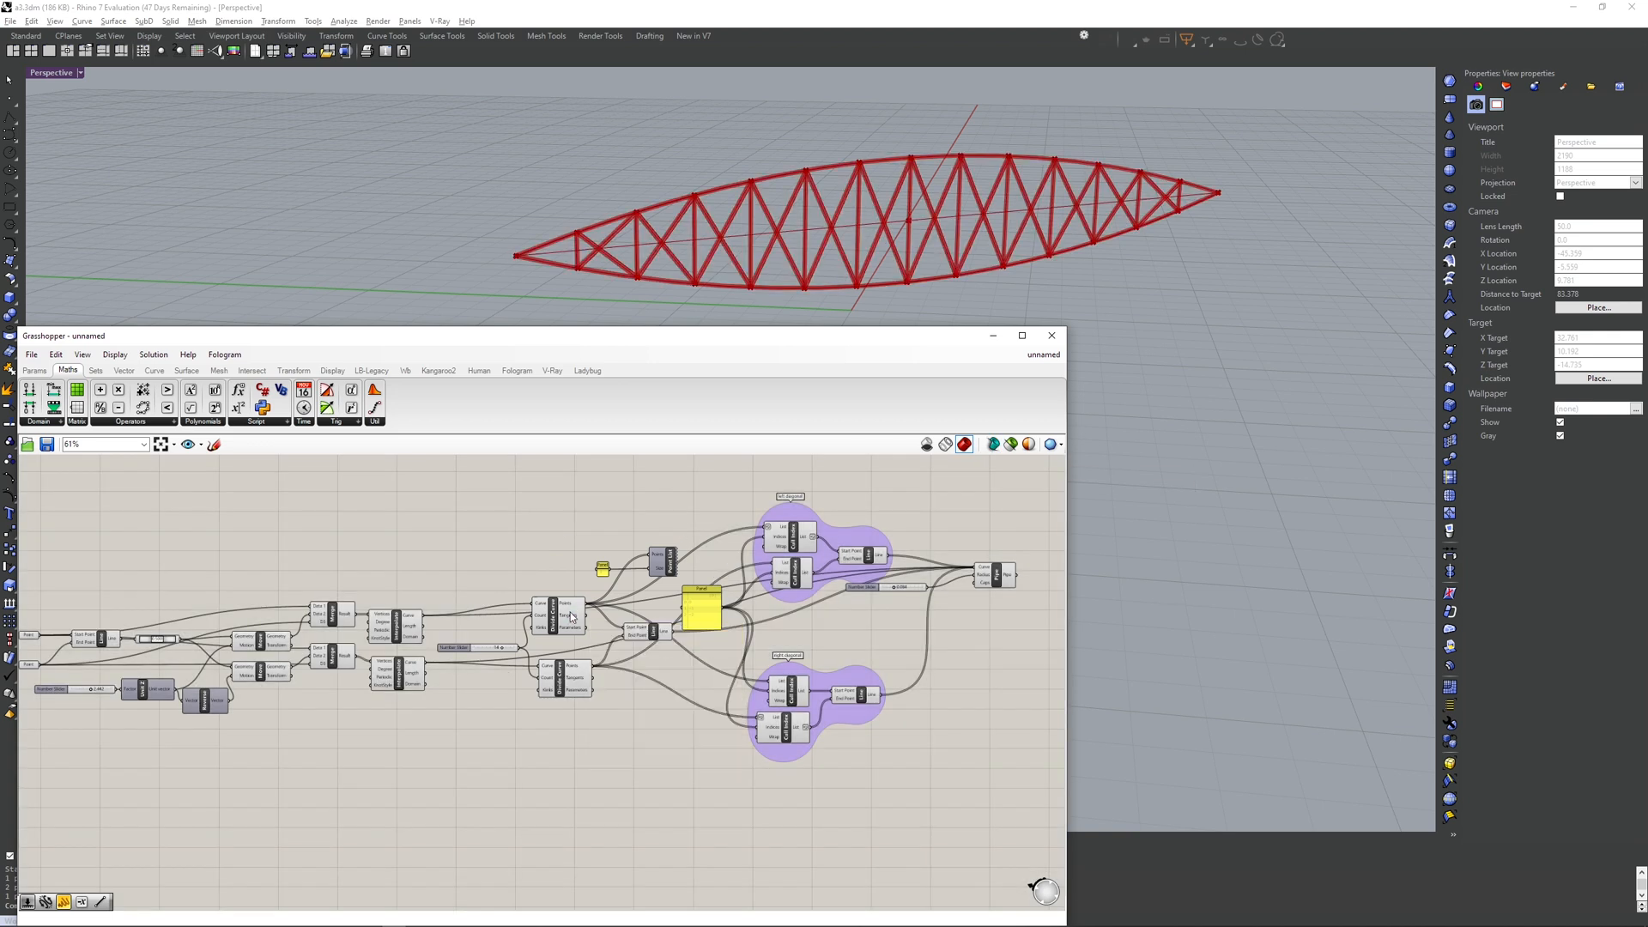
- Examine the geometry highlighted by the two Divide Curve components, the Point List and the vertical-member Line component
{"action": "left_click", "coordinate": [572, 621]}
{"action": "left_click", "coordinate": [569, 675]}
{"action": "left_click", "coordinate": [570, 623]}
{"action": "left_click", "coordinate": [568, 674]}
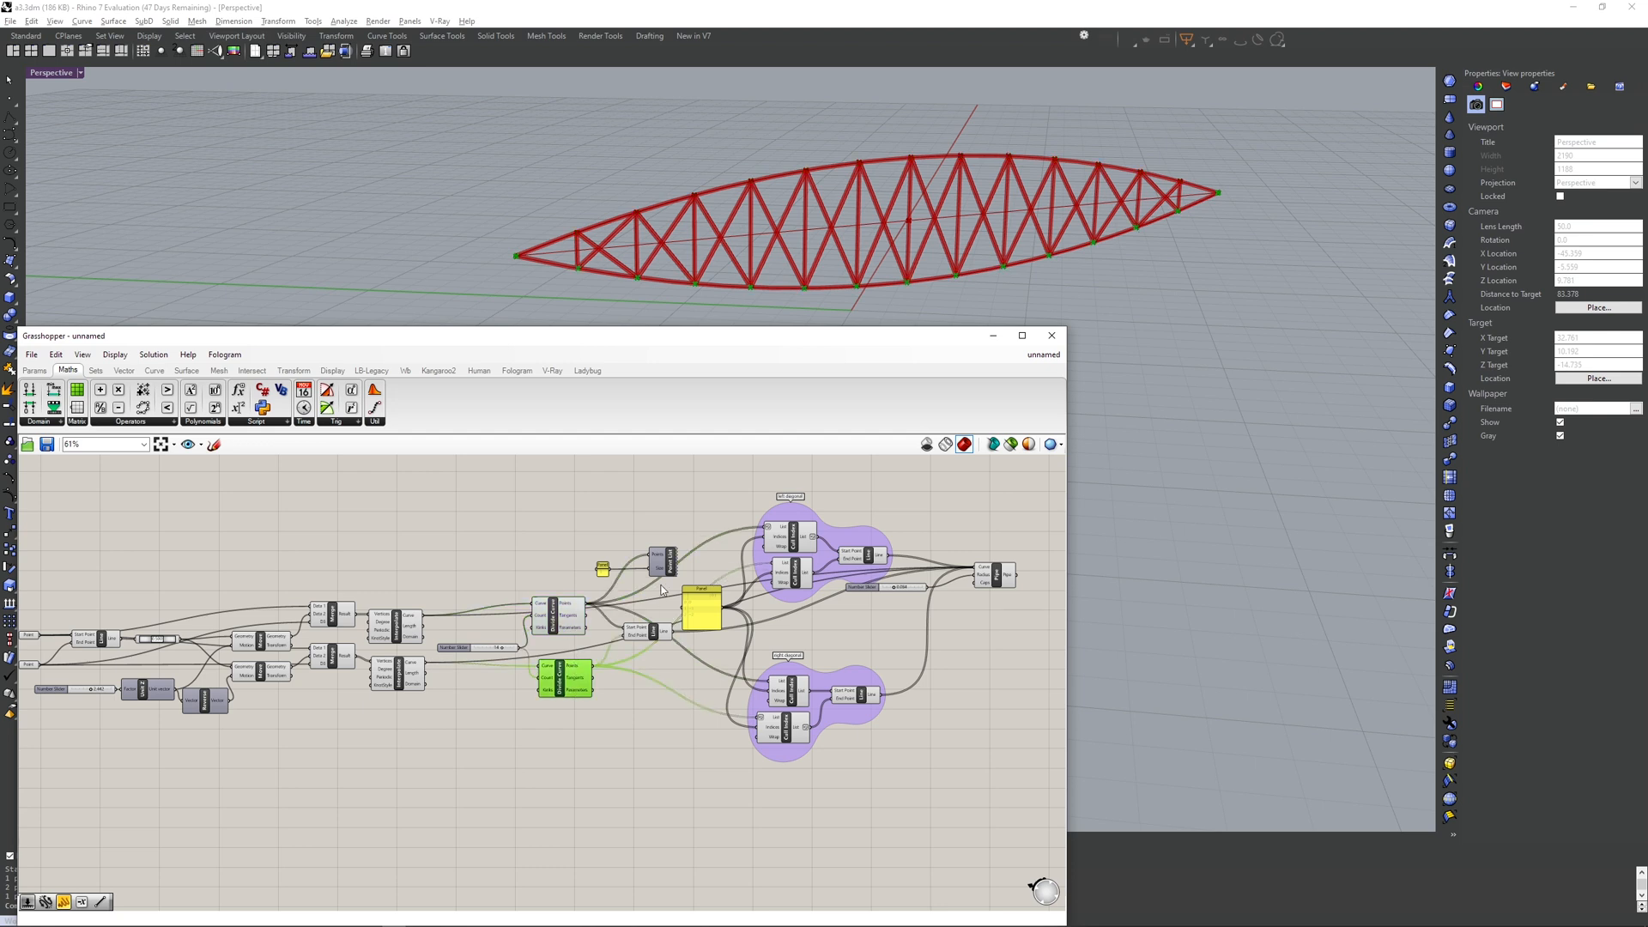
{"action": "left_click", "coordinate": [659, 616]}
{"action": "left_click", "coordinate": [670, 558]}
{"action": "left_click", "coordinate": [650, 637]}
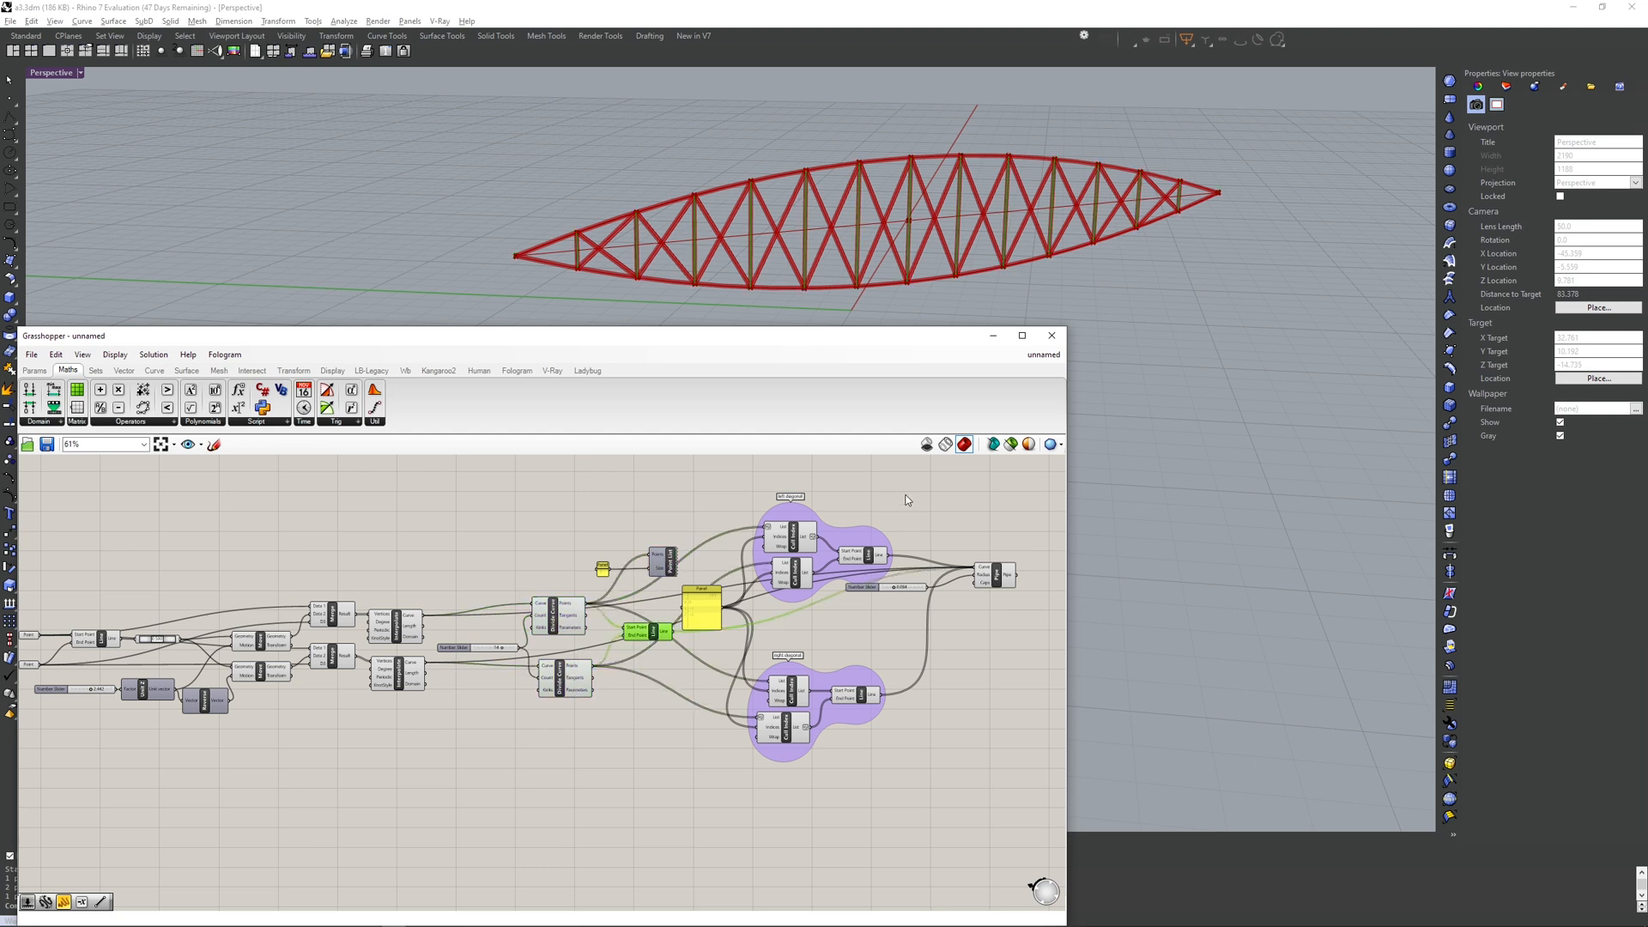
{"action": "left_click", "coordinate": [906, 496]}
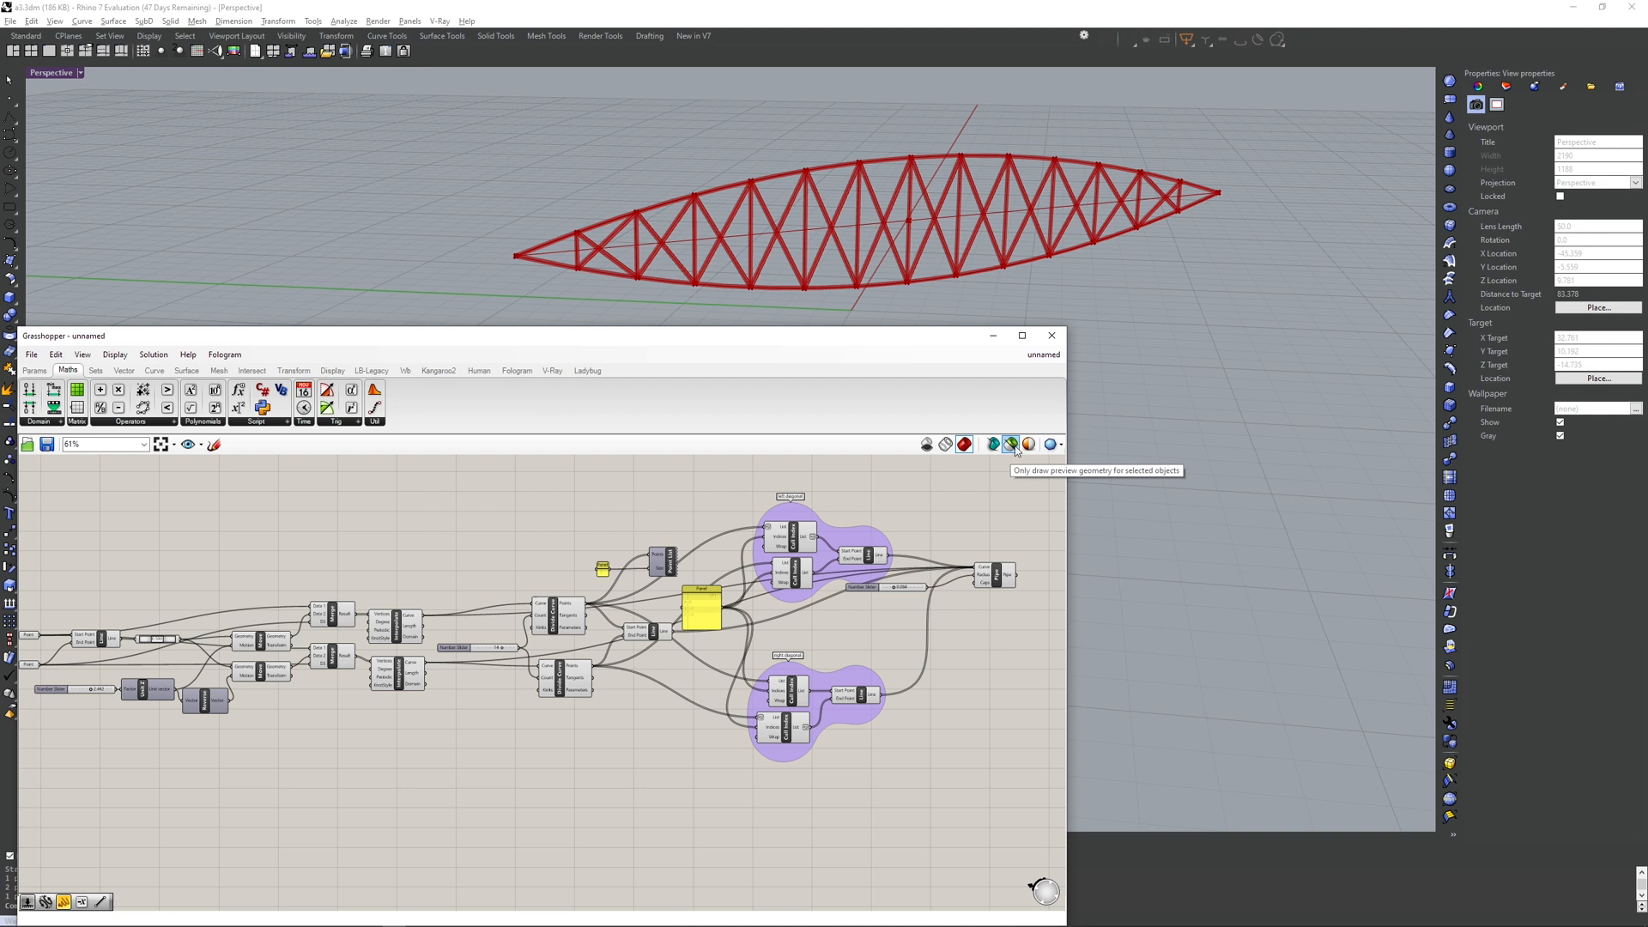
- Restrict the preview to selected objects and inspect the left diagonal Cull Index components and the Pipe component
{"action": "left_click", "coordinate": [1012, 444]}
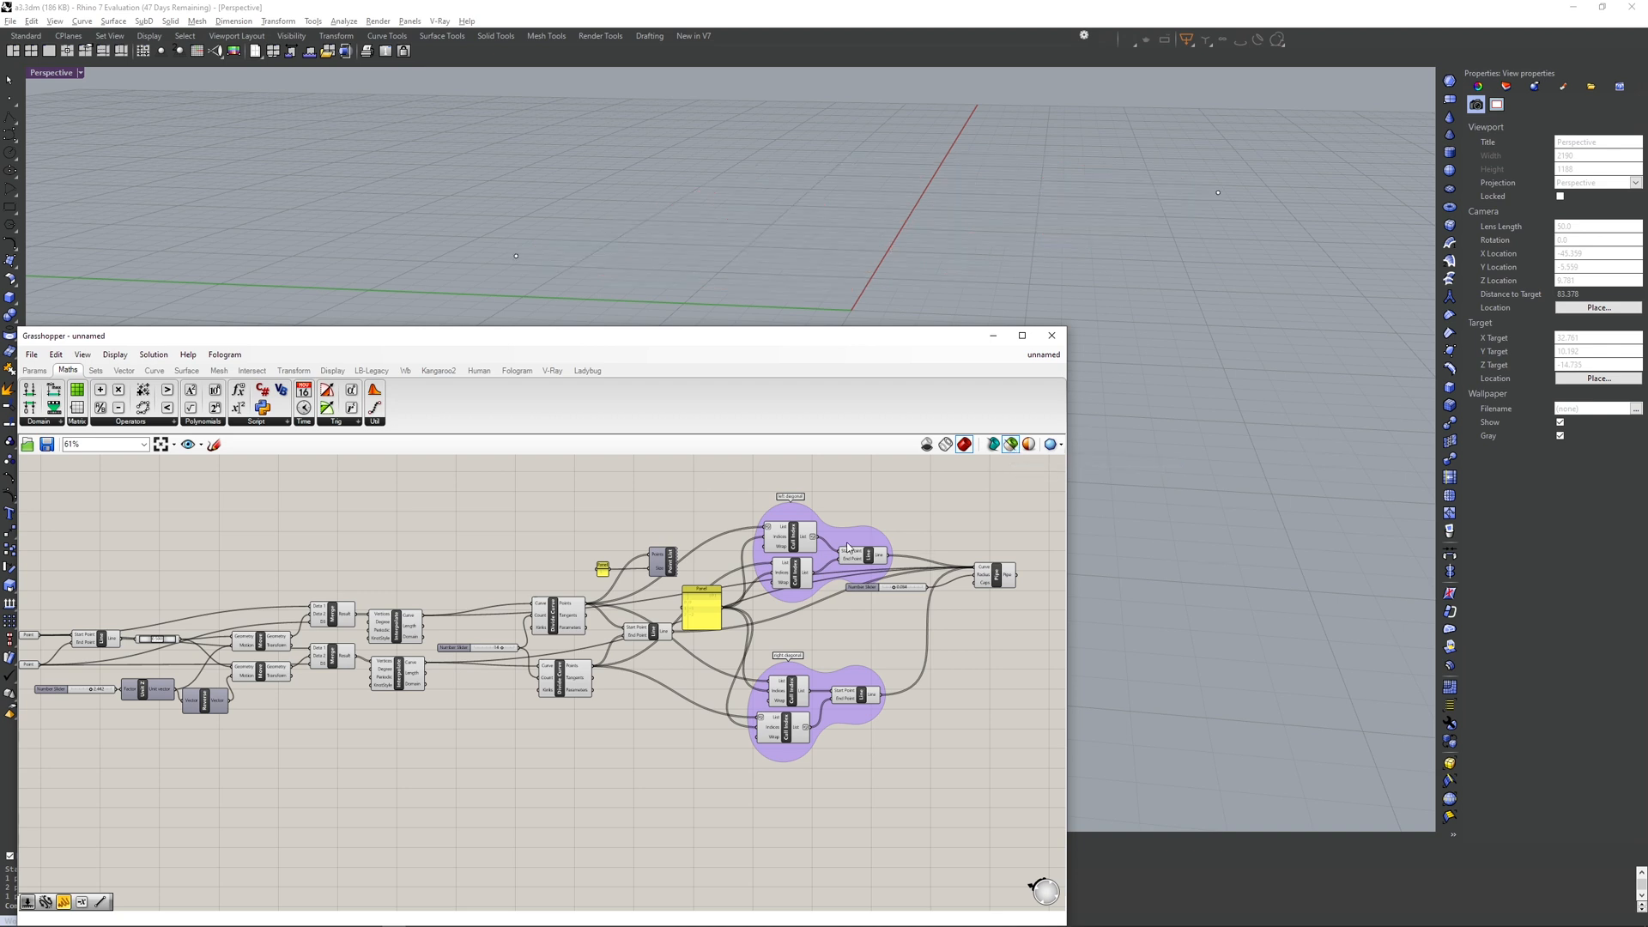
{"action": "left_click", "coordinate": [793, 548]}
{"action": "left_click", "coordinate": [799, 566]}
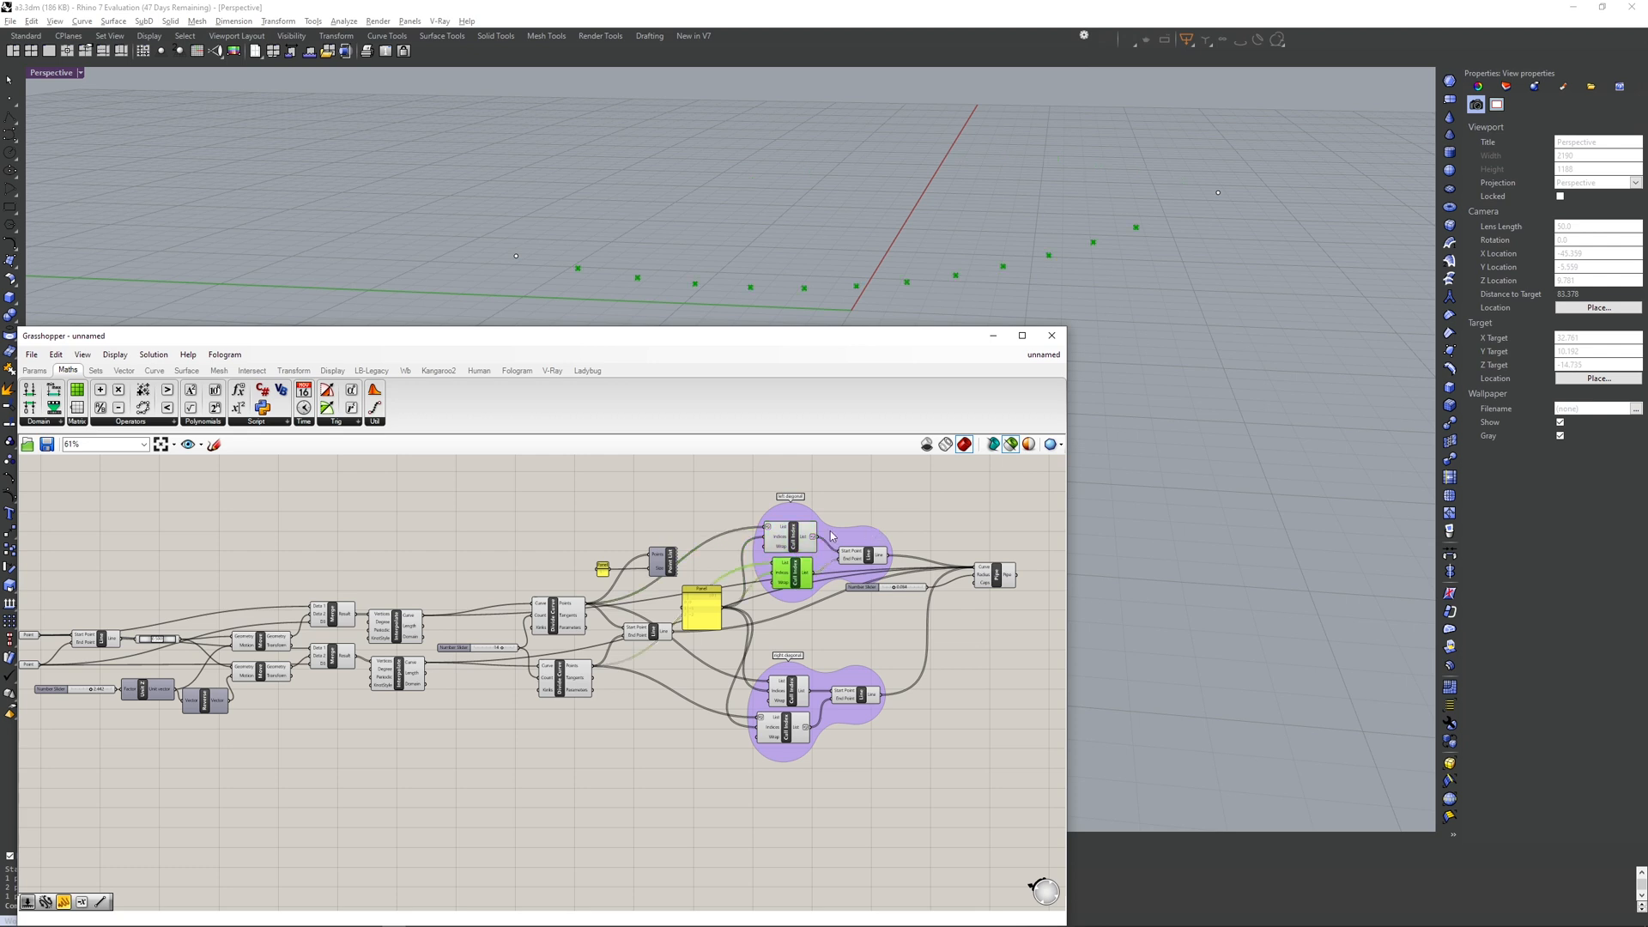
{"action": "left_click", "coordinate": [800, 547]}
{"action": "left_click", "coordinate": [994, 572]}
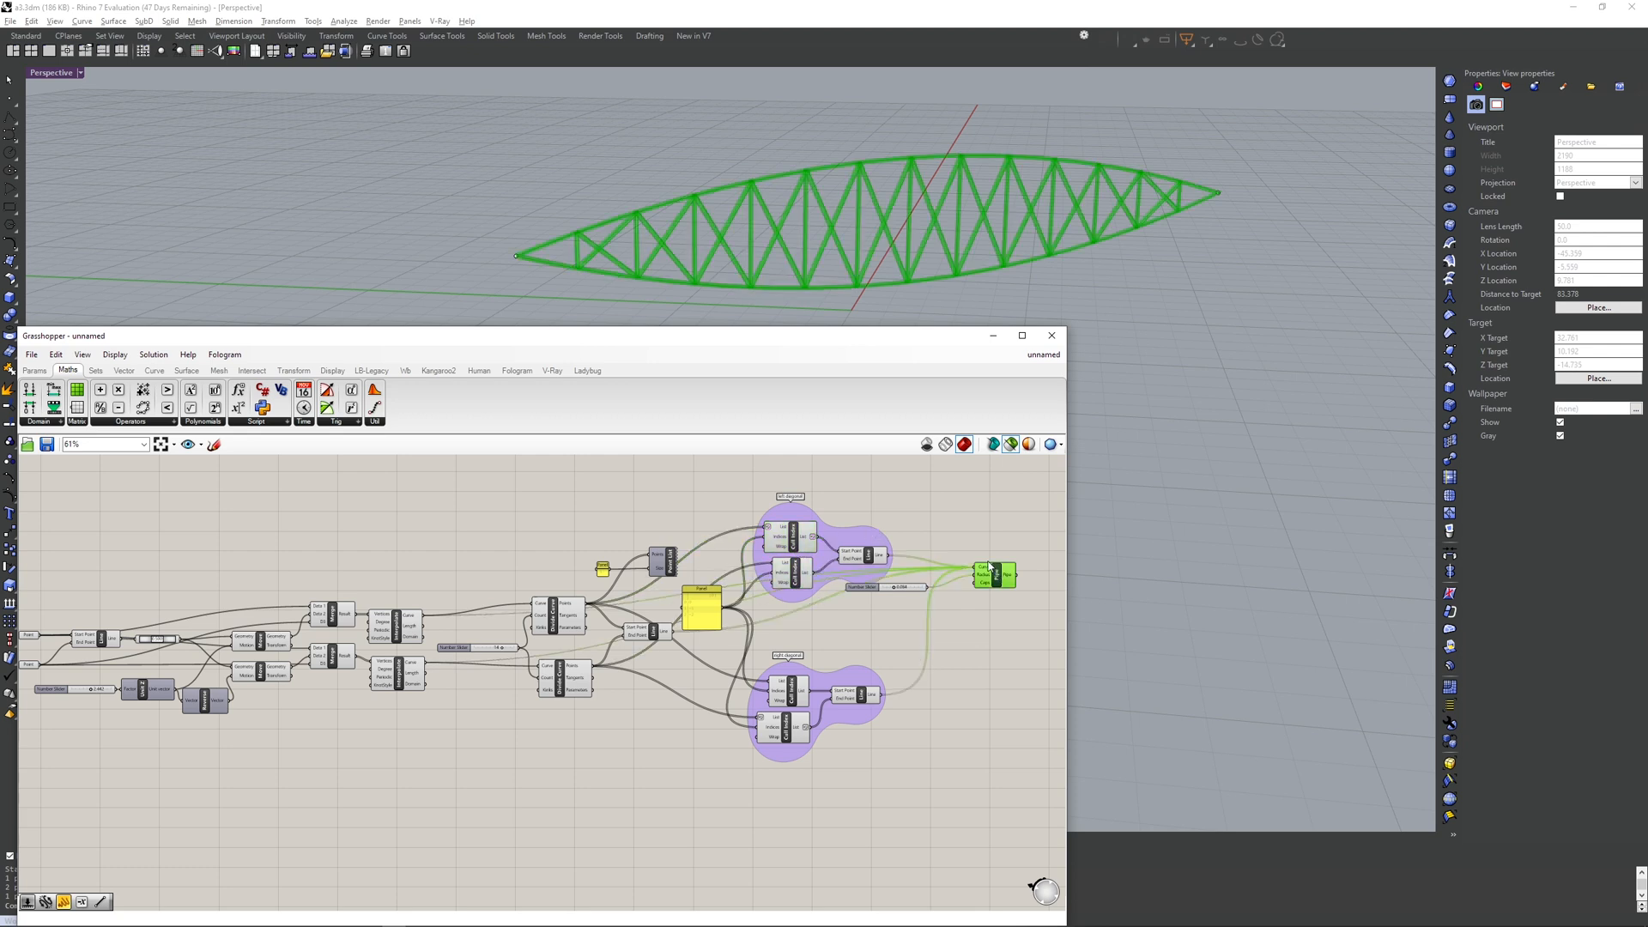
- Inspect the isolated previews of the Divide Curve, Interpolate and Merge components one by one
{"action": "left_click", "coordinate": [571, 617]}
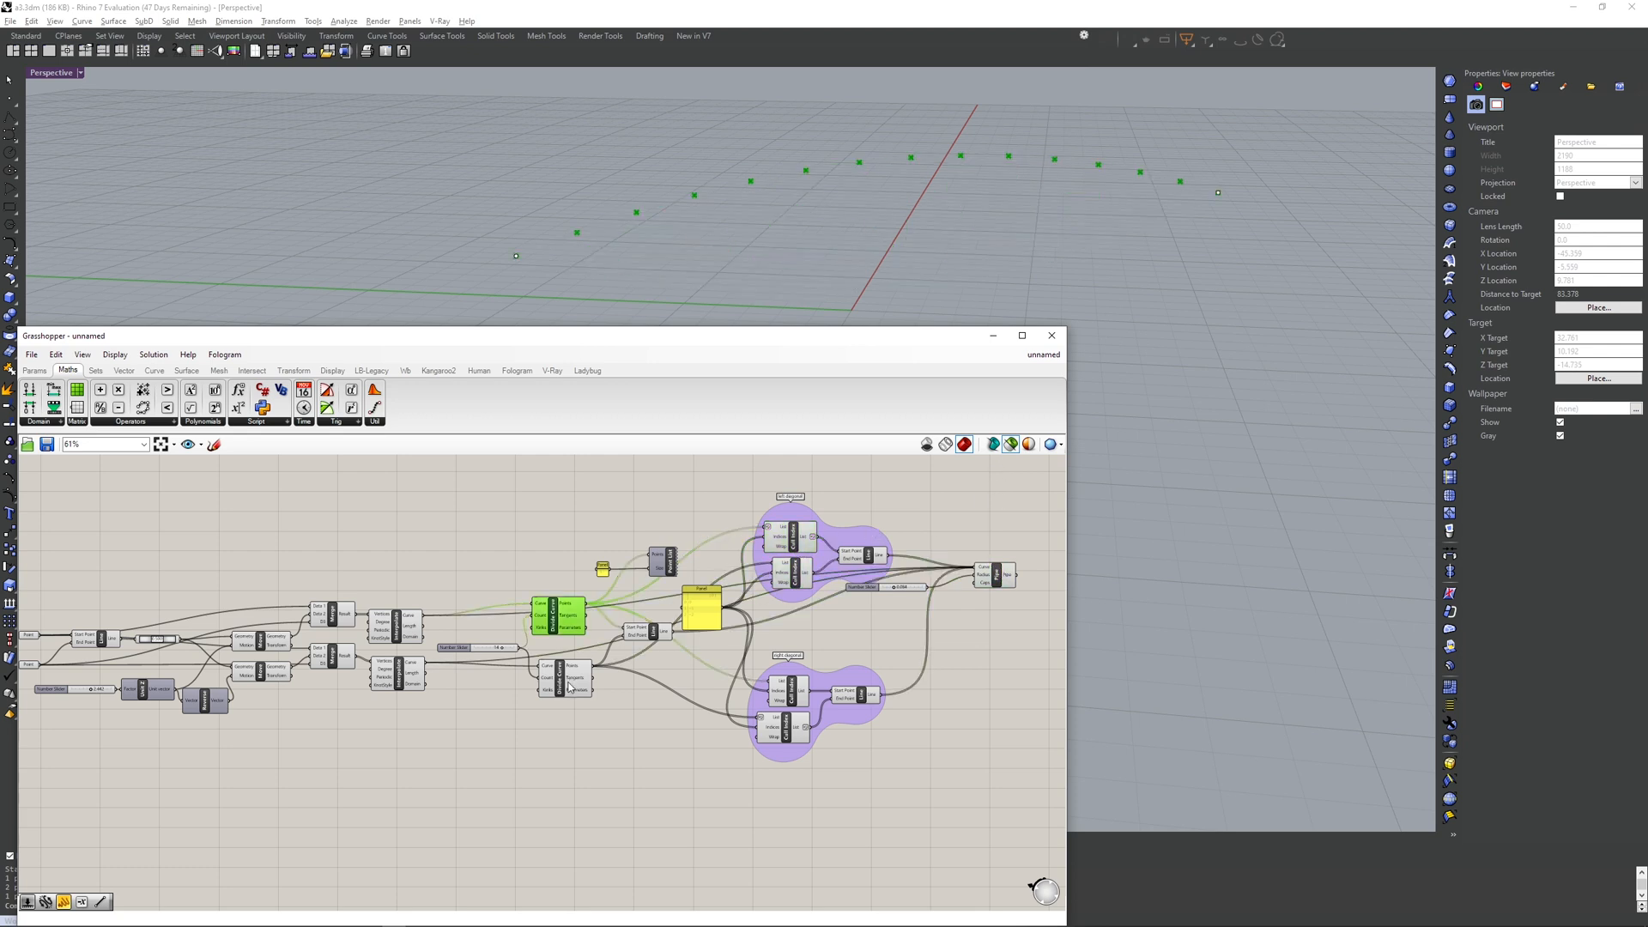
{"action": "left_click", "coordinate": [571, 687]}
{"action": "left_click", "coordinate": [407, 637]}
{"action": "left_click", "coordinate": [404, 667]}
{"action": "left_click", "coordinate": [333, 614]}
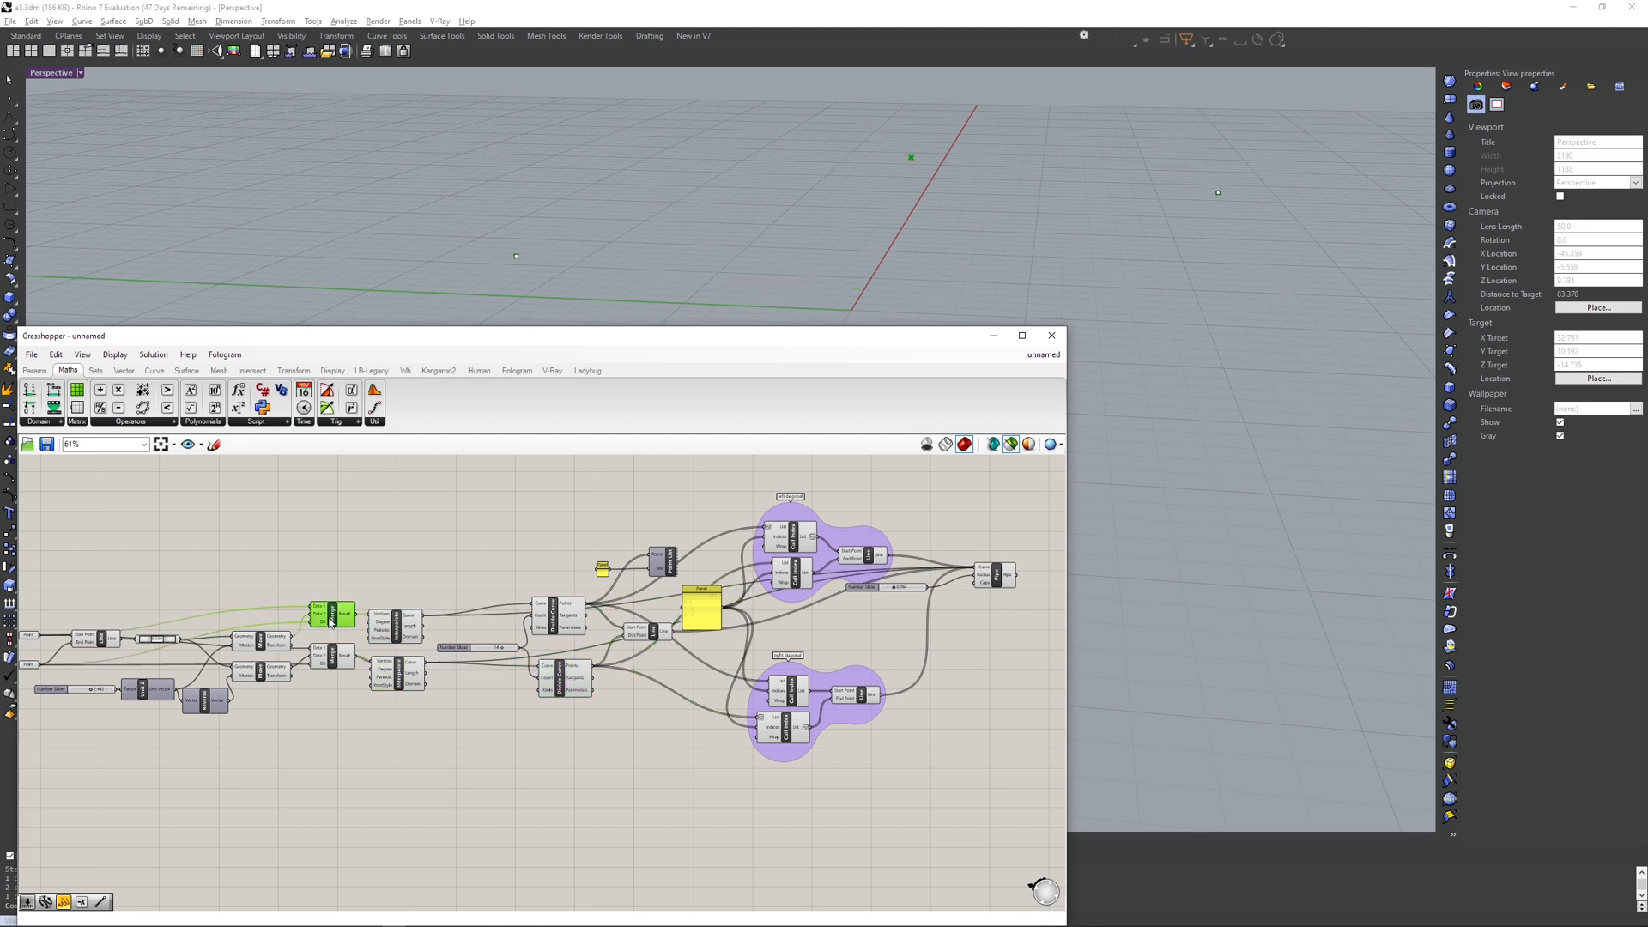
{"action": "left_click", "coordinate": [333, 656]}
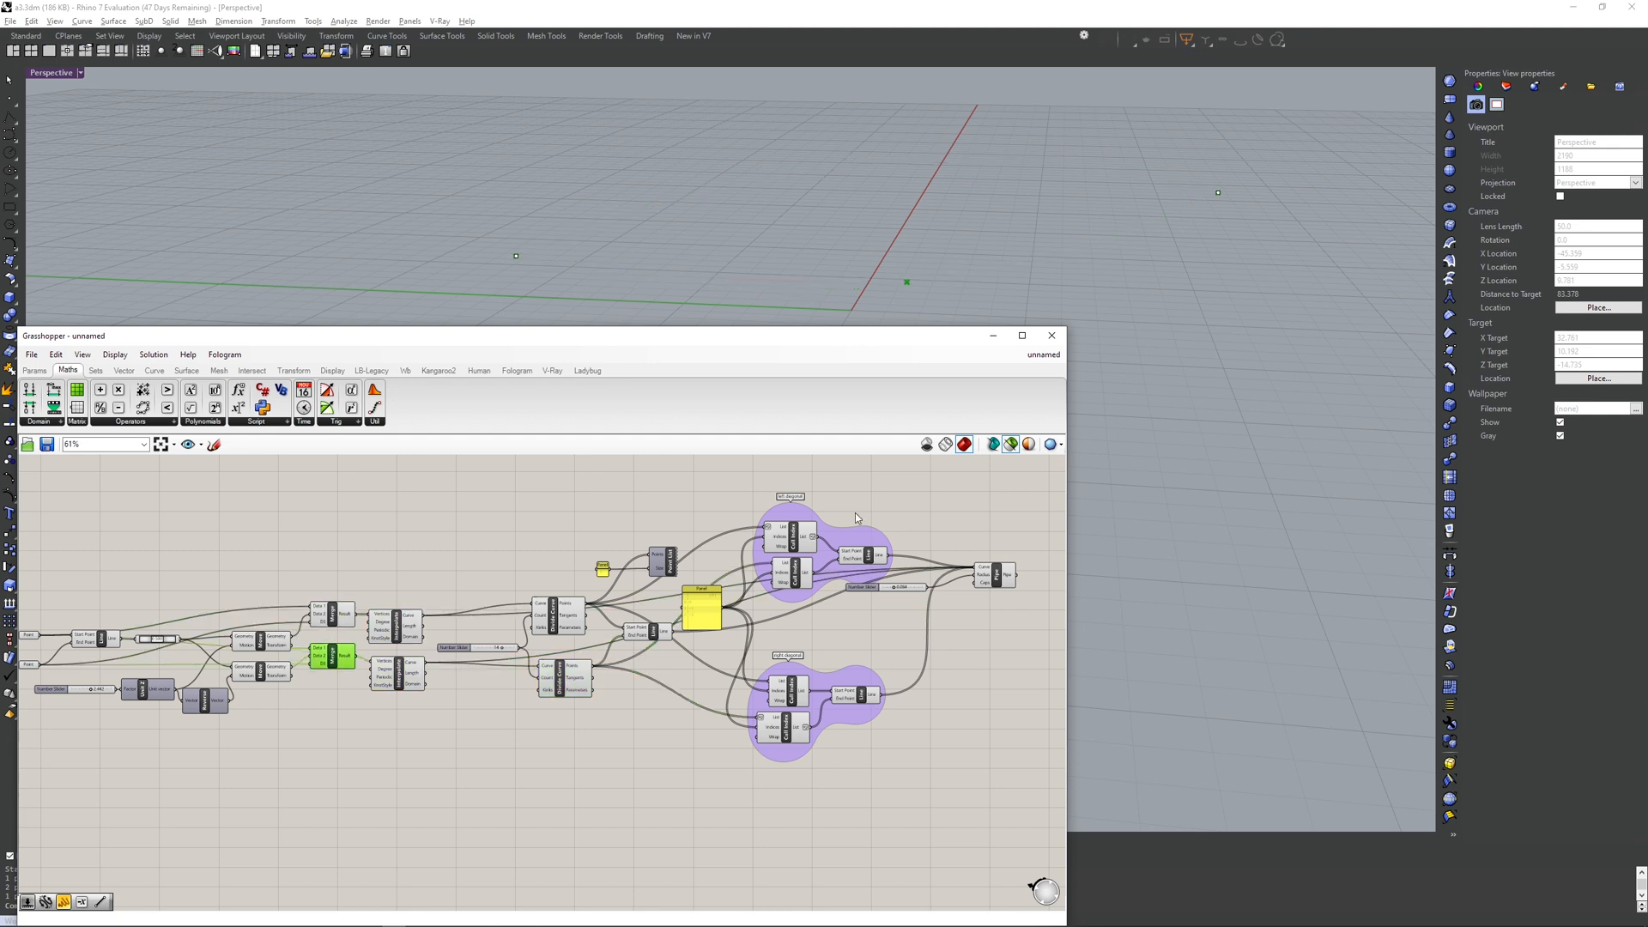
- Review the document preview colour settings and set the preview mesh quality to High Quality
{"action": "left_click", "coordinate": [1029, 445]}
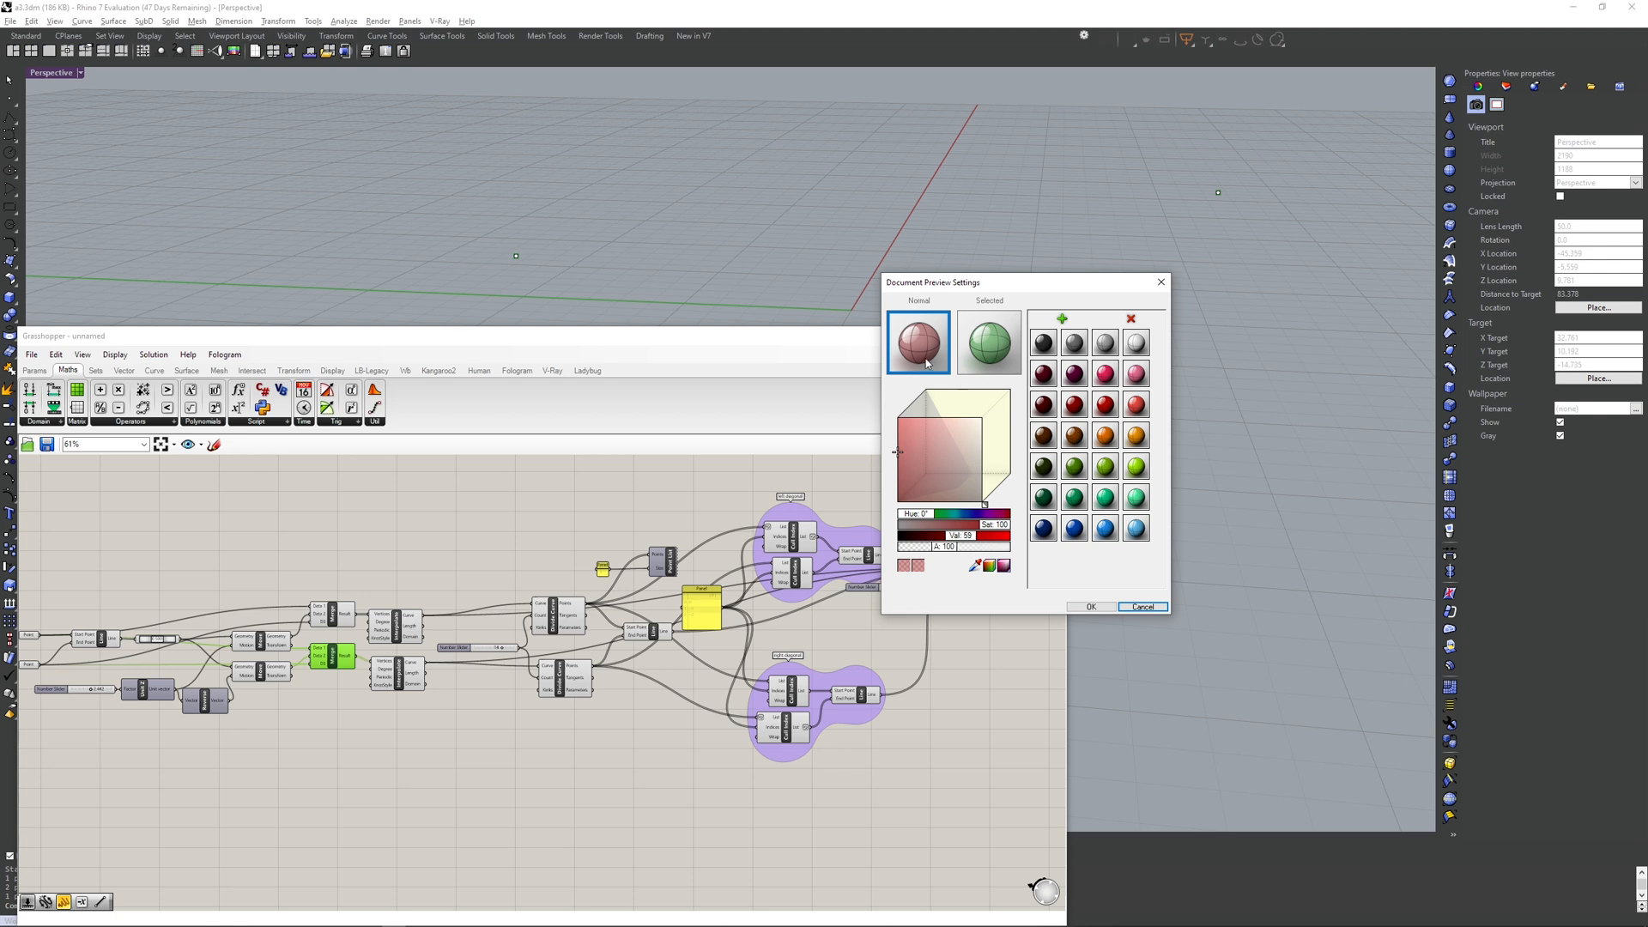
{"action": "left_click", "coordinate": [1146, 609]}
{"action": "left_click", "coordinate": [1058, 444]}
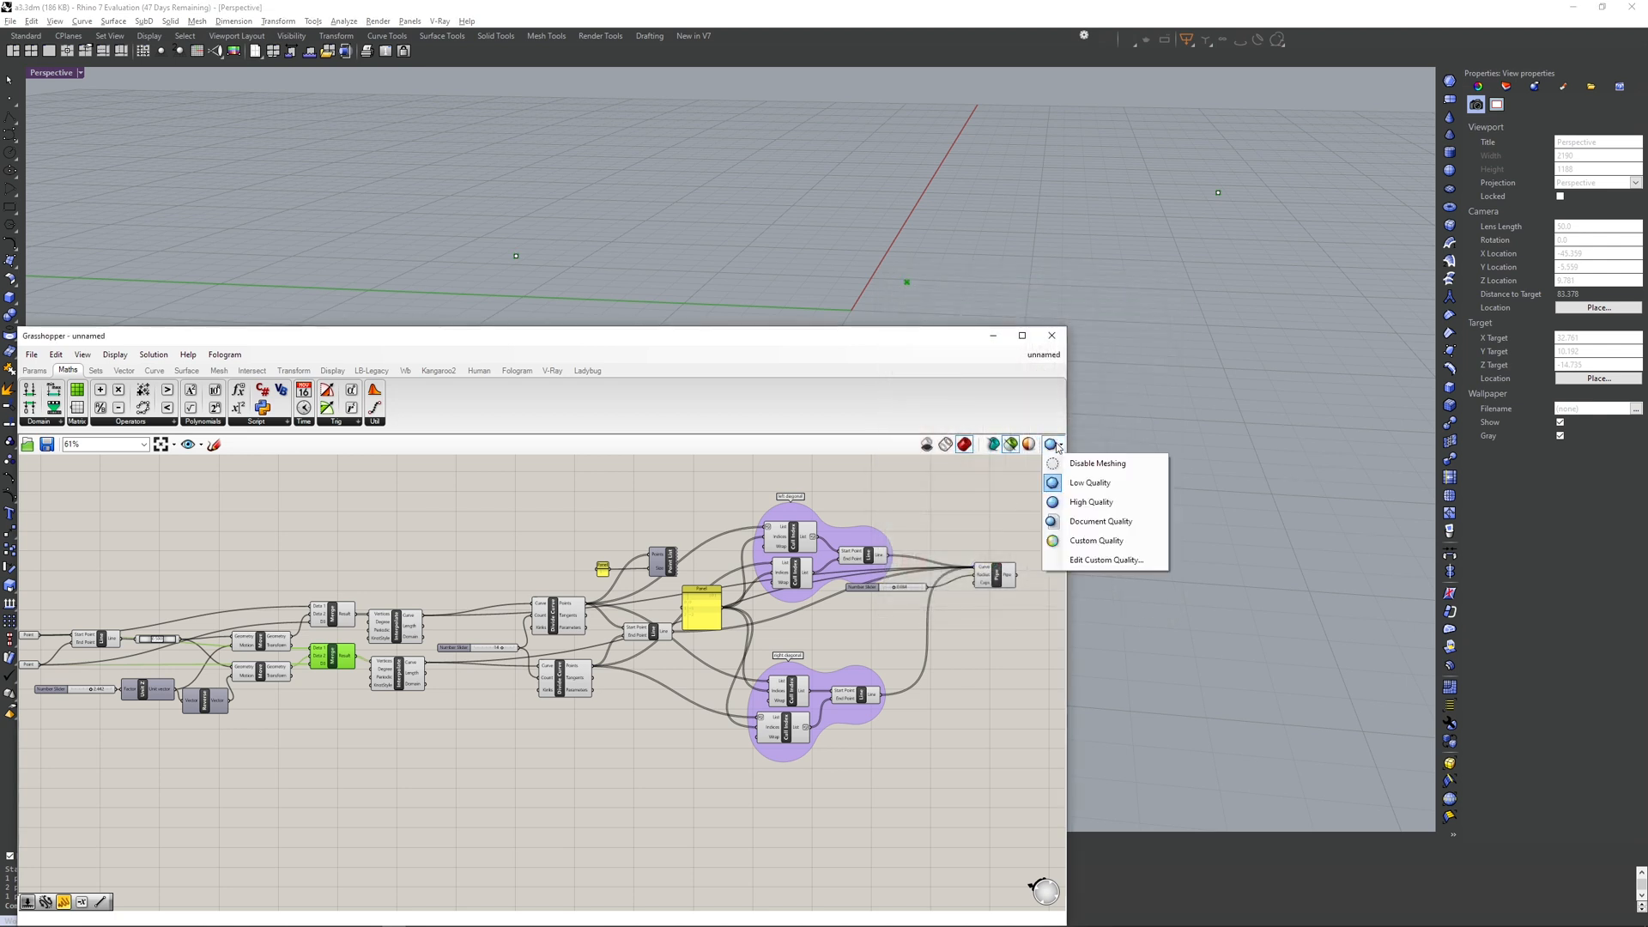
{"action": "left_click", "coordinate": [1088, 500]}
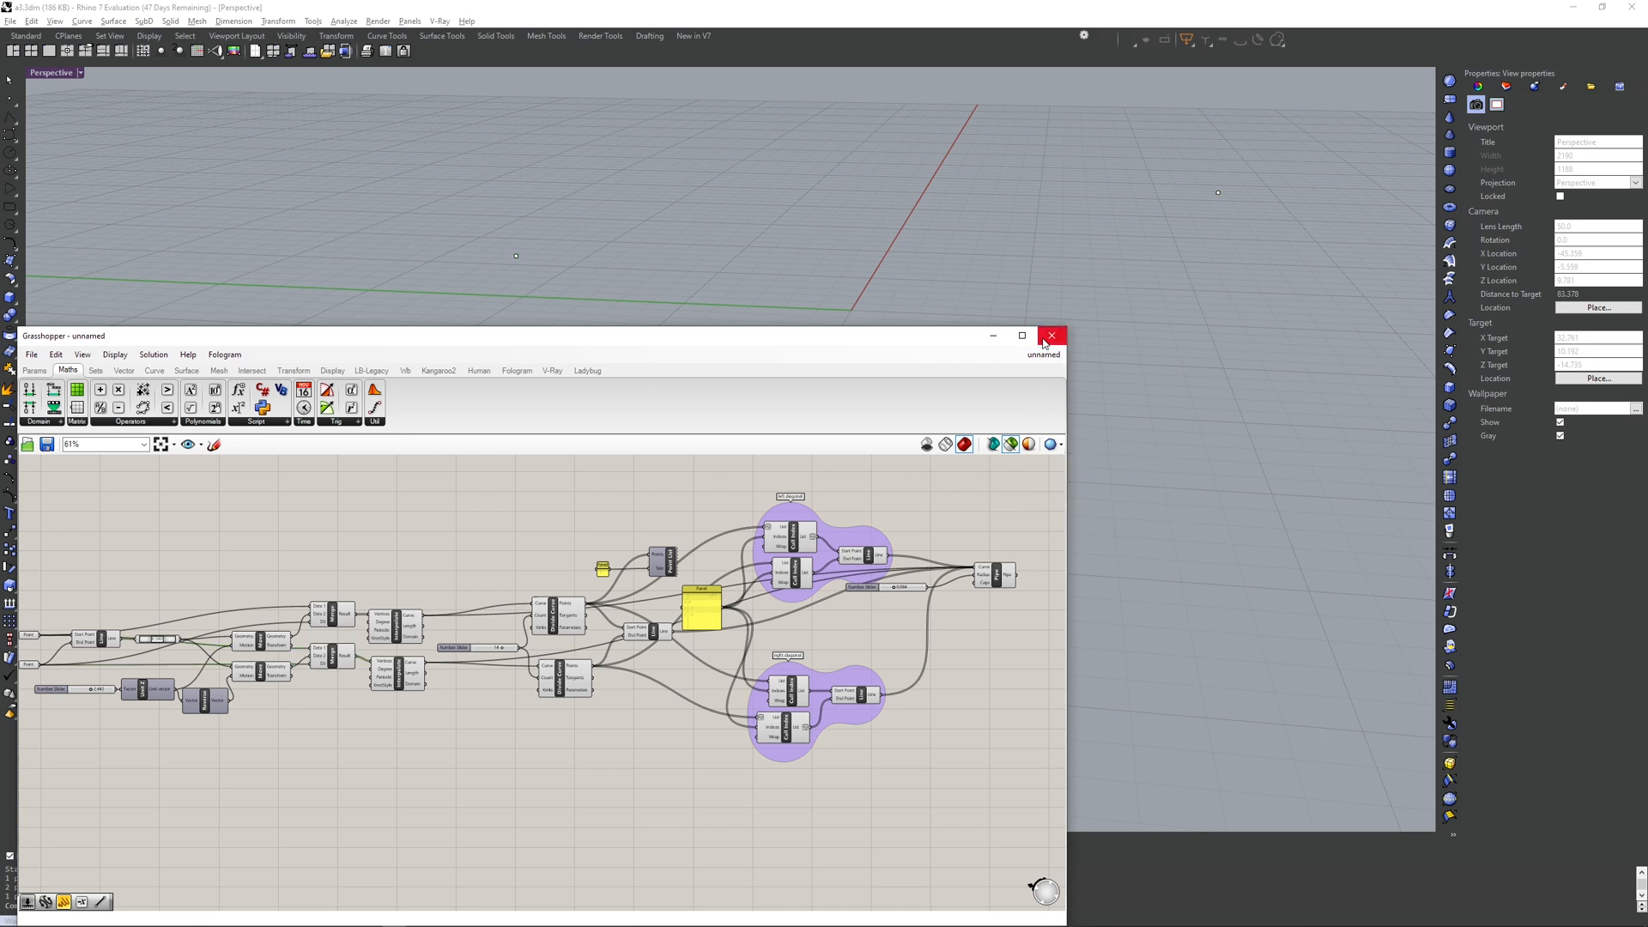
{"action": "left_click_drag", "start_coordinate": [999, 337], "coordinate": [1030, 302]}
{"action": "scroll", "coordinate": [1112, 292], "scroll_direction": "down", "scroll_amount": 2}
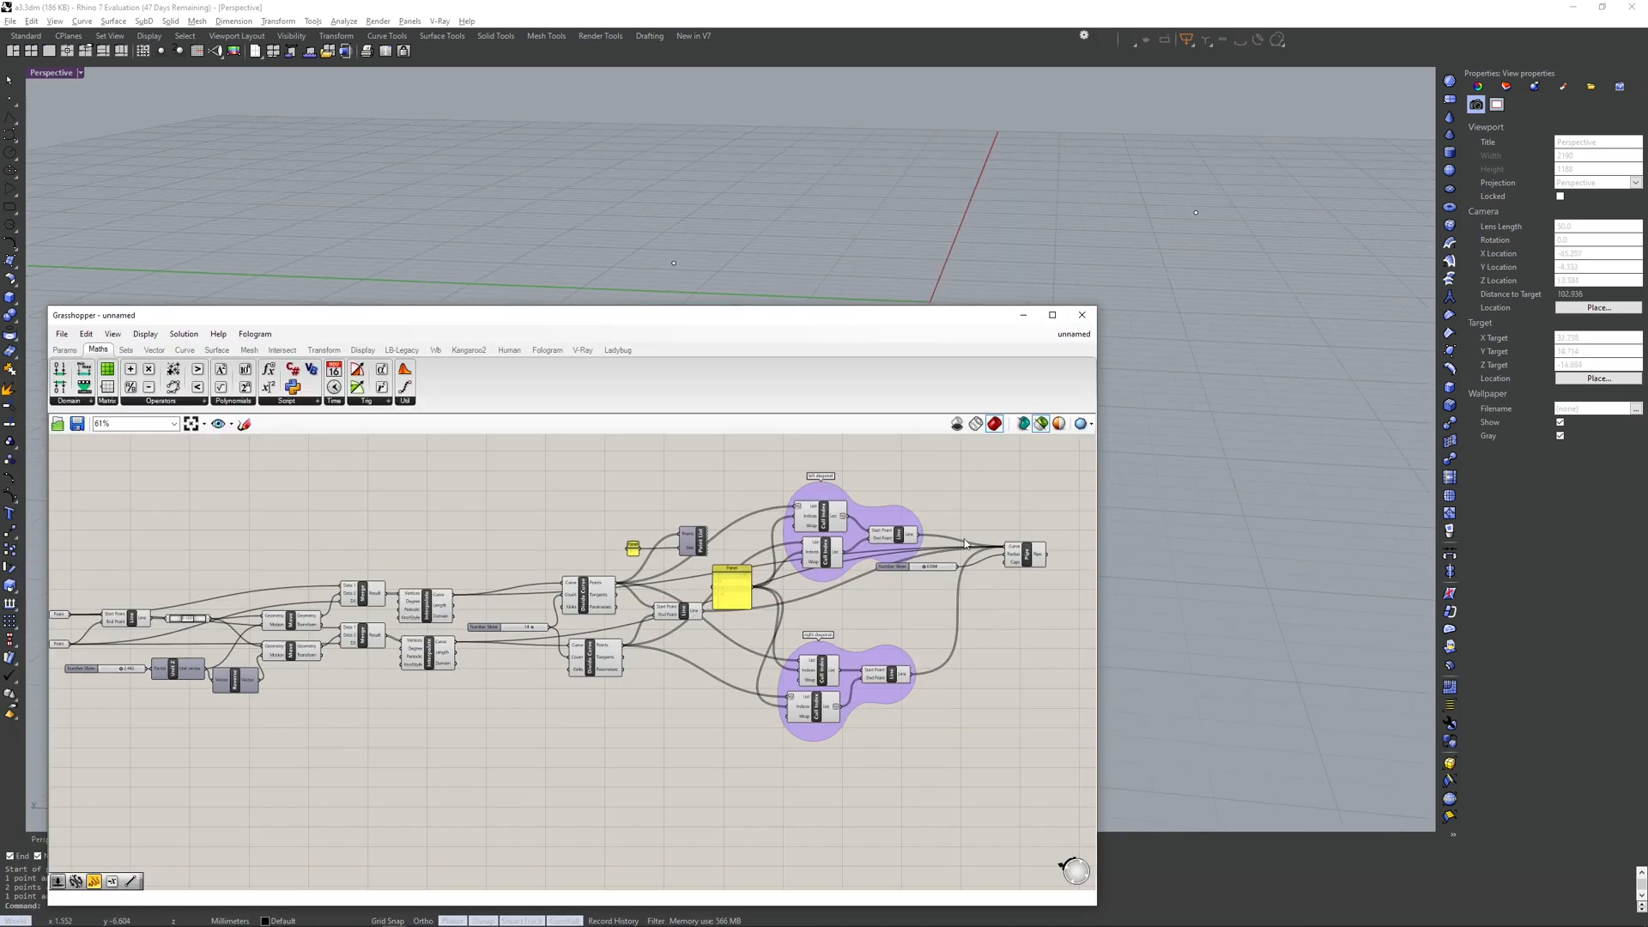
- Highlight the Pipe component, lift the selected-only preview restriction, and view the piped truss from other angles
{"action": "left_click", "coordinate": [1015, 563]}
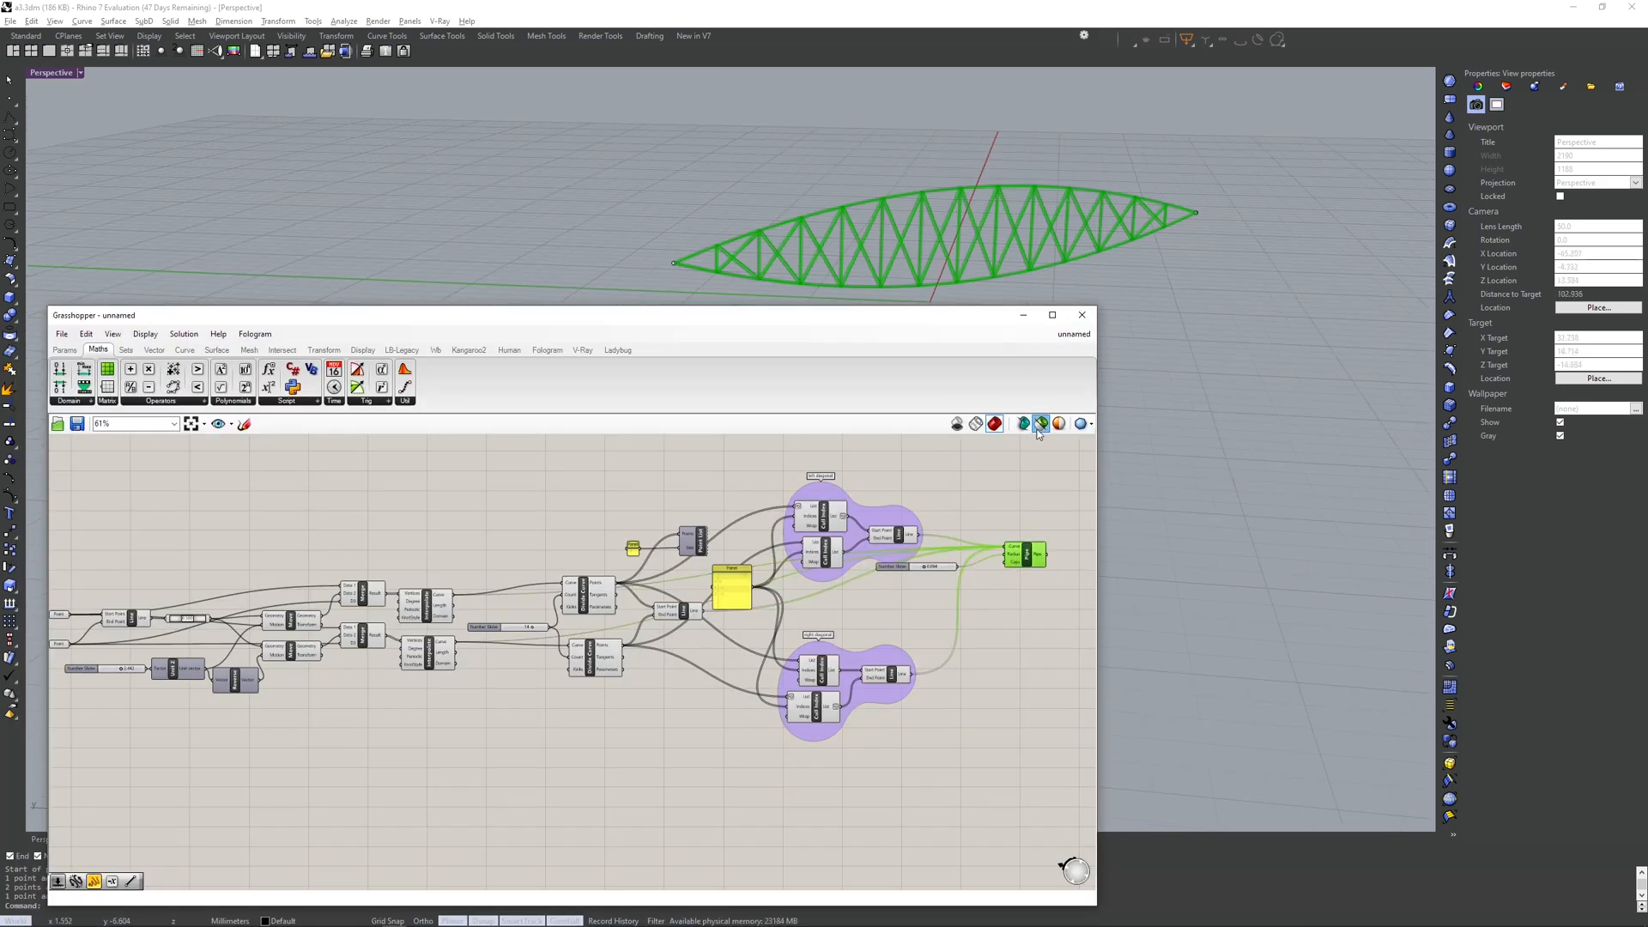
{"action": "left_click", "coordinate": [1057, 424]}
{"action": "right_click_drag", "start_coordinate": [1062, 235], "coordinate": [1239, 282]}
{"action": "scroll", "coordinate": [1240, 282], "scroll_direction": "up", "scroll_amount": 6}
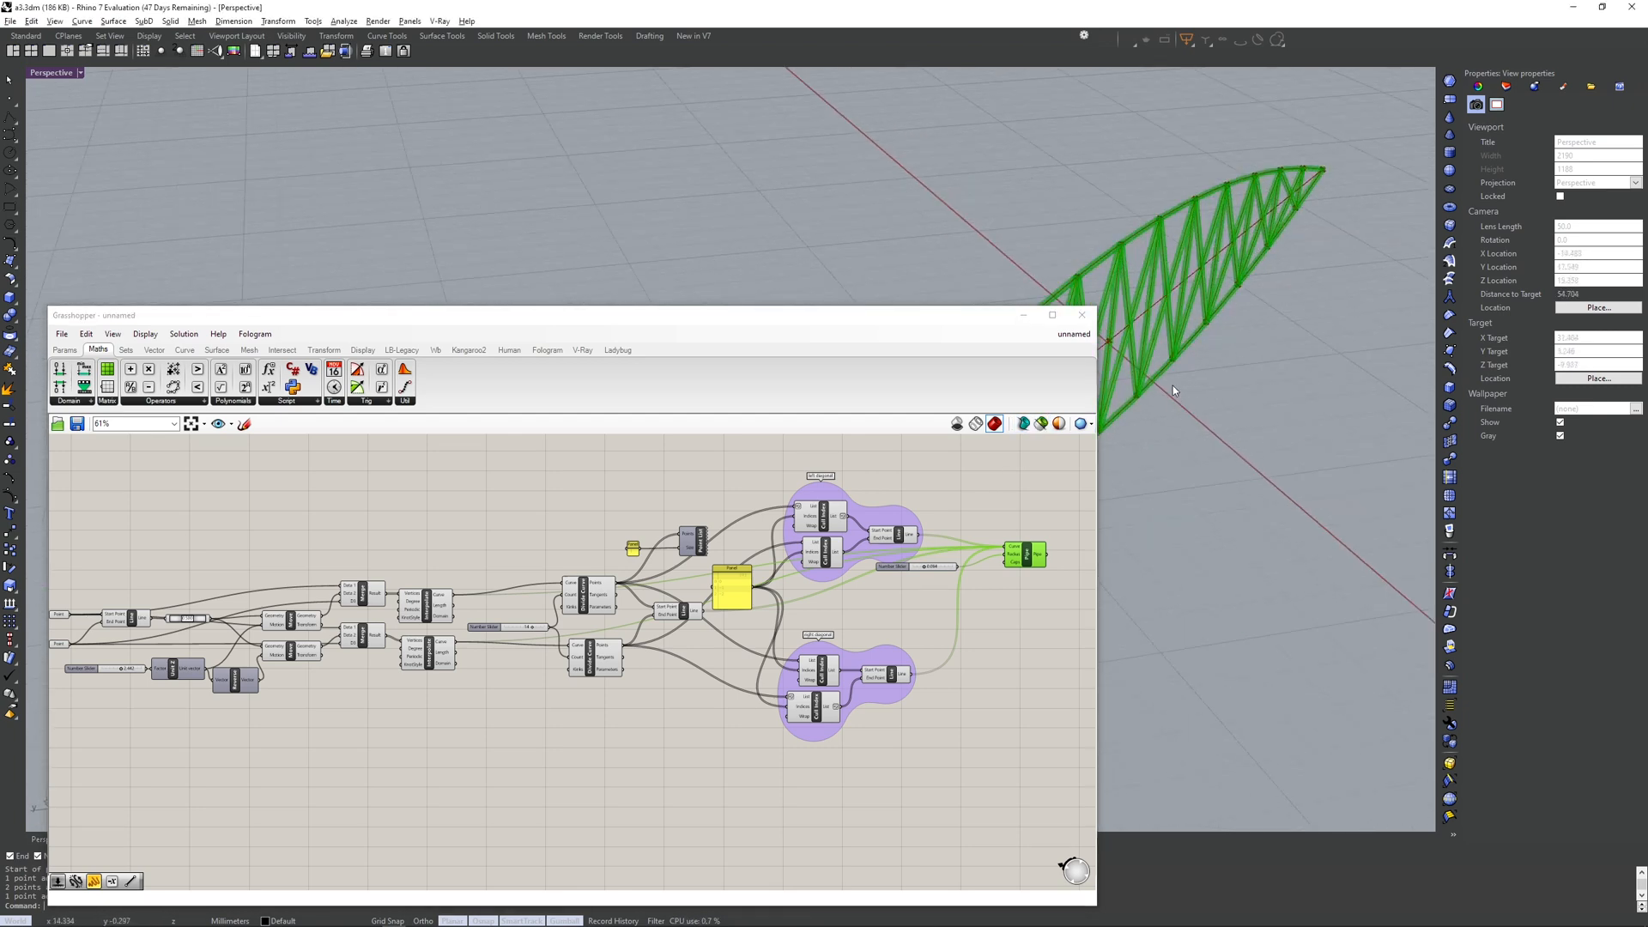
{"action": "scroll", "coordinate": [1172, 384], "scroll_direction": "down", "scroll_amount": 4}
{"action": "right_click_drag", "start_coordinate": [1143, 268], "coordinate": [1315, 237]}
{"action": "scroll", "coordinate": [869, 521], "scroll_direction": "down", "scroll_amount": 4}
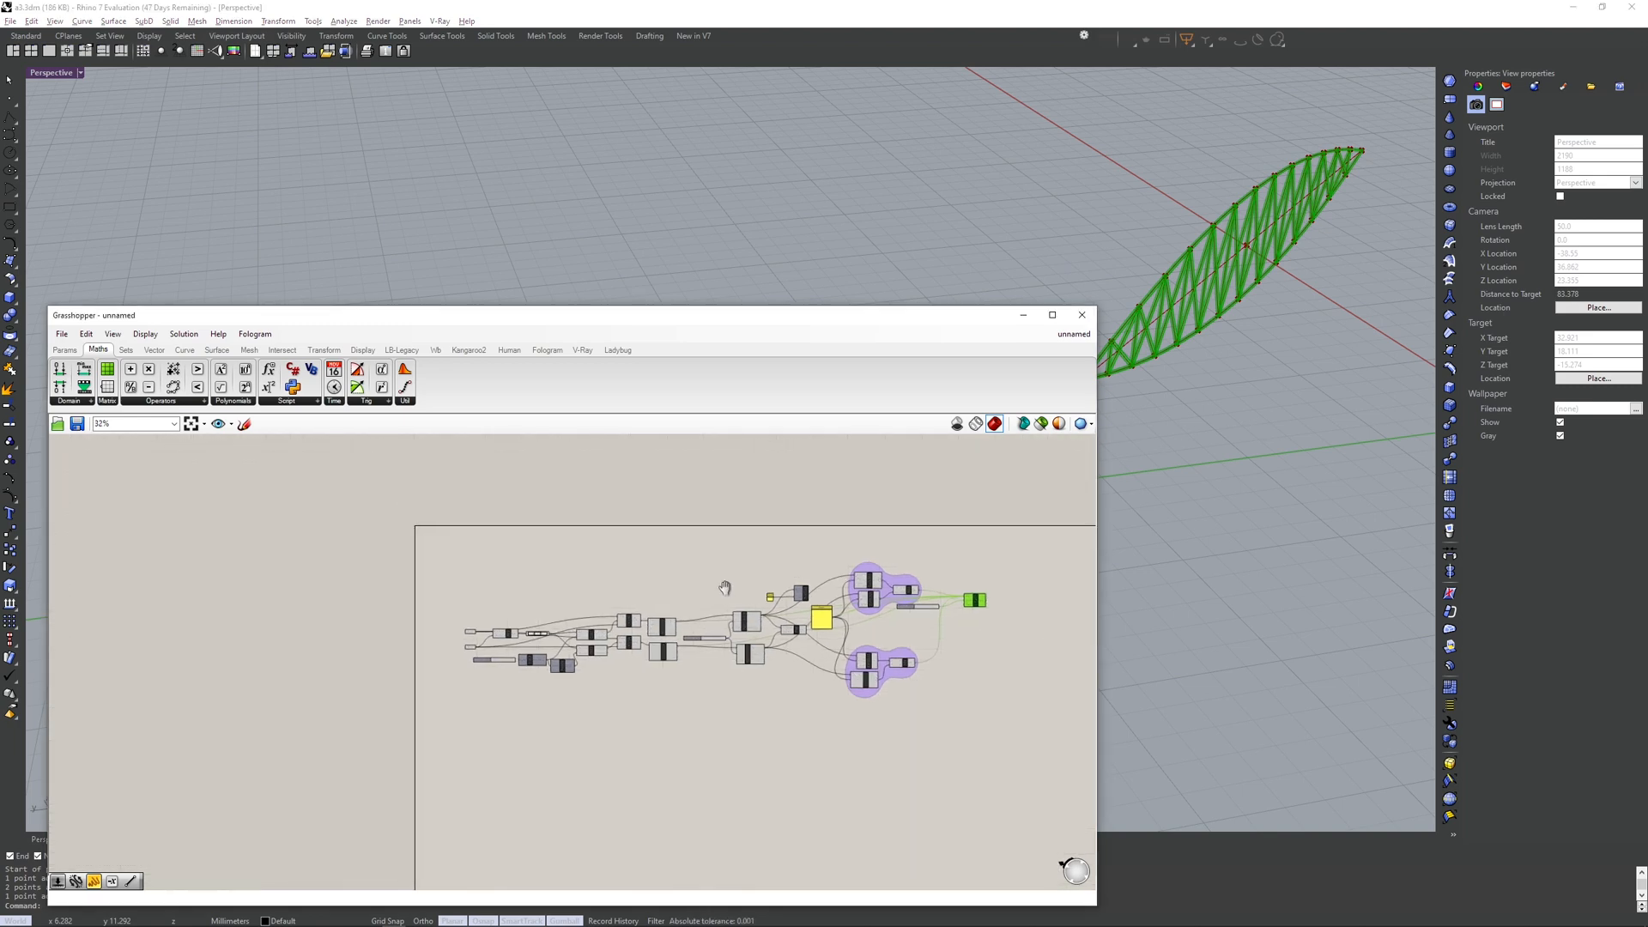
- Move the Grasshopper window to uncover the Rhino viewport and bring the whole construction grid around the truss into view
{"action": "left_click_drag", "start_coordinate": [638, 318], "coordinate": [844, 409]}
{"action": "key", "text": "alt+Tab"}
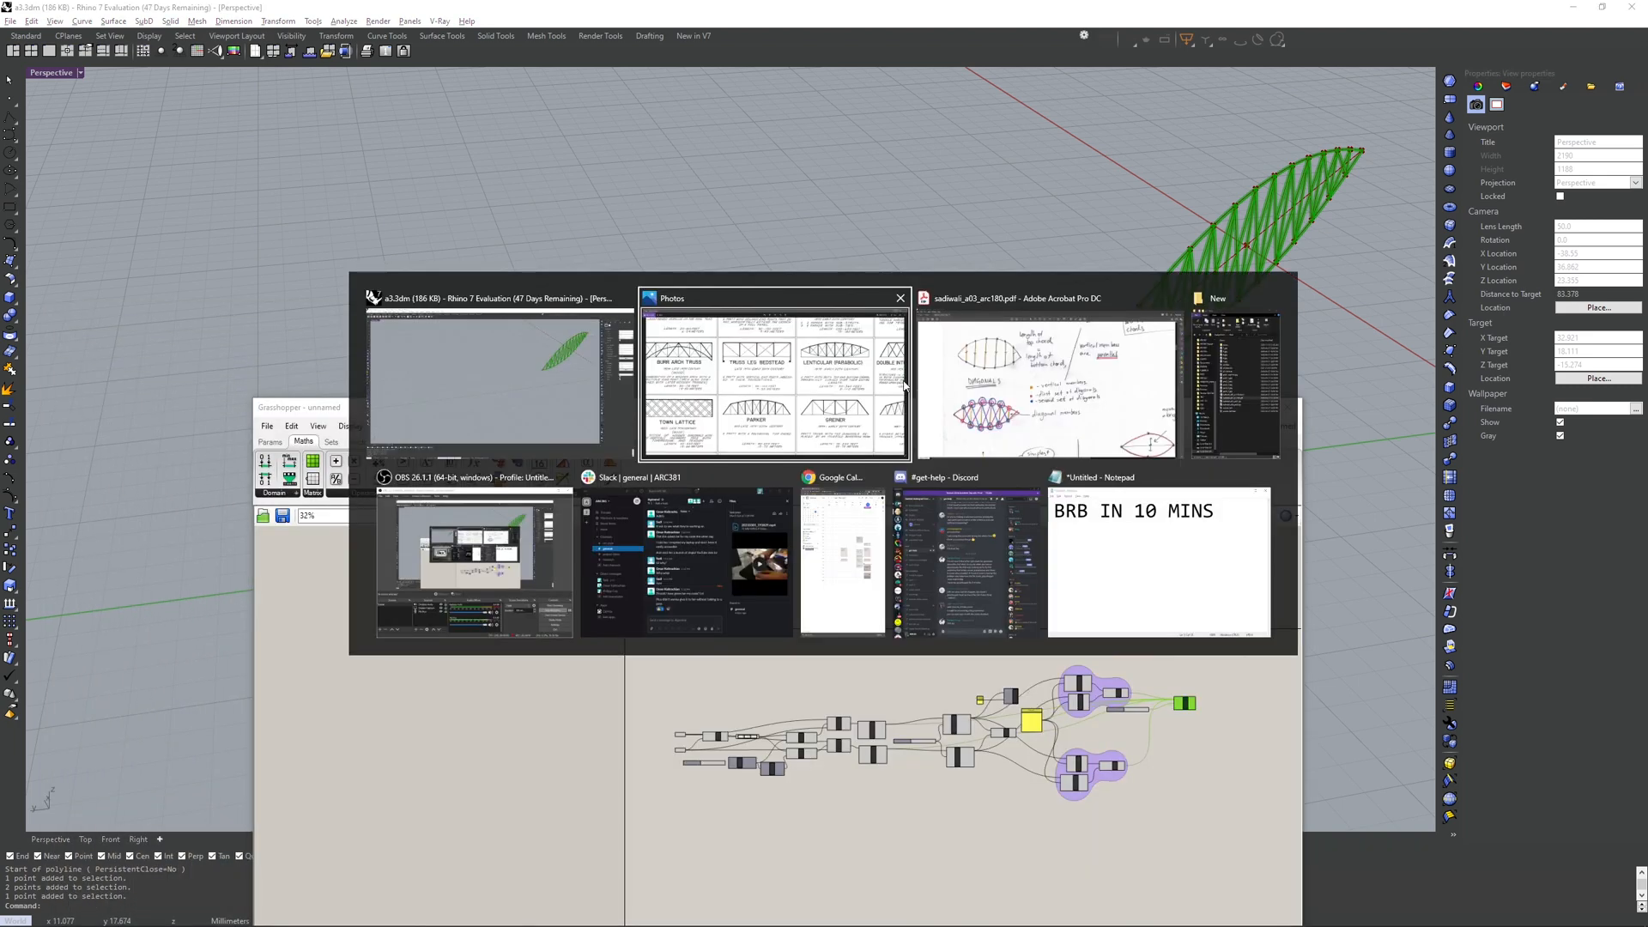
{"action": "scroll", "coordinate": [1039, 301], "scroll_direction": "down", "scroll_amount": 10}
{"action": "right_click_drag", "start_coordinate": [1048, 298], "coordinate": [975, 340]}
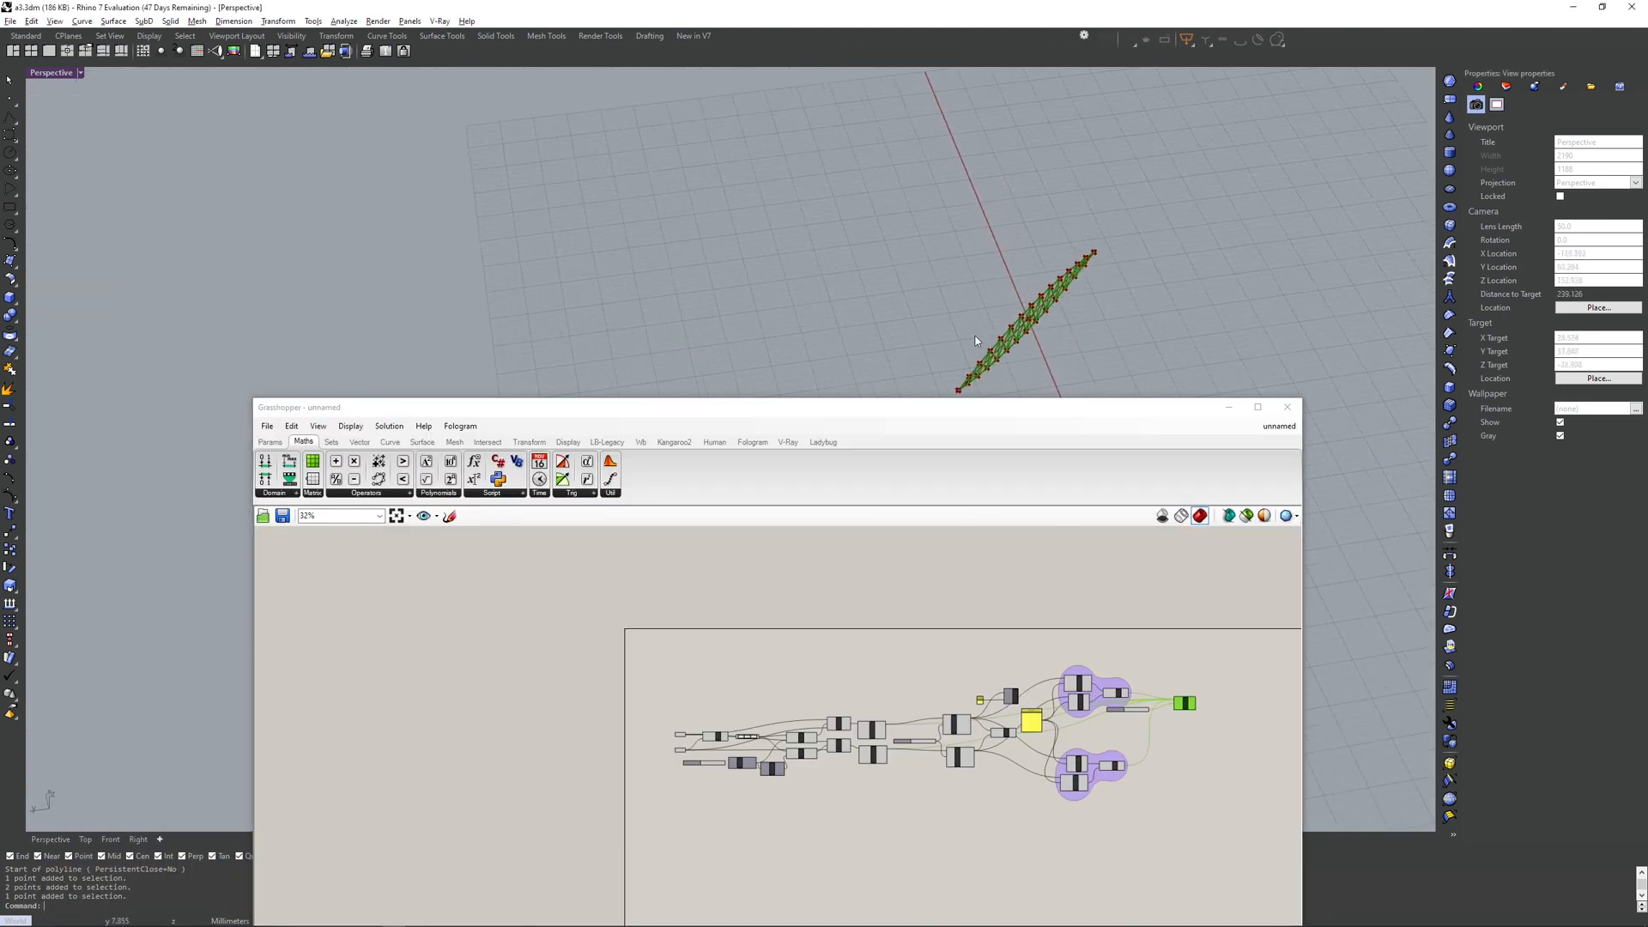
{"action": "scroll", "coordinate": [823, 146], "scroll_direction": "down", "scroll_amount": 5}
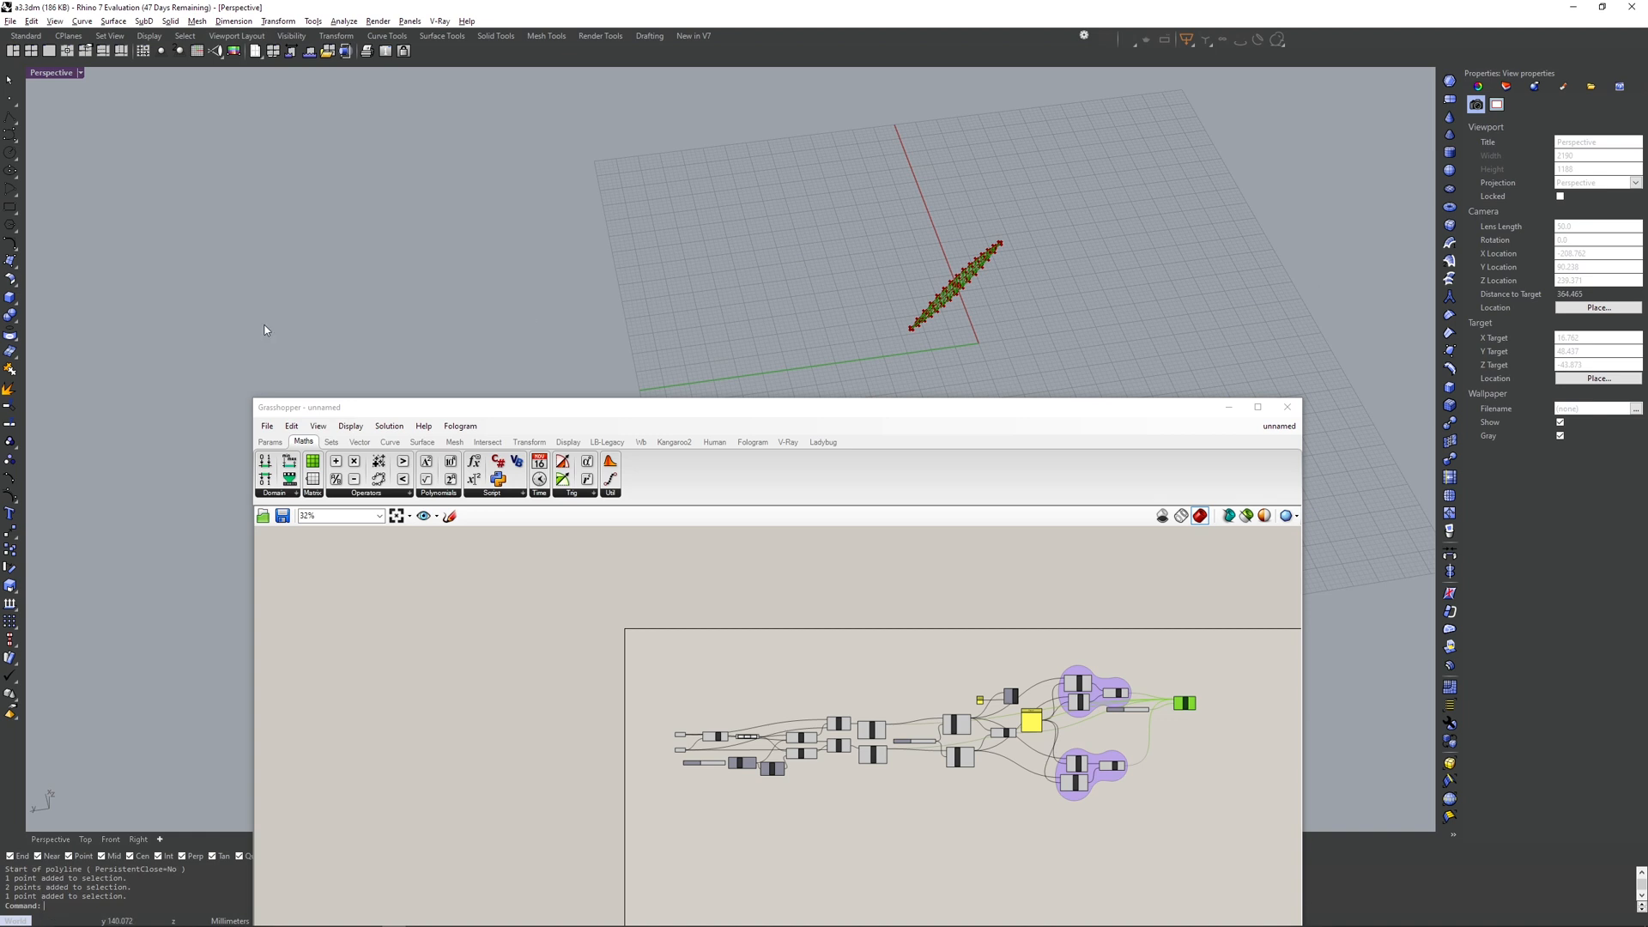
- Draw a four-point control point curve on the ground plane along one side of the truss
{"action": "left_click", "coordinate": [10, 135]}
{"action": "left_click", "coordinate": [650, 181]}
{"action": "left_click", "coordinate": [753, 277]}
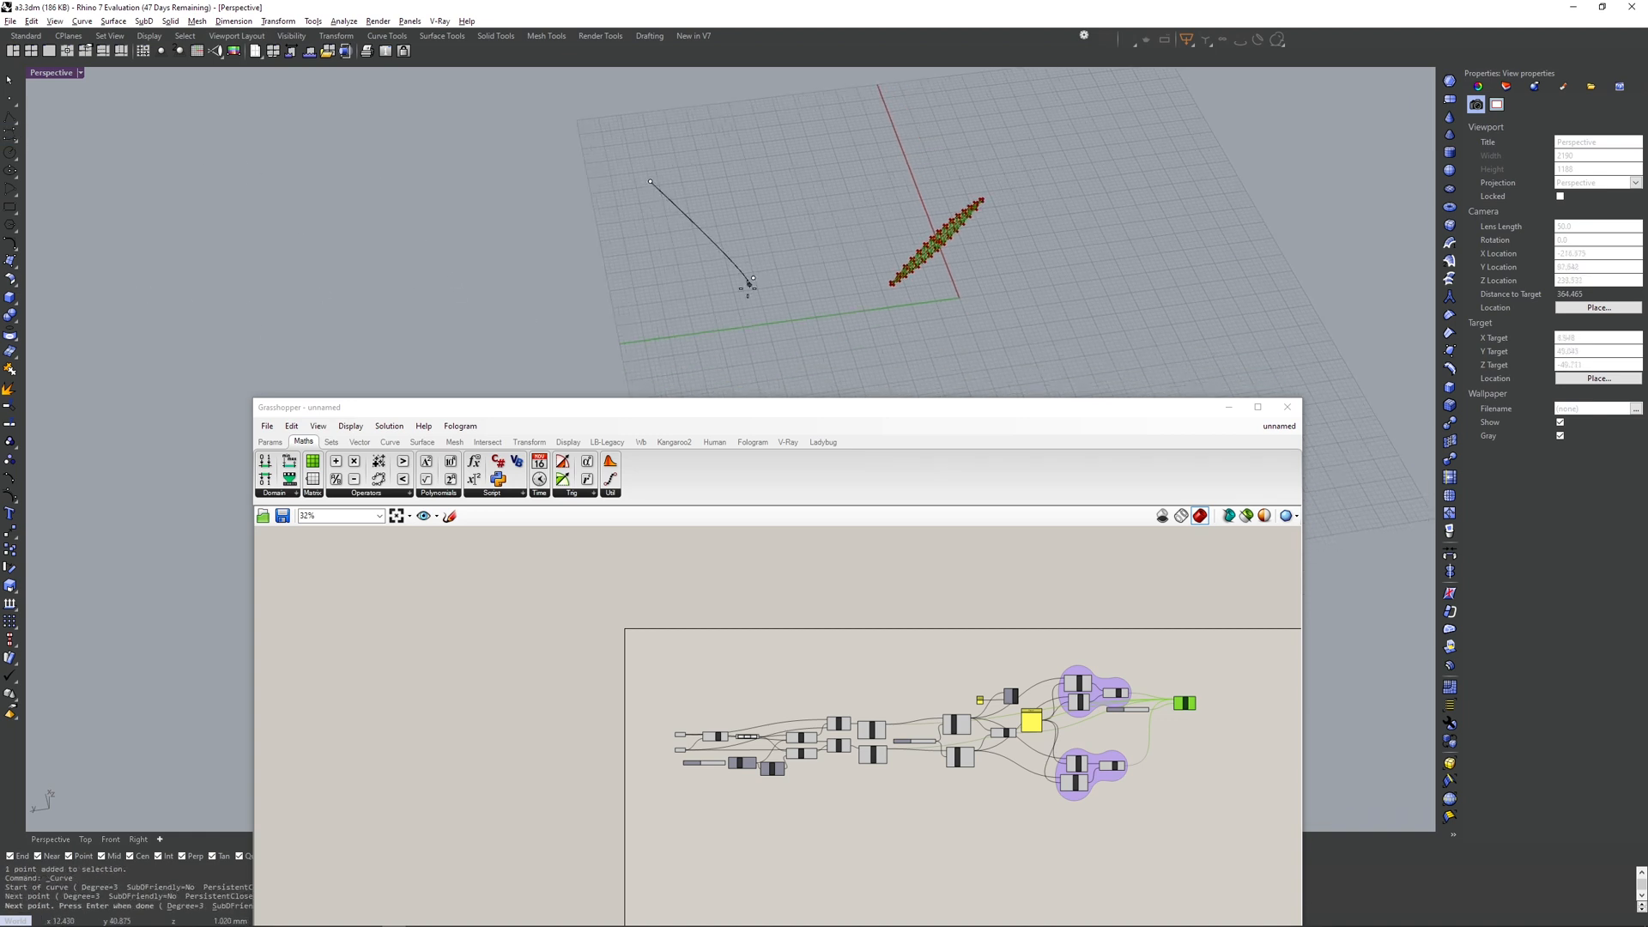
{"action": "left_click", "coordinate": [889, 235]}
{"action": "left_click", "coordinate": [882, 343]}
{"action": "key", "text": "Return"}
- Draw a second, five-point control point curve that sweeps around the opposite side of the truss
{"action": "key", "text": "Return"}
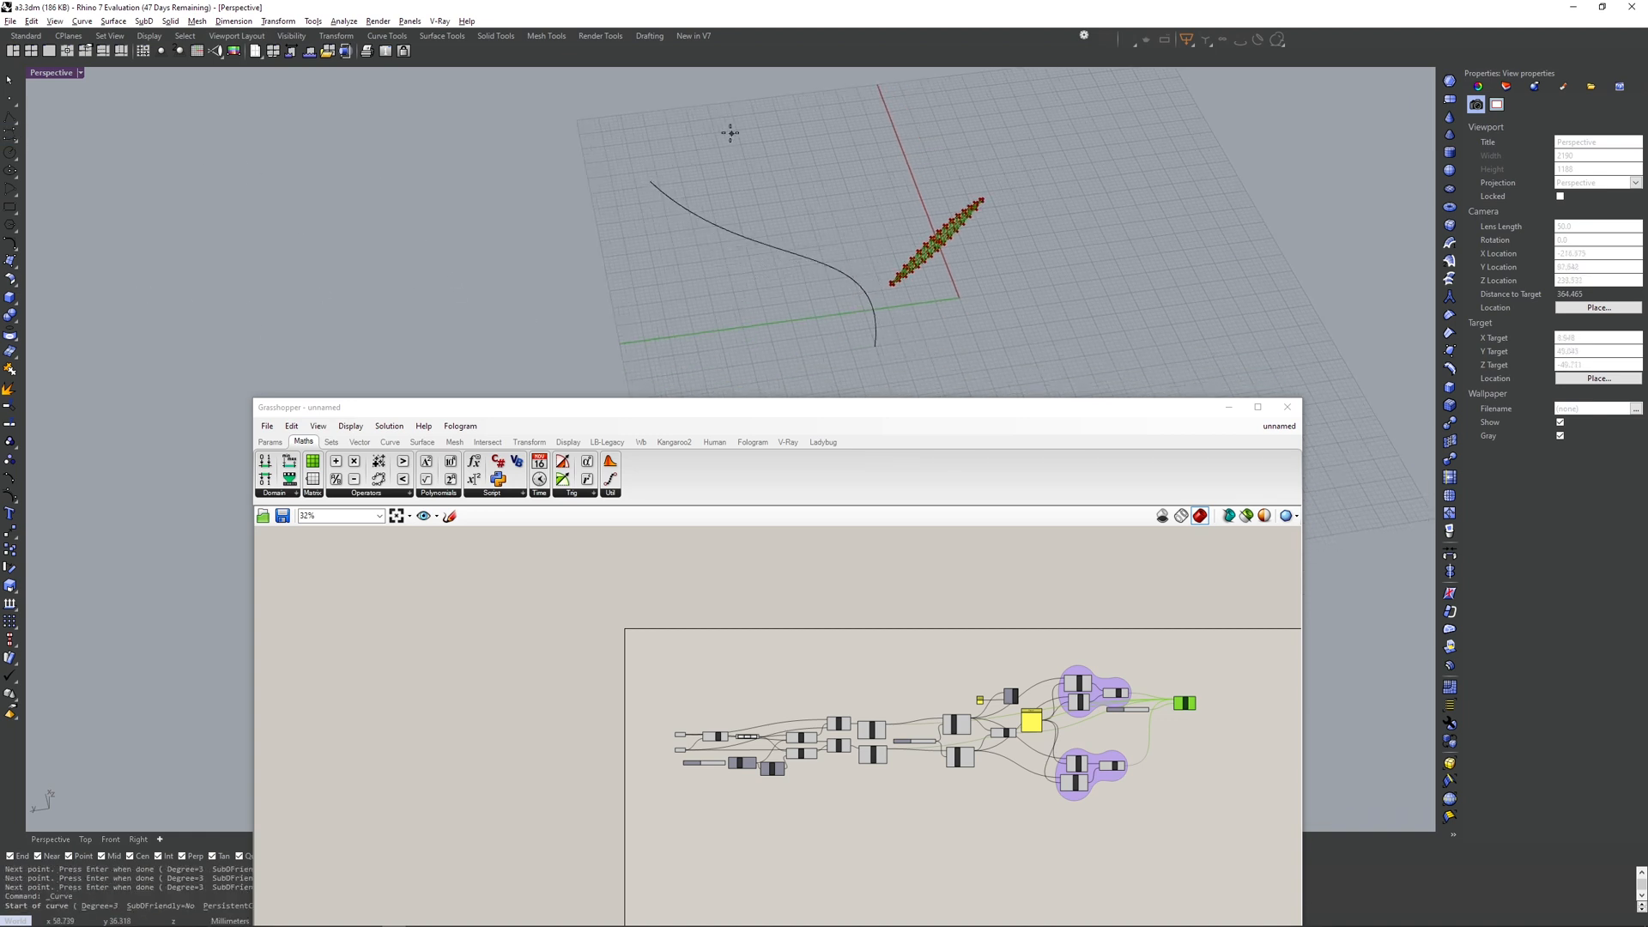
{"action": "left_click", "coordinate": [729, 131]}
{"action": "left_click", "coordinate": [778, 184]}
{"action": "left_click", "coordinate": [960, 137]}
{"action": "left_click", "coordinate": [1078, 234]}
{"action": "left_click", "coordinate": [979, 310]}
{"action": "key", "text": "Return"}
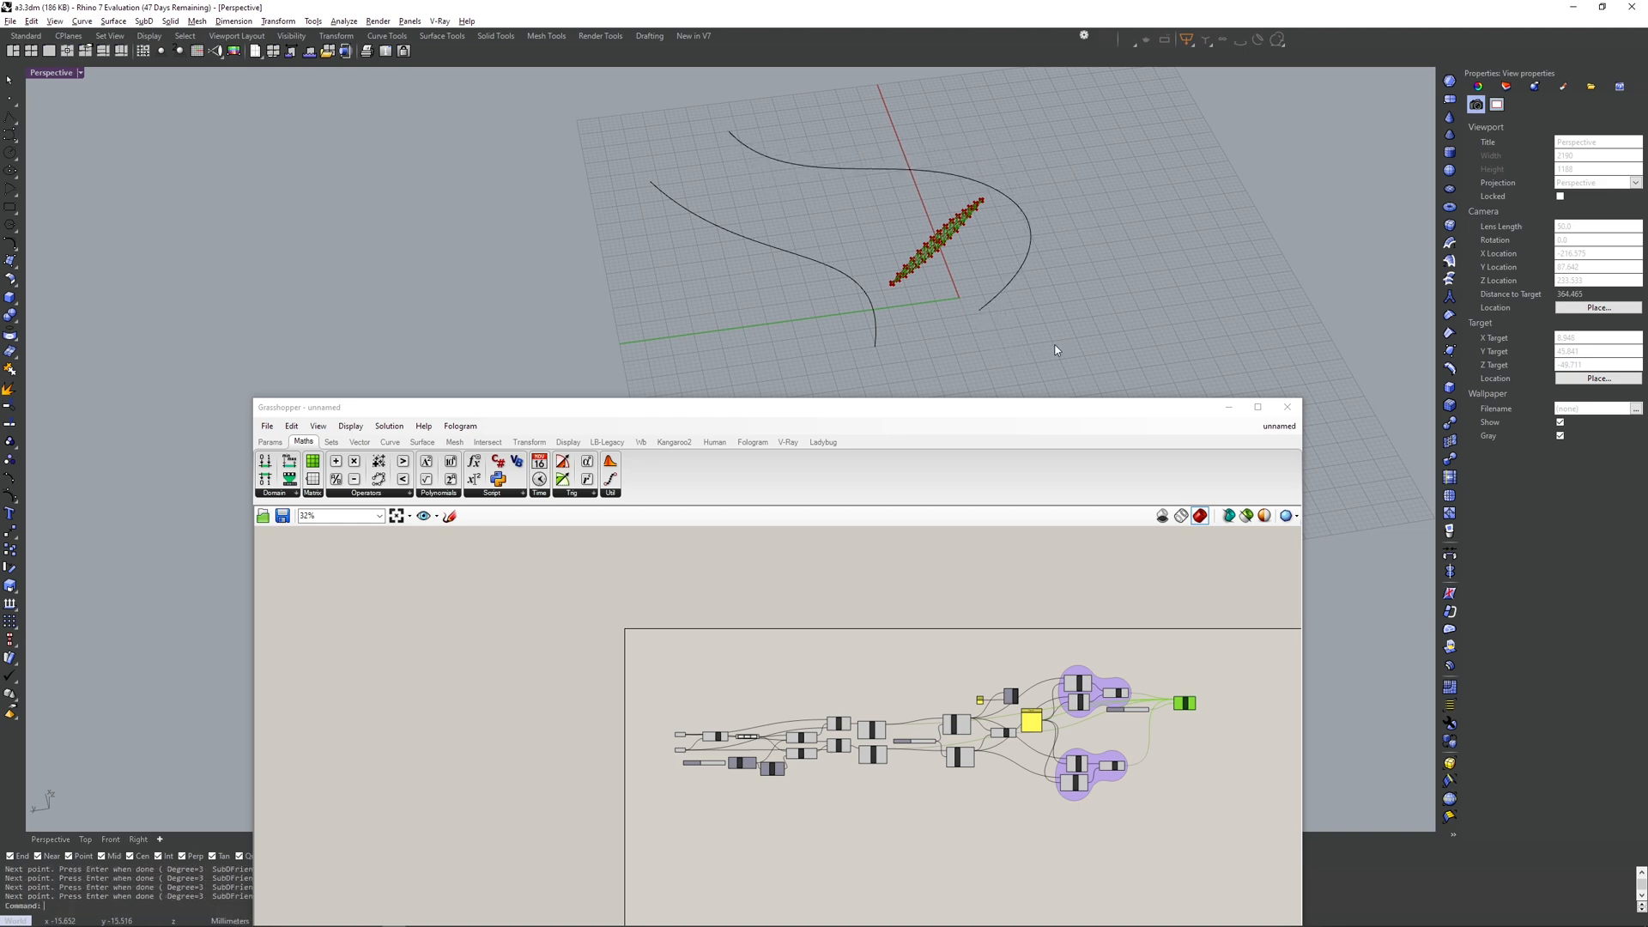
- Rearrange the two Point parameters so they sit close together beside the Line component's inputs
{"action": "scroll", "coordinate": [902, 600], "scroll_direction": "up", "scroll_amount": 3}
{"action": "left_click_drag", "start_coordinate": [1203, 575], "coordinate": [377, 794]}
{"action": "scroll", "coordinate": [496, 798], "scroll_direction": "up", "scroll_amount": 2}
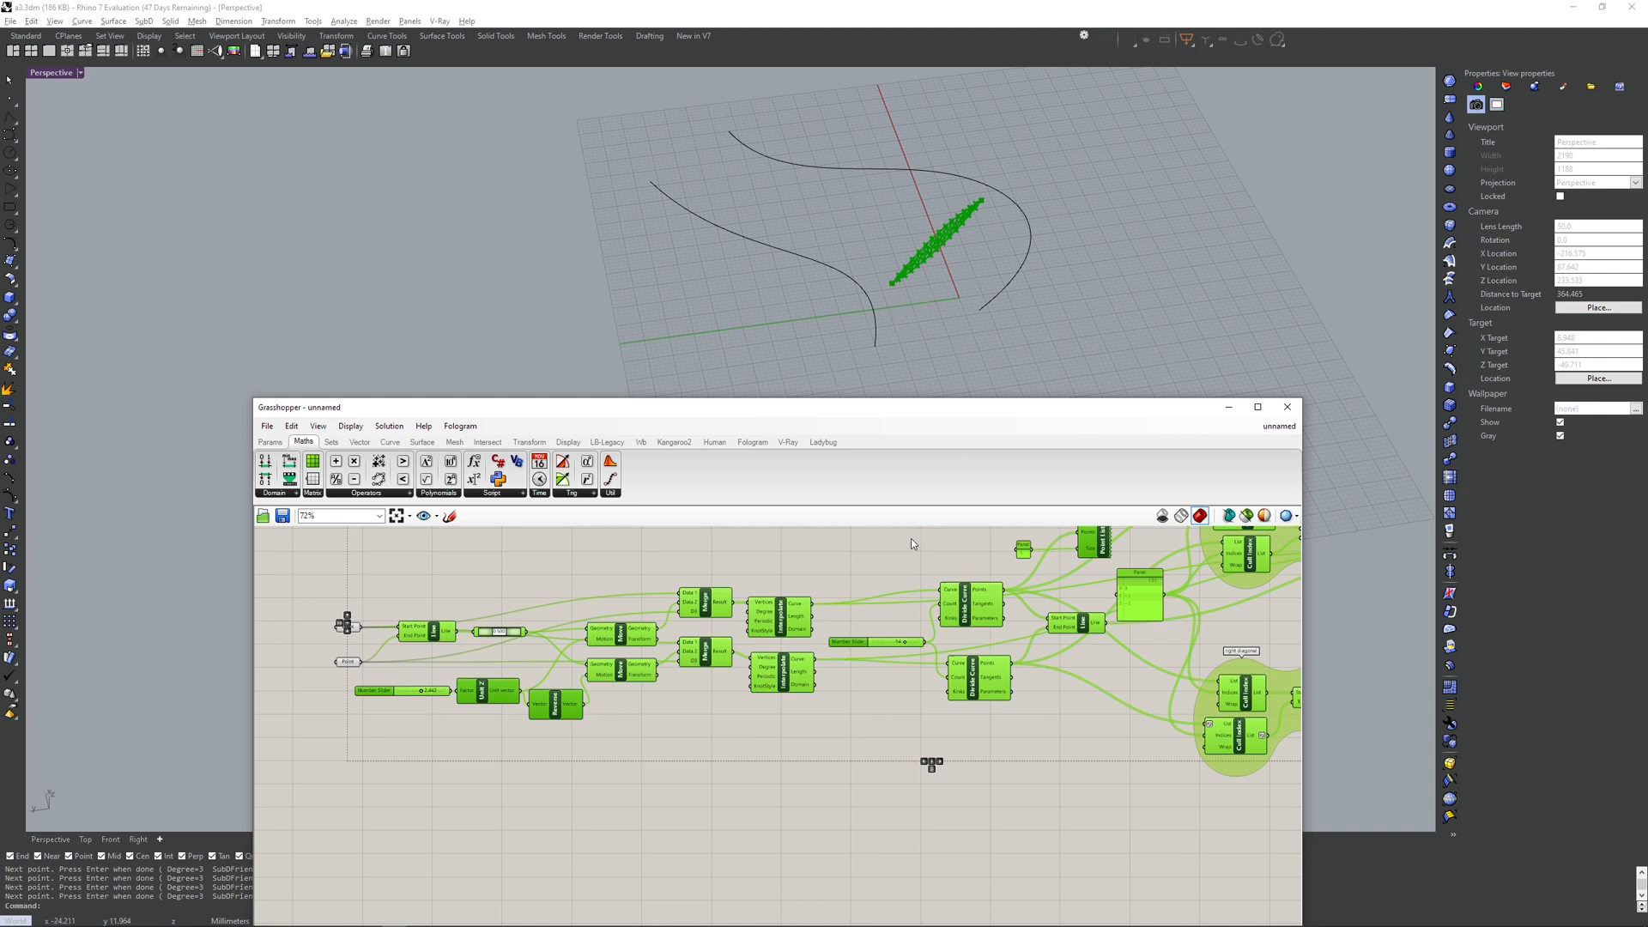
{"action": "left_click", "coordinate": [497, 599]}
{"action": "scroll", "coordinate": [497, 600], "scroll_direction": "up", "scroll_amount": 5}
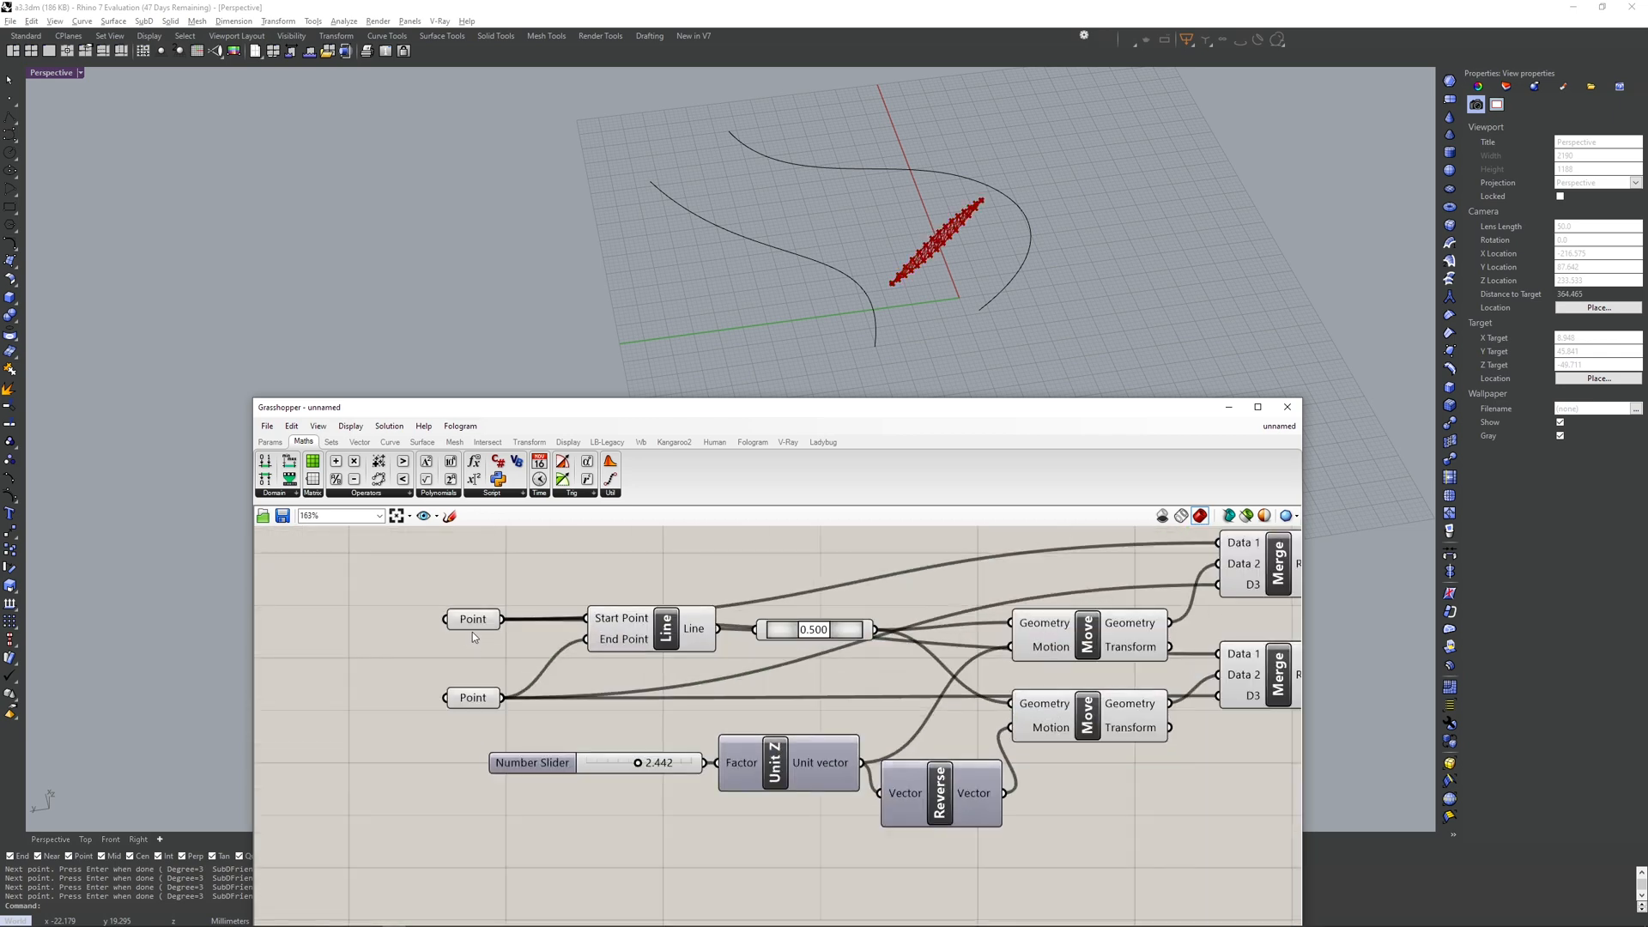
{"action": "scroll", "coordinate": [927, 286], "scroll_direction": "up", "scroll_amount": 4}
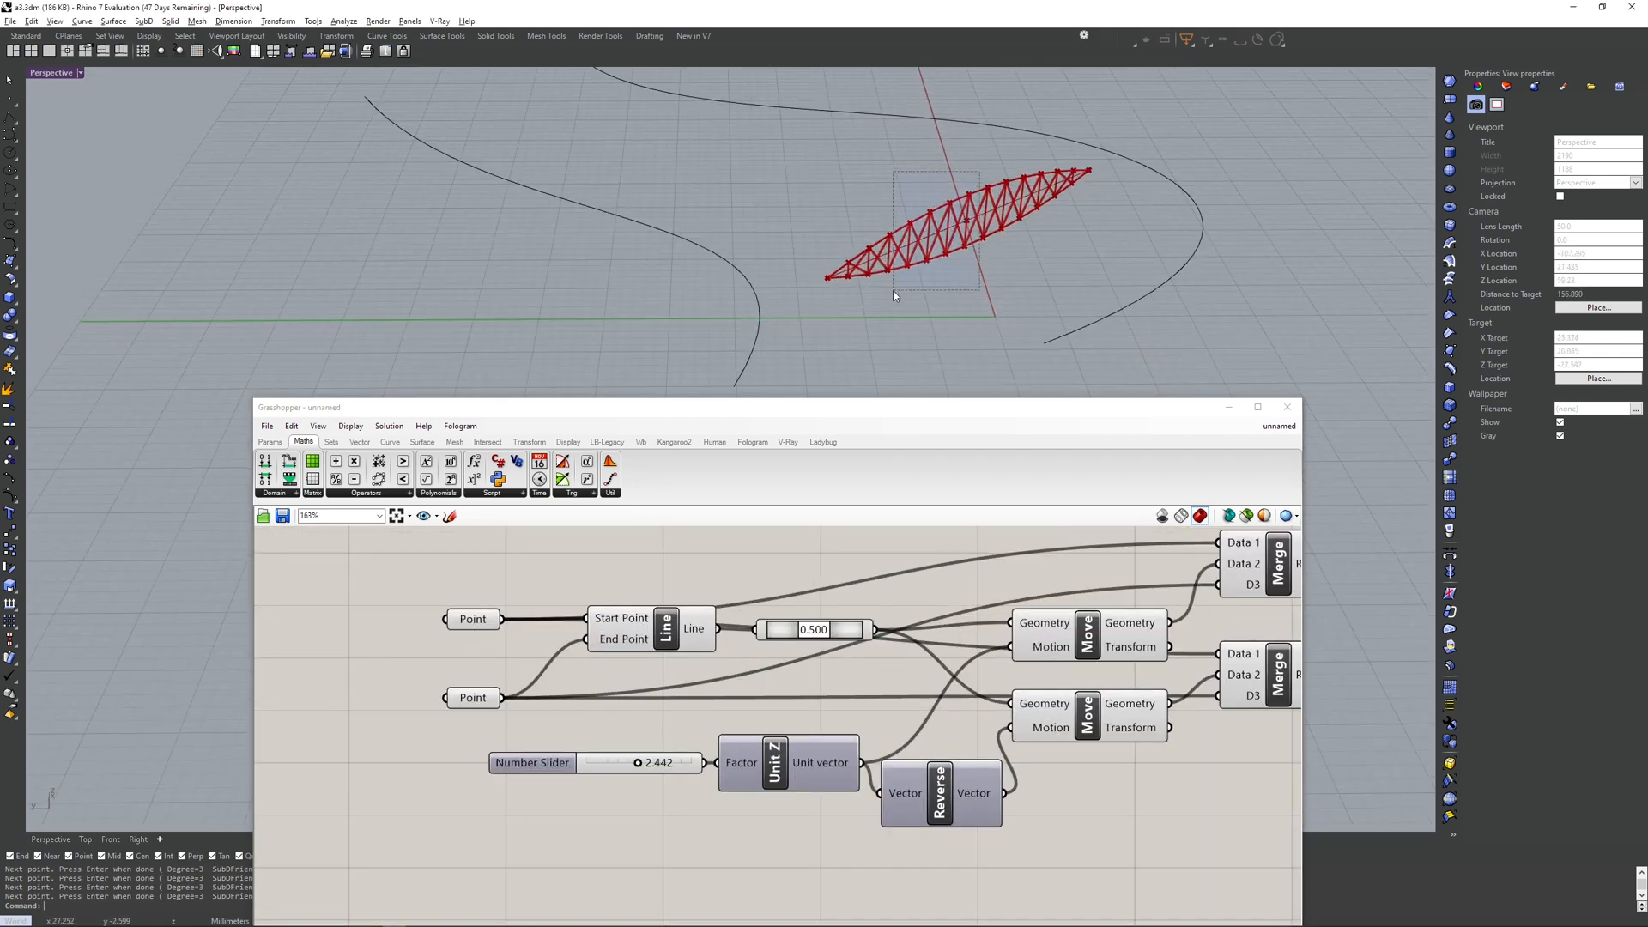
{"action": "left_click_drag", "start_coordinate": [464, 621], "coordinate": [459, 606]}
{"action": "left_click_drag", "start_coordinate": [468, 699], "coordinate": [460, 649]}
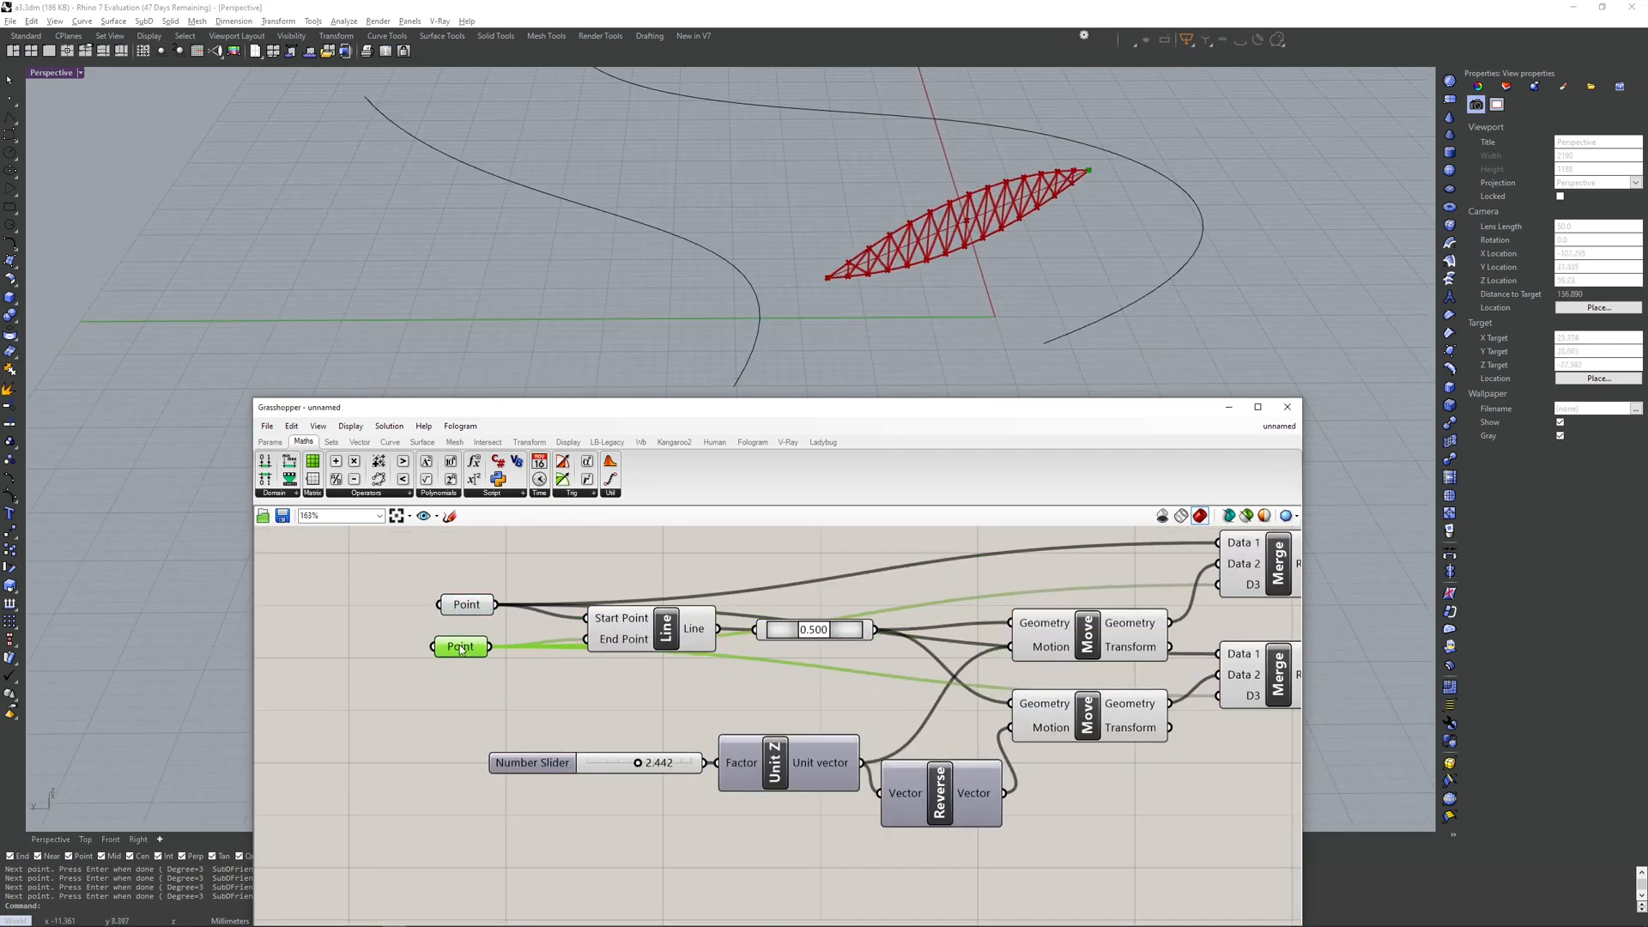
- Check the truss's end point, then move the near end of the five-point curve outward, away from the truss
{"action": "left_click_drag", "start_coordinate": [1110, 154], "coordinate": [1072, 191]}
{"action": "left_click_drag", "start_coordinate": [848, 263], "coordinate": [811, 290]}
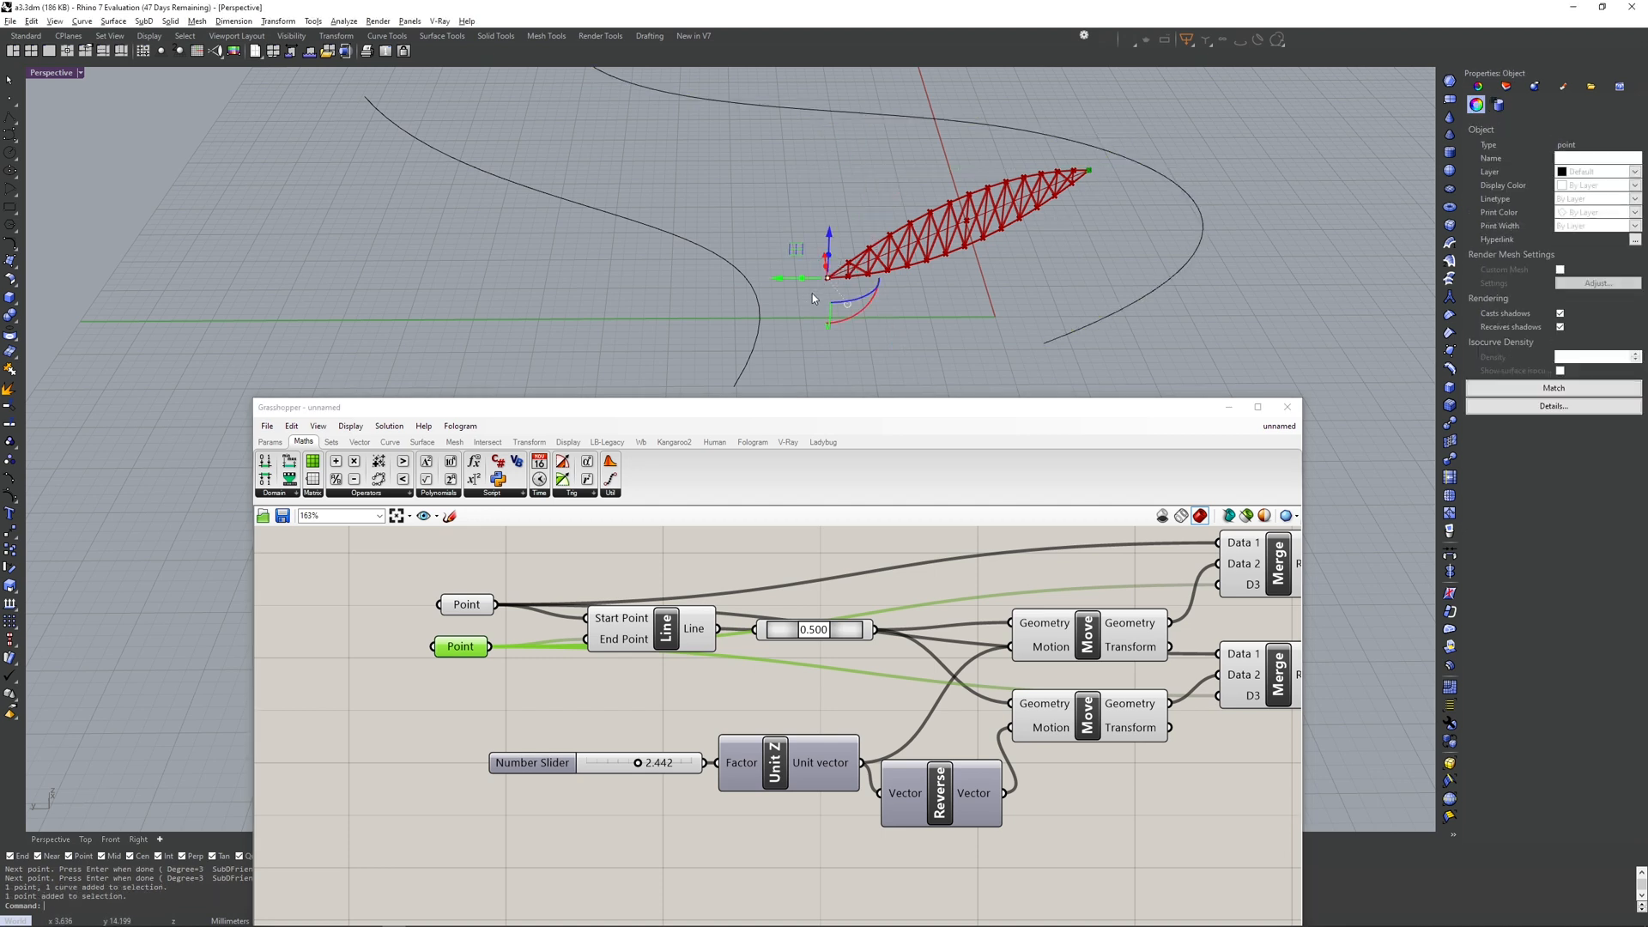
{"action": "left_click", "coordinate": [1104, 262]}
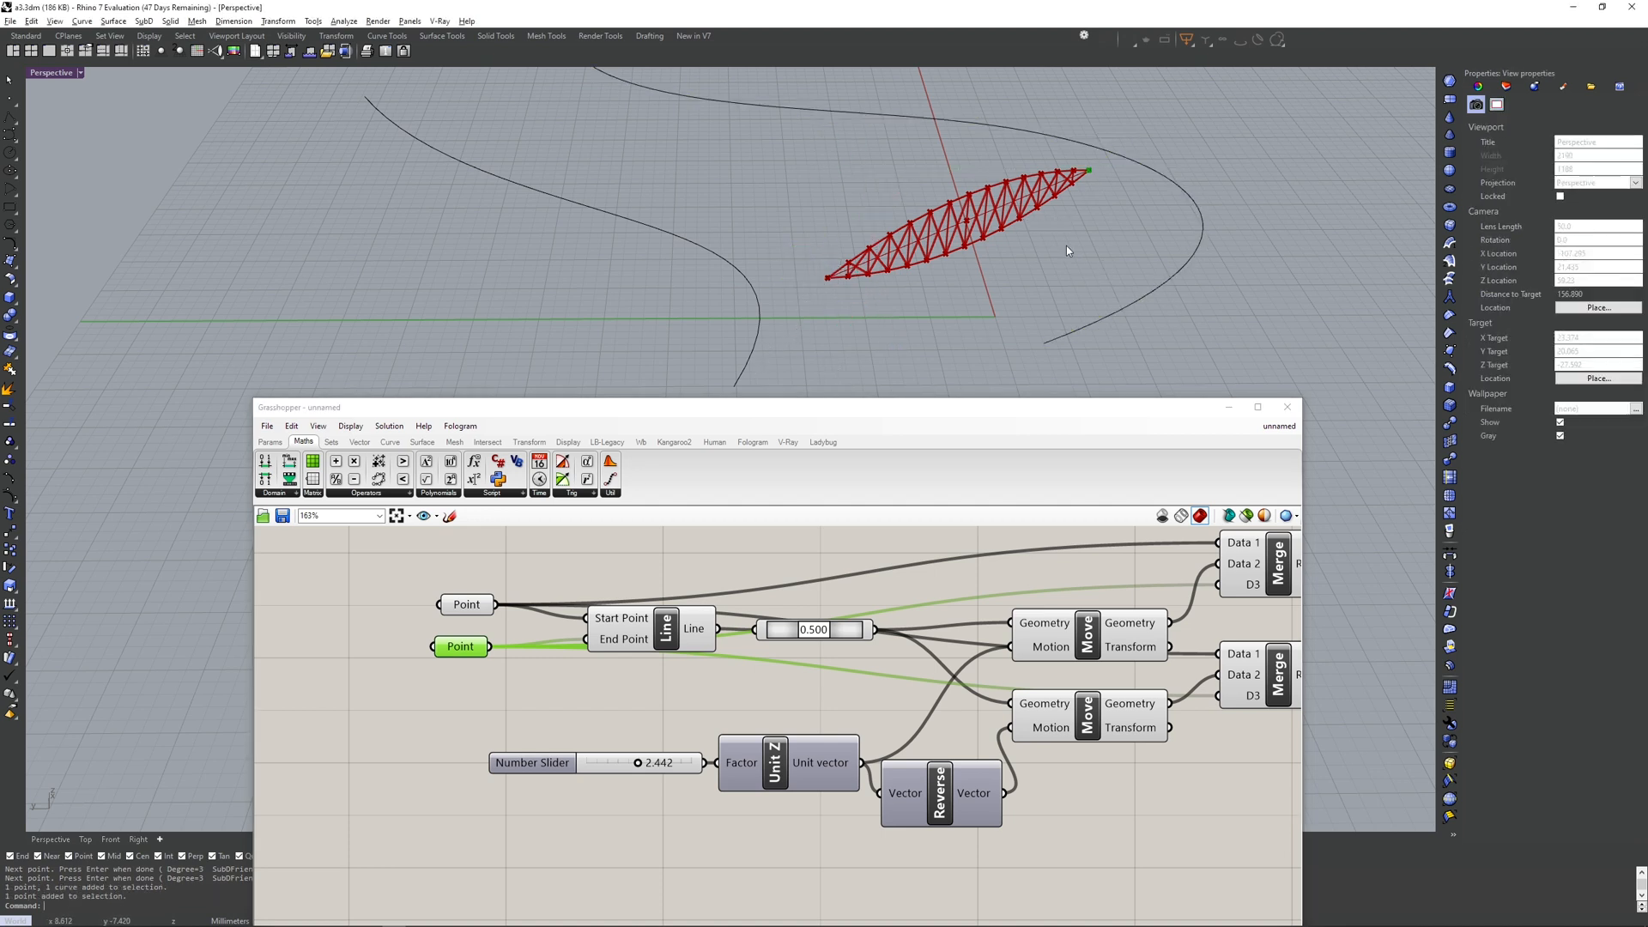
{"action": "left_click_drag", "start_coordinate": [1049, 346], "coordinate": [1200, 364]}
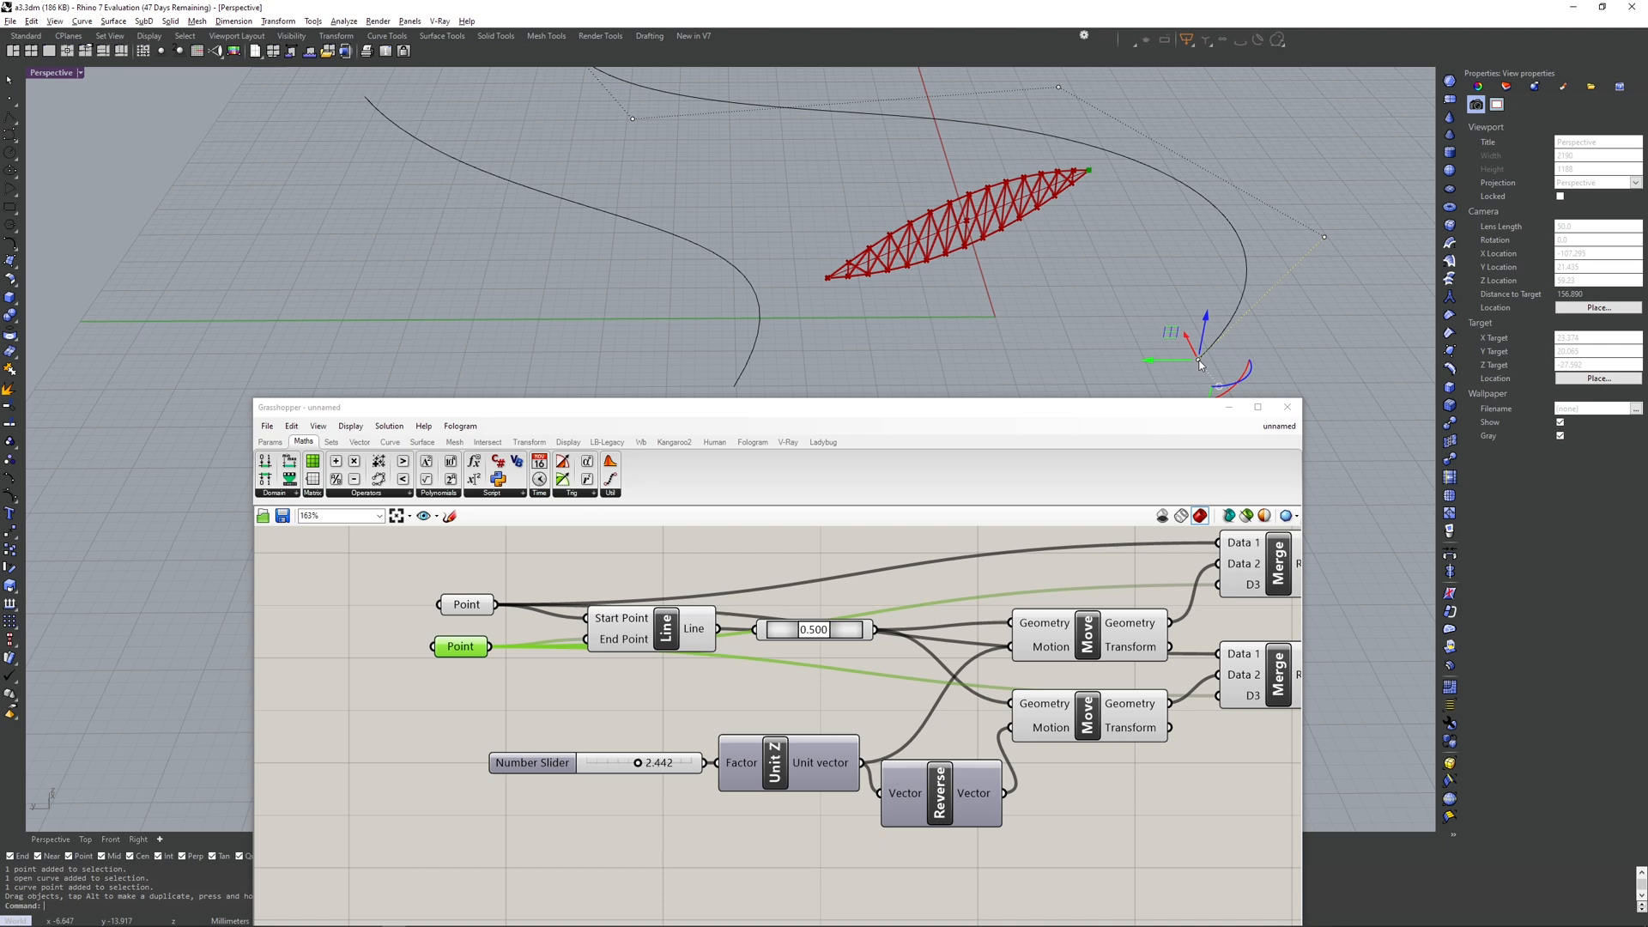
{"action": "left_click", "coordinate": [1032, 363]}
{"action": "left_click", "coordinate": [527, 562]}
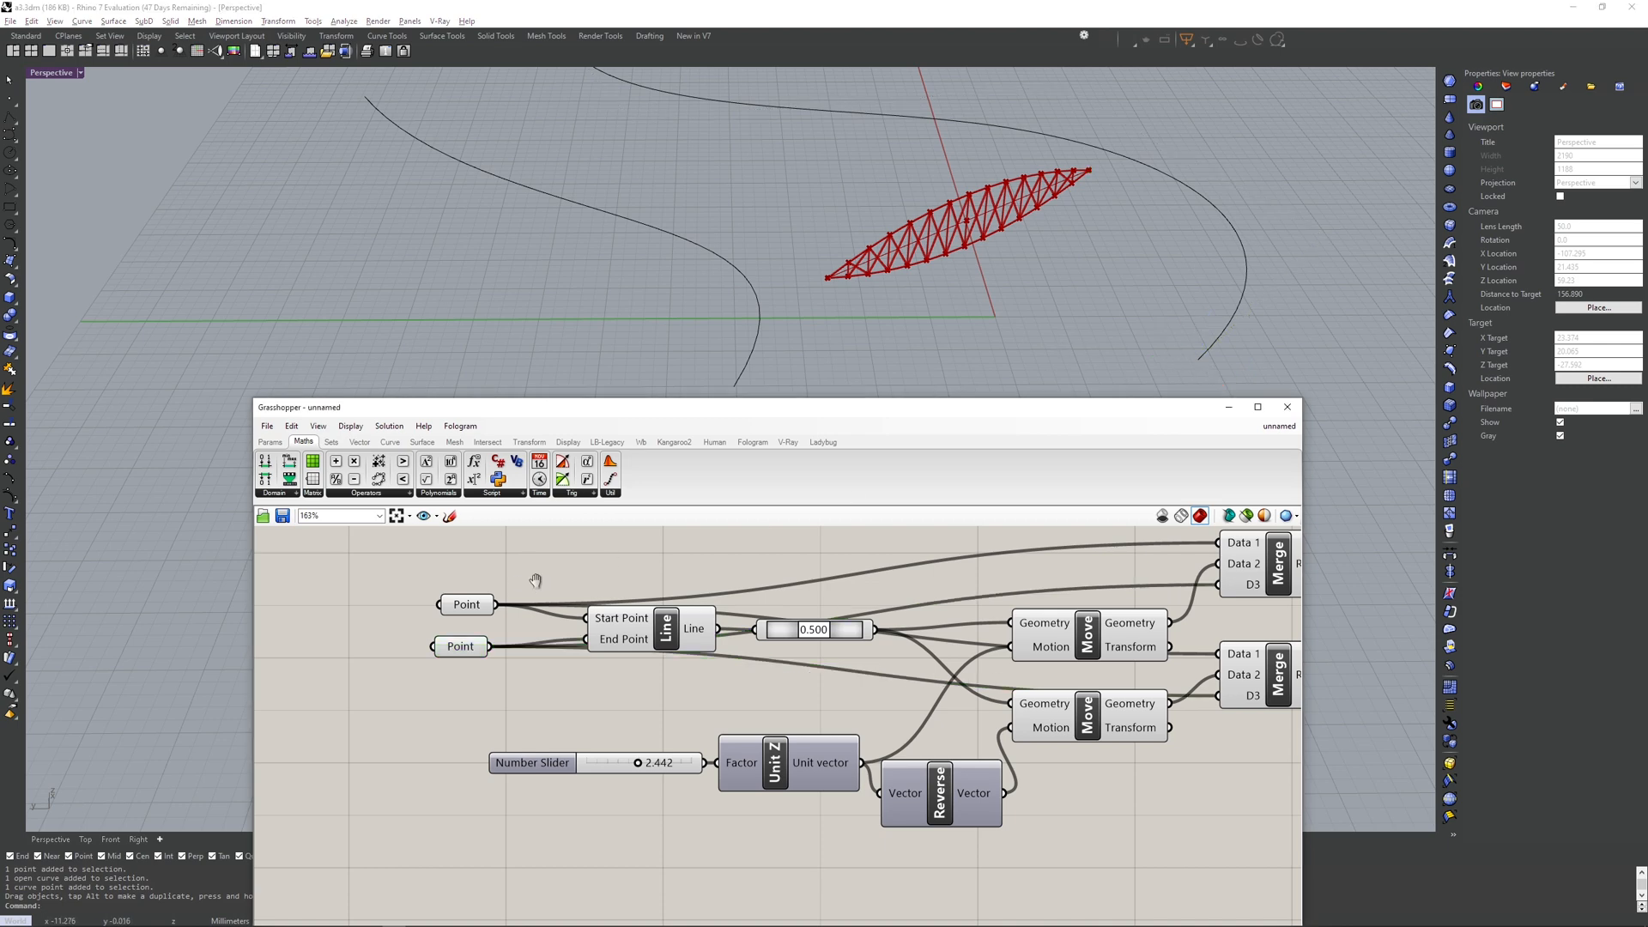
- Add a Curve parameter in the empty canvas area above the Point parameters and place a duplicate beneath it
{"action": "right_click_drag", "start_coordinate": [535, 578], "coordinate": [626, 618]}
{"action": "scroll", "coordinate": [723, 563], "scroll_direction": "down", "scroll_amount": 8}
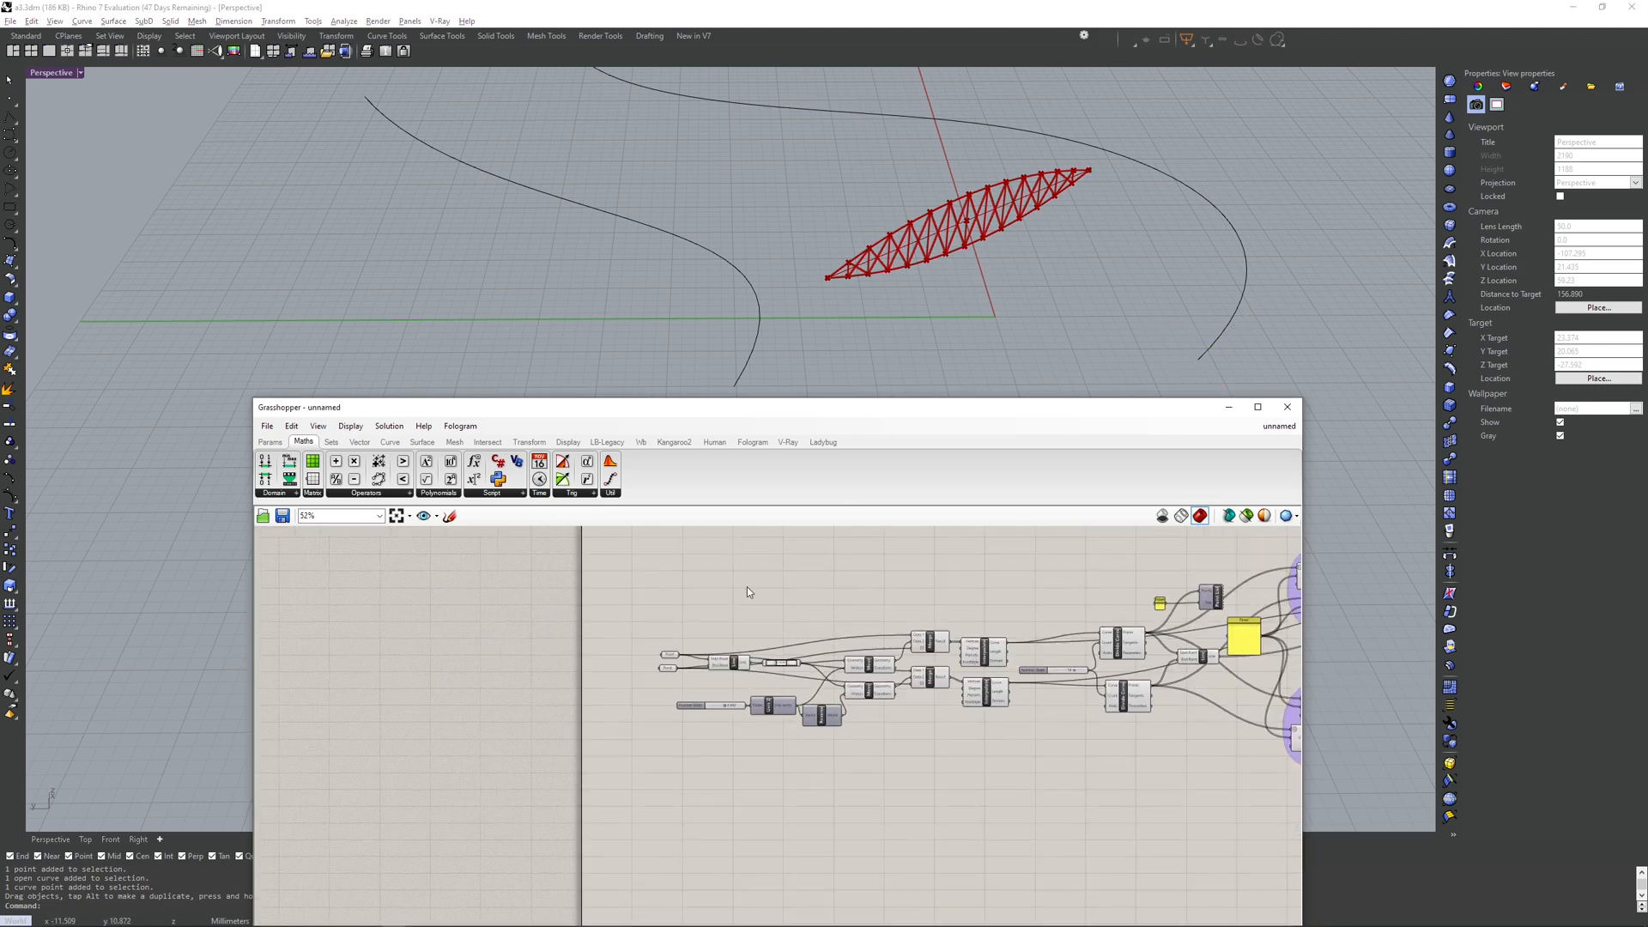
{"action": "right_click_drag", "start_coordinate": [927, 382], "coordinate": [861, 258]}
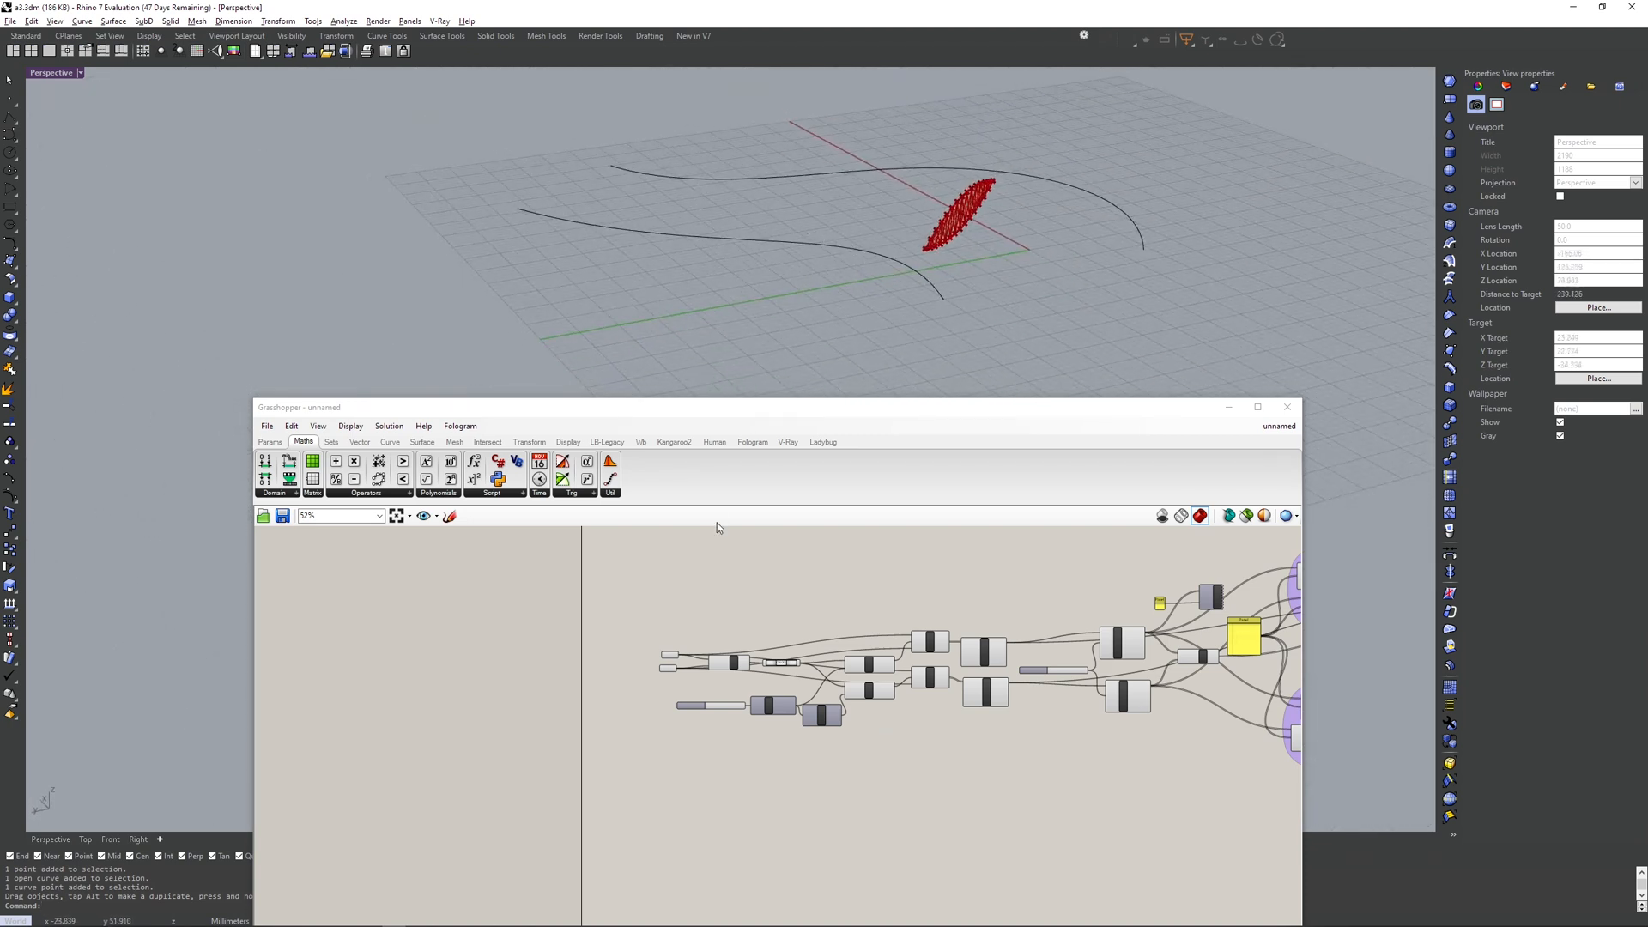
{"action": "double_click", "coordinate": [671, 560]}
{"action": "type", "text": "cuve"}
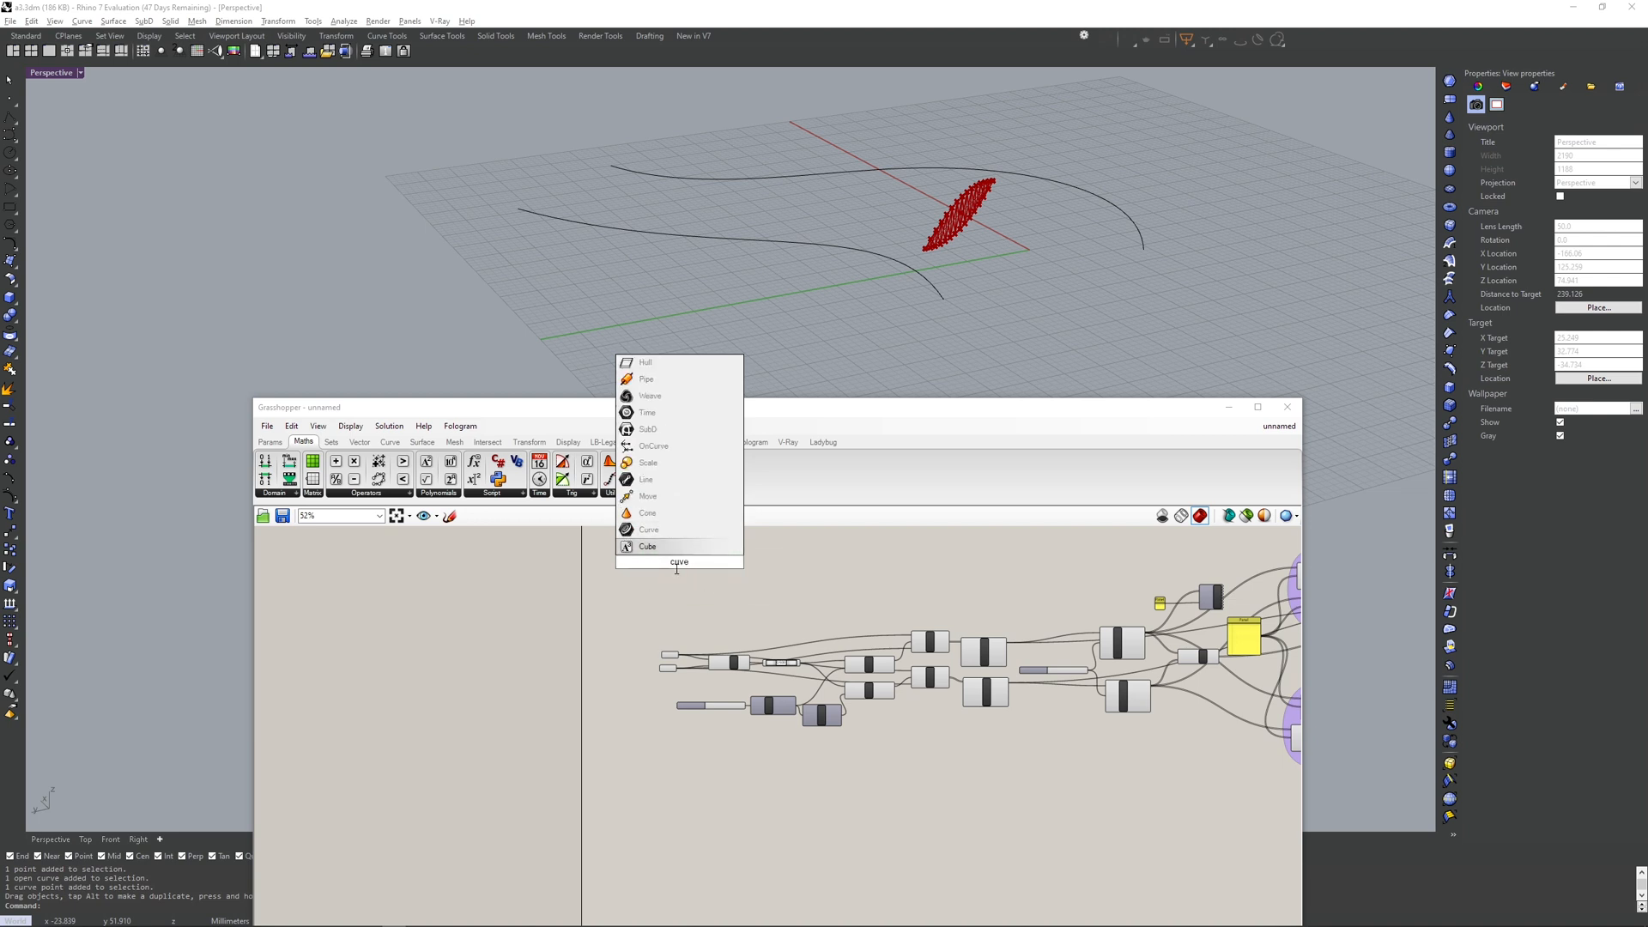
{"action": "left_click", "coordinate": [661, 530]}
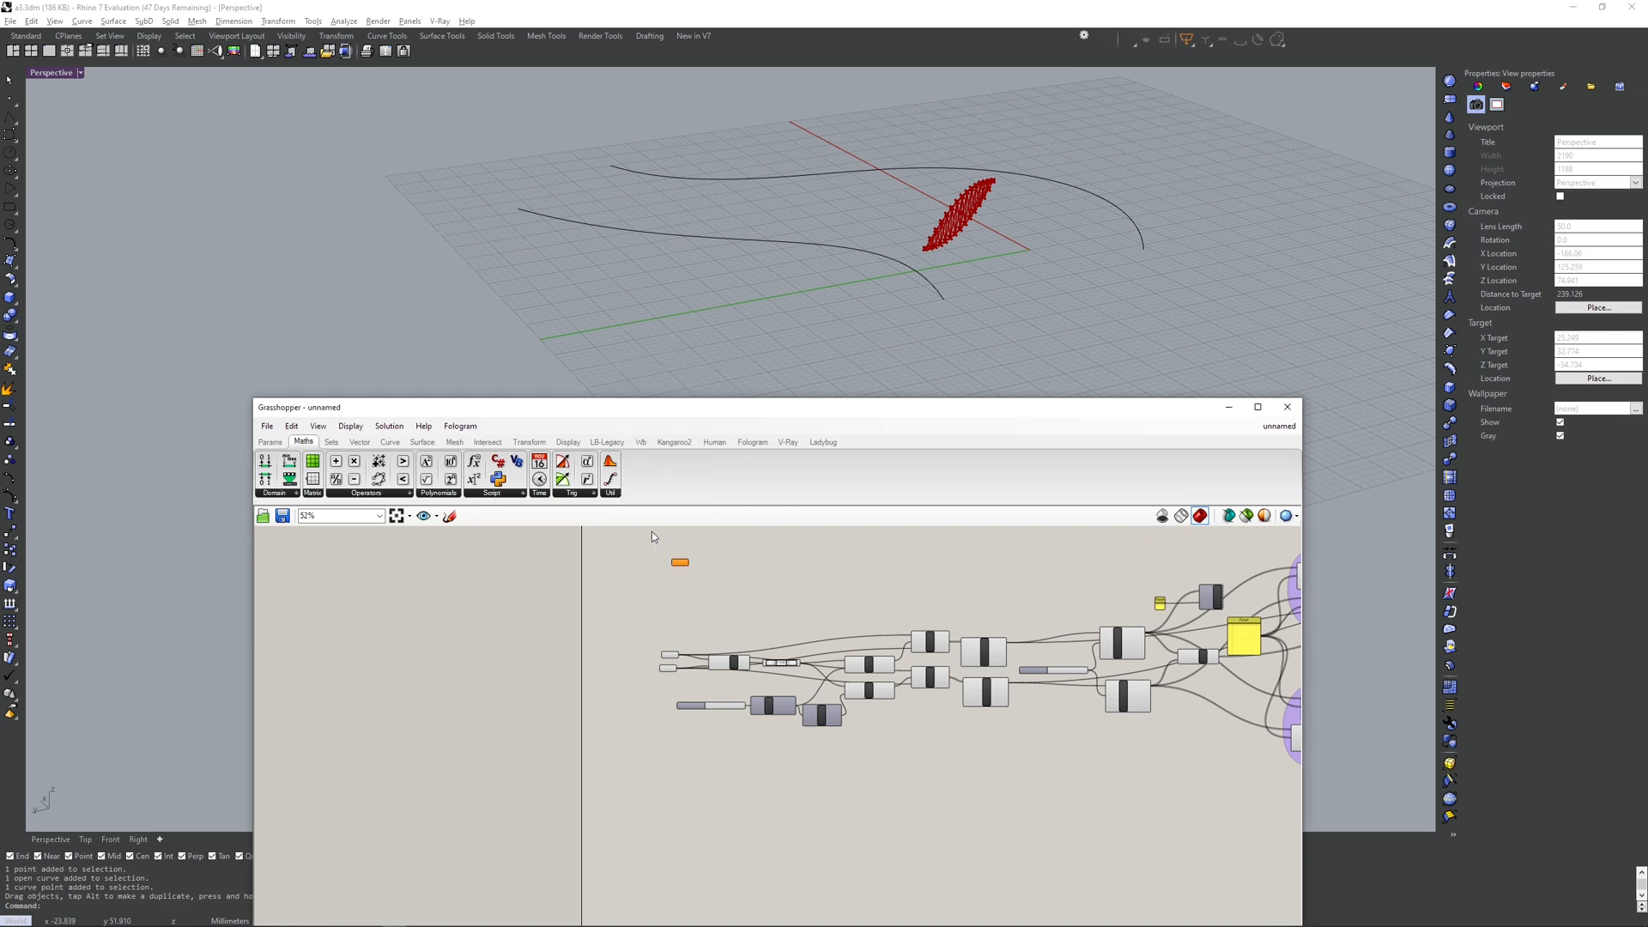
{"action": "scroll", "coordinate": [673, 584], "scroll_direction": "up", "scroll_amount": 4}
{"action": "scroll", "coordinate": [673, 585], "scroll_direction": "up", "scroll_amount": 2}
{"action": "right_click_drag", "start_coordinate": [673, 584], "coordinate": [668, 648]}
{"action": "left_click_drag", "start_coordinate": [693, 584], "coordinate": [672, 644], "text": "alt"}
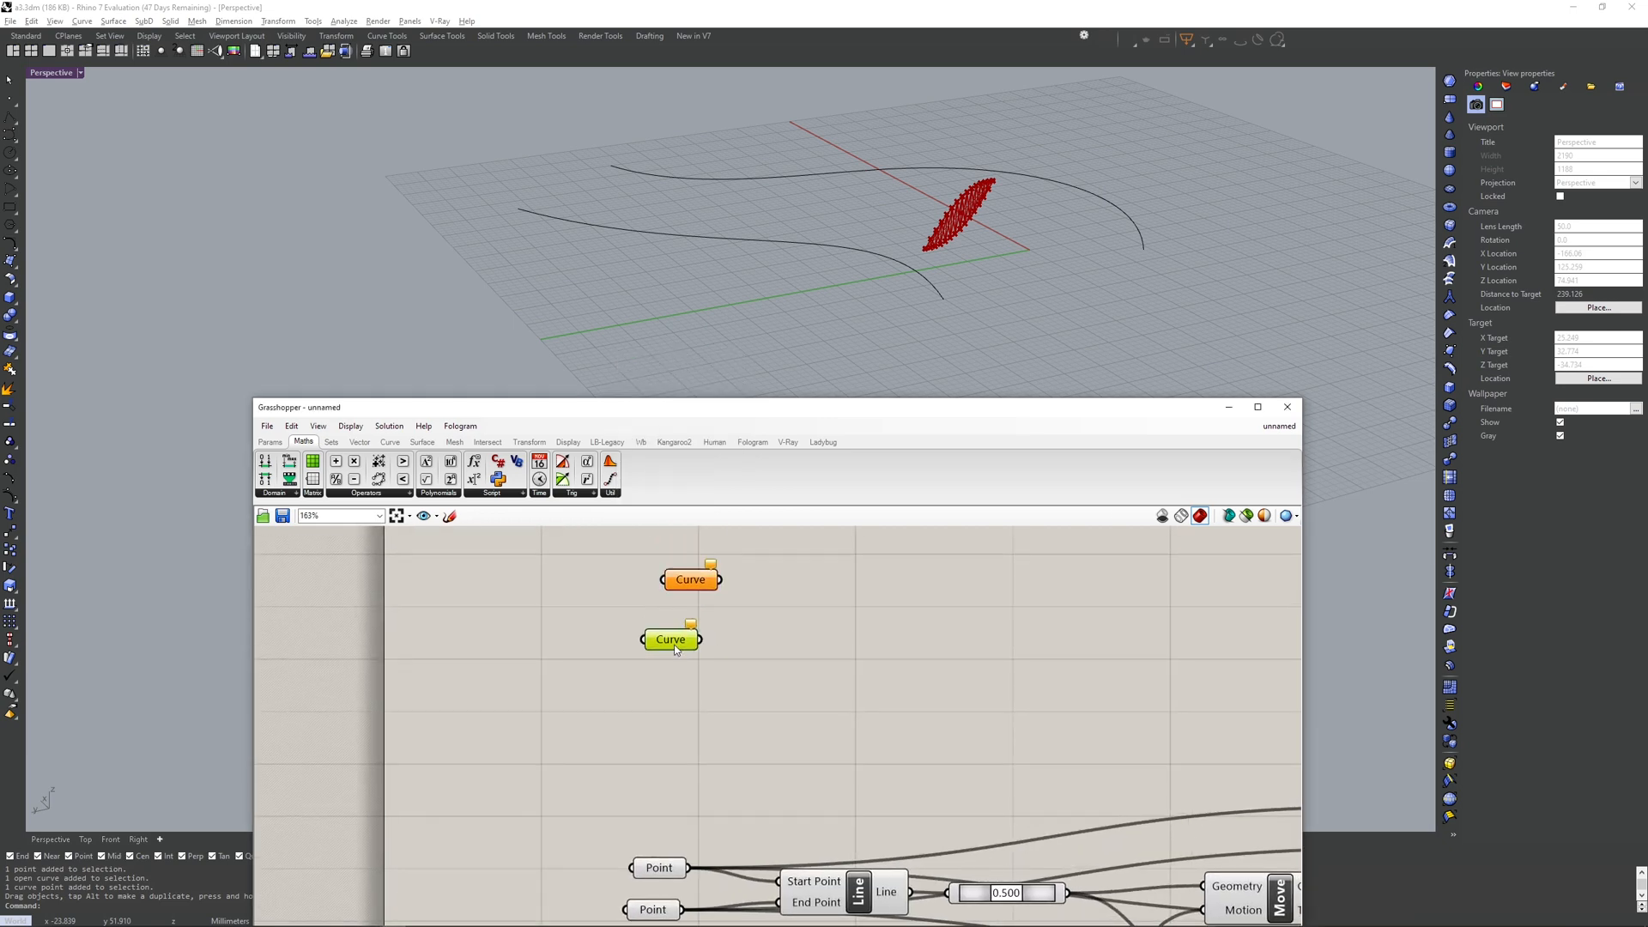
- Reference the four-point curve in the lower Curve parameter and the five-point curve in the upper one
{"action": "right_click", "coordinate": [672, 643]}
{"action": "left_click", "coordinate": [718, 821]}
{"action": "left_click", "coordinate": [898, 271]}
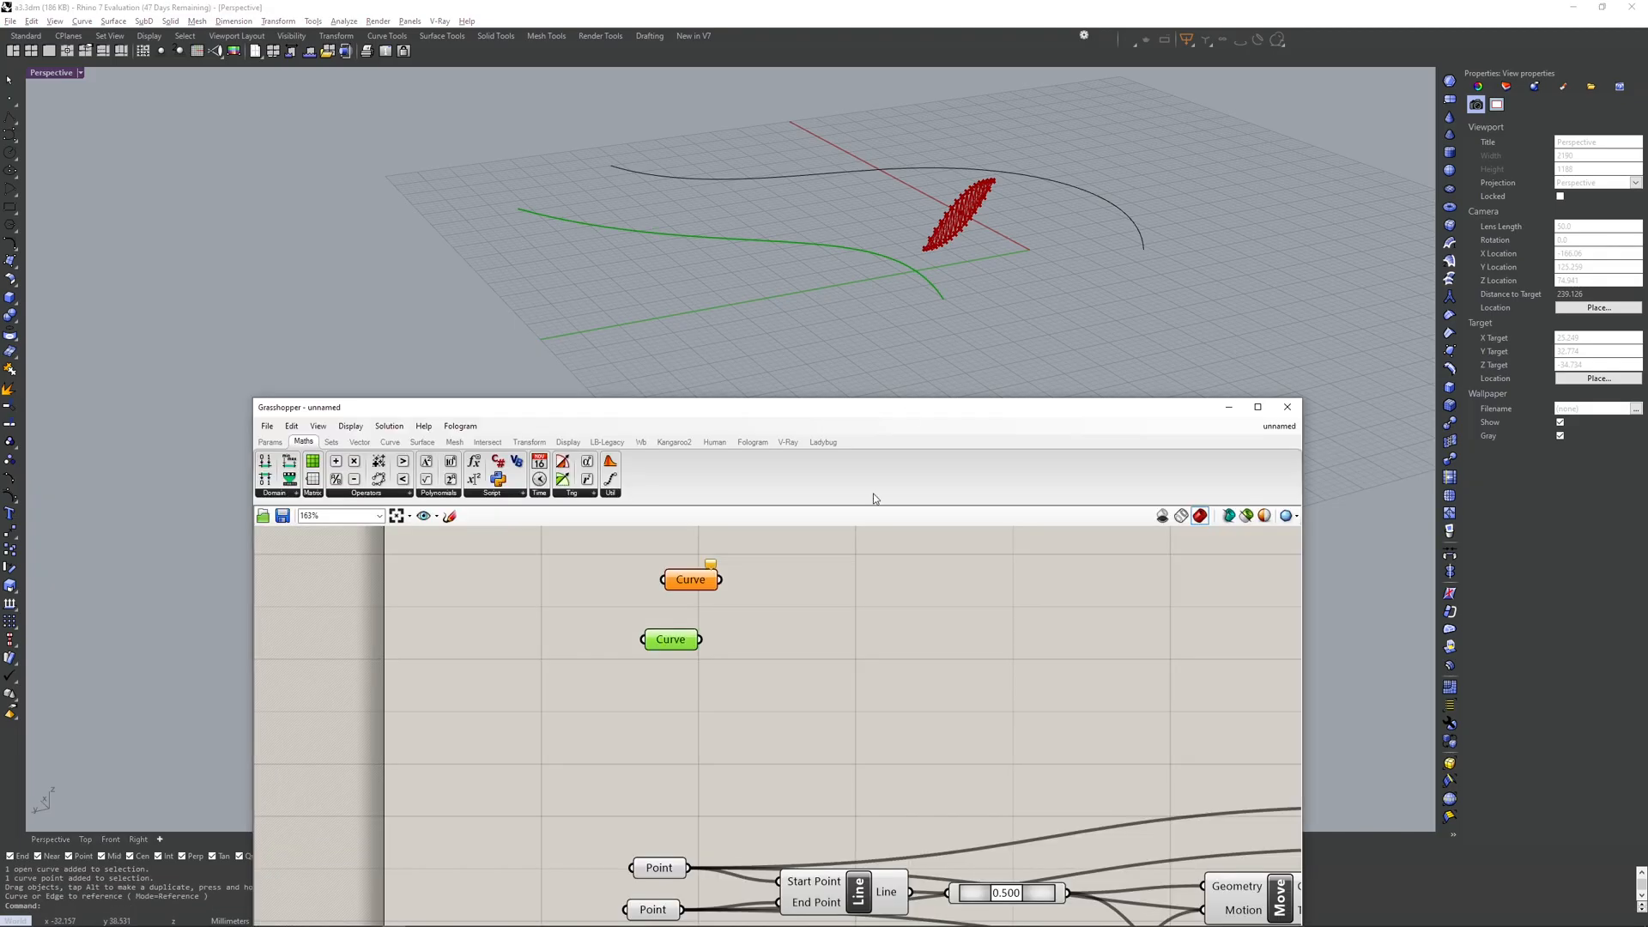
{"action": "left_click", "coordinate": [757, 593]}
{"action": "right_click", "coordinate": [701, 583]}
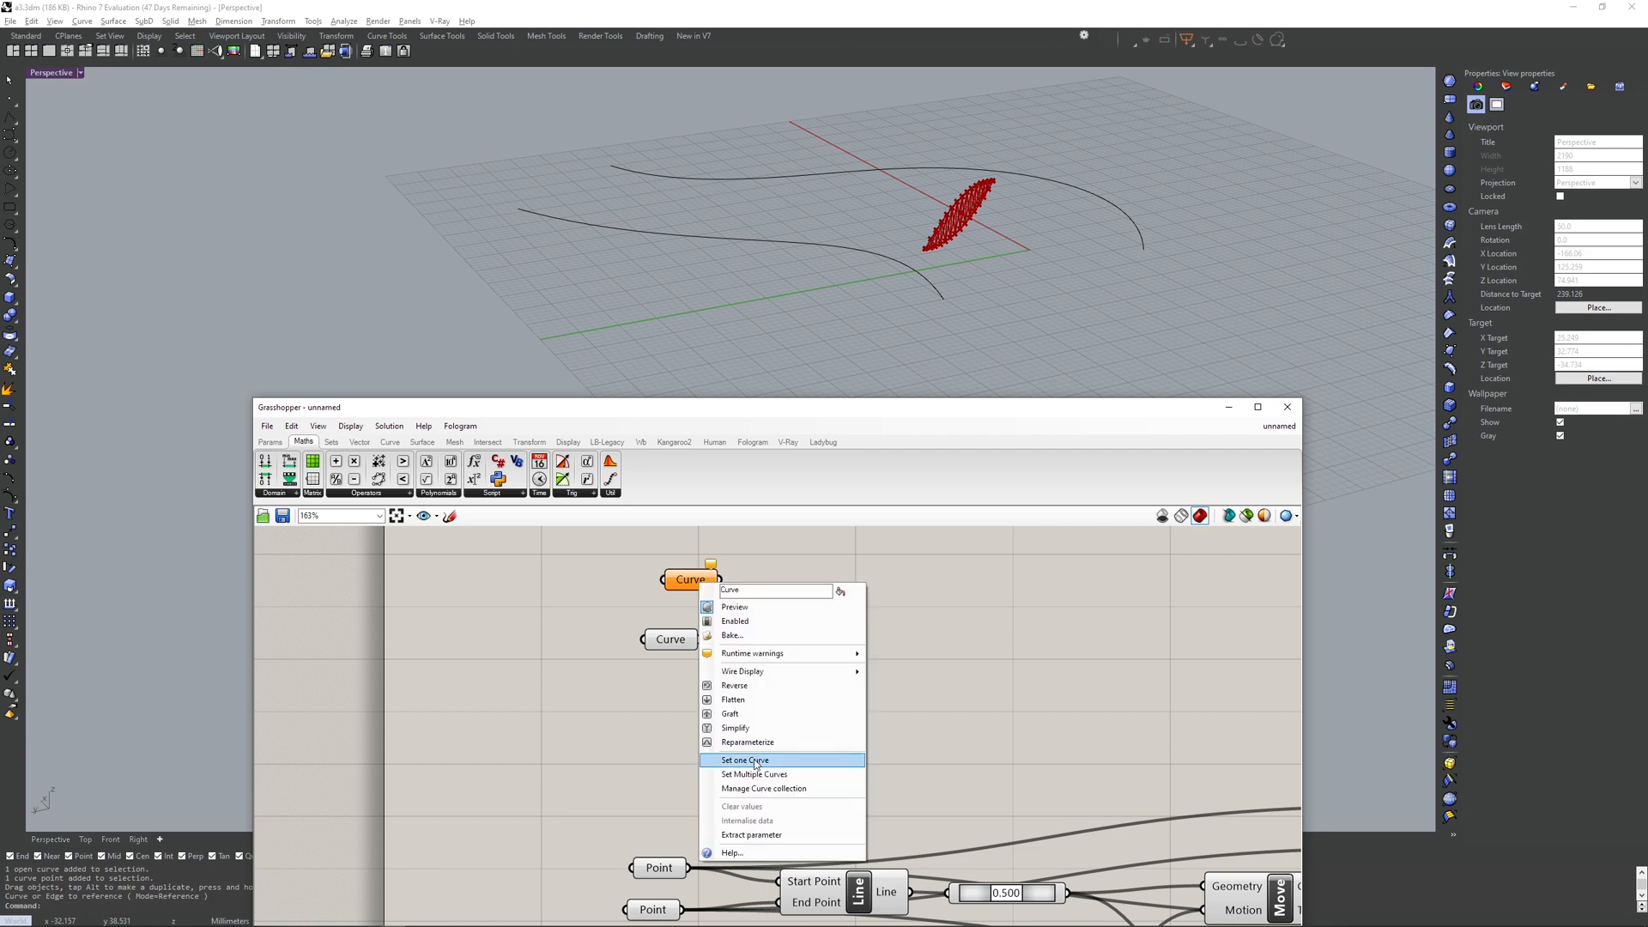
{"action": "left_click", "coordinate": [757, 761]}
{"action": "left_click", "coordinate": [1123, 213]}
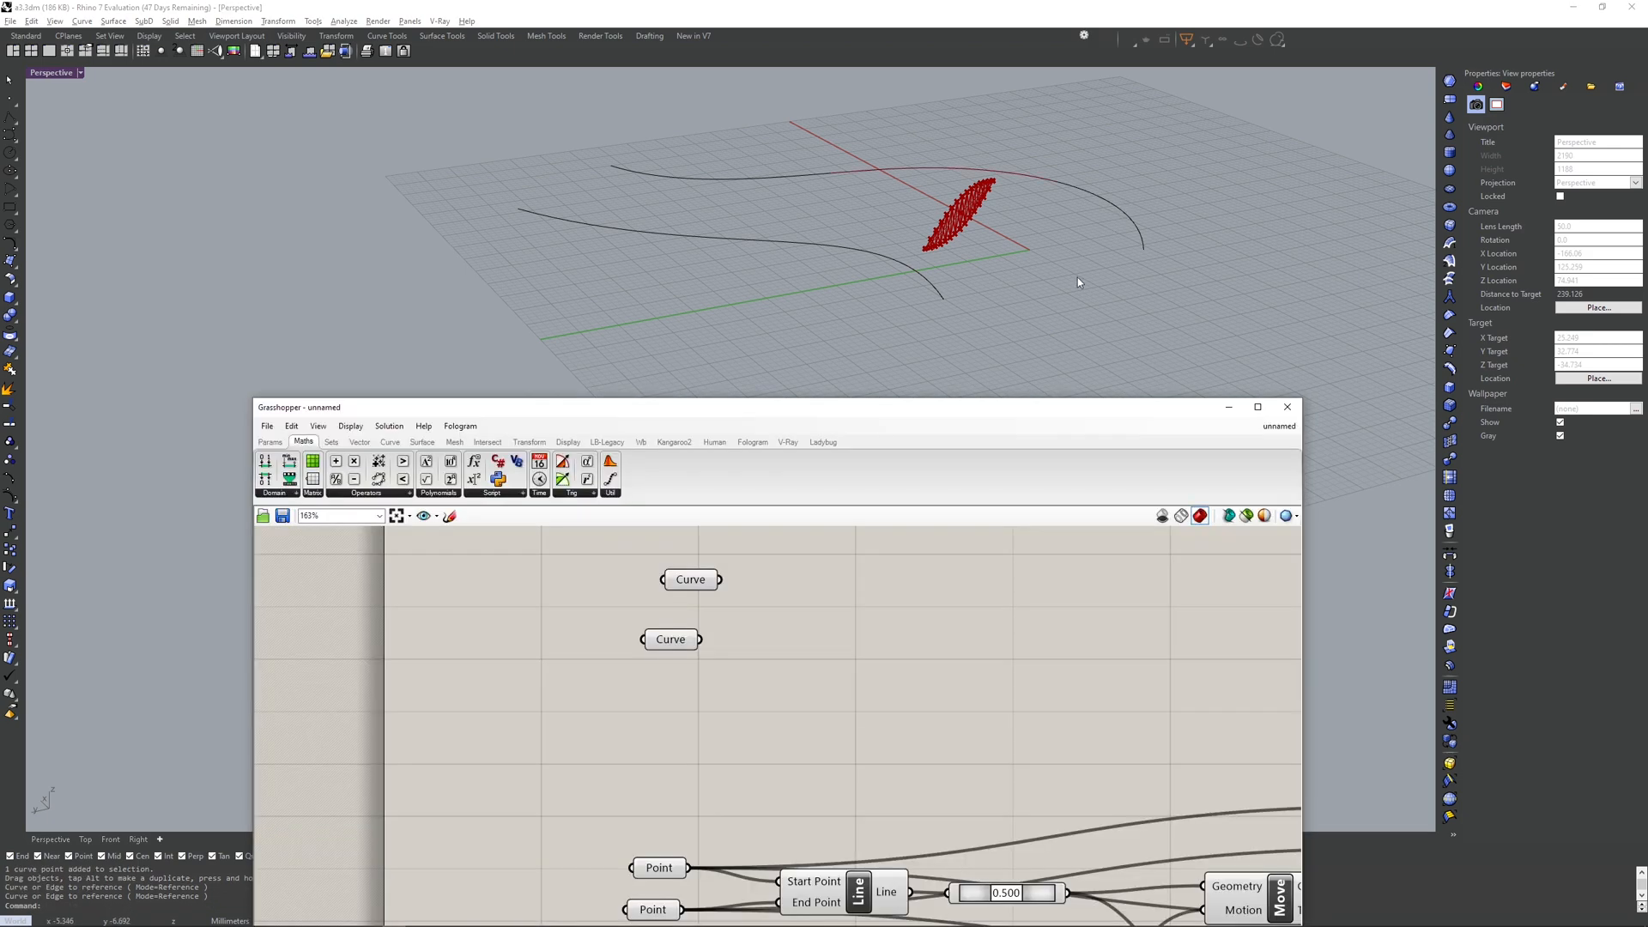
- Add a Divide Curve component and connect the upper Curve parameter to its Curve input
{"action": "double_click", "coordinate": [774, 618]}
{"action": "type", "text": "divide"}
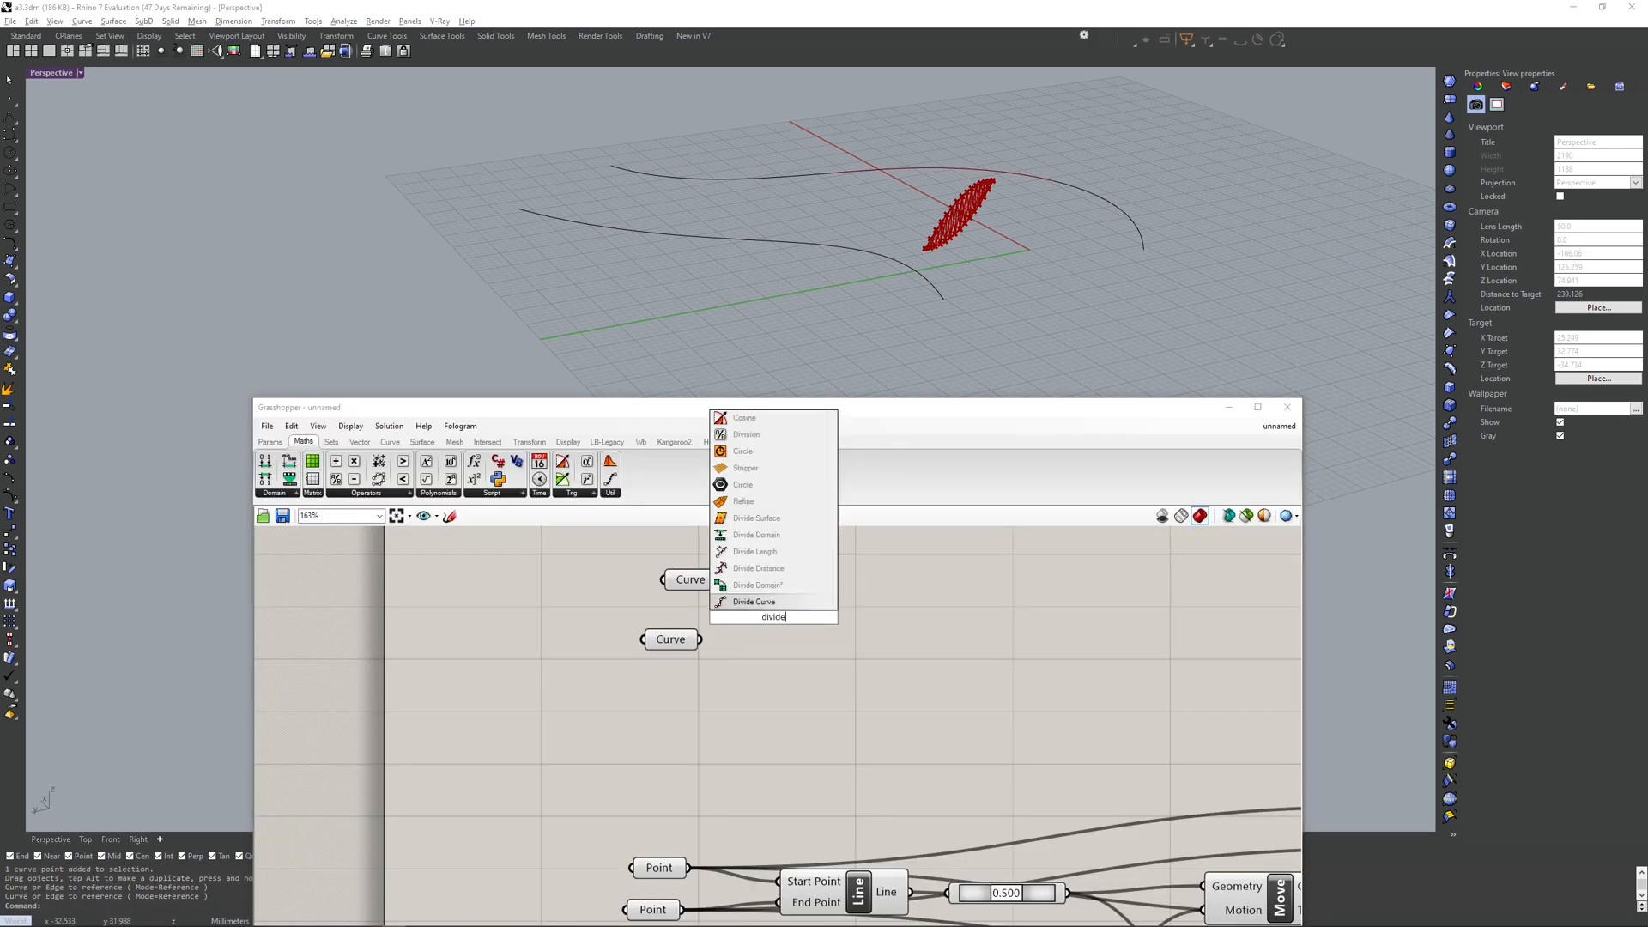
{"action": "key", "text": "Return"}
{"action": "scroll", "coordinate": [713, 603], "scroll_direction": "up", "scroll_amount": 3}
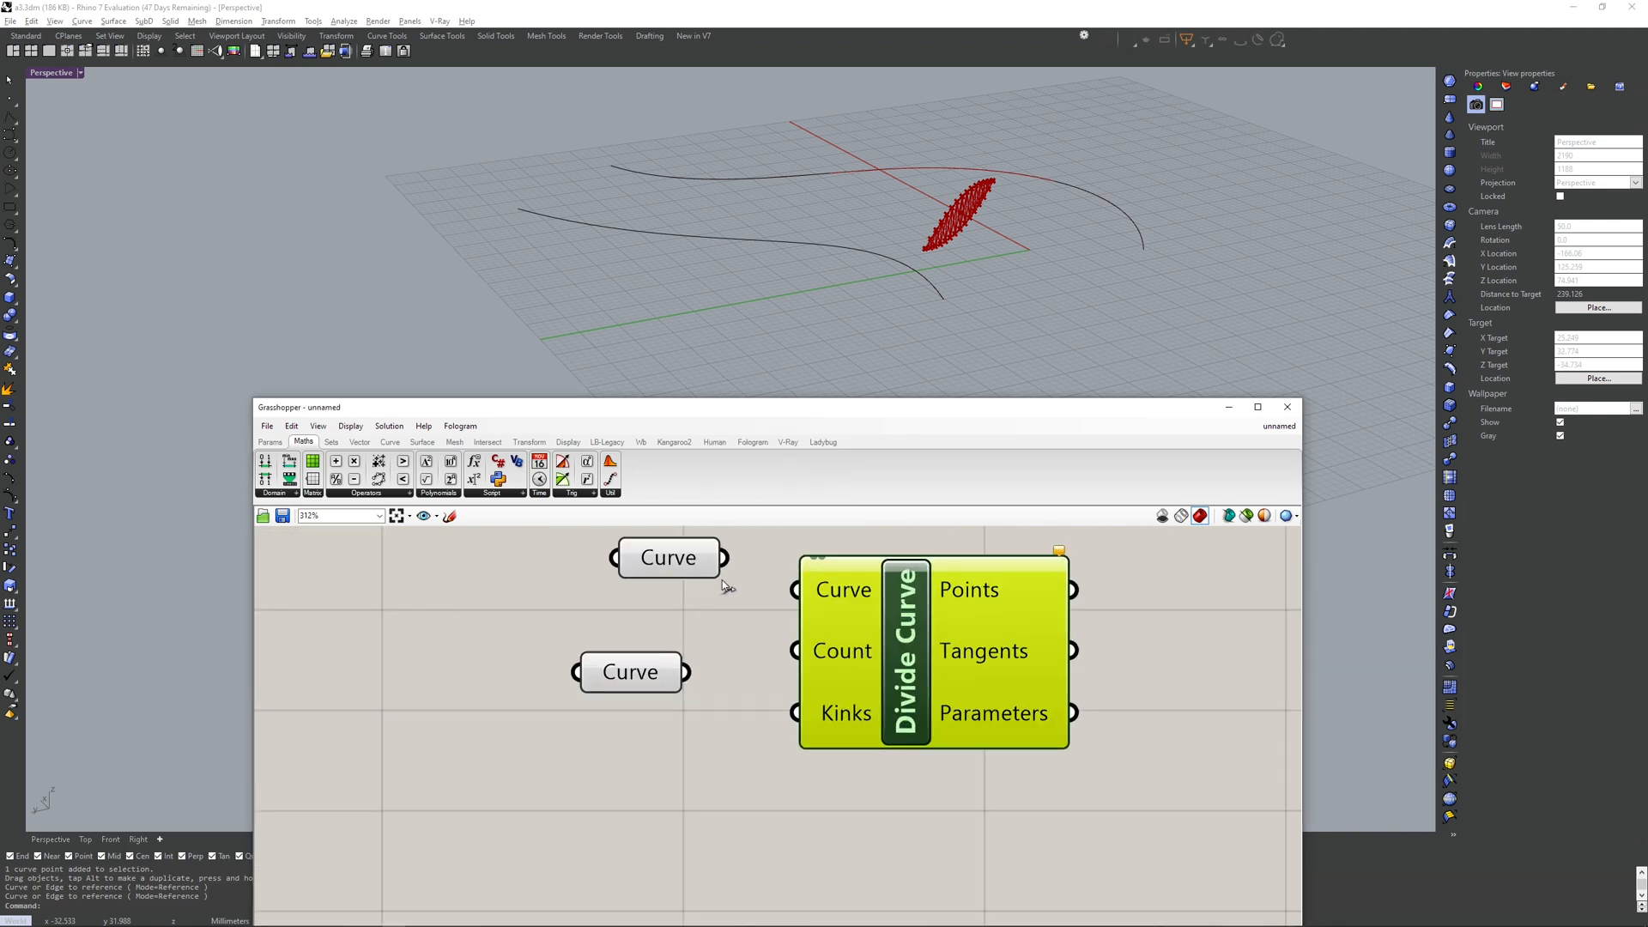
{"action": "left_click_drag", "start_coordinate": [724, 558], "coordinate": [787, 595]}
{"action": "right_click_drag", "start_coordinate": [824, 639], "coordinate": [692, 676]}
{"action": "left_click_drag", "start_coordinate": [743, 680], "coordinate": [756, 648]}
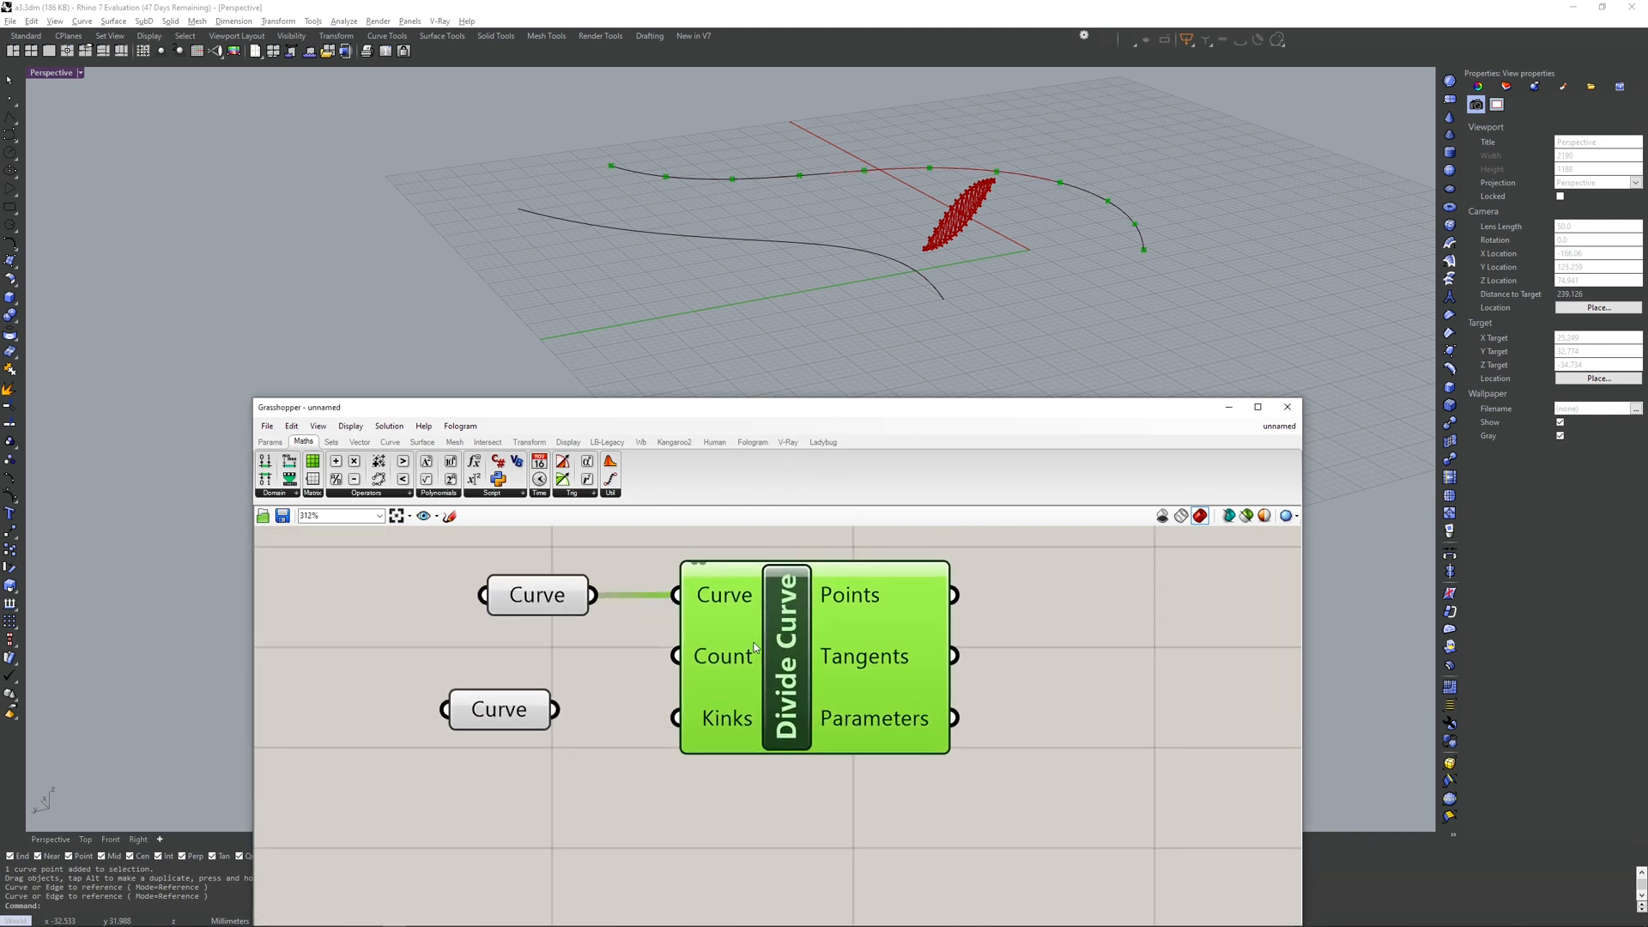
- Create a number slider from 1 to 100, set it to 50, and connect it to the Divide Curve Count input
{"action": "double_click", "coordinate": [492, 806]}
{"action": "type", "text": "0<"}
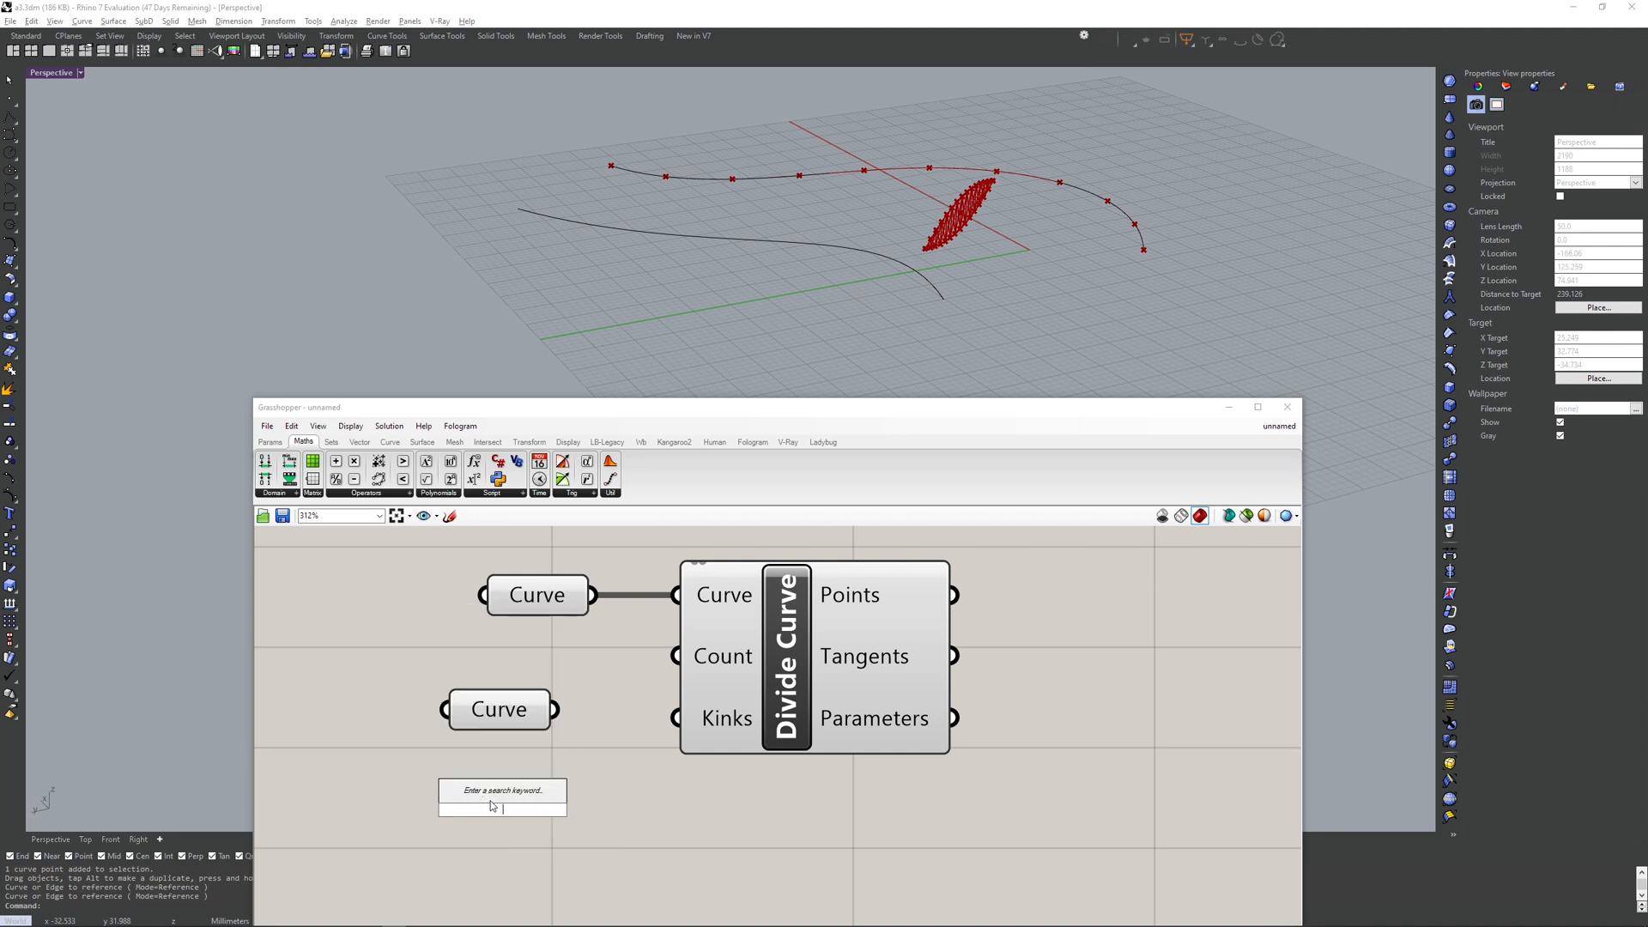
{"action": "type", "text": "1<100"}
{"action": "key", "text": "Return"}
{"action": "left_click_drag", "start_coordinate": [491, 807], "coordinate": [586, 810]}
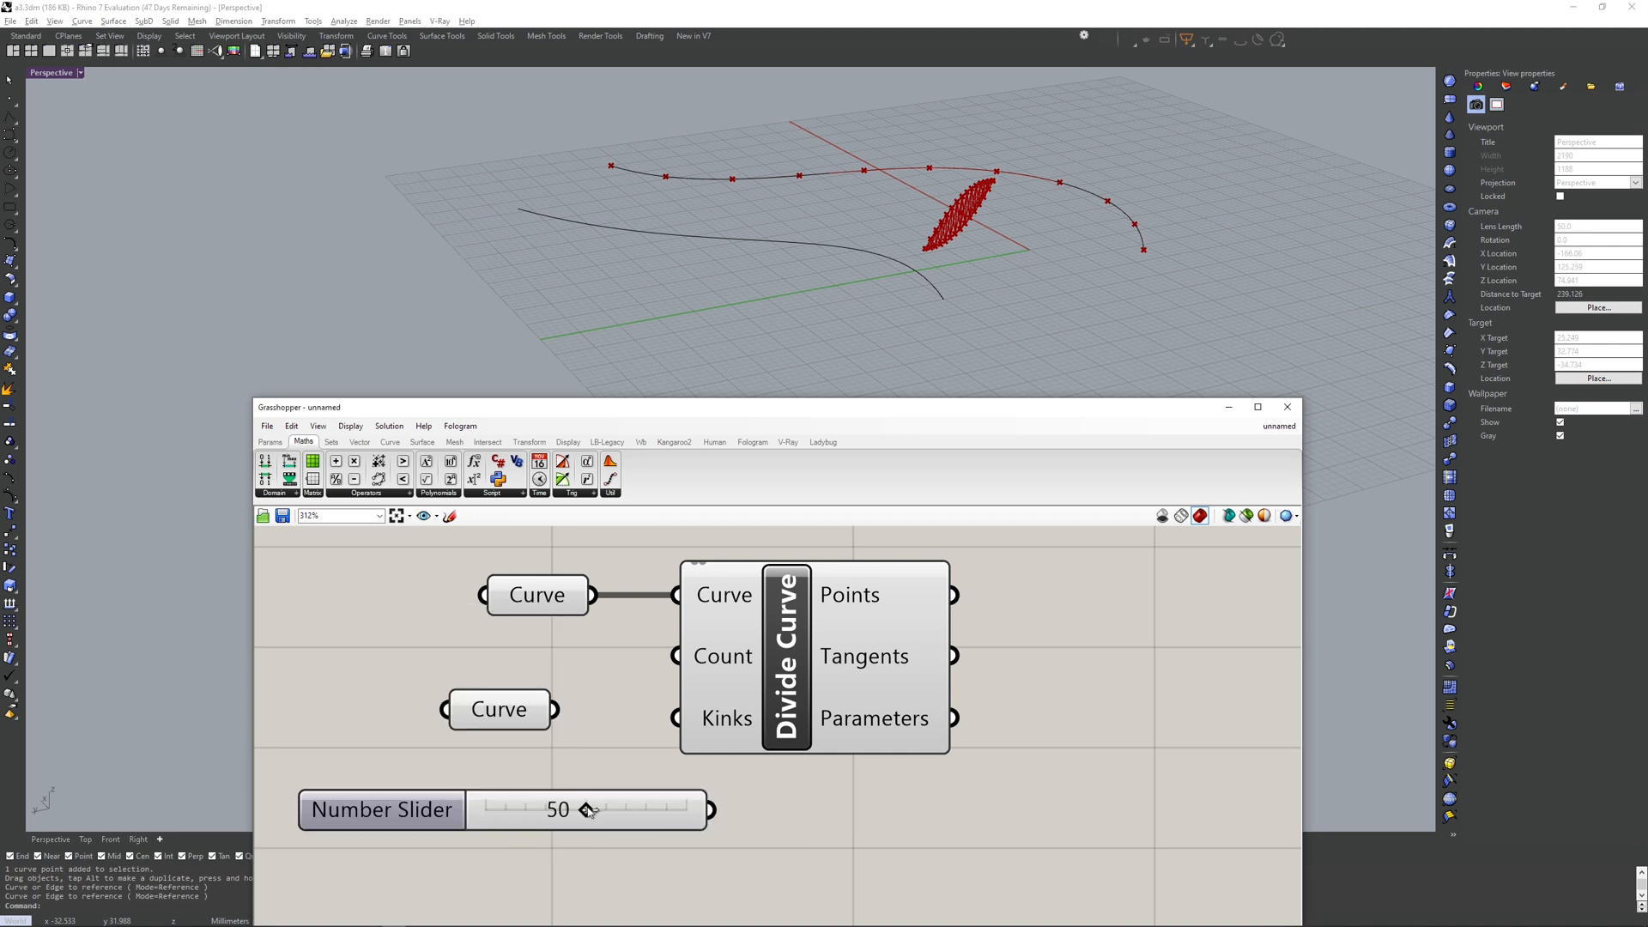
{"action": "left_click_drag", "start_coordinate": [711, 809], "coordinate": [769, 782]}
- Duplicate the Divide Curve component, feed the copy from the lower Curve parameter, and position it above the original
{"action": "scroll", "coordinate": [580, 638], "scroll_direction": "down", "scroll_amount": 3}
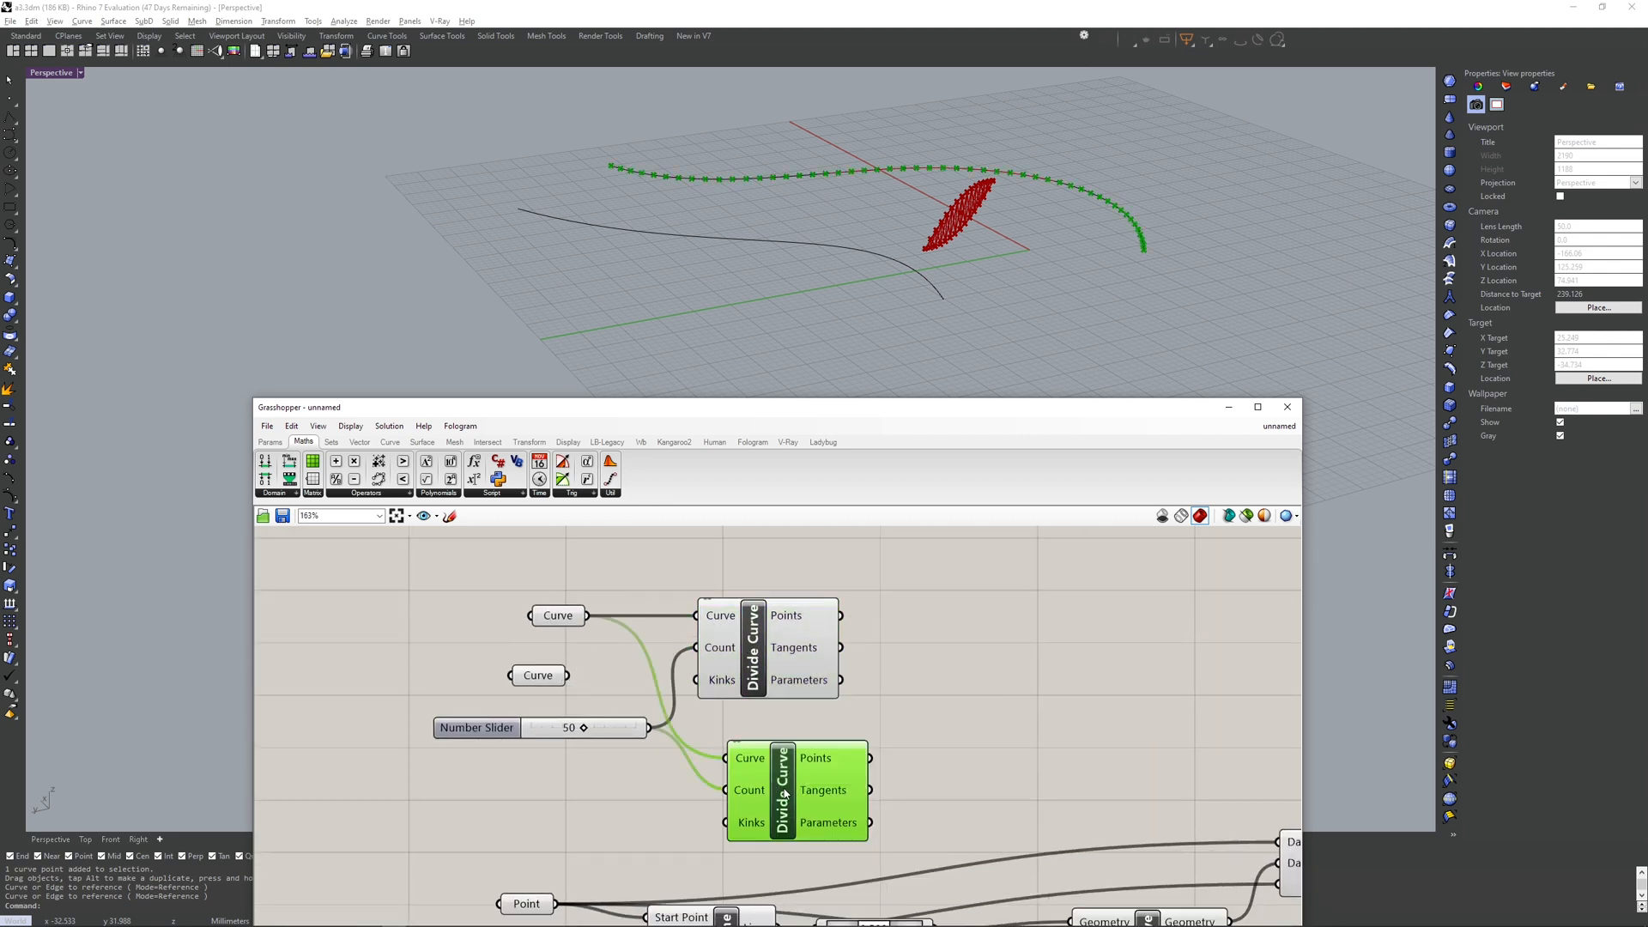
{"action": "left_click_drag", "start_coordinate": [567, 676], "coordinate": [726, 758]}
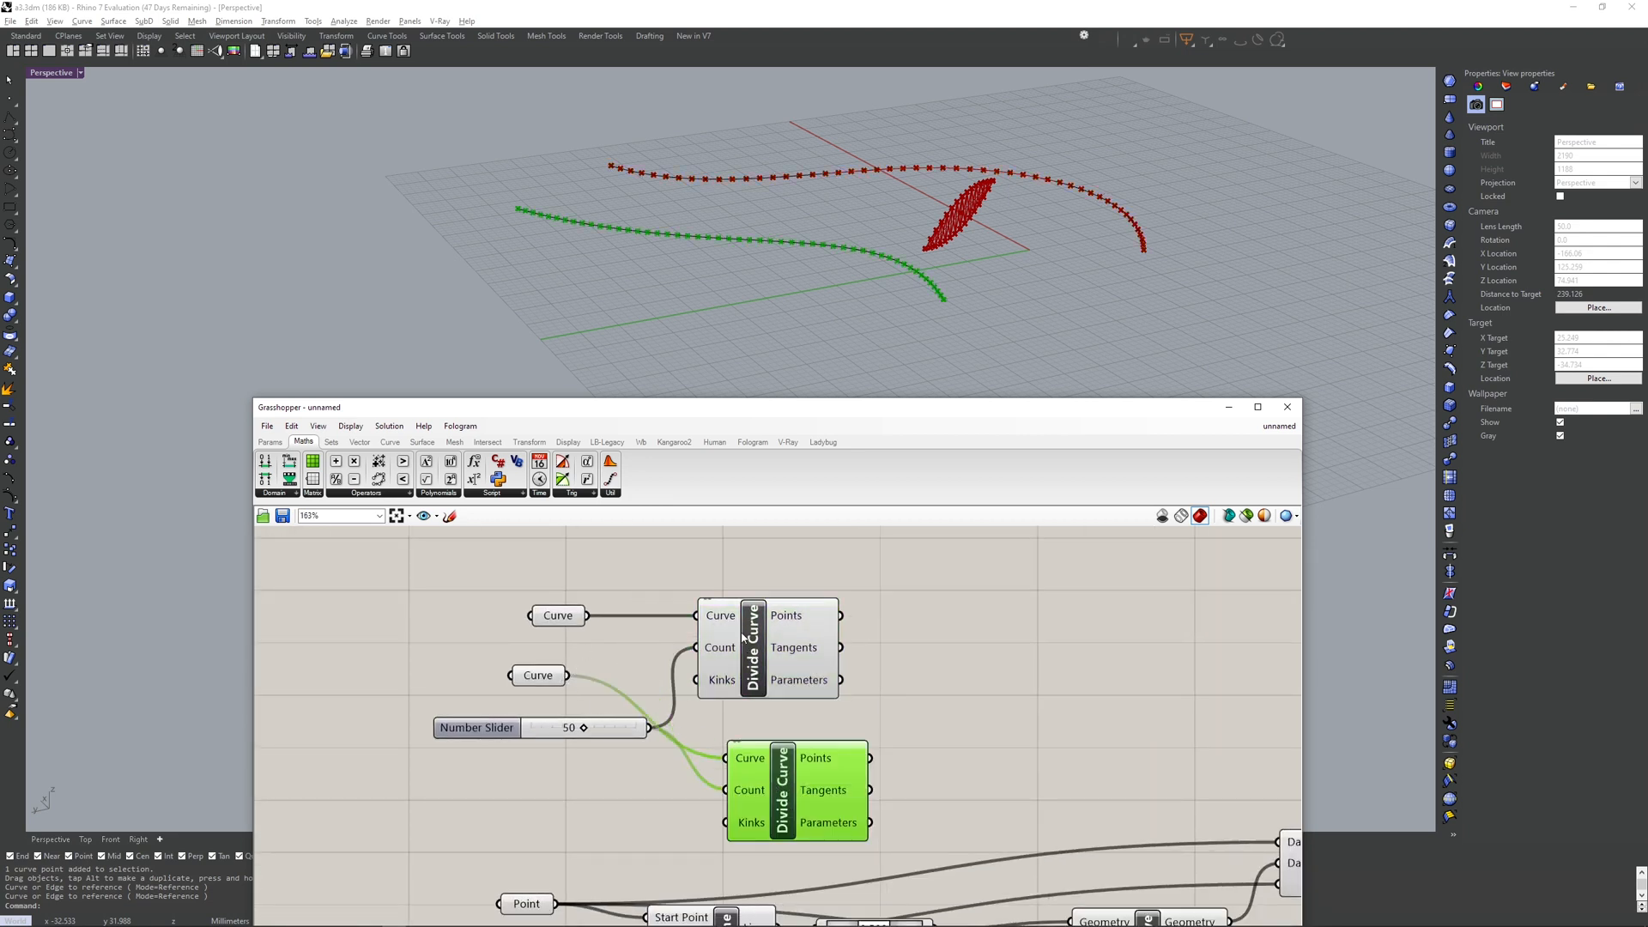
{"action": "left_click_drag", "start_coordinate": [757, 683], "coordinate": [760, 641]}
{"action": "left_click_drag", "start_coordinate": [783, 786], "coordinate": [768, 582]}
{"action": "left_click", "coordinate": [760, 659]}
{"action": "left_click_drag", "start_coordinate": [760, 649], "coordinate": [781, 774]}
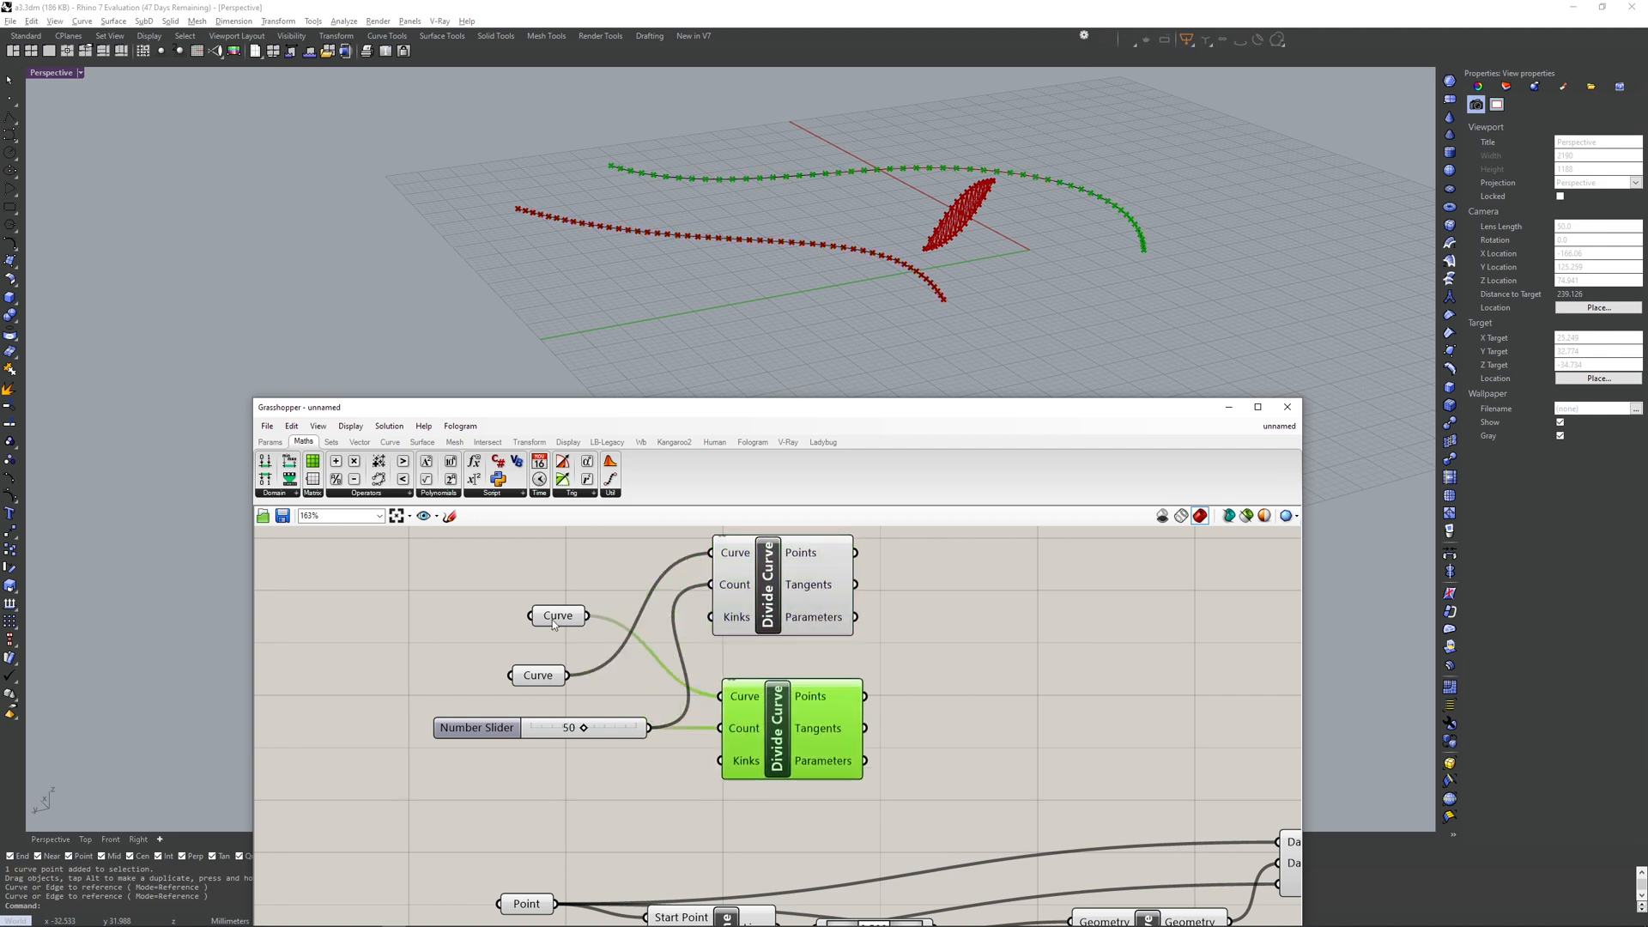
- Swap the vertical order of the two Curve parameters so each lines up with its own Divide Curve component
{"action": "left_click_drag", "start_coordinate": [553, 620], "coordinate": [561, 708]}
{"action": "left_click_drag", "start_coordinate": [537, 678], "coordinate": [554, 601]}
{"action": "left_click_drag", "start_coordinate": [562, 706], "coordinate": [557, 647]}
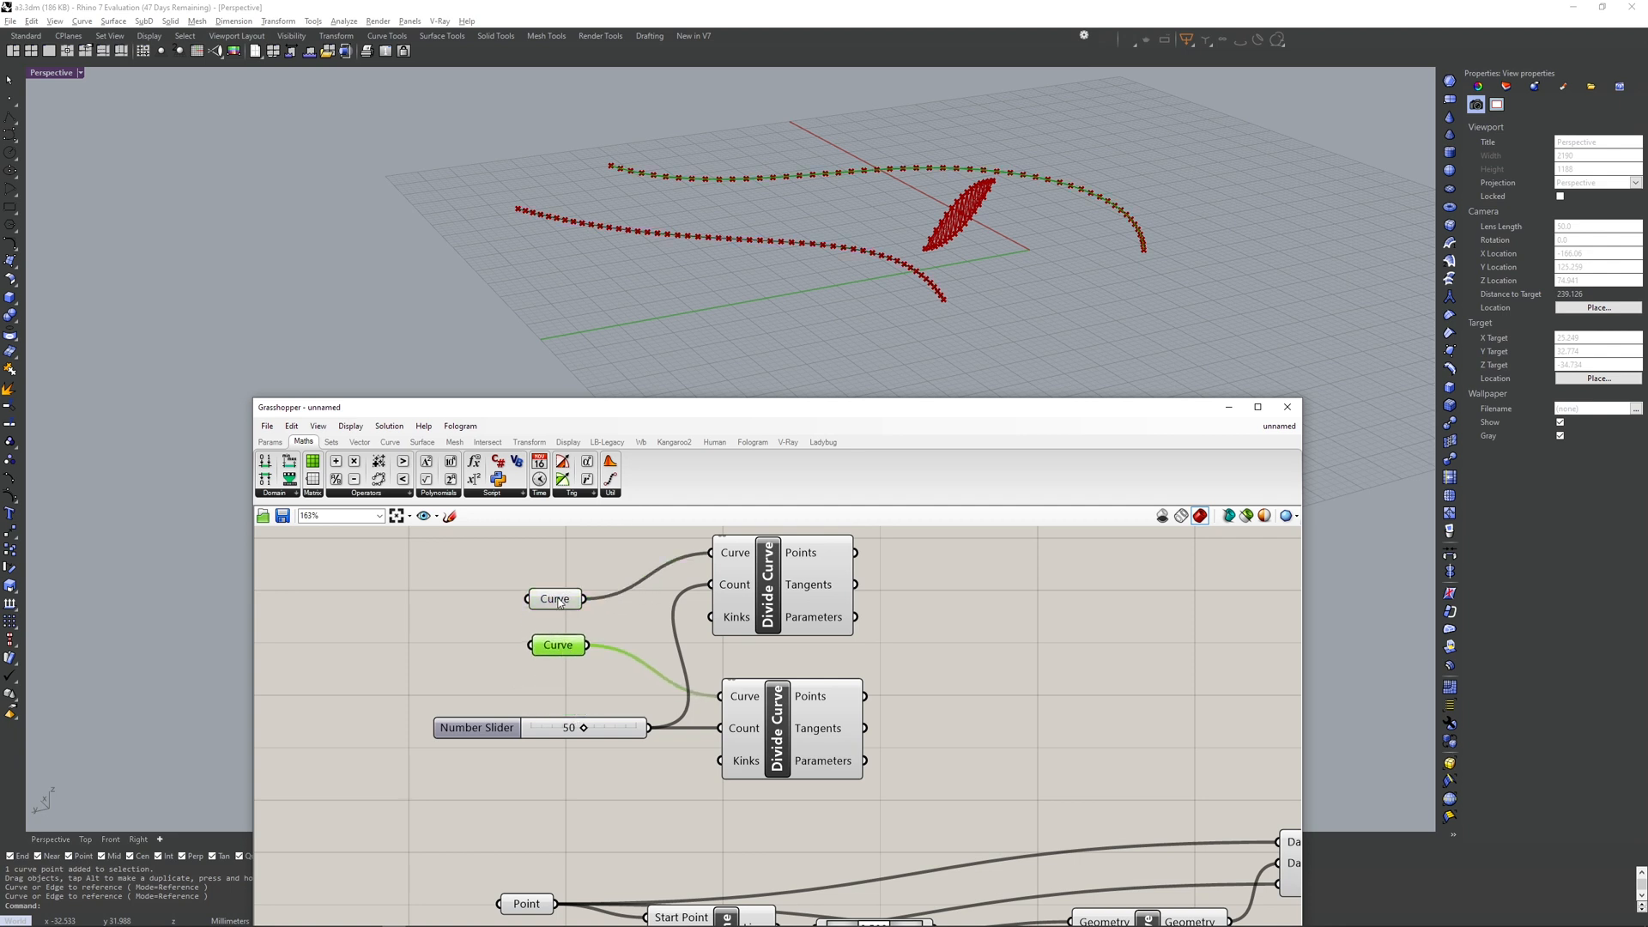
{"action": "left_click", "coordinate": [557, 600]}
{"action": "left_click", "coordinate": [639, 631]}
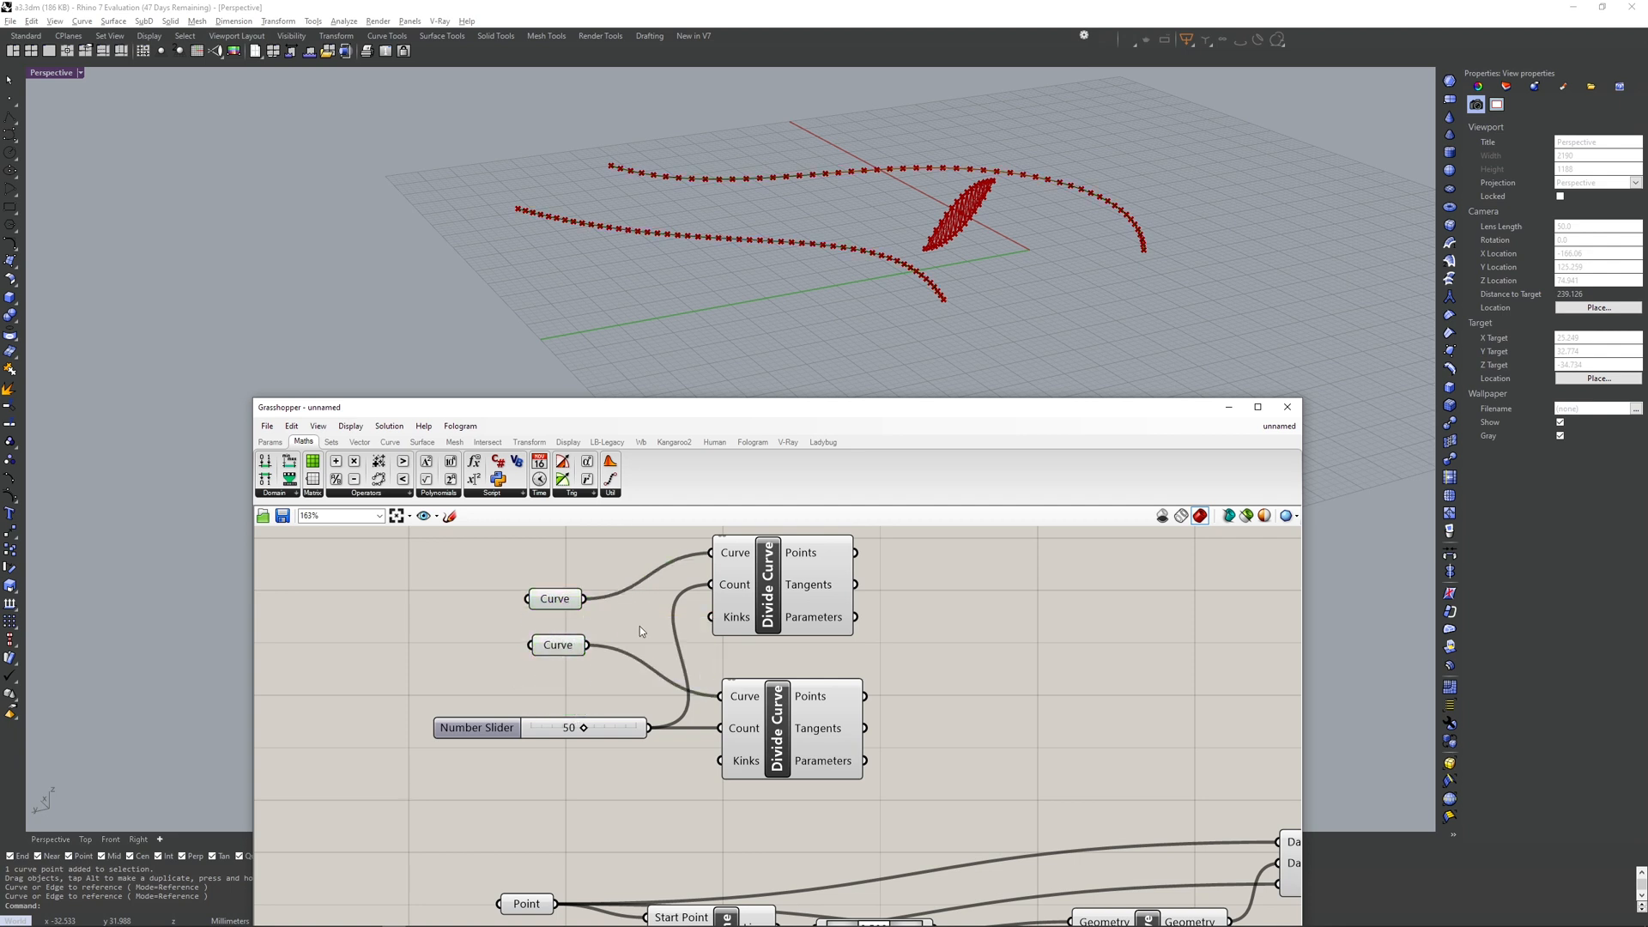
- Align the two Divide Curve components so the lower one sits directly beneath the upper one
{"action": "left_click", "coordinate": [777, 729]}
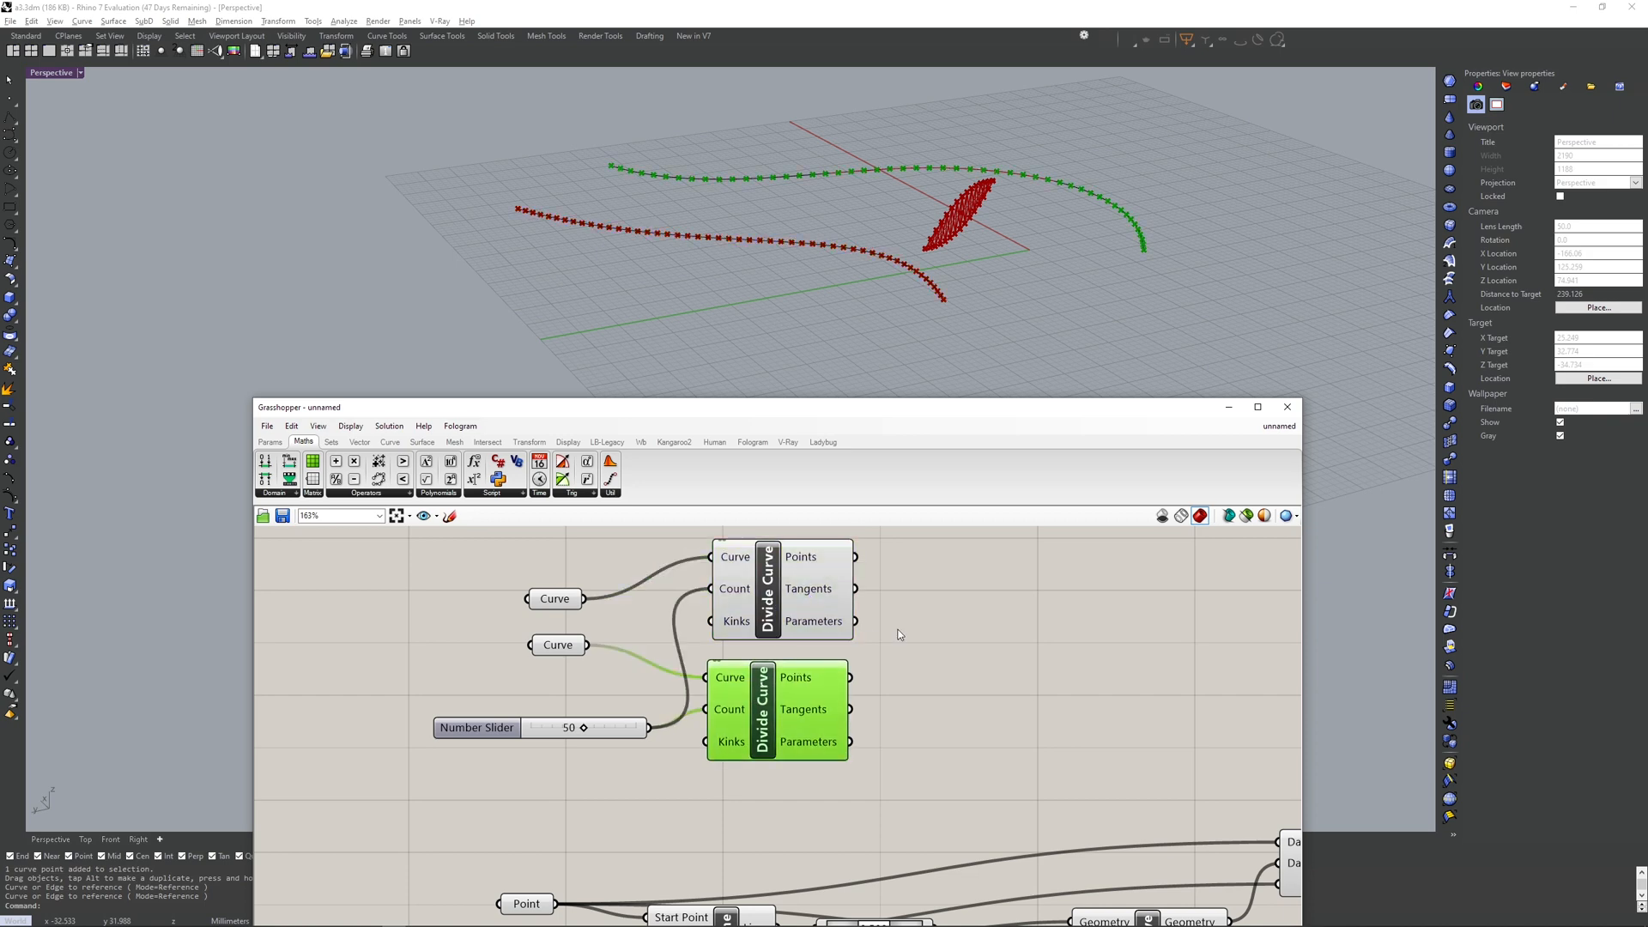
{"action": "scroll", "coordinate": [539, 634], "scroll_direction": "down", "scroll_amount": 3}
{"action": "left_click", "coordinate": [692, 605]}
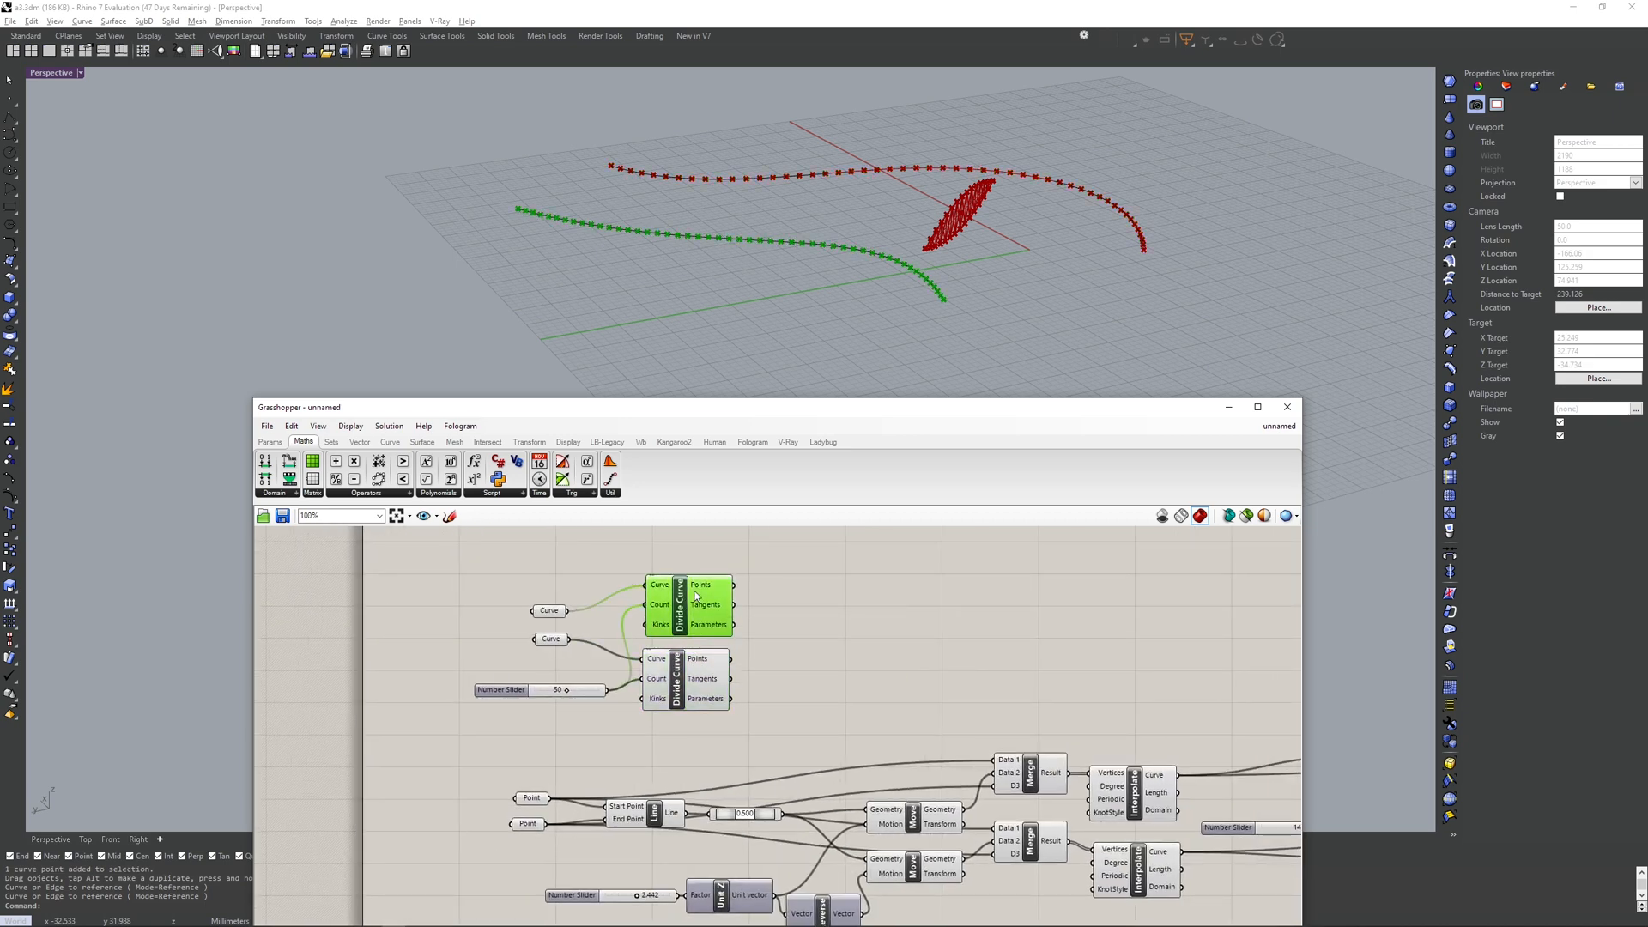
- Inspect the upper Divide Curve's Points output in an enlarged temporary panel, and delete that panel
{"action": "double_click", "coordinate": [784, 577]}
{"action": "type", "text": "panel"}
{"action": "key", "text": "Return"}
{"action": "left_click_drag", "start_coordinate": [734, 585], "coordinate": [801, 784]}
{"action": "left_click_drag", "start_coordinate": [875, 591], "coordinate": [878, 769]}
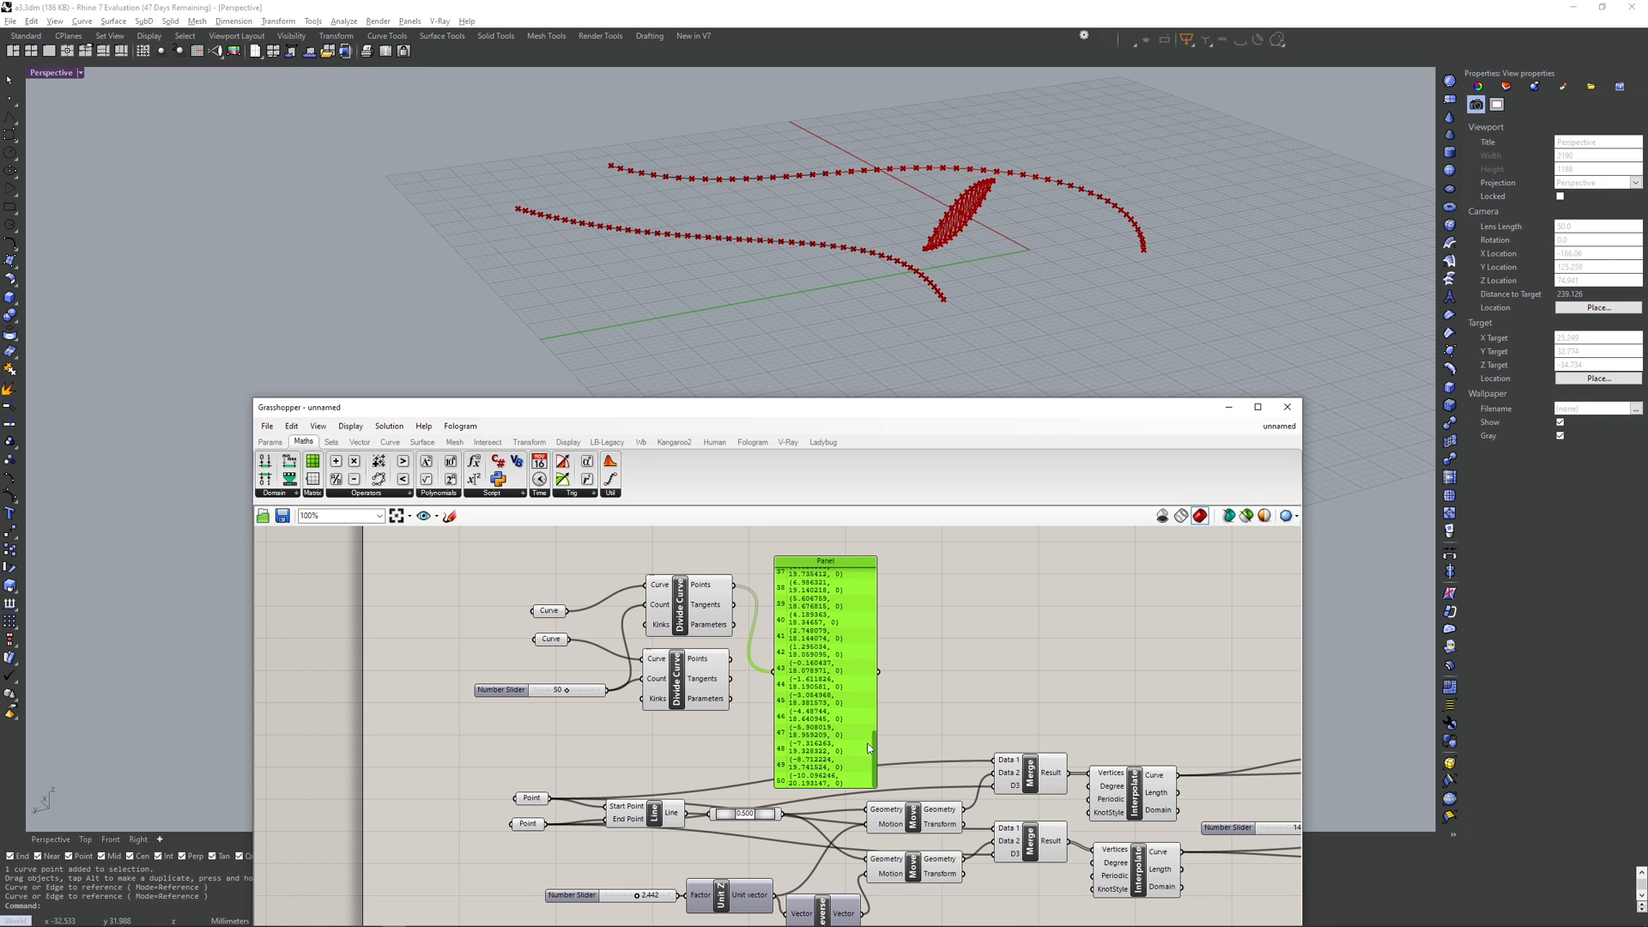
{"action": "key", "text": "Delete"}
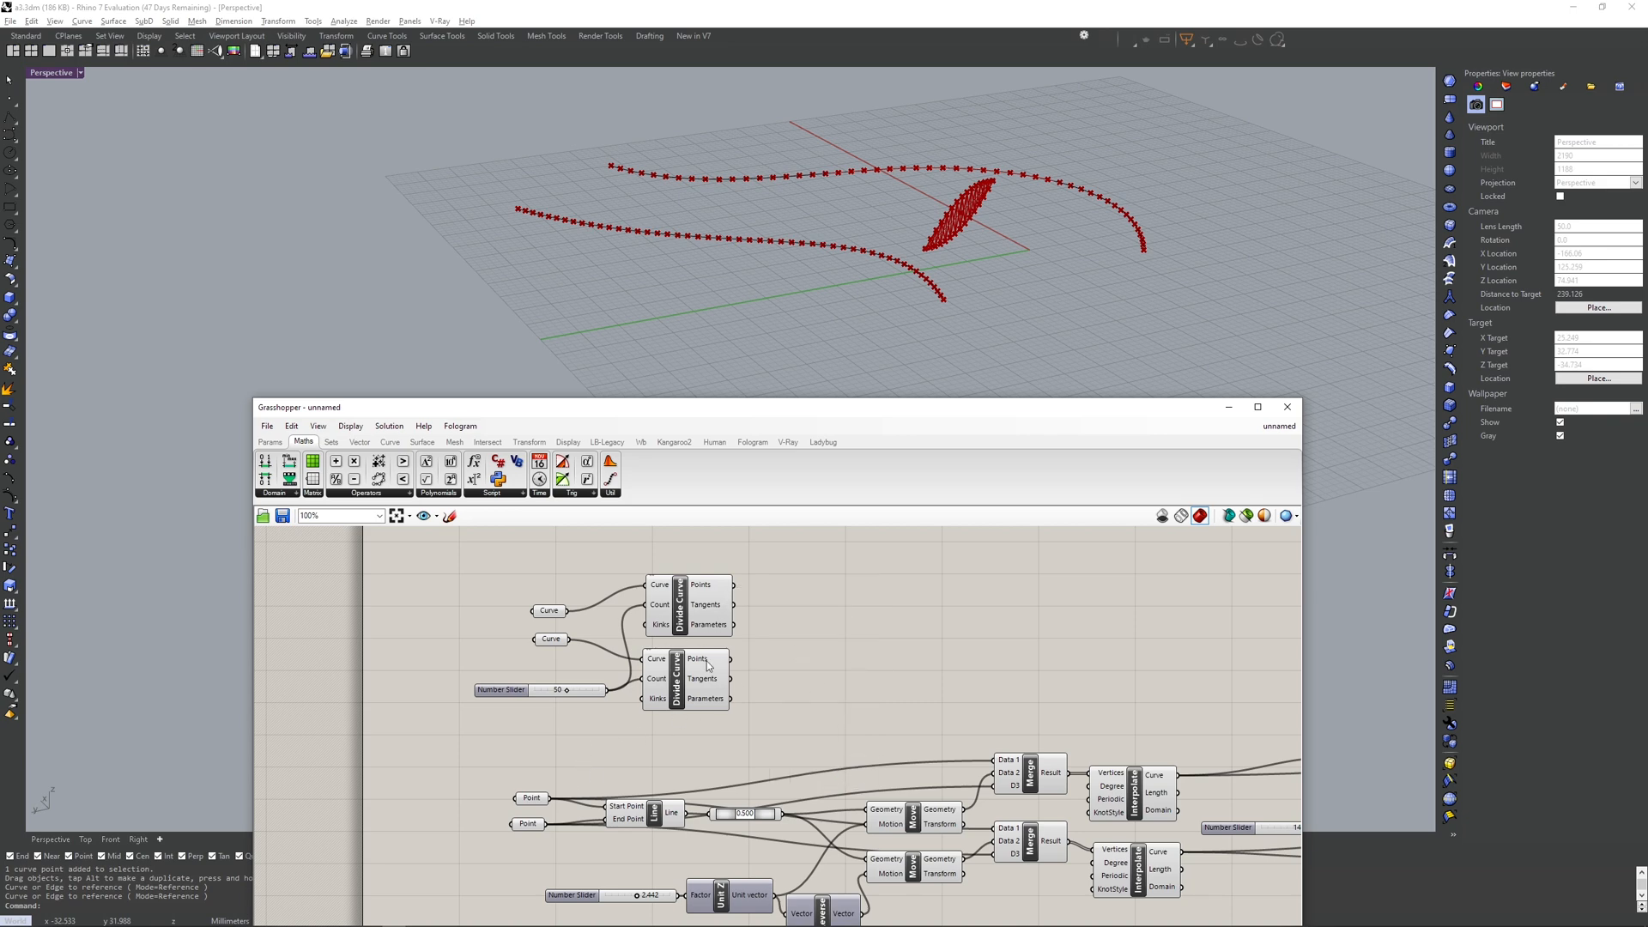
- Move the two Curve parameters, both Divide Curve components and their slider together farther left on the canvas
{"action": "left_click_drag", "start_coordinate": [806, 708], "coordinate": [477, 583]}
{"action": "left_click_drag", "start_coordinate": [550, 610], "coordinate": [343, 611]}
{"action": "right_click_drag", "start_coordinate": [412, 624], "coordinate": [489, 592]}
- Highlight each Divide Curve and Point parameter in turn to compare their points in the viewport
{"action": "left_click", "coordinate": [489, 592]}
{"action": "left_click", "coordinate": [579, 574]}
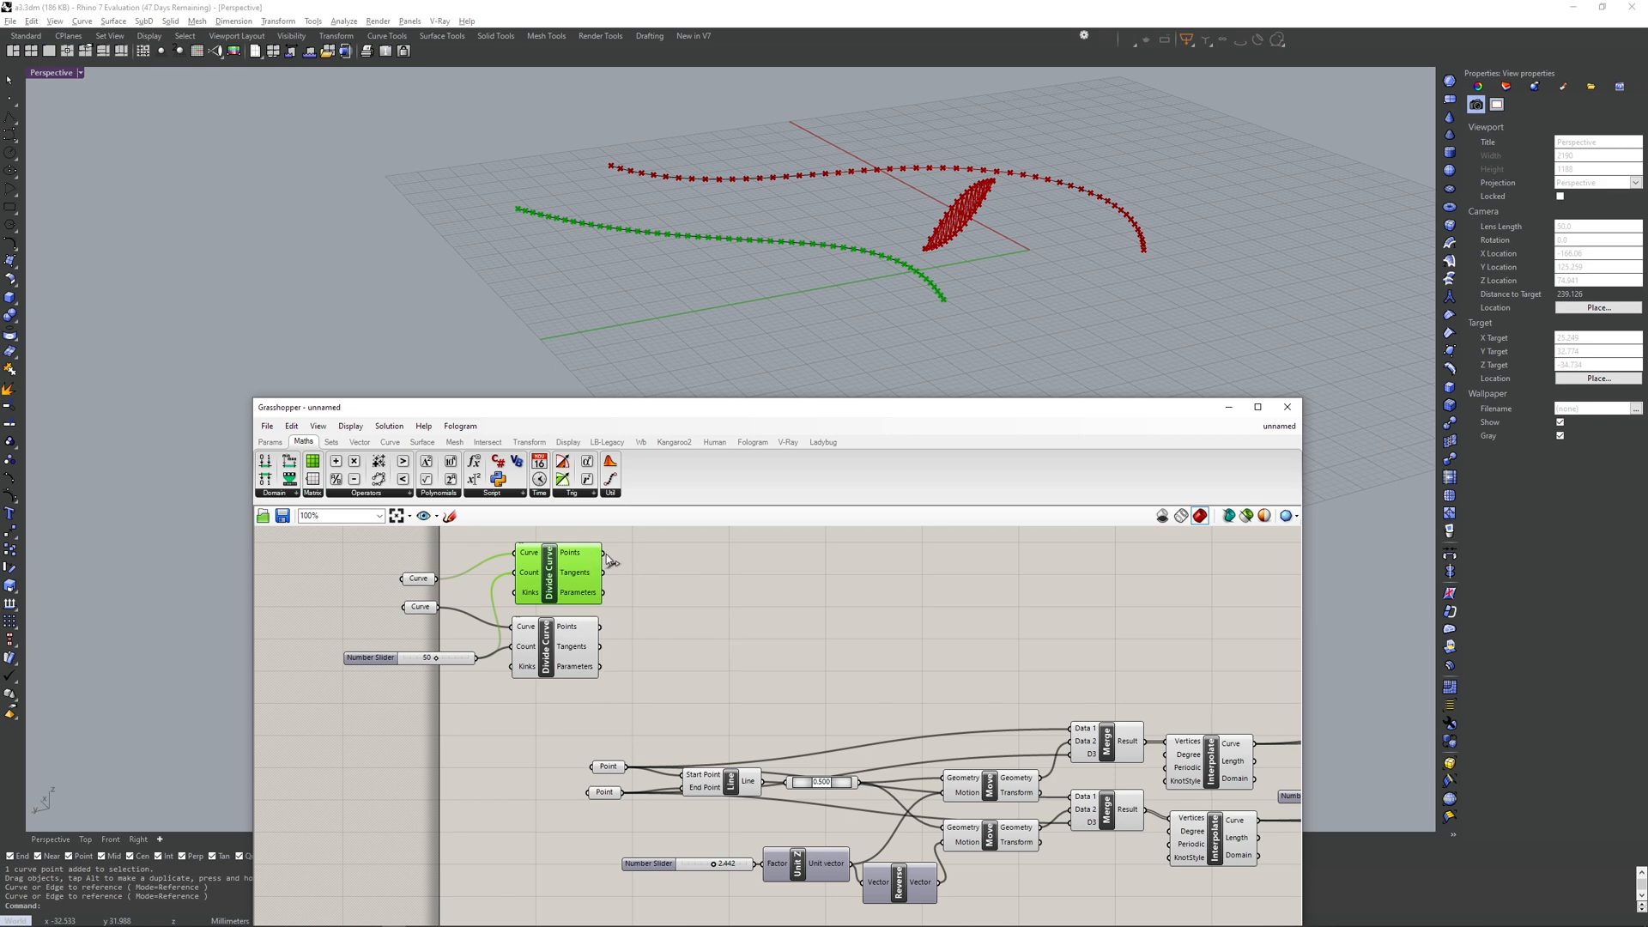
{"action": "left_click", "coordinate": [606, 768]}
{"action": "left_click", "coordinate": [608, 791]}
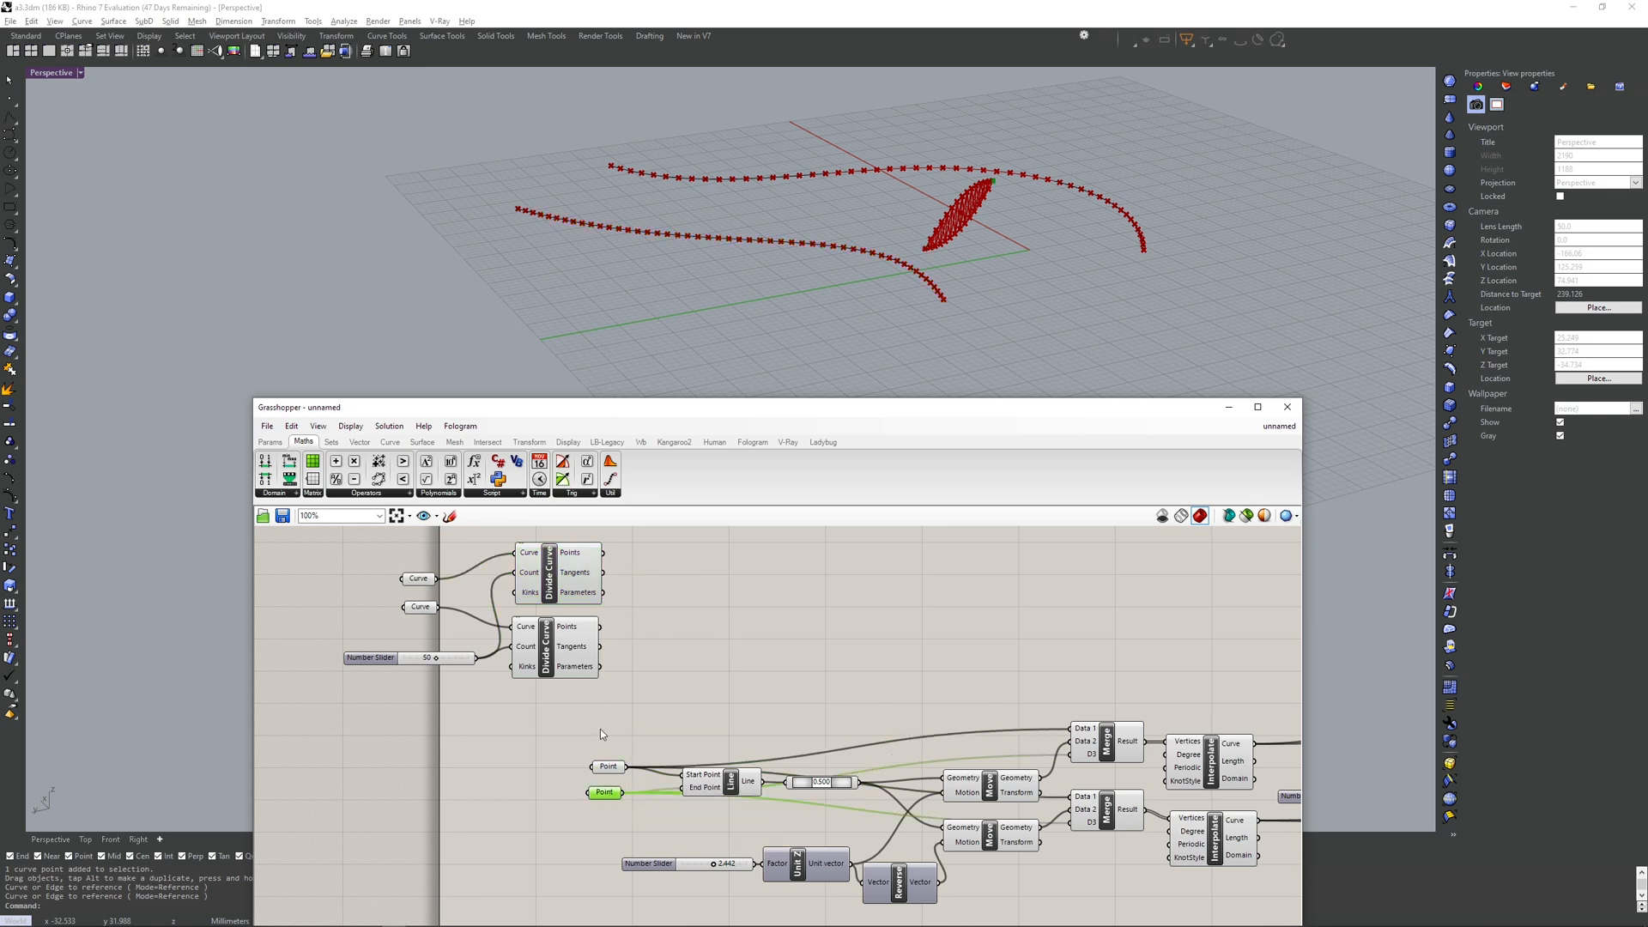
{"action": "right_click_drag", "start_coordinate": [648, 662], "coordinate": [688, 699]}
{"action": "left_click", "coordinate": [618, 594]}
{"action": "left_click", "coordinate": [617, 672]}
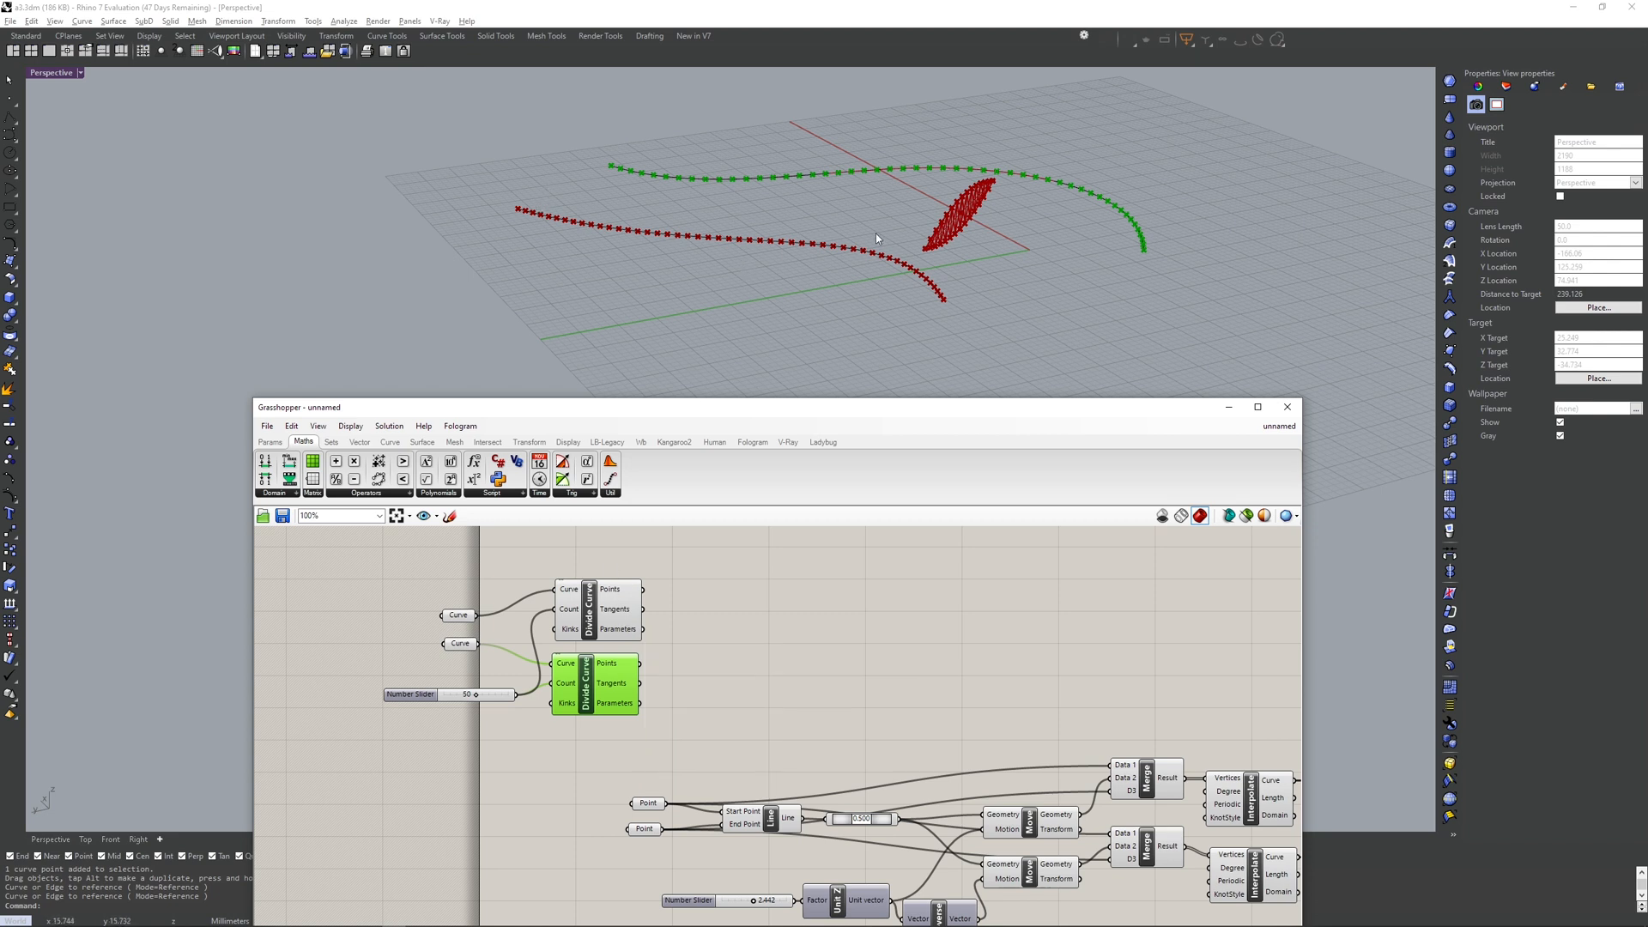
- Add a Point List component and connect a panel containing 1 to its Size input
{"action": "double_click", "coordinate": [771, 642]}
{"action": "type", "text": "point"}
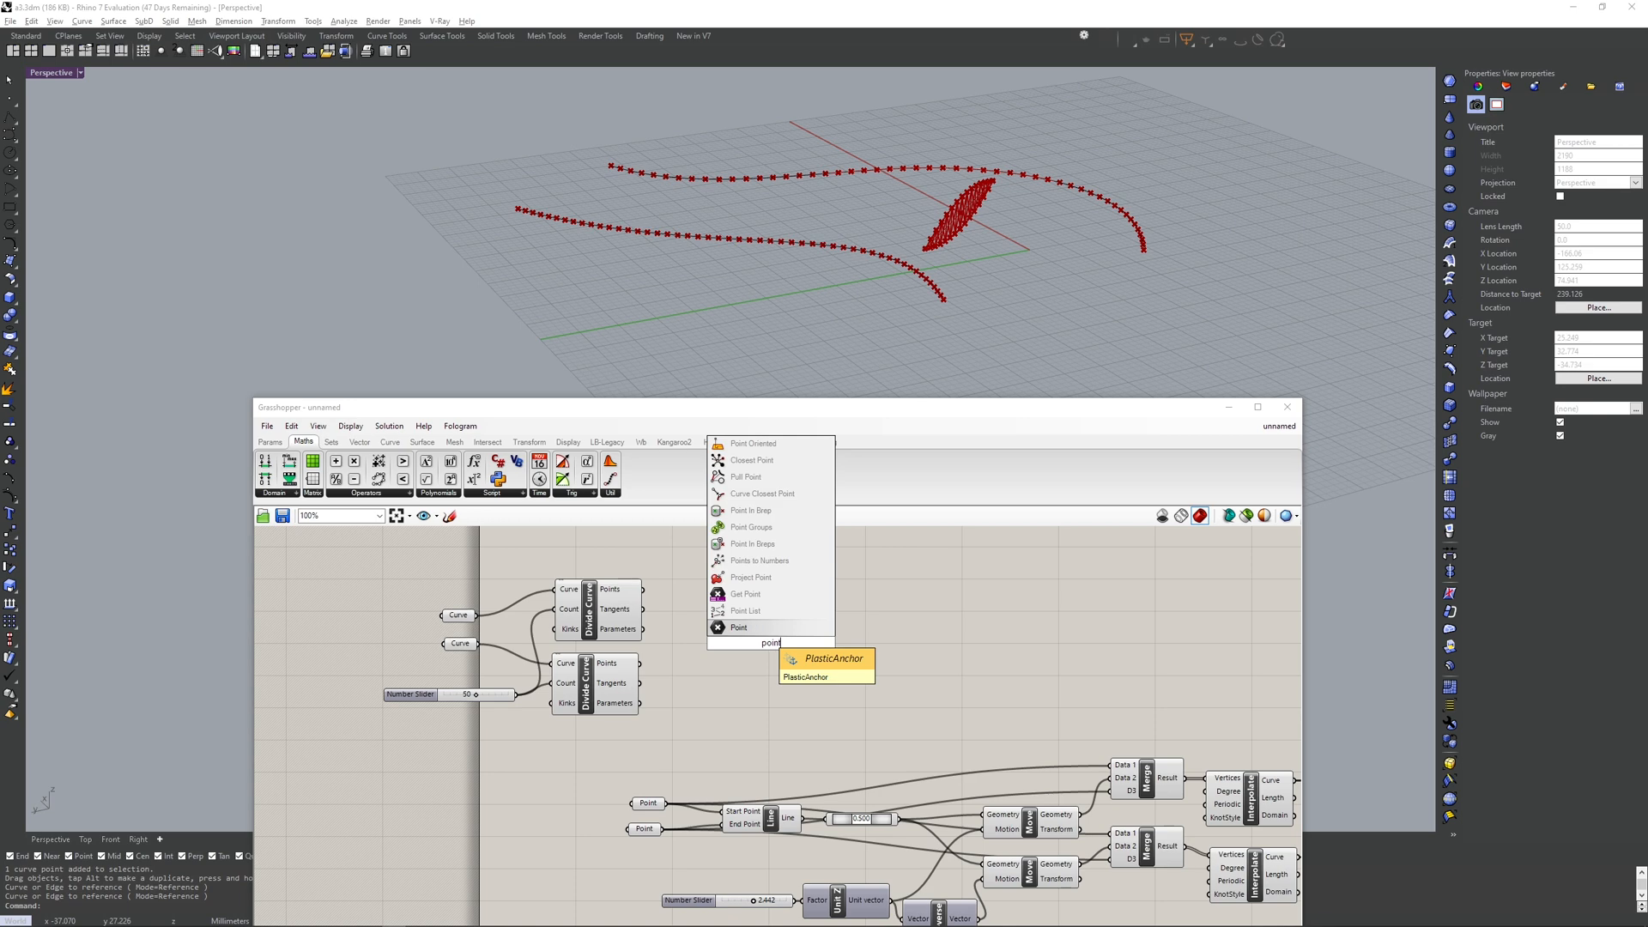
{"action": "key", "text": "Return"}
{"action": "scroll", "coordinate": [719, 666], "scroll_direction": "up", "scroll_amount": 2}
{"action": "double_click", "coordinate": [719, 666]}
{"action": "type", "text": "panel"}
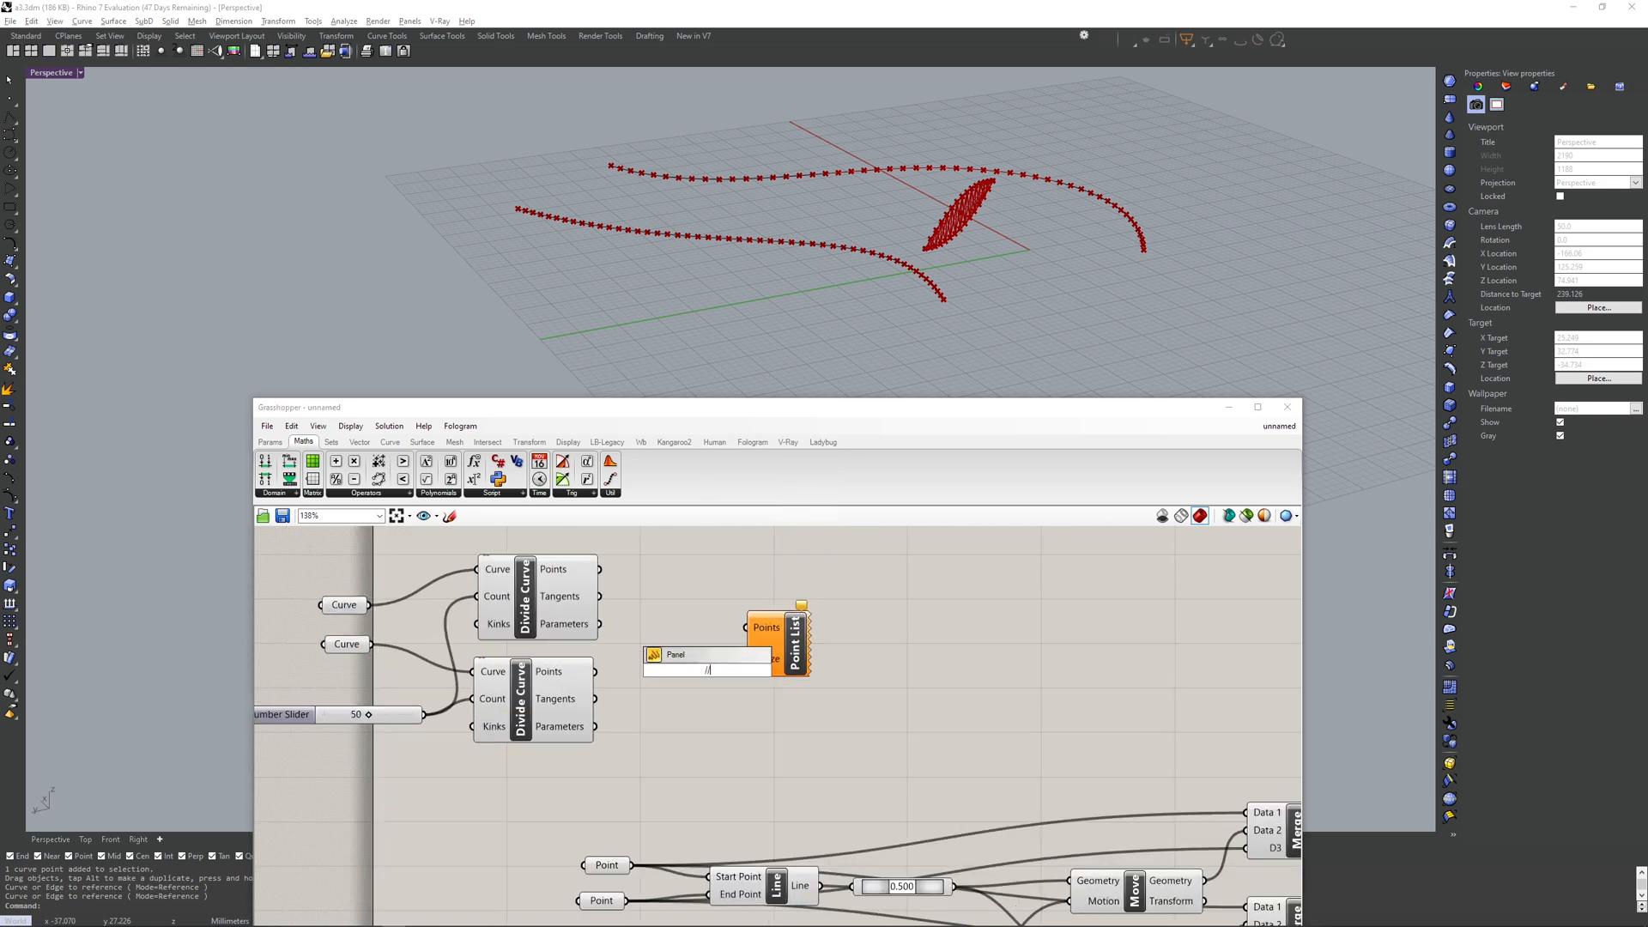
{"action": "key", "text": "Return"}
{"action": "scroll", "coordinate": [714, 680], "scroll_direction": "up", "scroll_amount": 2}
{"action": "left_click_drag", "start_coordinate": [714, 667], "coordinate": [738, 647]}
{"action": "scroll", "coordinate": [738, 646], "scroll_direction": "down", "scroll_amount": 3}
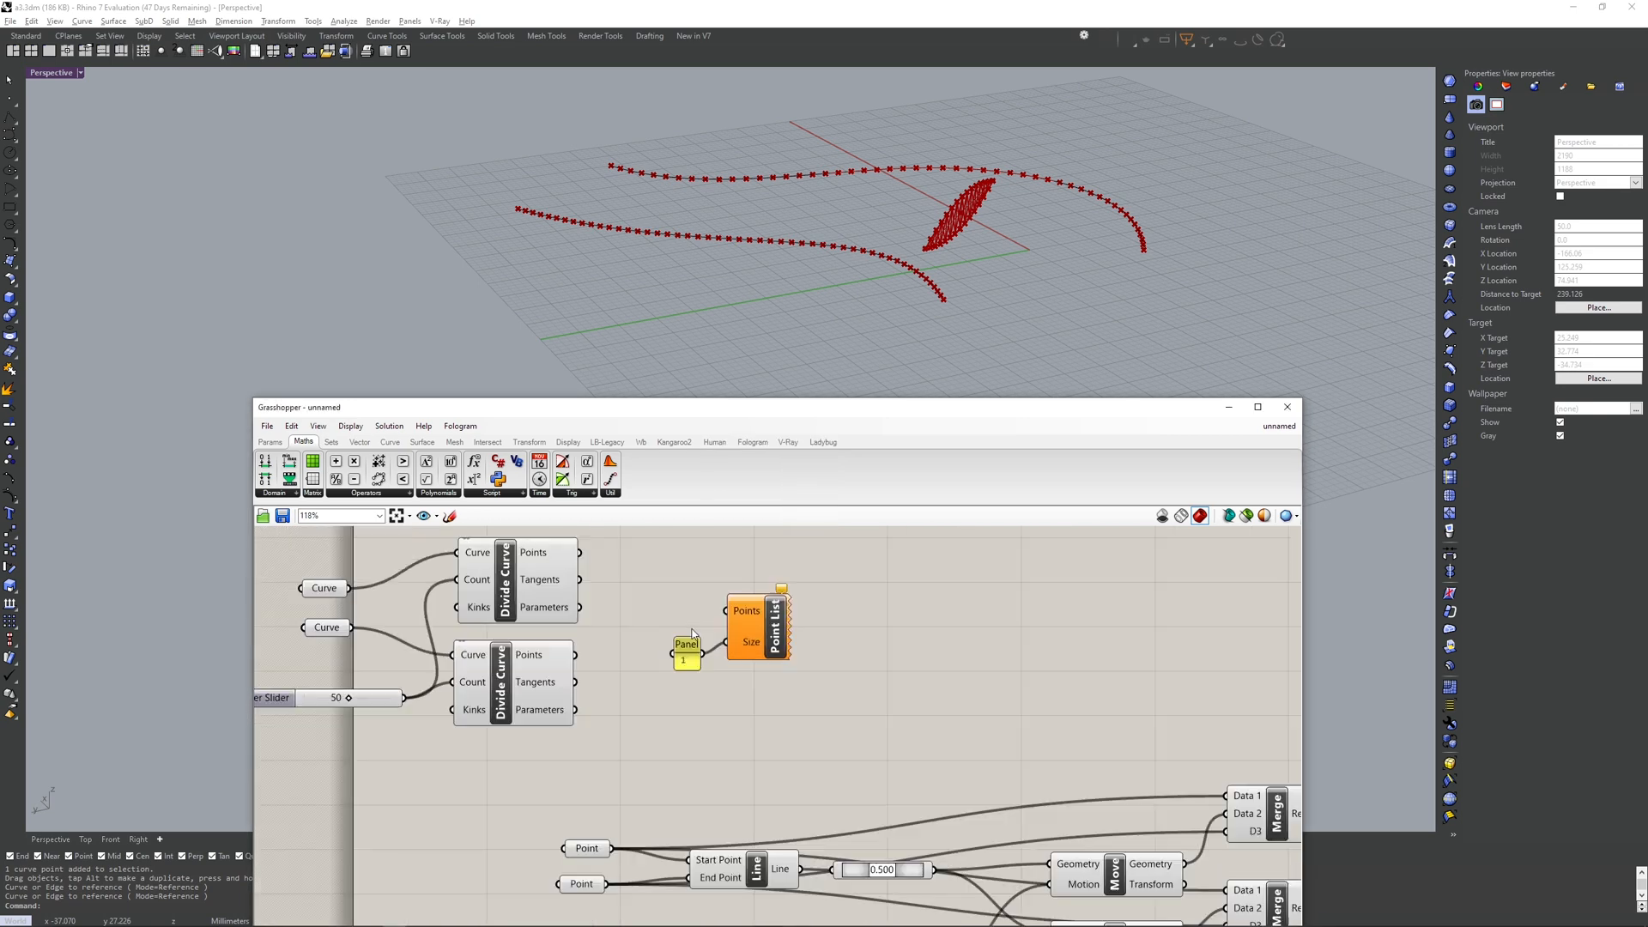
- Check the point order of the upper and lower Divide Curve in turn through the Point List, and delete it with its panel
{"action": "left_click_drag", "start_coordinate": [611, 605], "coordinate": [694, 621]}
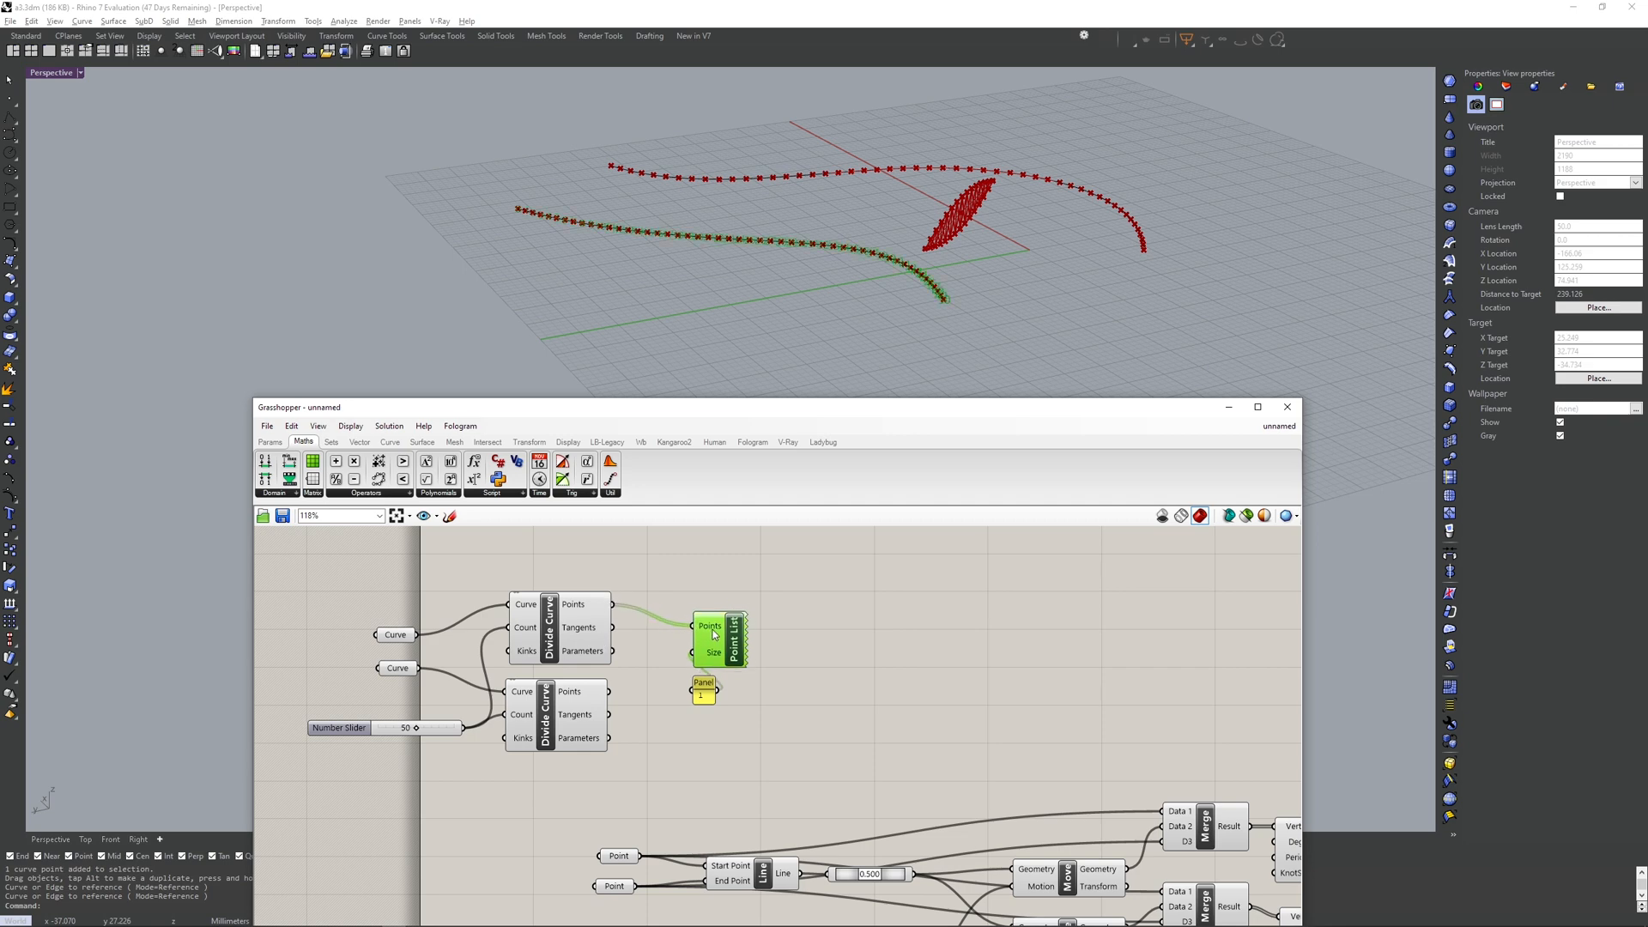
{"action": "scroll", "coordinate": [973, 294], "scroll_direction": "up", "scroll_amount": 3}
{"action": "right_click_drag", "start_coordinate": [972, 294], "coordinate": [1034, 301]}
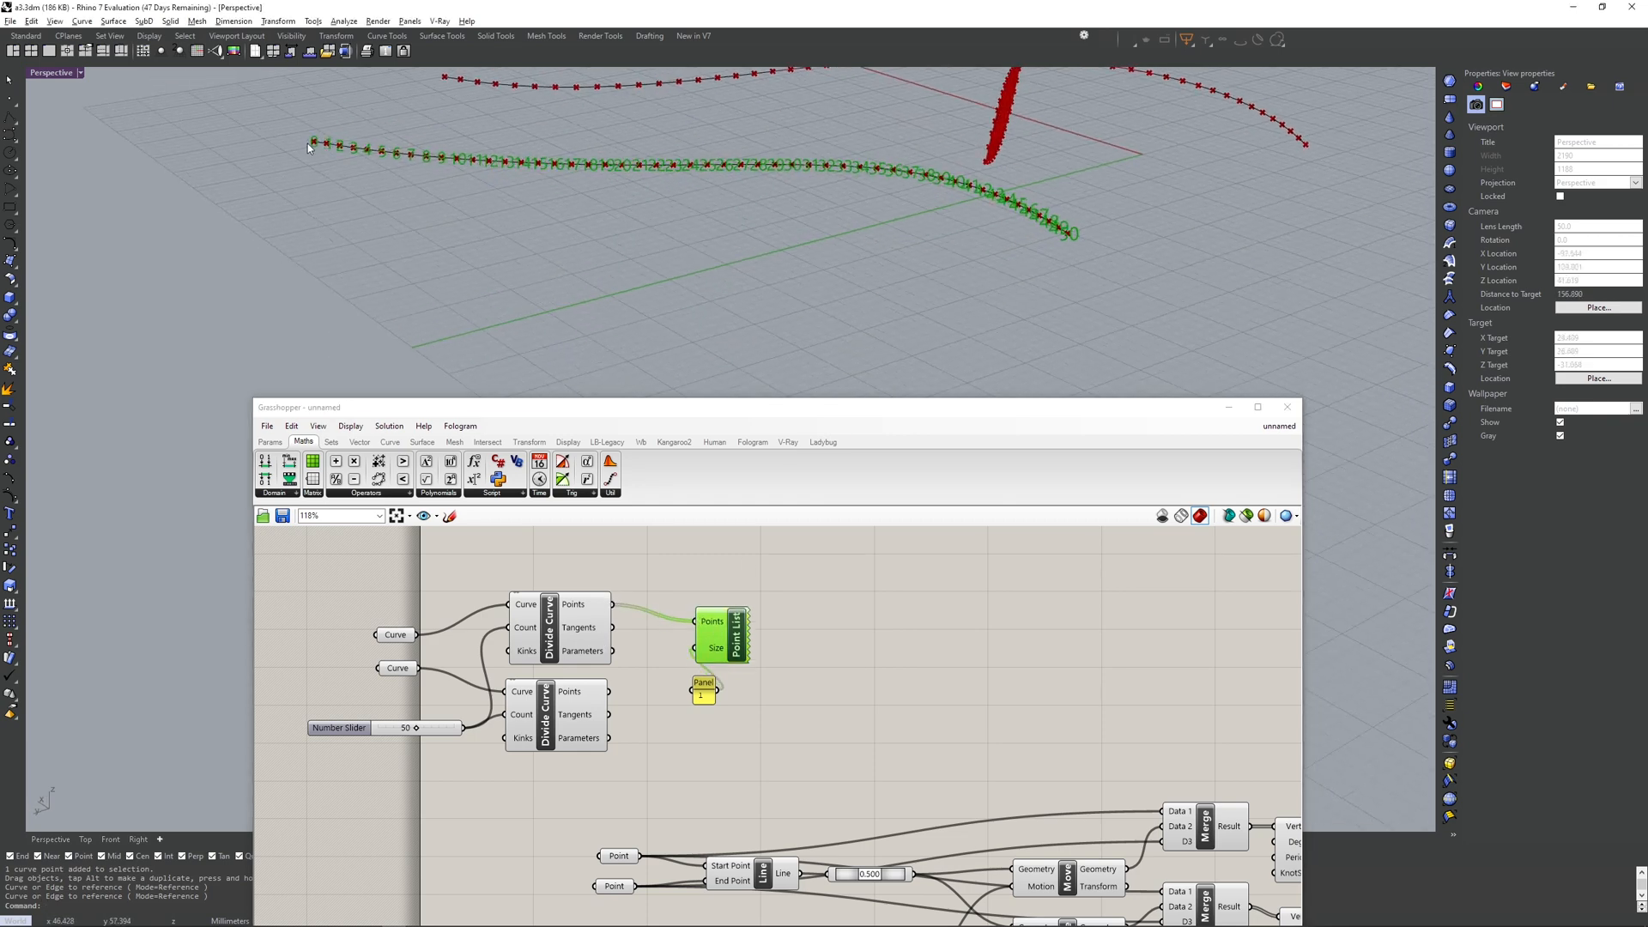
{"action": "left_click_drag", "start_coordinate": [608, 691], "coordinate": [694, 622]}
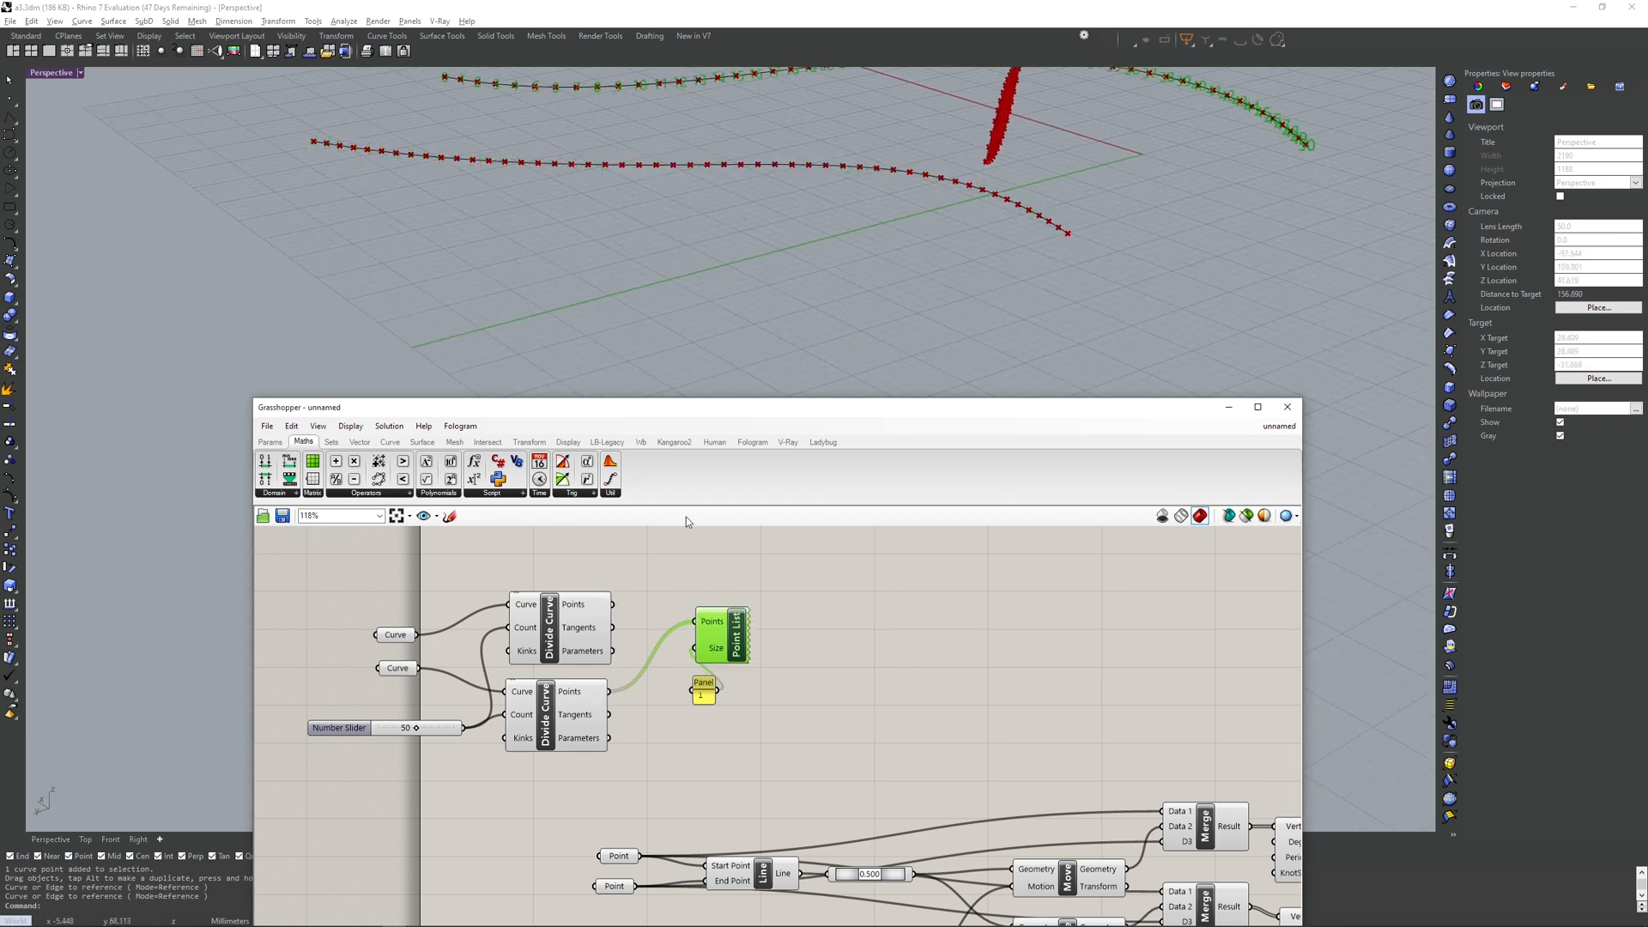
{"action": "right_click_drag", "start_coordinate": [533, 257], "coordinate": [487, 212]}
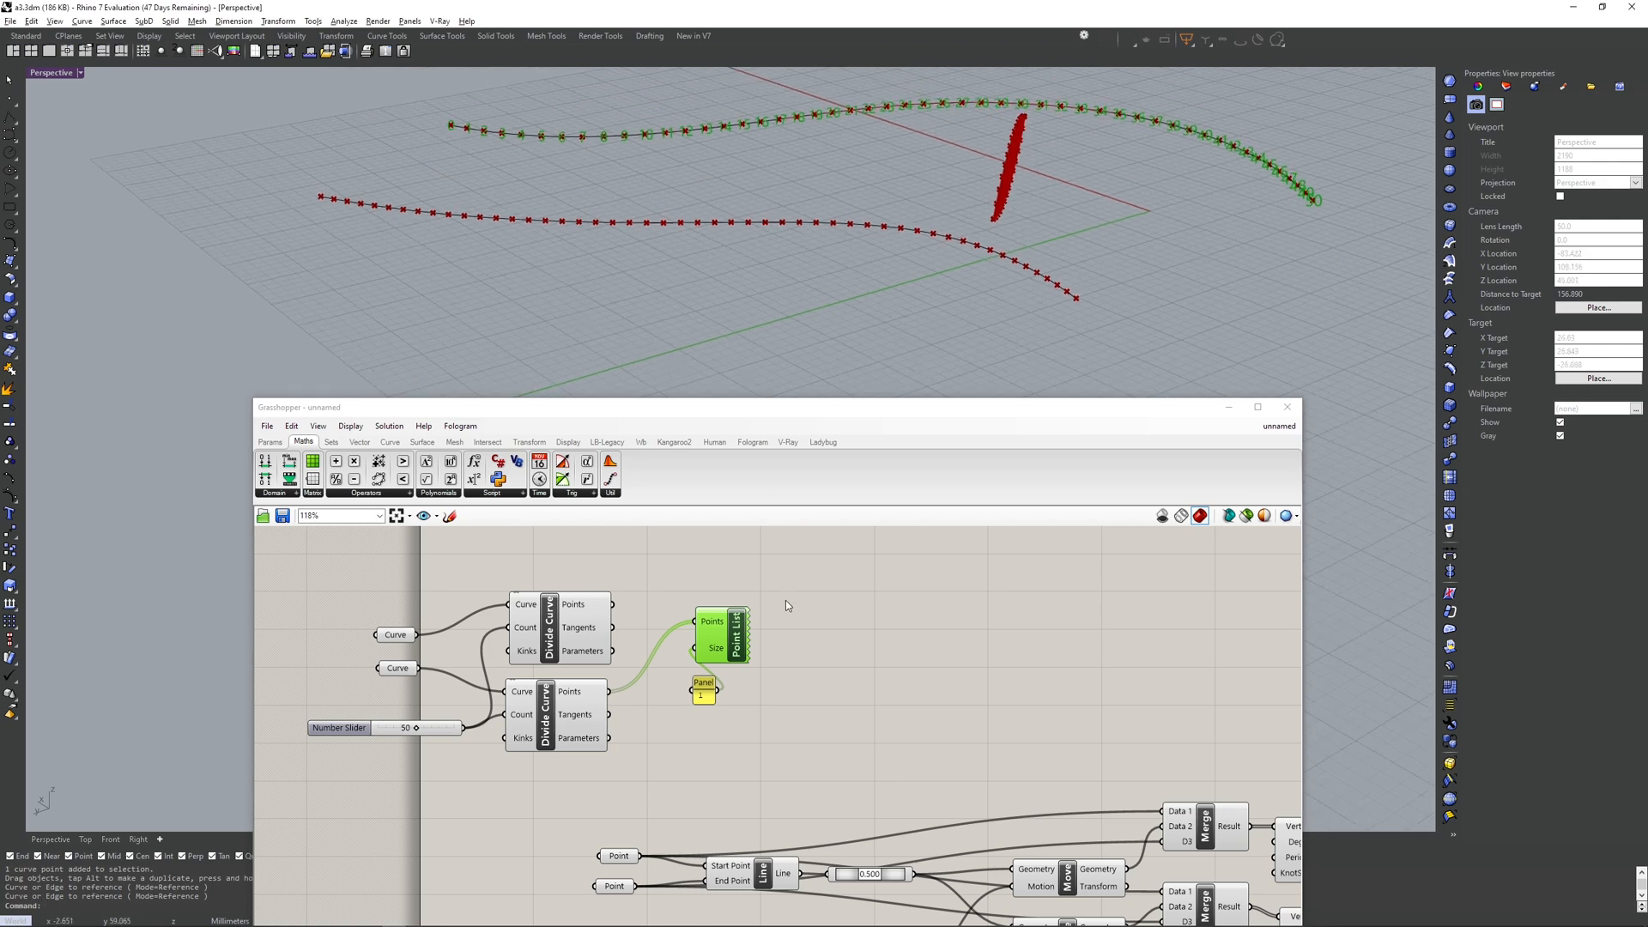
{"action": "left_click_drag", "start_coordinate": [781, 584], "coordinate": [681, 712]}
{"action": "key", "text": "Delete"}
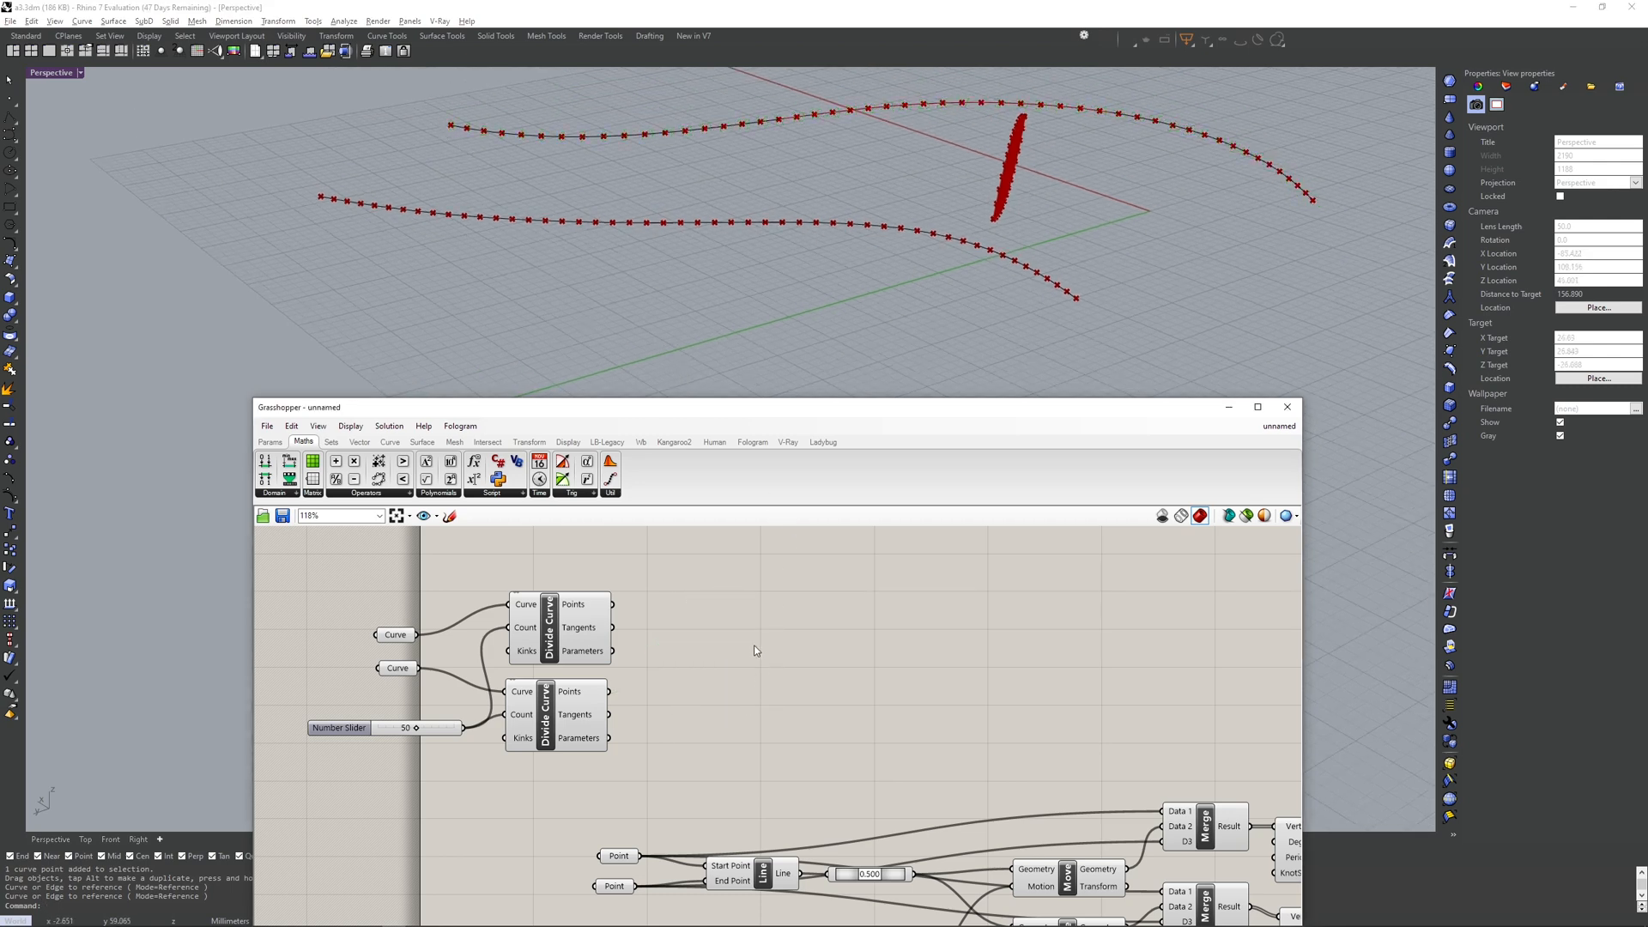
- Connect the upper Divide Curve's Points to the first Point parameter and the lower one's Points to the second
{"action": "scroll", "coordinate": [754, 650], "scroll_direction": "down", "scroll_amount": 1}
{"action": "scroll", "coordinate": [640, 620], "scroll_direction": "down", "scroll_amount": 1}
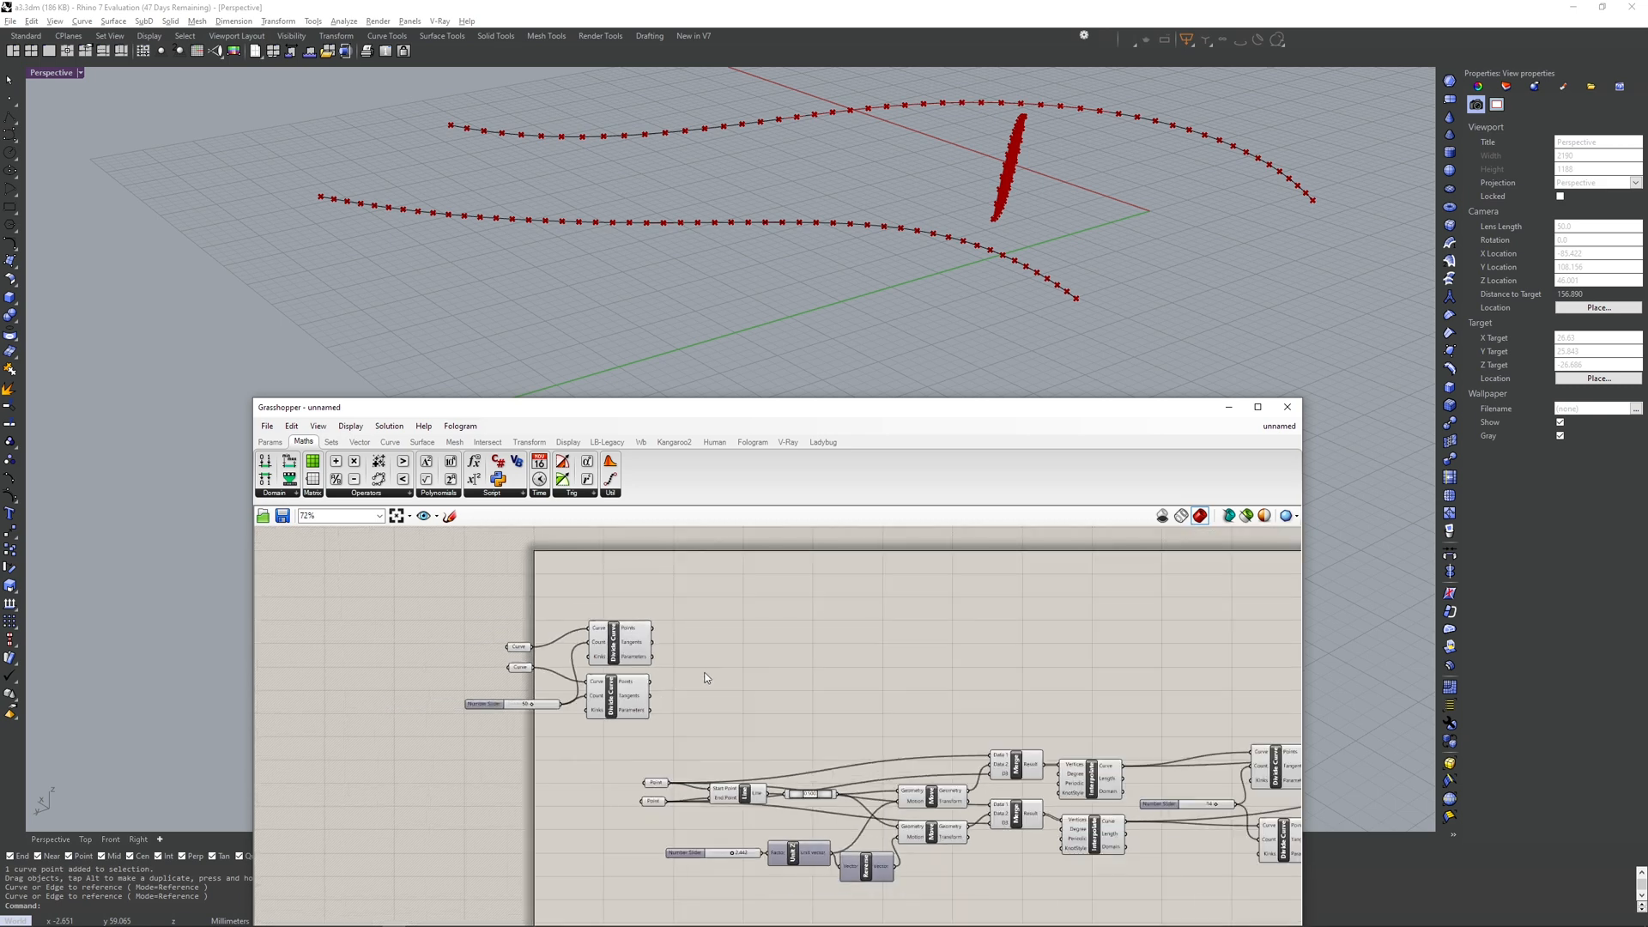
{"action": "scroll", "coordinate": [615, 585], "scroll_direction": "up", "scroll_amount": 2}
{"action": "left_click_drag", "start_coordinate": [611, 581], "coordinate": [597, 828]}
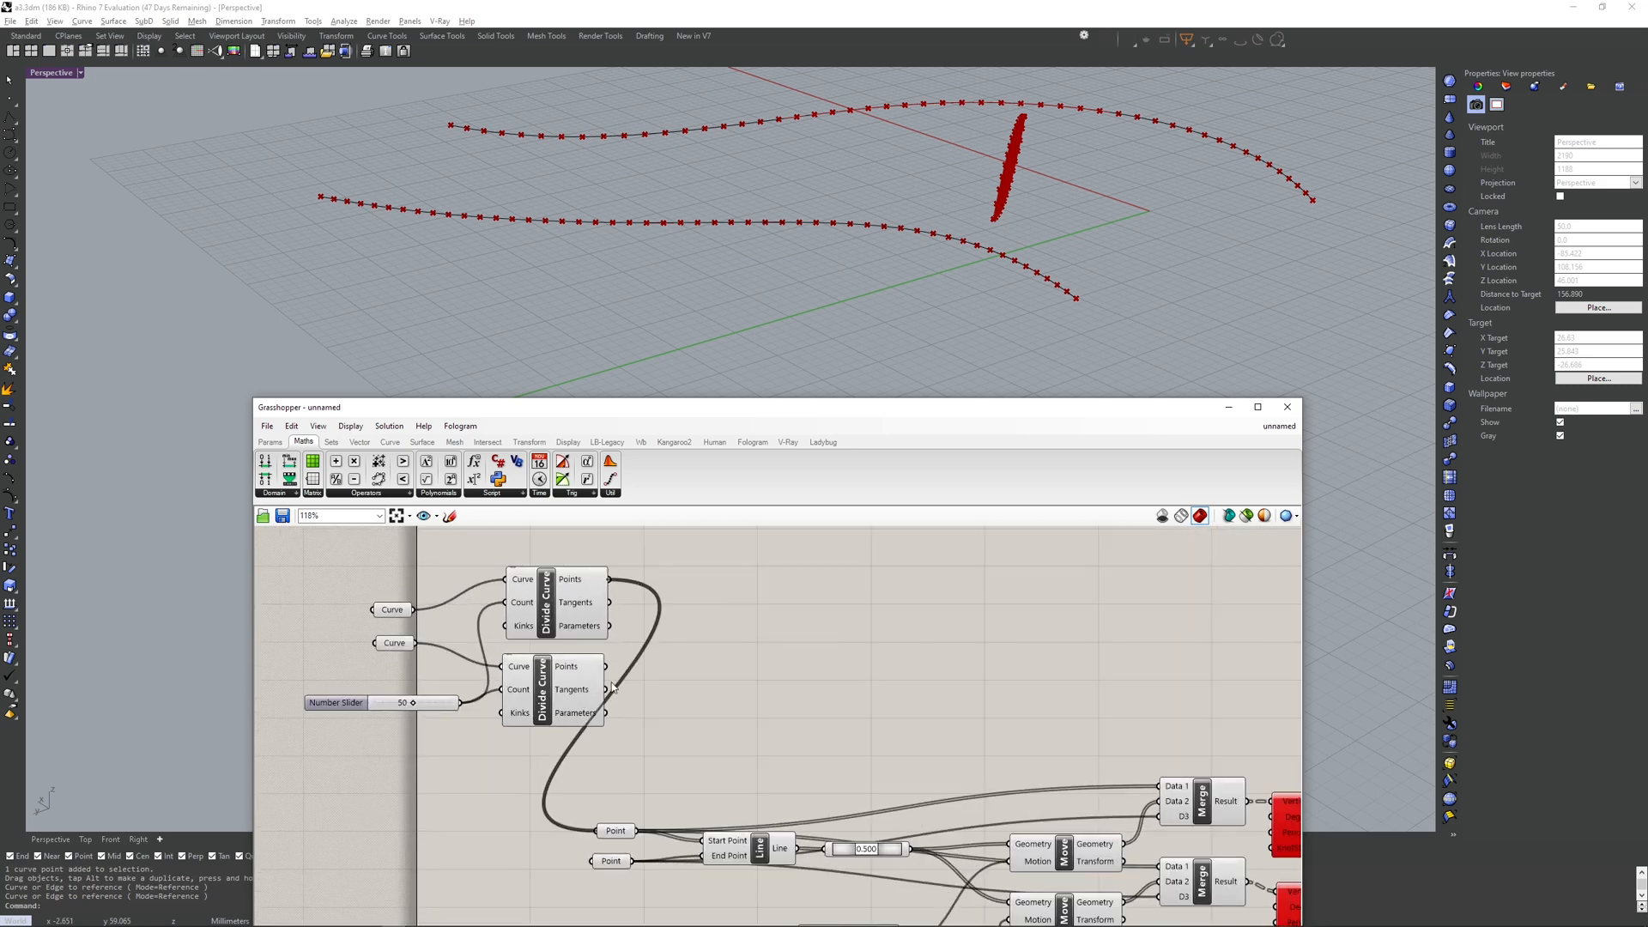
{"action": "left_click_drag", "start_coordinate": [606, 666], "coordinate": [593, 861]}
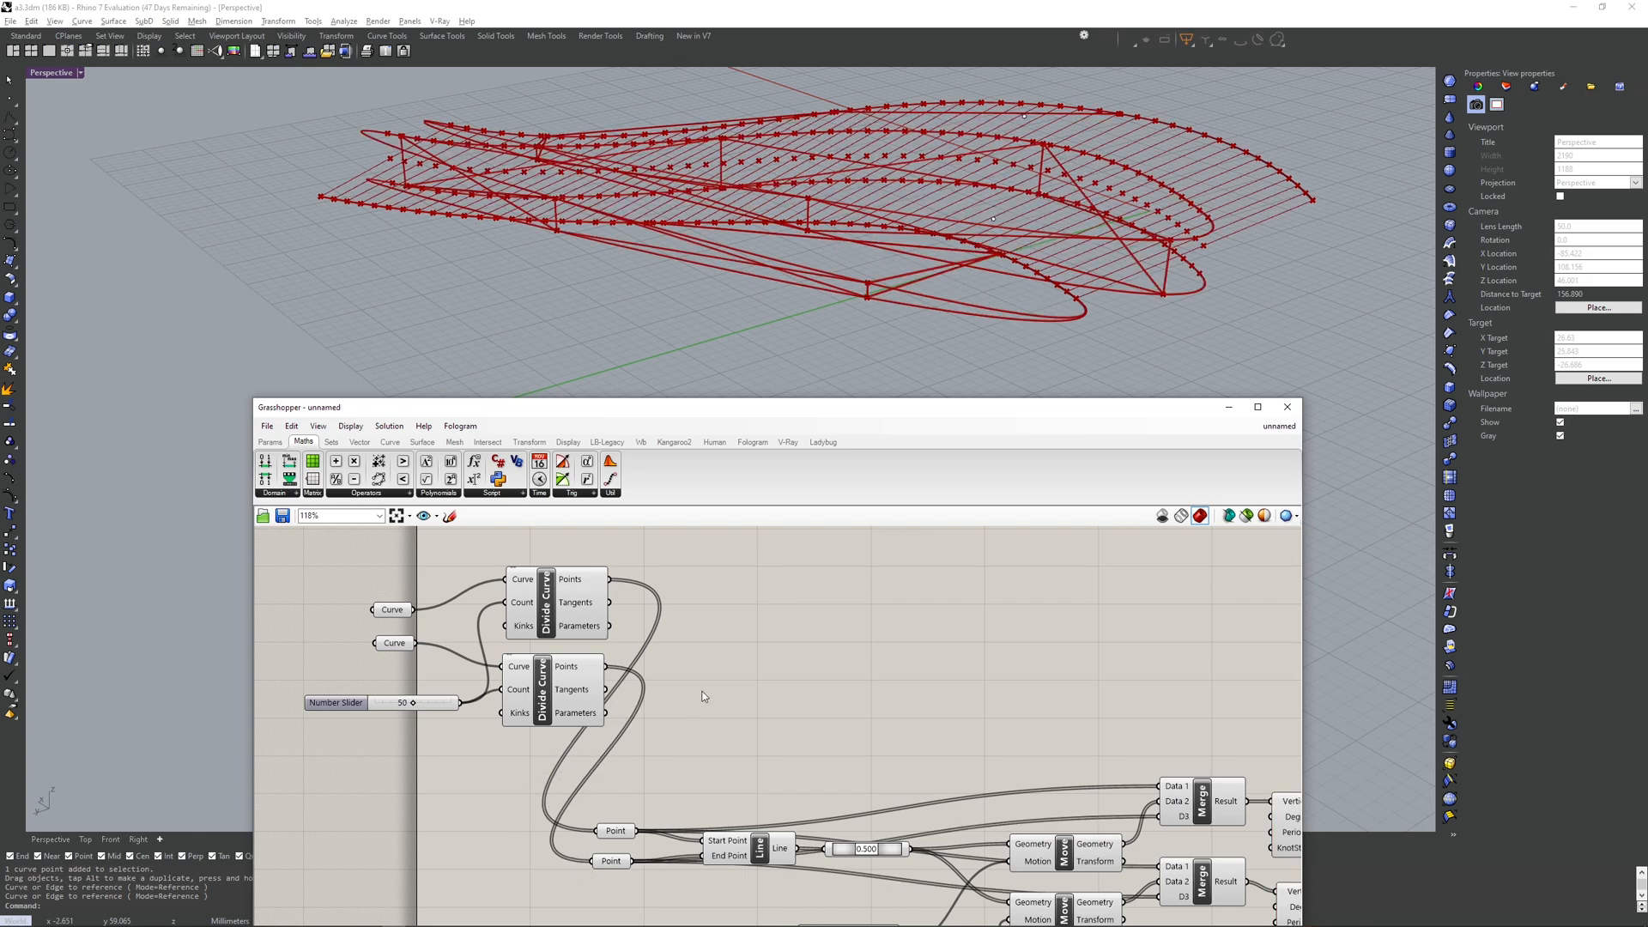
- Examine the truss preview from several angles with the upper Merge component's points highlighted
{"action": "right_click_drag", "start_coordinate": [944, 331], "coordinate": [978, 417]}
{"action": "scroll", "coordinate": [1010, 658], "scroll_direction": "down", "scroll_amount": 4}
{"action": "right_click_drag", "start_coordinate": [1043, 687], "coordinate": [697, 675]}
{"action": "scroll", "coordinate": [979, 658], "scroll_direction": "up", "scroll_amount": 2}
{"action": "left_click", "coordinate": [662, 682]}
{"action": "right_click_drag", "start_coordinate": [1017, 394], "coordinate": [1039, 326]}
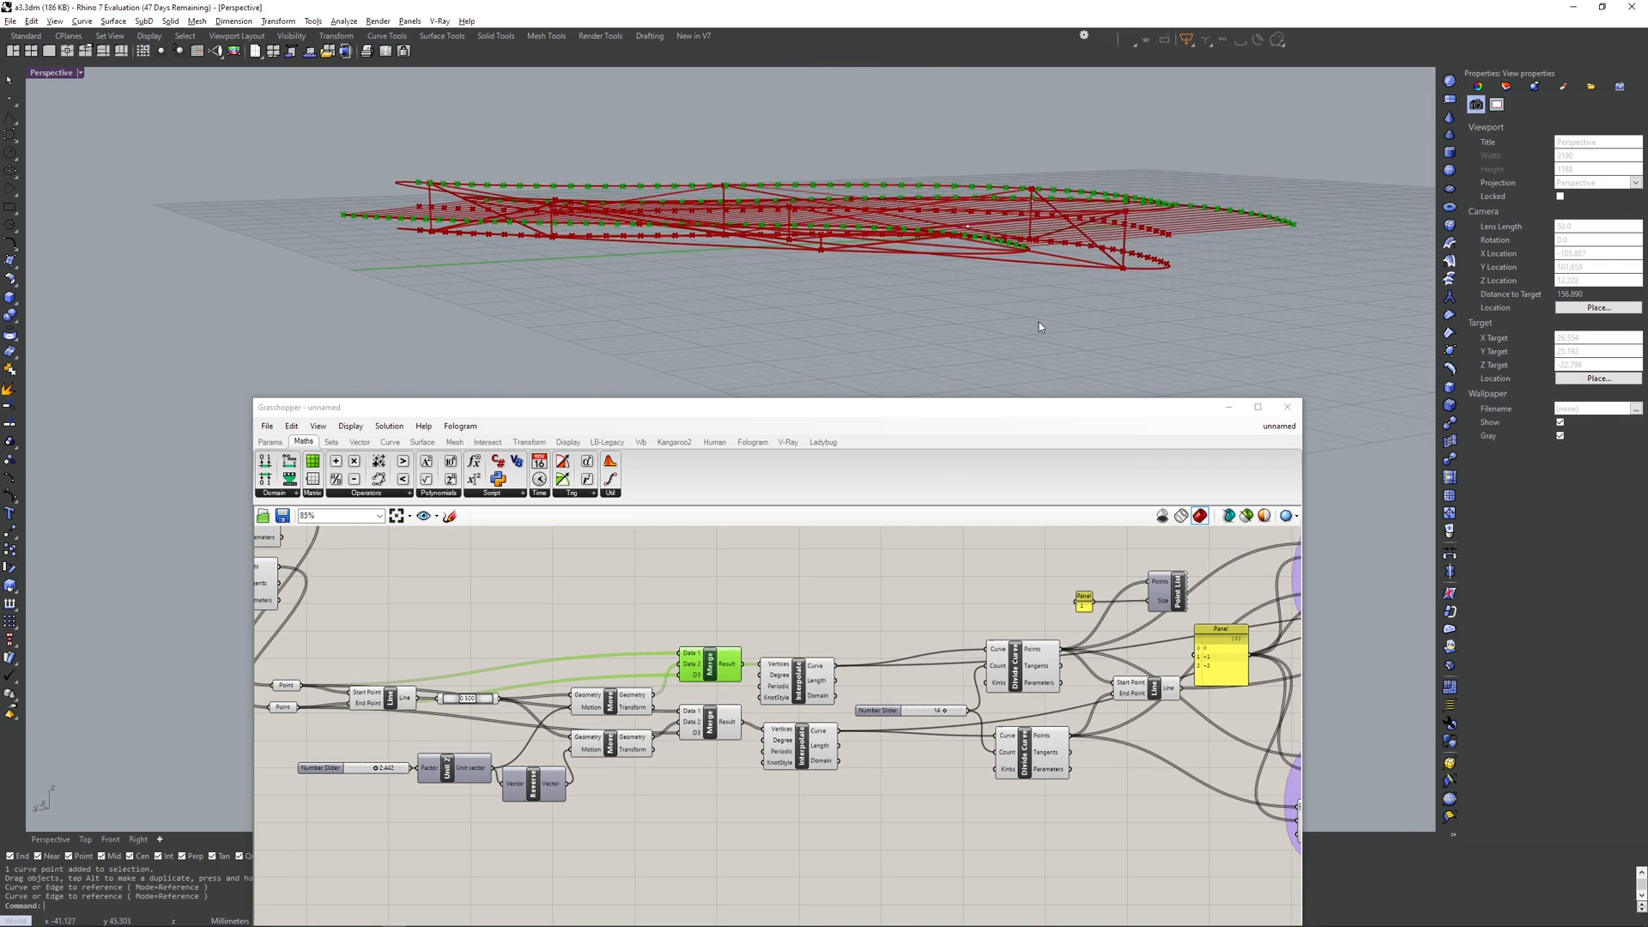
{"action": "right_click_drag", "start_coordinate": [864, 292], "coordinate": [983, 342]}
- Read the upper Merge component's Result list in an enlarged temporary panel, and delete that panel
{"action": "double_click", "coordinate": [821, 606]}
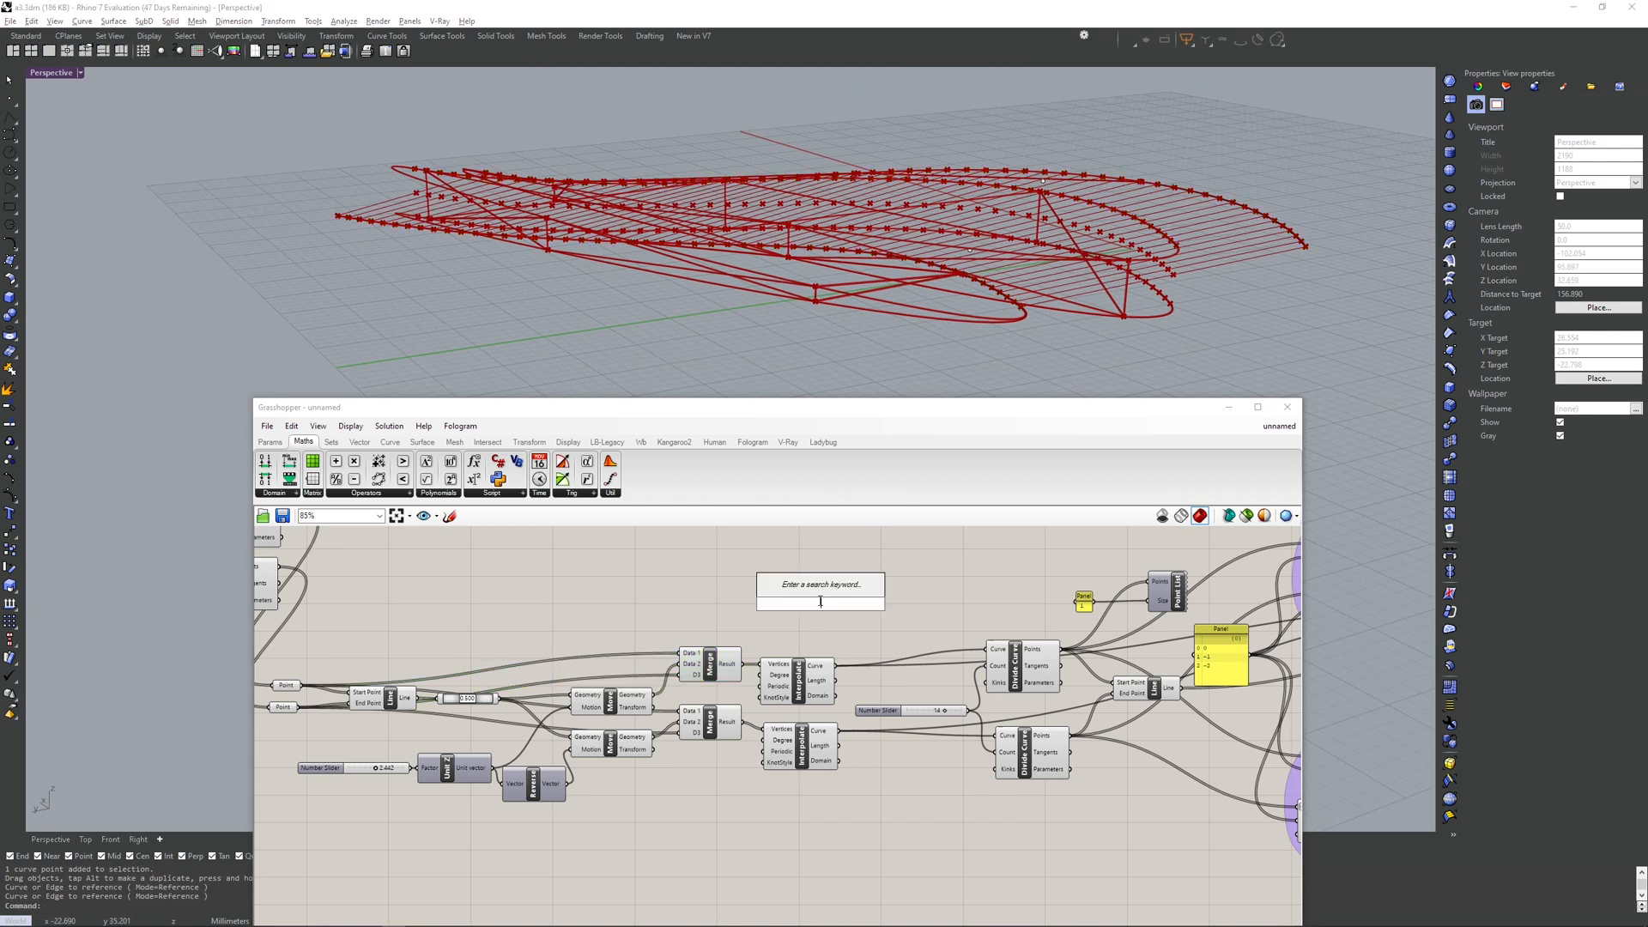
{"action": "type", "text": "//"}
{"action": "key", "text": "Return"}
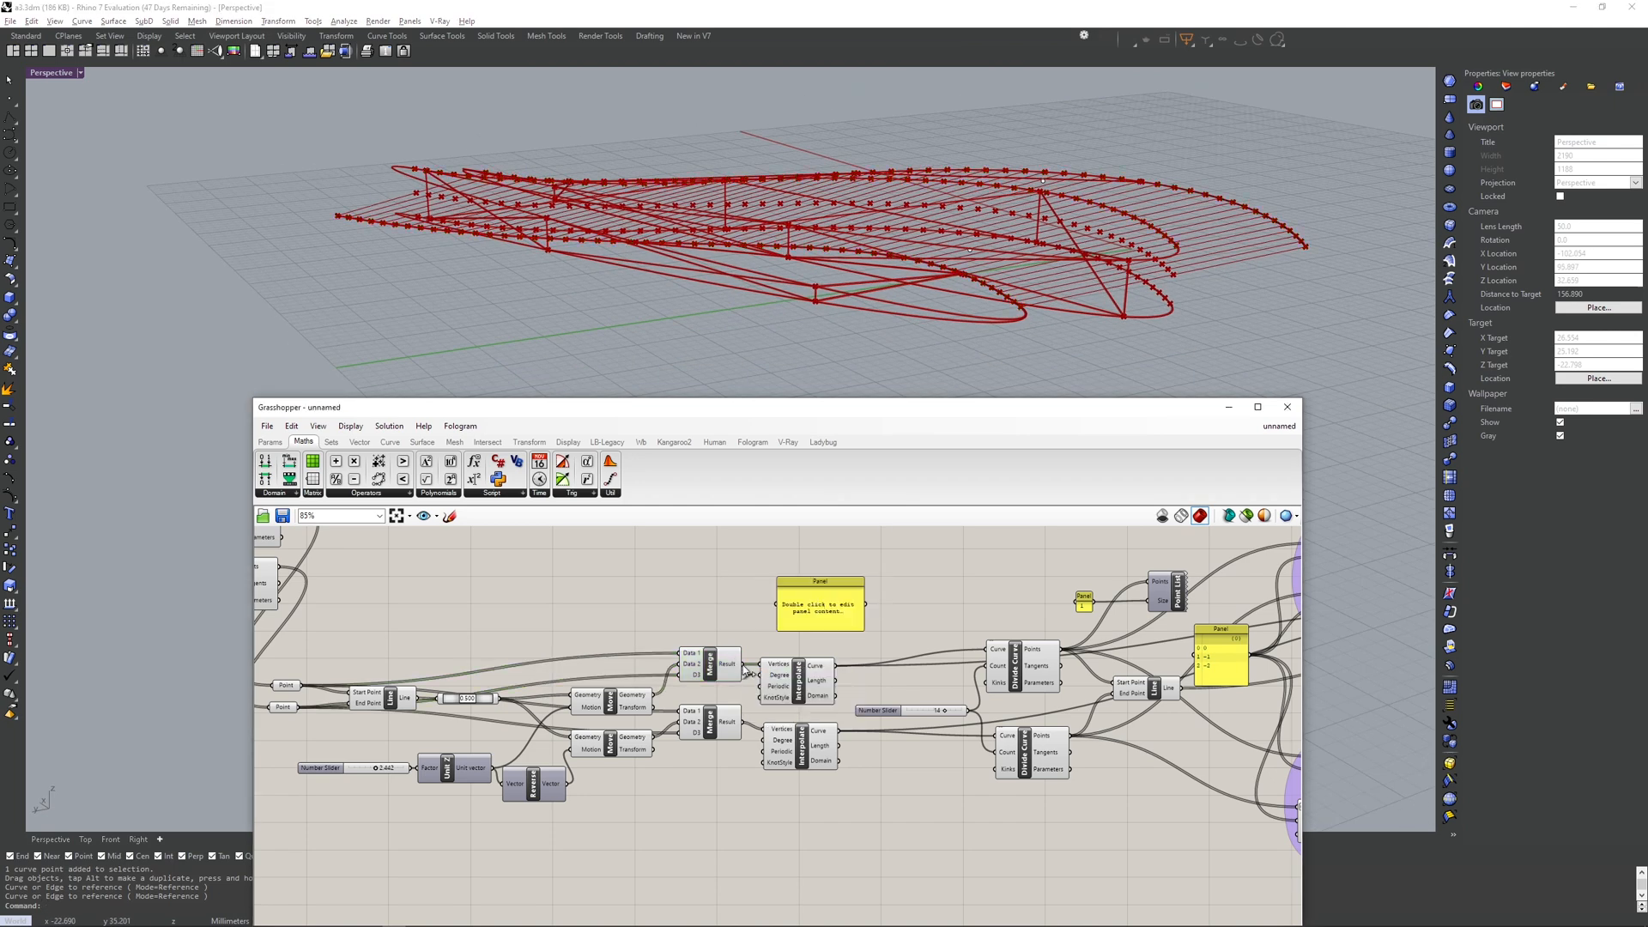
{"action": "left_click_drag", "start_coordinate": [743, 666], "coordinate": [866, 830]}
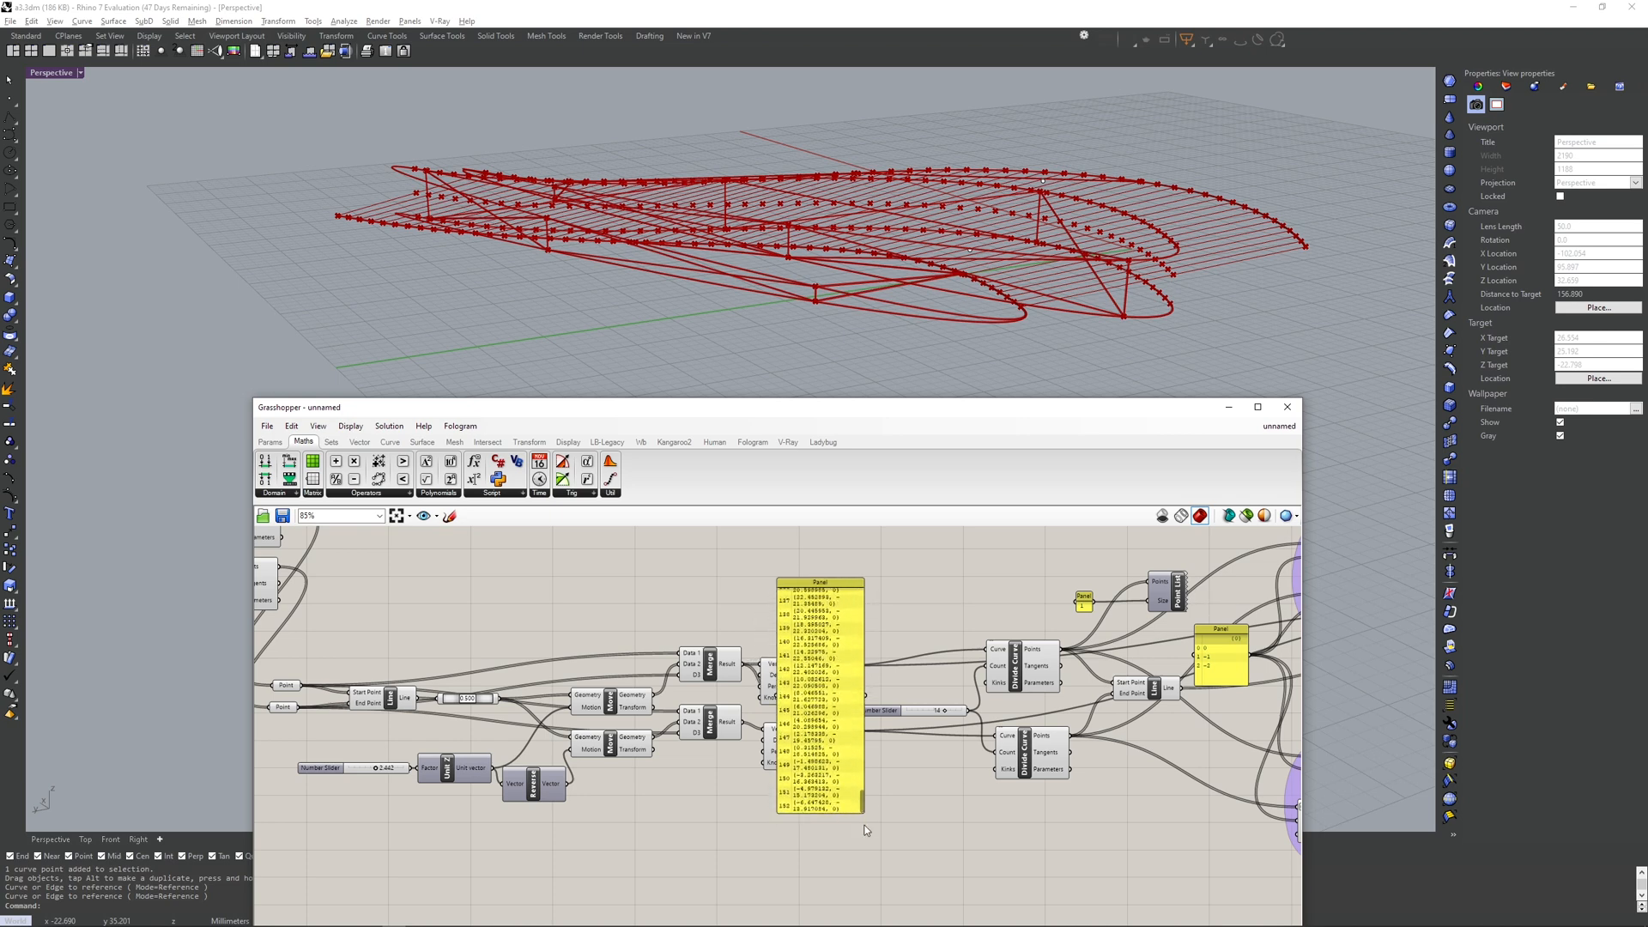
{"action": "scroll", "coordinate": [765, 824], "scroll_direction": "up", "scroll_amount": 5}
{"action": "scroll", "coordinate": [765, 824], "scroll_direction": "down", "scroll_amount": 1}
{"action": "left_click_drag", "start_coordinate": [933, 787], "coordinate": [936, 739]}
{"action": "scroll", "coordinate": [809, 828], "scroll_direction": "down", "scroll_amount": 3}
{"action": "left_click_drag", "start_coordinate": [845, 812], "coordinate": [831, 655]}
{"action": "left_click", "coordinate": [830, 655]}
{"action": "key", "text": "Delete"}
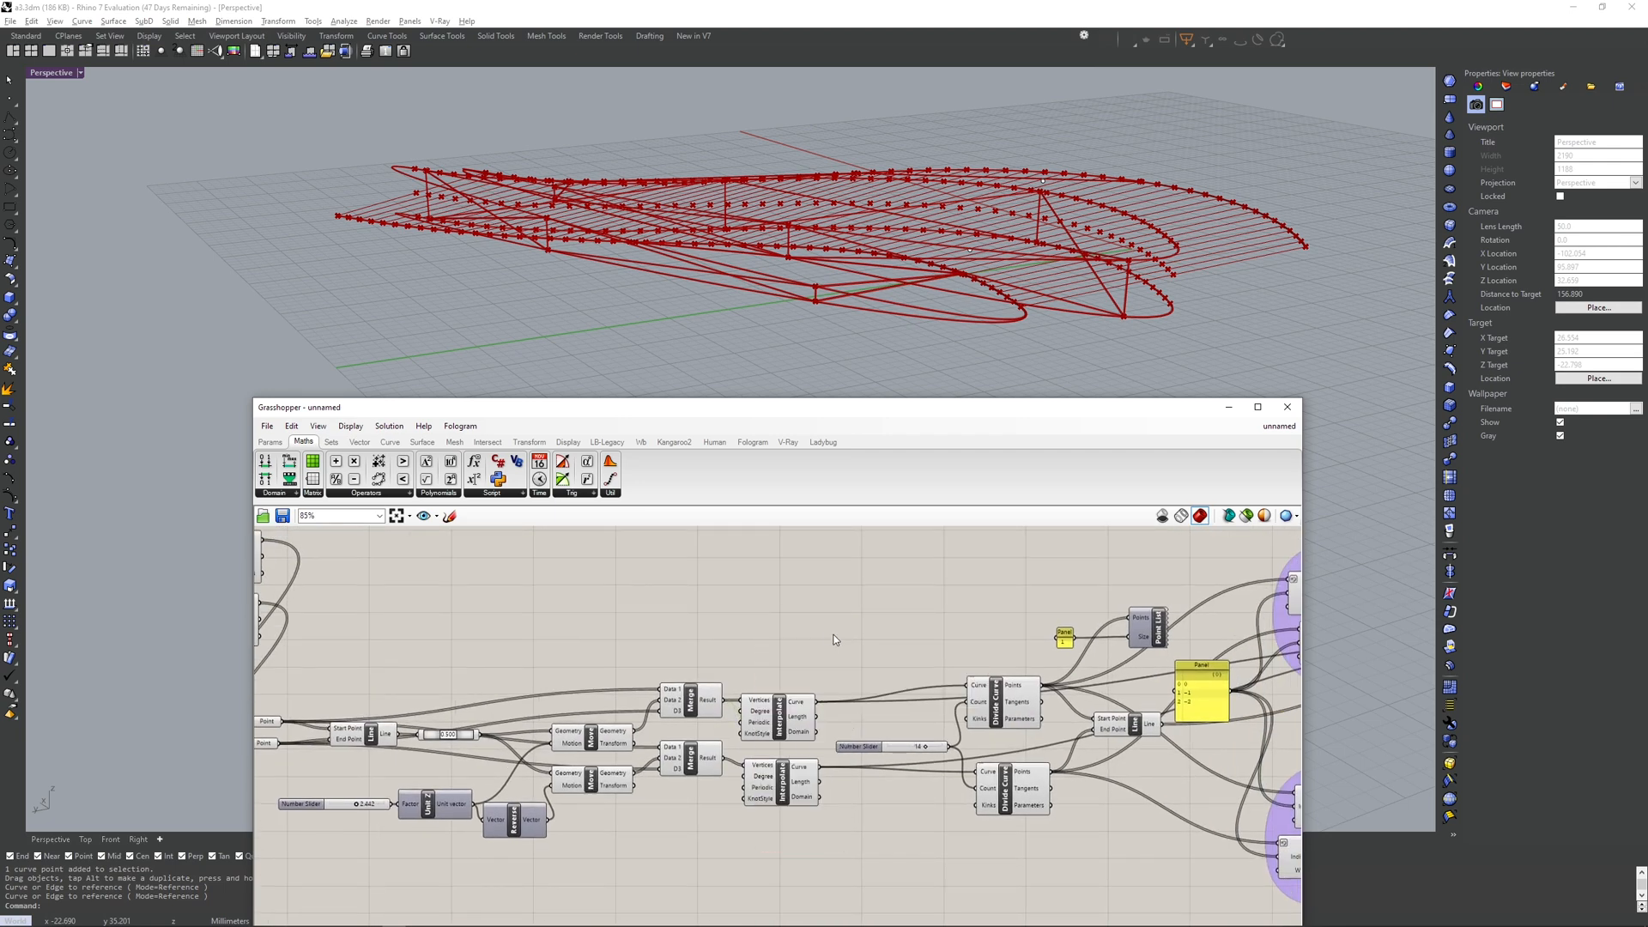
- Examine in the viewport how the upper Merge component's points relate to the two reference curves at their ends
{"action": "left_click", "coordinate": [689, 700]}
{"action": "right_click_drag", "start_coordinate": [1094, 286], "coordinate": [1164, 302]}
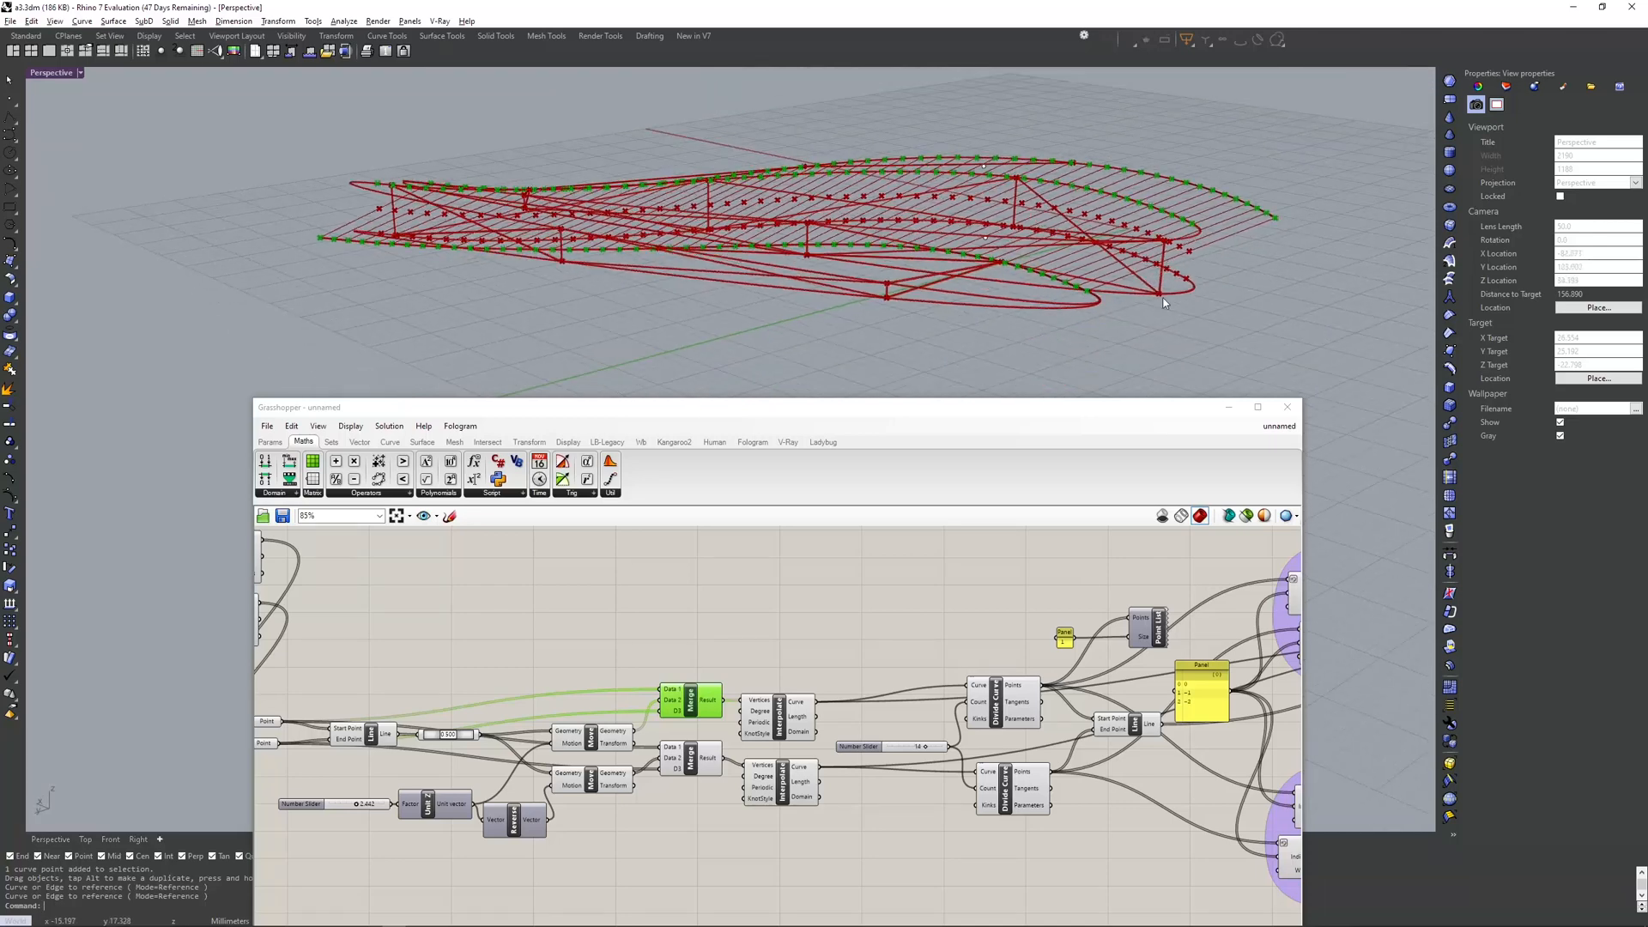
{"action": "right_click_drag", "start_coordinate": [553, 650], "coordinate": [716, 629]}
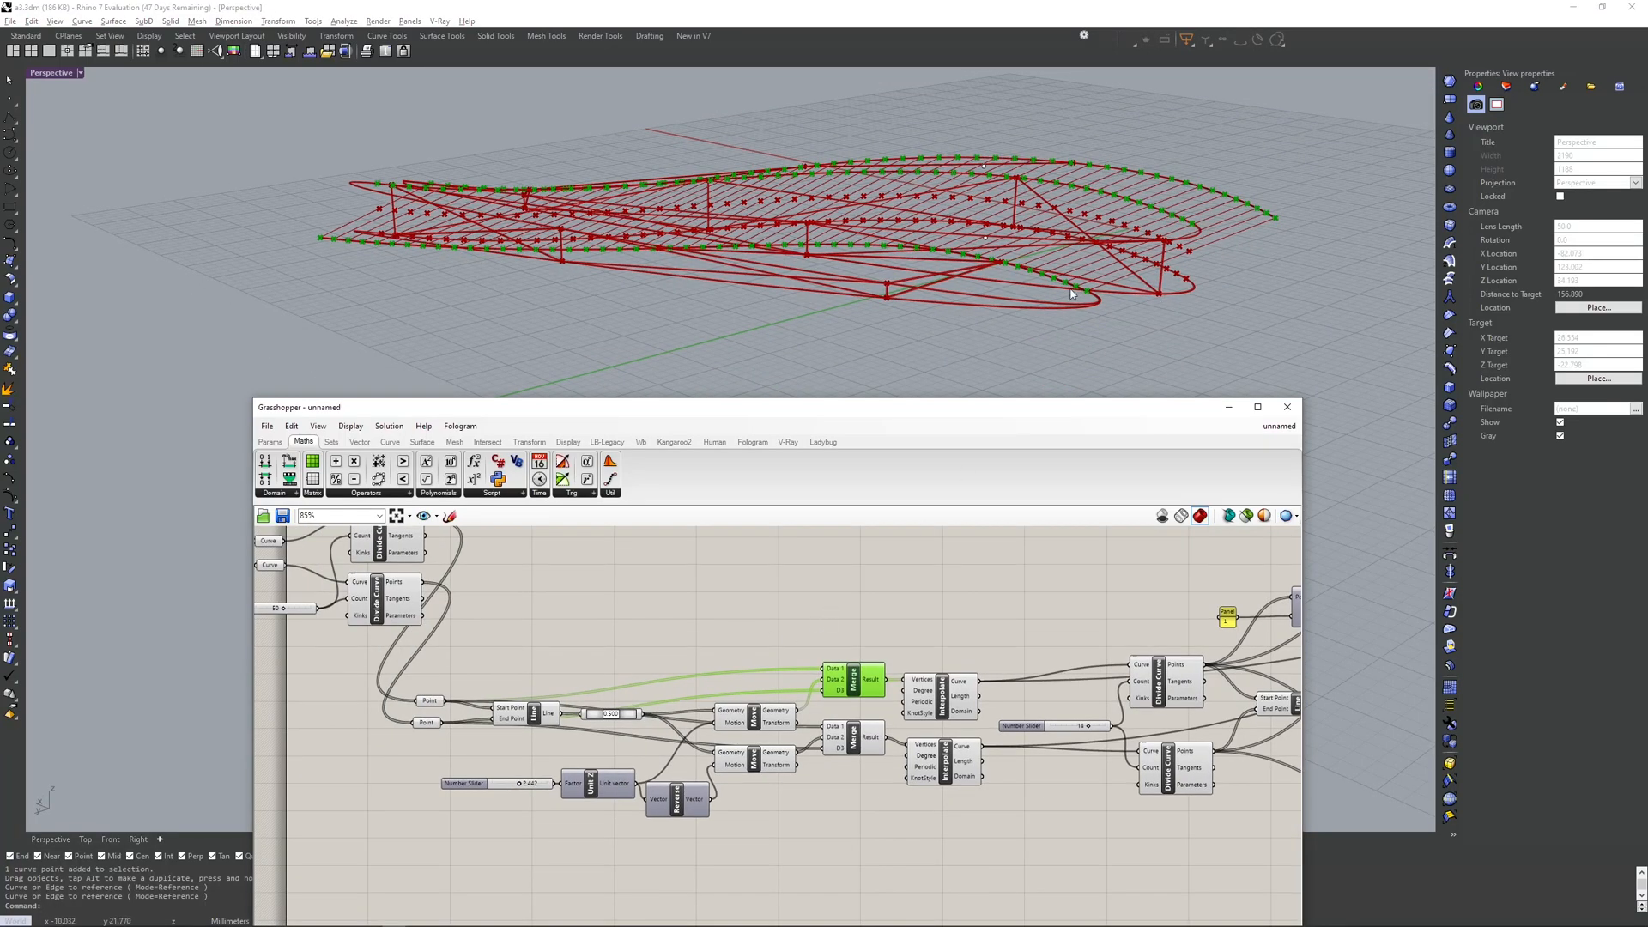
{"action": "right_click_drag", "start_coordinate": [1073, 294], "coordinate": [1077, 307]}
{"action": "scroll", "coordinate": [1030, 309], "scroll_direction": "up", "scroll_amount": 5}
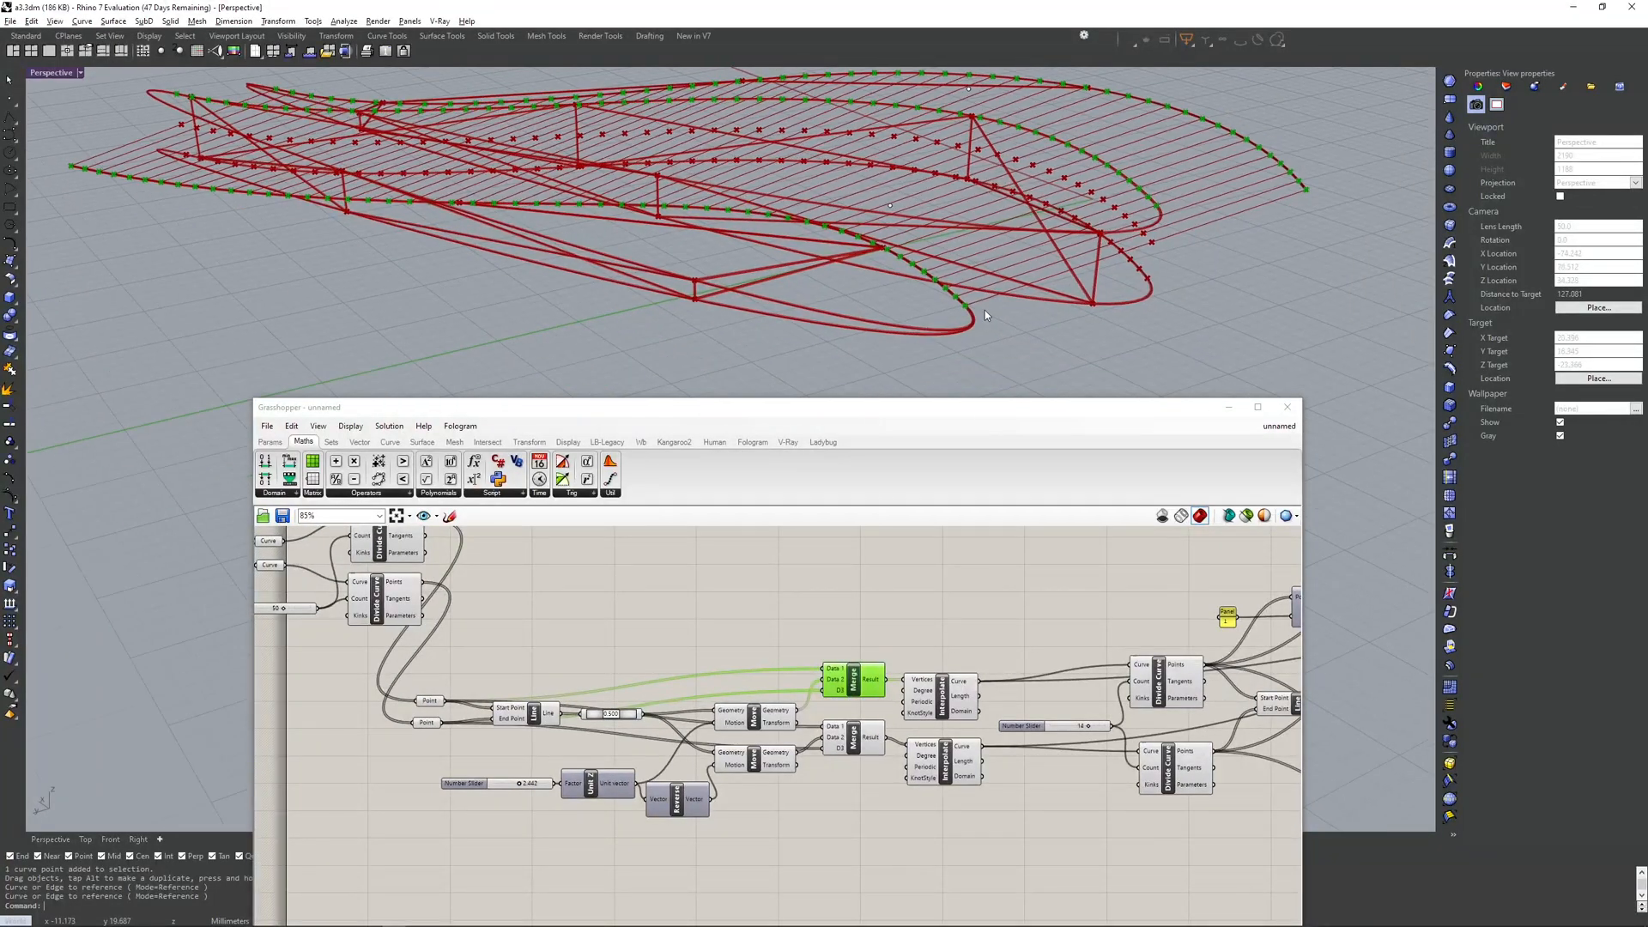
{"action": "right_click_drag", "start_coordinate": [922, 310], "coordinate": [710, 342], "text": "shift"}
{"action": "scroll", "coordinate": [760, 333], "scroll_direction": "down", "scroll_amount": 2}
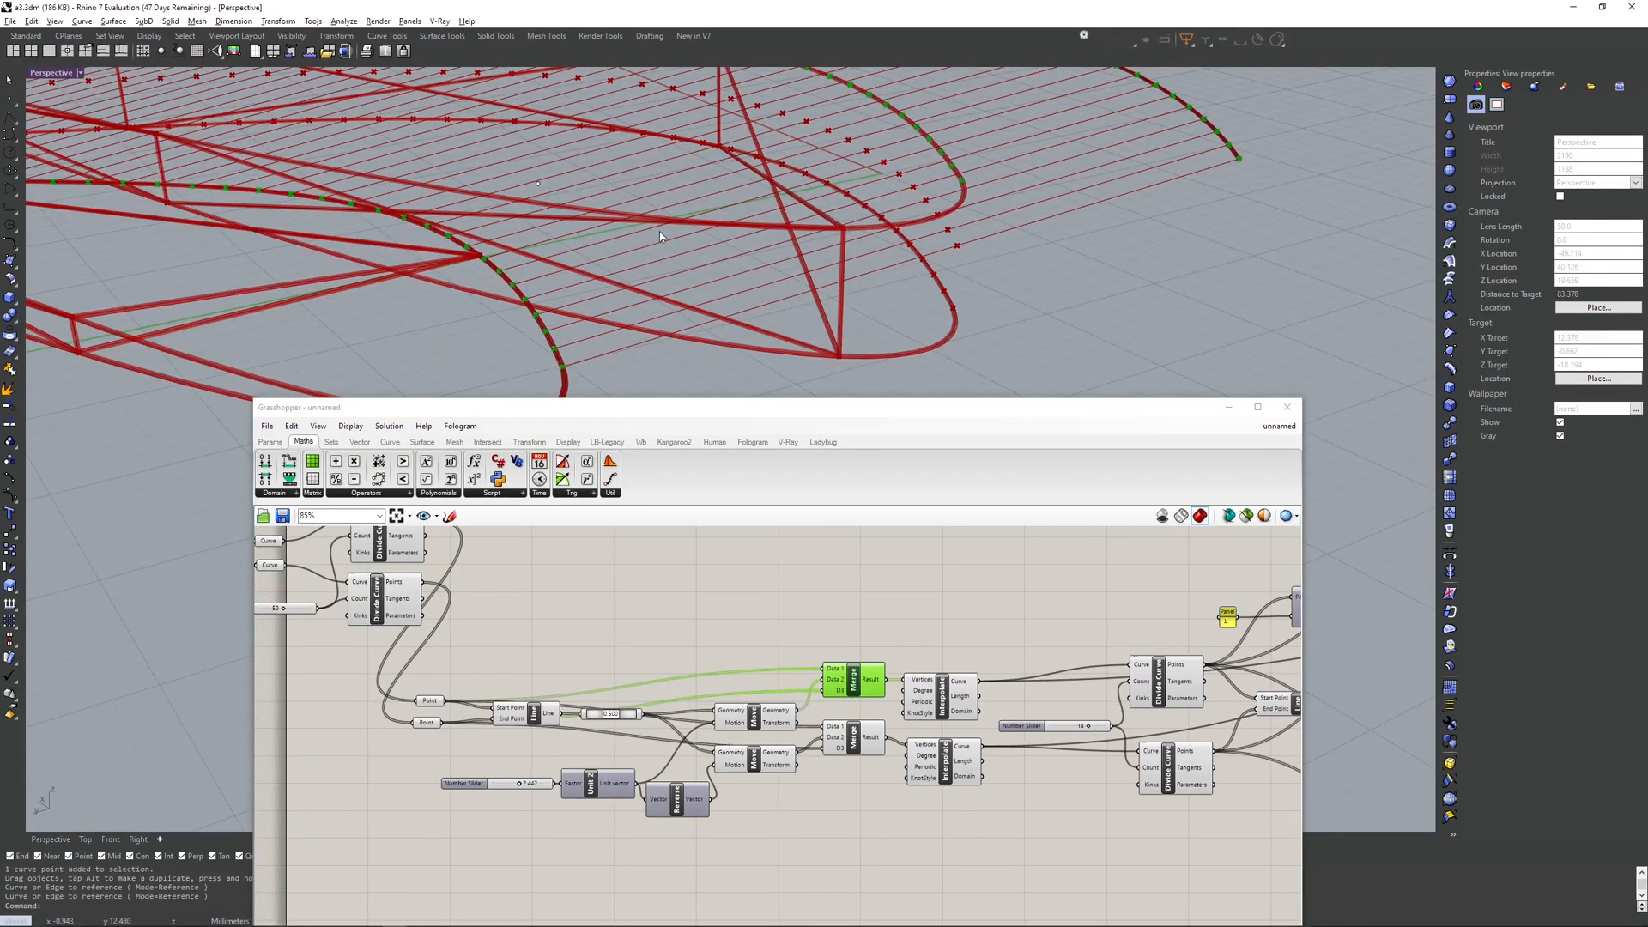
{"action": "left_click", "coordinate": [552, 388]}
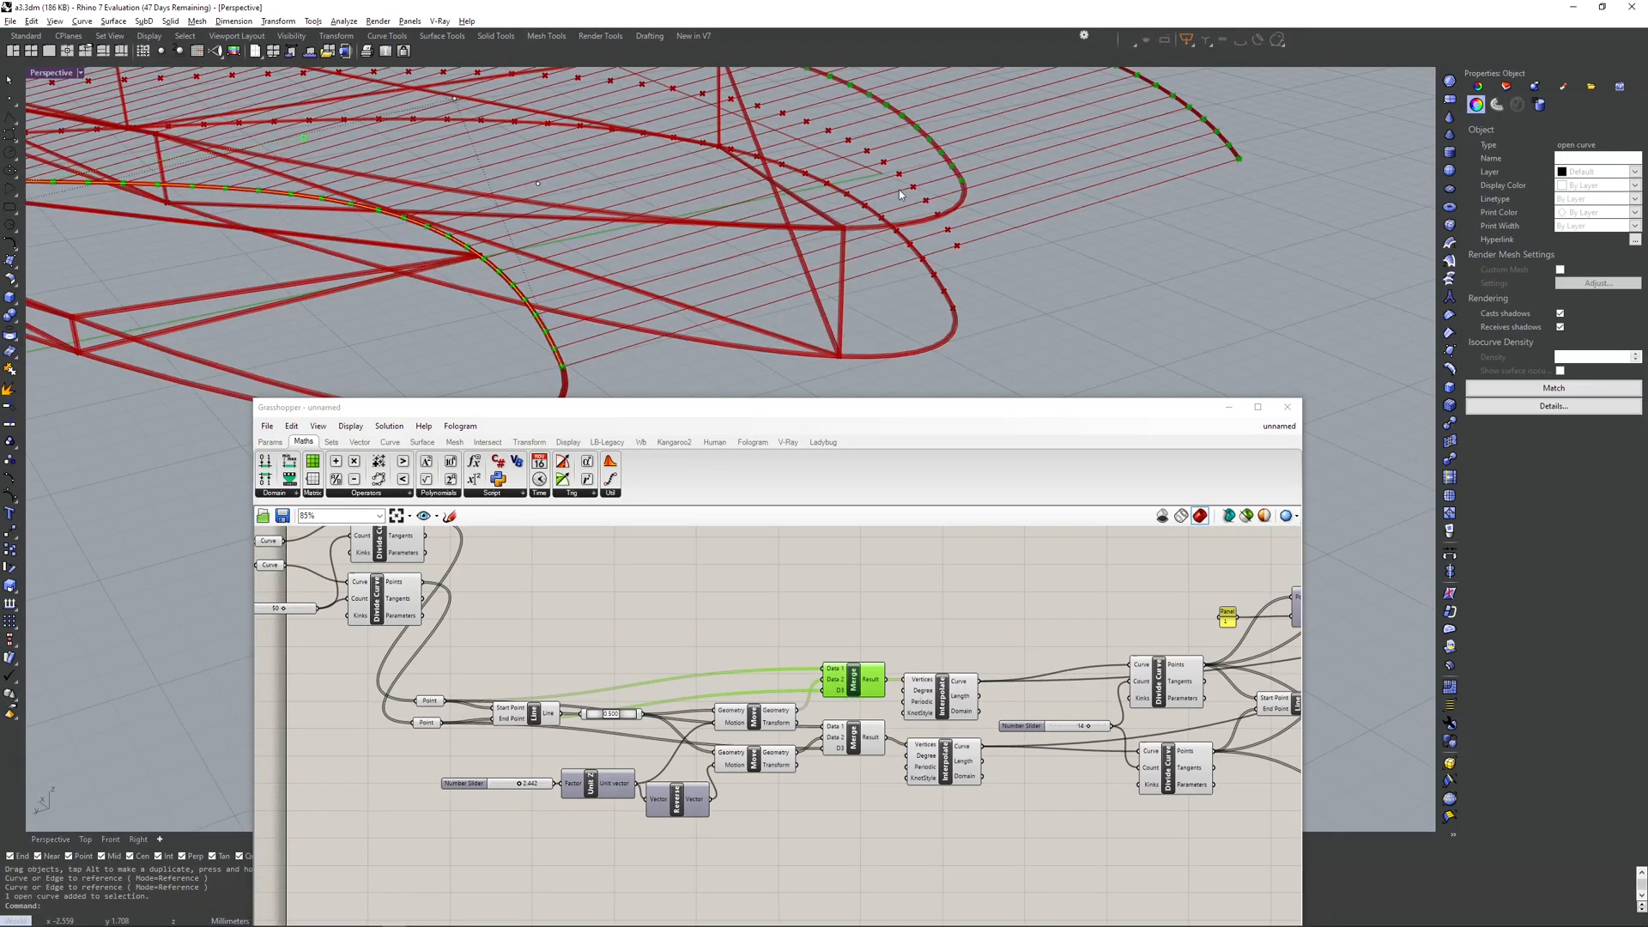
{"action": "left_click", "coordinate": [948, 225]}
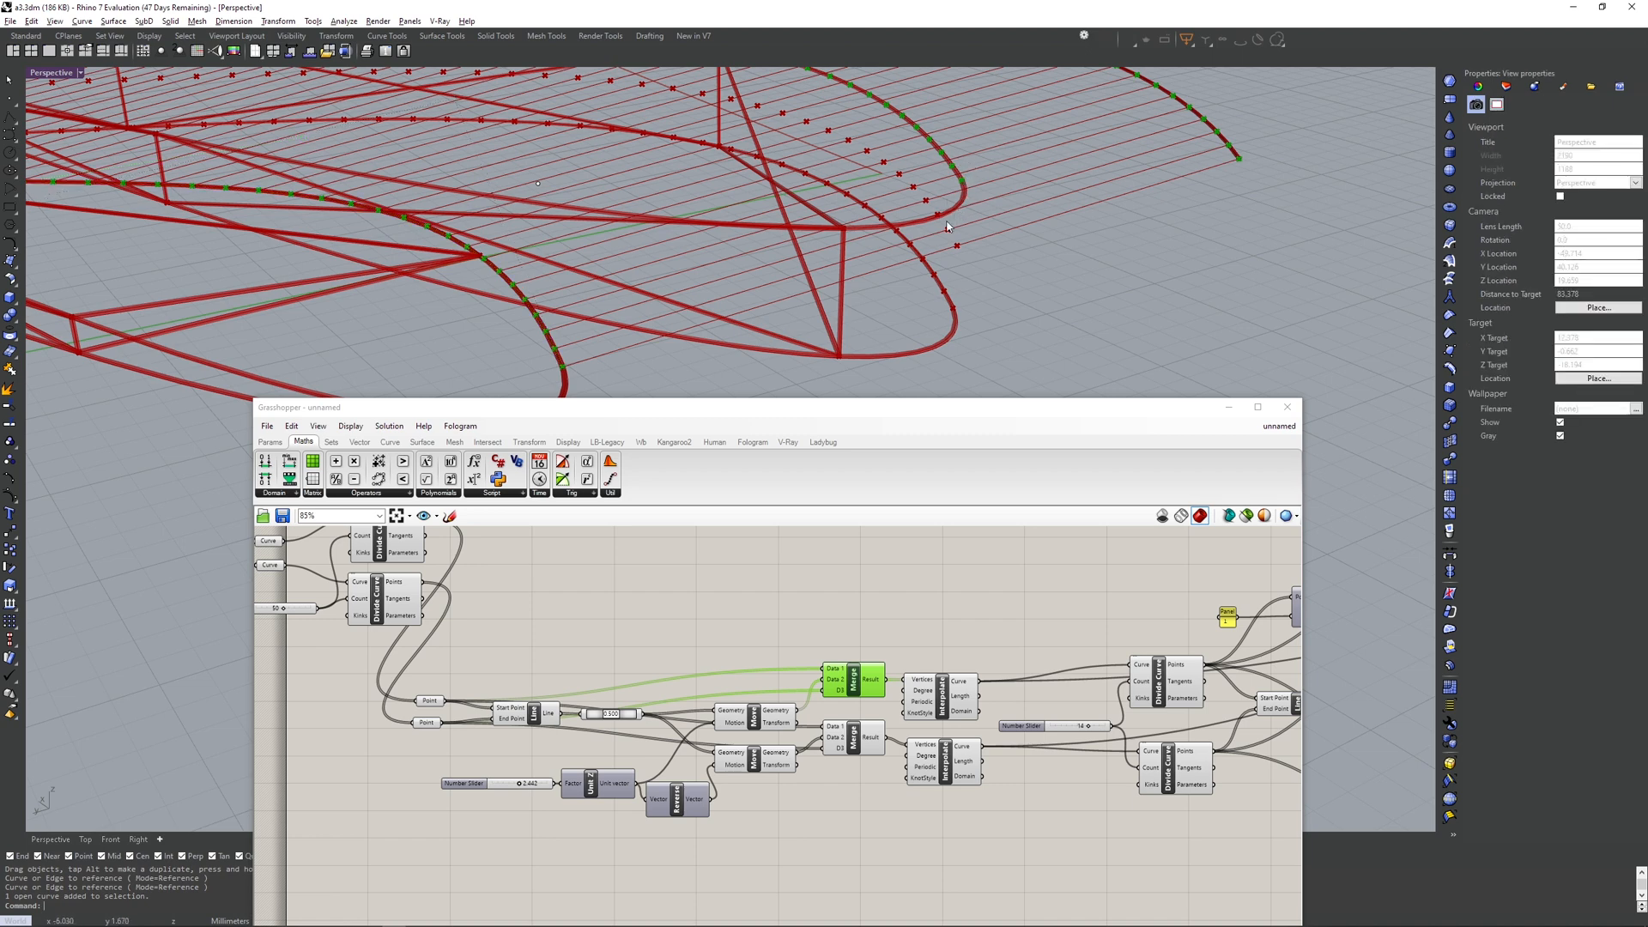
{"action": "left_click", "coordinate": [1247, 148]}
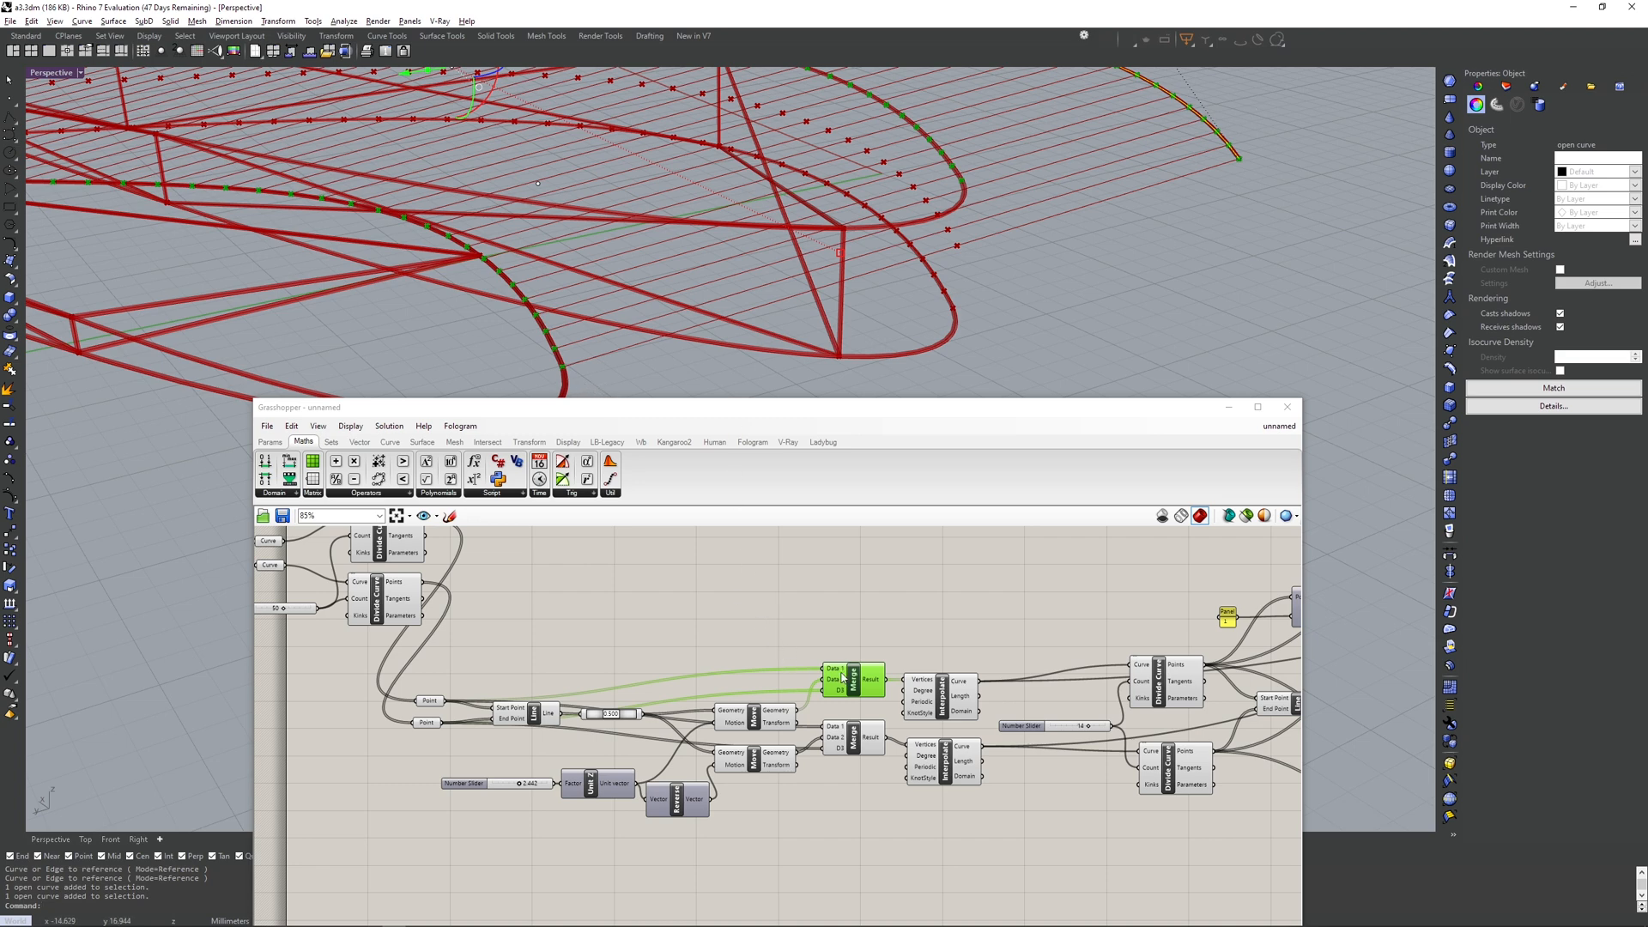
- Examine the upper Merge component's inputs and trace their wires back to the grafted Point parameters
{"action": "scroll", "coordinate": [842, 676], "scroll_direction": "up", "scroll_amount": 4}
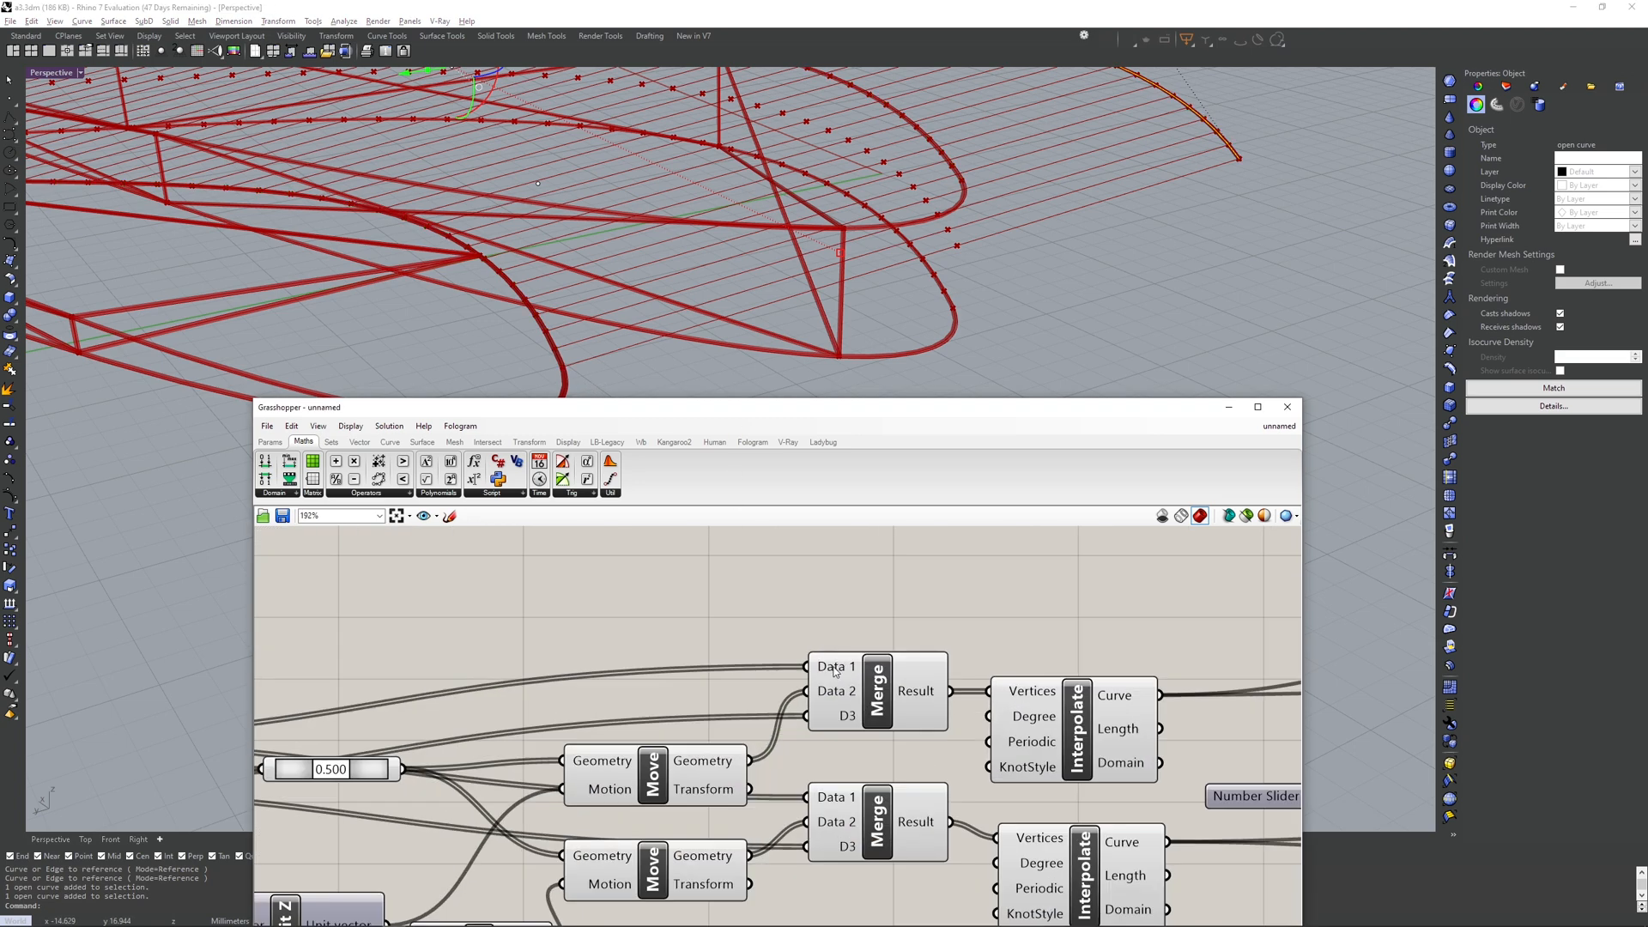
{"action": "right_click", "coordinate": [835, 671]}
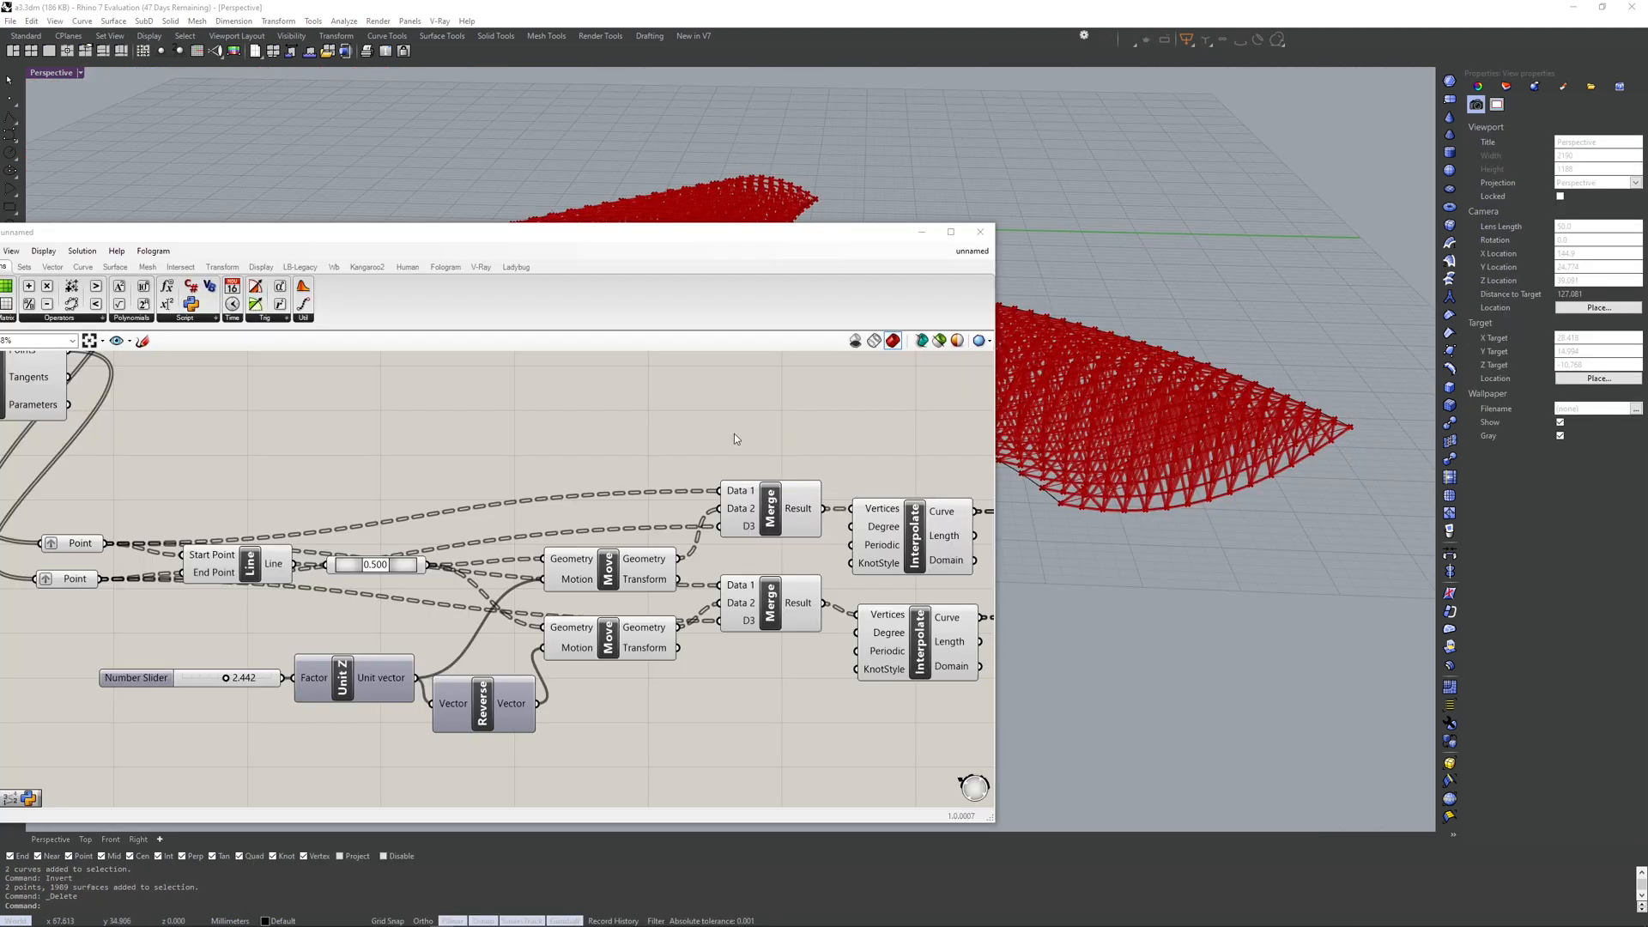
{"action": "scroll", "coordinate": [728, 481], "scroll_direction": "up", "scroll_amount": 3}
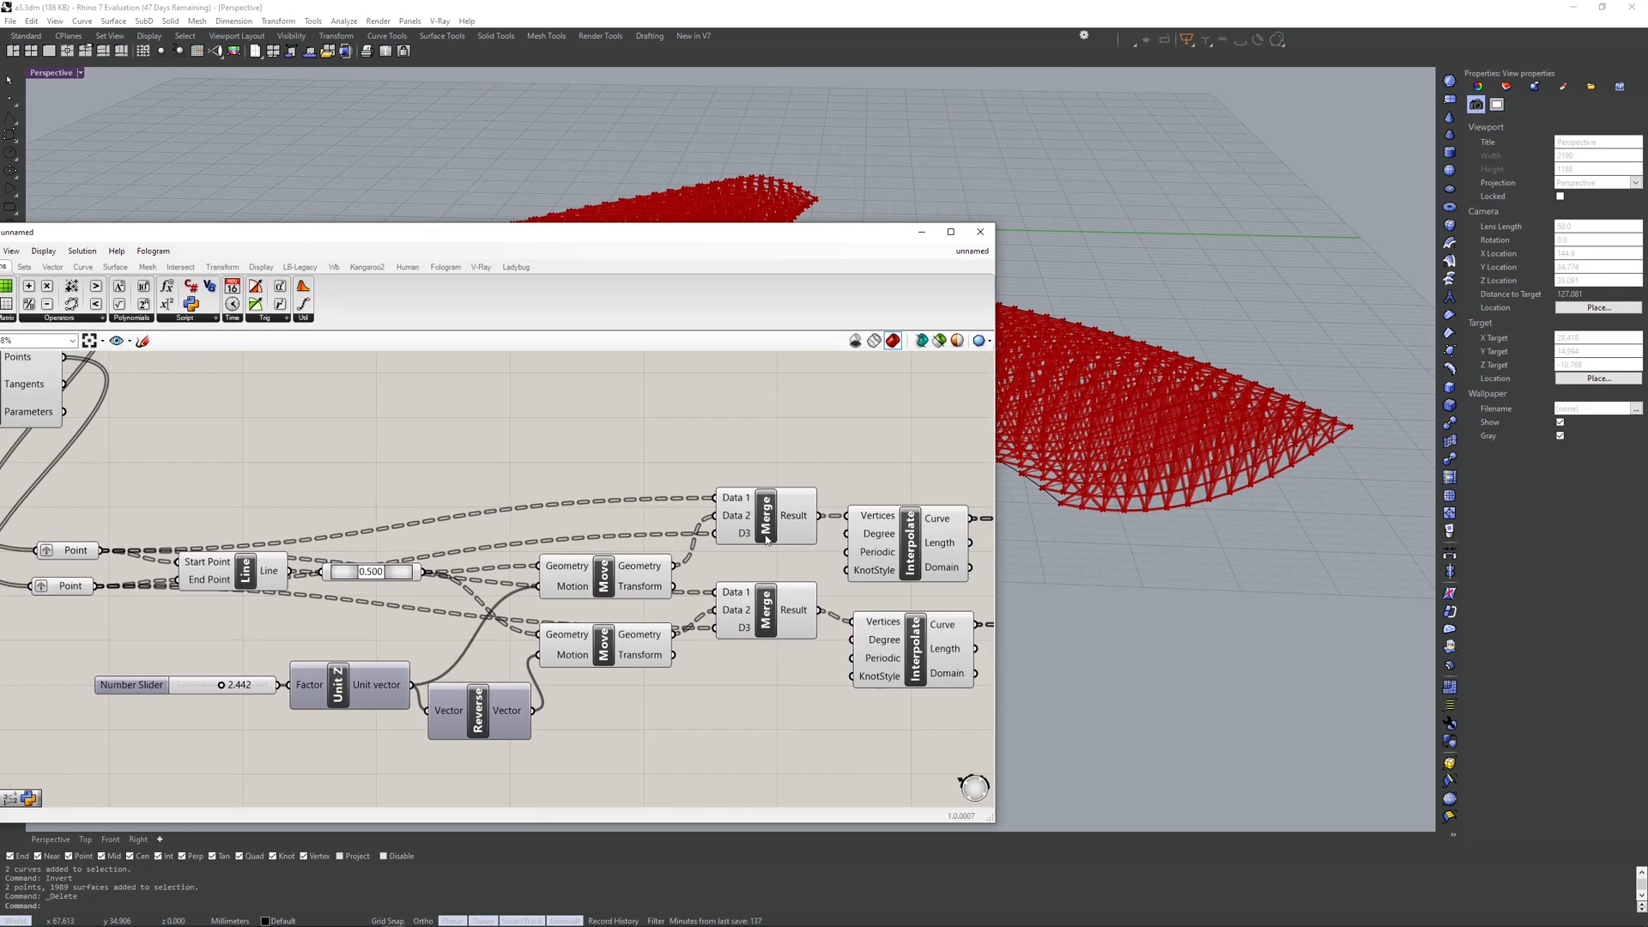
{"action": "scroll", "coordinate": [723, 551], "scroll_direction": "down", "scroll_amount": 1}
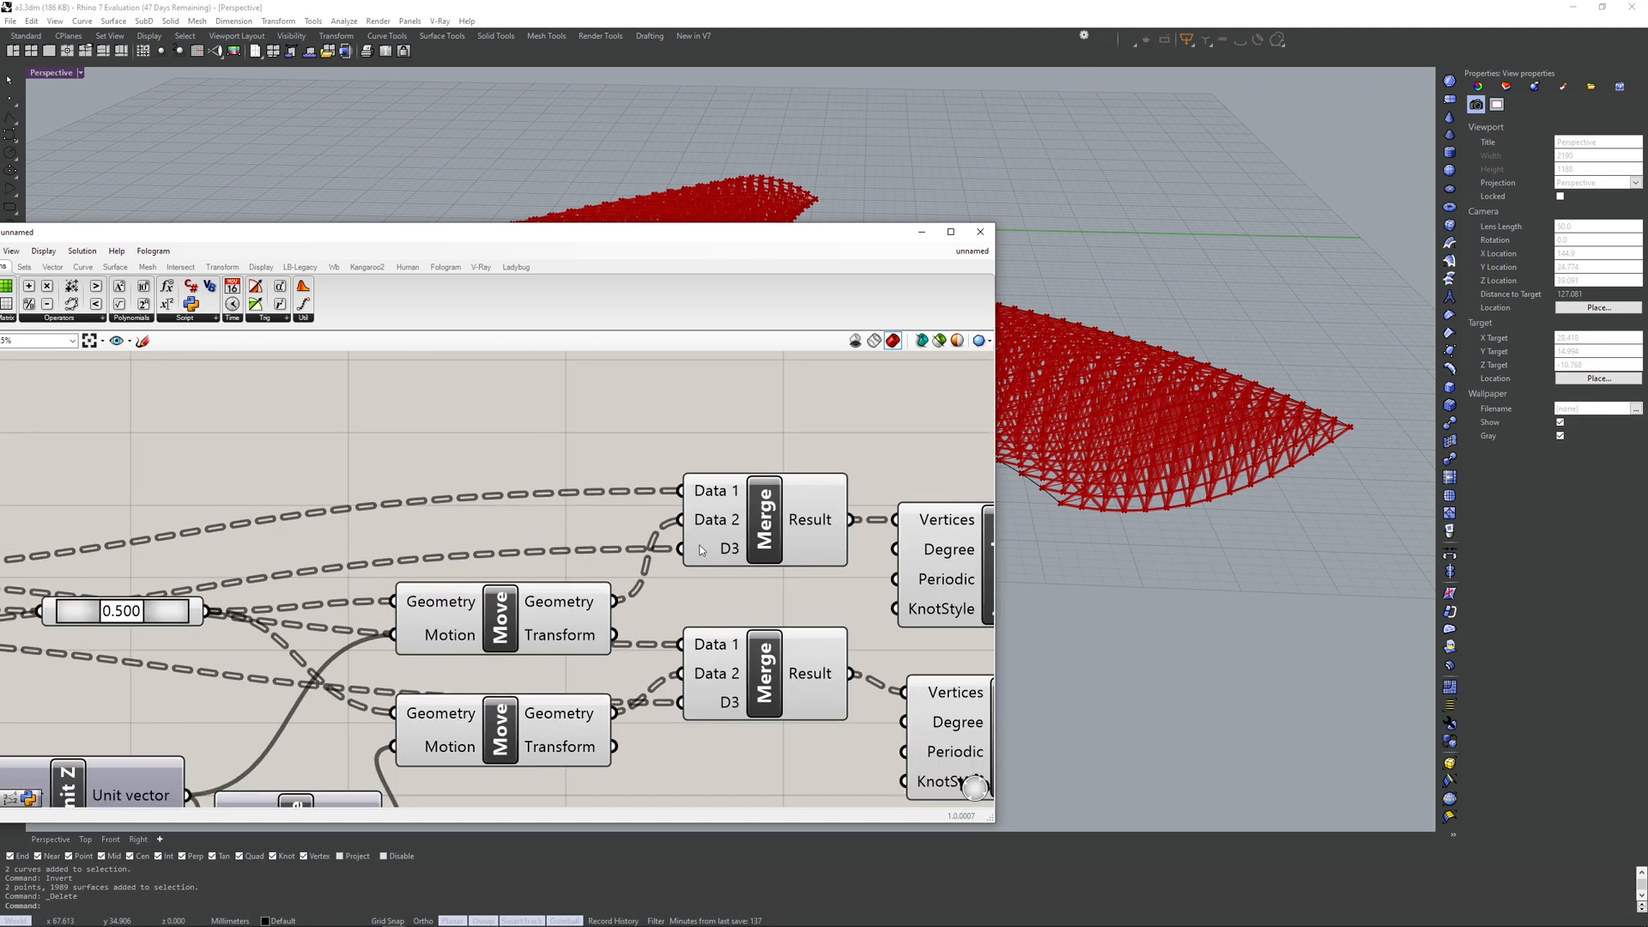
{"action": "right_click_drag", "start_coordinate": [155, 593], "coordinate": [678, 533]}
{"action": "right_click_drag", "start_coordinate": [172, 530], "coordinate": [287, 534]}
{"action": "scroll", "coordinate": [288, 534], "scroll_direction": "up", "scroll_amount": 1}
{"action": "left_click", "coordinate": [258, 521]}
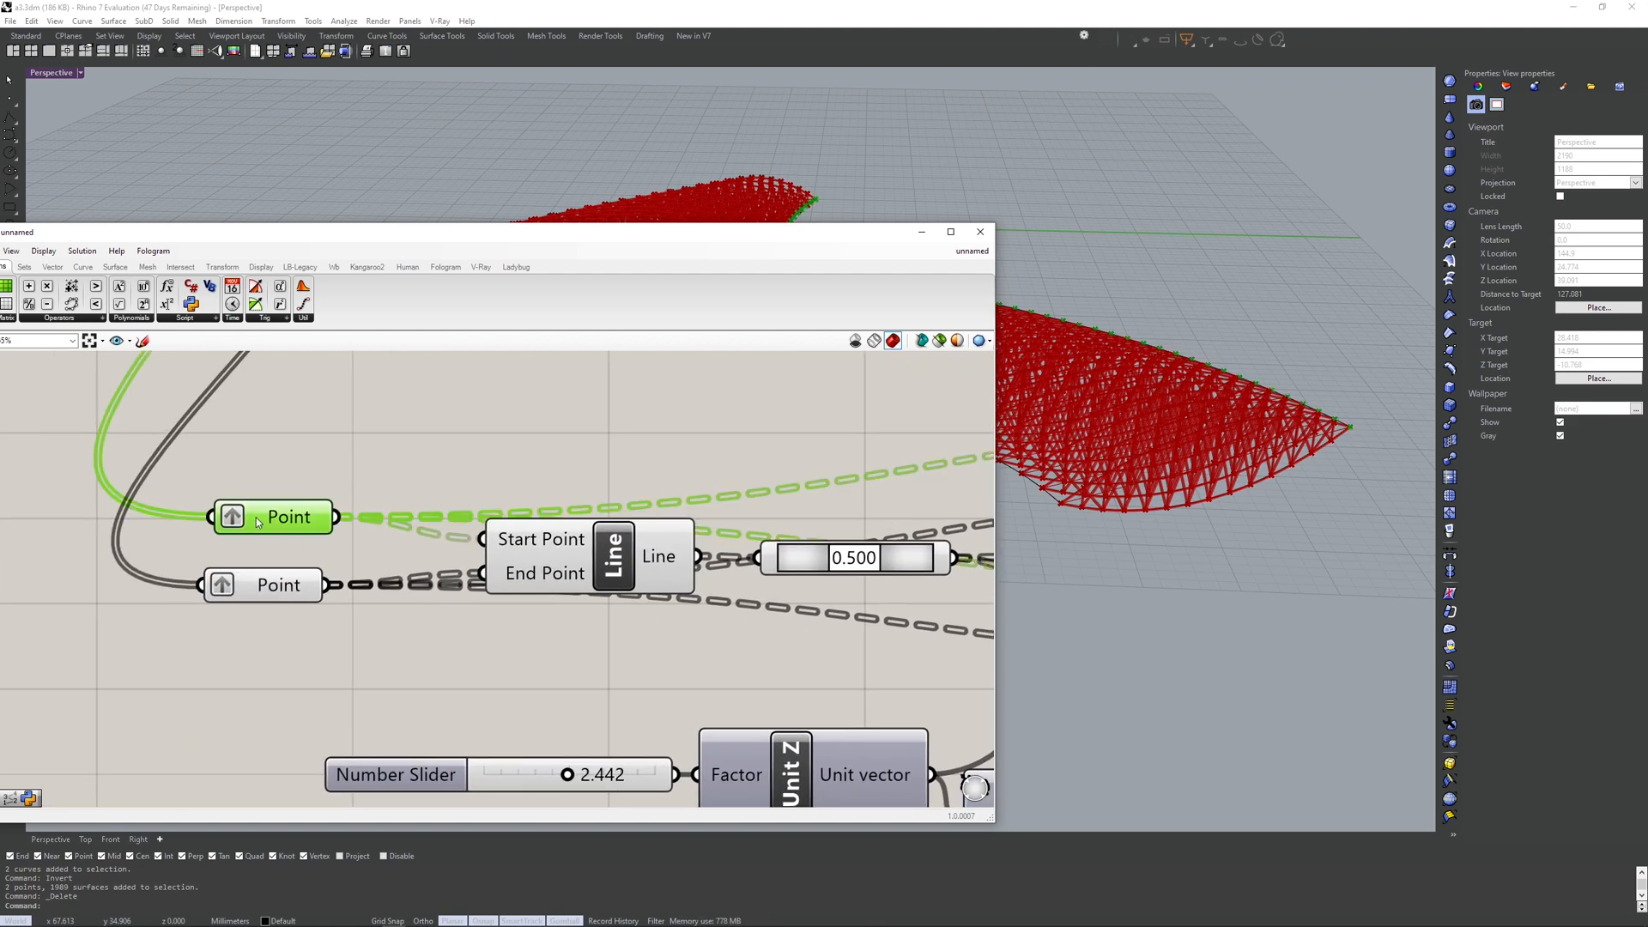
- Select both grafted Point parameters and examine their highlighted points at the truss's end in the viewport
{"action": "left_click", "coordinate": [294, 581]}
{"action": "left_click_drag", "start_coordinate": [334, 456], "coordinate": [236, 628]}
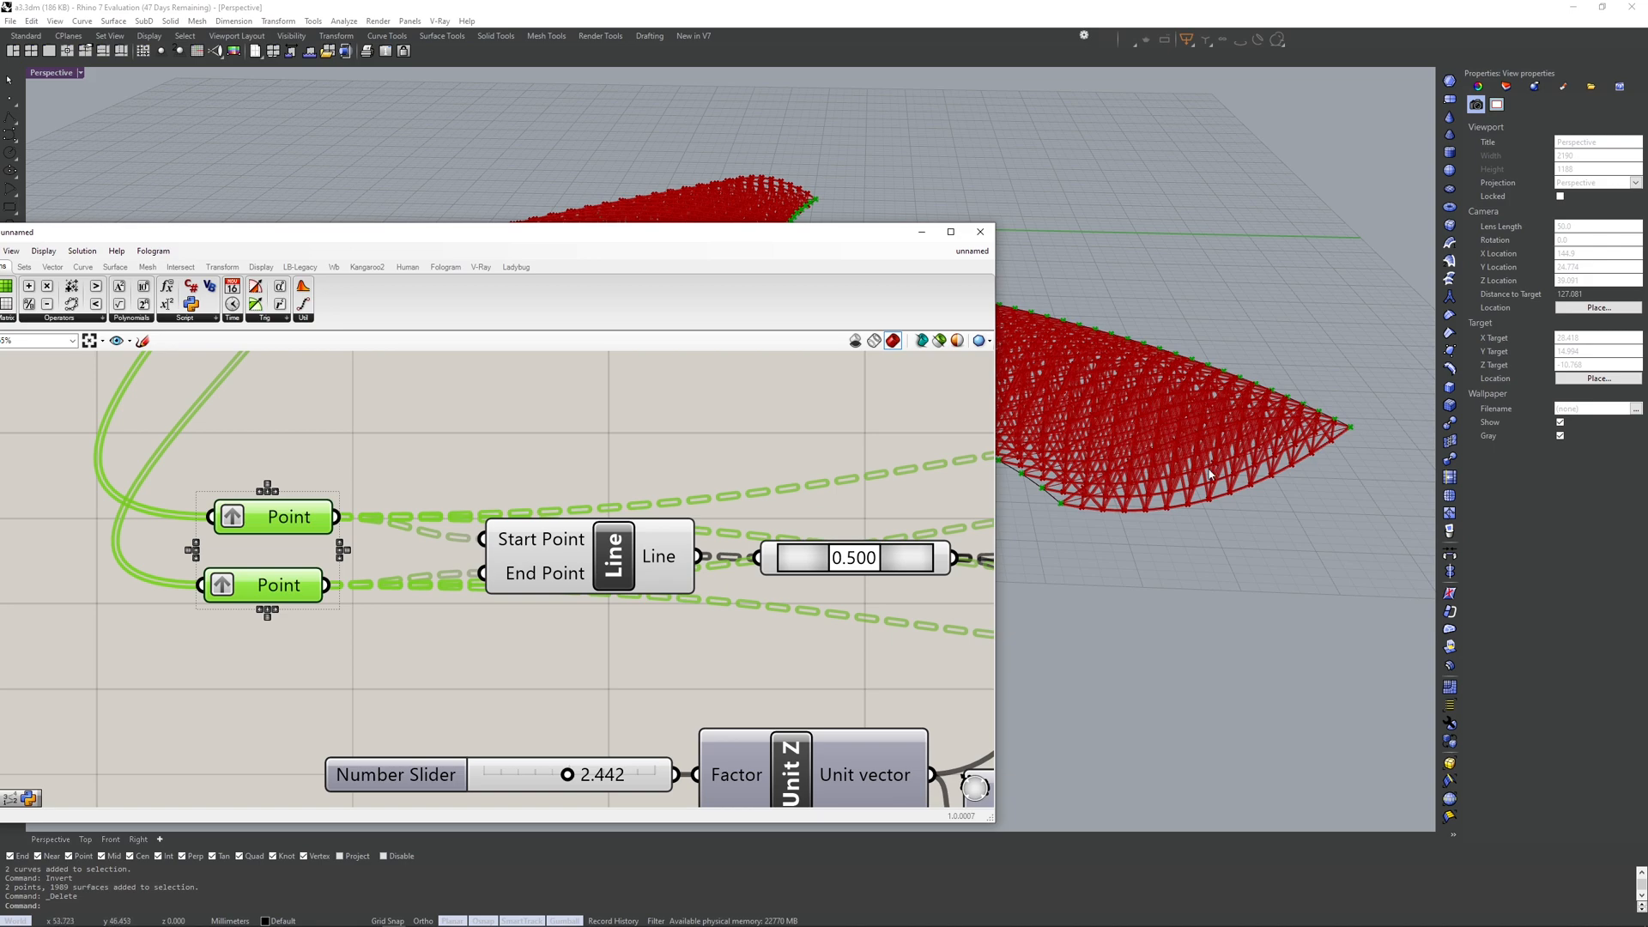
{"action": "scroll", "coordinate": [1246, 470], "scroll_direction": "up", "scroll_amount": 8}
{"action": "right_click_drag", "start_coordinate": [1246, 470], "coordinate": [1234, 547]}
{"action": "scroll", "coordinate": [1211, 524], "scroll_direction": "down", "scroll_amount": 6}
{"action": "scroll", "coordinate": [1235, 547], "scroll_direction": "up", "scroll_amount": 4}
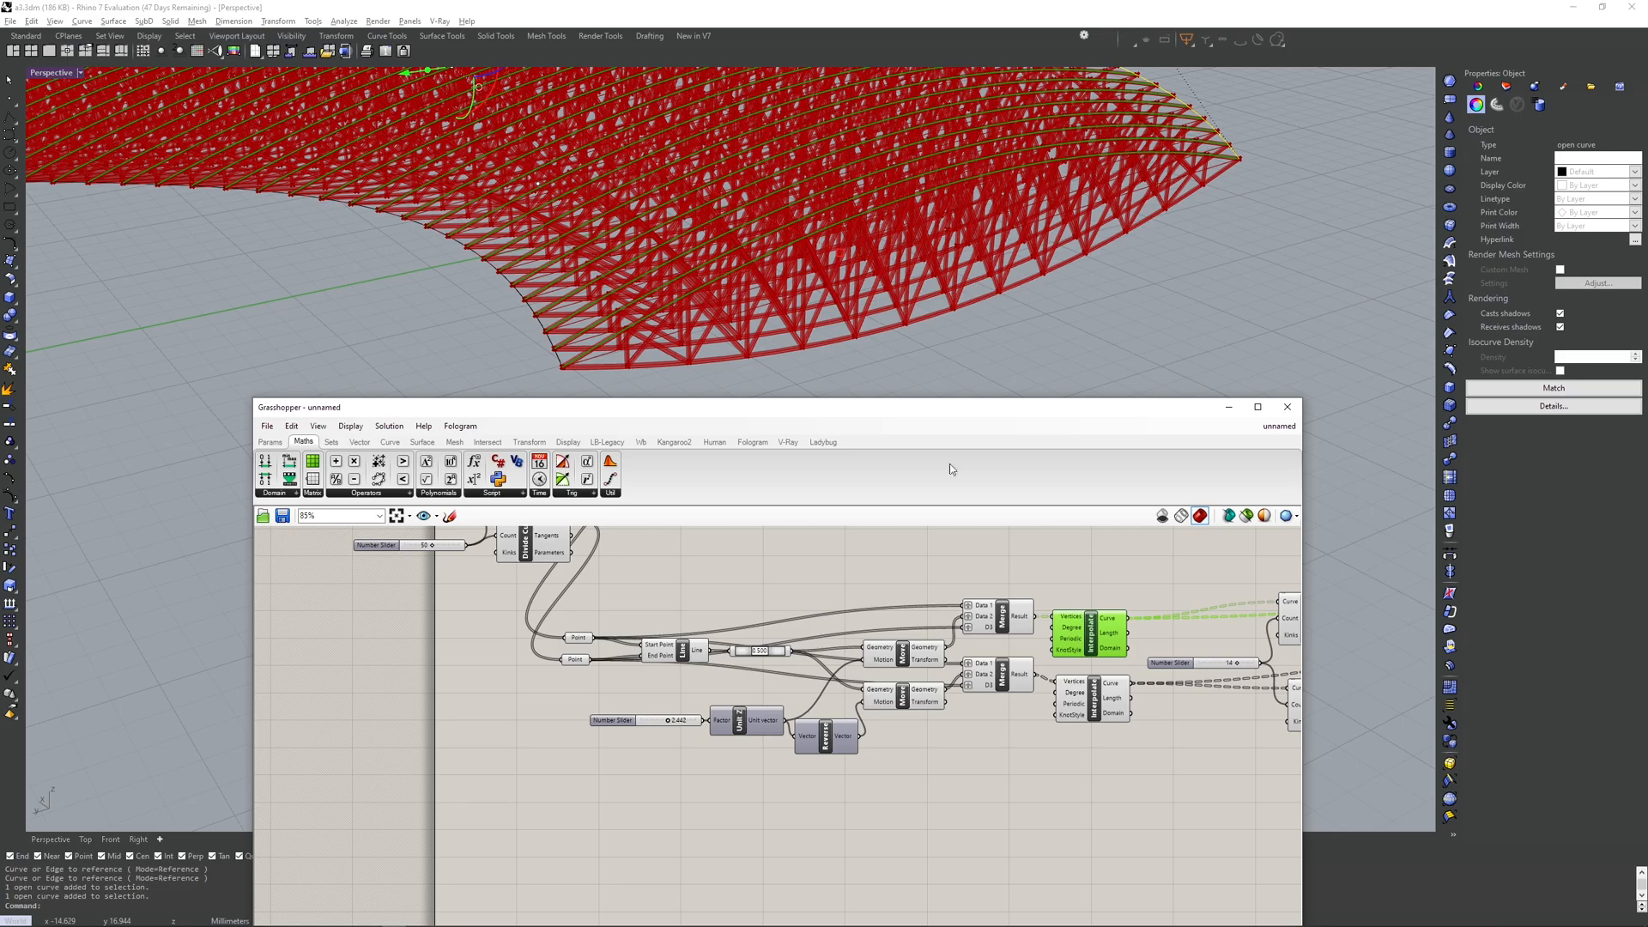
- Examine the open ends and curved body of the truss from several angles with the upper Interpolate curves highlighted
{"action": "right_click_drag", "start_coordinate": [1064, 360], "coordinate": [1073, 309]}
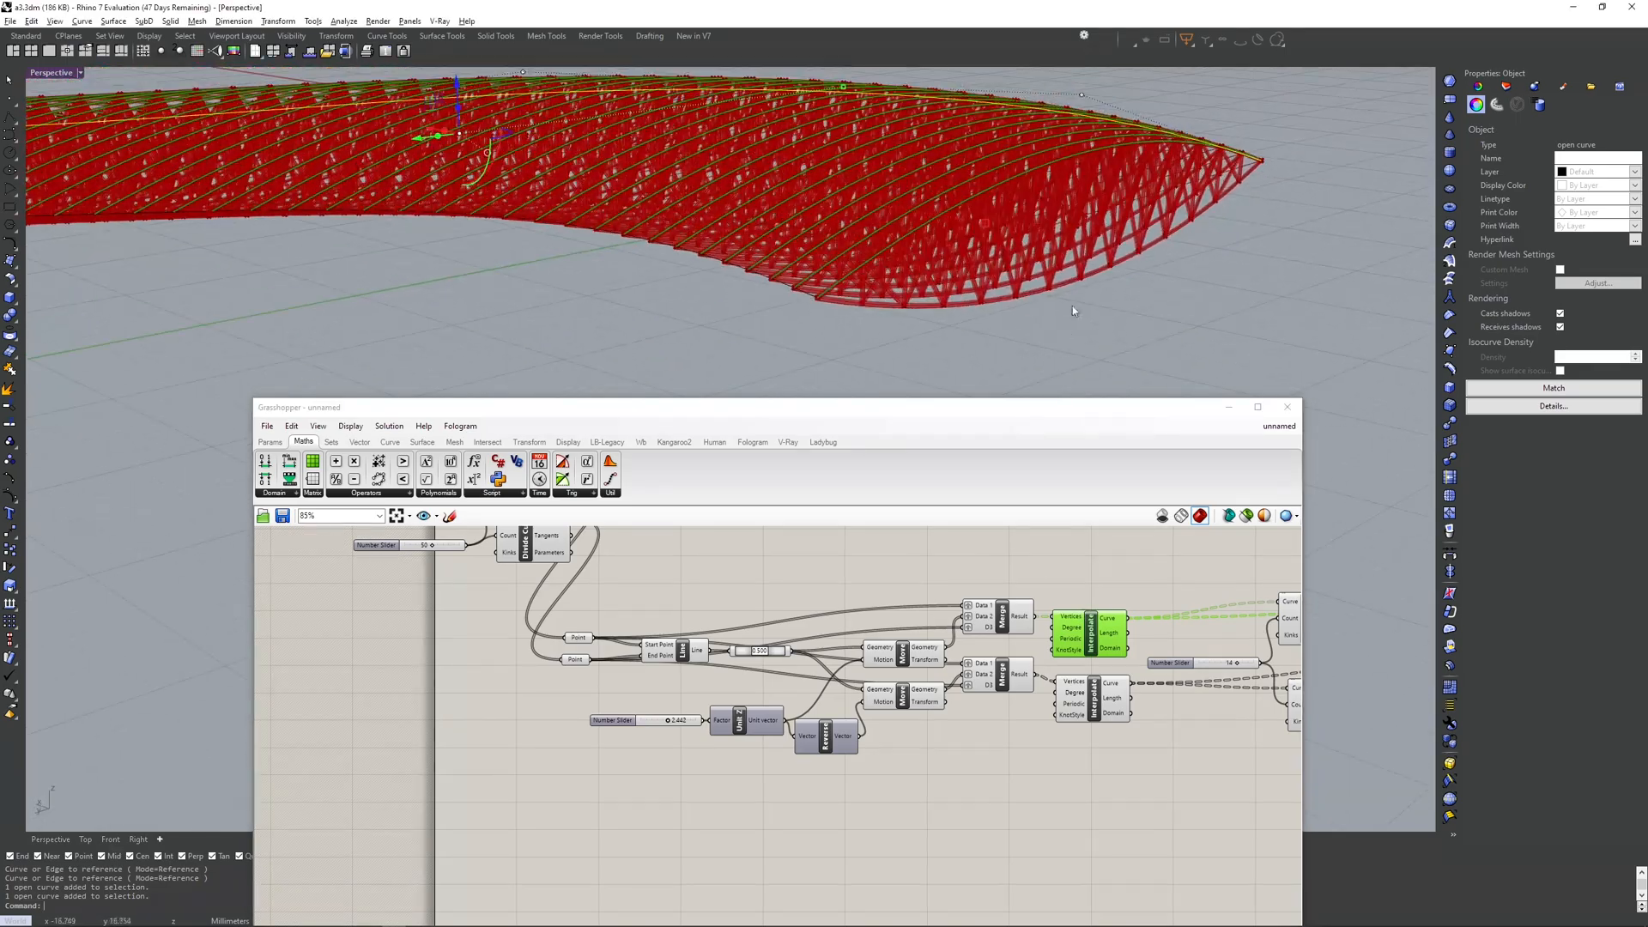
{"action": "scroll", "coordinate": [1073, 309], "scroll_direction": "down", "scroll_amount": 3}
{"action": "left_click", "coordinate": [1131, 379]}
{"action": "scroll", "coordinate": [1060, 605], "scroll_direction": "down", "scroll_amount": 3}
{"action": "right_click_drag", "start_coordinate": [1141, 249], "coordinate": [912, 310]}
{"action": "scroll", "coordinate": [1045, 289], "scroll_direction": "up", "scroll_amount": 8}
{"action": "scroll", "coordinate": [1008, 221], "scroll_direction": "down", "scroll_amount": 6}
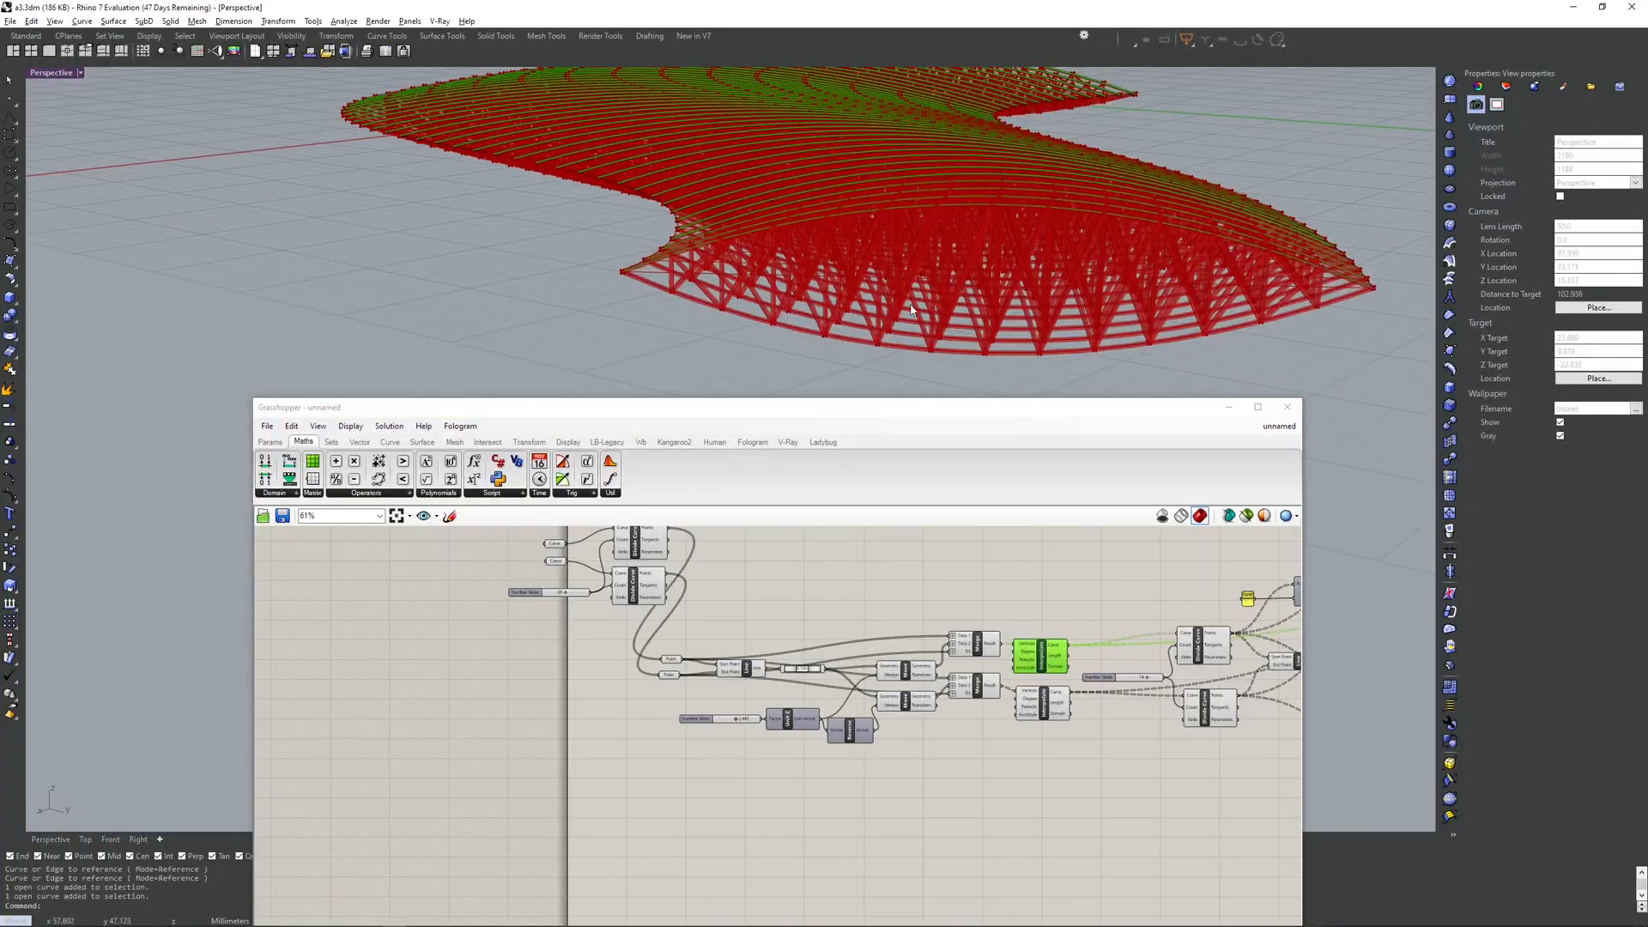
{"action": "right_click_drag", "start_coordinate": [1088, 289], "coordinate": [880, 219]}
{"action": "scroll", "coordinate": [1030, 314], "scroll_direction": "down", "scroll_amount": 8}
{"action": "scroll", "coordinate": [889, 215], "scroll_direction": "down", "scroll_amount": 4}
{"action": "right_click_drag", "start_coordinate": [898, 285], "coordinate": [917, 315]}
- Move the outer reference curve's end control point inward toward the other curve to narrow that end of the truss
{"action": "left_click", "coordinate": [873, 299]}
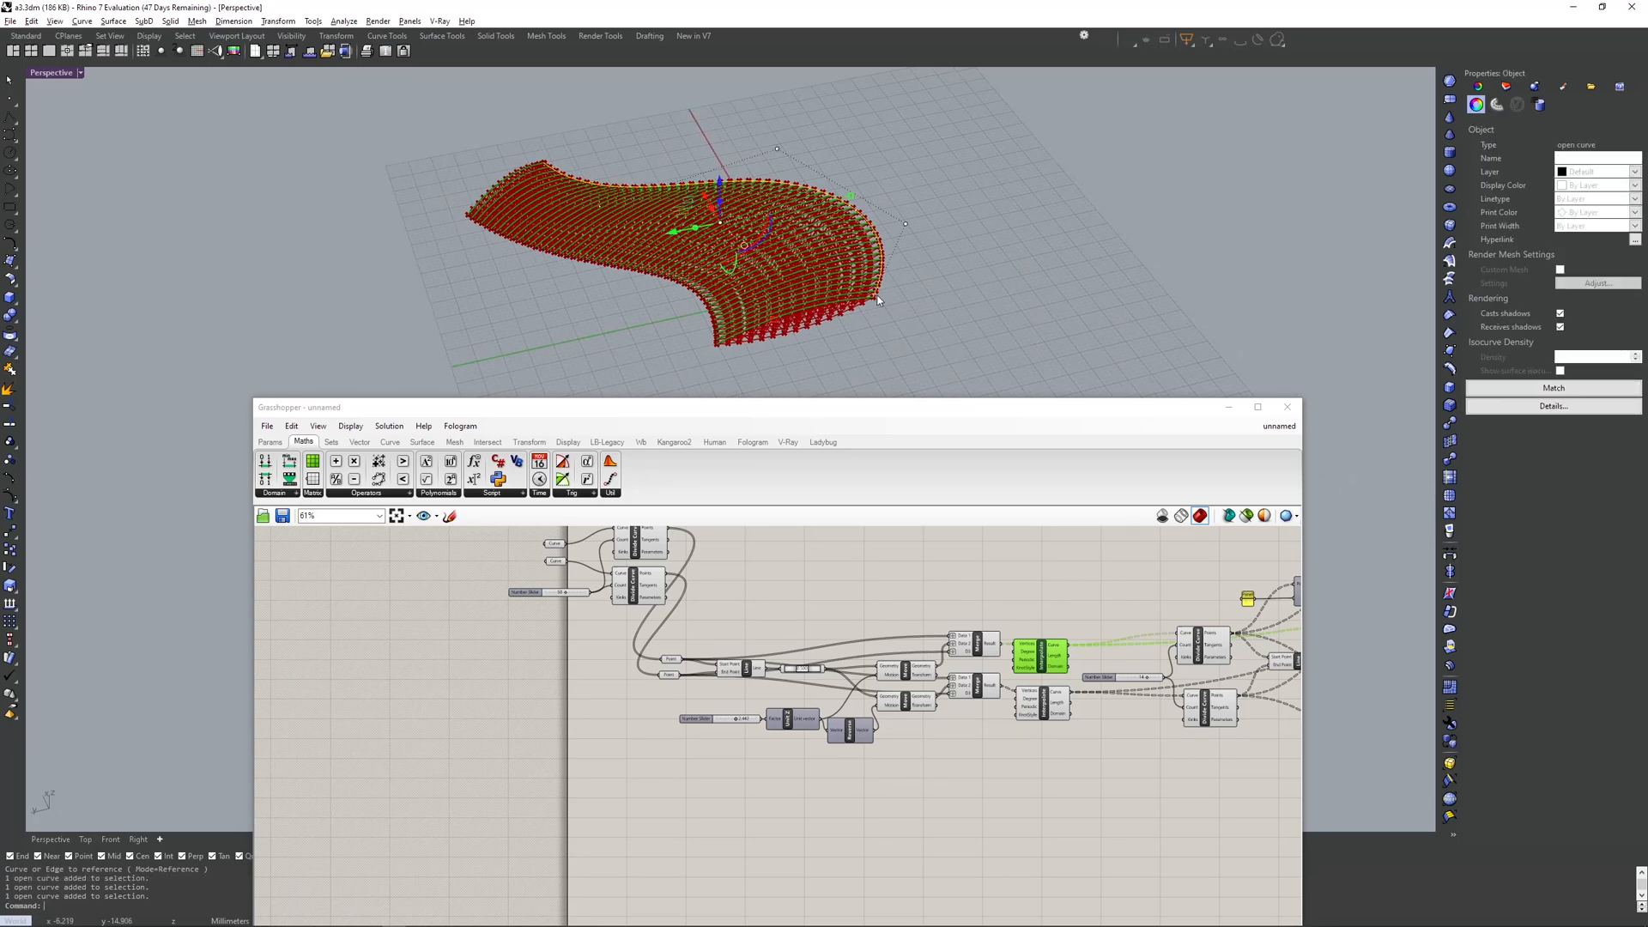
{"action": "left_click", "coordinate": [873, 298]}
{"action": "left_click_drag", "start_coordinate": [825, 309], "coordinate": [764, 328]}
{"action": "scroll", "coordinate": [762, 331], "scroll_direction": "up", "scroll_amount": 5}
{"action": "right_click_drag", "start_coordinate": [763, 330], "coordinate": [860, 376]}
{"action": "right_click_drag", "start_coordinate": [860, 376], "coordinate": [841, 263]}
{"action": "right_click_drag", "start_coordinate": [841, 262], "coordinate": [853, 316], "text": "shift"}
{"action": "scroll", "coordinate": [851, 254], "scroll_direction": "up", "scroll_amount": 6}
{"action": "scroll", "coordinate": [850, 254], "scroll_direction": "down", "scroll_amount": 2}
{"action": "right_click_drag", "start_coordinate": [851, 254], "coordinate": [877, 232]}
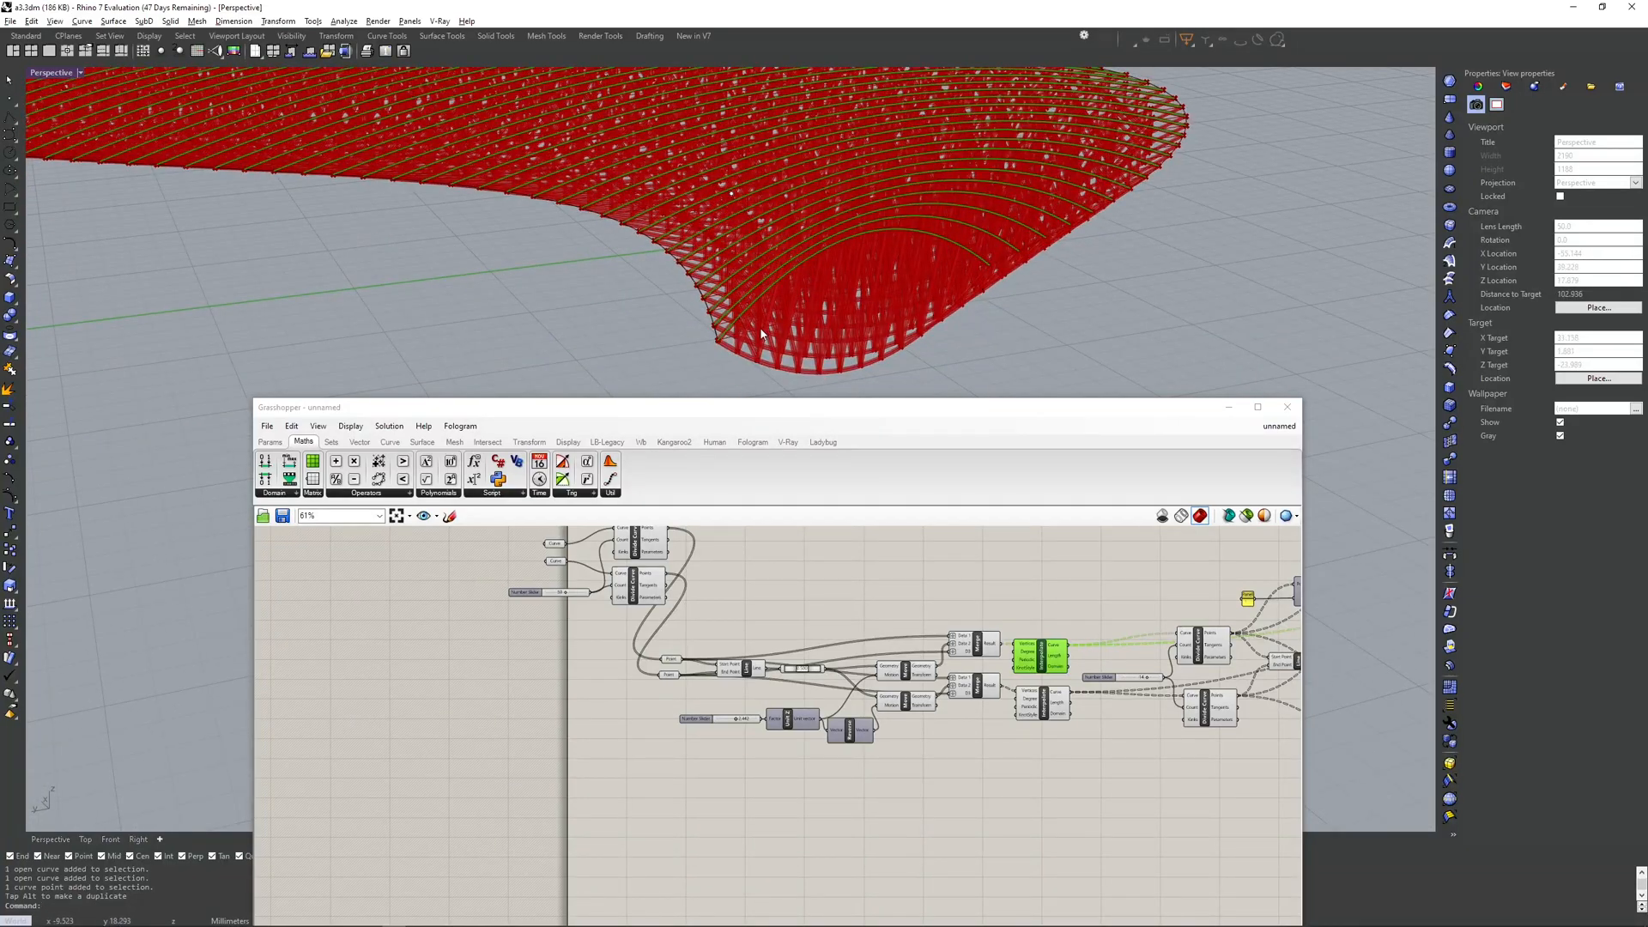
{"action": "scroll", "coordinate": [887, 320], "scroll_direction": "up", "scroll_amount": 2}
- Bake the Pipe component's truss members into the Rhino document and turn off the Grasshopper geometry preview
{"action": "left_click", "coordinate": [1109, 621]}
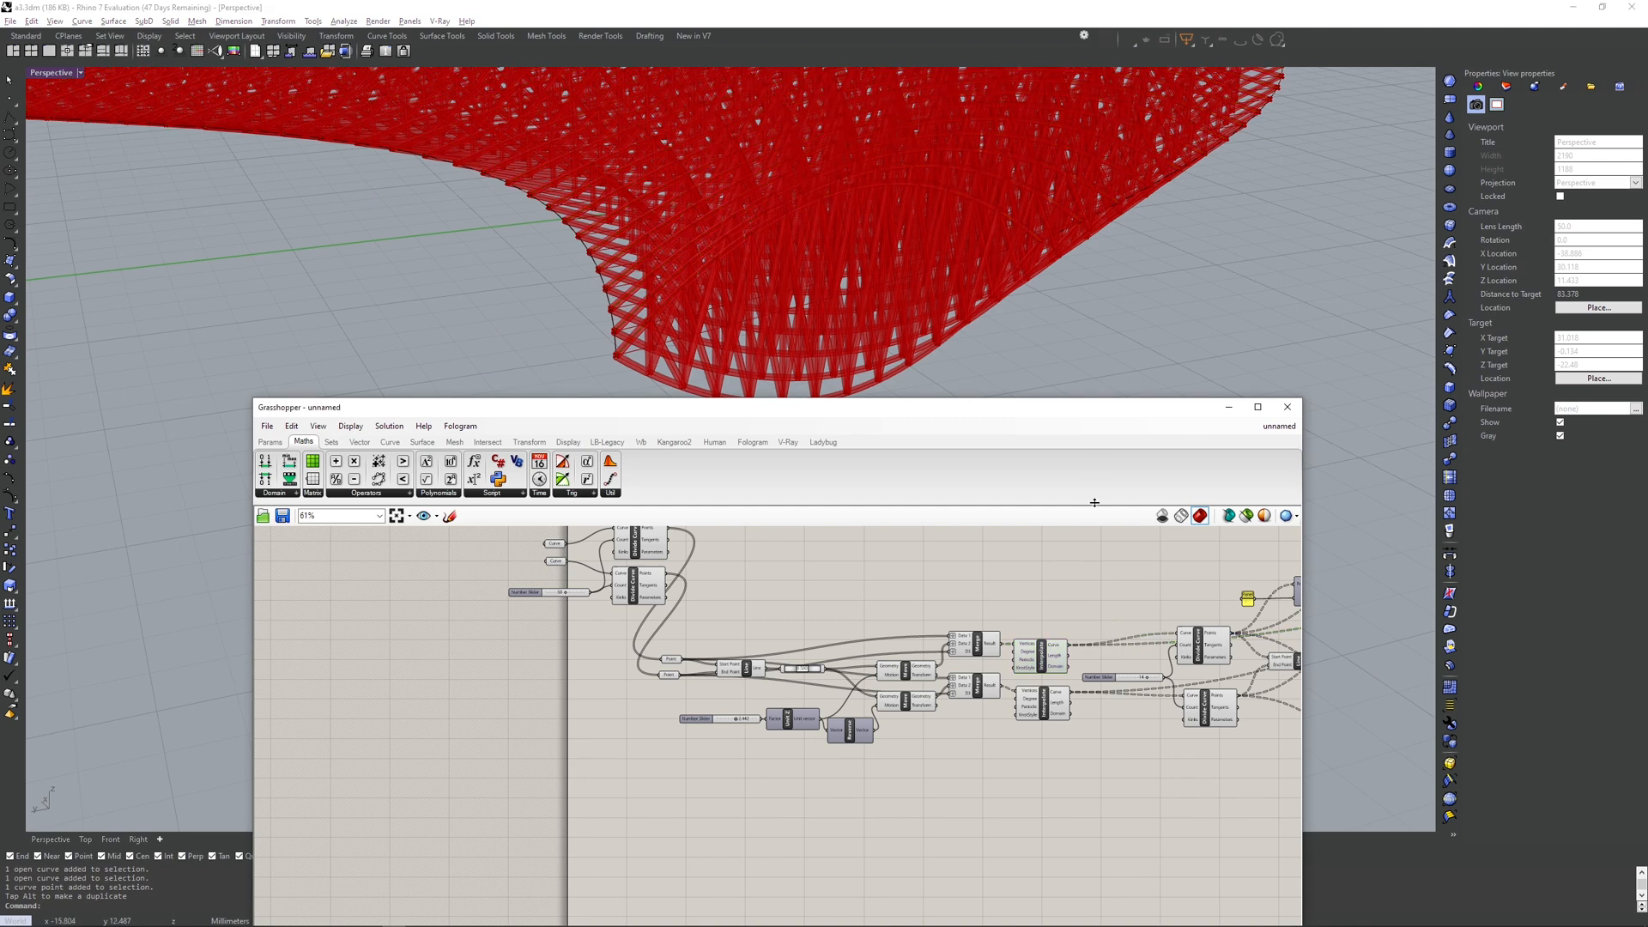
{"action": "scroll", "coordinate": [1107, 596], "scroll_direction": "down", "scroll_amount": 3}
{"action": "right_click_drag", "start_coordinate": [1107, 597], "coordinate": [515, 685]}
{"action": "scroll", "coordinate": [834, 696], "scroll_direction": "up", "scroll_amount": 5}
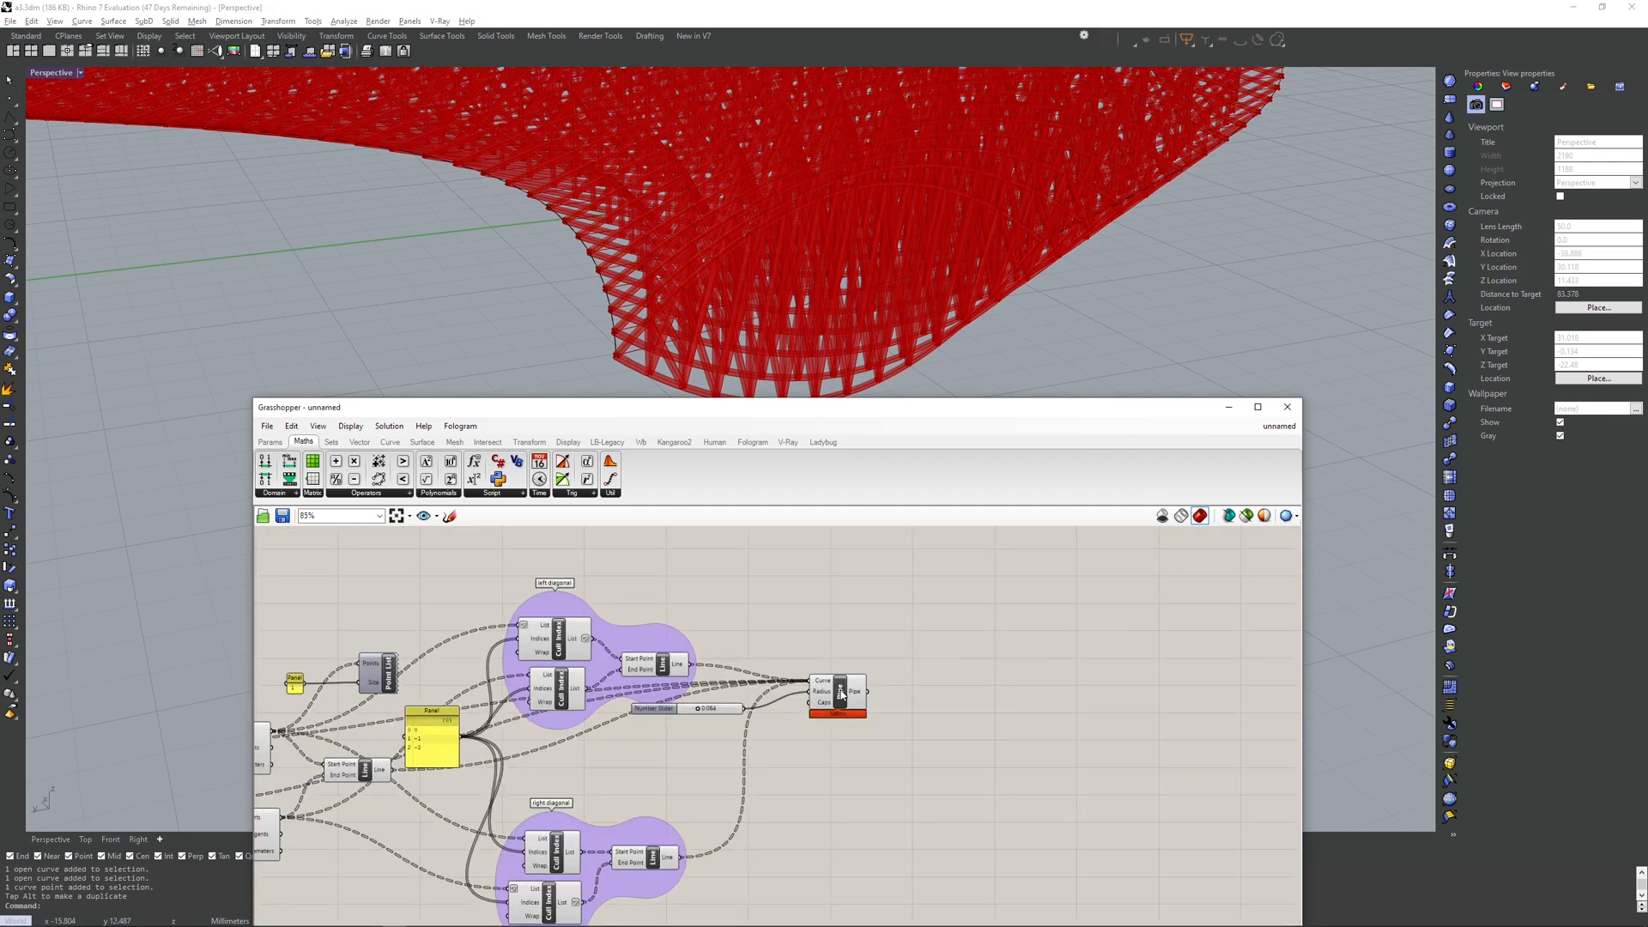
{"action": "left_click", "coordinate": [842, 697]}
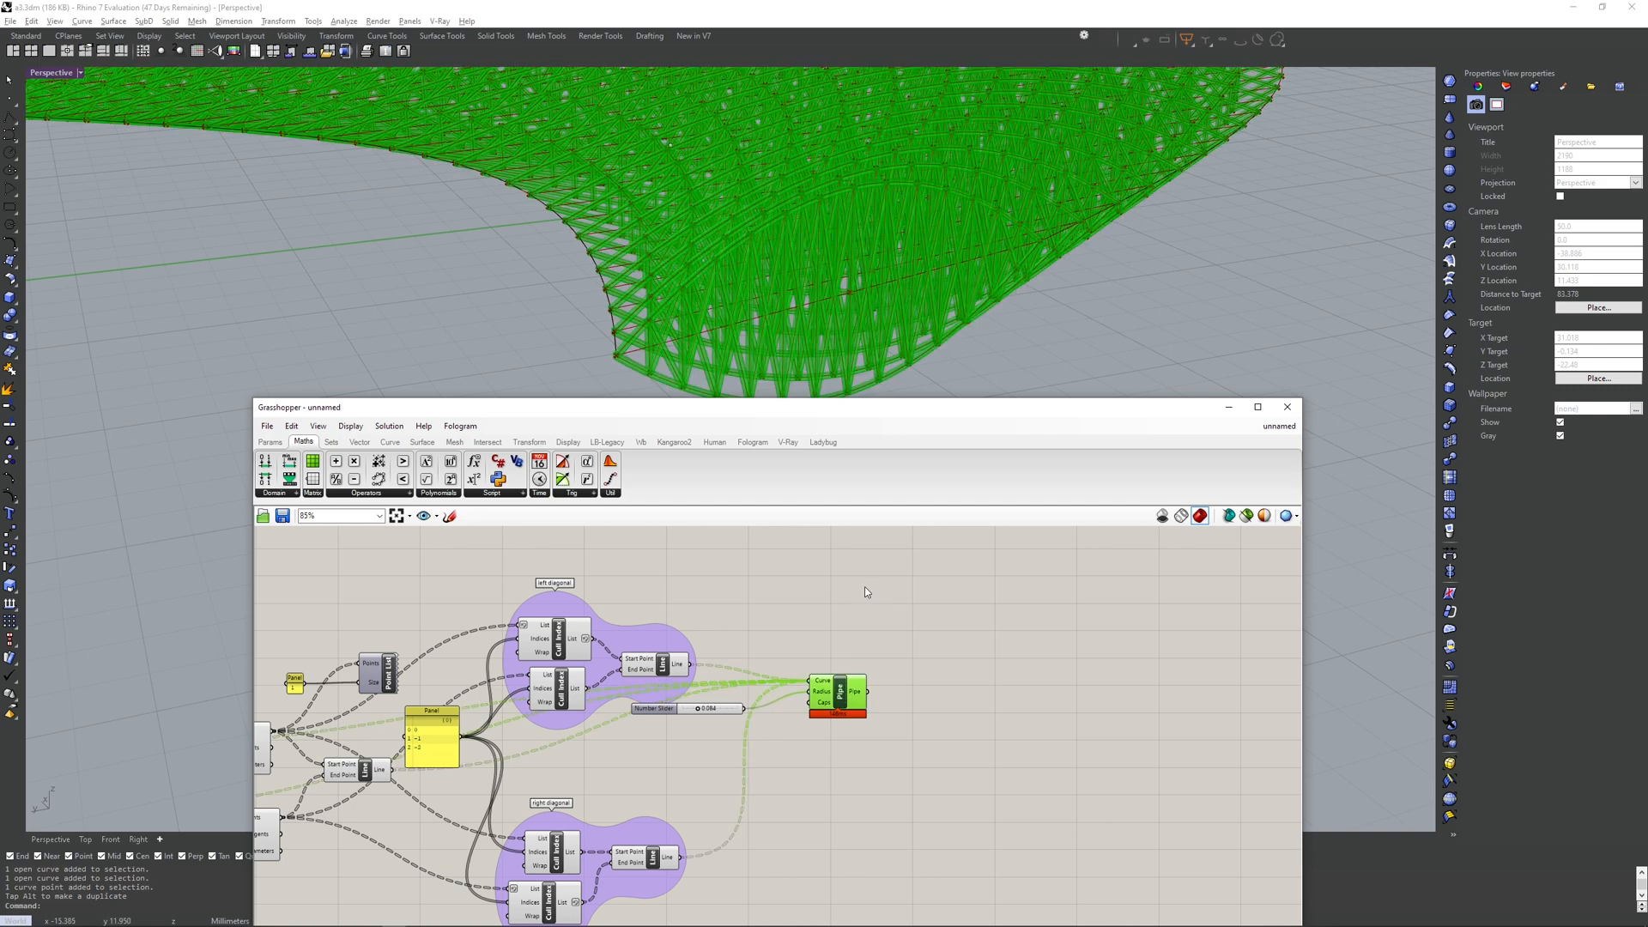
{"action": "middle_click", "coordinate": [847, 696]}
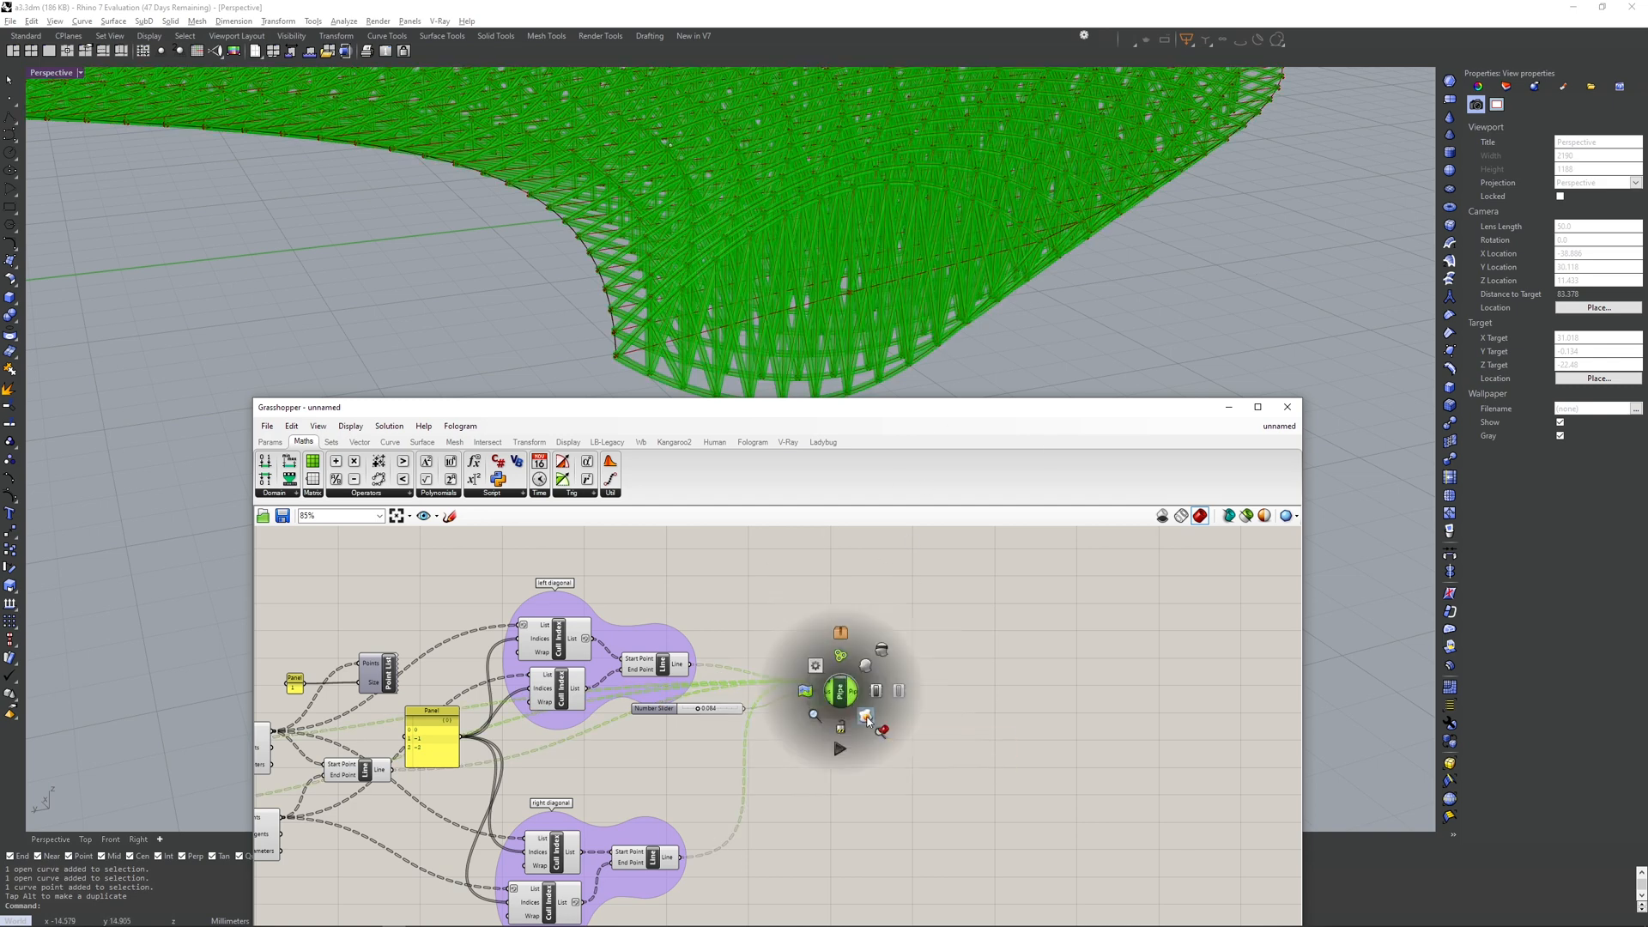
{"action": "left_click", "coordinate": [866, 718]}
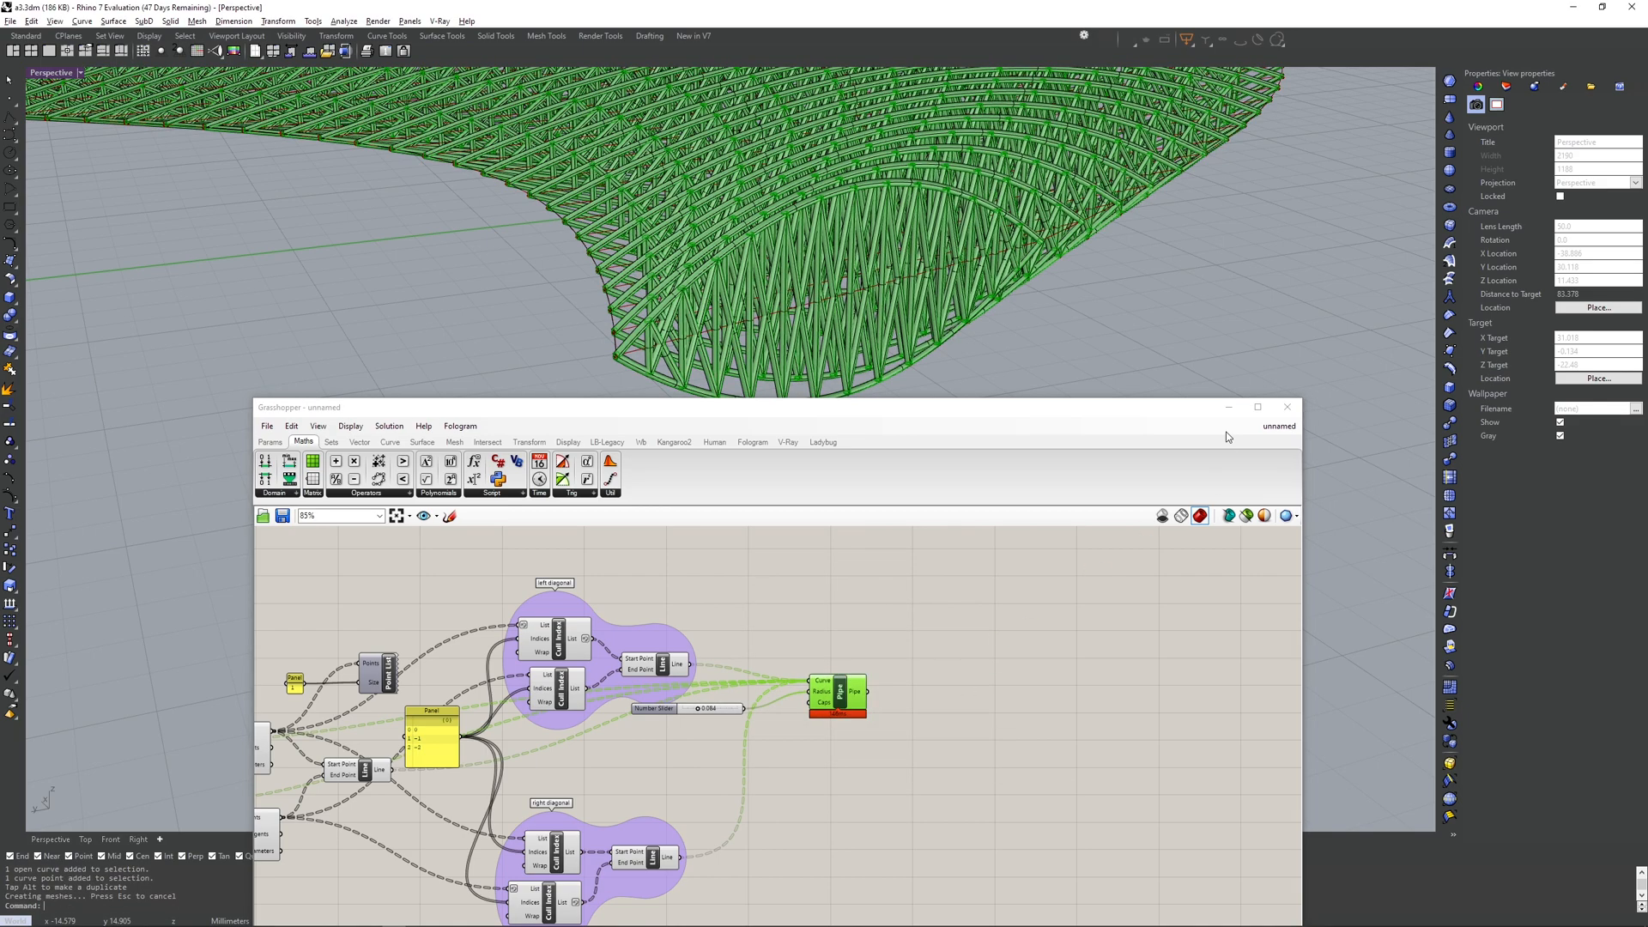
{"action": "left_click", "coordinate": [1162, 515]}
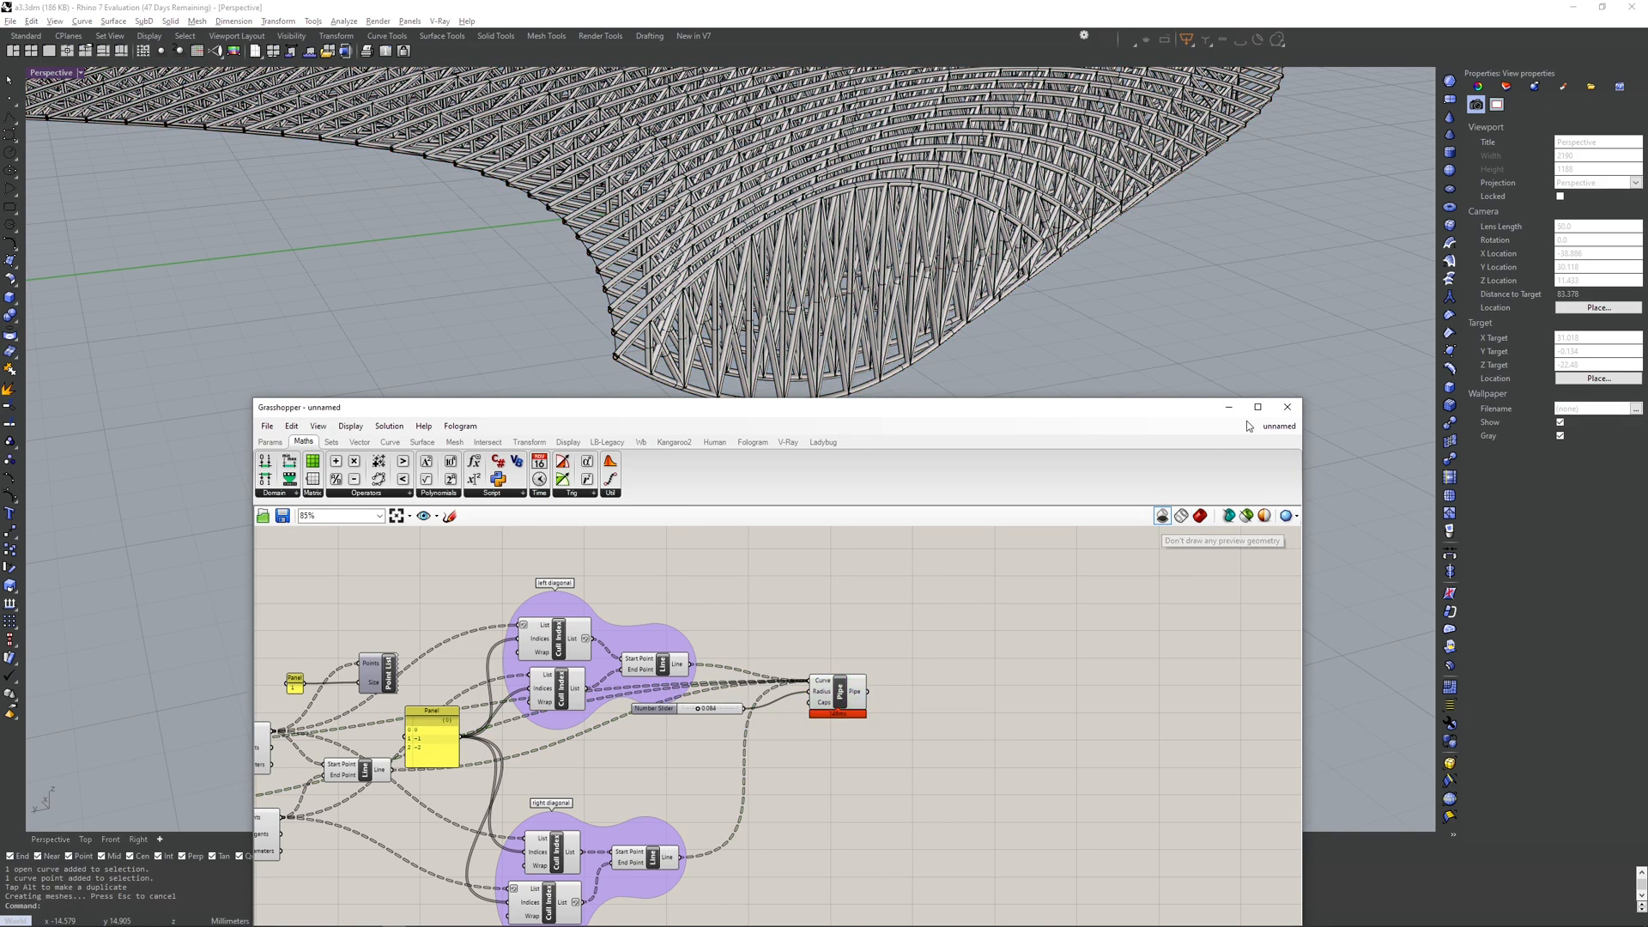
- Minimize the Grasshopper window and examine the baked truss in Rhino up close and as a whole
{"action": "left_click", "coordinate": [1228, 407]}
{"action": "right_click_drag", "start_coordinate": [1082, 331], "coordinate": [1030, 524]}
{"action": "scroll", "coordinate": [1030, 515], "scroll_direction": "up", "scroll_amount": 8}
{"action": "right_click_drag", "start_coordinate": [1142, 712], "coordinate": [1030, 549], "text": "shift"}
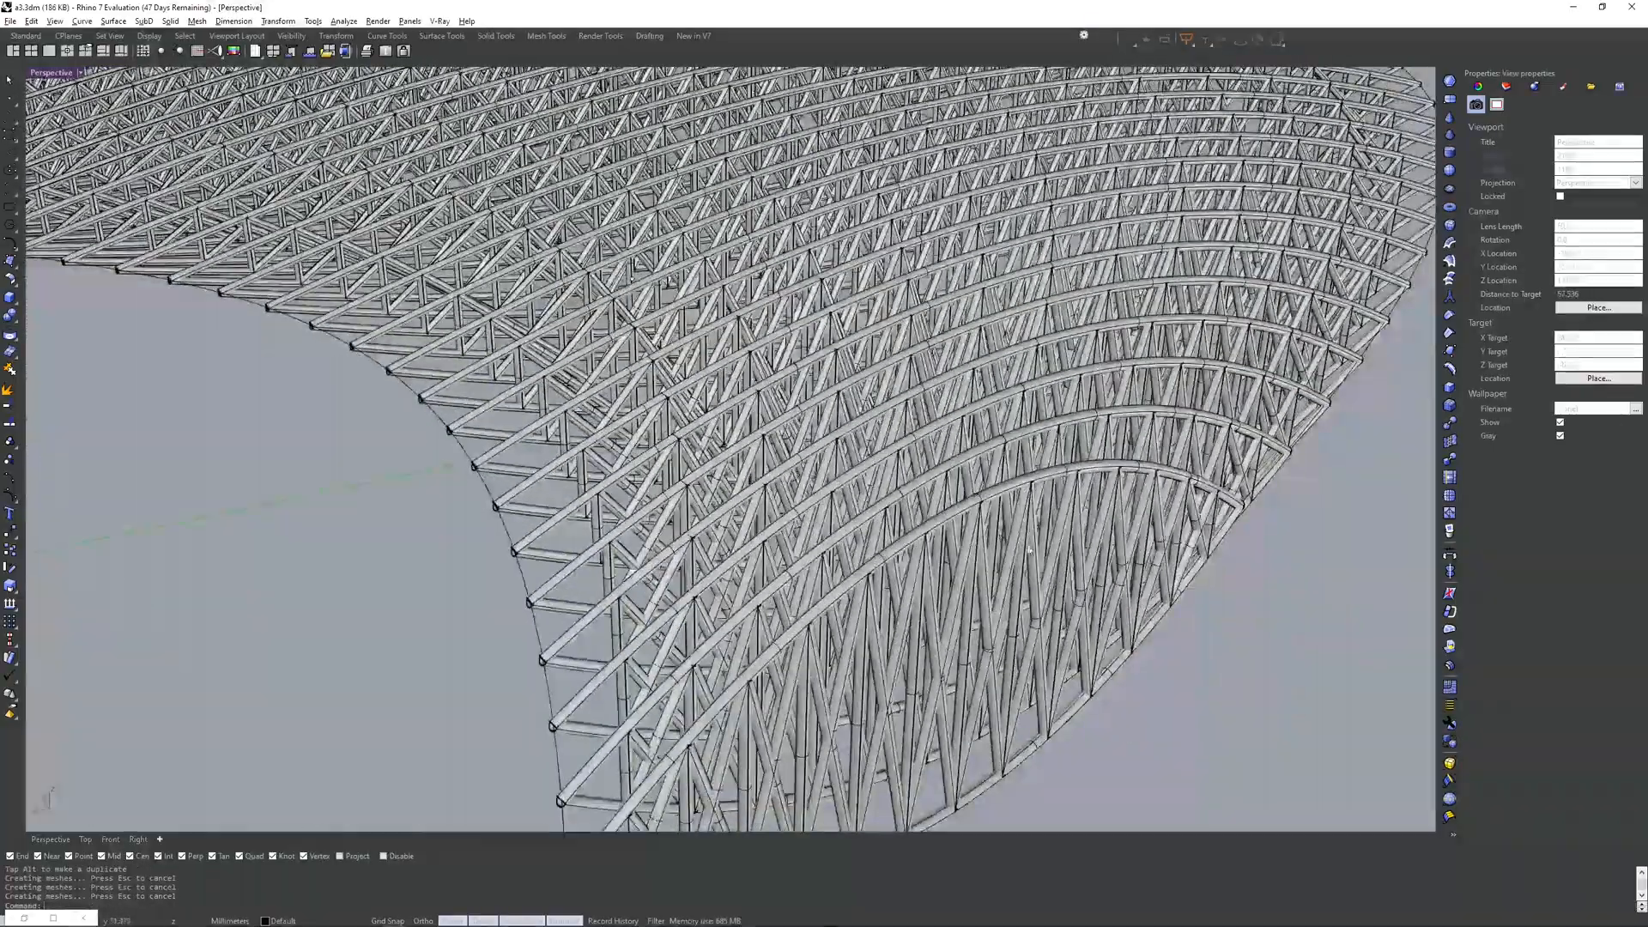
{"action": "right_click_drag", "start_coordinate": [1180, 721], "coordinate": [970, 369], "text": "shift"}
{"action": "right_click_drag", "start_coordinate": [593, 352], "coordinate": [1039, 481]}
{"action": "scroll", "coordinate": [841, 447], "scroll_direction": "down", "scroll_amount": 6}
{"action": "right_click_drag", "start_coordinate": [944, 434], "coordinate": [1080, 556], "text": "shift"}
{"action": "scroll", "coordinate": [1080, 556], "scroll_direction": "down", "scroll_amount": 4}
{"action": "right_click_drag", "start_coordinate": [975, 573], "coordinate": [1111, 466]}
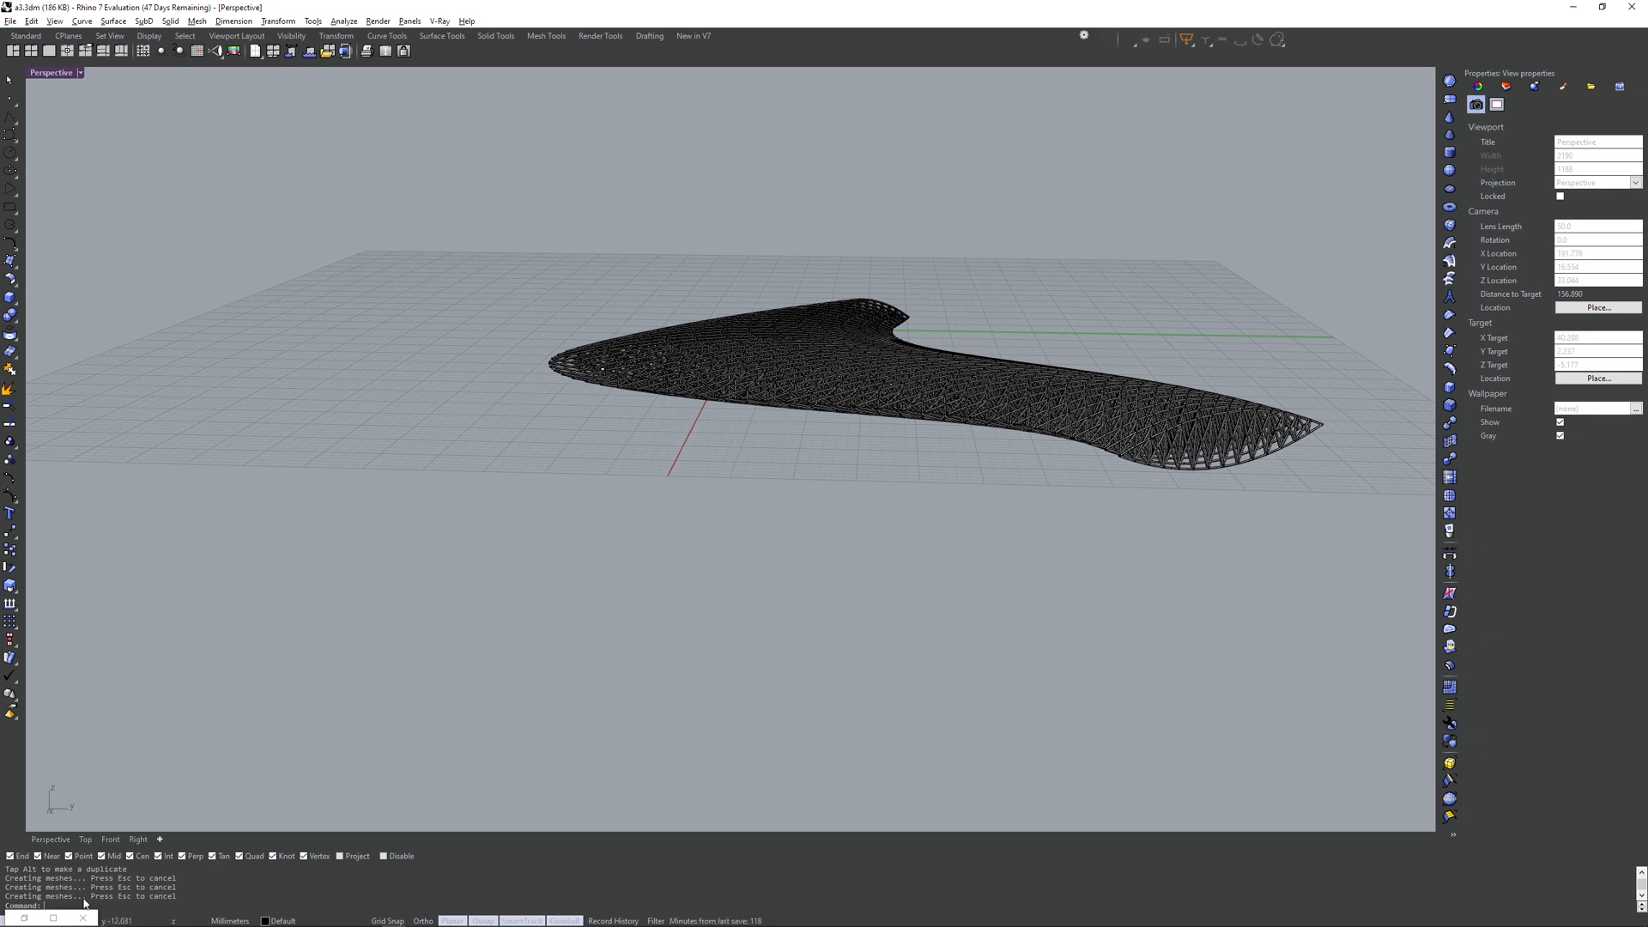
- Bring the Grasshopper definition back to full-screen size, framing the Divide Curve, diagonal and Pipe components
{"action": "left_click", "coordinate": [53, 918]}
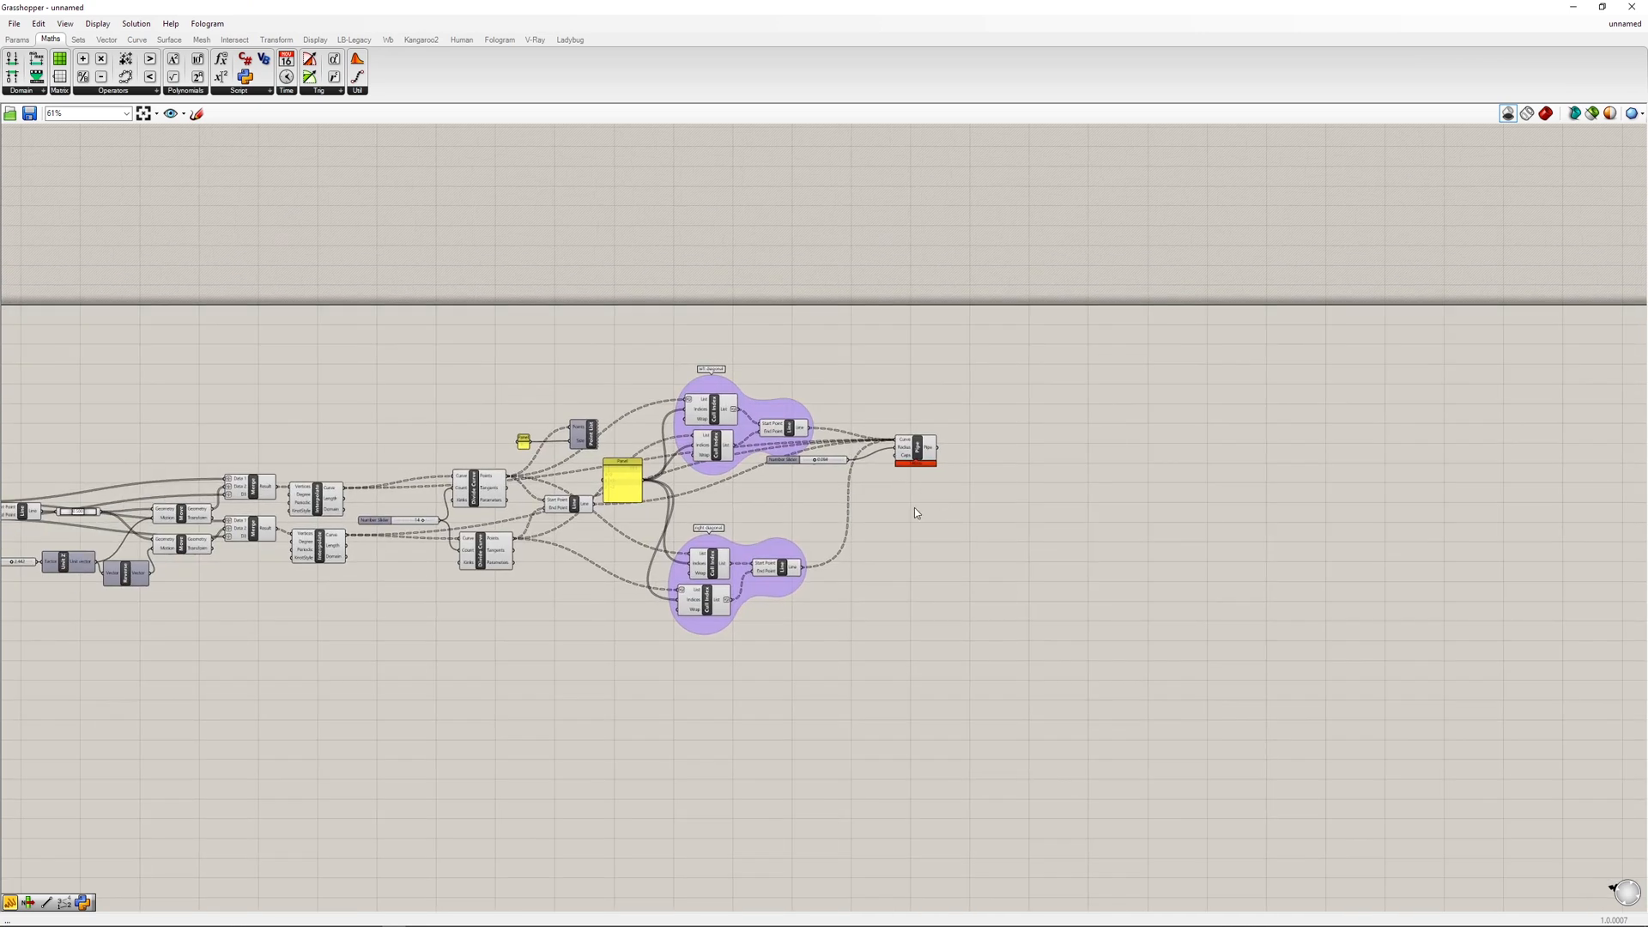
{"action": "double_click", "coordinate": [915, 513]}
{"action": "left_click", "coordinate": [913, 570]}
{"action": "right_click_drag", "start_coordinate": [912, 570], "coordinate": [1085, 581]}
{"action": "scroll", "coordinate": [790, 525], "scroll_direction": "up", "scroll_amount": 3}
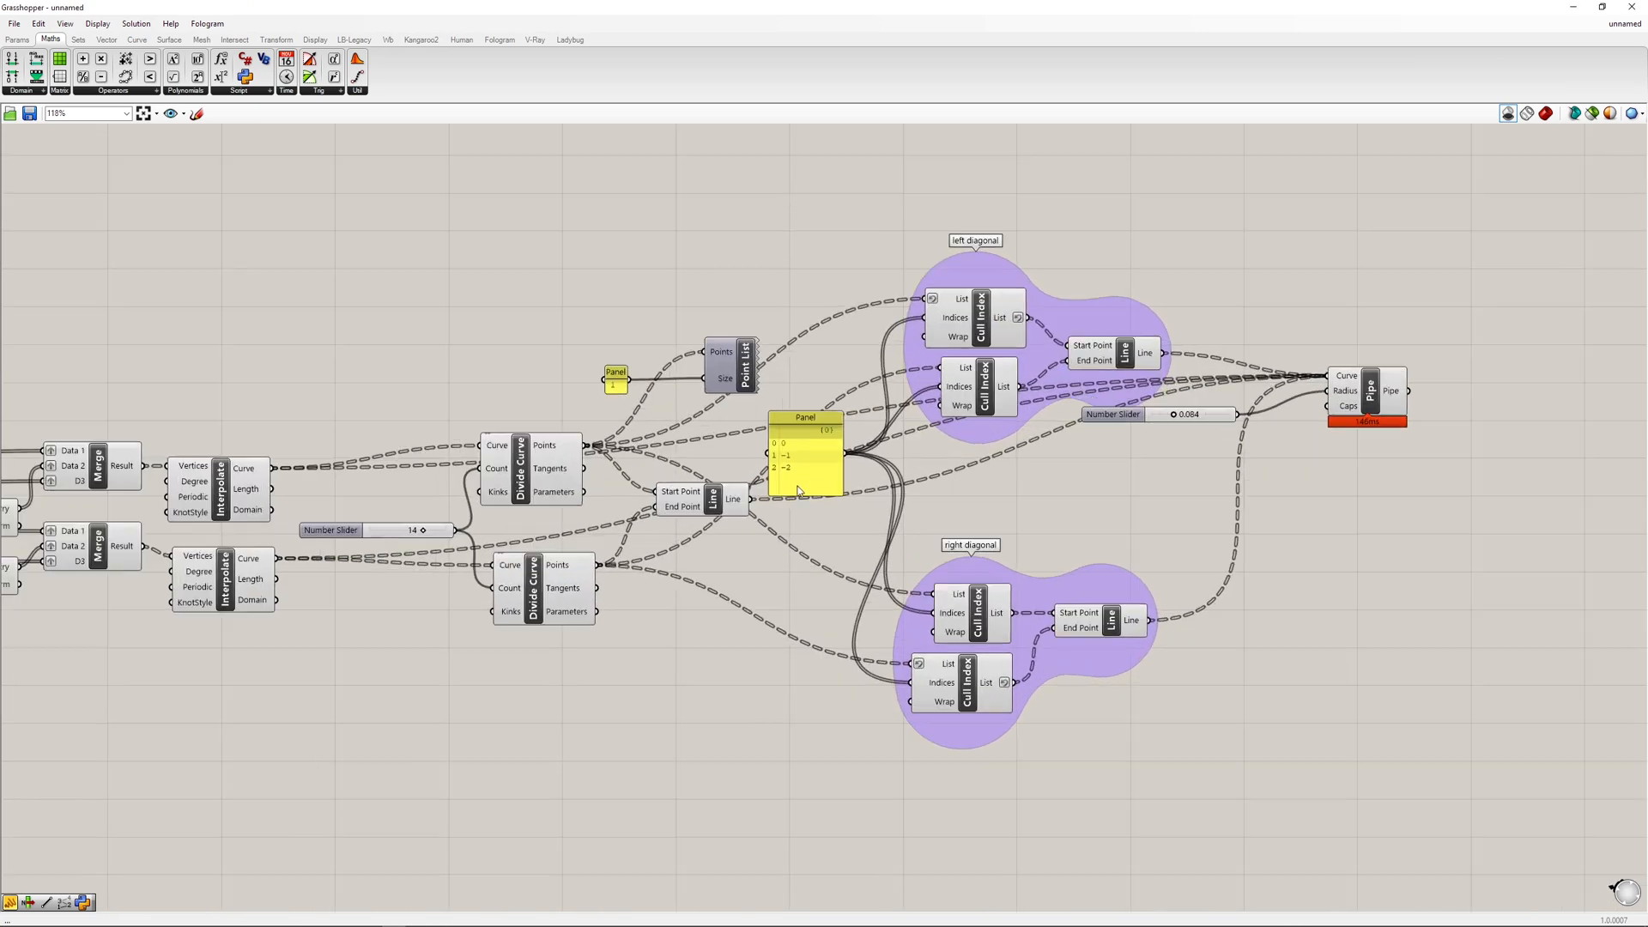
{"action": "left_click", "coordinate": [798, 490]}
{"action": "double_click", "coordinate": [632, 636]}
{"action": "type", "text": "//"}
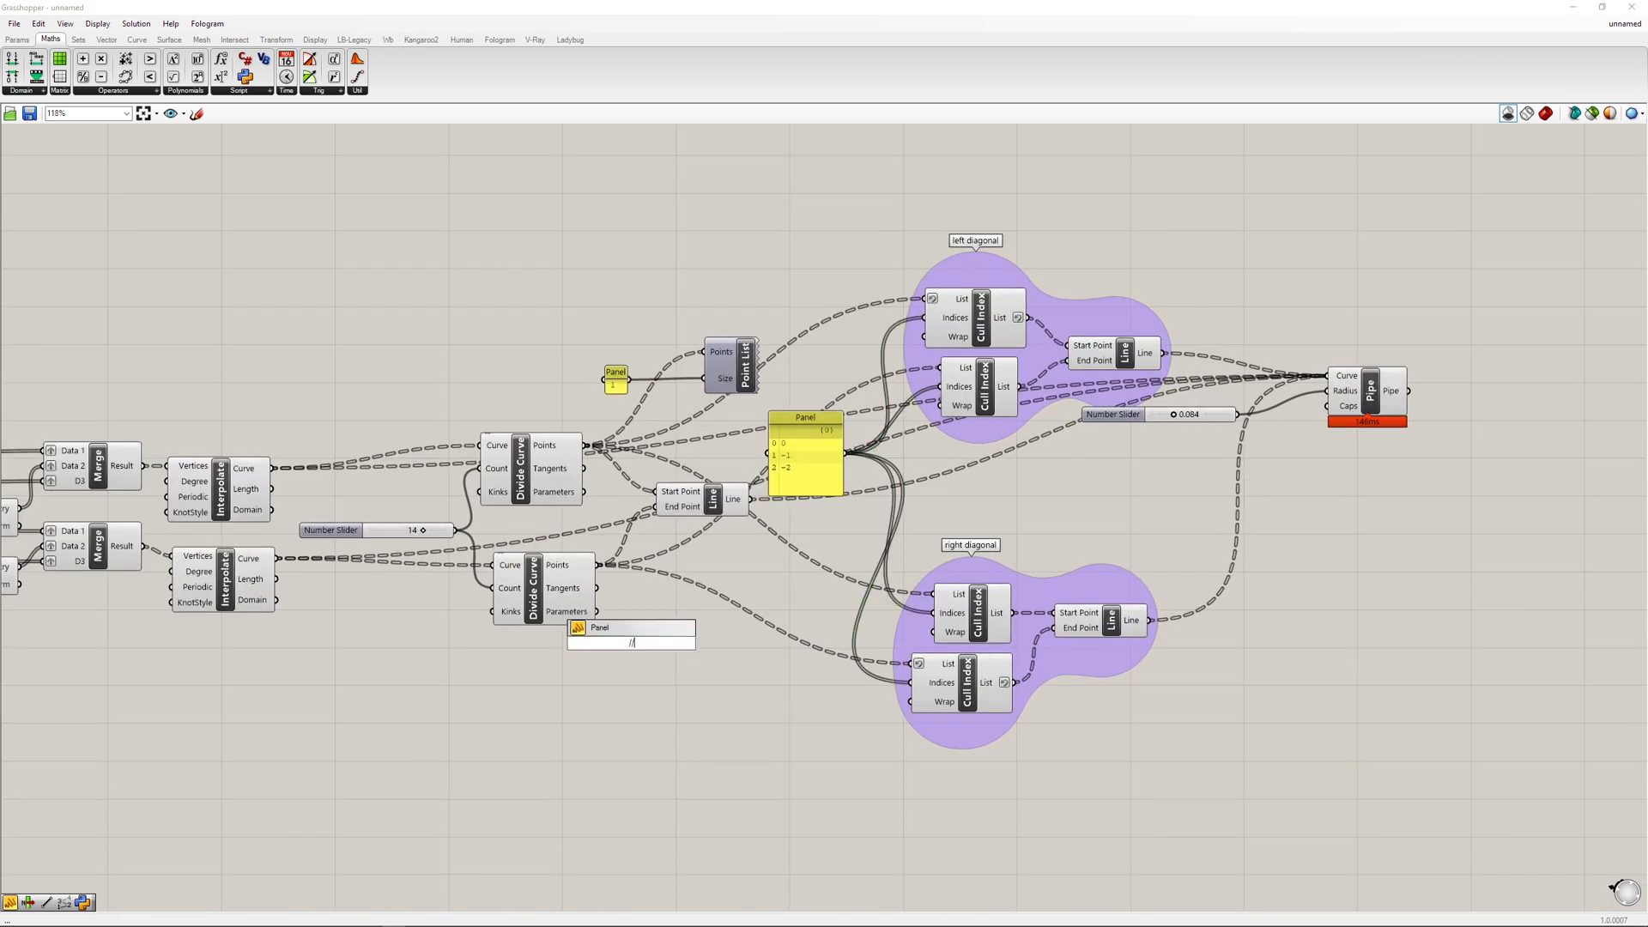
{"action": "key", "text": "Escape"}
- Examine the wires running from the Merge components through Interpolate to the two Divide Curve components
{"action": "scroll", "coordinate": [524, 558], "scroll_direction": "down", "scroll_amount": 2}
{"action": "right_click_drag", "start_coordinate": [416, 634], "coordinate": [719, 534]}
{"action": "scroll", "coordinate": [798, 416], "scroll_direction": "up", "scroll_amount": 3}
{"action": "scroll", "coordinate": [678, 452], "scroll_direction": "up", "scroll_amount": 2}
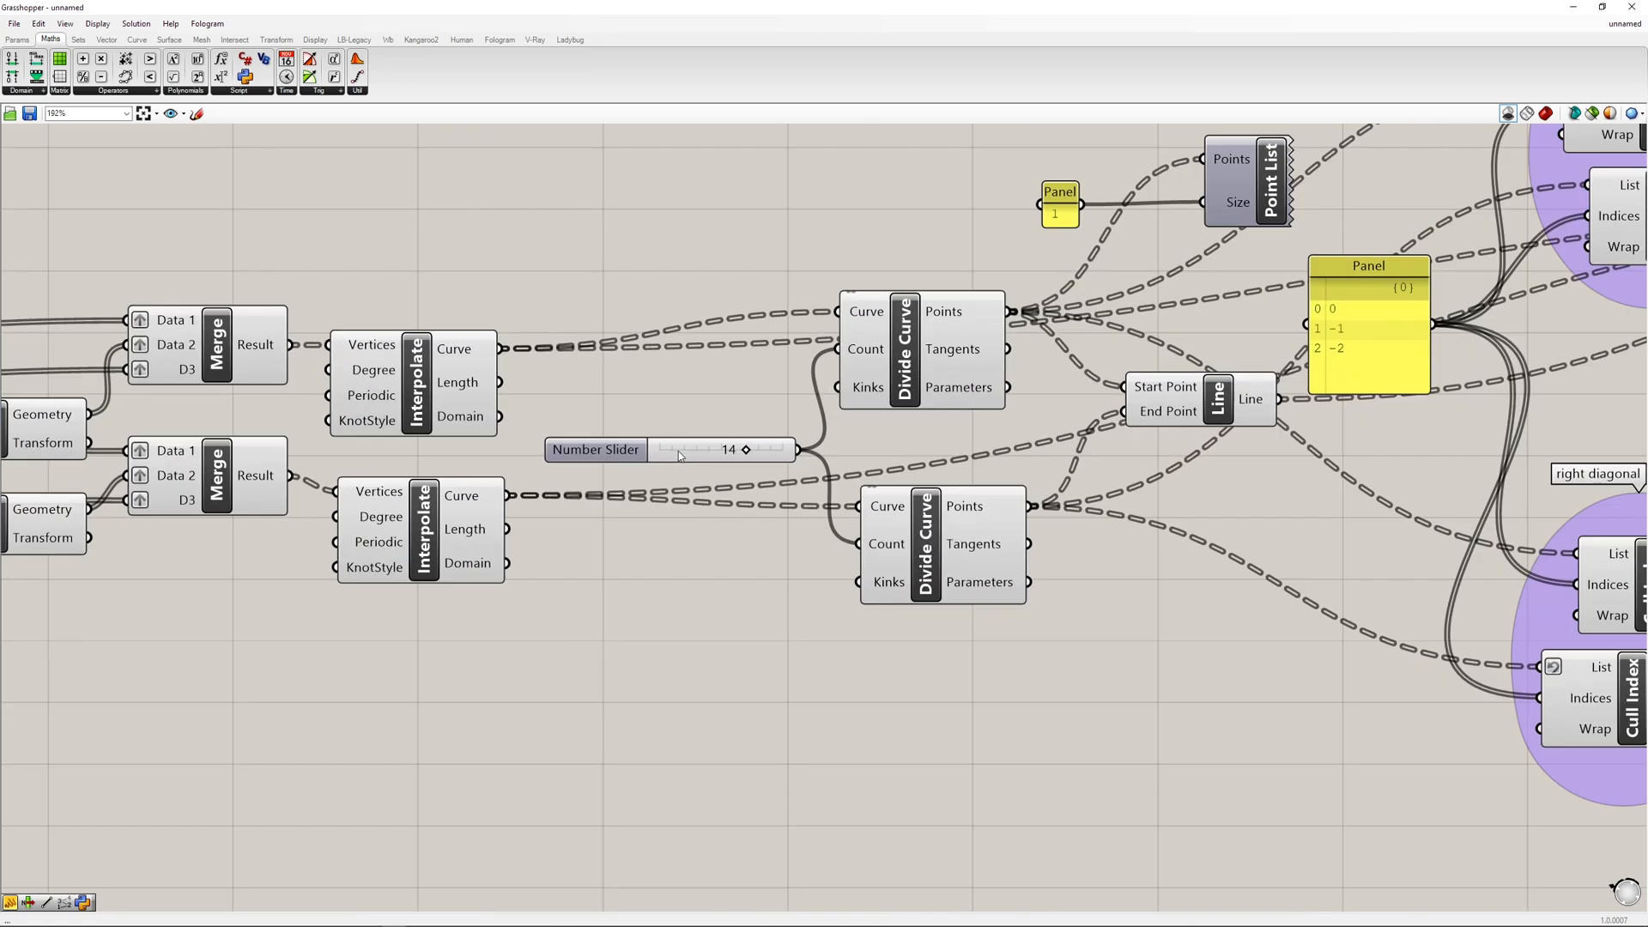
{"action": "scroll", "coordinate": [691, 452], "scroll_direction": "down", "scroll_amount": 3}
{"action": "right_click_drag", "start_coordinate": [582, 421], "coordinate": [900, 467]}
{"action": "scroll", "coordinate": [856, 444], "scroll_direction": "up", "scroll_amount": 3}
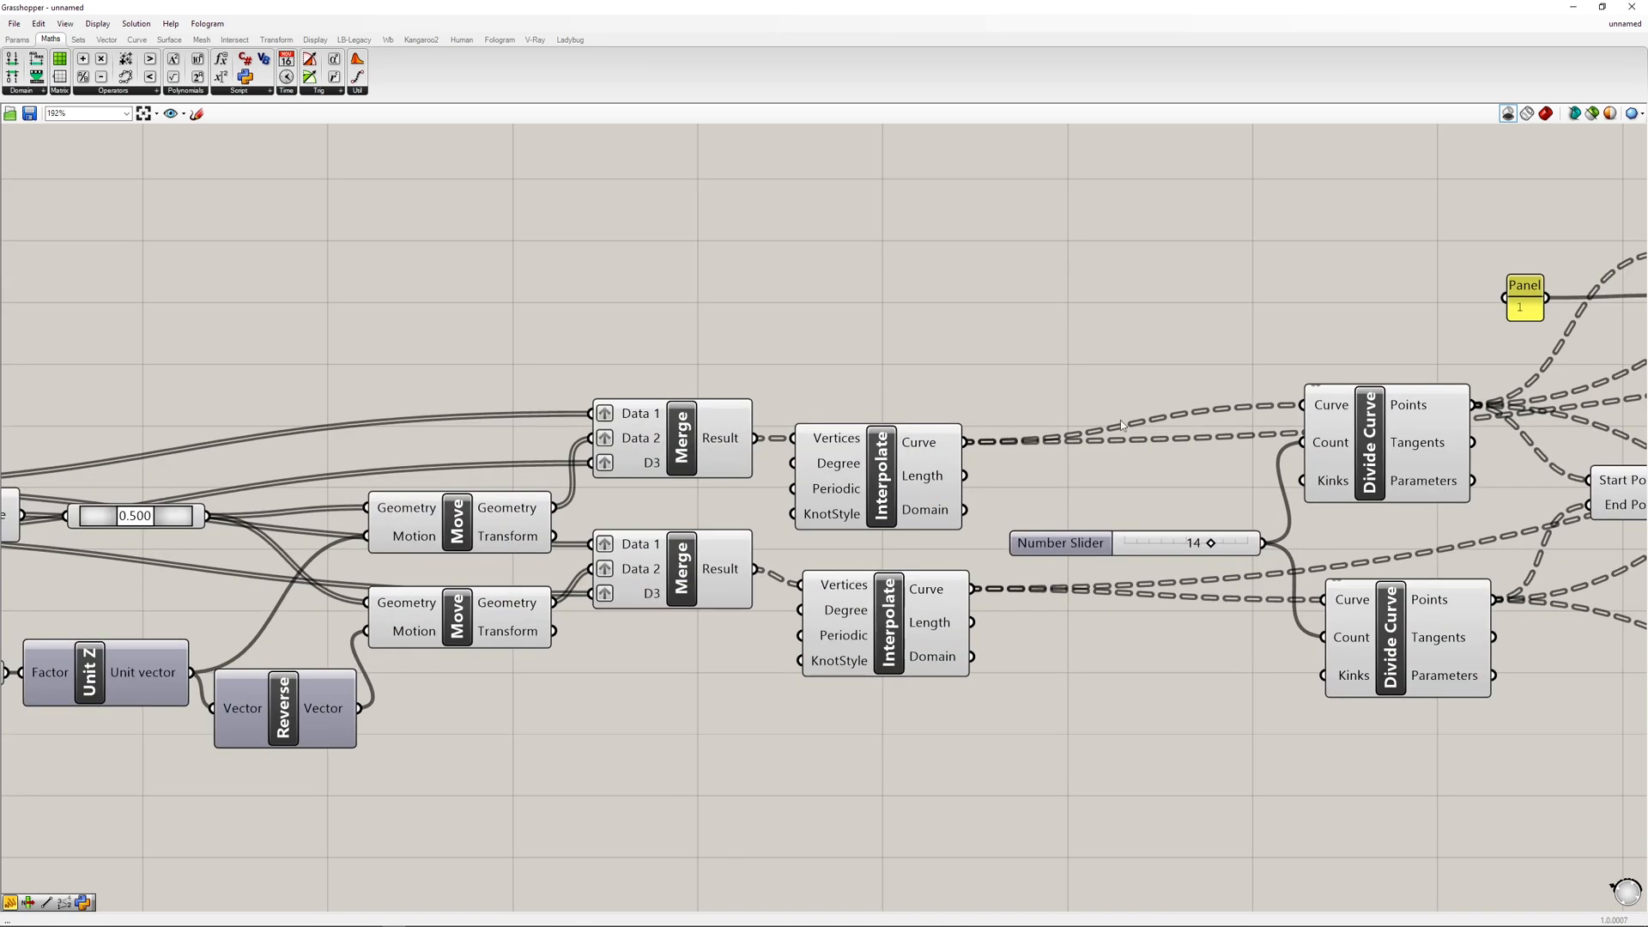
{"action": "right_click_drag", "start_coordinate": [1226, 398], "coordinate": [822, 395]}
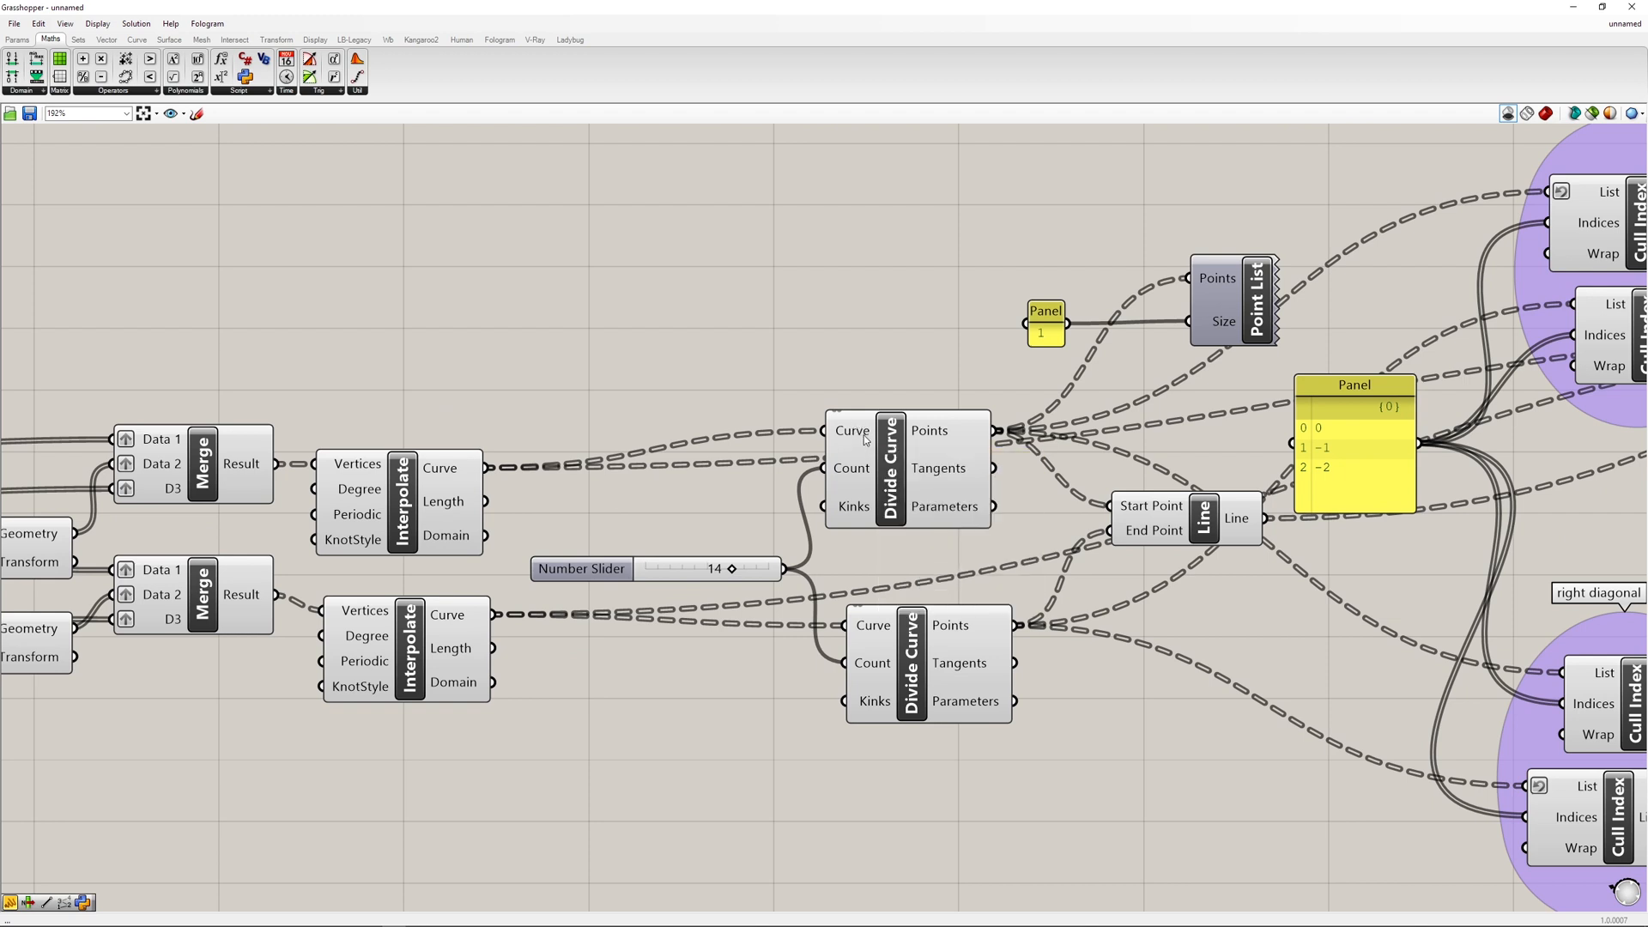
- Set the wire display of the upper Divide Curve component's Curve input to Faint
{"action": "right_click", "coordinate": [854, 431]}
{"action": "left_click", "coordinate": [845, 453]}
{"action": "scroll", "coordinate": [1067, 439], "scroll_direction": "down", "scroll_amount": 3}
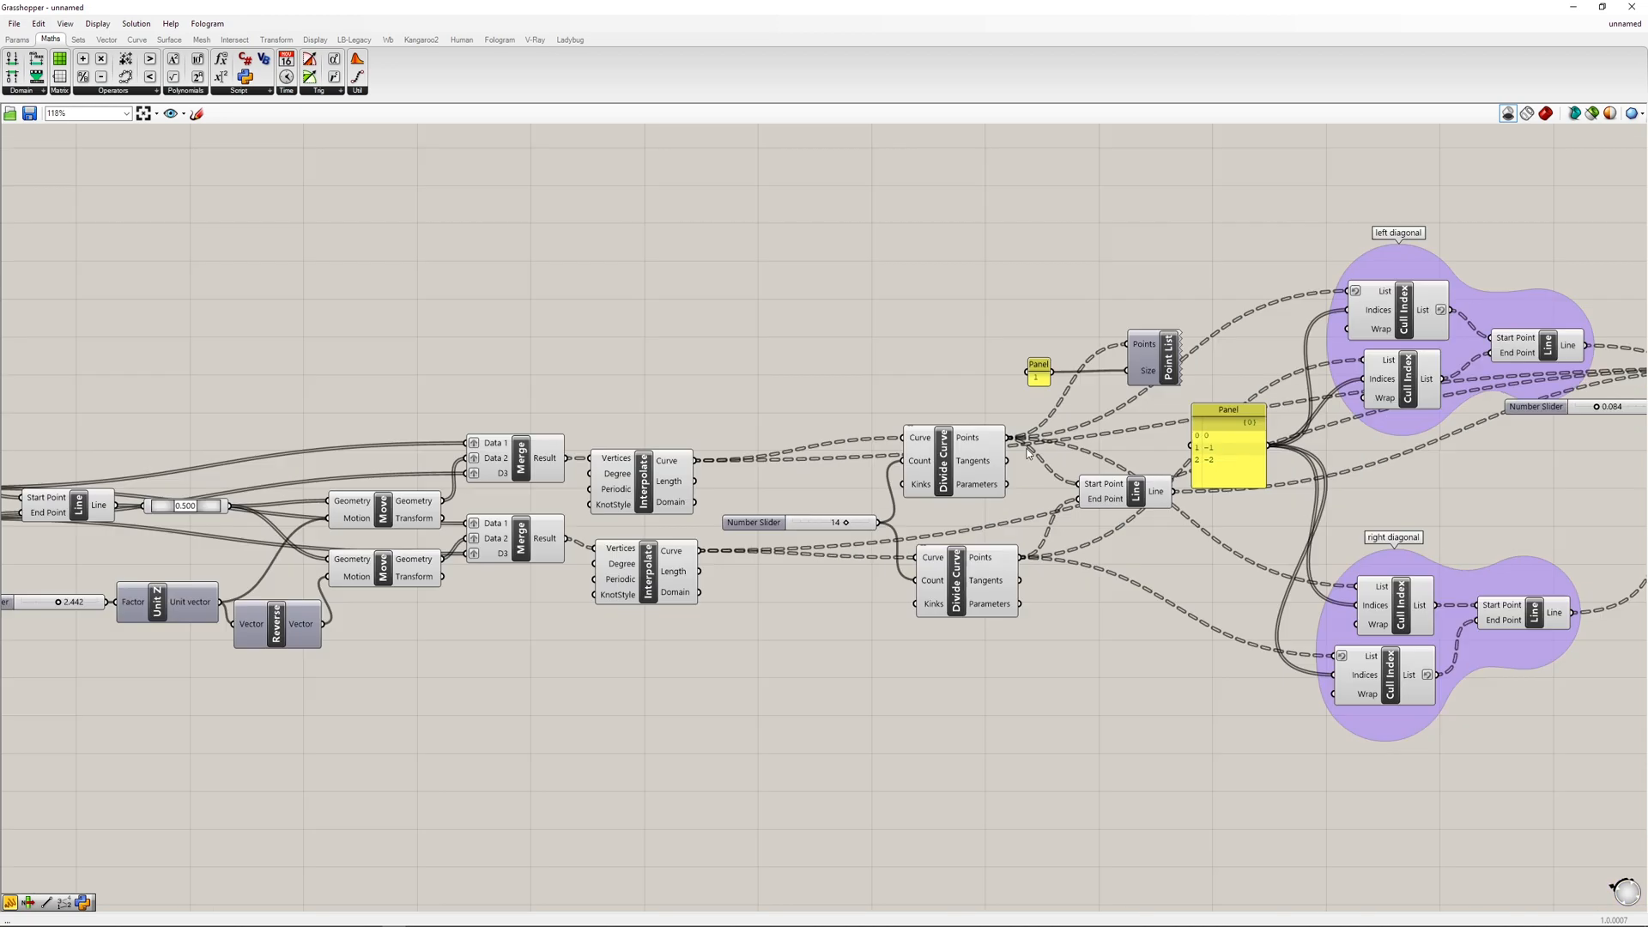
{"action": "right_click_drag", "start_coordinate": [1018, 434], "coordinate": [940, 437]}
{"action": "scroll", "coordinate": [989, 425], "scroll_direction": "down", "scroll_amount": 2}
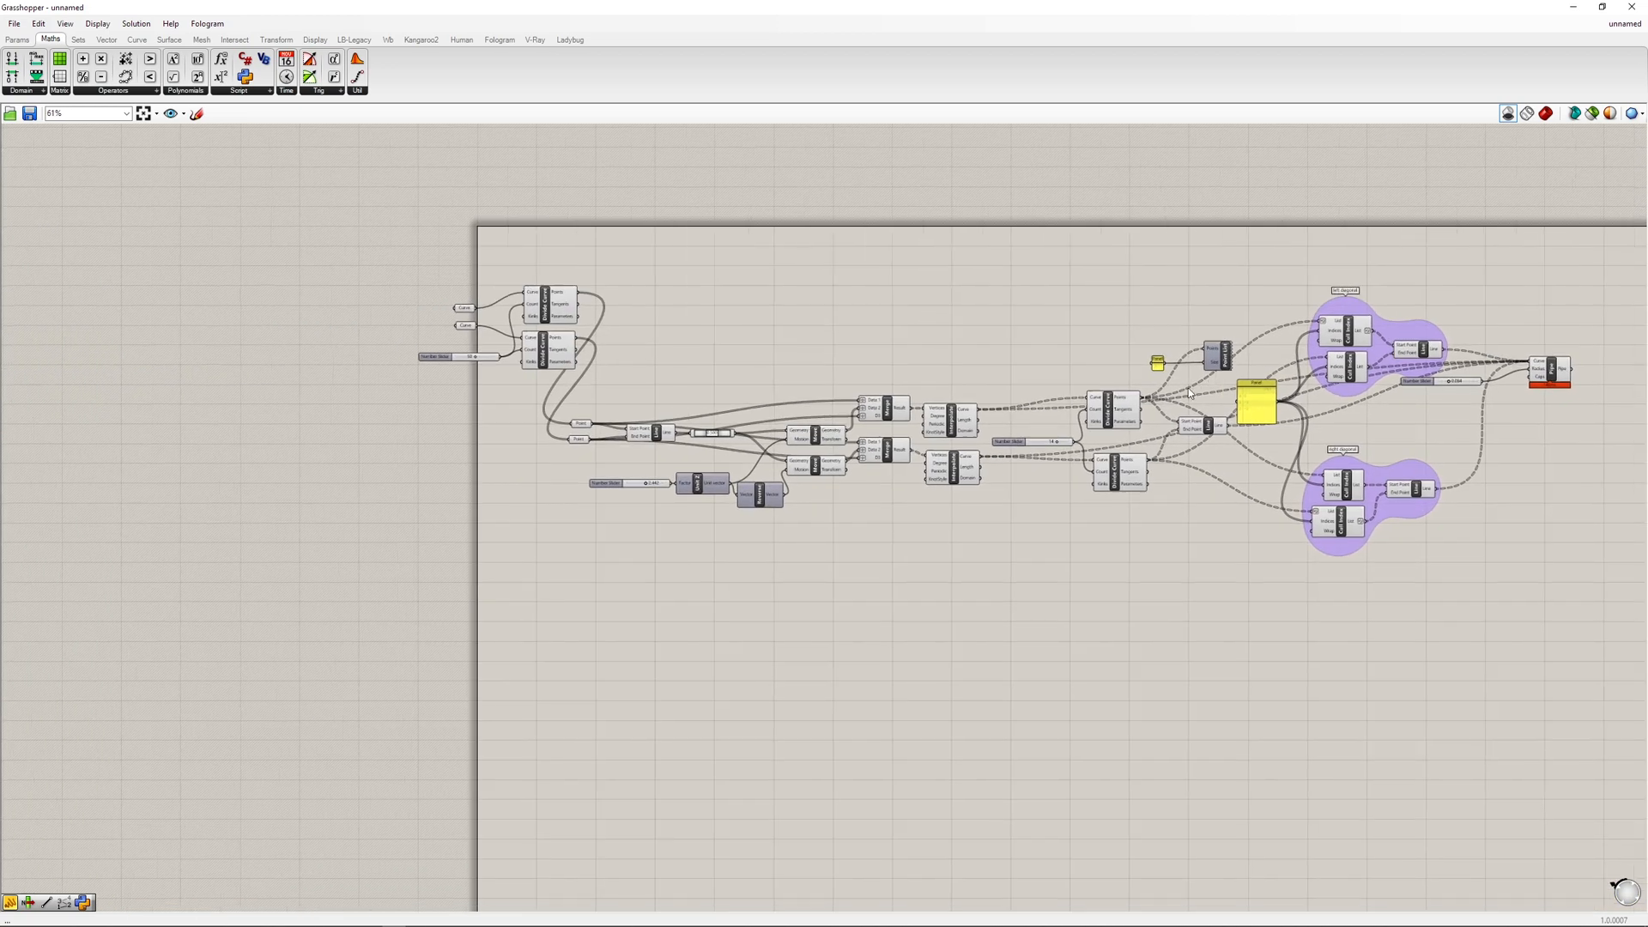
{"action": "scroll", "coordinate": [1116, 423], "scroll_direction": "up", "scroll_amount": 6}
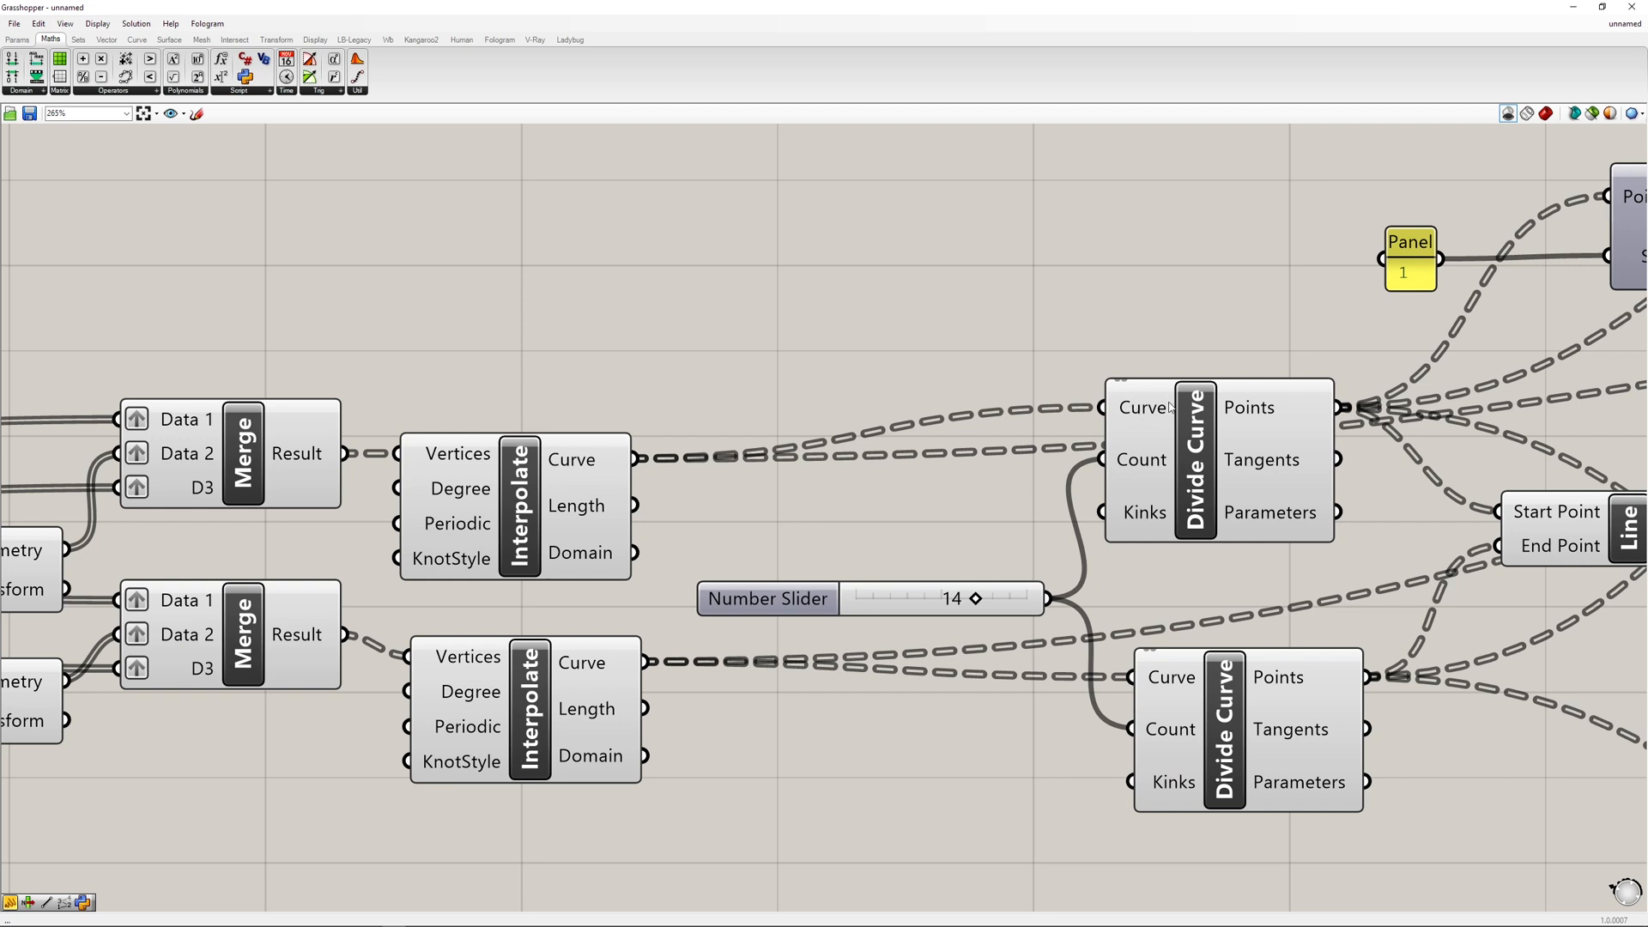
{"action": "right_click", "coordinate": [1170, 407]}
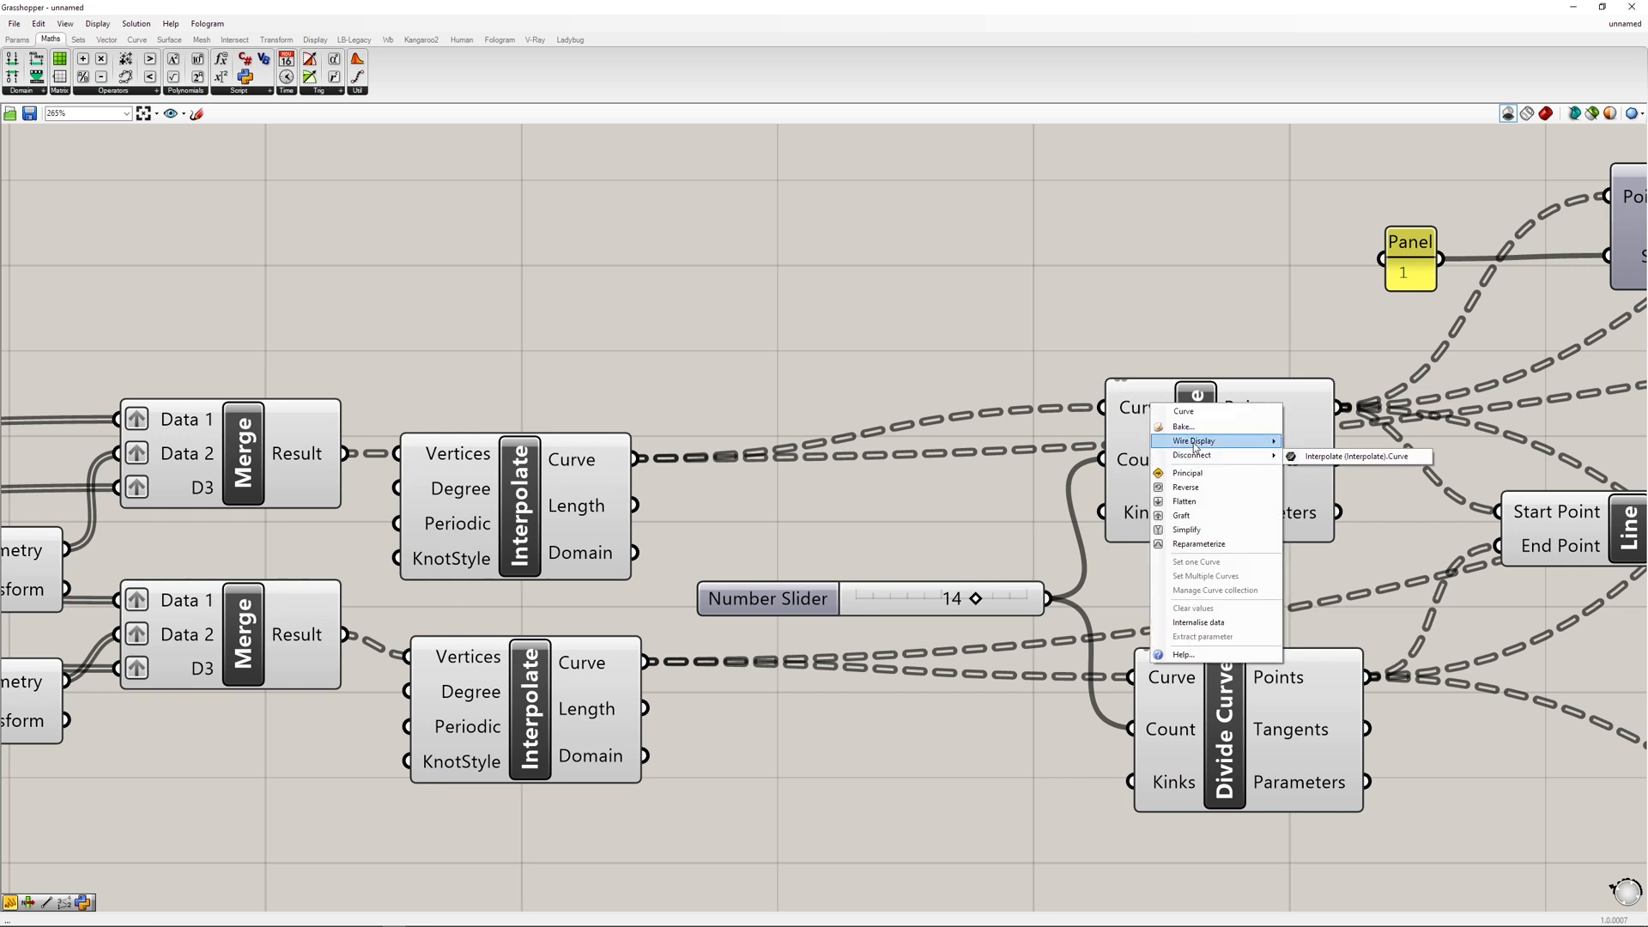
{"action": "left_click", "coordinate": [1134, 311]}
{"action": "right_click", "coordinate": [1146, 411]}
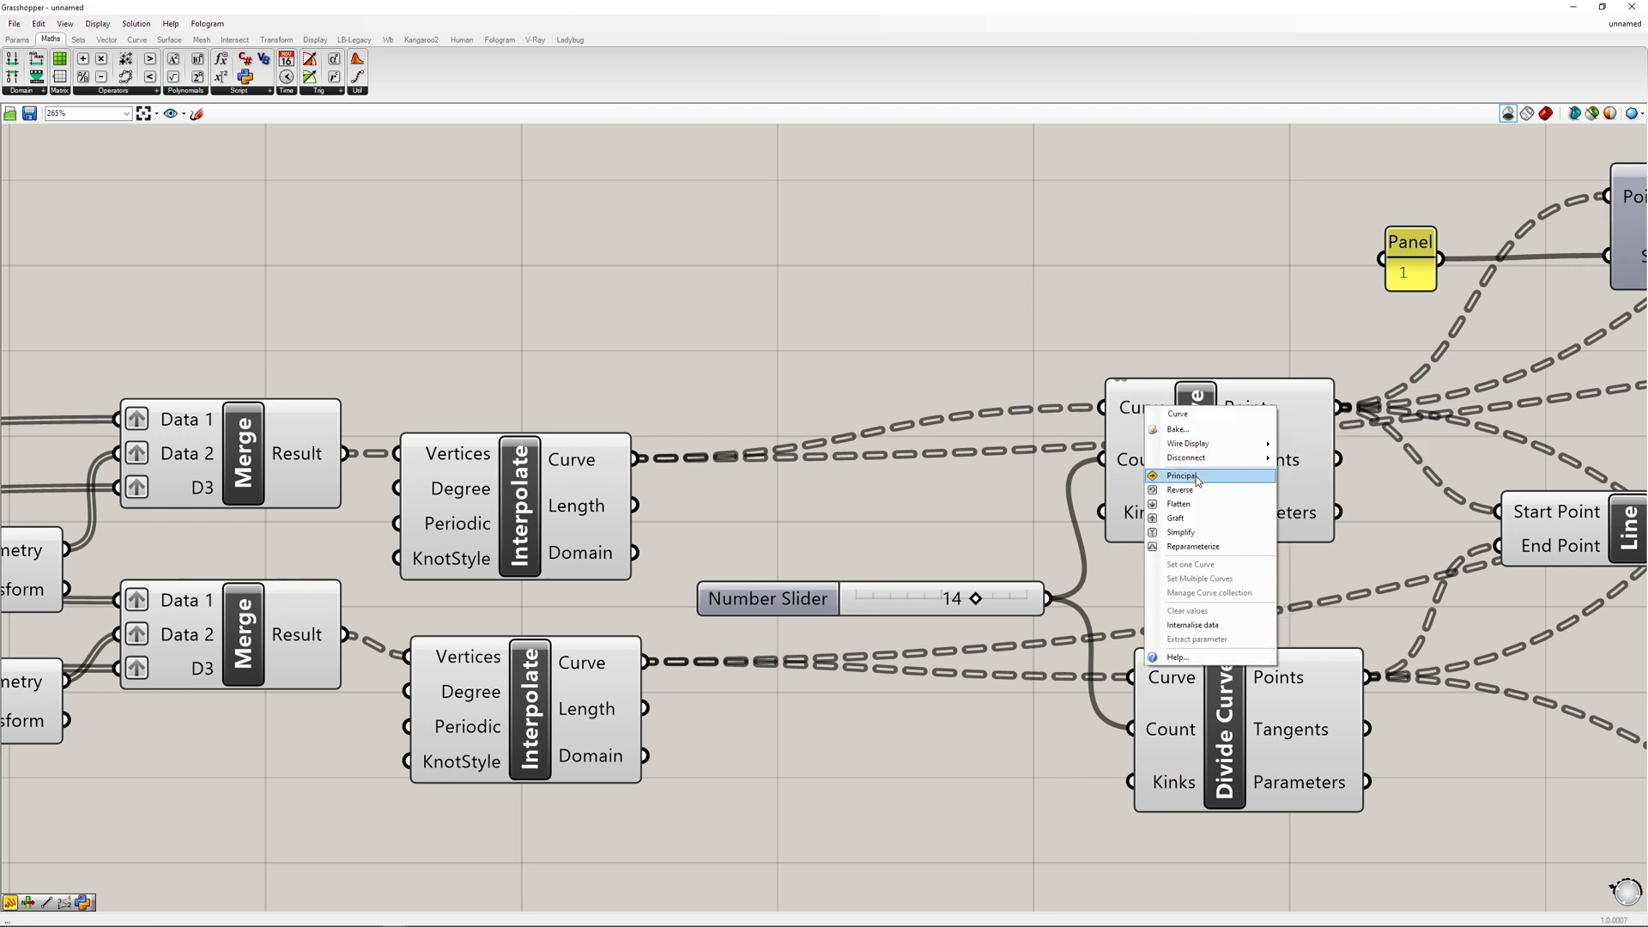
{"action": "mouse_move", "coordinate": [1195, 445]}
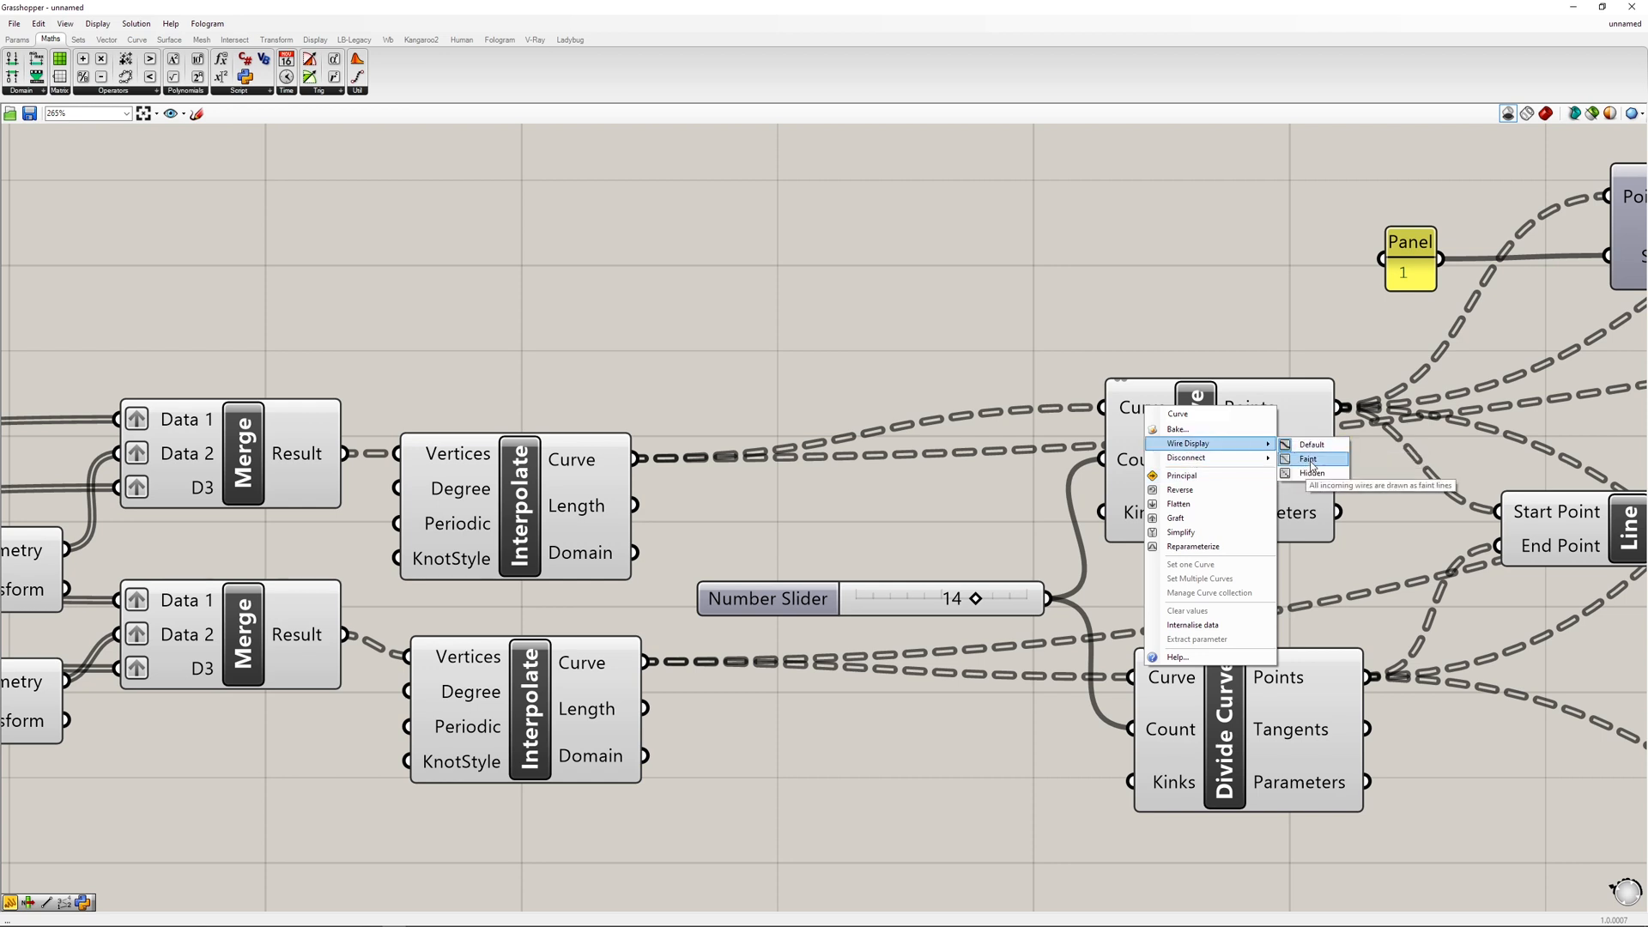
{"action": "left_click", "coordinate": [1299, 460]}
- Hide the wire entering the upper Divide Curve's Curve input, and trace it by selecting the components at both ends
{"action": "right_click", "coordinate": [1141, 415]}
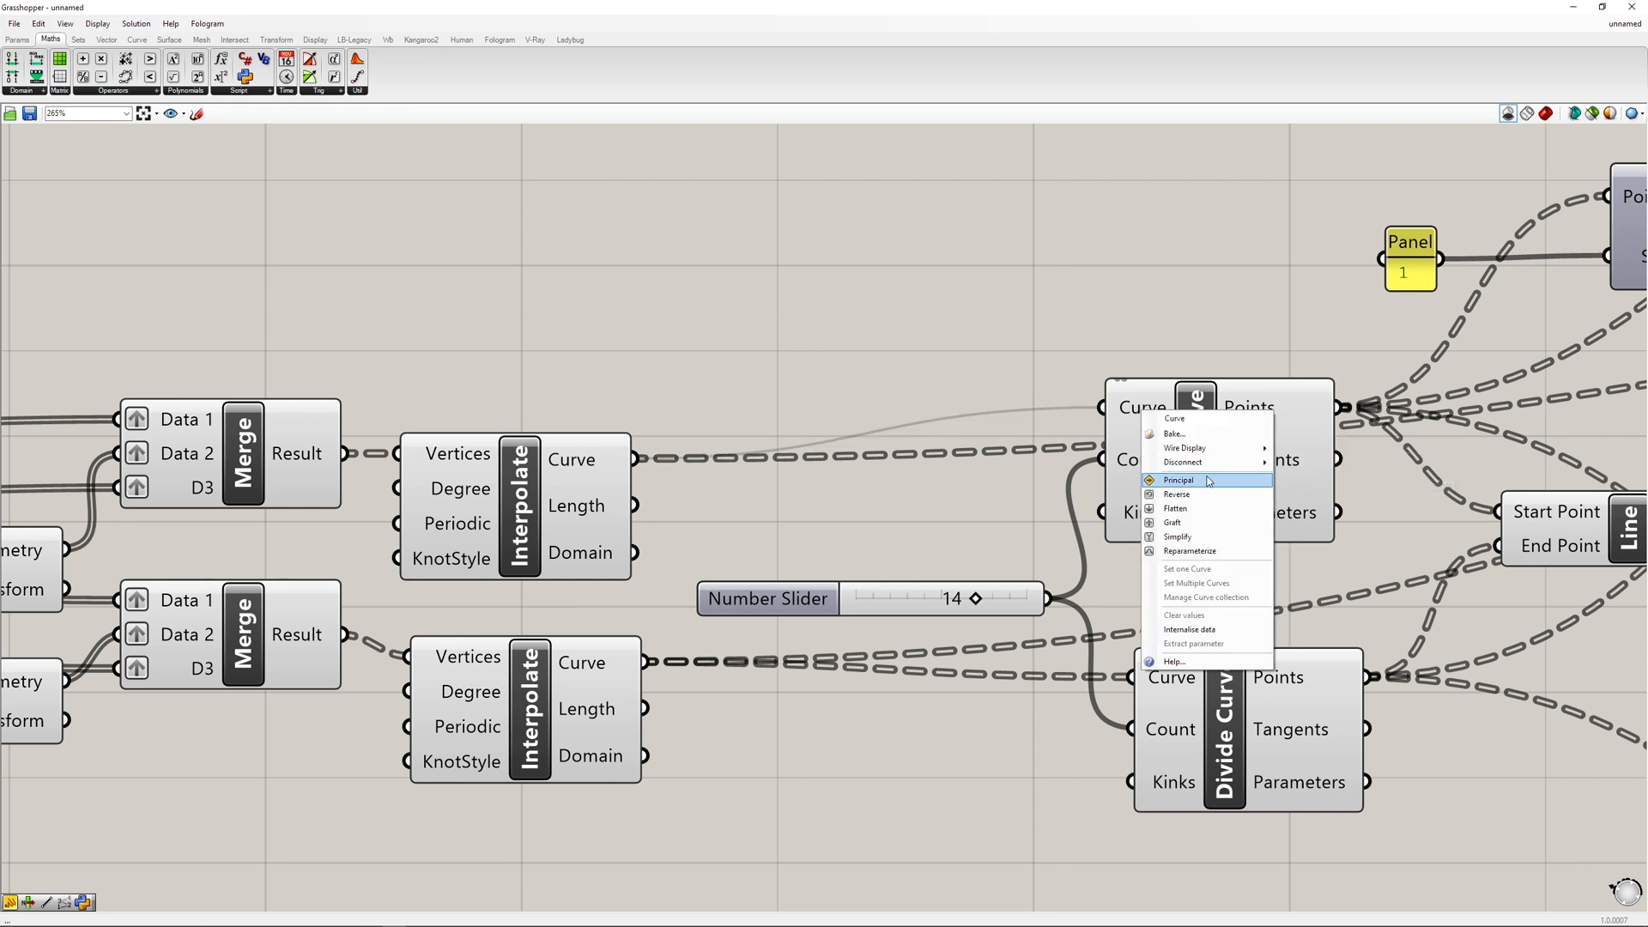
{"action": "mouse_move", "coordinate": [1195, 446]}
{"action": "left_click", "coordinate": [1301, 475]}
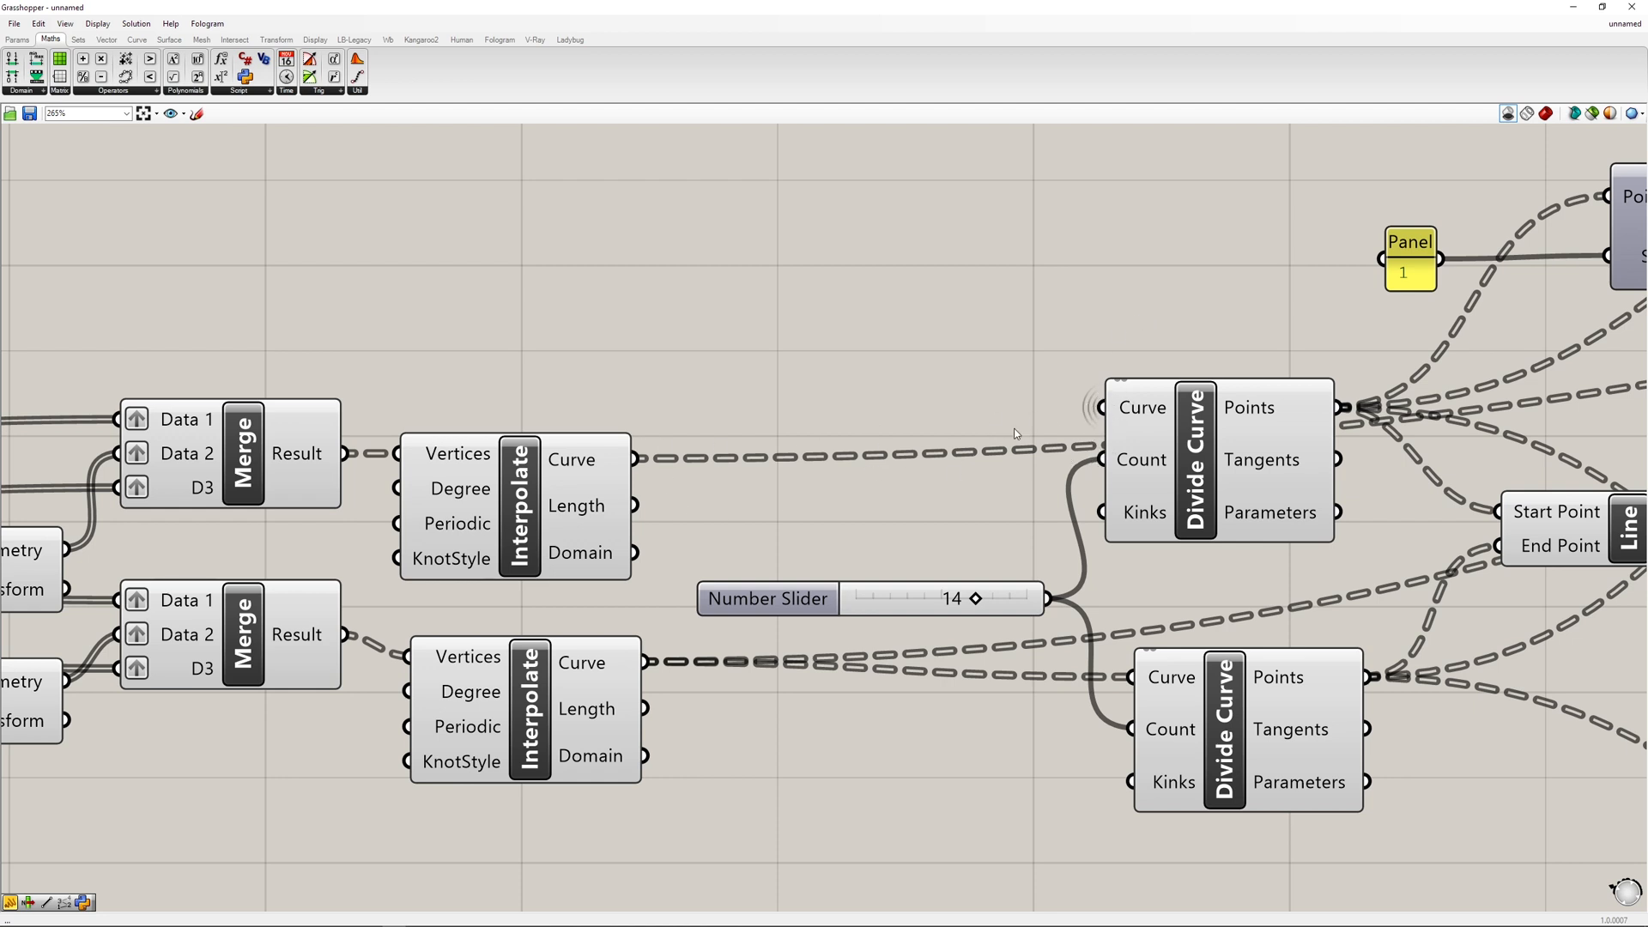
{"action": "left_click", "coordinate": [1170, 452]}
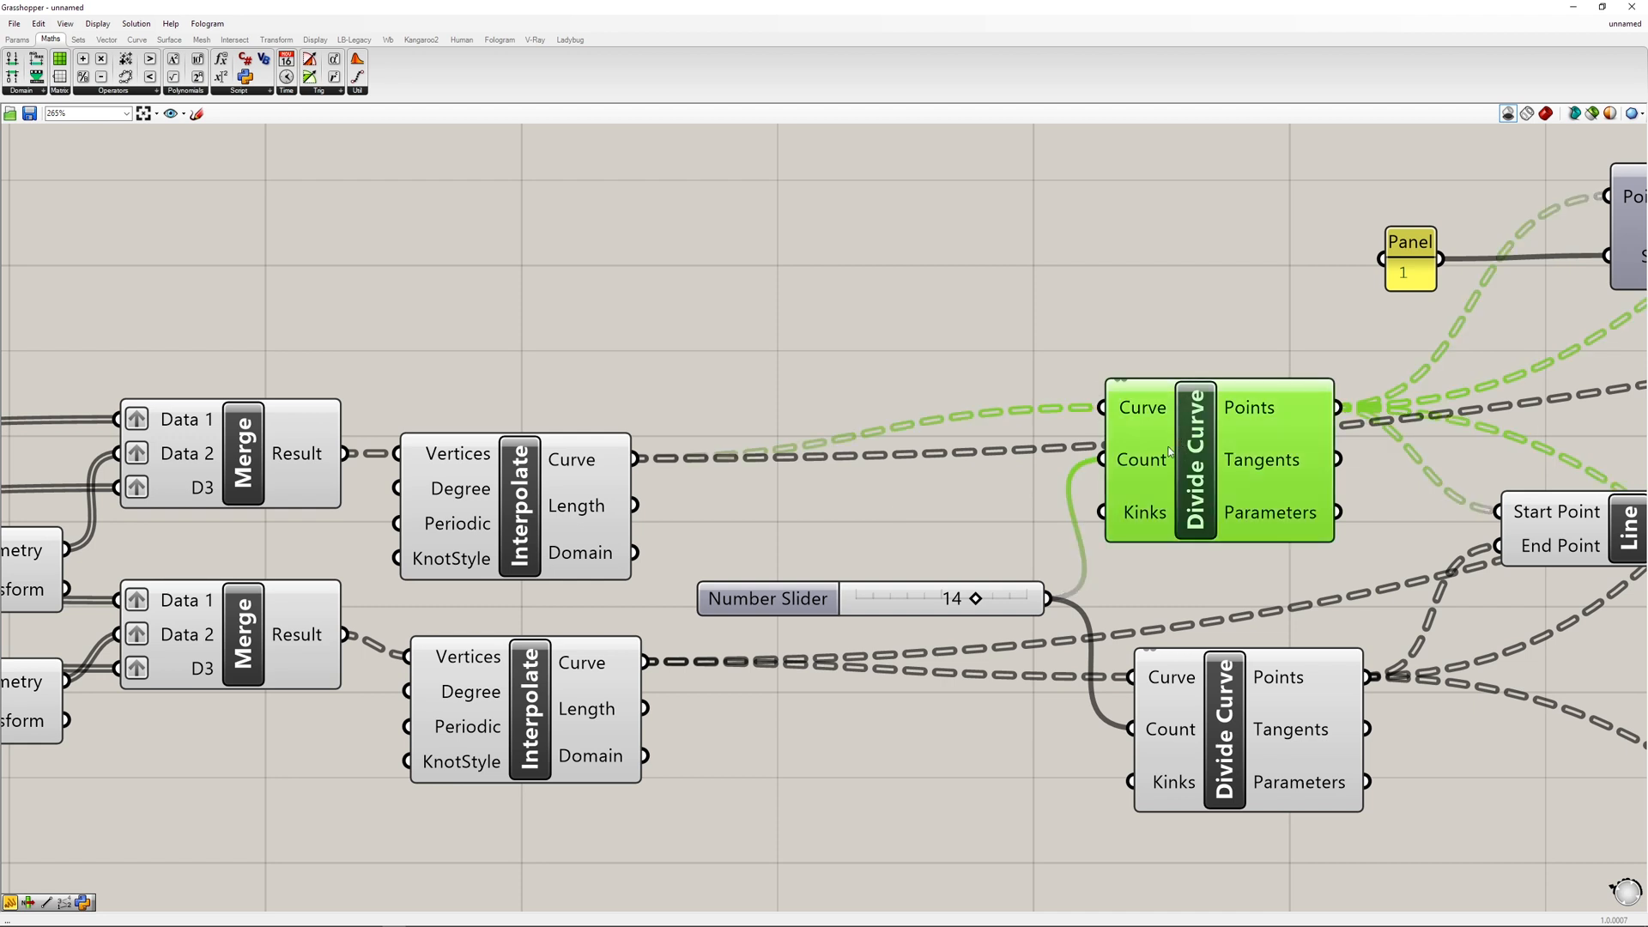
{"action": "left_click", "coordinate": [560, 485]}
{"action": "left_click", "coordinate": [1176, 329]}
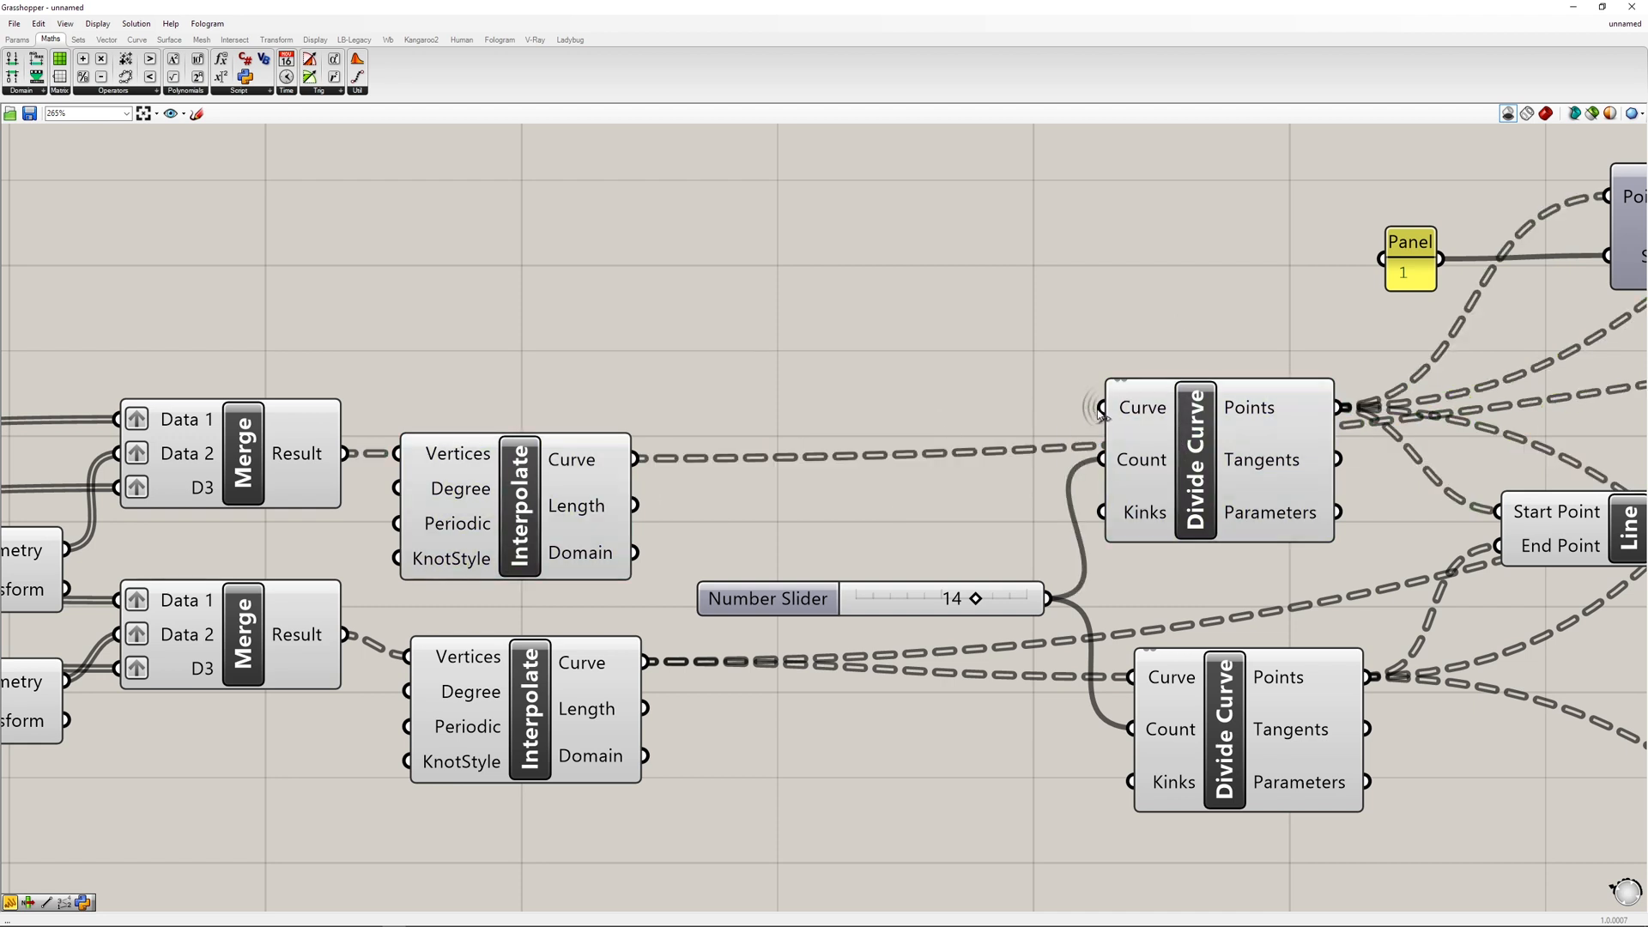
- Restore the wire display of the upper Divide Curve's Curve input to Default
{"action": "right_click_drag", "start_coordinate": [1127, 409], "coordinate": [1127, 407]}
{"action": "right_click", "coordinate": [1150, 404]}
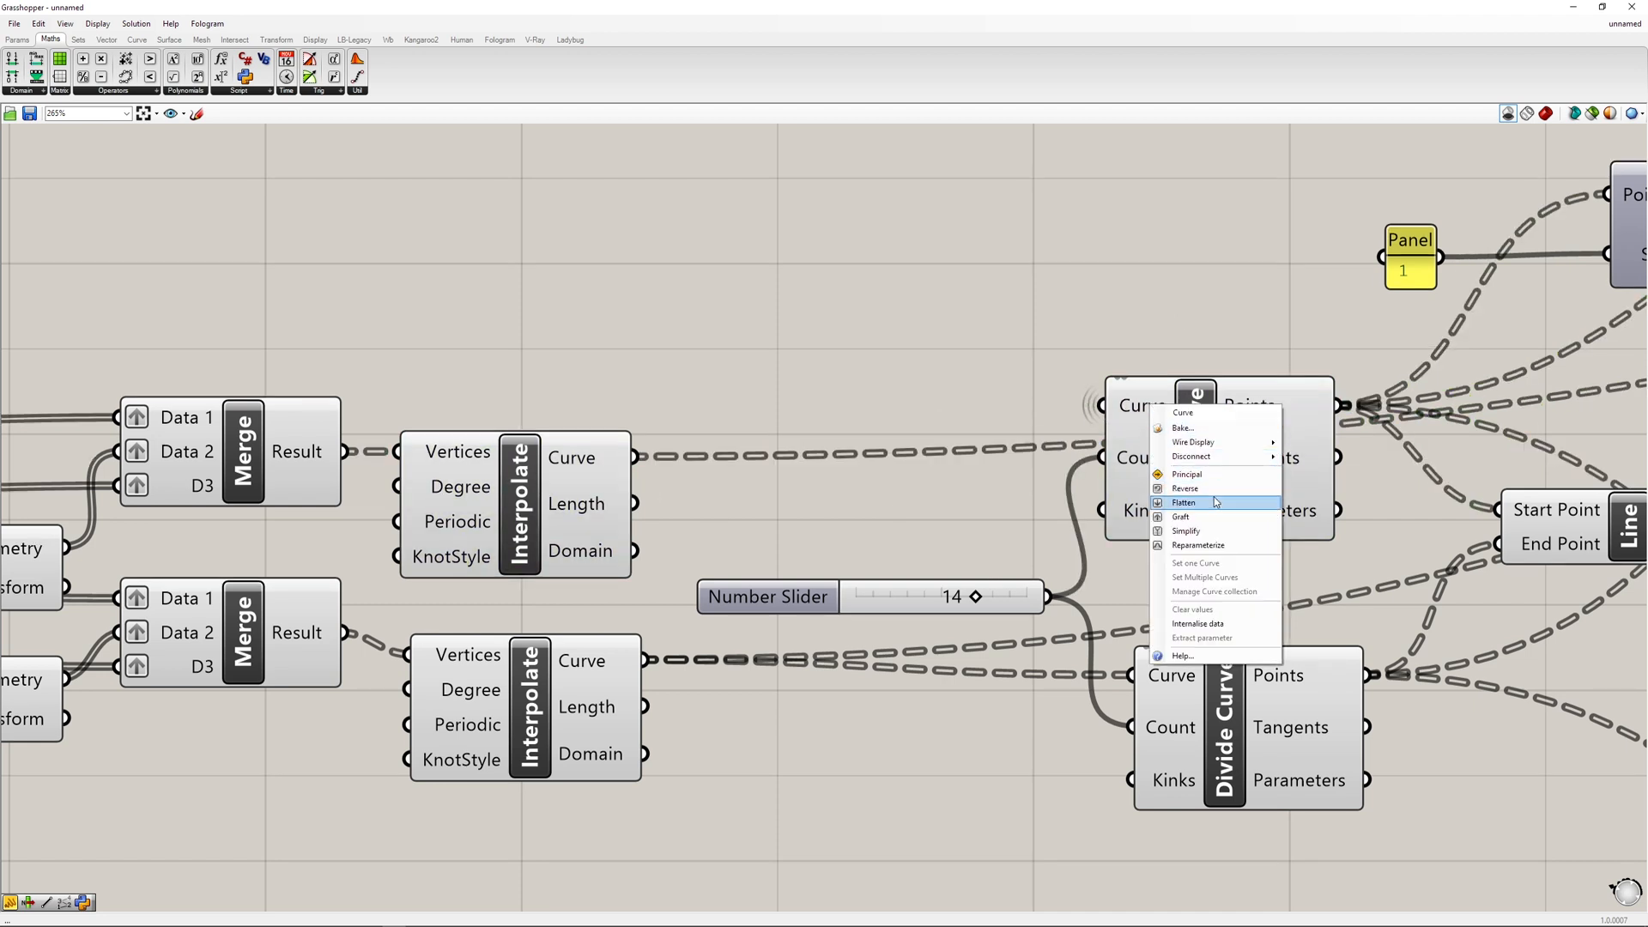
{"action": "mouse_move", "coordinate": [1197, 446]}
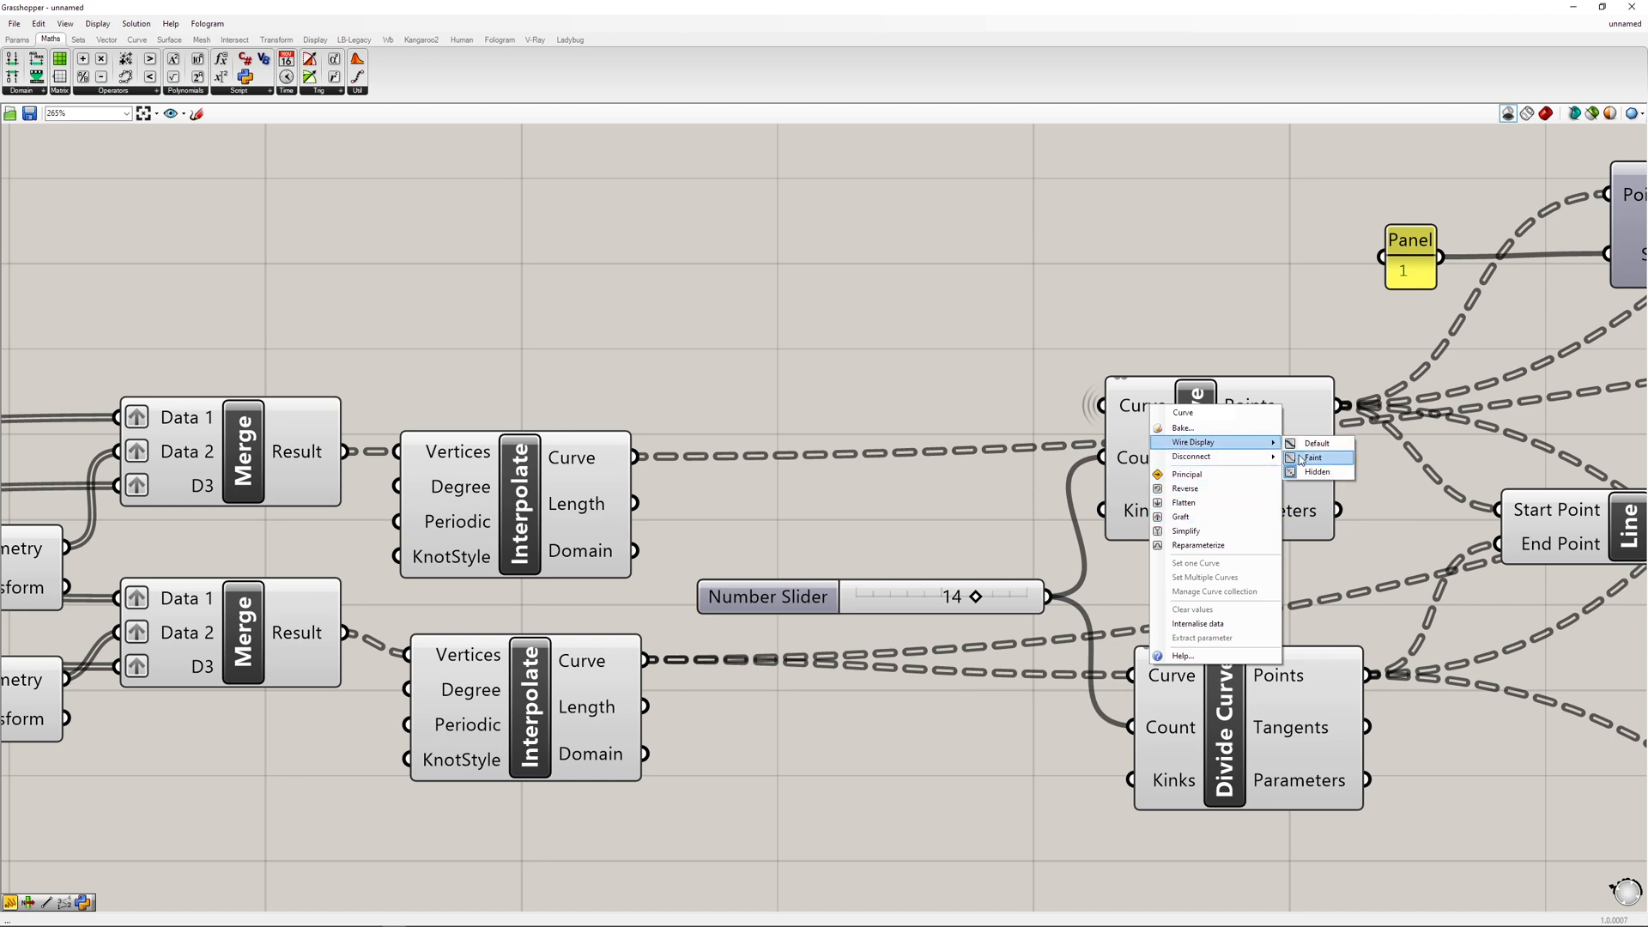
{"action": "left_click", "coordinate": [1303, 443]}
- Review the whole definition from the reference curves through the diagonal groups to the Pipe component
{"action": "scroll", "coordinate": [1011, 353], "scroll_direction": "down", "scroll_amount": 3}
{"action": "right_click_drag", "start_coordinate": [1011, 353], "coordinate": [1053, 364]}
{"action": "scroll", "coordinate": [1053, 365], "scroll_direction": "down", "scroll_amount": 3}
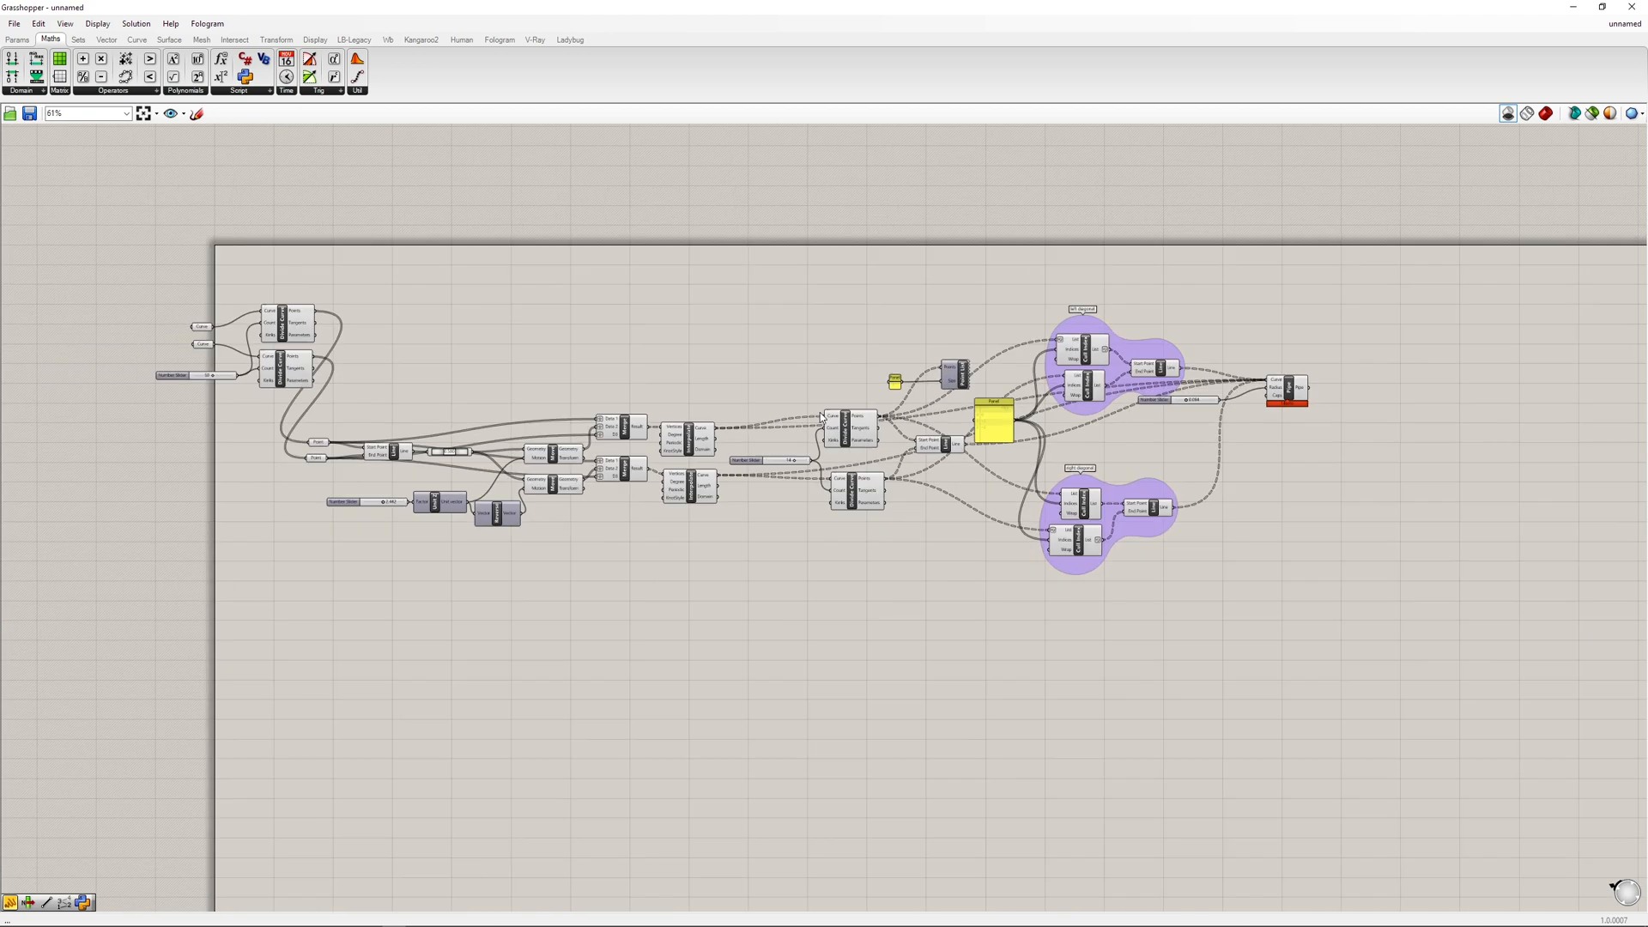
{"action": "right_click_drag", "start_coordinate": [982, 475], "coordinate": [996, 526]}
{"action": "scroll", "coordinate": [996, 528], "scroll_direction": "up", "scroll_amount": 4}
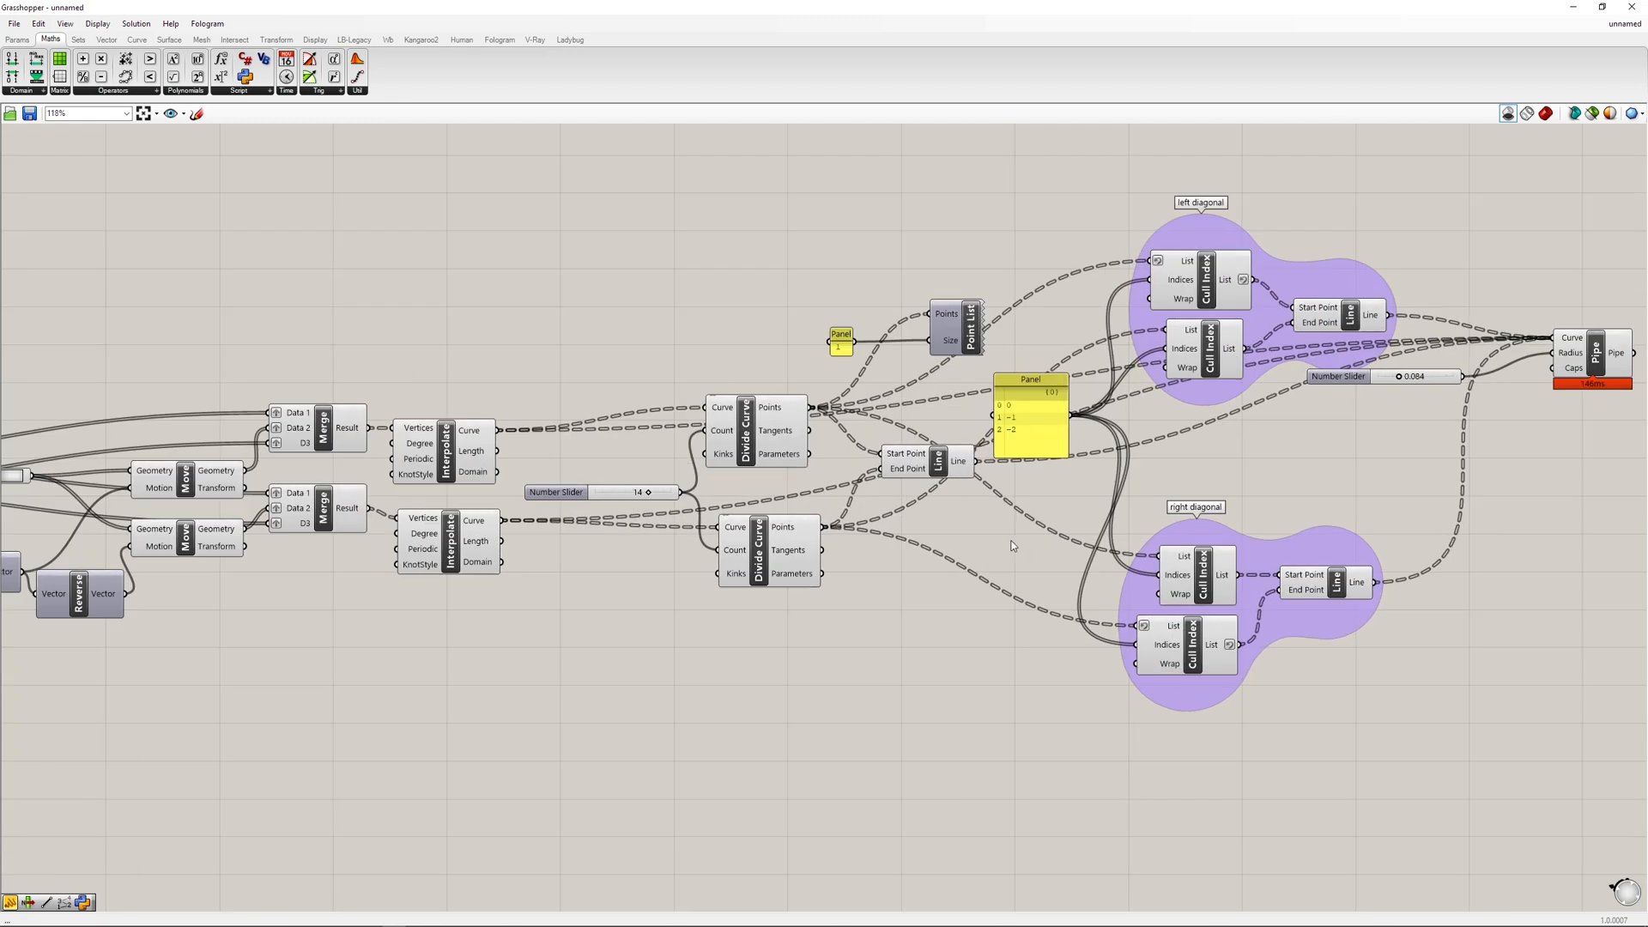
{"action": "scroll", "coordinate": [996, 528], "scroll_direction": "down", "scroll_amount": 1}
{"action": "scroll", "coordinate": [1086, 506], "scroll_direction": "down", "scroll_amount": 1}
{"action": "scroll", "coordinate": [1086, 511], "scroll_direction": "down", "scroll_amount": 1}
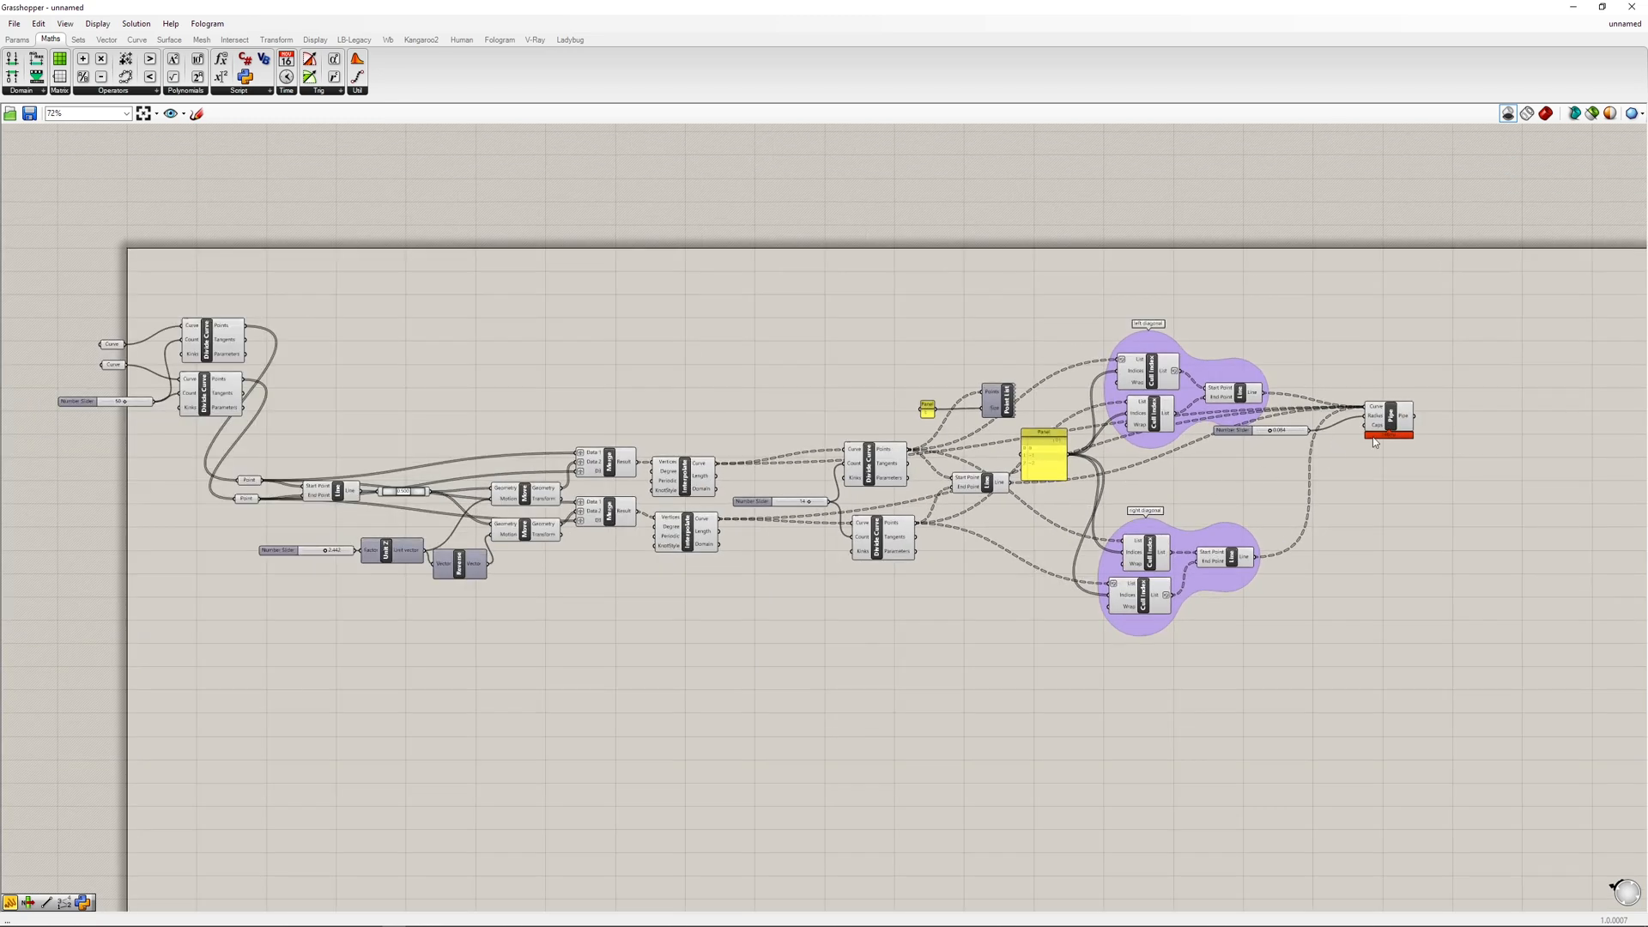
- Examine the Pipe component's computation time and locate the Profiler option among the canvas widgets
{"action": "scroll", "coordinate": [1374, 442], "scroll_direction": "up", "scroll_amount": 8}
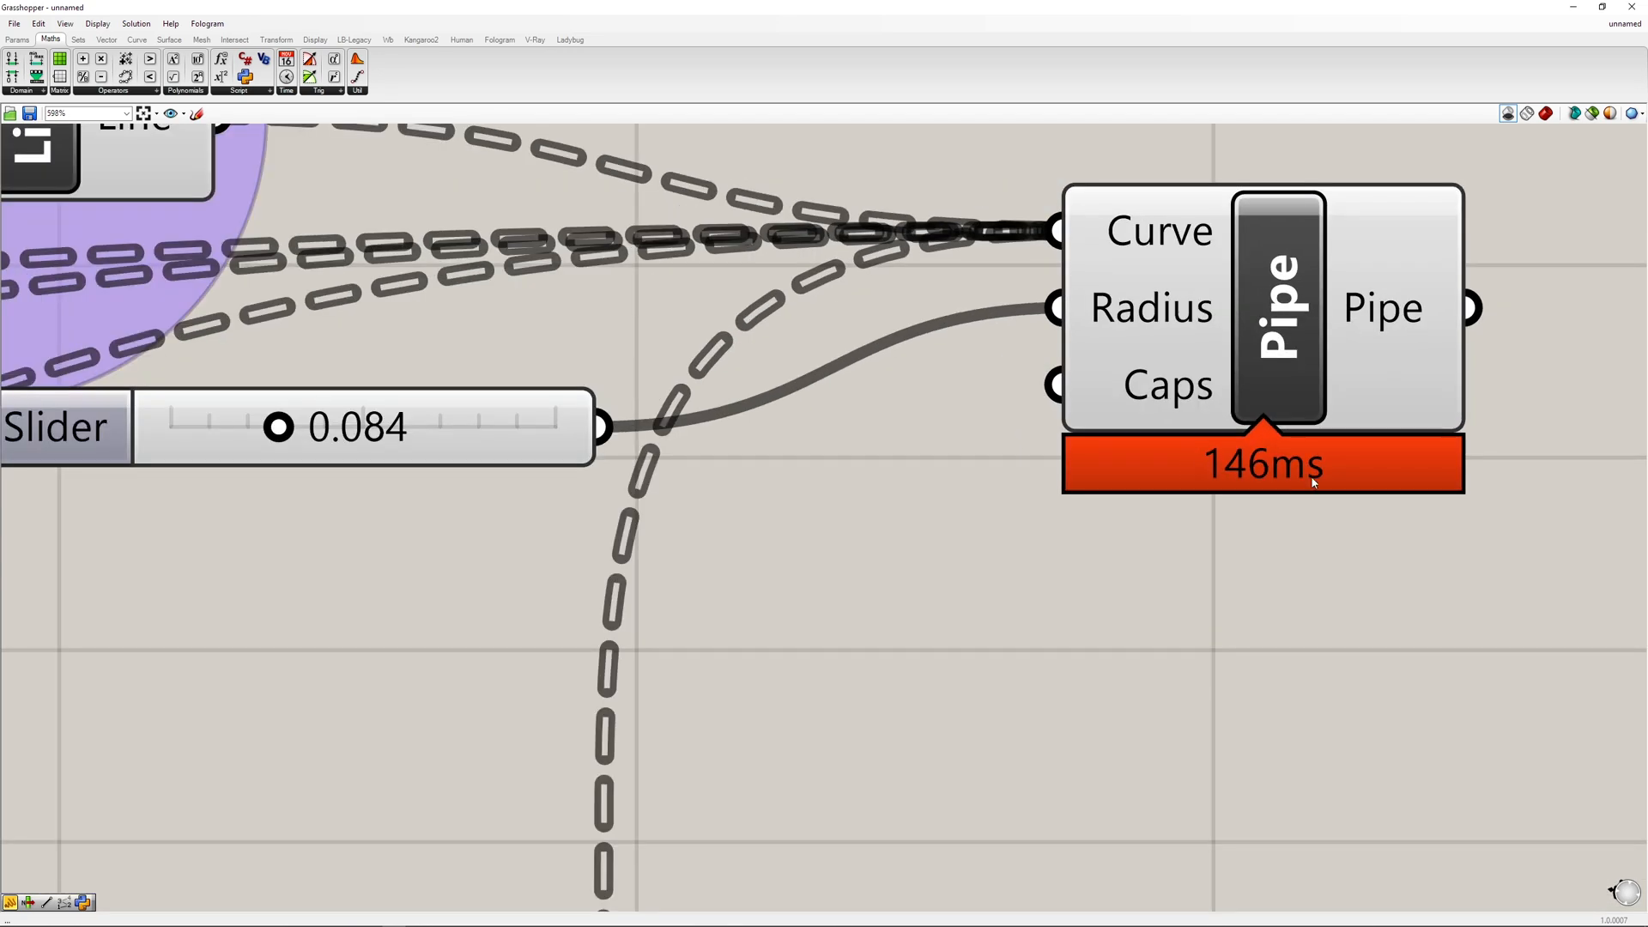
{"action": "left_click", "coordinate": [97, 23]}
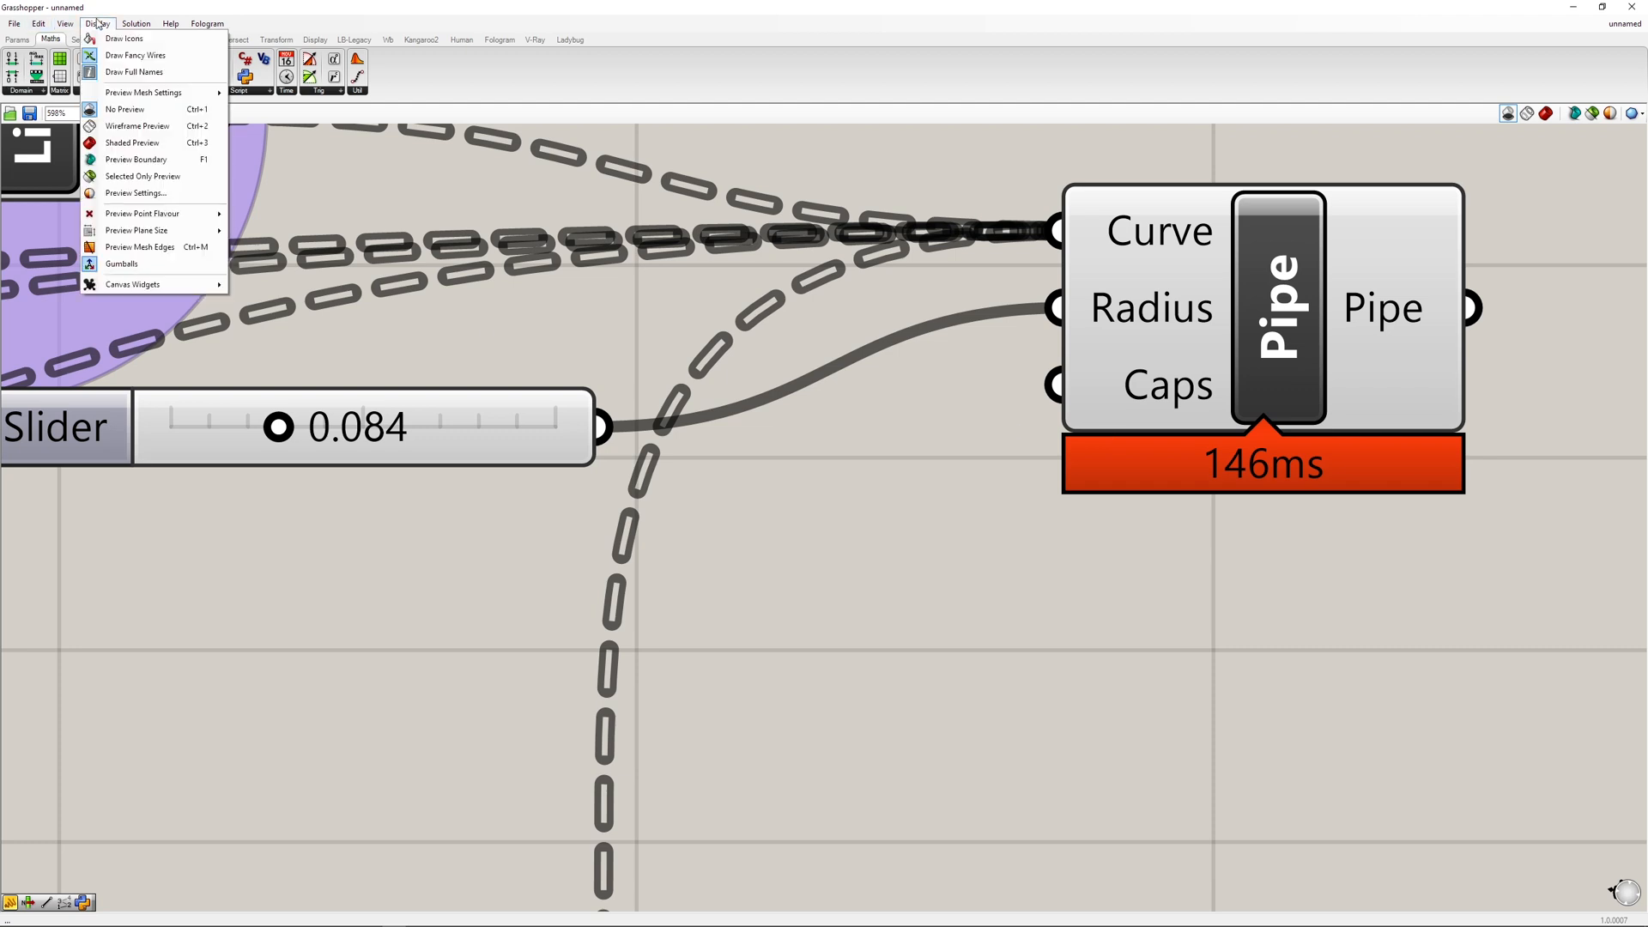
{"action": "mouse_move", "coordinate": [155, 285]}
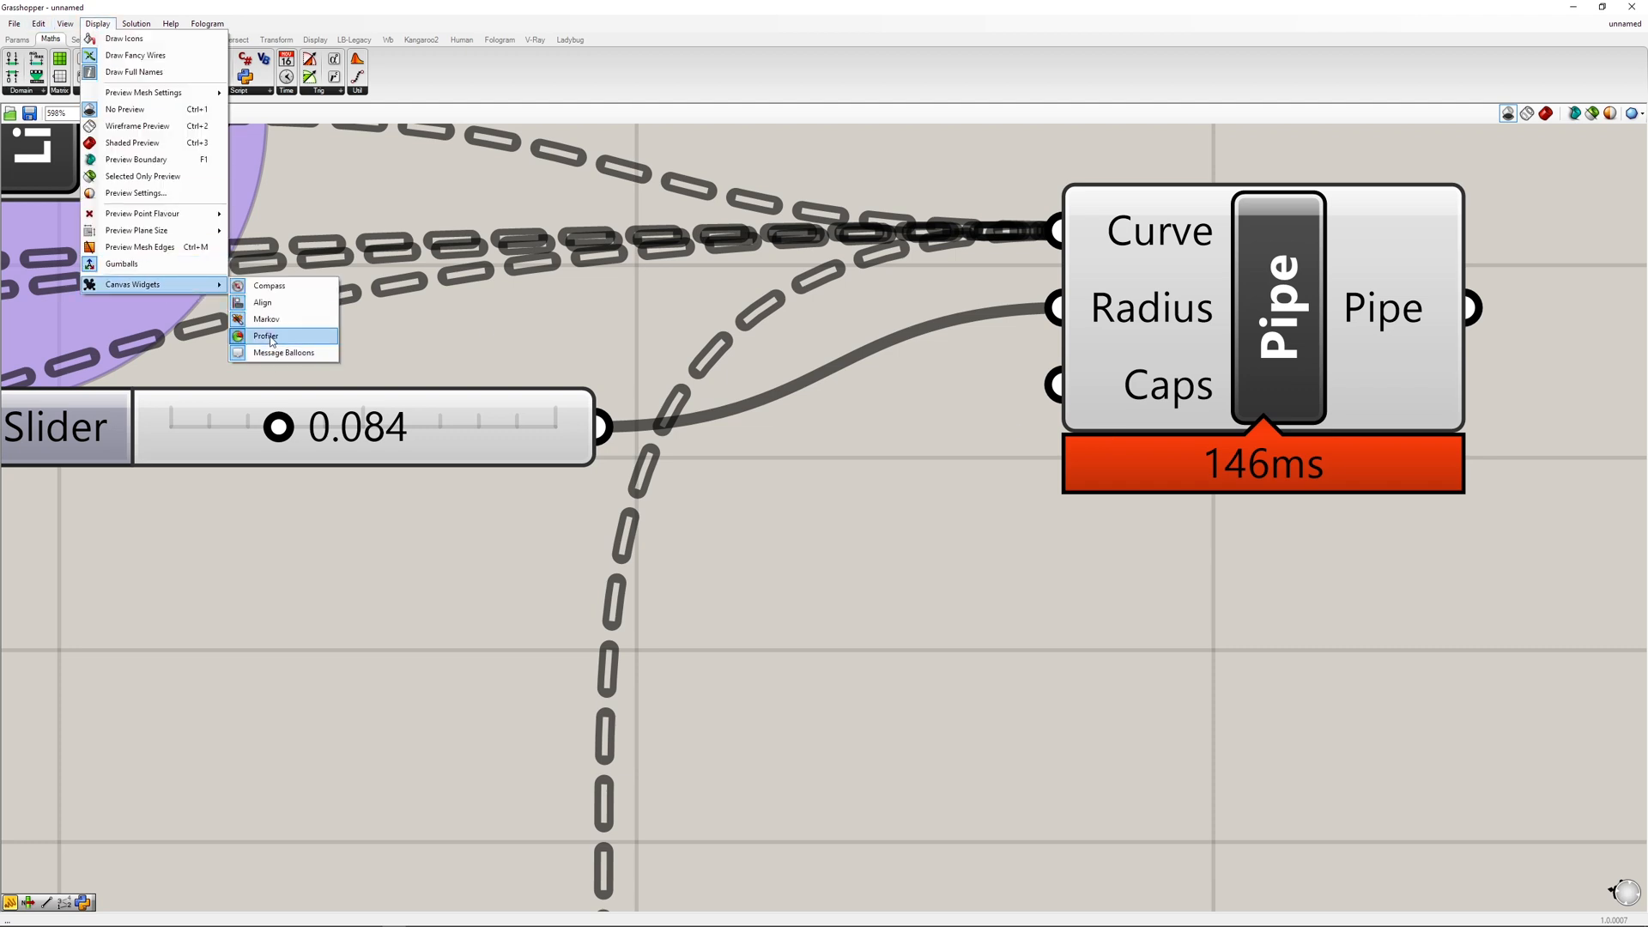
{"action": "left_click", "coordinate": [273, 338]}
{"action": "right_click_drag", "start_coordinate": [1227, 545], "coordinate": [1139, 492]}
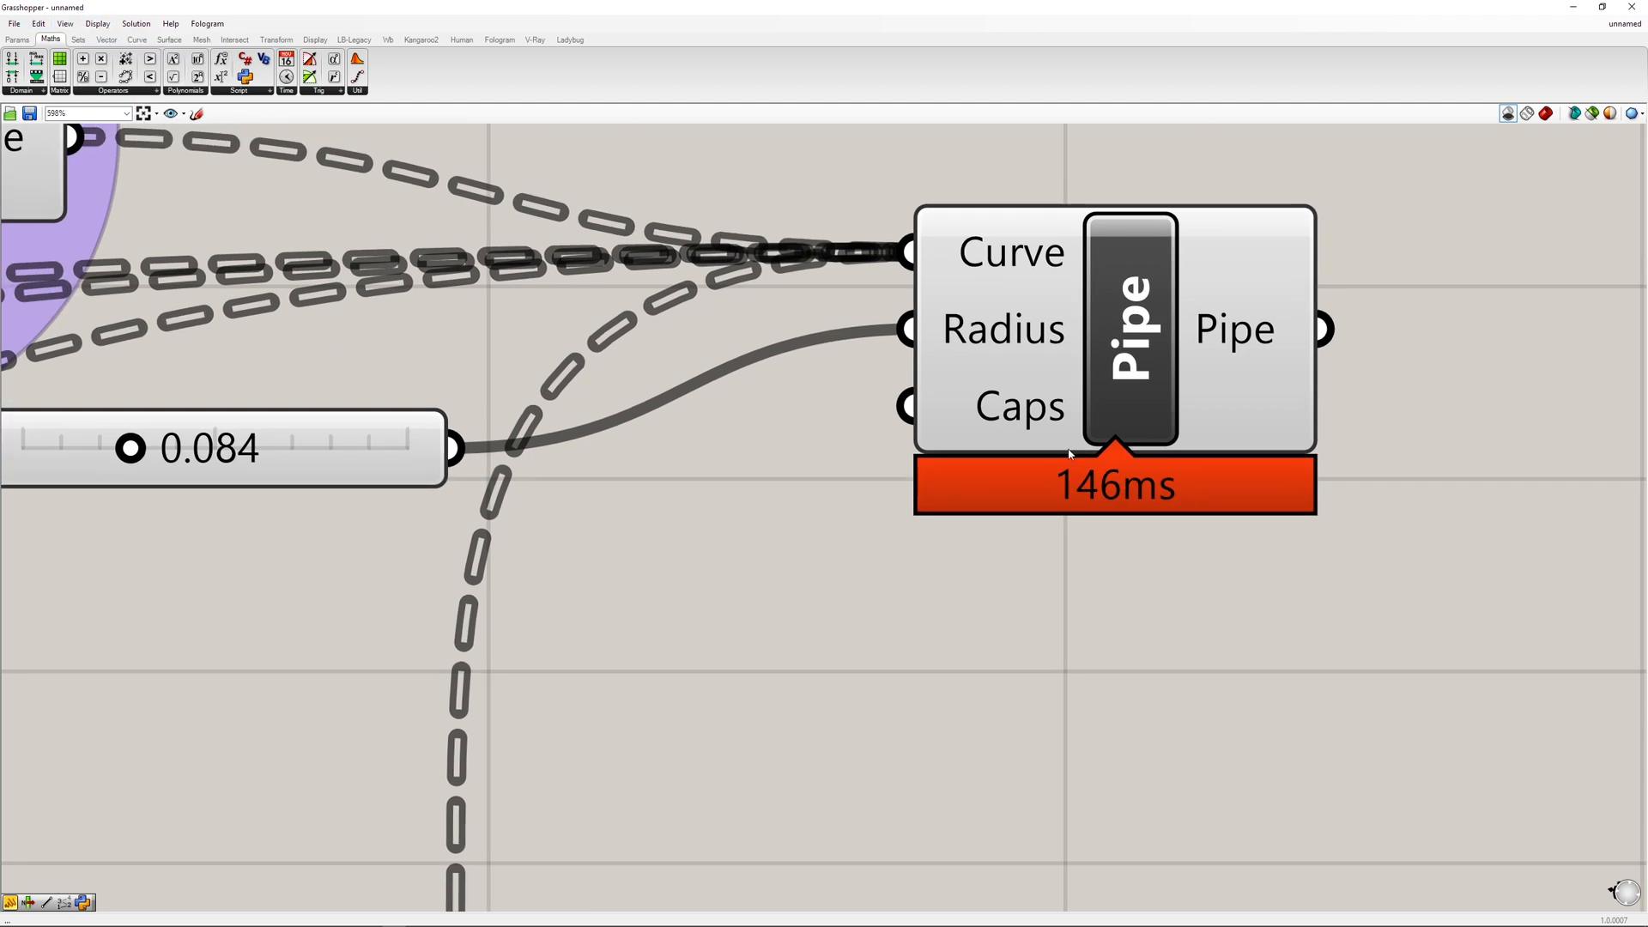
- Restore the Grasshopper window to a smaller size and turn on shaded preview to inspect the piped truss in Rhino
{"action": "double_click", "coordinate": [1073, 7]}
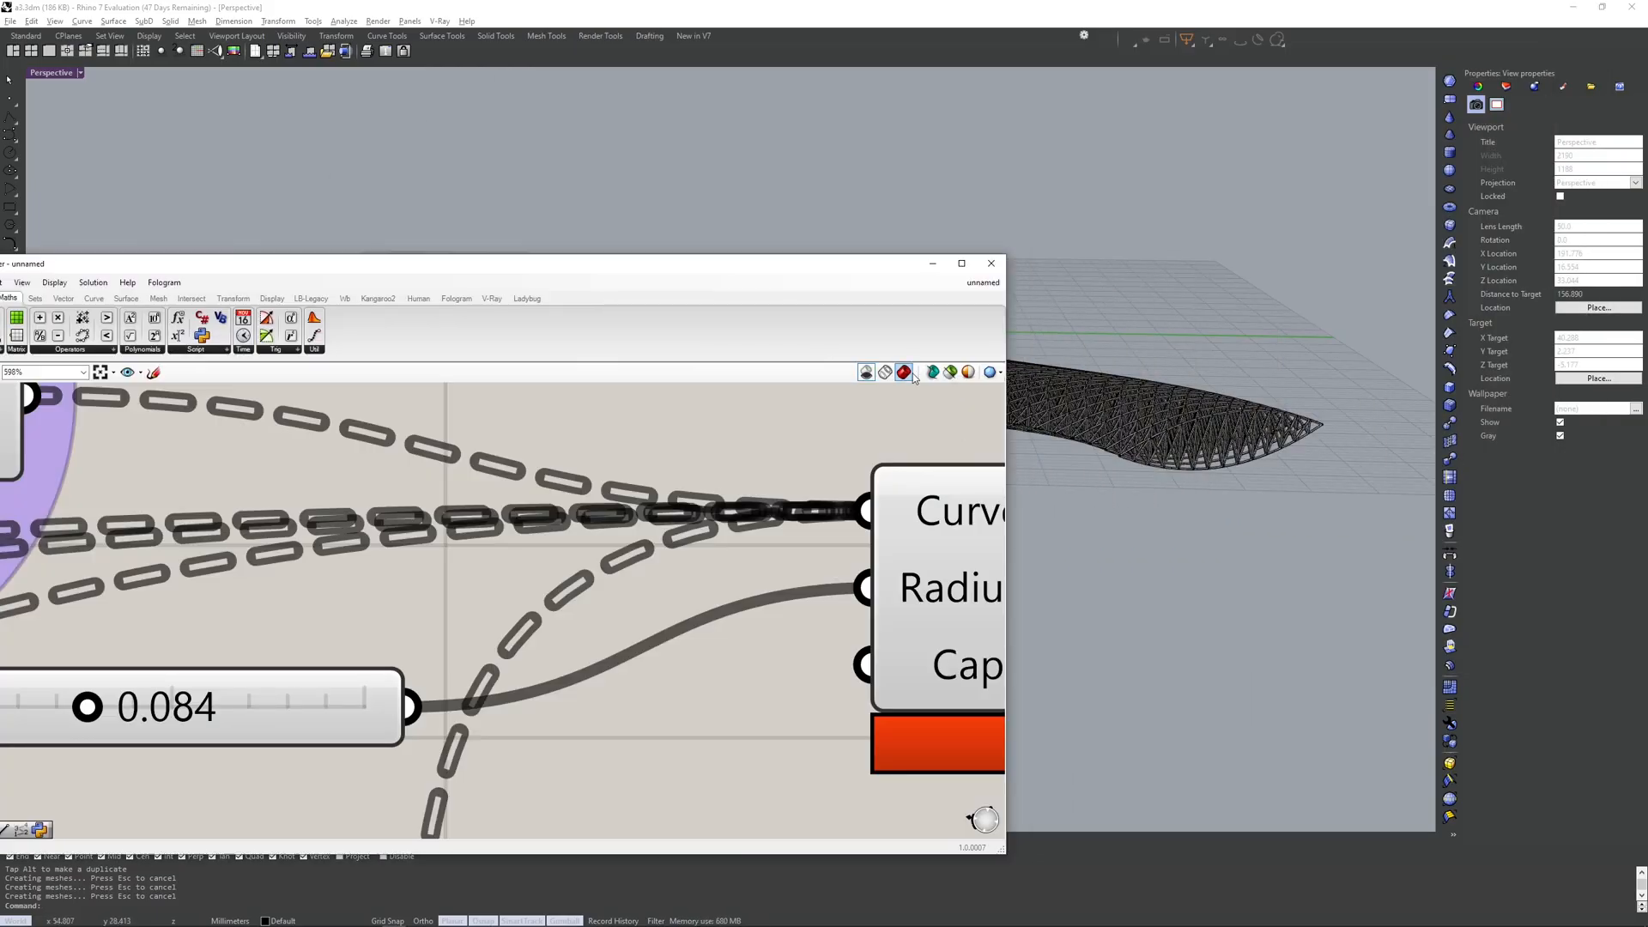
{"action": "left_click", "coordinate": [912, 375]}
{"action": "mouse_move", "coordinate": [1161, 378]}
{"action": "right_mouse_down"}
{"action": "mouse_move", "coordinate": [1152, 463]}
{"action": "mouse_move", "coordinate": [1178, 425]}
{"action": "mouse_move", "coordinate": [1163, 406]}
{"action": "right_mouse_up"}
{"action": "scroll", "coordinate": [862, 486], "scroll_direction": "down", "scroll_amount": 3}
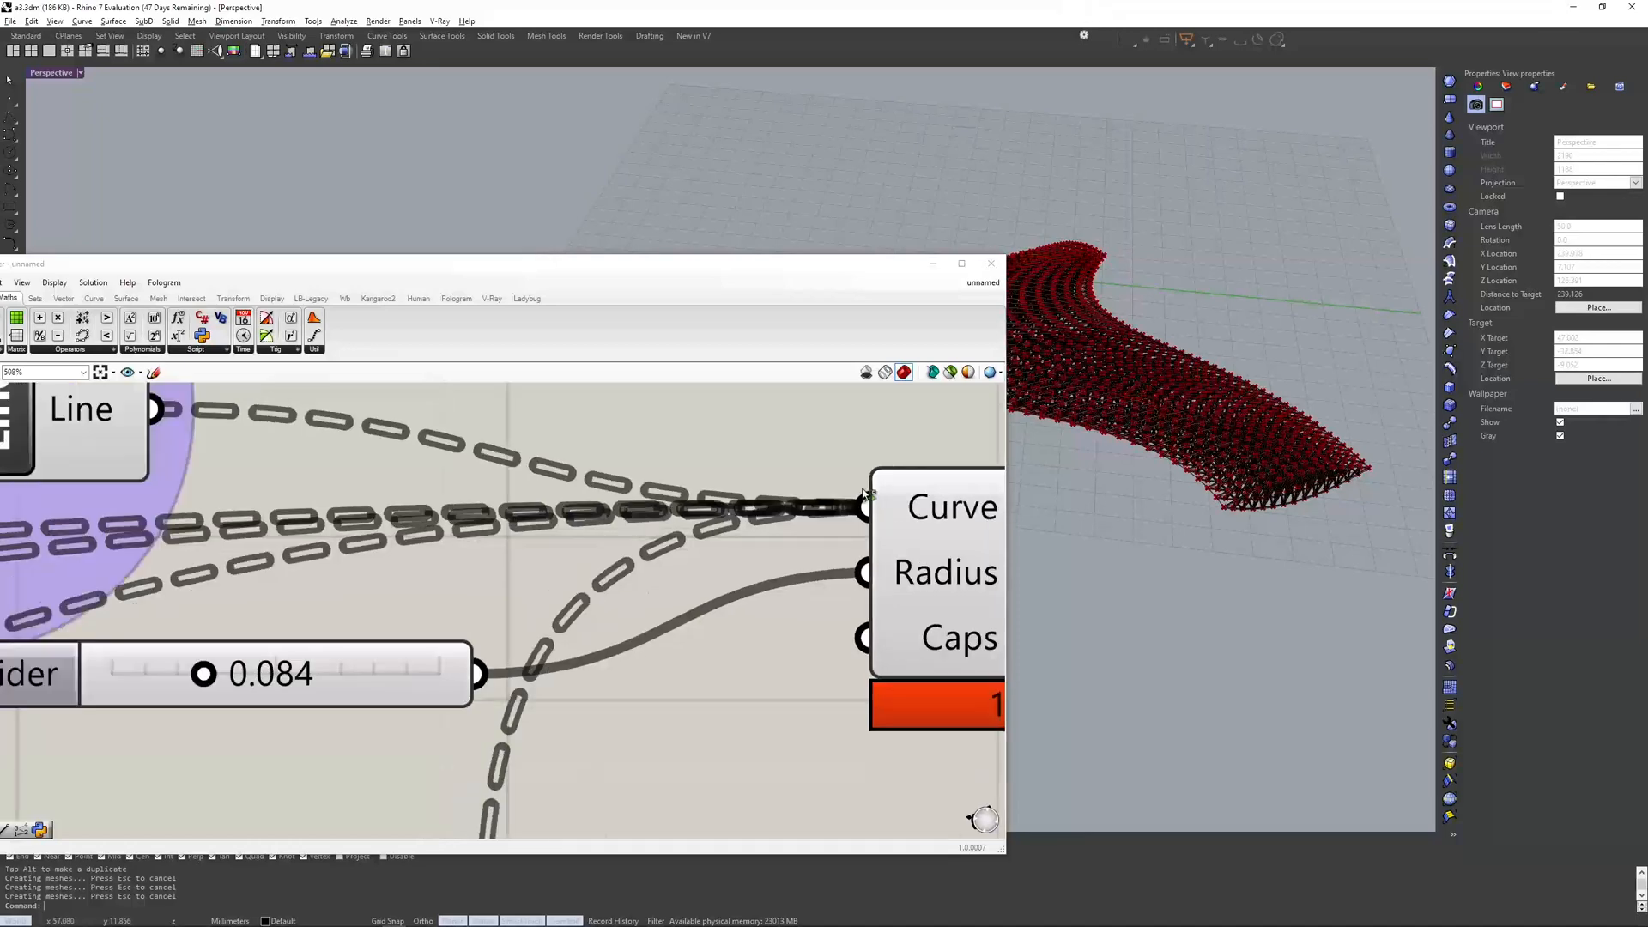
{"action": "right_click_drag", "start_coordinate": [1202, 344], "coordinate": [1227, 404]}
{"action": "scroll", "coordinate": [774, 534], "scroll_direction": "down", "scroll_amount": 2}
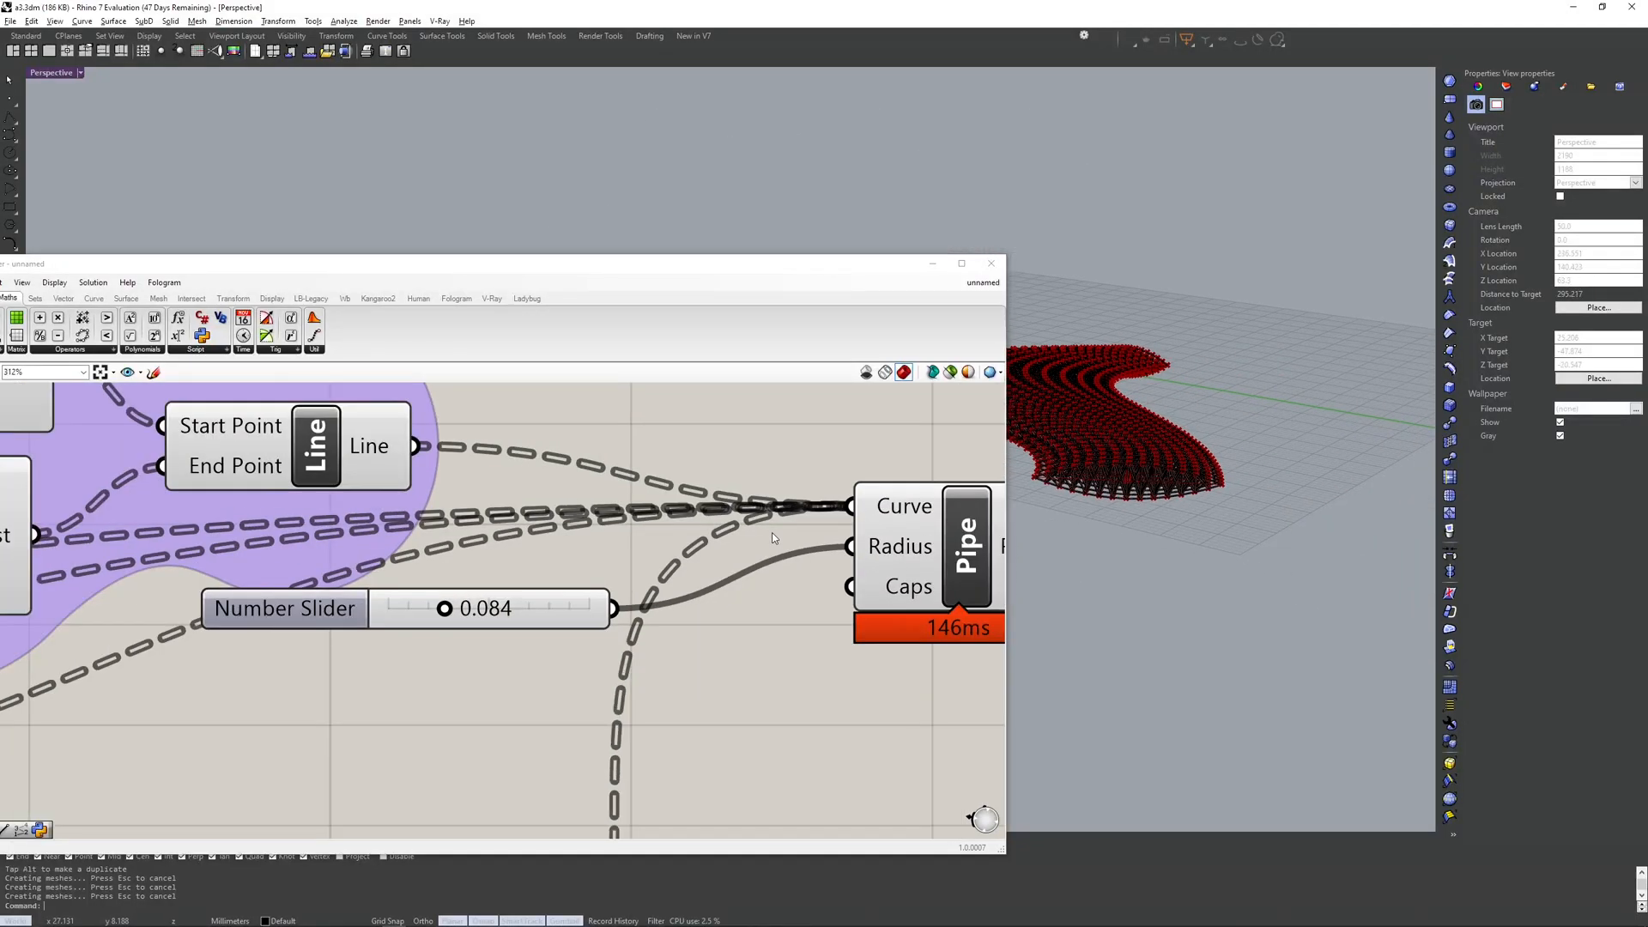
- Examine the definition from the Pipe component back through the diagonal groups to the reference curves
{"action": "scroll", "coordinate": [695, 608], "scroll_direction": "down", "scroll_amount": 3}
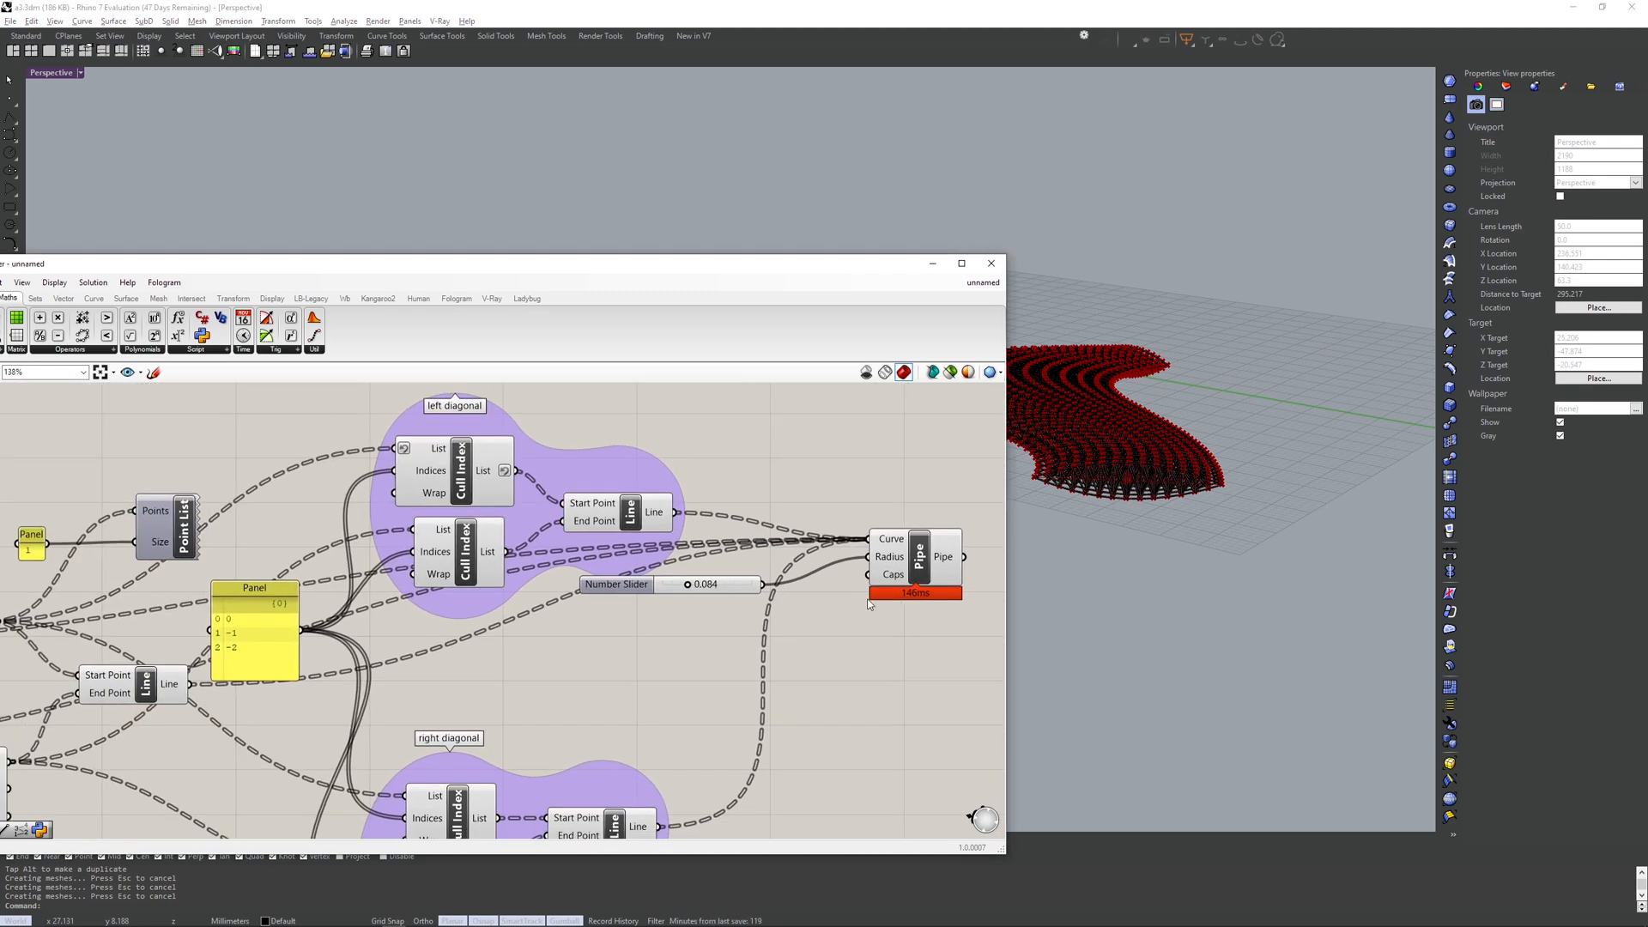
{"action": "scroll", "coordinate": [921, 589], "scroll_direction": "down", "scroll_amount": 3}
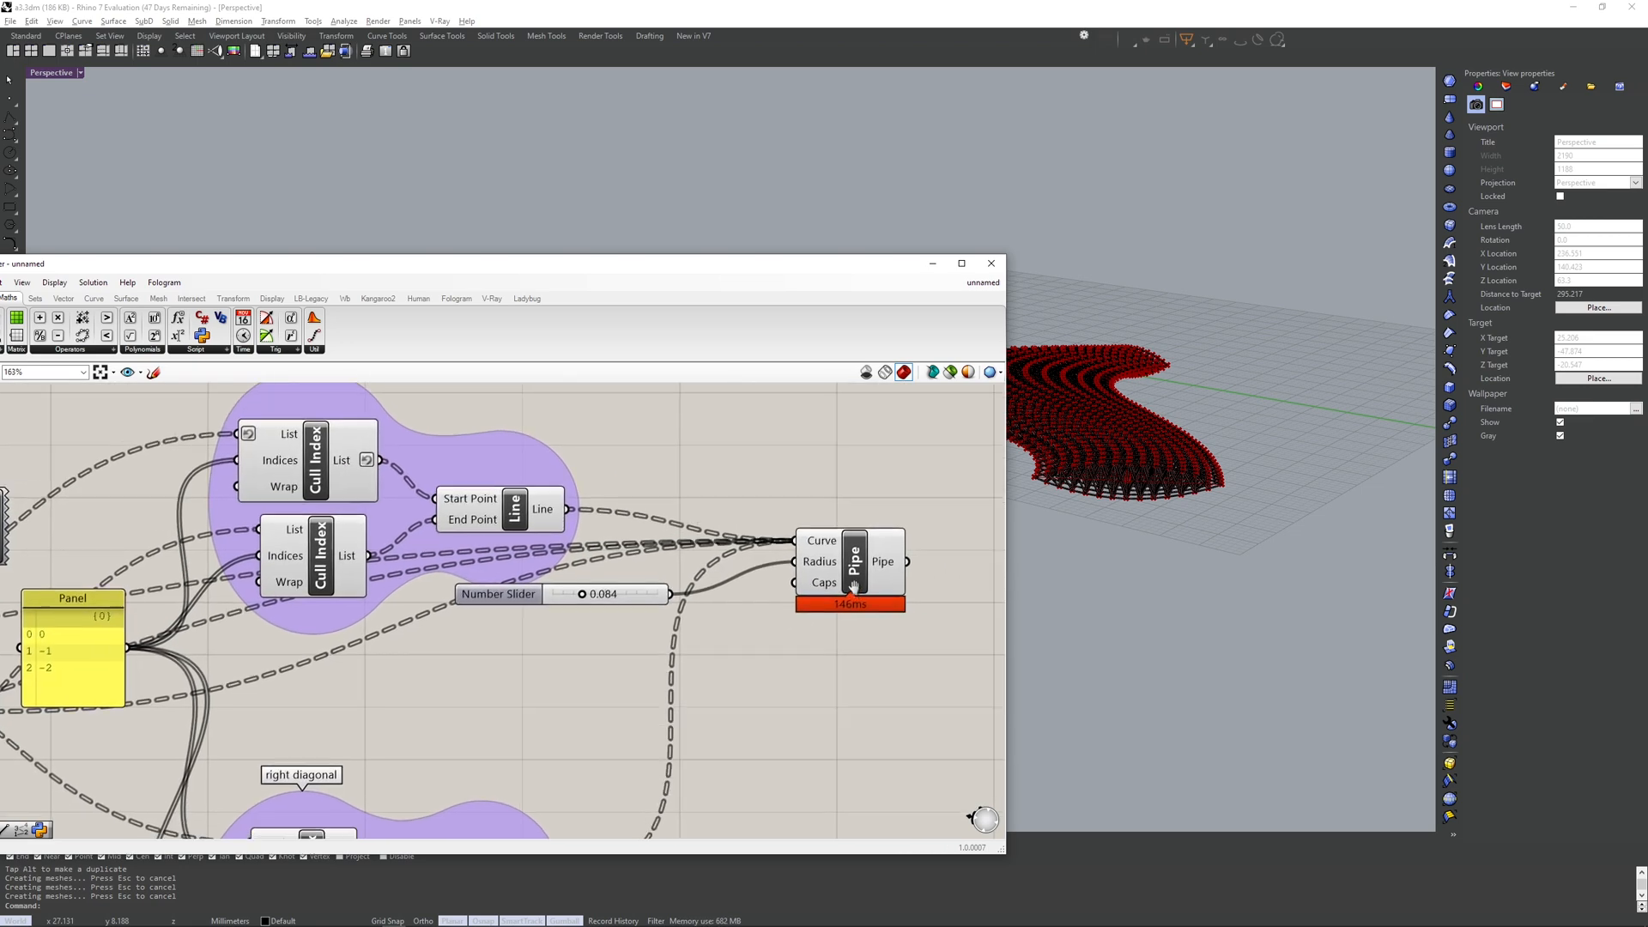
{"action": "scroll", "coordinate": [836, 566], "scroll_direction": "down", "scroll_amount": 2}
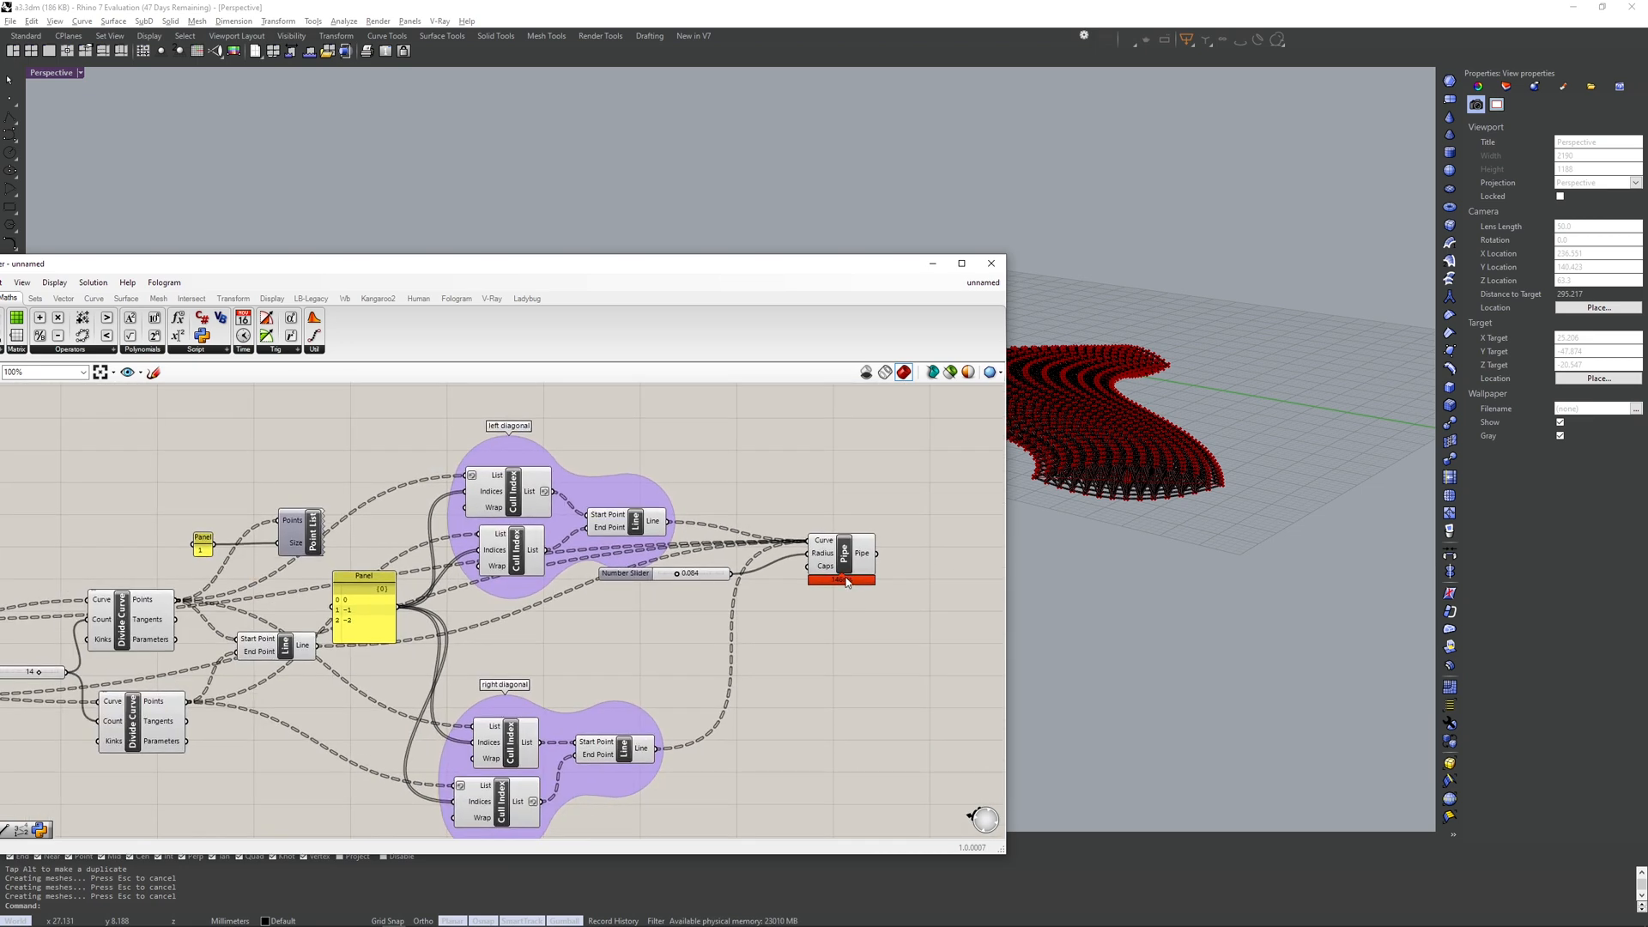
{"action": "scroll", "coordinate": [620, 595], "scroll_direction": "down", "scroll_amount": 3}
{"action": "right_click_drag", "start_coordinate": [620, 596], "coordinate": [918, 559]}
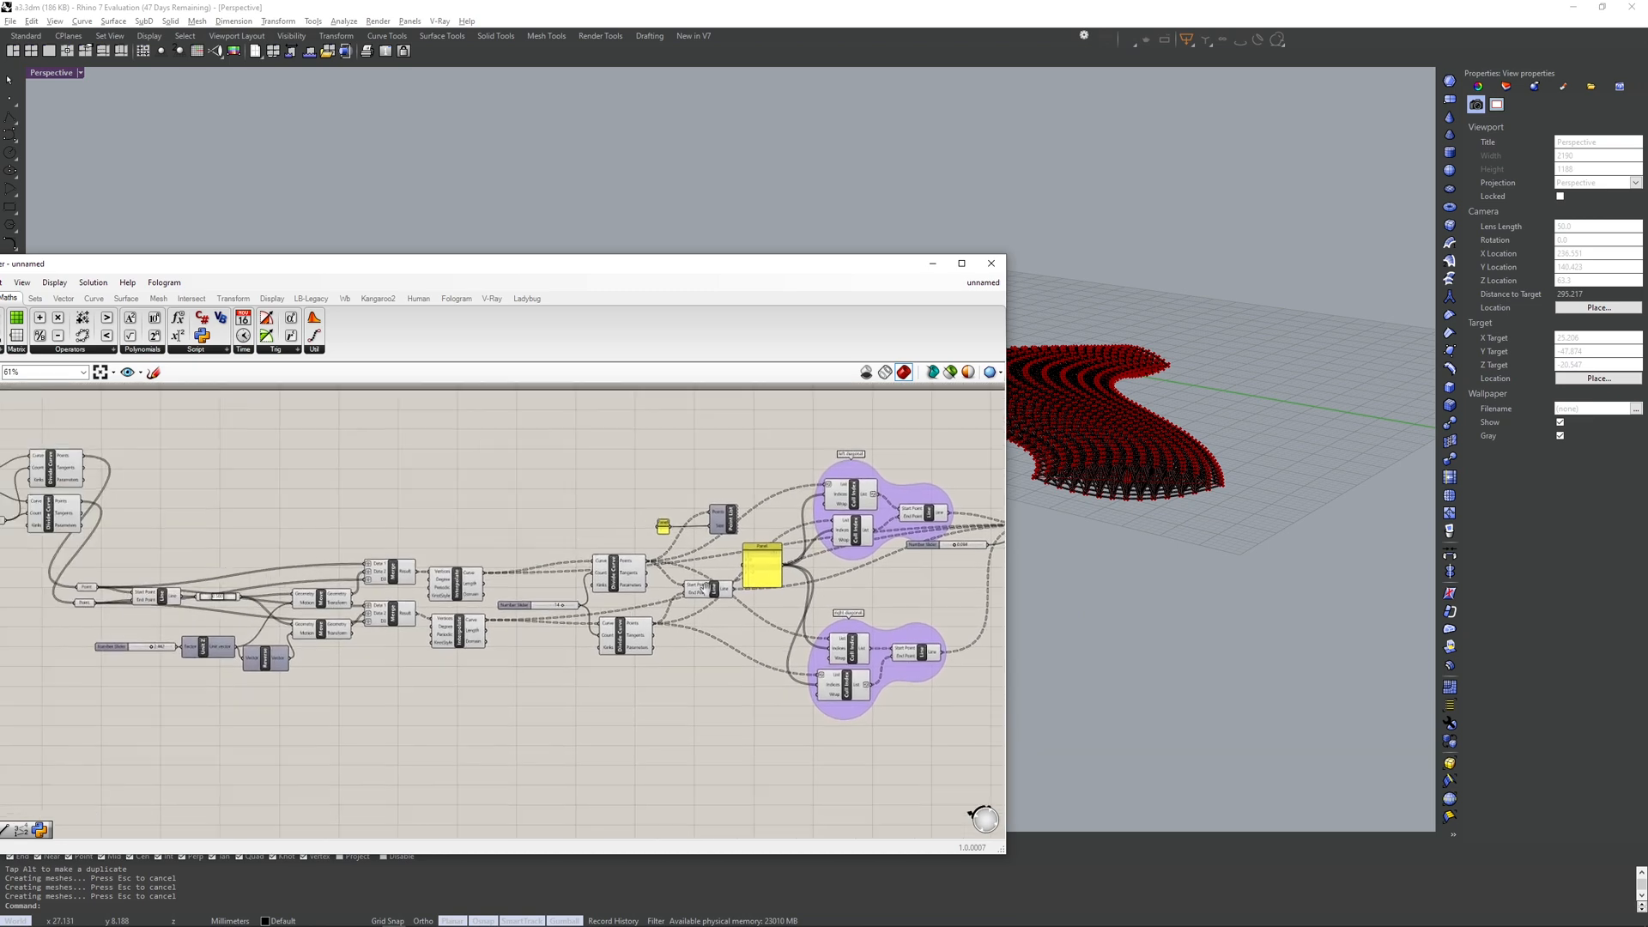
{"action": "right_click_drag", "start_coordinate": [341, 680], "coordinate": [709, 696]}
{"action": "scroll", "coordinate": [812, 506], "scroll_direction": "down", "scroll_amount": 1}
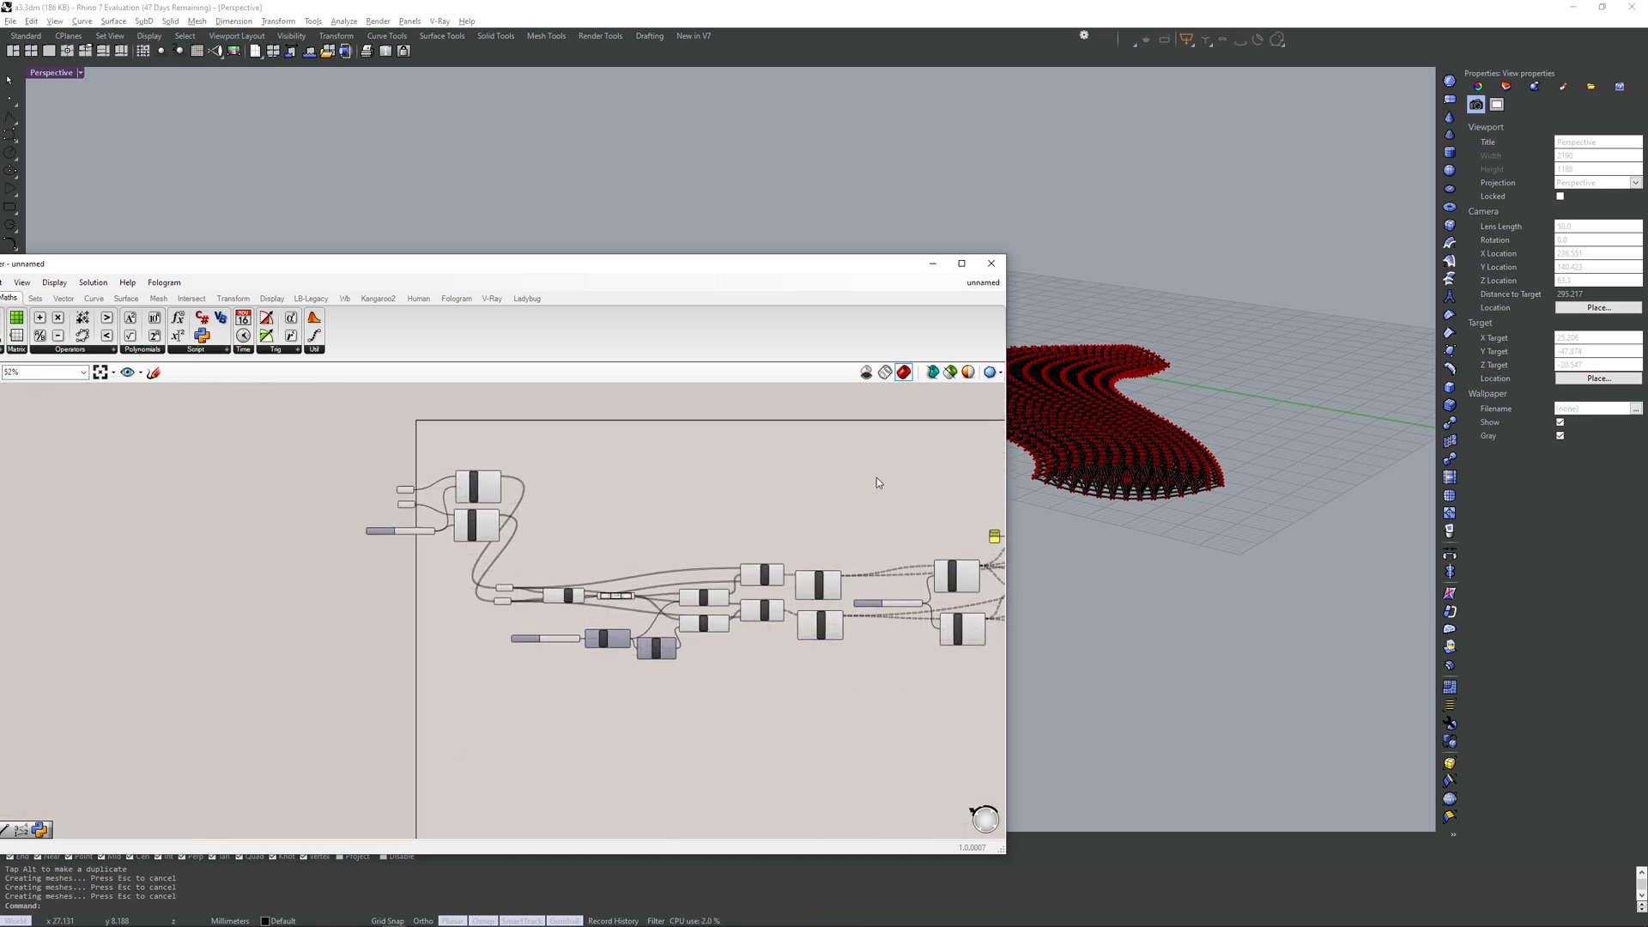
- Bring the whole Grasshopper window into view and move the two Divide Curve components after the Interpolate components closer together
{"action": "left_click_drag", "start_coordinate": [497, 267], "coordinate": [685, 265]}
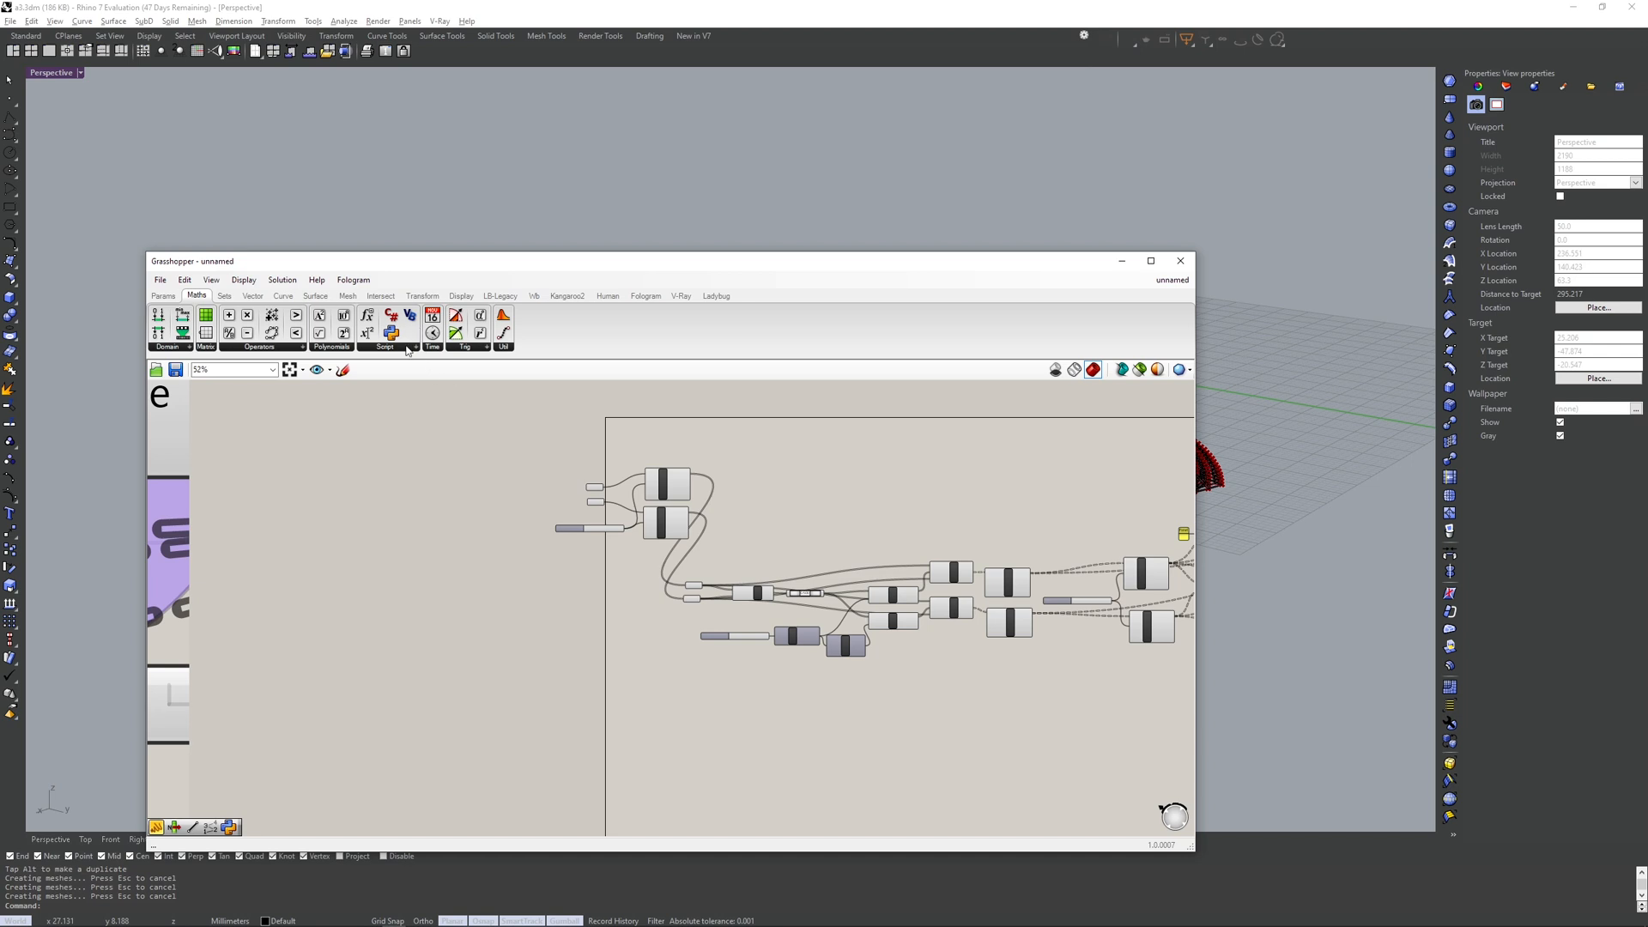
{"action": "right_click_drag", "start_coordinate": [1002, 481], "coordinate": [716, 505]}
{"action": "scroll", "coordinate": [807, 565], "scroll_direction": "up", "scroll_amount": 4}
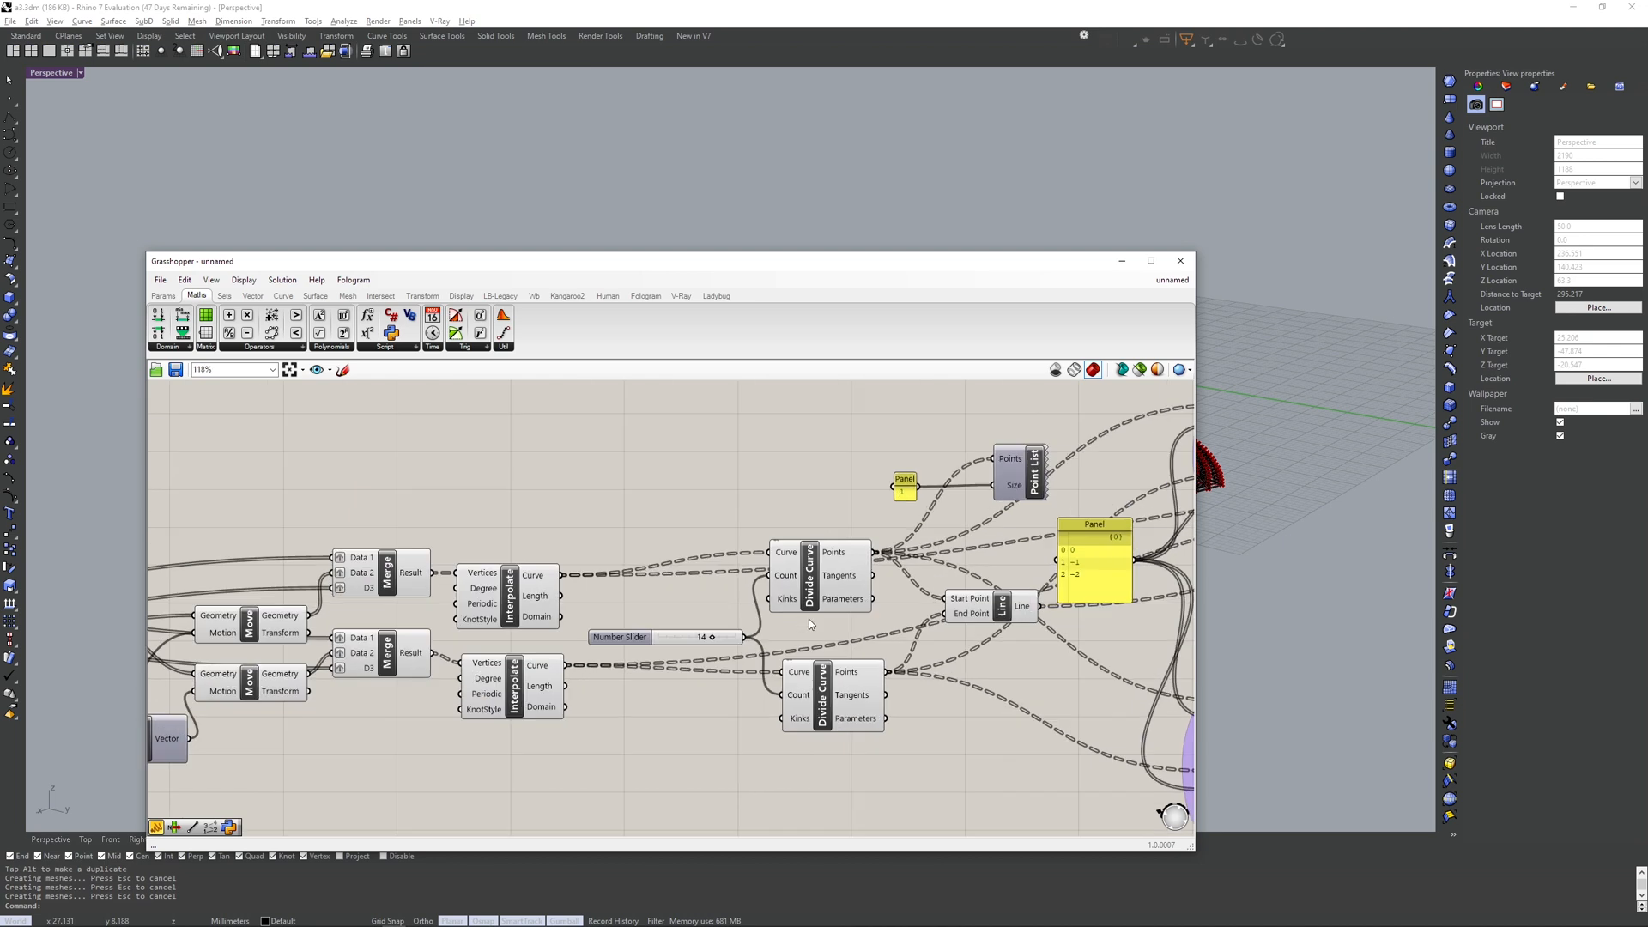
{"action": "scroll", "coordinate": [811, 639], "scroll_direction": "up", "scroll_amount": 3}
{"action": "left_click", "coordinate": [813, 603]}
{"action": "left_click_drag", "start_coordinate": [837, 668], "coordinate": [814, 675]}
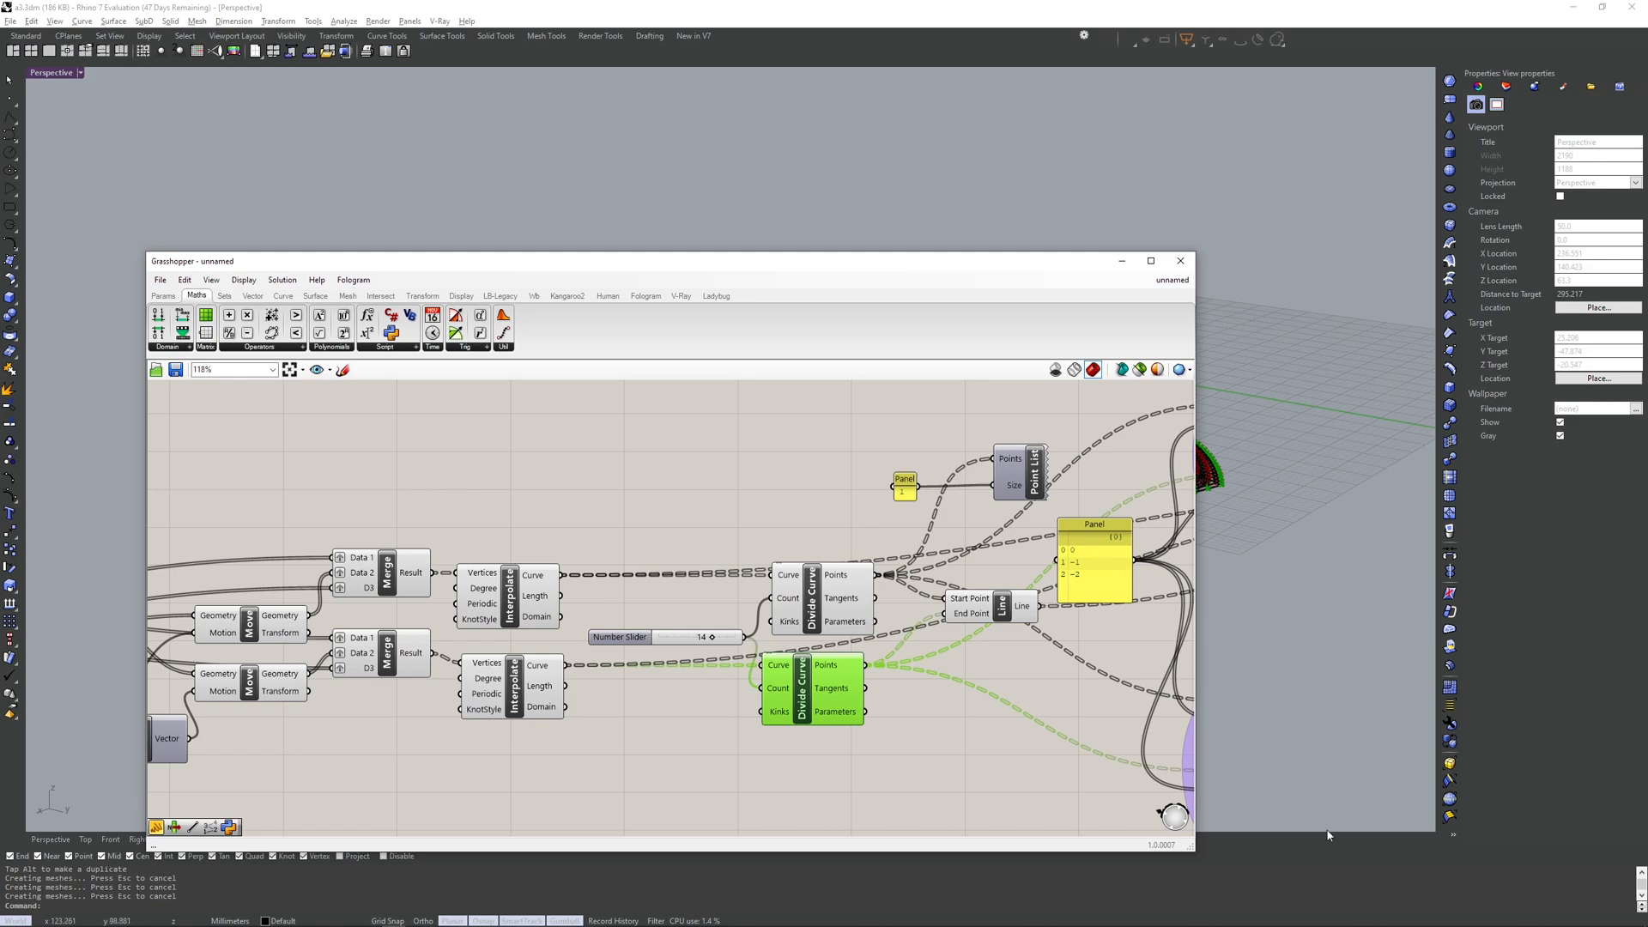